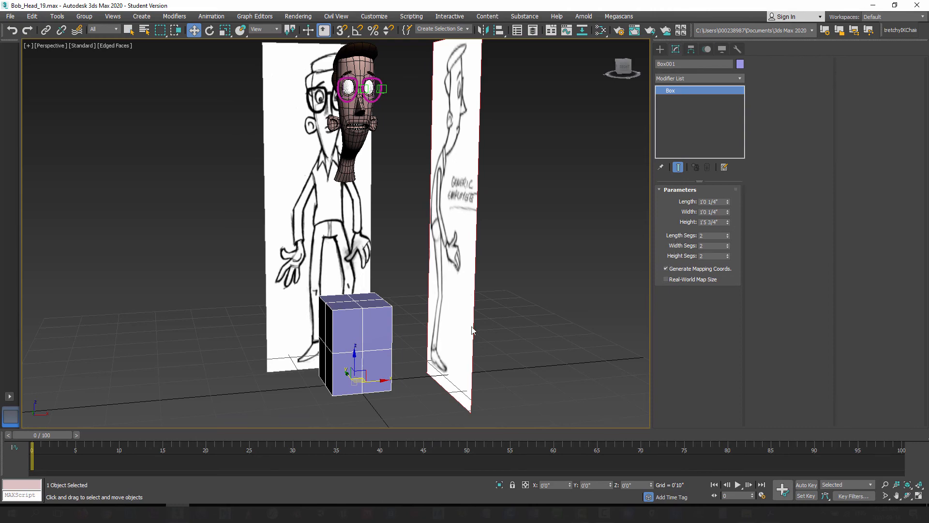
Raise the box in the Front view so it covers the torso of the reference sketch, at a height of about 2'3".
{"action": "middle_click_drag", "start_coordinate": [349, 326], "coordinate": [330, 322], "text": "alt"}
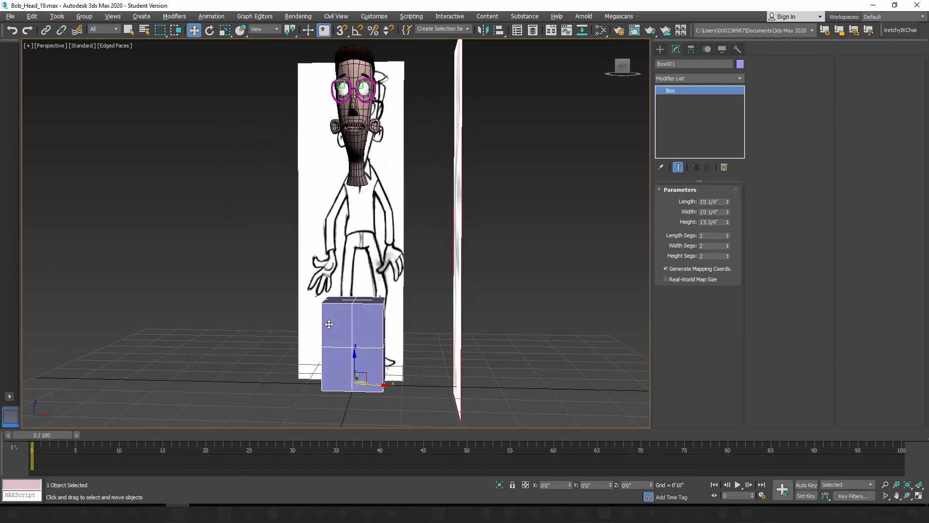
{"action": "key", "text": "f"}
{"action": "scroll", "coordinate": [338, 271], "scroll_direction": "up", "scroll_amount": 8}
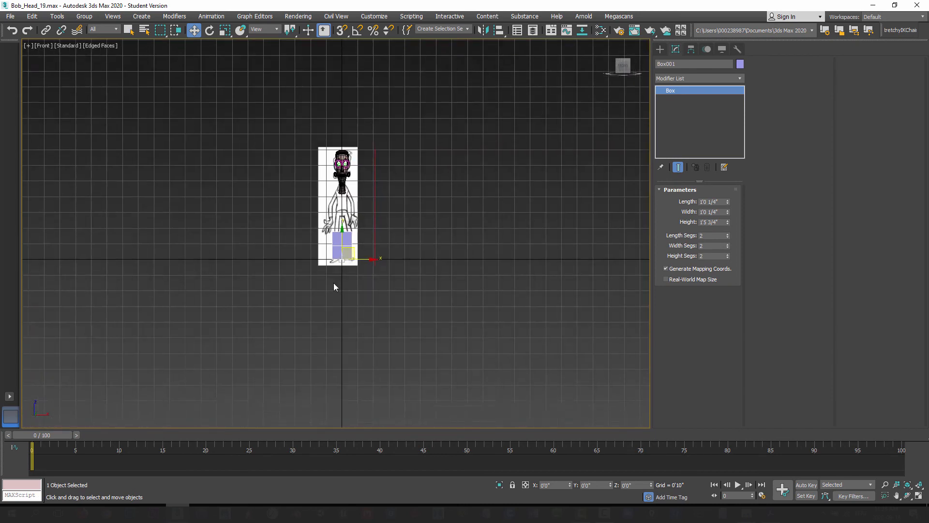
{"action": "left_click_drag", "start_coordinate": [338, 299], "coordinate": [341, 168]}
{"action": "scroll", "coordinate": [341, 168], "scroll_direction": "up", "scroll_amount": 5}
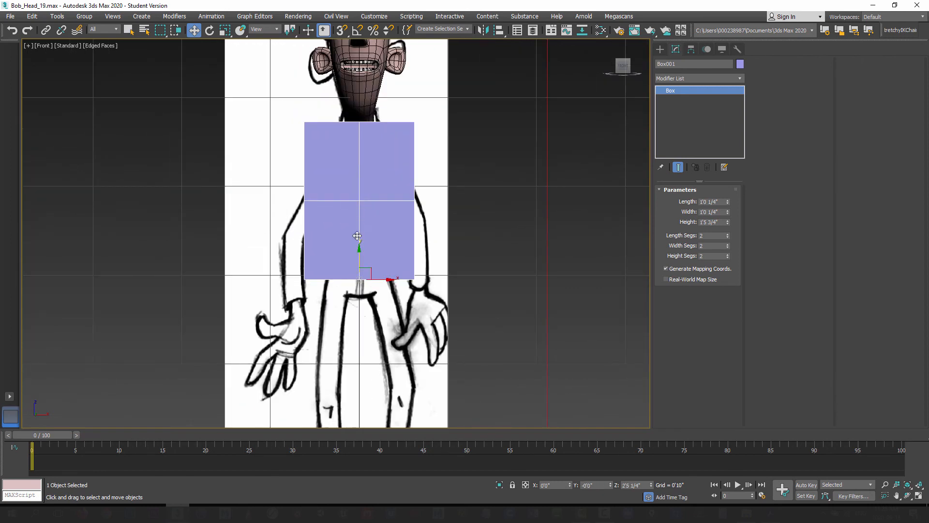
{"action": "mouse_move", "coordinate": [361, 254]}
{"action": "left_mouse_down"}
{"action": "mouse_move", "coordinate": [360, 214]}
{"action": "mouse_move", "coordinate": [359, 323]}
{"action": "mouse_move", "coordinate": [350, 199]}
{"action": "mouse_move", "coordinate": [359, 257]}
{"action": "left_mouse_up"}
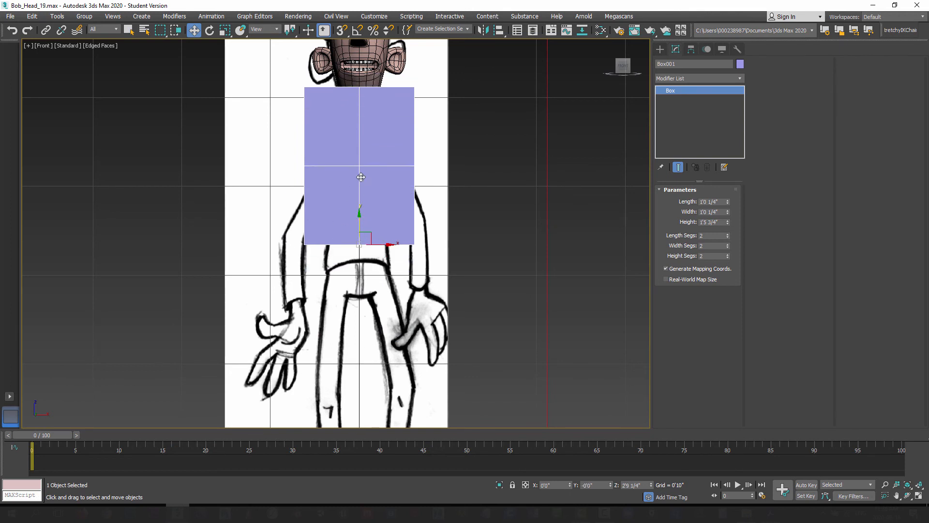
{"action": "mouse_move", "coordinate": [359, 220]}
{"action": "left_mouse_down"}
{"action": "mouse_move", "coordinate": [371, 424]}
{"action": "mouse_move", "coordinate": [365, 228]}
{"action": "left_mouse_up"}
{"action": "middle_click_drag", "start_coordinate": [366, 359], "coordinate": [371, 223]}
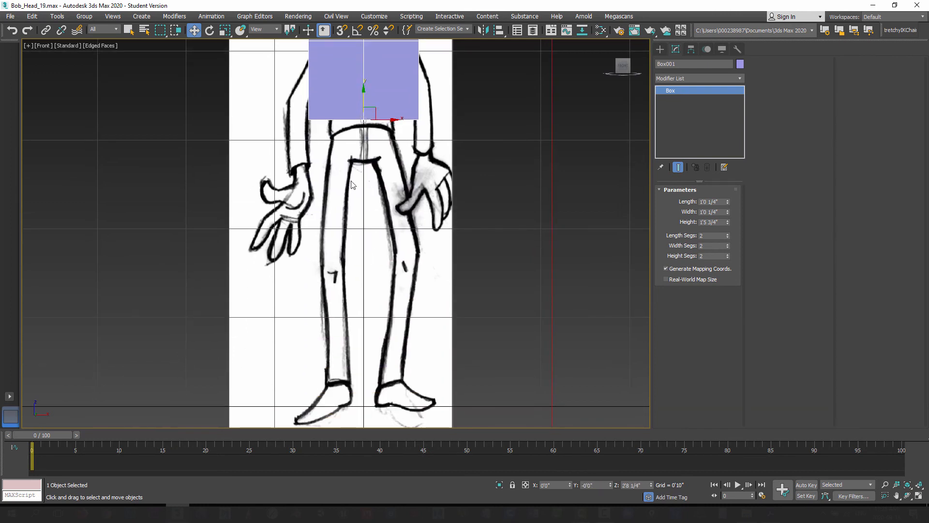
{"action": "middle_click_drag", "start_coordinate": [359, 276], "coordinate": [383, 284]}
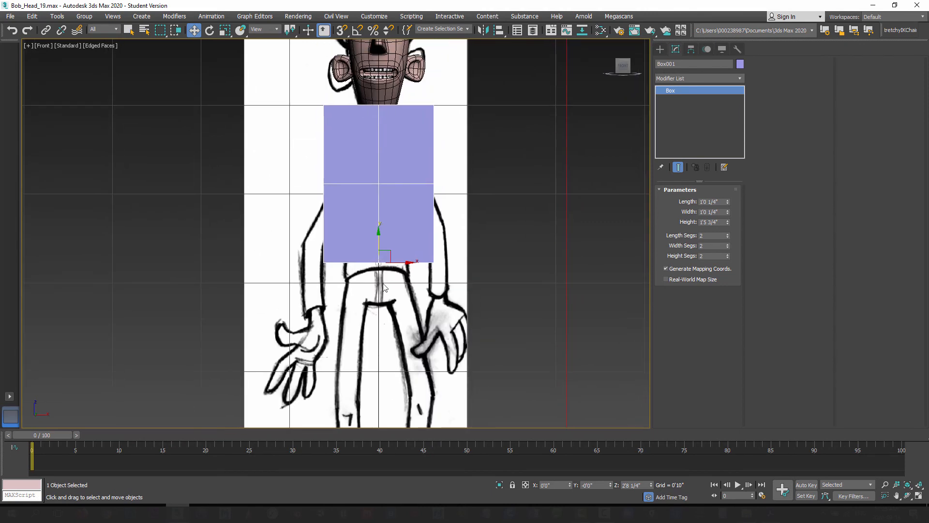
{"action": "left_click_drag", "start_coordinate": [378, 241], "coordinate": [421, 200]}
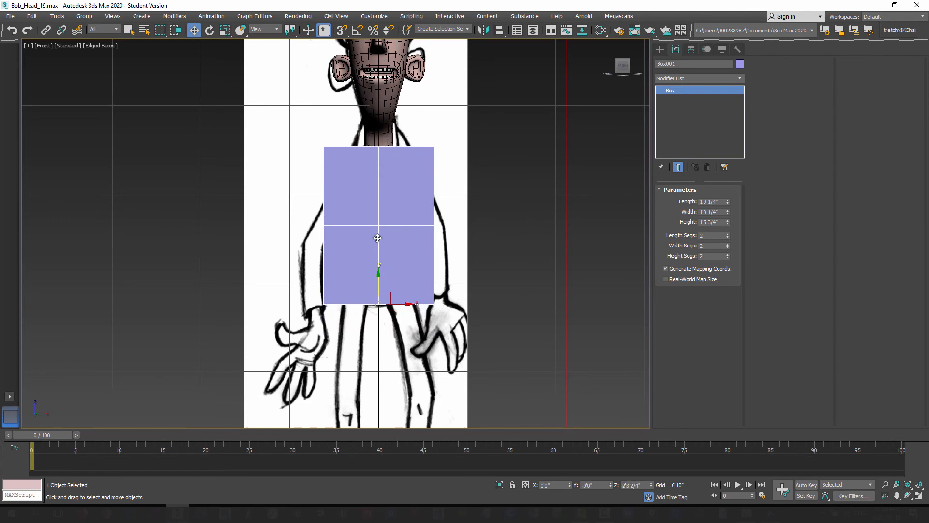
{"action": "middle_click_drag", "start_coordinate": [362, 234], "coordinate": [363, 245]}
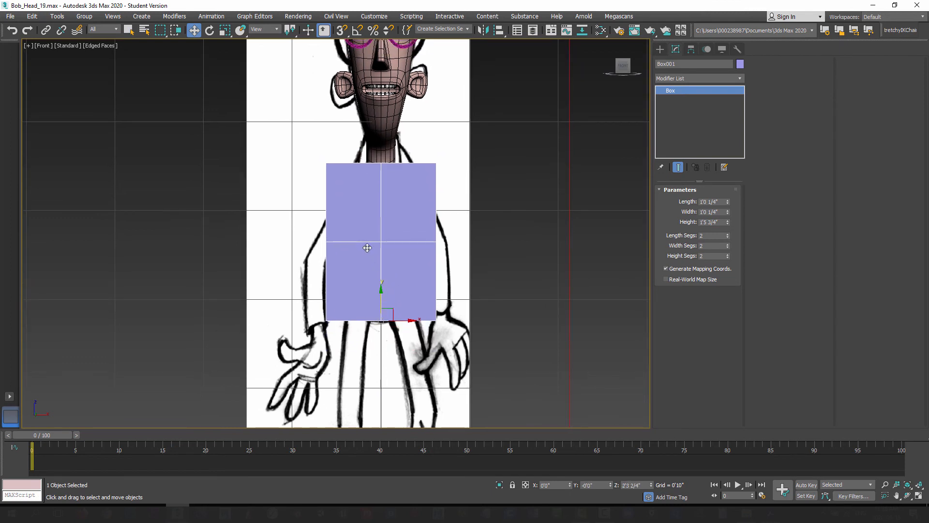
Convert the box to an Editable Poly and delete the polygons on one side of its vertical centre line.
{"action": "right_click", "coordinate": [387, 231]}
{"action": "mouse_move", "coordinate": [436, 329]}
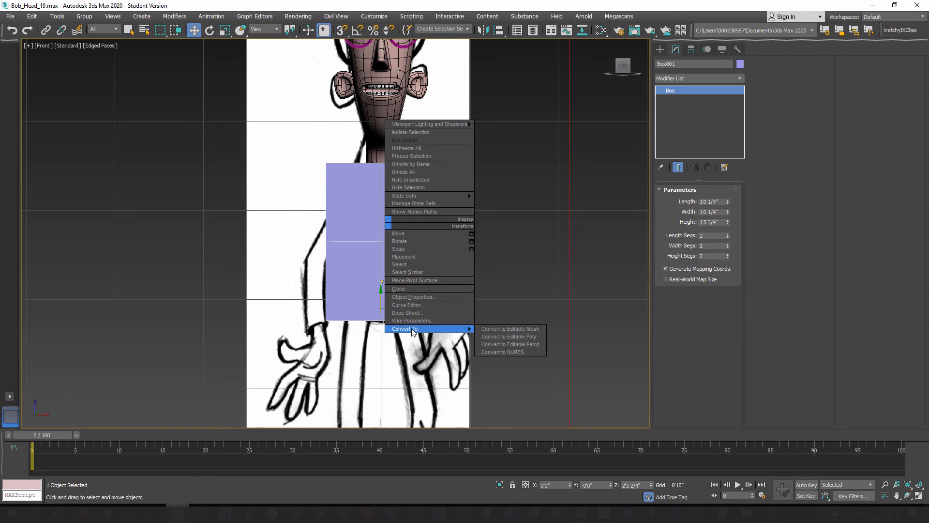
{"action": "left_click", "coordinate": [517, 334]}
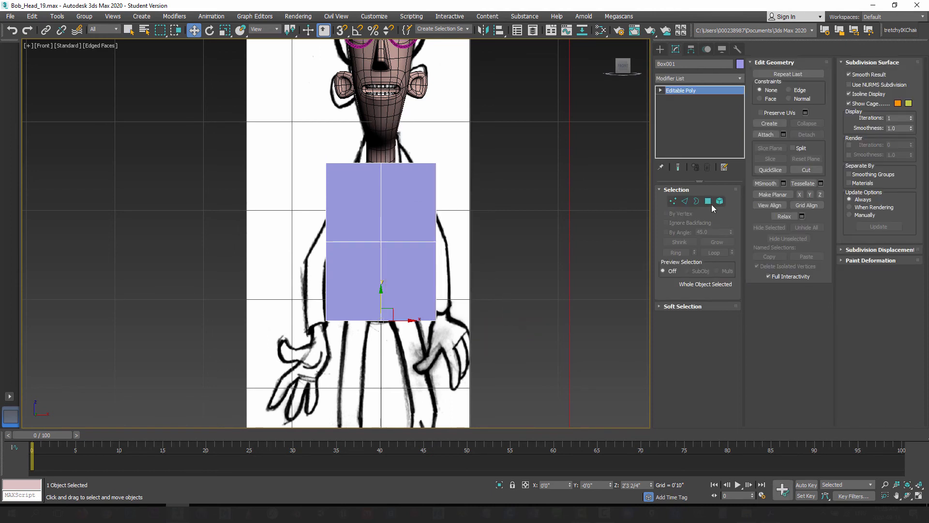
{"action": "left_click", "coordinate": [709, 201]}
{"action": "left_click_drag", "start_coordinate": [442, 143], "coordinate": [403, 366]}
{"action": "key", "text": "Delete"}
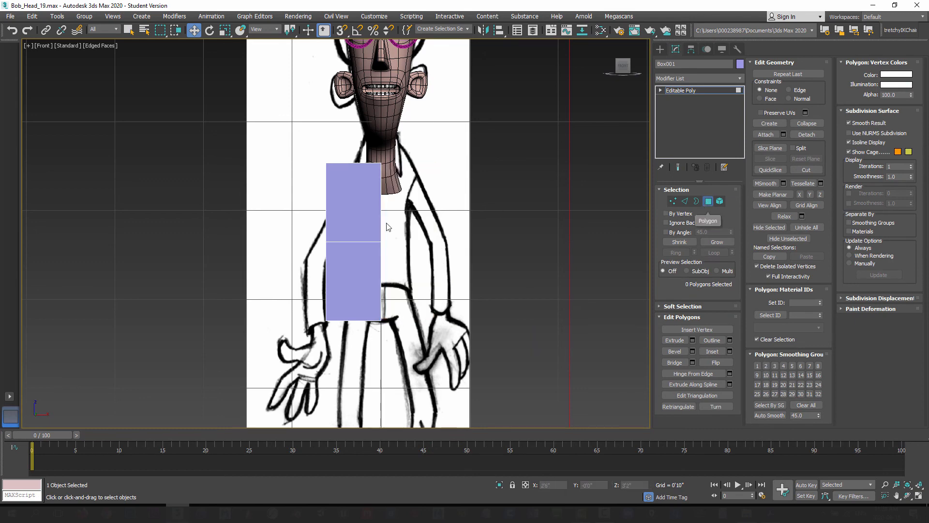
{"action": "left_click", "coordinate": [706, 206]}
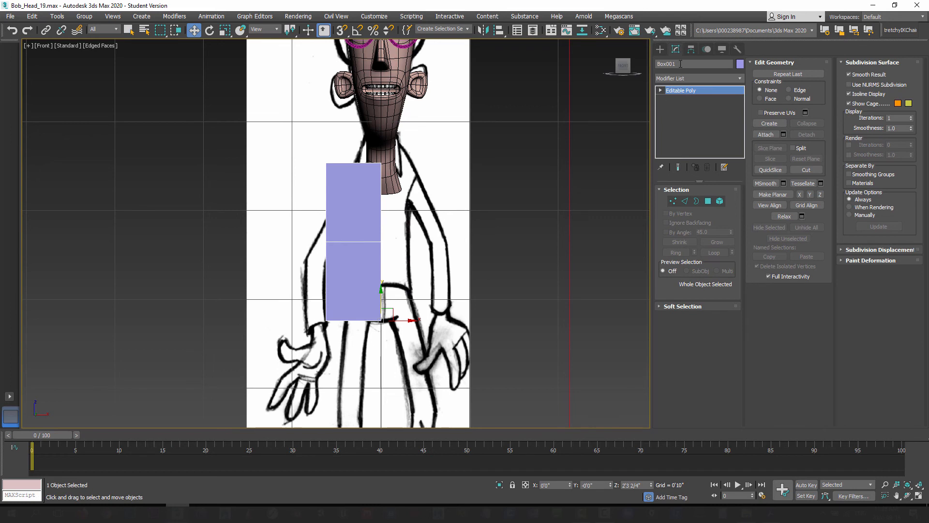
Rename the remaining half box Bob_Body and mirror it across the X axis as an instance.
{"action": "left_click_drag", "start_coordinate": [681, 64], "coordinate": [652, 65]}
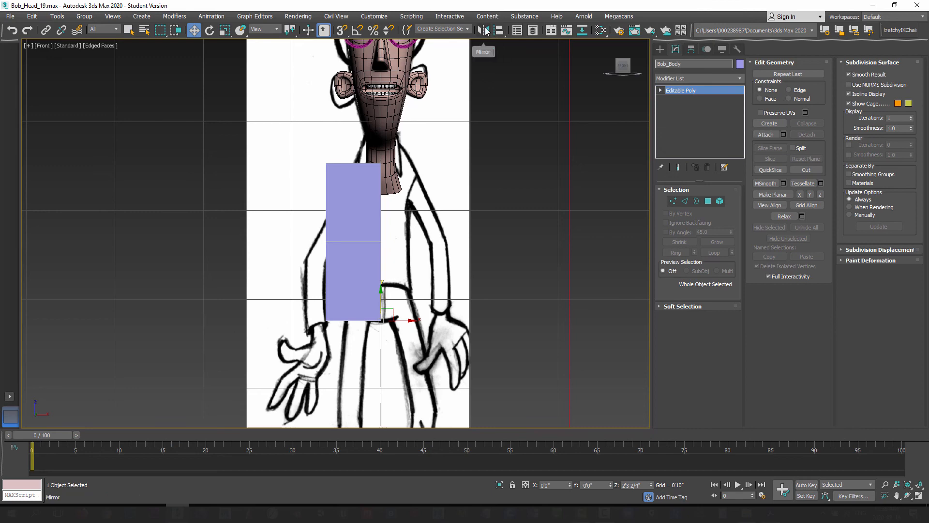
{"action": "left_click", "coordinate": [484, 31]}
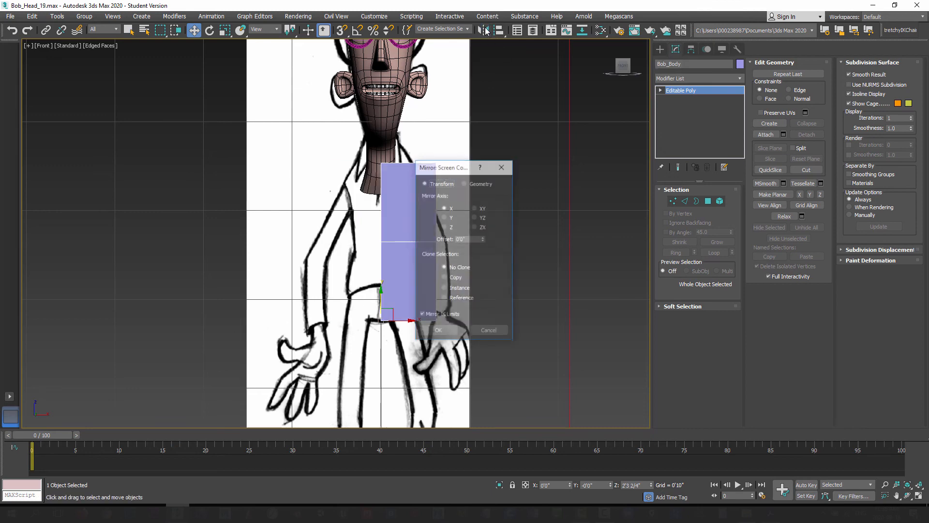
{"action": "left_click", "coordinate": [457, 289]}
{"action": "left_click", "coordinate": [447, 330]}
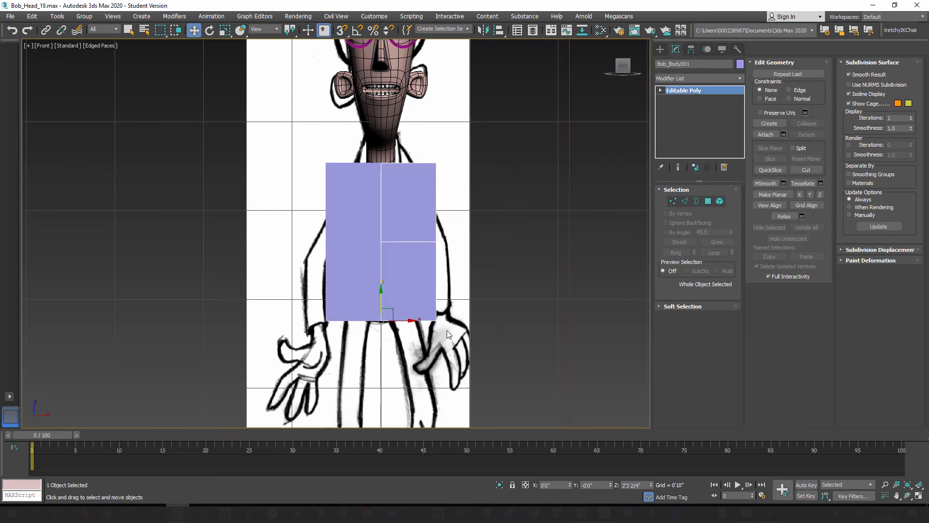
Make the mirrored body half see-through and freeze it, leaving the original half selected in the Perspective view.
{"action": "left_click", "coordinate": [503, 204]}
{"action": "left_click", "coordinate": [414, 210]}
{"action": "right_click", "coordinate": [414, 210]}
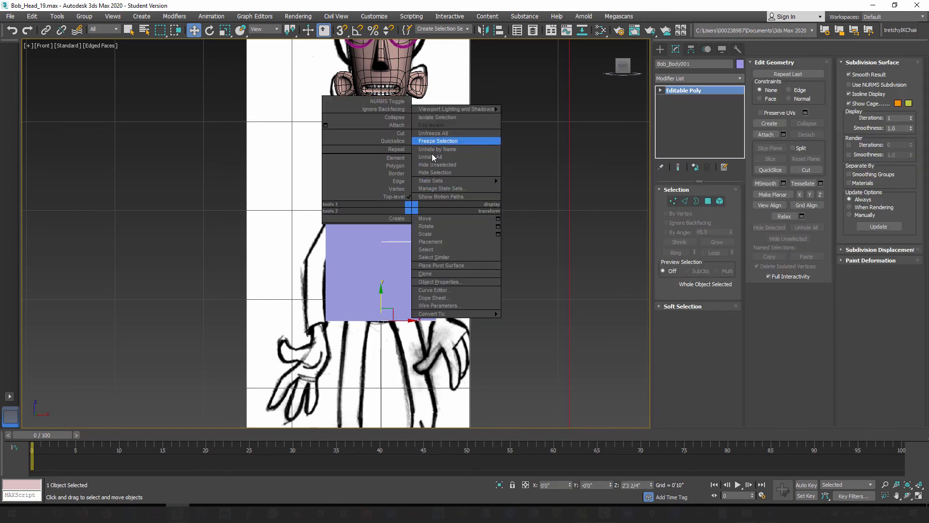
{"action": "key", "text": "alt+x"}
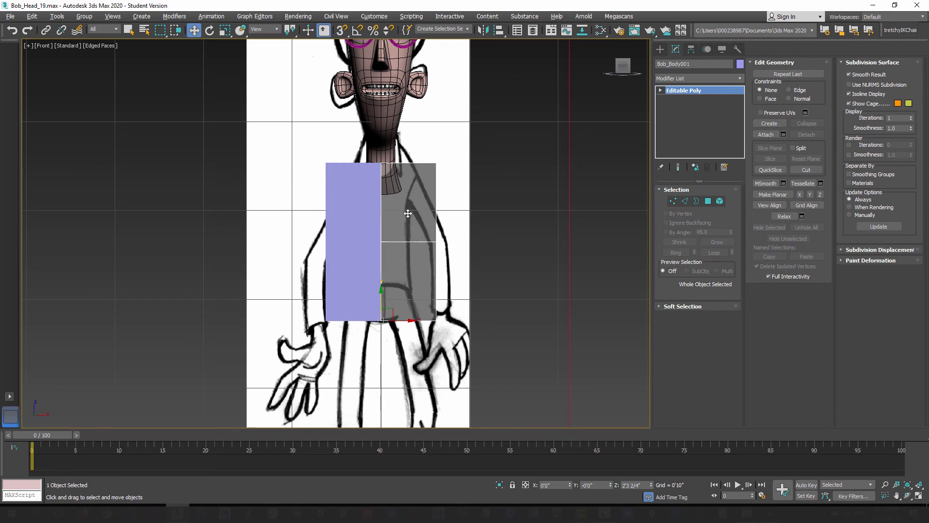
{"action": "right_click", "coordinate": [408, 215]}
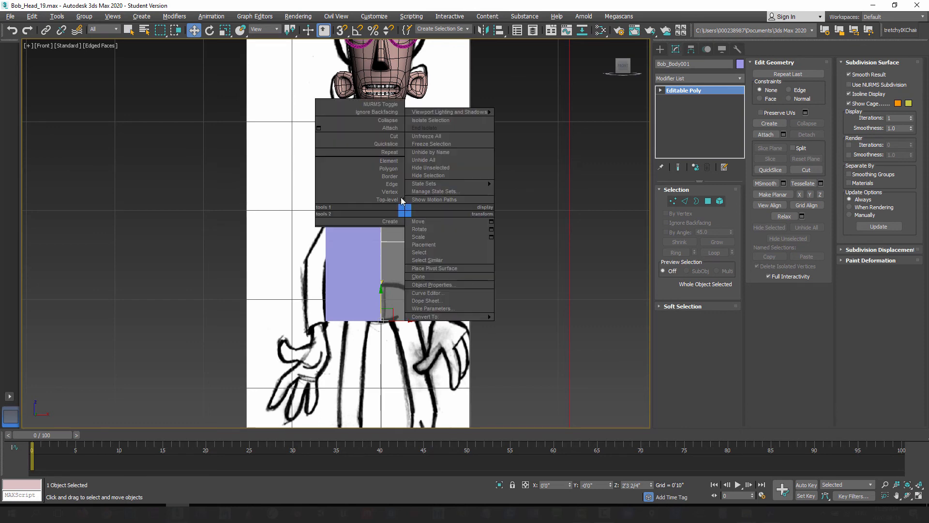
{"action": "left_click", "coordinate": [430, 144]}
{"action": "left_click", "coordinate": [351, 211]}
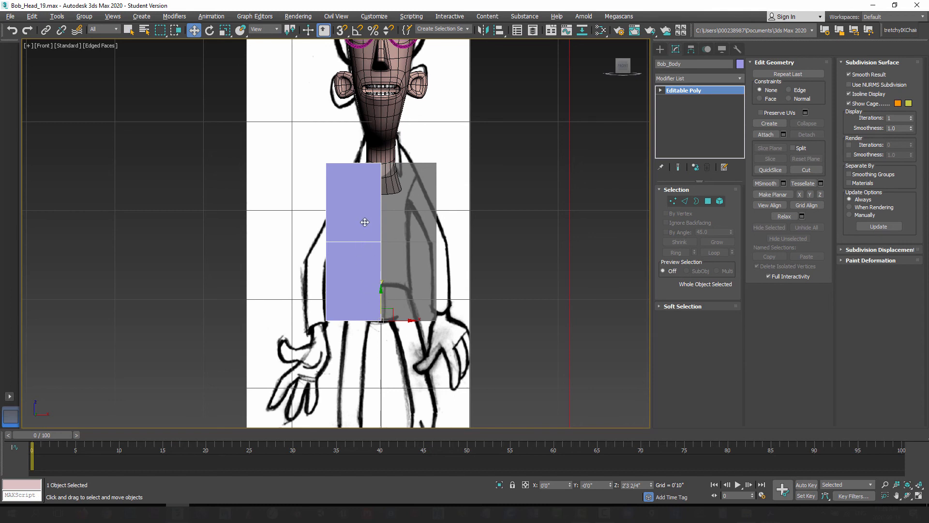
{"action": "key", "text": "p"}
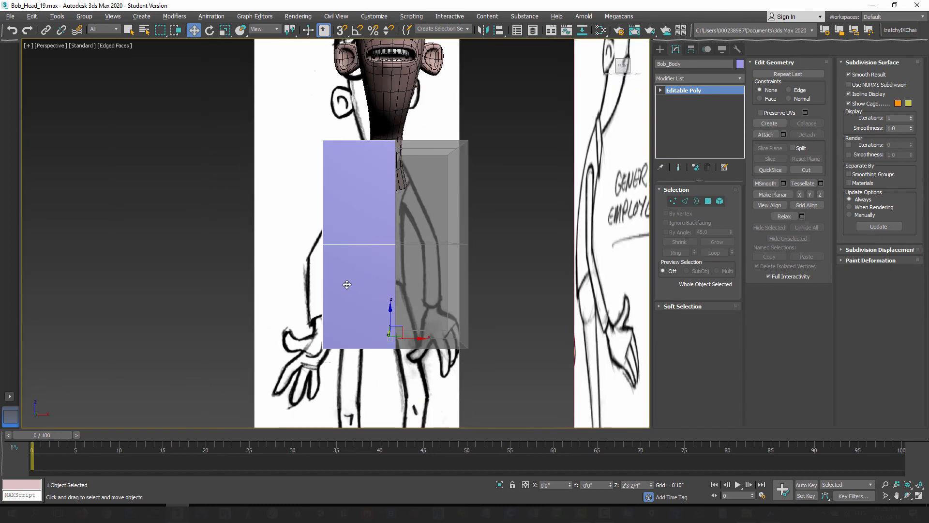
{"action": "middle_click_drag", "start_coordinate": [328, 278], "coordinate": [373, 289], "text": "alt"}
{"action": "middle_click_drag", "start_coordinate": [338, 204], "coordinate": [319, 211], "text": "alt"}
{"action": "key", "text": "m"}
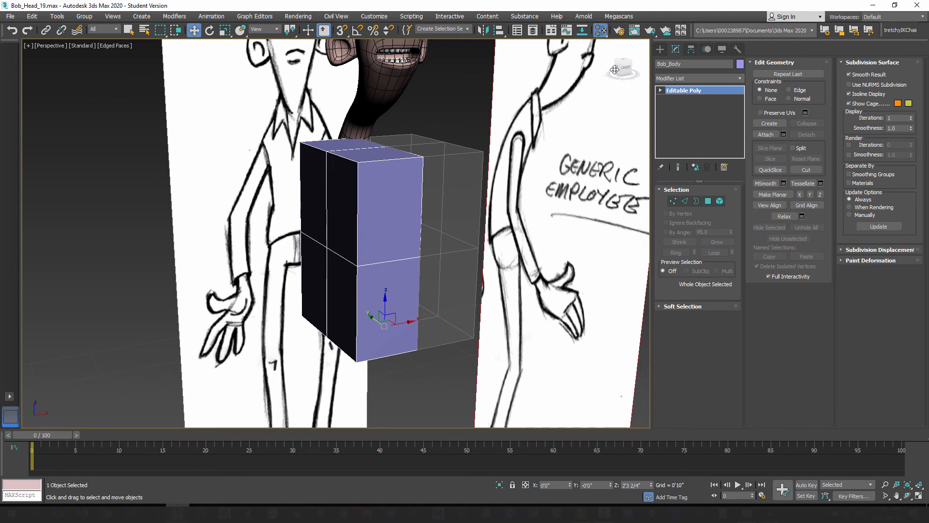
{"action": "left_click", "coordinate": [599, 29]}
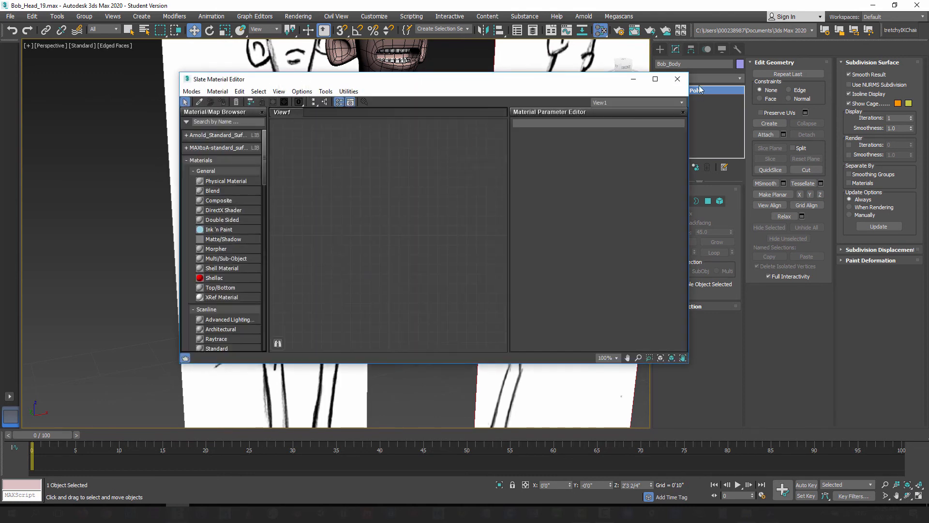
{"action": "left_click", "coordinate": [678, 79]}
Assign the unused grey material 19 - Default to the original body half from the compact Material Editor.
{"action": "left_click_drag", "start_coordinate": [602, 32], "coordinate": [600, 61]}
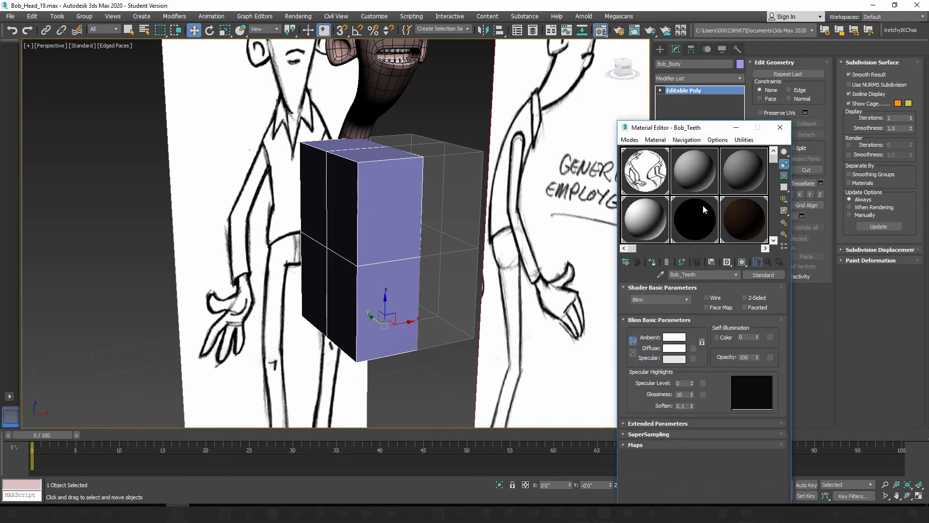
{"action": "left_click", "coordinate": [773, 240]}
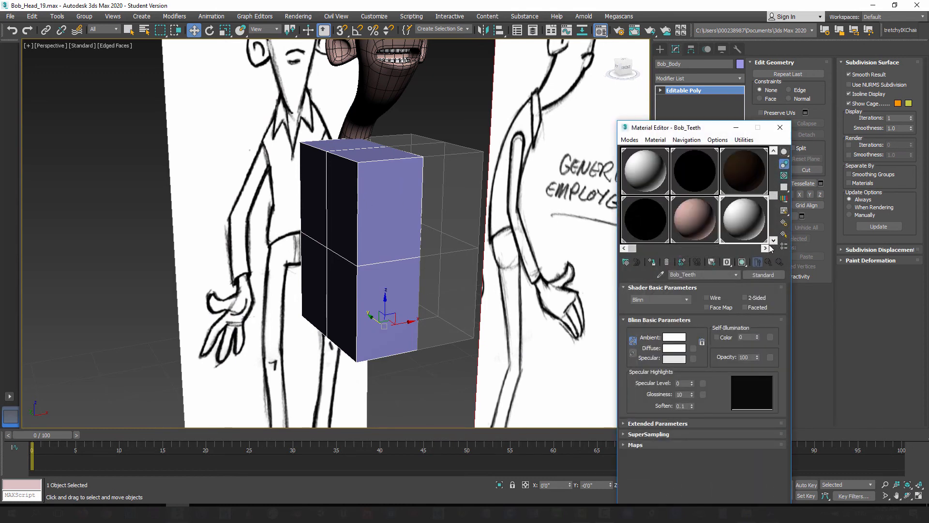
{"action": "left_click", "coordinate": [773, 241]}
{"action": "left_click", "coordinate": [644, 227]}
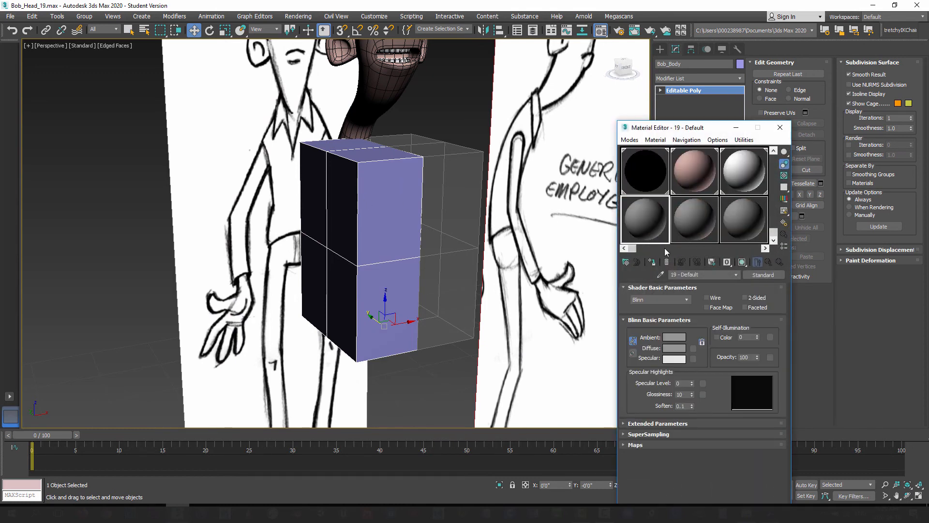
{"action": "left_click_drag", "start_coordinate": [645, 219], "coordinate": [387, 248]}
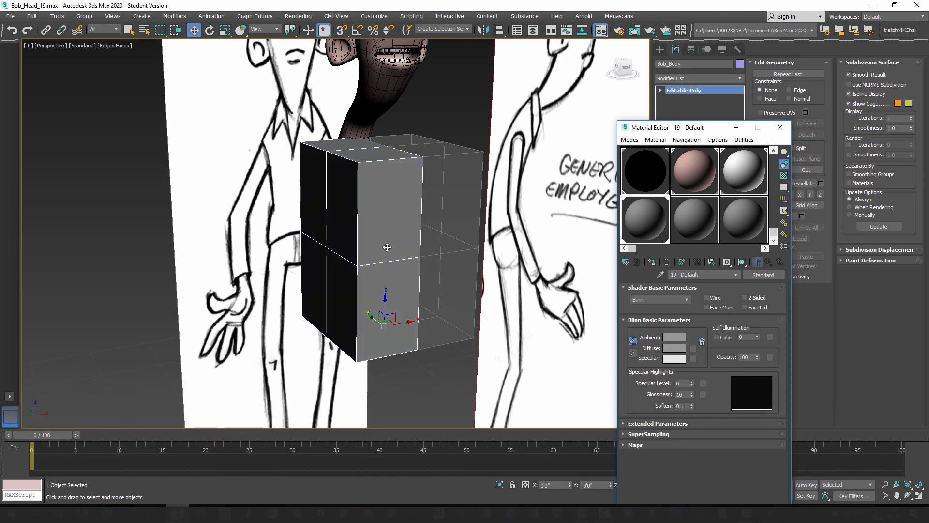
{"action": "left_click", "coordinate": [780, 128]}
Set the object colour of Bob_Body to black and deselect it.
{"action": "left_click", "coordinate": [741, 64]}
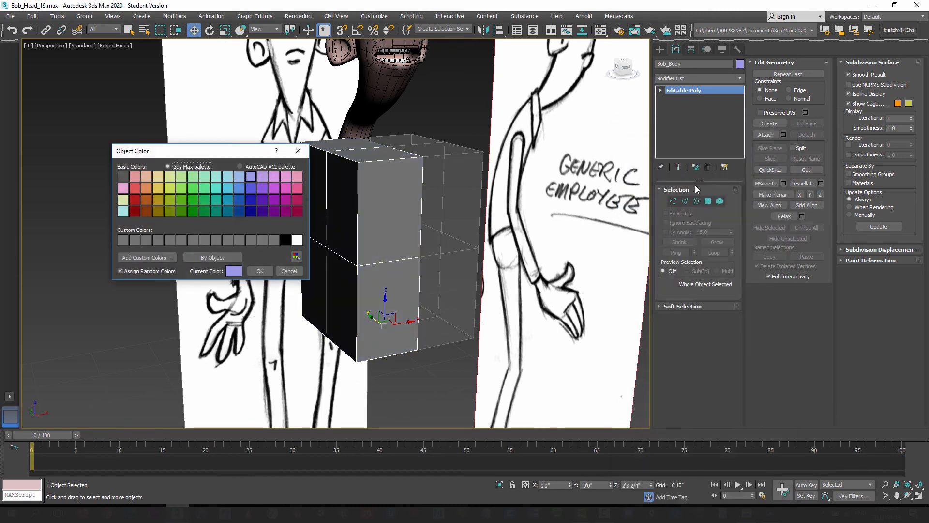
{"action": "left_click", "coordinate": [286, 241]}
{"action": "left_click", "coordinate": [264, 273]}
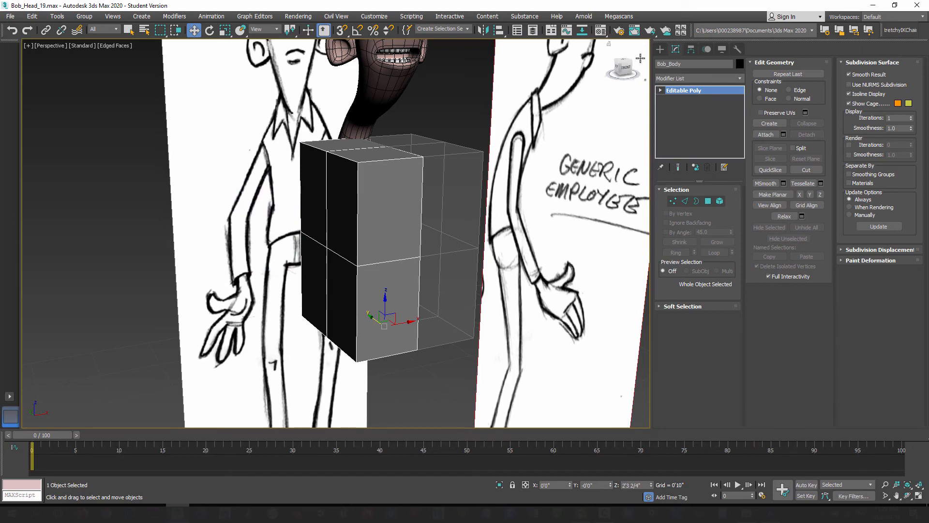
{"action": "left_click", "coordinate": [660, 50]}
{"action": "left_click", "coordinate": [473, 95]}
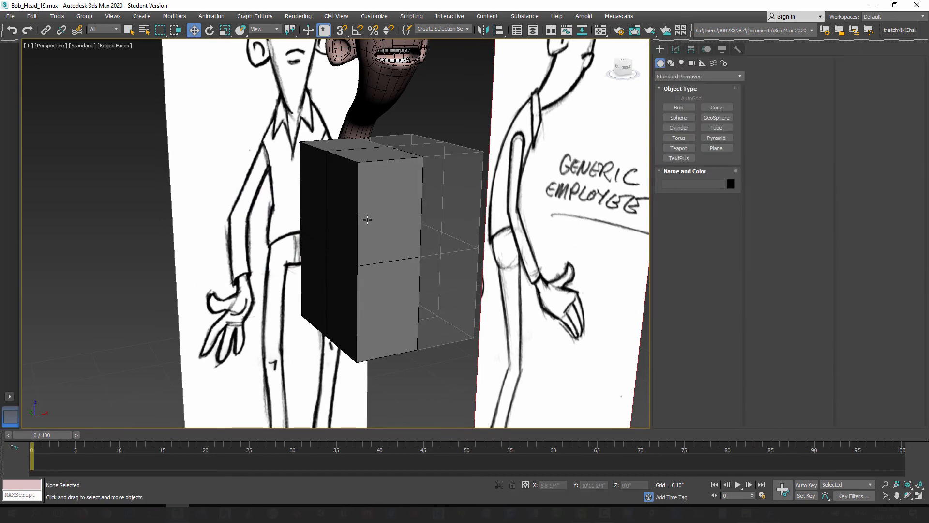
Unfreeze all objects and freeze only the front and side reference planes again.
{"action": "middle_click_drag", "start_coordinate": [367, 220], "coordinate": [410, 165], "text": "alt"}
{"action": "right_click", "coordinate": [419, 144]}
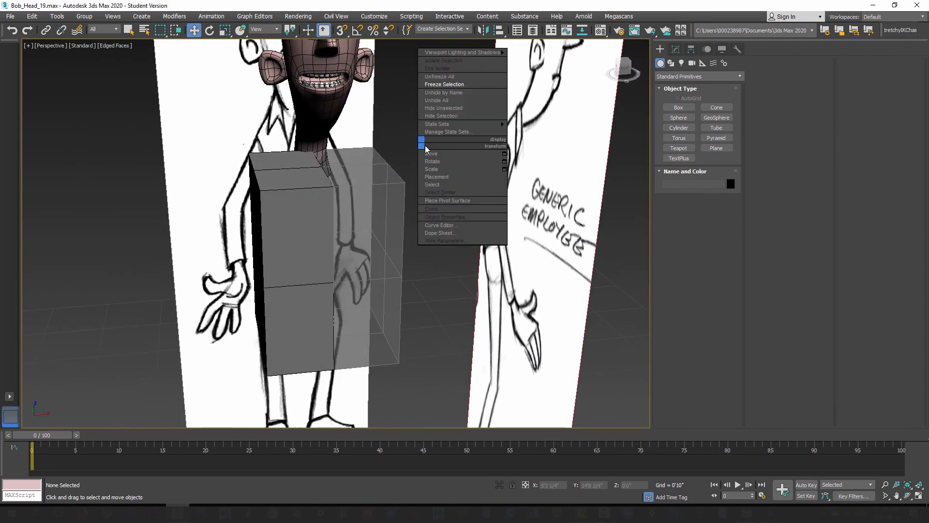
{"action": "left_click", "coordinate": [442, 81]}
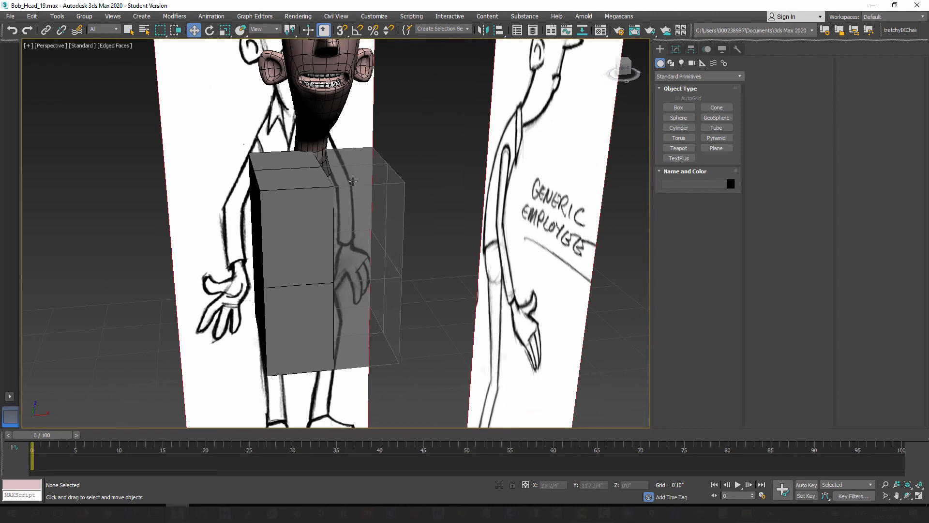
{"action": "middle_click_drag", "start_coordinate": [354, 181], "coordinate": [386, 202], "text": "alt"}
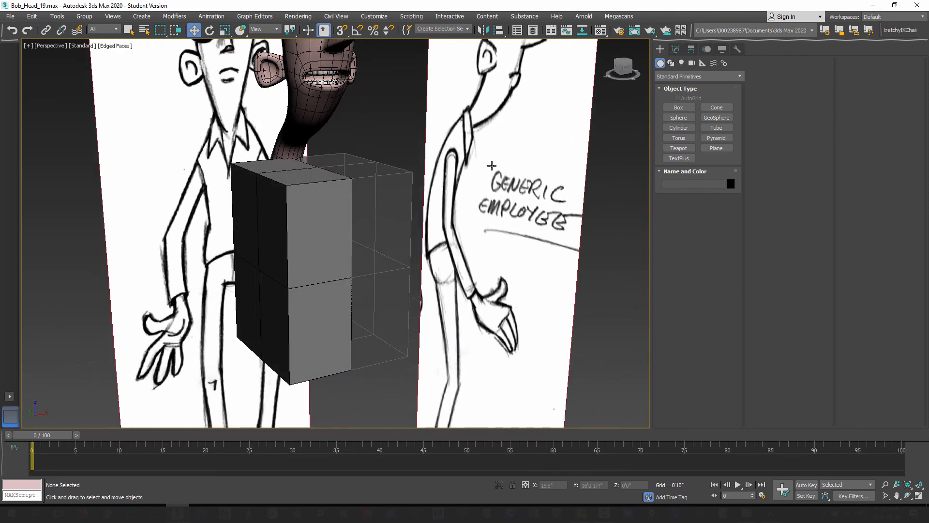
{"action": "left_click", "coordinate": [492, 166]}
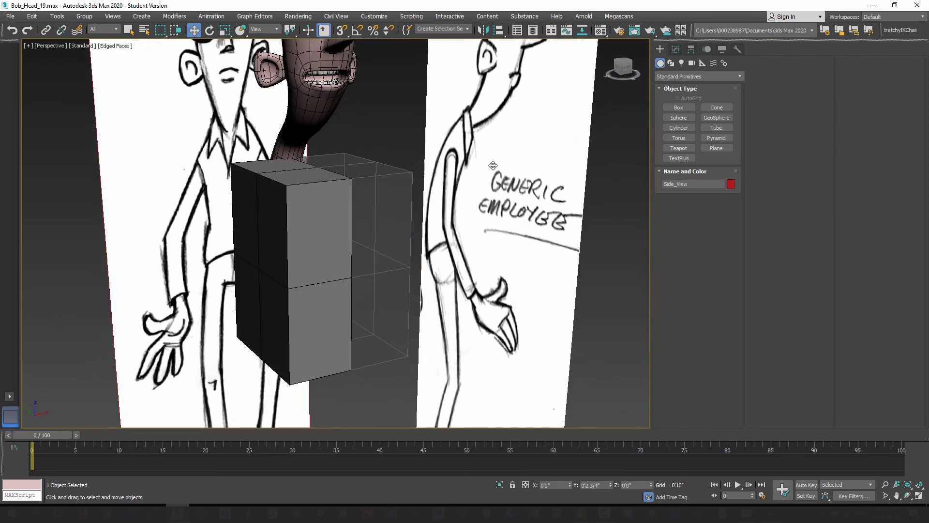
{"action": "left_click", "coordinate": [205, 119], "text": "ctrl"}
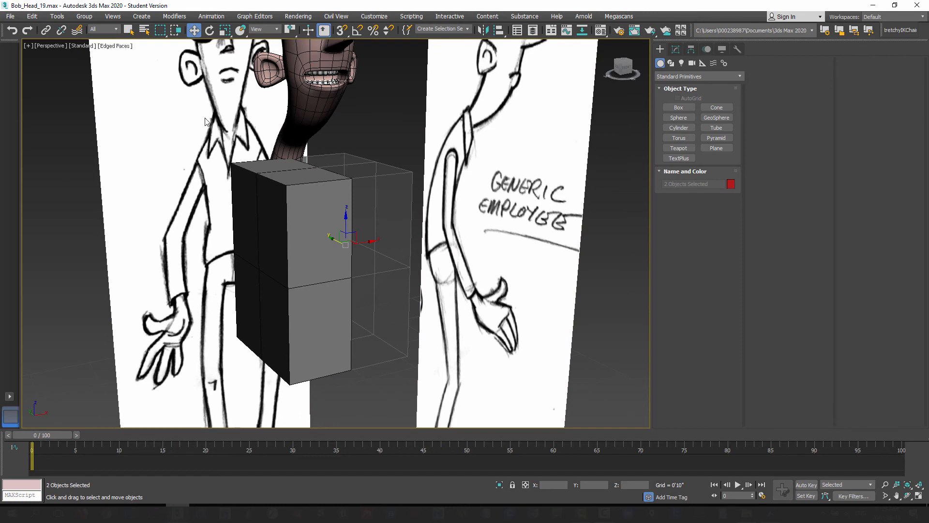
{"action": "right_click", "coordinate": [205, 118]}
{"action": "left_click", "coordinate": [237, 48]}
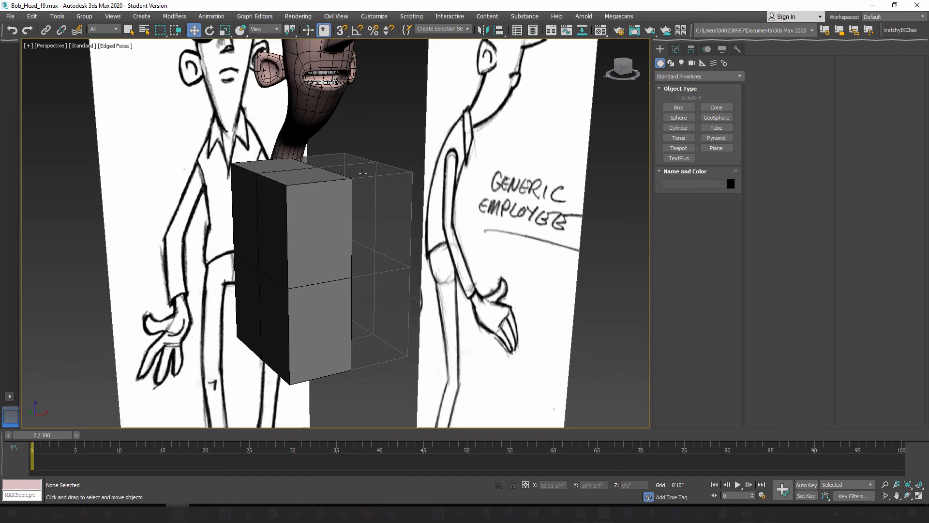
Select both body halves and toggle freezing of Bob_Body and Bob_Body001 on and back off in the Layer Explorer.
{"action": "left_click", "coordinate": [380, 184]}
{"action": "left_click", "coordinate": [305, 218], "text": "ctrl"}
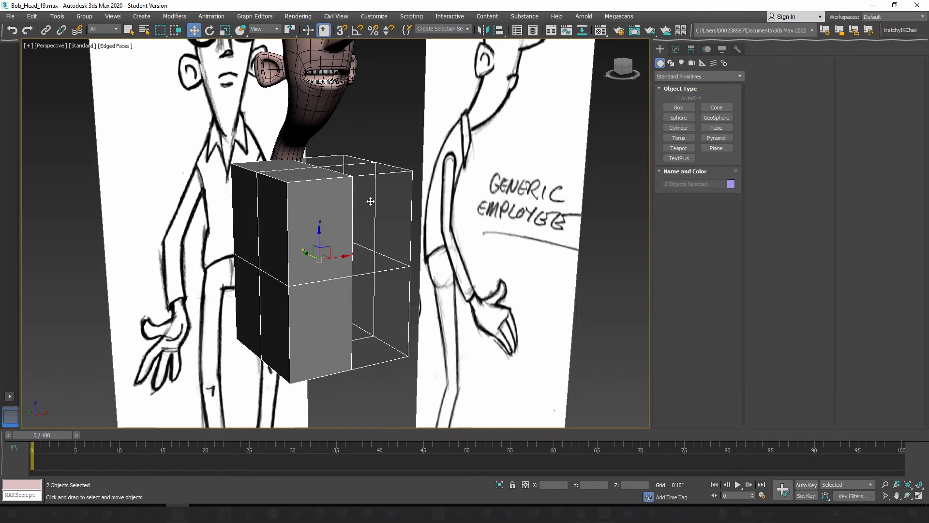
{"action": "left_click", "coordinate": [533, 32]}
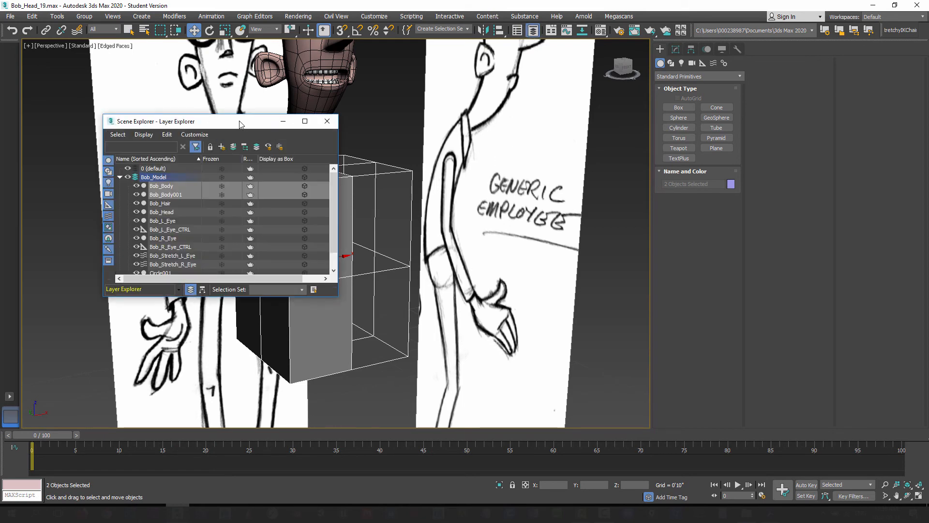
{"action": "left_click_drag", "start_coordinate": [239, 124], "coordinate": [619, 112]}
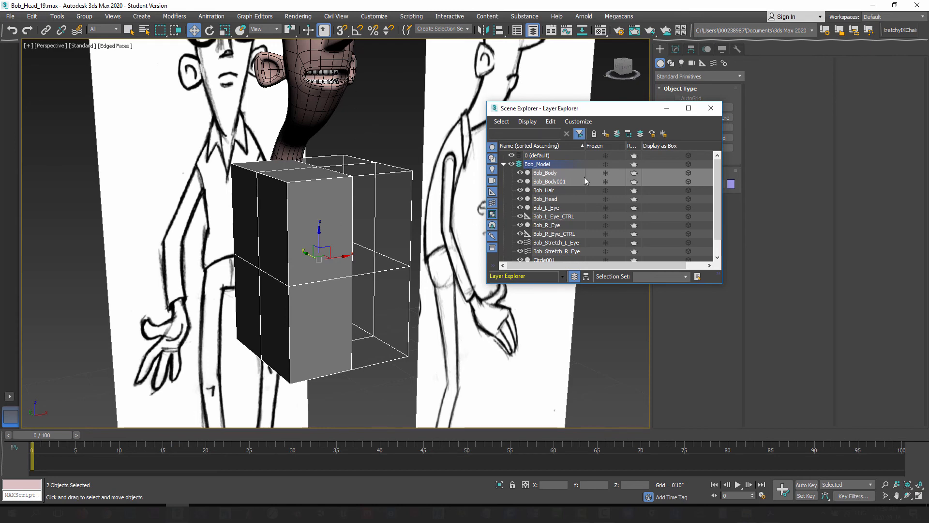
{"action": "left_click", "coordinate": [604, 175]}
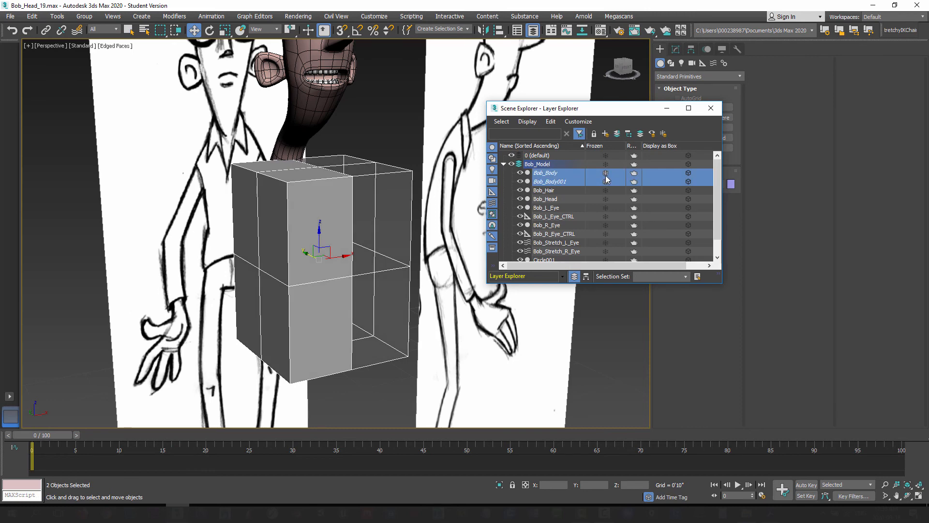
{"action": "left_click", "coordinate": [606, 182]}
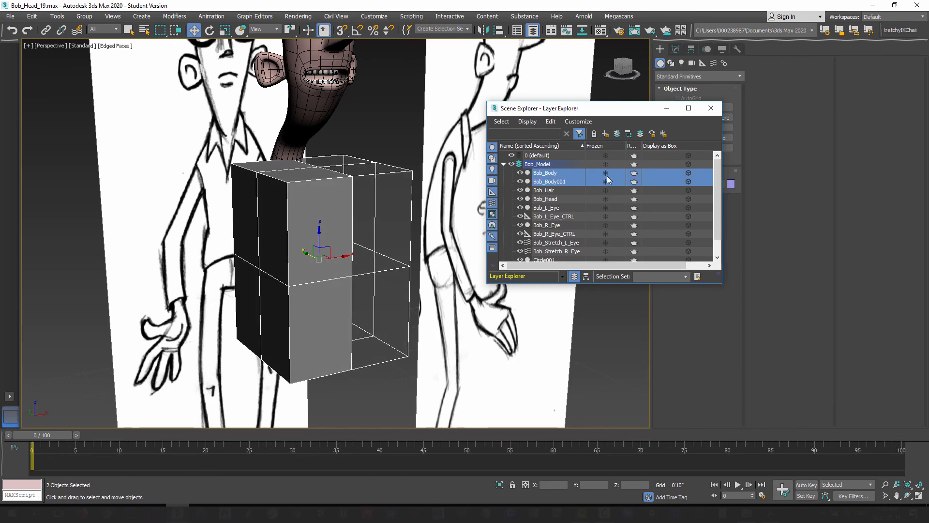
{"action": "left_click", "coordinate": [607, 176]}
{"action": "left_click", "coordinate": [606, 175]}
{"action": "left_click", "coordinate": [711, 112]}
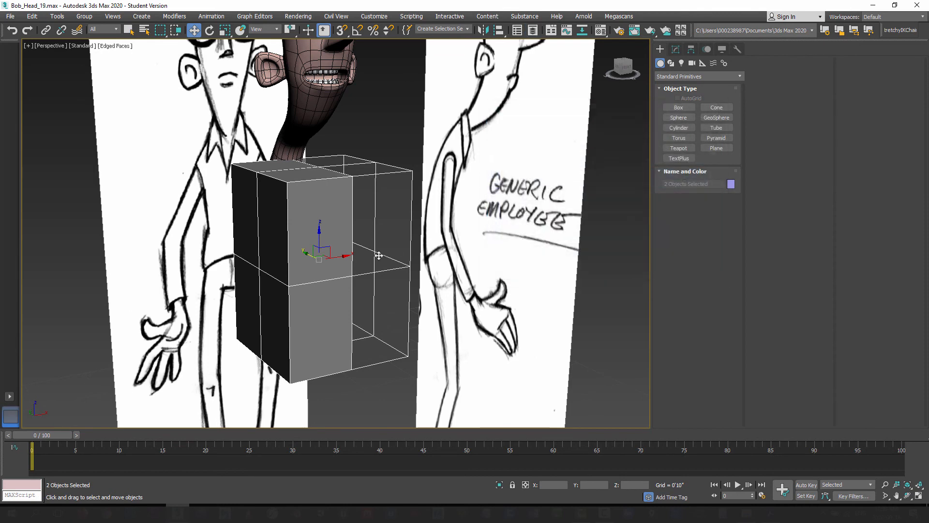
Select both body halves and move them horizontally onto the torso of the side sketch in the Left view.
{"action": "middle_click_drag", "start_coordinate": [376, 256], "coordinate": [387, 205], "text": "alt"}
{"action": "left_click", "coordinate": [382, 148]}
{"action": "left_click", "coordinate": [309, 226]}
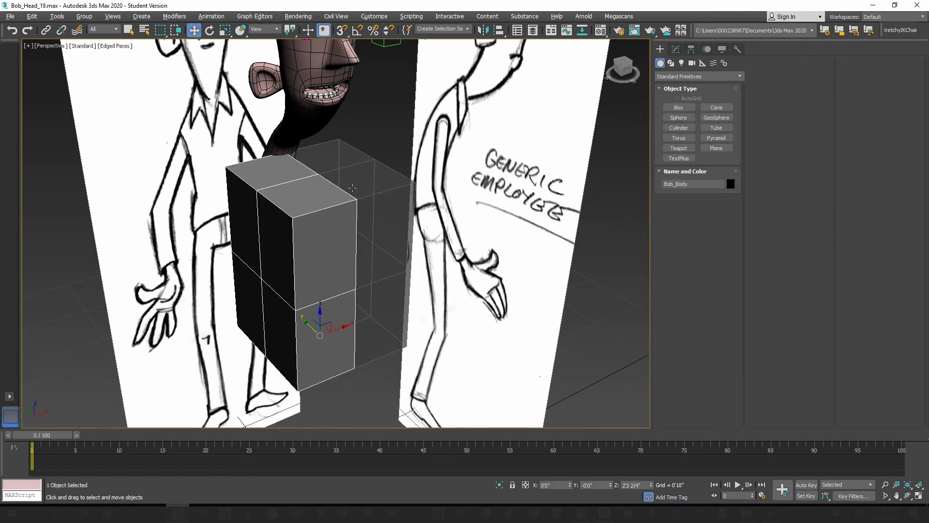
{"action": "left_click", "coordinate": [352, 194], "text": "ctrl"}
{"action": "middle_click_drag", "start_coordinate": [284, 271], "coordinate": [303, 266], "text": "alt"}
{"action": "key", "text": "l"}
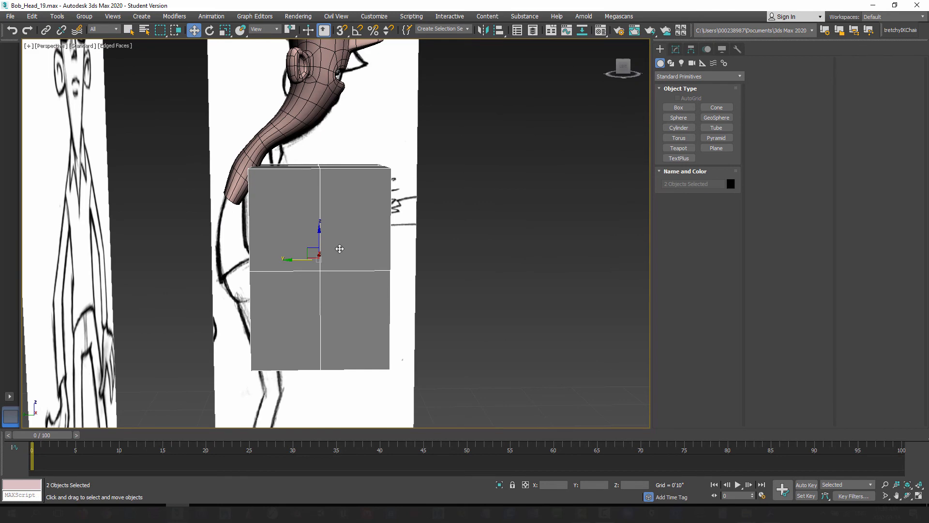
{"action": "scroll", "coordinate": [348, 215], "scroll_direction": "down", "scroll_amount": 5}
{"action": "scroll", "coordinate": [348, 215], "scroll_direction": "up", "scroll_amount": 4}
{"action": "scroll", "coordinate": [348, 215], "scroll_direction": "up", "scroll_amount": 4}
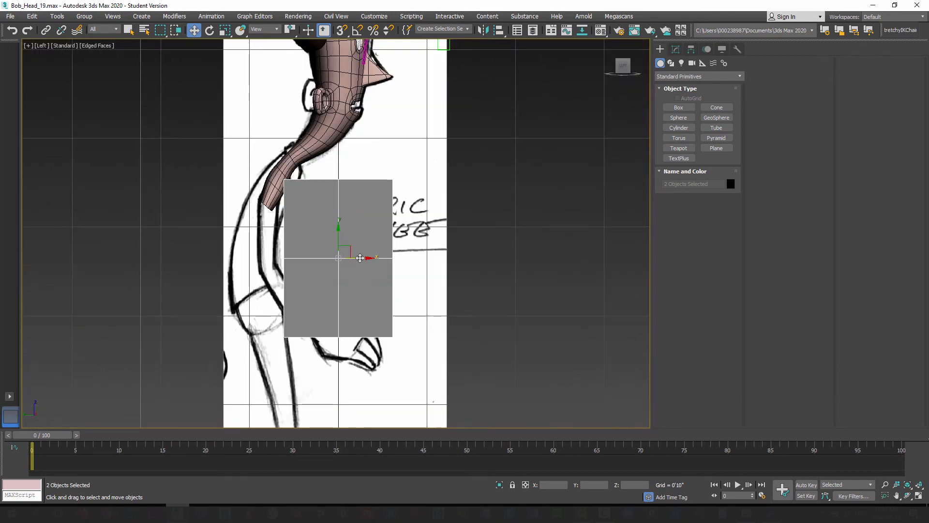
{"action": "left_click_drag", "start_coordinate": [358, 252], "coordinate": [280, 252]}
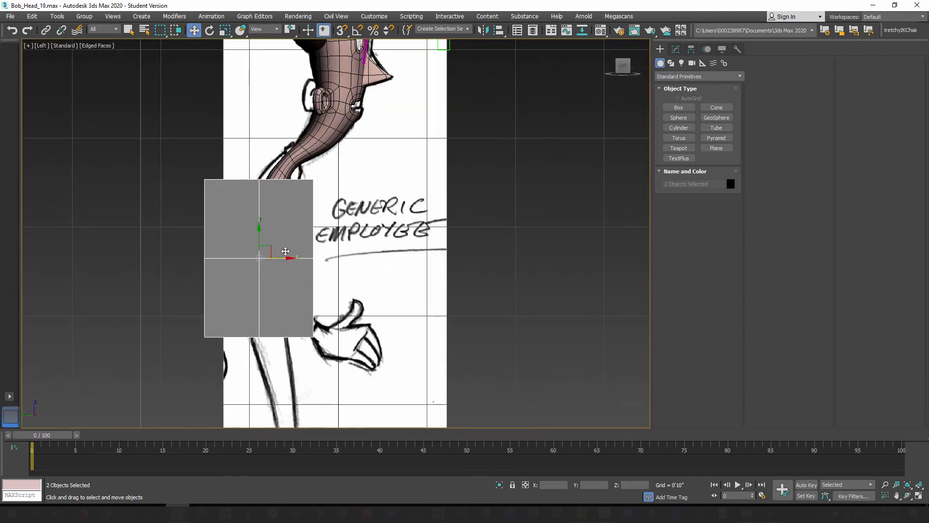
Make both body halves see-through and raise them to fit the torso height in the side sketch.
{"action": "key", "text": "alt+x"}
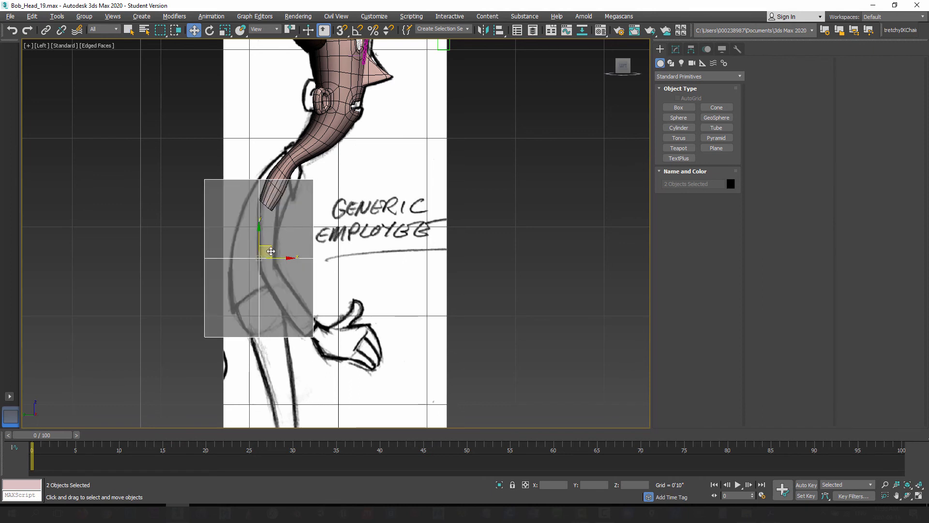
{"action": "left_click_drag", "start_coordinate": [270, 245], "coordinate": [256, 220]}
{"action": "scroll", "coordinate": [266, 228], "scroll_direction": "up", "scroll_amount": 5}
{"action": "scroll", "coordinate": [277, 261], "scroll_direction": "down", "scroll_amount": 4}
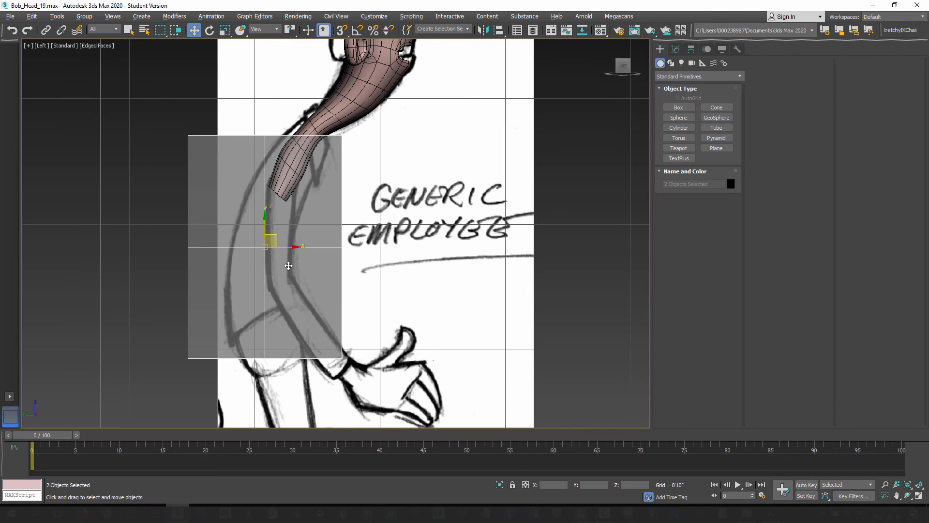
Select only the mirrored half Bob_Body001 in the Perspective view and freeze it.
{"action": "key", "text": "p"}
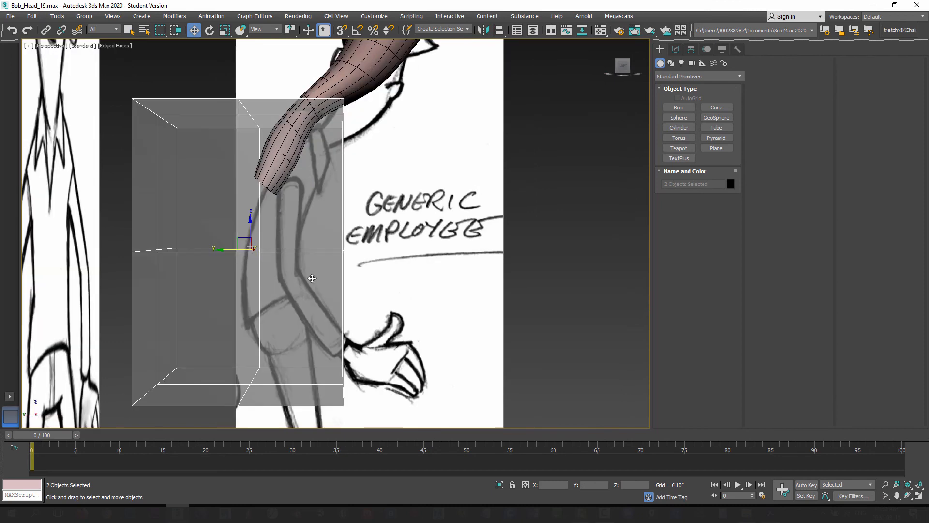
{"action": "middle_click_drag", "start_coordinate": [362, 273], "coordinate": [283, 285], "text": "alt"}
{"action": "left_click", "coordinate": [408, 244]}
{"action": "left_click", "coordinate": [328, 218]}
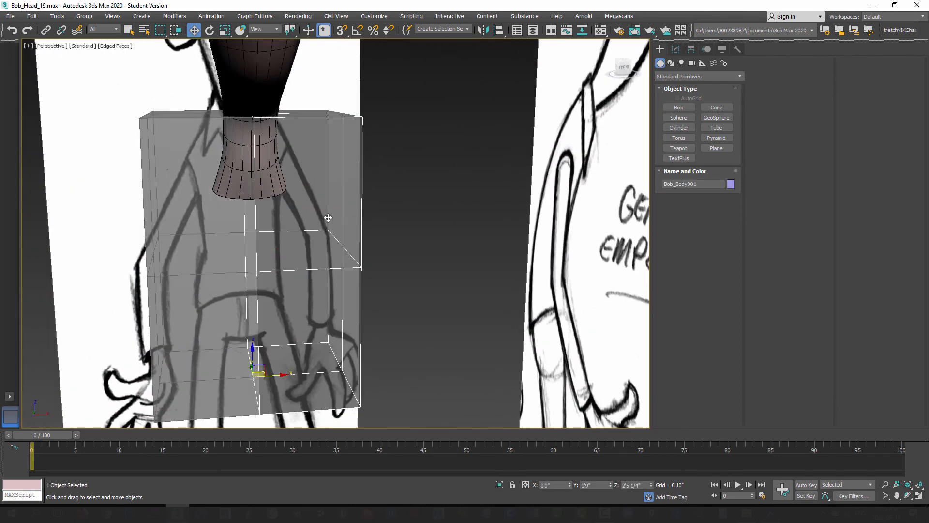
{"action": "right_click", "coordinate": [328, 217]}
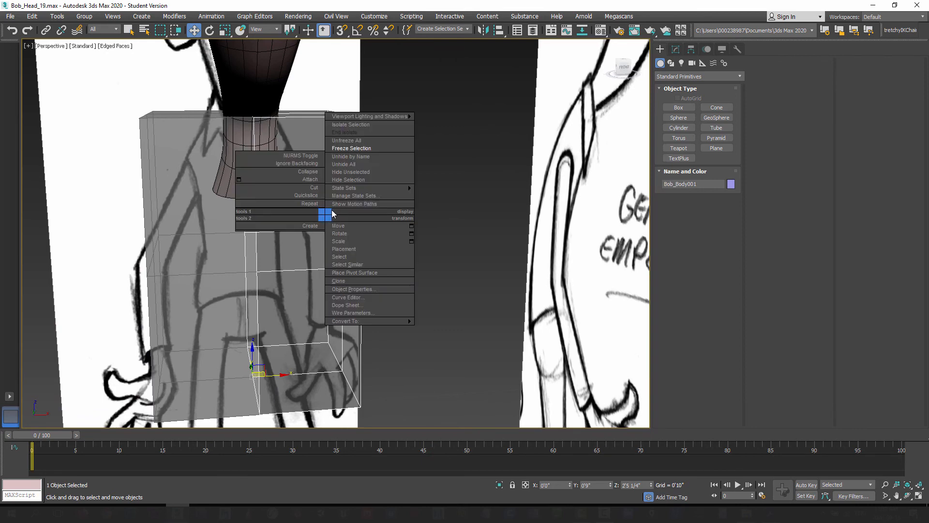
{"action": "left_click", "coordinate": [350, 150]}
{"action": "middle_click_drag", "start_coordinate": [266, 265], "coordinate": [322, 256], "text": "alt"}
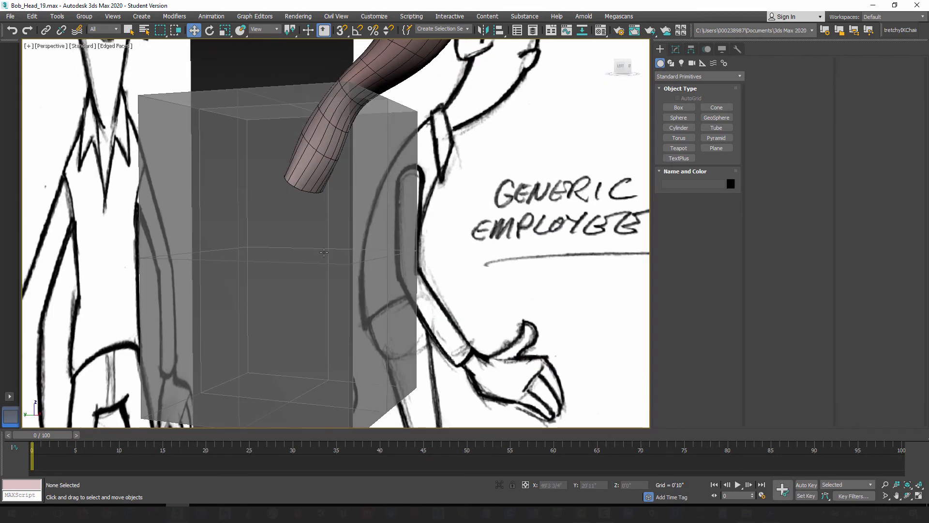
Move Bob_Body's upper outer vertices inward and down onto the shoulder point of the front sketch.
{"action": "key", "text": "f"}
{"action": "middle_click_drag", "start_coordinate": [361, 231], "coordinate": [339, 251]}
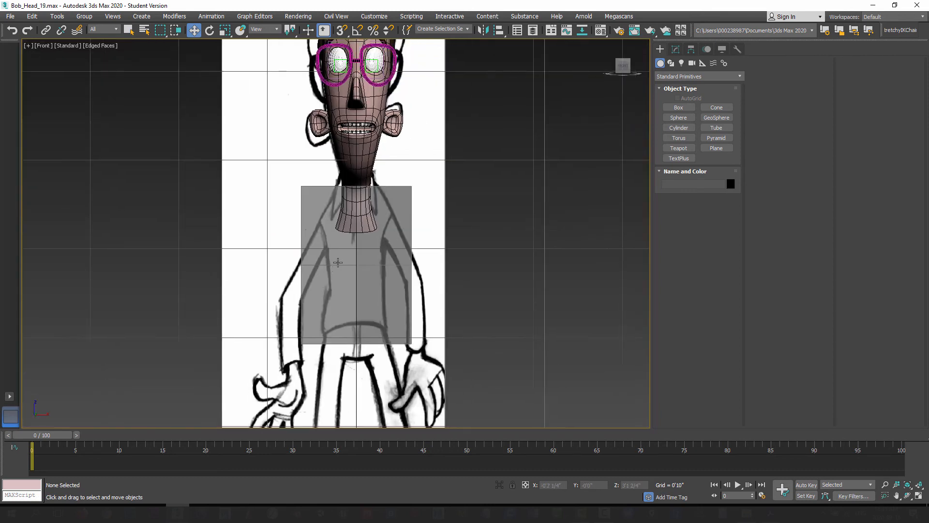
{"action": "scroll", "coordinate": [342, 253], "scroll_direction": "up", "scroll_amount": 2}
{"action": "left_click", "coordinate": [305, 193]}
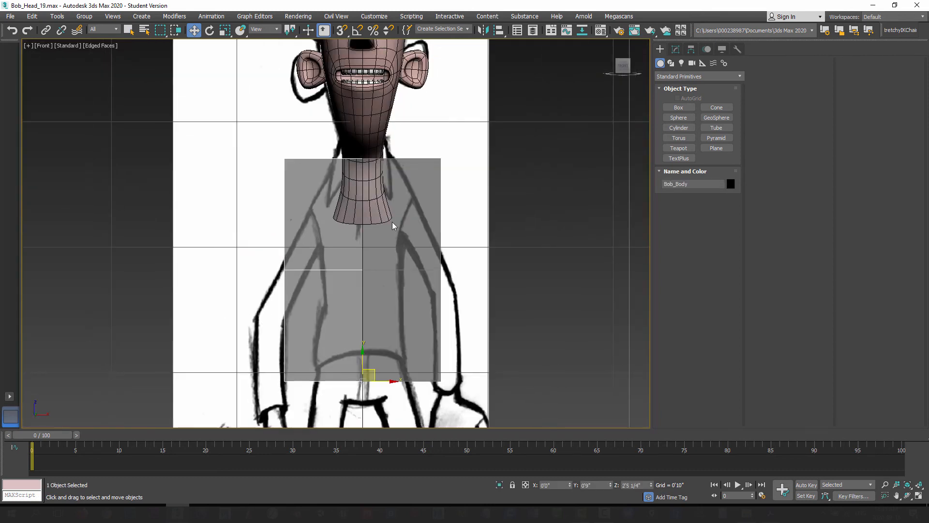
{"action": "left_click", "coordinate": [676, 49]}
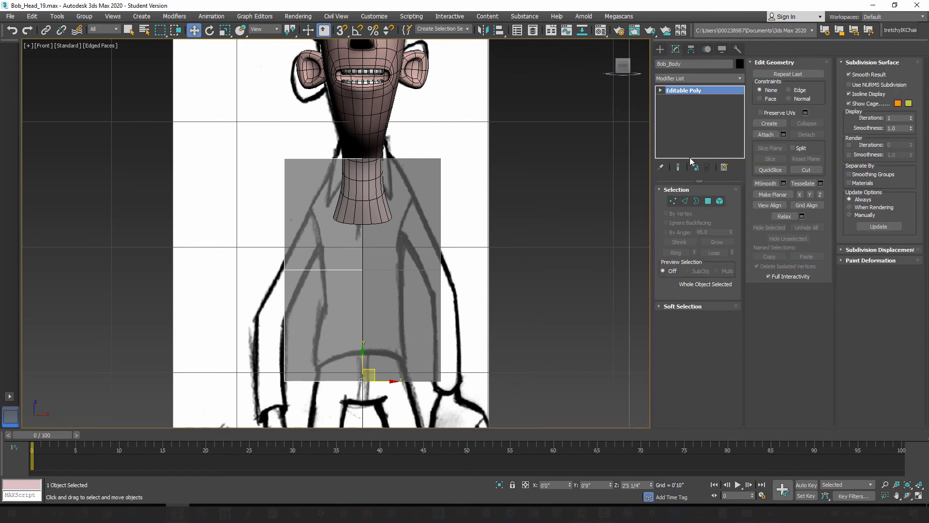
{"action": "left_click", "coordinate": [673, 201]}
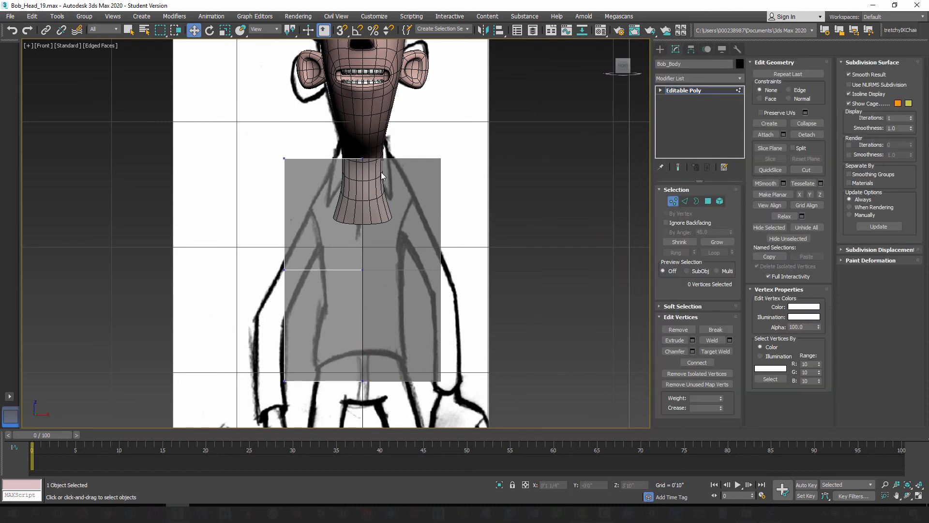
{"action": "scroll", "coordinate": [340, 195], "scroll_direction": "up", "scroll_amount": 2}
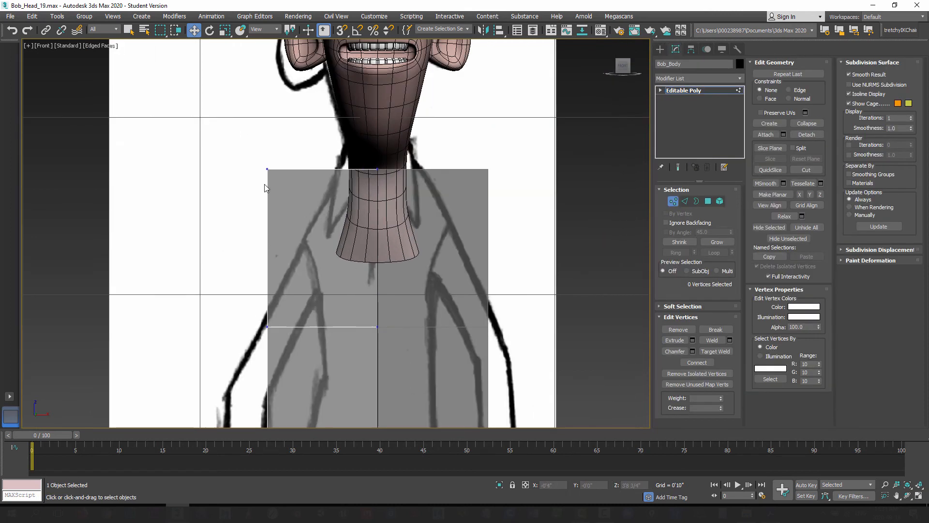
{"action": "left_click_drag", "start_coordinate": [291, 221], "coordinate": [285, 198]}
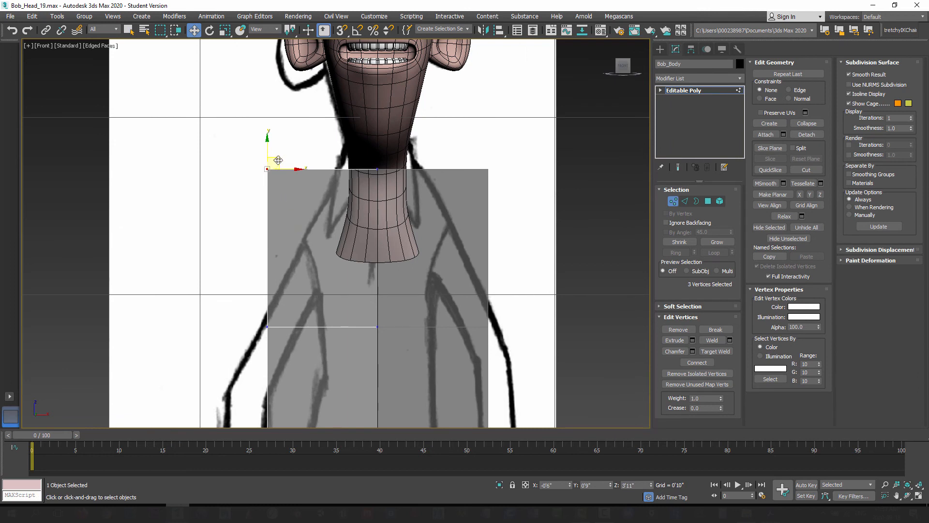
{"action": "left_click_drag", "start_coordinate": [279, 160], "coordinate": [313, 164]}
{"action": "left_click_drag", "start_coordinate": [294, 168], "coordinate": [319, 227]}
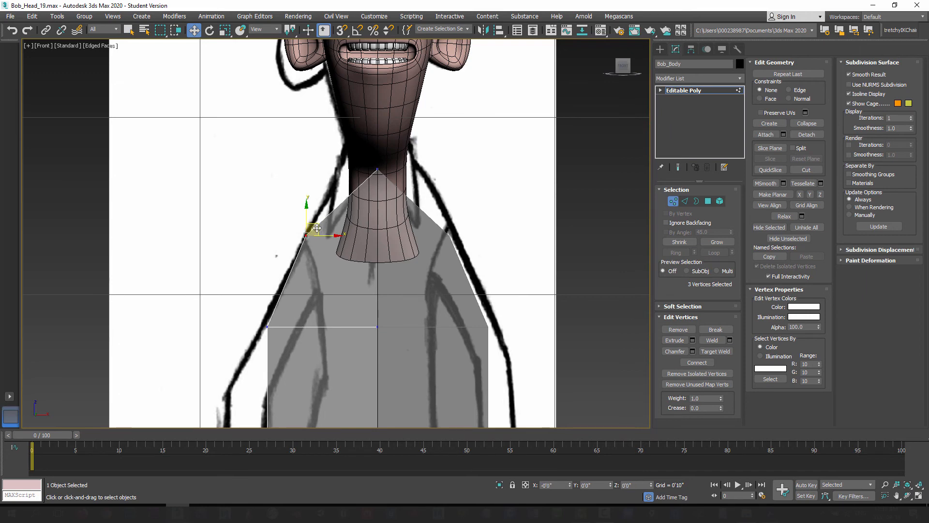
Select the three top centre vertices of Bob_Body and raise them to a height of about 4'0 1/4".
{"action": "middle_click_drag", "start_coordinate": [322, 293], "coordinate": [304, 298]}
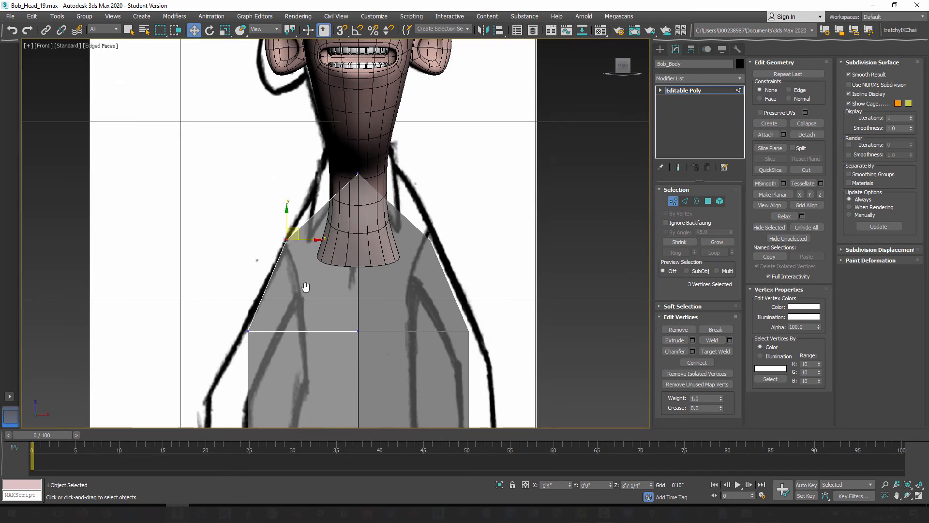
{"action": "middle_click_drag", "start_coordinate": [353, 185], "coordinate": [351, 219]}
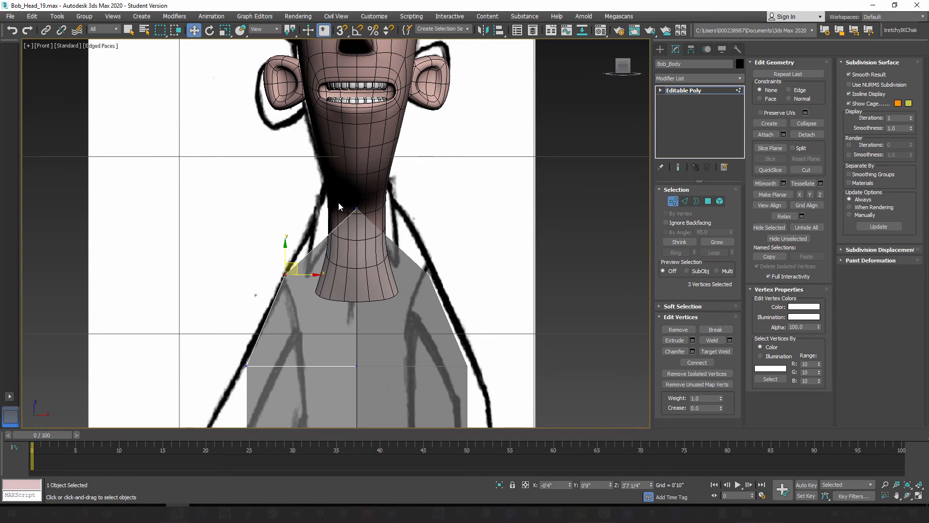
{"action": "left_click_drag", "start_coordinate": [373, 239], "coordinate": [374, 239]}
{"action": "left_click_drag", "start_coordinate": [357, 183], "coordinate": [365, 114]}
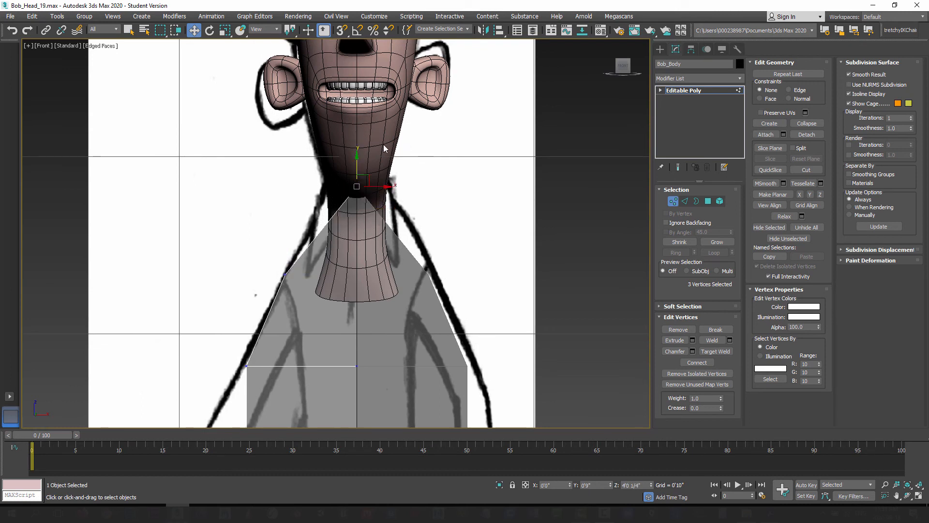
Leave vertex editing and hide the head mesh so the neck and collar of the front sketch are clear.
{"action": "left_click", "coordinate": [659, 49]}
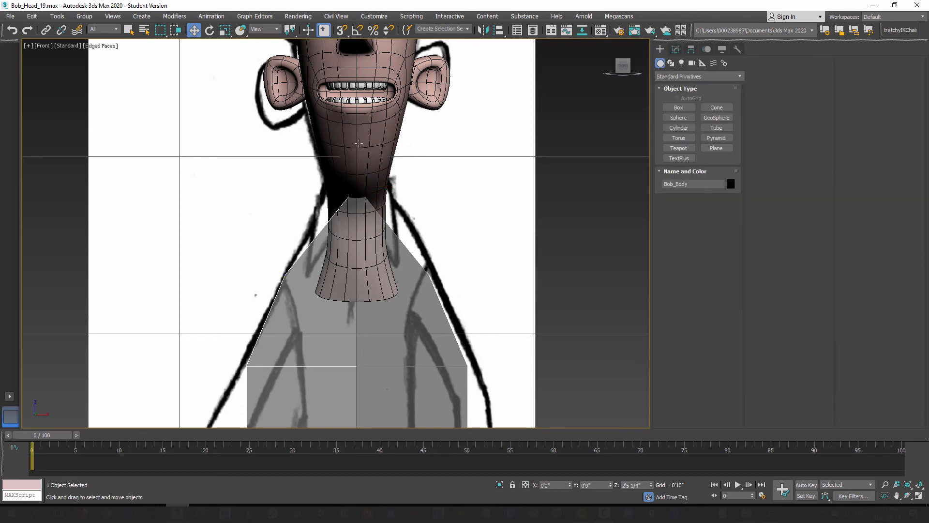
{"action": "left_click", "coordinate": [359, 142]}
{"action": "right_click", "coordinate": [360, 144]}
{"action": "left_click", "coordinate": [384, 105]}
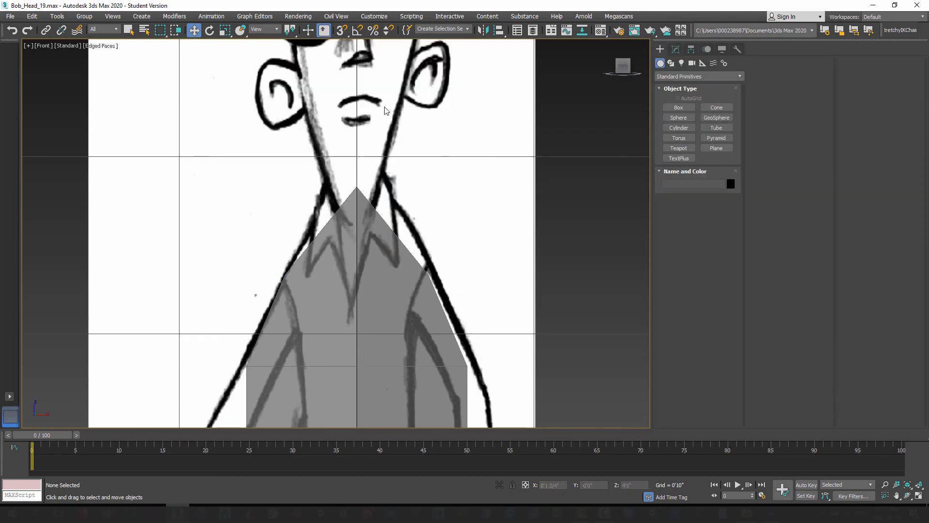
Select all remaining head parts above the body in the Perspective view and hide them.
{"action": "middle_click_drag", "start_coordinate": [384, 161], "coordinate": [382, 205]}
{"action": "scroll", "coordinate": [382, 205], "scroll_direction": "down", "scroll_amount": 3}
{"action": "middle_click_drag", "start_coordinate": [343, 228], "coordinate": [359, 228], "text": "alt"}
{"action": "key", "text": "p"}
{"action": "scroll", "coordinate": [372, 231], "scroll_direction": "down", "scroll_amount": 3}
{"action": "middle_click_drag", "start_coordinate": [449, 229], "coordinate": [429, 238]}
{"action": "left_click_drag", "start_coordinate": [342, 85], "coordinate": [484, 204]}
{"action": "right_click", "coordinate": [386, 148]}
{"action": "left_click", "coordinate": [397, 113]}
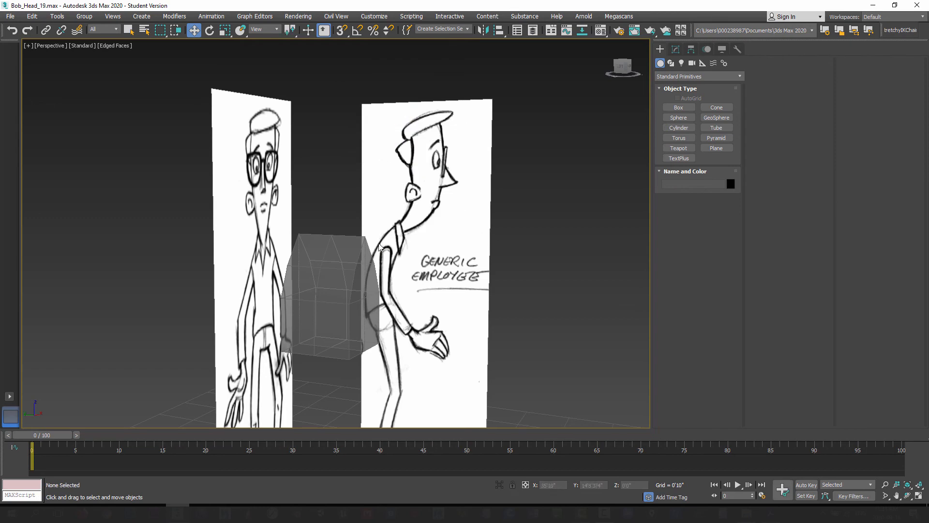
Raise Bob_Body's top centre vertices to about 4'2 1/4" in the Front view so the slope follows the sketched shoulder line.
{"action": "middle_click_drag", "start_coordinate": [397, 113], "coordinate": [330, 182], "text": "alt"}
{"action": "scroll", "coordinate": [336, 198], "scroll_direction": "up", "scroll_amount": 3}
{"action": "left_click", "coordinate": [371, 210]}
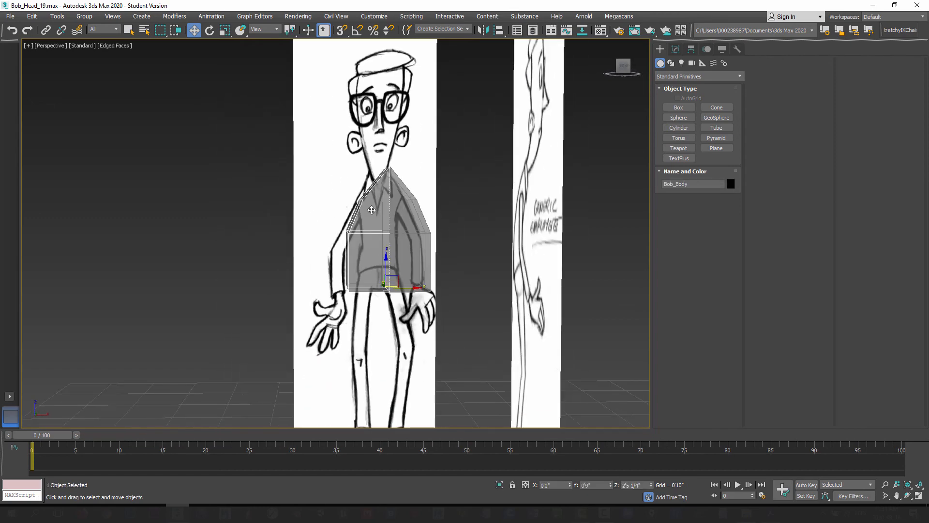
{"action": "key", "text": "f"}
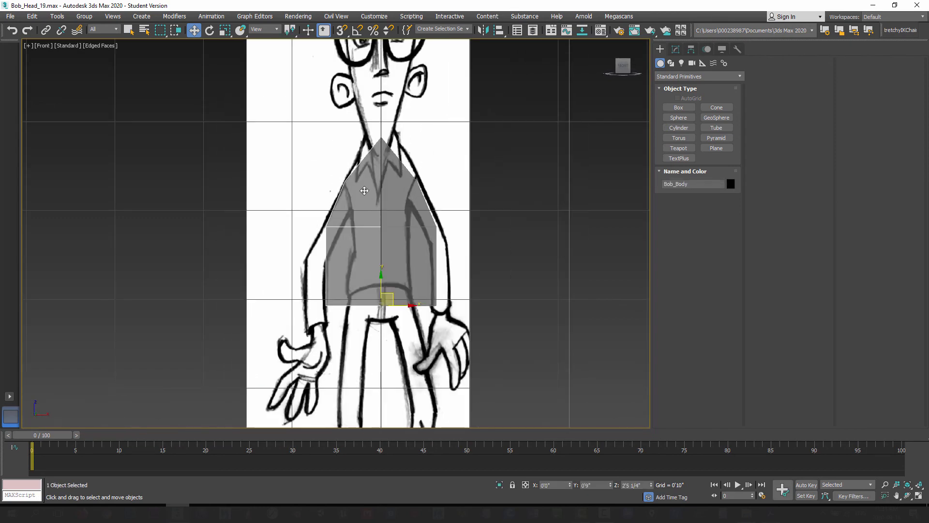
{"action": "scroll", "coordinate": [358, 213], "scroll_direction": "up", "scroll_amount": 5}
{"action": "left_click", "coordinate": [677, 52]}
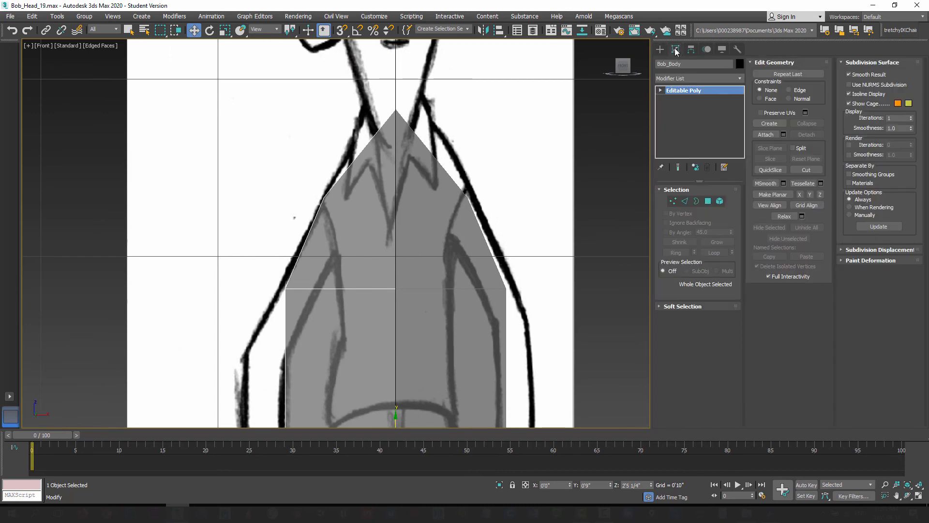
{"action": "key", "text": "1"}
{"action": "middle_click_drag", "start_coordinate": [376, 164], "coordinate": [403, 191]}
{"action": "left_click_drag", "start_coordinate": [392, 146], "coordinate": [388, 107]}
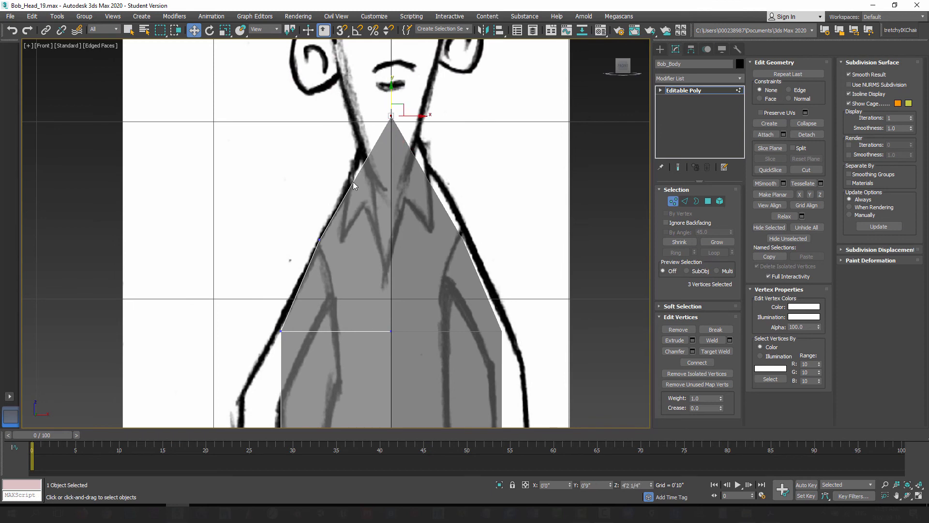
Select Bob_Body's middle row of vertices and raise it to a height of about 3'4", near the sketched armpit.
{"action": "middle_click_drag", "start_coordinate": [354, 362], "coordinate": [357, 287]}
{"action": "left_click_drag", "start_coordinate": [293, 156], "coordinate": [354, 199]}
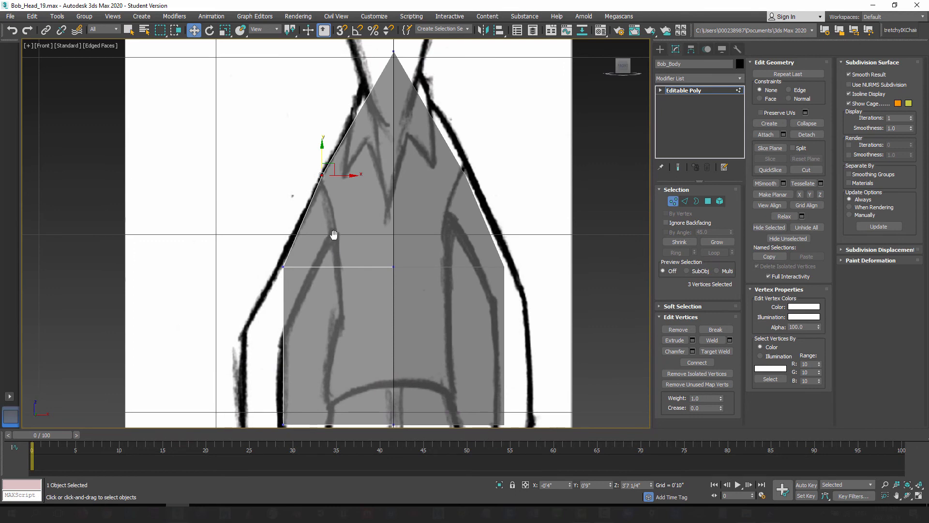
{"action": "mouse_move", "coordinate": [332, 233]}
{"action": "middle_mouse_down"}
{"action": "mouse_move", "coordinate": [344, 234]}
{"action": "mouse_move", "coordinate": [324, 241]}
{"action": "middle_mouse_up"}
{"action": "left_click_drag", "start_coordinate": [240, 237], "coordinate": [438, 279]}
{"action": "mouse_move", "coordinate": [315, 229]}
{"action": "left_mouse_down"}
{"action": "mouse_move", "coordinate": [317, 200]}
{"action": "mouse_move", "coordinate": [323, 214]}
{"action": "left_mouse_up"}
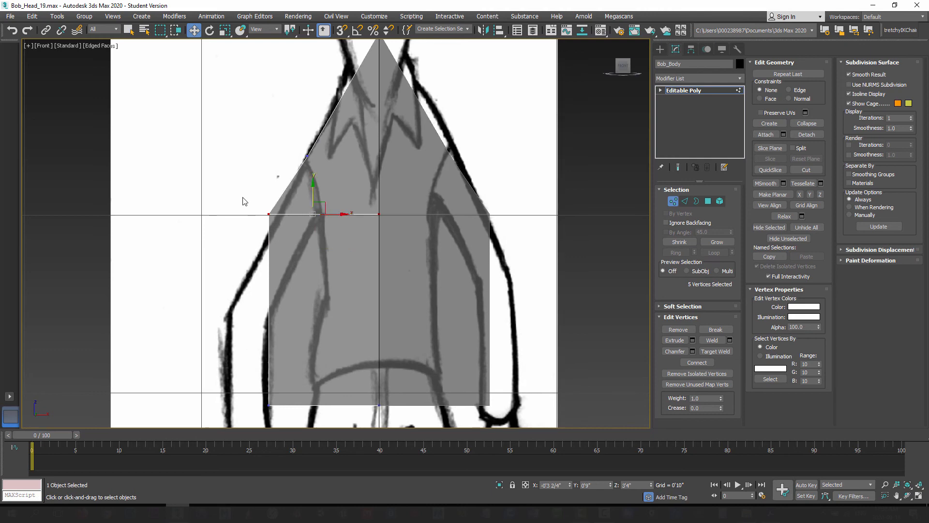
Pull Bob_Body's outer armpit vertices in to the sketched side and move the bottom outer vertices to the waist corner at about 2'6 1/4" high.
{"action": "left_click_drag", "start_coordinate": [245, 201], "coordinate": [343, 219]}
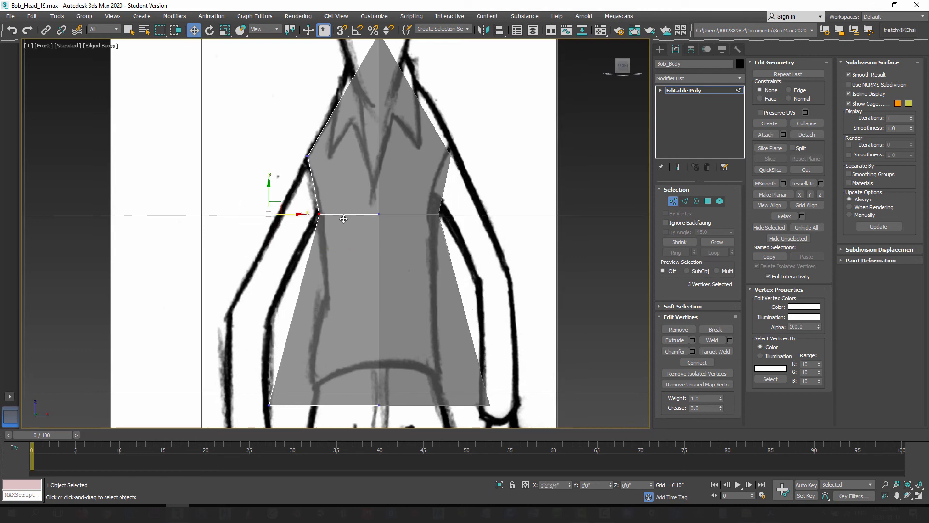
{"action": "middle_click_drag", "start_coordinate": [329, 356], "coordinate": [320, 296]}
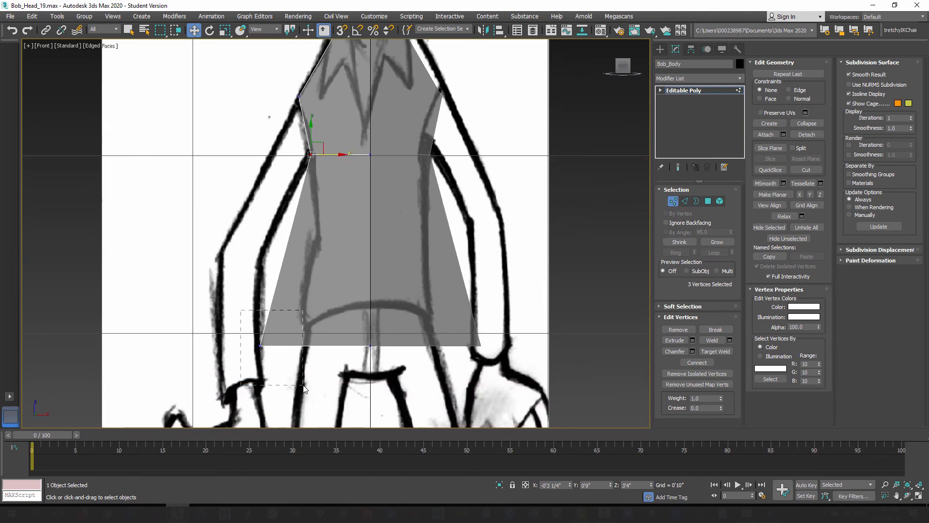
{"action": "left_click_drag", "start_coordinate": [304, 387], "coordinate": [304, 387]}
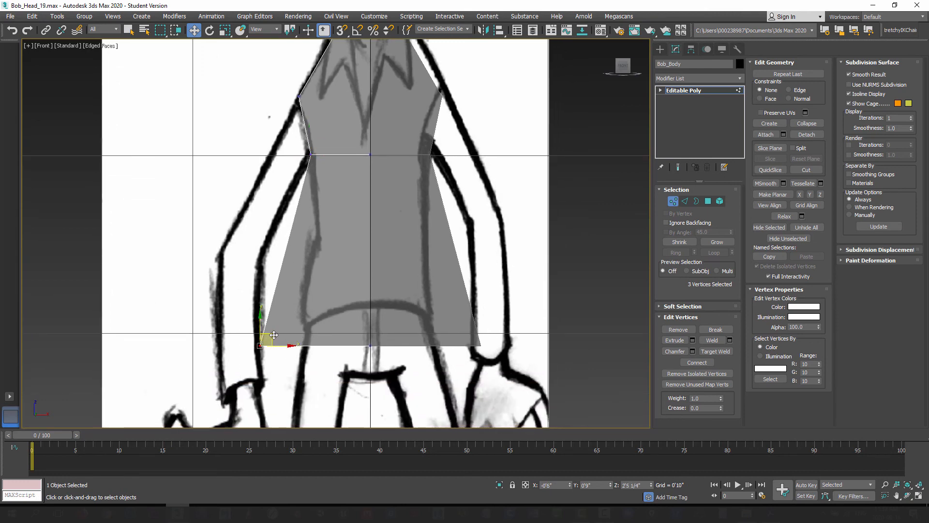
{"action": "left_click_drag", "start_coordinate": [274, 335], "coordinate": [317, 317]}
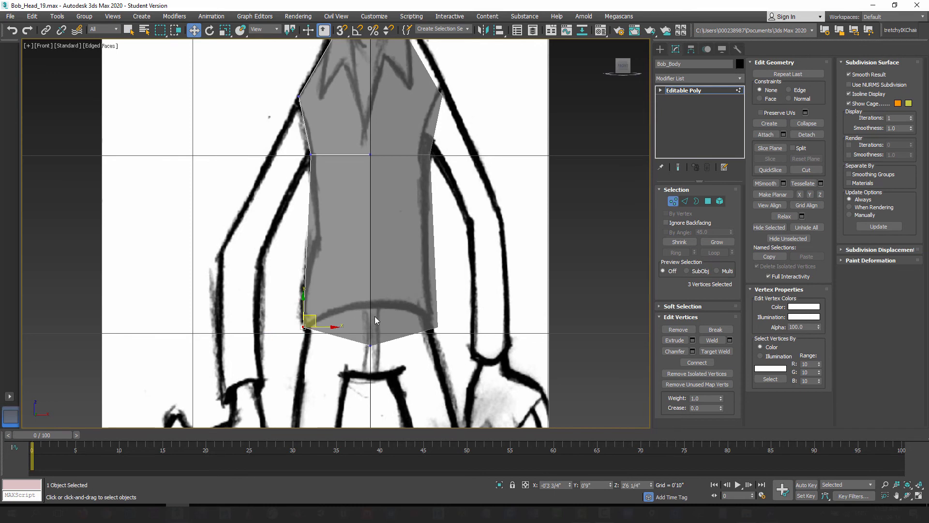
Raise Bob_Body's bottom centre vertices to a height of about 2'7" to follow the curved shirt hem in the Front view.
{"action": "left_click_drag", "start_coordinate": [391, 336], "coordinate": [372, 290]}
{"action": "mouse_move", "coordinate": [369, 244]}
{"action": "middle_mouse_down"}
{"action": "mouse_move", "coordinate": [362, 301]}
{"action": "mouse_move", "coordinate": [359, 280]}
{"action": "middle_mouse_up"}
{"action": "scroll", "coordinate": [361, 302], "scroll_direction": "down", "scroll_amount": 2}
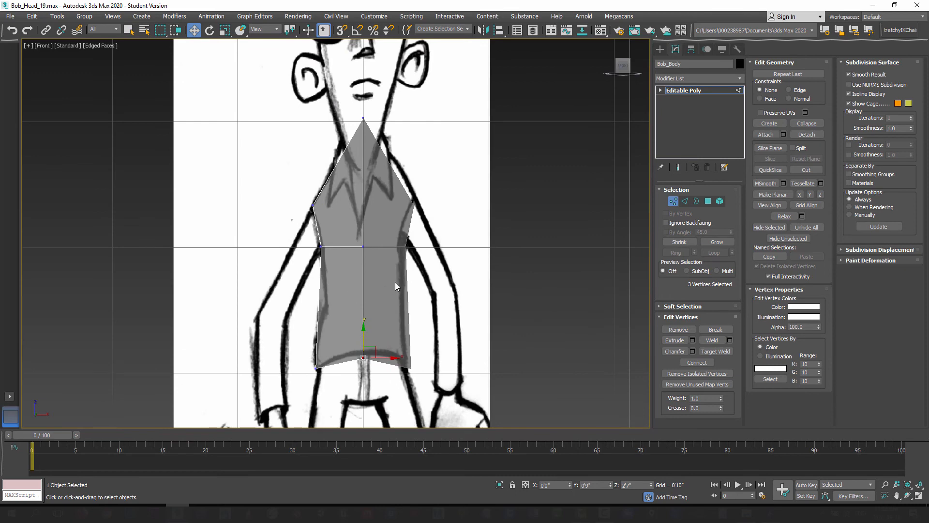
In the Left view, pull the front vertices of the shoulder and armpit rows back about 2 3/4" toward the sketched chest.
{"action": "key", "text": "l"}
{"action": "middle_click_drag", "start_coordinate": [311, 294], "coordinate": [397, 312]}
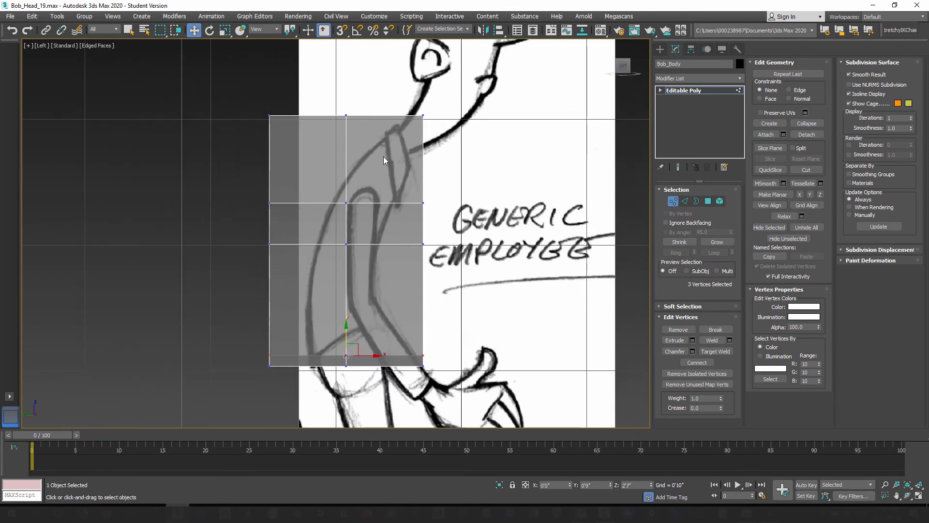
{"action": "middle_click_drag", "start_coordinate": [406, 258], "coordinate": [381, 280]}
{"action": "scroll", "coordinate": [388, 274], "scroll_direction": "up", "scroll_amount": 2}
{"action": "left_click_drag", "start_coordinate": [452, 161], "coordinate": [413, 286]}
{"action": "left_click_drag", "start_coordinate": [443, 233], "coordinate": [394, 235]}
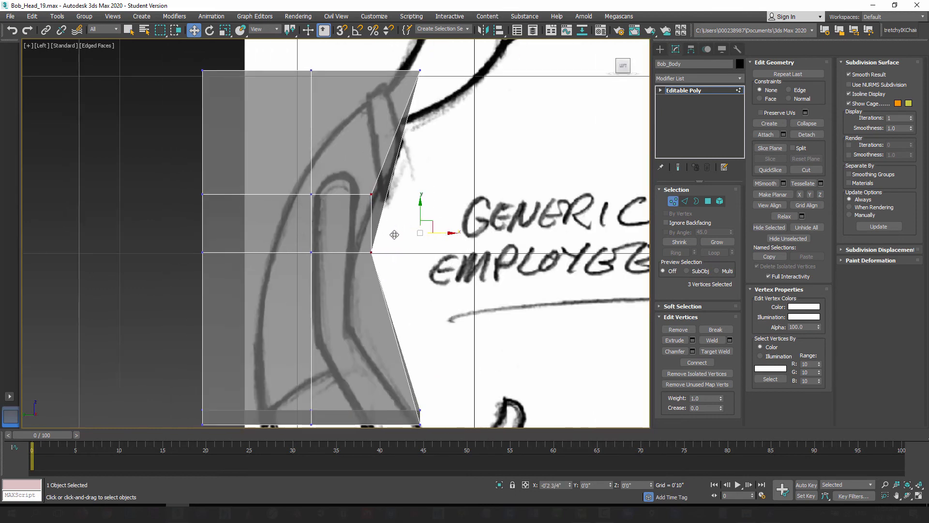
{"action": "middle_click_drag", "start_coordinate": [407, 206], "coordinate": [407, 240]}
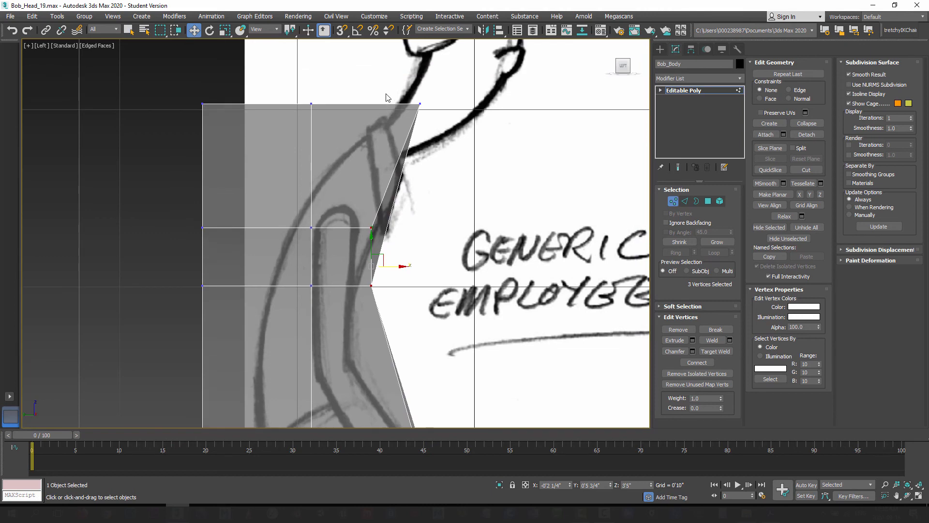
Place the front, middle and back top vertices along the sketched collar, from about 3'10 1/4" high in front to 4'1 2/4" at the back.
{"action": "left_click_drag", "start_coordinate": [386, 93], "coordinate": [430, 140]}
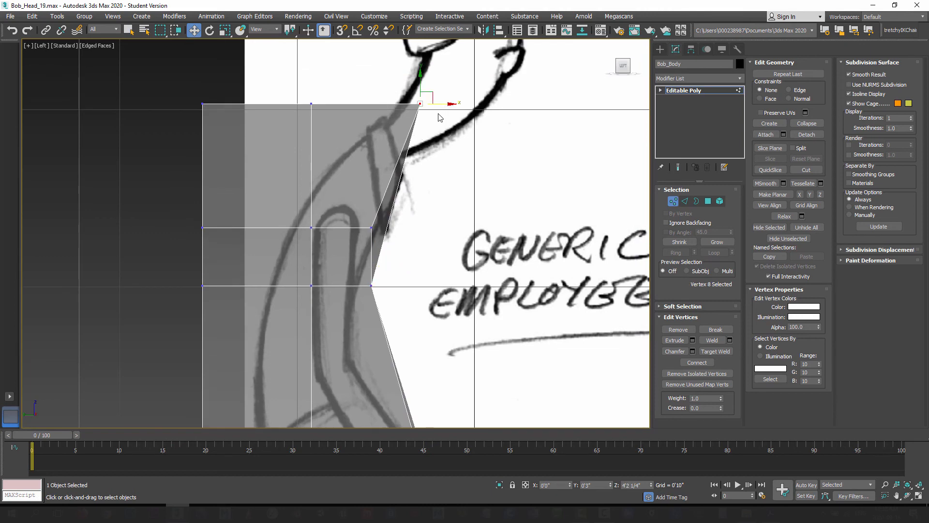
{"action": "left_click_drag", "start_coordinate": [433, 103], "coordinate": [415, 166]}
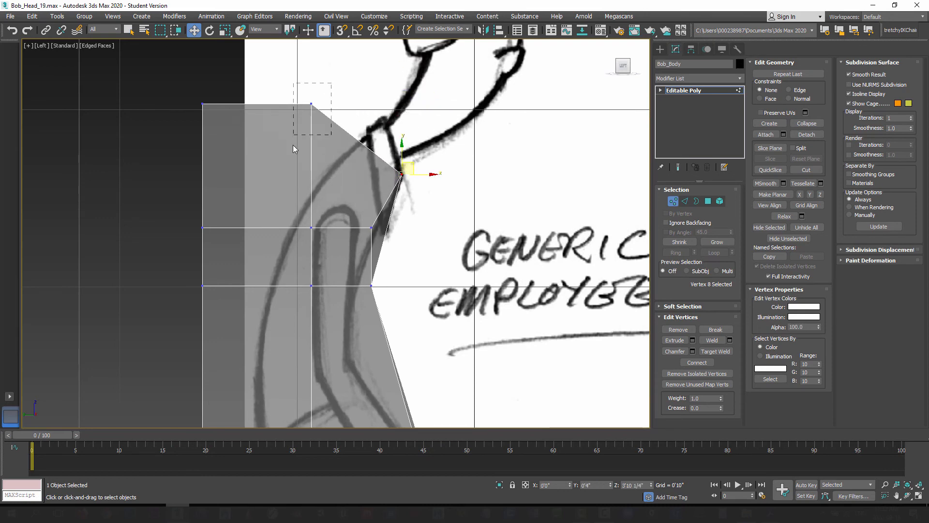
{"action": "left_click_drag", "start_coordinate": [293, 145], "coordinate": [293, 138]}
{"action": "left_click_drag", "start_coordinate": [322, 93], "coordinate": [404, 136]}
{"action": "left_click", "coordinate": [203, 103]}
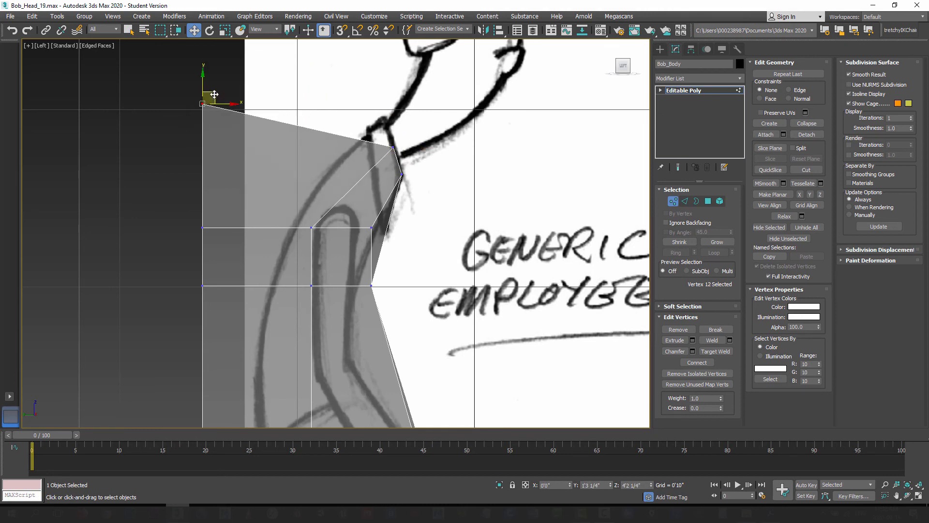
{"action": "left_click_drag", "start_coordinate": [215, 95], "coordinate": [394, 106]}
Bring the back vertices of the shoulder, armpit and bottom rows forward onto the sketched back curve.
{"action": "middle_click_drag", "start_coordinate": [314, 264], "coordinate": [295, 204]}
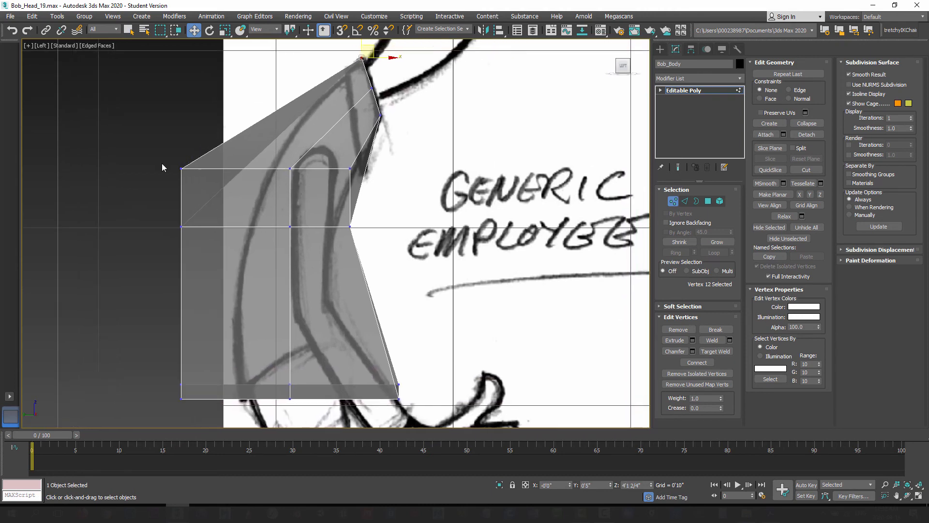
{"action": "left_click", "coordinate": [182, 169]}
{"action": "left_click_drag", "start_coordinate": [204, 182], "coordinate": [293, 182]}
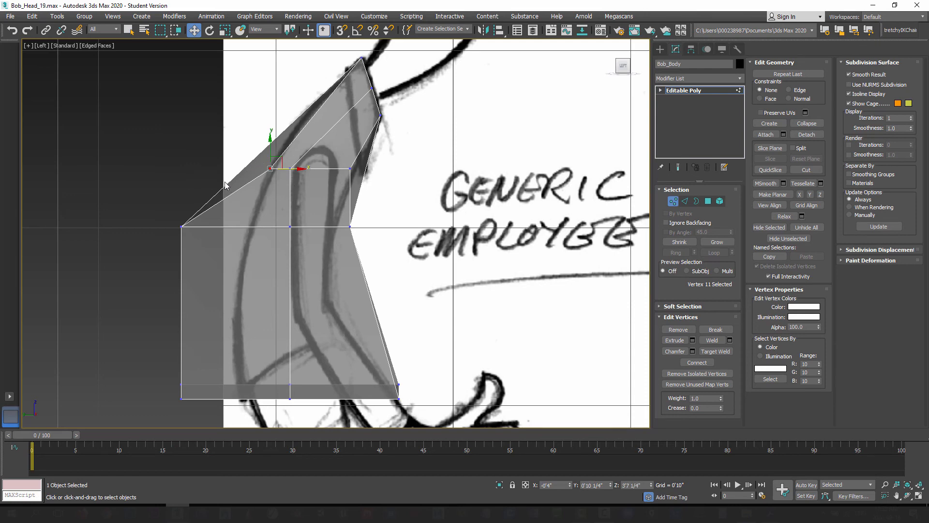
{"action": "mouse_move", "coordinate": [156, 211]}
{"action": "left_mouse_down"}
{"action": "mouse_move", "coordinate": [202, 245]}
{"action": "mouse_move", "coordinate": [264, 237]}
{"action": "left_mouse_up"}
{"action": "middle_click_drag", "start_coordinate": [263, 236], "coordinate": [256, 163]}
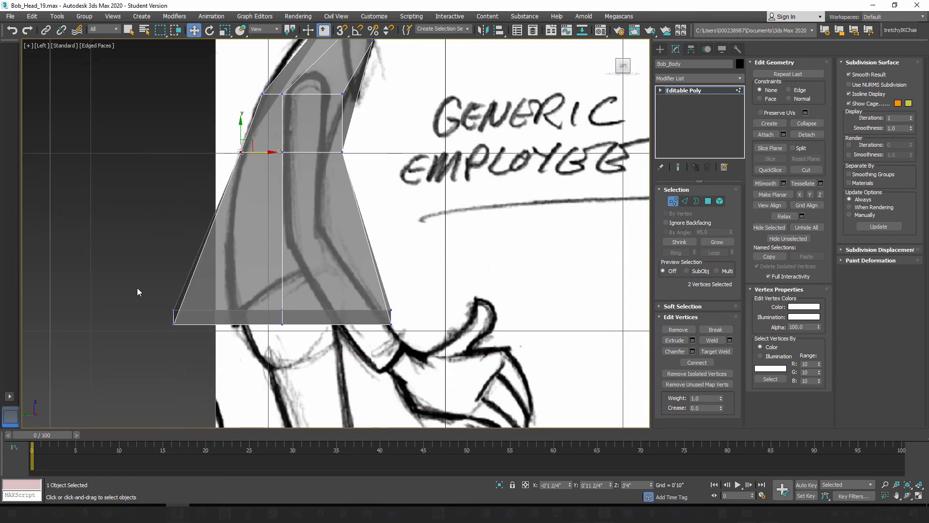
{"action": "left_click_drag", "start_coordinate": [137, 288], "coordinate": [256, 317]}
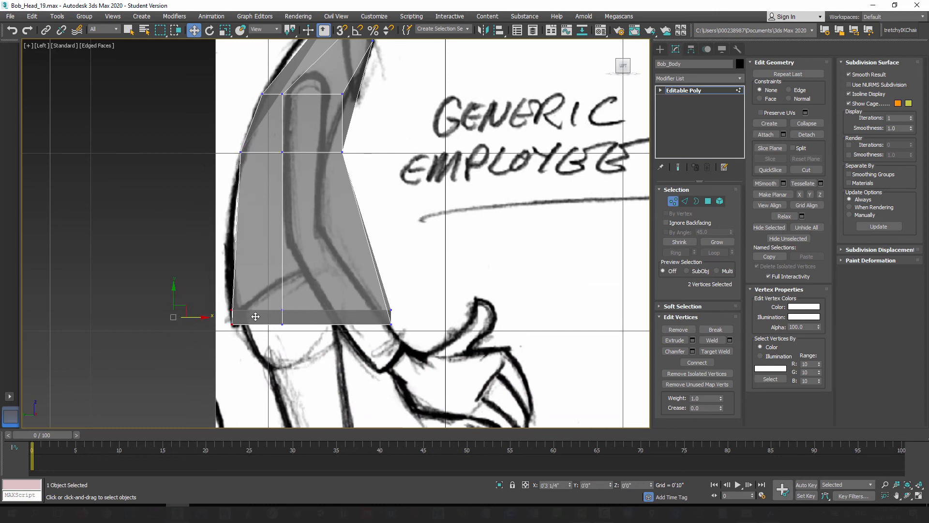
Raise the bottom front vertices to about 2'9 2/4" and the bottom middle vertices to about 2'8 1/4" along the slanted hem.
{"action": "middle_click_drag", "start_coordinate": [296, 300], "coordinate": [295, 332]}
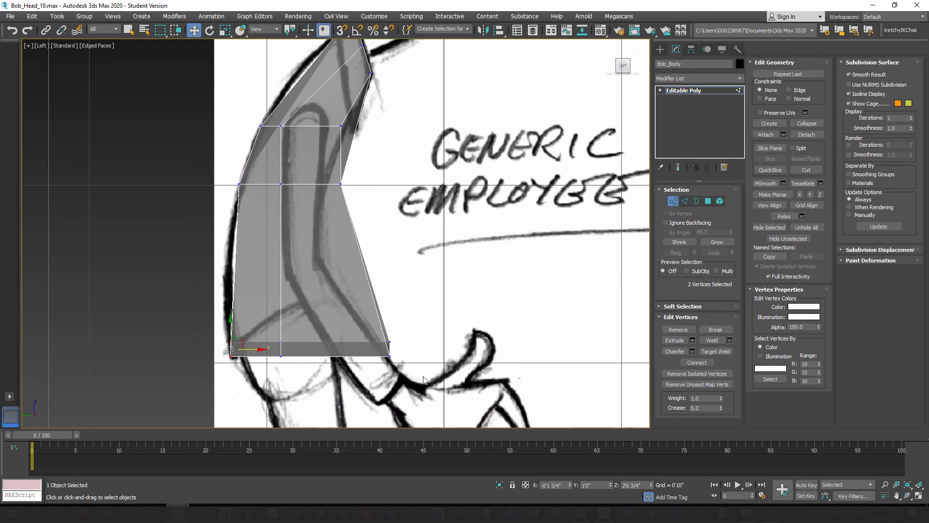
{"action": "left_click_drag", "start_coordinate": [424, 380], "coordinate": [338, 290]}
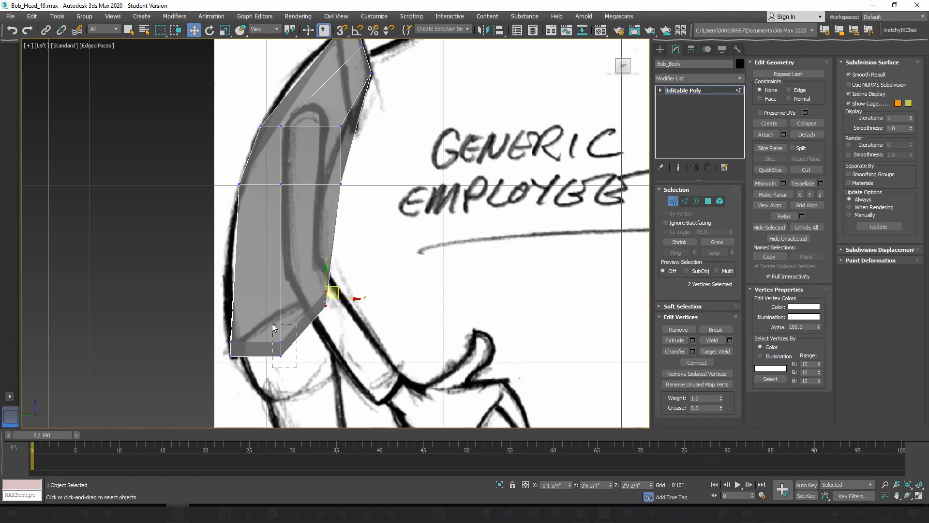
{"action": "left_click_drag", "start_coordinate": [272, 328], "coordinate": [286, 311]}
Move the front vertices of the armpit row slightly farther back to slim the chest profile.
{"action": "middle_click_drag", "start_coordinate": [315, 237], "coordinate": [307, 288]}
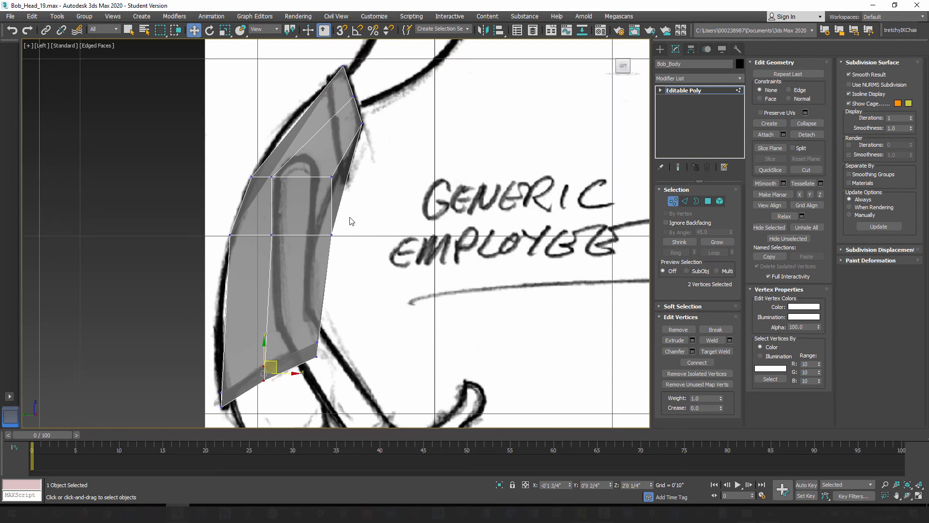
{"action": "left_click_drag", "start_coordinate": [350, 218], "coordinate": [343, 235]}
{"action": "middle_click_drag", "start_coordinate": [285, 256], "coordinate": [287, 277]}
Trace the side edge loop, and shift its shoulder and armpit vertices forward to sit midway between the torso's front and back.
{"action": "left_click", "coordinate": [273, 256]}
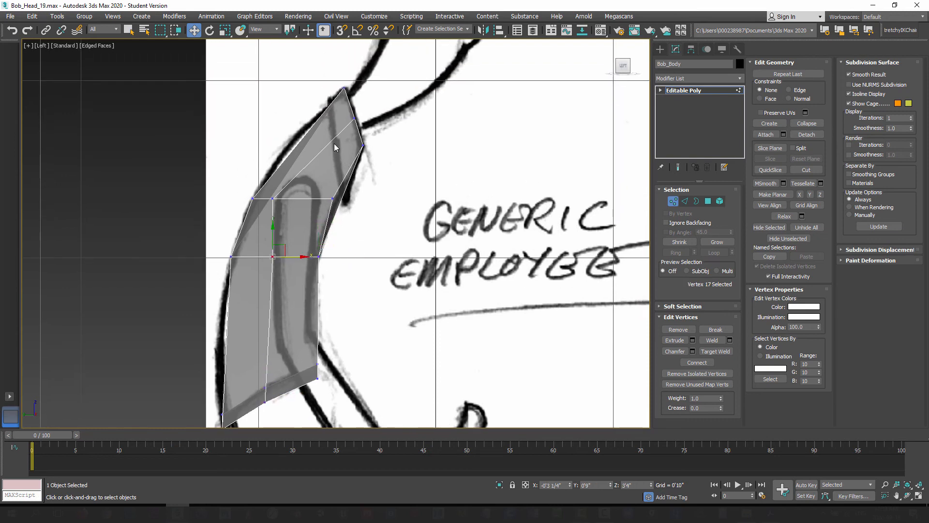
{"action": "left_click", "coordinate": [685, 201]}
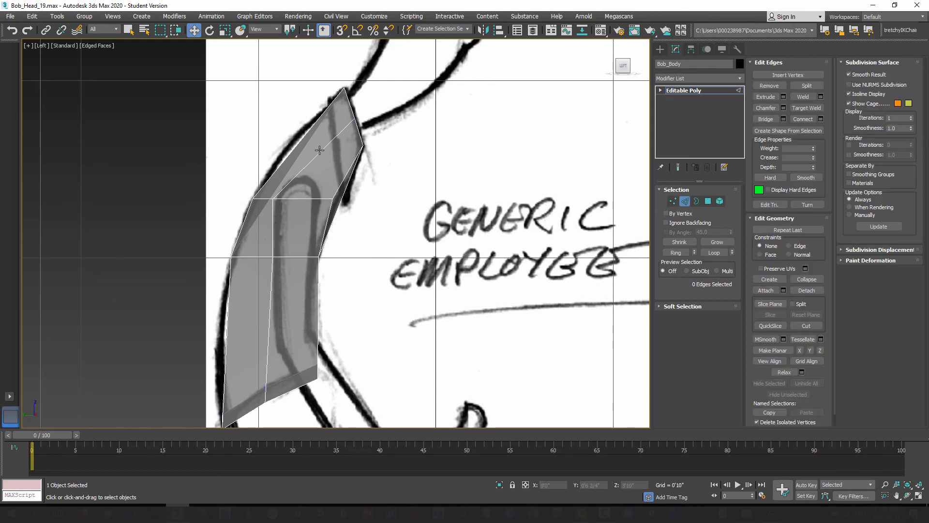
{"action": "double_click", "coordinate": [320, 152]}
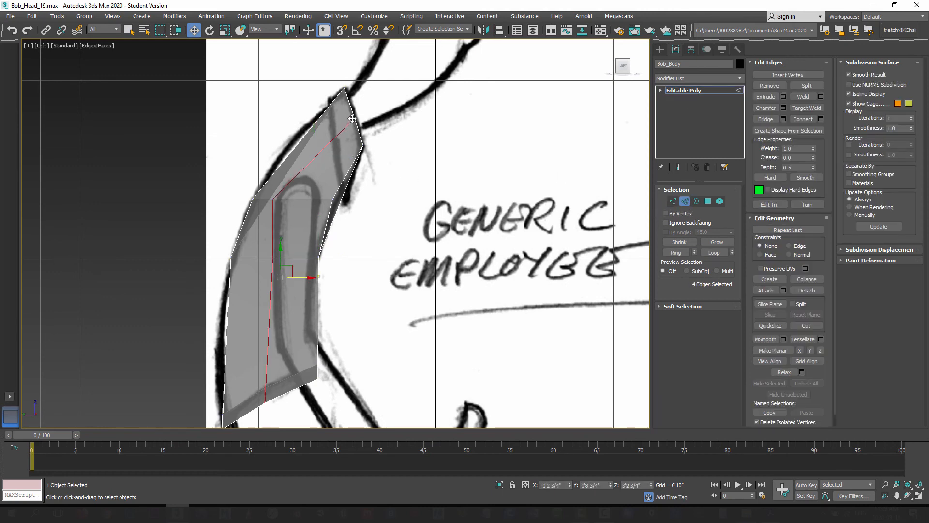
{"action": "left_click", "coordinate": [673, 200]}
{"action": "scroll", "coordinate": [300, 198], "scroll_direction": "up", "scroll_amount": 3}
{"action": "left_click", "coordinate": [245, 200]}
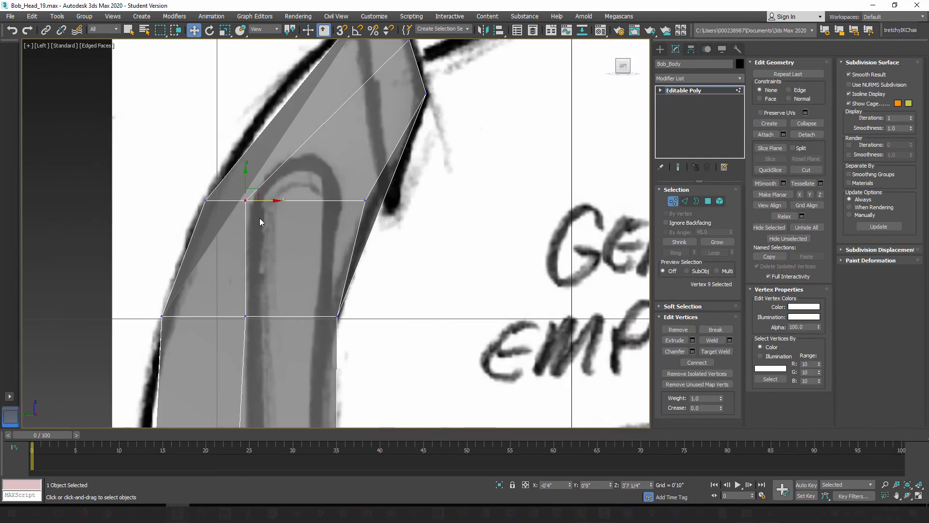
{"action": "left_click_drag", "start_coordinate": [267, 200], "coordinate": [311, 208]}
{"action": "middle_click_drag", "start_coordinate": [296, 294], "coordinate": [293, 241]}
{"action": "left_click_drag", "start_coordinate": [227, 256], "coordinate": [271, 268]}
Examine the torso's shoulder and armpit area against the sketches in the Left, Perspective and Front views.
{"action": "middle_click_drag", "start_coordinate": [257, 405], "coordinate": [260, 200]}
{"action": "middle_click_drag", "start_coordinate": [280, 126], "coordinate": [317, 314]}
{"action": "scroll", "coordinate": [296, 260], "scroll_direction": "down", "scroll_amount": 3}
{"action": "middle_click_drag", "start_coordinate": [311, 238], "coordinate": [310, 257]}
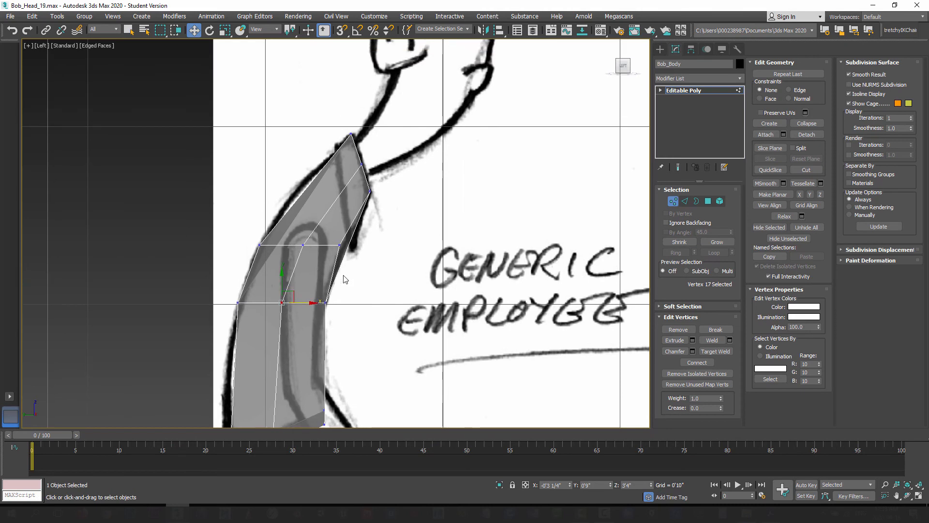
{"action": "key", "text": "p"}
{"action": "mouse_move", "coordinate": [338, 295]}
{"action": "middle_mouse_down", "text": "alt"}
{"action": "mouse_move", "coordinate": [310, 300]}
{"action": "mouse_move", "coordinate": [278, 344]}
{"action": "mouse_move", "coordinate": [278, 257]}
{"action": "mouse_move", "coordinate": [292, 280]}
{"action": "mouse_move", "coordinate": [284, 254]}
{"action": "middle_mouse_up", "text": "alt"}
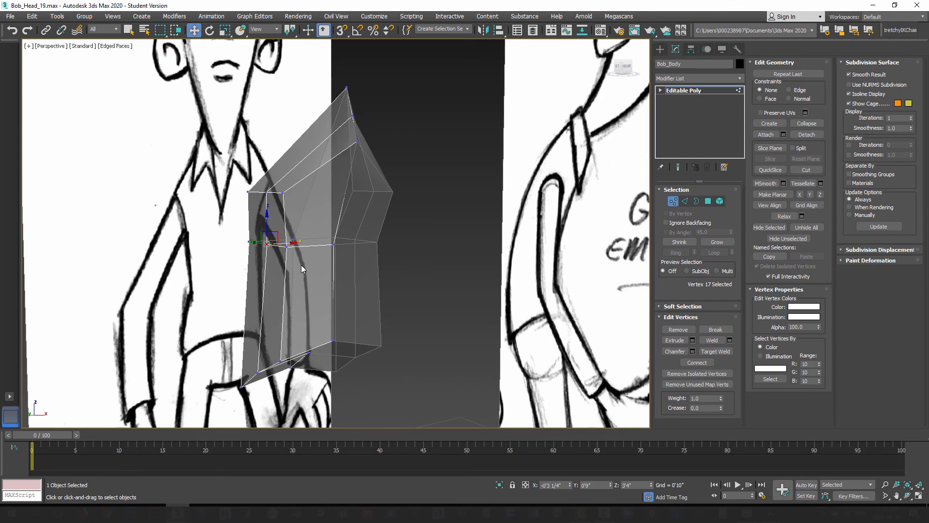
{"action": "key", "text": "f"}
{"action": "scroll", "coordinate": [307, 260], "scroll_direction": "up", "scroll_amount": 5}
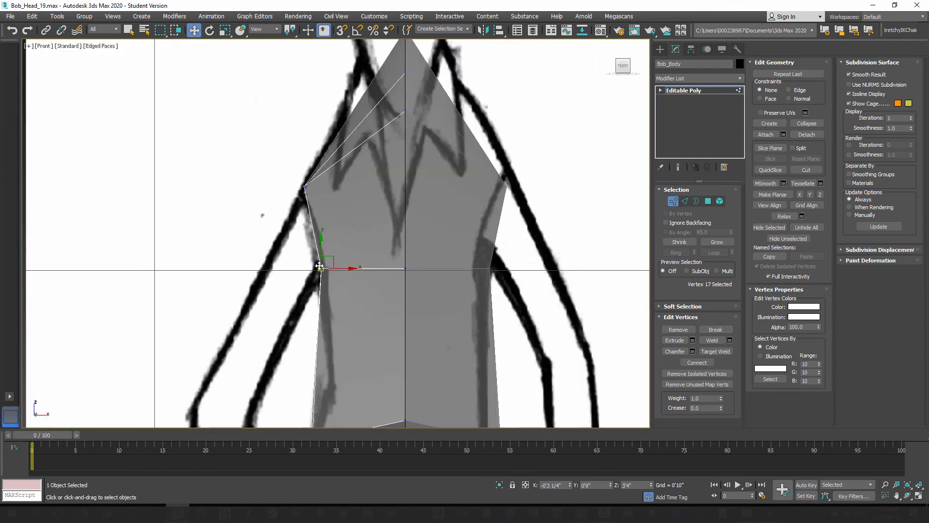
{"action": "key", "text": "l"}
{"action": "scroll", "coordinate": [336, 273], "scroll_direction": "up", "scroll_amount": 3}
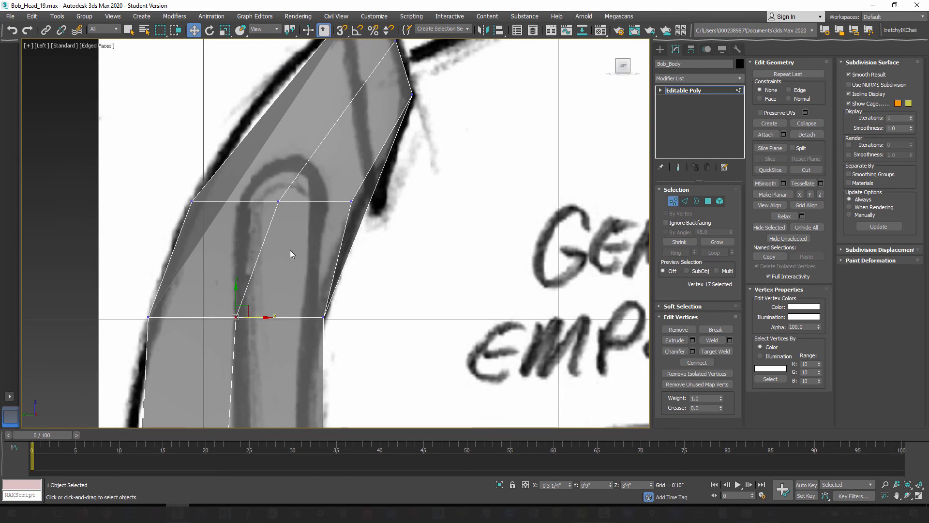
{"action": "key", "text": "f"}
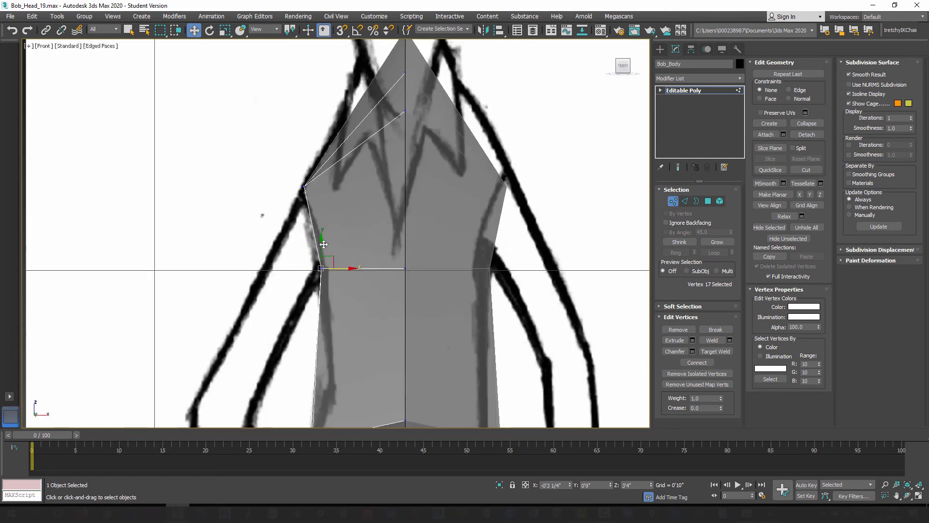
Select the ring of vertical edges between the shoulder and armpit rows and connect them with 1 segment.
{"action": "key", "text": "2"}
{"action": "left_click", "coordinate": [316, 237]}
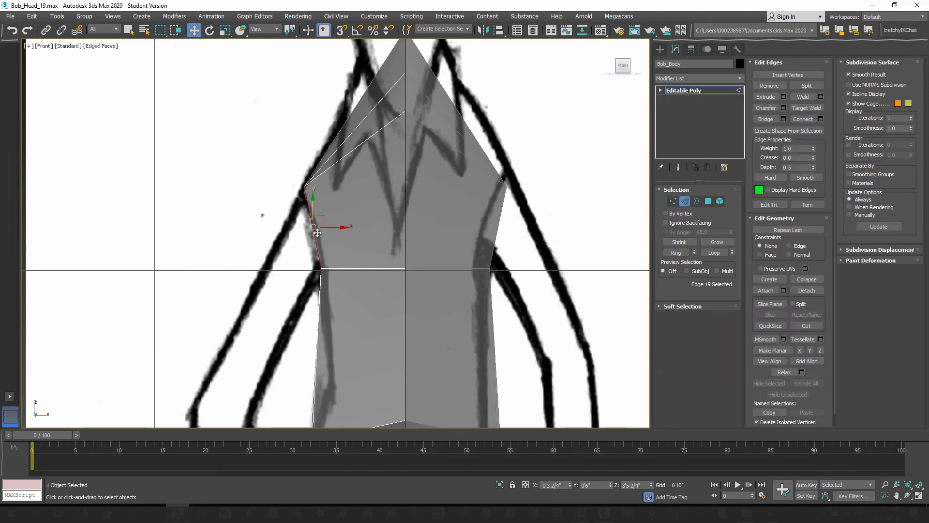
{"action": "key", "text": "p"}
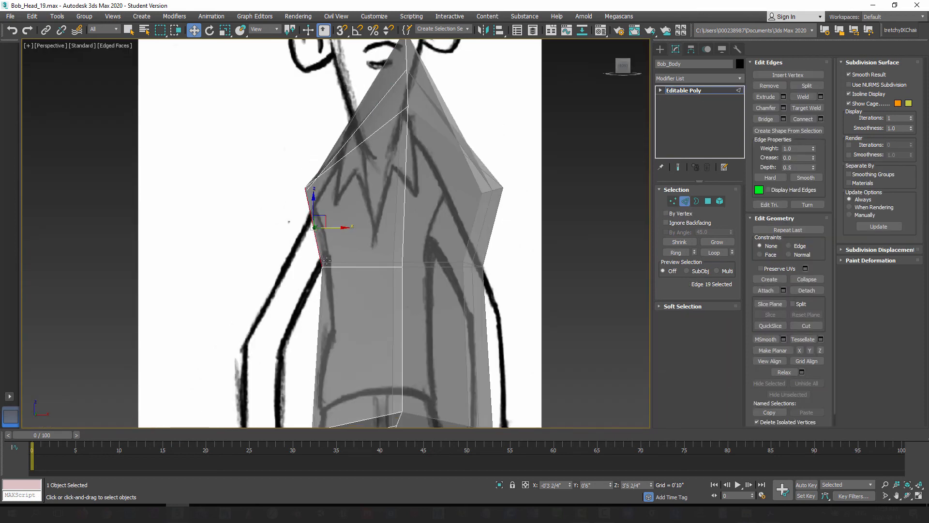
{"action": "mouse_move", "coordinate": [303, 272]}
{"action": "middle_mouse_down", "text": "alt"}
{"action": "mouse_move", "coordinate": [342, 270]}
{"action": "mouse_move", "coordinate": [325, 236]}
{"action": "middle_mouse_up", "text": "alt"}
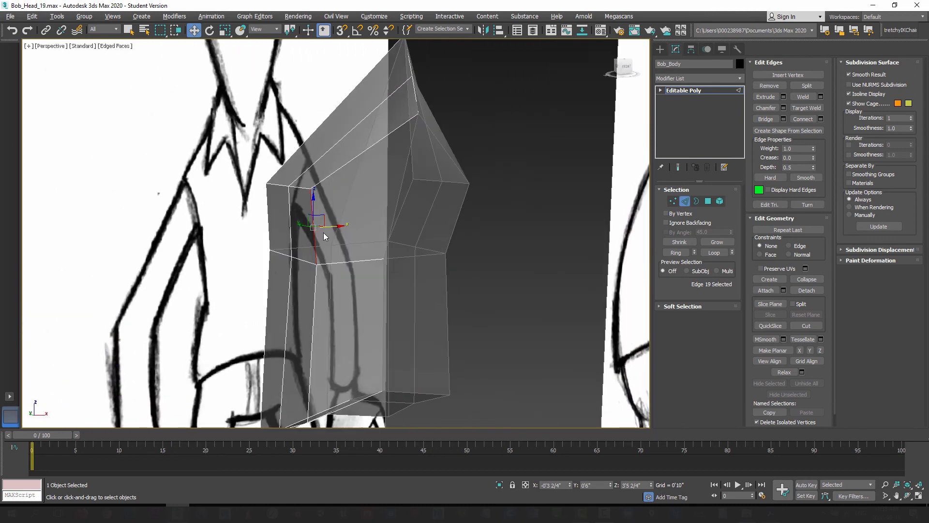
{"action": "left_click", "coordinate": [678, 252]}
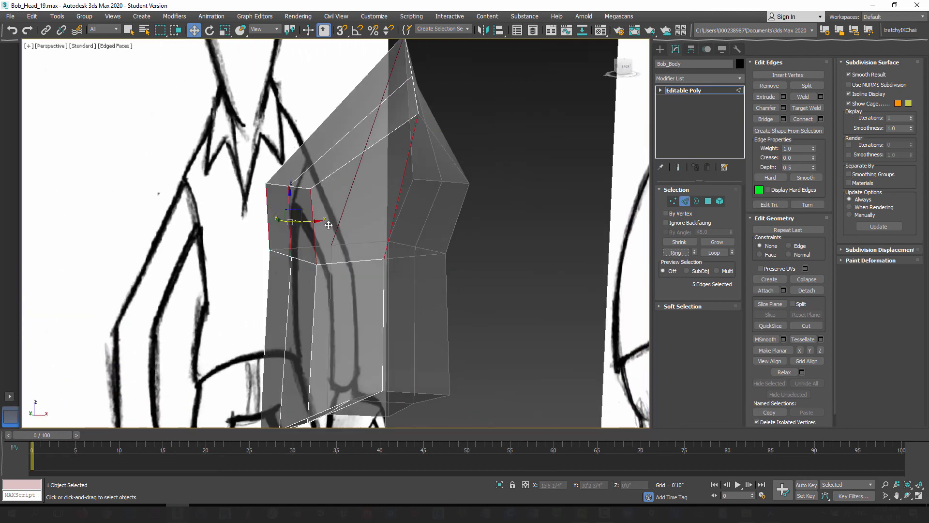
{"action": "left_click", "coordinate": [716, 253]}
{"action": "key", "text": "ctrl+z"}
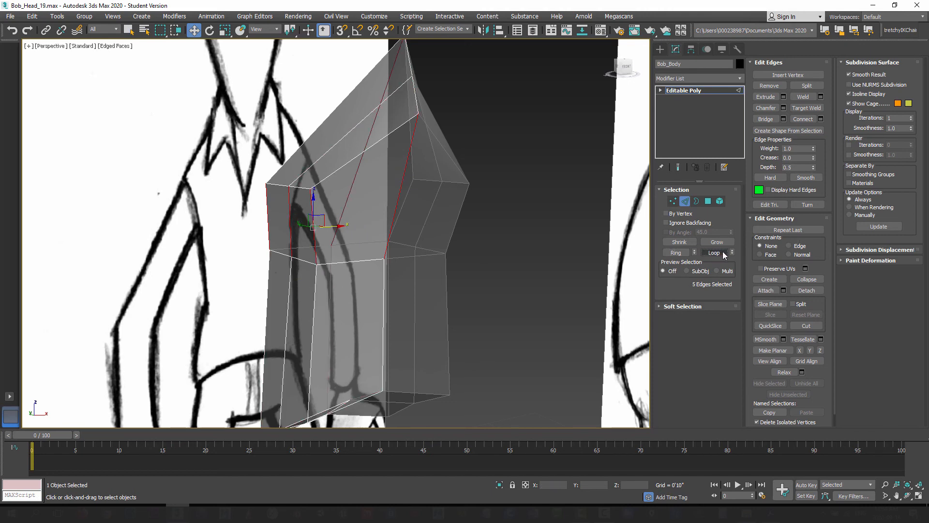
{"action": "left_click", "coordinate": [821, 119]}
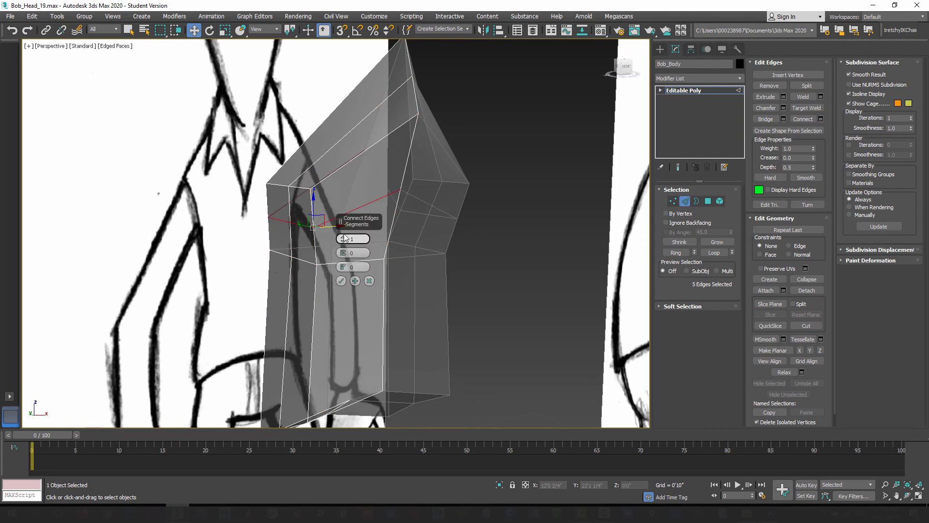
{"action": "left_click", "coordinate": [341, 281]}
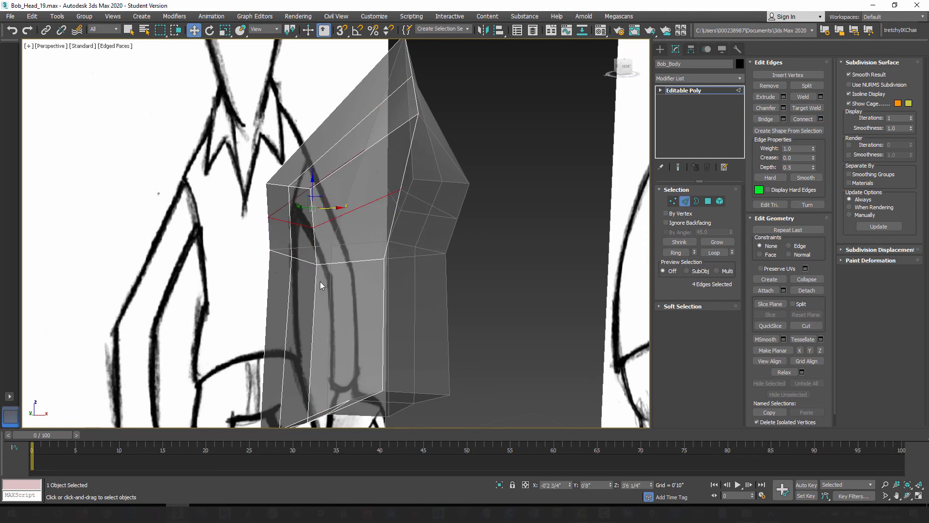
Inset the four side polygons between the shoulder and armpit rows as a group by 0'0 2/4".
{"action": "middle_click_drag", "start_coordinate": [285, 282], "coordinate": [341, 280], "text": "alt"}
{"action": "left_click", "coordinate": [708, 201]}
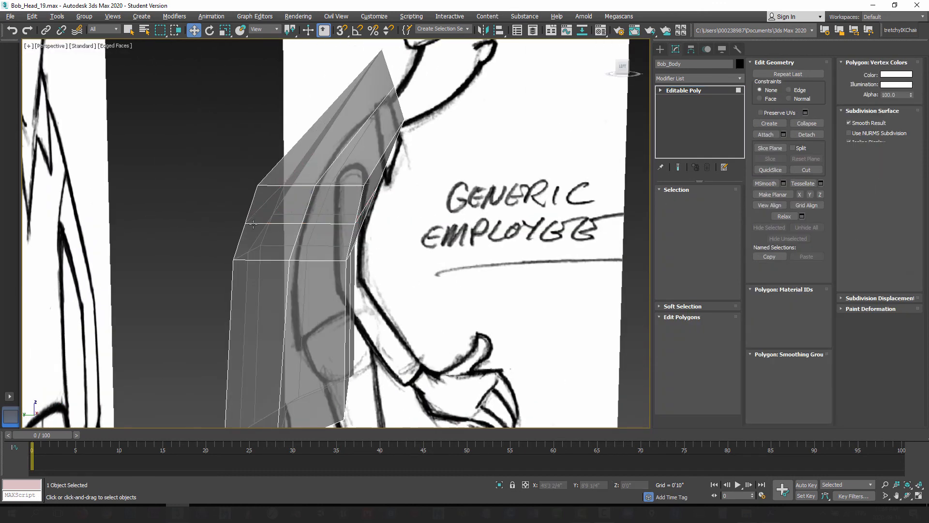
{"action": "left_click", "coordinate": [280, 206]}
{"action": "left_click", "coordinate": [278, 241], "text": "ctrl"}
{"action": "left_click", "coordinate": [332, 206], "text": "ctrl"}
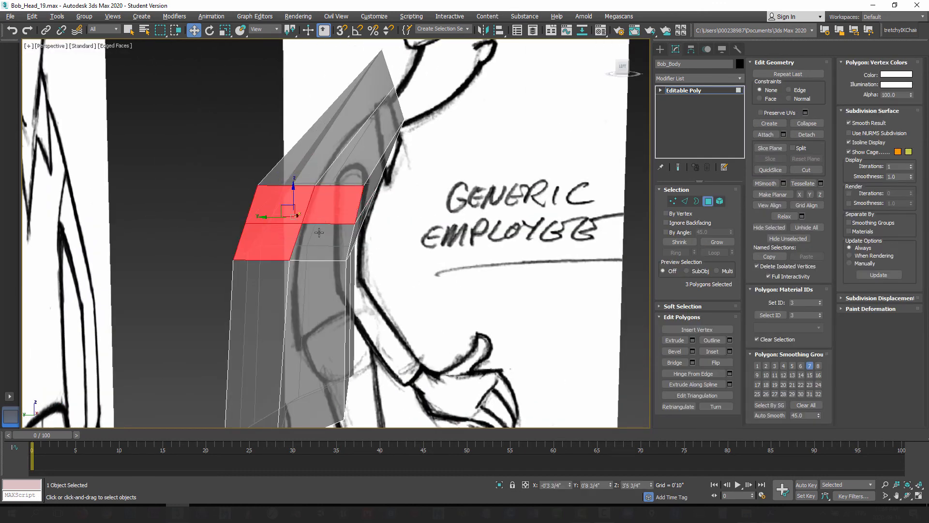
{"action": "left_click", "coordinate": [320, 242], "text": "ctrl"}
{"action": "middle_click_drag", "start_coordinate": [315, 257], "coordinate": [279, 262], "text": "alt"}
{"action": "mouse_move", "coordinate": [301, 304]}
{"action": "middle_mouse_down", "text": "alt"}
{"action": "mouse_move", "coordinate": [286, 304]}
{"action": "mouse_move", "coordinate": [302, 302]}
{"action": "middle_mouse_up", "text": "alt"}
{"action": "middle_click_drag", "start_coordinate": [300, 211], "coordinate": [297, 207], "text": "alt"}
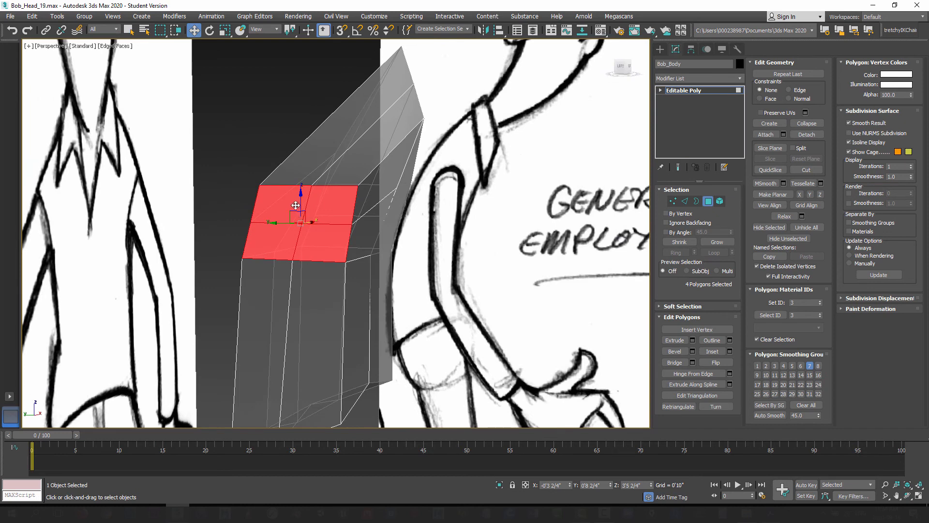
{"action": "left_click", "coordinate": [730, 351]}
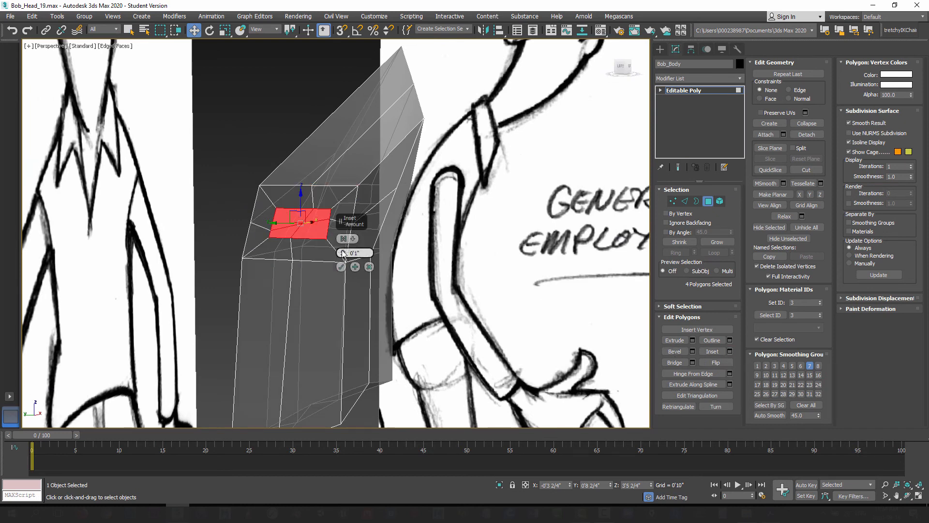
{"action": "left_click_drag", "start_coordinate": [343, 253], "coordinate": [344, 253]}
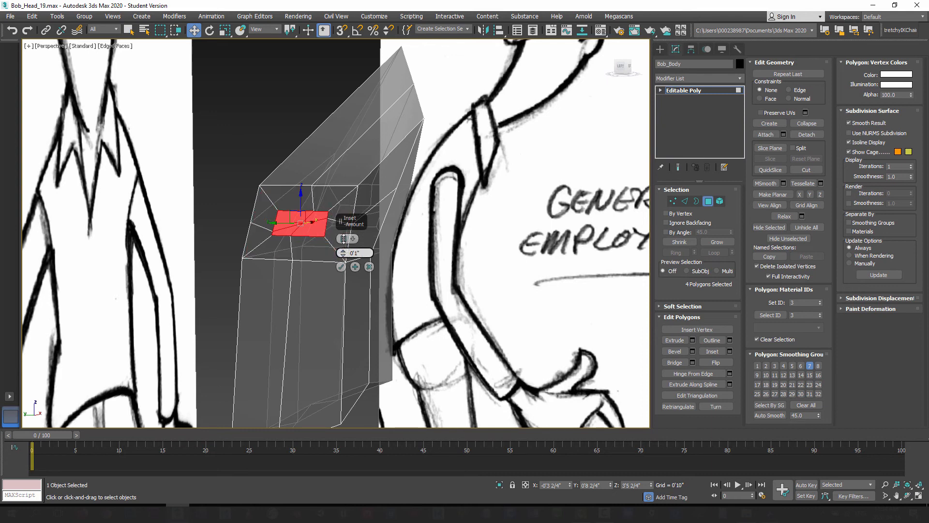
{"action": "left_click_drag", "start_coordinate": [351, 265], "coordinate": [350, 264]}
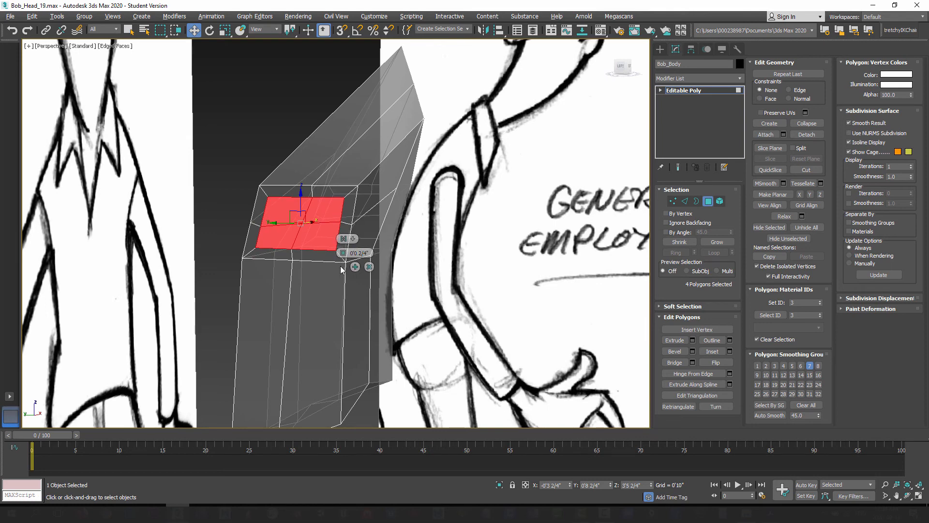
{"action": "left_click", "coordinate": [340, 267]}
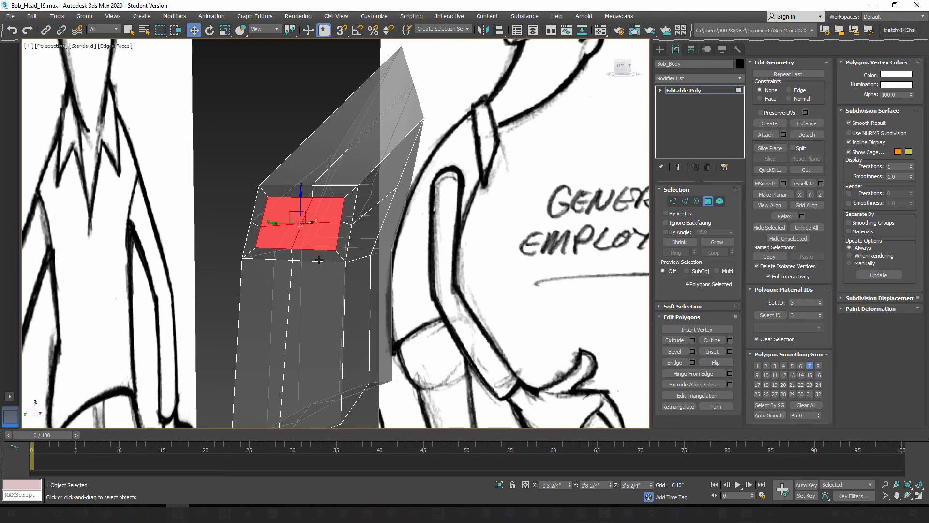
In the Left view, turn off the see-through display and scale the inset's two middle upright edges into a straight vertical line.
{"action": "key", "text": "l"}
{"action": "scroll", "coordinate": [292, 307], "scroll_direction": "up", "scroll_amount": 2}
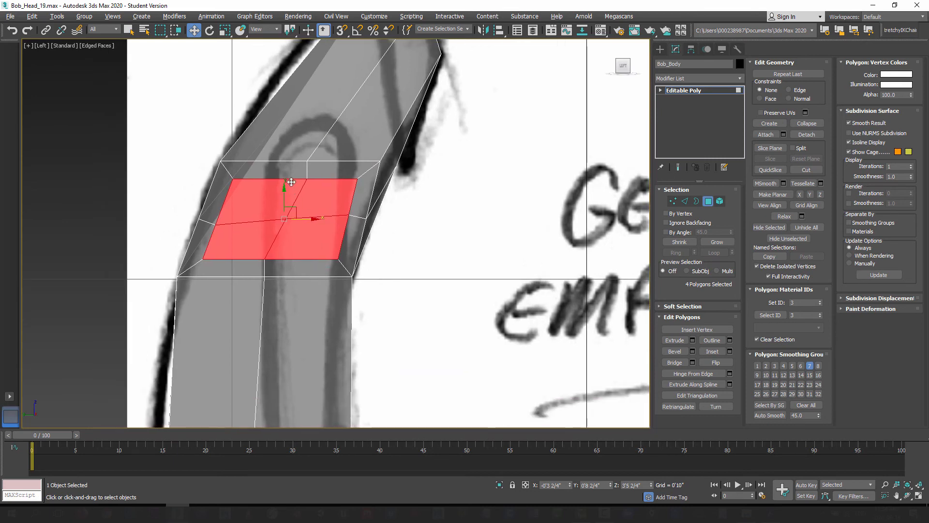
{"action": "left_click", "coordinate": [685, 202]}
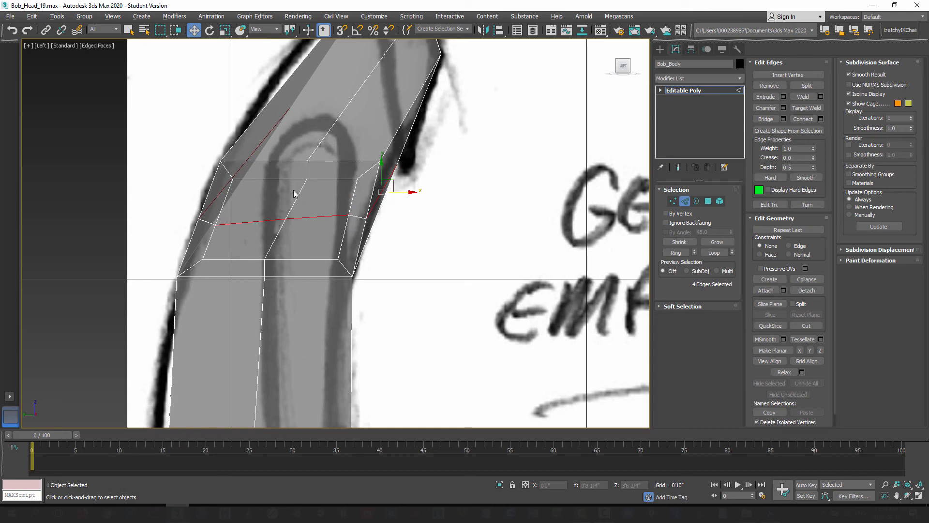
{"action": "left_click", "coordinate": [285, 219]}
{"action": "left_click", "coordinate": [294, 203]}
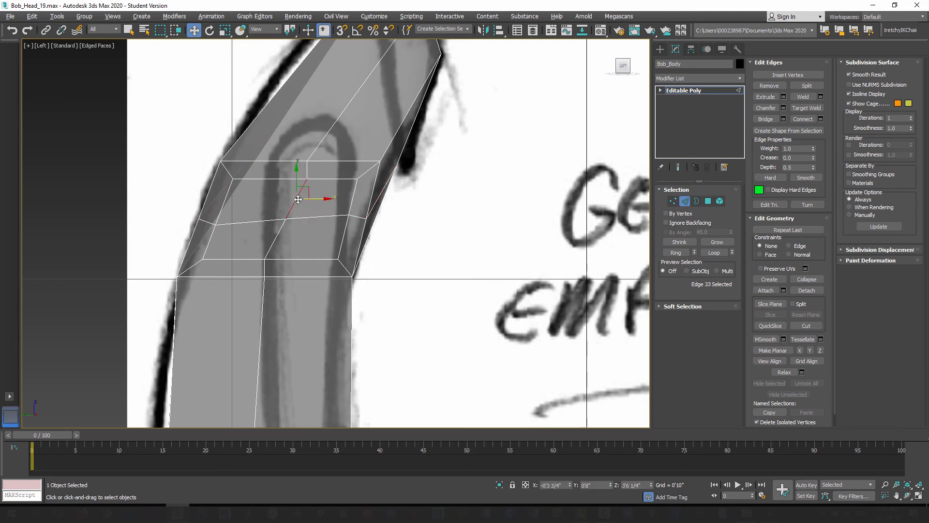
{"action": "left_click", "coordinate": [278, 236], "text": "ctrl"}
{"action": "key", "text": "alt+x"}
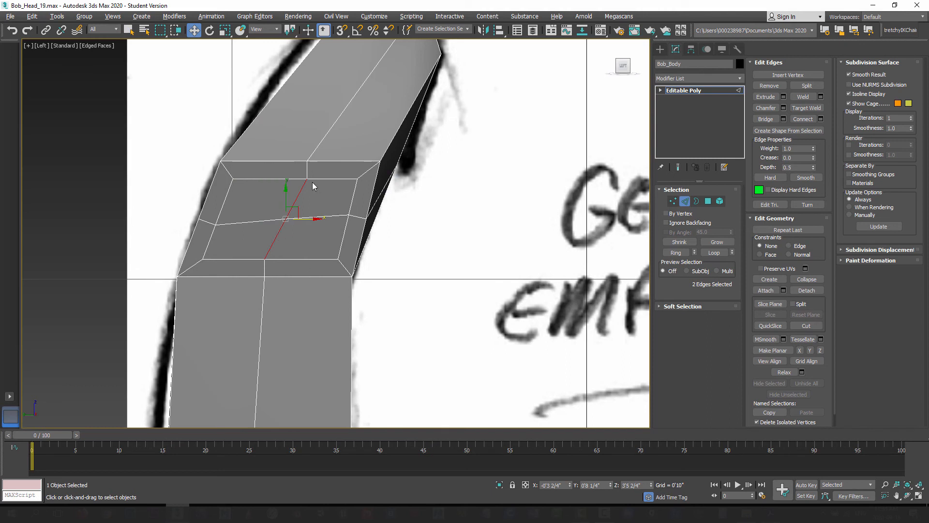
{"action": "left_click", "coordinate": [225, 30]}
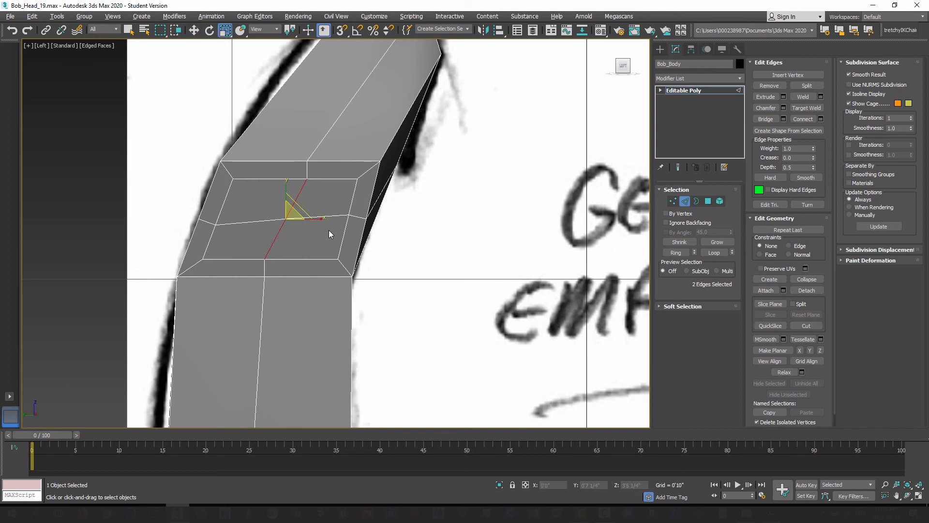
{"action": "left_click_drag", "start_coordinate": [323, 219], "coordinate": [823, 238]}
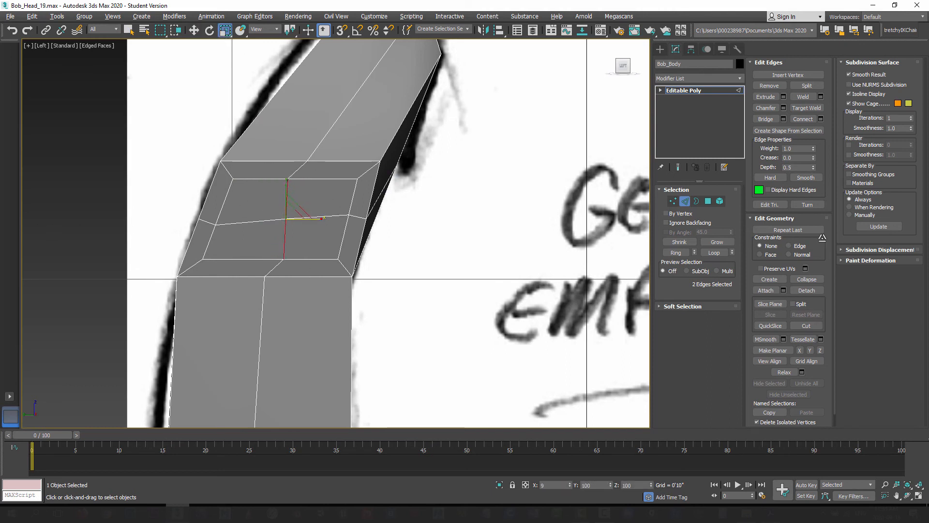
Scale the inset's two front upright edges into a vertical line and move them slightly toward the back.
{"action": "left_click", "coordinate": [351, 196]}
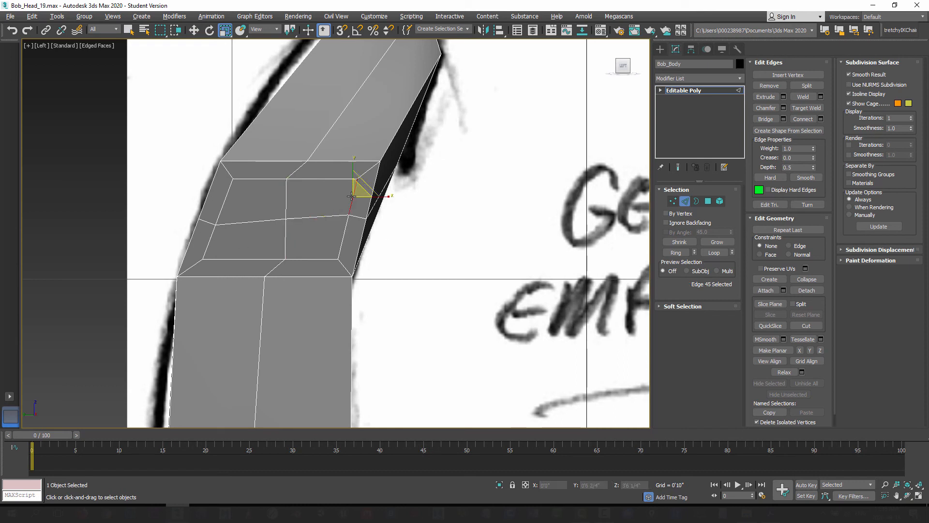
{"action": "left_click", "coordinate": [345, 228], "text": "ctrl"}
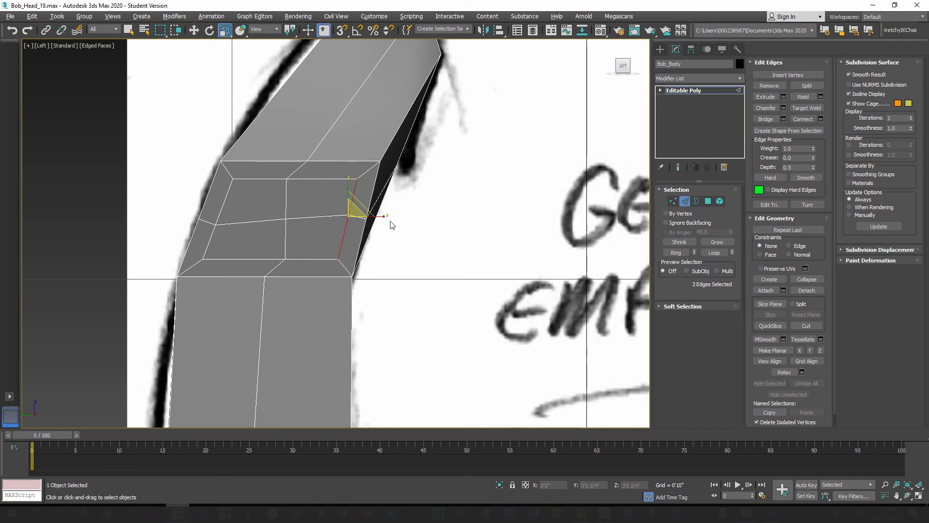
{"action": "left_click_drag", "start_coordinate": [386, 216], "coordinate": [326, 248]}
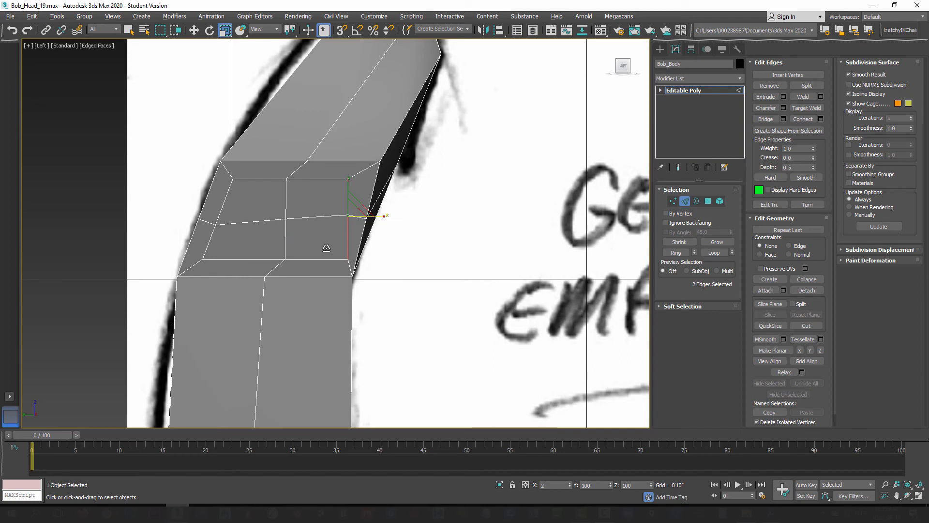
{"action": "key", "text": "w"}
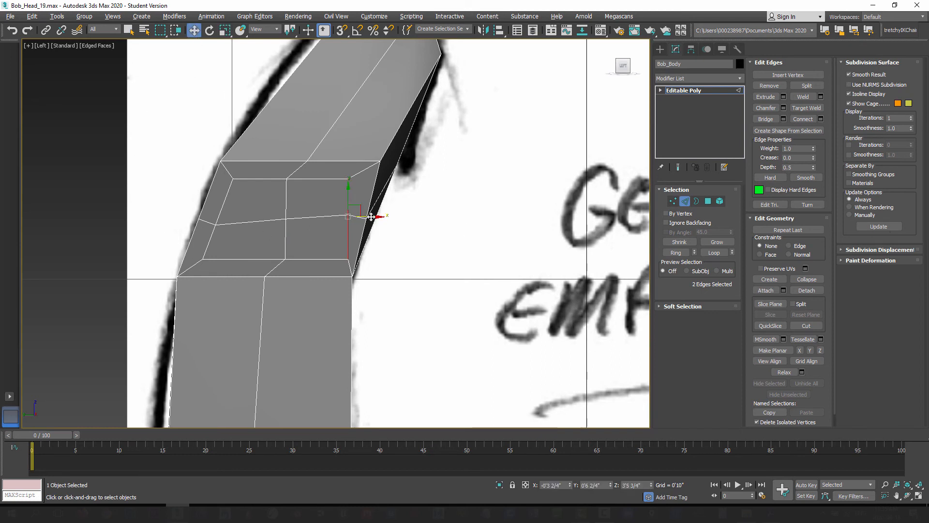
{"action": "left_click_drag", "start_coordinate": [371, 217], "coordinate": [359, 215]}
Scale the inset's two rear upright edges into a vertical line and move them slightly toward the front.
{"action": "left_click", "coordinate": [223, 206]}
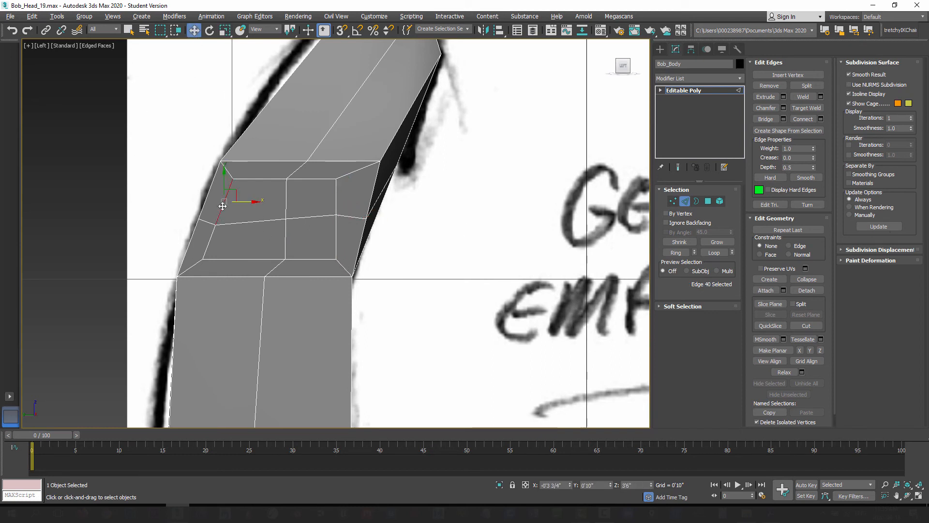
{"action": "left_click", "coordinate": [213, 234], "text": "ctrl"}
{"action": "left_click", "coordinate": [225, 30]}
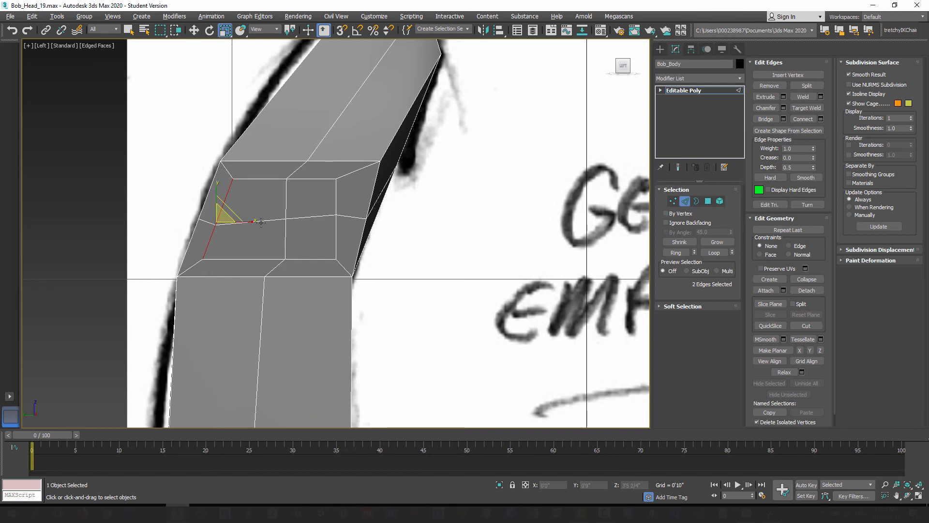
{"action": "left_click_drag", "start_coordinate": [254, 221], "coordinate": [917, 207]}
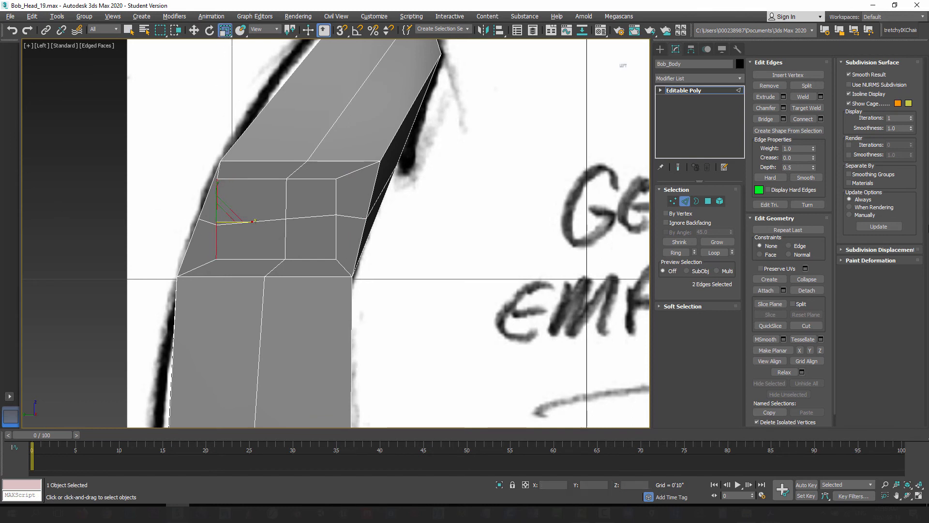
{"action": "left_click", "coordinate": [193, 30]}
{"action": "left_click_drag", "start_coordinate": [241, 222], "coordinate": [254, 221]}
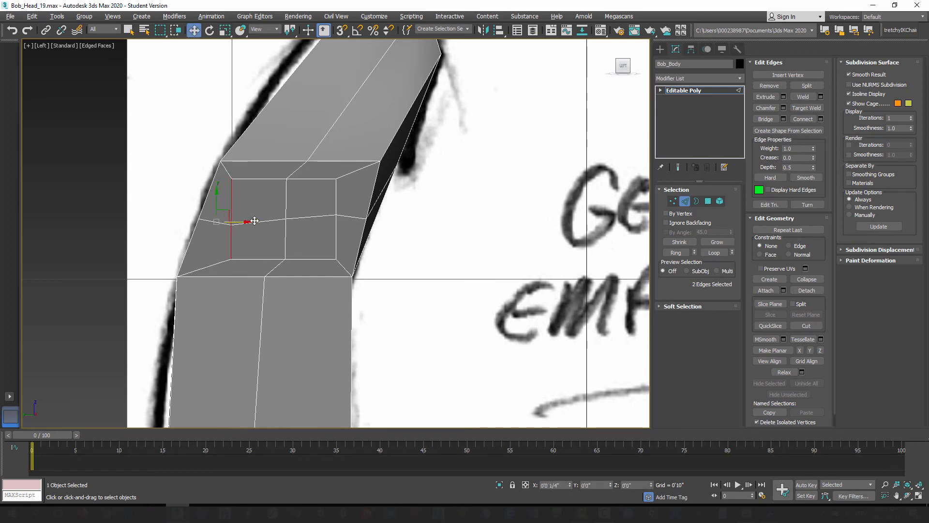
{"action": "left_click", "coordinate": [209, 30]}
{"action": "left_click", "coordinate": [225, 30]}
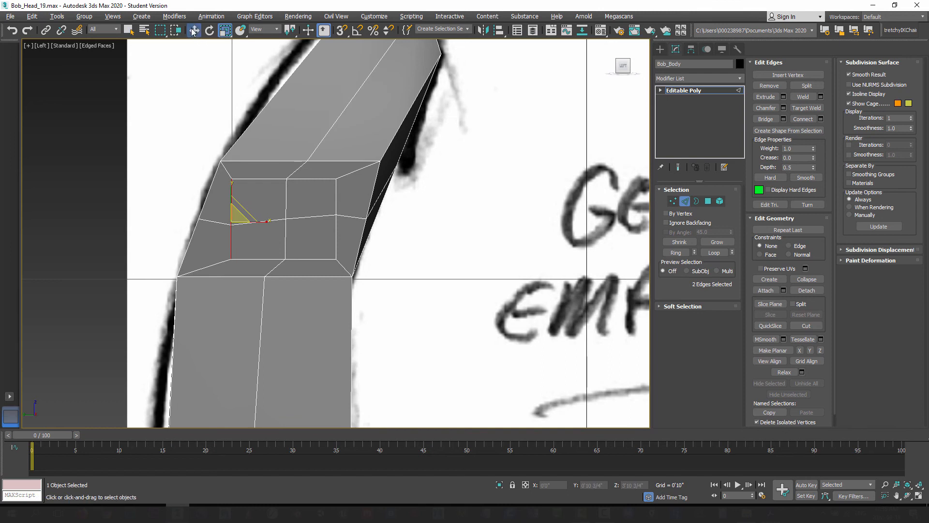
{"action": "left_click", "coordinate": [194, 30]}
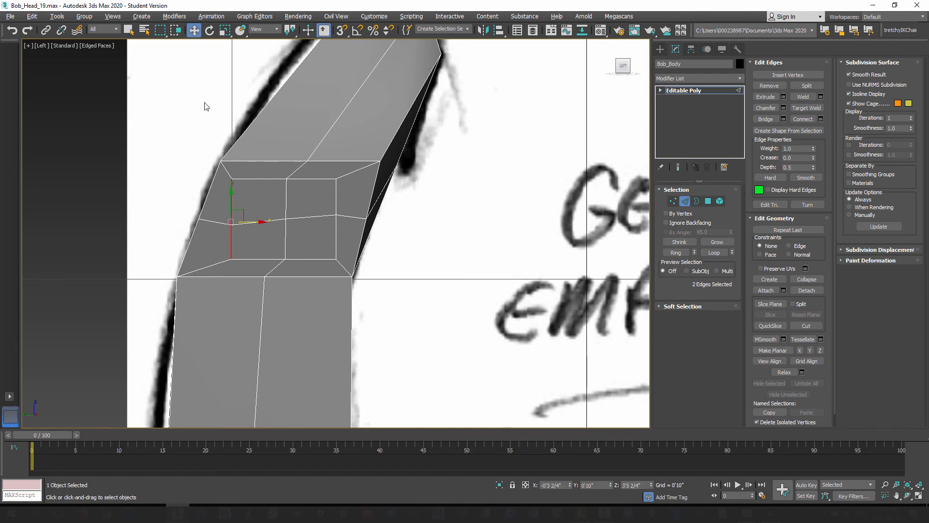
{"action": "key", "text": "e"}
{"action": "key", "text": "r"}
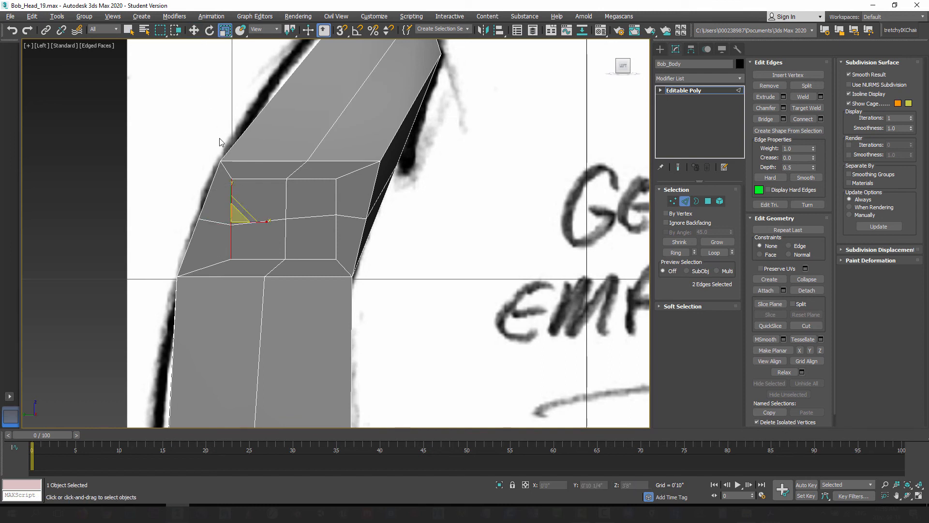
{"action": "left_click", "coordinate": [194, 31]}
{"action": "key", "text": "e"}
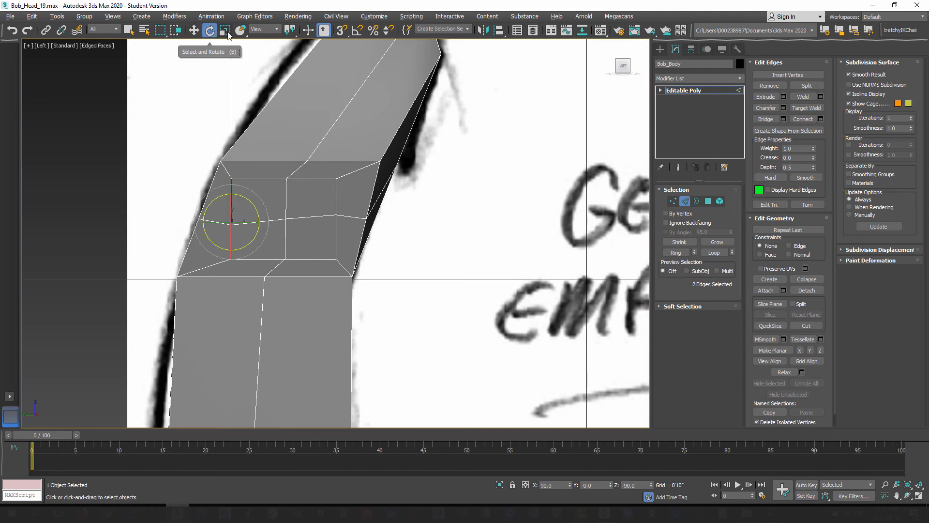
{"action": "key", "text": "r"}
{"action": "left_click", "coordinate": [195, 30]}
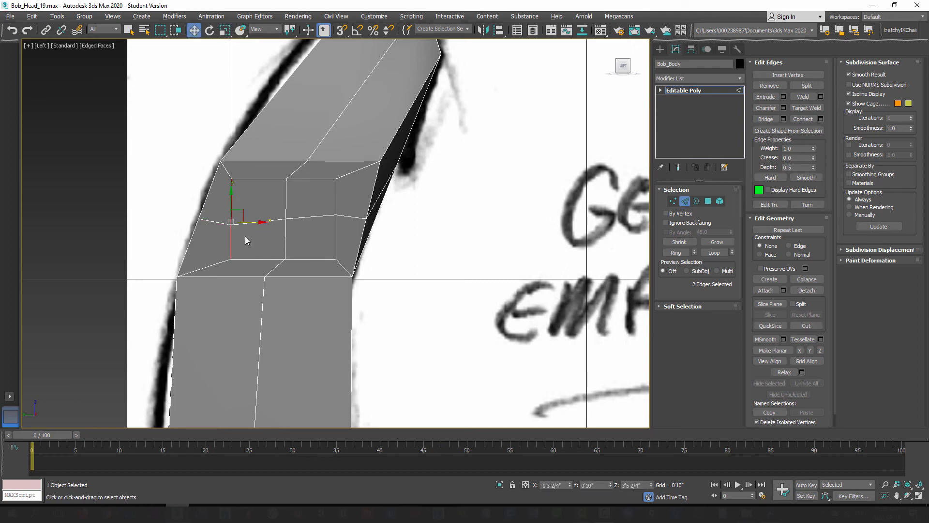
Nudge the inset's rear edges a little farther forward, and scale its two middle crosswise edges into a level horizontal line.
{"action": "left_click_drag", "start_coordinate": [253, 222], "coordinate": [260, 222]}
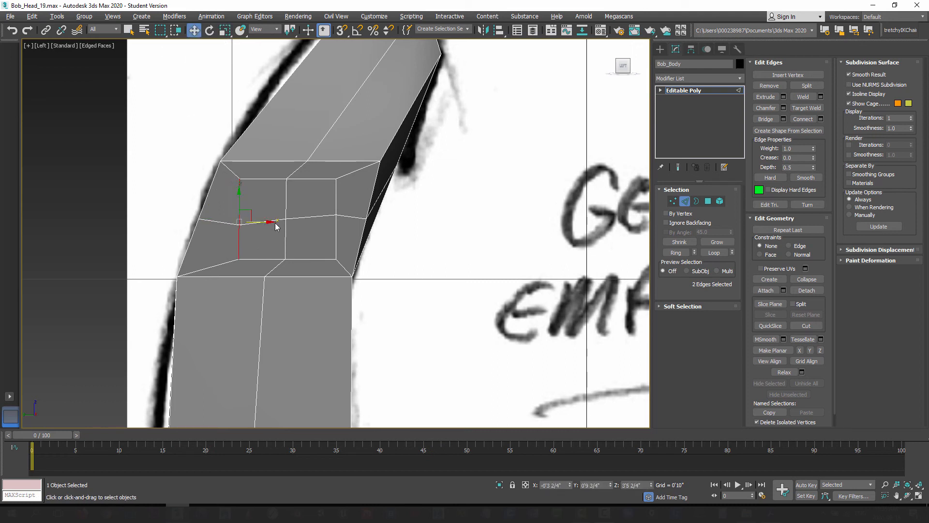
{"action": "left_click", "coordinate": [275, 221]}
{"action": "left_click", "coordinate": [304, 218], "text": "ctrl"}
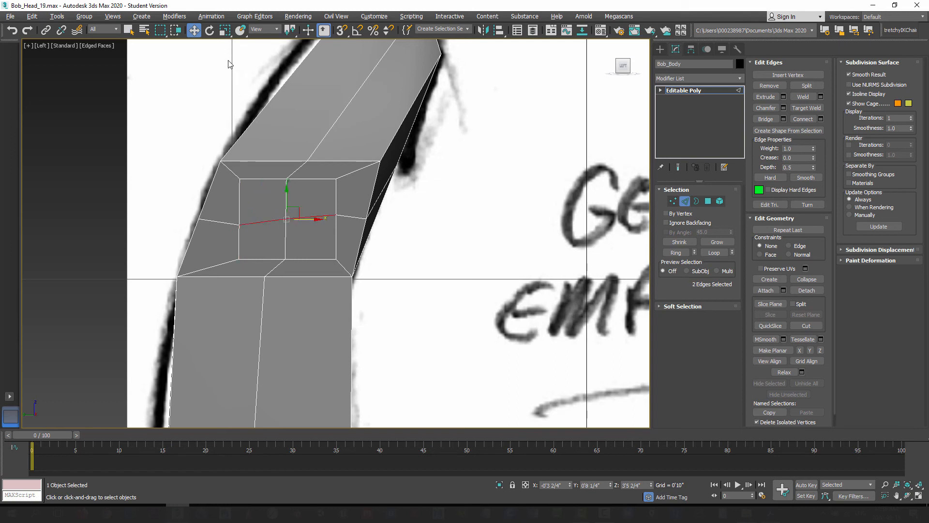
{"action": "key", "text": "r"}
{"action": "left_click_drag", "start_coordinate": [286, 185], "coordinate": [330, 386]}
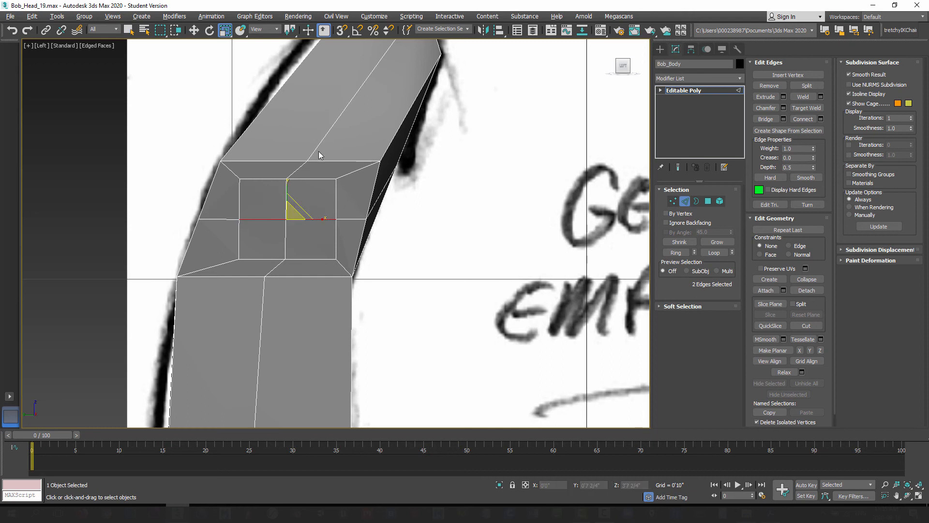
Check the inset's lower, upper and rear edge pairs for straightness, and scale its four polygons slightly narrower from front to back.
{"action": "left_click", "coordinate": [269, 259]}
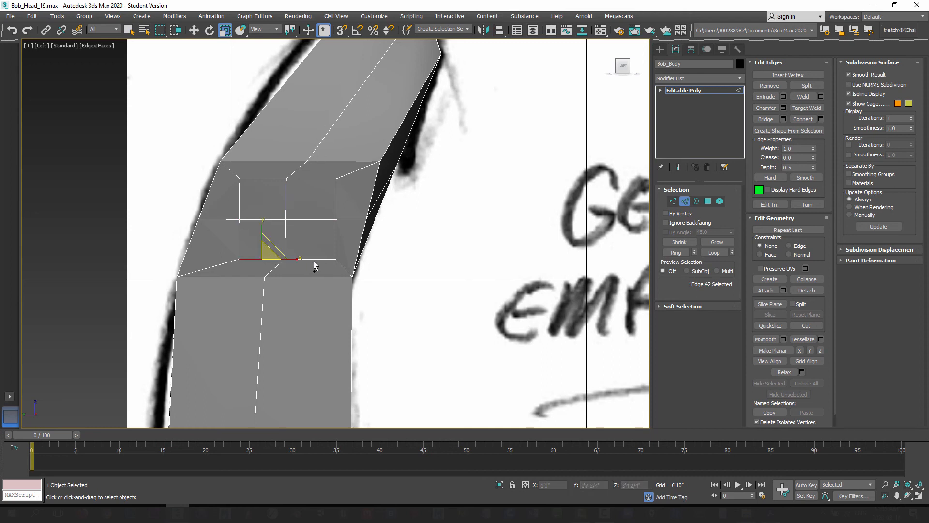
{"action": "left_click", "coordinate": [313, 264], "text": "ctrl"}
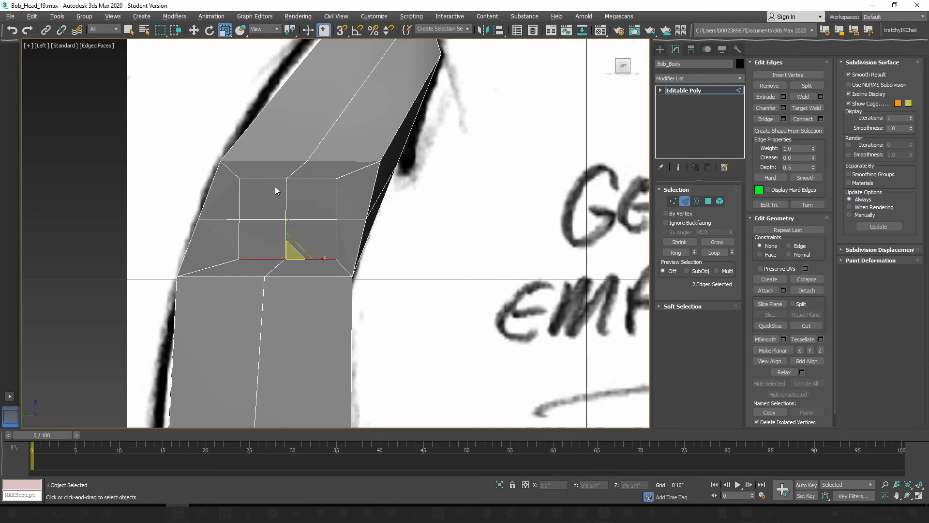
{"action": "left_click", "coordinate": [271, 178]}
{"action": "left_click", "coordinate": [315, 178], "text": "ctrl"}
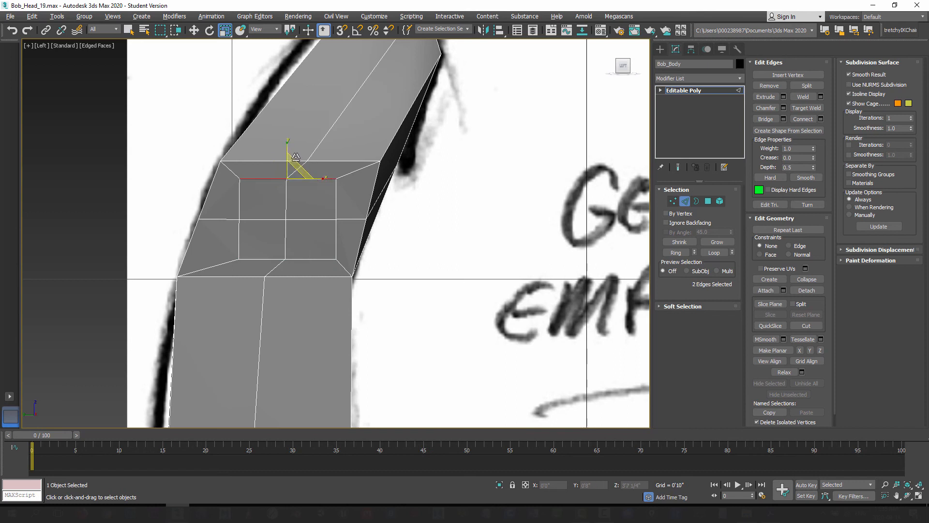
{"action": "left_click", "coordinate": [239, 233]}
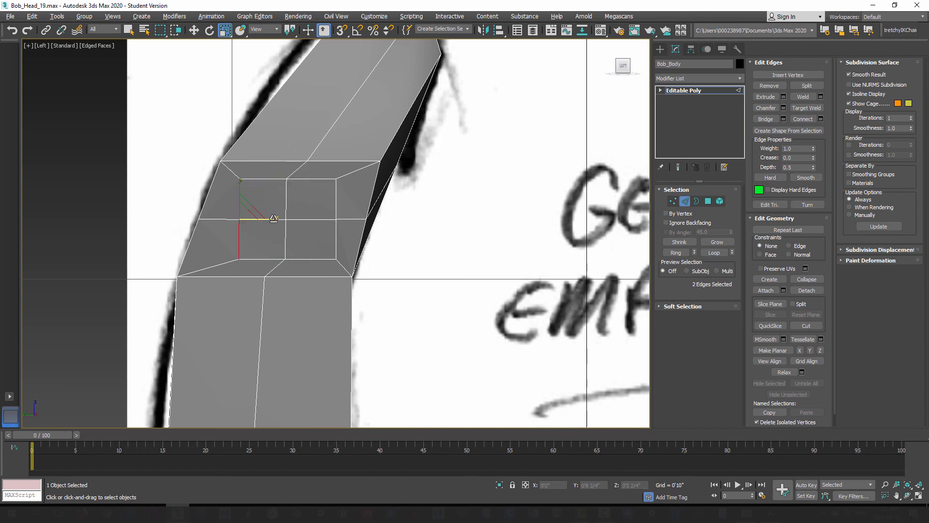
{"action": "left_click", "coordinate": [708, 201]}
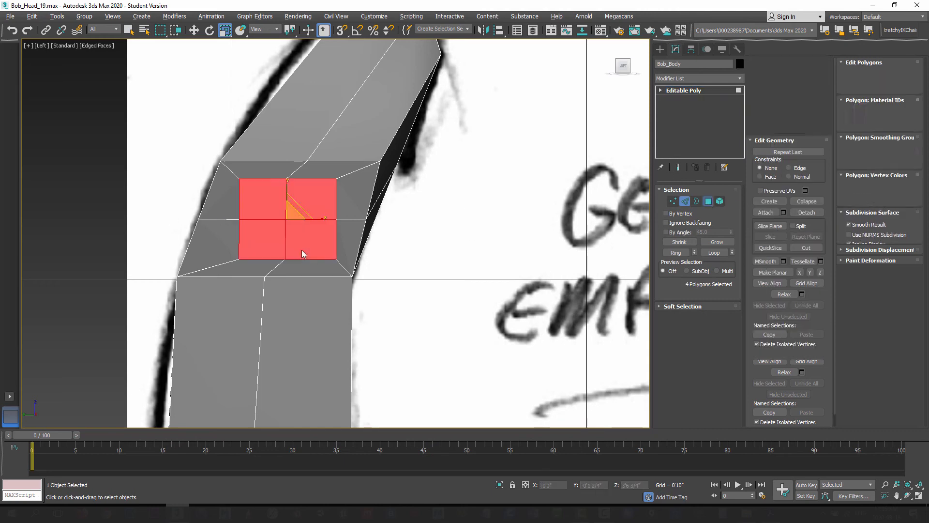
{"action": "left_click_drag", "start_coordinate": [316, 218], "coordinate": [312, 219]}
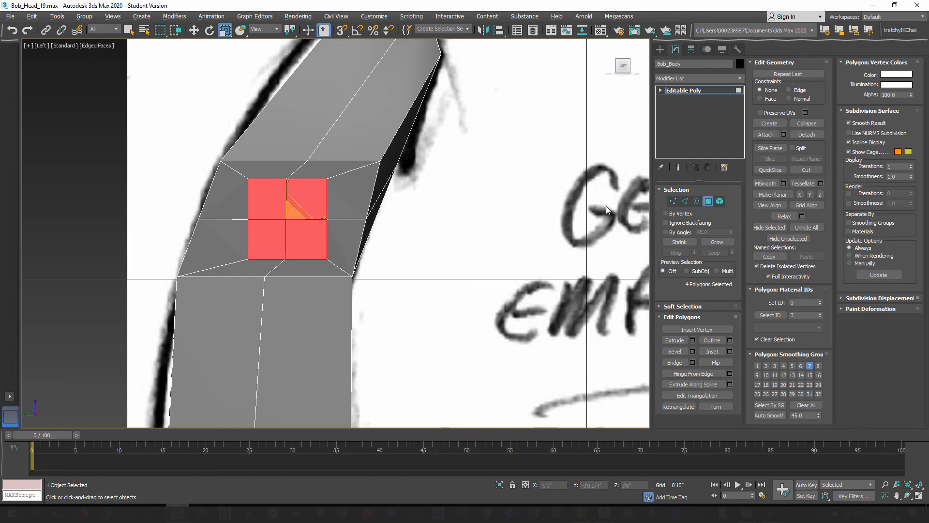
Scale the inset's four corner vertices inward to round the square into an octagon.
{"action": "key", "text": "1"}
{"action": "left_click", "coordinate": [248, 179]}
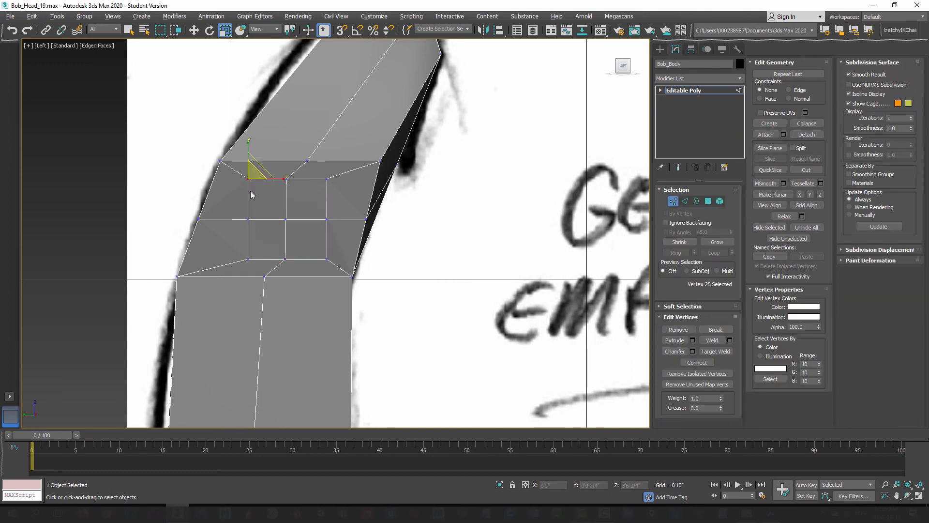
{"action": "left_click", "coordinate": [249, 259], "text": "ctrl"}
{"action": "left_click", "coordinate": [327, 179], "text": "ctrl"}
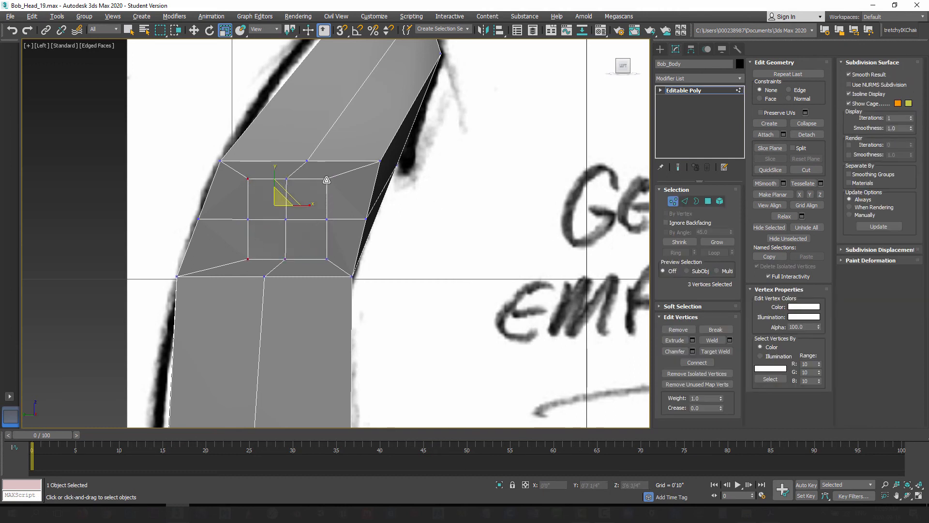
{"action": "left_click", "coordinate": [328, 259], "text": "ctrl"}
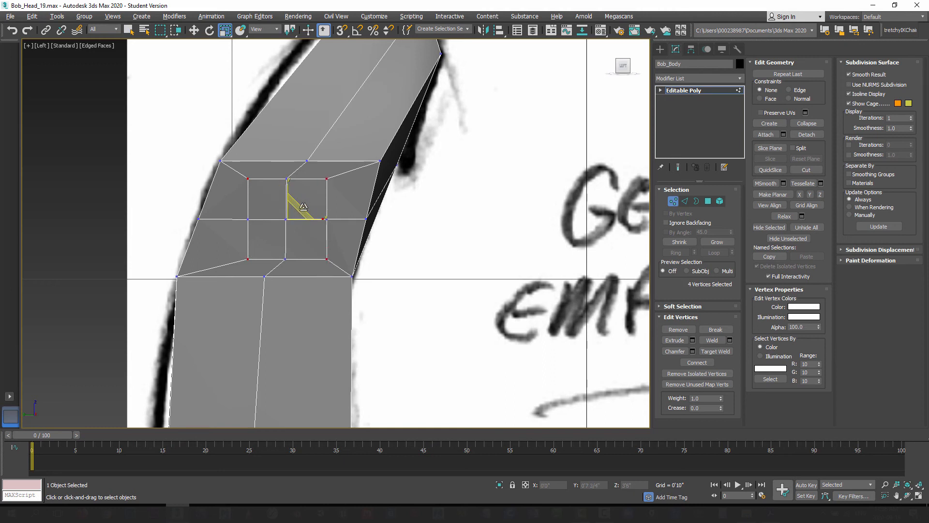
{"action": "left_click_drag", "start_coordinate": [297, 207], "coordinate": [291, 220]}
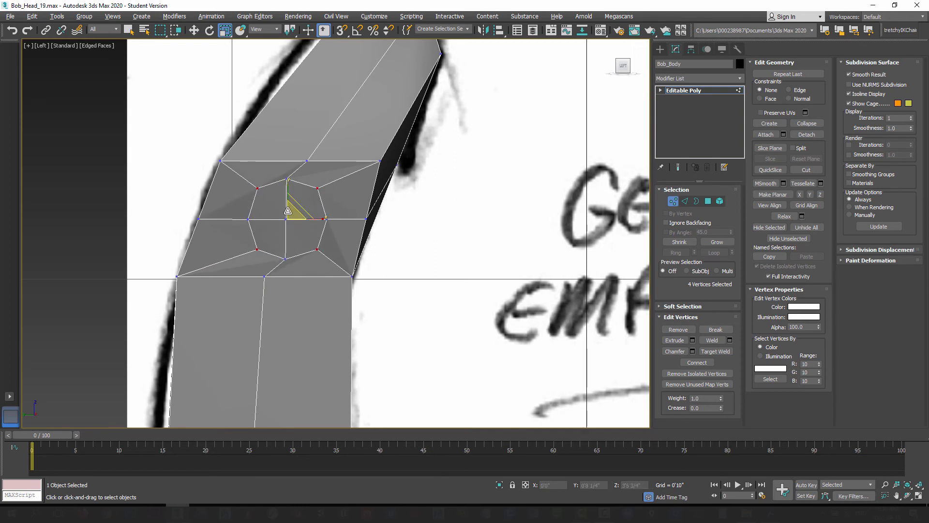
Make the body see-through and shift the octagon's four polygons slightly toward the back, comparing them with the arm in the side sketch.
{"action": "left_click", "coordinate": [708, 201]}
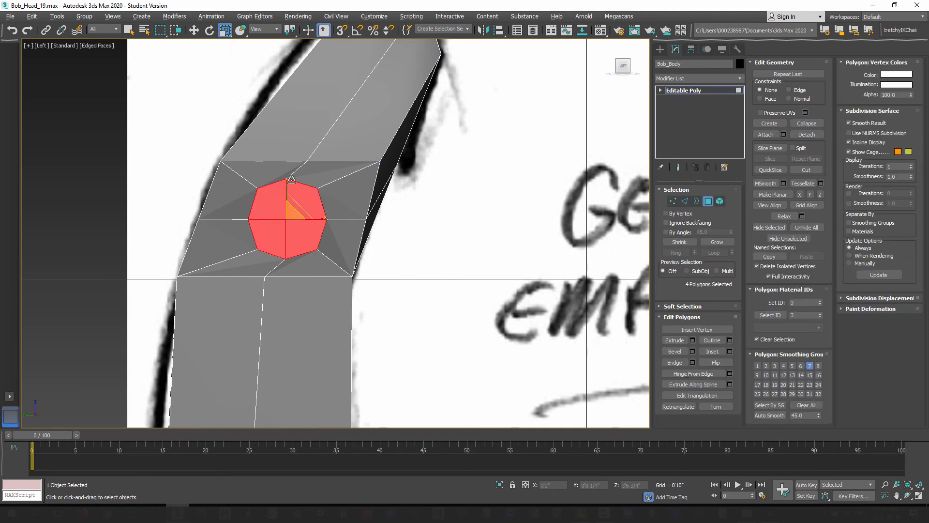
{"action": "key", "text": "alt+x"}
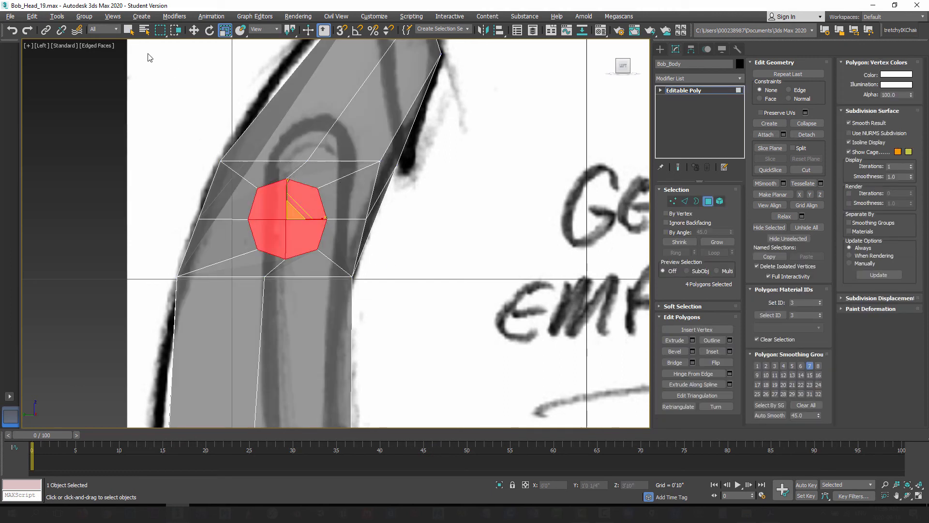
{"action": "left_click", "coordinate": [193, 30]}
{"action": "mouse_move", "coordinate": [317, 219]}
{"action": "left_mouse_down"}
{"action": "mouse_move", "coordinate": [307, 216]}
{"action": "mouse_move", "coordinate": [313, 220]}
{"action": "left_mouse_up"}
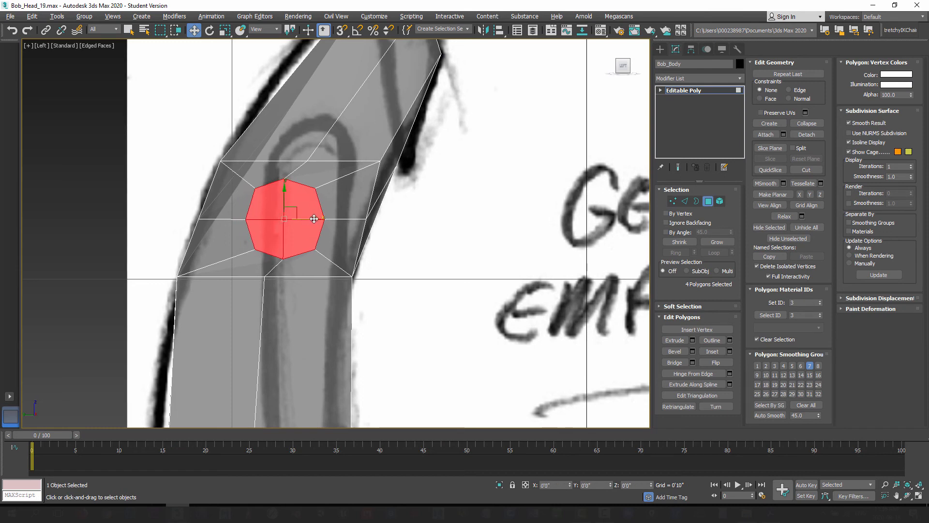
{"action": "left_click_drag", "start_coordinate": [311, 218], "coordinate": [332, 216]}
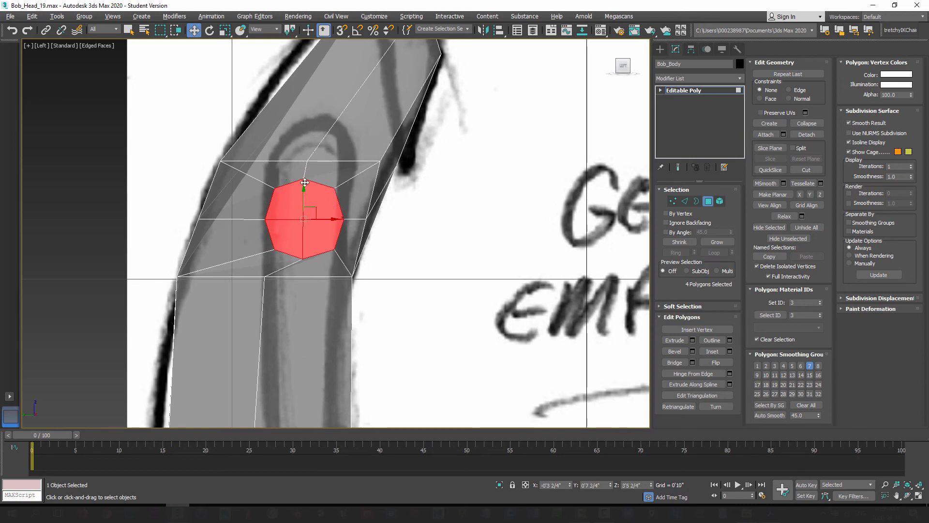
{"action": "left_click_drag", "start_coordinate": [332, 208], "coordinate": [311, 209]}
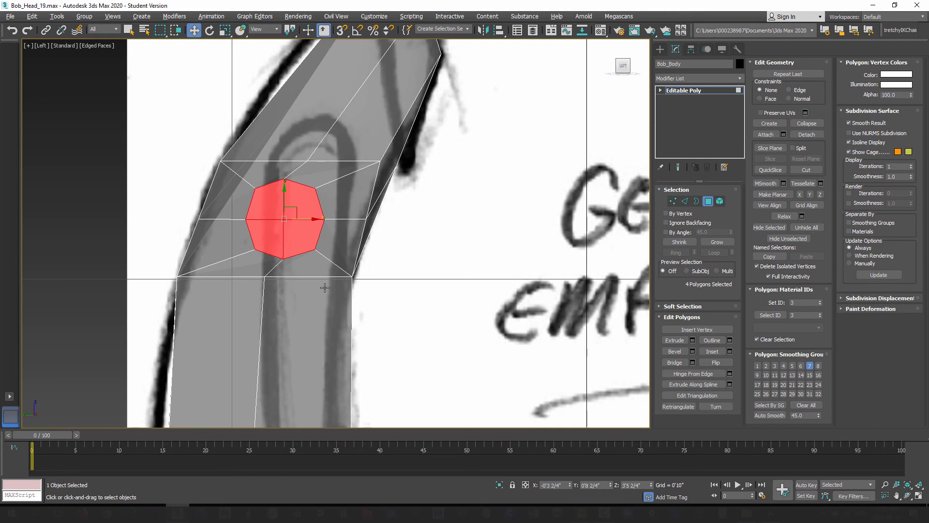
Examine the torso and the arm outlines in the front sketch, from the shoulders down to the hands.
{"action": "key", "text": "f"}
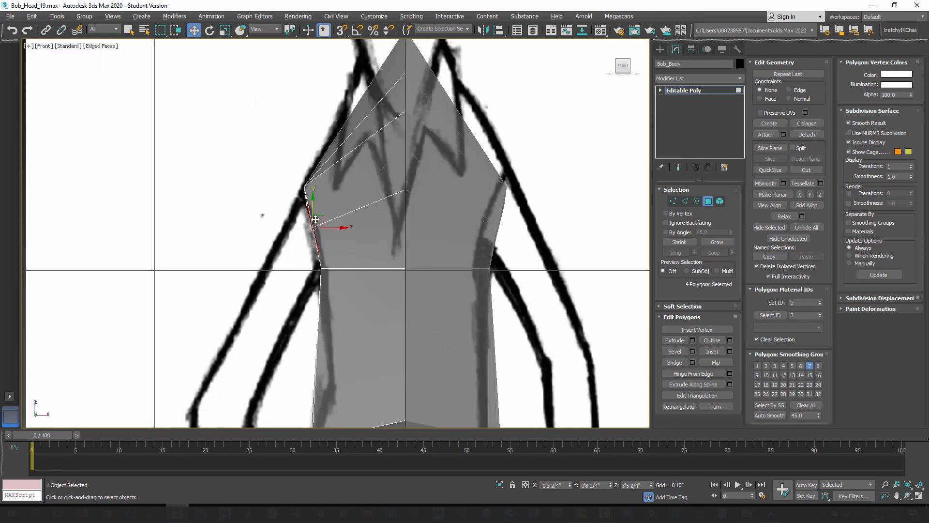
{"action": "scroll", "coordinate": [314, 242], "scroll_direction": "down", "scroll_amount": 2}
{"action": "scroll", "coordinate": [314, 241], "scroll_direction": "down", "scroll_amount": 4}
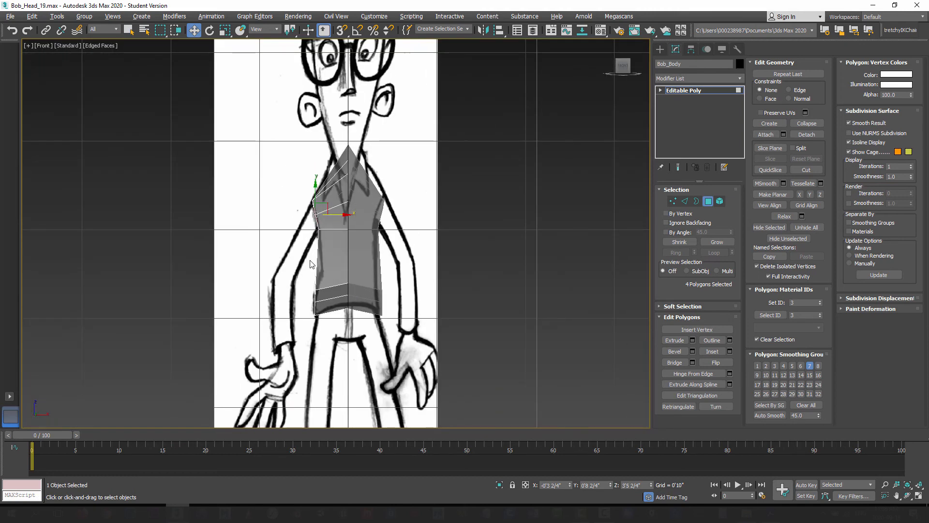
{"action": "scroll", "coordinate": [299, 242], "scroll_direction": "up", "scroll_amount": 2}
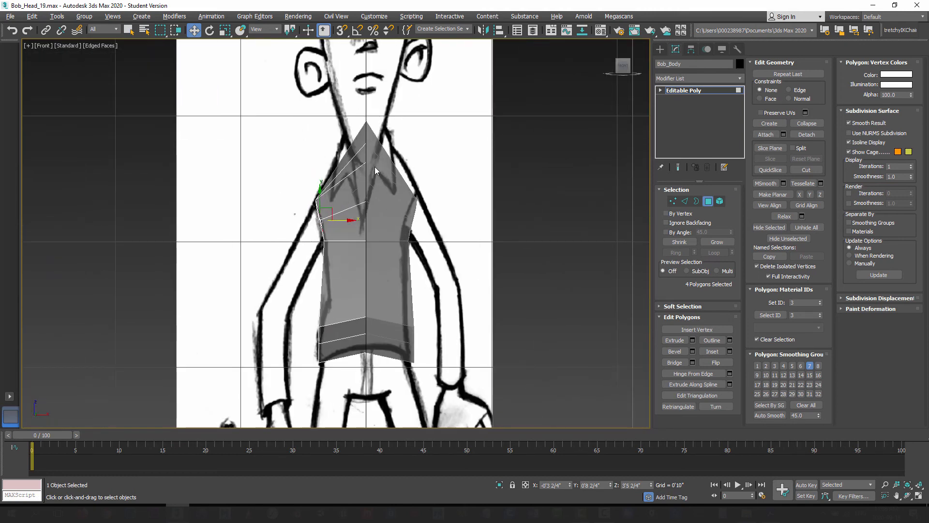
{"action": "middle_click_drag", "start_coordinate": [307, 286], "coordinate": [294, 203]}
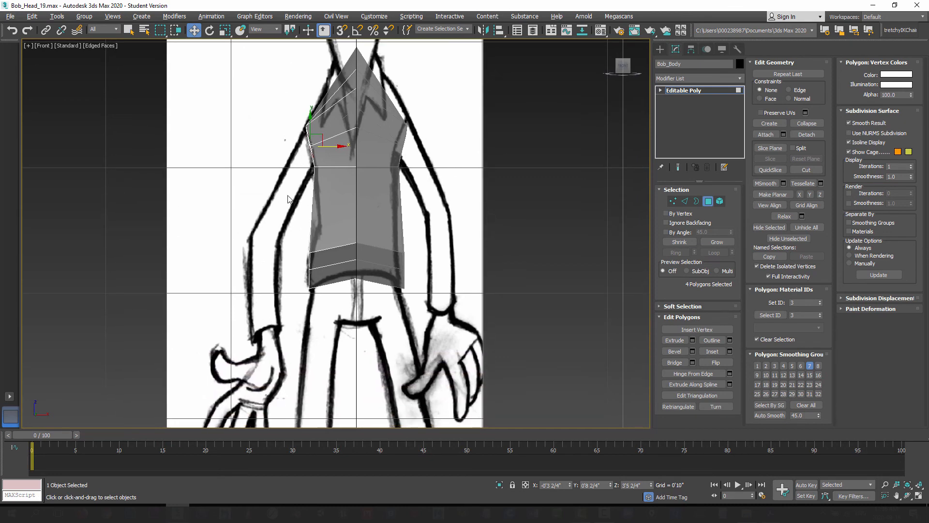
{"action": "mouse_move", "coordinate": [271, 151]}
{"action": "middle_mouse_down"}
{"action": "mouse_move", "coordinate": [281, 214]}
{"action": "mouse_move", "coordinate": [284, 201]}
{"action": "middle_mouse_up"}
{"action": "scroll", "coordinate": [281, 213], "scroll_direction": "up", "scroll_amount": 2}
{"action": "scroll", "coordinate": [282, 214], "scroll_direction": "down", "scroll_amount": 2}
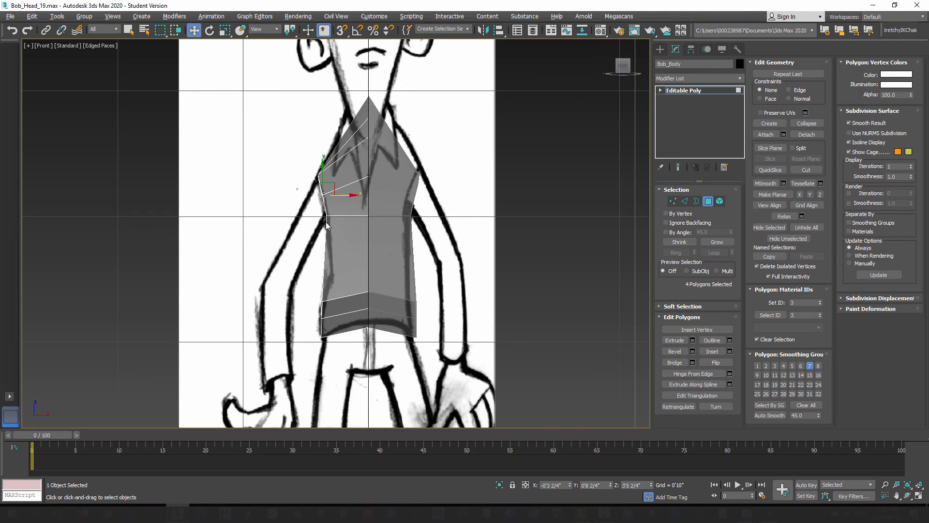
{"action": "middle_click_drag", "start_coordinate": [318, 82], "coordinate": [324, 124]}
{"action": "middle_click_drag", "start_coordinate": [342, 289], "coordinate": [331, 203]}
{"action": "middle_click_drag", "start_coordinate": [310, 172], "coordinate": [321, 197]}
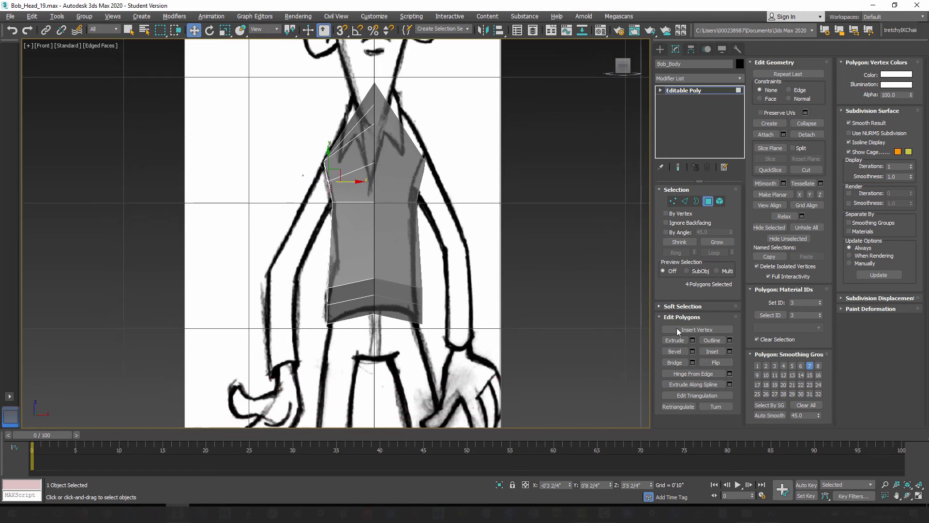
Extrude the octagon's four polygons outward by 1'1 1/4" to form the arm.
{"action": "left_click", "coordinate": [693, 340]}
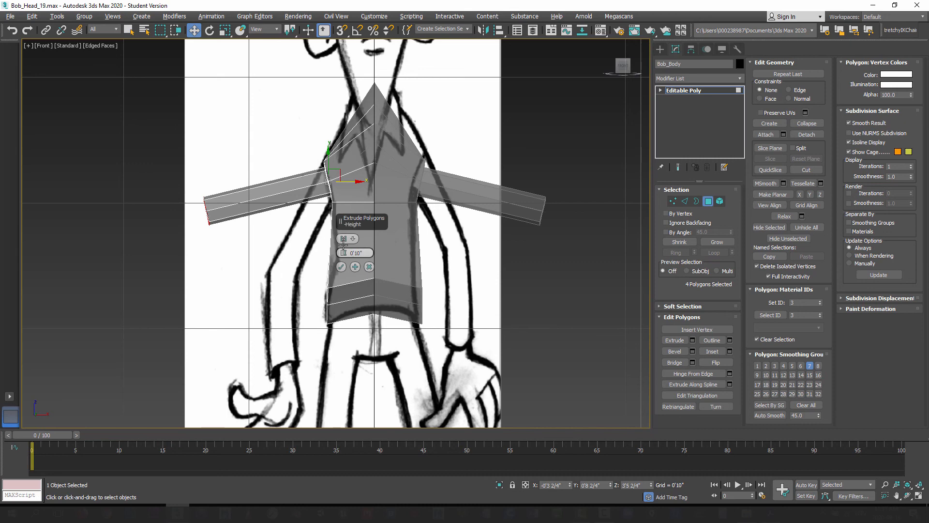
{"action": "left_click_drag", "start_coordinate": [343, 249], "coordinate": [335, 212]}
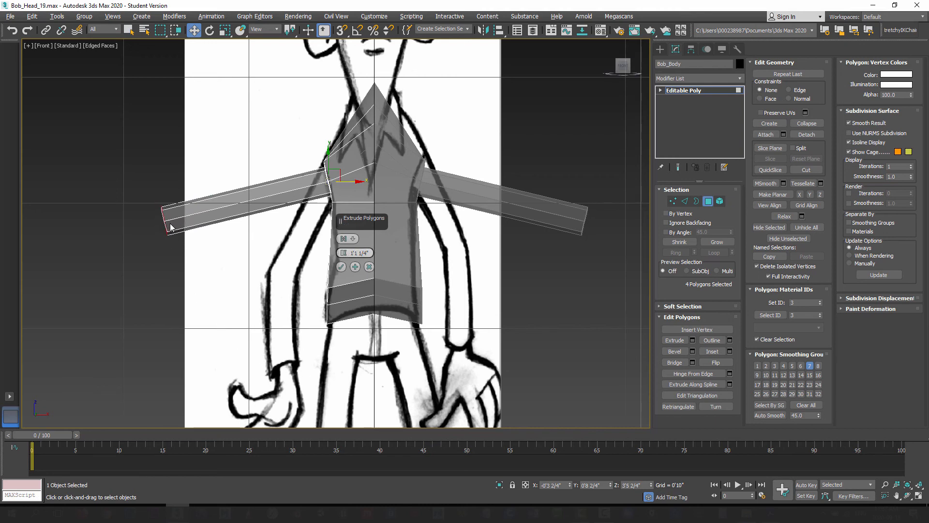
{"action": "left_click", "coordinate": [342, 266]}
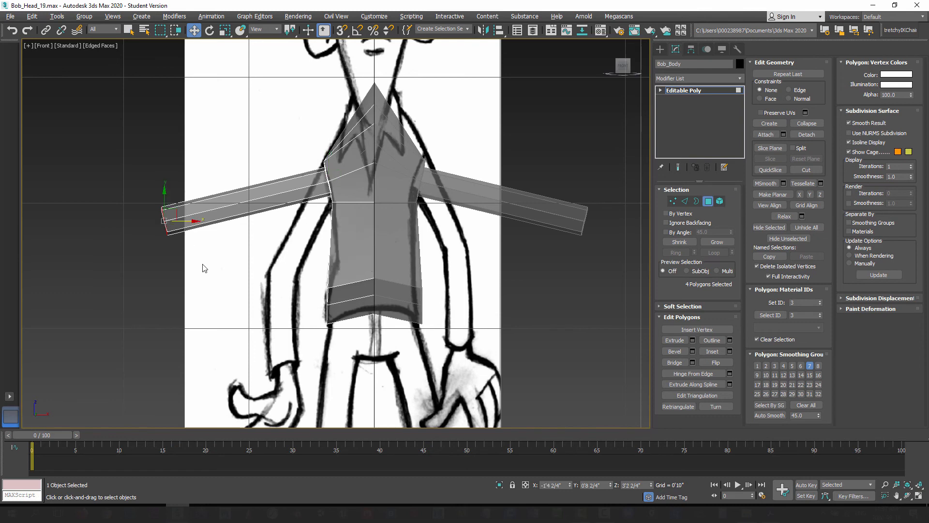
Deselect the arm's end polygons, turn off see-through display and inspect where the arm meets the torso in perspective.
{"action": "key", "text": "p"}
{"action": "middle_click_drag", "start_coordinate": [188, 245], "coordinate": [272, 246], "text": "alt"}
{"action": "scroll", "coordinate": [271, 246], "scroll_direction": "up", "scroll_amount": 3}
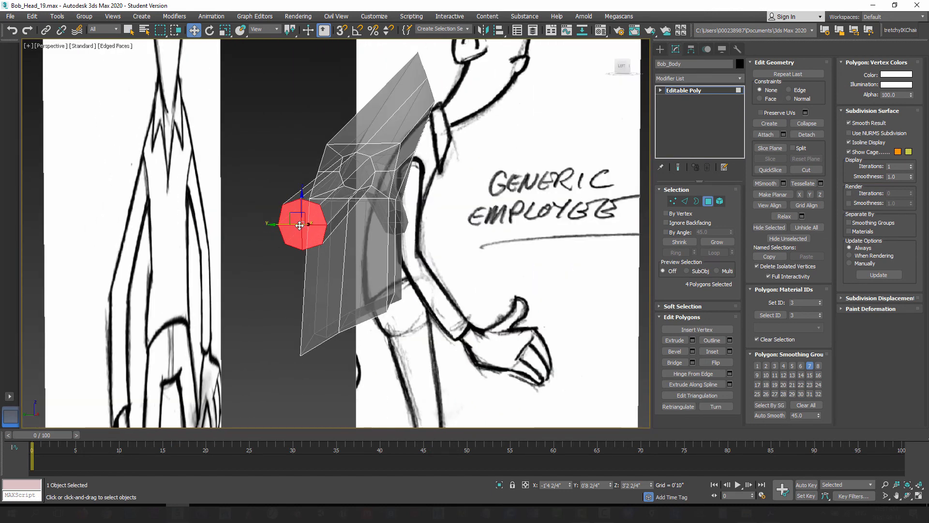
{"action": "key", "text": "ctrl+d"}
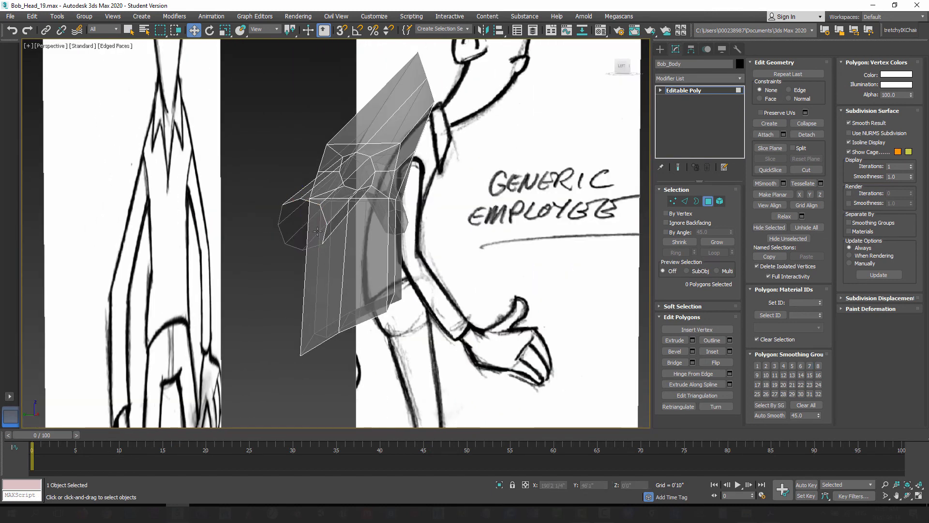
{"action": "key", "text": "alt+x"}
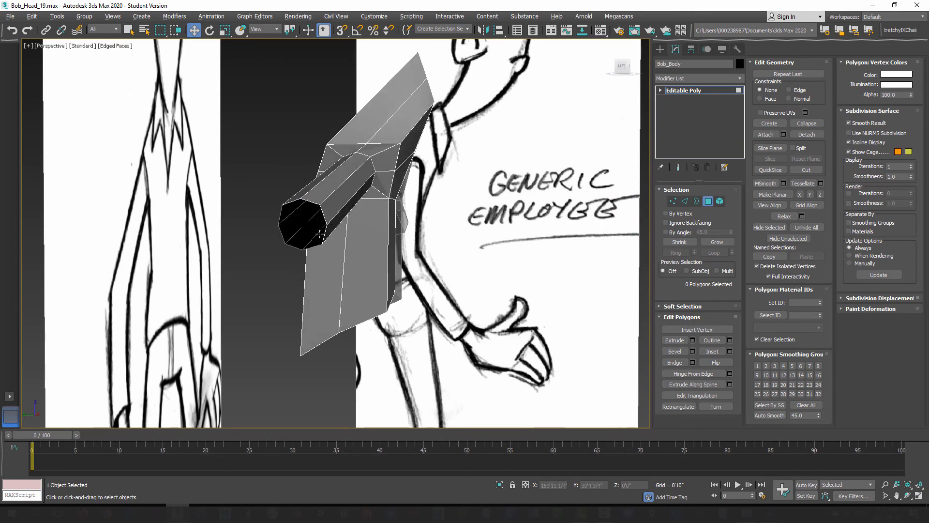
{"action": "mouse_move", "coordinate": [343, 250]}
{"action": "middle_mouse_down", "text": "alt"}
{"action": "mouse_move", "coordinate": [295, 252]}
{"action": "mouse_move", "coordinate": [305, 260]}
{"action": "mouse_move", "coordinate": [337, 242]}
{"action": "mouse_move", "coordinate": [368, 247]}
{"action": "mouse_move", "coordinate": [298, 240]}
{"action": "mouse_move", "coordinate": [417, 242]}
{"action": "mouse_move", "coordinate": [372, 184]}
{"action": "mouse_move", "coordinate": [387, 196]}
{"action": "mouse_move", "coordinate": [376, 206]}
{"action": "mouse_move", "coordinate": [339, 198]}
{"action": "mouse_move", "coordinate": [365, 179]}
{"action": "mouse_move", "coordinate": [387, 189]}
{"action": "middle_mouse_up", "text": "alt"}
{"action": "scroll", "coordinate": [394, 191], "scroll_direction": "up", "scroll_amount": 2}
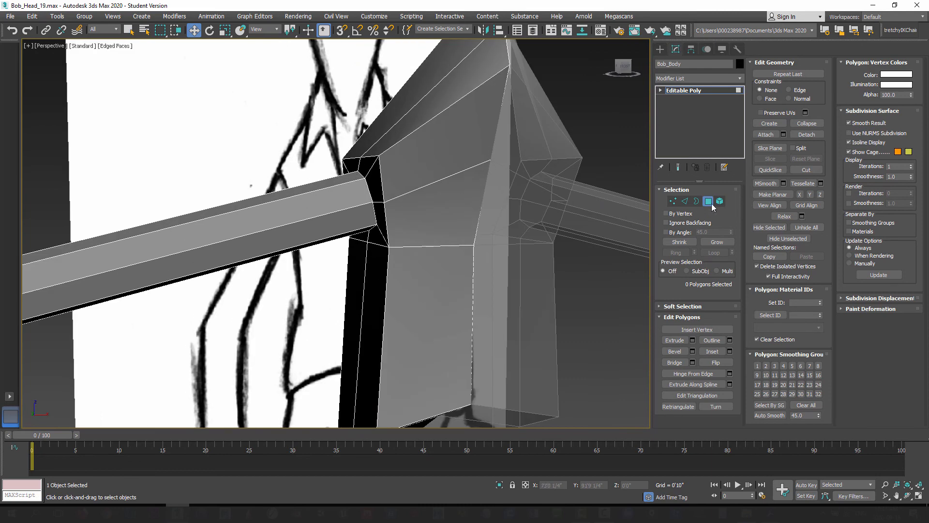
Select the edge loop where the arm meets the torso and move it slightly outward along the arm using the Local coordinate system.
{"action": "key", "text": "2"}
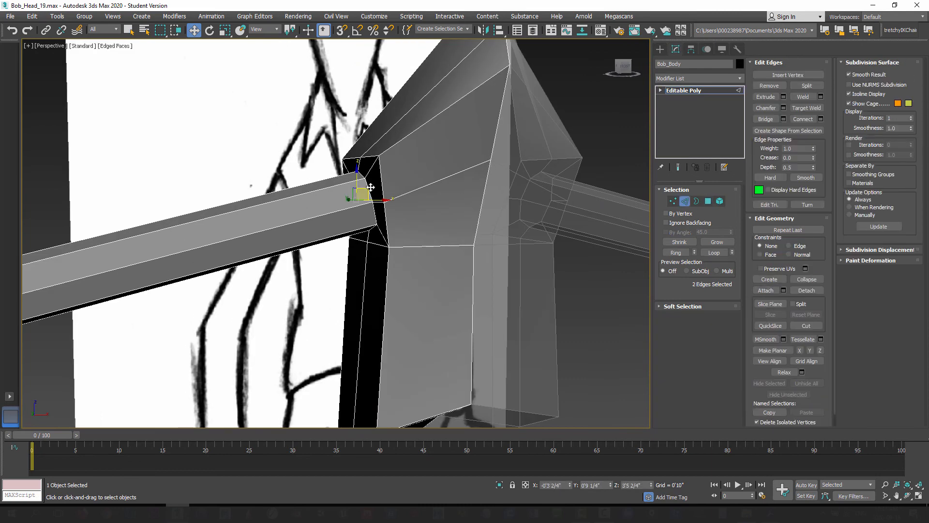
{"action": "double_click", "coordinate": [372, 210]}
{"action": "scroll", "coordinate": [371, 210], "scroll_direction": "up", "scroll_amount": 1}
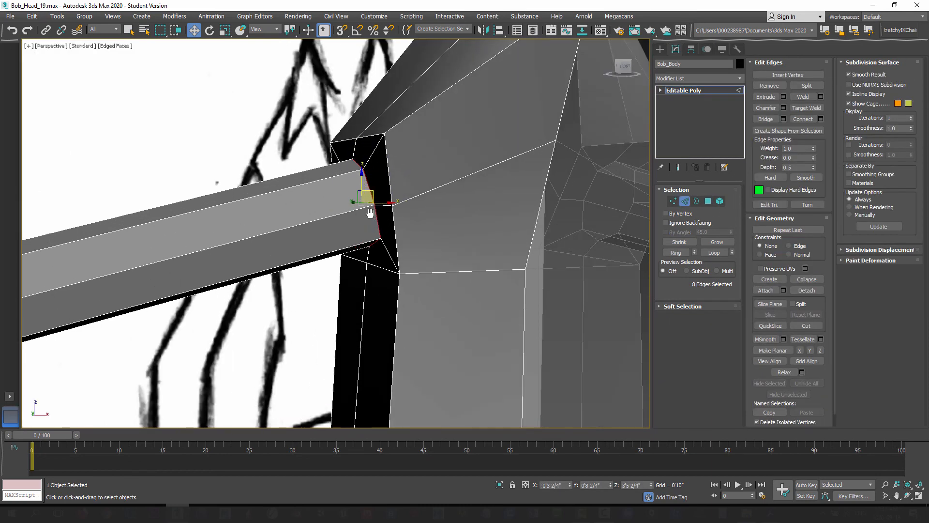
{"action": "middle_click_drag", "start_coordinate": [370, 213], "coordinate": [349, 225], "text": "alt"}
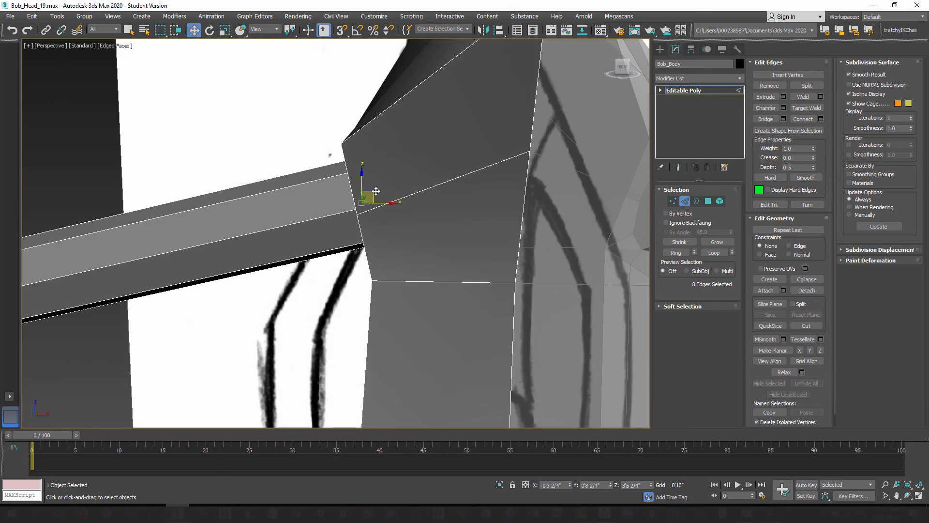
{"action": "key", "text": "f"}
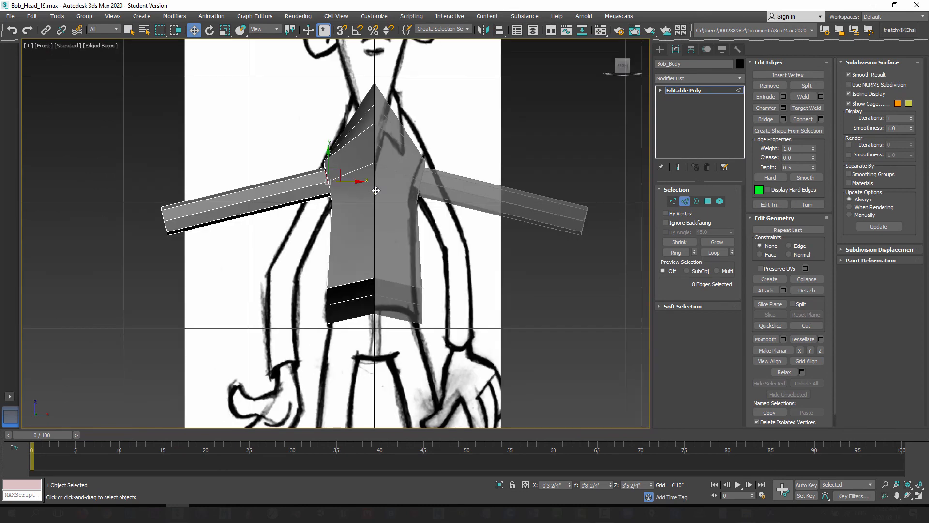
{"action": "scroll", "coordinate": [360, 203], "scroll_direction": "up", "scroll_amount": 6}
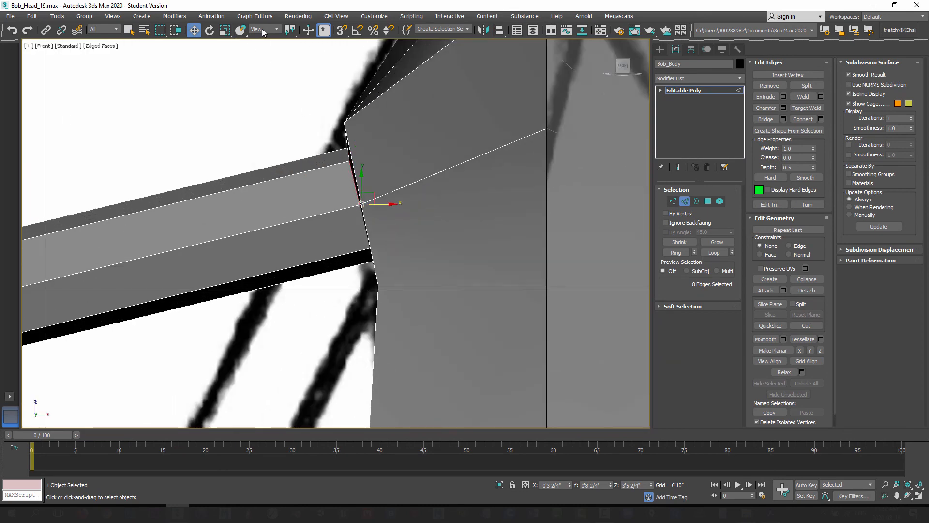
{"action": "left_click", "coordinate": [264, 30]}
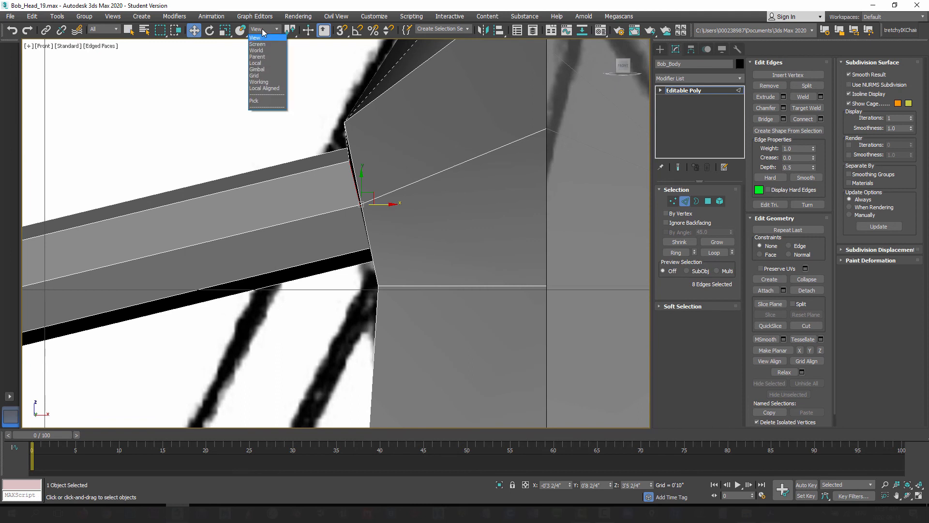
{"action": "left_click", "coordinate": [265, 63]}
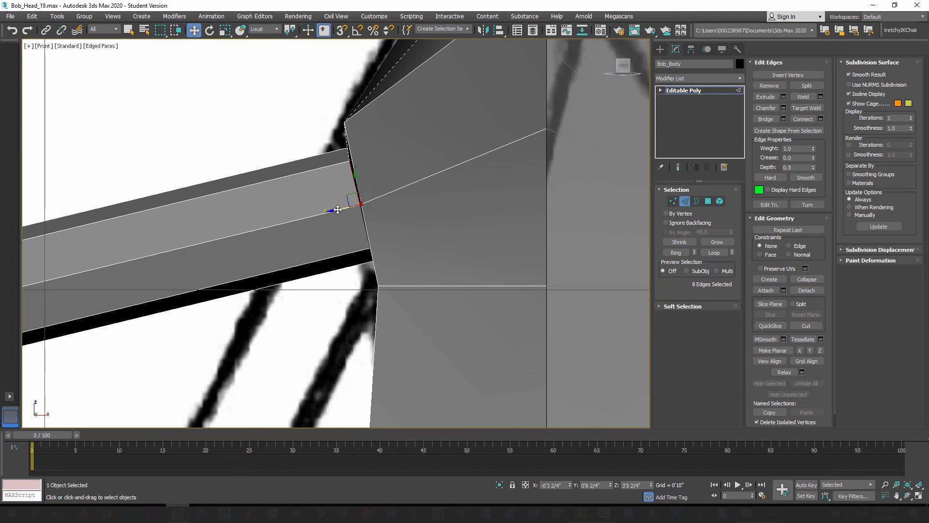
{"action": "left_click_drag", "start_coordinate": [337, 209], "coordinate": [327, 218]}
Check the extruded arm and its shifted base loop against the front sketch.
{"action": "middle_click_drag", "start_coordinate": [343, 167], "coordinate": [342, 193]}
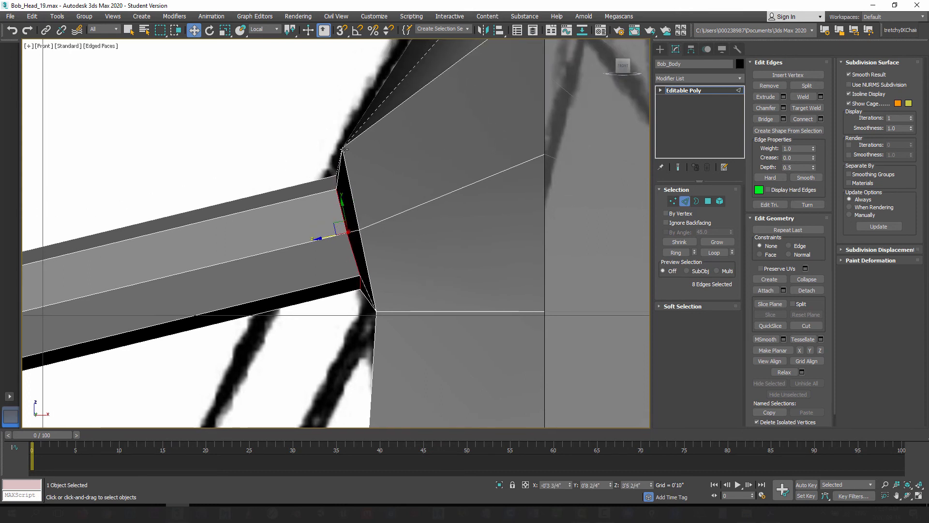
{"action": "middle_click_drag", "start_coordinate": [364, 252], "coordinate": [365, 223]}
{"action": "scroll", "coordinate": [370, 221], "scroll_direction": "down", "scroll_amount": 2}
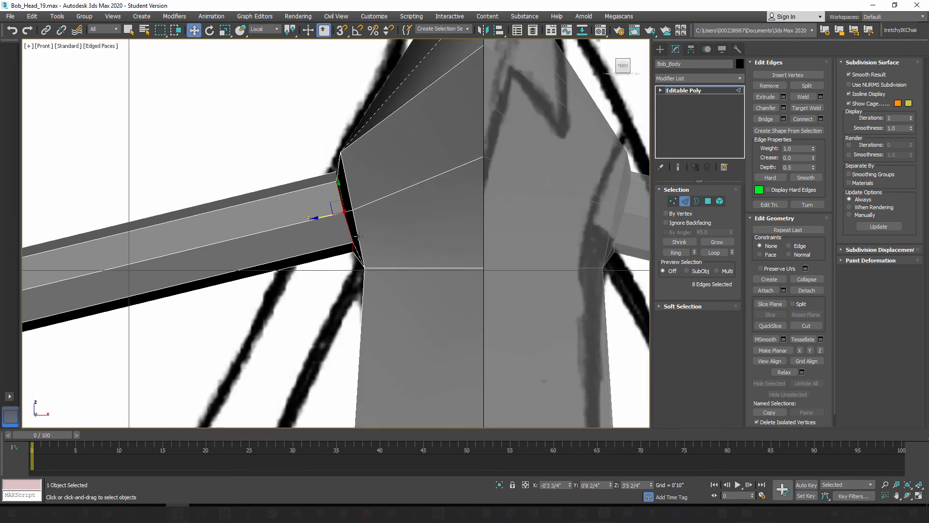
{"action": "scroll", "coordinate": [348, 233], "scroll_direction": "down", "scroll_amount": 2}
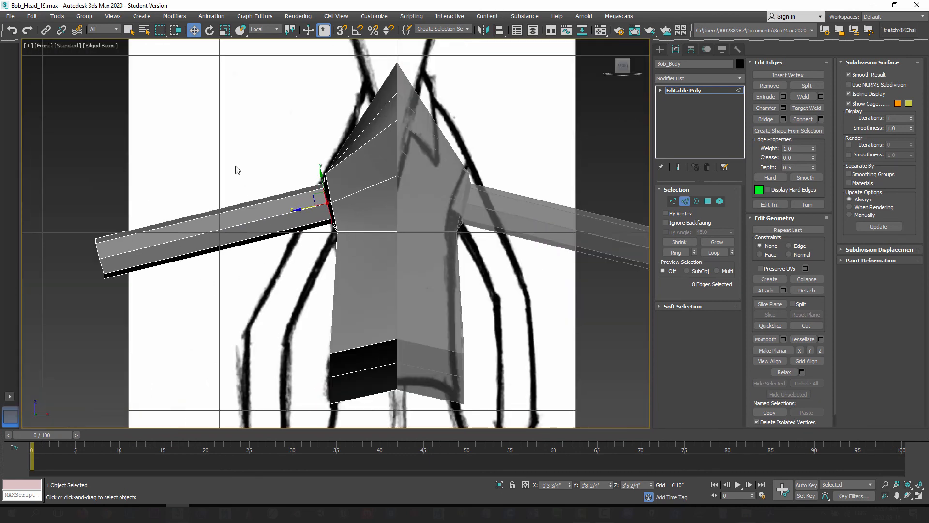
{"action": "scroll", "coordinate": [315, 302], "scroll_direction": "up", "scroll_amount": 2}
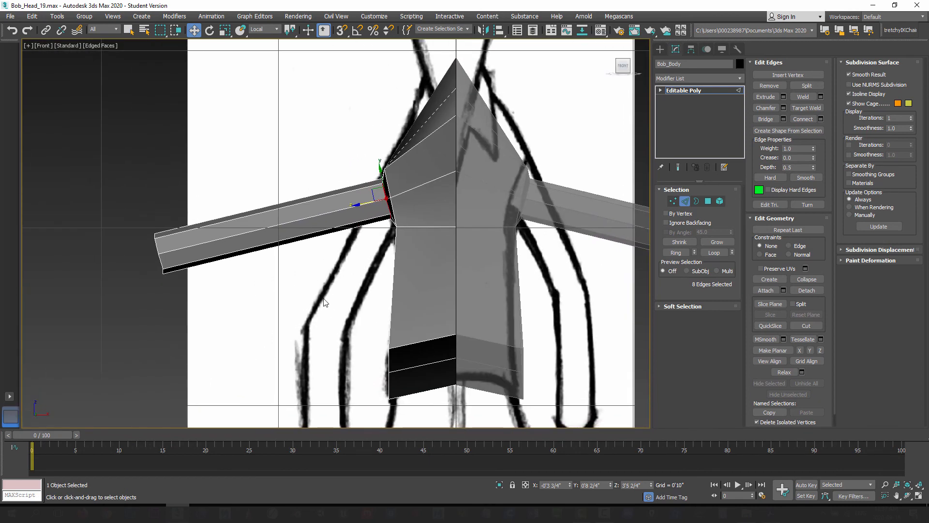
{"action": "scroll", "coordinate": [334, 303], "scroll_direction": "up", "scroll_amount": 2}
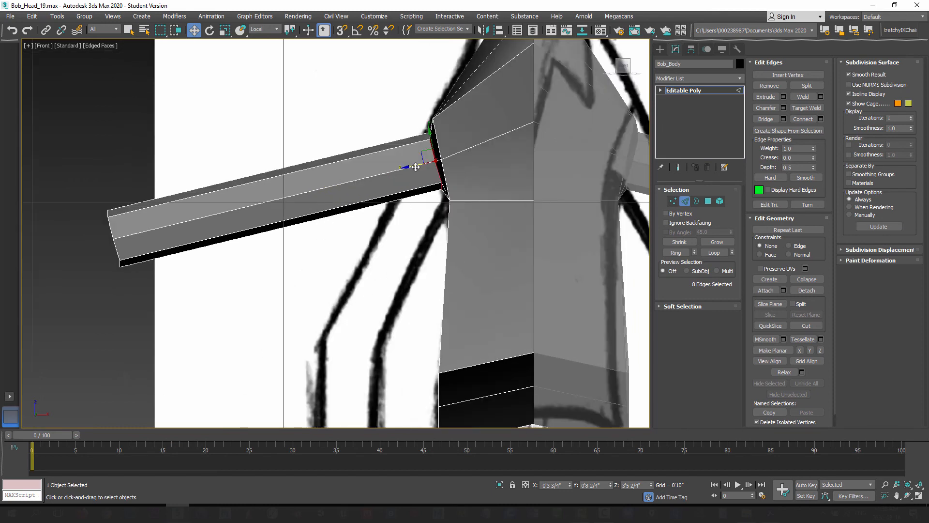
{"action": "middle_click_drag", "start_coordinate": [415, 172], "coordinate": [413, 190]}
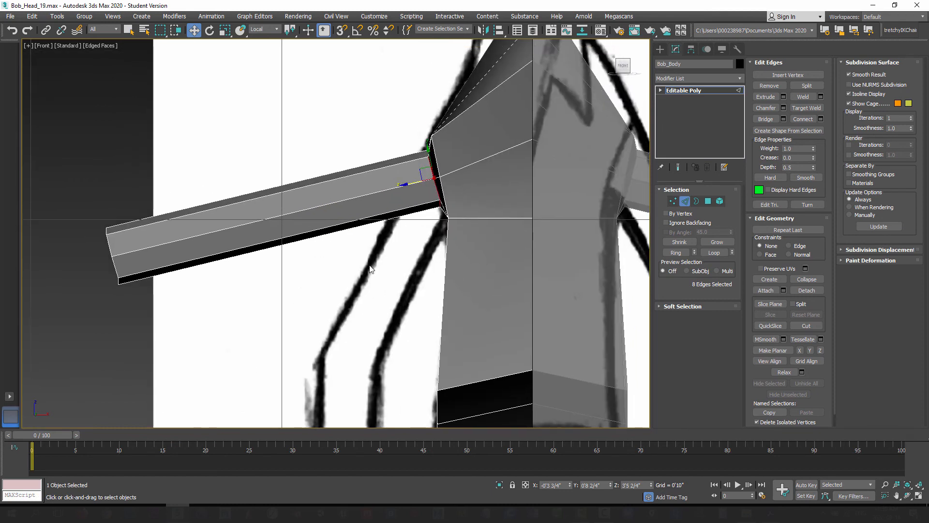
Hide the grid and select the eight edges running along the arm's length in the front view.
{"action": "middle_click_drag", "start_coordinate": [313, 208], "coordinate": [337, 201]}
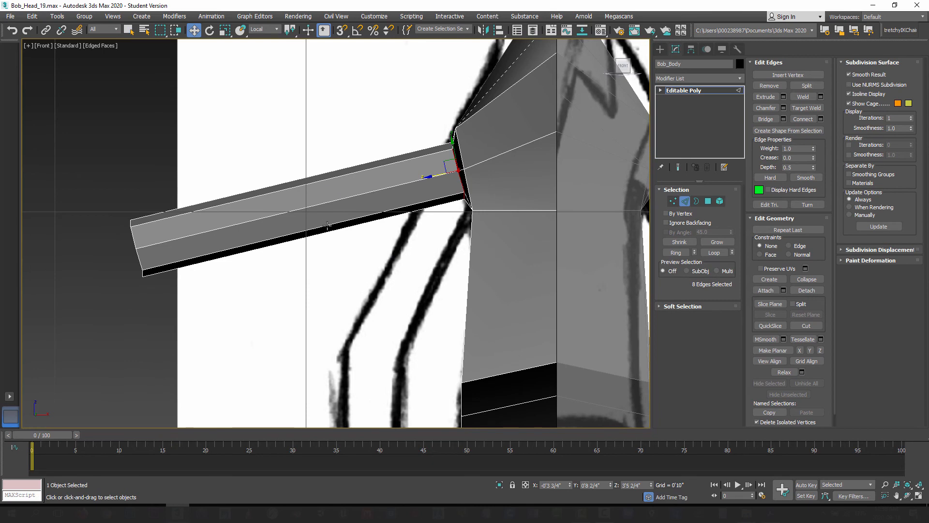
{"action": "scroll", "coordinate": [327, 225], "scroll_direction": "down", "scroll_amount": 3}
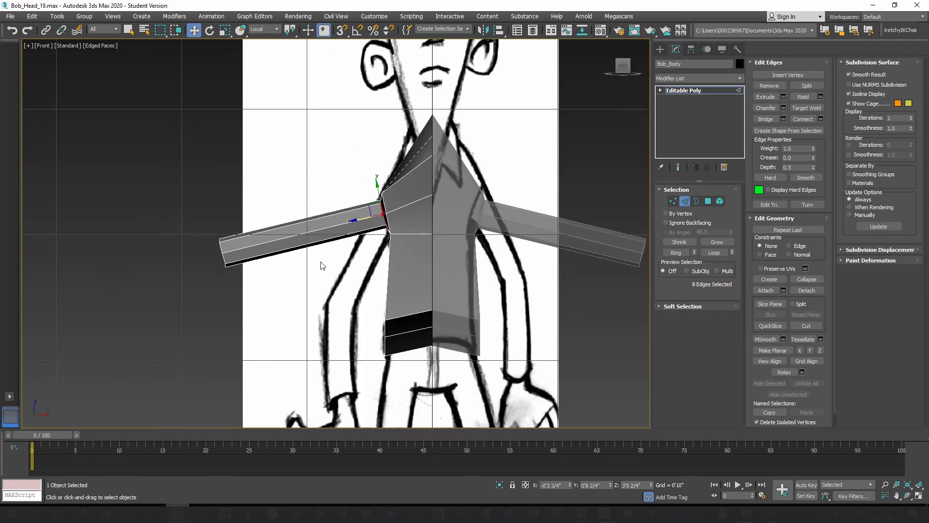
{"action": "key", "text": "g"}
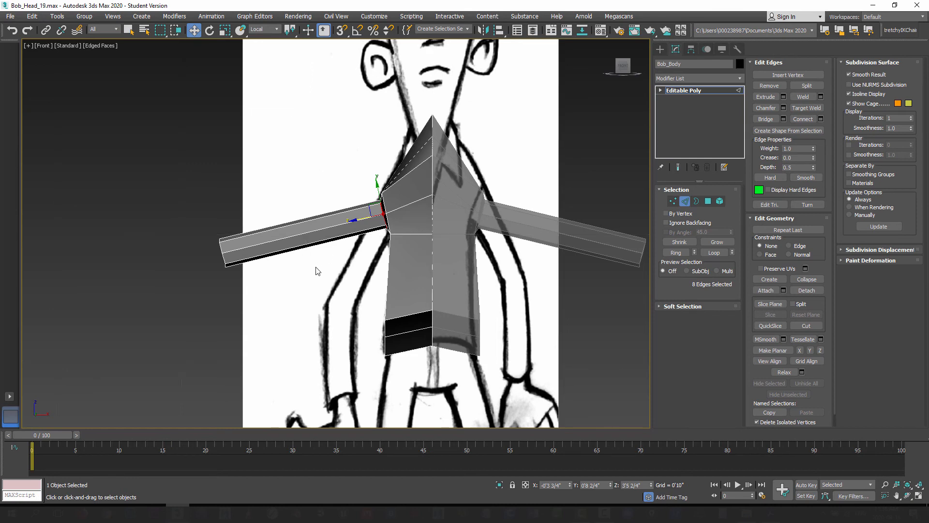
{"action": "scroll", "coordinate": [314, 258], "scroll_direction": "up", "scroll_amount": 3}
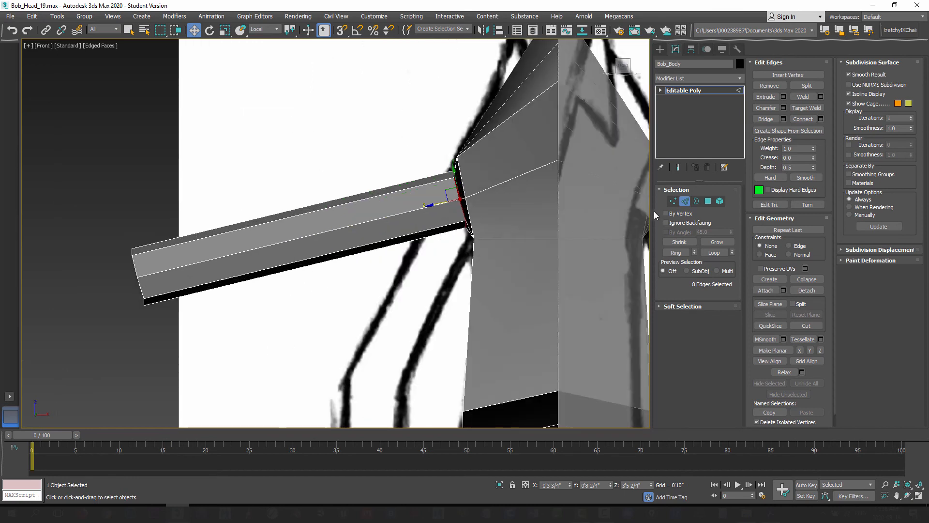
{"action": "left_click_drag", "start_coordinate": [297, 164], "coordinate": [352, 327]}
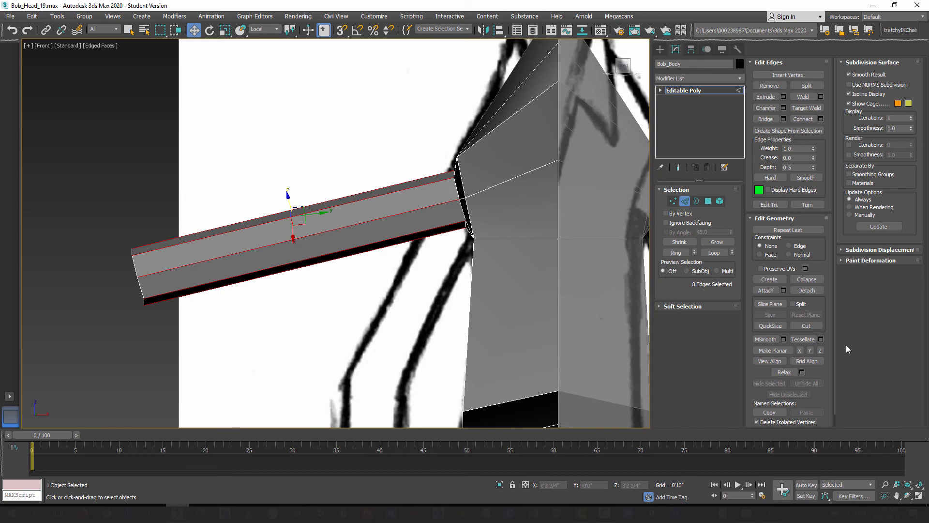
Connect the arm's lengthwise edges with 3 segments, pinched close together around the elbow.
{"action": "left_click", "coordinate": [821, 118]}
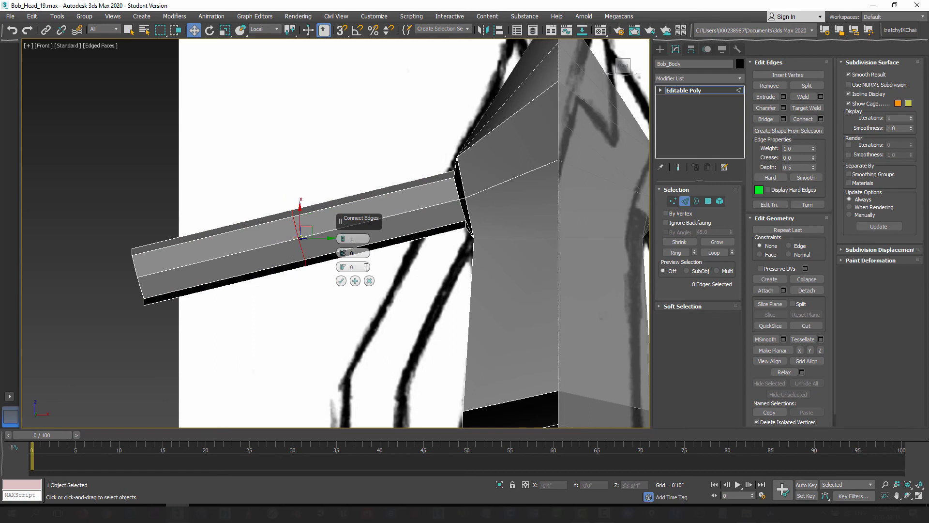
{"action": "left_click", "coordinate": [343, 238]}
{"action": "left_click", "coordinate": [342, 238]}
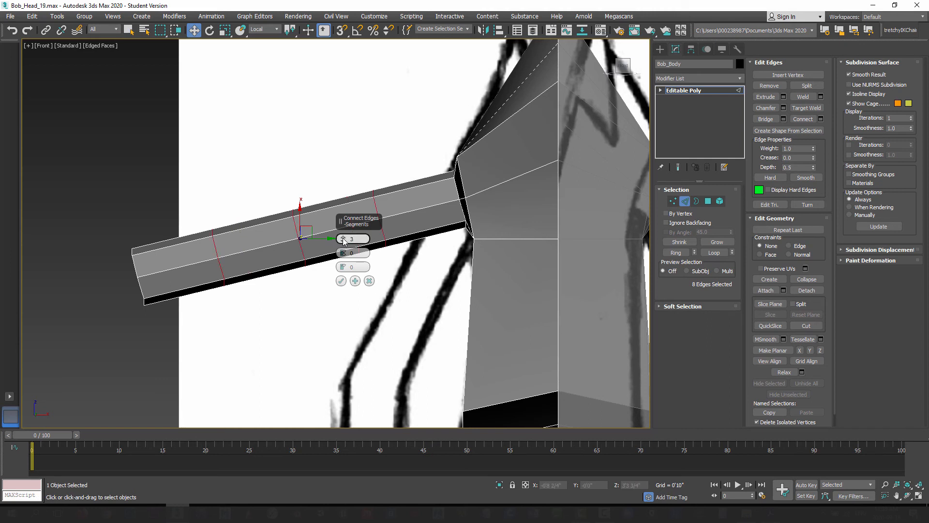
{"action": "left_click_drag", "start_coordinate": [343, 254], "coordinate": [378, 395]}
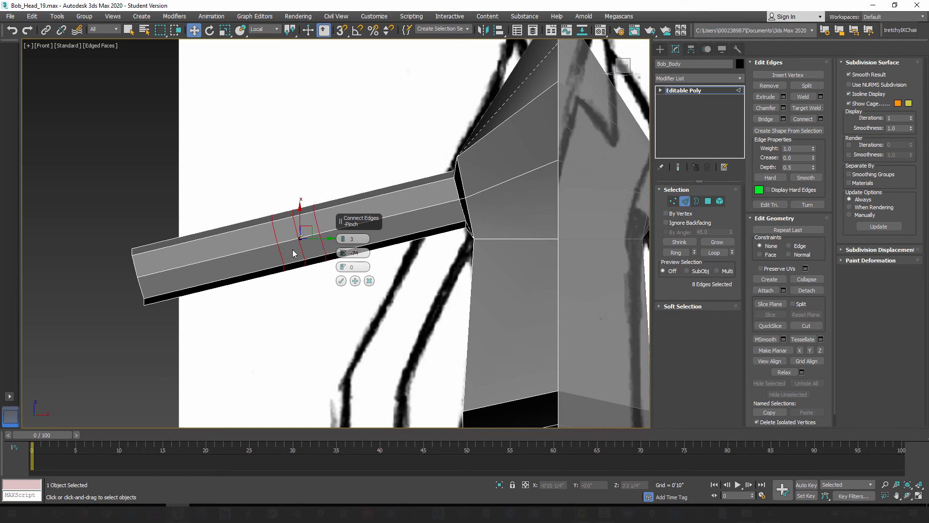
{"action": "left_click", "coordinate": [342, 280]}
Examine the three new elbow loops by selecting them first as edge loops and again as vertices.
{"action": "scroll", "coordinate": [328, 290], "scroll_direction": "up", "scroll_amount": 4}
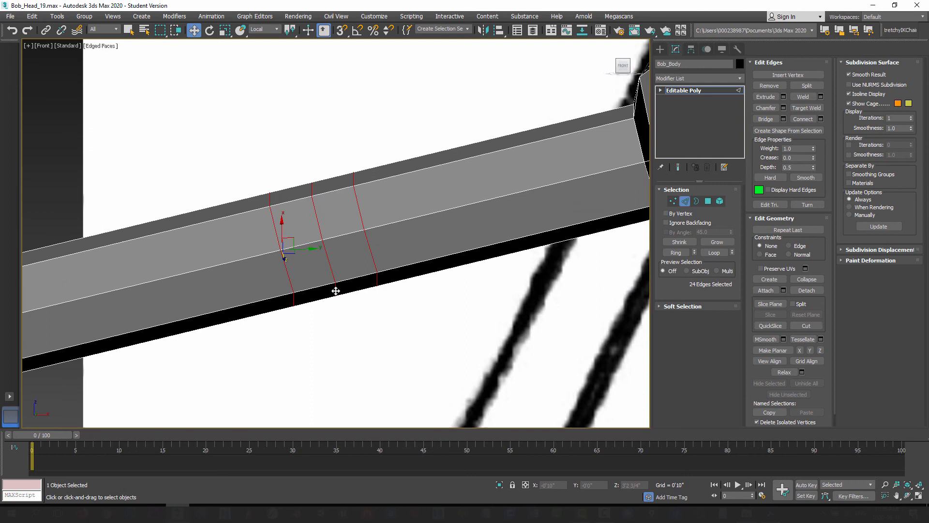
{"action": "double_click", "coordinate": [314, 206]}
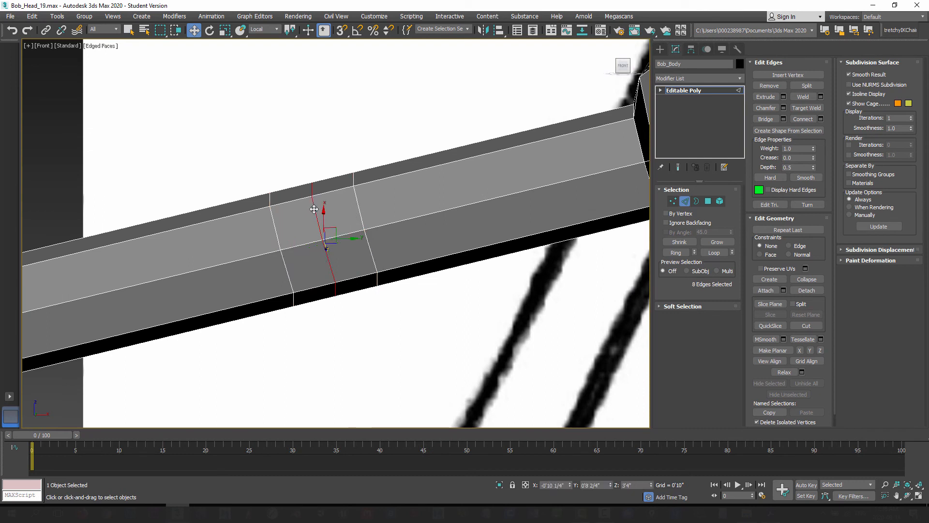
{"action": "double_click", "coordinate": [358, 204]}
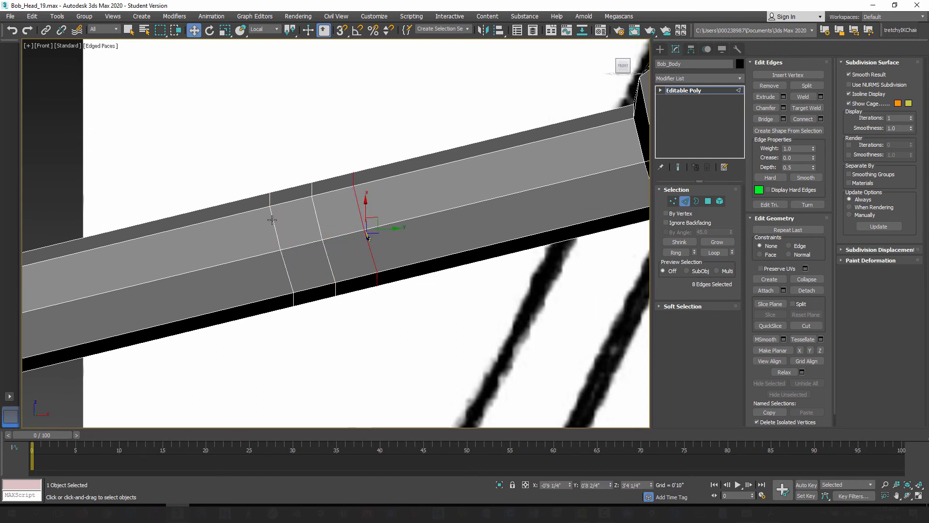
{"action": "left_click", "coordinate": [673, 201]}
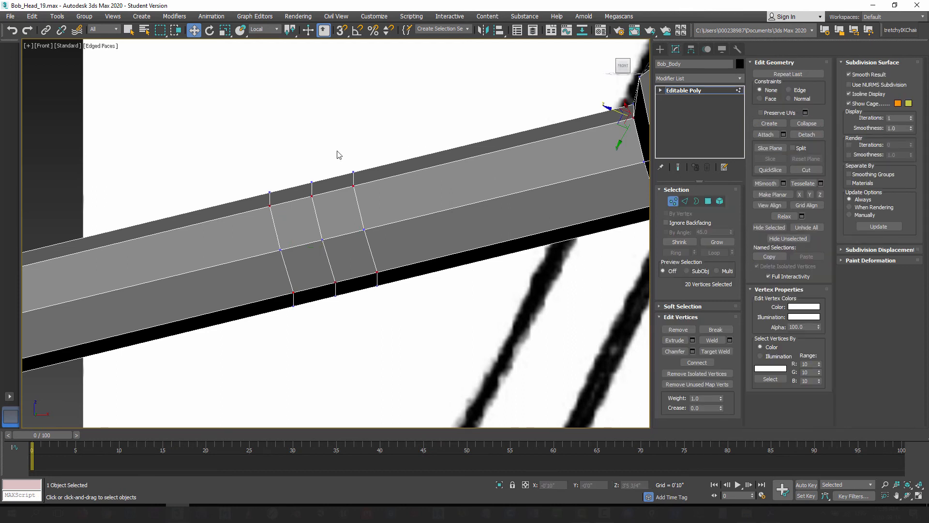
{"action": "left_click_drag", "start_coordinate": [427, 311], "coordinate": [400, 231]}
{"action": "left_click_drag", "start_coordinate": [303, 165], "coordinate": [350, 306]}
{"action": "middle_click_drag", "start_coordinate": [422, 263], "coordinate": [440, 268]}
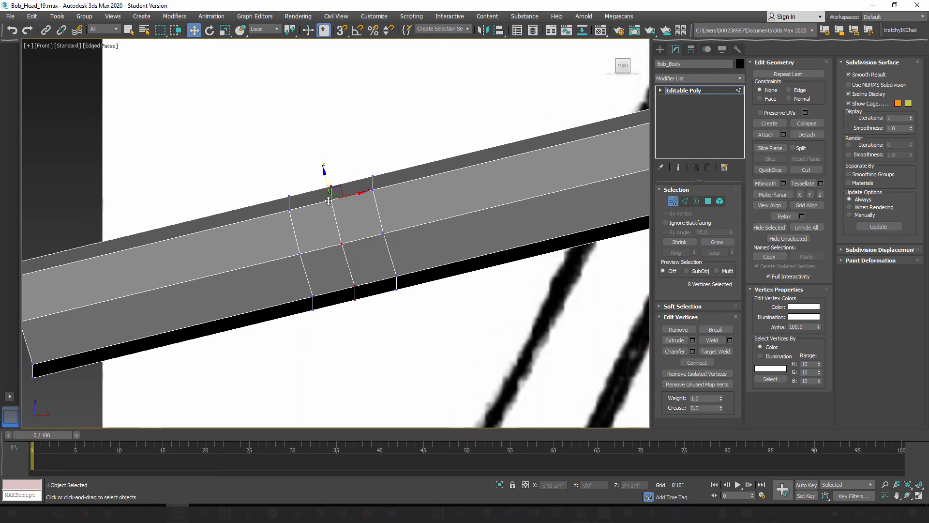
{"action": "left_click", "coordinate": [676, 202]}
{"action": "scroll", "coordinate": [376, 270], "scroll_direction": "down", "scroll_amount": 3}
{"action": "scroll", "coordinate": [394, 278], "scroll_direction": "up", "scroll_amount": 1}
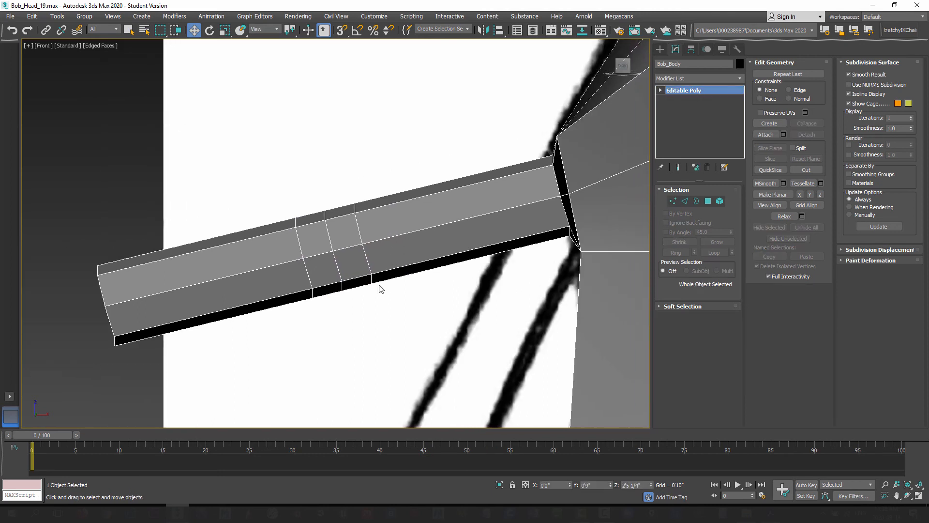
Flatten the arm's middle elbow loop by scaling it along X with the Edge constraint and the View coordinate system.
{"action": "left_click", "coordinate": [684, 201]}
{"action": "key", "text": "p"}
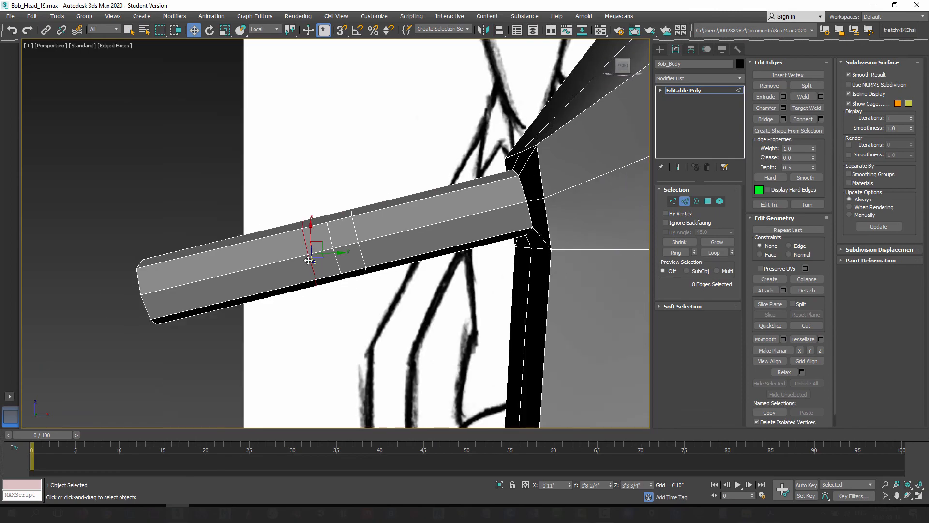
{"action": "middle_click_drag", "start_coordinate": [308, 261], "coordinate": [341, 239], "text": "alt"}
{"action": "left_click", "coordinate": [334, 207]}
{"action": "left_click", "coordinate": [342, 246]}
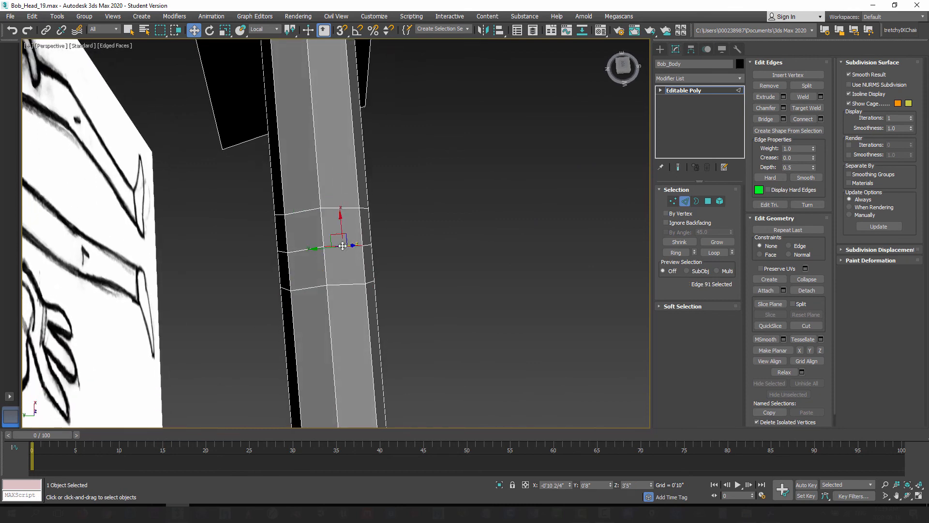
{"action": "double_click", "coordinate": [316, 249]}
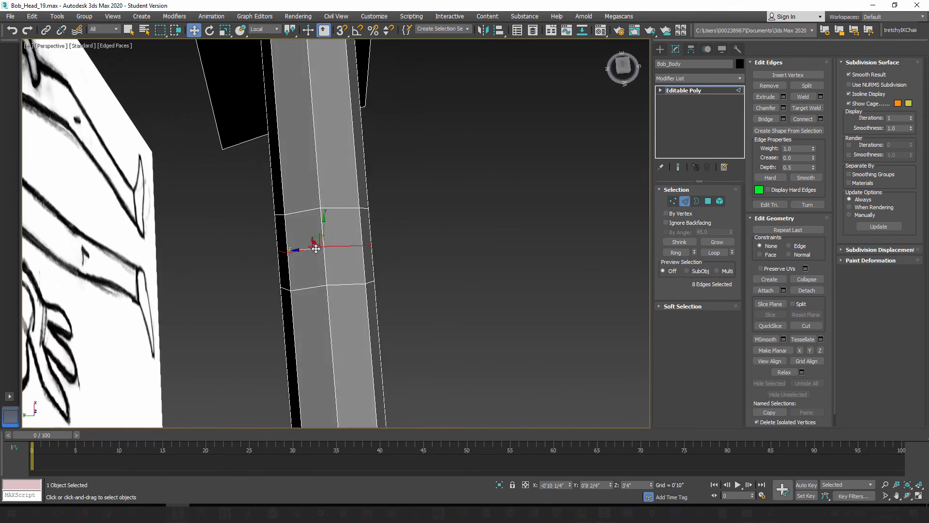
{"action": "left_click", "coordinate": [224, 32]}
{"action": "left_click", "coordinate": [264, 29]}
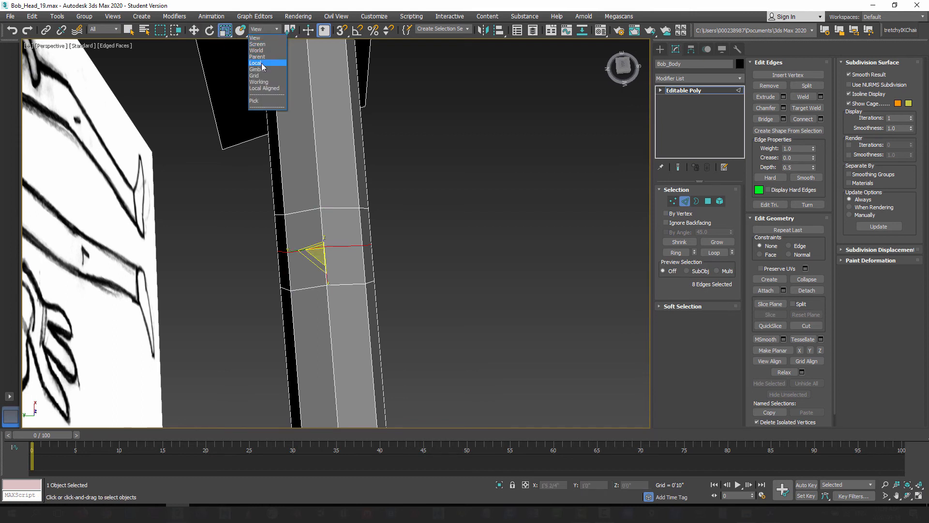
{"action": "left_click", "coordinate": [262, 64]}
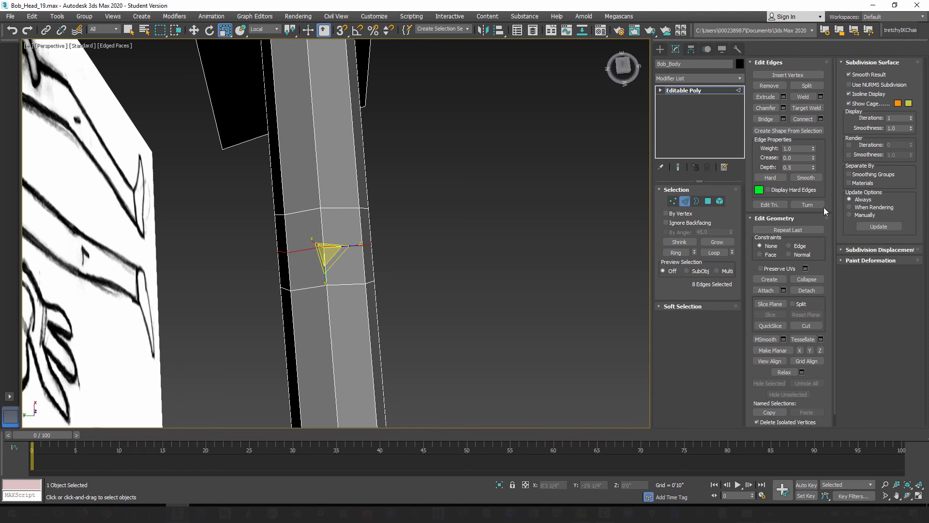
{"action": "left_click", "coordinate": [789, 245]}
{"action": "left_click", "coordinate": [272, 30]}
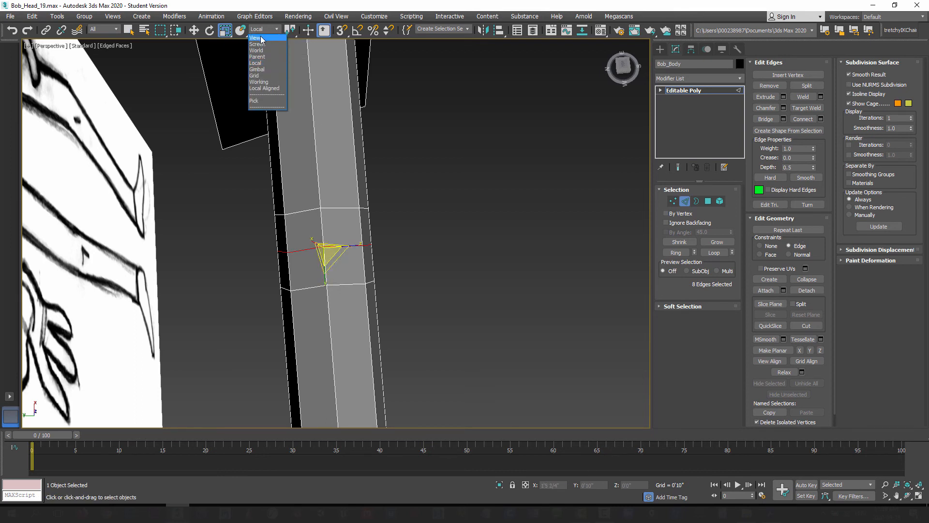
{"action": "left_click", "coordinate": [255, 38]}
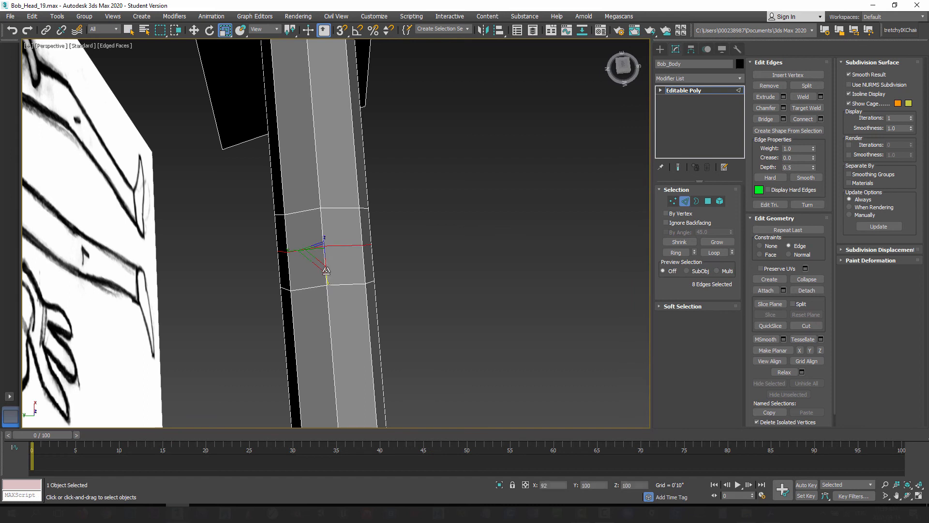
{"action": "left_click_drag", "start_coordinate": [326, 271], "coordinate": [305, 481]}
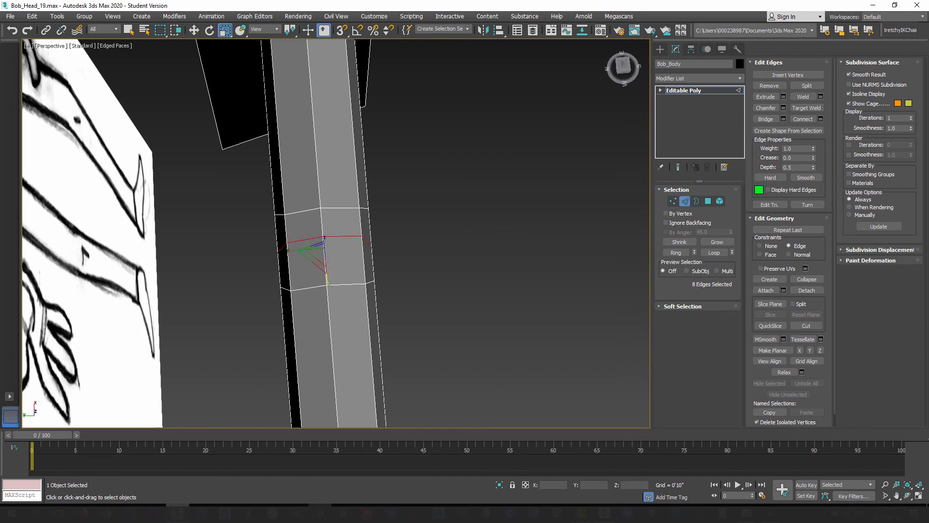
Flatten the two remaining elbow loops, on either side of the middle one, by scaling each along X.
{"action": "left_click", "coordinate": [341, 207]}
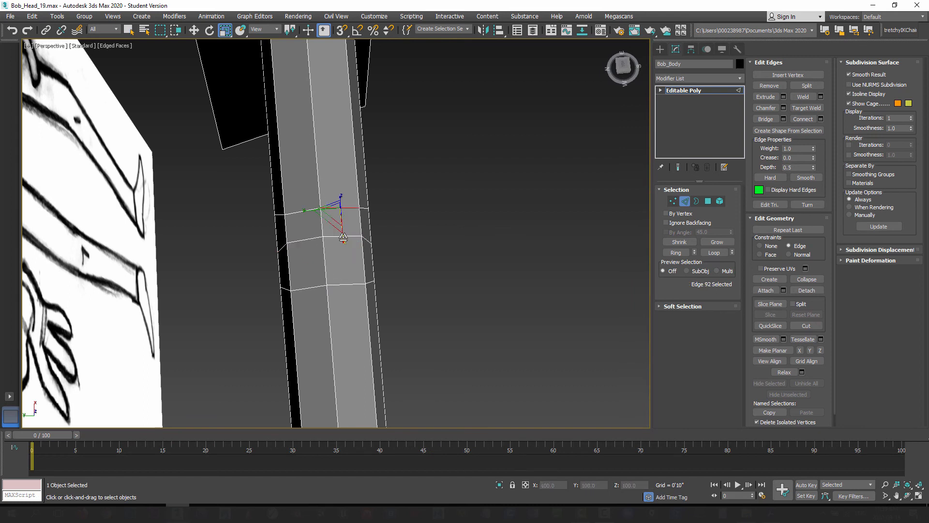
{"action": "double_click", "coordinate": [350, 208]}
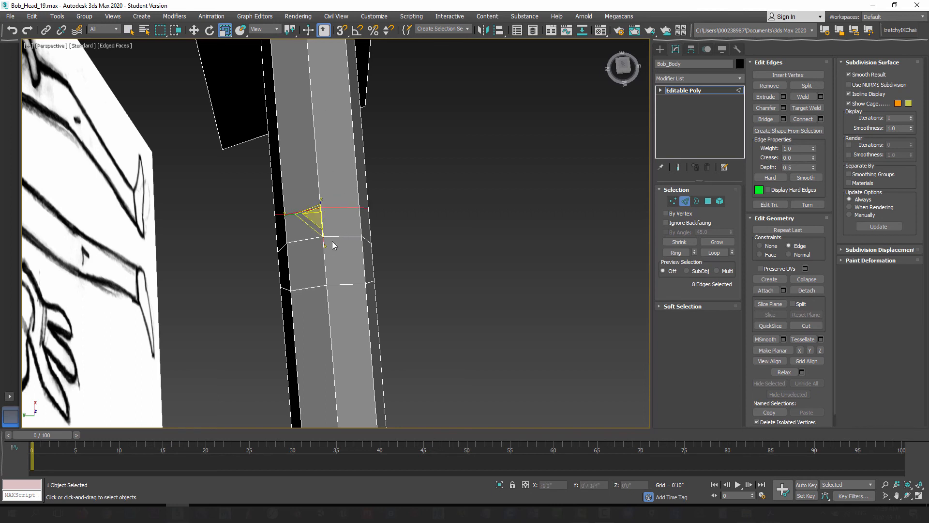
{"action": "left_click_drag", "start_coordinate": [326, 243], "coordinate": [282, 48]}
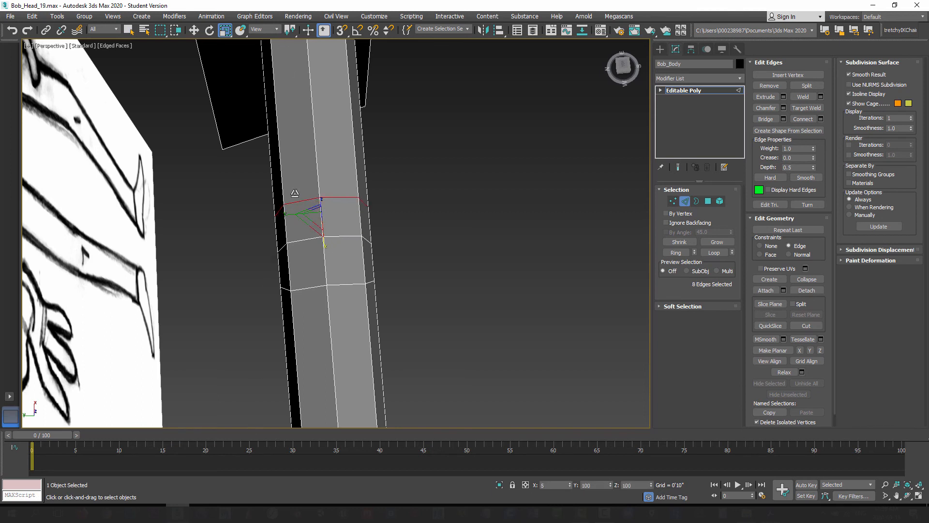
{"action": "double_click", "coordinate": [343, 286]}
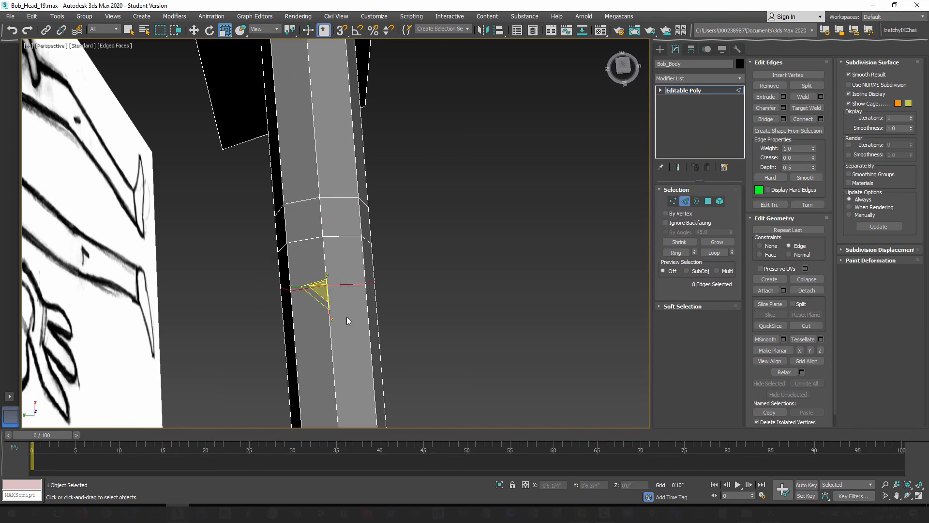
{"action": "left_click_drag", "start_coordinate": [330, 314], "coordinate": [302, 133]}
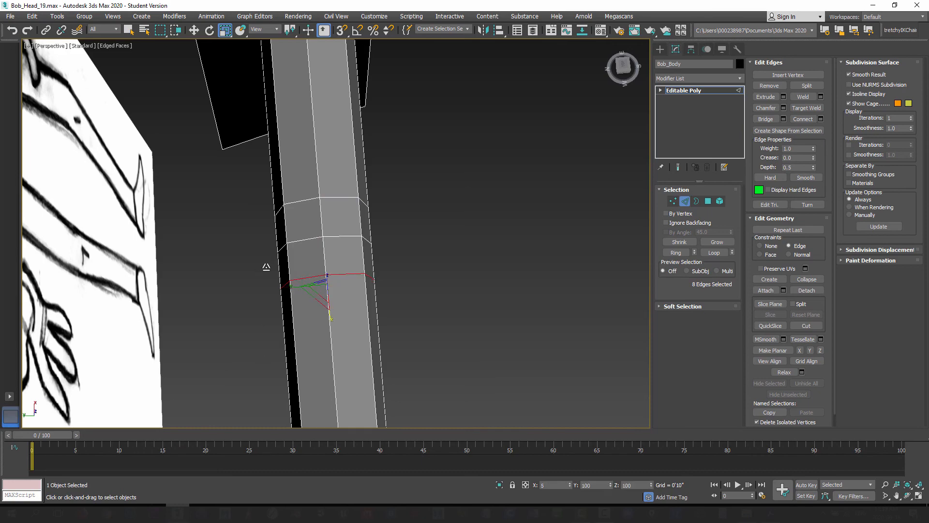
Select all three elbow loops and rotate them in the front view until they sit perpendicular to the arm.
{"action": "middle_click_drag", "start_coordinate": [373, 250], "coordinate": [347, 230], "text": "alt"}
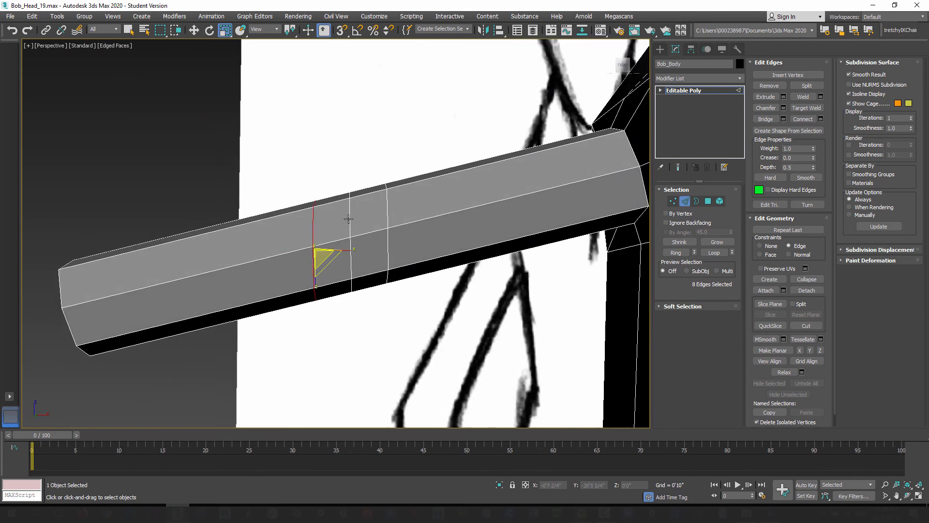
{"action": "double_click", "coordinate": [349, 219], "text": "ctrl"}
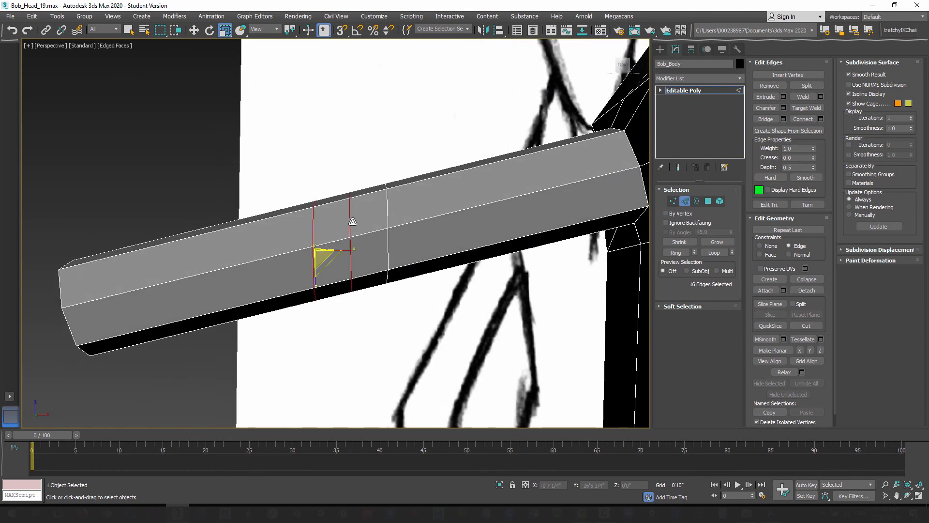
{"action": "double_click", "coordinate": [386, 207], "text": "ctrl"}
{"action": "key", "text": "f"}
{"action": "left_click", "coordinate": [210, 30]}
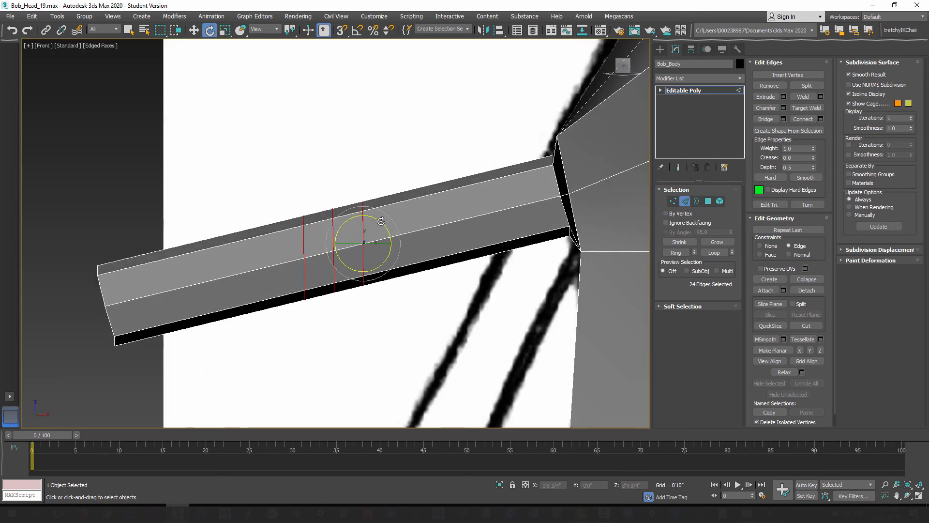
{"action": "left_click_drag", "start_coordinate": [380, 221], "coordinate": [370, 218]}
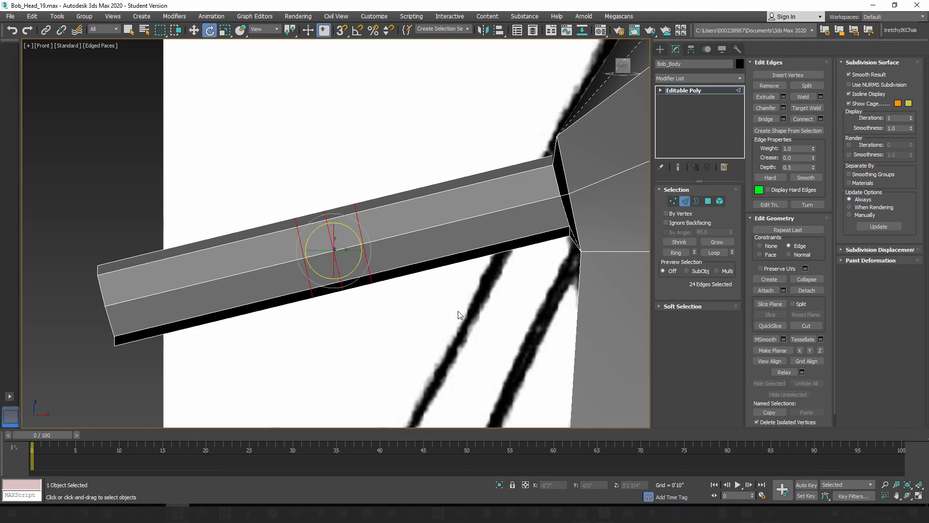
Check the elbow loops and the arm's joint with the torso against the sketches in front and perspective views.
{"action": "scroll", "coordinate": [394, 313], "scroll_direction": "down", "scroll_amount": 5}
{"action": "middle_click_drag", "start_coordinate": [375, 301], "coordinate": [344, 240]}
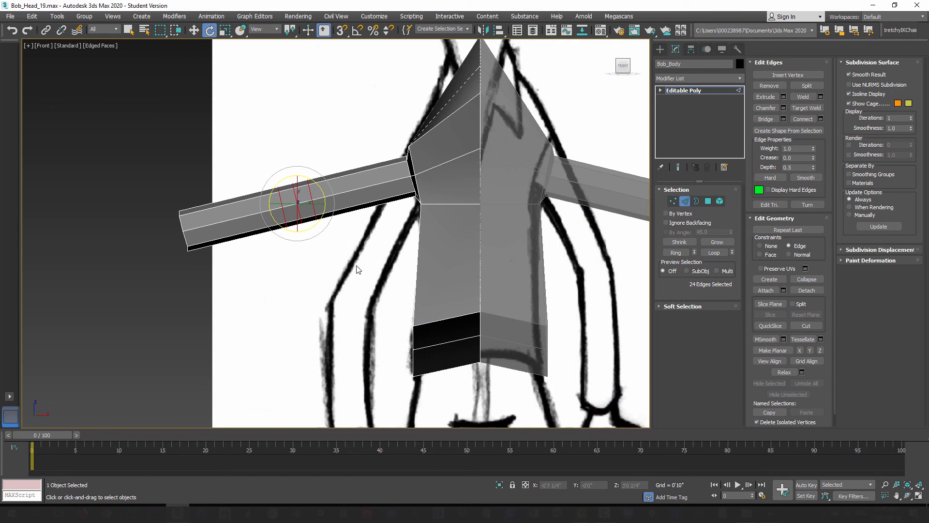
{"action": "middle_click_drag", "start_coordinate": [356, 266], "coordinate": [317, 270]}
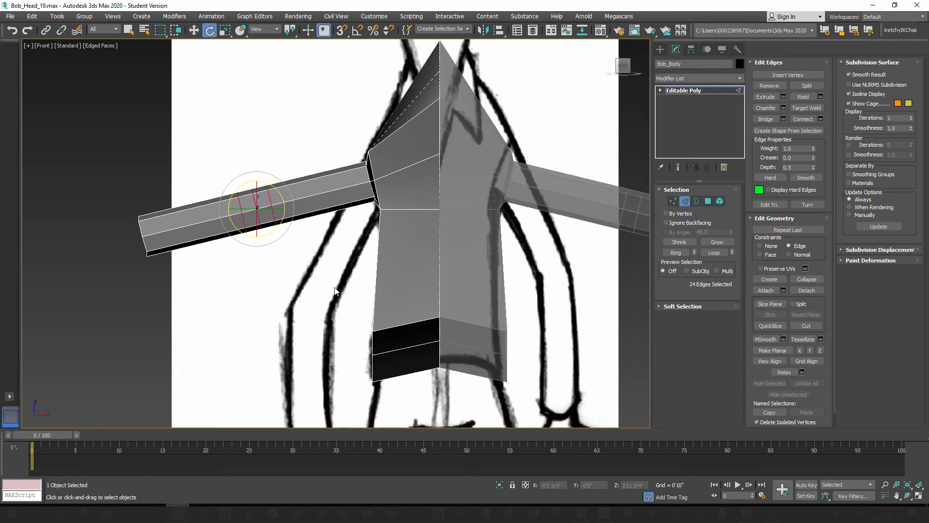
{"action": "key", "text": "p"}
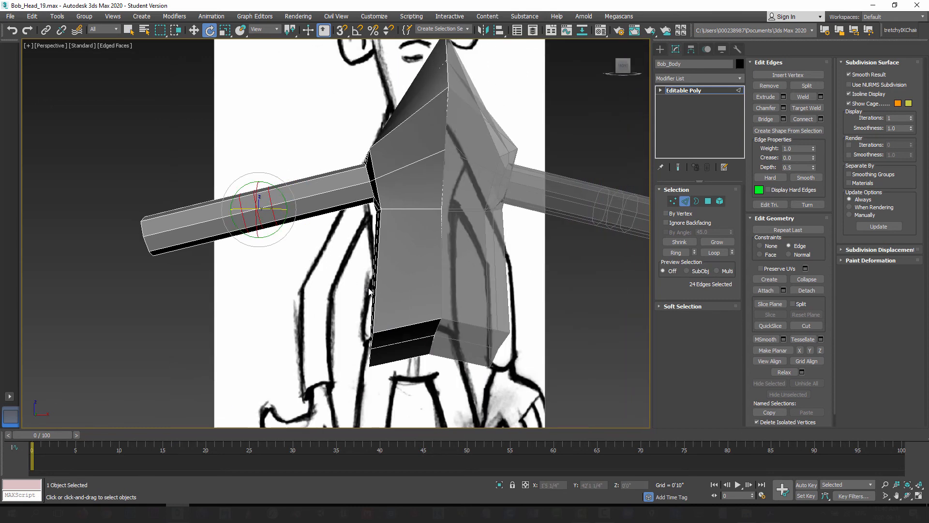
{"action": "middle_click_drag", "start_coordinate": [327, 280], "coordinate": [298, 284], "text": "alt"}
{"action": "scroll", "coordinate": [312, 240], "scroll_direction": "up", "scroll_amount": 5}
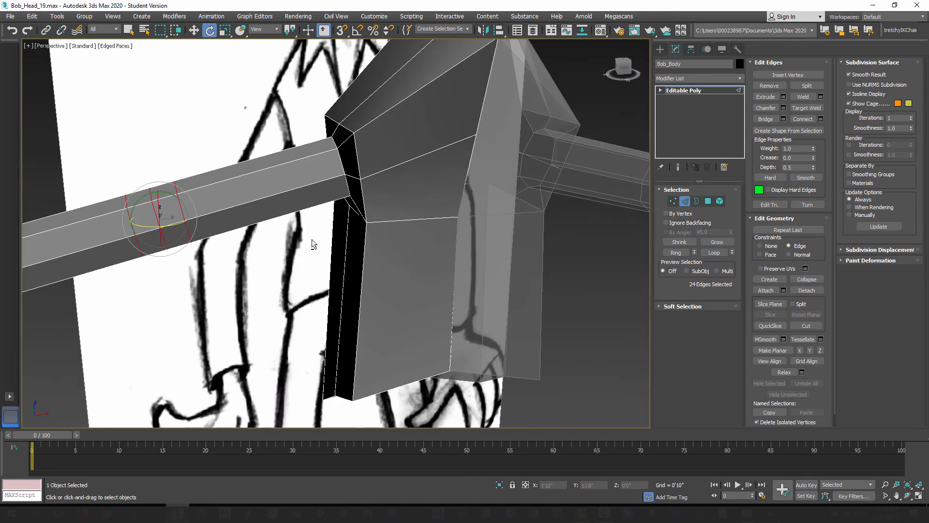
Connect the ring of upper-arm edges with one segment, pinch 0 and slide -88, adding a loop close to the shoulder.
{"action": "scroll", "coordinate": [339, 168], "scroll_direction": "up", "scroll_amount": 2}
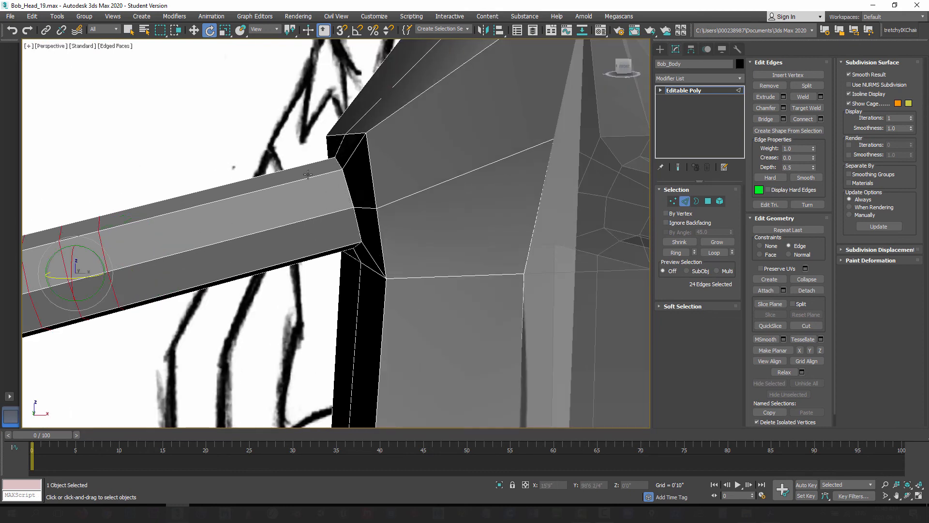
{"action": "left_click", "coordinate": [307, 179]}
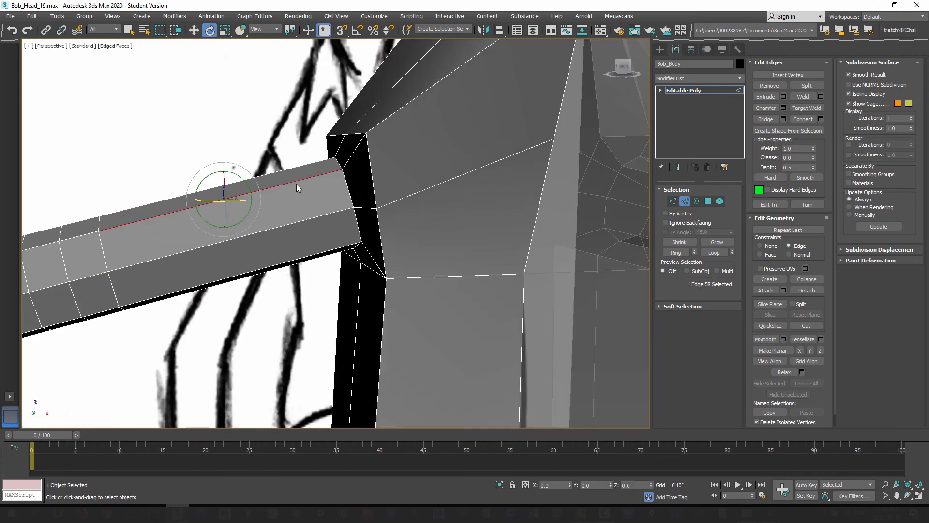
{"action": "left_click", "coordinate": [676, 252]}
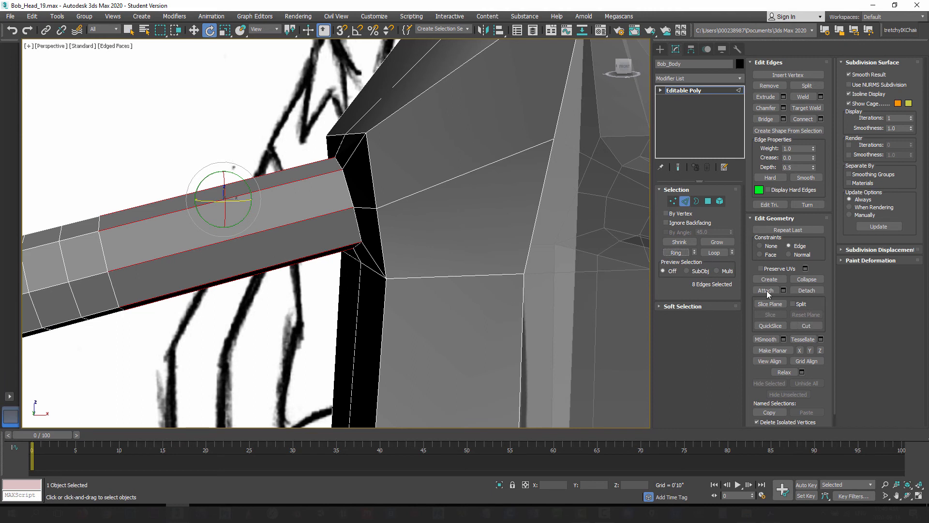
{"action": "left_click", "coordinate": [821, 119]}
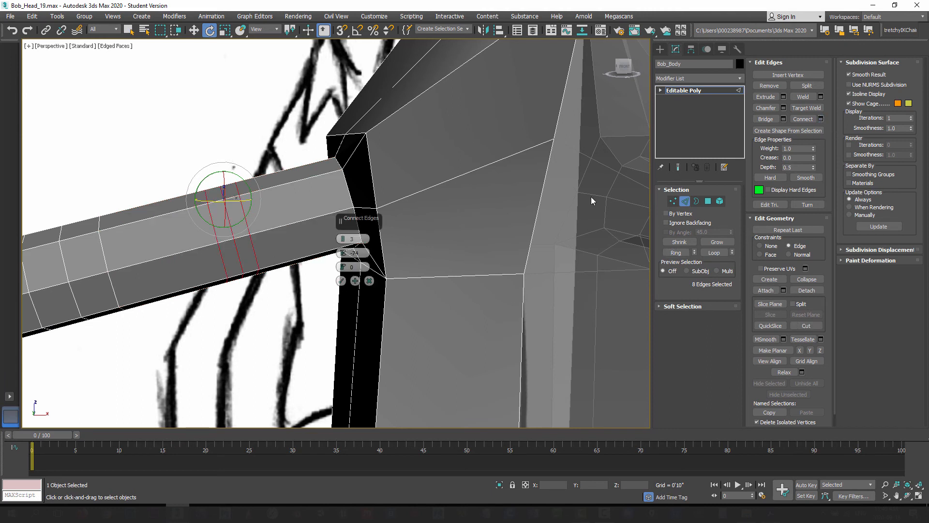
{"action": "right_click", "coordinate": [344, 242]}
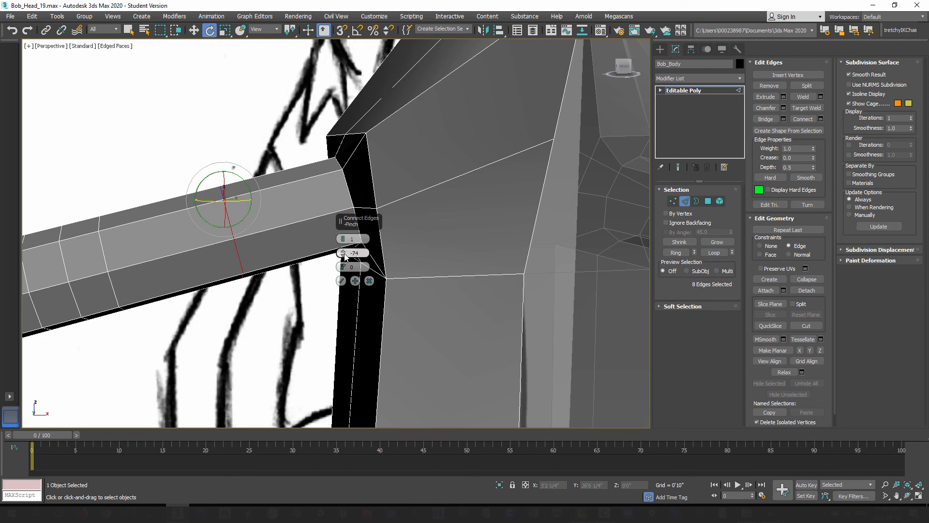
{"action": "right_click", "coordinate": [345, 252]}
{"action": "left_click_drag", "start_coordinate": [343, 267], "coordinate": [412, 435]}
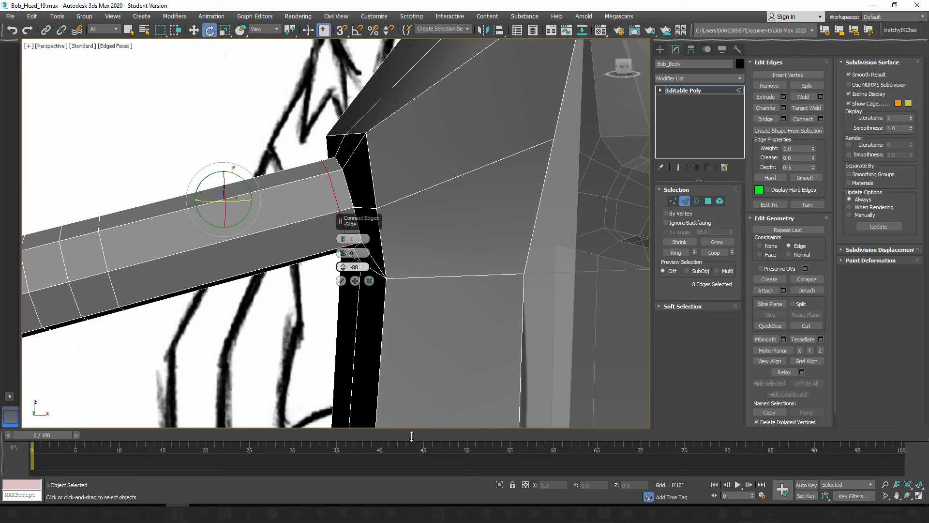
{"action": "left_click", "coordinate": [344, 282]}
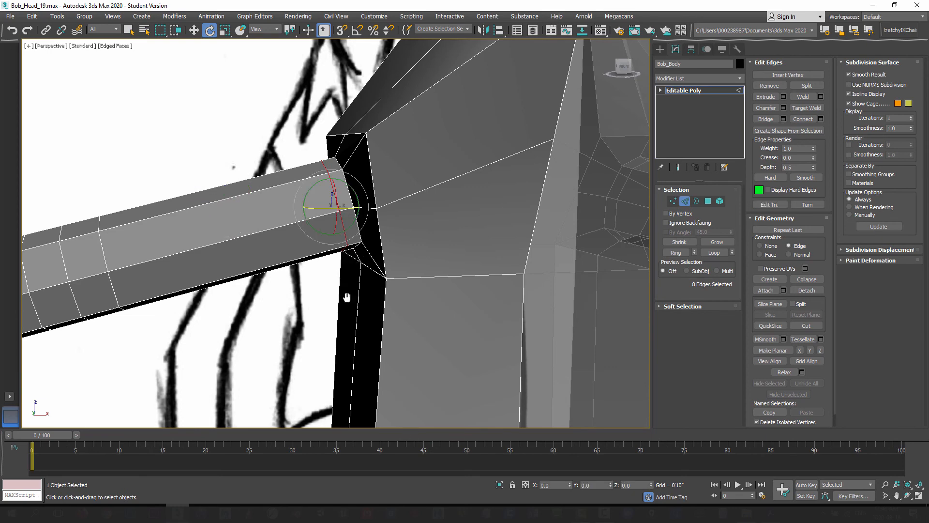
Connect the ring of edges radiating from the arm joint into the torso with one segment and slide 39.
{"action": "scroll", "coordinate": [356, 316], "scroll_direction": "up", "scroll_amount": 3}
{"action": "mouse_move", "coordinate": [349, 297]}
{"action": "middle_mouse_down"}
{"action": "mouse_move", "coordinate": [351, 306]}
{"action": "mouse_move", "coordinate": [337, 307]}
{"action": "middle_mouse_up"}
{"action": "middle_click_drag", "start_coordinate": [330, 260], "coordinate": [317, 239]}
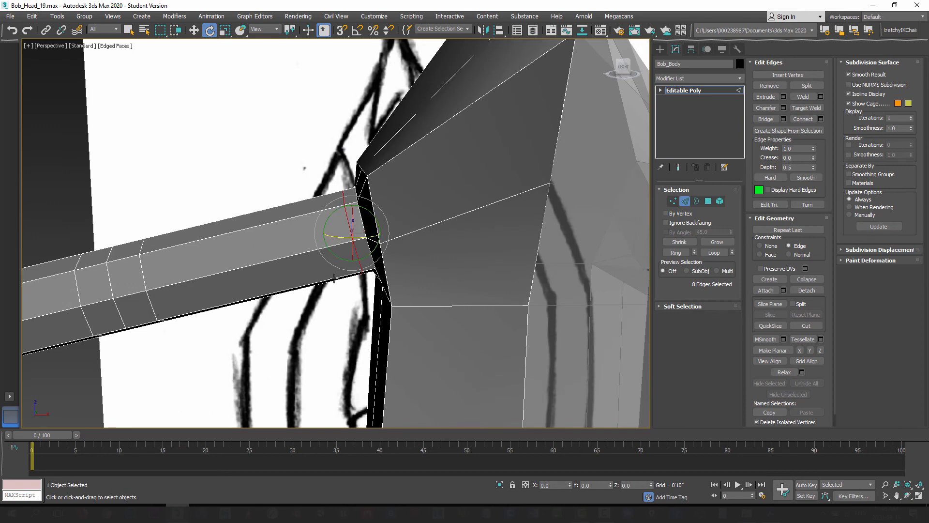
{"action": "middle_click_drag", "start_coordinate": [347, 205], "coordinate": [376, 214], "text": "alt"}
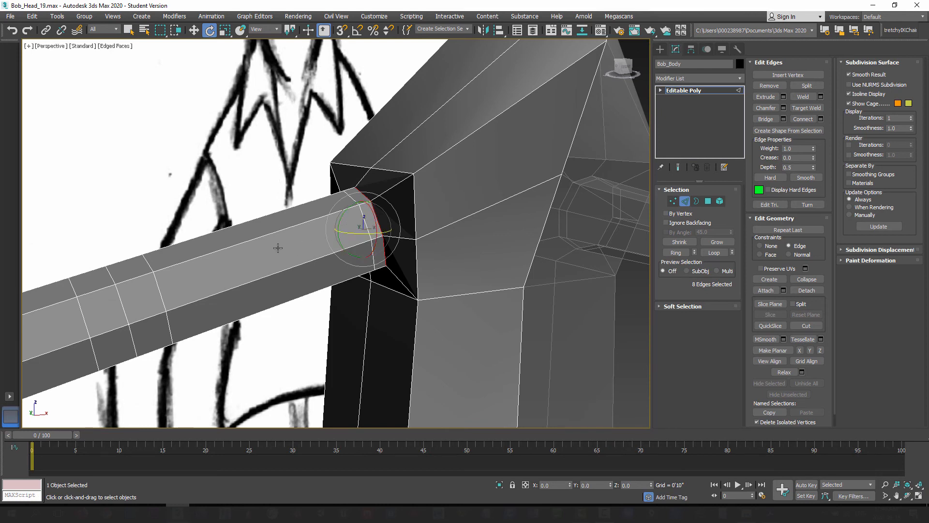
{"action": "middle_click_drag", "start_coordinate": [355, 275], "coordinate": [490, 165], "text": "alt"}
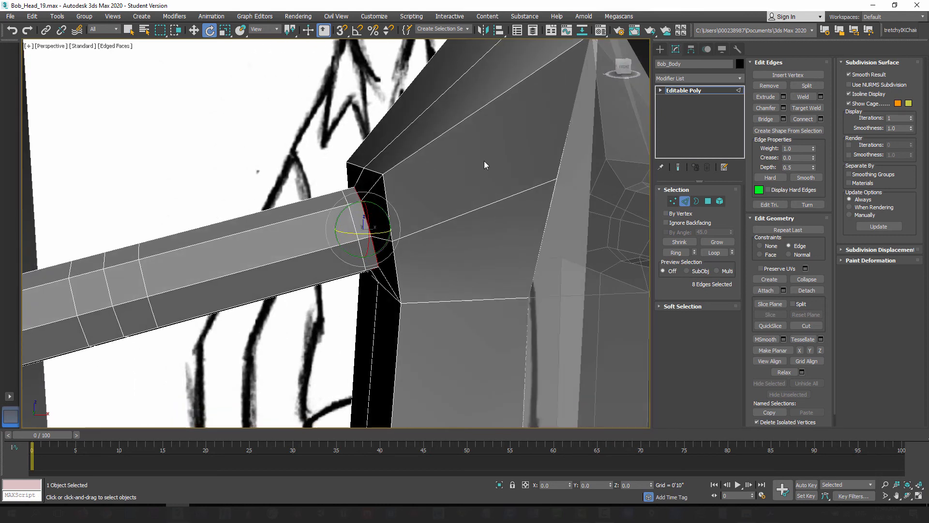
{"action": "middle_click_drag", "start_coordinate": [588, 243], "coordinate": [399, 253], "text": "alt"}
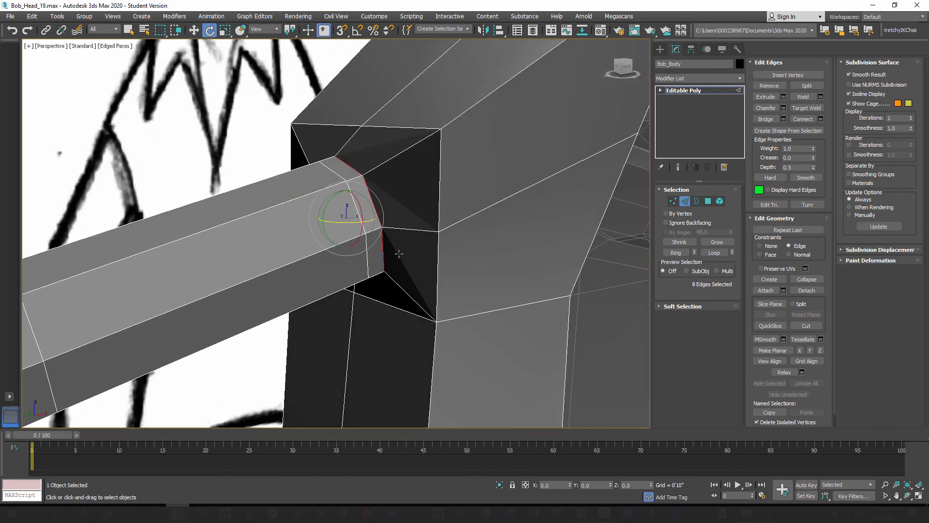
{"action": "left_click", "coordinate": [400, 152]}
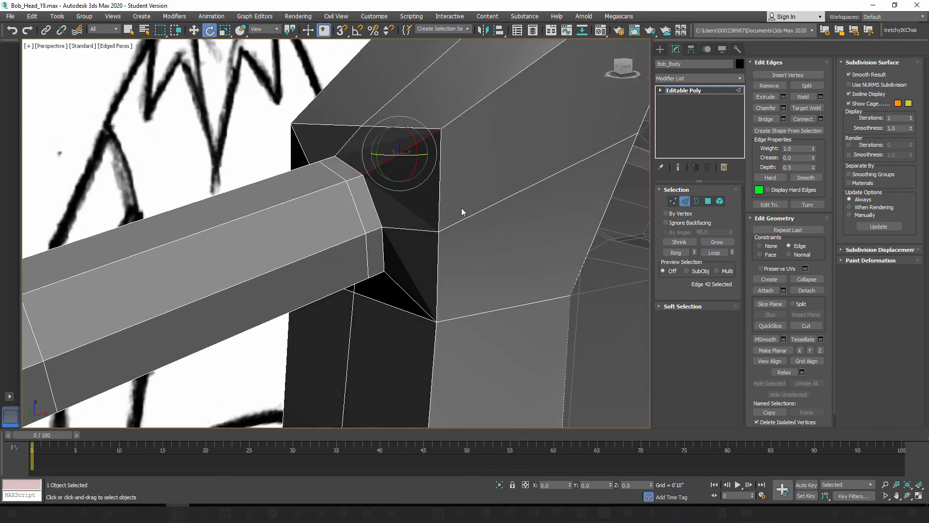
{"action": "left_click", "coordinate": [676, 253]}
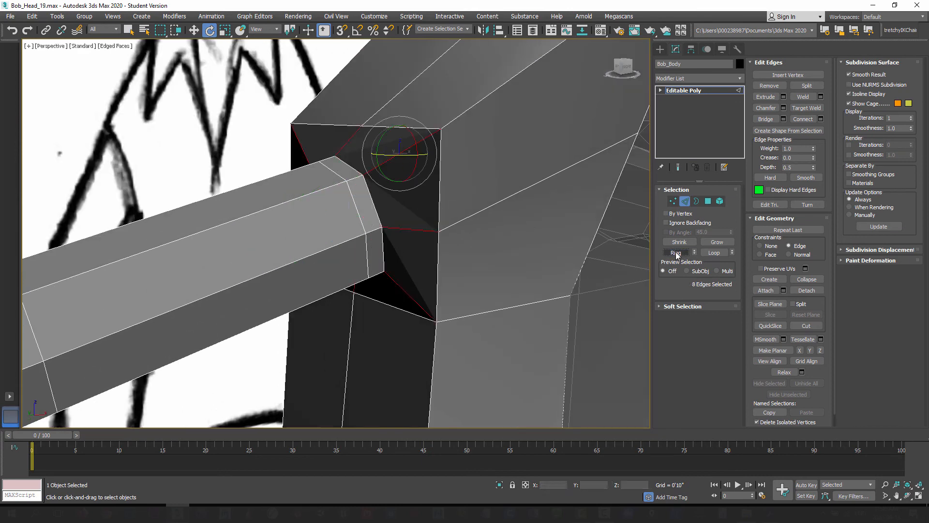
{"action": "left_click", "coordinate": [821, 120]}
{"action": "left_click_drag", "start_coordinate": [343, 267], "coordinate": [342, 300]}
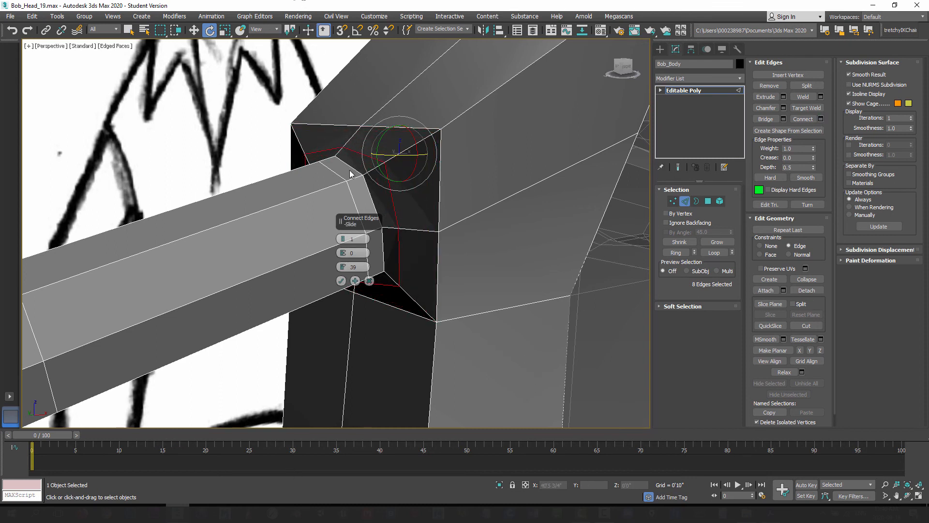
{"action": "left_click", "coordinate": [340, 281]}
Examine the new loops around the shoulder joint and the torso's overall shape from the side, front and below.
{"action": "middle_click_drag", "start_coordinate": [343, 291], "coordinate": [365, 146], "text": "alt"}
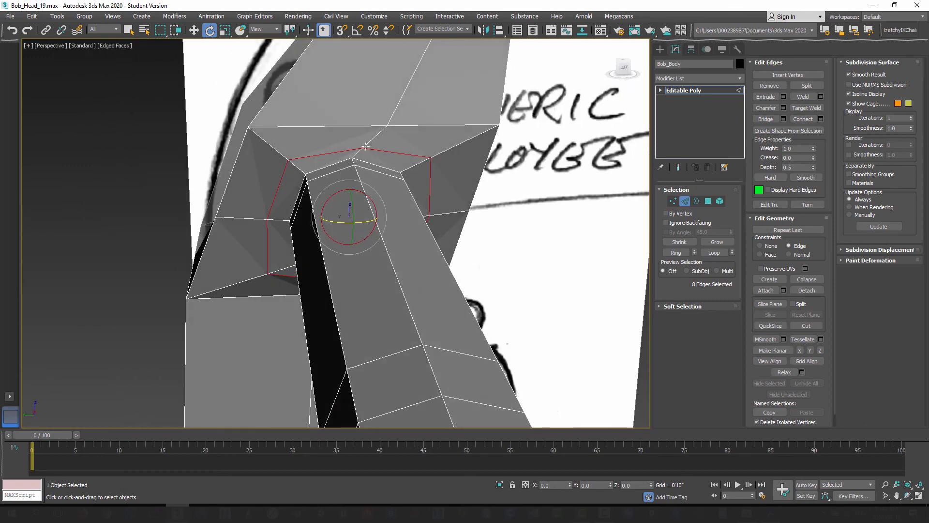
{"action": "middle_click_drag", "start_coordinate": [454, 199], "coordinate": [353, 160], "text": "alt"}
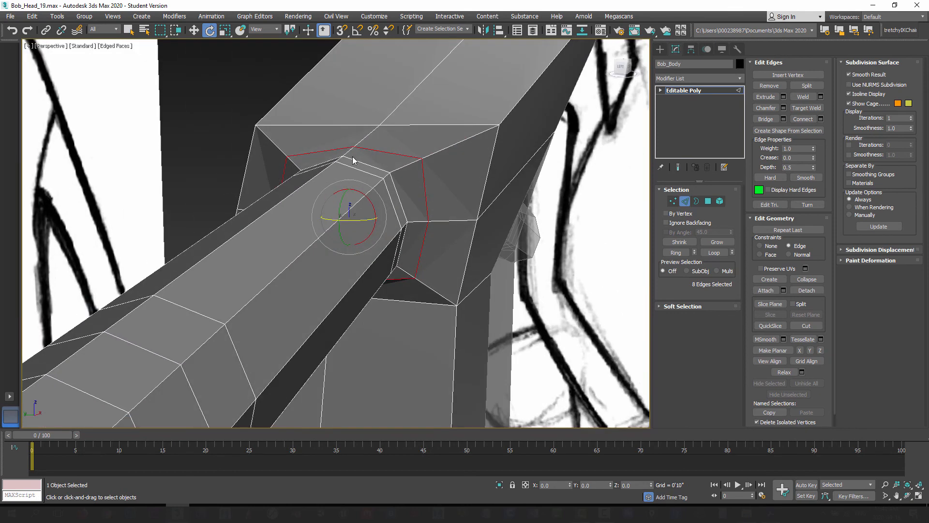
{"action": "middle_click_drag", "start_coordinate": [394, 196], "coordinate": [363, 188], "text": "alt"}
{"action": "scroll", "coordinate": [365, 182], "scroll_direction": "down", "scroll_amount": 5}
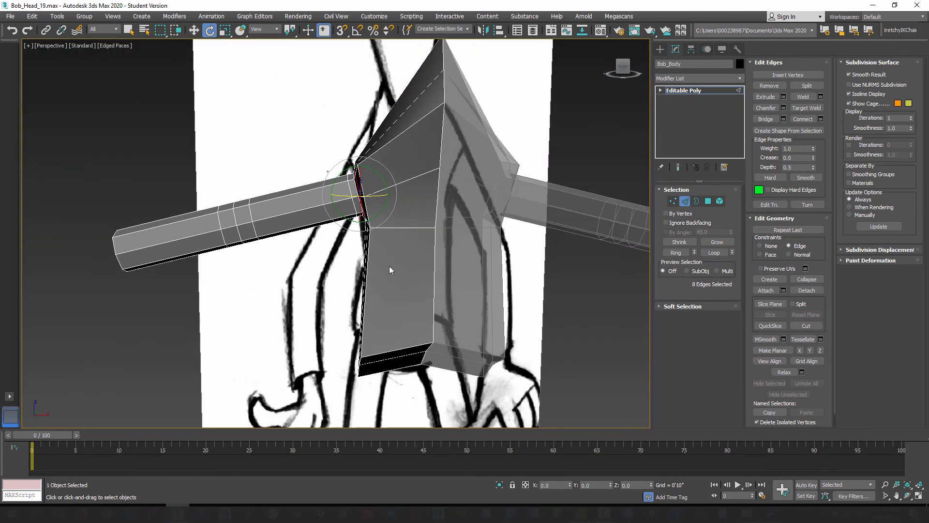
{"action": "middle_click_drag", "start_coordinate": [373, 283], "coordinate": [335, 292]}
{"action": "middle_click_drag", "start_coordinate": [349, 338], "coordinate": [363, 324], "text": "alt"}
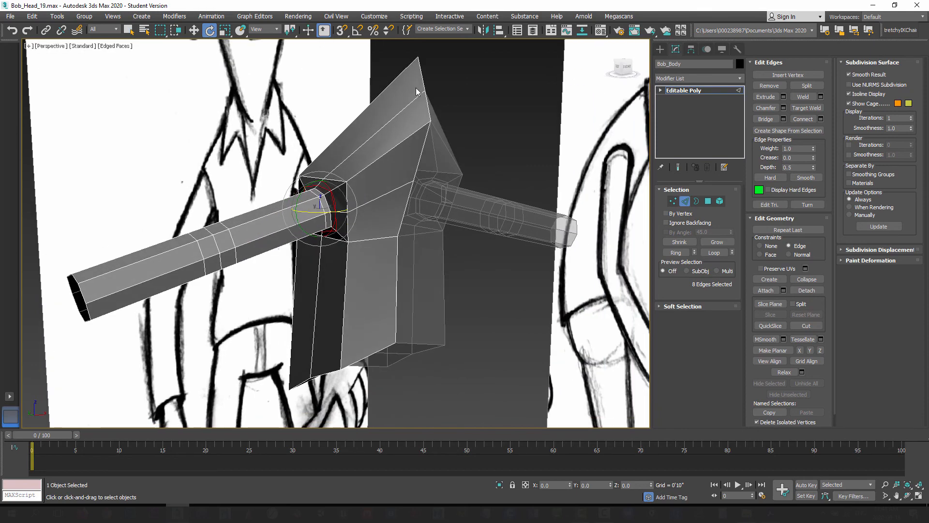
{"action": "middle_click_drag", "start_coordinate": [407, 145], "coordinate": [379, 188], "text": "alt"}
{"action": "middle_click_drag", "start_coordinate": [367, 192], "coordinate": [329, 176], "text": "alt"}
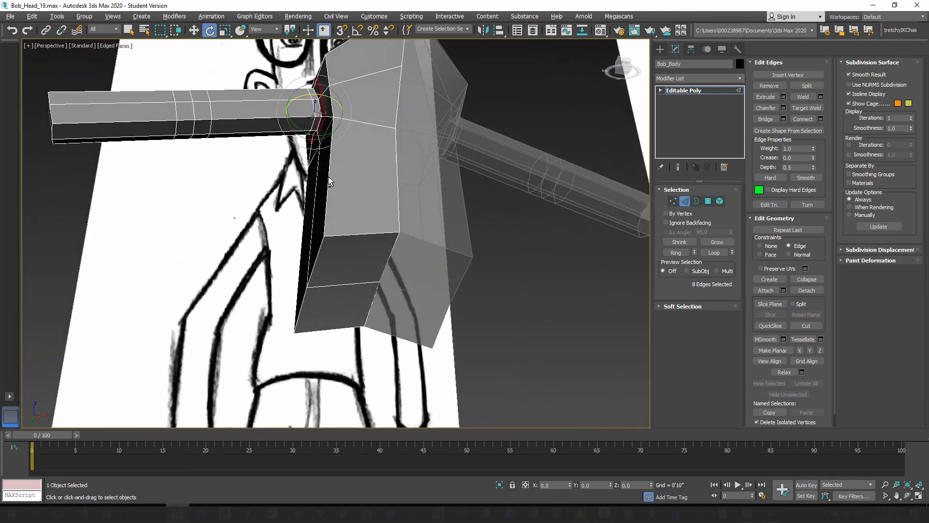
Delete the two polygons that close the underside of the torso.
{"action": "left_click", "coordinate": [708, 201]}
{"action": "left_click", "coordinate": [364, 253]}
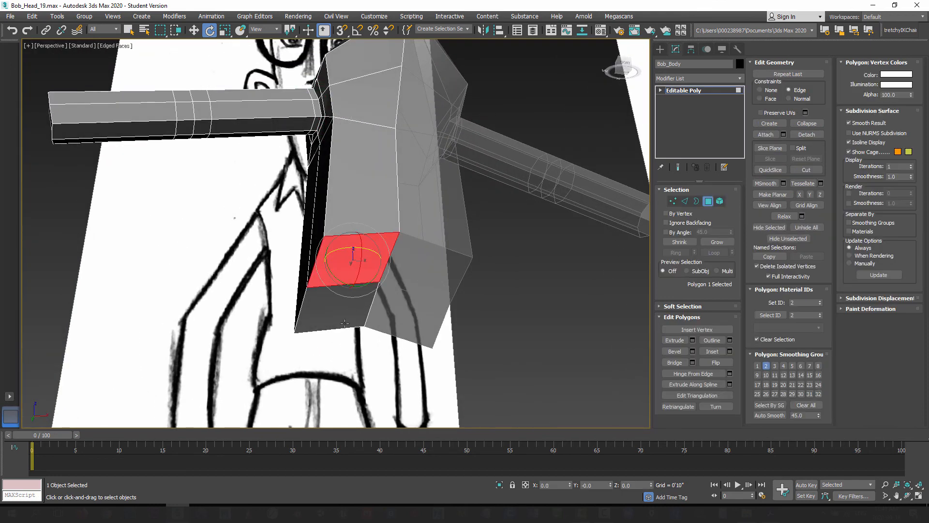
{"action": "left_click", "coordinate": [344, 312], "text": "ctrl"}
{"action": "key", "text": "Delete"}
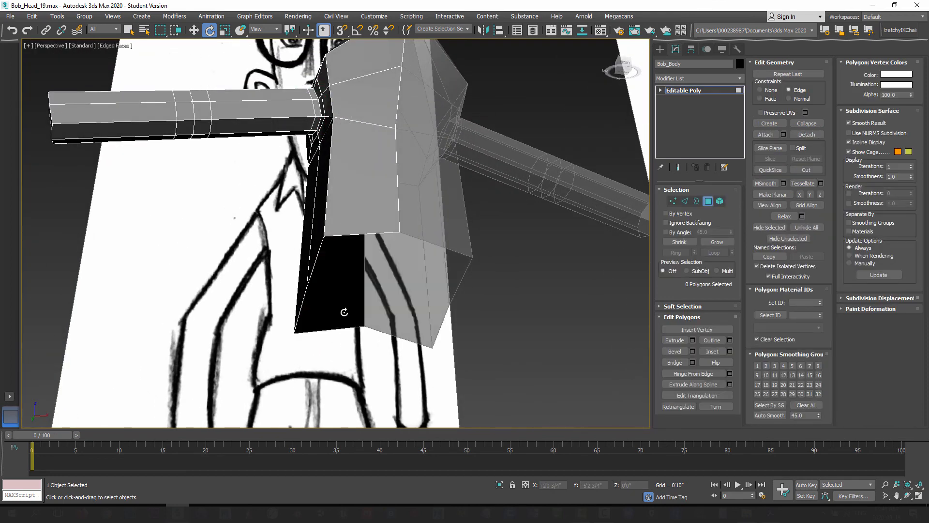
Connect the ring of horizontal edges across the torso half with one segment and slide 0, adding a centred vertical loop.
{"action": "middle_click_drag", "start_coordinate": [373, 292], "coordinate": [361, 177], "text": "alt"}
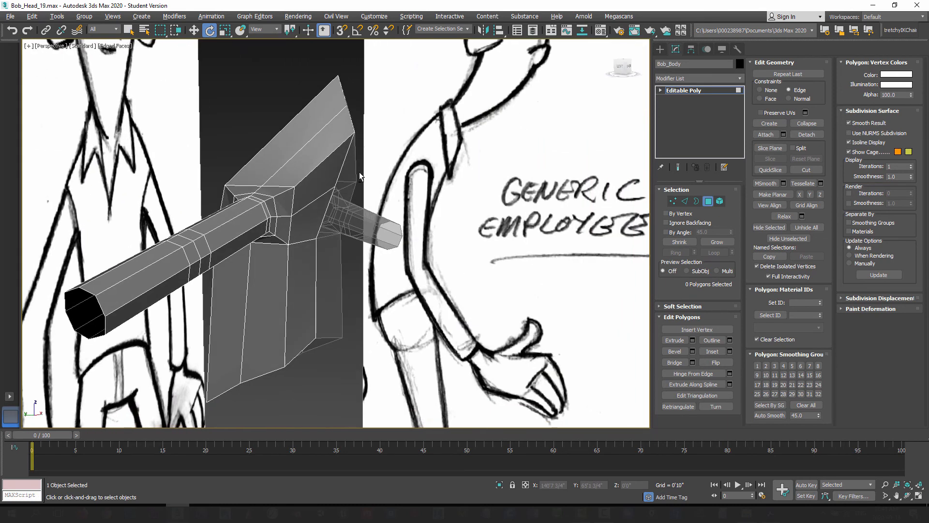
{"action": "middle_click_drag", "start_coordinate": [344, 220], "coordinate": [304, 223], "text": "alt"}
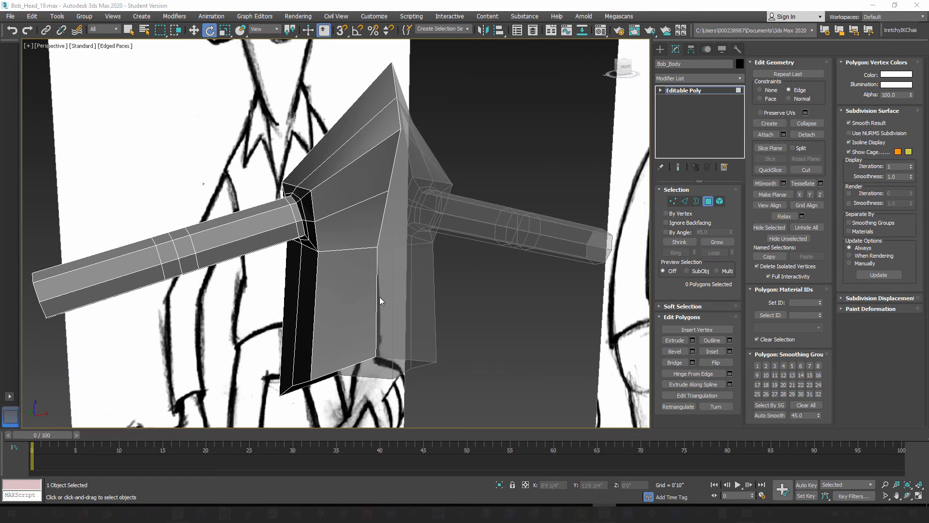
{"action": "mouse_move", "coordinate": [365, 226]}
{"action": "middle_mouse_down", "text": "alt"}
{"action": "mouse_move", "coordinate": [320, 268]}
{"action": "mouse_move", "coordinate": [340, 98]}
{"action": "middle_mouse_up", "text": "alt"}
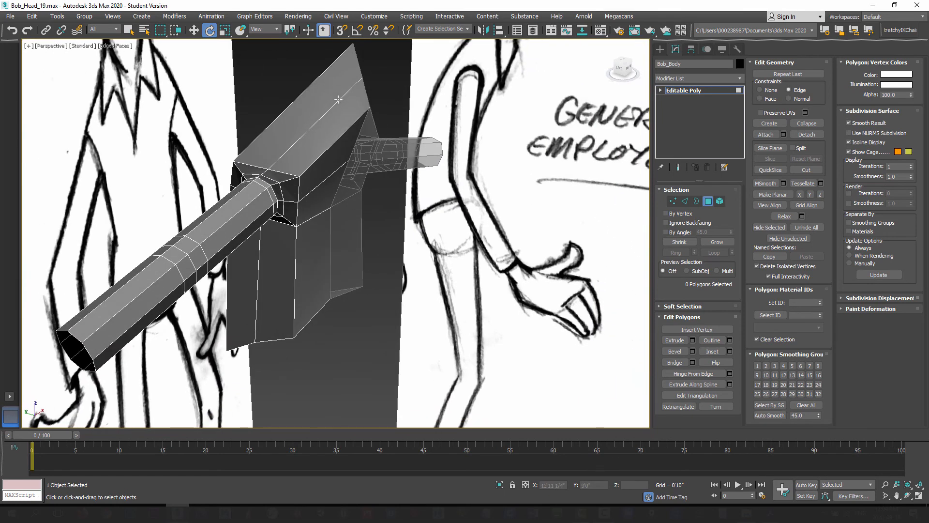
{"action": "middle_click_drag", "start_coordinate": [334, 190], "coordinate": [378, 95], "text": "alt"}
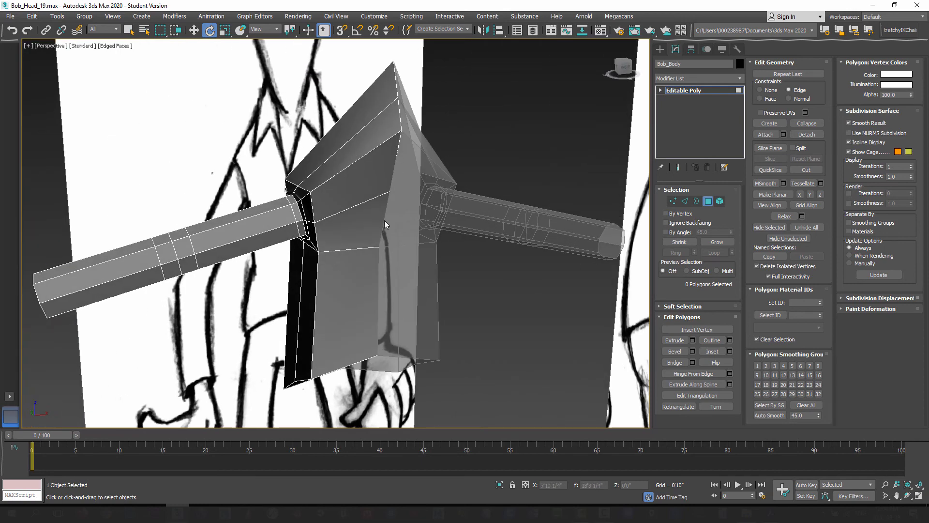
{"action": "middle_click_drag", "start_coordinate": [385, 224], "coordinate": [368, 215], "text": "alt"}
{"action": "middle_click_drag", "start_coordinate": [366, 251], "coordinate": [379, 247], "text": "alt"}
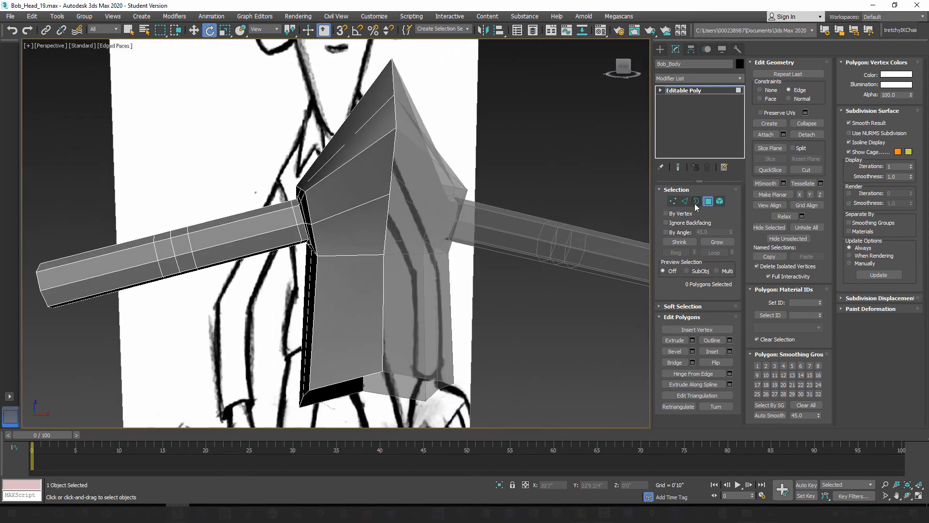
{"action": "left_click", "coordinate": [685, 202]}
{"action": "left_click", "coordinate": [352, 253]}
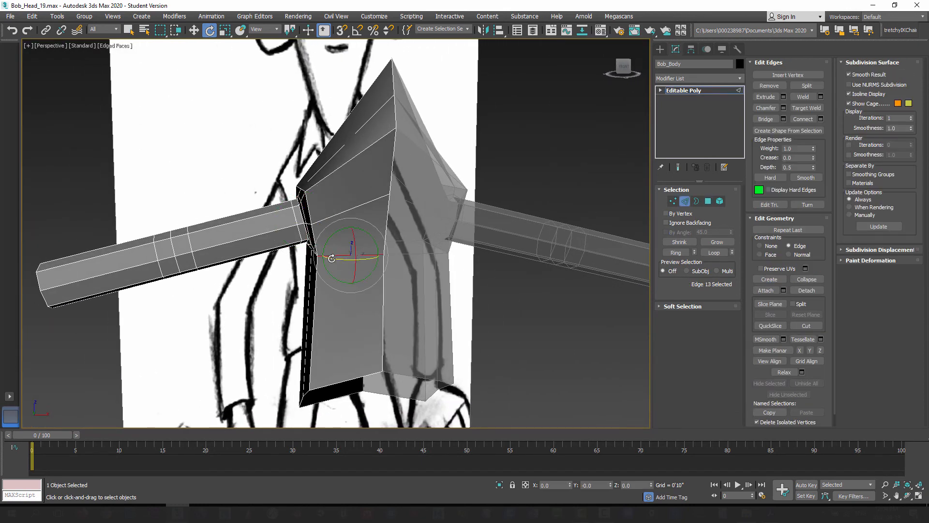
{"action": "left_click", "coordinate": [677, 253]}
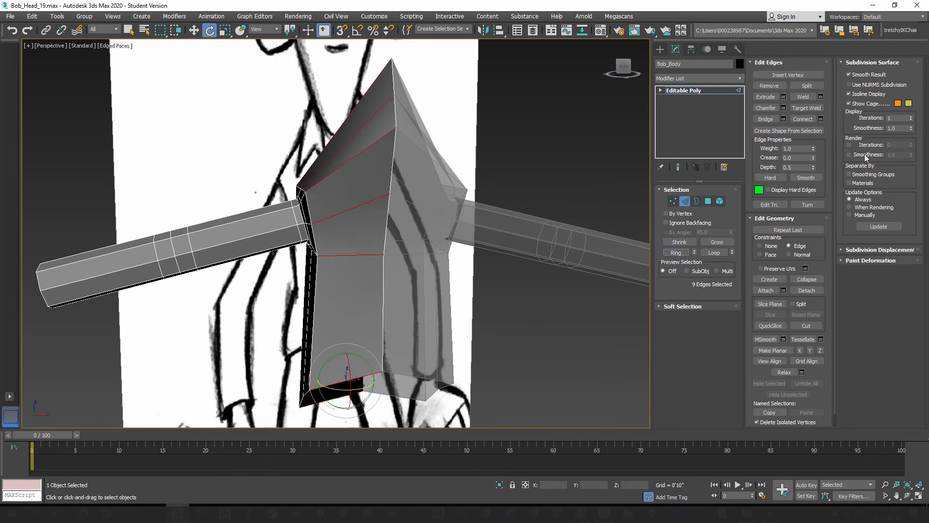
{"action": "left_click", "coordinate": [821, 119]}
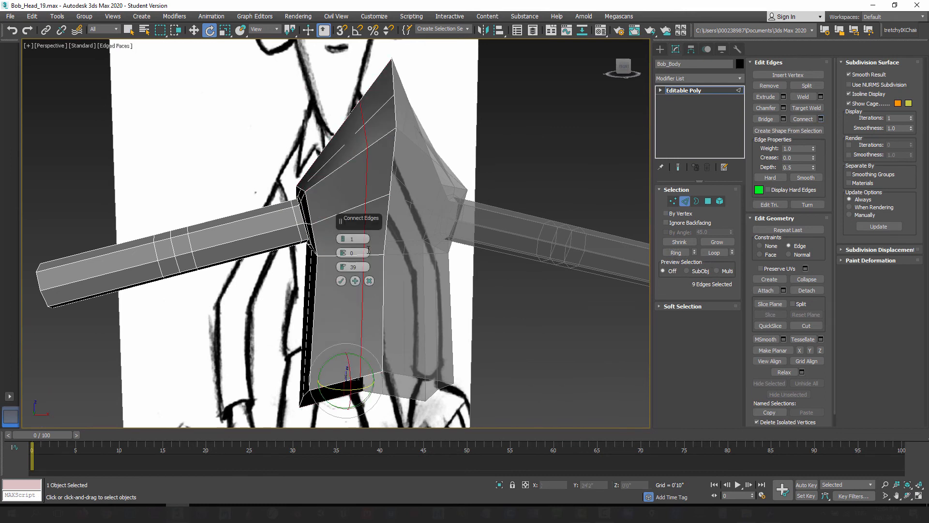
{"action": "right_click", "coordinate": [342, 268]}
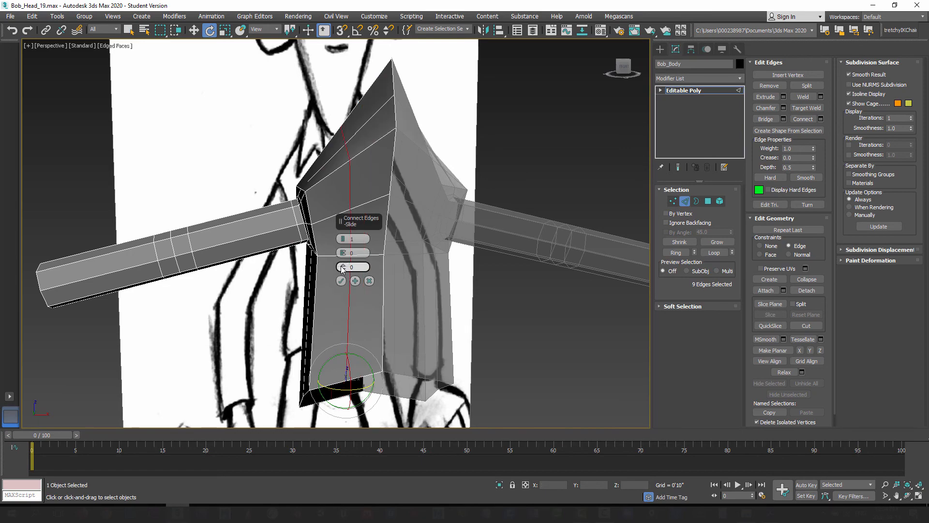
{"action": "left_click", "coordinate": [341, 282]}
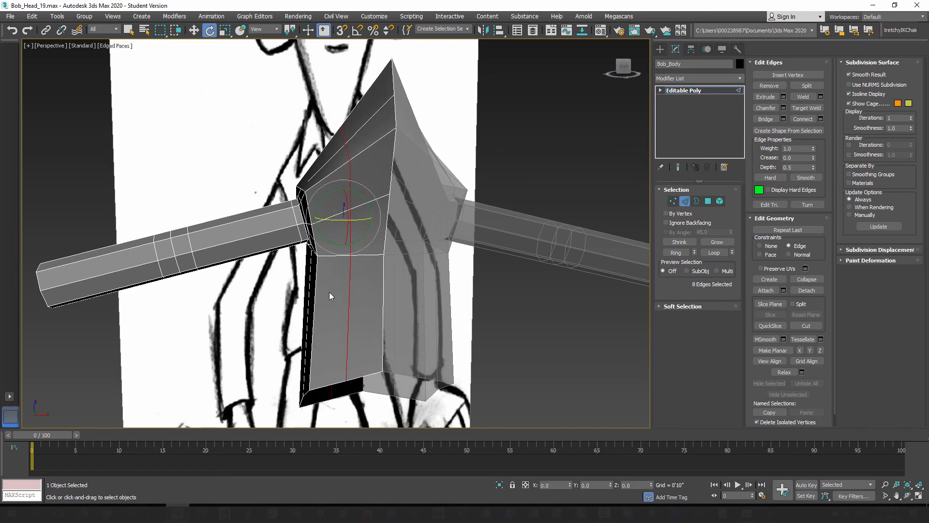
Delete the two uppermost polygons beside the torso's centre line to open a hole for the neck.
{"action": "mouse_move", "coordinate": [329, 292]}
{"action": "middle_mouse_down", "text": "alt"}
{"action": "mouse_move", "coordinate": [428, 279]}
{"action": "mouse_move", "coordinate": [359, 279]}
{"action": "mouse_move", "coordinate": [376, 195]}
{"action": "mouse_move", "coordinate": [349, 211]}
{"action": "mouse_move", "coordinate": [363, 218]}
{"action": "mouse_move", "coordinate": [350, 255]}
{"action": "mouse_move", "coordinate": [287, 199]}
{"action": "mouse_move", "coordinate": [314, 203]}
{"action": "middle_mouse_up", "text": "alt"}
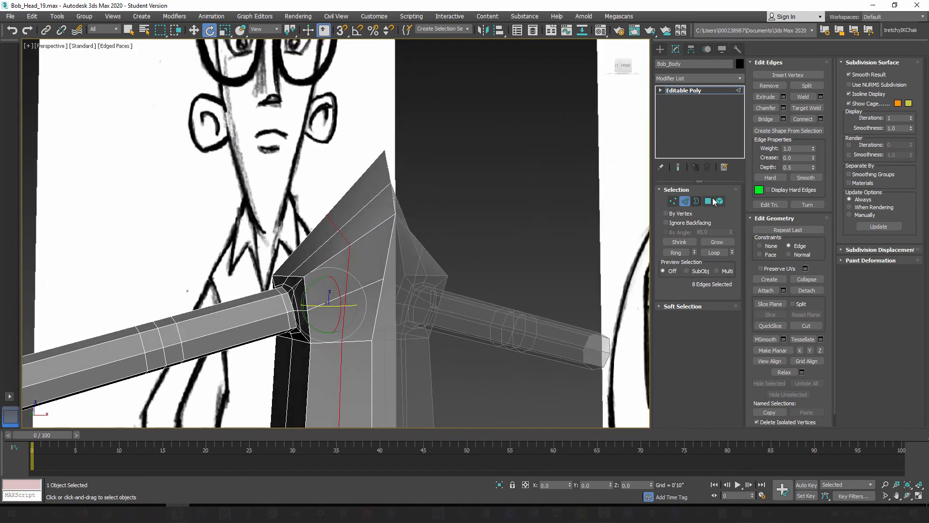
{"action": "key", "text": "4"}
{"action": "left_click_drag", "start_coordinate": [377, 212], "coordinate": [378, 212]}
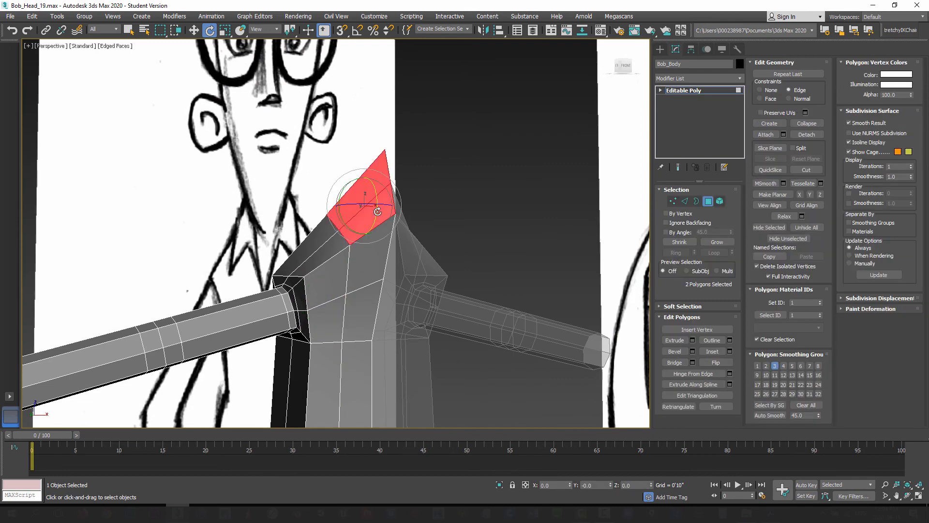
{"action": "key", "text": "ctrl+d"}
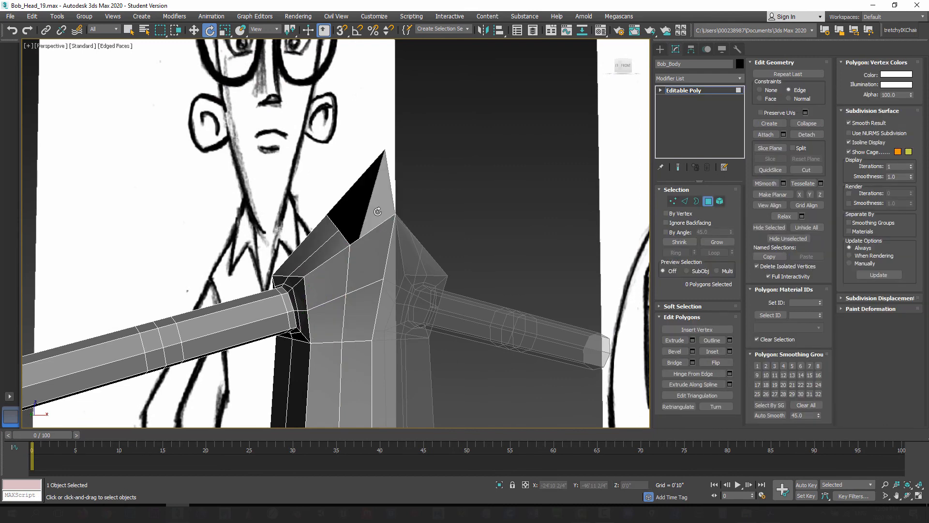
{"action": "middle_click_drag", "start_coordinate": [367, 289], "coordinate": [388, 301], "text": "alt"}
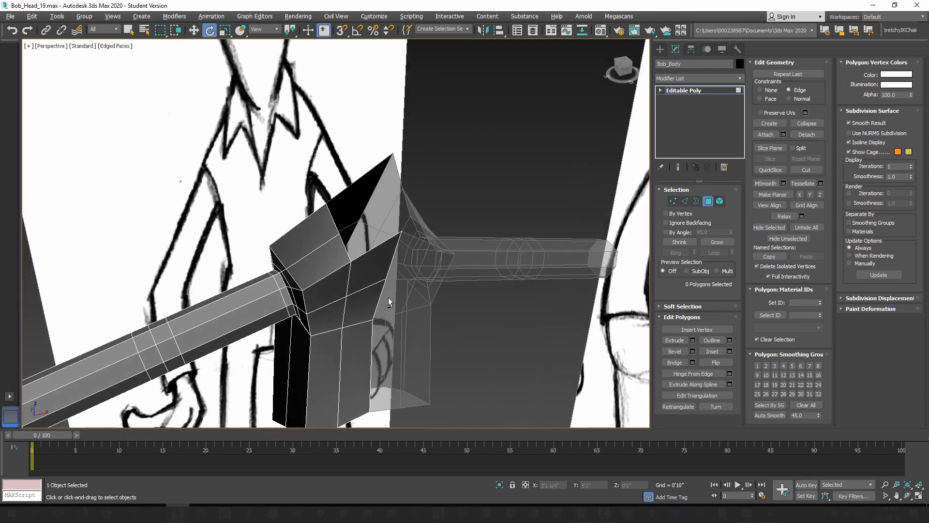
Nudge the vertex beside the torso's neck opening slightly along its edge.
{"action": "left_click", "coordinate": [673, 201]}
{"action": "left_click", "coordinate": [338, 231]}
{"action": "middle_click_drag", "start_coordinate": [341, 242], "coordinate": [328, 224], "text": "alt"}
{"action": "left_click", "coordinate": [193, 30]}
{"action": "left_click_drag", "start_coordinate": [324, 234], "coordinate": [318, 239]}
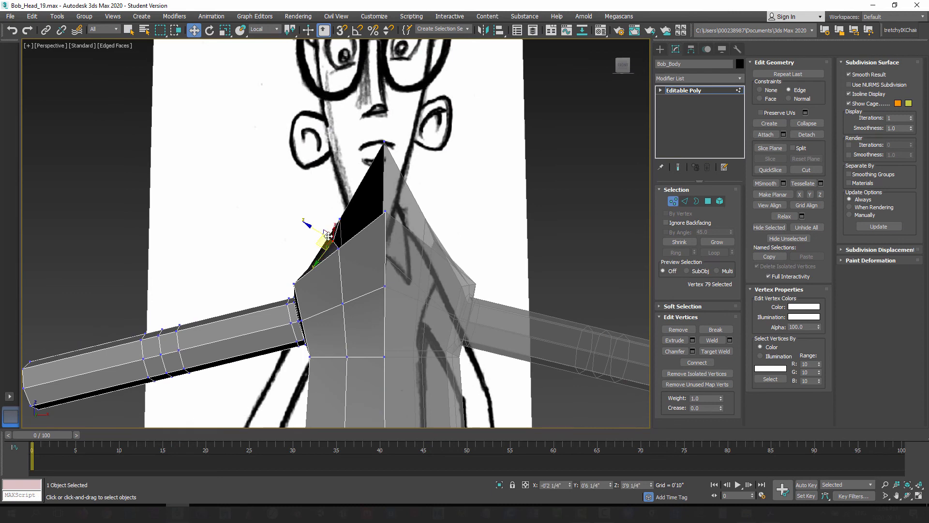
Set the reference coordinate system to View and lower the neck opening's front centre vertex to about Z 3'8 1/4".
{"action": "middle_click_drag", "start_coordinate": [358, 225], "coordinate": [382, 236], "text": "alt"}
{"action": "left_click", "coordinate": [400, 222]}
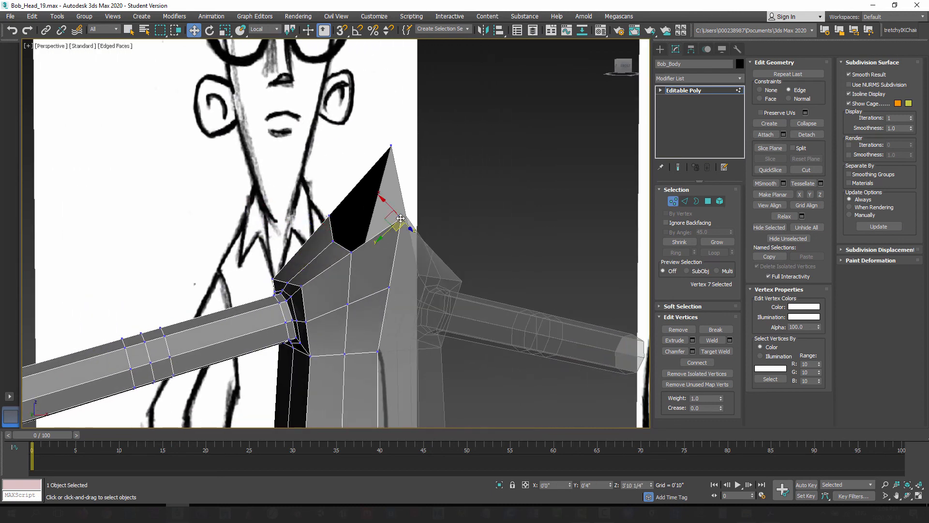
{"action": "left_click", "coordinate": [262, 31]}
{"action": "left_click", "coordinate": [255, 37]}
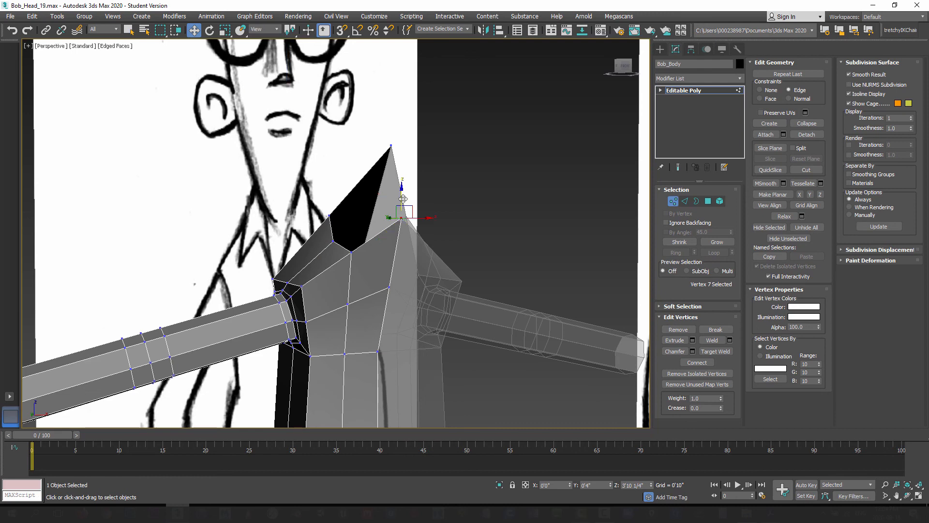
{"action": "left_click", "coordinate": [393, 260]}
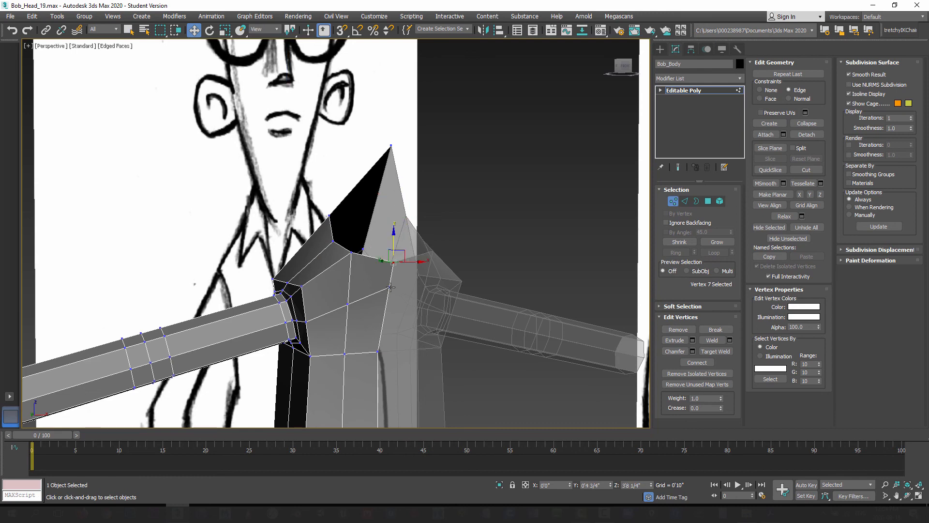
Lower the centre-line chest vertex and its neighbour just below the neck opening to about Z 3'6".
{"action": "left_click", "coordinate": [390, 288]}
{"action": "mouse_move", "coordinate": [390, 287]}
{"action": "middle_mouse_down", "text": "alt"}
{"action": "mouse_move", "coordinate": [371, 315]}
{"action": "mouse_move", "coordinate": [380, 289]}
{"action": "middle_mouse_up", "text": "alt"}
{"action": "left_click_drag", "start_coordinate": [389, 265], "coordinate": [388, 293]}
{"action": "left_click", "coordinate": [347, 305]}
{"action": "left_click", "coordinate": [388, 305]}
{"action": "middle_click_drag", "start_coordinate": [351, 271], "coordinate": [360, 246], "text": "alt"}
In the Left view, move the back centre neck vertex onto the sketched collar's upper end, at about Z 4'1 1/4".
{"action": "key", "text": "l"}
{"action": "middle_click_drag", "start_coordinate": [334, 203], "coordinate": [312, 355]}
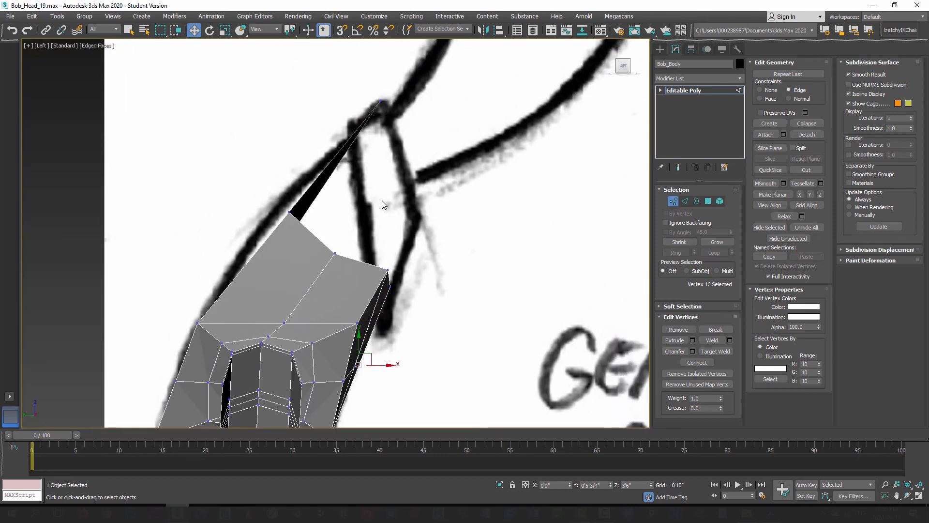
{"action": "middle_click_drag", "start_coordinate": [346, 210], "coordinate": [342, 218]}
{"action": "left_click", "coordinate": [376, 109]}
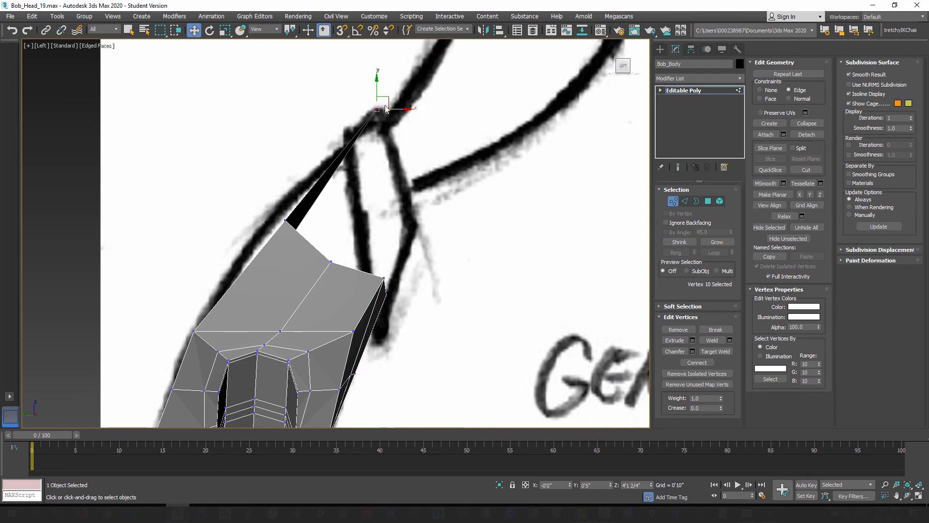
{"action": "left_click_drag", "start_coordinate": [378, 98], "coordinate": [372, 104]}
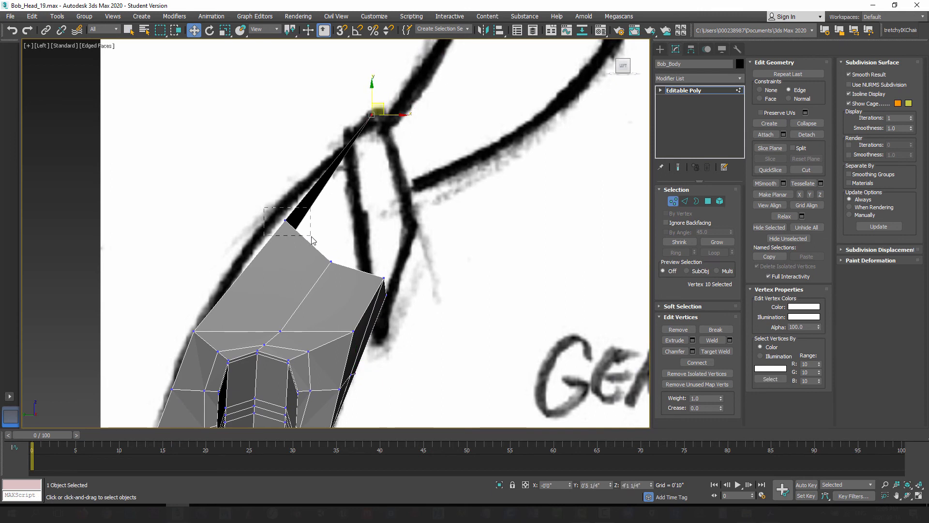
Set the edit constraint to None and pull the three side vertices of the neck opening up onto the sketched collar.
{"action": "left_click_drag", "start_coordinate": [312, 240], "coordinate": [383, 180]}
{"action": "key", "text": "ctrl+z"}
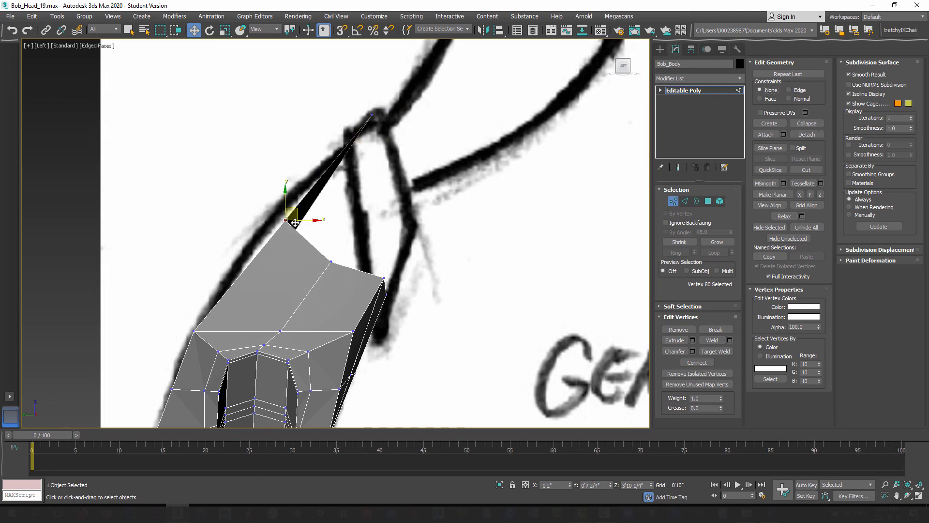
{"action": "left_click_drag", "start_coordinate": [295, 223], "coordinate": [375, 125]}
{"action": "left_click_drag", "start_coordinate": [328, 265], "coordinate": [413, 164]}
{"action": "left_click", "coordinate": [368, 153]}
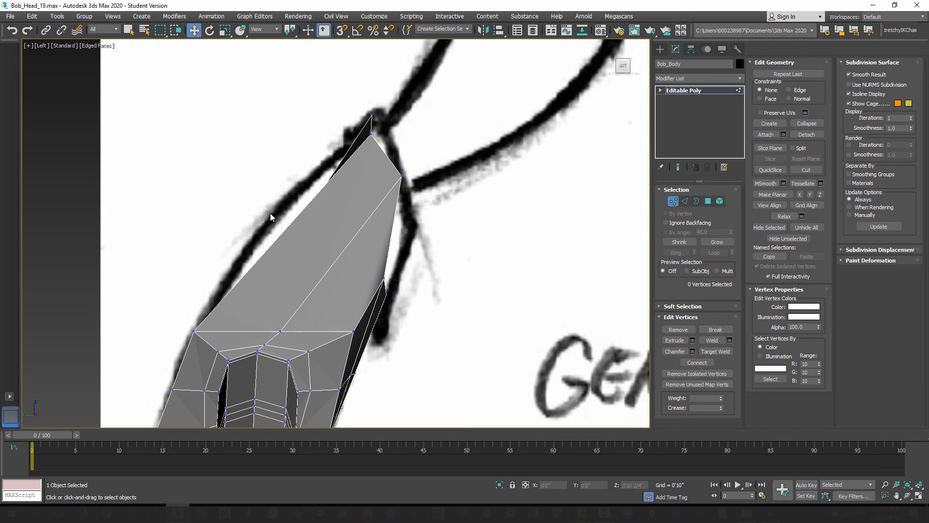
{"action": "left_click_drag", "start_coordinate": [371, 136], "coordinate": [398, 118]}
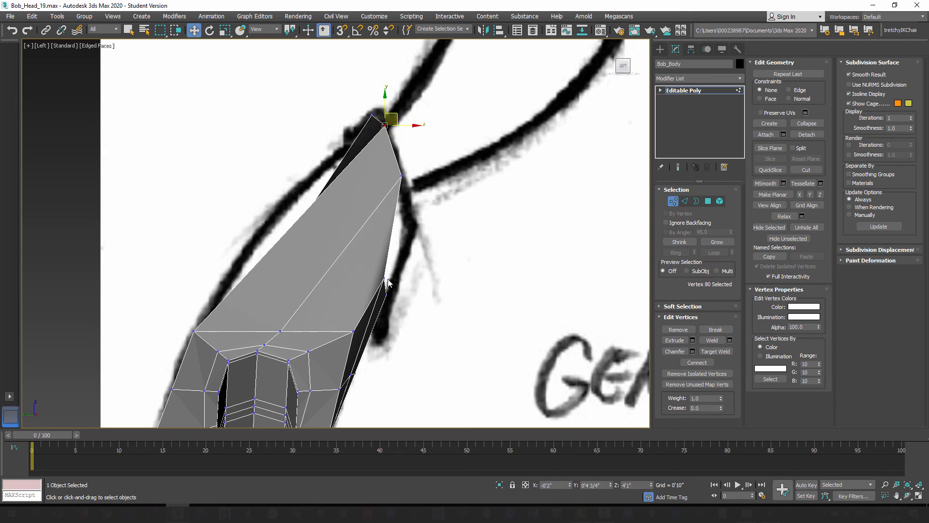
{"action": "left_click_drag", "start_coordinate": [392, 276], "coordinate": [419, 227]}
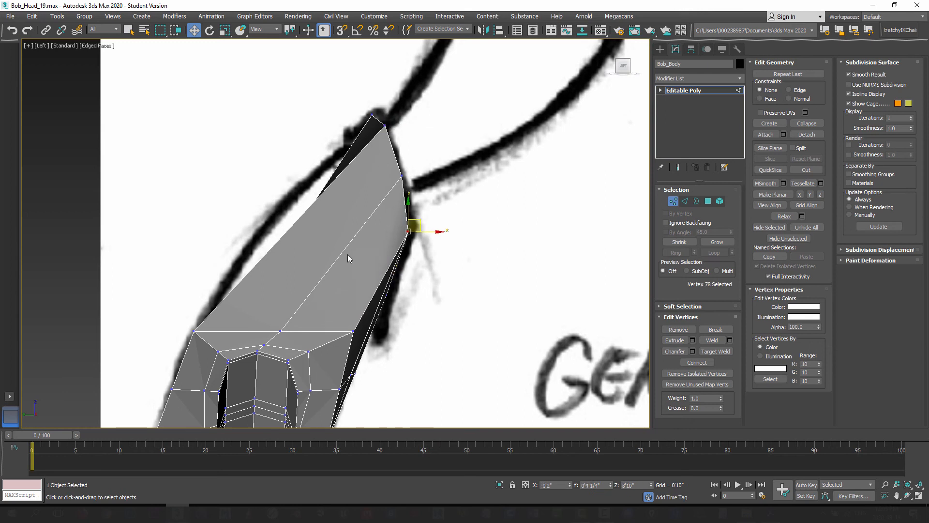
Move the back centre neck vertex along X onto the centre line to close the gap to the mirrored half.
{"action": "key", "text": "p"}
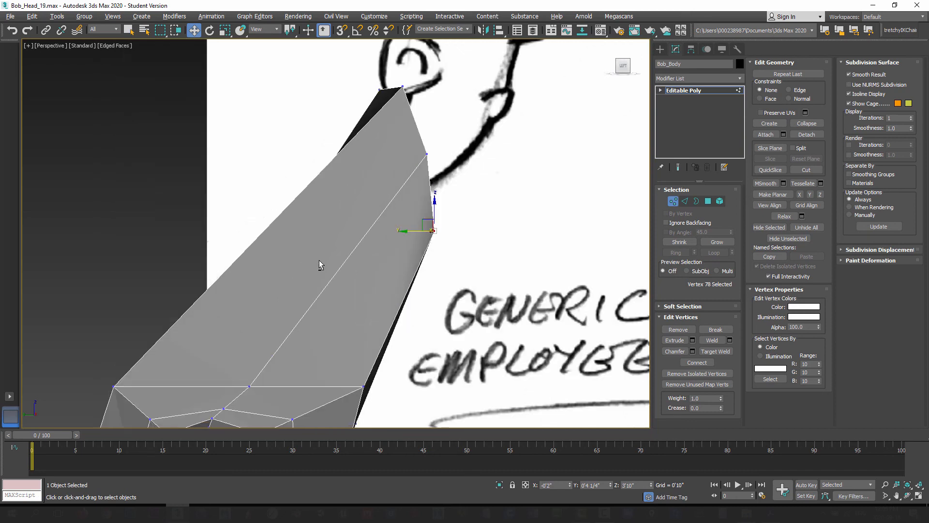
{"action": "middle_click_drag", "start_coordinate": [319, 260], "coordinate": [409, 292], "text": "alt"}
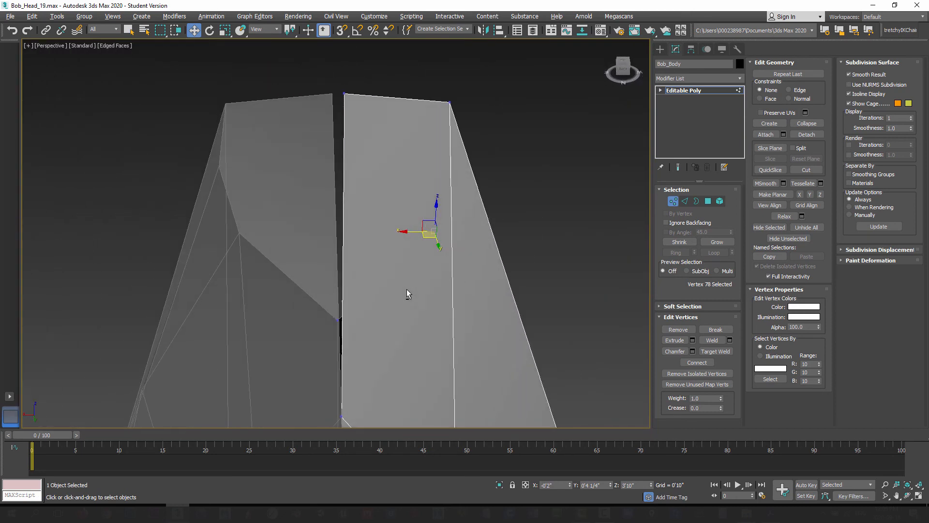
{"action": "left_click", "coordinate": [344, 92]}
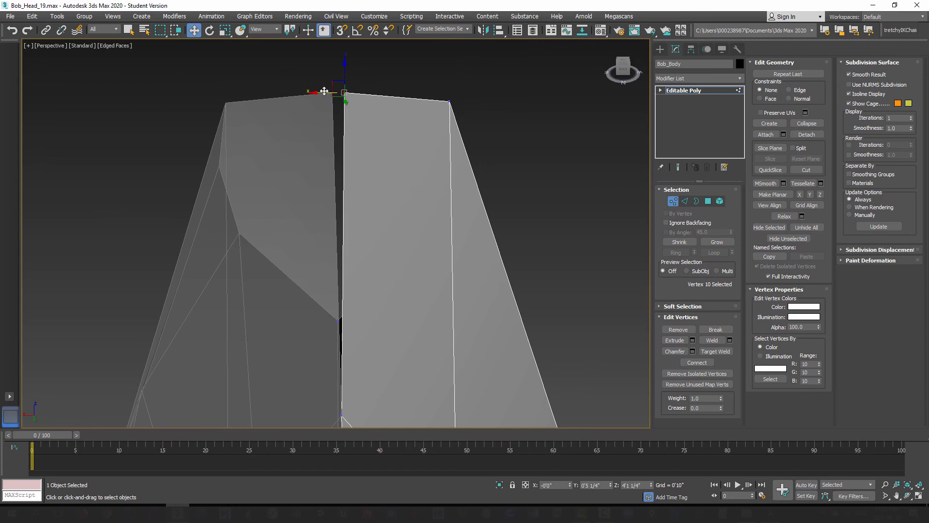
{"action": "left_click_drag", "start_coordinate": [324, 91], "coordinate": [319, 92]}
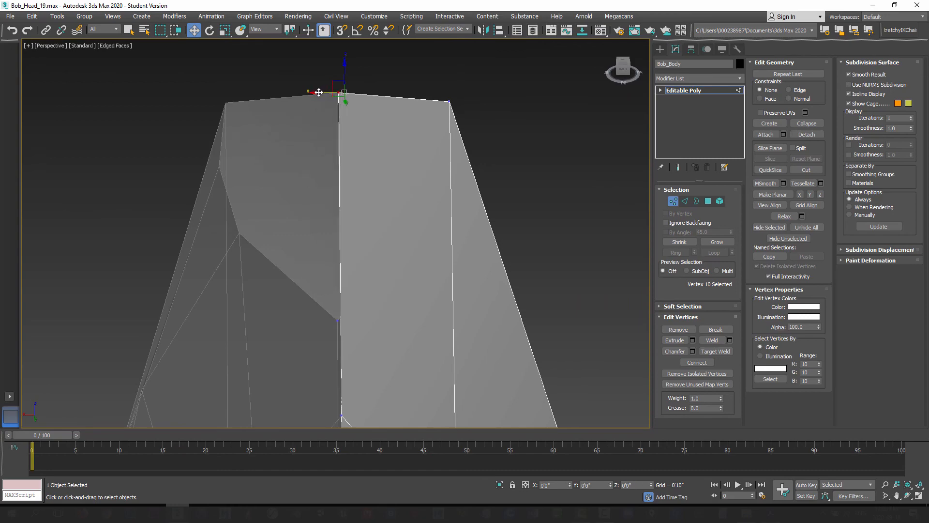
In the Front view, move the three side neck vertices inward along X to narrow the opening to the sketched neck.
{"action": "mouse_move", "coordinate": [322, 163]}
{"action": "middle_mouse_down", "text": "alt"}
{"action": "mouse_move", "coordinate": [394, 262]}
{"action": "mouse_move", "coordinate": [266, 228]}
{"action": "mouse_move", "coordinate": [261, 214]}
{"action": "mouse_move", "coordinate": [389, 254]}
{"action": "mouse_move", "coordinate": [301, 250]}
{"action": "middle_mouse_up", "text": "alt"}
{"action": "scroll", "coordinate": [302, 212], "scroll_direction": "down", "scroll_amount": 6}
{"action": "key", "text": "f"}
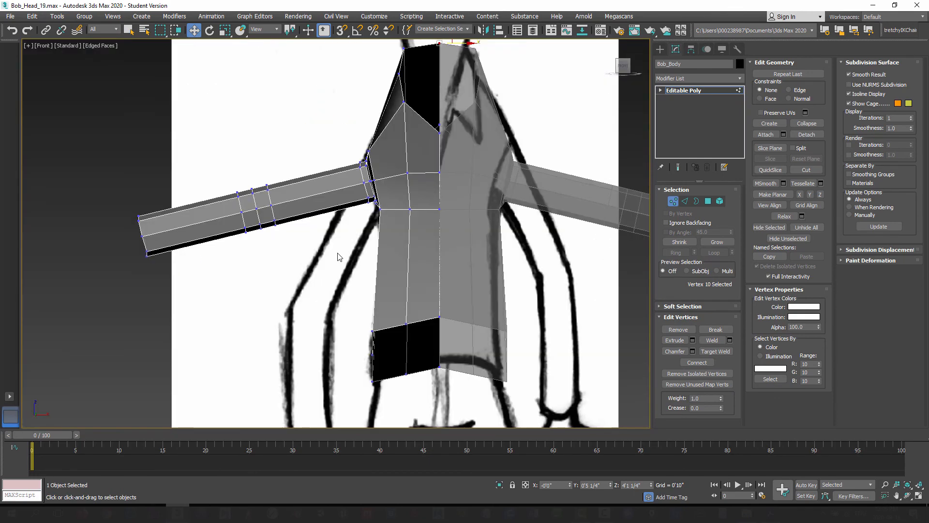
{"action": "middle_click_drag", "start_coordinate": [398, 193], "coordinate": [331, 325]}
{"action": "scroll", "coordinate": [358, 252], "scroll_direction": "up", "scroll_amount": 4}
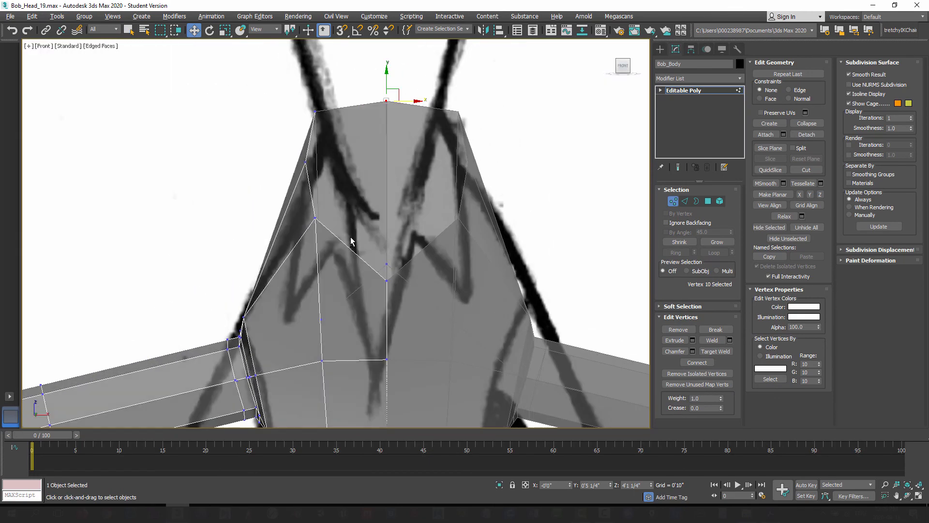
{"action": "middle_click_drag", "start_coordinate": [352, 242], "coordinate": [332, 196]}
{"action": "left_click", "coordinate": [314, 89]}
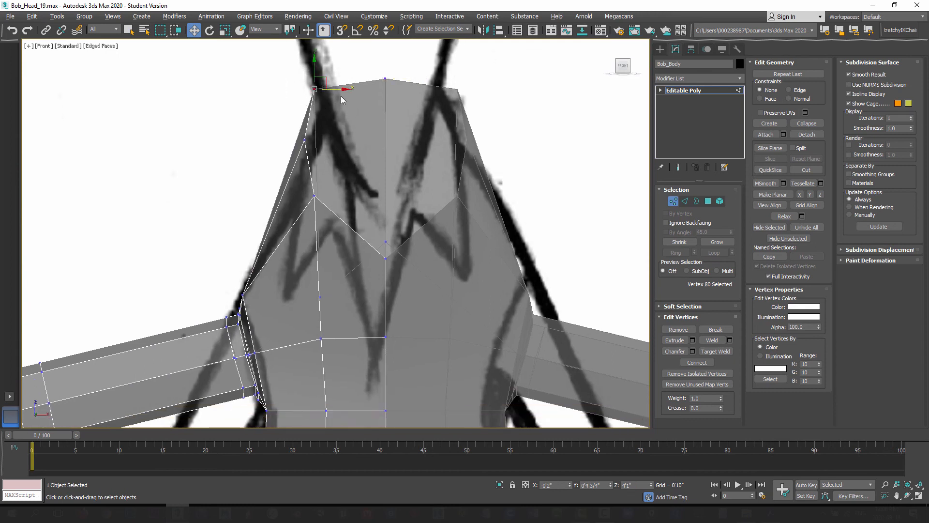
{"action": "left_click_drag", "start_coordinate": [340, 90], "coordinate": [356, 92]}
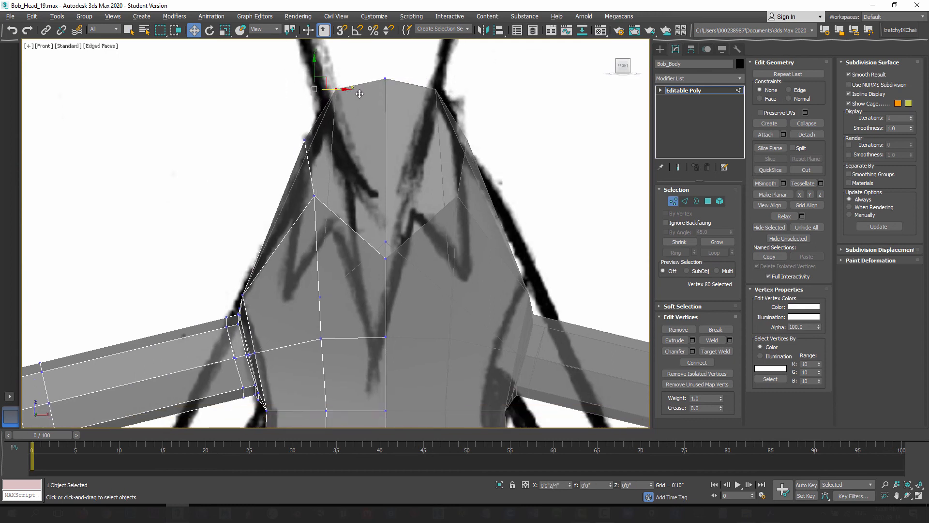
{"action": "left_click", "coordinate": [304, 140]}
{"action": "left_click_drag", "start_coordinate": [321, 143], "coordinate": [350, 144]}
{"action": "left_click", "coordinate": [315, 197]}
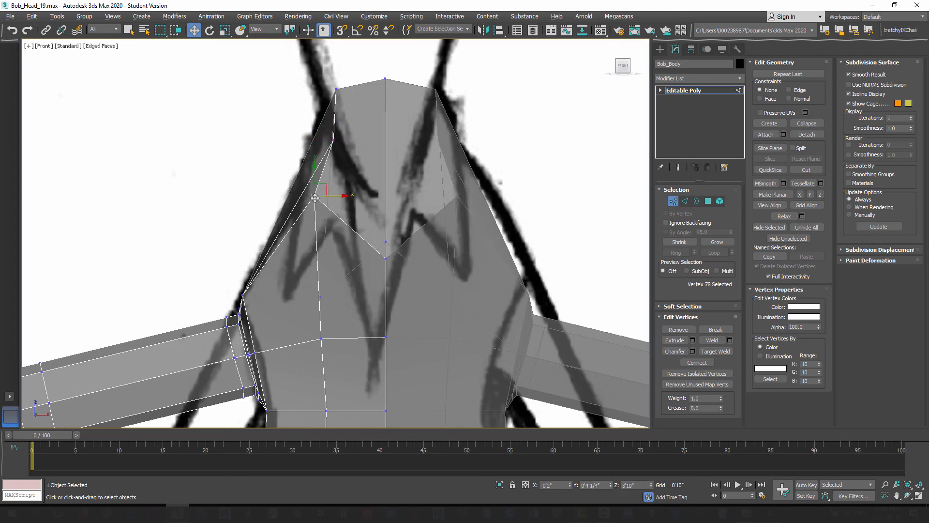
{"action": "left_click_drag", "start_coordinate": [340, 195], "coordinate": [372, 195]}
Lower the front centre neck vertex to about Z 3'7 1/4" and drop the two chest vertices below it into a level row.
{"action": "left_click", "coordinate": [386, 260]}
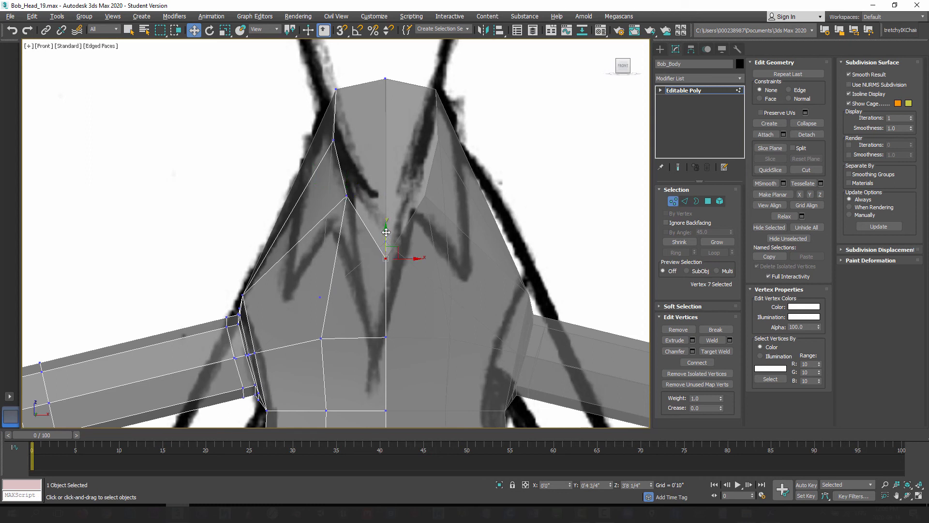
{"action": "left_click_drag", "start_coordinate": [387, 234], "coordinate": [388, 270]}
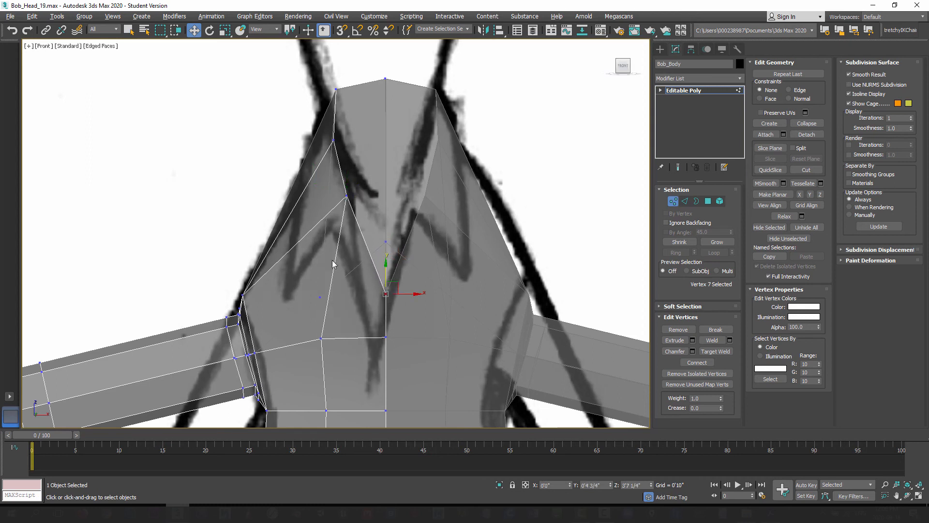
{"action": "middle_click_drag", "start_coordinate": [363, 344], "coordinate": [361, 304]}
{"action": "left_click", "coordinate": [382, 298]}
{"action": "left_click_drag", "start_coordinate": [383, 285], "coordinate": [377, 301]}
{"action": "left_click", "coordinate": [320, 296]}
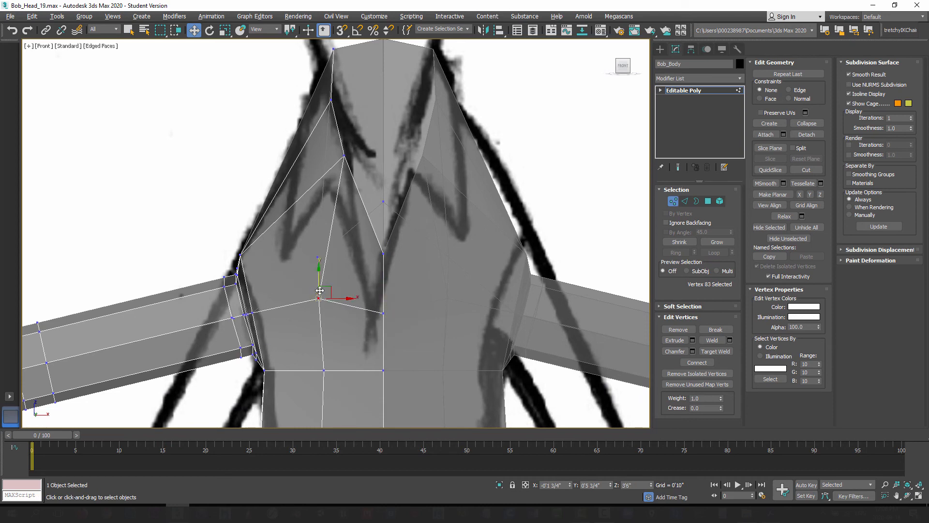
{"action": "left_click_drag", "start_coordinate": [320, 289], "coordinate": [319, 312]}
Lower the front centre neck vertex to about Z 3'6 1/4" and the adjacent side vertex to about Z 3'8 3/4" to form a V-neck.
{"action": "left_click", "coordinate": [383, 252]}
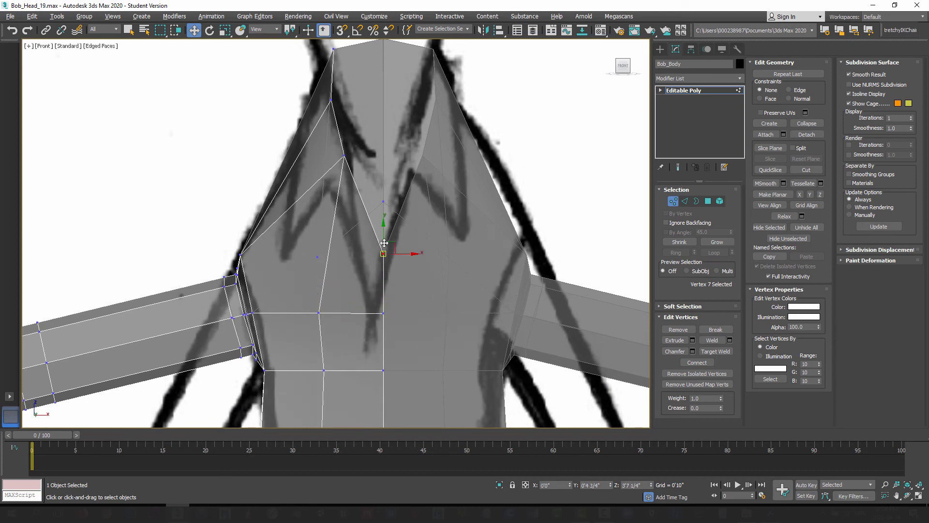
{"action": "left_click_drag", "start_coordinate": [384, 249], "coordinate": [388, 283]}
{"action": "middle_click_drag", "start_coordinate": [373, 242], "coordinate": [376, 258]}
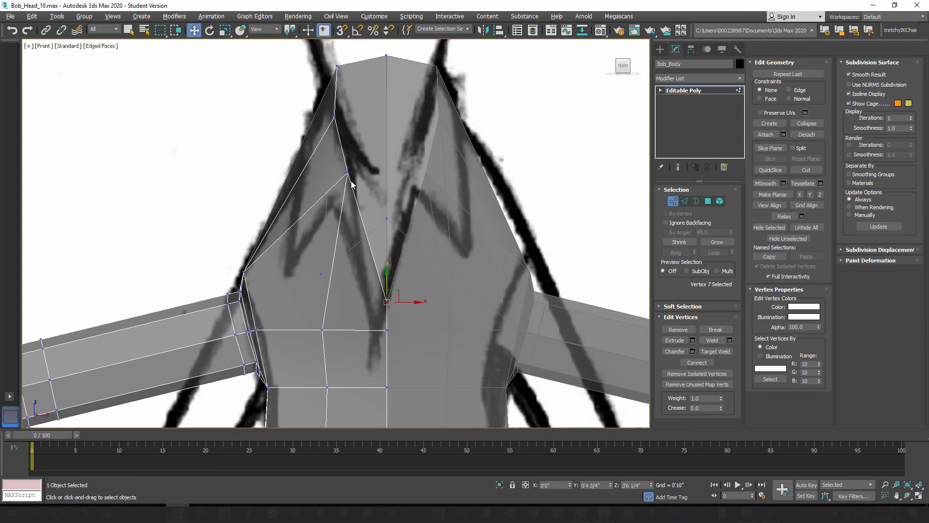
{"action": "left_click", "coordinate": [347, 173]}
{"action": "left_click_drag", "start_coordinate": [358, 167], "coordinate": [366, 209]}
{"action": "middle_click_drag", "start_coordinate": [356, 115], "coordinate": [357, 150]}
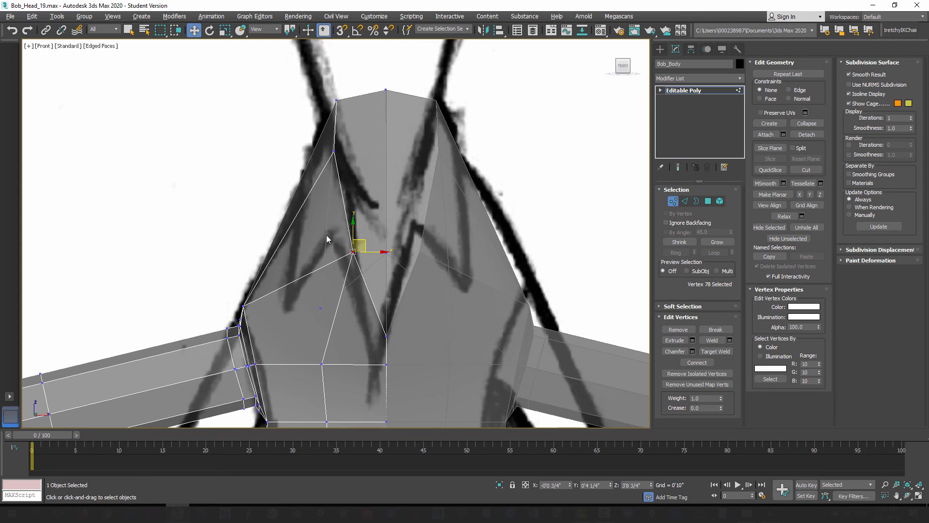
Move the upper back's centre vertex down and backward to line up with the neighbouring vertex behind the shoulder.
{"action": "key", "text": "p"}
{"action": "middle_click_drag", "start_coordinate": [321, 231], "coordinate": [370, 231], "text": "alt"}
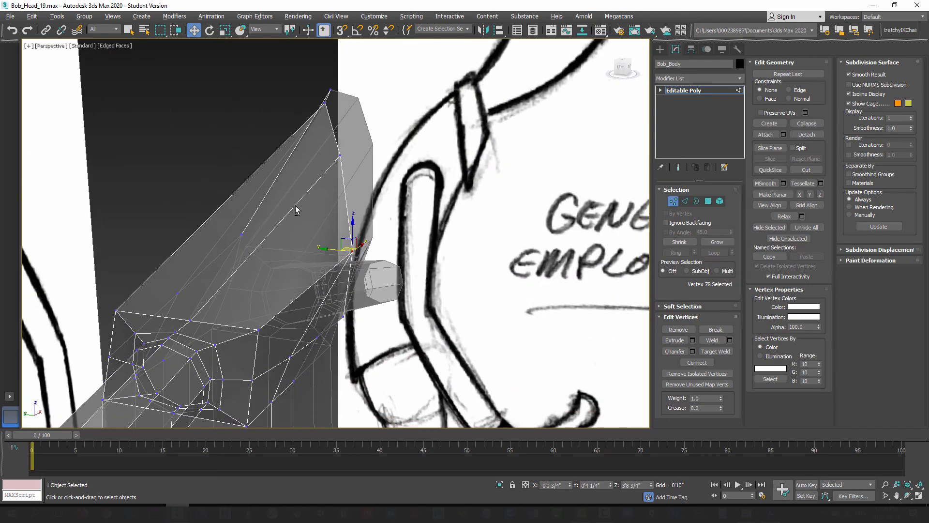
{"action": "mouse_move", "coordinate": [296, 208]}
{"action": "middle_mouse_down", "text": "alt"}
{"action": "mouse_move", "coordinate": [357, 218]}
{"action": "mouse_move", "coordinate": [373, 208]}
{"action": "mouse_move", "coordinate": [312, 242]}
{"action": "mouse_move", "coordinate": [298, 264]}
{"action": "mouse_move", "coordinate": [336, 283]}
{"action": "mouse_move", "coordinate": [267, 295]}
{"action": "mouse_move", "coordinate": [261, 237]}
{"action": "mouse_move", "coordinate": [251, 292]}
{"action": "mouse_move", "coordinate": [269, 270]}
{"action": "mouse_move", "coordinate": [299, 325]}
{"action": "mouse_move", "coordinate": [284, 310]}
{"action": "mouse_move", "coordinate": [276, 277]}
{"action": "middle_mouse_up", "text": "alt"}
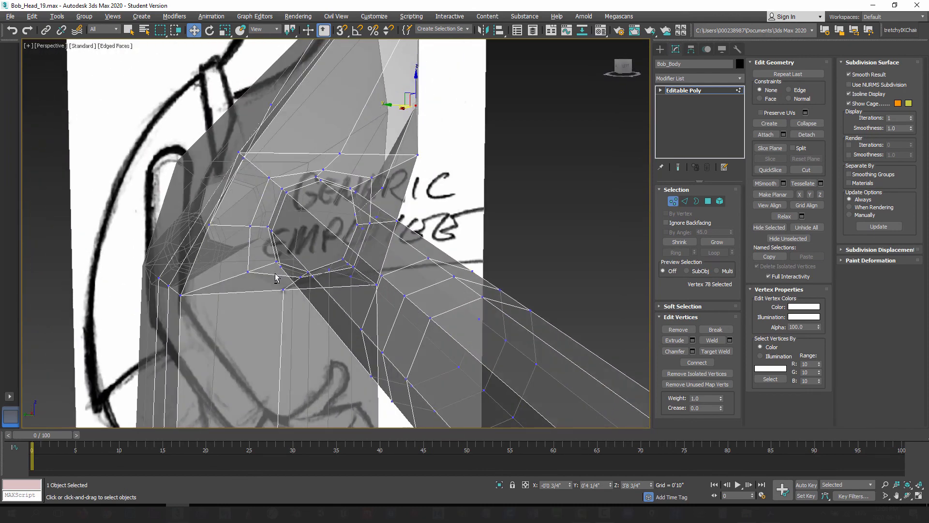
{"action": "mouse_move", "coordinate": [264, 231]}
{"action": "middle_mouse_down", "text": "alt"}
{"action": "mouse_move", "coordinate": [241, 242]}
{"action": "mouse_move", "coordinate": [259, 216]}
{"action": "mouse_move", "coordinate": [297, 220]}
{"action": "mouse_move", "coordinate": [271, 203]}
{"action": "middle_mouse_up", "text": "alt"}
{"action": "left_click", "coordinate": [299, 211]}
{"action": "left_click_drag", "start_coordinate": [270, 203], "coordinate": [236, 244]}
{"action": "middle_click_drag", "start_coordinate": [236, 244], "coordinate": [301, 209], "text": "alt"}
{"action": "left_click", "coordinate": [320, 123]}
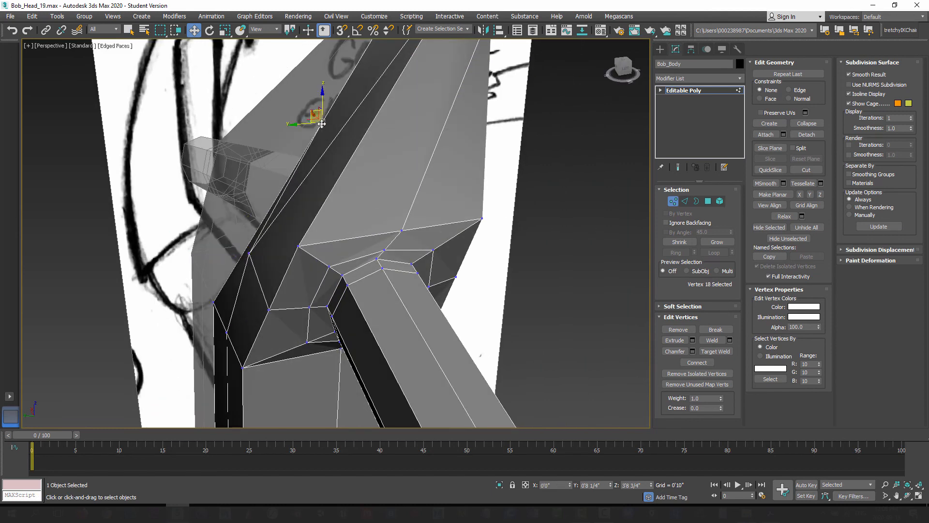
{"action": "middle_click_drag", "start_coordinate": [320, 123], "coordinate": [313, 124], "text": "alt"}
{"action": "left_click_drag", "start_coordinate": [309, 110], "coordinate": [222, 202]}
{"action": "mouse_move", "coordinate": [238, 252]}
{"action": "middle_mouse_down", "text": "alt"}
{"action": "mouse_move", "coordinate": [287, 252]}
{"action": "mouse_move", "coordinate": [253, 252]}
{"action": "mouse_move", "coordinate": [245, 233]}
{"action": "mouse_move", "coordinate": [254, 250]}
{"action": "middle_mouse_up", "text": "alt"}
Select the upper back's centre vertex and its neighbour and align them to the sketched back line at about Z 3'6".
{"action": "left_click", "coordinate": [253, 226], "text": "ctrl"}
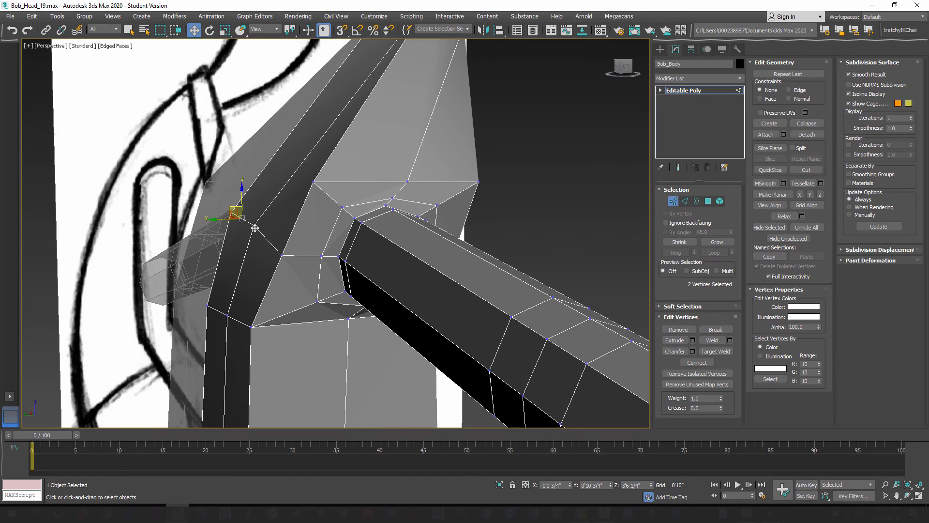
{"action": "key", "text": "l"}
{"action": "middle_click_drag", "start_coordinate": [178, 357], "coordinate": [278, 227]}
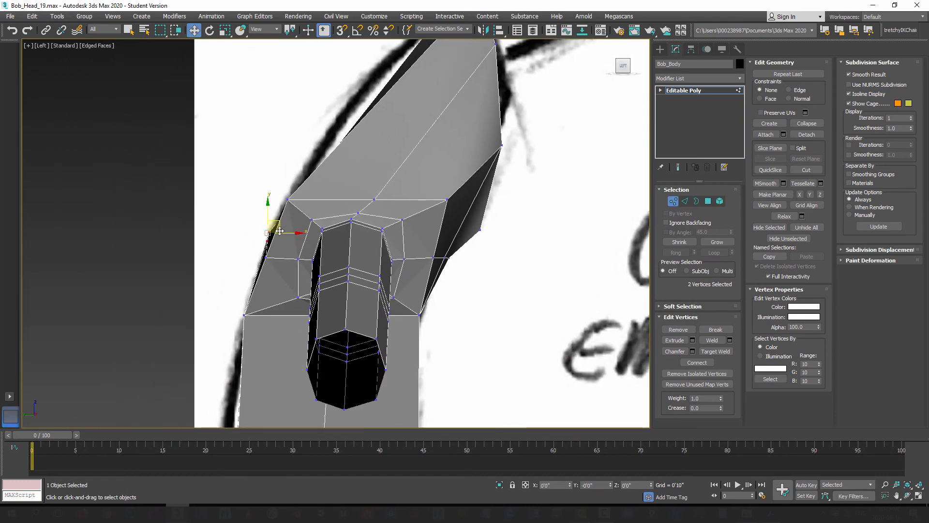
{"action": "scroll", "coordinate": [281, 232], "scroll_direction": "up", "scroll_amount": 3}
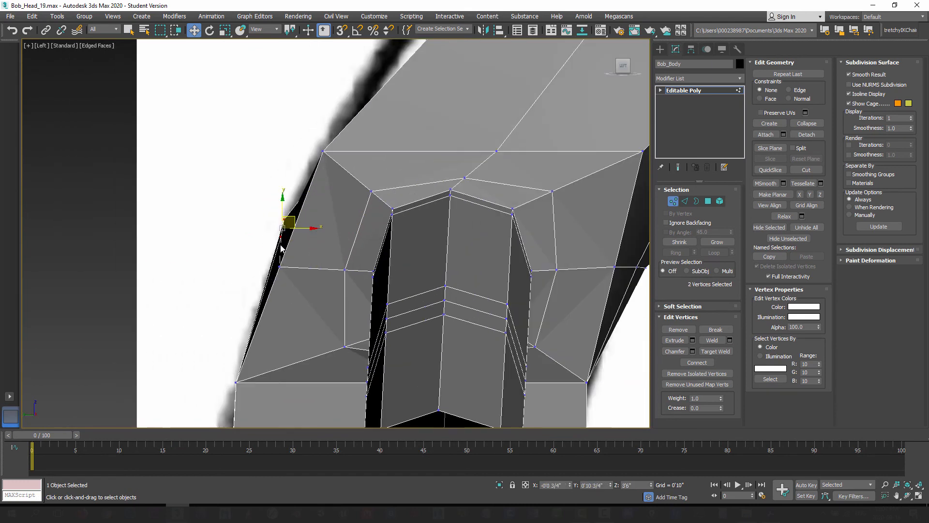
{"action": "scroll", "coordinate": [281, 248], "scroll_direction": "up", "scroll_amount": 2}
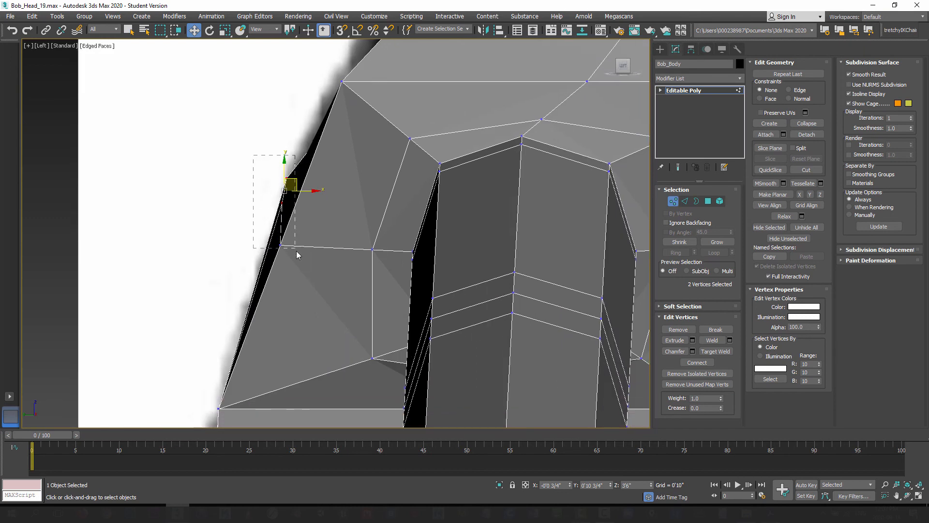
Select the three vertices across the upper back behind the shoulder and scale them vertically into a level row.
{"action": "left_click_drag", "start_coordinate": [298, 260], "coordinate": [298, 260]}
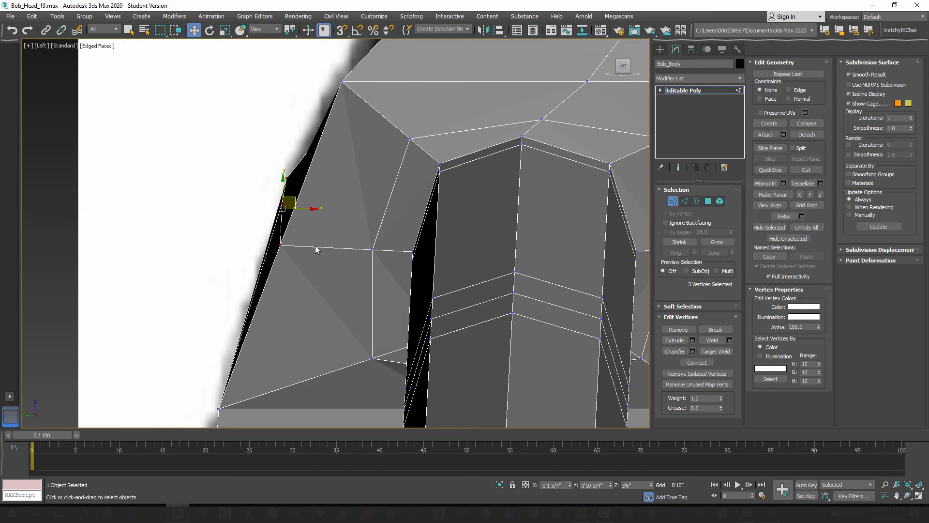
{"action": "key", "text": "p"}
{"action": "key", "text": "z"}
{"action": "mouse_move", "coordinate": [324, 252]}
{"action": "middle_mouse_down", "text": "alt"}
{"action": "mouse_move", "coordinate": [333, 269]}
{"action": "mouse_move", "coordinate": [394, 292]}
{"action": "middle_mouse_up", "text": "alt"}
{"action": "scroll", "coordinate": [393, 292], "scroll_direction": "down", "scroll_amount": 5}
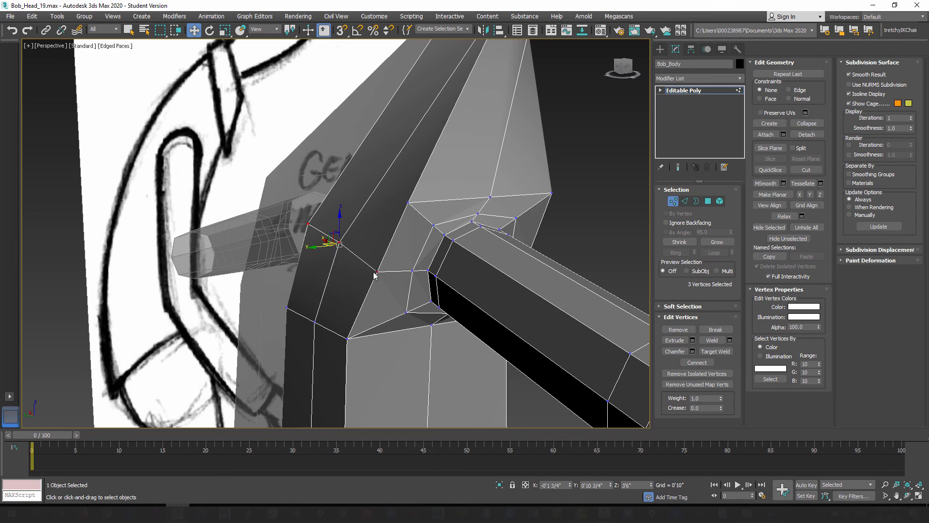
{"action": "key", "text": "l"}
{"action": "middle_click_drag", "start_coordinate": [309, 261], "coordinate": [327, 244]}
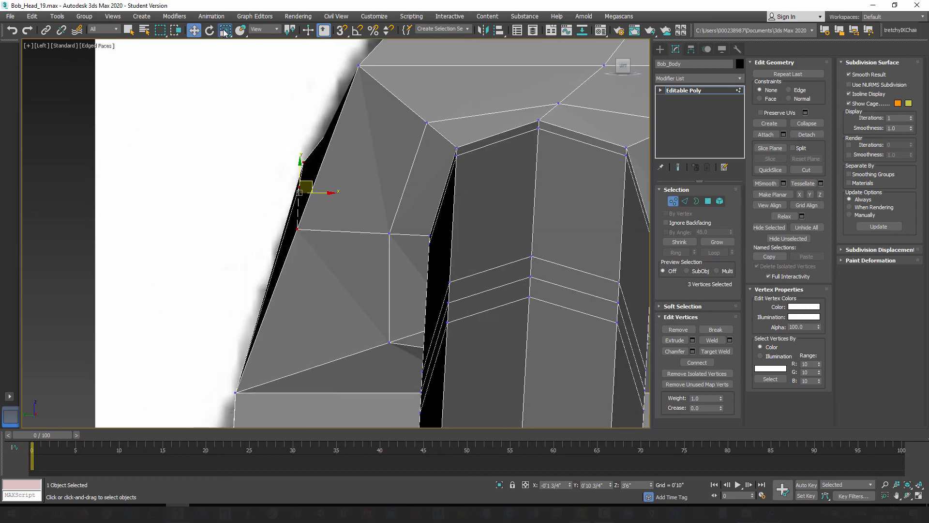
{"action": "left_click", "coordinate": [224, 30]}
{"action": "left_click_drag", "start_coordinate": [300, 165], "coordinate": [318, 355]}
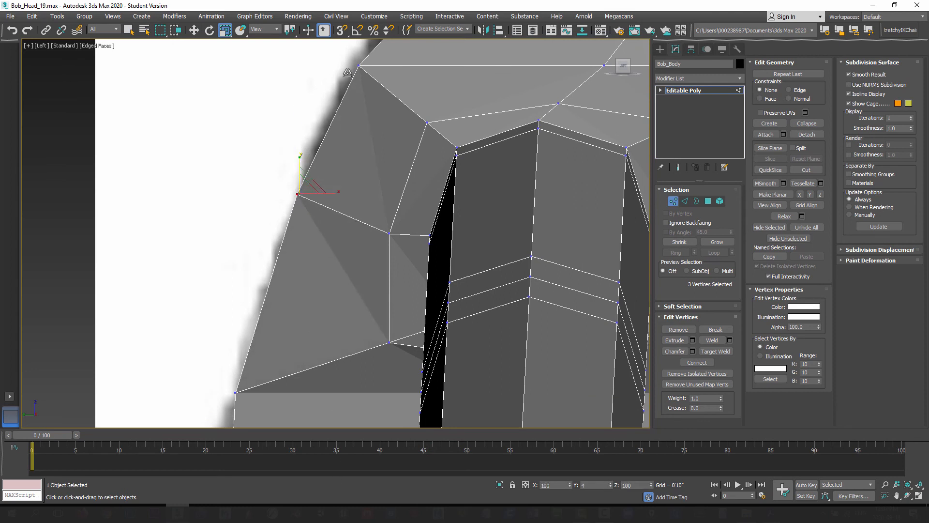
Move the levelled row of three upper-back vertices down onto the sketched back line in the side view.
{"action": "left_click", "coordinate": [192, 31]}
{"action": "mouse_move", "coordinate": [312, 182]}
{"action": "left_mouse_down"}
{"action": "mouse_move", "coordinate": [327, 190]}
{"action": "mouse_move", "coordinate": [308, 194]}
{"action": "left_mouse_up"}
{"action": "middle_click_drag", "start_coordinate": [298, 252], "coordinate": [292, 162]}
{"action": "scroll", "coordinate": [292, 162], "scroll_direction": "down", "scroll_amount": 2}
{"action": "scroll", "coordinate": [310, 208], "scroll_direction": "down", "scroll_amount": 1}
{"action": "middle_click_drag", "start_coordinate": [319, 265], "coordinate": [314, 294]}
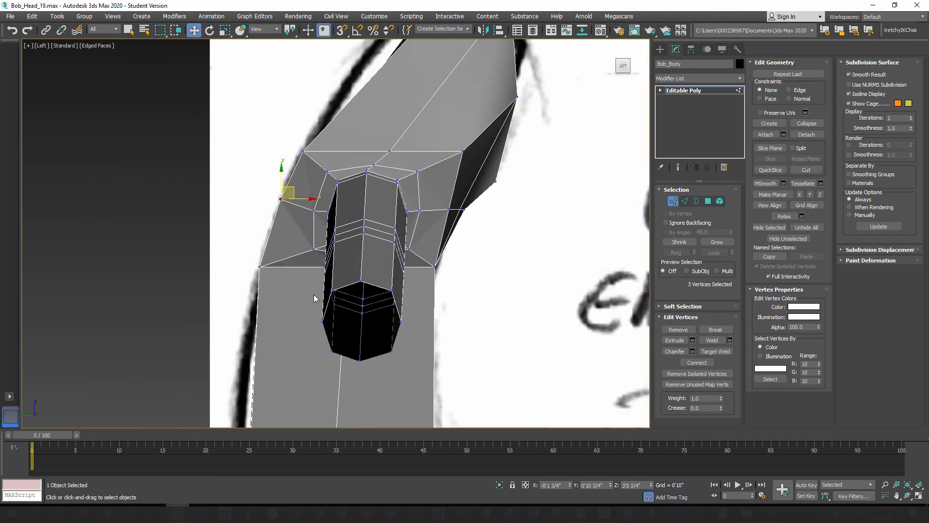
{"action": "middle_click_drag", "start_coordinate": [297, 215], "coordinate": [300, 255]}
{"action": "scroll", "coordinate": [300, 255], "scroll_direction": "up", "scroll_amount": 3}
{"action": "left_click_drag", "start_coordinate": [267, 195], "coordinate": [263, 236]}
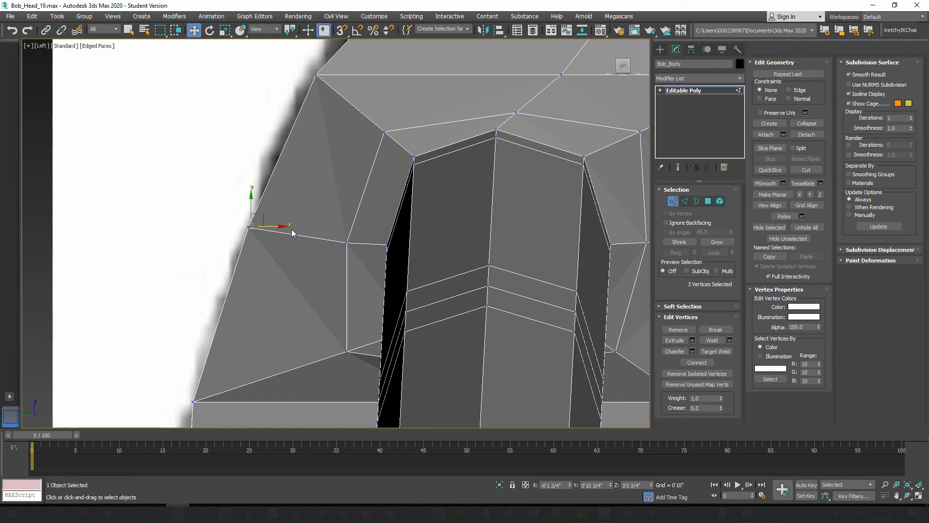
Move the shoulder's top centre vertex up and backward to about Y 0'8" and Z 3'7 3/4".
{"action": "middle_click_drag", "start_coordinate": [382, 200], "coordinate": [292, 199]}
{"action": "scroll", "coordinate": [296, 200], "scroll_direction": "down", "scroll_amount": 3}
{"action": "middle_click_drag", "start_coordinate": [383, 161], "coordinate": [328, 202]}
{"action": "scroll", "coordinate": [357, 204], "scroll_direction": "up", "scroll_amount": 1}
{"action": "left_click", "coordinate": [340, 195]}
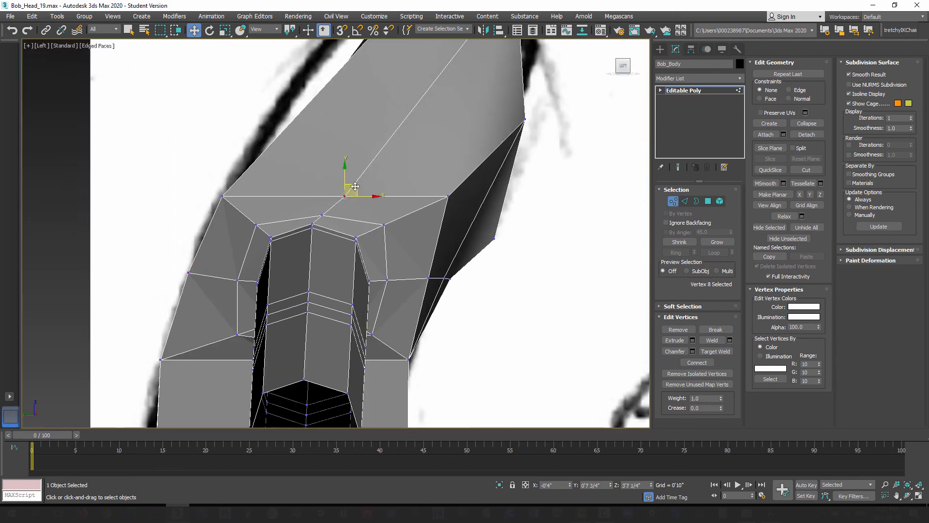
{"action": "left_click_drag", "start_coordinate": [356, 186], "coordinate": [314, 182]}
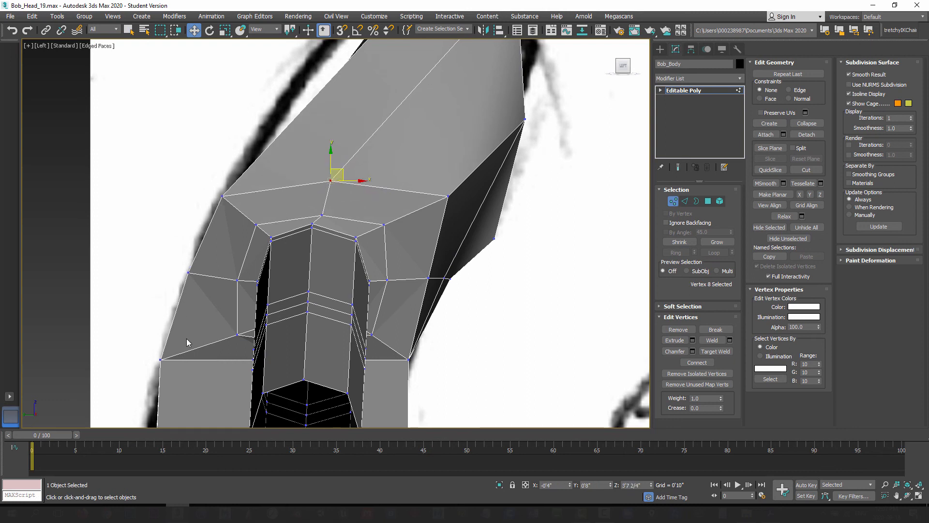
{"action": "middle_click_drag", "start_coordinate": [359, 228], "coordinate": [342, 236]}
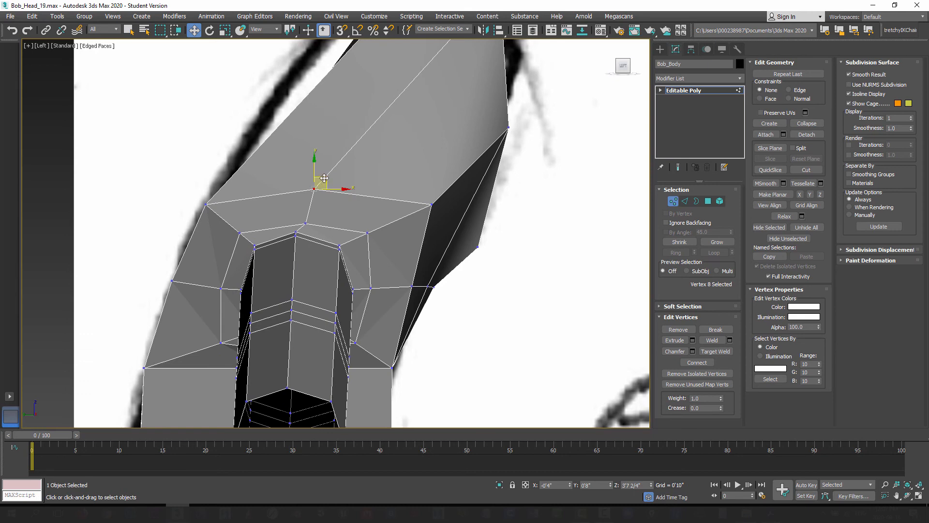
{"action": "left_click_drag", "start_coordinate": [324, 178], "coordinate": [322, 169]}
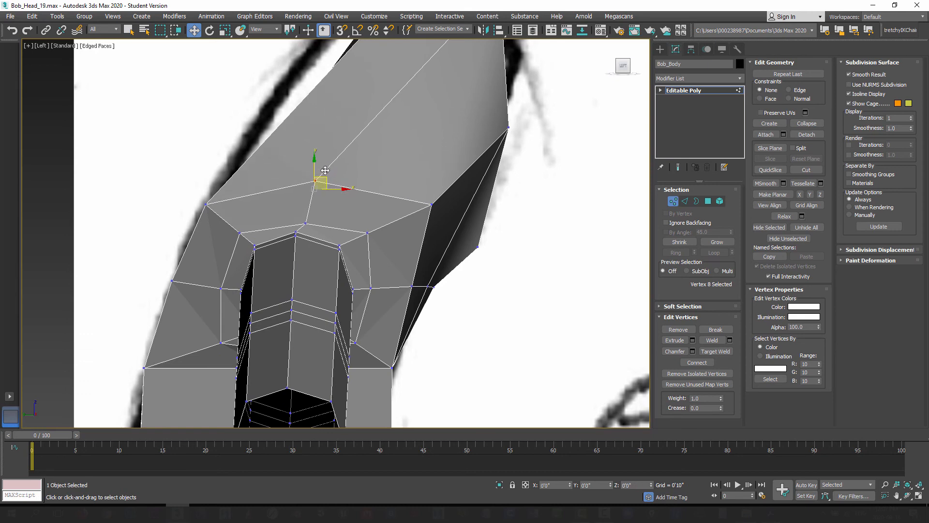
{"action": "middle_click_drag", "start_coordinate": [329, 311], "coordinate": [292, 292]}
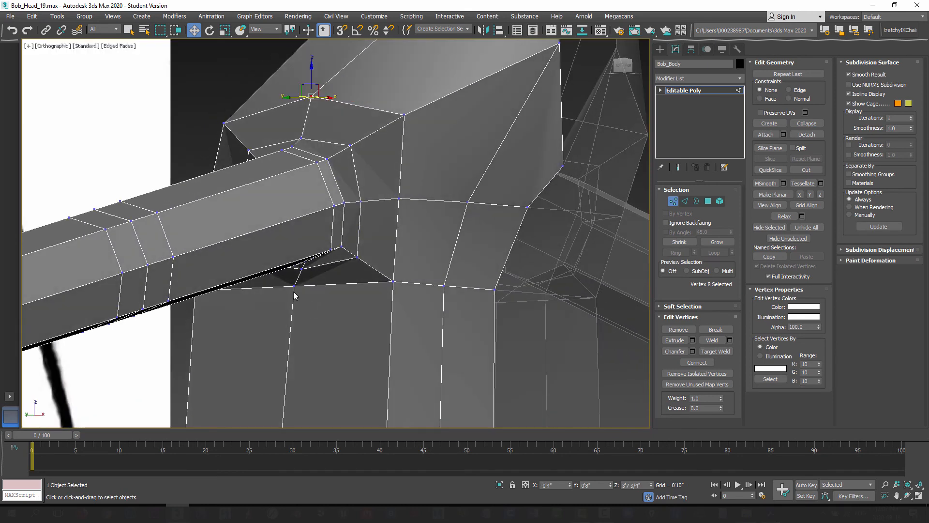
Lower the torso vertex directly under the arm to about Z 3'3 1/4" to deepen the armpit.
{"action": "left_click", "coordinate": [294, 284]}
{"action": "left_click_drag", "start_coordinate": [295, 262], "coordinate": [302, 296]}
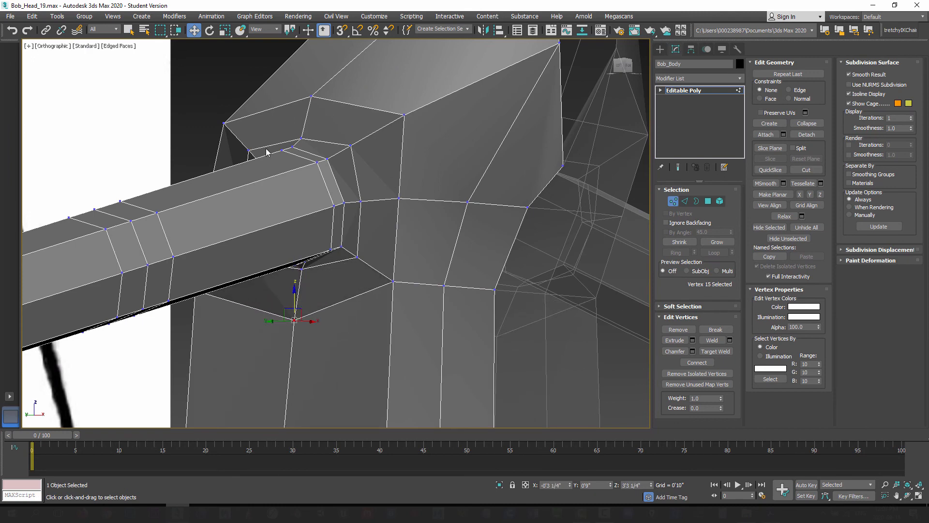
{"action": "middle_click_drag", "start_coordinate": [295, 335], "coordinate": [267, 337], "text": "alt"}
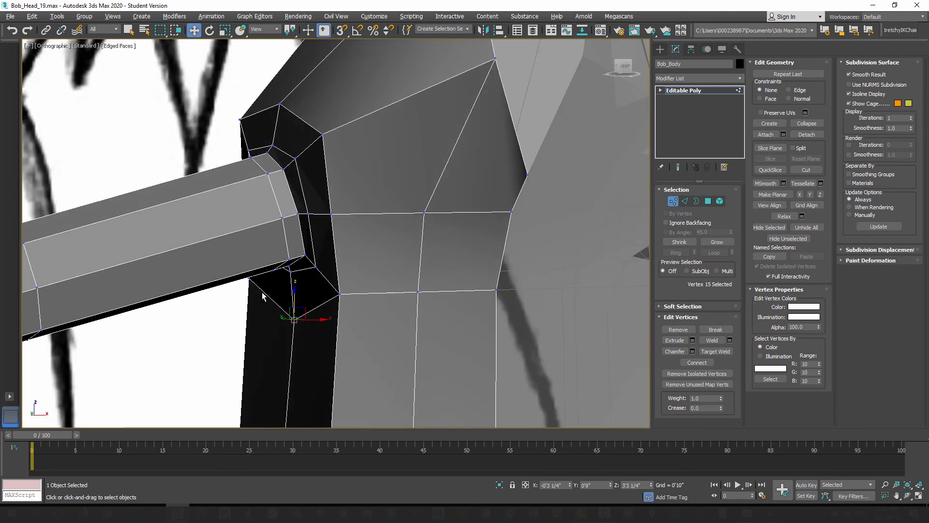
{"action": "middle_click_drag", "start_coordinate": [262, 292], "coordinate": [269, 227], "text": "alt"}
{"action": "middle_click_drag", "start_coordinate": [314, 265], "coordinate": [298, 268], "text": "alt"}
{"action": "scroll", "coordinate": [309, 281], "scroll_direction": "down", "scroll_amount": 5}
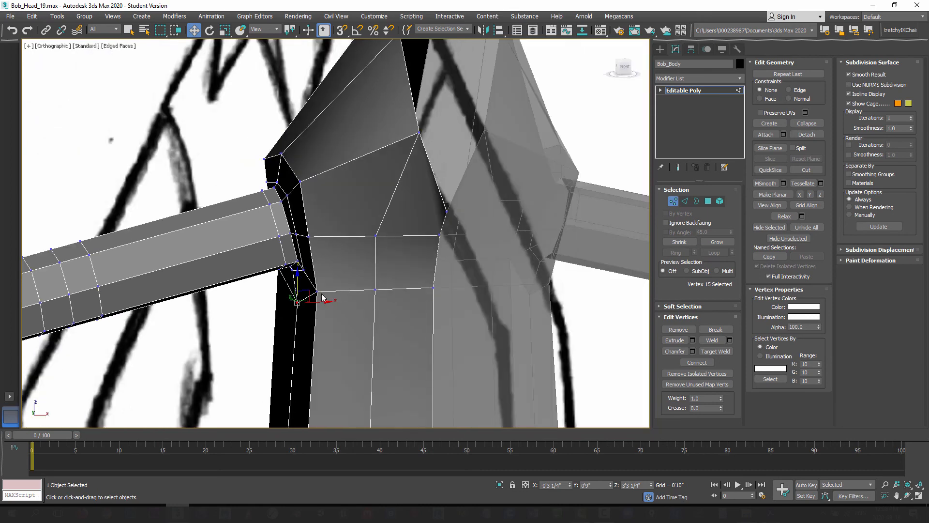
{"action": "middle_click_drag", "start_coordinate": [324, 319], "coordinate": [318, 272]}
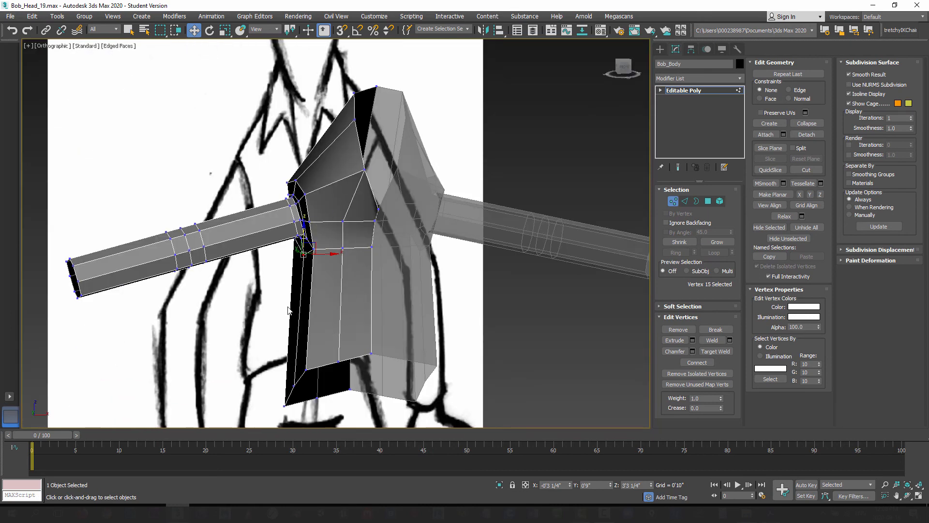
{"action": "middle_click_drag", "start_coordinate": [288, 310], "coordinate": [326, 317], "text": "alt"}
{"action": "key", "text": "p"}
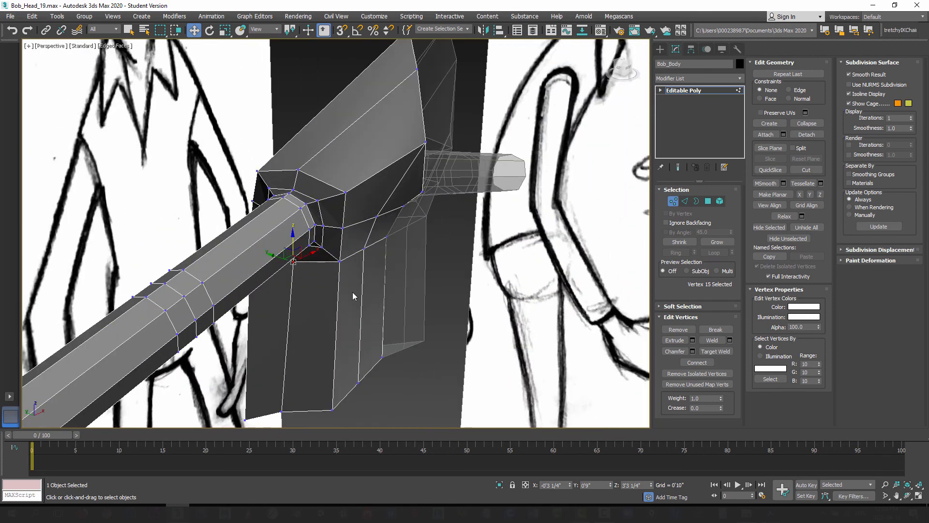
Select the three vertical edges along the torso's front corner and pull them in to about X -0'3", Y 0'7 1/4".
{"action": "mouse_move", "coordinate": [314, 281]}
{"action": "middle_mouse_down", "text": "alt"}
{"action": "mouse_move", "coordinate": [368, 287]}
{"action": "mouse_move", "coordinate": [296, 262]}
{"action": "mouse_move", "coordinate": [332, 299]}
{"action": "mouse_move", "coordinate": [300, 279]}
{"action": "mouse_move", "coordinate": [283, 280]}
{"action": "mouse_move", "coordinate": [307, 315]}
{"action": "mouse_move", "coordinate": [293, 271]}
{"action": "mouse_move", "coordinate": [314, 274]}
{"action": "middle_mouse_up", "text": "alt"}
{"action": "middle_click_drag", "start_coordinate": [262, 241], "coordinate": [383, 273], "text": "alt"}
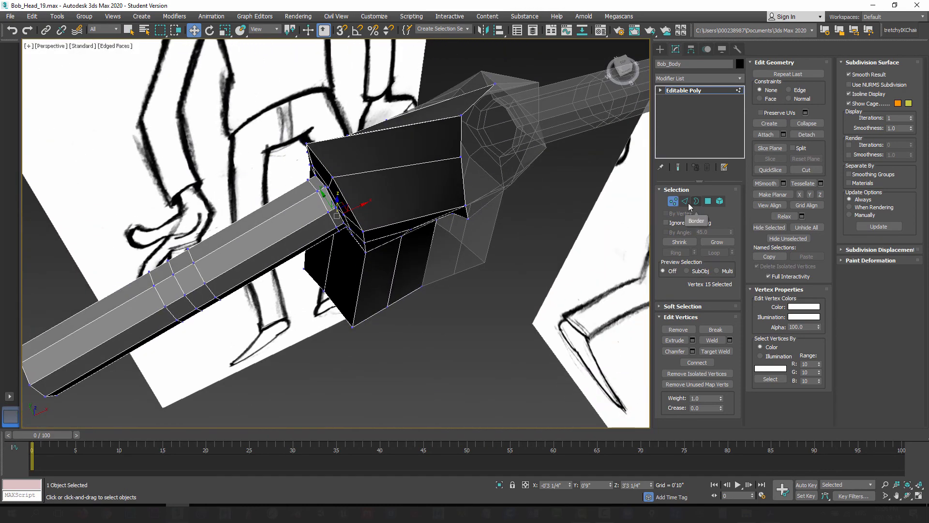
{"action": "left_click", "coordinate": [687, 203]}
{"action": "left_click", "coordinate": [363, 298]}
{"action": "scroll", "coordinate": [366, 295], "scroll_direction": "up", "scroll_amount": 3}
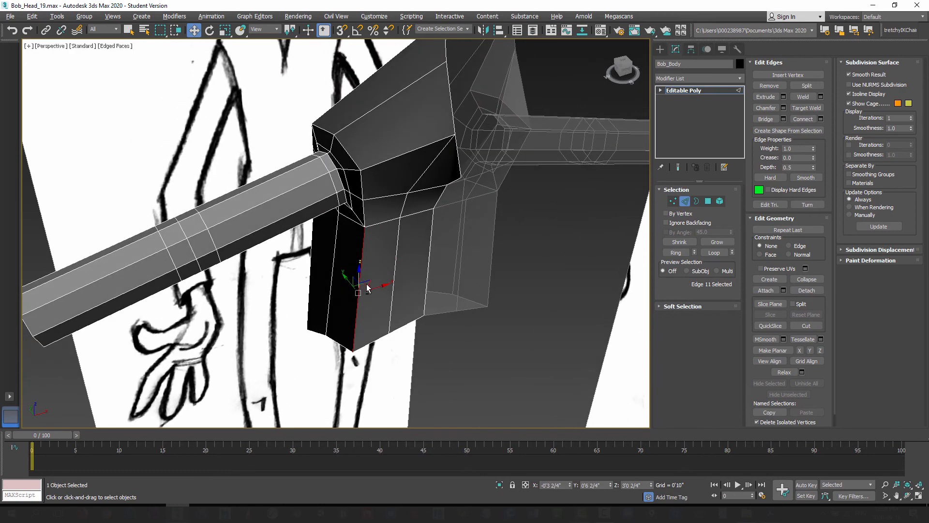
{"action": "left_click", "coordinate": [364, 214], "text": "ctrl"}
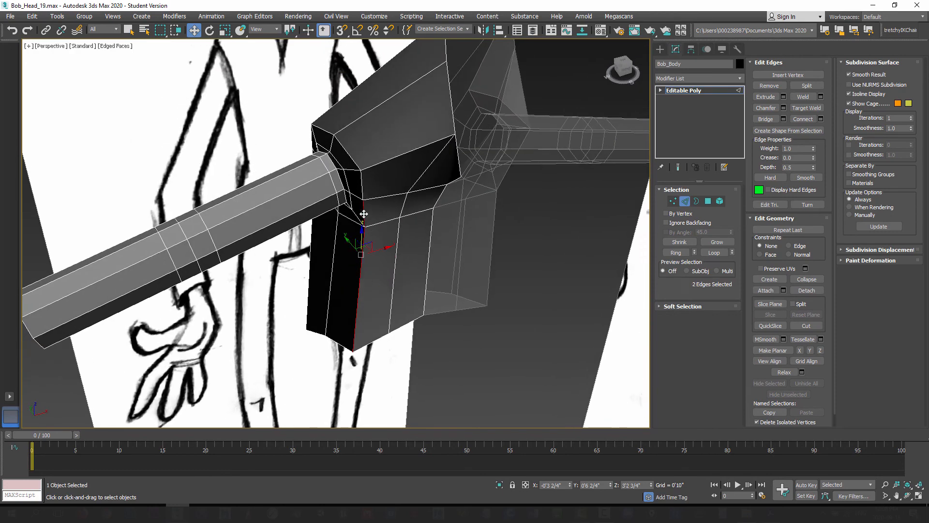
{"action": "left_click", "coordinate": [362, 180], "text": "ctrl"}
{"action": "mouse_move", "coordinate": [359, 259]}
{"action": "middle_mouse_down", "text": "alt"}
{"action": "mouse_move", "coordinate": [387, 251]}
{"action": "mouse_move", "coordinate": [393, 236]}
{"action": "mouse_move", "coordinate": [359, 240]}
{"action": "mouse_move", "coordinate": [359, 254]}
{"action": "mouse_move", "coordinate": [370, 262]}
{"action": "middle_mouse_up", "text": "alt"}
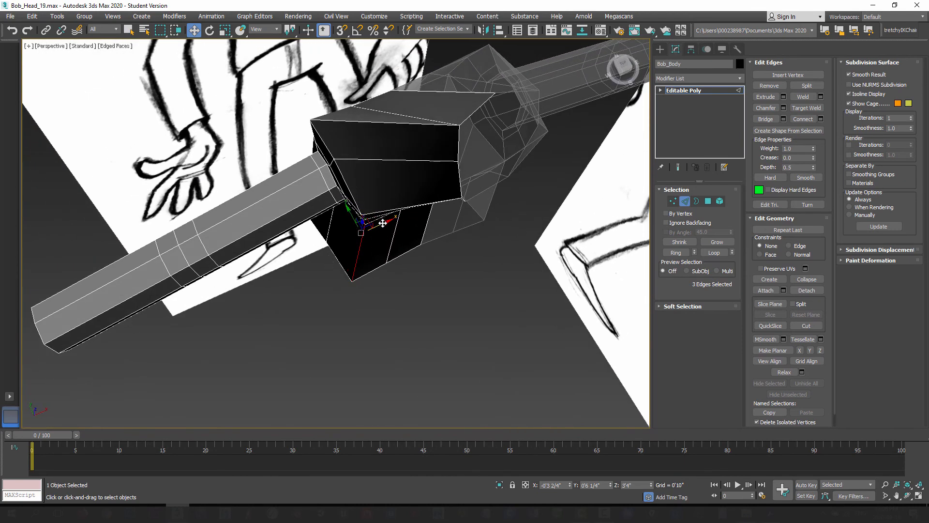
{"action": "left_click_drag", "start_coordinate": [382, 223], "coordinate": [354, 188]}
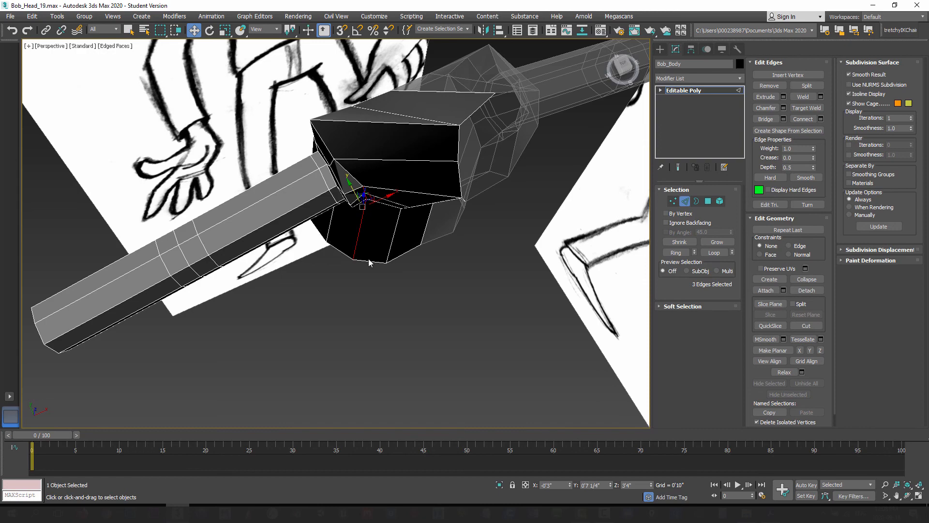
Select the two edges at the front of the arm joint and shift them to follow the rounded chest corner.
{"action": "middle_click_drag", "start_coordinate": [434, 231], "coordinate": [402, 226], "text": "alt"}
{"action": "scroll", "coordinate": [356, 242], "scroll_direction": "up", "scroll_amount": 5}
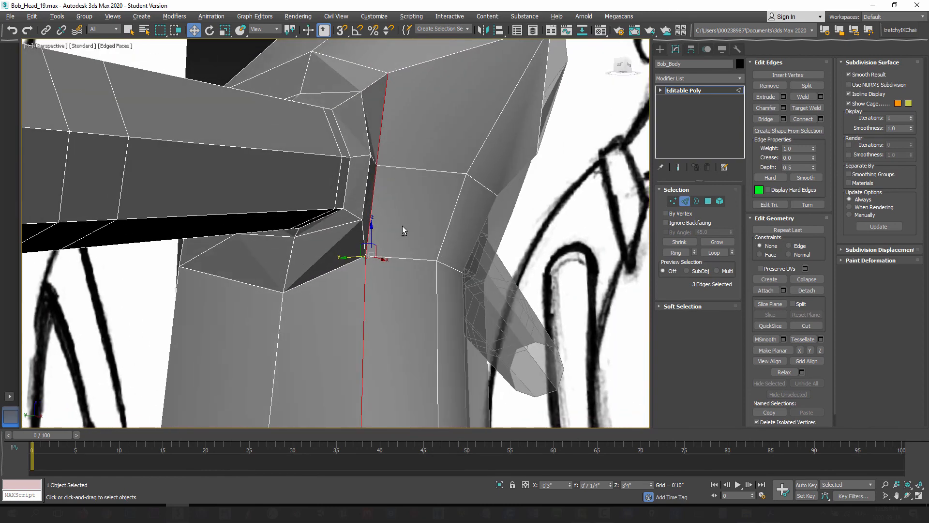
{"action": "left_click", "coordinate": [366, 128]}
{"action": "left_click", "coordinate": [368, 174], "text": "ctrl"}
{"action": "mouse_move", "coordinate": [367, 173]}
{"action": "middle_mouse_down", "text": "alt"}
{"action": "mouse_move", "coordinate": [354, 255]}
{"action": "mouse_move", "coordinate": [359, 165]}
{"action": "middle_mouse_up", "text": "alt"}
{"action": "left_click_drag", "start_coordinate": [362, 142], "coordinate": [360, 124]}
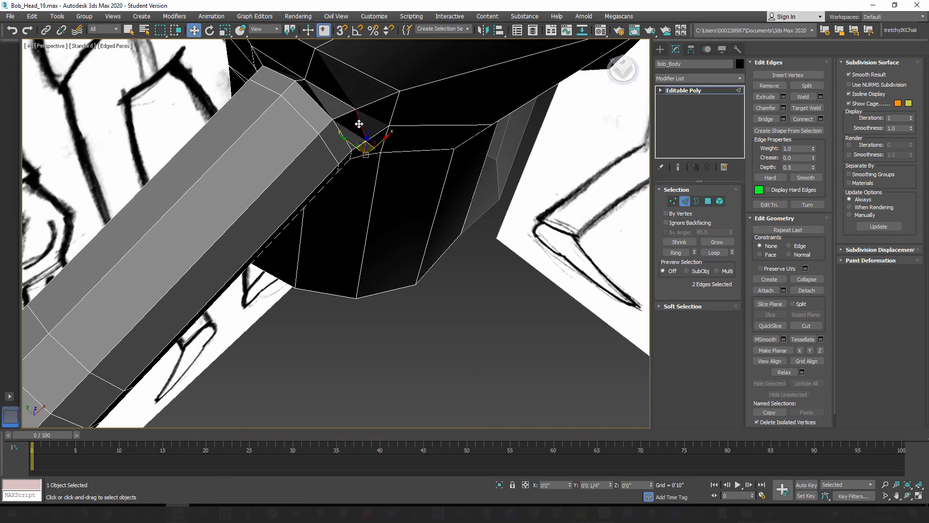
Examine the torso and arm joint from below and behind to check the roundness of the form.
{"action": "middle_click_drag", "start_coordinate": [363, 217], "coordinate": [348, 184], "text": "alt"}
{"action": "scroll", "coordinate": [348, 185], "scroll_direction": "down", "scroll_amount": 3}
{"action": "middle_click_drag", "start_coordinate": [363, 239], "coordinate": [381, 215]}
{"action": "scroll", "coordinate": [392, 233], "scroll_direction": "down", "scroll_amount": 2}
{"action": "scroll", "coordinate": [385, 267], "scroll_direction": "up", "scroll_amount": 3}
{"action": "scroll", "coordinate": [385, 268], "scroll_direction": "down", "scroll_amount": 4}
{"action": "middle_click_drag", "start_coordinate": [385, 267], "coordinate": [350, 293], "text": "alt"}
{"action": "mouse_move", "coordinate": [382, 227]}
{"action": "middle_mouse_down", "text": "alt"}
{"action": "mouse_move", "coordinate": [346, 218]}
{"action": "mouse_move", "coordinate": [392, 231]}
{"action": "mouse_move", "coordinate": [378, 244]}
{"action": "middle_mouse_up", "text": "alt"}
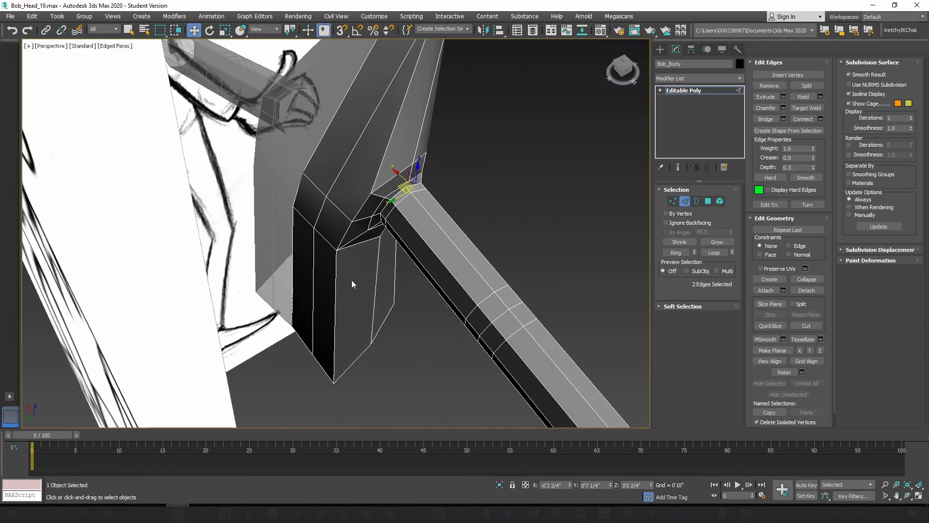
Select the three edges along the torso's back corner and pull them in to about X -0'3", Y 0'10".
{"action": "middle_click_drag", "start_coordinate": [343, 292], "coordinate": [340, 299], "text": "alt"}
{"action": "left_click", "coordinate": [334, 295]}
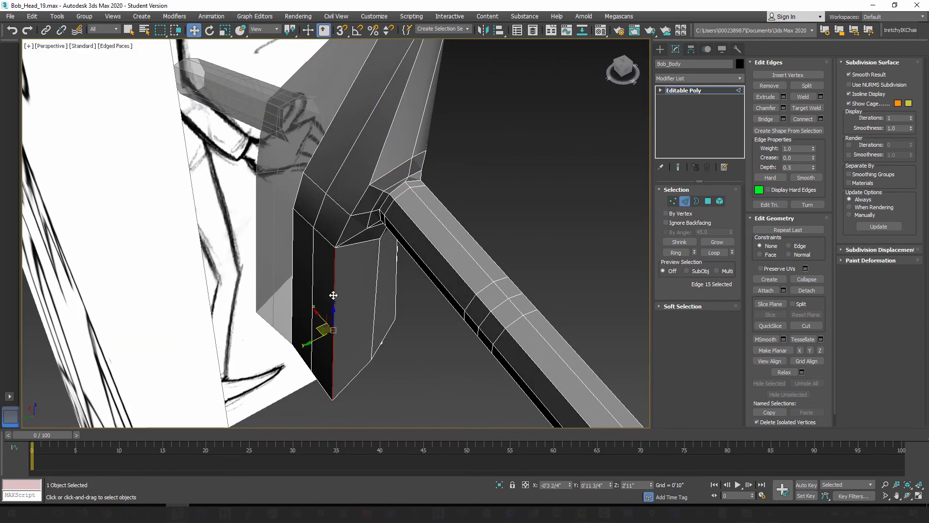
{"action": "left_click", "coordinate": [344, 226], "text": "ctrl"}
{"action": "left_click", "coordinate": [356, 208], "text": "ctrl"}
{"action": "middle_click_drag", "start_coordinate": [370, 248], "coordinate": [359, 156], "text": "alt"}
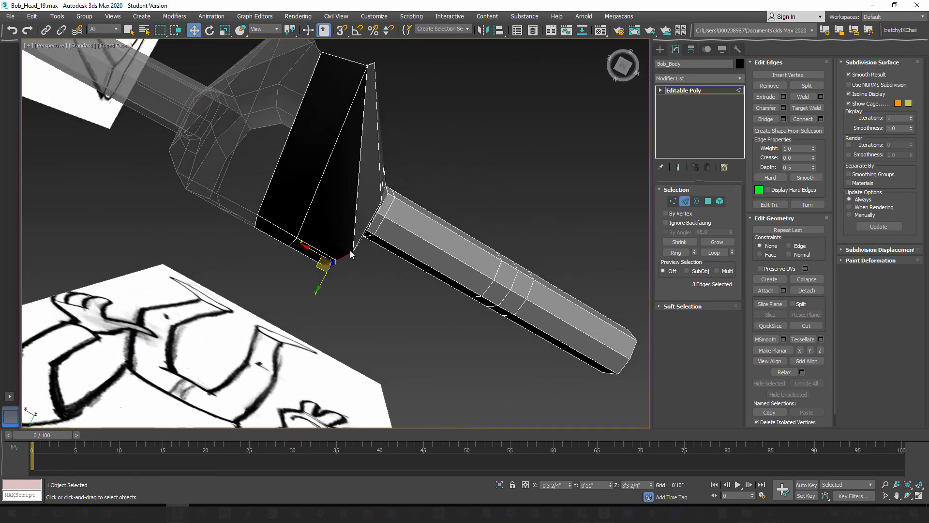
{"action": "middle_click_drag", "start_coordinate": [351, 255], "coordinate": [346, 222], "text": "alt"}
{"action": "middle_click_drag", "start_coordinate": [358, 256], "coordinate": [320, 279], "text": "alt"}
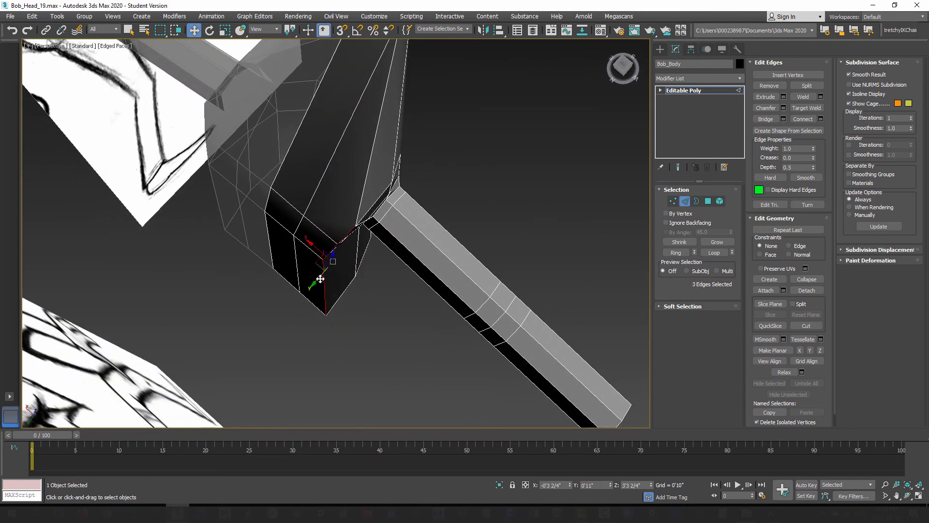
{"action": "mouse_move", "coordinate": [318, 249]}
{"action": "left_mouse_down"}
{"action": "mouse_move", "coordinate": [307, 262]}
{"action": "mouse_move", "coordinate": [321, 252]}
{"action": "left_mouse_up"}
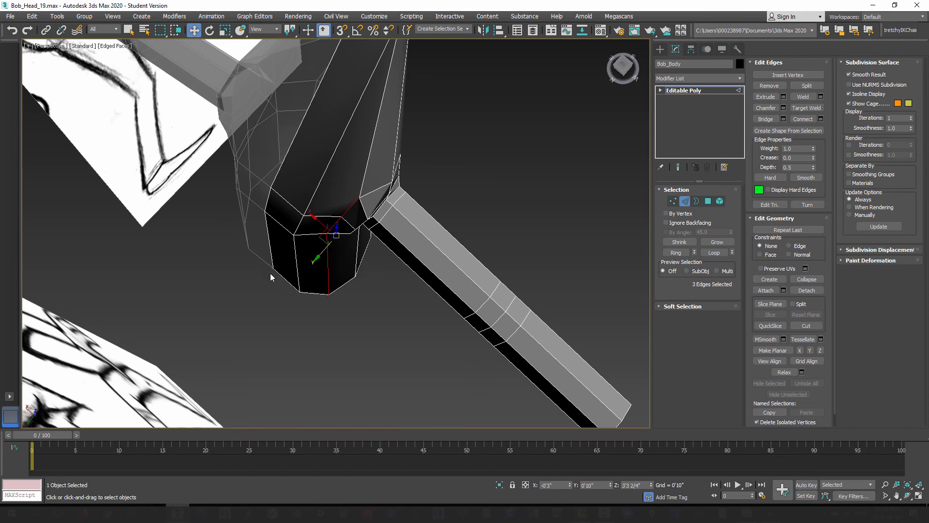
Select the two edges at the rear of the arm joint and reposition them to follow the rounded back corner.
{"action": "mouse_move", "coordinate": [440, 293]}
{"action": "middle_mouse_down", "text": "alt"}
{"action": "mouse_move", "coordinate": [415, 342]}
{"action": "mouse_move", "coordinate": [406, 311]}
{"action": "mouse_move", "coordinate": [356, 246]}
{"action": "mouse_move", "coordinate": [315, 263]}
{"action": "mouse_move", "coordinate": [346, 173]}
{"action": "middle_mouse_up", "text": "alt"}
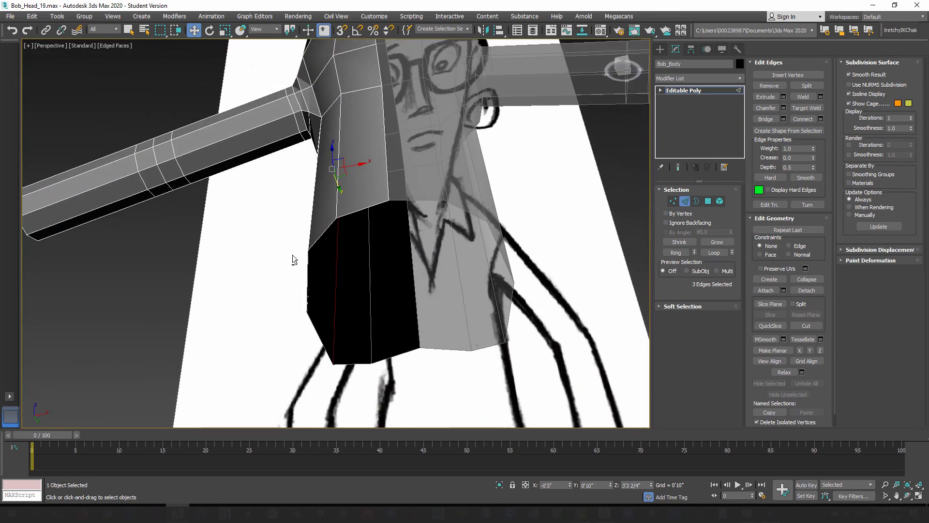
{"action": "middle_click_drag", "start_coordinate": [293, 260], "coordinate": [329, 252], "text": "alt"}
{"action": "scroll", "coordinate": [330, 253], "scroll_direction": "up", "scroll_amount": 3}
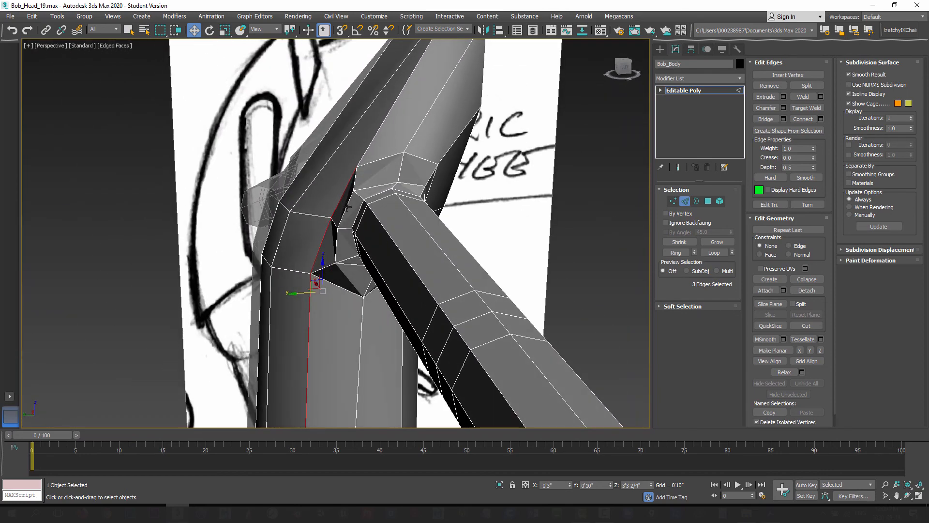
{"action": "left_click", "coordinate": [347, 207]}
{"action": "left_click", "coordinate": [336, 243], "text": "ctrl"}
{"action": "middle_click_drag", "start_coordinate": [336, 243], "coordinate": [315, 222], "text": "alt"}
{"action": "left_click_drag", "start_coordinate": [316, 222], "coordinate": [324, 222]}
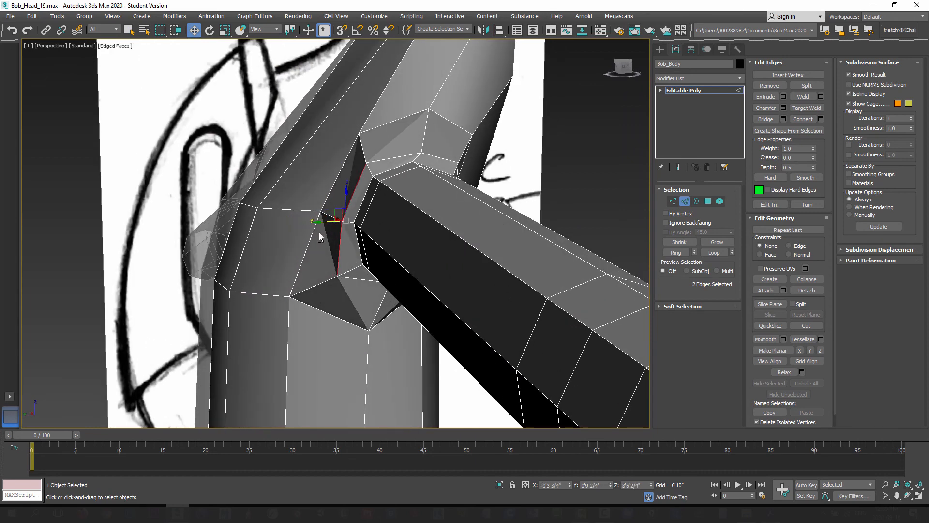
{"action": "middle_click_drag", "start_coordinate": [322, 234], "coordinate": [368, 258], "text": "alt"}
{"action": "left_click_drag", "start_coordinate": [331, 220], "coordinate": [315, 216]}
Reposition the shoulder's top centre vertex to smooth the slope above the arm joint.
{"action": "middle_click_drag", "start_coordinate": [315, 217], "coordinate": [353, 252], "text": "alt"}
{"action": "scroll", "coordinate": [410, 175], "scroll_direction": "up", "scroll_amount": 3}
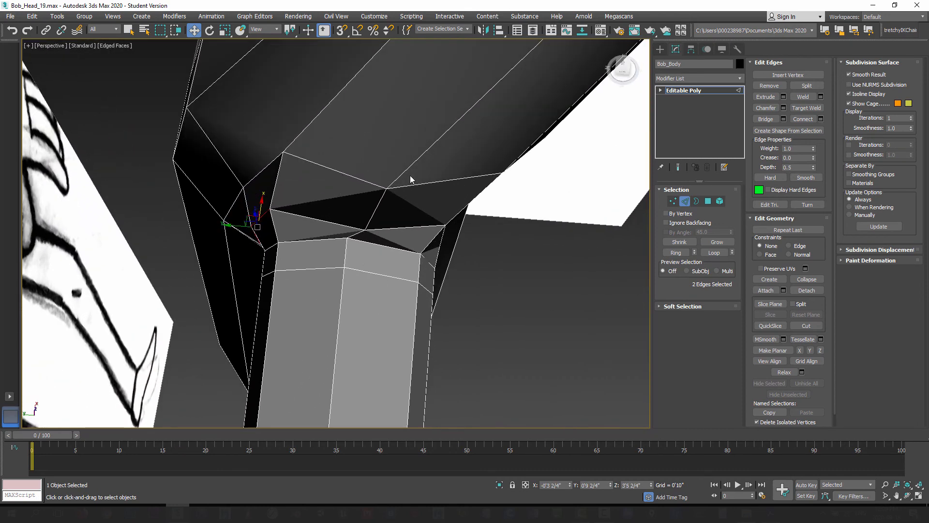
{"action": "left_click", "coordinate": [674, 197]}
{"action": "left_click", "coordinate": [387, 189]}
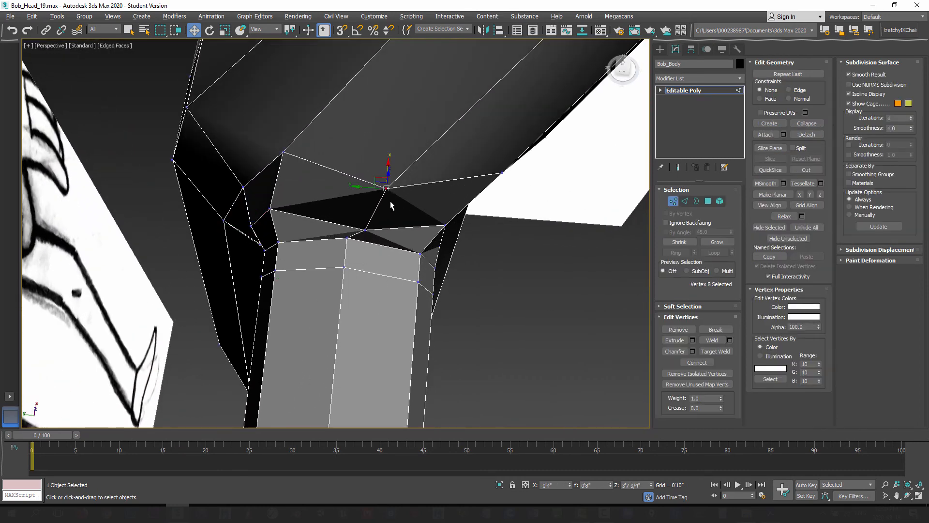
{"action": "middle_click_drag", "start_coordinate": [390, 201], "coordinate": [451, 173], "text": "alt"}
{"action": "left_click_drag", "start_coordinate": [376, 177], "coordinate": [344, 176]}
Raise the top vertex of the arm joint, just below the shoulder's top vertex, to about Z 3'7".
{"action": "middle_click_drag", "start_coordinate": [407, 290], "coordinate": [337, 230], "text": "alt"}
{"action": "left_click", "coordinate": [337, 234]}
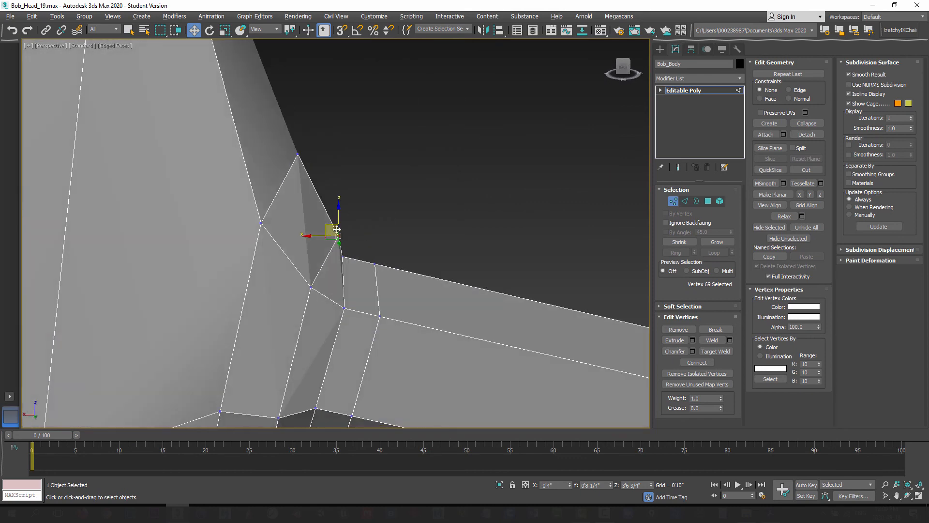
{"action": "left_click_drag", "start_coordinate": [325, 224], "coordinate": [308, 214]}
{"action": "middle_click_drag", "start_coordinate": [400, 285], "coordinate": [319, 280], "text": "alt"}
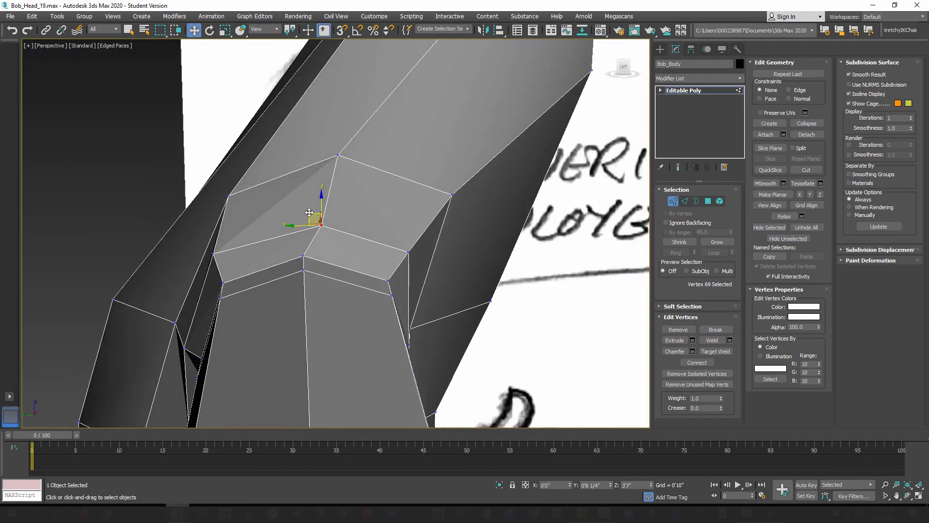
Move the arm joint's top vertex to about Y 0'8 1/4", Z 3'7" and select the edge loop along the shoulder and arm top.
{"action": "left_click_drag", "start_coordinate": [309, 213], "coordinate": [304, 211]}
{"action": "middle_click_drag", "start_coordinate": [303, 212], "coordinate": [334, 247], "text": "alt"}
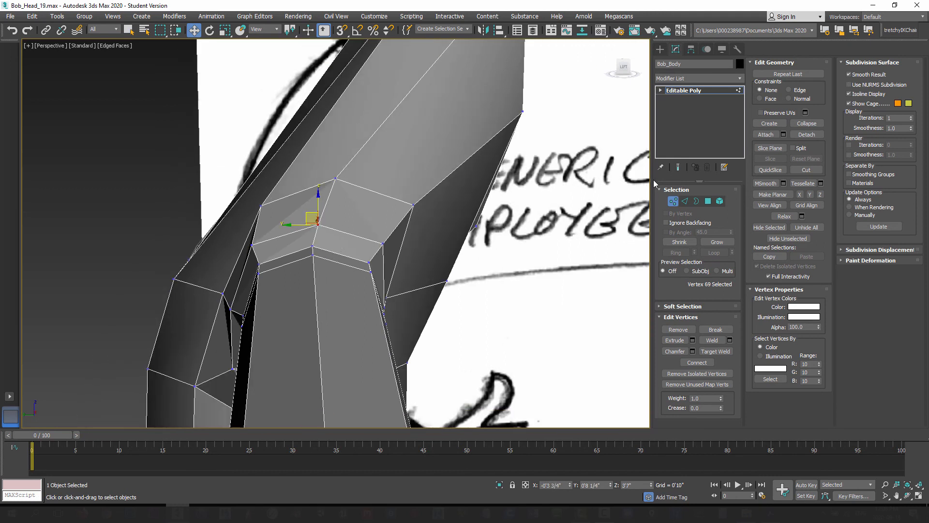
{"action": "left_click", "coordinate": [685, 201]}
{"action": "double_click", "coordinate": [323, 208]}
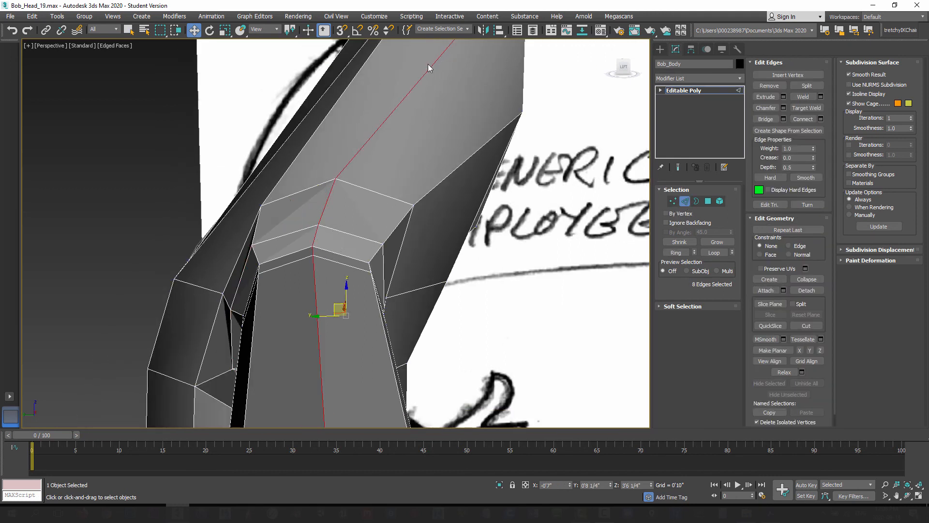
{"action": "middle_click_drag", "start_coordinate": [457, 286], "coordinate": [450, 267], "text": "alt"}
{"action": "middle_click_drag", "start_coordinate": [286, 59], "coordinate": [344, 82]}
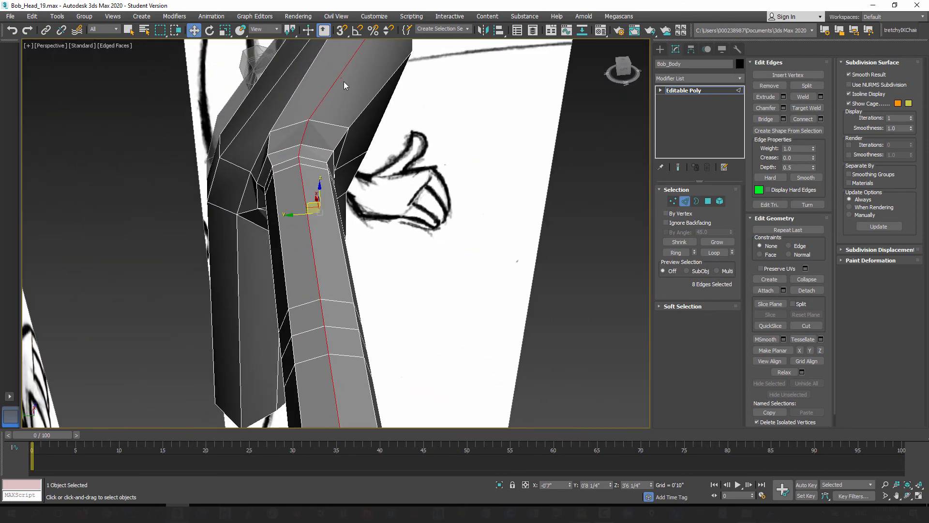
{"action": "middle_click_drag", "start_coordinate": [311, 259], "coordinate": [288, 243], "text": "alt"}
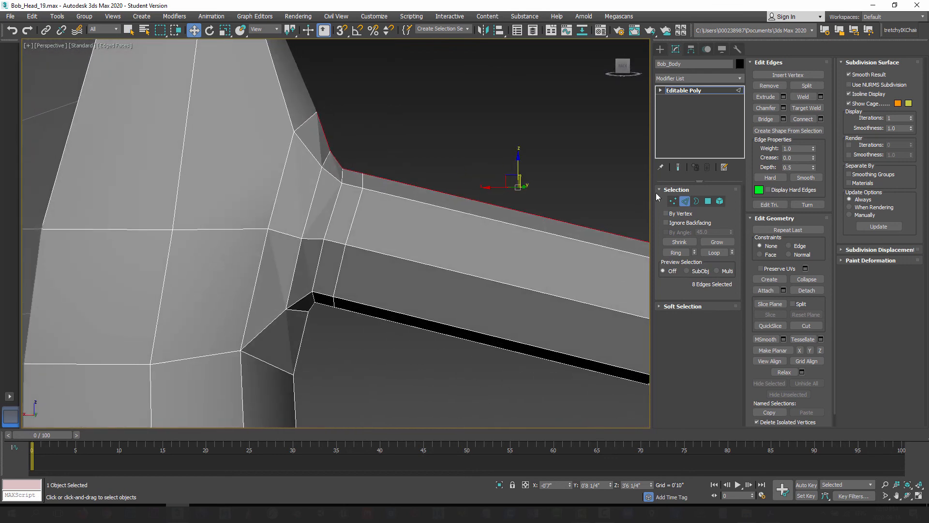
Adjust the rear vertex between the shoulder and arm joint to about Y 0'9 3/4", Z 3'5 2/4" to smooth the joint.
{"action": "left_click", "coordinate": [673, 201]}
{"action": "left_click", "coordinate": [301, 238]}
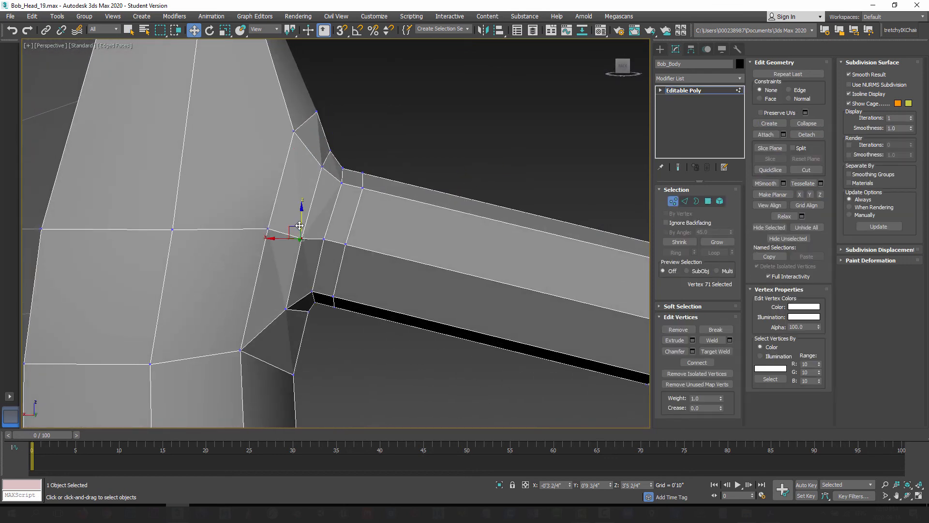
{"action": "left_click_drag", "start_coordinate": [301, 218], "coordinate": [298, 224]}
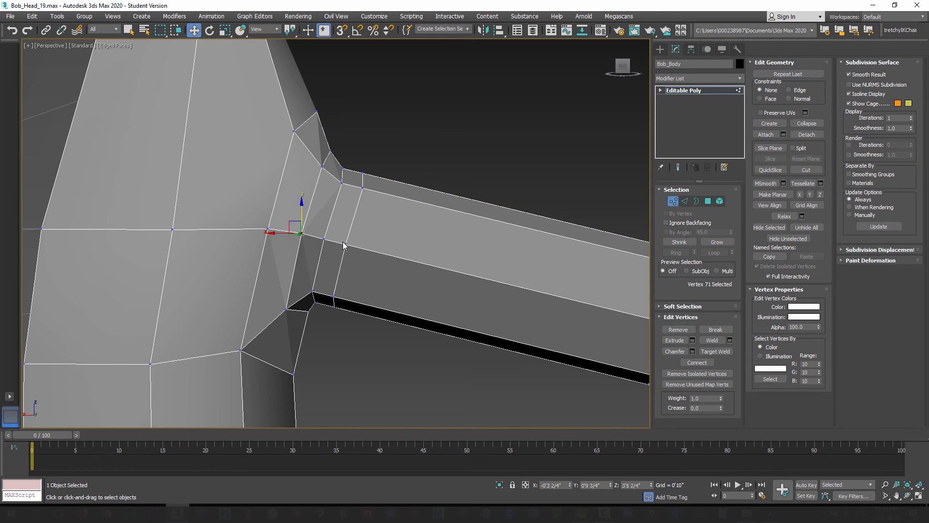
{"action": "middle_click_drag", "start_coordinate": [343, 245], "coordinate": [277, 244], "text": "alt"}
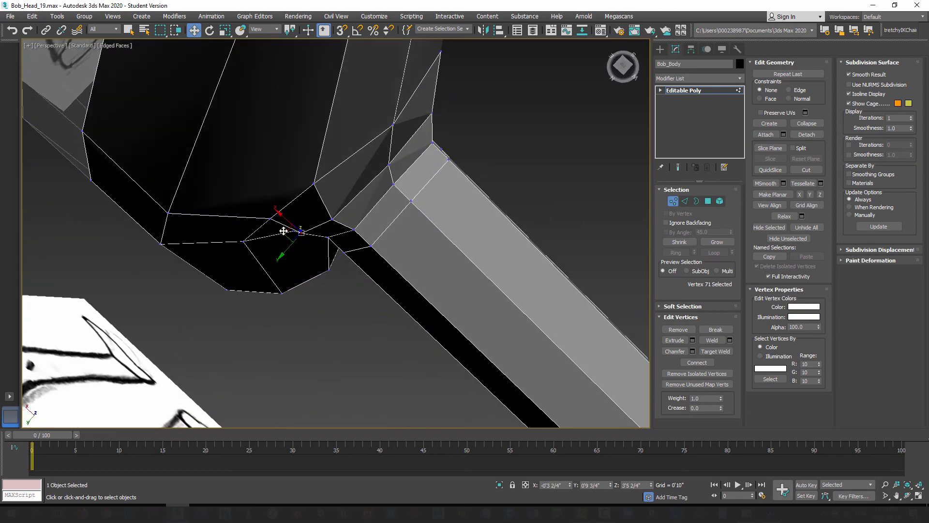
{"action": "left_click_drag", "start_coordinate": [284, 230], "coordinate": [286, 226]}
Pull the neighbouring torso vertex behind the arm joint outward to round the back corner.
{"action": "middle_click_drag", "start_coordinate": [286, 225], "coordinate": [379, 270], "text": "alt"}
{"action": "left_click", "coordinate": [269, 236]}
{"action": "scroll", "coordinate": [339, 251], "scroll_direction": "up", "scroll_amount": 4}
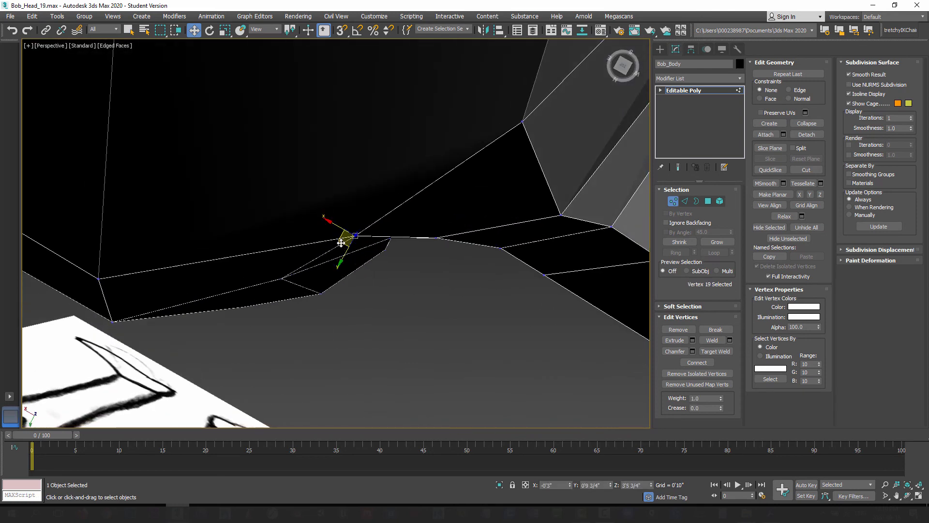
{"action": "left_click_drag", "start_coordinate": [342, 242], "coordinate": [333, 258]}
Reposition the rear shoulder vertex to round the back, and nudge the shoulder's top centre vertex to about Y 0'8", Z 3'7 2/4".
{"action": "middle_click_drag", "start_coordinate": [333, 257], "coordinate": [382, 148], "text": "alt"}
{"action": "scroll", "coordinate": [369, 235], "scroll_direction": "down", "scroll_amount": 5}
{"action": "left_click", "coordinate": [397, 156]}
{"action": "left_click_drag", "start_coordinate": [388, 145], "coordinate": [371, 152]}
{"action": "middle_click_drag", "start_coordinate": [455, 205], "coordinate": [451, 141], "text": "alt"}
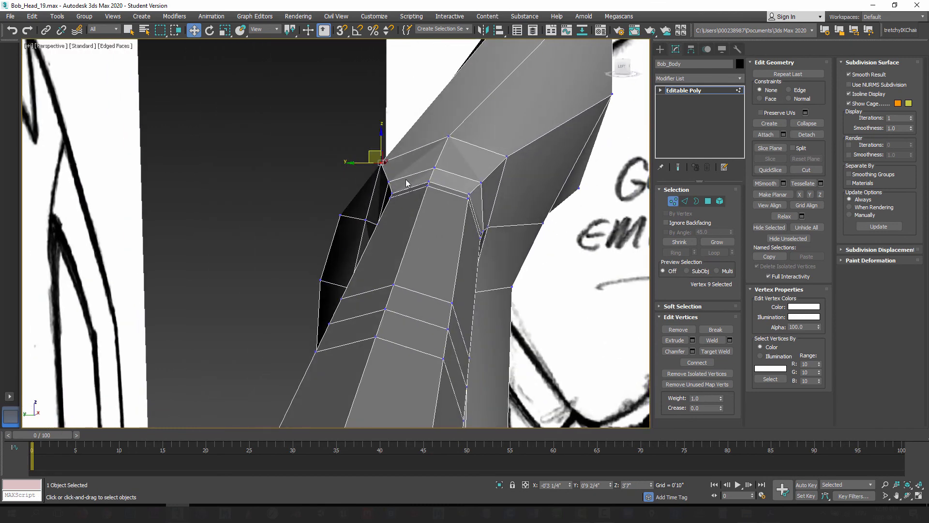
{"action": "middle_click_drag", "start_coordinate": [406, 183], "coordinate": [395, 169], "text": "alt"}
{"action": "left_click_drag", "start_coordinate": [373, 151], "coordinate": [396, 149]}
{"action": "left_click", "coordinate": [450, 135]}
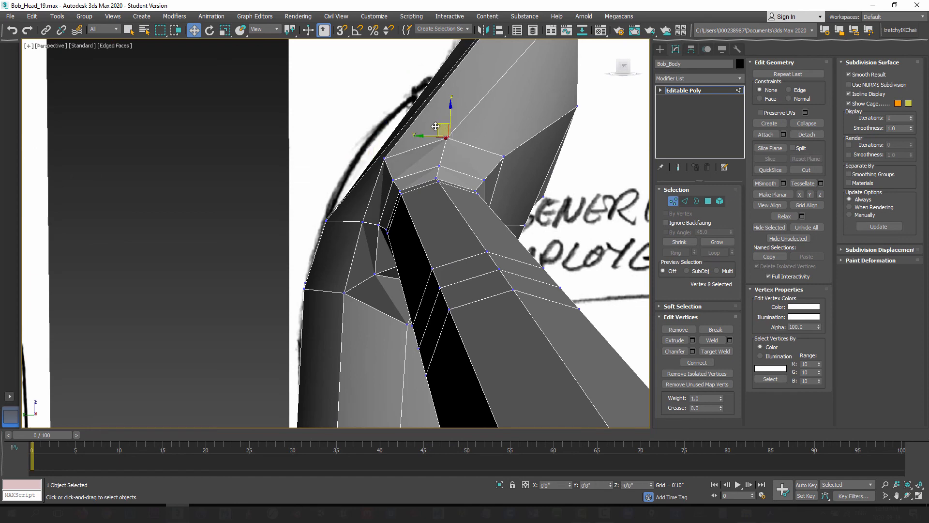
{"action": "middle_click_drag", "start_coordinate": [450, 135], "coordinate": [437, 219], "text": "alt"}
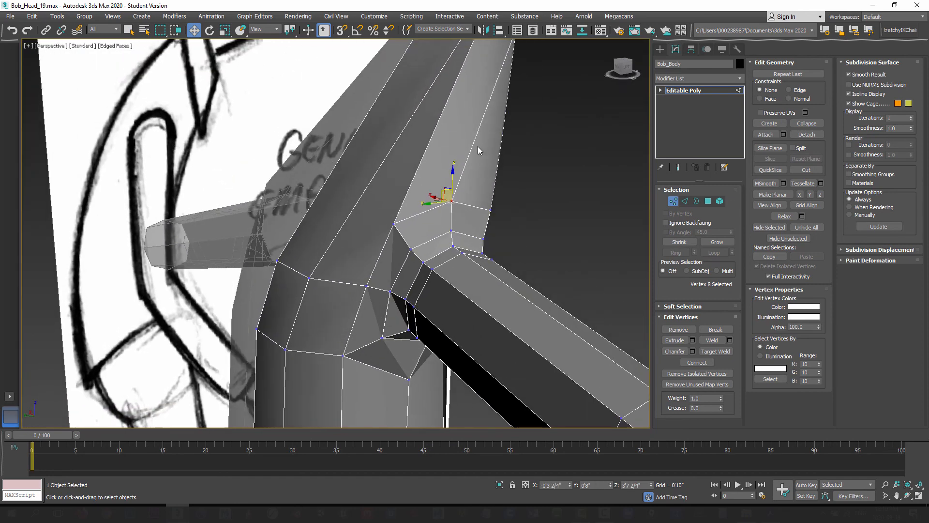
Examine the torso, shoulder joint, arm and lower hem from several angles against the front and side drawings.
{"action": "middle_click_drag", "start_coordinate": [478, 148], "coordinate": [457, 140], "text": "alt"}
{"action": "mouse_move", "coordinate": [419, 271]}
{"action": "middle_mouse_down", "text": "alt"}
{"action": "mouse_move", "coordinate": [429, 216]}
{"action": "mouse_move", "coordinate": [417, 270]}
{"action": "mouse_move", "coordinate": [422, 224]}
{"action": "mouse_move", "coordinate": [353, 260]}
{"action": "mouse_move", "coordinate": [322, 258]}
{"action": "mouse_move", "coordinate": [366, 257]}
{"action": "mouse_move", "coordinate": [359, 323]}
{"action": "middle_mouse_up", "text": "alt"}
{"action": "scroll", "coordinate": [321, 258], "scroll_direction": "up", "scroll_amount": 3}
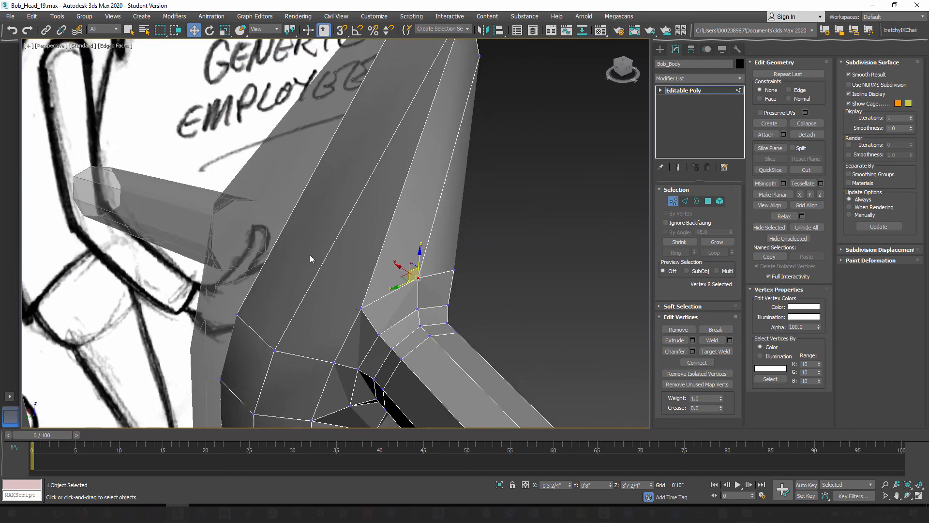
{"action": "middle_click_drag", "start_coordinate": [310, 255], "coordinate": [370, 253], "text": "alt"}
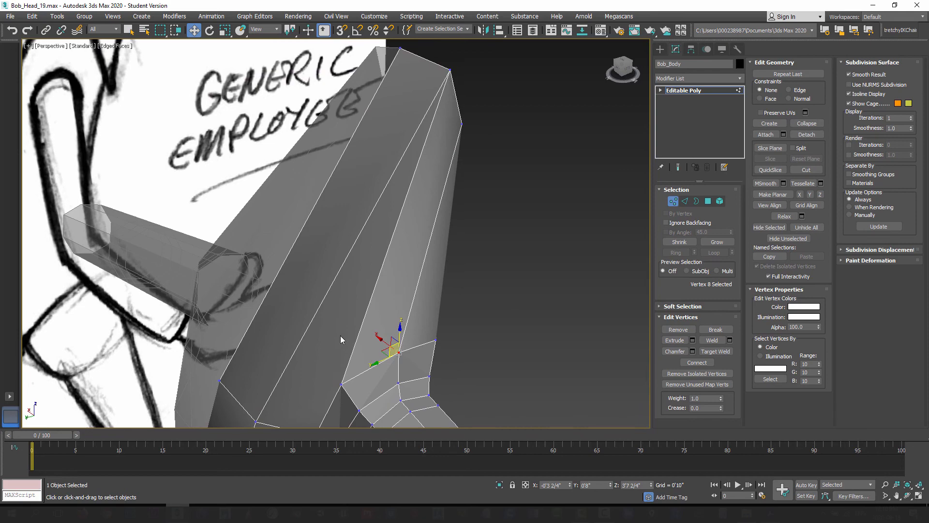
{"action": "scroll", "coordinate": [371, 335], "scroll_direction": "down", "scroll_amount": 3}
{"action": "middle_click_drag", "start_coordinate": [371, 335], "coordinate": [382, 234]}
{"action": "middle_click_drag", "start_coordinate": [479, 295], "coordinate": [404, 245], "text": "alt"}
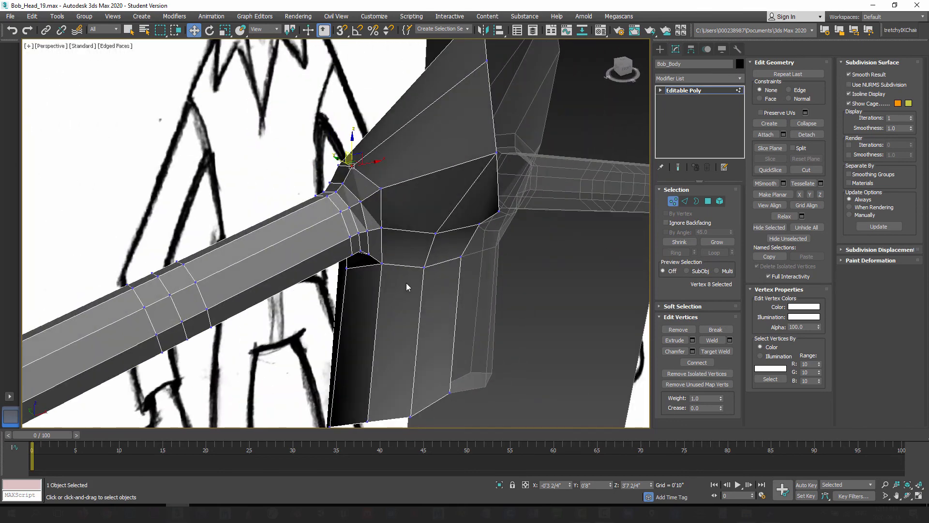
{"action": "scroll", "coordinate": [407, 288], "scroll_direction": "down", "scroll_amount": 4}
{"action": "mouse_move", "coordinate": [407, 288]}
{"action": "middle_mouse_down"}
{"action": "mouse_move", "coordinate": [406, 245]}
{"action": "mouse_move", "coordinate": [380, 232]}
{"action": "mouse_move", "coordinate": [407, 236]}
{"action": "middle_mouse_up"}
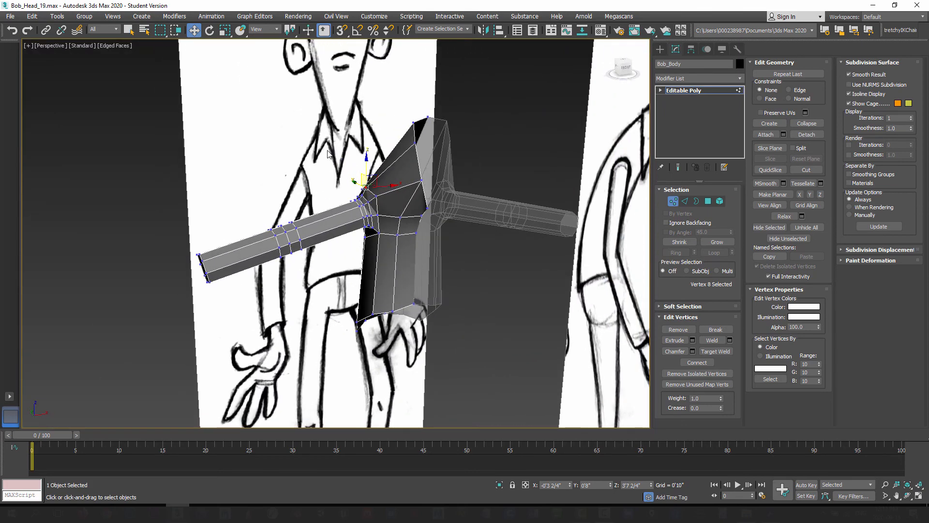
{"action": "middle_click_drag", "start_coordinate": [368, 188], "coordinate": [427, 132], "text": "alt"}
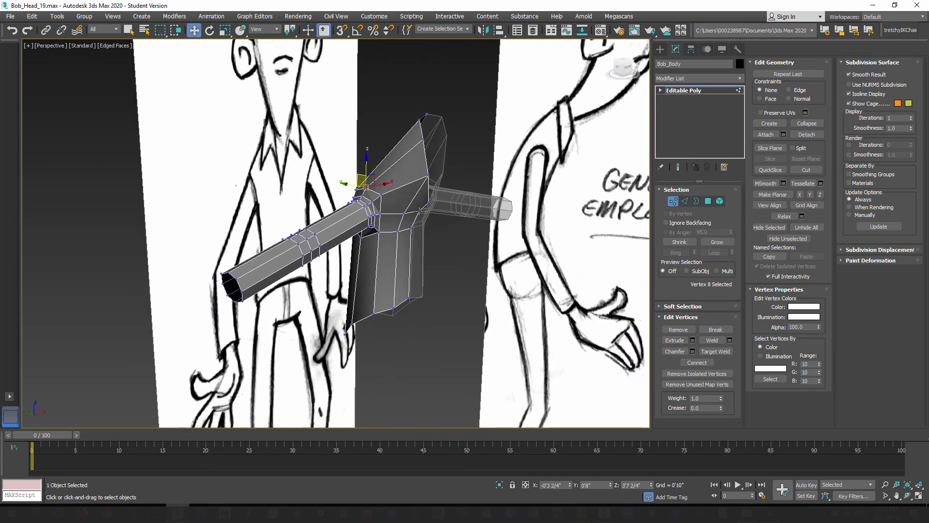
{"action": "middle_click_drag", "start_coordinate": [385, 291], "coordinate": [331, 149], "text": "alt"}
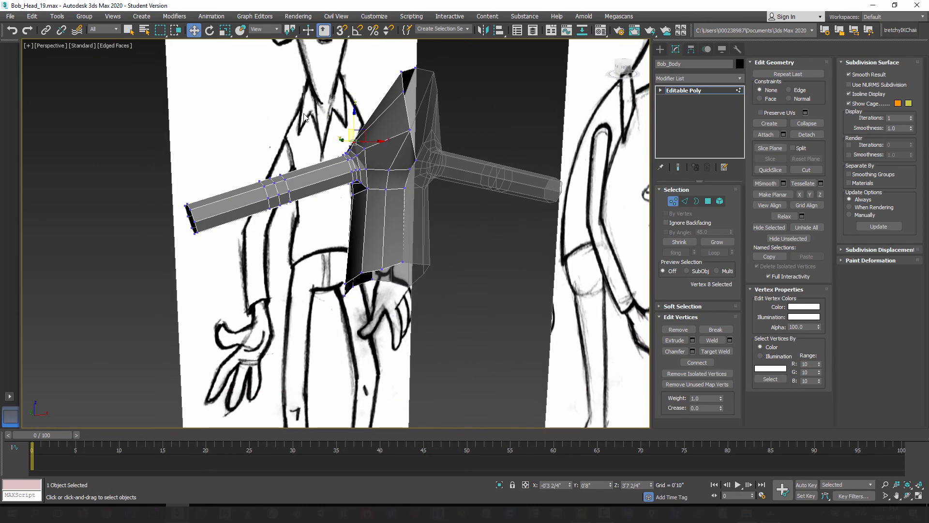
{"action": "mouse_move", "coordinate": [384, 244]}
{"action": "middle_mouse_down", "text": "alt"}
{"action": "mouse_move", "coordinate": [369, 250]}
{"action": "mouse_move", "coordinate": [383, 233]}
{"action": "middle_mouse_up", "text": "alt"}
{"action": "scroll", "coordinate": [382, 233], "scroll_direction": "up", "scroll_amount": 4}
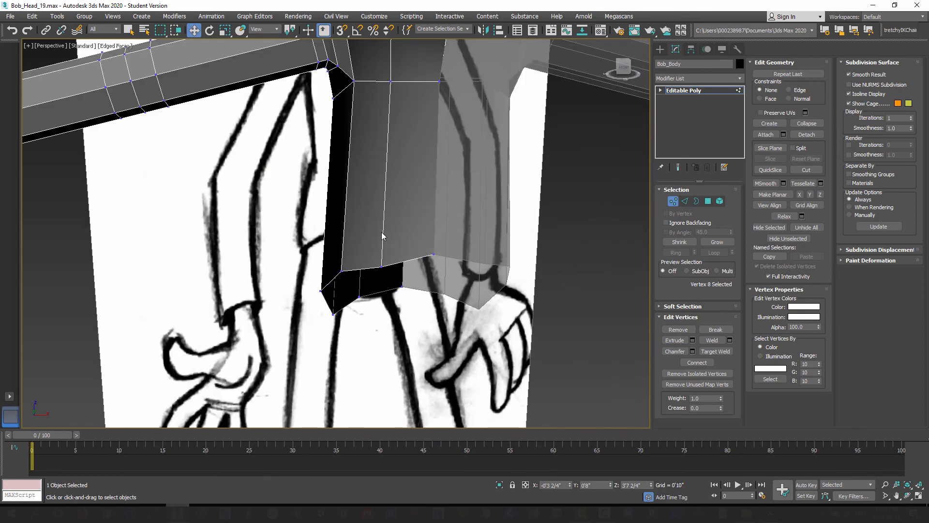
{"action": "mouse_move", "coordinate": [345, 264]}
{"action": "middle_mouse_down", "text": "alt"}
{"action": "mouse_move", "coordinate": [453, 255]}
{"action": "mouse_move", "coordinate": [380, 254]}
{"action": "middle_mouse_up", "text": "alt"}
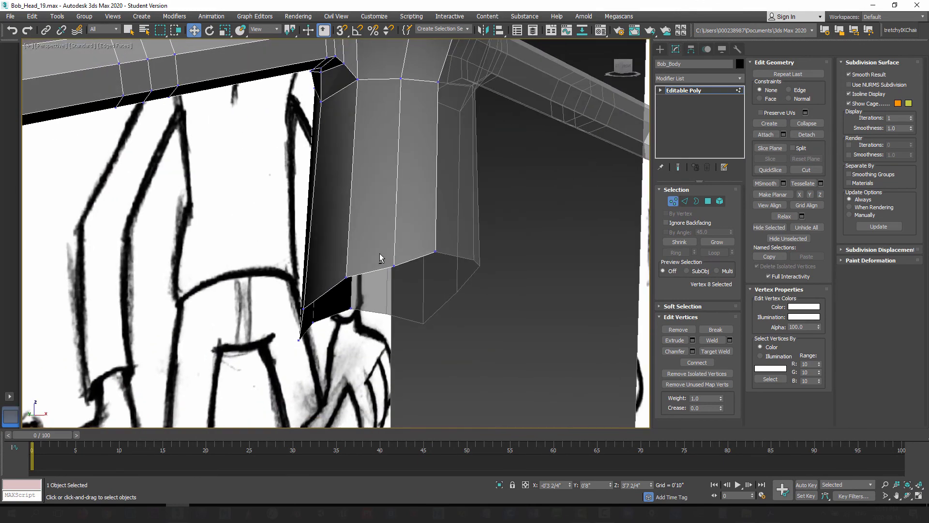
In the left view, raise the hem vertex next to the back corner to follow the drawn shirt hem.
{"action": "key", "text": "l"}
{"action": "scroll", "coordinate": [417, 314], "scroll_direction": "down", "scroll_amount": 4}
{"action": "middle_click_drag", "start_coordinate": [417, 315], "coordinate": [381, 254]}
{"action": "middle_click_drag", "start_coordinate": [421, 342], "coordinate": [379, 197]}
{"action": "middle_click_drag", "start_coordinate": [289, 383], "coordinate": [274, 283]}
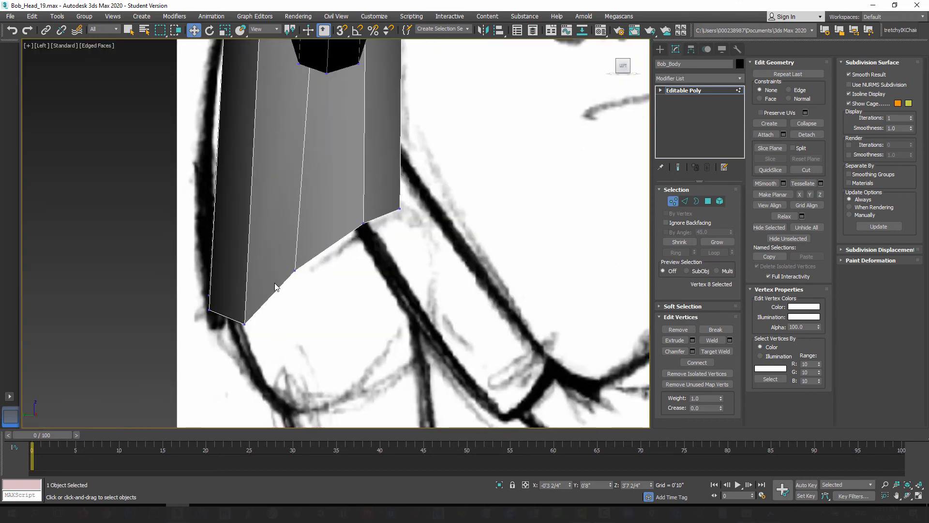
{"action": "left_click", "coordinate": [241, 320]}
{"action": "left_click_drag", "start_coordinate": [245, 300], "coordinate": [238, 259]}
{"action": "left_click_drag", "start_coordinate": [218, 291], "coordinate": [210, 288]}
Raise the side hem vertex to about Z 2'8 1/4" and lift the vertices towards the front to match the drawn hem.
{"action": "left_click", "coordinate": [295, 271]}
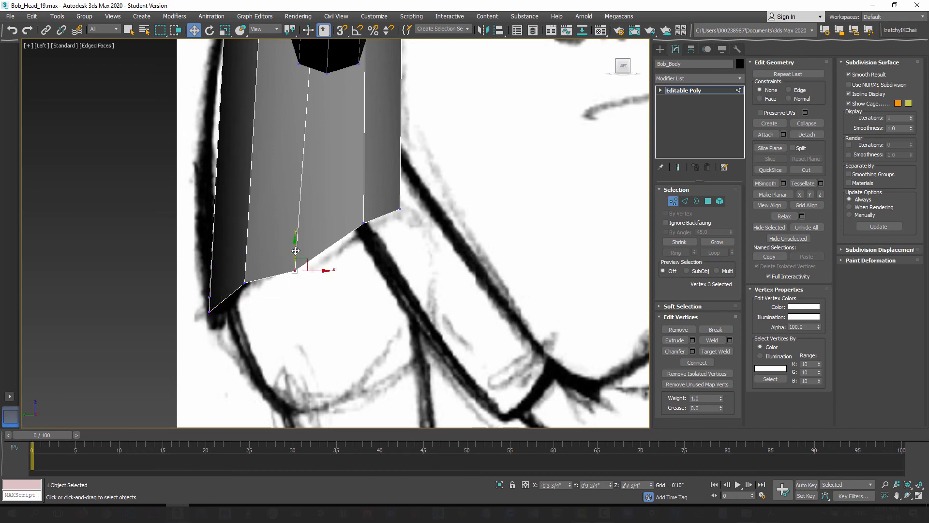
{"action": "left_click_drag", "start_coordinate": [296, 251], "coordinate": [296, 232]}
{"action": "middle_click_drag", "start_coordinate": [340, 248], "coordinate": [347, 276]}
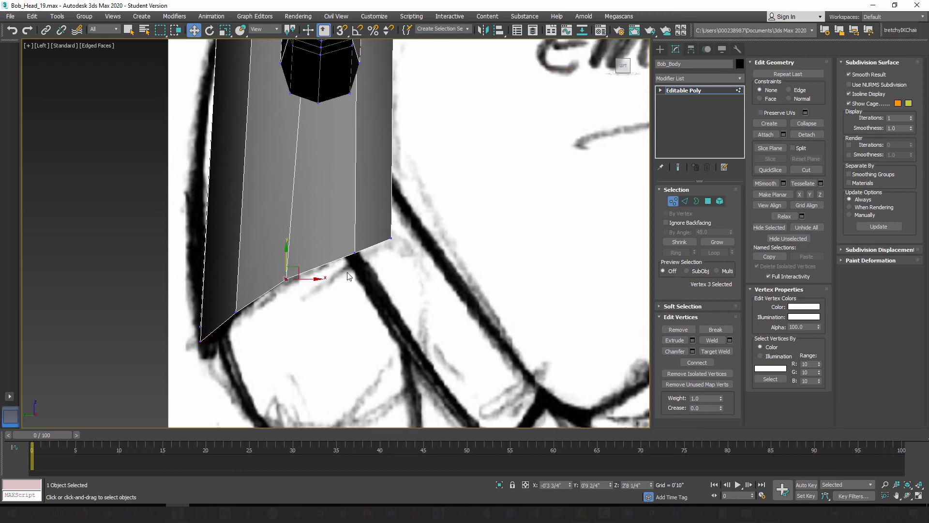
{"action": "left_click", "coordinate": [356, 253]}
{"action": "mouse_move", "coordinate": [356, 231]}
{"action": "left_mouse_down"}
{"action": "mouse_move", "coordinate": [346, 183]}
{"action": "mouse_move", "coordinate": [357, 220]}
{"action": "left_mouse_up"}
{"action": "left_click_drag", "start_coordinate": [400, 248], "coordinate": [388, 198]}
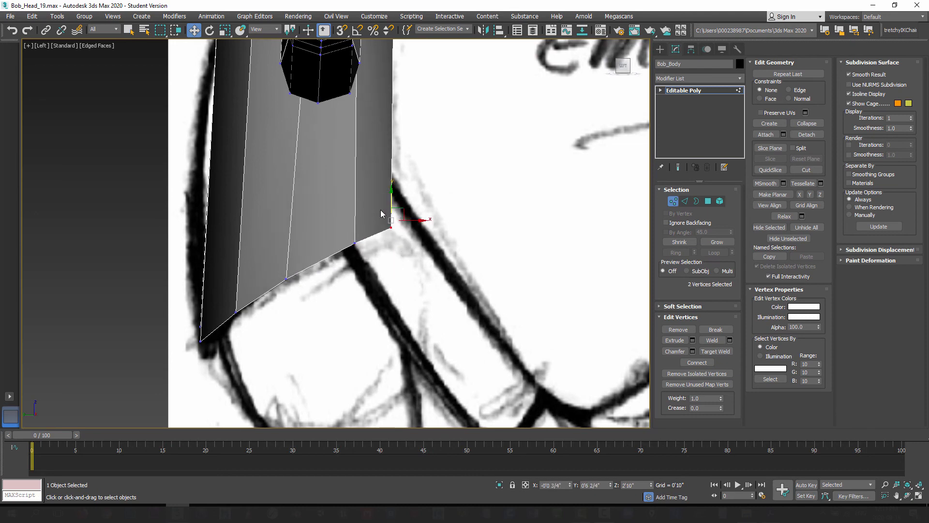
In the front view, lower the hem's centre front vertex slightly to flatten the hem curve.
{"action": "key", "text": "p"}
{"action": "middle_click_drag", "start_coordinate": [363, 289], "coordinate": [319, 288], "text": "alt"}
{"action": "key", "text": "f"}
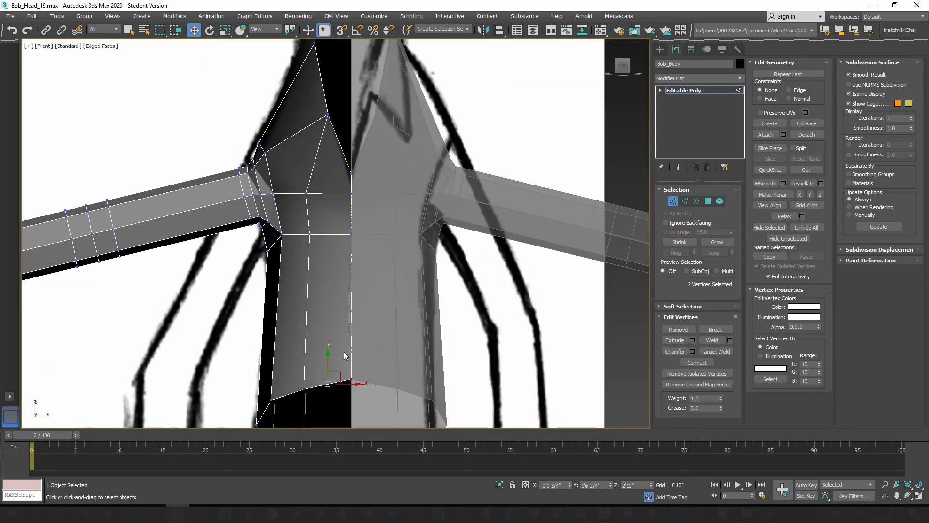
{"action": "middle_click_drag", "start_coordinate": [344, 356], "coordinate": [324, 195]}
{"action": "scroll", "coordinate": [323, 251], "scroll_direction": "up", "scroll_amount": 2}
{"action": "left_click", "coordinate": [331, 212]}
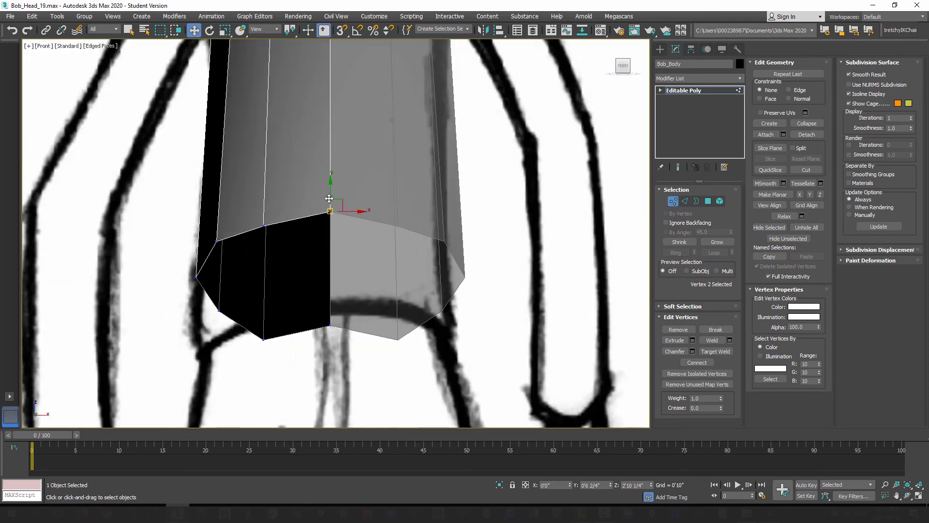
{"action": "left_click_drag", "start_coordinate": [331, 188], "coordinate": [331, 196]}
Adjust the hem's centre back vertex and raise the vertex beside it to about Z 2'7".
{"action": "left_click", "coordinate": [328, 330]}
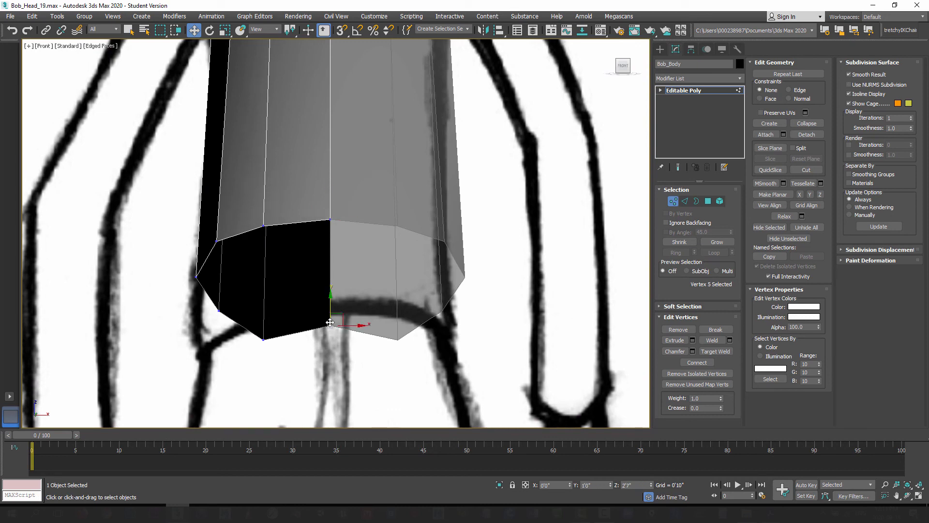
{"action": "left_click_drag", "start_coordinate": [332, 309], "coordinate": [328, 307]}
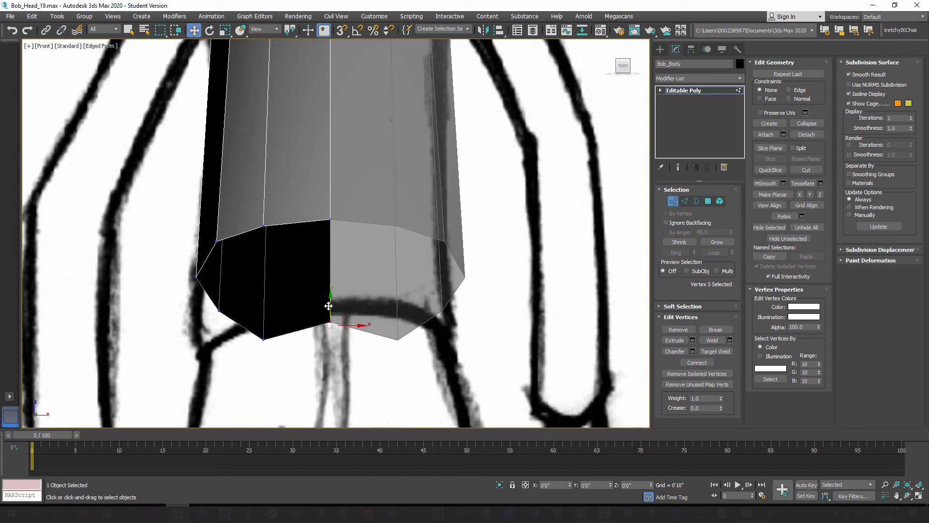
{"action": "left_click", "coordinate": [264, 338]}
{"action": "left_click_drag", "start_coordinate": [265, 321], "coordinate": [265, 301]}
Select the two centre back edges of the torso and push them outward to about Y 0'11 3/4" to round the back.
{"action": "scroll", "coordinate": [292, 261], "scroll_direction": "down", "scroll_amount": 3}
{"action": "scroll", "coordinate": [291, 260], "scroll_direction": "down", "scroll_amount": 3}
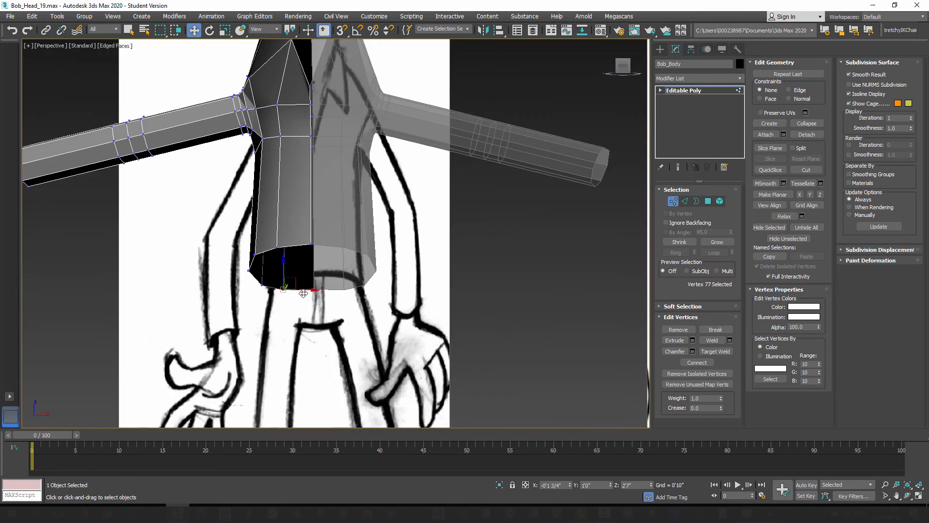
{"action": "key", "text": "p"}
{"action": "middle_click_drag", "start_coordinate": [266, 294], "coordinate": [479, 223], "text": "alt"}
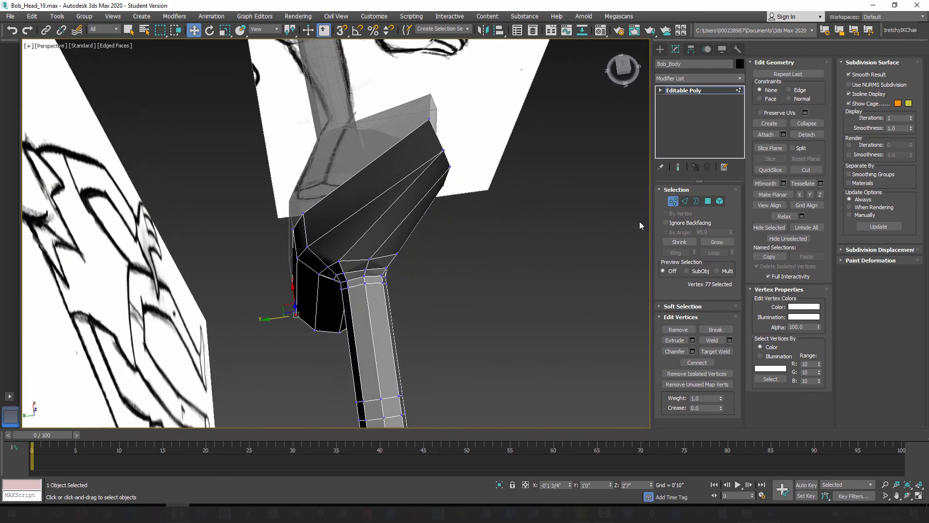
{"action": "left_click", "coordinate": [685, 202]}
{"action": "middle_click_drag", "start_coordinate": [292, 286], "coordinate": [343, 263], "text": "alt"}
{"action": "scroll", "coordinate": [328, 297], "scroll_direction": "up", "scroll_amount": 3}
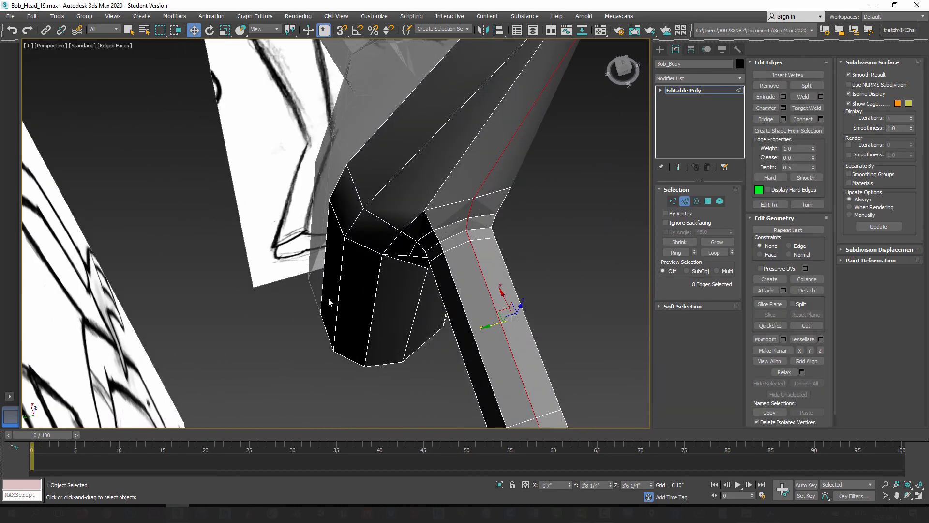
{"action": "left_click", "coordinate": [322, 285]}
{"action": "middle_click_drag", "start_coordinate": [323, 229], "coordinate": [336, 162], "text": "alt"}
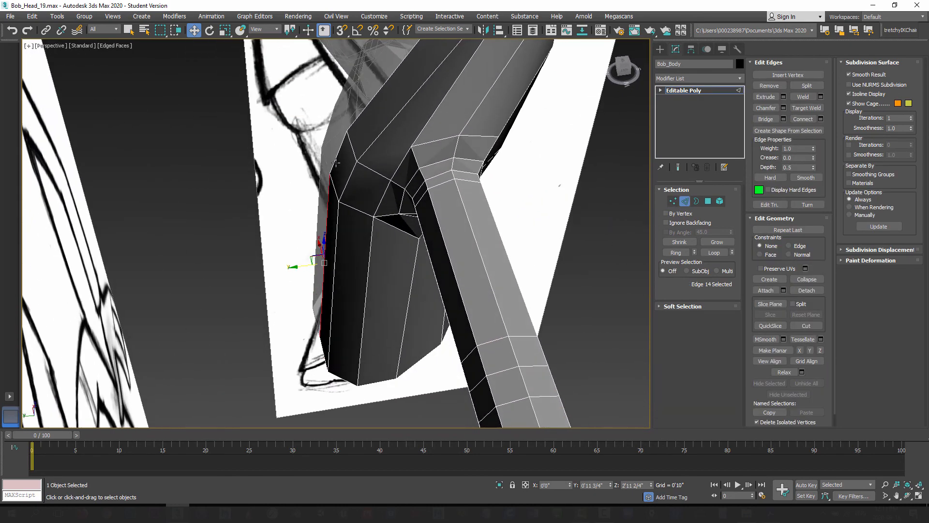
{"action": "left_click", "coordinate": [340, 146], "text": "ctrl"}
{"action": "middle_click_drag", "start_coordinate": [329, 198], "coordinate": [320, 222], "text": "alt"}
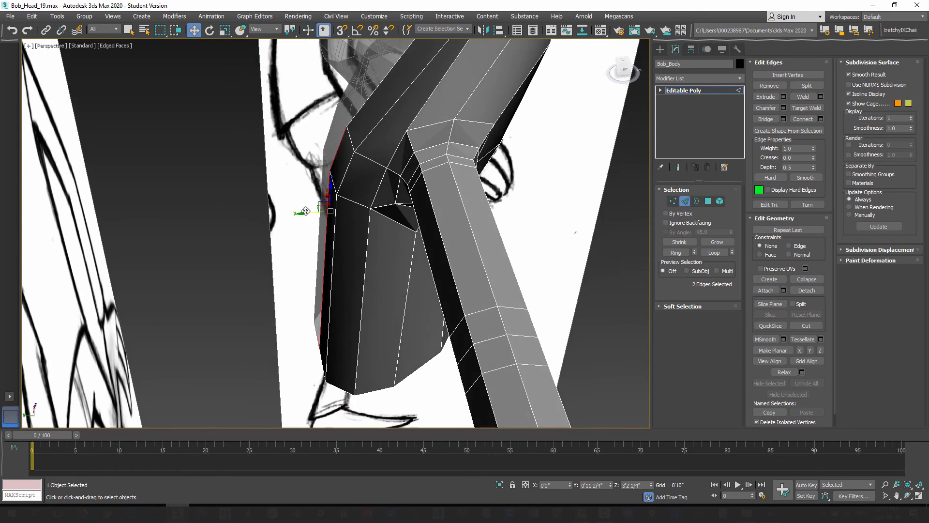
{"action": "left_click_drag", "start_coordinate": [305, 212], "coordinate": [300, 212]}
{"action": "middle_click_drag", "start_coordinate": [290, 252], "coordinate": [317, 291], "text": "alt"}
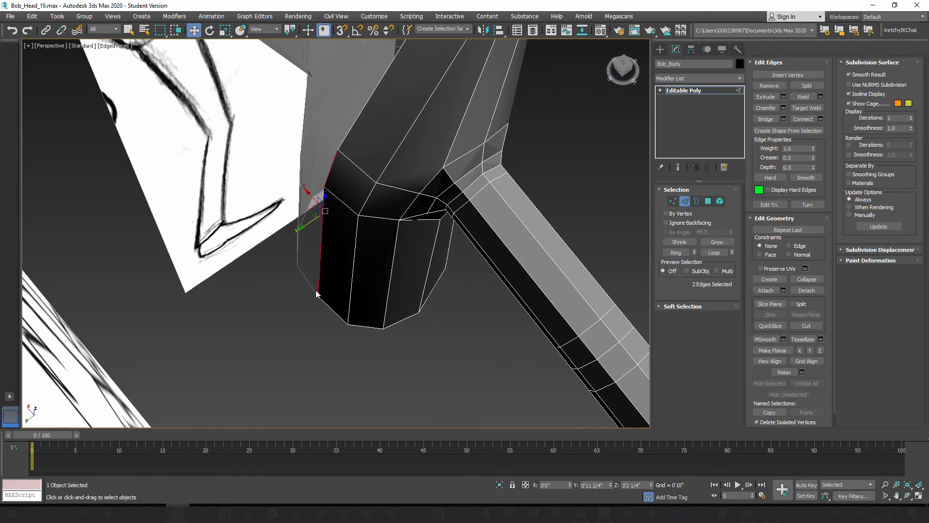
{"action": "left_click_drag", "start_coordinate": [309, 226], "coordinate": [305, 226]}
Examine the torso's rounded shape from several angles and select a single vertical edge on the lower torso.
{"action": "middle_click_drag", "start_coordinate": [320, 194], "coordinate": [355, 233], "text": "alt"}
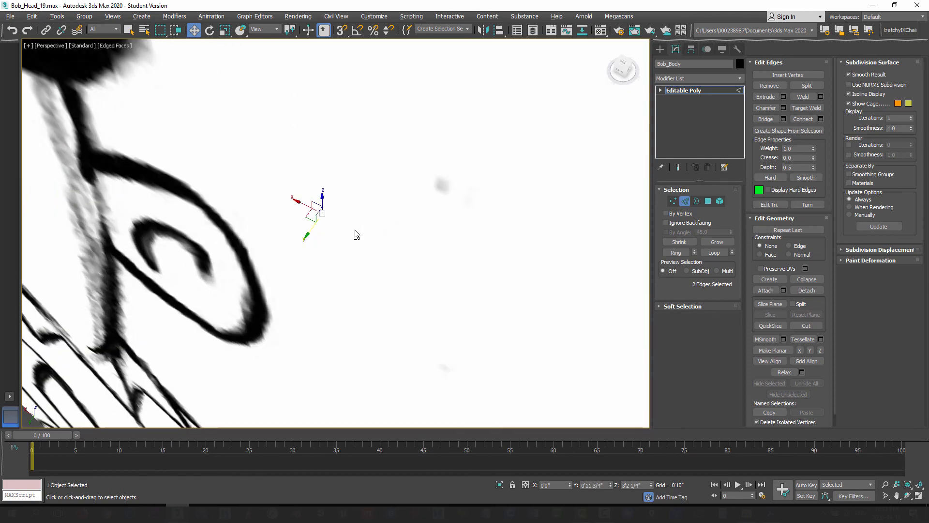
{"action": "middle_click_drag", "start_coordinate": [385, 188], "coordinate": [296, 182]}
{"action": "scroll", "coordinate": [334, 248], "scroll_direction": "down", "scroll_amount": 3}
{"action": "scroll", "coordinate": [351, 238], "scroll_direction": "up", "scroll_amount": 2}
{"action": "middle_click_drag", "start_coordinate": [312, 290], "coordinate": [320, 193]}
{"action": "mouse_move", "coordinate": [291, 310]}
{"action": "middle_mouse_down", "text": "alt"}
{"action": "mouse_move", "coordinate": [295, 257]}
{"action": "mouse_move", "coordinate": [364, 200]}
{"action": "mouse_move", "coordinate": [347, 274]}
{"action": "mouse_move", "coordinate": [325, 281]}
{"action": "mouse_move", "coordinate": [385, 283]}
{"action": "mouse_move", "coordinate": [356, 216]}
{"action": "middle_mouse_up", "text": "alt"}
{"action": "left_click", "coordinate": [356, 195]}
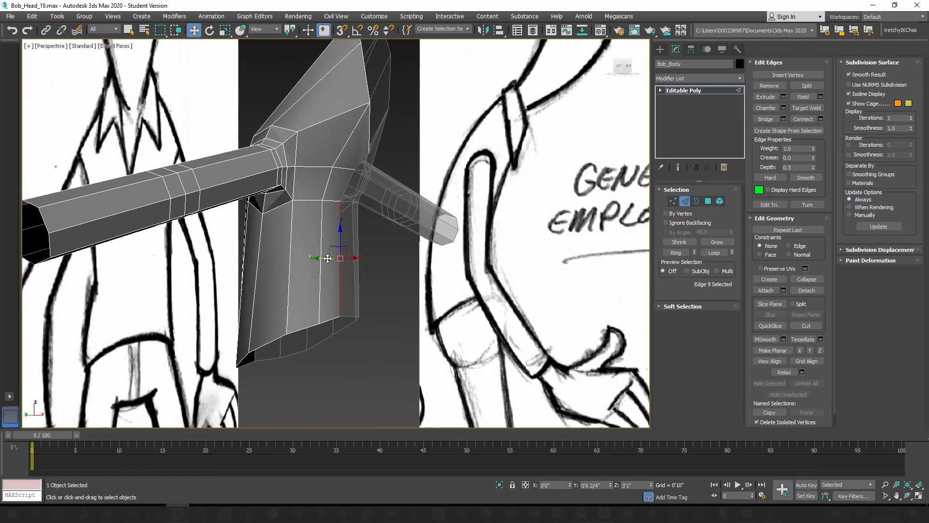
{"action": "mouse_move", "coordinate": [328, 259]}
{"action": "middle_mouse_down", "text": "alt"}
{"action": "mouse_move", "coordinate": [344, 273]}
{"action": "mouse_move", "coordinate": [336, 295]}
{"action": "mouse_move", "coordinate": [382, 286]}
{"action": "mouse_move", "coordinate": [339, 256]}
{"action": "mouse_move", "coordinate": [363, 212]}
{"action": "mouse_move", "coordinate": [378, 229]}
{"action": "mouse_move", "coordinate": [391, 226]}
{"action": "mouse_move", "coordinate": [345, 238]}
{"action": "middle_mouse_up", "text": "alt"}
Leave edge editing and apply an OpenSubdiv modifier to the body, checking the smoothed torso and arm from the front.
{"action": "left_click", "coordinate": [686, 202]}
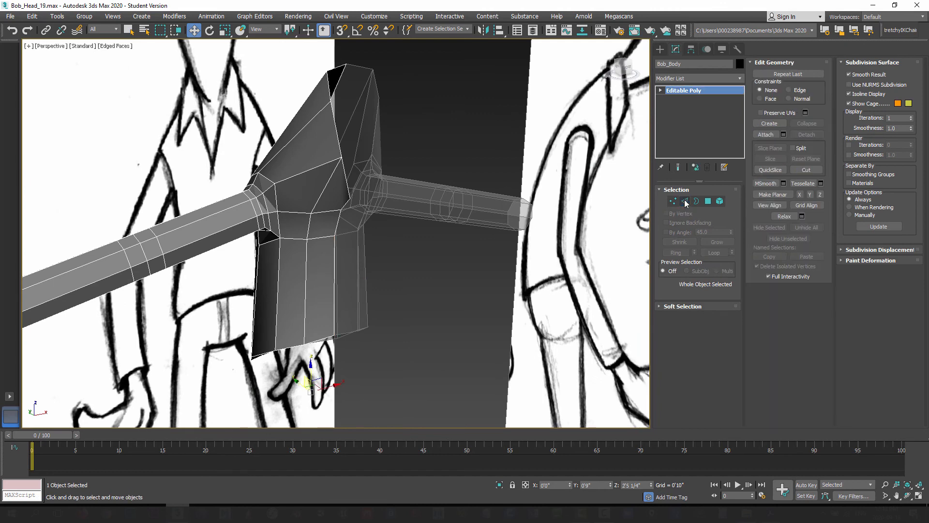
{"action": "left_click", "coordinate": [740, 79]}
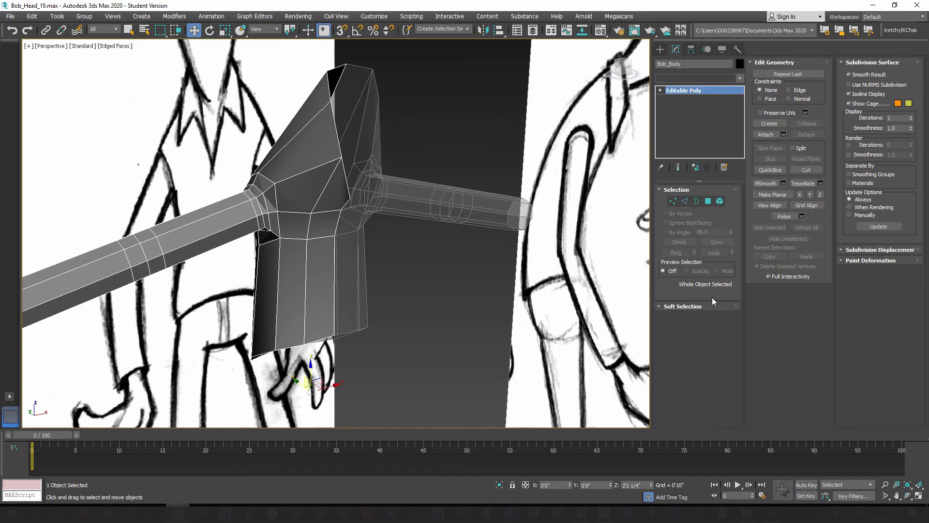
{"action": "left_click", "coordinate": [739, 79]}
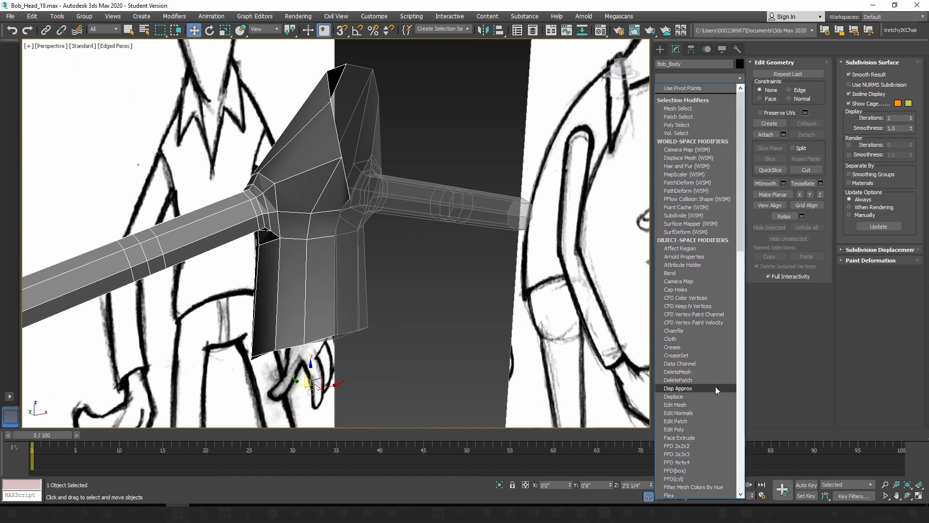
{"action": "key", "text": "o"}
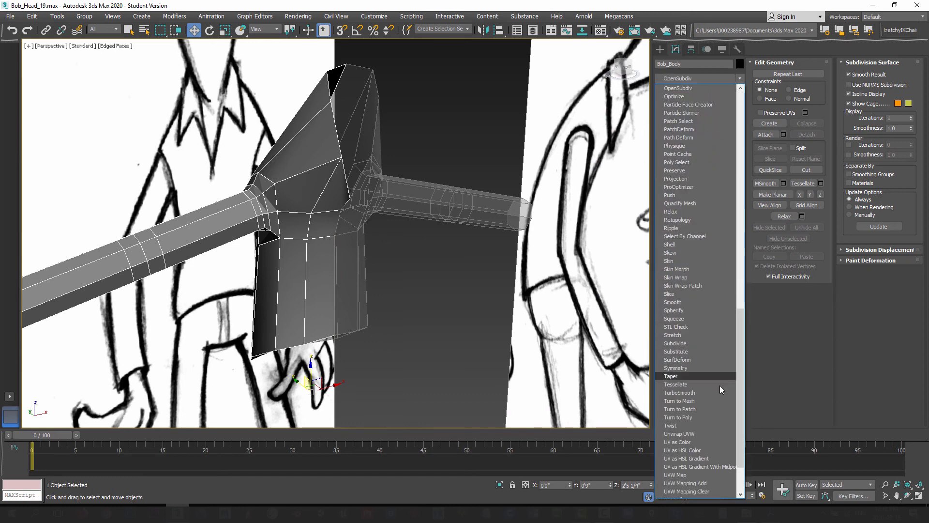
{"action": "left_click", "coordinate": [690, 89]}
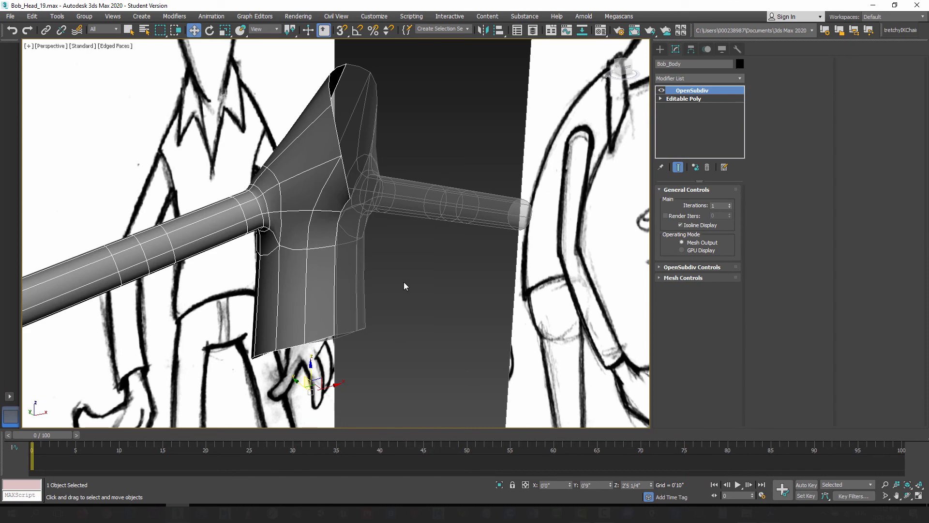
{"action": "middle_click_drag", "start_coordinate": [377, 238], "coordinate": [347, 255], "text": "alt"}
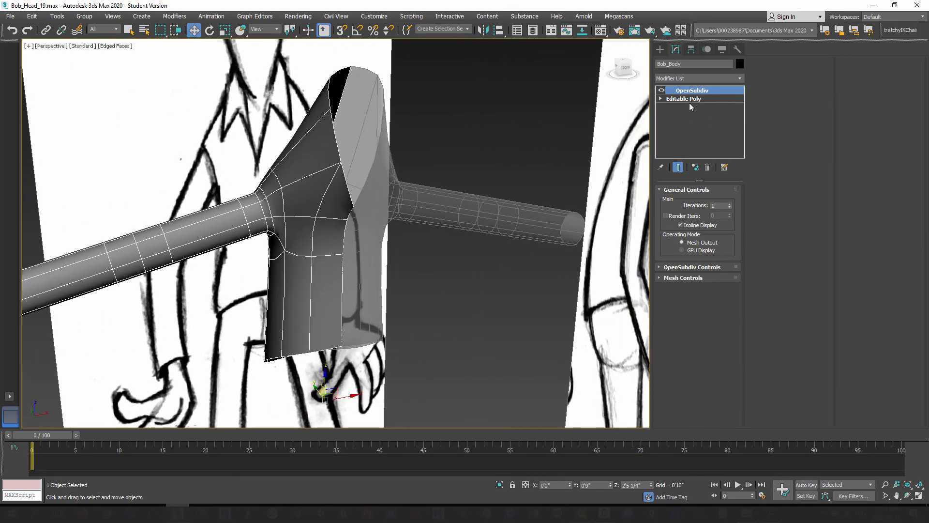
{"action": "middle_click_drag", "start_coordinate": [316, 244], "coordinate": [358, 220]}
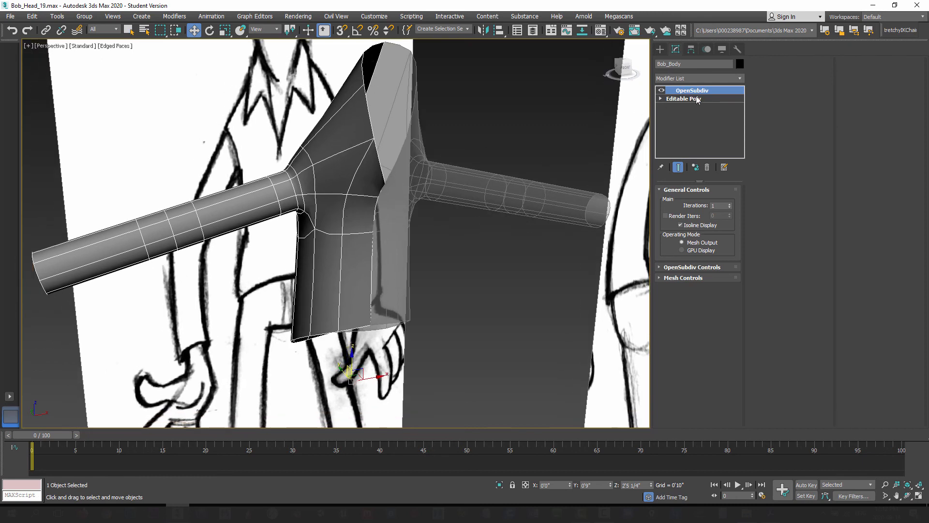
Examine the smoothed body mesh's torso, shoulder and arm from several angles against the reference drawings.
{"action": "middle_click_drag", "start_coordinate": [411, 196], "coordinate": [372, 247]}
{"action": "scroll", "coordinate": [342, 243], "scroll_direction": "up", "scroll_amount": 3}
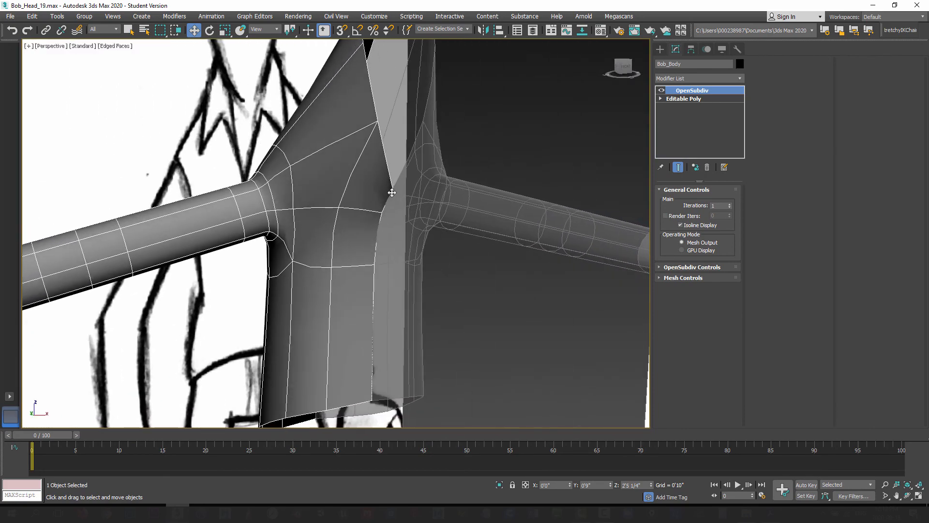
{"action": "middle_click_drag", "start_coordinate": [373, 296], "coordinate": [399, 216], "text": "alt"}
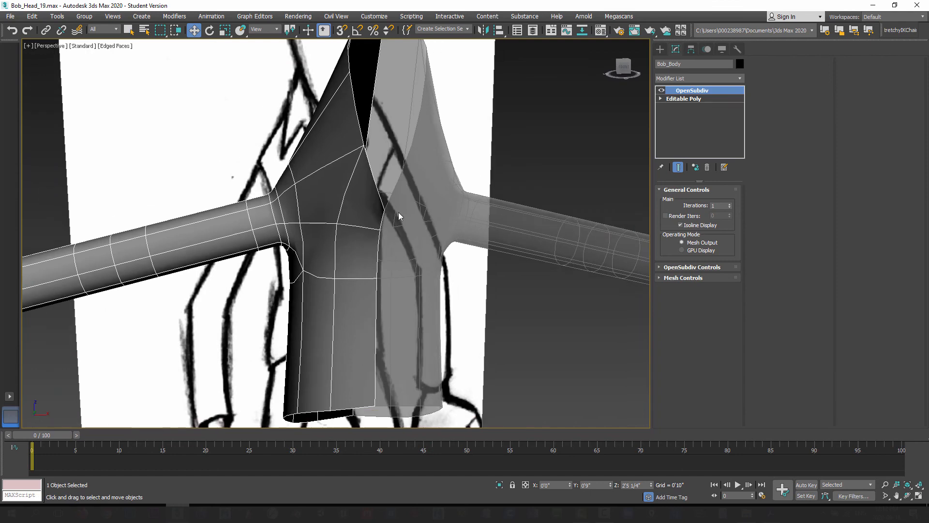
{"action": "scroll", "coordinate": [378, 229], "scroll_direction": "down", "scroll_amount": 5}
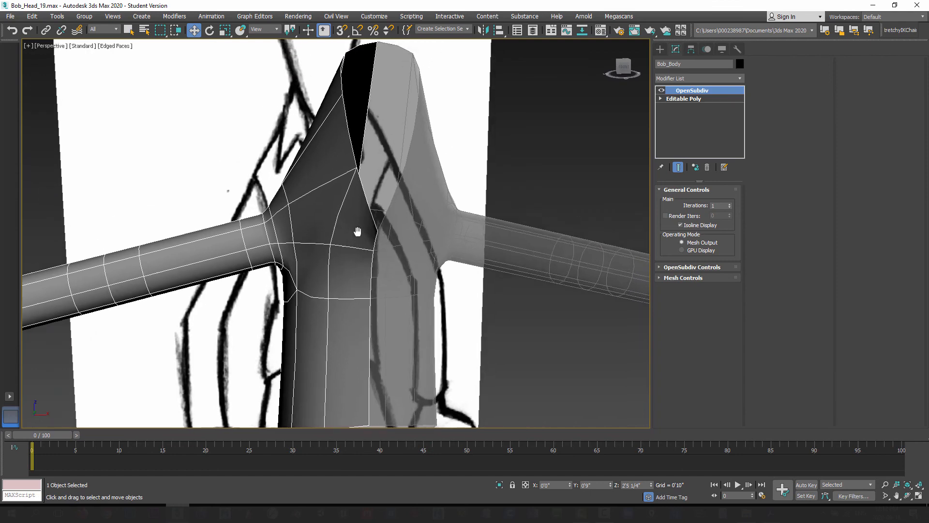
{"action": "middle_click_drag", "start_coordinate": [353, 234], "coordinate": [343, 231], "text": "alt"}
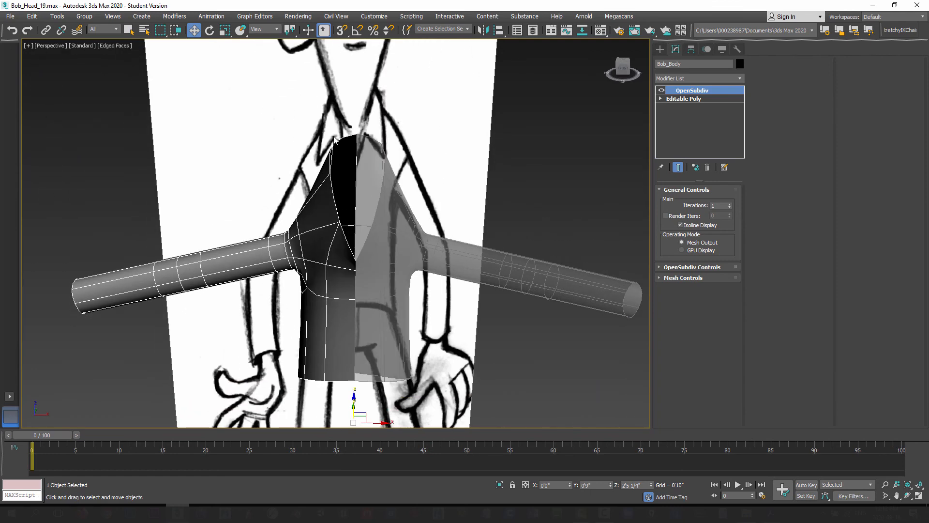
{"action": "mouse_move", "coordinate": [304, 215]}
{"action": "middle_mouse_down", "text": "alt"}
{"action": "mouse_move", "coordinate": [325, 235]}
{"action": "mouse_move", "coordinate": [360, 214]}
{"action": "mouse_move", "coordinate": [375, 219]}
{"action": "mouse_move", "coordinate": [333, 161]}
{"action": "mouse_move", "coordinate": [295, 176]}
{"action": "mouse_move", "coordinate": [296, 222]}
{"action": "mouse_move", "coordinate": [328, 215]}
{"action": "middle_mouse_up", "text": "alt"}
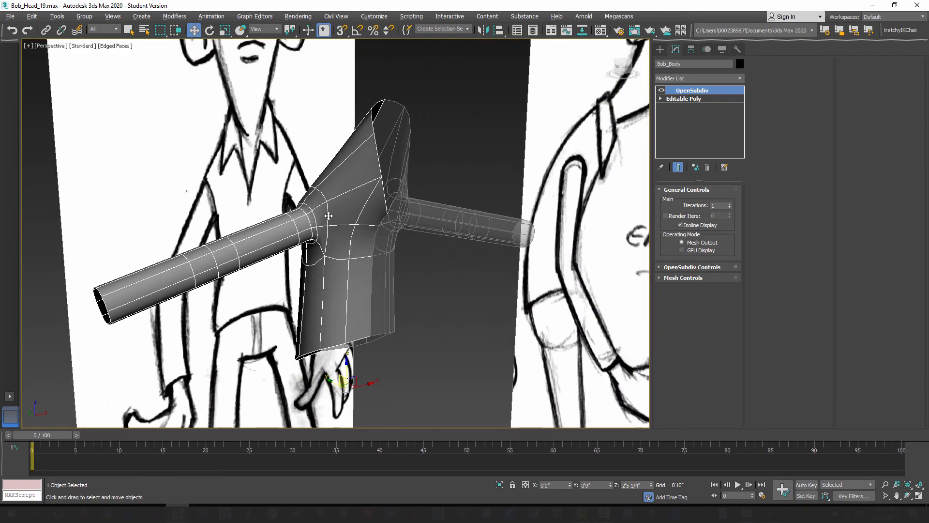
{"action": "mouse_move", "coordinate": [365, 181]}
{"action": "middle_mouse_down", "text": "alt"}
{"action": "mouse_move", "coordinate": [342, 192]}
{"action": "mouse_move", "coordinate": [346, 213]}
{"action": "mouse_move", "coordinate": [339, 208]}
{"action": "mouse_move", "coordinate": [416, 175]}
{"action": "mouse_move", "coordinate": [363, 213]}
{"action": "mouse_move", "coordinate": [375, 181]}
{"action": "middle_mouse_up", "text": "alt"}
{"action": "middle_click_drag", "start_coordinate": [377, 128], "coordinate": [383, 159]}
{"action": "middle_click_drag", "start_coordinate": [328, 239], "coordinate": [376, 233], "text": "alt"}
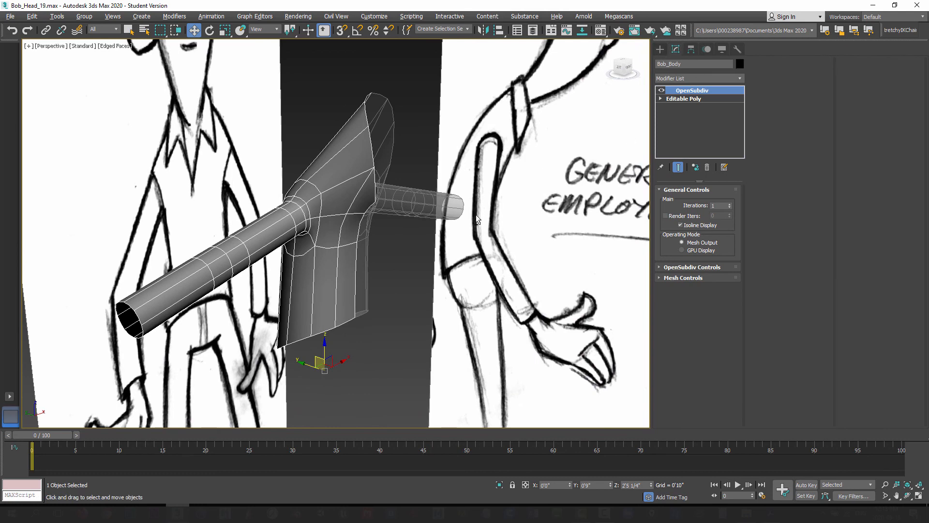
{"action": "middle_click_drag", "start_coordinate": [475, 214], "coordinate": [460, 167], "text": "alt"}
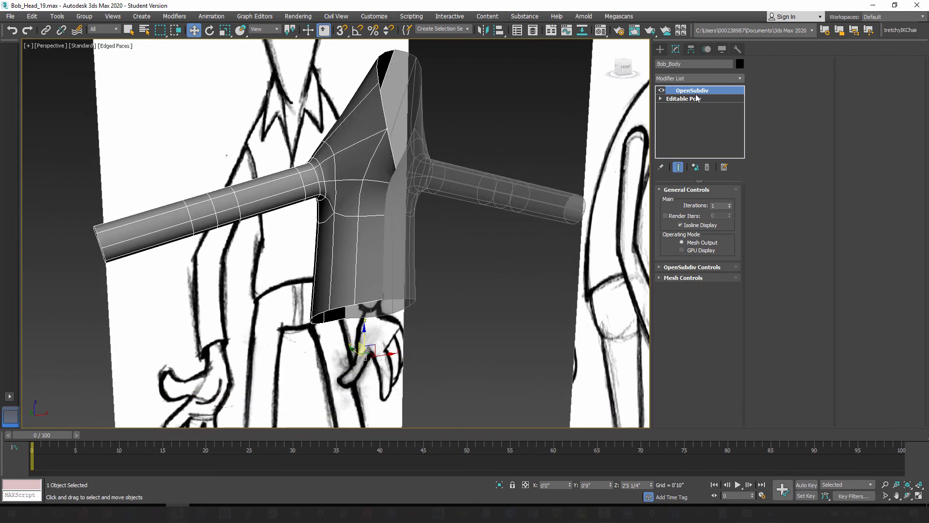
Set the body's OpenSubdiv iterations to 2 and display the unsmoothed Editable Poly cage.
{"action": "left_click", "coordinate": [730, 204]}
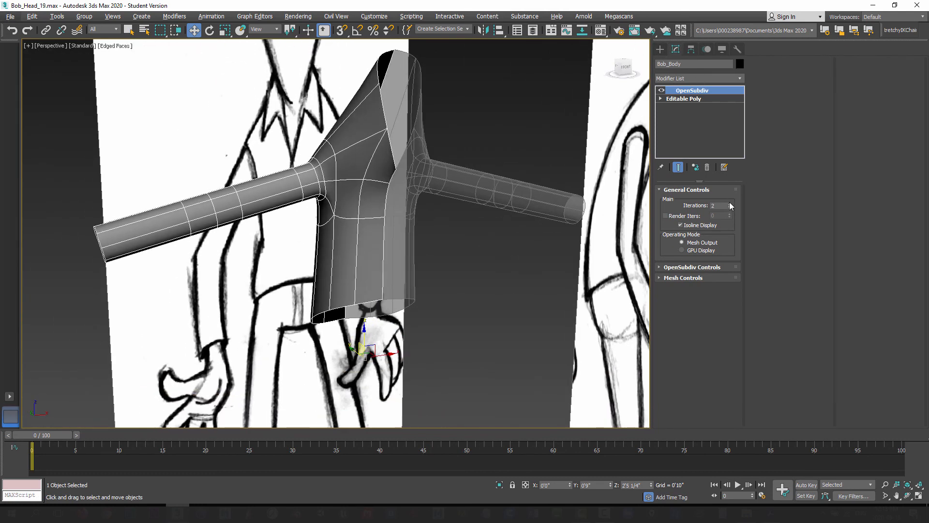
{"action": "middle_click_drag", "start_coordinate": [454, 190], "coordinate": [417, 190], "text": "alt"}
{"action": "left_click", "coordinate": [690, 99]}
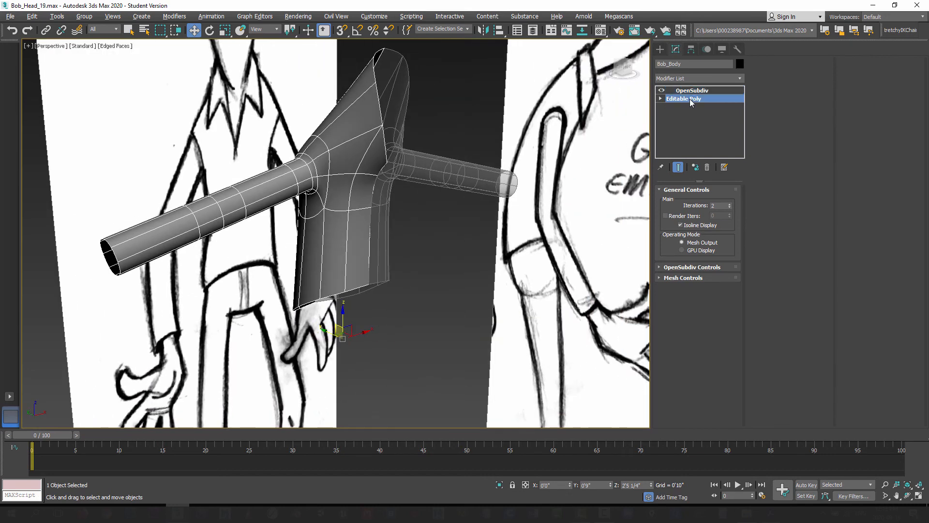
{"action": "left_click", "coordinate": [679, 168]}
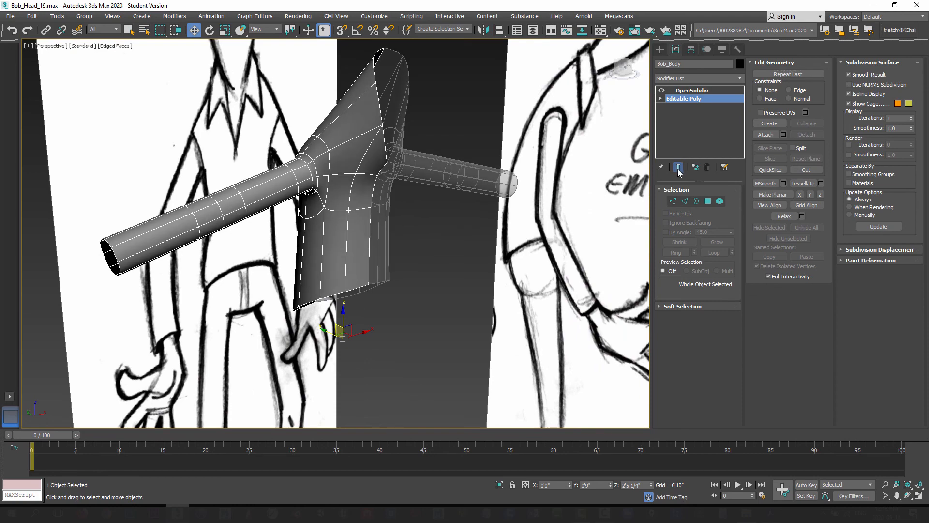
{"action": "left_click", "coordinate": [679, 170]}
{"action": "left_click", "coordinate": [680, 169]}
{"action": "left_click", "coordinate": [679, 169]}
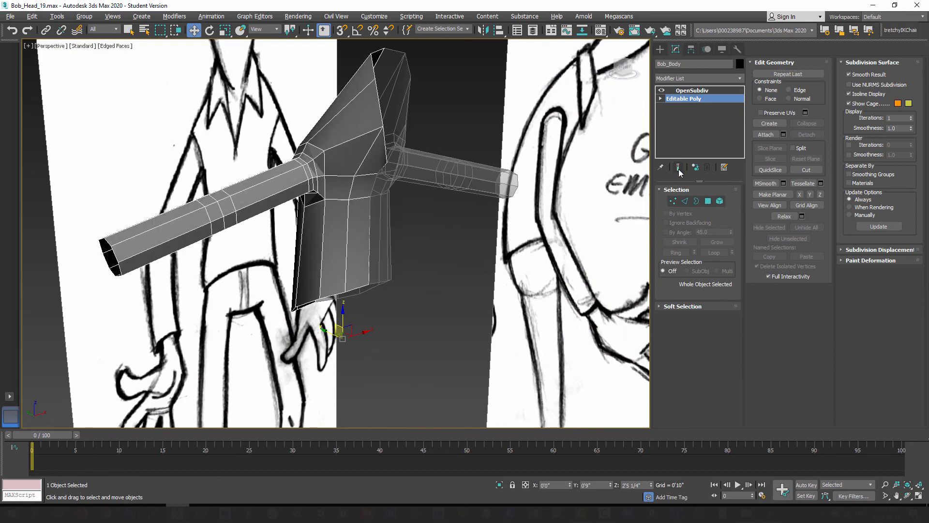
Select the ring of vertical edges around the lower torso of the Editable Poly.
{"action": "mouse_move", "coordinate": [296, 206]}
{"action": "middle_mouse_down", "text": "alt"}
{"action": "mouse_move", "coordinate": [276, 206]}
{"action": "mouse_move", "coordinate": [296, 224]}
{"action": "middle_mouse_up", "text": "alt"}
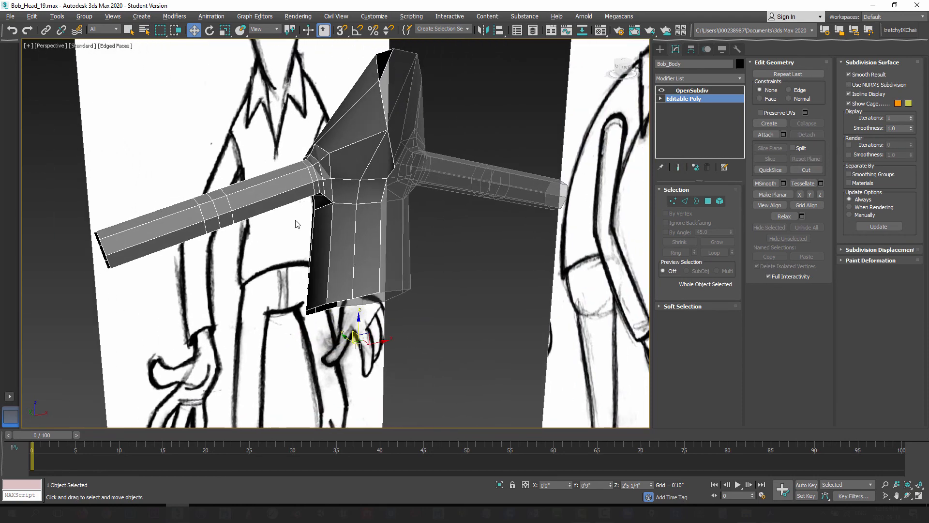
{"action": "middle_click_drag", "start_coordinate": [309, 270], "coordinate": [335, 234]}
{"action": "scroll", "coordinate": [315, 239], "scroll_direction": "up", "scroll_amount": 3}
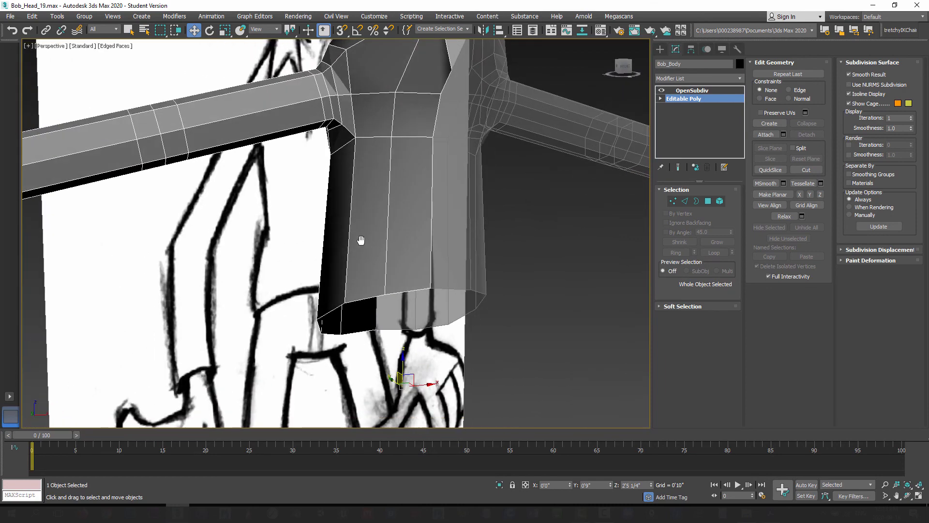
{"action": "middle_click_drag", "start_coordinate": [381, 321], "coordinate": [354, 251], "text": "alt"}
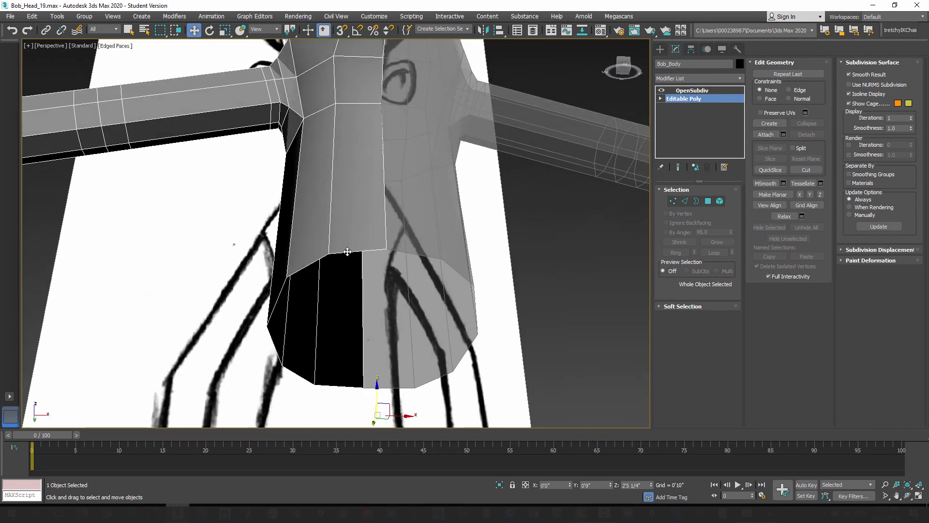
{"action": "mouse_move", "coordinate": [305, 320]}
{"action": "middle_mouse_down", "text": "alt"}
{"action": "mouse_move", "coordinate": [372, 299]}
{"action": "mouse_move", "coordinate": [356, 289]}
{"action": "mouse_move", "coordinate": [356, 241]}
{"action": "mouse_move", "coordinate": [323, 256]}
{"action": "mouse_move", "coordinate": [353, 266]}
{"action": "mouse_move", "coordinate": [307, 289]}
{"action": "middle_mouse_up", "text": "alt"}
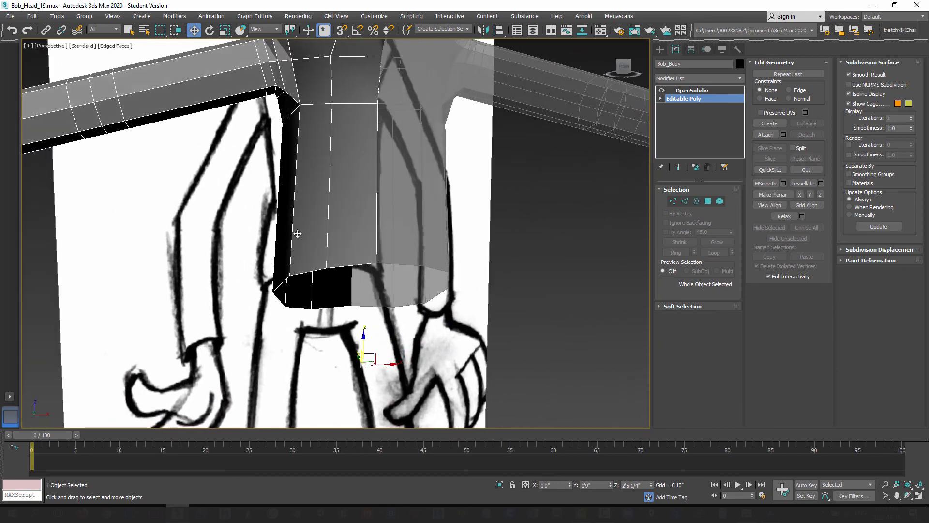
{"action": "middle_click_drag", "start_coordinate": [298, 234], "coordinate": [312, 228], "text": "alt"}
{"action": "left_click", "coordinate": [685, 201]}
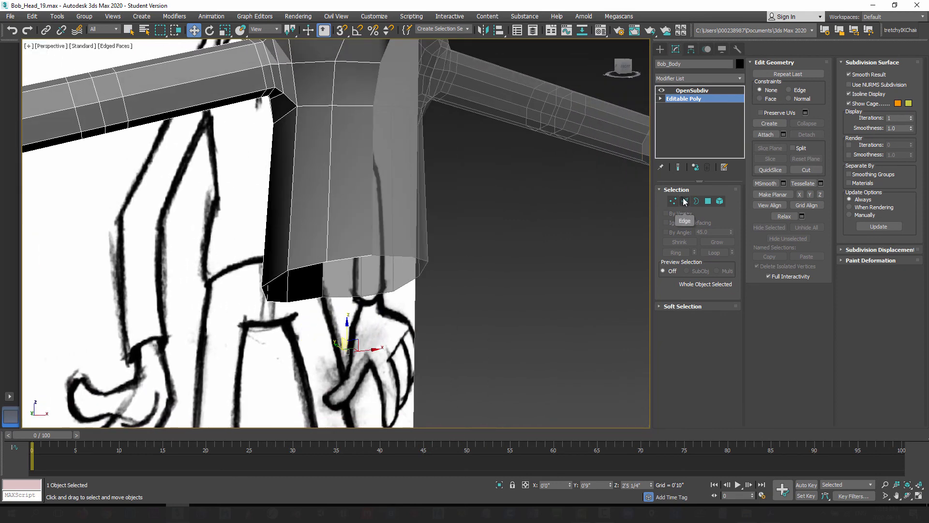
{"action": "left_click", "coordinate": [330, 198]}
{"action": "mouse_move", "coordinate": [313, 225]}
{"action": "middle_mouse_down", "text": "alt"}
{"action": "mouse_move", "coordinate": [294, 179]}
{"action": "mouse_move", "coordinate": [336, 228]}
{"action": "mouse_move", "coordinate": [365, 196]}
{"action": "mouse_move", "coordinate": [373, 211]}
{"action": "middle_mouse_up", "text": "alt"}
{"action": "scroll", "coordinate": [348, 184], "scroll_direction": "down", "scroll_amount": 3}
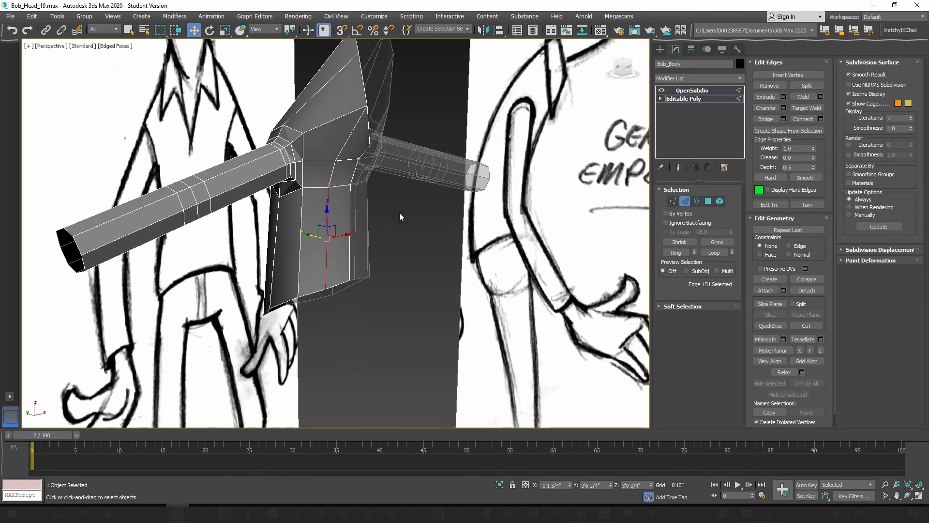
{"action": "middle_click_drag", "start_coordinate": [285, 211], "coordinate": [306, 253], "text": "alt"}
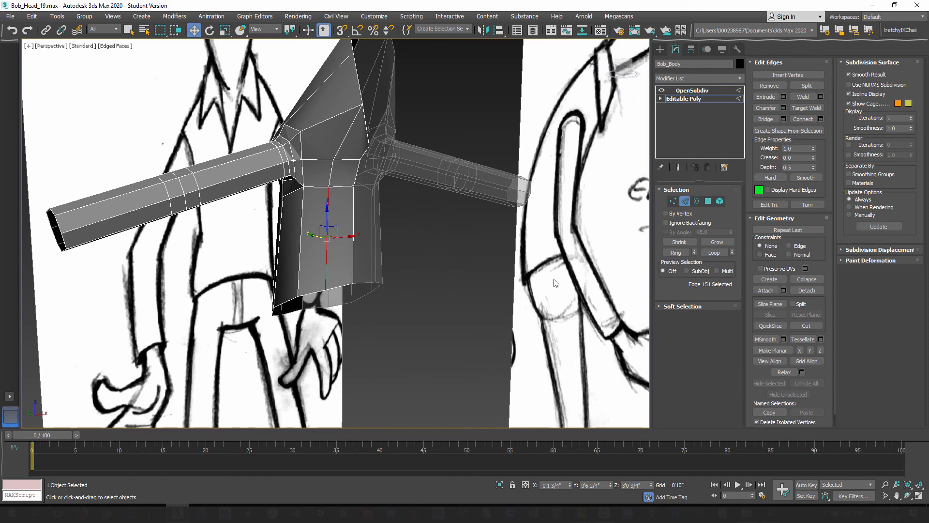
{"action": "left_click", "coordinate": [820, 119]}
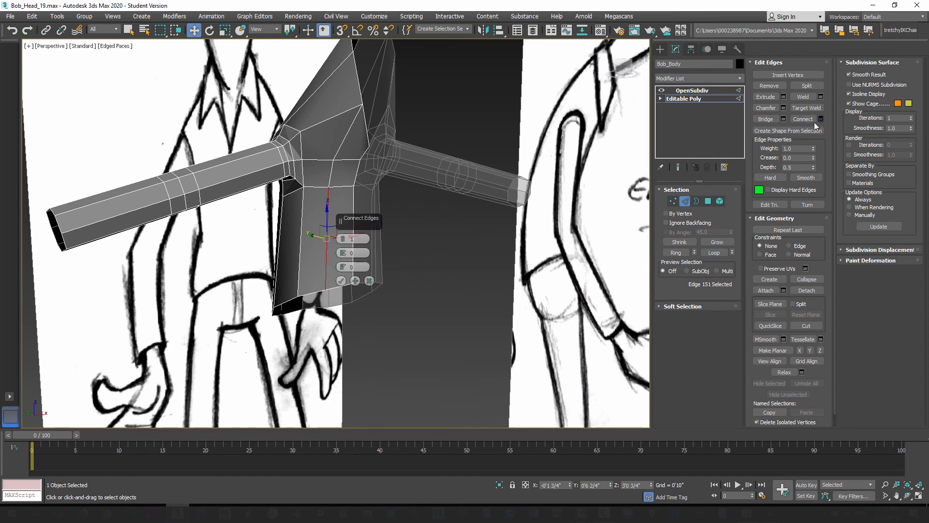
{"action": "left_click", "coordinate": [369, 281]}
{"action": "left_click", "coordinate": [677, 252]}
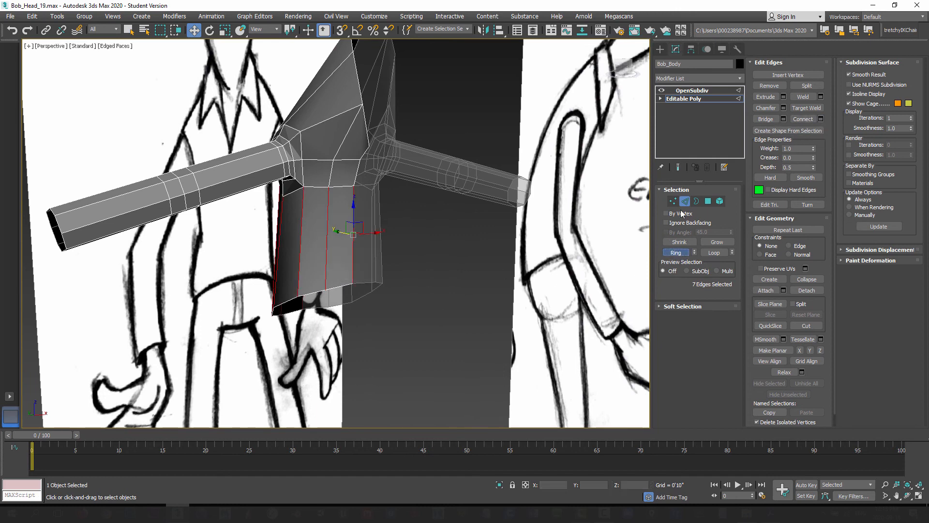
Connect the selected torso edges with 2 segments to add two horizontal edge loops.
{"action": "left_click", "coordinate": [820, 119]}
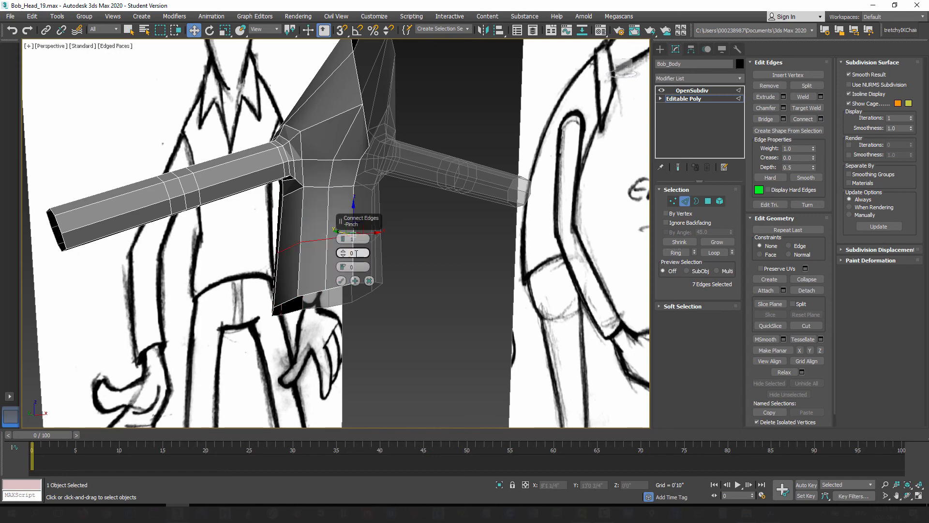
{"action": "left_click_drag", "start_coordinate": [344, 240], "coordinate": [344, 239]}
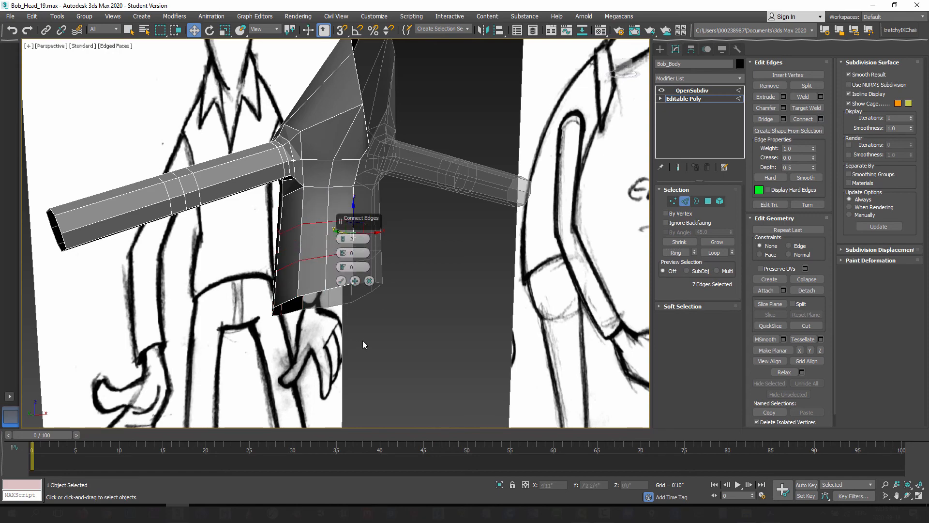
{"action": "middle_click_drag", "start_coordinate": [361, 341], "coordinate": [356, 310], "text": "alt"}
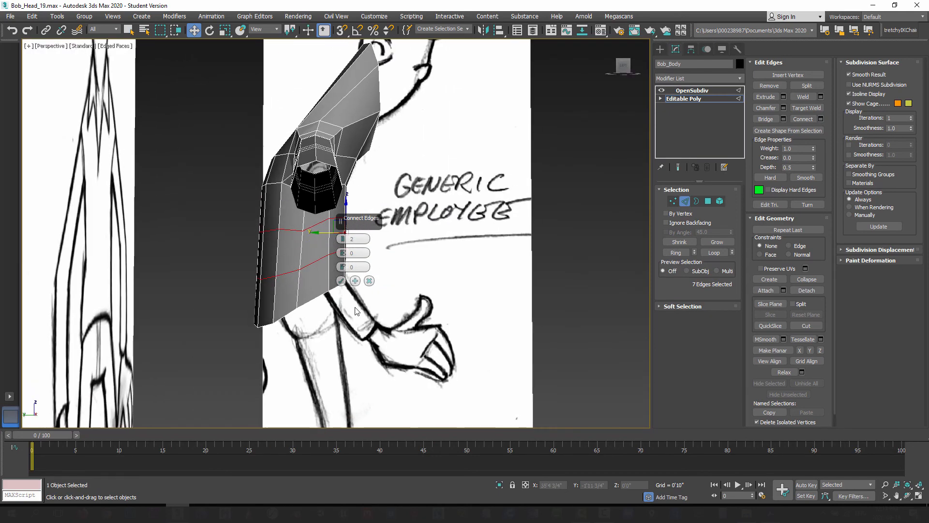
{"action": "left_click", "coordinate": [340, 281]}
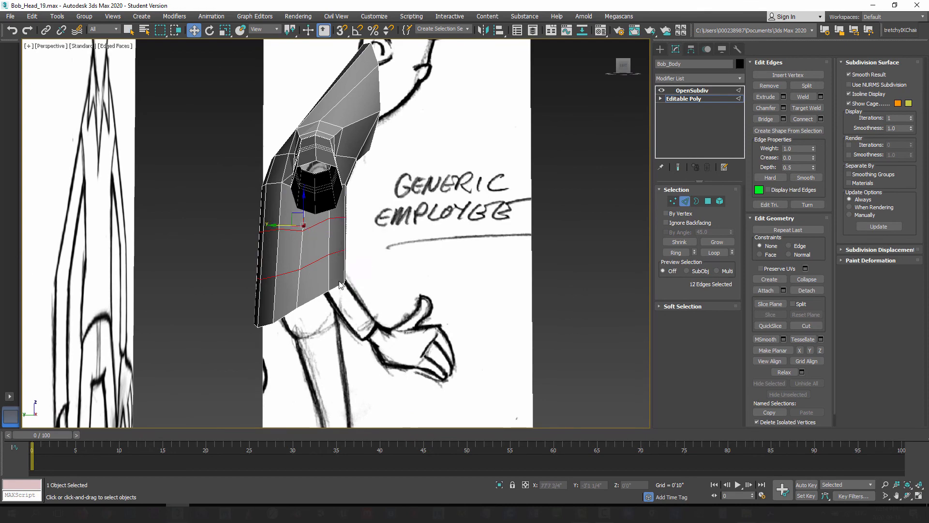
Flatten the upper new torso edge loop vertically using the Edge constraint and rotate it to a slight slope.
{"action": "scroll", "coordinate": [327, 280], "scroll_direction": "up", "scroll_amount": 6}
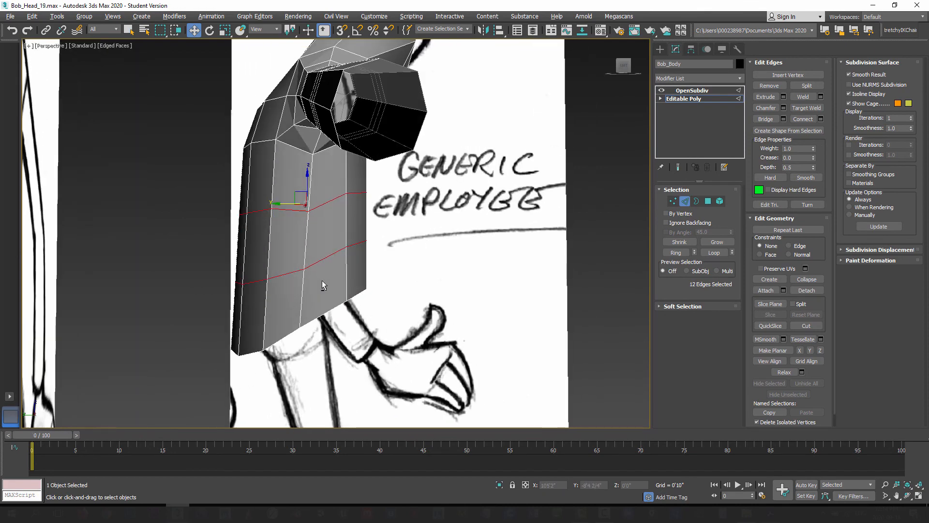
{"action": "mouse_move", "coordinate": [321, 281]}
{"action": "middle_mouse_down", "text": "alt"}
{"action": "mouse_move", "coordinate": [270, 285]}
{"action": "mouse_move", "coordinate": [318, 251]}
{"action": "middle_mouse_up", "text": "alt"}
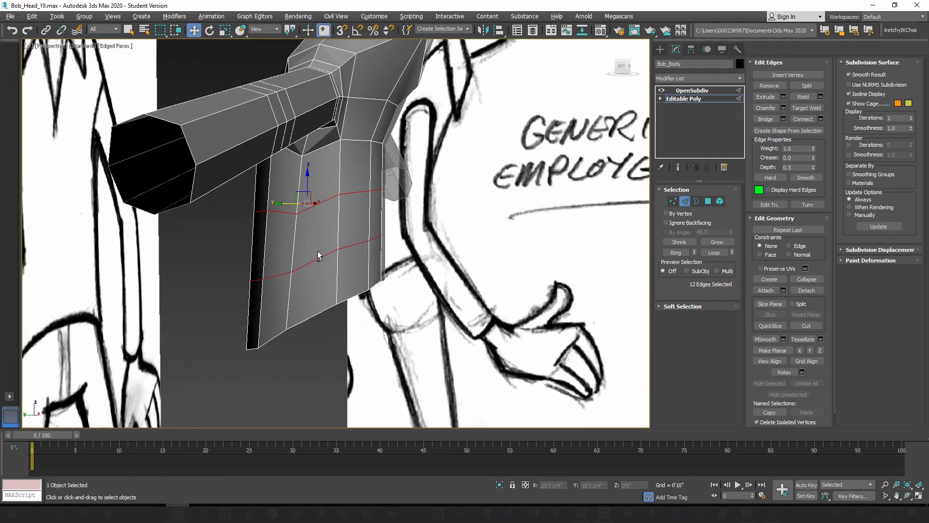
{"action": "double_click", "coordinate": [328, 200]}
{"action": "middle_click_drag", "start_coordinate": [324, 201], "coordinate": [333, 217], "text": "alt"}
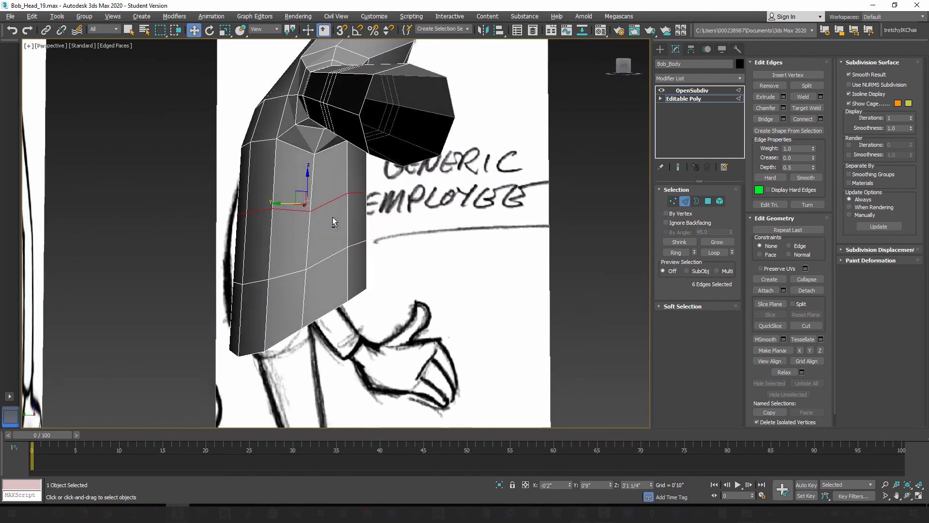
{"action": "left_click", "coordinate": [790, 246]}
{"action": "key", "text": "r"}
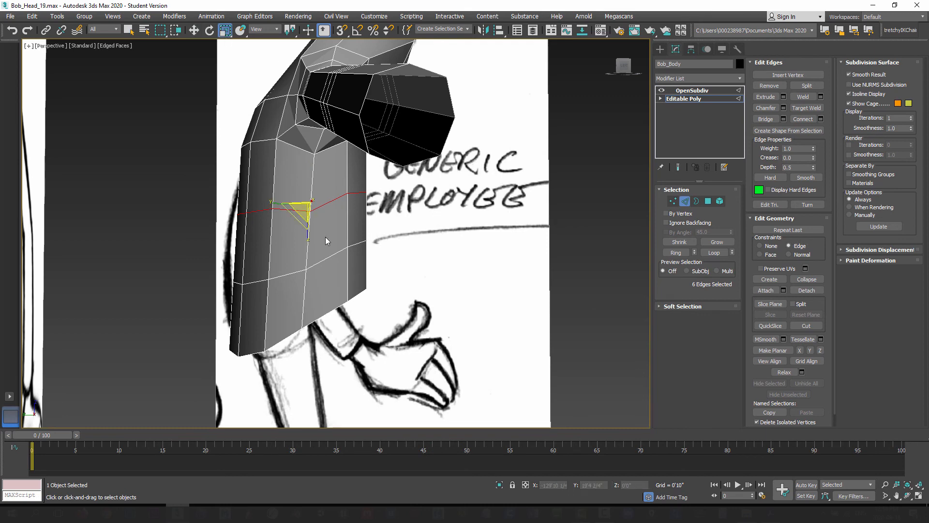
{"action": "left_click_drag", "start_coordinate": [326, 240], "coordinate": [215, 321]}
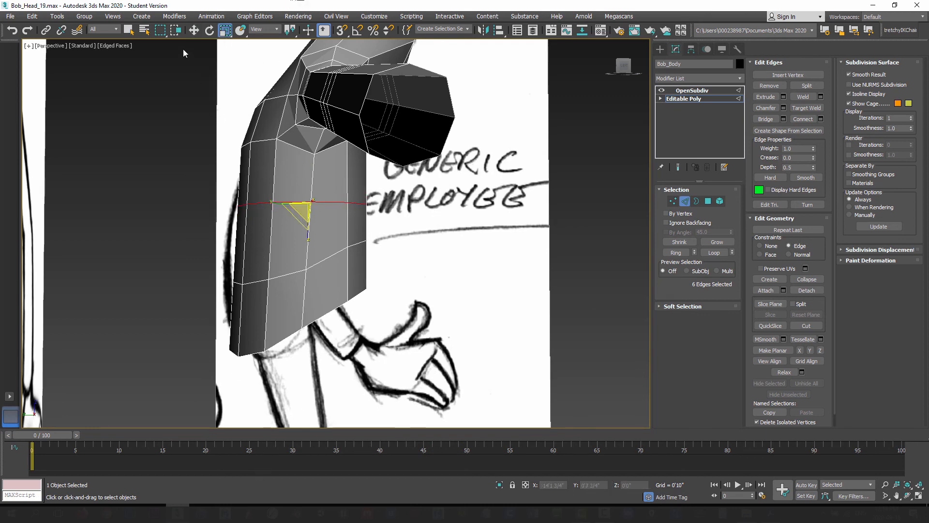
{"action": "left_click", "coordinate": [210, 30]}
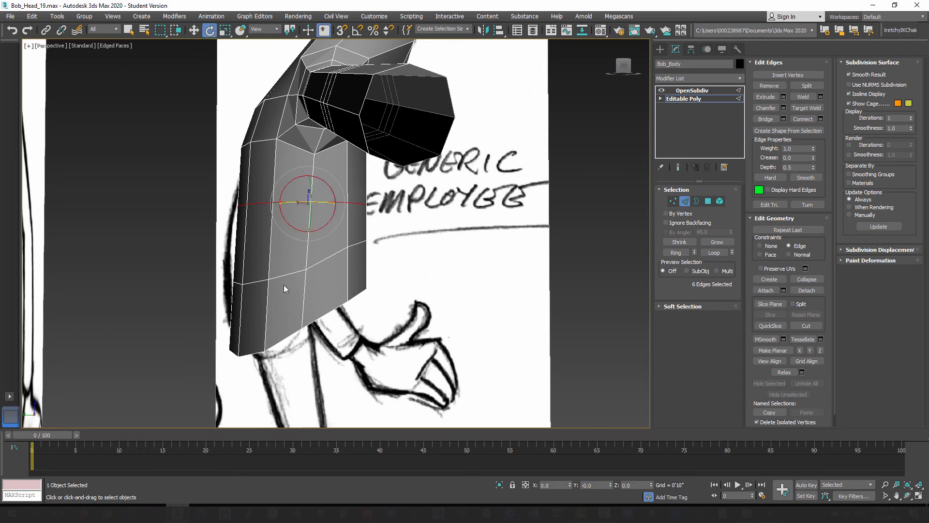
{"action": "left_click_drag", "start_coordinate": [332, 190], "coordinate": [329, 185]}
Flatten the lower new torso edge loop vertically and rotate it toward the slope of the bottom hem.
{"action": "double_click", "coordinate": [329, 255]}
{"action": "left_click", "coordinate": [225, 30]}
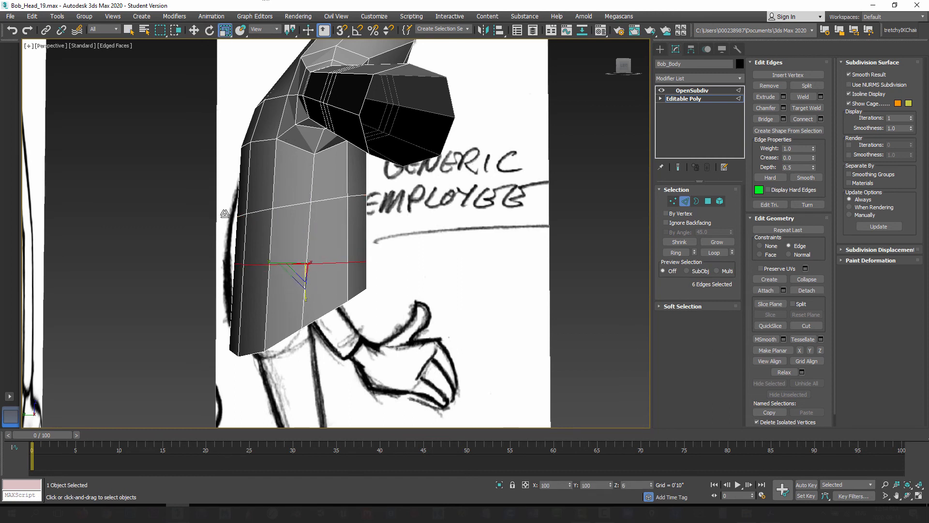
{"action": "left_click", "coordinate": [209, 31]}
{"action": "left_click_drag", "start_coordinate": [330, 251], "coordinate": [317, 239]}
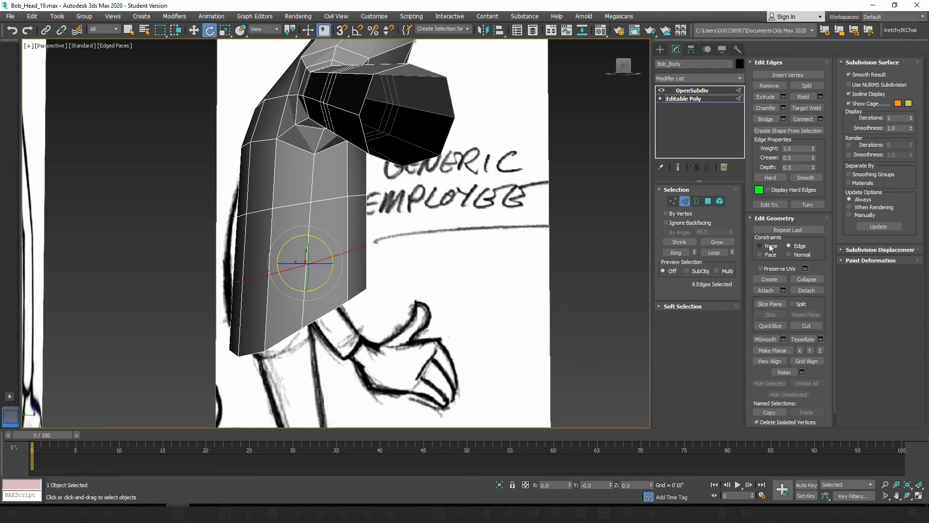
Leave edge editing and display the body with its OpenSubdiv smoothing.
{"action": "middle_click_drag", "start_coordinate": [468, 213], "coordinate": [370, 223], "text": "alt"}
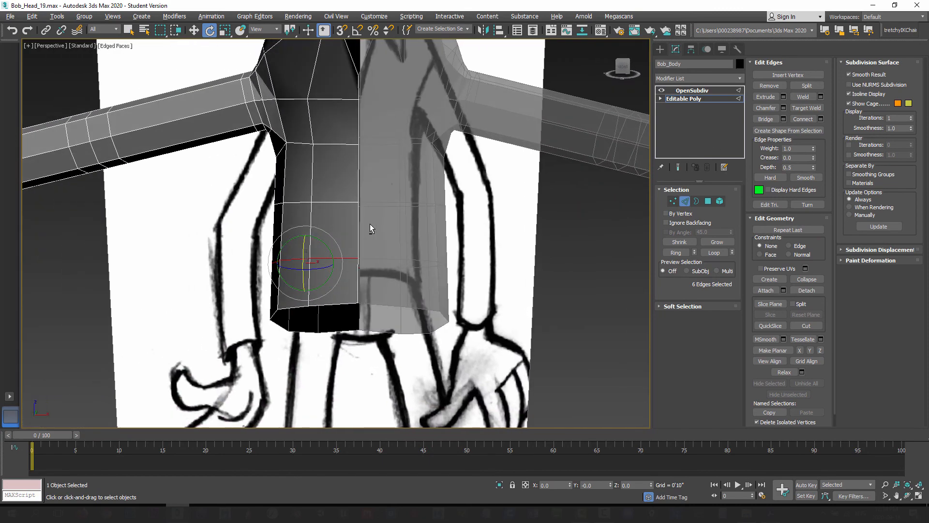
{"action": "scroll", "coordinate": [370, 213], "scroll_direction": "down", "scroll_amount": 4}
{"action": "middle_click_drag", "start_coordinate": [358, 185], "coordinate": [357, 214], "text": "alt"}
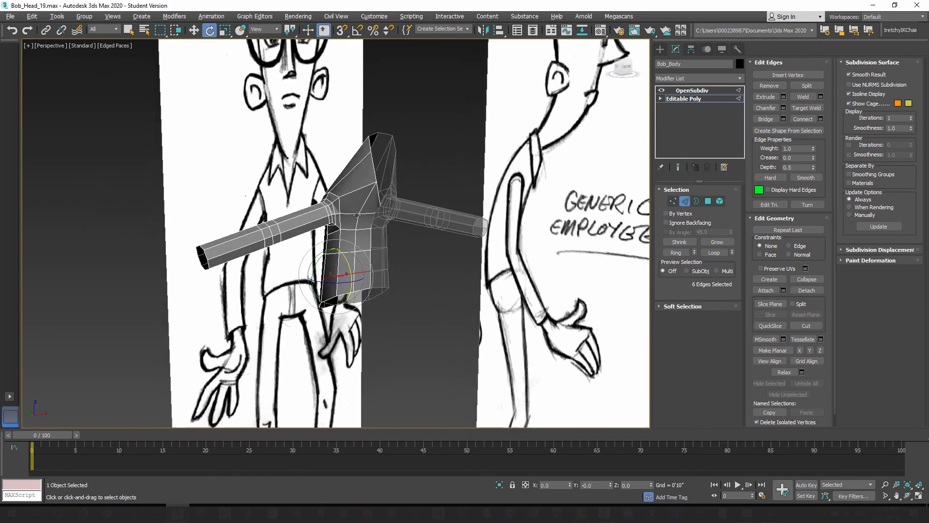
{"action": "left_click", "coordinate": [685, 201]}
{"action": "left_click", "coordinate": [679, 167]}
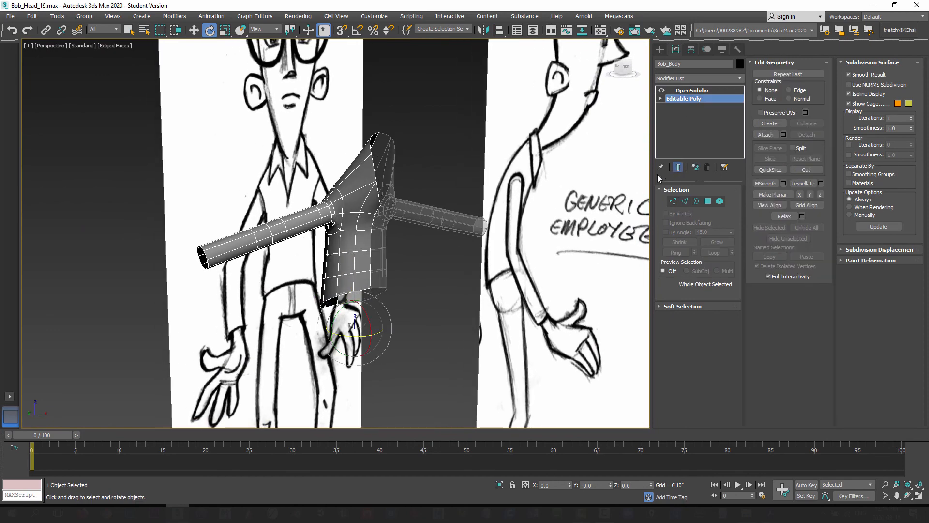
Render the perspective view to check the smoothed body, and close the rendered frame.
{"action": "middle_click_drag", "start_coordinate": [333, 268], "coordinate": [346, 242], "text": "alt"}
{"action": "scroll", "coordinate": [356, 237], "scroll_direction": "up", "scroll_amount": 3}
{"action": "key", "text": "shift+q"}
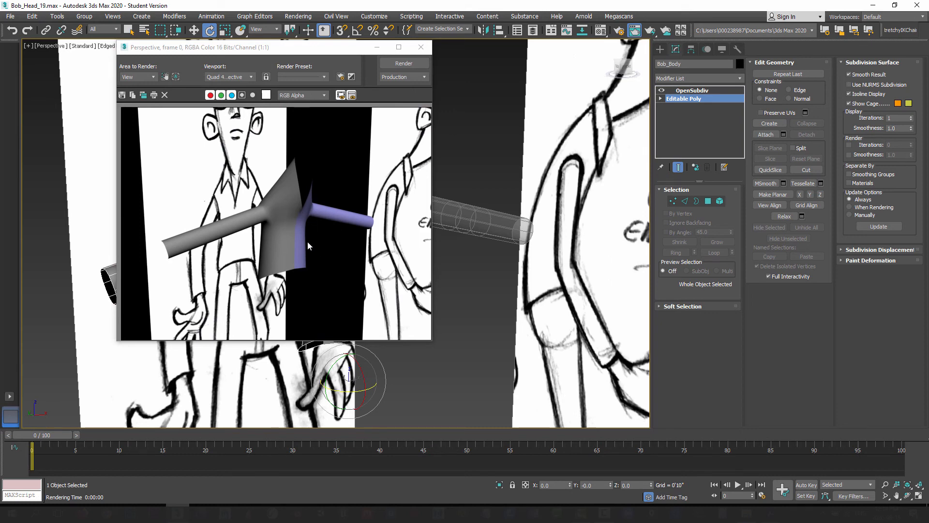
{"action": "left_click", "coordinate": [422, 47]}
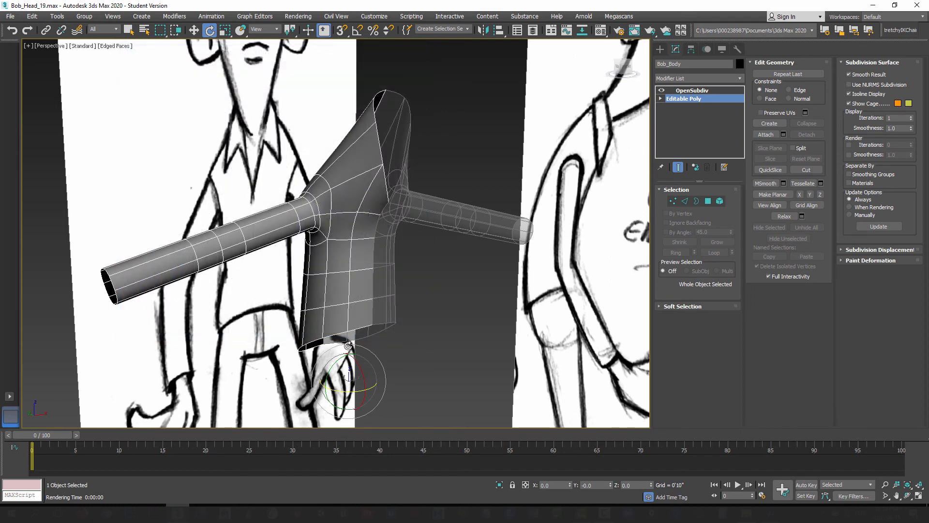
Turn off the end result display to show the unsmoothed body mesh, and inspect the shoulder from front and back.
{"action": "middle_click_drag", "start_coordinate": [342, 324], "coordinate": [358, 275]}
{"action": "left_click", "coordinate": [678, 167]}
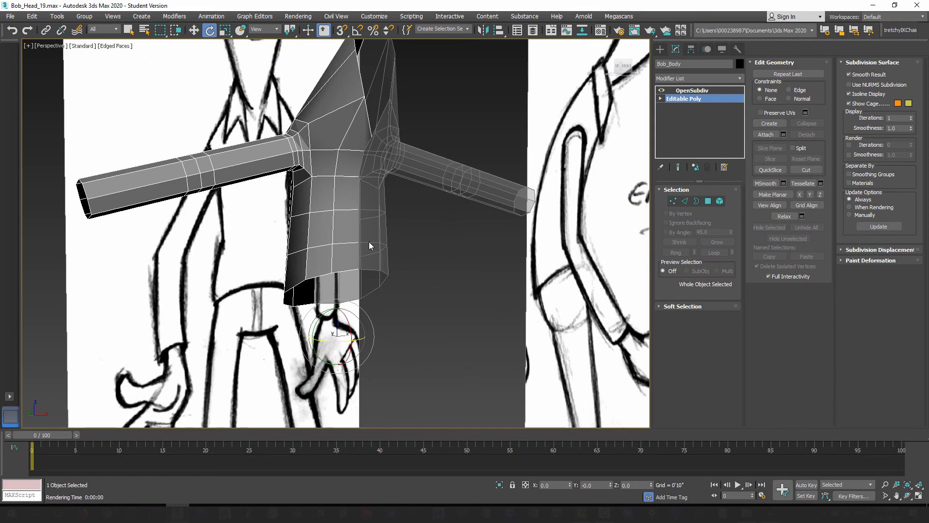
{"action": "mouse_move", "coordinate": [370, 246]}
{"action": "middle_mouse_down", "text": "alt"}
{"action": "mouse_move", "coordinate": [361, 325]}
{"action": "mouse_move", "coordinate": [338, 280]}
{"action": "mouse_move", "coordinate": [366, 277]}
{"action": "middle_mouse_up", "text": "alt"}
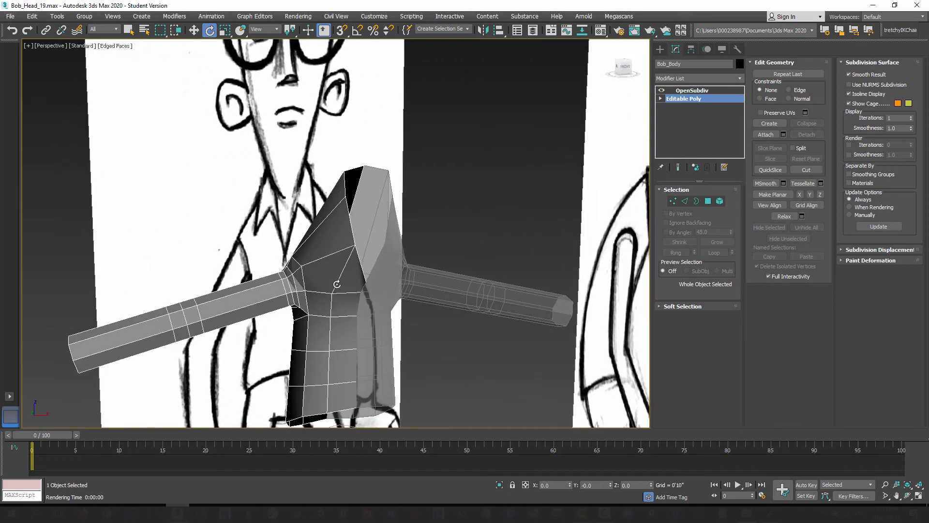
{"action": "mouse_move", "coordinate": [302, 267]}
{"action": "middle_mouse_down", "text": "alt"}
{"action": "mouse_move", "coordinate": [272, 262]}
{"action": "mouse_move", "coordinate": [300, 264]}
{"action": "mouse_move", "coordinate": [333, 248]}
{"action": "mouse_move", "coordinate": [348, 301]}
{"action": "mouse_move", "coordinate": [326, 262]}
{"action": "mouse_move", "coordinate": [342, 246]}
{"action": "mouse_move", "coordinate": [394, 262]}
{"action": "mouse_move", "coordinate": [373, 283]}
{"action": "mouse_move", "coordinate": [412, 248]}
{"action": "mouse_move", "coordinate": [383, 276]}
{"action": "middle_mouse_up", "text": "alt"}
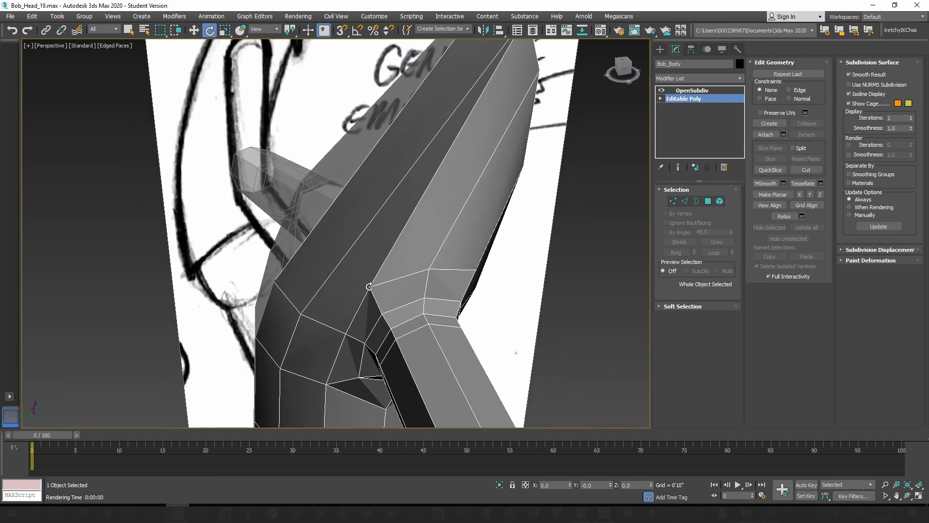
{"action": "middle_click_drag", "start_coordinate": [370, 263], "coordinate": [376, 268], "text": "alt"}
{"action": "scroll", "coordinate": [375, 268], "scroll_direction": "down", "scroll_amount": 2}
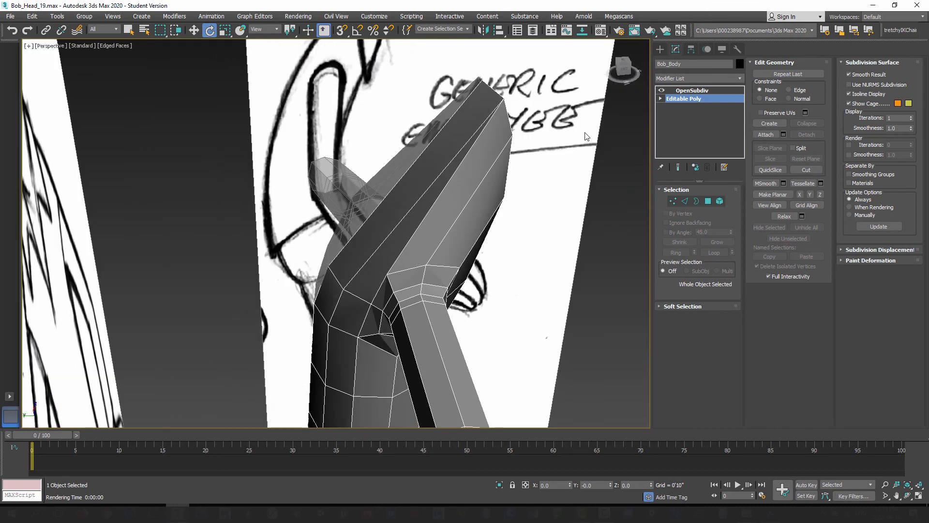
Isolate the body from the reference drawings and return to its Editable Poly level.
{"action": "left_click", "coordinate": [660, 50]}
{"action": "left_click", "coordinate": [610, 179]}
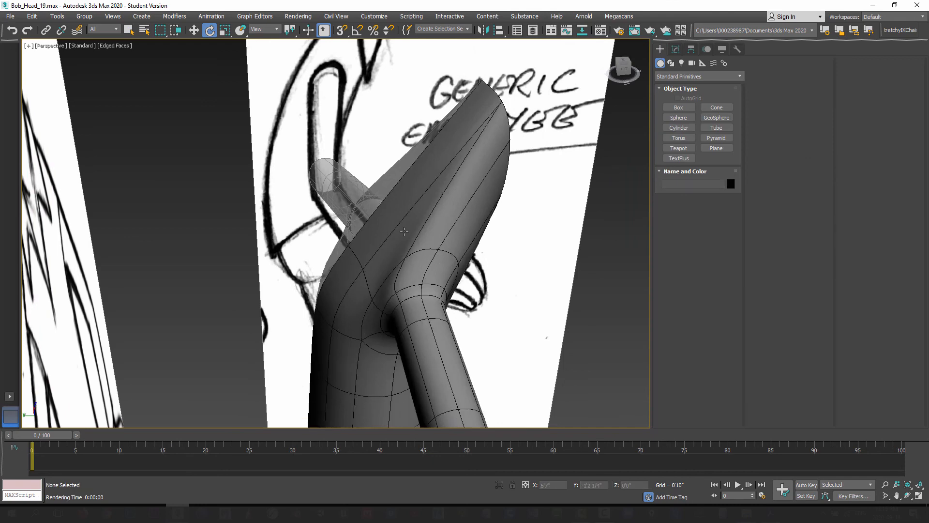
{"action": "left_click", "coordinate": [404, 232]}
{"action": "right_click", "coordinate": [404, 227]}
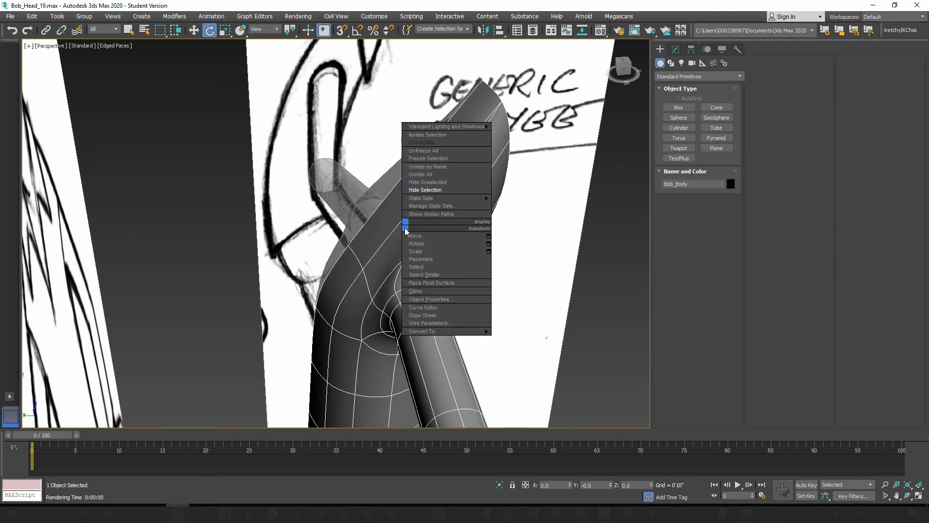
{"action": "left_click", "coordinate": [421, 136]}
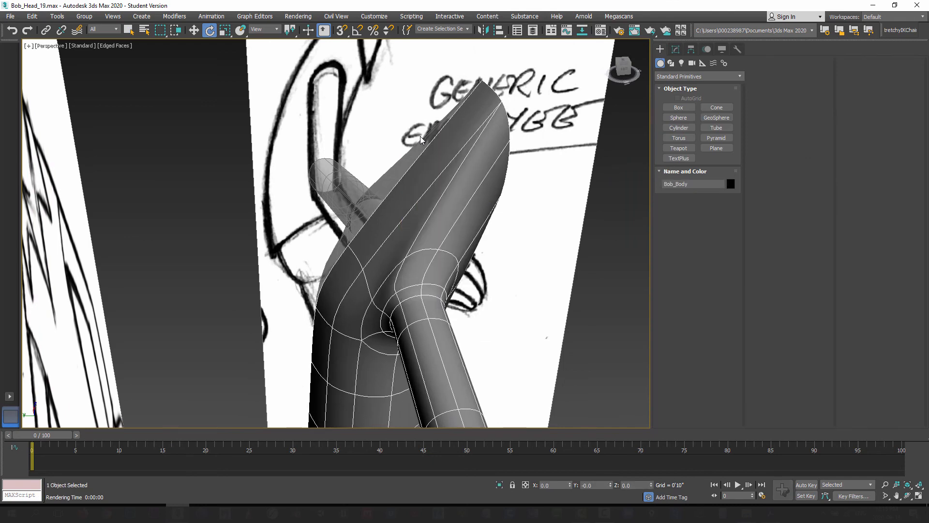
{"action": "middle_click_drag", "start_coordinate": [316, 215], "coordinate": [347, 204], "text": "alt"}
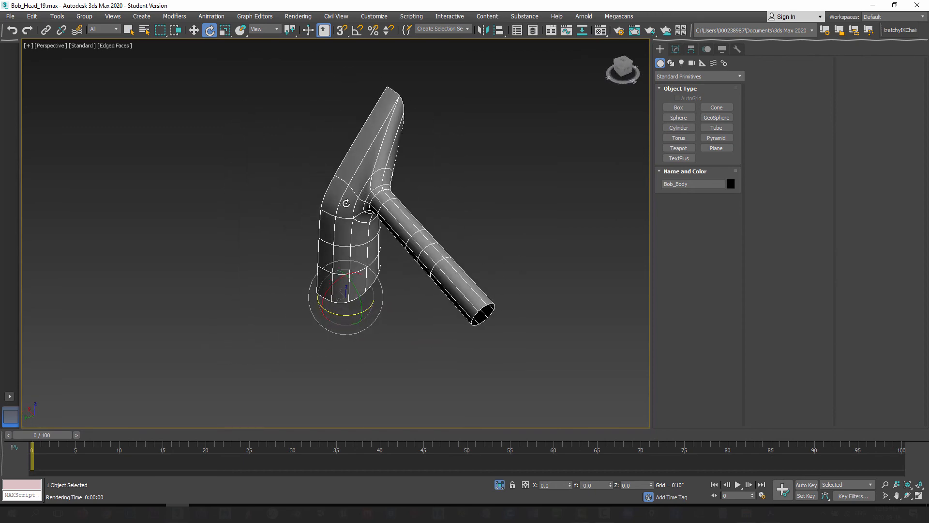
{"action": "scroll", "coordinate": [347, 203], "scroll_direction": "up", "scroll_amount": 3}
{"action": "left_click", "coordinate": [676, 50]}
{"action": "left_click", "coordinate": [687, 100]}
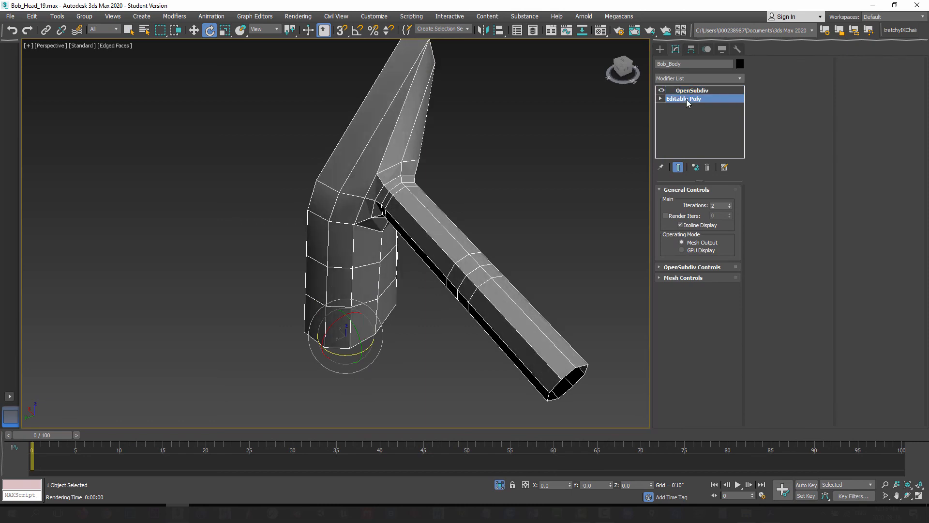
Connect the two long upper-back edges beside the shoulder with 1 segment, slid down toward the shoulder.
{"action": "middle_click_drag", "start_coordinate": [397, 223], "coordinate": [406, 216], "text": "alt"}
{"action": "scroll", "coordinate": [406, 215], "scroll_direction": "up", "scroll_amount": 3}
{"action": "scroll", "coordinate": [407, 216], "scroll_direction": "up", "scroll_amount": 3}
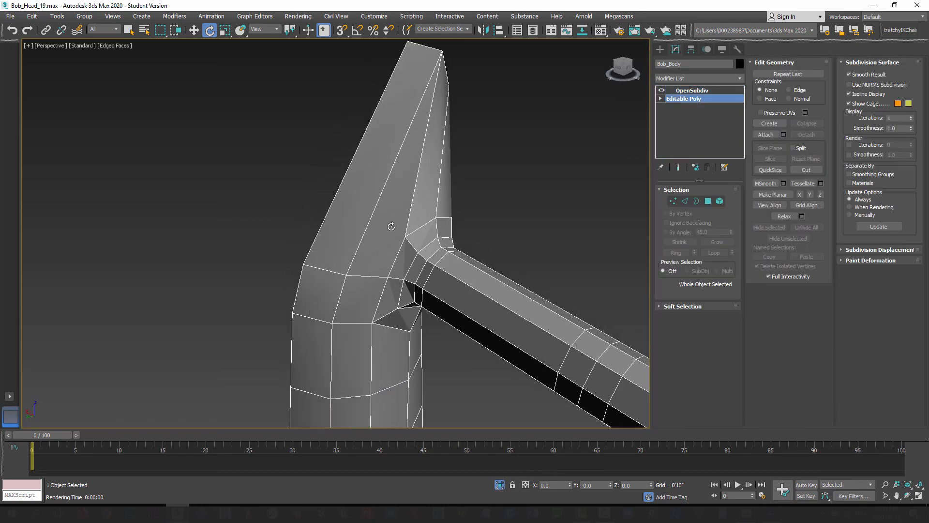
{"action": "scroll", "coordinate": [390, 224], "scroll_direction": "up", "scroll_amount": 3}
{"action": "left_click", "coordinate": [684, 201]}
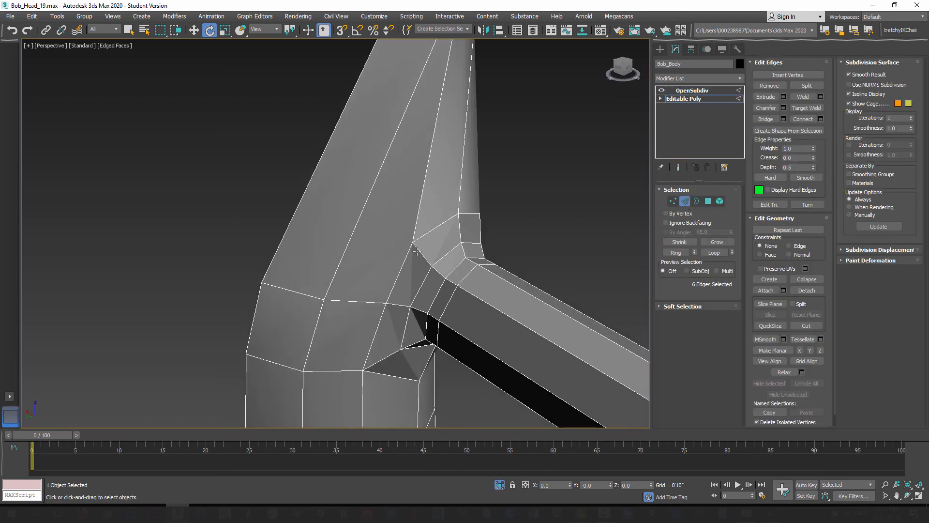
{"action": "middle_click_drag", "start_coordinate": [403, 250], "coordinate": [405, 228], "text": "alt"}
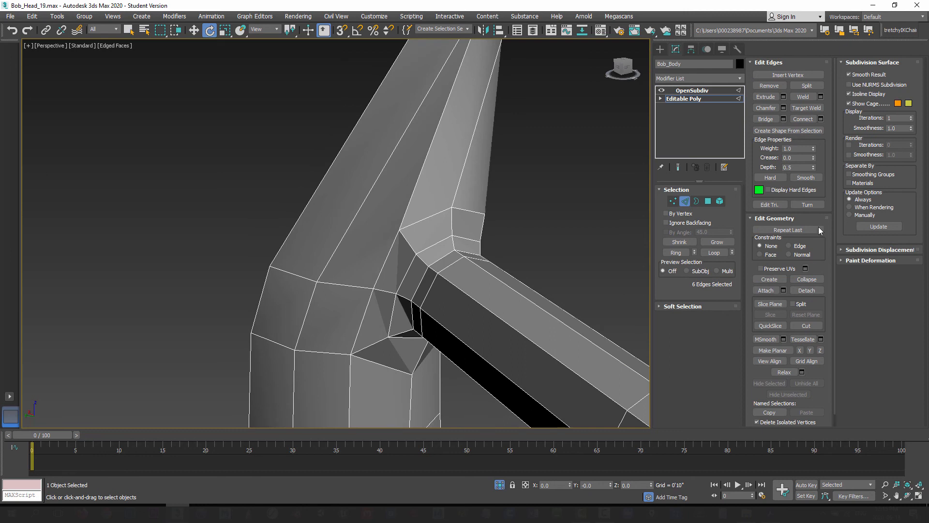
{"action": "left_click", "coordinate": [349, 222]}
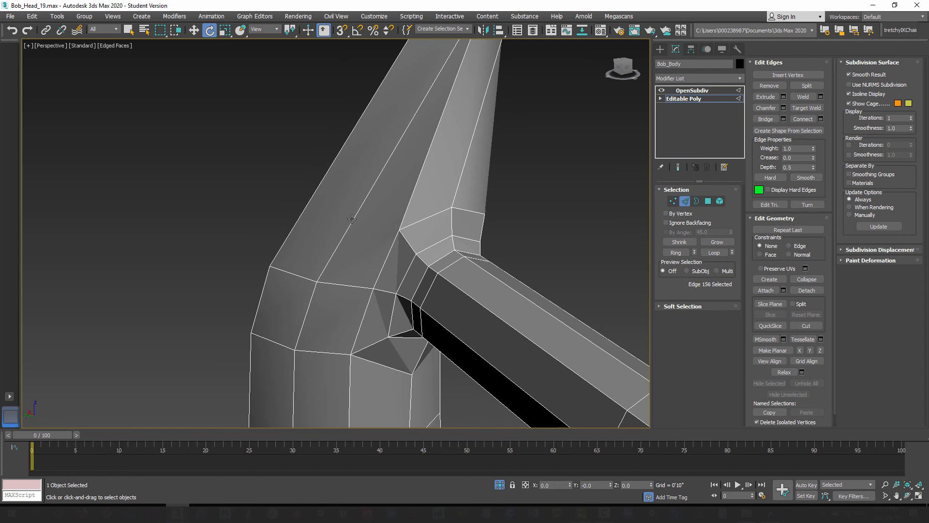
{"action": "left_click", "coordinate": [315, 192], "text": "ctrl"}
{"action": "middle_click_drag", "start_coordinate": [359, 203], "coordinate": [350, 268]}
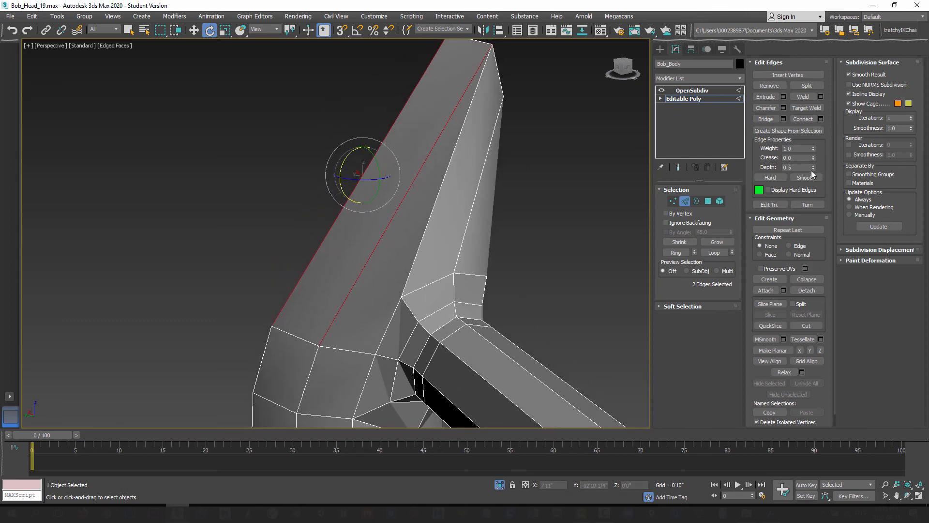
{"action": "left_click", "coordinate": [821, 119]}
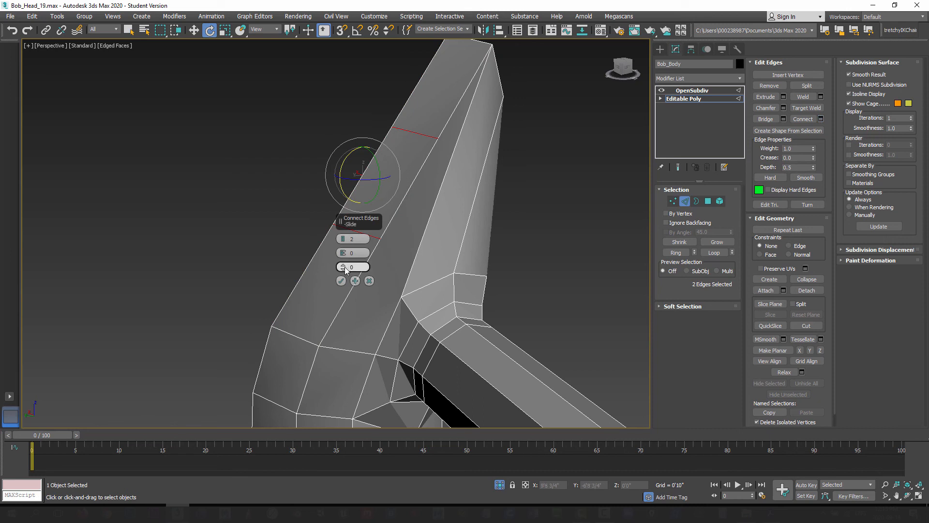
{"action": "left_click_drag", "start_coordinate": [344, 266], "coordinate": [344, 245]}
{"action": "left_click", "coordinate": [343, 241]}
{"action": "left_click", "coordinate": [341, 281]}
Connect the shoulder's upper corner vertex to the near end of the new upper-back edge.
{"action": "key", "text": "1"}
{"action": "left_click", "coordinate": [400, 294]}
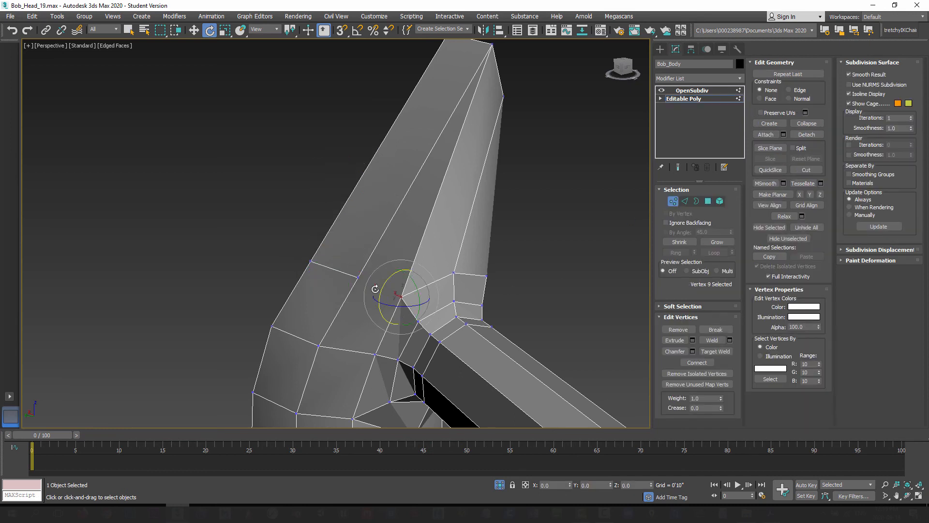
{"action": "left_click", "coordinate": [358, 277], "text": "ctrl"}
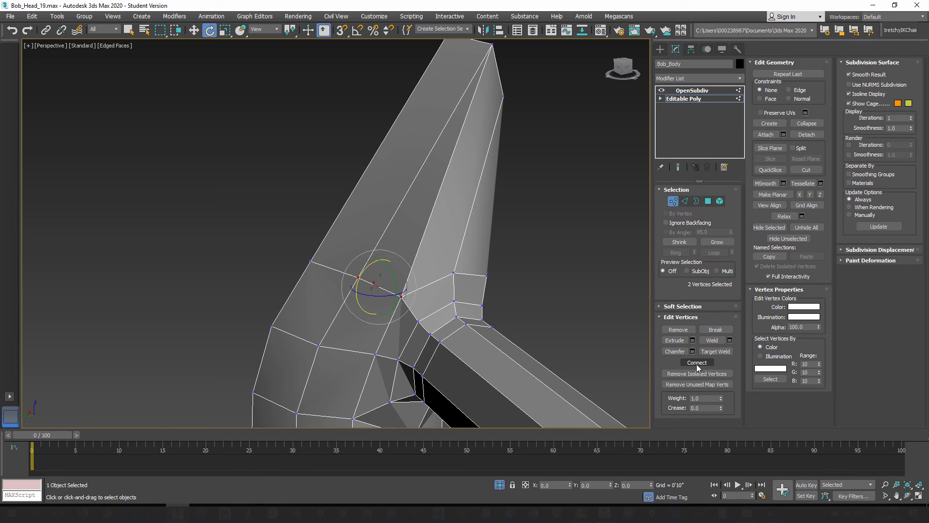
Remove the long diagonal edge running from the shoulder corner vertex up to the neckline corner.
{"action": "middle_click_drag", "start_coordinate": [455, 296], "coordinate": [432, 248], "text": "alt"}
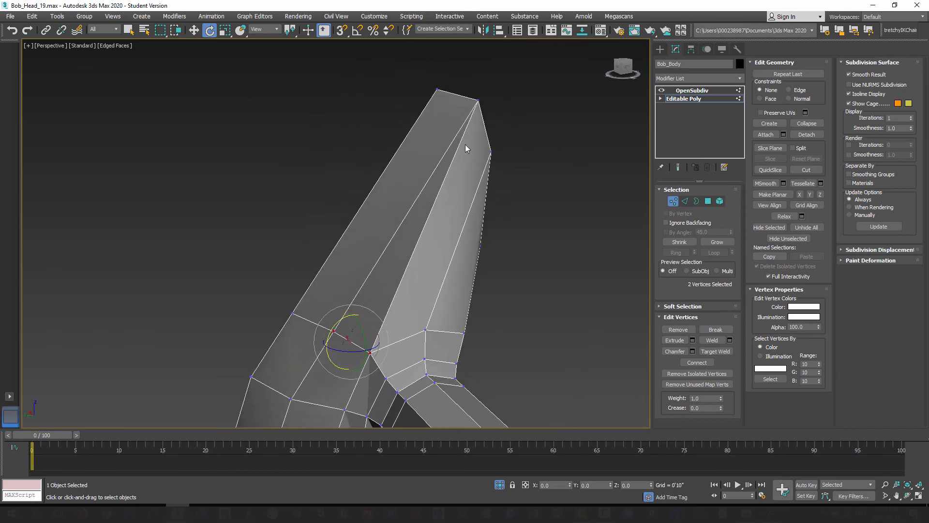
{"action": "middle_click_drag", "start_coordinate": [479, 106], "coordinate": [438, 235], "text": "alt"}
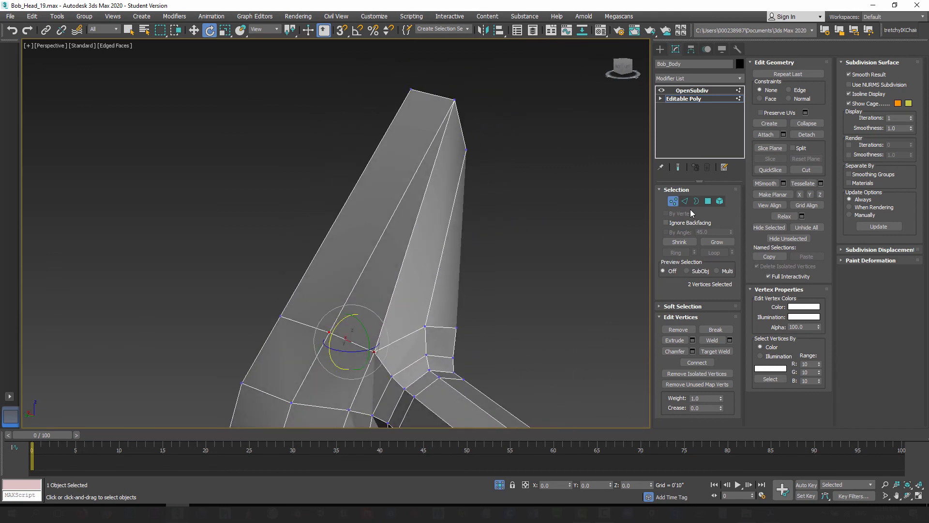
{"action": "middle_click_drag", "start_coordinate": [530, 181], "coordinate": [408, 307], "text": "alt"}
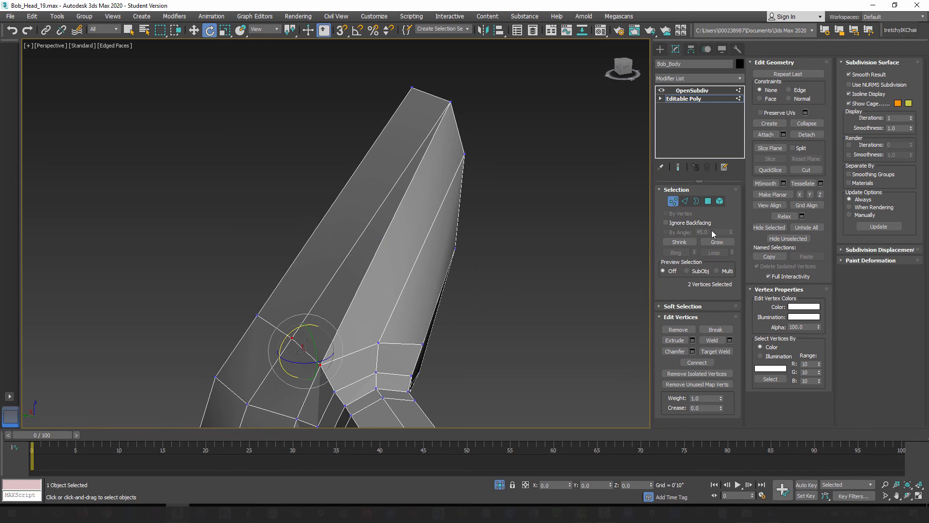
{"action": "left_click", "coordinate": [685, 200]}
{"action": "left_click", "coordinate": [379, 242]}
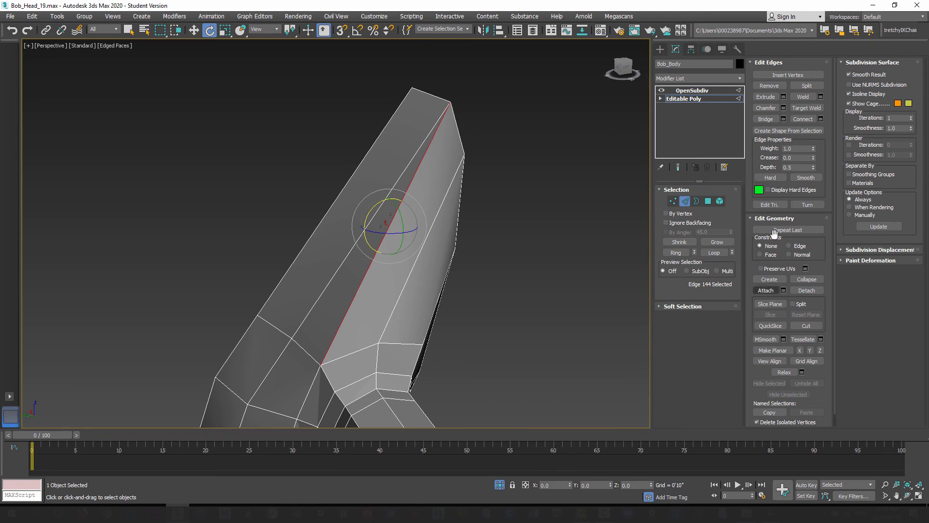
{"action": "left_click", "coordinate": [770, 86]}
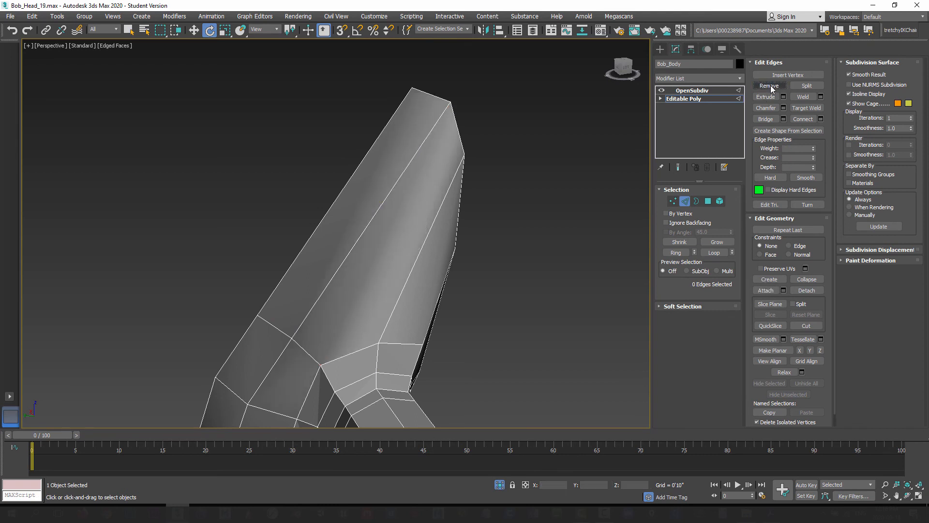
Cut a new edge from the shoulder corner vertex to the middle of the adjacent neckline border edge.
{"action": "left_click", "coordinate": [673, 204]}
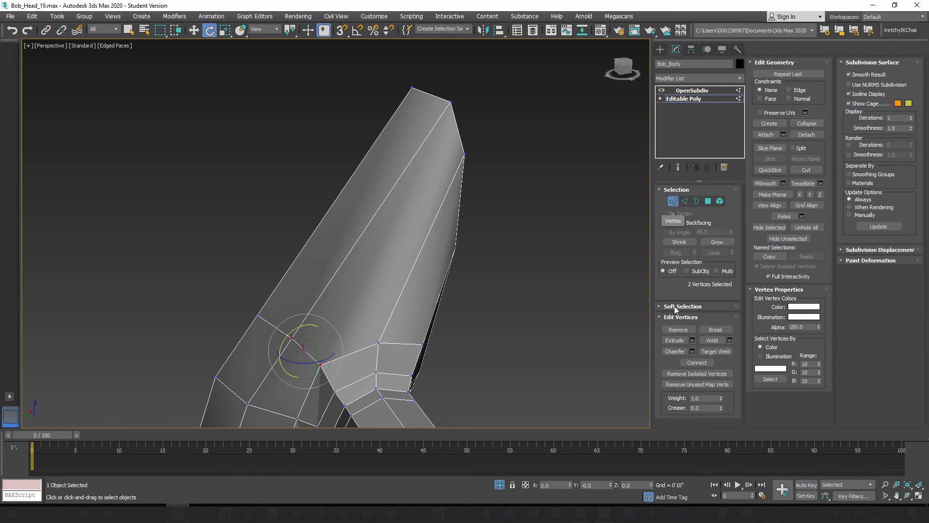
{"action": "left_click", "coordinate": [808, 169]}
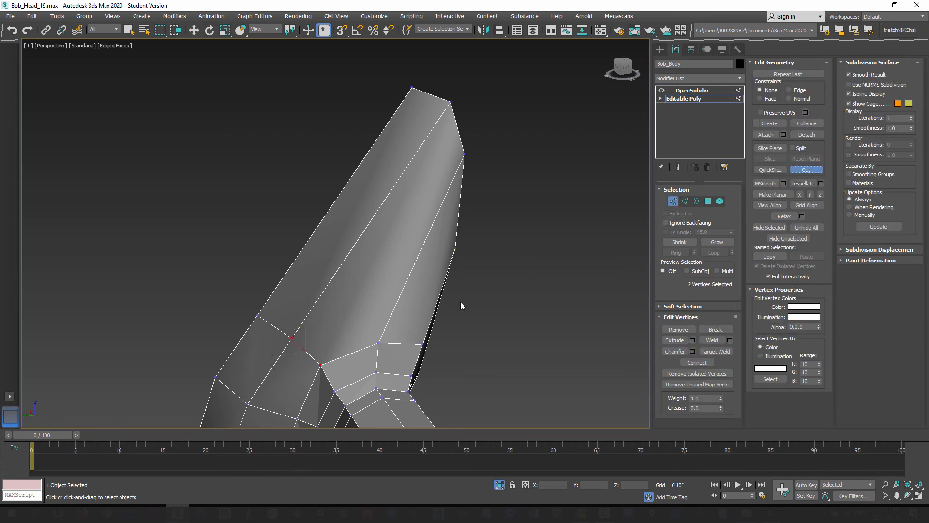
{"action": "left_click", "coordinate": [320, 365]}
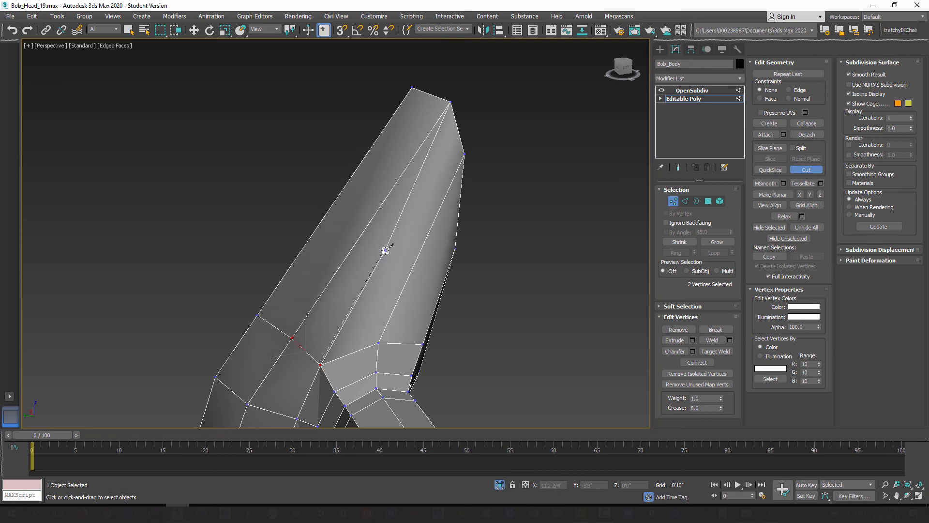
{"action": "left_click", "coordinate": [458, 128]}
{"action": "middle_click_drag", "start_coordinate": [429, 268], "coordinate": [447, 285], "text": "alt"}
Select the ring of the long shoulder edges and examine how it runs over the shoulder and down the front torso.
{"action": "left_click", "coordinate": [685, 201]}
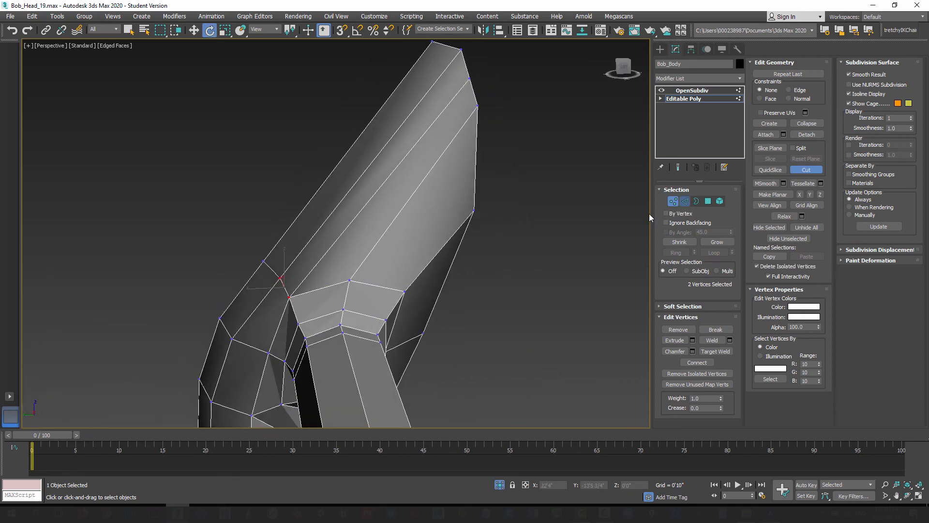
{"action": "key", "text": "2"}
{"action": "left_click", "coordinate": [389, 175]}
{"action": "left_click", "coordinate": [676, 252]}
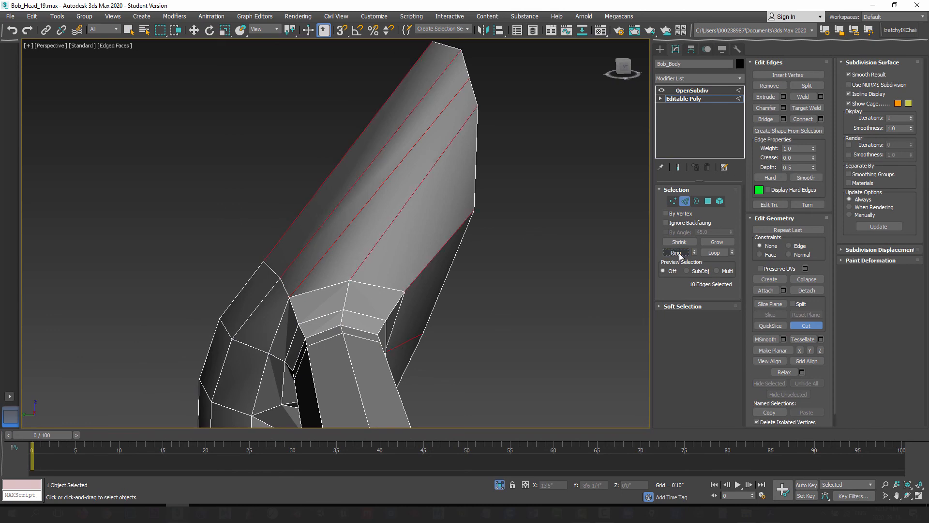
{"action": "middle_click_drag", "start_coordinate": [472, 310], "coordinate": [425, 234], "text": "alt"}
{"action": "scroll", "coordinate": [425, 234], "scroll_direction": "down", "scroll_amount": 5}
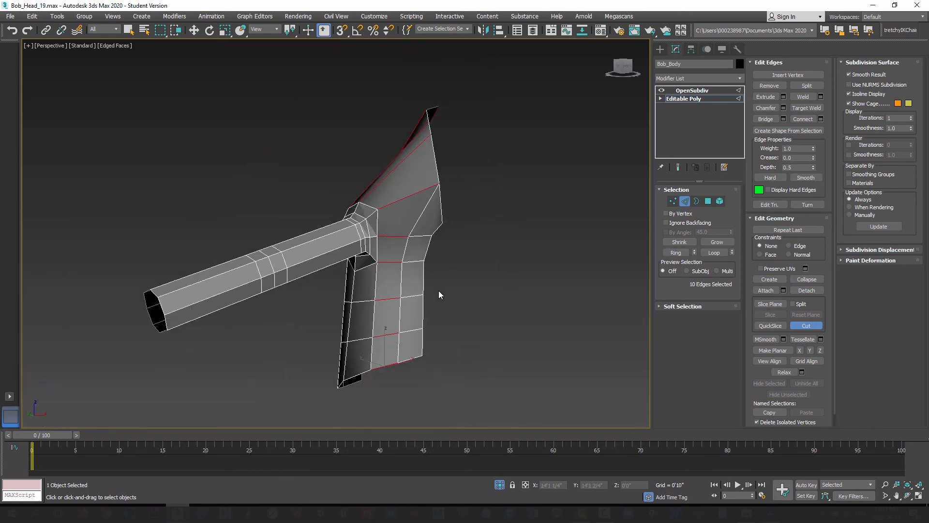
{"action": "middle_click_drag", "start_coordinate": [439, 291], "coordinate": [422, 311], "text": "alt"}
{"action": "scroll", "coordinate": [395, 280], "scroll_direction": "up", "scroll_amount": 5}
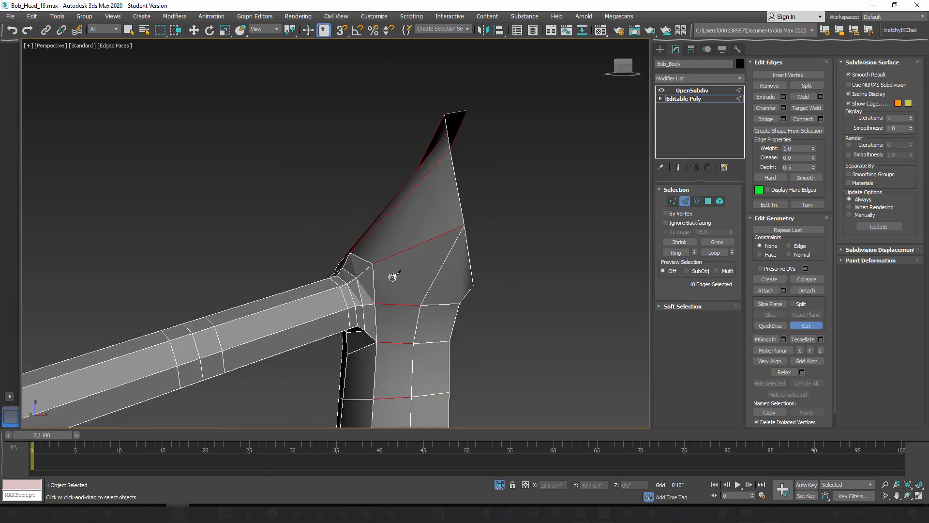
{"action": "middle_click_drag", "start_coordinate": [376, 264], "coordinate": [450, 271], "text": "alt"}
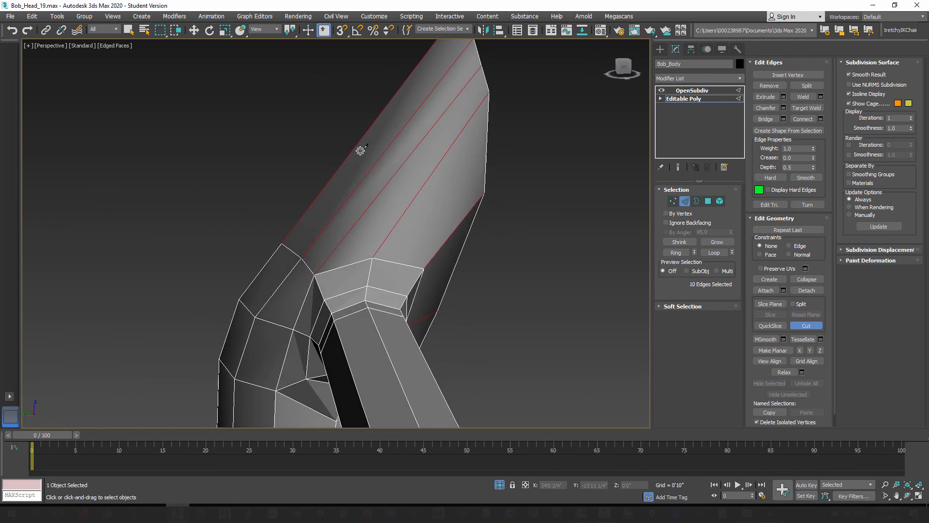
{"action": "middle_click_drag", "start_coordinate": [534, 309], "coordinate": [444, 301], "text": "alt"}
{"action": "scroll", "coordinate": [443, 299], "scroll_direction": "up", "scroll_amount": 3}
{"action": "mouse_move", "coordinate": [422, 270]}
{"action": "middle_mouse_down", "text": "alt"}
{"action": "mouse_move", "coordinate": [435, 266]}
{"action": "mouse_move", "coordinate": [432, 255]}
{"action": "middle_mouse_up", "text": "alt"}
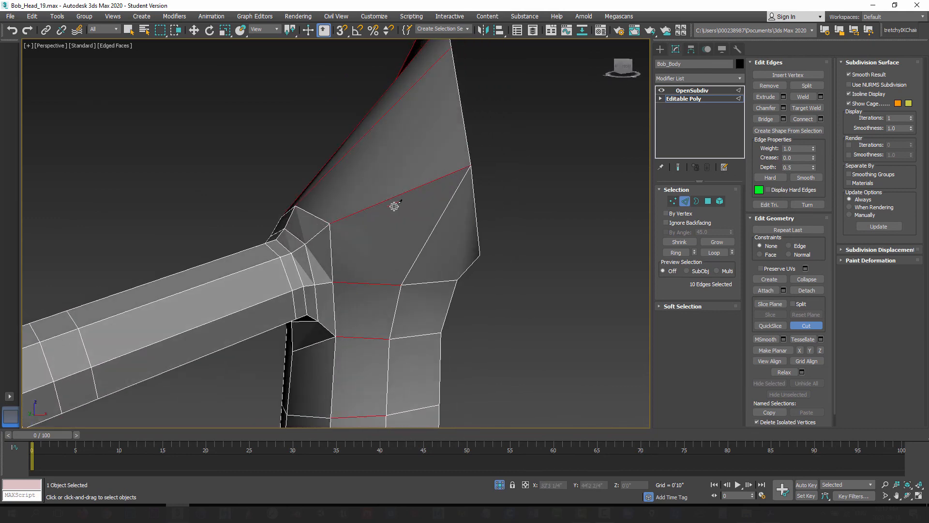
{"action": "middle_click_drag", "start_coordinate": [394, 206], "coordinate": [397, 268], "text": "alt"}
{"action": "scroll", "coordinate": [385, 312], "scroll_direction": "down", "scroll_amount": 3}
{"action": "middle_click_drag", "start_coordinate": [384, 317], "coordinate": [372, 212]}
{"action": "scroll", "coordinate": [372, 212], "scroll_direction": "down", "scroll_amount": 2}
{"action": "scroll", "coordinate": [382, 273], "scroll_direction": "up", "scroll_amount": 4}
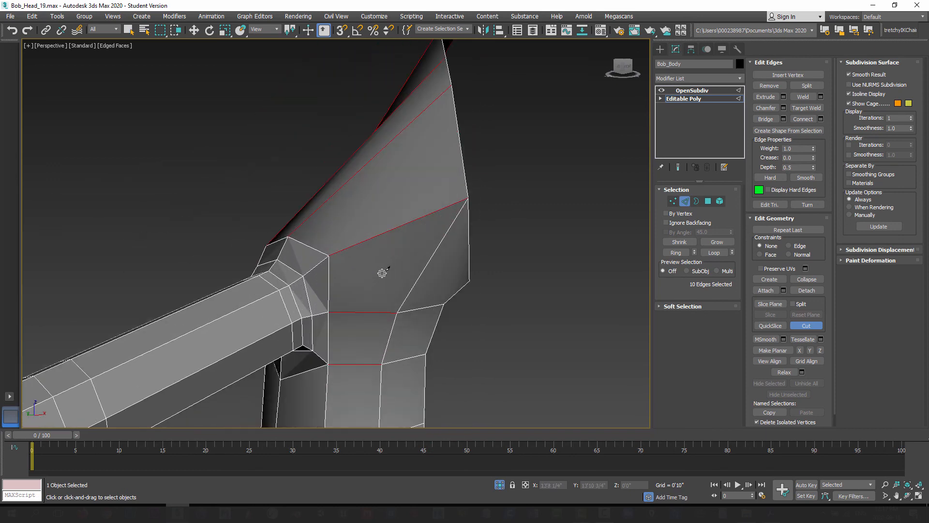
Leave edge editing of the body and switch to the Move tool.
{"action": "left_click", "coordinate": [686, 201]}
{"action": "key", "text": "w"}
{"action": "mouse_move", "coordinate": [390, 270]}
{"action": "middle_mouse_down", "text": "alt"}
{"action": "mouse_move", "coordinate": [430, 272]}
{"action": "mouse_move", "coordinate": [396, 274]}
{"action": "middle_mouse_up", "text": "alt"}
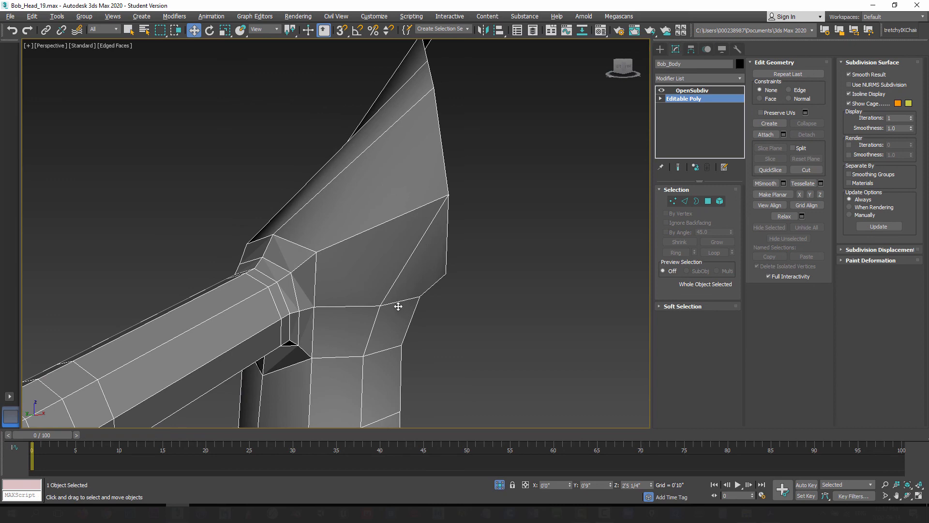
Examine the upper front torso's edge flow by selecting the polygon beside the centre line, its diagonal edge and its corner vertices.
{"action": "middle_click_drag", "start_coordinate": [398, 307], "coordinate": [387, 282], "text": "alt"}
{"action": "middle_click_drag", "start_coordinate": [365, 251], "coordinate": [575, 357], "text": "alt"}
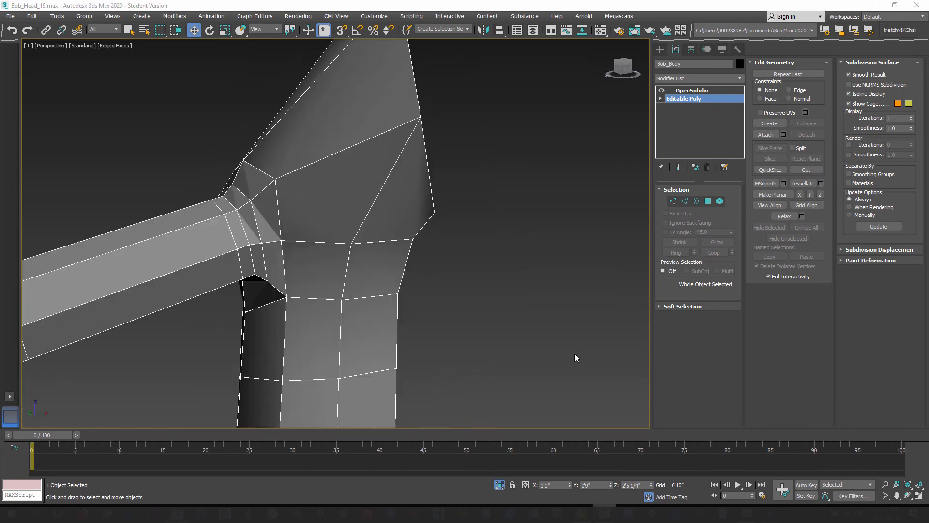
{"action": "left_click", "coordinate": [710, 201]}
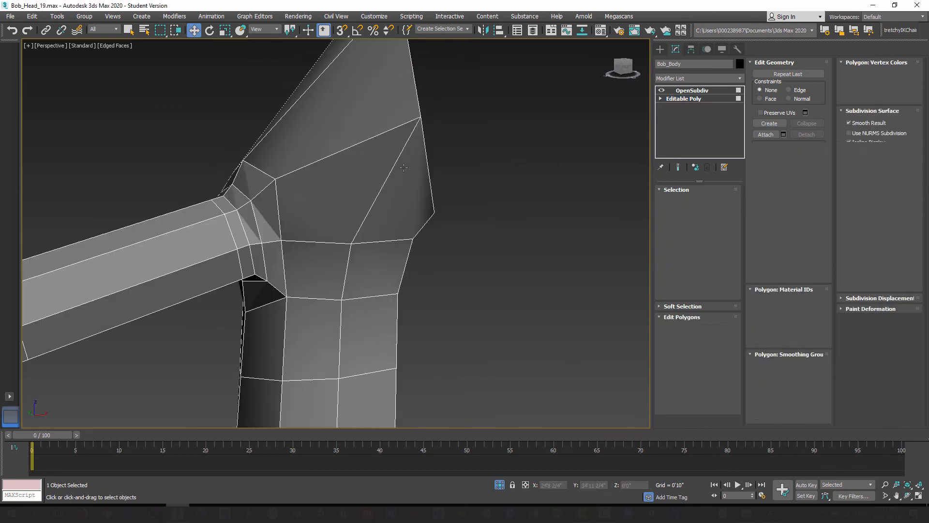
{"action": "left_click", "coordinate": [352, 185]}
{"action": "left_click", "coordinate": [397, 203]}
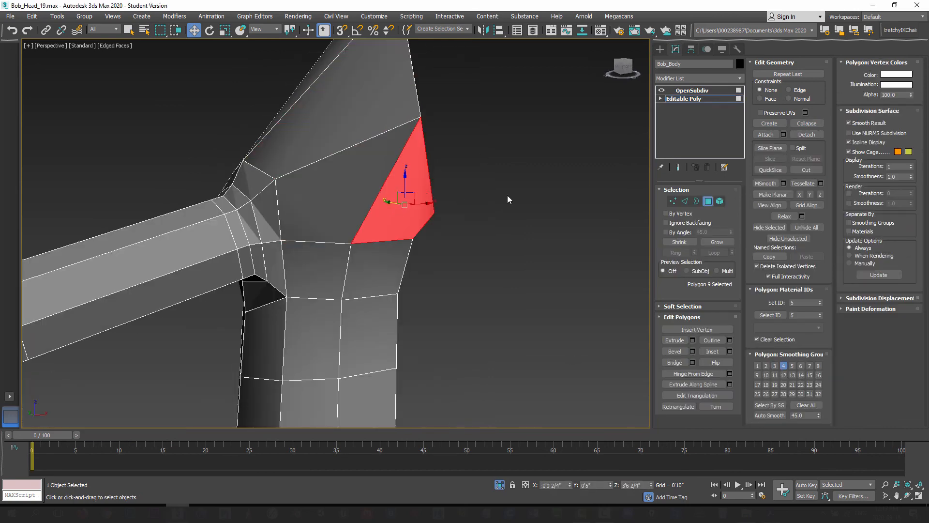
{"action": "left_click", "coordinate": [673, 201]}
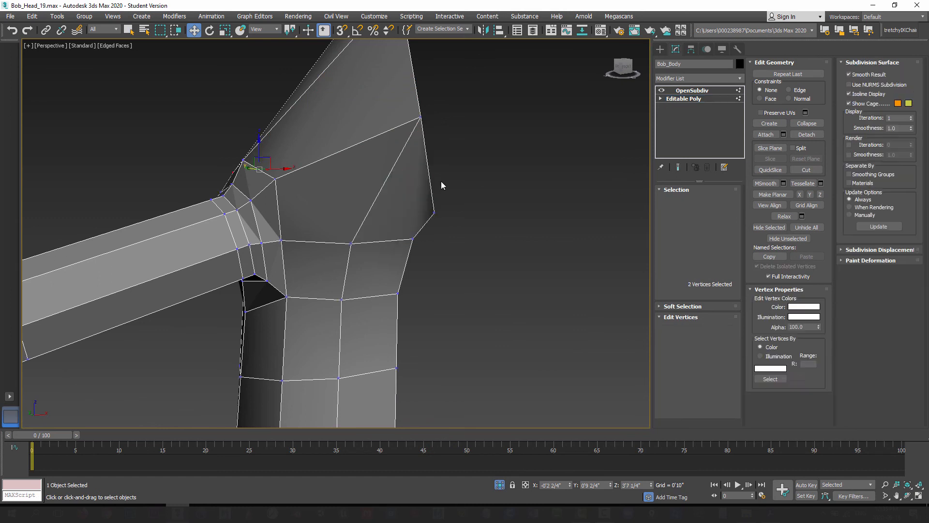
{"action": "left_click", "coordinate": [421, 118]}
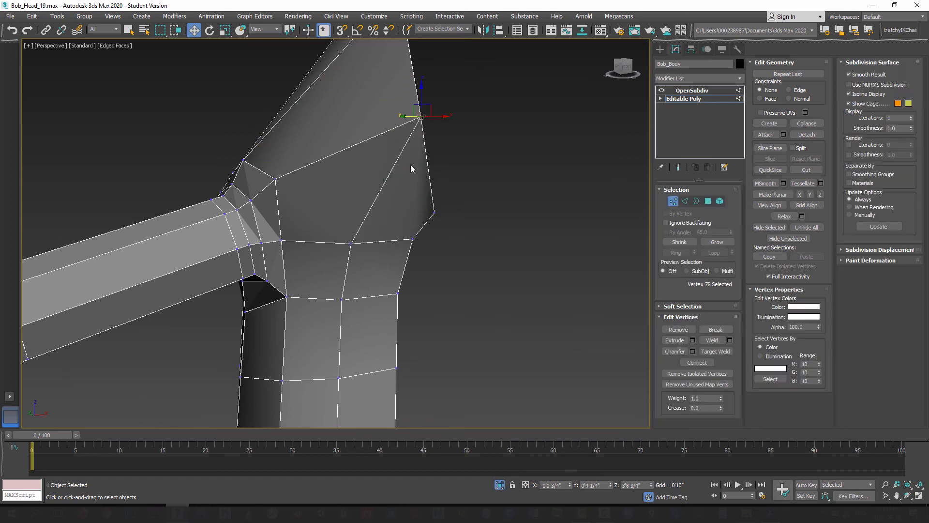
{"action": "left_click", "coordinate": [685, 201]}
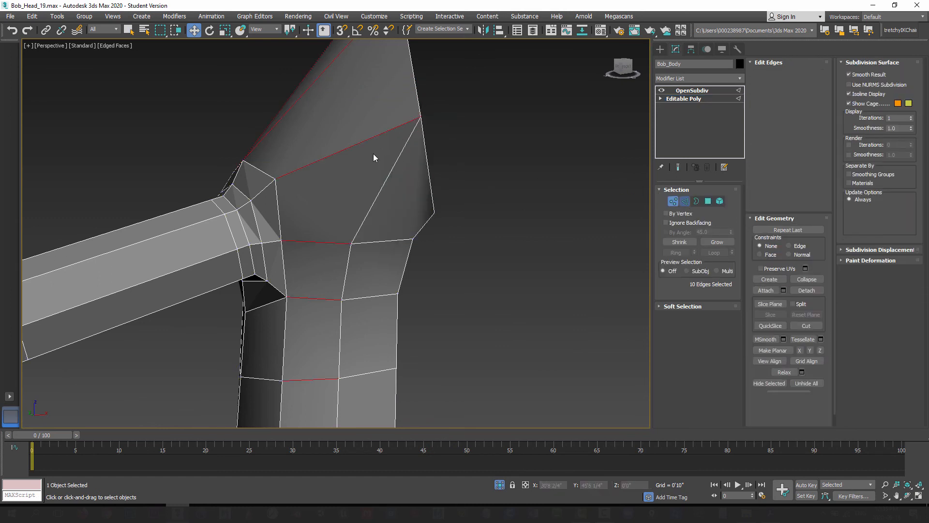
{"action": "left_click", "coordinate": [400, 155]}
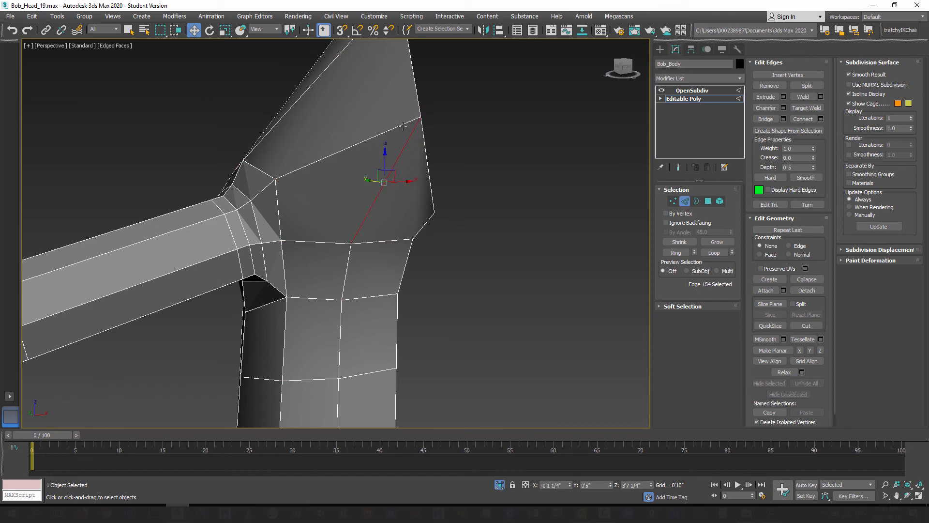
{"action": "left_click", "coordinate": [708, 201]}
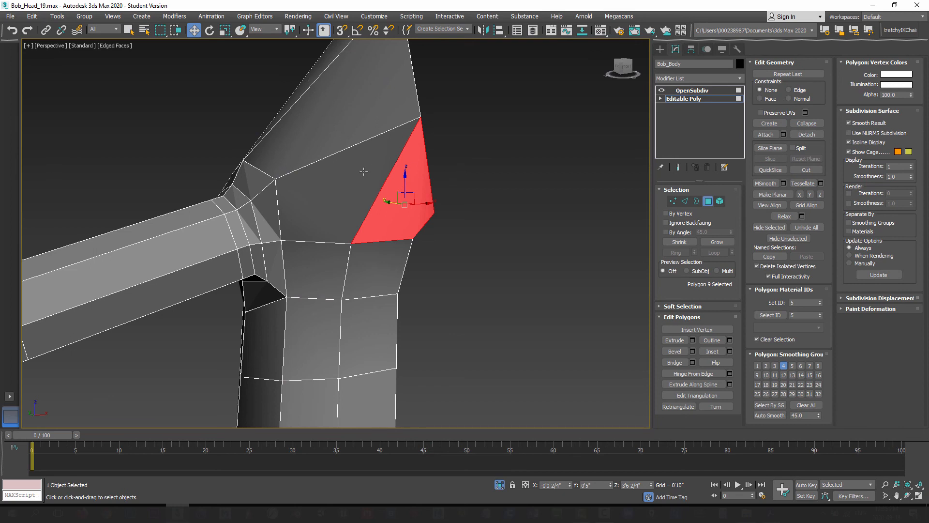
{"action": "left_click", "coordinate": [672, 203]}
{"action": "left_click", "coordinate": [436, 213]}
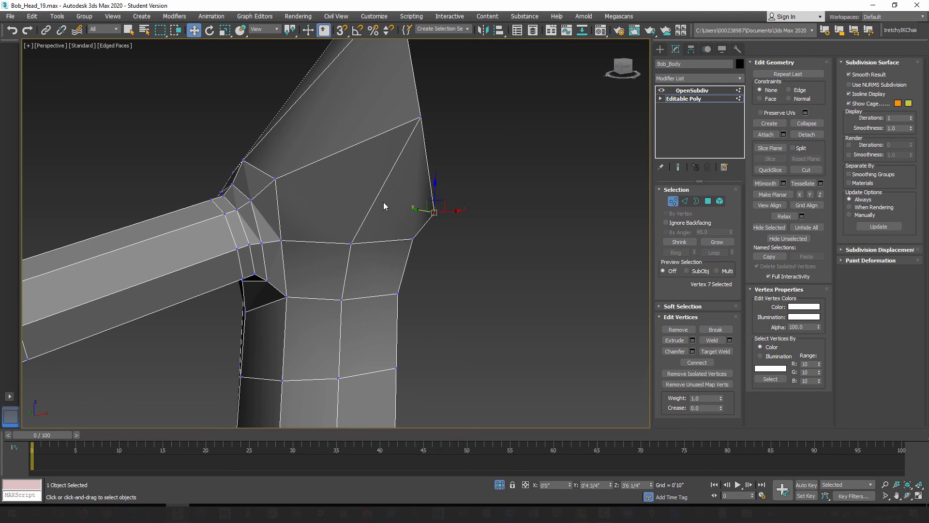
Cut an edge from the front shoulder corner vertex across the diagonal chest edge to the protruding vertex on the body's centre border.
{"action": "left_click", "coordinate": [805, 170]}
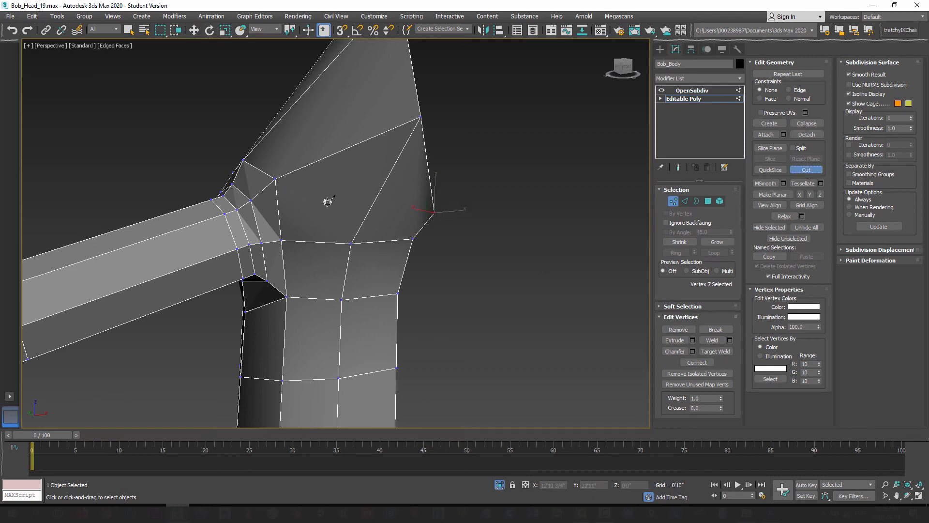
{"action": "left_click", "coordinate": [277, 181]}
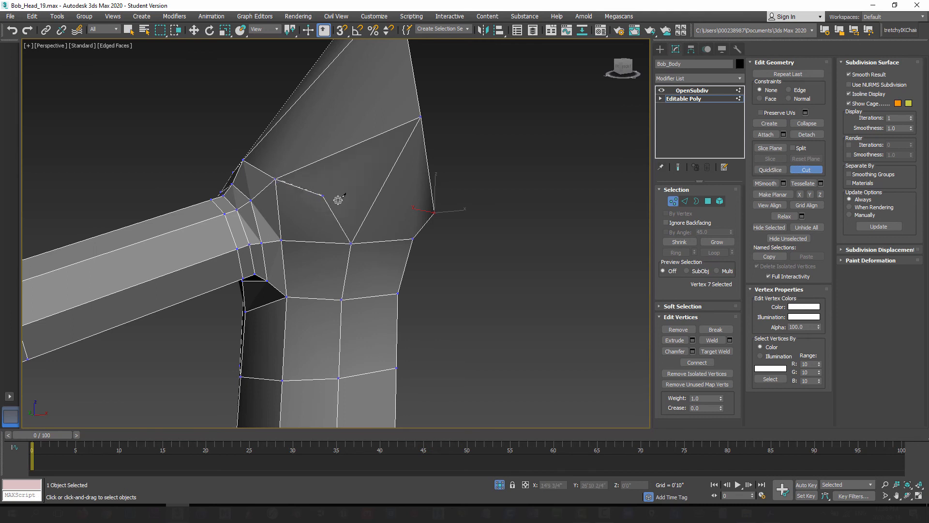
{"action": "left_click", "coordinate": [376, 199]}
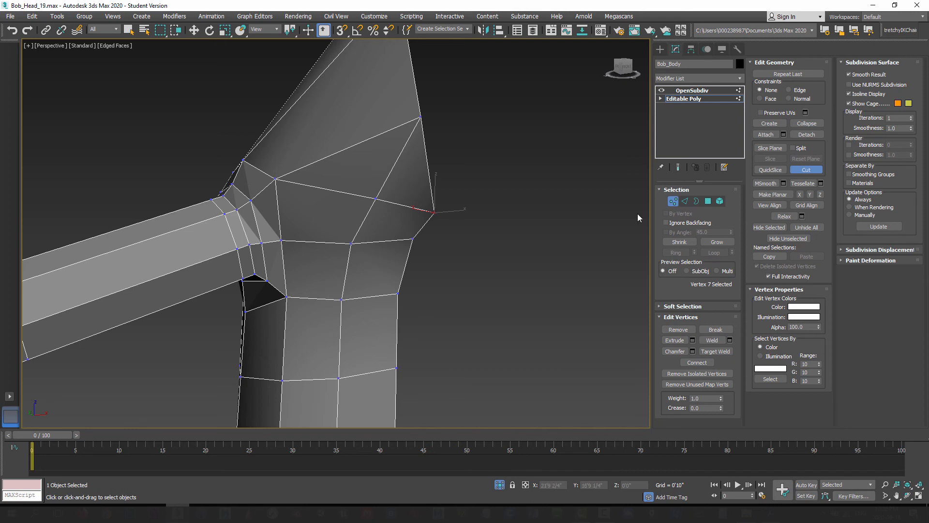
Remove the edge above the new cut that joins the front shoulder corner vertex to the neckline border vertex.
{"action": "left_click", "coordinate": [685, 202]}
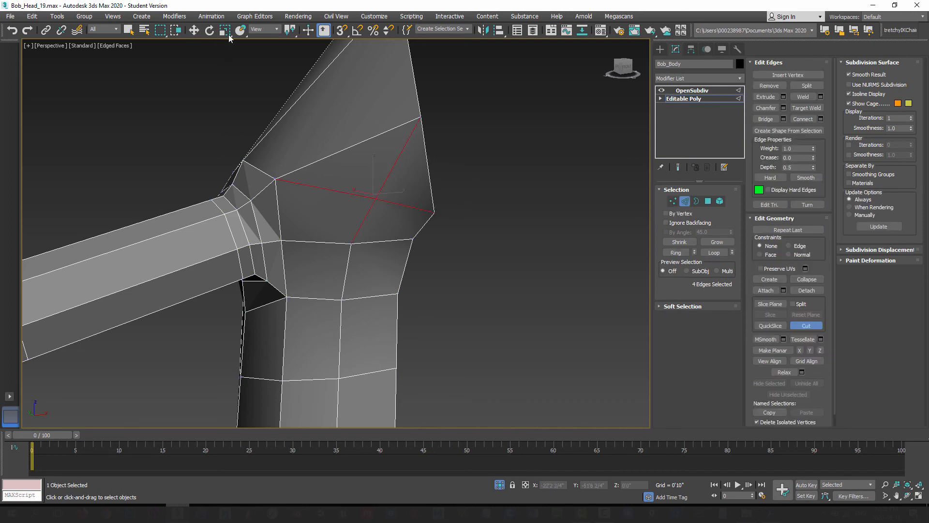
{"action": "left_click", "coordinate": [193, 31]}
{"action": "left_click", "coordinate": [399, 158]}
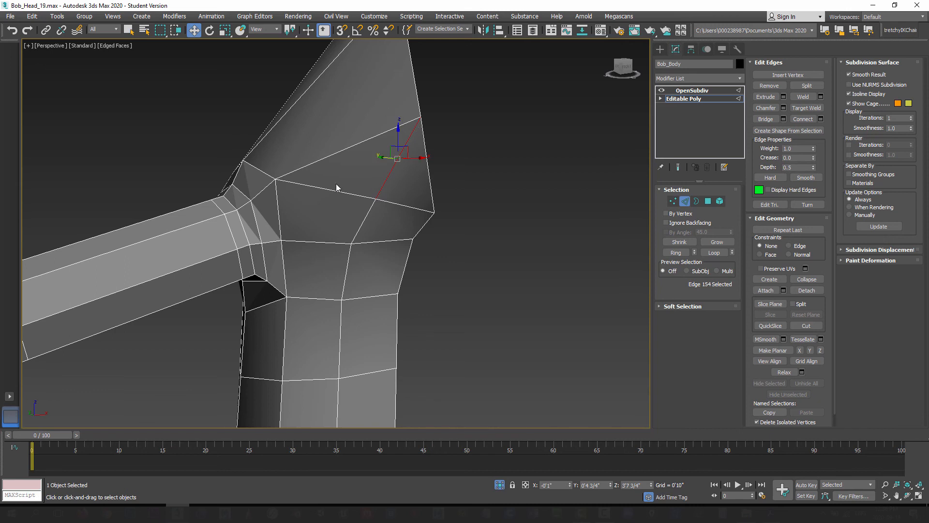
{"action": "middle_click_drag", "start_coordinate": [336, 186], "coordinate": [354, 205], "text": "alt"}
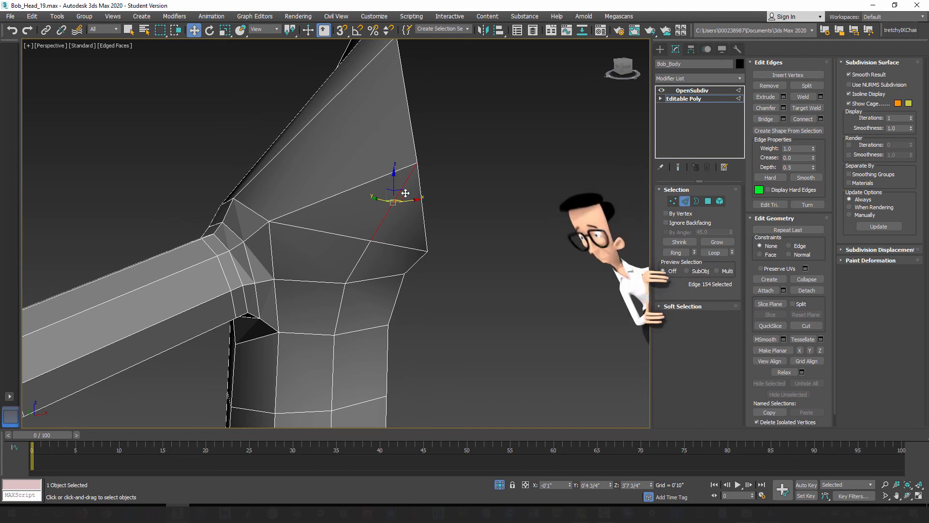
{"action": "left_click", "coordinate": [368, 183]}
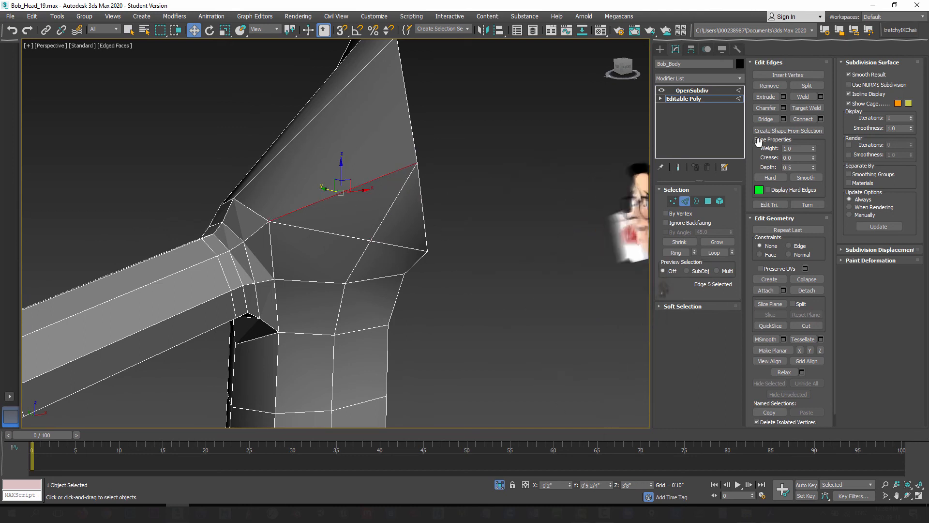
{"action": "left_click", "coordinate": [771, 85]}
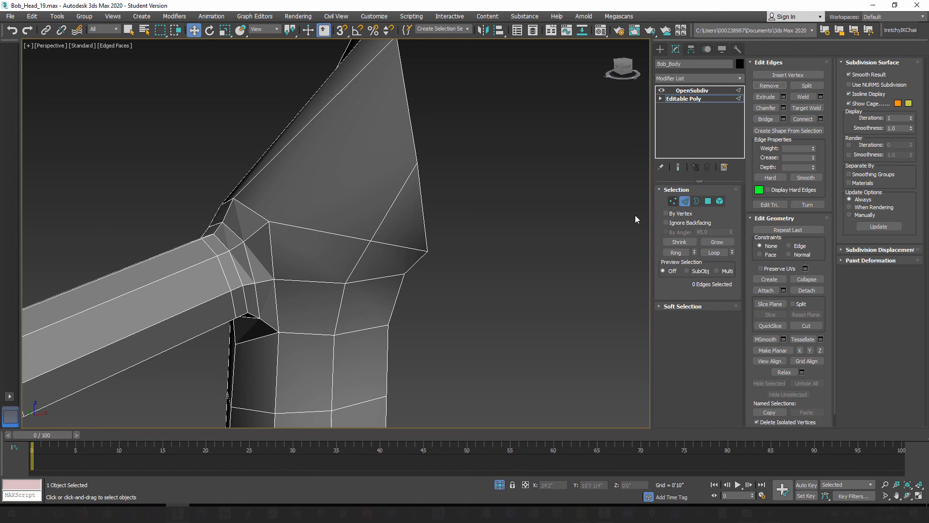
Cut an edge from the front shoulder corner vertex to the middle of the upper neckline border edge.
{"action": "key", "text": "1"}
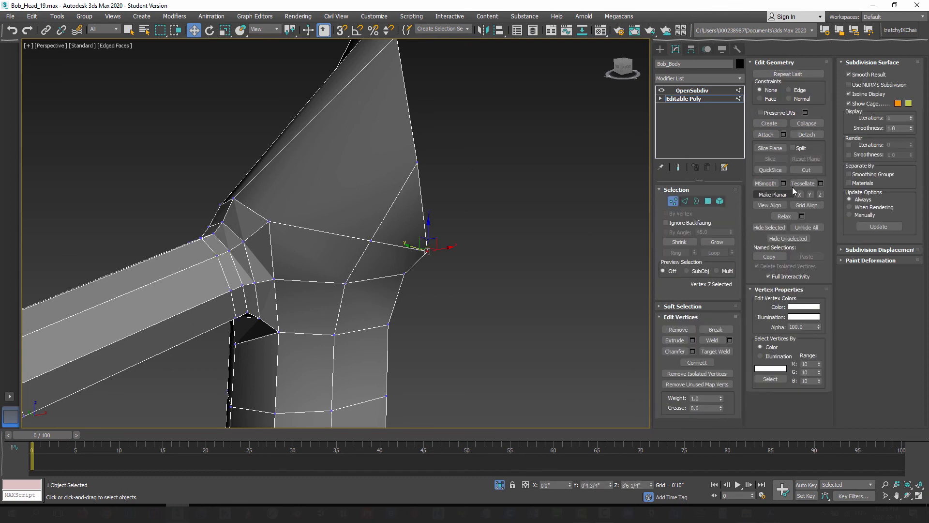
{"action": "left_click", "coordinate": [798, 169]}
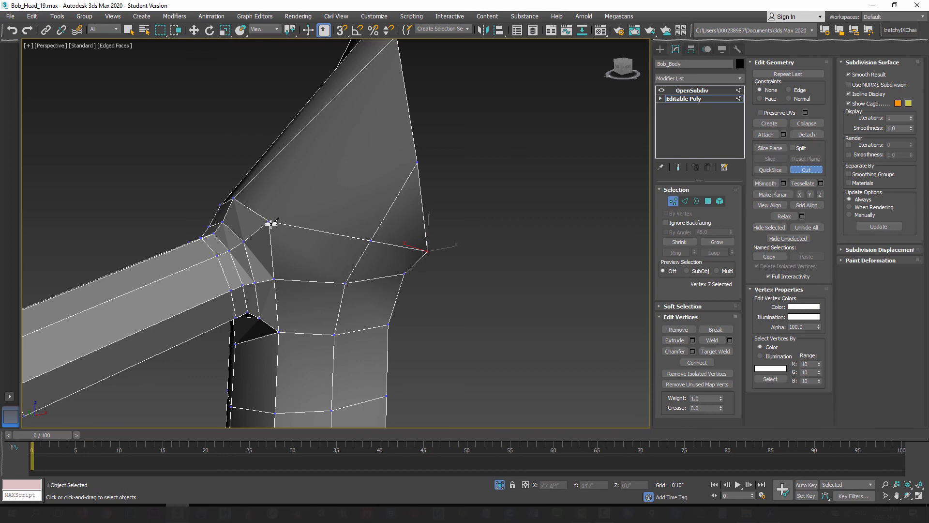
{"action": "left_click", "coordinate": [269, 221]}
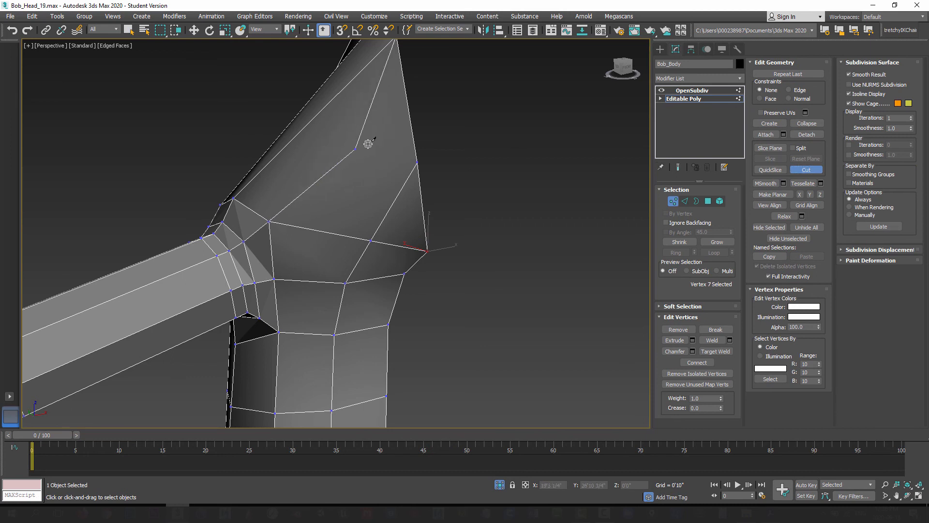
{"action": "left_click", "coordinate": [406, 100]}
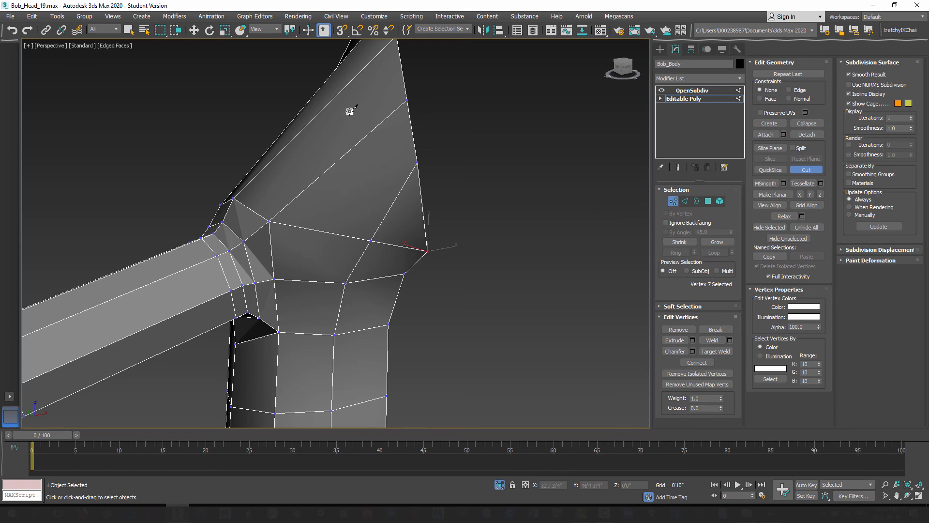
{"action": "middle_click_drag", "start_coordinate": [386, 260], "coordinate": [378, 236], "text": "alt"}
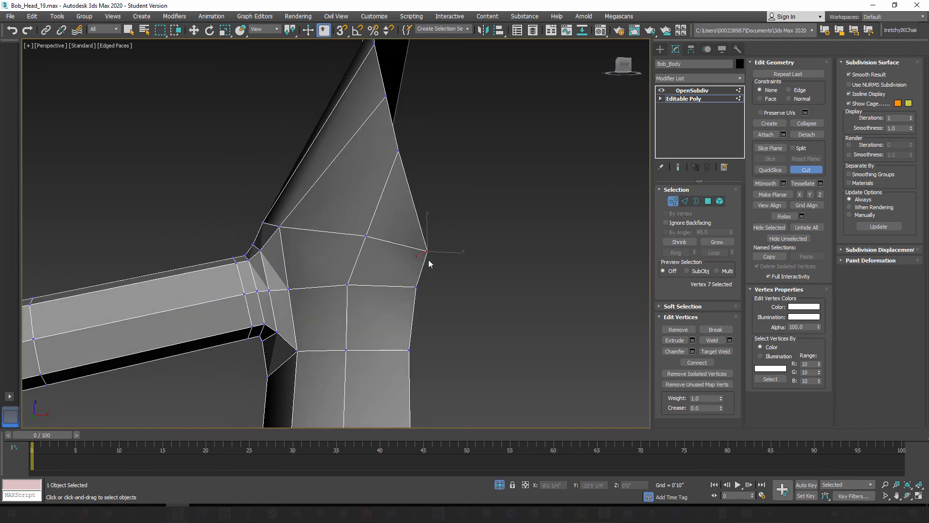
{"action": "middle_click_drag", "start_coordinate": [418, 258], "coordinate": [381, 275], "text": "alt"}
{"action": "key", "text": "w"}
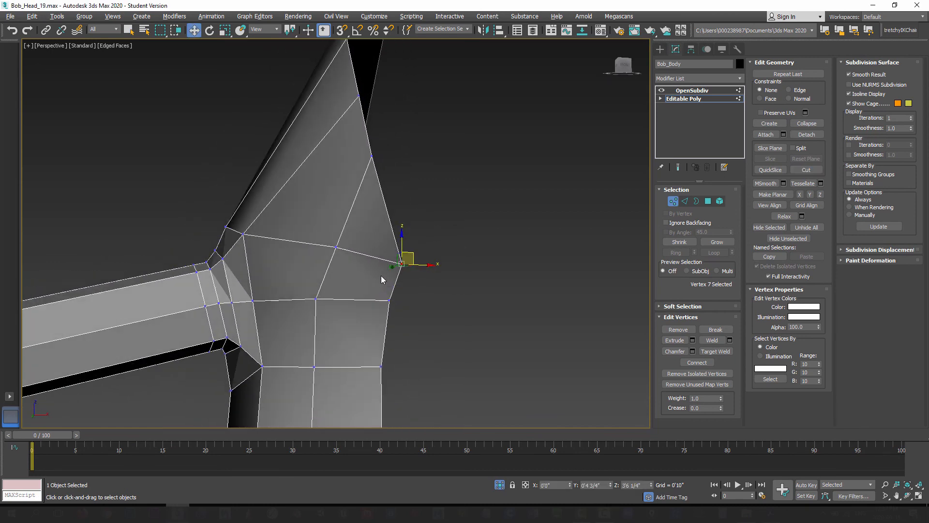
Insert a vertex into the border edge just above the protruding chest vertex and move it slightly outward and down to round the opening.
{"action": "left_click", "coordinate": [685, 202]}
{"action": "left_click", "coordinate": [780, 75]}
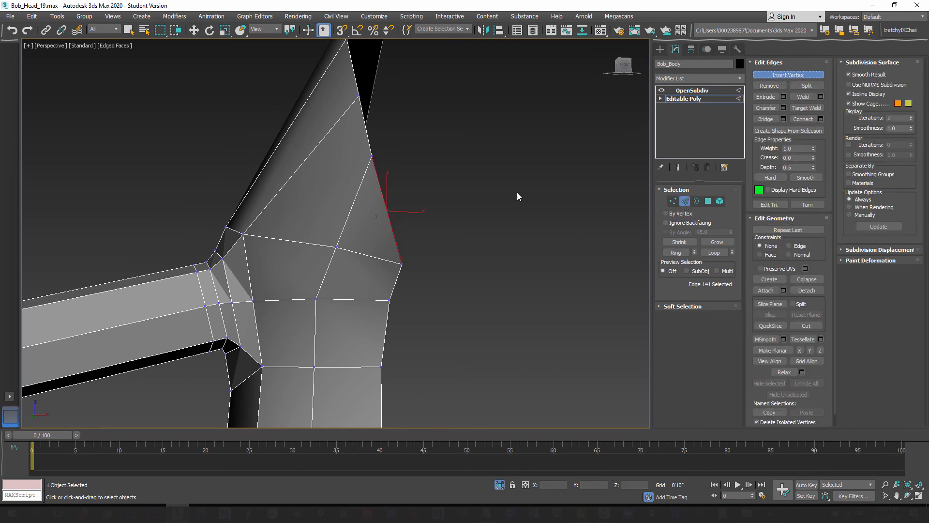
{"action": "left_click", "coordinate": [391, 222]}
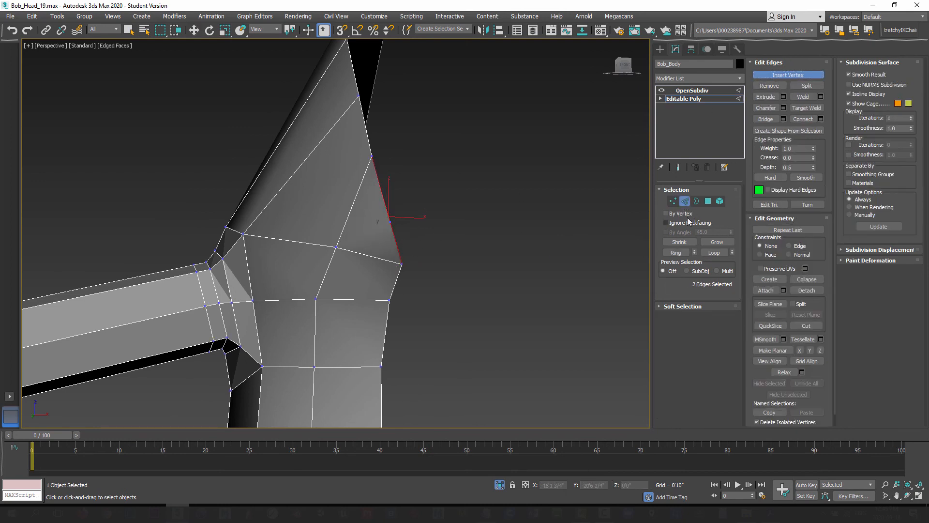
{"action": "left_click", "coordinate": [673, 201]}
{"action": "key", "text": "w"}
{"action": "left_click", "coordinate": [391, 221]}
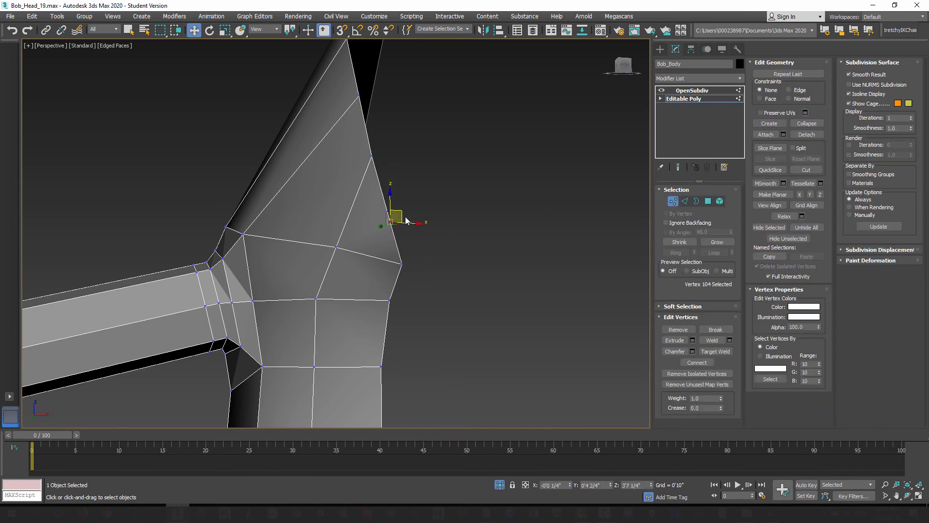
{"action": "mouse_move", "coordinate": [404, 221]}
{"action": "left_mouse_down"}
{"action": "mouse_move", "coordinate": [407, 237]}
{"action": "mouse_move", "coordinate": [413, 228]}
{"action": "left_mouse_up"}
{"action": "middle_click_drag", "start_coordinate": [411, 255], "coordinate": [452, 257], "text": "alt"}
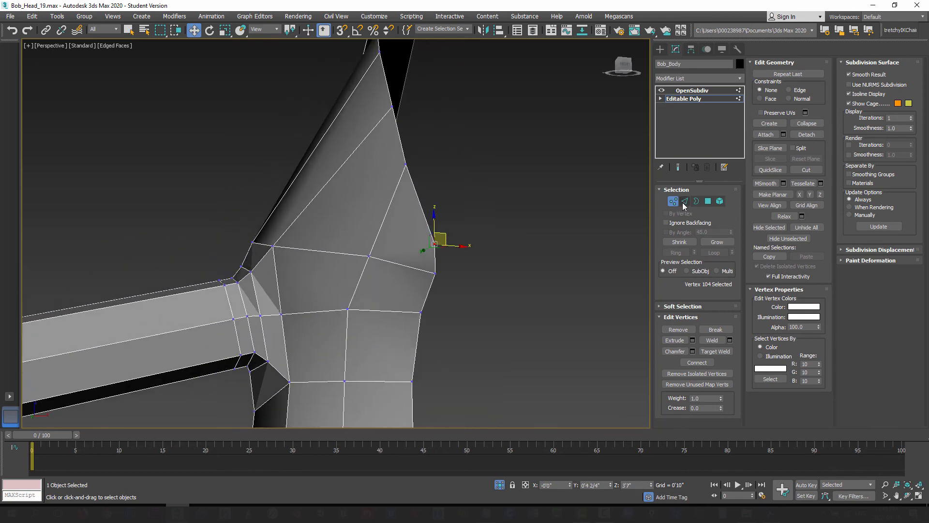
Select the ring of the edge between the chest and neckline and follow it around to the back of the shoulder.
{"action": "left_click", "coordinate": [685, 201]}
{"action": "middle_click_drag", "start_coordinate": [340, 283], "coordinate": [382, 249], "text": "alt"}
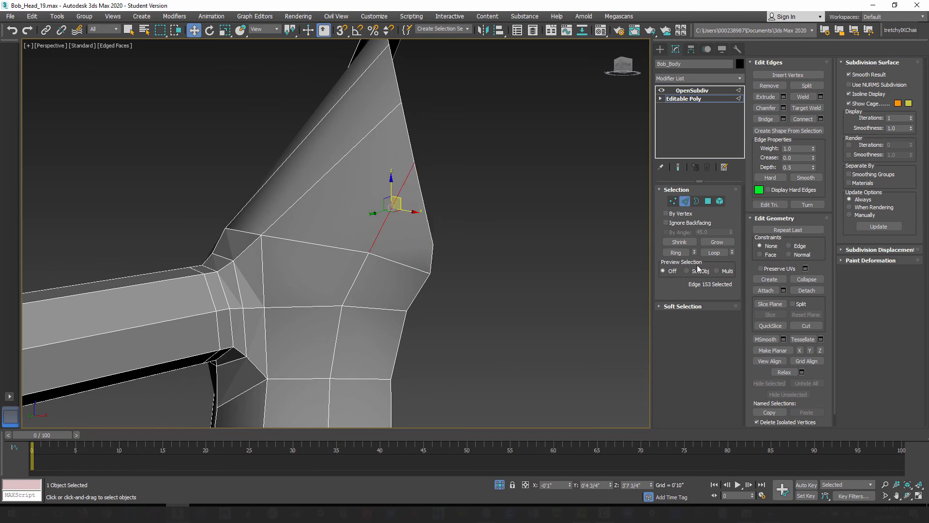
{"action": "left_click", "coordinate": [675, 252]}
{"action": "middle_click_drag", "start_coordinate": [489, 262], "coordinate": [461, 275], "text": "alt"}
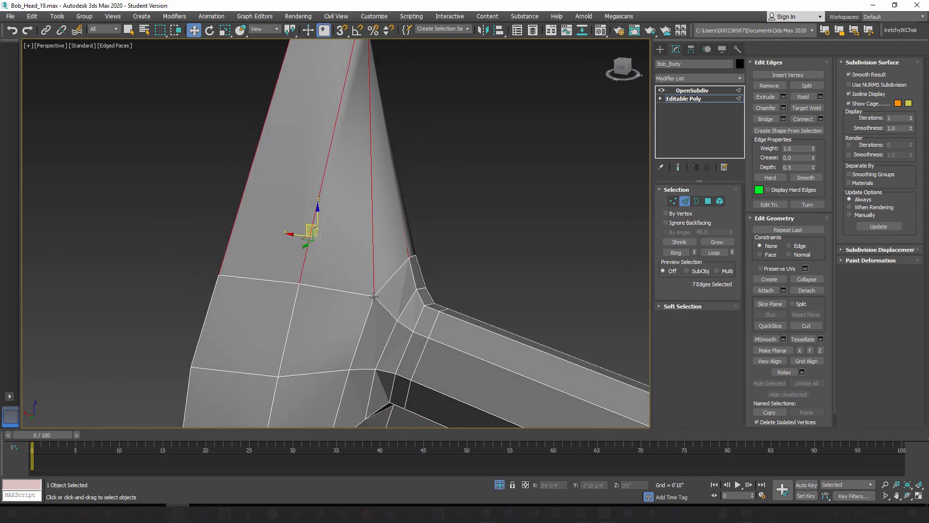
{"action": "middle_click_drag", "start_coordinate": [374, 297], "coordinate": [460, 289], "text": "alt"}
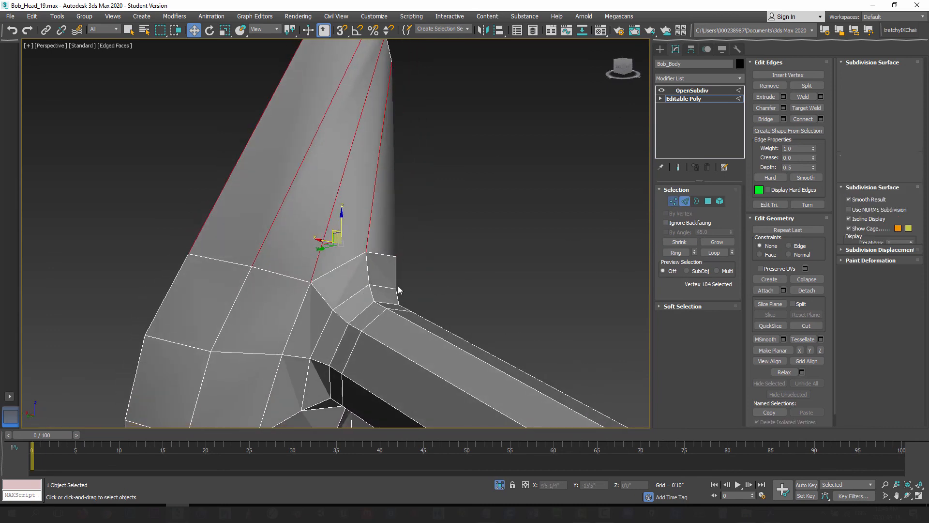
Reposition the back shoulder corner vertex where the arm joins the torso, evening out the surrounding edge flow.
{"action": "key", "text": "1"}
{"action": "left_click", "coordinate": [310, 277]}
{"action": "left_click_drag", "start_coordinate": [309, 256], "coordinate": [311, 249]}
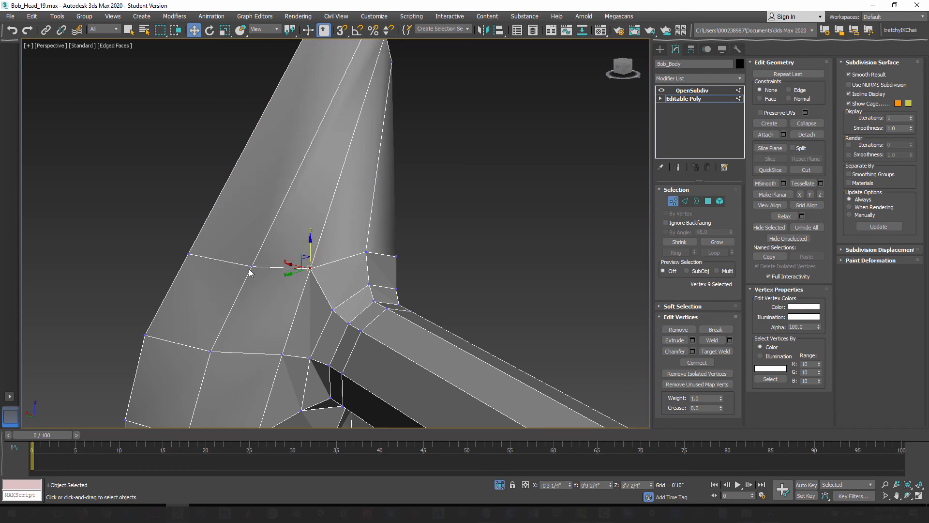
{"action": "middle_click_drag", "start_coordinate": [352, 263], "coordinate": [500, 355], "text": "alt"}
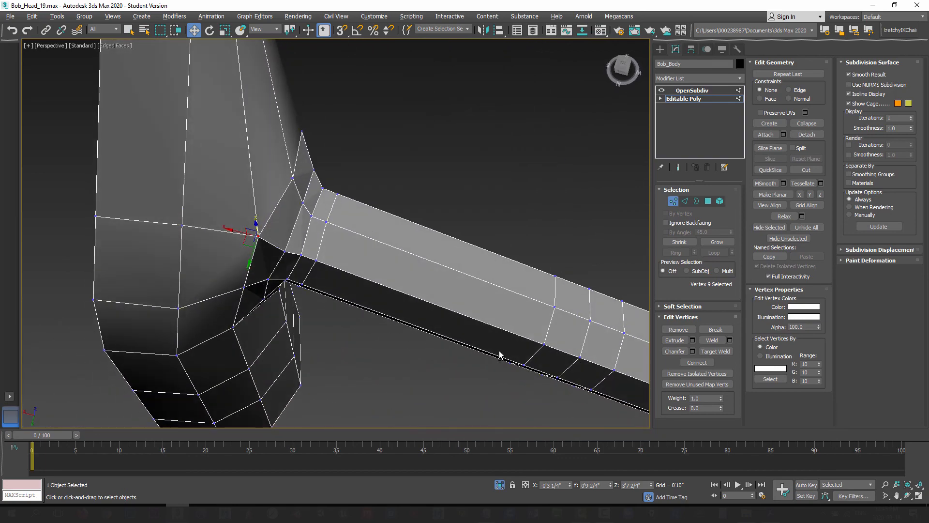
{"action": "left_click_drag", "start_coordinate": [245, 241], "coordinate": [237, 240]}
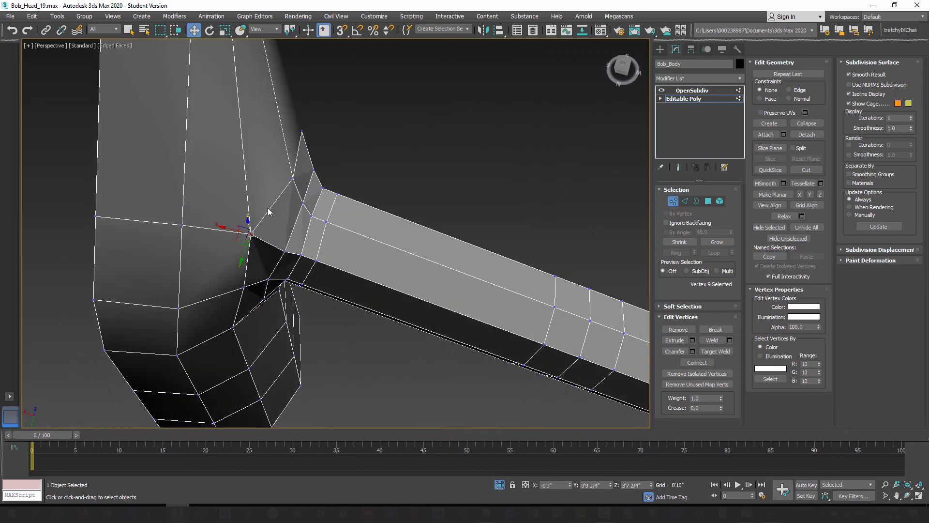
{"action": "middle_click_drag", "start_coordinate": [339, 265], "coordinate": [262, 210], "text": "alt"}
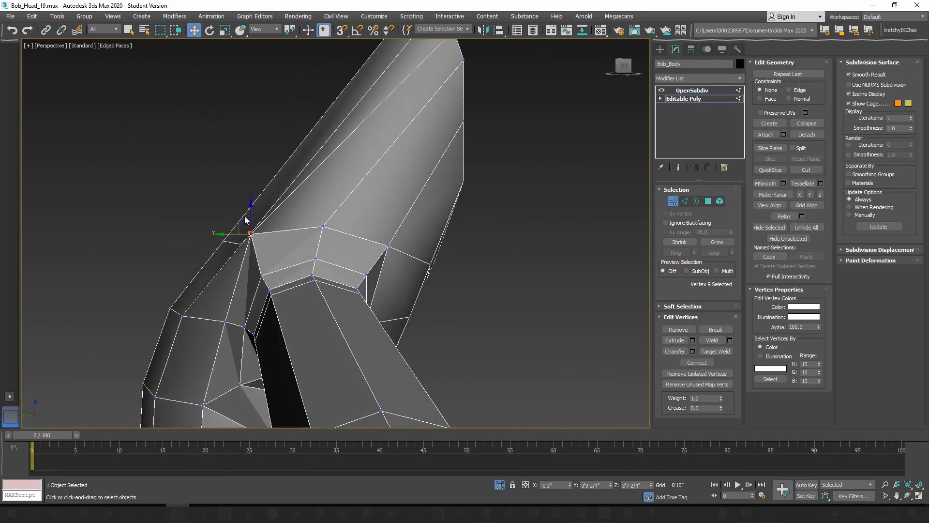
{"action": "left_click_drag", "start_coordinate": [241, 223], "coordinate": [239, 242]}
{"action": "middle_click_drag", "start_coordinate": [252, 262], "coordinate": [288, 272]}
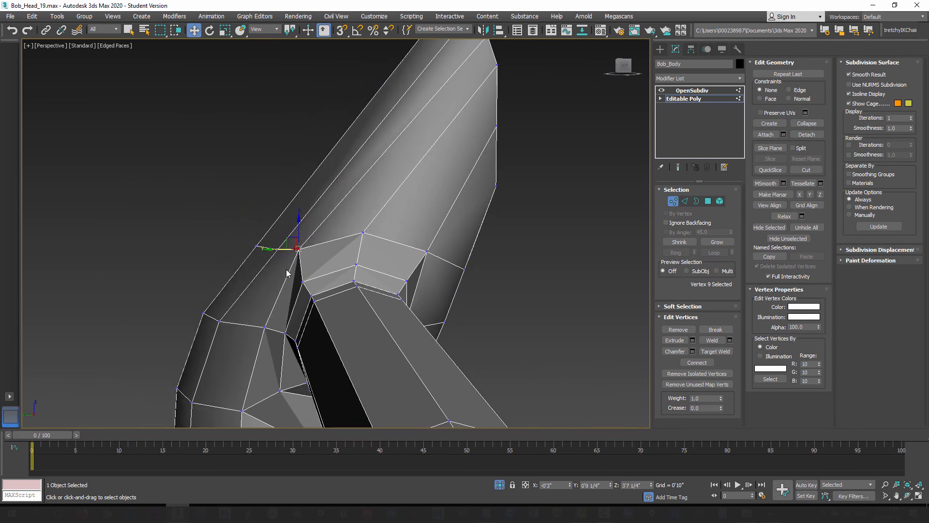
Reposition the back shoulder vertex beside the centre line and the neighbouring centre-line vertex to round out the upper back.
{"action": "scroll", "coordinate": [289, 272], "scroll_direction": "up", "scroll_amount": 3}
{"action": "left_click", "coordinate": [266, 258]}
{"action": "left_click", "coordinate": [272, 239]}
{"action": "mouse_move", "coordinate": [272, 239]}
{"action": "middle_mouse_down", "text": "alt"}
{"action": "mouse_move", "coordinate": [264, 249]}
{"action": "mouse_move", "coordinate": [269, 242]}
{"action": "middle_mouse_up", "text": "alt"}
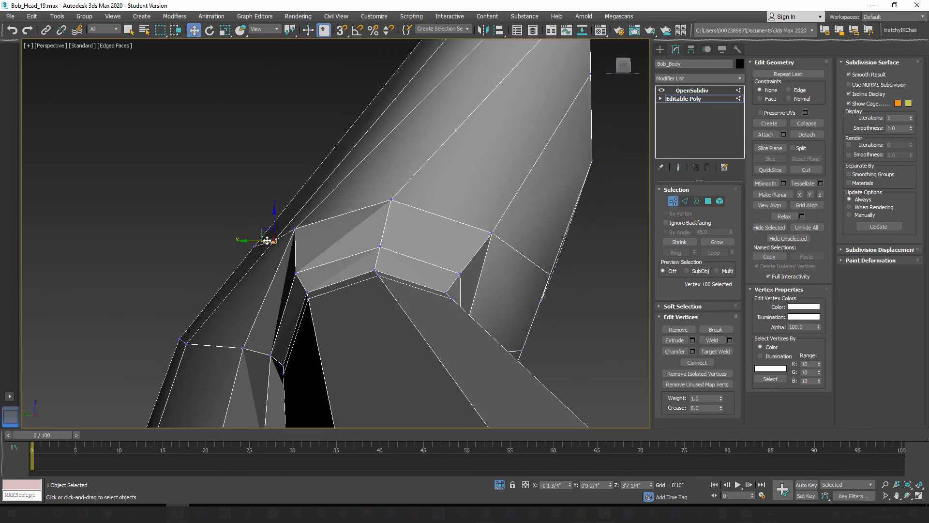
{"action": "left_click_drag", "start_coordinate": [263, 234], "coordinate": [254, 232]}
{"action": "middle_click_drag", "start_coordinate": [257, 239], "coordinate": [426, 264], "text": "alt"}
{"action": "left_click", "coordinate": [232, 244]}
{"action": "middle_click_drag", "start_coordinate": [232, 244], "coordinate": [255, 239], "text": "alt"}
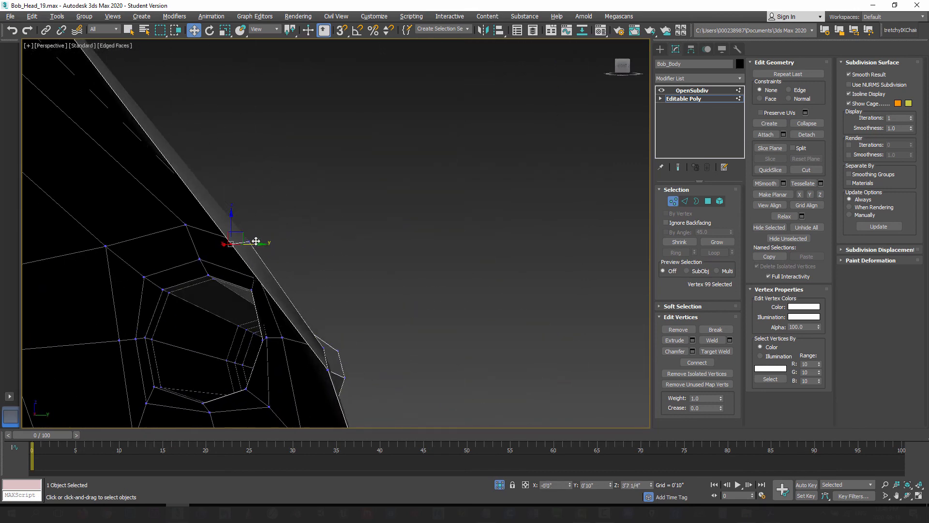
{"action": "left_click_drag", "start_coordinate": [241, 236], "coordinate": [251, 233]}
{"action": "middle_click_drag", "start_coordinate": [325, 261], "coordinate": [376, 248], "text": "alt"}
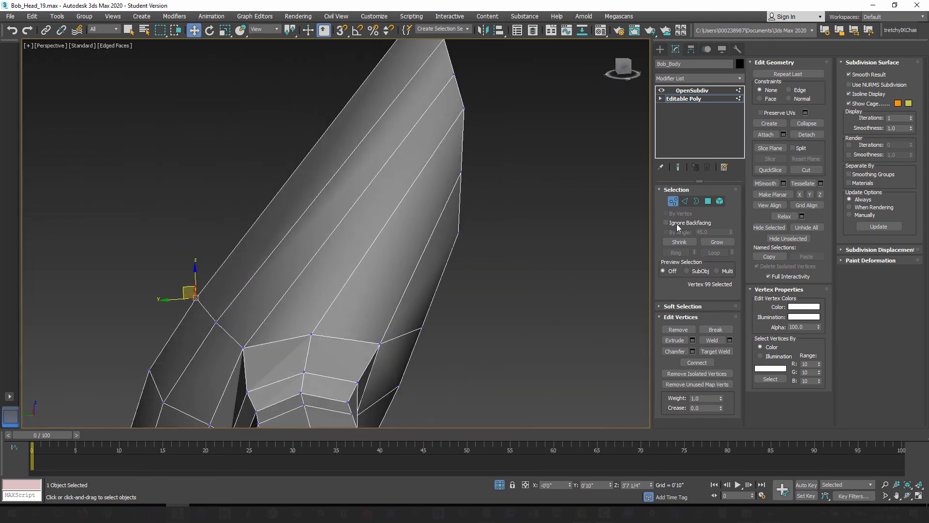
Select the ring of seven long edges between the shoulder and neckline and connect them with 2 segments.
{"action": "left_click", "coordinate": [685, 201]}
{"action": "middle_click_drag", "start_coordinate": [485, 287], "coordinate": [372, 243], "text": "alt"}
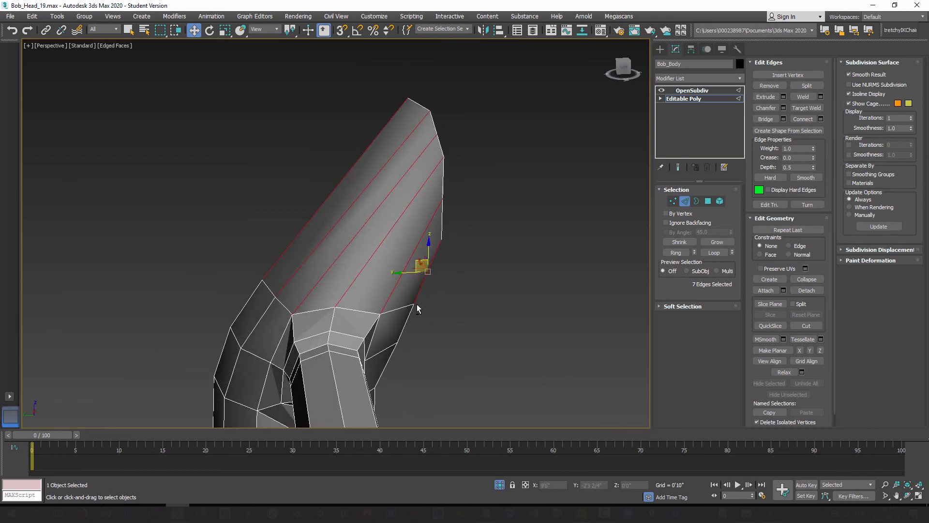
{"action": "middle_click_drag", "start_coordinate": [416, 304], "coordinate": [453, 314], "text": "alt"}
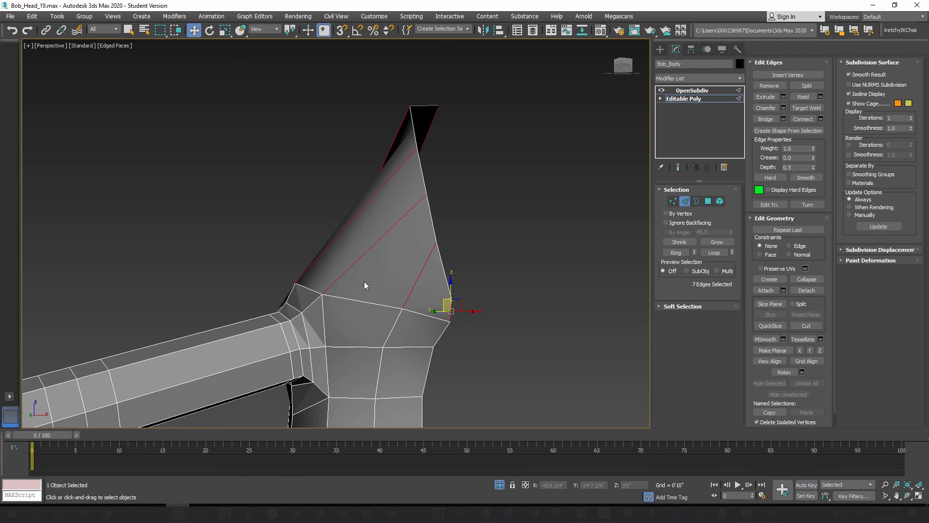
{"action": "middle_click_drag", "start_coordinate": [365, 284], "coordinate": [348, 194], "text": "alt"}
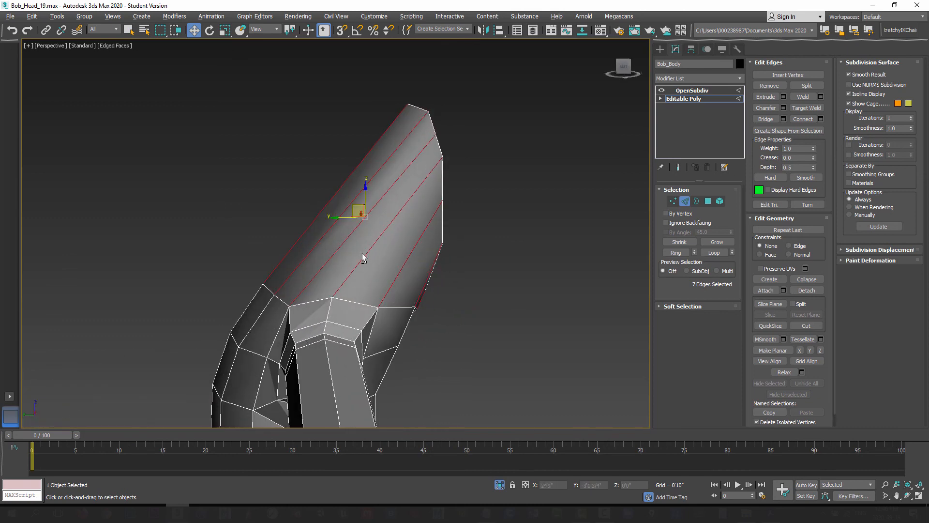
{"action": "middle_click_drag", "start_coordinate": [364, 256], "coordinate": [330, 227], "text": "alt"}
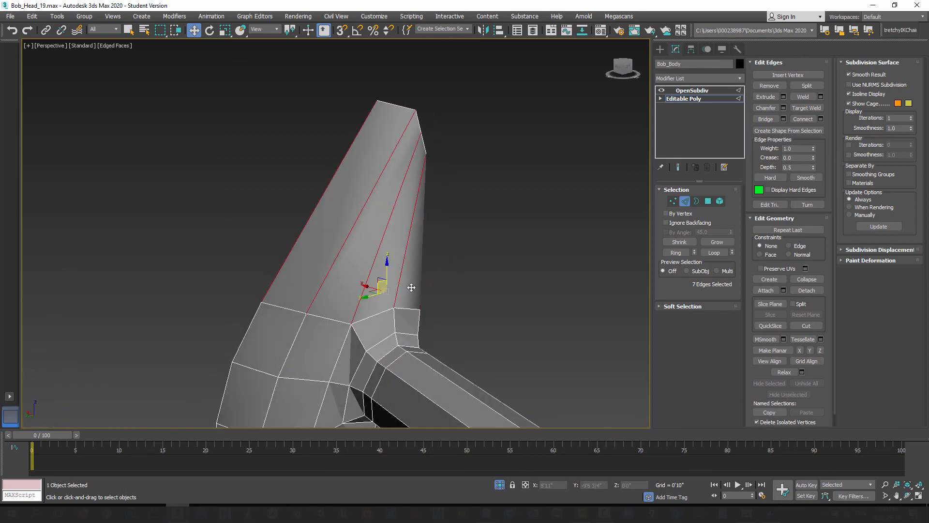
{"action": "middle_click_drag", "start_coordinate": [411, 286], "coordinate": [387, 286], "text": "alt"}
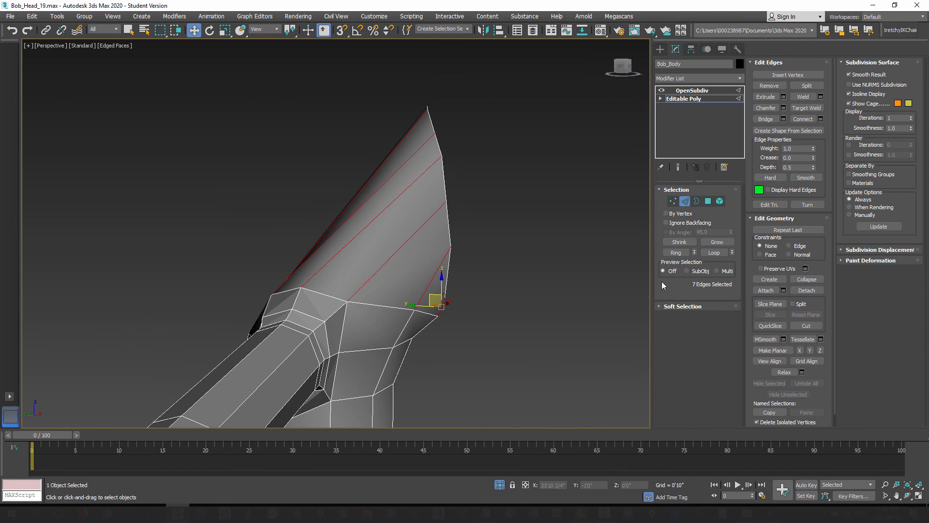
{"action": "left_click", "coordinate": [821, 120]}
{"action": "right_click", "coordinate": [345, 269]}
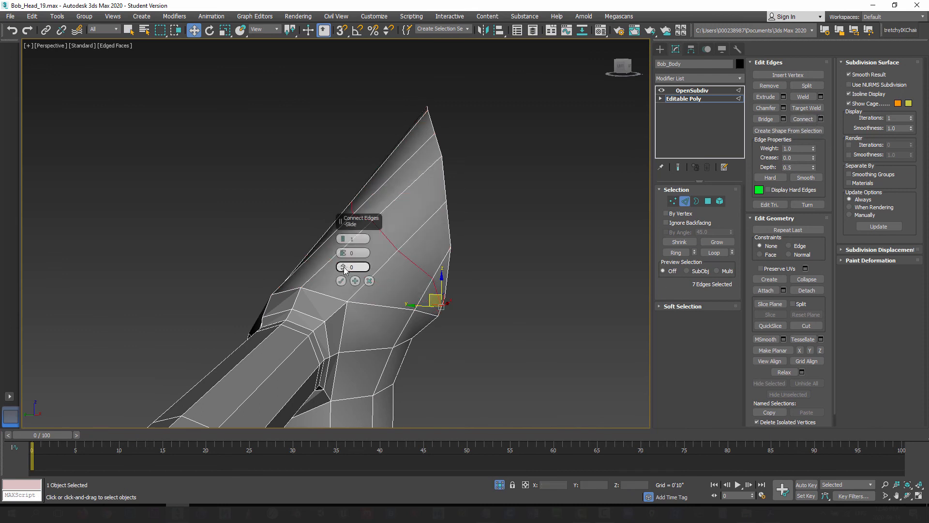
{"action": "left_click", "coordinate": [341, 238]}
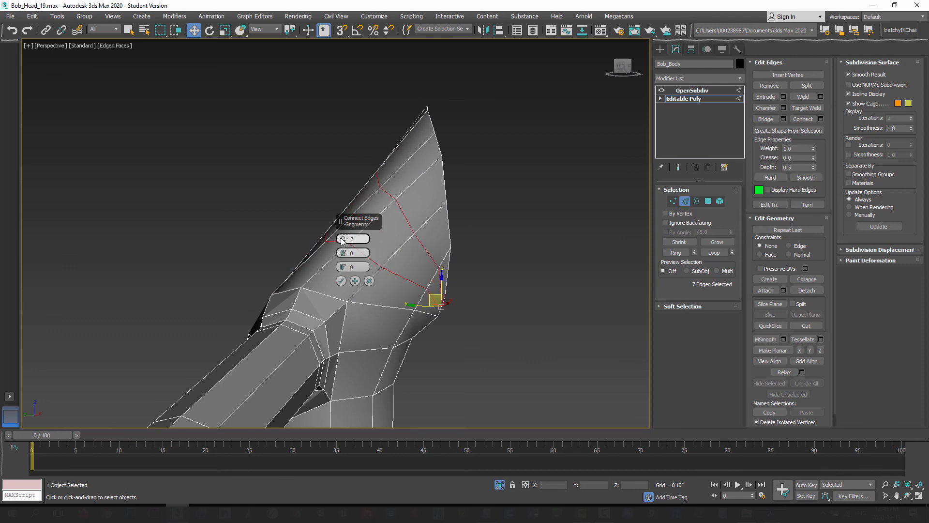
{"action": "left_click", "coordinate": [341, 282]}
Constrain movement to edges and slide the front vertex of the new lower loop down along its edge toward the chest.
{"action": "middle_click_drag", "start_coordinate": [363, 289], "coordinate": [371, 284], "text": "alt"}
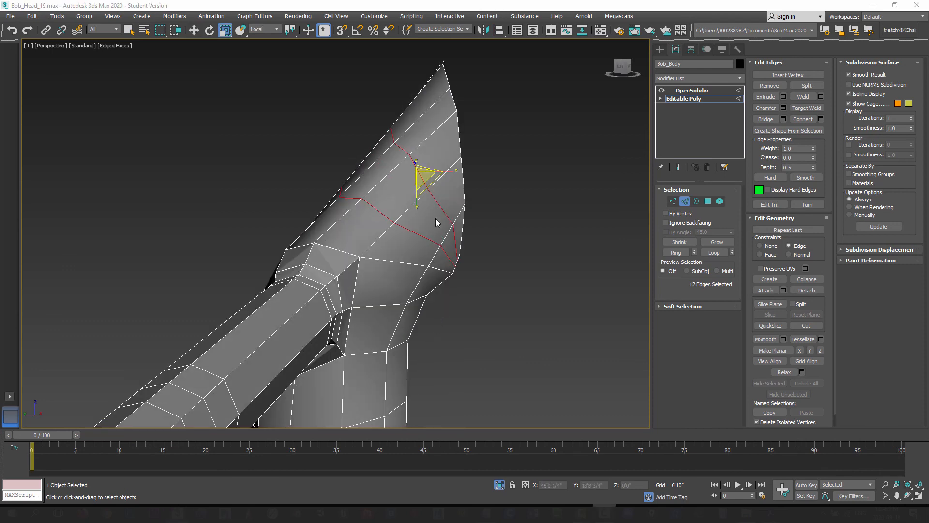
{"action": "middle_click_drag", "start_coordinate": [436, 222], "coordinate": [409, 257], "text": "alt"}
{"action": "left_click", "coordinate": [672, 201]}
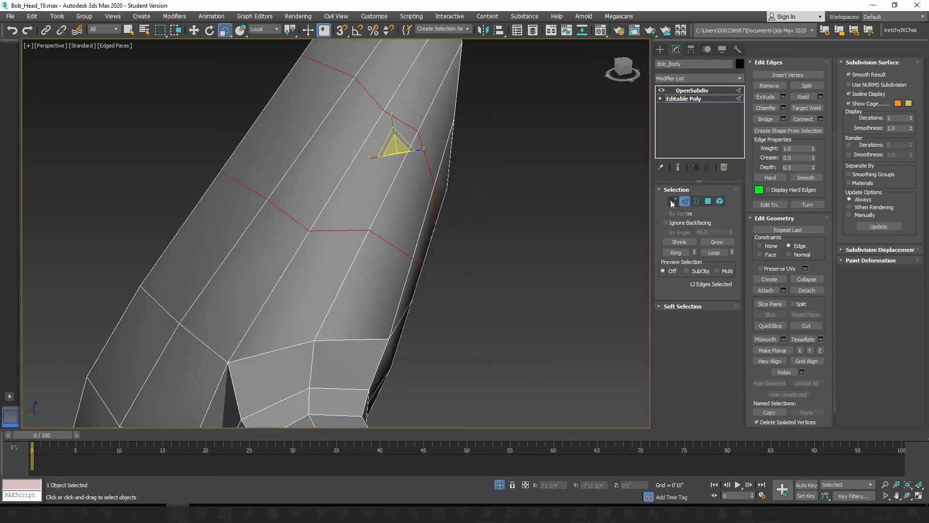
{"action": "middle_click_drag", "start_coordinate": [351, 254], "coordinate": [373, 251], "text": "alt"}
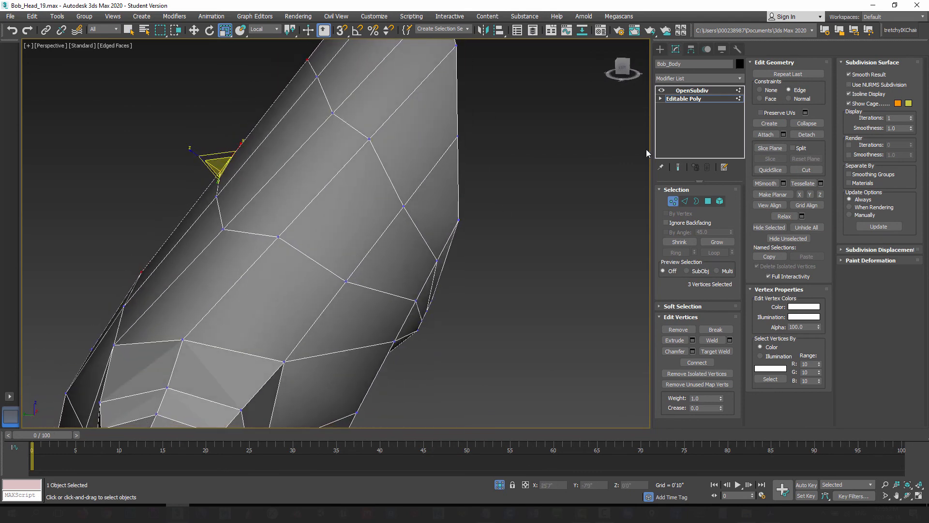
{"action": "middle_click_drag", "start_coordinate": [316, 256], "coordinate": [348, 263], "text": "alt"}
{"action": "left_click", "coordinate": [347, 241]}
{"action": "left_click", "coordinate": [194, 30]}
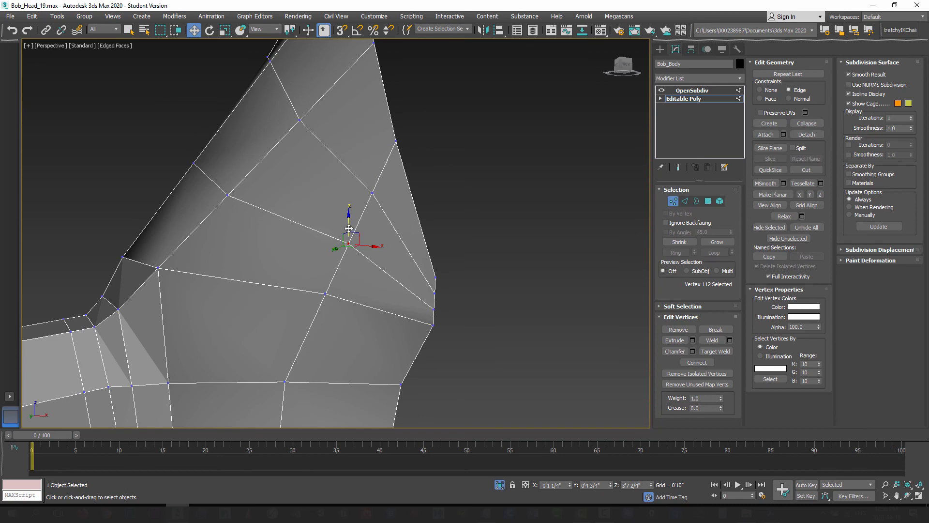
{"action": "left_click_drag", "start_coordinate": [349, 227], "coordinate": [349, 238]}
Slide the lower loop's vertex above the arm down along its edge to even out the loop.
{"action": "left_click", "coordinate": [372, 194]}
{"action": "middle_click_drag", "start_coordinate": [394, 240], "coordinate": [359, 199], "text": "alt"}
{"action": "middle_click_drag", "start_coordinate": [280, 186], "coordinate": [283, 247], "text": "alt"}
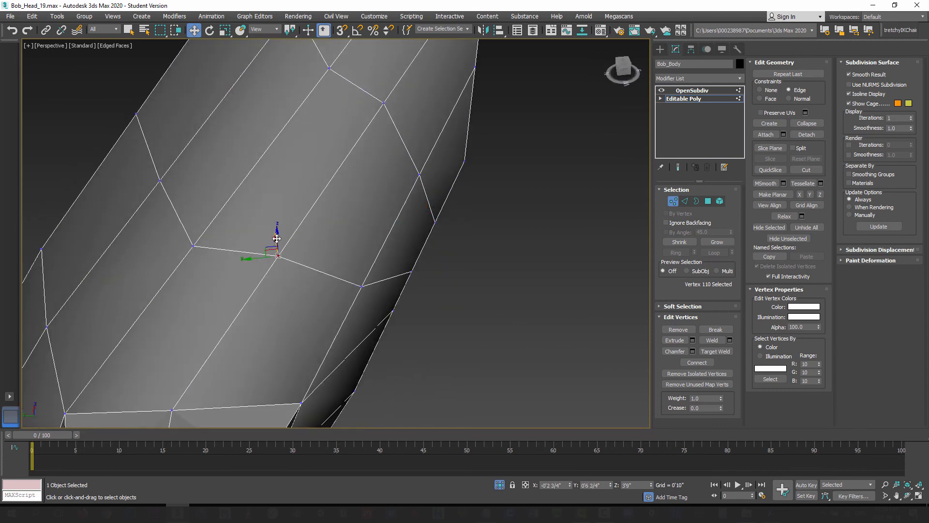
{"action": "left_click_drag", "start_coordinate": [276, 239], "coordinate": [280, 245]}
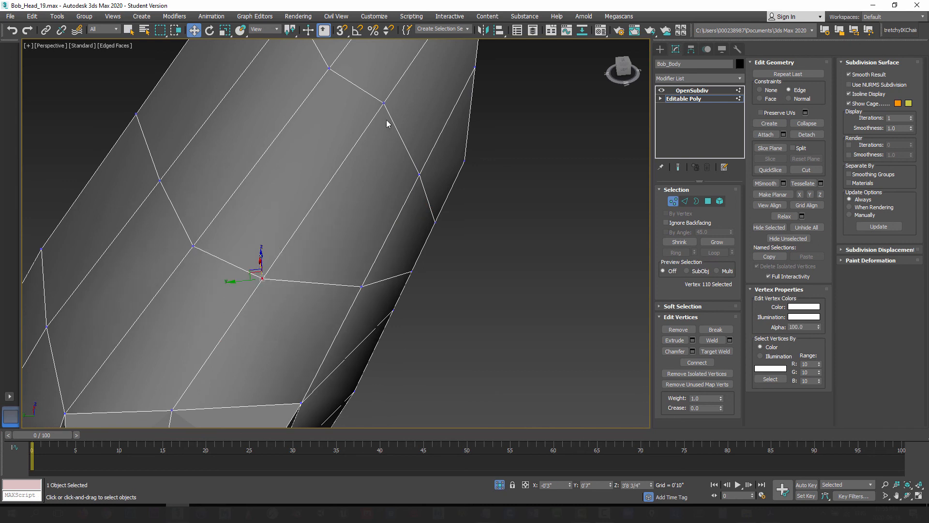
Slide the upper loop's vertex on top of the shoulder down along its edge toward the arm.
{"action": "left_click_drag", "start_coordinate": [383, 85], "coordinate": [380, 88]}
{"action": "middle_click_drag", "start_coordinate": [361, 153], "coordinate": [392, 99], "text": "alt"}
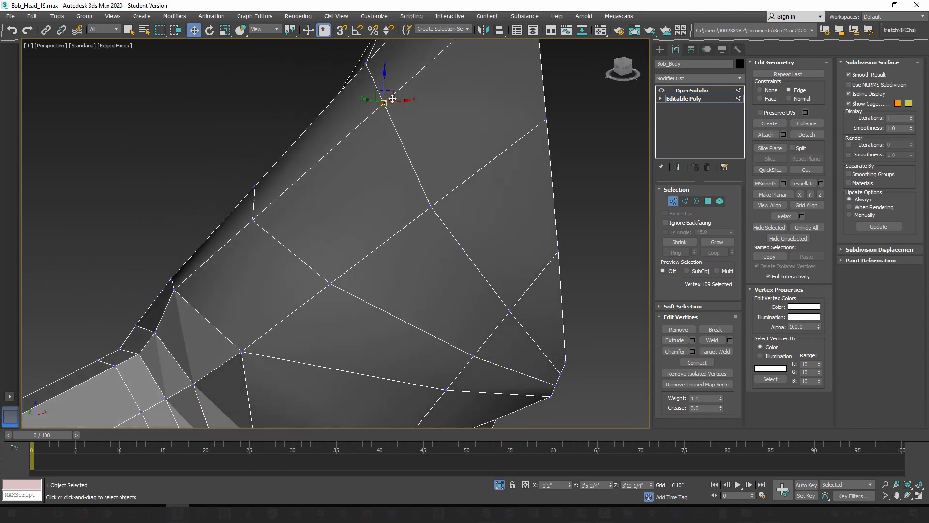
{"action": "left_click_drag", "start_coordinate": [394, 91], "coordinate": [379, 108]}
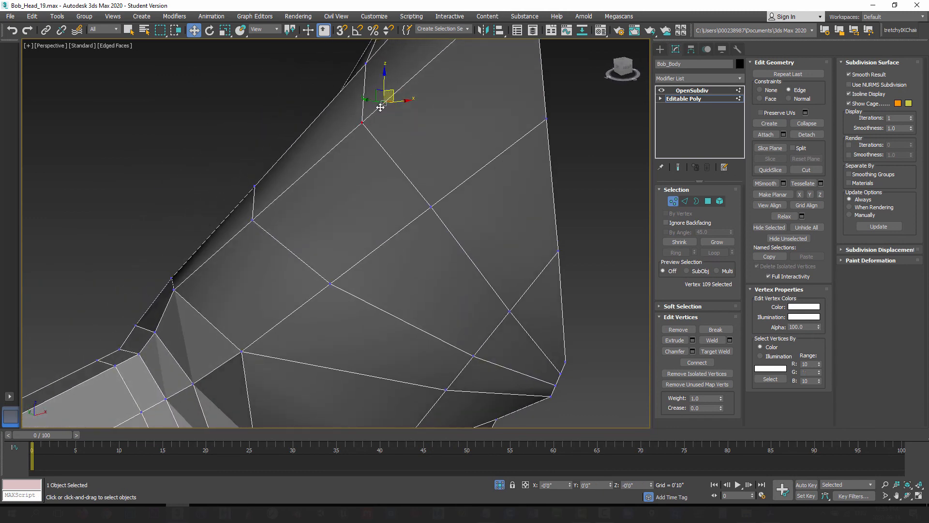
{"action": "middle_click_drag", "start_coordinate": [359, 161], "coordinate": [368, 123], "text": "alt"}
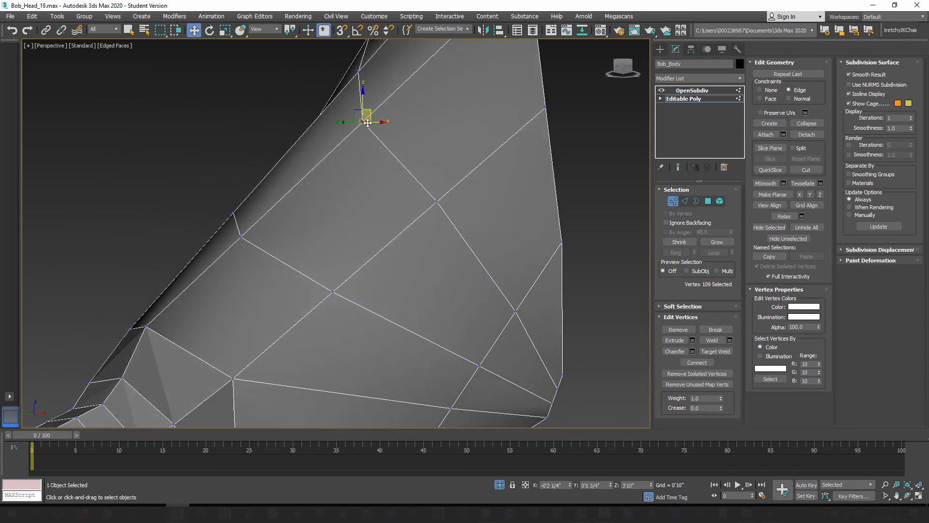
{"action": "left_click_drag", "start_coordinate": [367, 112], "coordinate": [372, 111]}
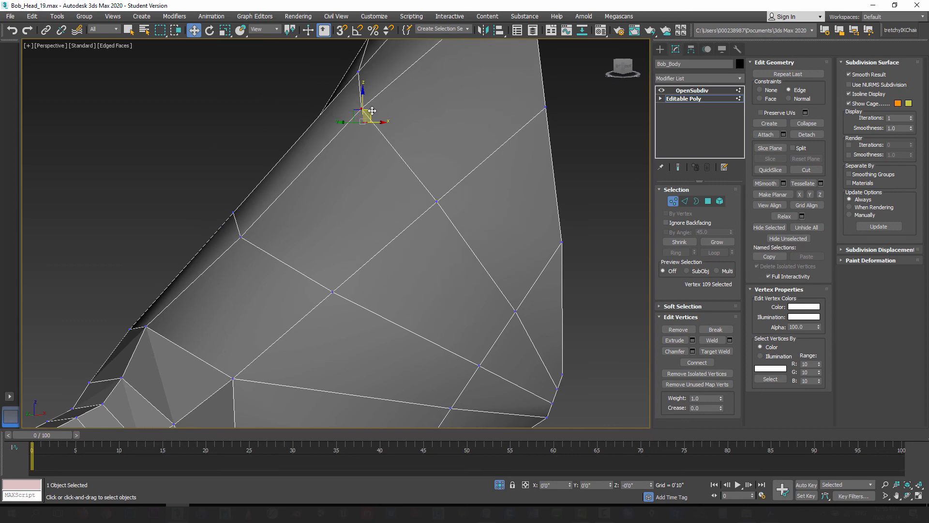
{"action": "key", "text": "ctrl+z"}
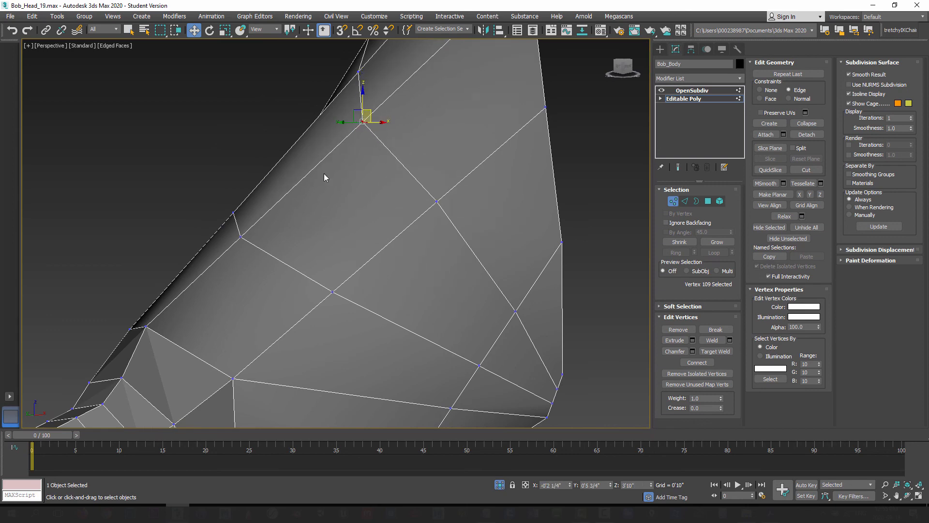
Slide the lower loop's back-centre vertex and the upper loop's front vertex down along their edges.
{"action": "middle_click_drag", "start_coordinate": [324, 174], "coordinate": [315, 230], "text": "alt"}
{"action": "left_click", "coordinate": [314, 226]}
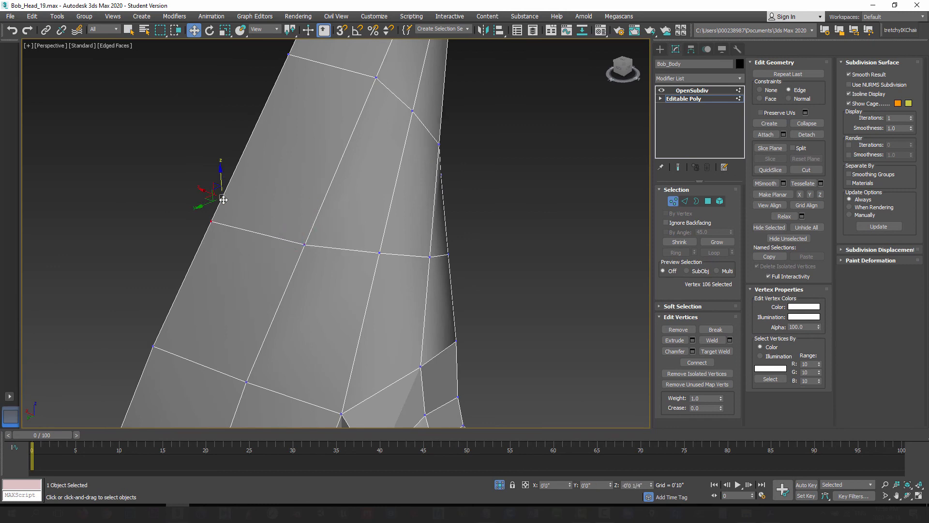
{"action": "middle_click_drag", "start_coordinate": [346, 270], "coordinate": [318, 233], "text": "alt"}
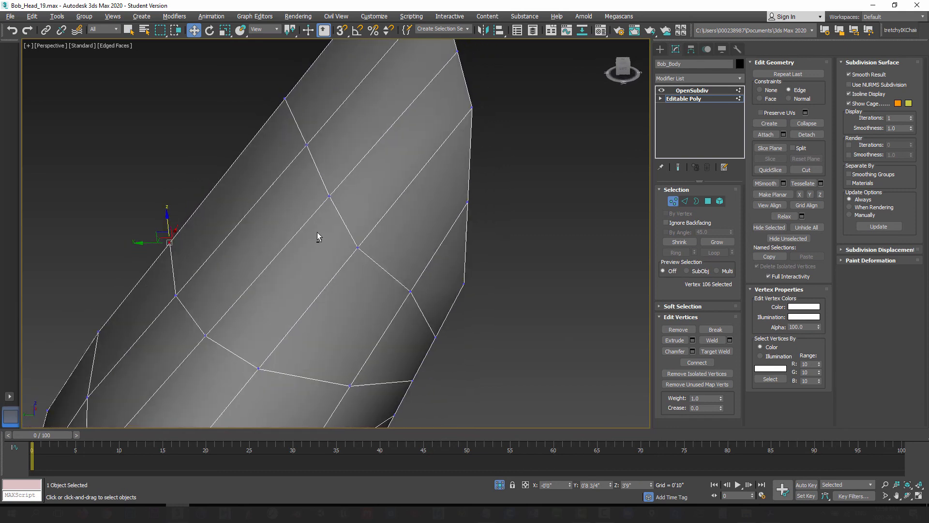
{"action": "left_click_drag", "start_coordinate": [414, 271], "coordinate": [413, 276]}
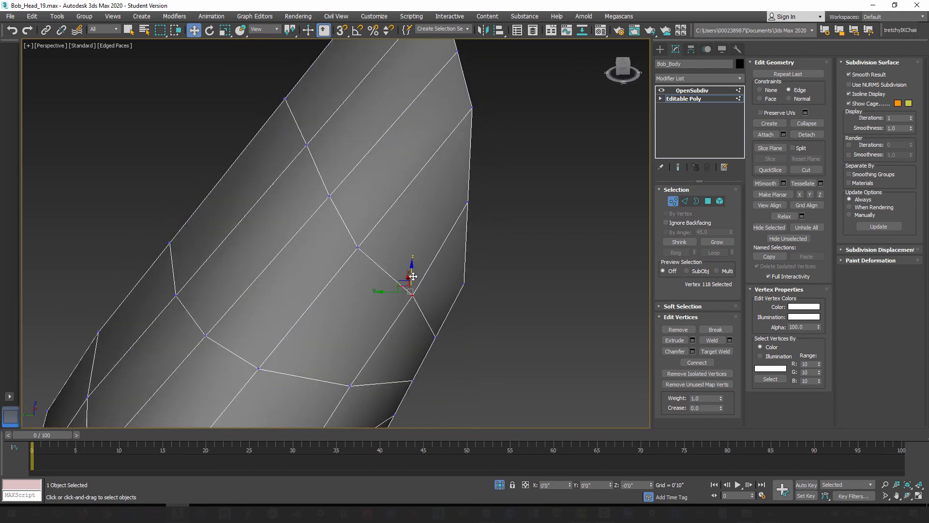
{"action": "middle_click_drag", "start_coordinate": [407, 332], "coordinate": [415, 282], "text": "alt"}
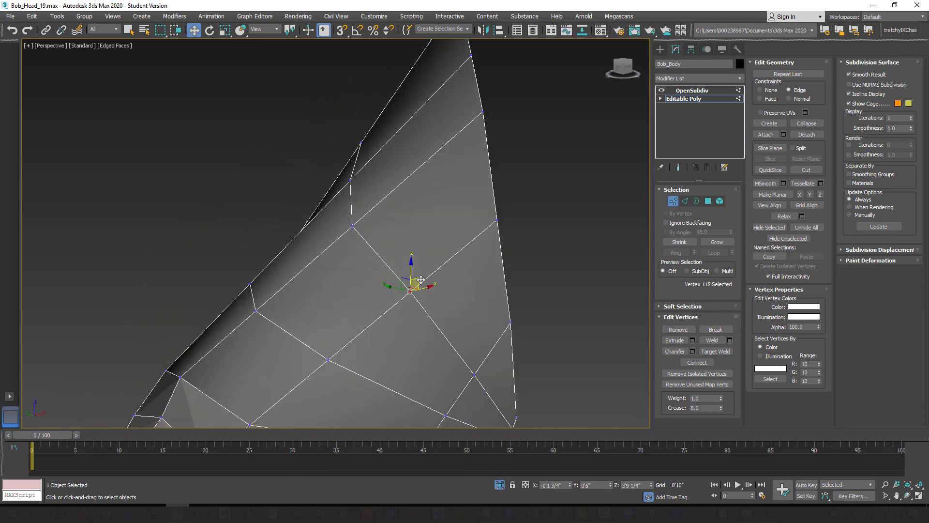
{"action": "left_click_drag", "start_coordinate": [414, 283], "coordinate": [411, 288]}
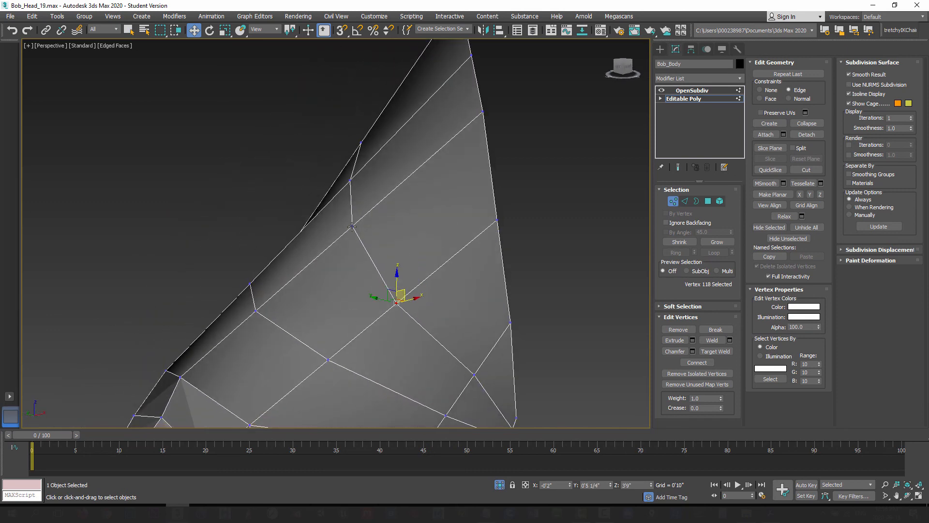
Slide the upper loop's vertices from the shoulder top around to the back centre down their edges, spacing the loop evenly.
{"action": "middle_click_drag", "start_coordinate": [401, 295], "coordinate": [327, 203], "text": "alt"}
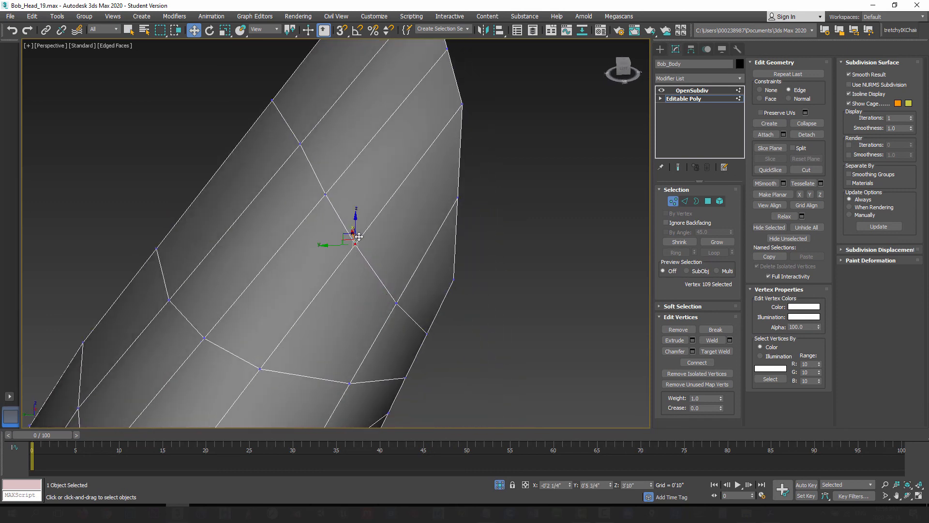
{"action": "left_click_drag", "start_coordinate": [341, 240], "coordinate": [294, 202]}
{"action": "left_click", "coordinate": [326, 192]}
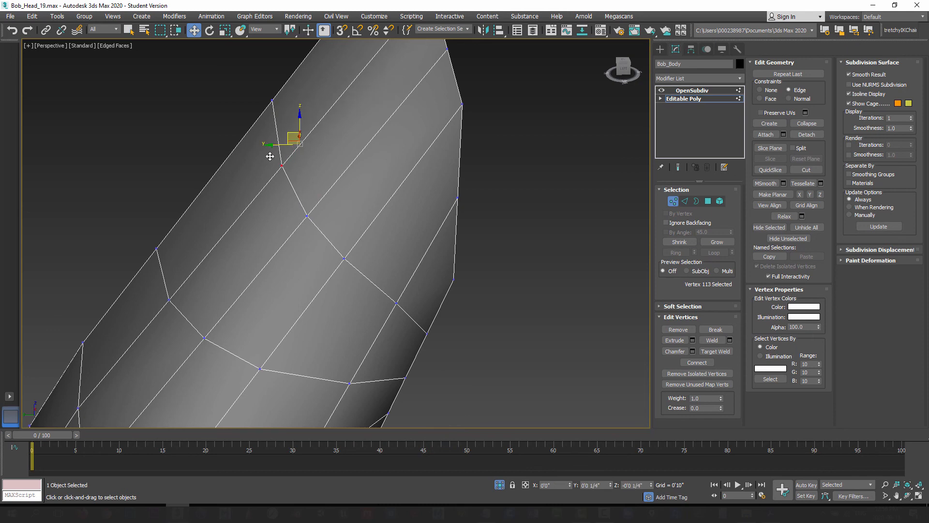
{"action": "left_click_drag", "start_coordinate": [270, 156], "coordinate": [268, 161]}
{"action": "left_click", "coordinate": [272, 100]}
{"action": "middle_click_drag", "start_coordinate": [270, 162], "coordinate": [282, 137], "text": "alt"}
{"action": "middle_click_drag", "start_coordinate": [279, 129], "coordinate": [308, 175]}
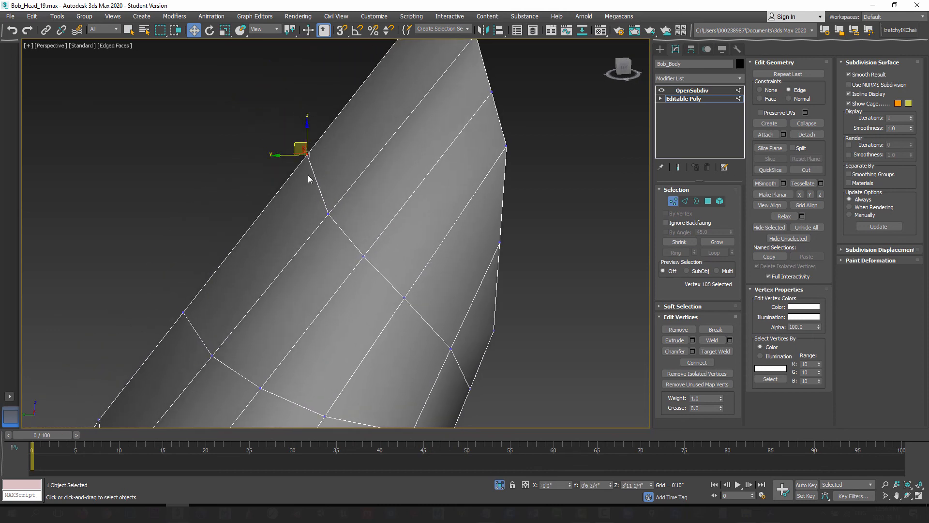
{"action": "left_click_drag", "start_coordinate": [287, 160], "coordinate": [287, 161]}
Turn off the edge constraint and reposition the neckline border vertex beside the back centre to round the opening from above.
{"action": "middle_click_drag", "start_coordinate": [341, 264], "coordinate": [359, 274], "text": "alt"}
{"action": "scroll", "coordinate": [394, 286], "scroll_direction": "down", "scroll_amount": 3}
{"action": "middle_click_drag", "start_coordinate": [426, 304], "coordinate": [269, 216], "text": "alt"}
{"action": "scroll", "coordinate": [268, 217], "scroll_direction": "down", "scroll_amount": 4}
{"action": "middle_click_drag", "start_coordinate": [233, 268], "coordinate": [296, 269], "text": "alt"}
{"action": "middle_click_drag", "start_coordinate": [302, 218], "coordinate": [274, 246], "text": "alt"}
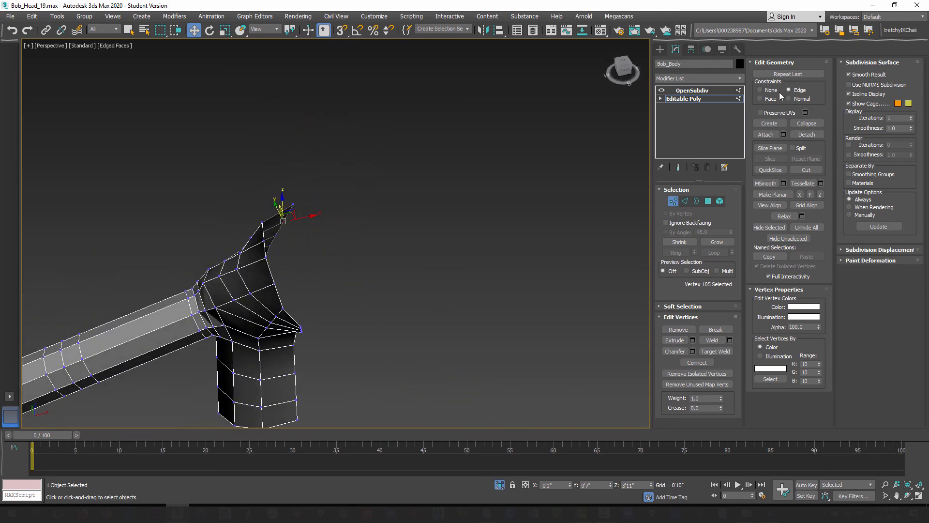
{"action": "middle_click_drag", "start_coordinate": [266, 269], "coordinate": [353, 242]}
{"action": "scroll", "coordinate": [359, 281], "scroll_direction": "up", "scroll_amount": 3}
{"action": "middle_click_drag", "start_coordinate": [351, 198], "coordinate": [366, 191], "text": "alt"}
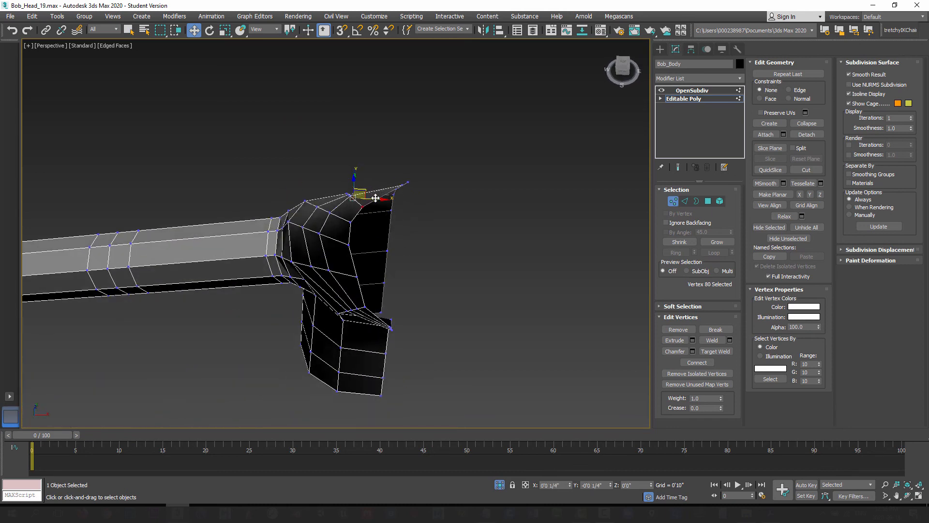
Fine-tune the same back neckline vertex by lowering it slightly and shifting it toward the back.
{"action": "middle_click_drag", "start_coordinate": [361, 234], "coordinate": [354, 200], "text": "alt"}
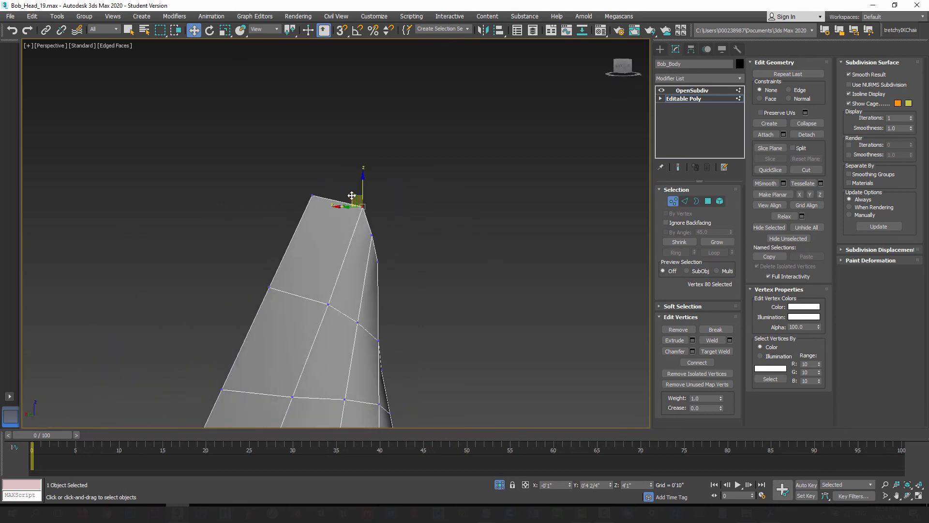
{"action": "left_click_drag", "start_coordinate": [352, 196], "coordinate": [344, 203]}
{"action": "middle_click_drag", "start_coordinate": [343, 205], "coordinate": [328, 215], "text": "alt"}
{"action": "left_click_drag", "start_coordinate": [327, 216], "coordinate": [319, 218]}
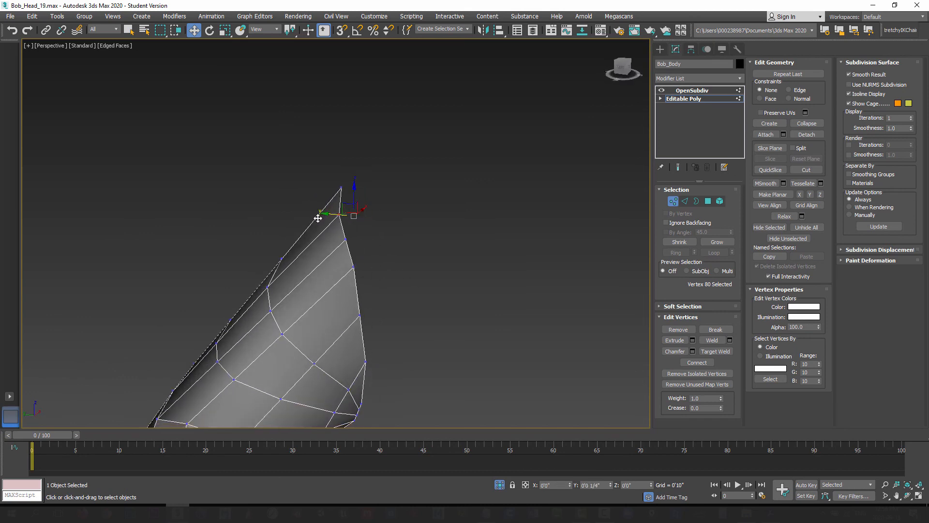
{"action": "middle_click_drag", "start_coordinate": [317, 218], "coordinate": [344, 247], "text": "alt"}
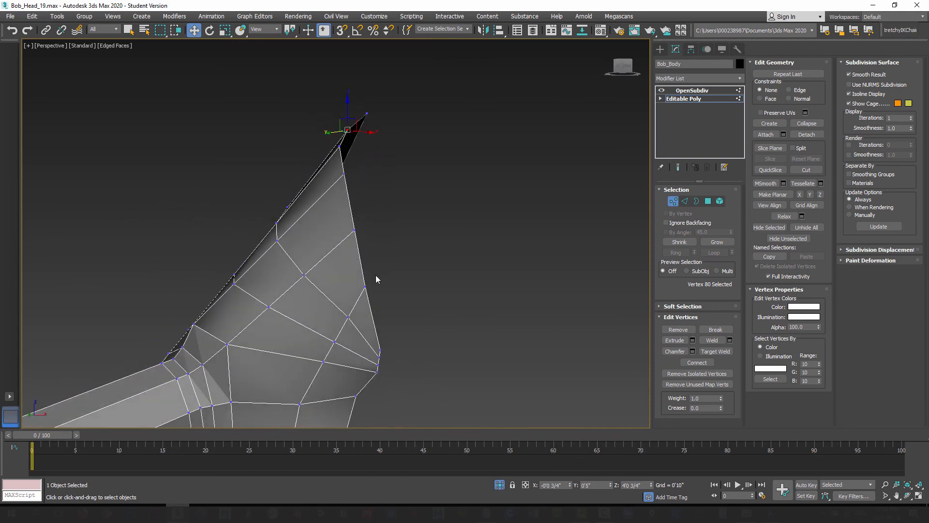
{"action": "middle_click_drag", "start_coordinate": [349, 307], "coordinate": [426, 266], "text": "alt"}
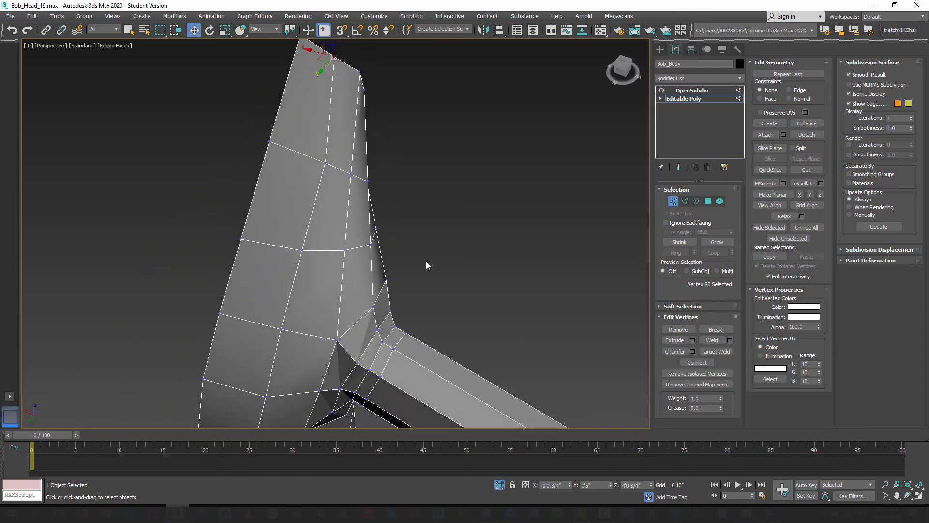
{"action": "left_click", "coordinate": [325, 162]}
{"action": "middle_click_drag", "start_coordinate": [305, 152], "coordinate": [369, 263], "text": "alt"}
{"action": "middle_click_drag", "start_coordinate": [322, 237], "coordinate": [404, 252]}
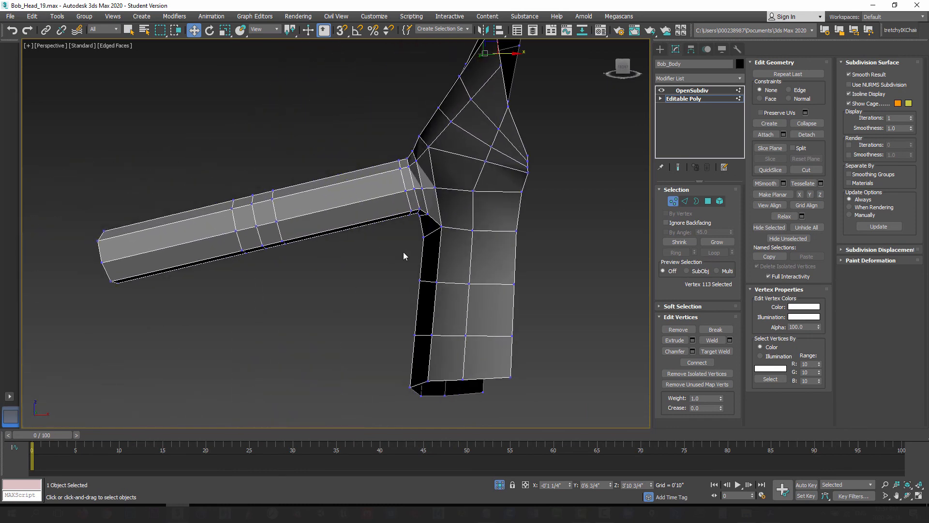
{"action": "middle_click_drag", "start_coordinate": [327, 244], "coordinate": [447, 288], "text": "alt"}
{"action": "scroll", "coordinate": [434, 265], "scroll_direction": "up", "scroll_amount": 3}
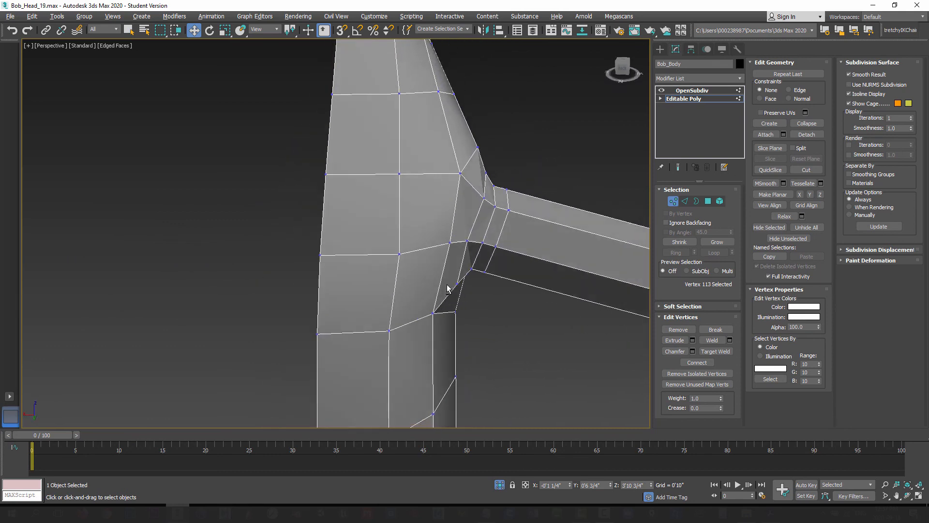
Preview the smoothed armpit, then pull the back vertex beside the arm joint slightly toward the back.
{"action": "left_click", "coordinate": [449, 240]}
{"action": "middle_click_drag", "start_coordinate": [448, 240], "coordinate": [350, 241], "text": "alt"}
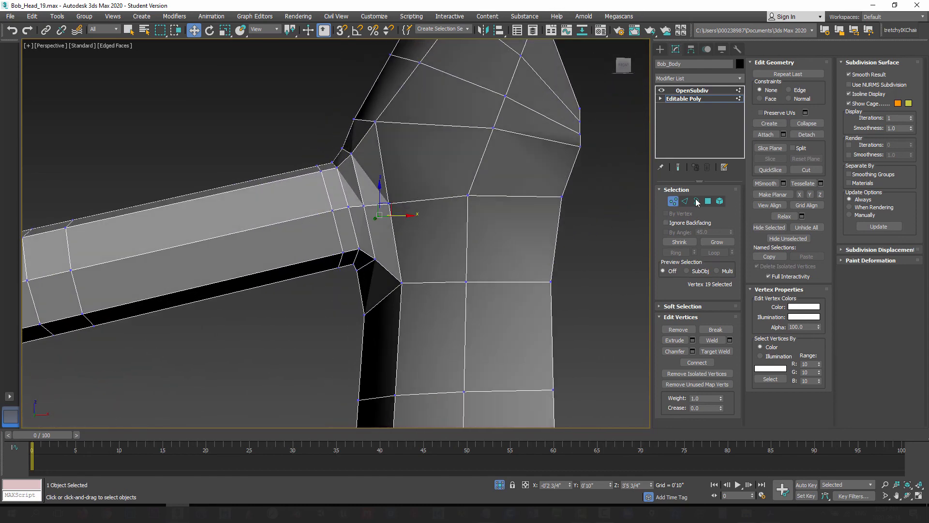
{"action": "left_click", "coordinate": [678, 167]}
{"action": "middle_click_drag", "start_coordinate": [570, 208], "coordinate": [386, 221], "text": "alt"}
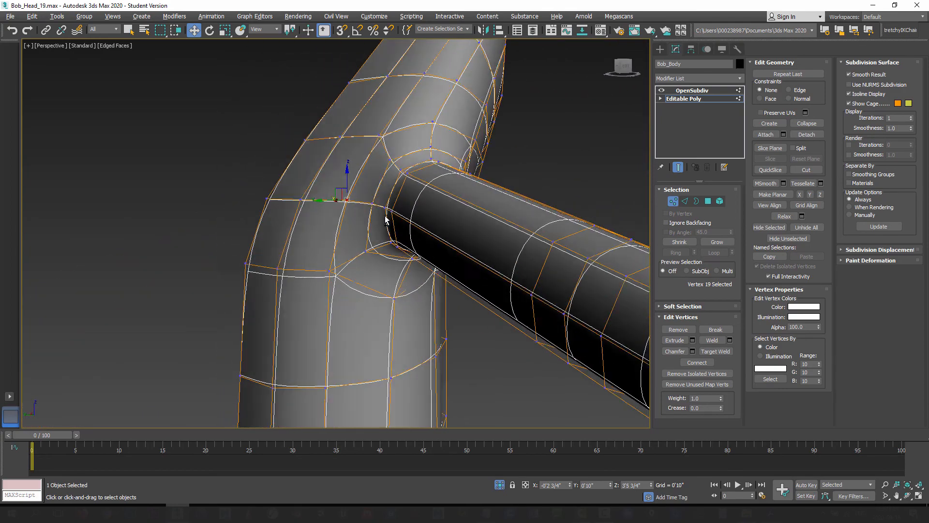
{"action": "left_click", "coordinate": [679, 167]}
{"action": "middle_click_drag", "start_coordinate": [305, 235], "coordinate": [334, 197], "text": "alt"}
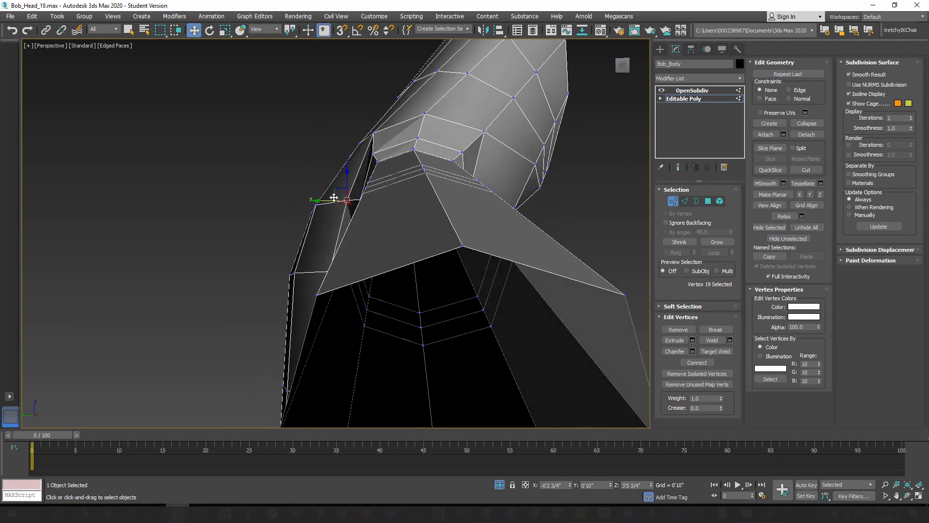
{"action": "left_click_drag", "start_coordinate": [329, 191], "coordinate": [312, 191]}
{"action": "middle_click_drag", "start_coordinate": [313, 192], "coordinate": [435, 365], "text": "alt"}
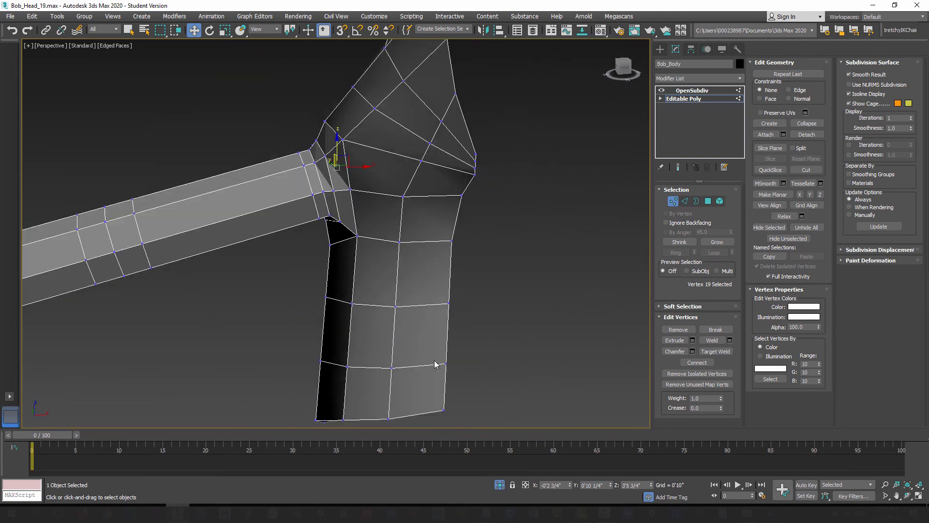
Nudge the shoulder vertices above the arm joint up and toward the back, and shift the adjacent back vertex slightly inward.
{"action": "middle_click_drag", "start_coordinate": [487, 263], "coordinate": [387, 191], "text": "alt"}
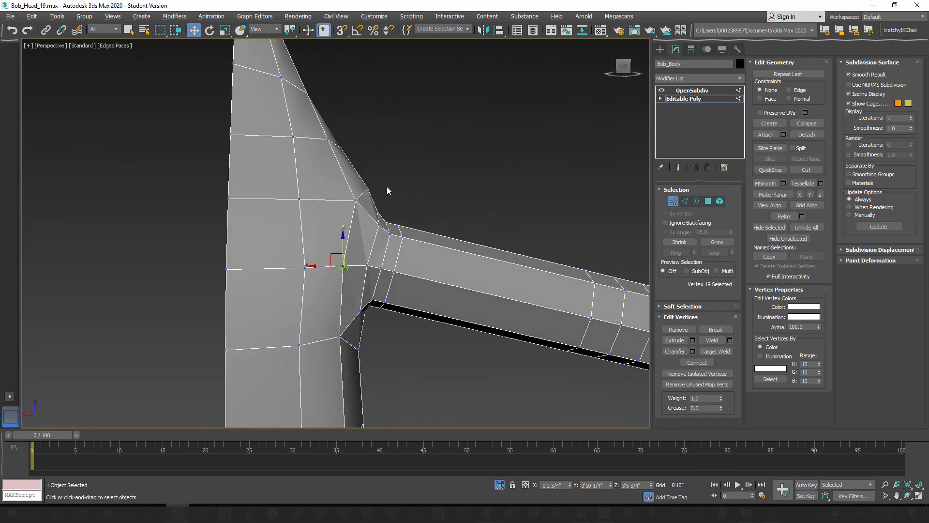
{"action": "left_click_drag", "start_coordinate": [355, 179], "coordinate": [350, 181]}
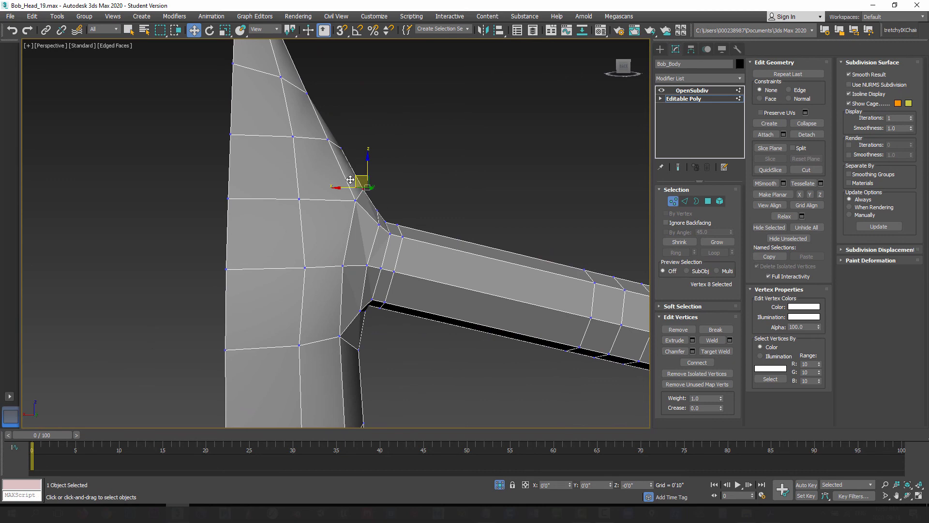
{"action": "middle_click_drag", "start_coordinate": [350, 180], "coordinate": [300, 190], "text": "alt"}
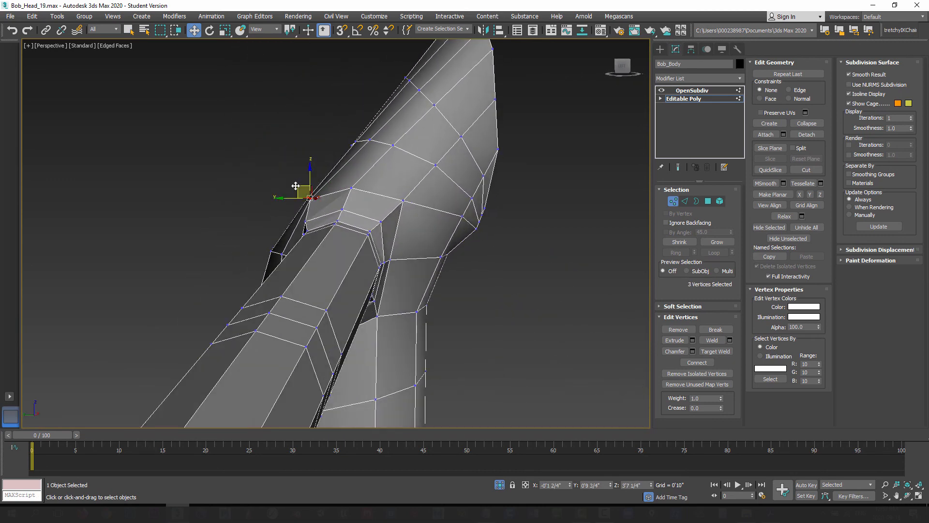
{"action": "left_click_drag", "start_coordinate": [296, 186], "coordinate": [291, 183]}
{"action": "middle_click_drag", "start_coordinate": [338, 196], "coordinate": [411, 224], "text": "alt"}
{"action": "left_click", "coordinate": [358, 195]}
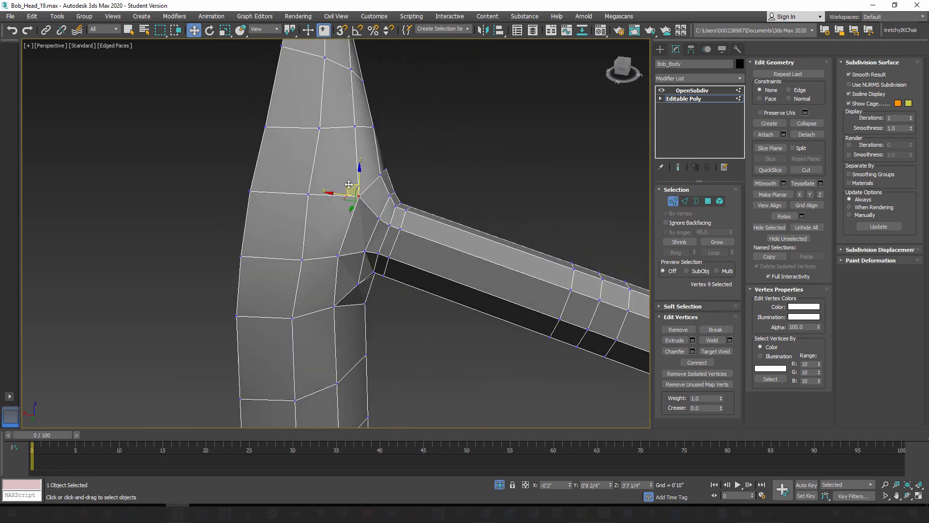
{"action": "left_click_drag", "start_coordinate": [348, 184], "coordinate": [345, 186]}
{"action": "middle_click_drag", "start_coordinate": [344, 189], "coordinate": [406, 237], "text": "alt"}
Move the front vertex beside the arm joint toward the front, and the one below it forward and slightly down.
{"action": "left_click", "coordinate": [406, 236]}
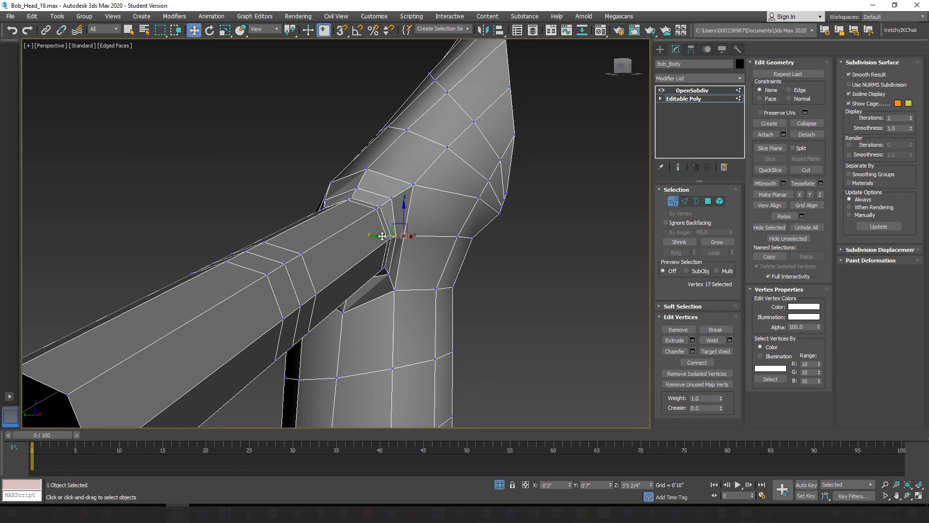
{"action": "left_click_drag", "start_coordinate": [383, 236], "coordinate": [395, 238]}
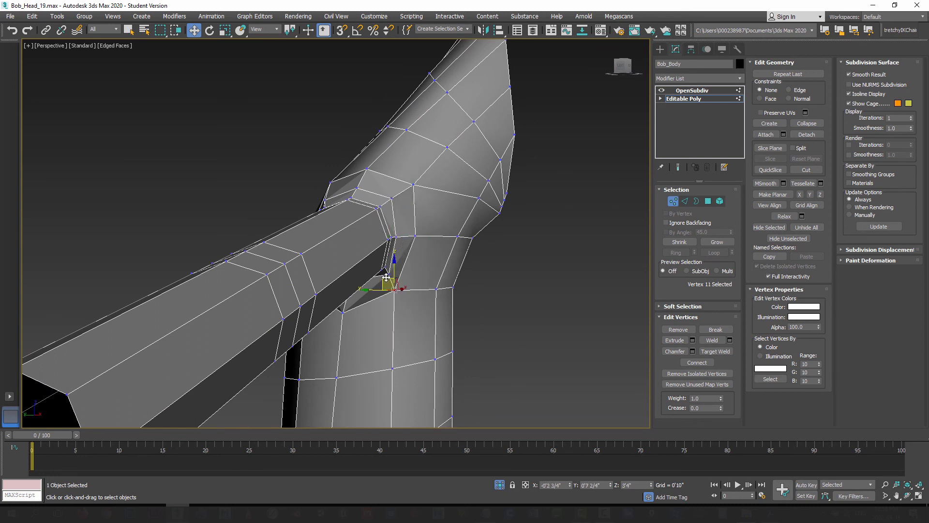
{"action": "left_click_drag", "start_coordinate": [386, 277], "coordinate": [391, 281]}
{"action": "left_click", "coordinate": [415, 236]}
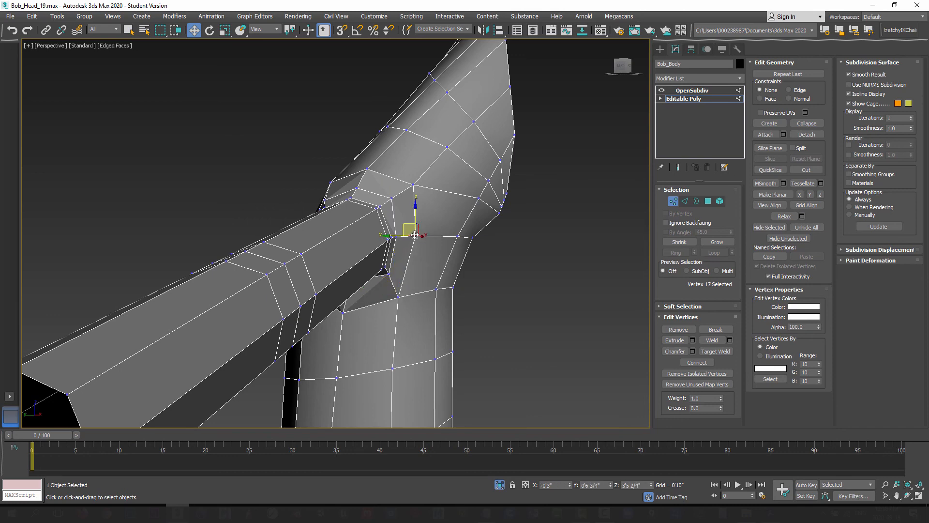
Lower the centre vertex of the loop directly under the arm.
{"action": "middle_click_drag", "start_coordinate": [407, 232], "coordinate": [358, 262], "text": "alt"}
{"action": "middle_click_drag", "start_coordinate": [379, 292], "coordinate": [396, 263], "text": "alt"}
{"action": "left_click", "coordinate": [352, 273]}
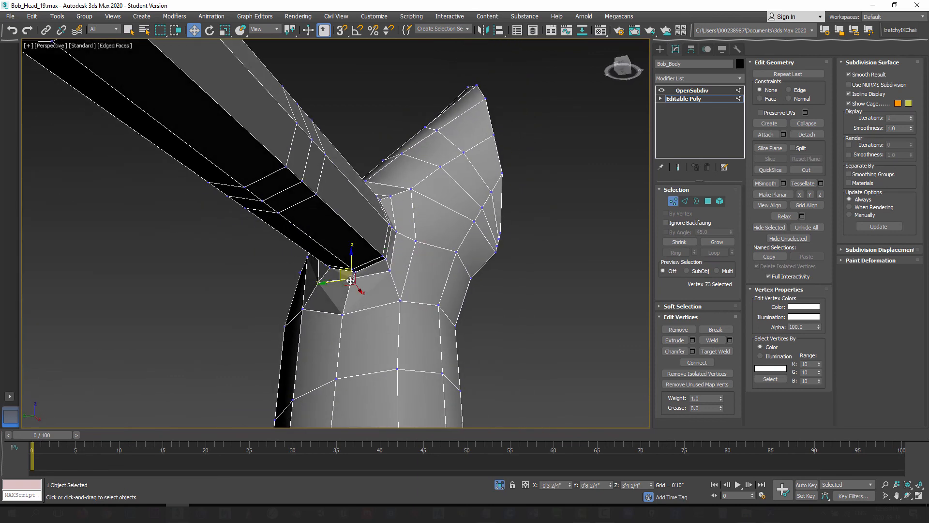
{"action": "left_click_drag", "start_coordinate": [352, 261], "coordinate": [353, 274]}
{"action": "middle_click_drag", "start_coordinate": [352, 273], "coordinate": [305, 306], "text": "alt"}
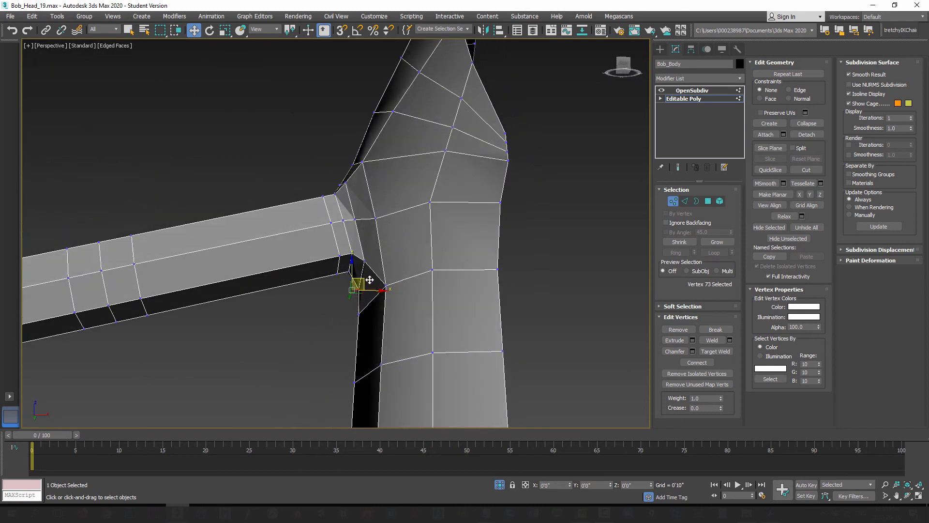
Shift the side vertex at the tip below the armpit slightly forward and down.
{"action": "middle_click_drag", "start_coordinate": [370, 279], "coordinate": [481, 311], "text": "alt"}
{"action": "left_click", "coordinate": [392, 303]}
{"action": "left_click", "coordinate": [355, 278]}
{"action": "middle_click_drag", "start_coordinate": [354, 278], "coordinate": [315, 282], "text": "alt"}
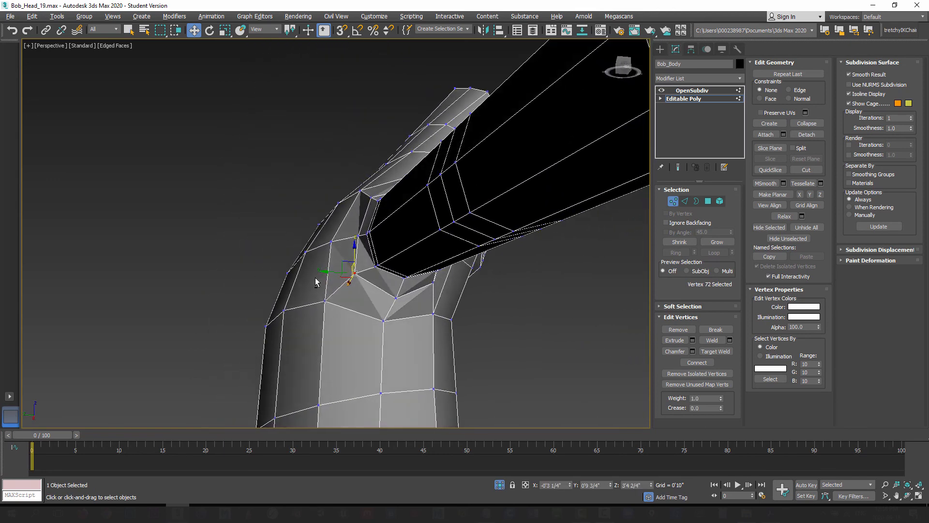
{"action": "middle_click_drag", "start_coordinate": [371, 316], "coordinate": [392, 329], "text": "alt"}
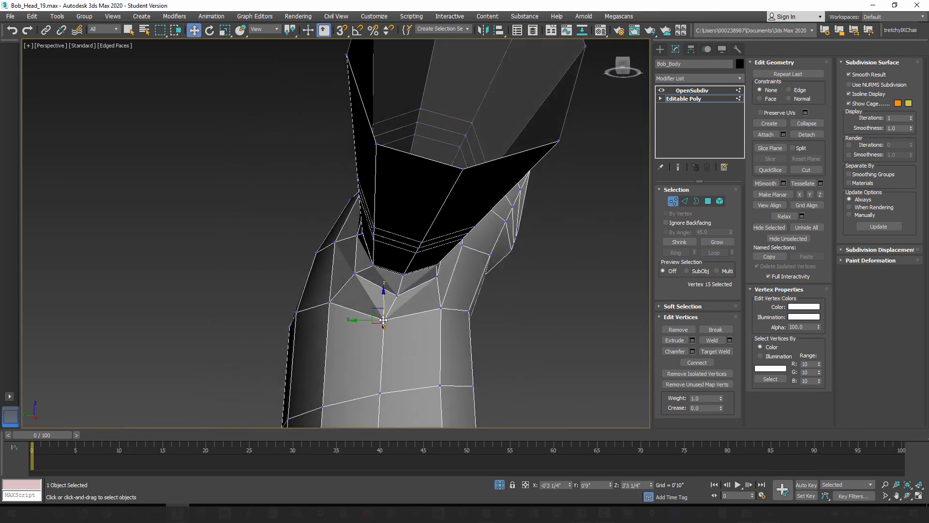
{"action": "left_click_drag", "start_coordinate": [375, 314], "coordinate": [381, 318]}
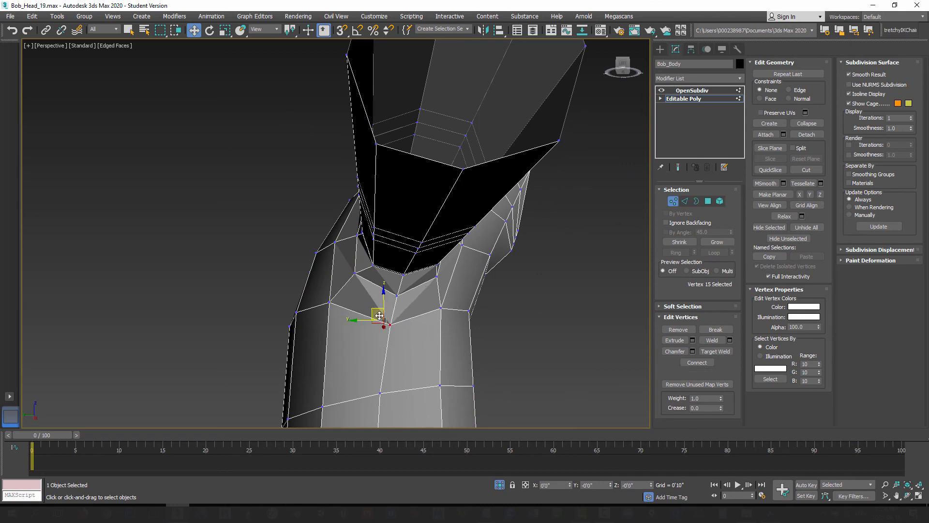
{"action": "middle_click_drag", "start_coordinate": [383, 319], "coordinate": [360, 315], "text": "alt"}
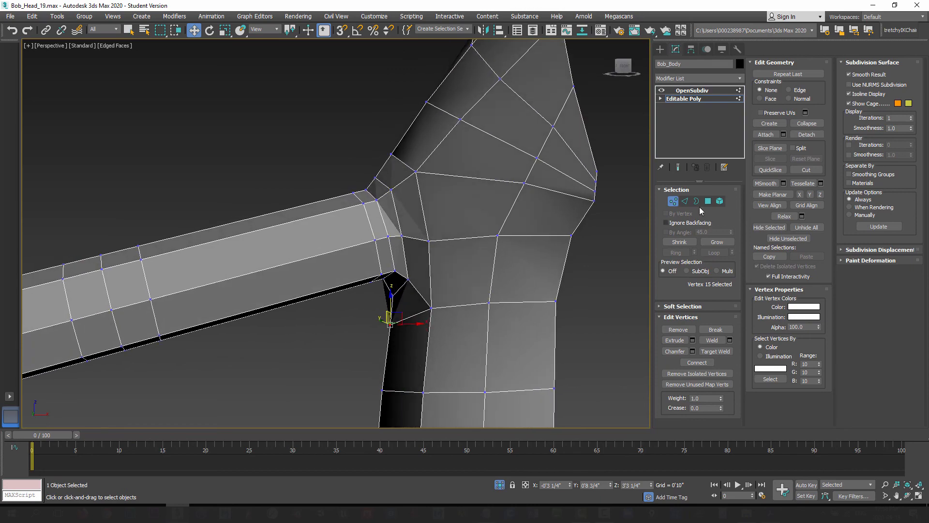
Inspect the smoothed shoulder and armpit shading with the body deselected and its edges hidden.
{"action": "left_click", "coordinate": [678, 167]}
{"action": "middle_click_drag", "start_coordinate": [480, 252], "coordinate": [504, 288], "text": "alt"}
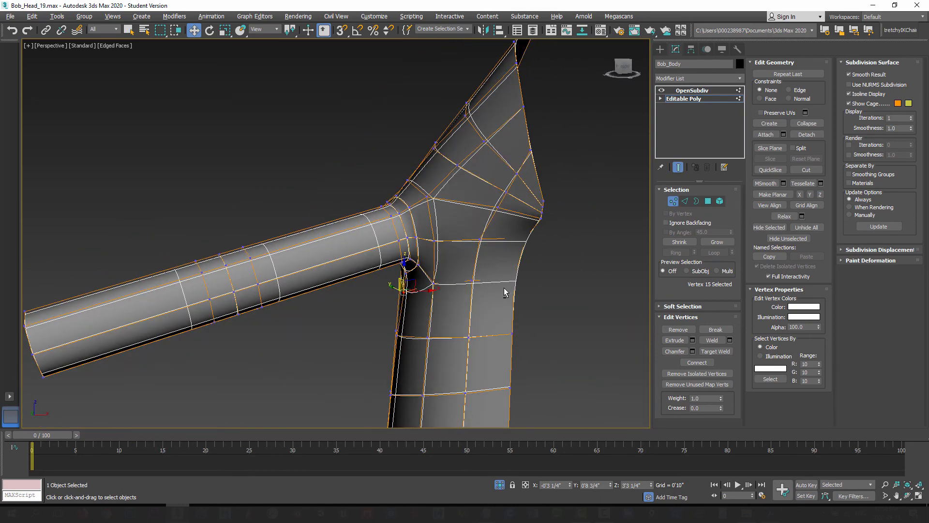
{"action": "left_click", "coordinate": [661, 49]}
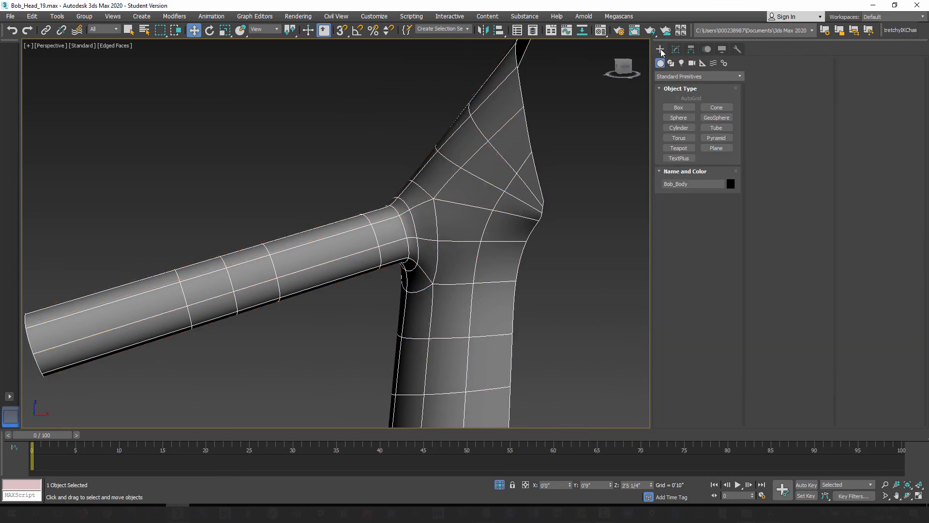
{"action": "left_click", "coordinate": [593, 251]}
{"action": "middle_click_drag", "start_coordinate": [525, 213], "coordinate": [501, 222], "text": "alt"}
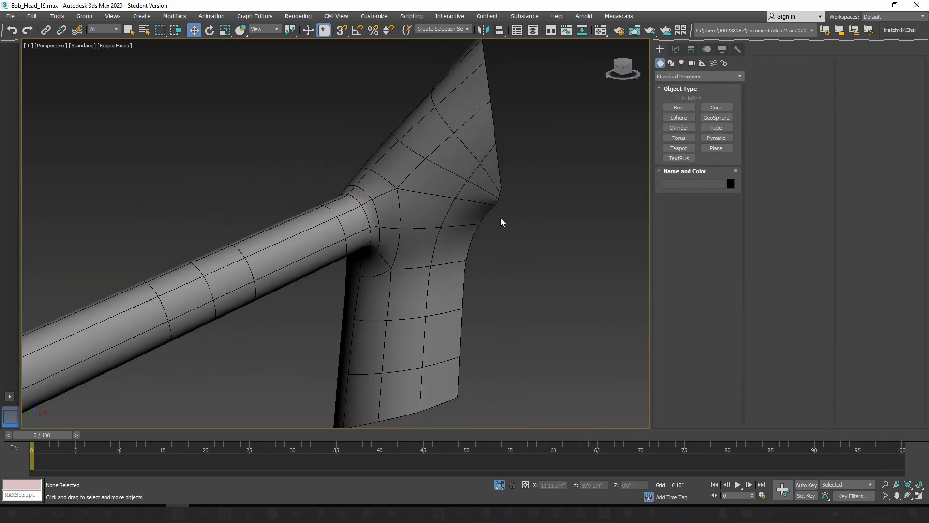
{"action": "key", "text": "F4"}
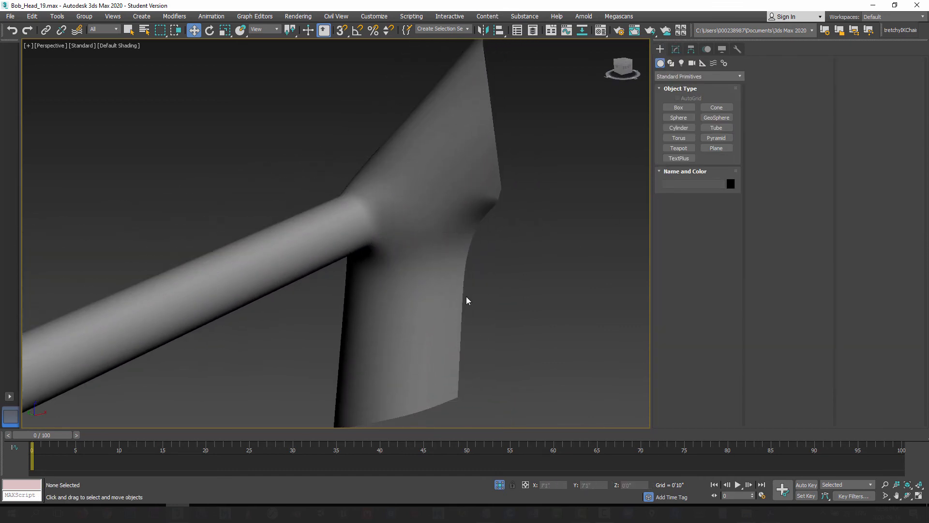
{"action": "middle_click_drag", "start_coordinate": [467, 301], "coordinate": [267, 231], "text": "alt"}
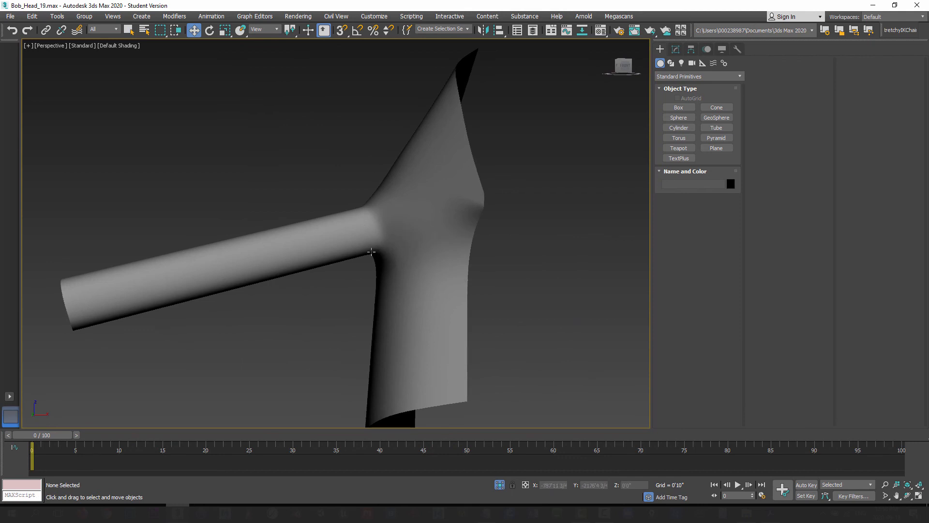
{"action": "middle_click_drag", "start_coordinate": [371, 251], "coordinate": [404, 169], "text": "alt"}
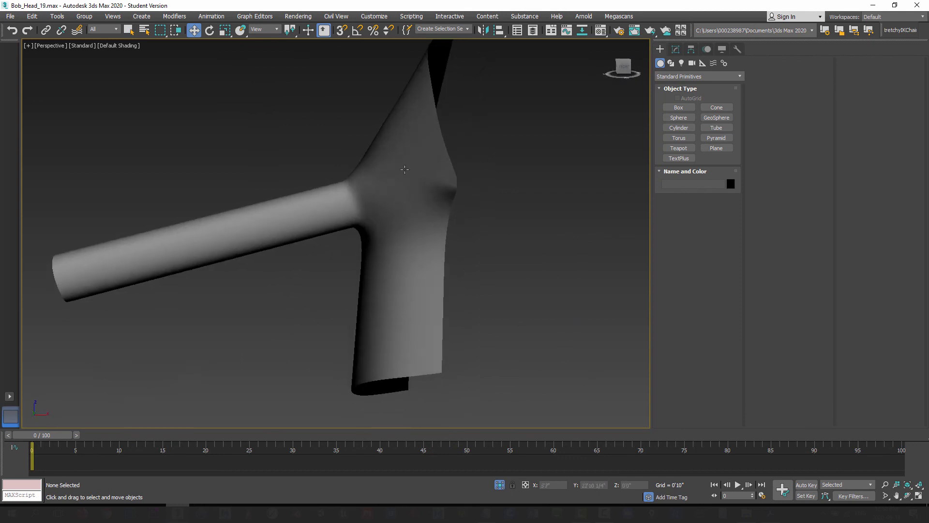
{"action": "mouse_move", "coordinate": [387, 251]}
{"action": "middle_mouse_down", "text": "alt"}
{"action": "mouse_move", "coordinate": [426, 242]}
{"action": "mouse_move", "coordinate": [374, 254]}
{"action": "mouse_move", "coordinate": [402, 244]}
{"action": "middle_mouse_up", "text": "alt"}
{"action": "scroll", "coordinate": [374, 254], "scroll_direction": "up", "scroll_amount": 3}
{"action": "scroll", "coordinate": [391, 247], "scroll_direction": "up", "scroll_amount": 2}
Reselect the body and return to vertex editing of its Editable Poly with edges shown and the subdivision preview off.
{"action": "left_click", "coordinate": [509, 108]}
{"action": "left_click", "coordinate": [676, 49]}
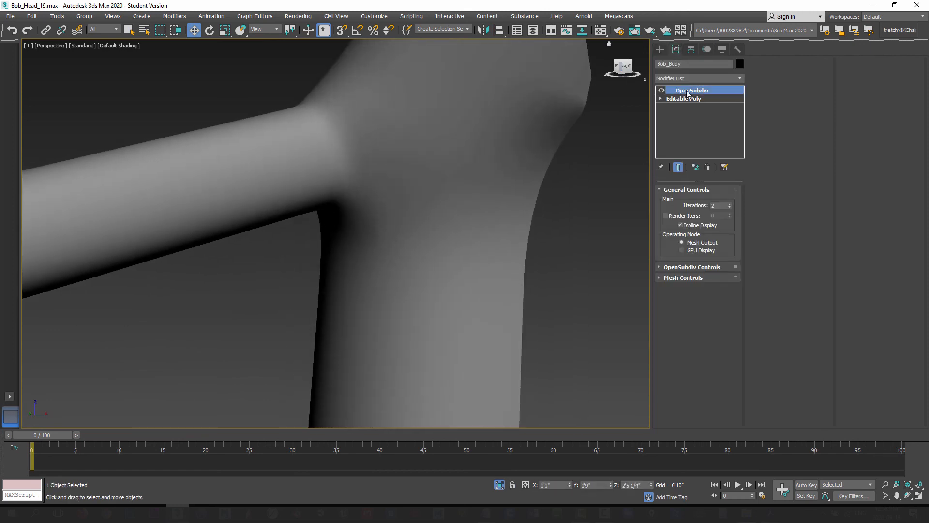
{"action": "left_click", "coordinate": [693, 100]}
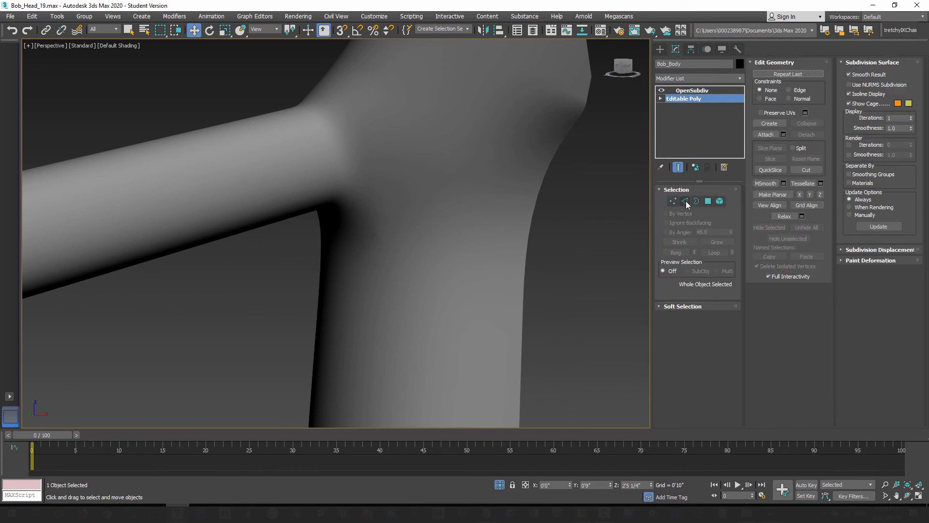
{"action": "left_click", "coordinate": [685, 201]}
{"action": "key", "text": "F4"}
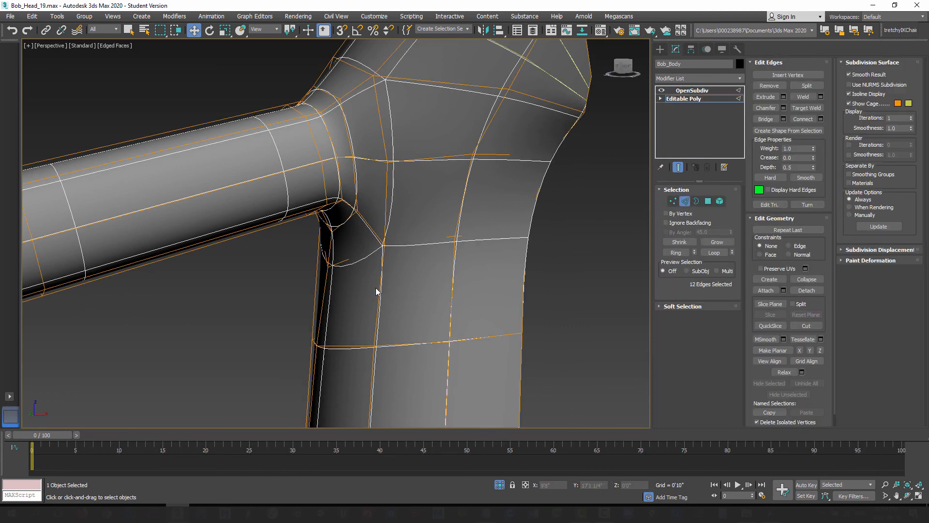
{"action": "left_click", "coordinate": [673, 201]}
{"action": "left_click", "coordinate": [679, 168]}
Shift the side vertex below the armpit and the torso vertex directly beneath it toward the front.
{"action": "middle_click_drag", "start_coordinate": [359, 276], "coordinate": [380, 252], "text": "alt"}
{"action": "scroll", "coordinate": [320, 274], "scroll_direction": "up", "scroll_amount": 3}
{"action": "scroll", "coordinate": [377, 253], "scroll_direction": "down", "scroll_amount": 3}
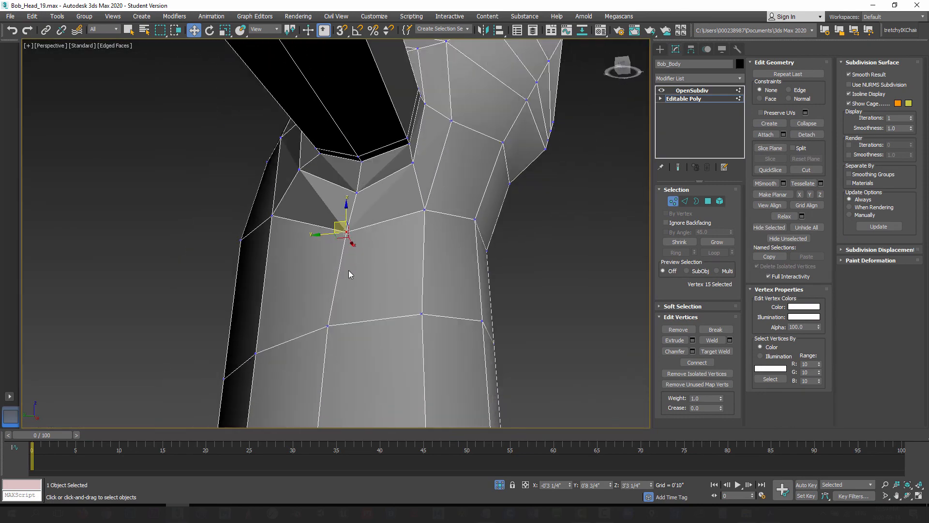
{"action": "left_click", "coordinate": [349, 272]}
{"action": "left_click", "coordinate": [347, 233]}
{"action": "left_click_drag", "start_coordinate": [328, 236], "coordinate": [333, 236]}
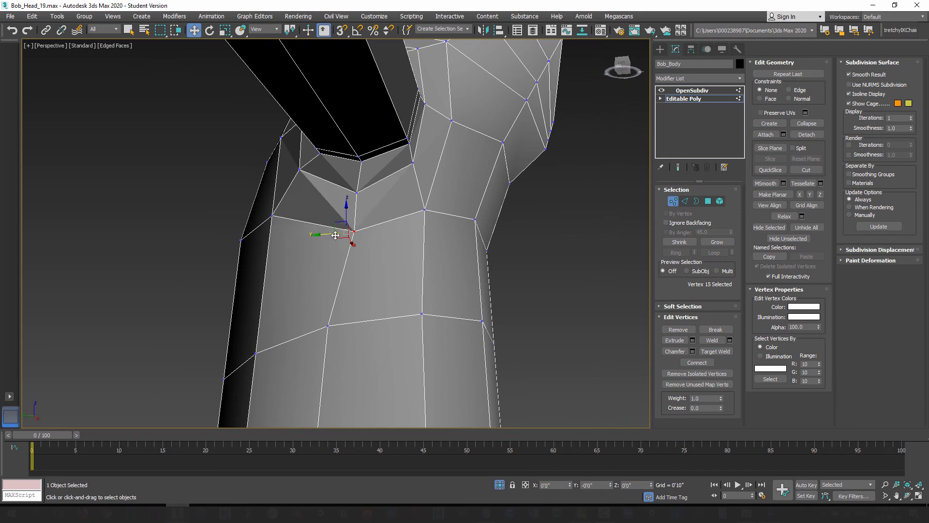
{"action": "left_click", "coordinate": [327, 325]}
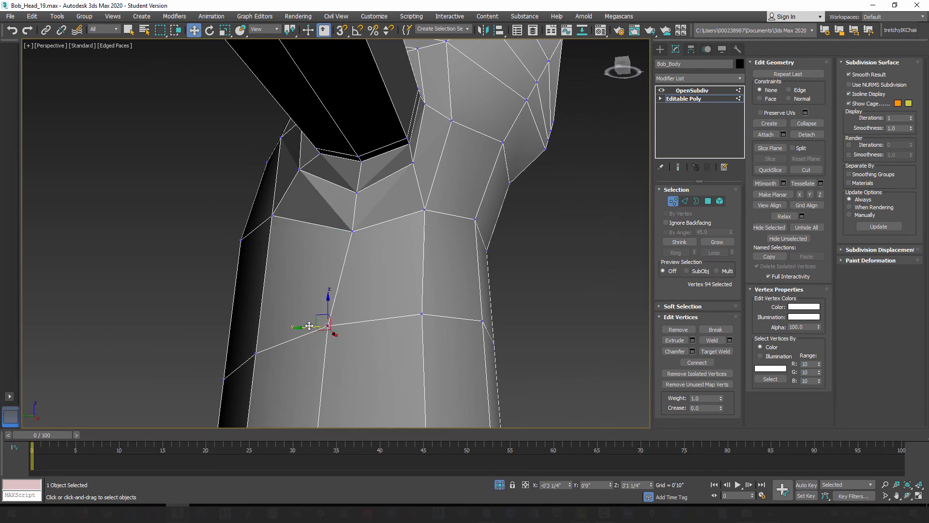
{"action": "left_click_drag", "start_coordinate": [309, 325], "coordinate": [320, 327]}
Shift the two lowest vertices of the torso's side edge line toward the front and raise the hem vertex slightly.
{"action": "middle_click_drag", "start_coordinate": [363, 358], "coordinate": [362, 312]}
{"action": "scroll", "coordinate": [370, 252], "scroll_direction": "down", "scroll_amount": 3}
{"action": "left_click", "coordinate": [331, 291]}
{"action": "left_click_drag", "start_coordinate": [311, 289], "coordinate": [321, 290]}
{"action": "left_click", "coordinate": [323, 394]}
{"action": "left_click_drag", "start_coordinate": [305, 394], "coordinate": [315, 390]}
{"action": "middle_click_drag", "start_coordinate": [378, 372], "coordinate": [369, 371], "text": "alt"}
{"action": "left_click_drag", "start_coordinate": [332, 369], "coordinate": [331, 364]}
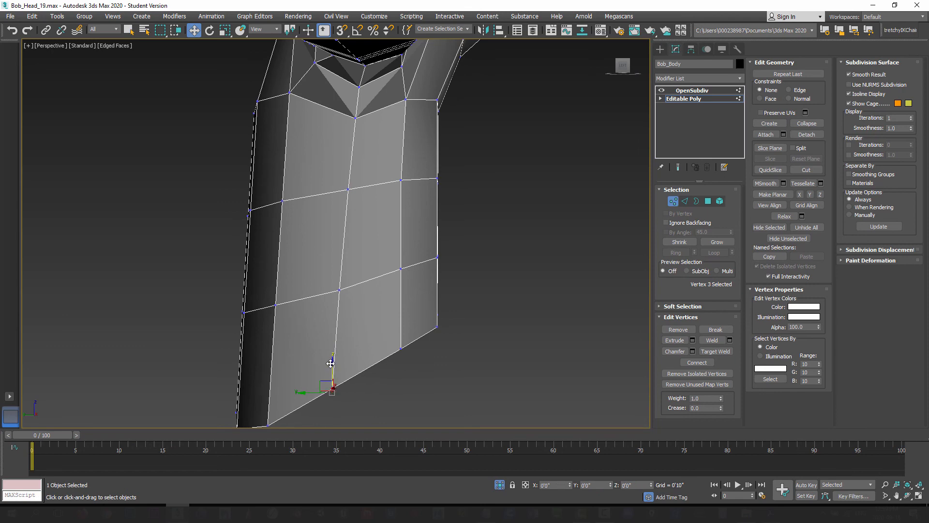
Nudge a vertex near the underarm slightly sideways to even out the spacing around the arm joint.
{"action": "middle_click_drag", "start_coordinate": [408, 297], "coordinate": [375, 356]}
{"action": "scroll", "coordinate": [376, 261], "scroll_direction": "up", "scroll_amount": 3}
{"action": "middle_click_drag", "start_coordinate": [375, 259], "coordinate": [291, 230], "text": "alt"}
{"action": "left_click", "coordinate": [391, 405]}
{"action": "scroll", "coordinate": [364, 318], "scroll_direction": "up", "scroll_amount": 6}
{"action": "scroll", "coordinate": [355, 316], "scroll_direction": "down", "scroll_amount": 5}
{"action": "left_click_drag", "start_coordinate": [368, 310], "coordinate": [358, 311]}
{"action": "middle_click_drag", "start_coordinate": [358, 312], "coordinate": [332, 274], "text": "alt"}
Frame the front underarm vertex and examine the edges around the arm joint from the front and below.
{"action": "left_click", "coordinate": [306, 309]}
{"action": "key", "text": "z"}
{"action": "scroll", "coordinate": [332, 273], "scroll_direction": "down", "scroll_amount": 4}
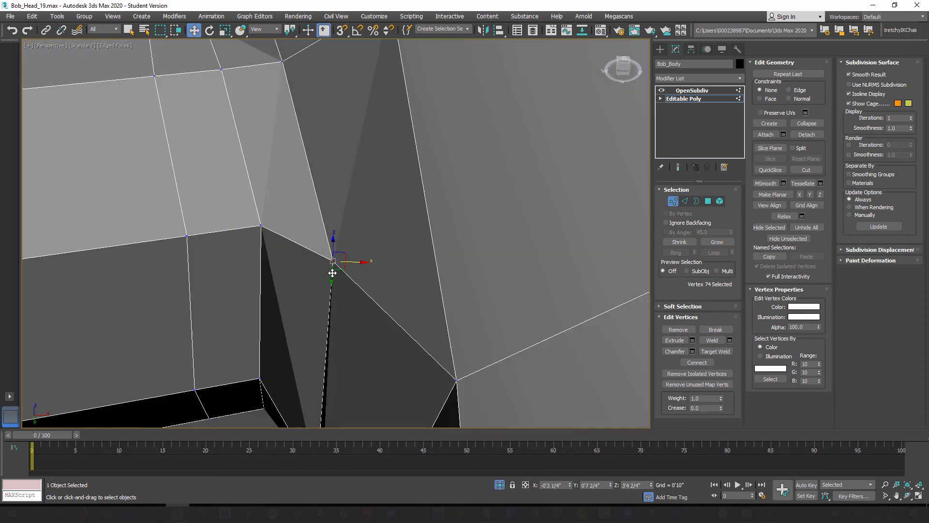
{"action": "scroll", "coordinate": [332, 273], "scroll_direction": "down", "scroll_amount": 4}
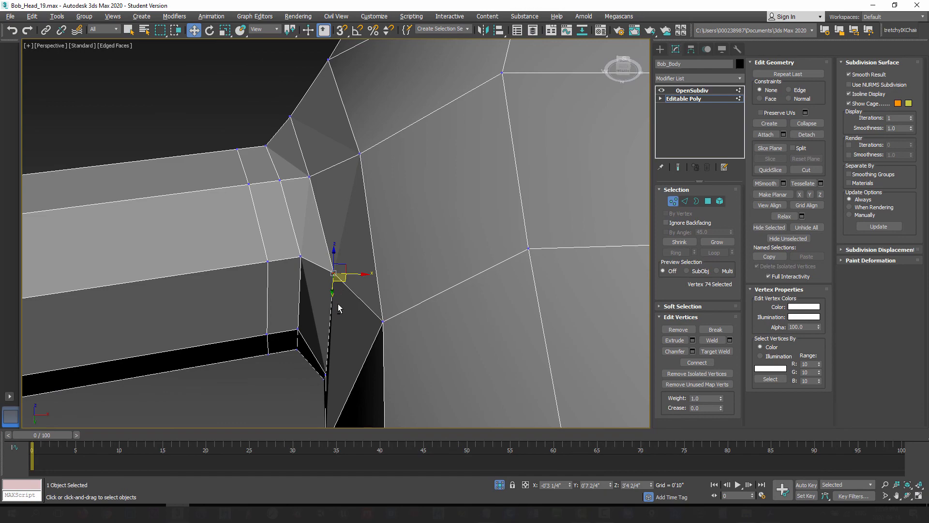
{"action": "middle_click_drag", "start_coordinate": [339, 305], "coordinate": [339, 252], "text": "alt"}
{"action": "left_click", "coordinate": [307, 301]}
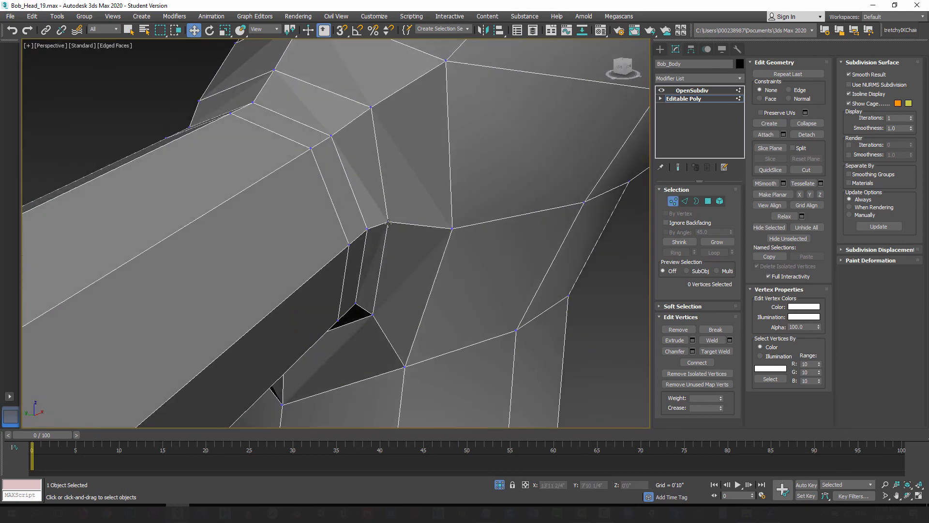
Nudge the underarm vertex on the back of the arm joint slightly toward the back and leave vertex editing.
{"action": "left_click", "coordinate": [389, 221]}
{"action": "middle_click_drag", "start_coordinate": [389, 221], "coordinate": [256, 223], "text": "alt"}
{"action": "left_click", "coordinate": [230, 211]}
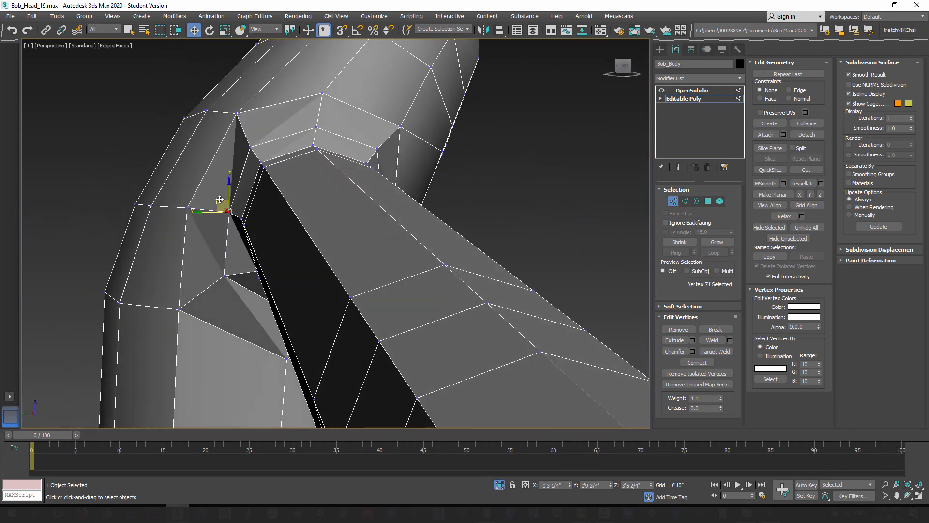
{"action": "left_click_drag", "start_coordinate": [220, 199], "coordinate": [215, 199]}
{"action": "middle_click_drag", "start_coordinate": [376, 240], "coordinate": [360, 275], "text": "alt"}
{"action": "left_click", "coordinate": [672, 202]}
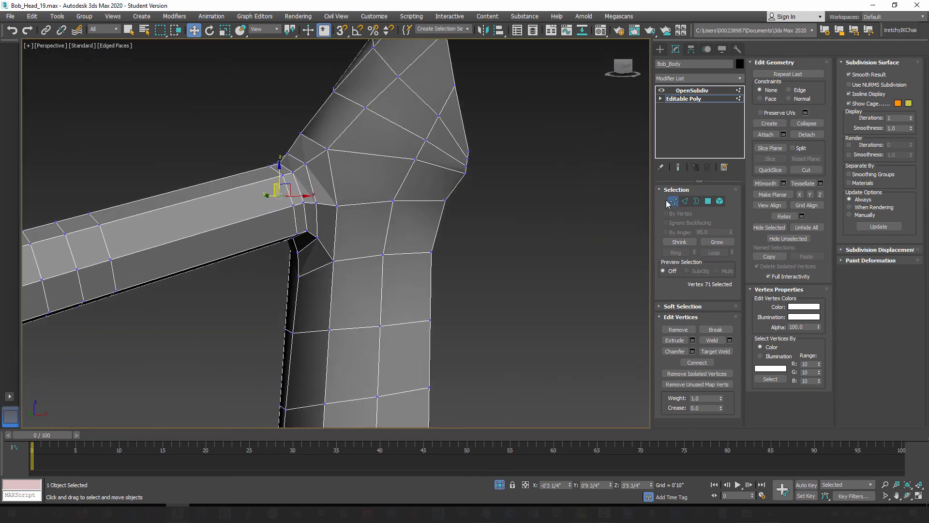
Display the OpenSubdiv-smoothed body and render the perspective view to check the shading around the shoulder and armpit.
{"action": "mouse_move", "coordinate": [339, 242]}
{"action": "middle_mouse_down", "text": "alt"}
{"action": "mouse_move", "coordinate": [361, 261]}
{"action": "mouse_move", "coordinate": [341, 242]}
{"action": "middle_mouse_up", "text": "alt"}
{"action": "left_click", "coordinate": [697, 90]}
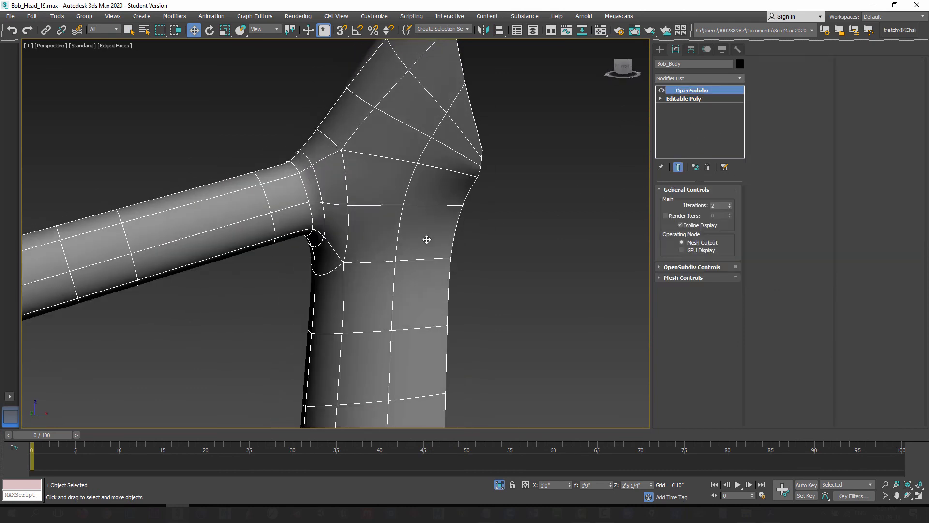
{"action": "middle_click_drag", "start_coordinate": [371, 240], "coordinate": [389, 230], "text": "alt"}
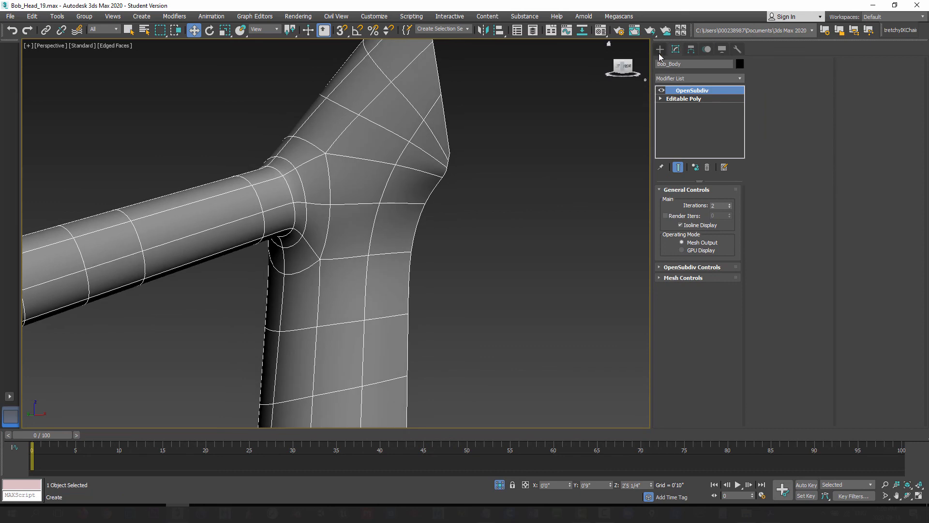
{"action": "left_click", "coordinate": [659, 49]}
{"action": "left_click", "coordinate": [577, 152]}
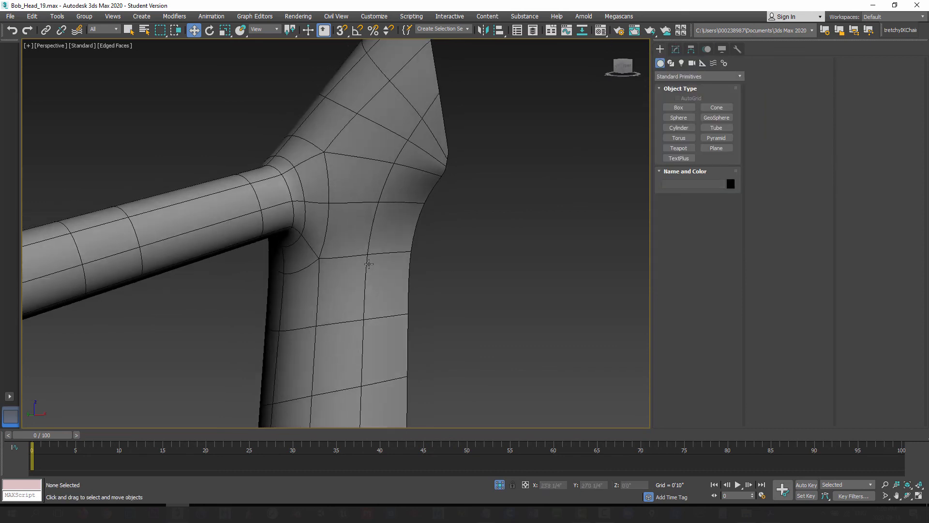
{"action": "key", "text": "shift+q"}
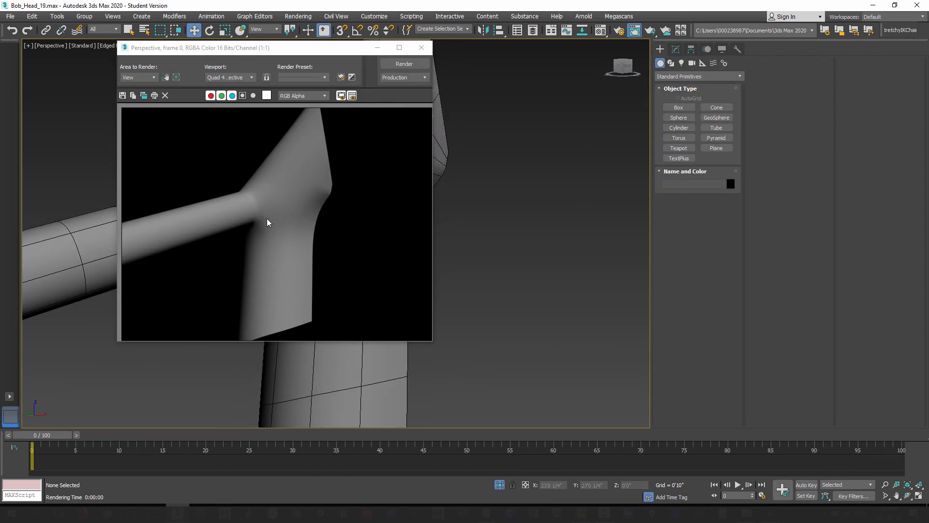
{"action": "left_click", "coordinate": [422, 48]}
{"action": "scroll", "coordinate": [347, 266], "scroll_direction": "down", "scroll_amount": 8}
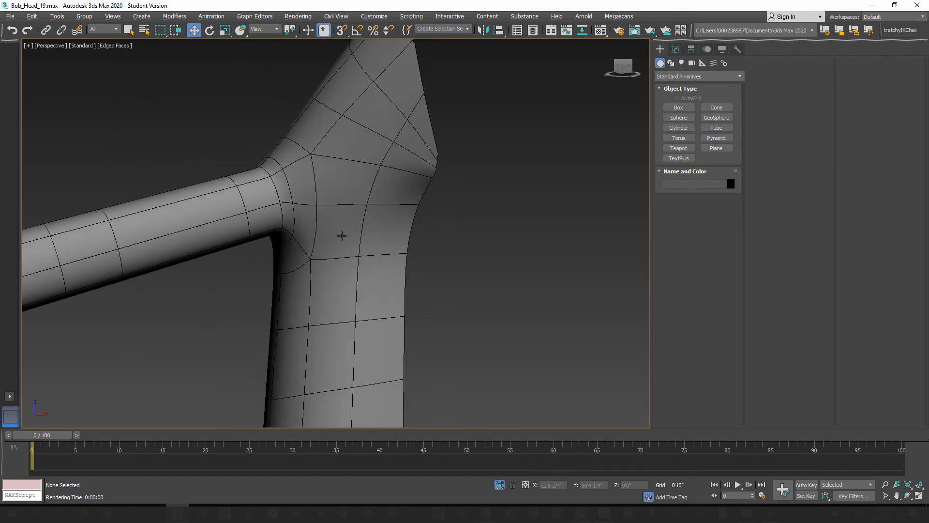
{"action": "middle_click_drag", "start_coordinate": [347, 267], "coordinate": [368, 238], "text": "alt"}
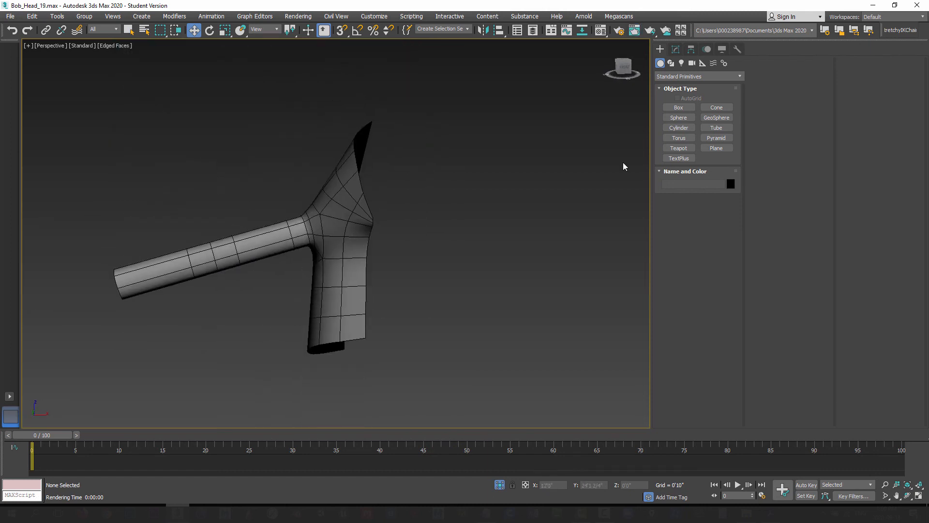
Save the scene as a new file named Bob_Body_20 in the Models folder.
{"action": "left_click", "coordinate": [353, 213]}
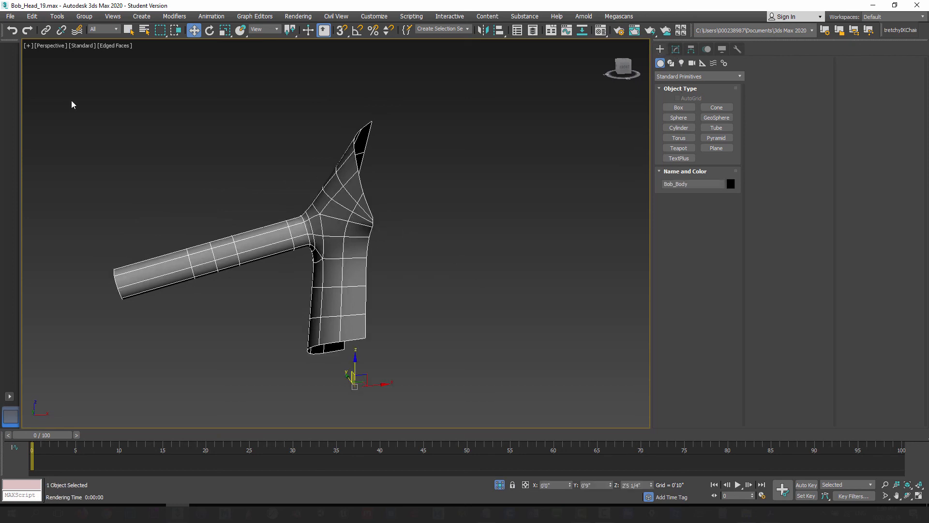
{"action": "left_click", "coordinate": [10, 16]}
{"action": "left_click", "coordinate": [33, 104]}
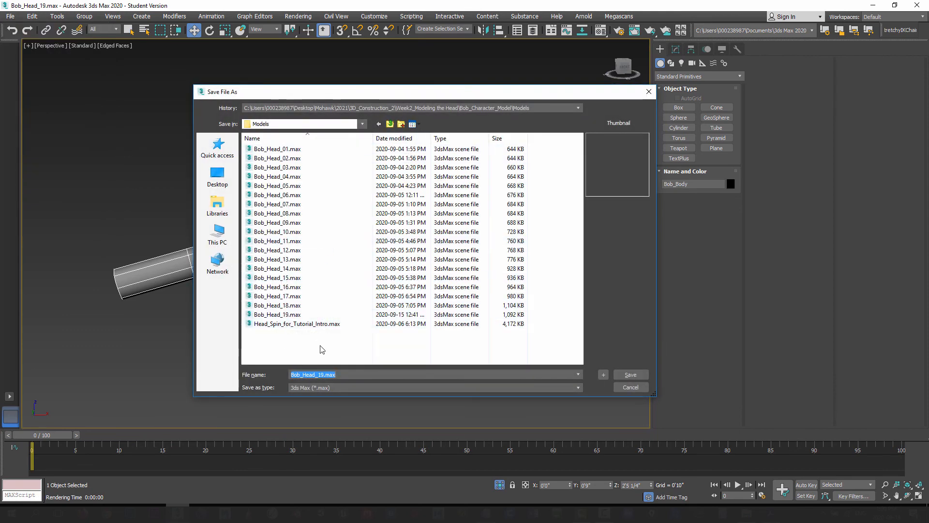
{"action": "left_click", "coordinate": [342, 375]}
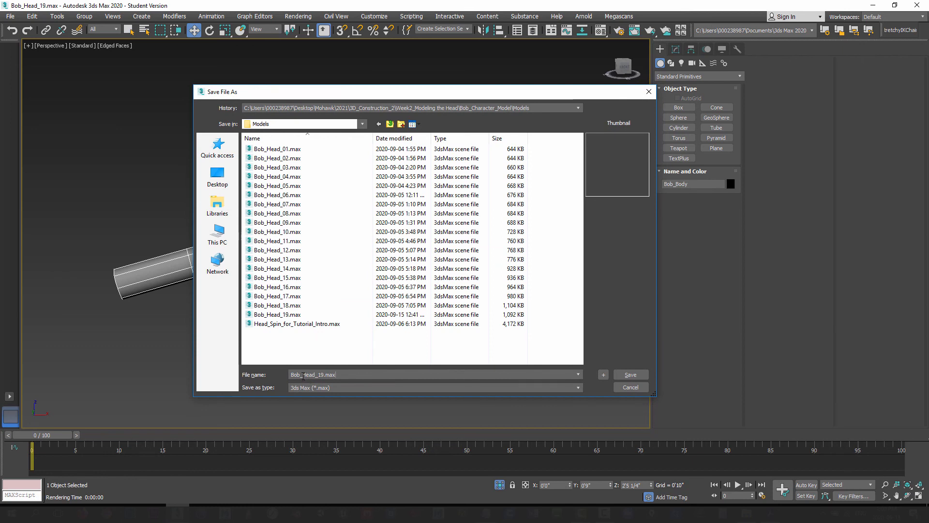
{"action": "left_click_drag", "start_coordinate": [303, 376], "coordinate": [343, 376]}
{"action": "type", "text": "Body_20"}
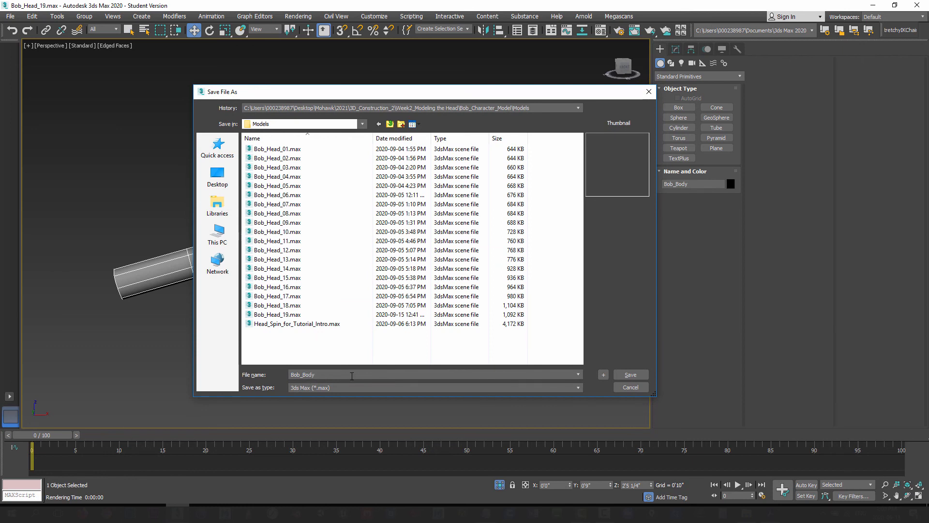
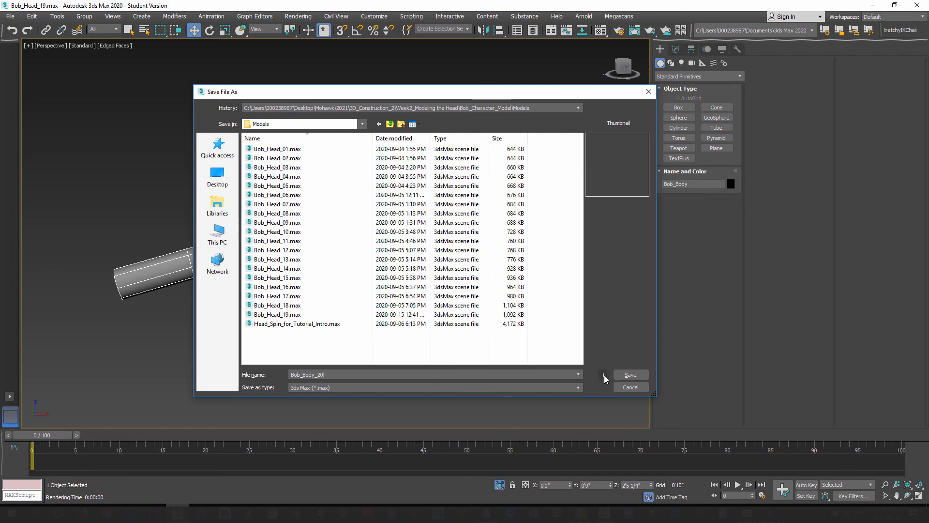
{"action": "left_click", "coordinate": [631, 374]}
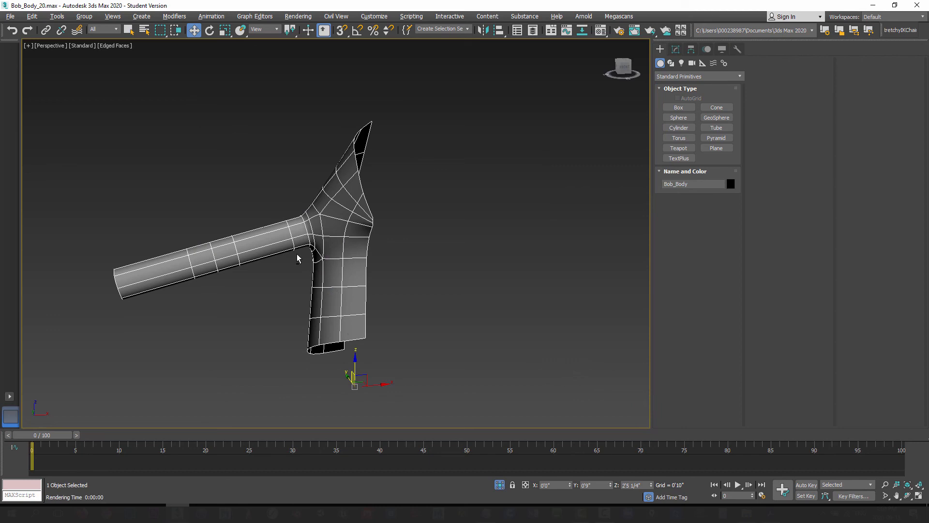
End the isolation of the body so the other scene objects show, and deselect it.
{"action": "middle_click_drag", "start_coordinate": [297, 253], "coordinate": [330, 240], "text": "alt"}
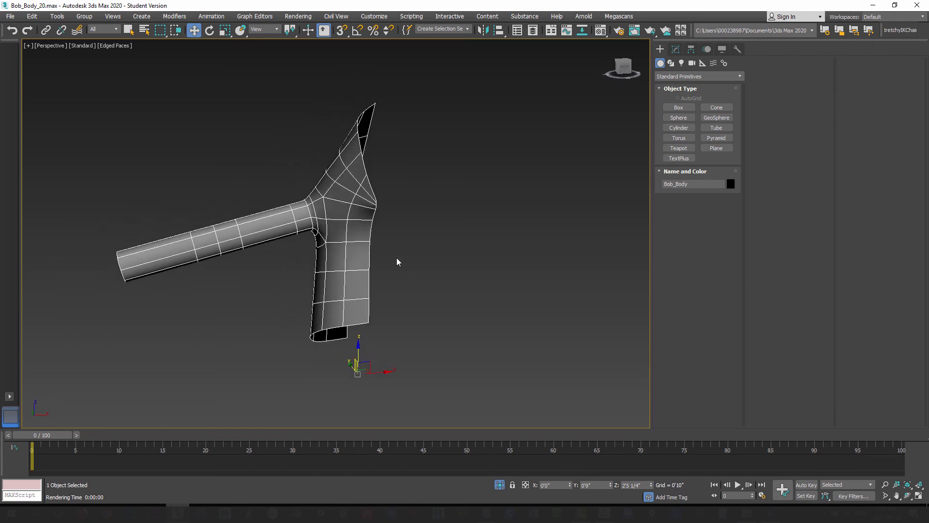
{"action": "right_click", "coordinate": [396, 259]}
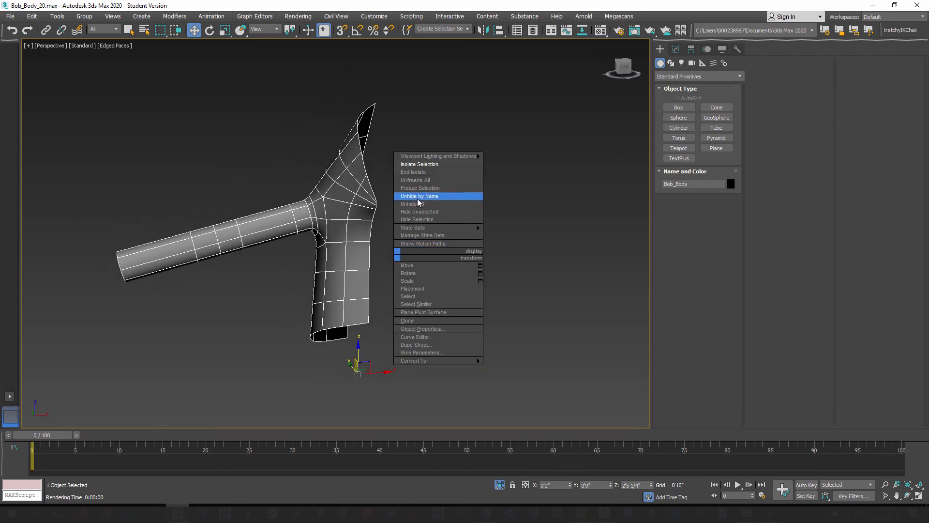
{"action": "left_click", "coordinate": [416, 171]}
{"action": "scroll", "coordinate": [362, 242], "scroll_direction": "up", "scroll_amount": 3}
{"action": "scroll", "coordinate": [361, 242], "scroll_direction": "down", "scroll_amount": 6}
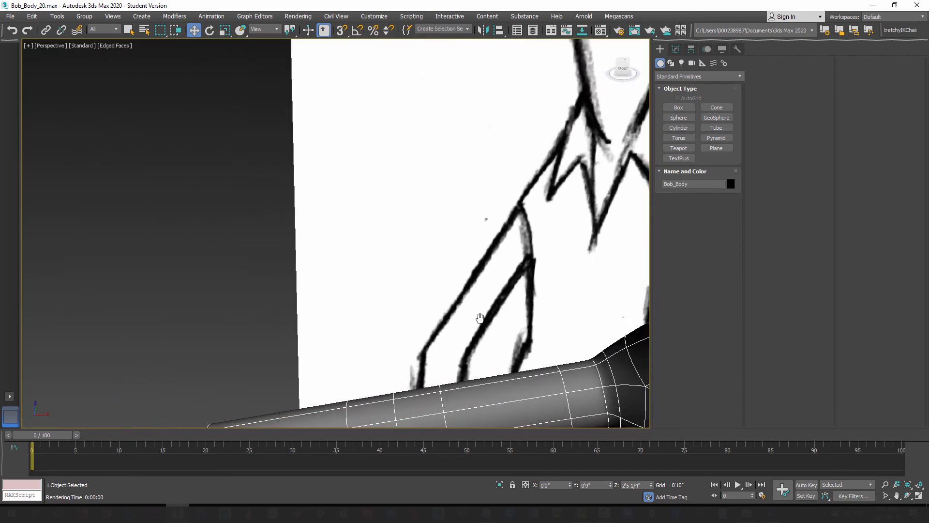
{"action": "scroll", "coordinate": [390, 250], "scroll_direction": "up", "scroll_amount": 3}
{"action": "middle_click_drag", "start_coordinate": [391, 249], "coordinate": [415, 254], "text": "alt"}
{"action": "left_click", "coordinate": [415, 254]}
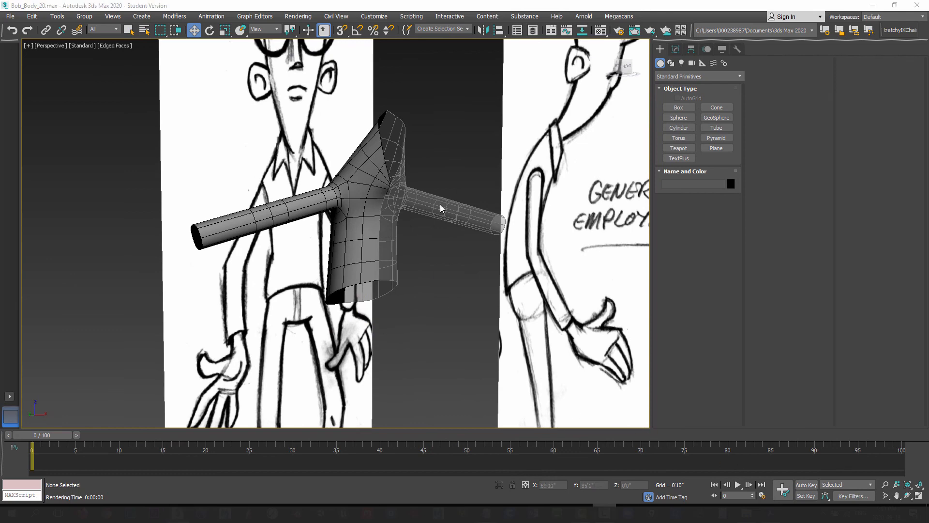
Unfreeze Bob_Body001 within the Bob_Model layer.
{"action": "mouse_move", "coordinate": [395, 260]}
{"action": "middle_mouse_down", "text": "alt"}
{"action": "mouse_move", "coordinate": [370, 224]}
{"action": "mouse_move", "coordinate": [390, 260]}
{"action": "middle_mouse_up", "text": "alt"}
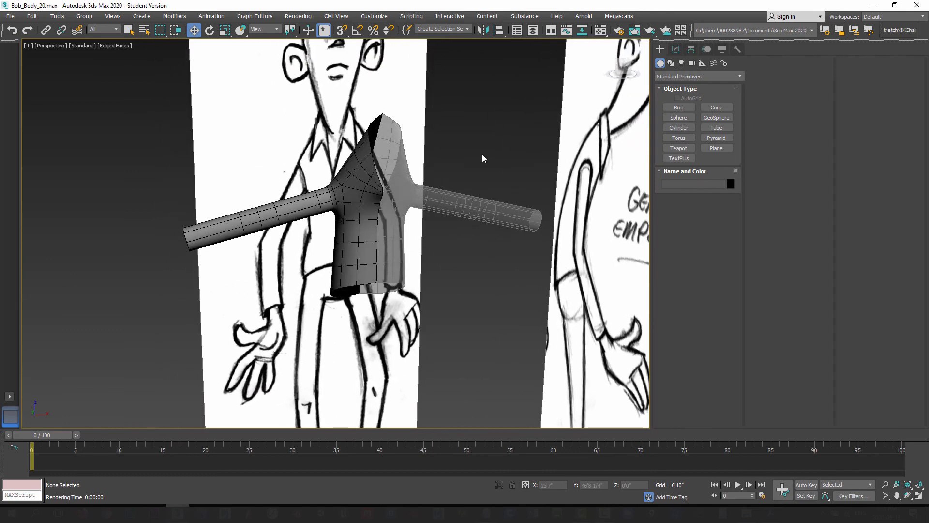
{"action": "left_click", "coordinate": [528, 35]}
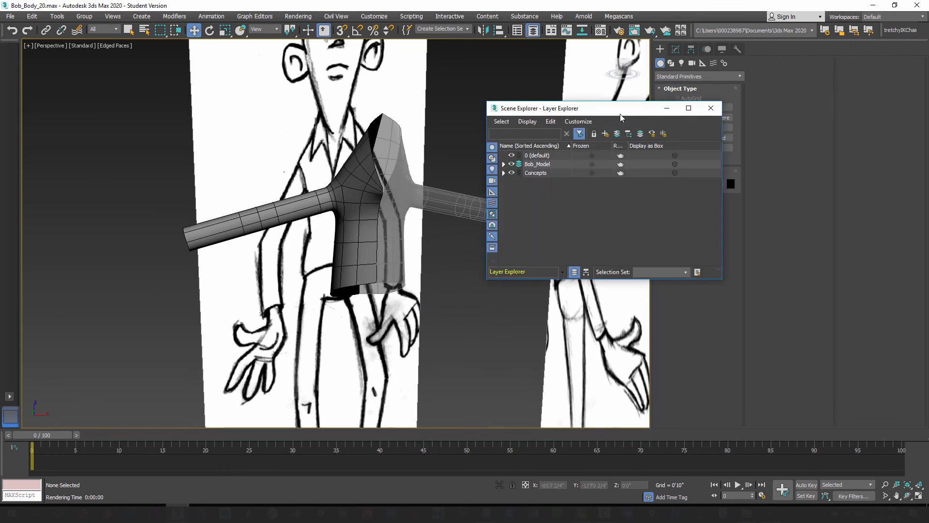
{"action": "left_click", "coordinate": [504, 164]}
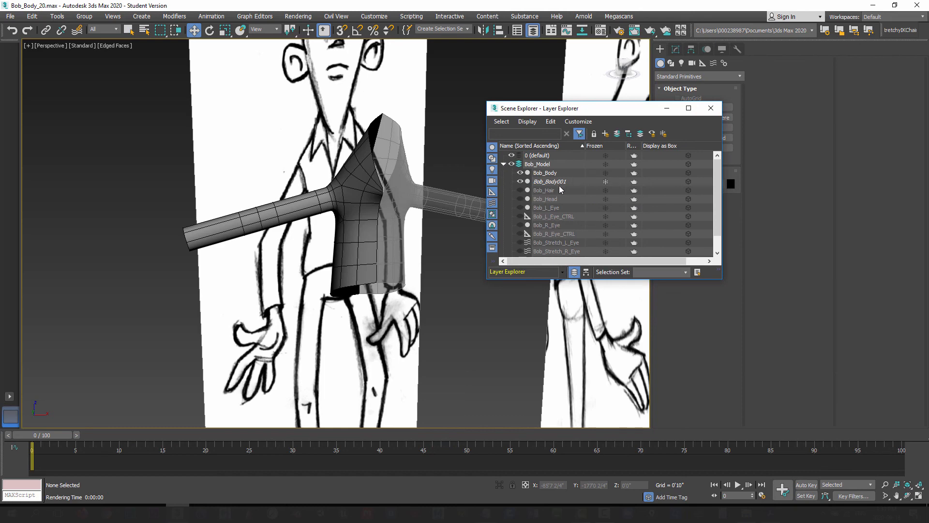
{"action": "left_click", "coordinate": [605, 182]}
{"action": "left_click", "coordinate": [711, 108]}
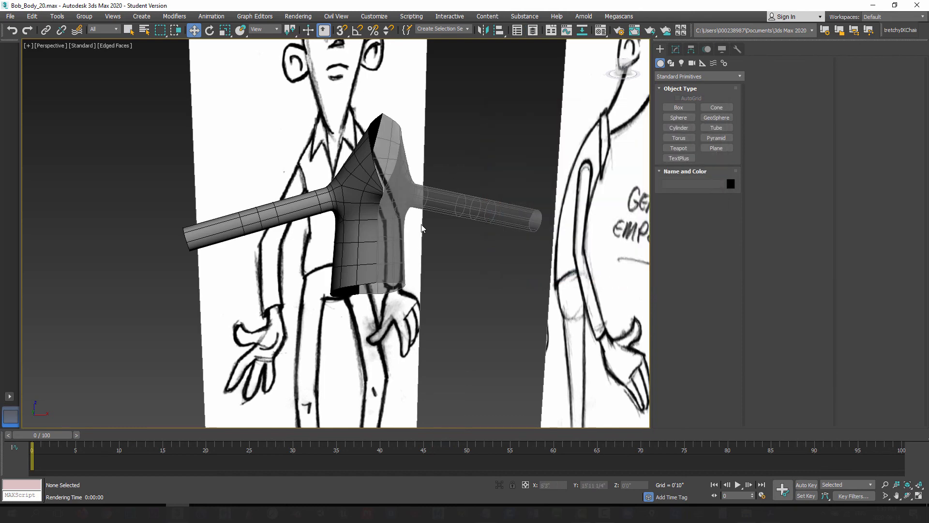
Delete the OpenSubdiv modifier from Bob_Body, leaving only the Editable Poly.
{"action": "middle_click_drag", "start_coordinate": [394, 230], "coordinate": [397, 210], "text": "alt"}
{"action": "scroll", "coordinate": [411, 208], "scroll_direction": "up", "scroll_amount": 3}
{"action": "middle_click_drag", "start_coordinate": [469, 191], "coordinate": [411, 174], "text": "alt"}
{"action": "left_click", "coordinate": [383, 203]}
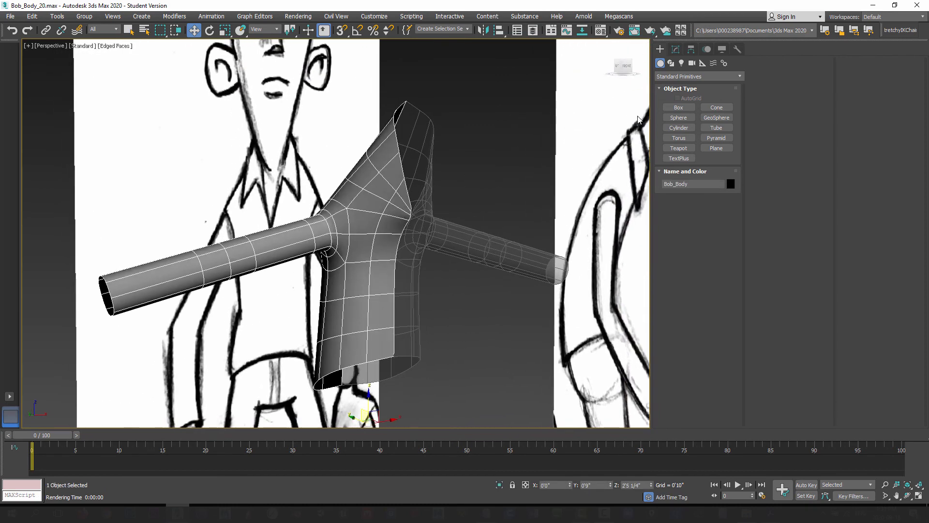
{"action": "left_click", "coordinate": [676, 50]}
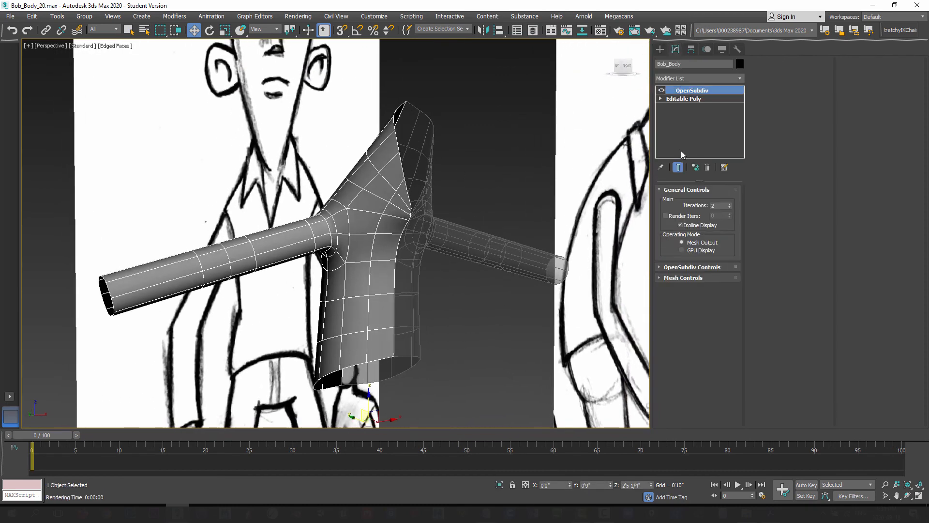
{"action": "right_click", "coordinate": [696, 92]}
{"action": "left_click", "coordinate": [698, 103]}
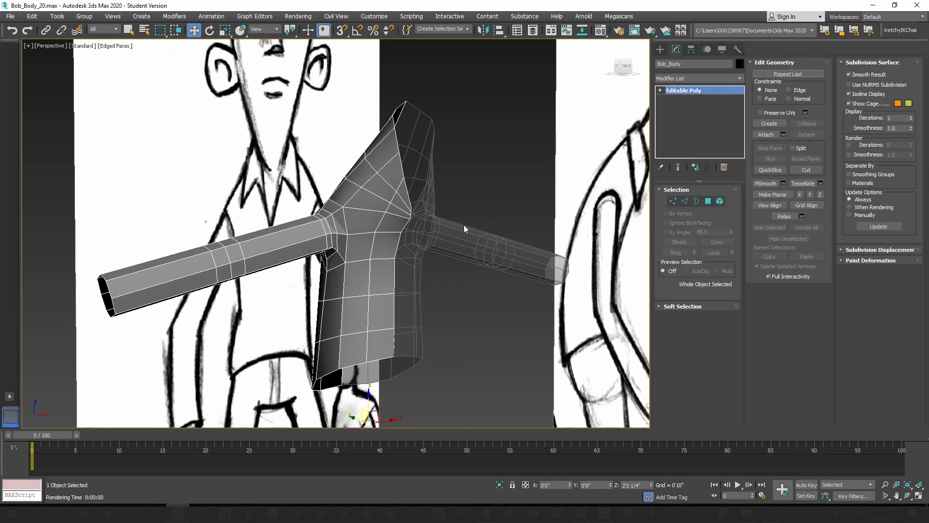
Turn off see-through display for the mirrored half, Bob_Body001, and deselect it.
{"action": "mouse_move", "coordinate": [464, 225]}
{"action": "middle_mouse_down", "text": "alt"}
{"action": "mouse_move", "coordinate": [488, 223]}
{"action": "mouse_move", "coordinate": [463, 214]}
{"action": "middle_mouse_up", "text": "alt"}
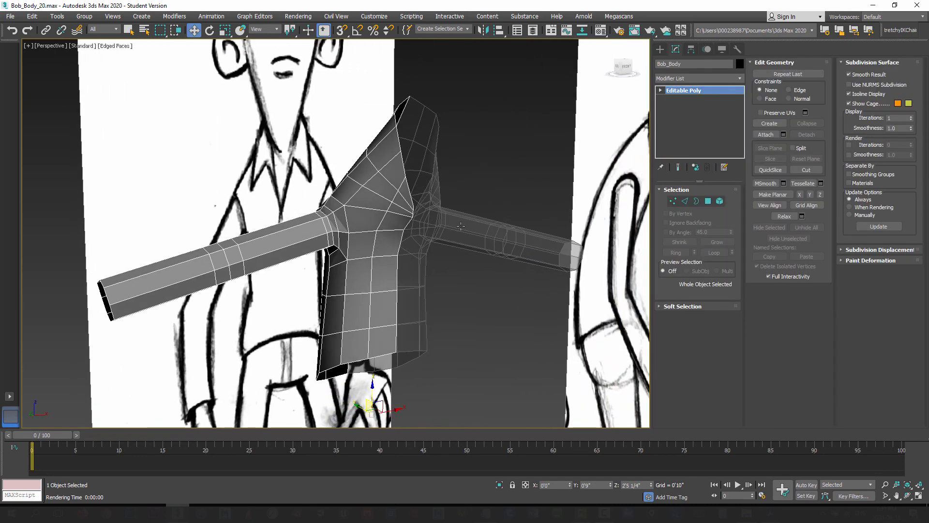
{"action": "left_click", "coordinate": [461, 226]}
{"action": "key", "text": "alt+x"}
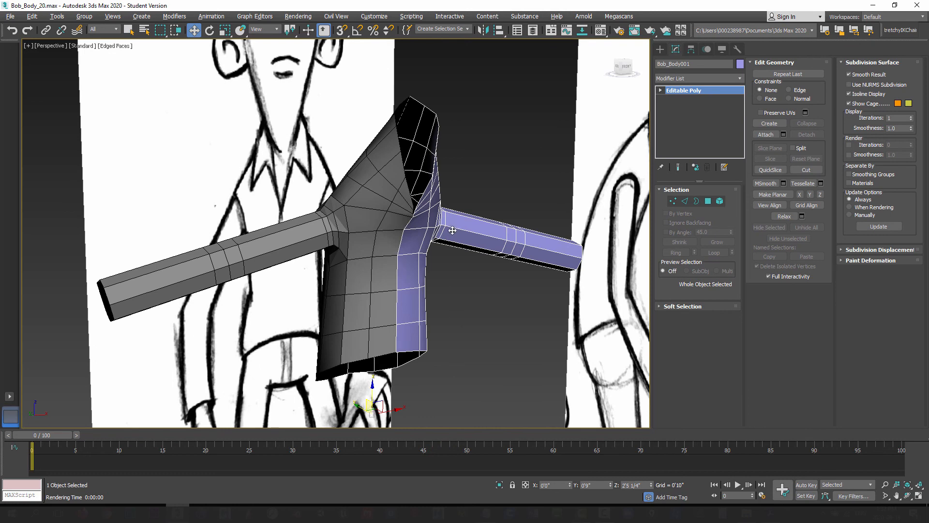
{"action": "mouse_move", "coordinate": [453, 231]}
{"action": "middle_mouse_down", "text": "alt"}
{"action": "mouse_move", "coordinate": [427, 231]}
{"action": "mouse_move", "coordinate": [447, 230]}
{"action": "middle_mouse_up", "text": "alt"}
{"action": "left_click", "coordinate": [470, 193]}
{"action": "left_click", "coordinate": [368, 226]}
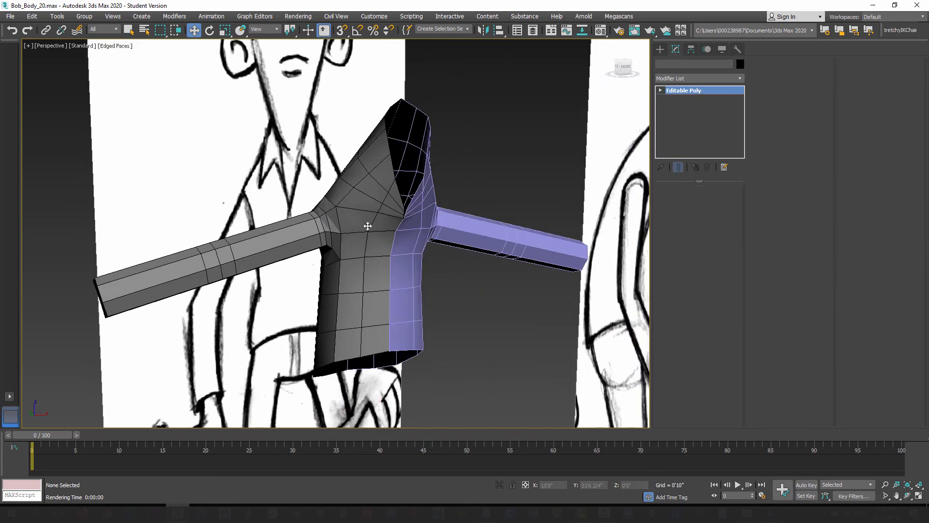
{"action": "left_click", "coordinate": [766, 134]}
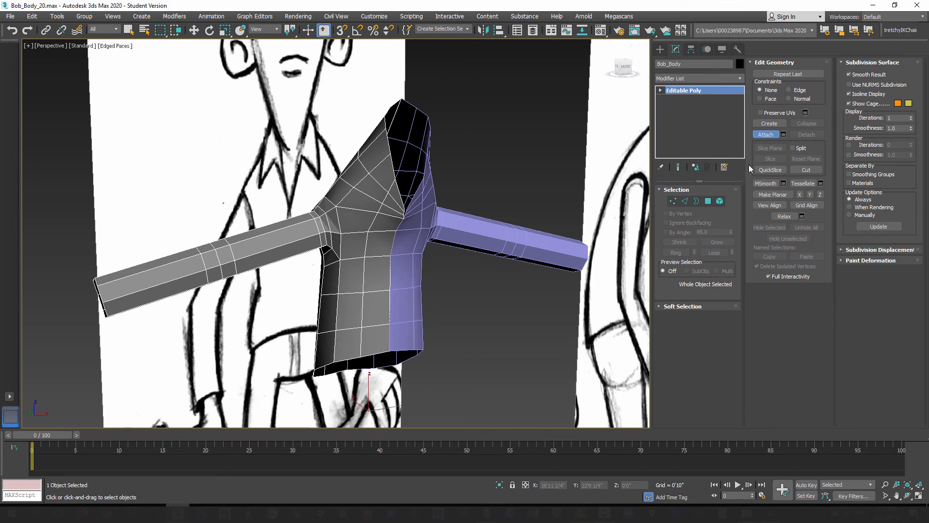
{"action": "left_click", "coordinate": [767, 136]}
{"action": "middle_click_drag", "start_coordinate": [468, 255], "coordinate": [457, 263], "text": "alt"}
{"action": "left_click", "coordinate": [459, 264]}
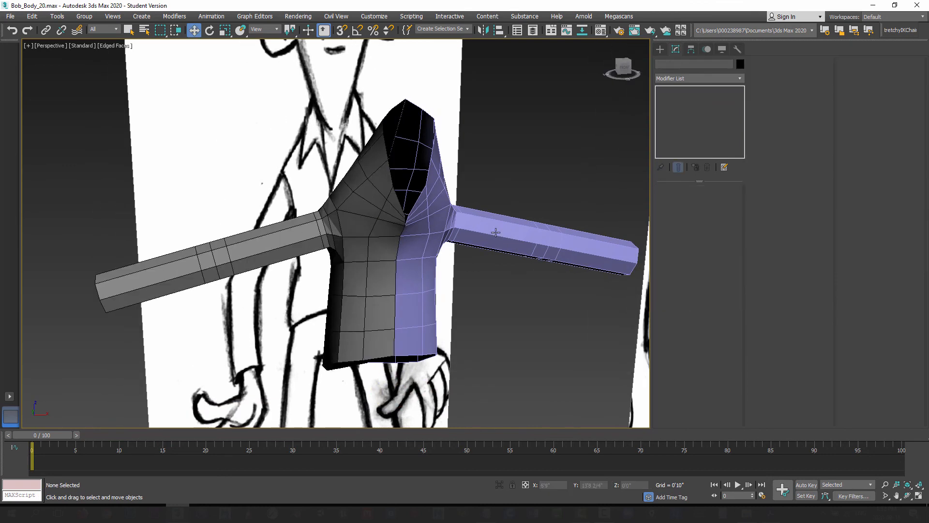
Convert the mirrored half, Bob_Body001, to an Editable Poly.
{"action": "left_click", "coordinate": [496, 231]}
{"action": "right_click", "coordinate": [495, 229]}
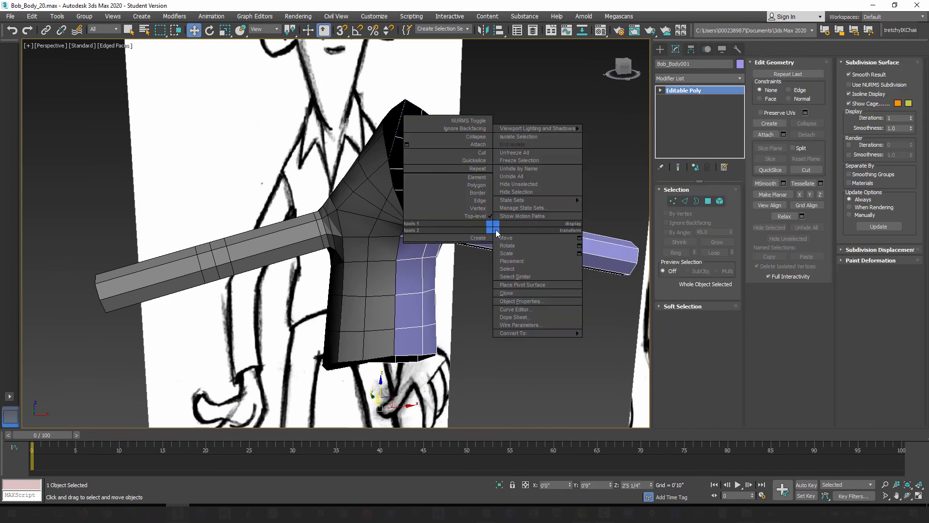
{"action": "mouse_move", "coordinate": [543, 333]}
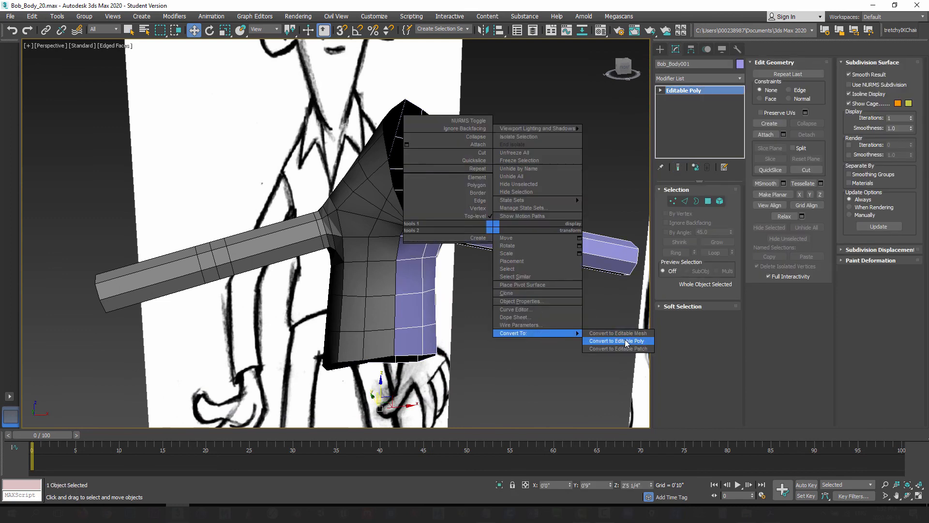
{"action": "left_click", "coordinate": [593, 341]}
Attach the mirrored half, Bob_Body001, to Bob_Body as a single object.
{"action": "middle_click_drag", "start_coordinate": [438, 265], "coordinate": [477, 253], "text": "alt"}
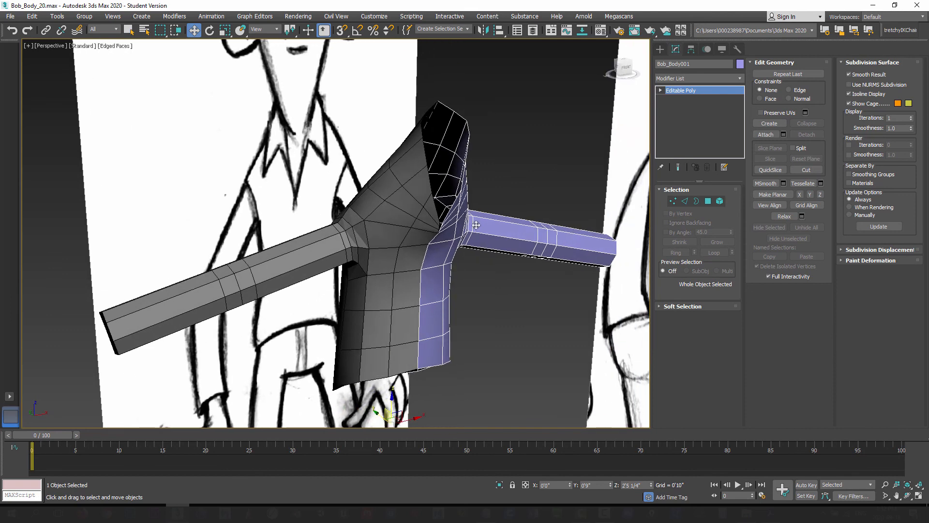
{"action": "left_click", "coordinate": [489, 291]}
{"action": "left_click", "coordinate": [408, 221]}
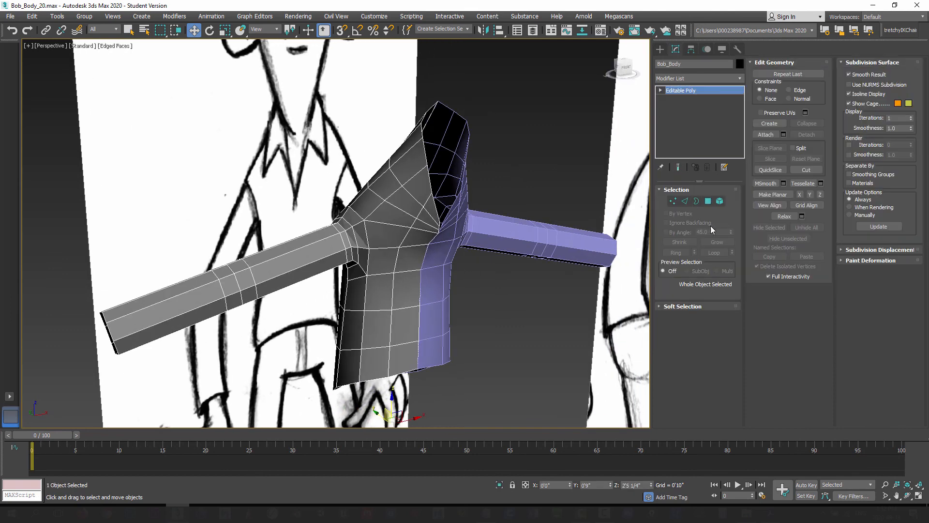
{"action": "left_click", "coordinate": [766, 135]}
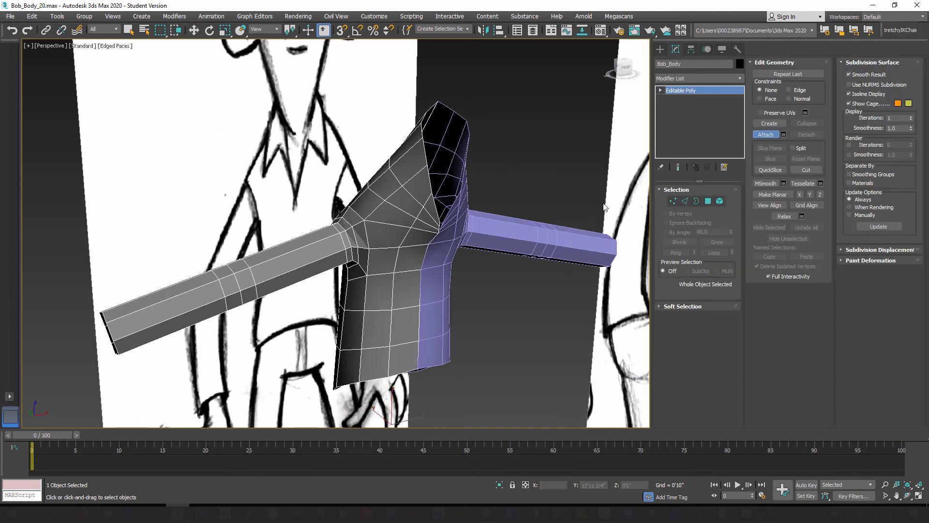
{"action": "left_click", "coordinate": [517, 234]}
Select all vertices along the vertical centre seam between the two halves of Bob_Body, working at Vertex level.
{"action": "key", "text": "f"}
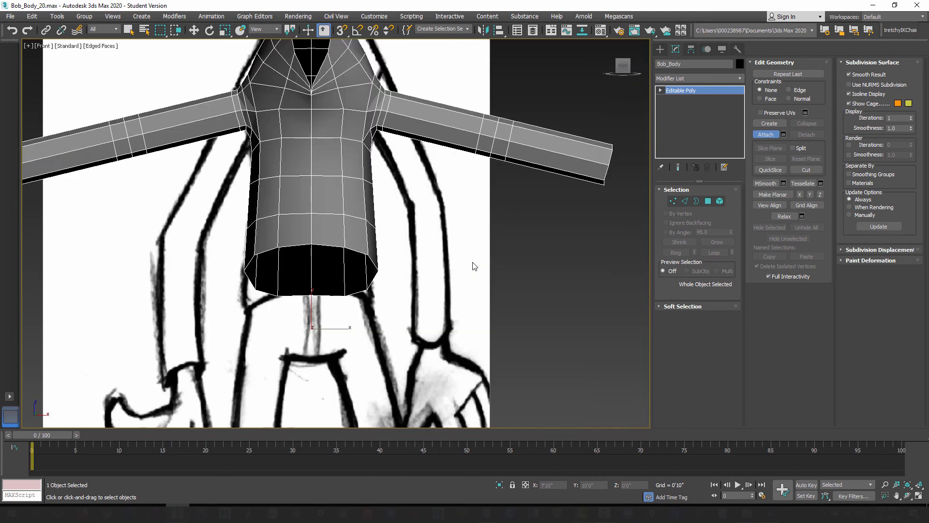
{"action": "left_click", "coordinate": [673, 201]}
{"action": "key", "text": "w"}
{"action": "middle_click_drag", "start_coordinate": [321, 156], "coordinate": [365, 261]}
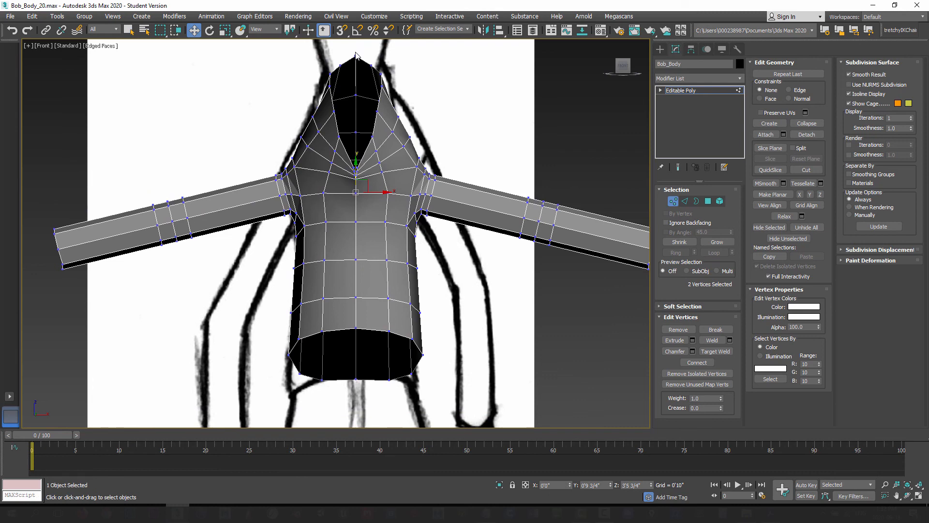
{"action": "left_click_drag", "start_coordinate": [367, 183], "coordinate": [364, 330]}
{"action": "left_click_drag", "start_coordinate": [359, 400], "coordinate": [360, 399]}
Remove the vertices beside the lowest part of the collar opening from the seam selection, keeping the rest selected.
{"action": "scroll", "coordinate": [363, 188], "scroll_direction": "up", "scroll_amount": 6}
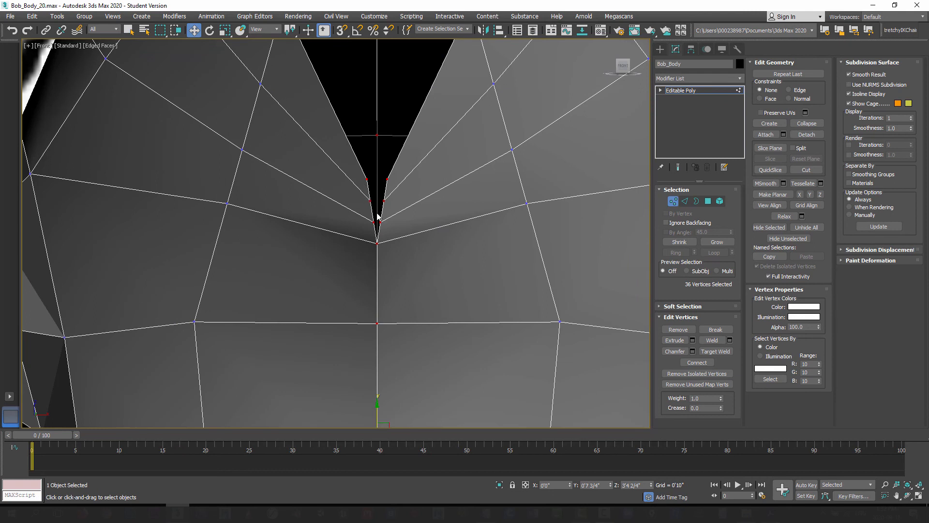
{"action": "scroll", "coordinate": [378, 216], "scroll_direction": "up", "scroll_amount": 2}
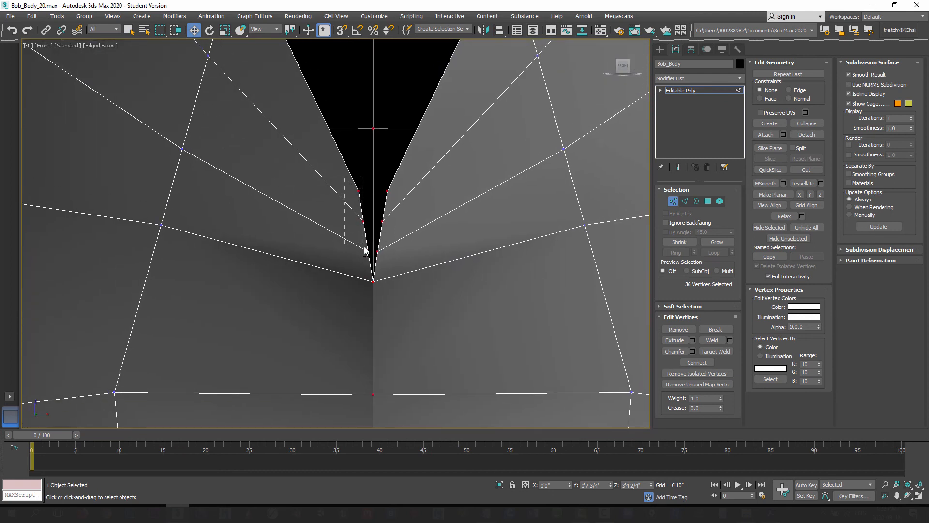
{"action": "left_click_drag", "start_coordinate": [364, 250], "coordinate": [371, 258], "text": "alt"}
{"action": "scroll", "coordinate": [401, 211], "scroll_direction": "down", "scroll_amount": 3}
{"action": "mouse_move", "coordinate": [400, 241]}
{"action": "middle_mouse_down"}
{"action": "mouse_move", "coordinate": [386, 250]}
{"action": "mouse_move", "coordinate": [381, 242]}
{"action": "middle_mouse_up"}
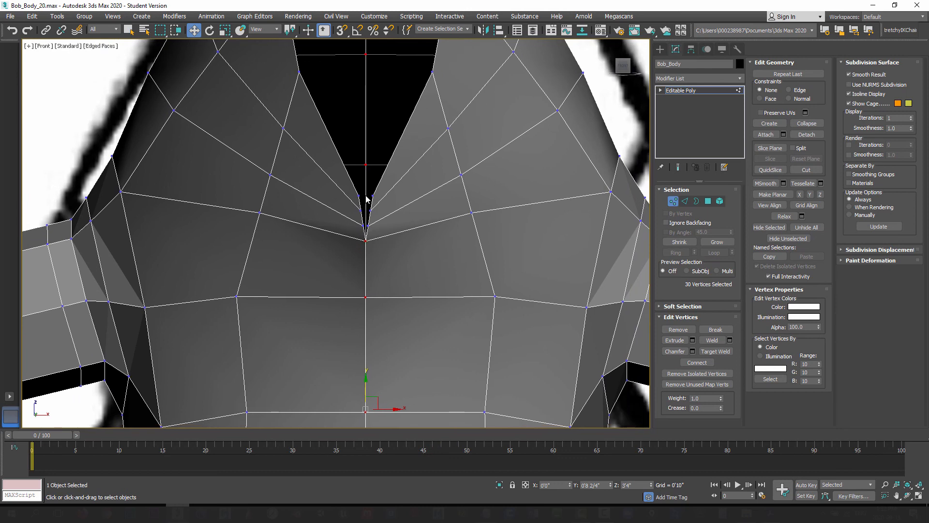
{"action": "middle_click_drag", "start_coordinate": [383, 183], "coordinate": [377, 238]}
{"action": "scroll", "coordinate": [395, 249], "scroll_direction": "down", "scroll_amount": 2}
{"action": "key", "text": "p"}
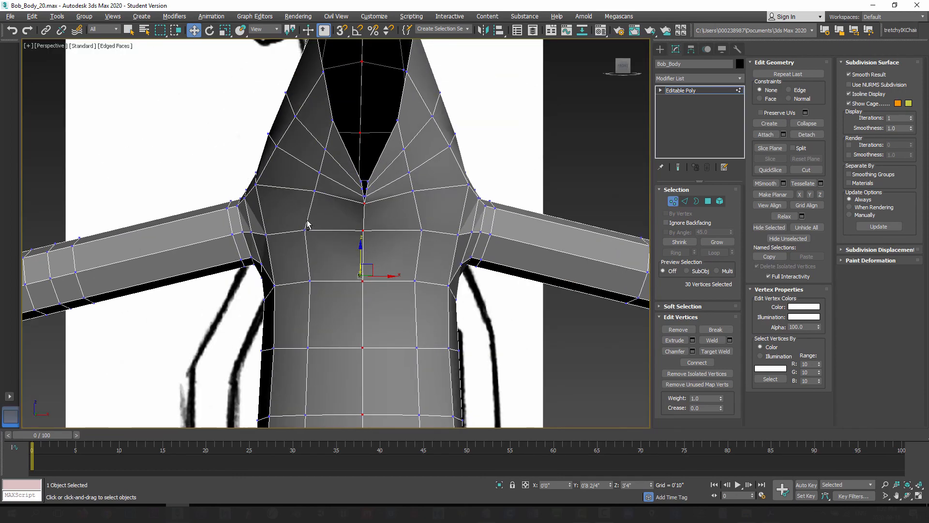
{"action": "middle_click_drag", "start_coordinate": [308, 224], "coordinate": [430, 268], "text": "alt"}
{"action": "scroll", "coordinate": [326, 341], "scroll_direction": "up", "scroll_amount": 3}
{"action": "middle_click_drag", "start_coordinate": [328, 320], "coordinate": [319, 266]}
{"action": "scroll", "coordinate": [349, 168], "scroll_direction": "down", "scroll_amount": 3}
{"action": "middle_click_drag", "start_coordinate": [455, 252], "coordinate": [347, 228], "text": "alt"}
{"action": "scroll", "coordinate": [347, 229], "scroll_direction": "up", "scroll_amount": 2}
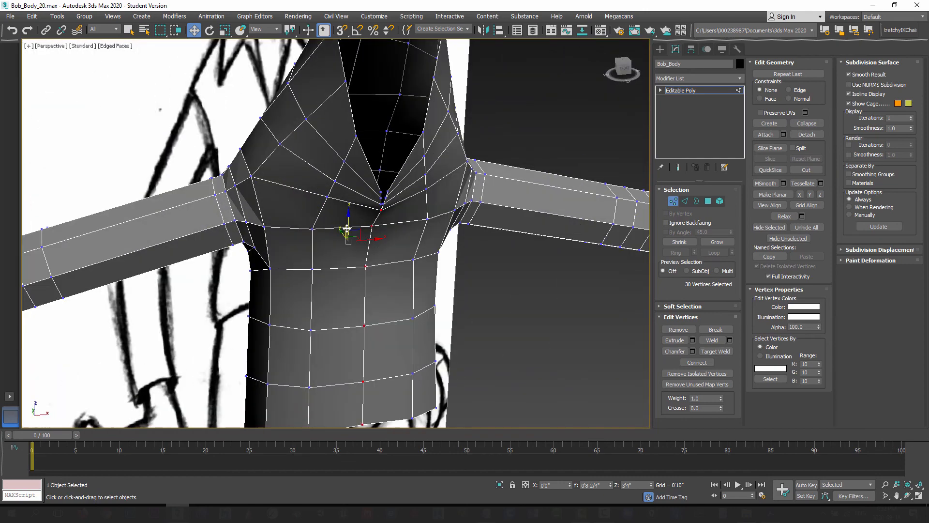
Weld the selected centre seam vertices with a weld threshold of 0'0".
{"action": "key", "text": "f"}
{"action": "scroll", "coordinate": [358, 271], "scroll_direction": "up", "scroll_amount": 1}
{"action": "key", "text": "r"}
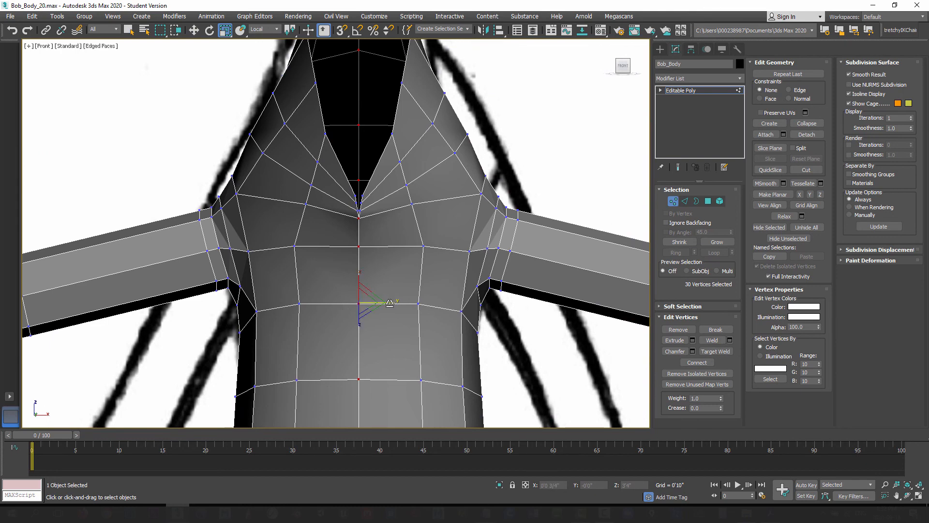
{"action": "middle_click_drag", "start_coordinate": [370, 200], "coordinate": [396, 264]}
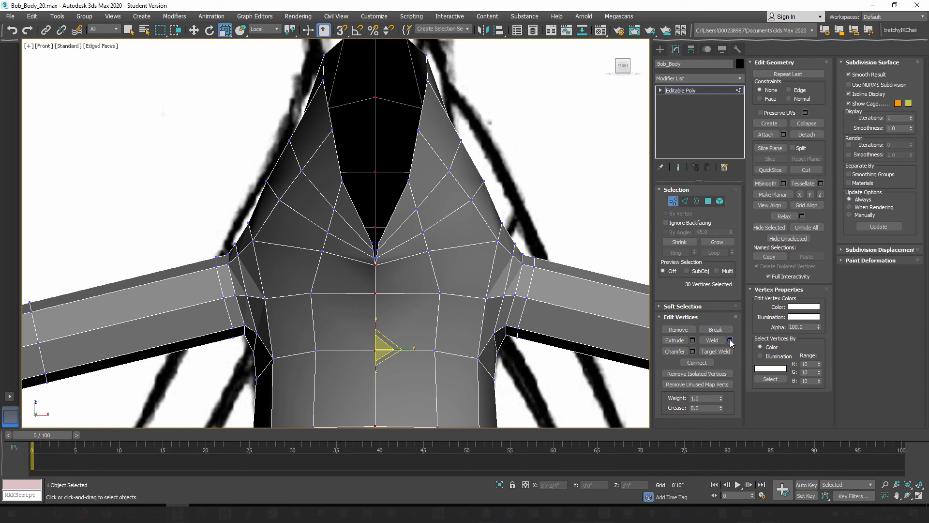
{"action": "left_click", "coordinate": [730, 340]}
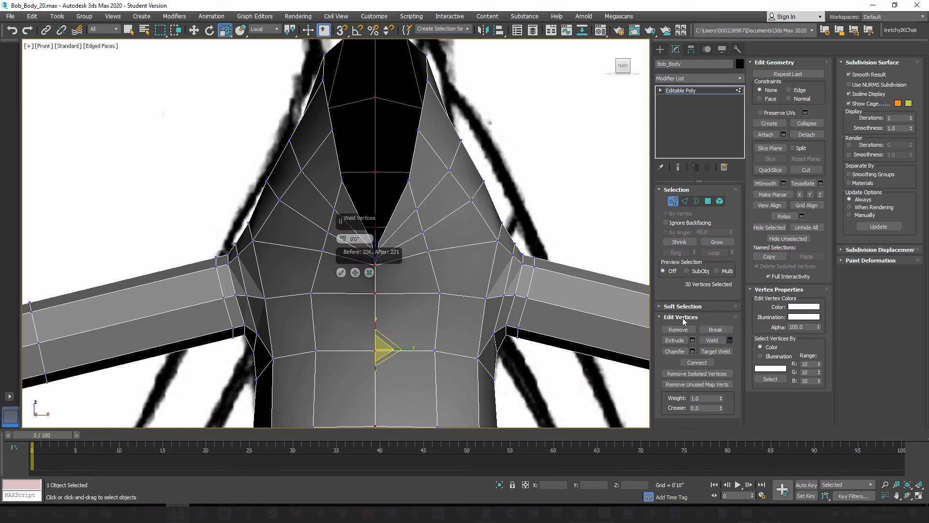
{"action": "right_click", "coordinate": [344, 240]}
{"action": "left_click", "coordinate": [340, 272]}
{"action": "scroll", "coordinate": [341, 321], "scroll_direction": "up", "scroll_amount": 5}
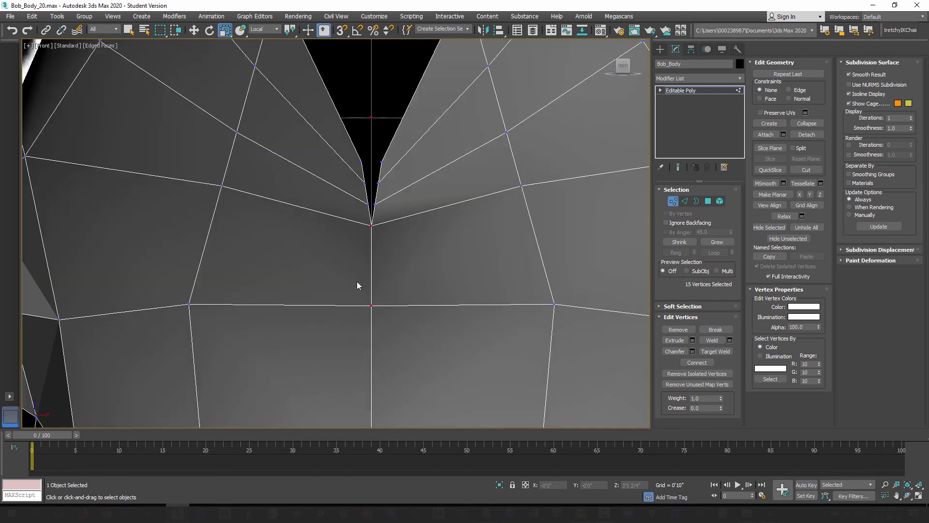
{"action": "scroll", "coordinate": [364, 278], "scroll_direction": "down", "scroll_amount": 10}
{"action": "middle_click_drag", "start_coordinate": [383, 377], "coordinate": [366, 292]}
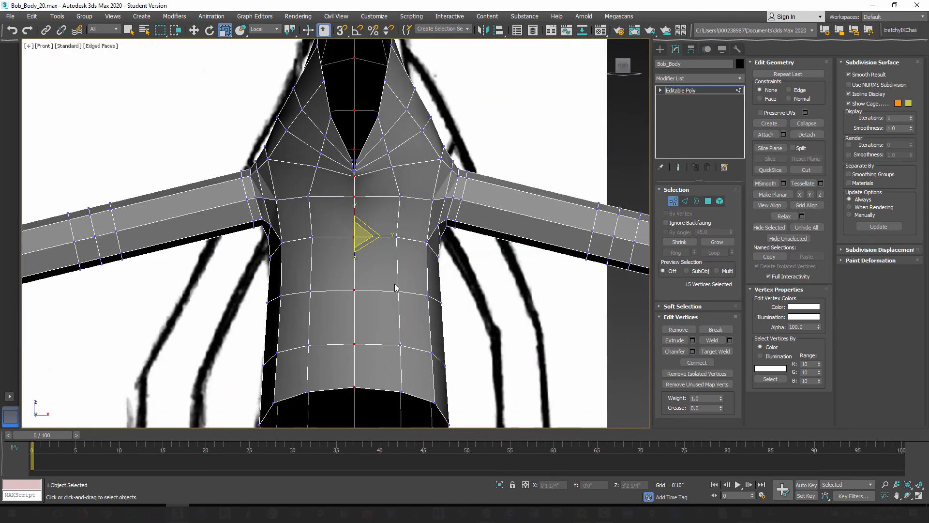
Leave Vertex level and apply an OpenSubdiv modifier with 2 iterations to the joined Bob_Body.
{"action": "middle_click_drag", "start_coordinate": [276, 238], "coordinate": [345, 259], "text": "alt"}
{"action": "left_click", "coordinate": [673, 201]}
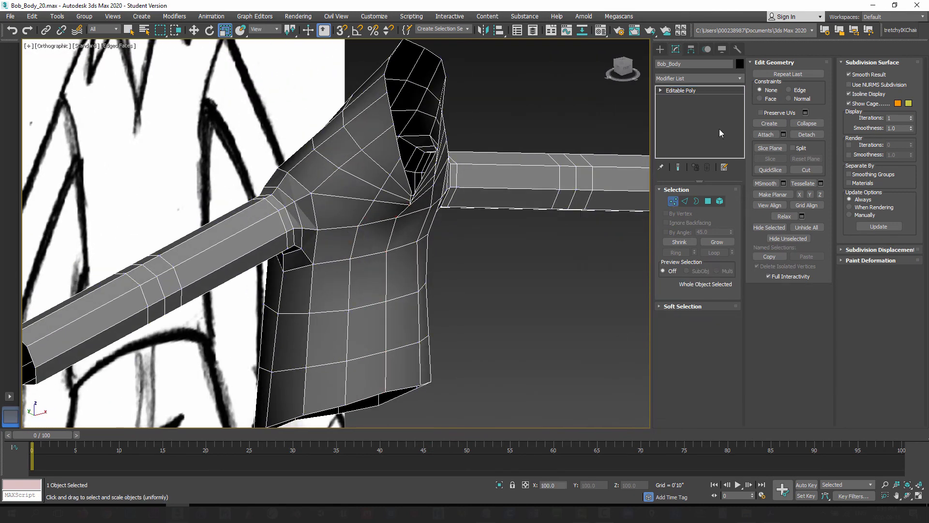
{"action": "left_click", "coordinate": [697, 77]}
{"action": "key", "text": "o"}
{"action": "key", "text": "o"}
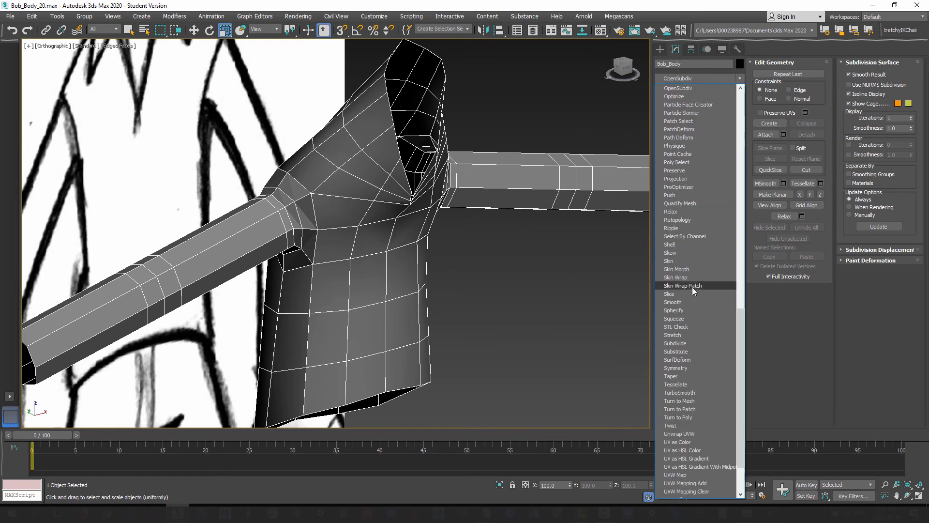
{"action": "left_click", "coordinate": [691, 89]}
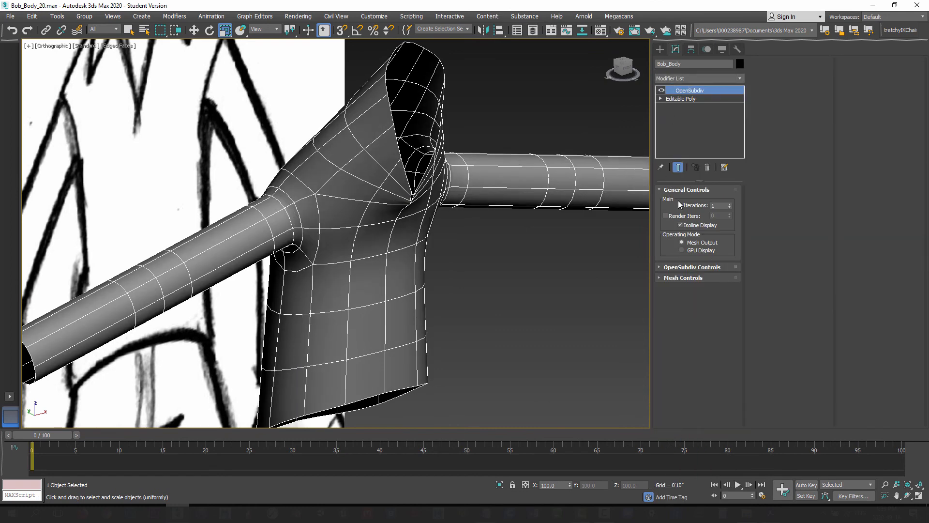
{"action": "left_click", "coordinate": [731, 205]}
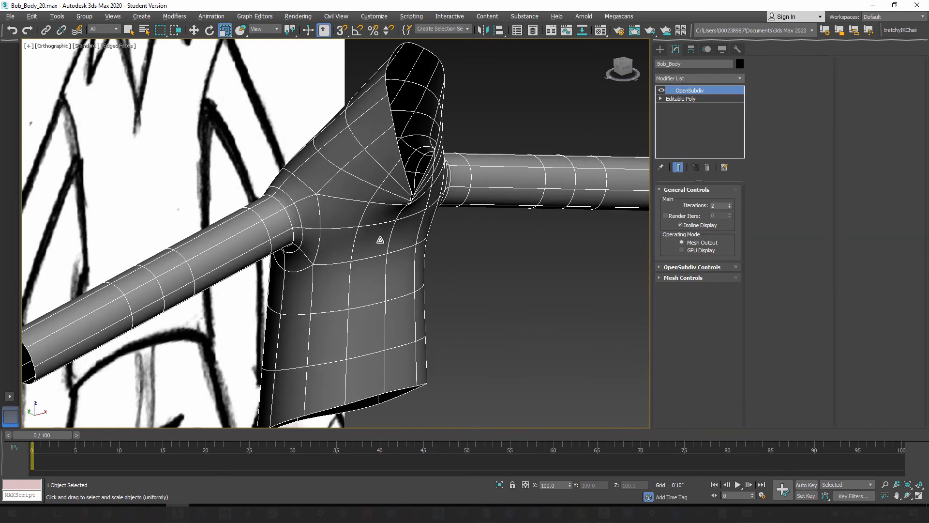
{"action": "middle_click_drag", "start_coordinate": [381, 240], "coordinate": [402, 151], "text": "alt"}
{"action": "middle_click_drag", "start_coordinate": [319, 240], "coordinate": [227, 225], "text": "alt"}
{"action": "middle_click_drag", "start_coordinate": [337, 266], "coordinate": [359, 266], "text": "alt"}
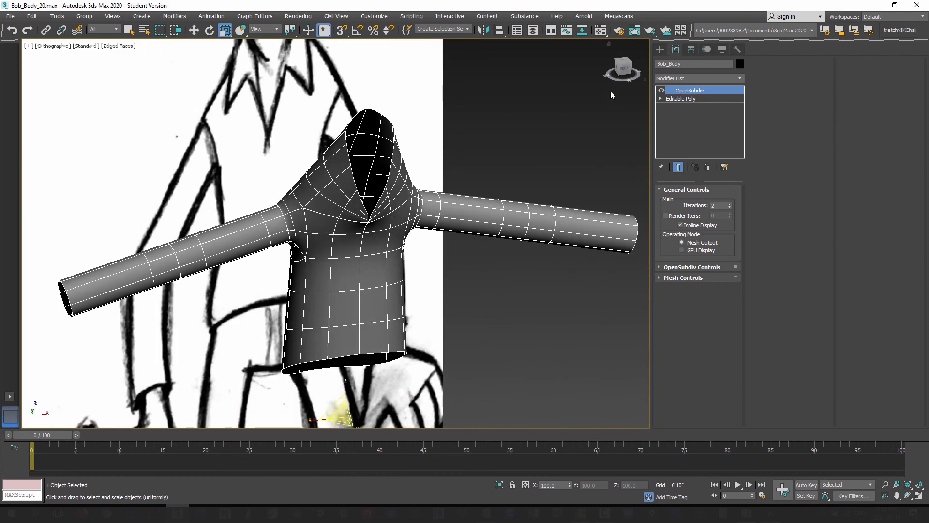
Save the scene as a new version named Bob_Body_21.
{"action": "left_click", "coordinate": [660, 49]}
{"action": "left_click", "coordinate": [10, 16]}
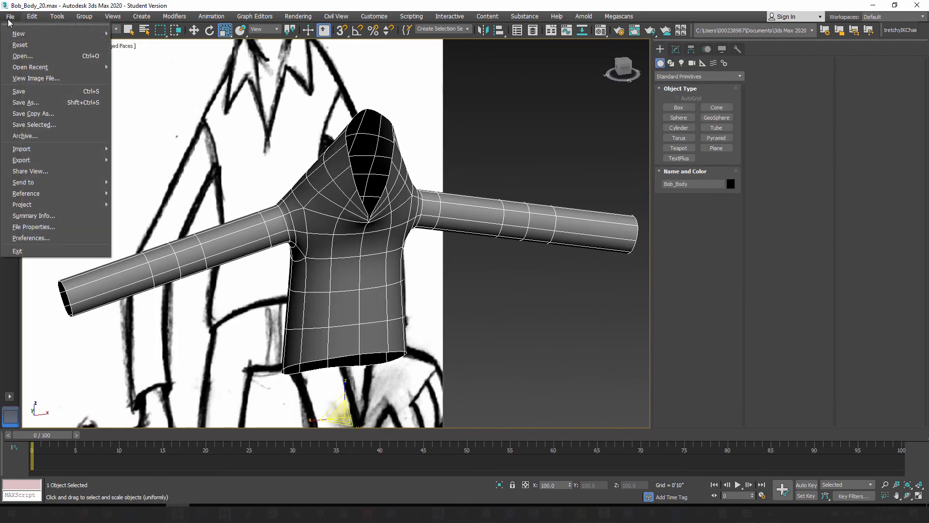
{"action": "left_click", "coordinate": [30, 97]}
{"action": "left_click", "coordinate": [604, 375]}
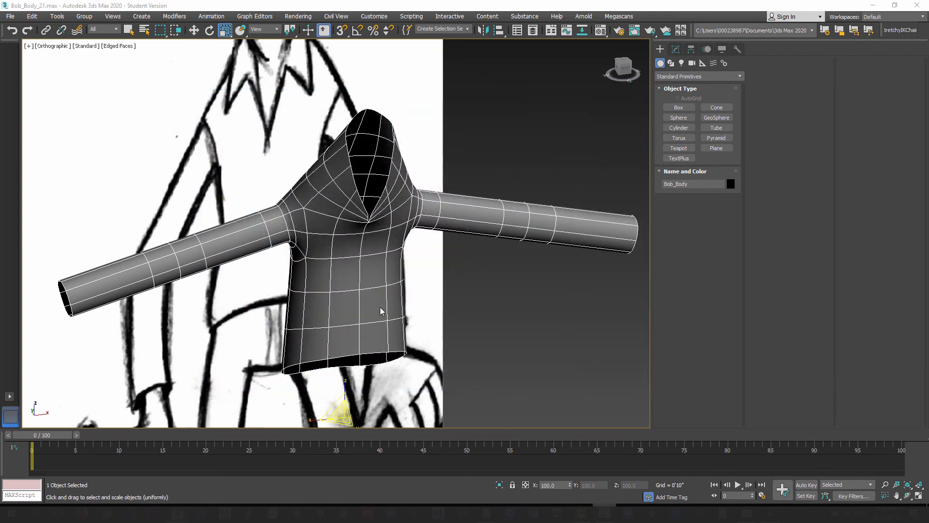
Return to Bob_Body's Editable Poly beneath the OpenSubdiv modifier and select the open border around the torso's bottom hem.
{"action": "middle_click_drag", "start_coordinate": [350, 300], "coordinate": [365, 276], "text": "alt"}
{"action": "key", "text": "w"}
{"action": "middle_click_drag", "start_coordinate": [317, 246], "coordinate": [400, 353], "text": "alt"}
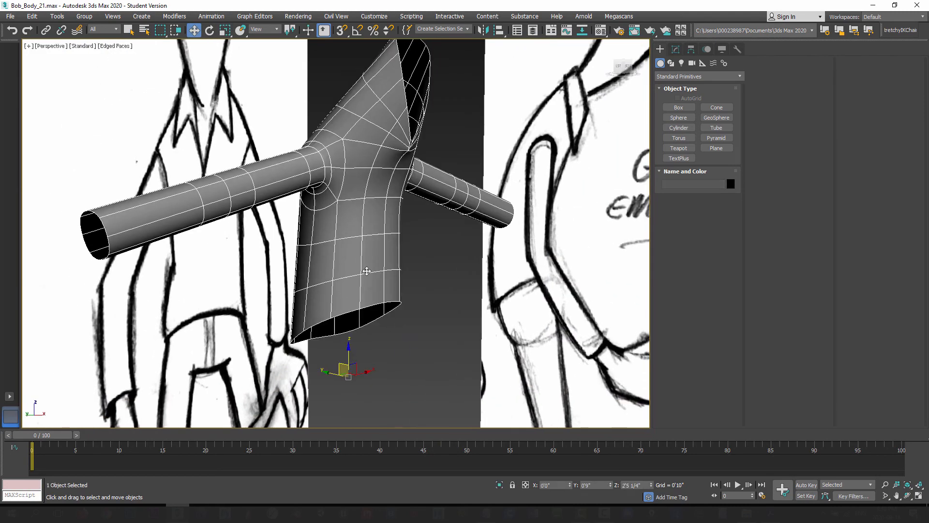
{"action": "left_click", "coordinate": [676, 49]}
{"action": "left_click", "coordinate": [681, 98]}
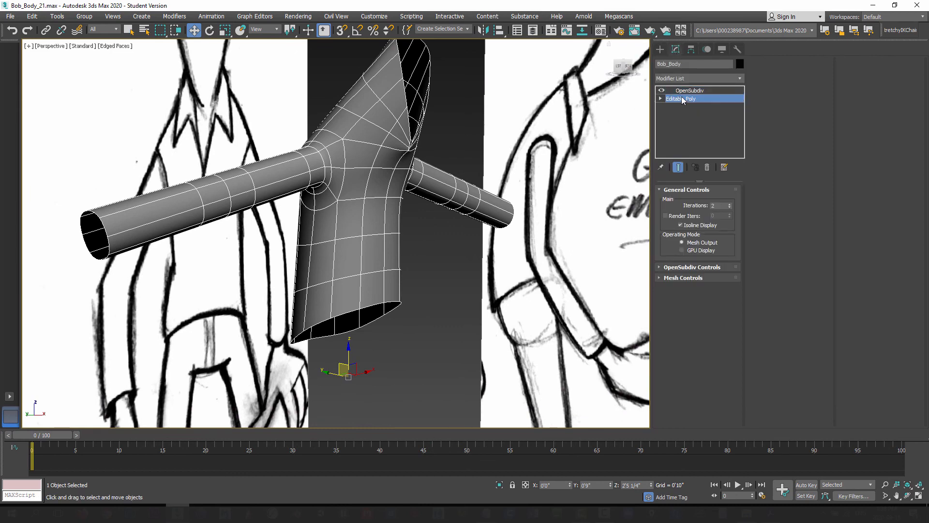
{"action": "scroll", "coordinate": [368, 267], "scroll_direction": "up", "scroll_amount": 5}
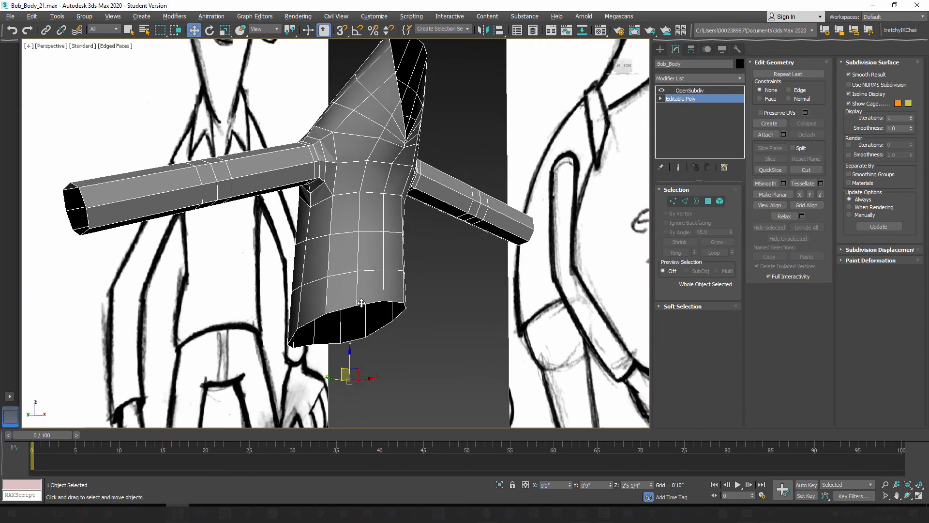
{"action": "left_click", "coordinate": [696, 201]}
{"action": "left_click", "coordinate": [406, 259]}
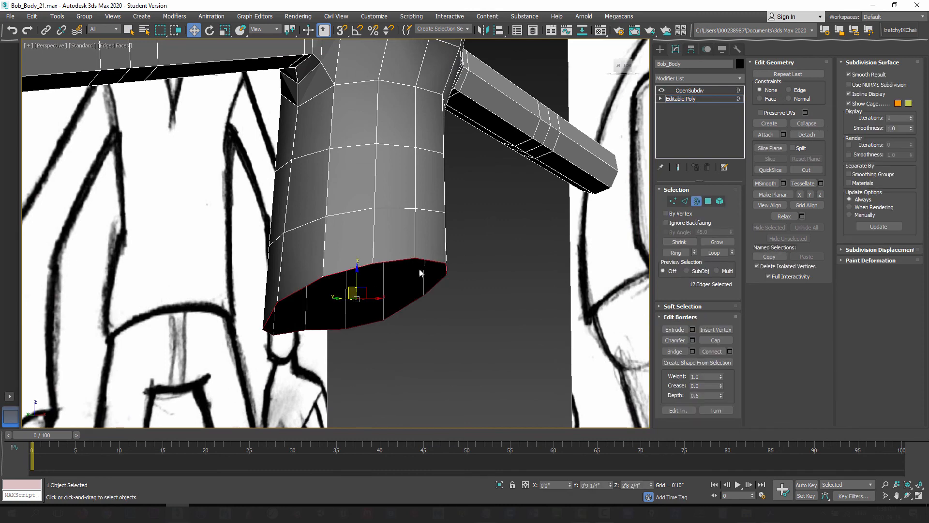
{"action": "middle_click_drag", "start_coordinate": [406, 259], "coordinate": [468, 315], "text": "alt"}
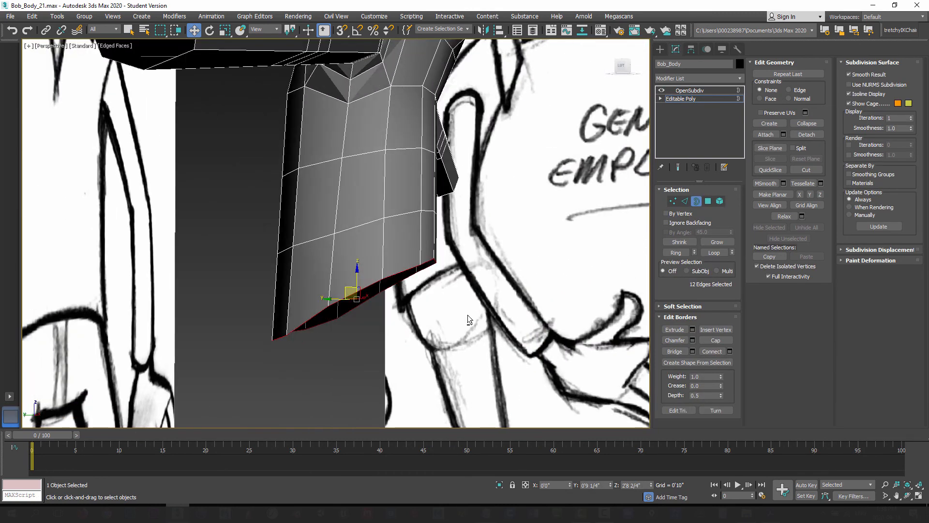
Turn on see-through display for Bob_Body and compare the bottom hem with the front and side reference sketches.
{"action": "key", "text": "l"}
{"action": "middle_click_drag", "start_coordinate": [370, 315], "coordinate": [411, 288]}
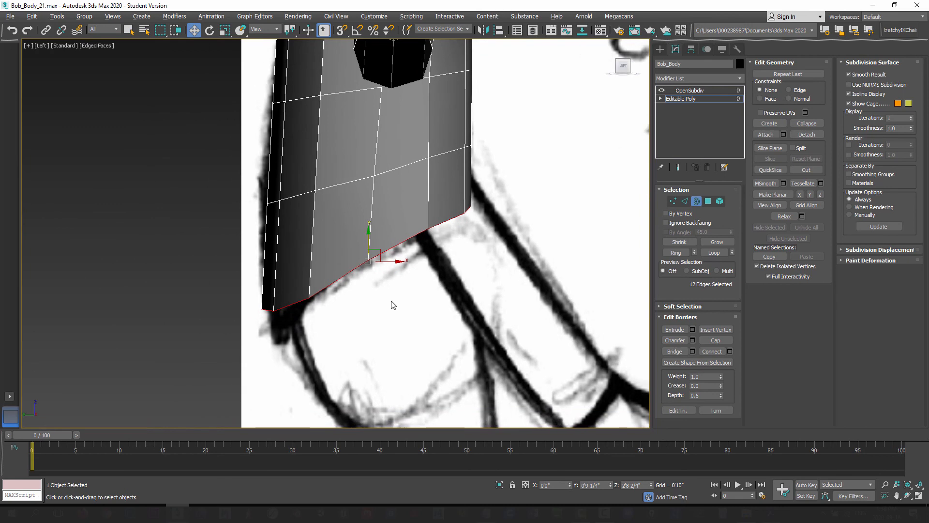
{"action": "key", "text": "alt+x"}
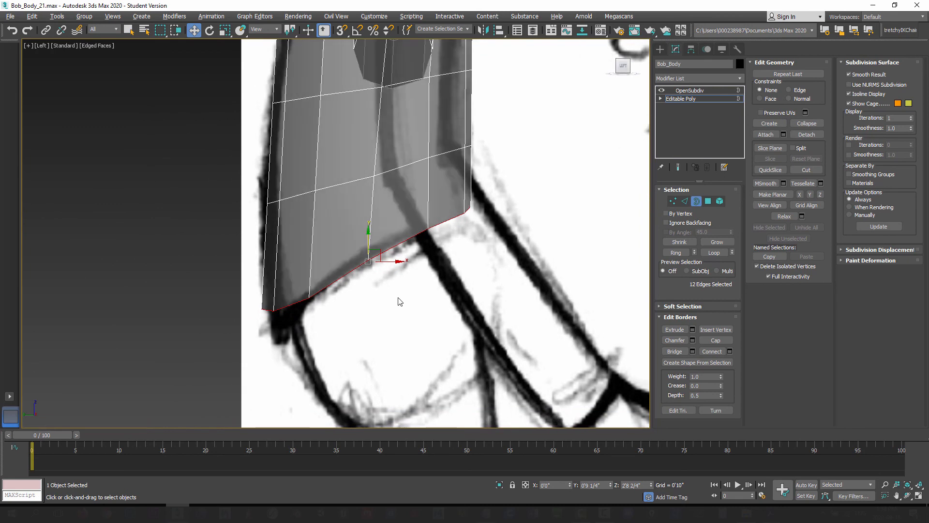
{"action": "key", "text": "f"}
{"action": "middle_click_drag", "start_coordinate": [397, 297], "coordinate": [360, 214]}
{"action": "scroll", "coordinate": [352, 227], "scroll_direction": "up", "scroll_amount": 3}
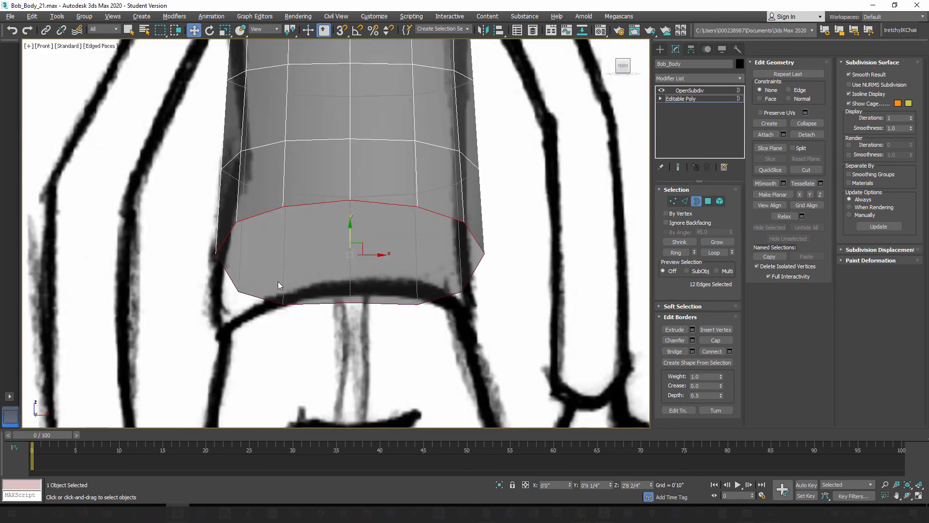
{"action": "key", "text": "l"}
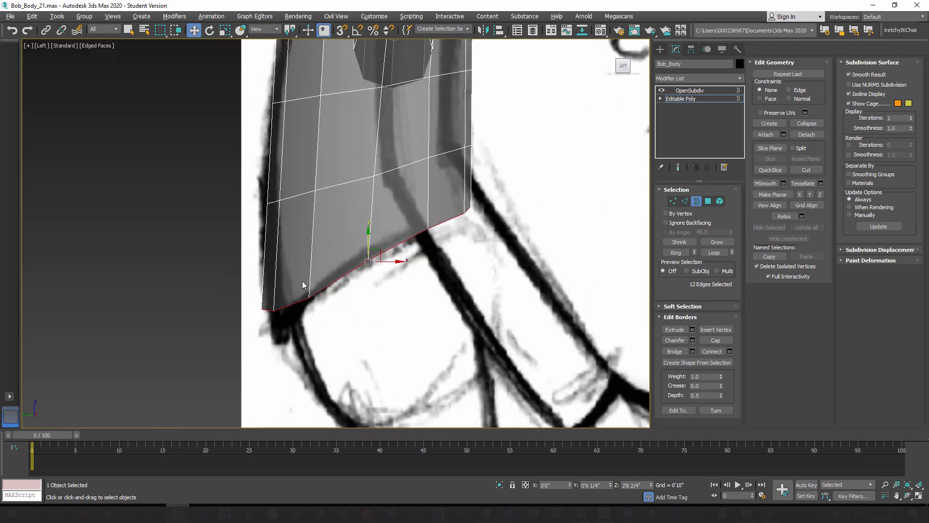
Adjust the hem's corner vertices at Vertex level in the Left view to match the shirt's bottom line in the sketch.
{"action": "key", "text": "1"}
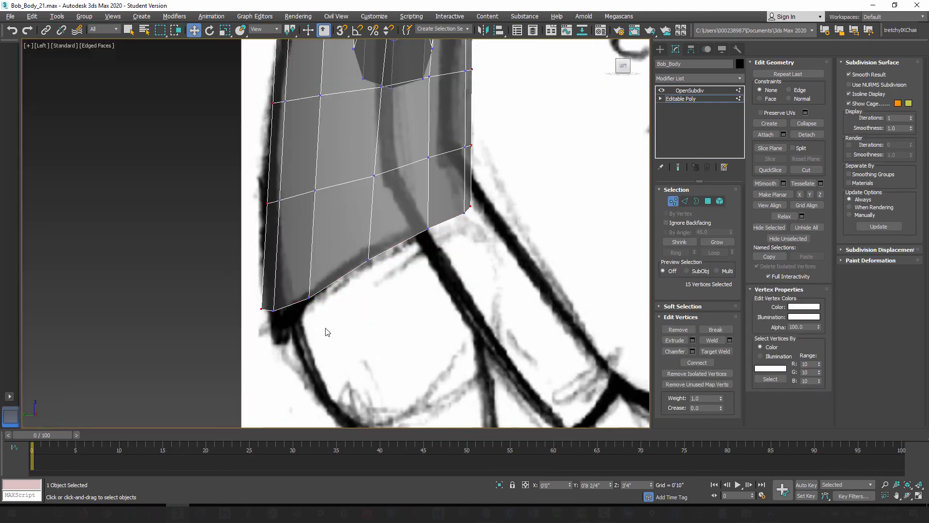
{"action": "left_click_drag", "start_coordinate": [303, 287], "coordinate": [283, 301]}
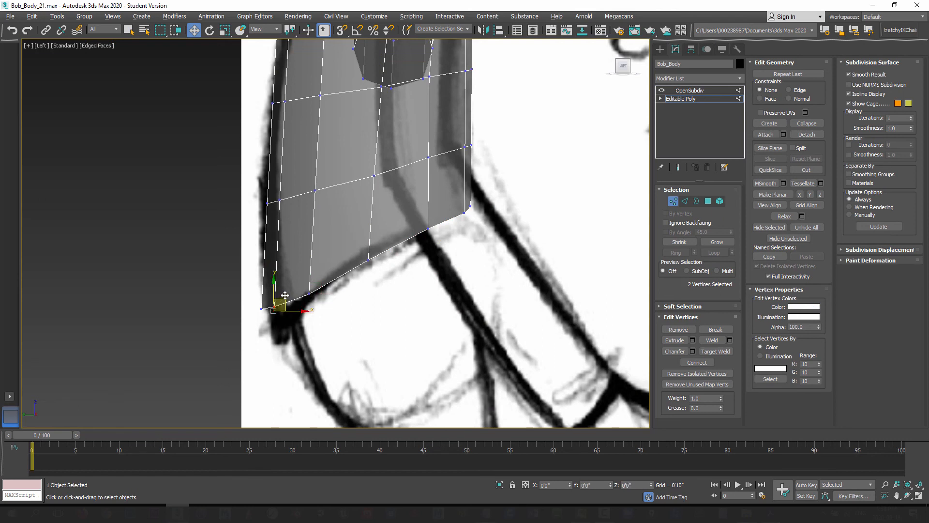
{"action": "left_click", "coordinate": [266, 306]}
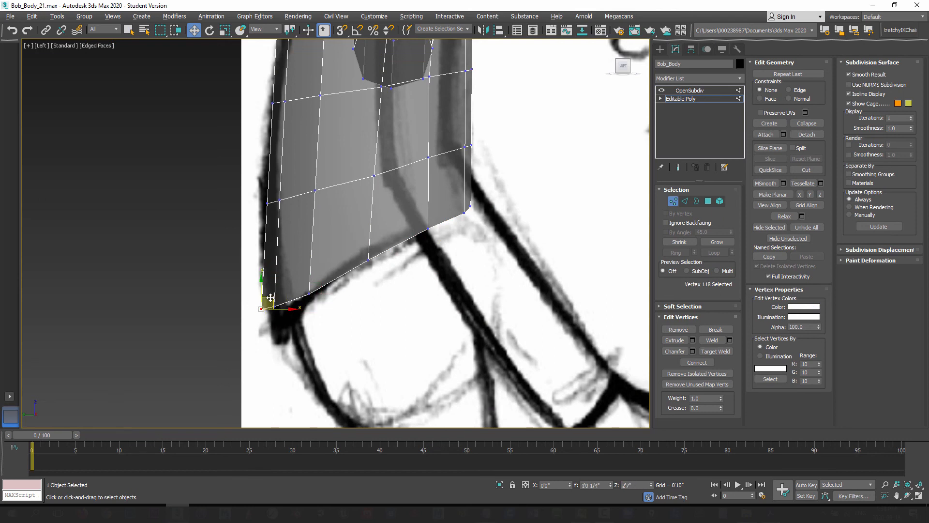
{"action": "left_click_drag", "start_coordinate": [267, 305], "coordinate": [312, 272]}
{"action": "left_click", "coordinate": [483, 225]}
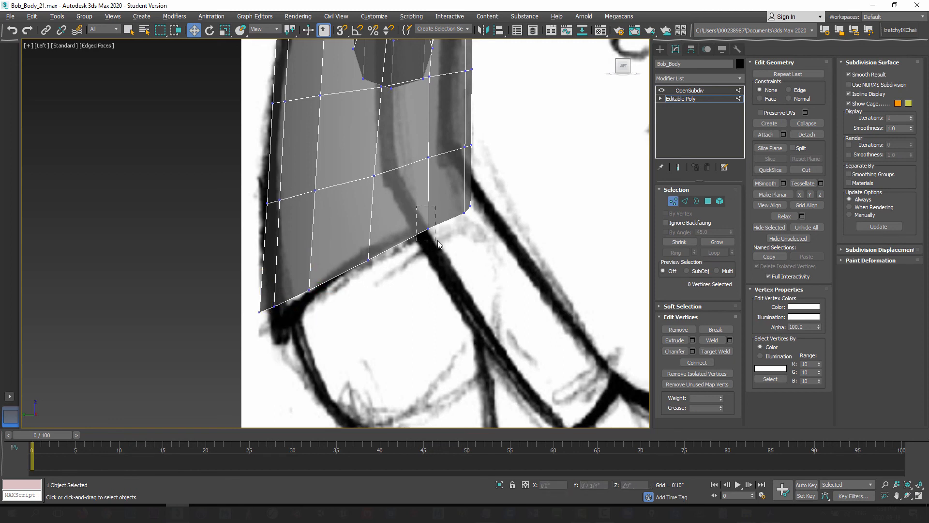
{"action": "left_click_drag", "start_coordinate": [438, 243], "coordinate": [438, 244]}
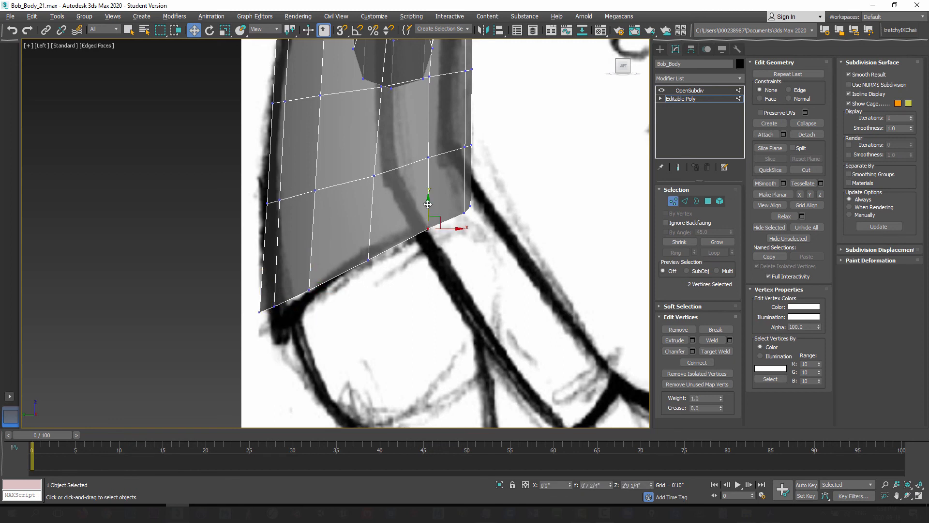
Extrude the torso's open bottom border slightly inward, and extrude it again a short distance up inside the torso.
{"action": "left_click", "coordinate": [697, 200]}
{"action": "key", "text": "p"}
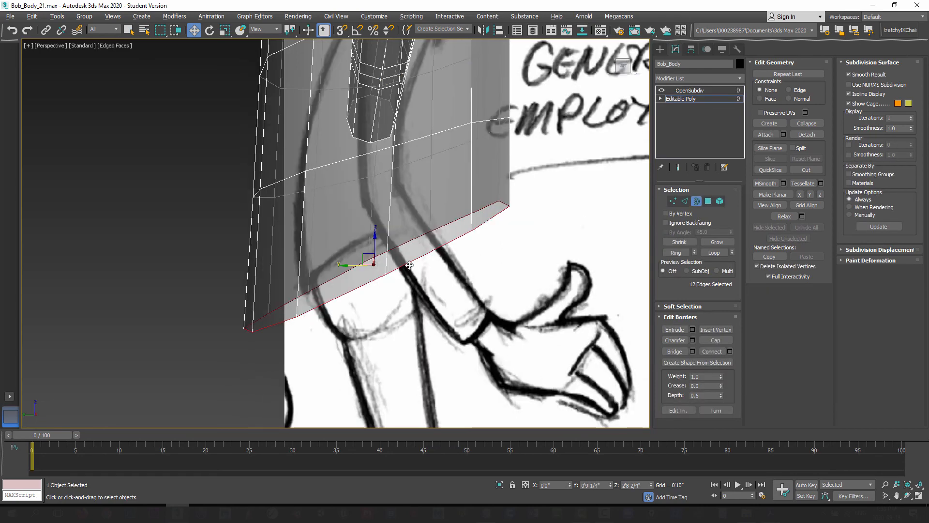
{"action": "mouse_move", "coordinate": [484, 251]}
{"action": "middle_mouse_down", "text": "alt"}
{"action": "mouse_move", "coordinate": [421, 259]}
{"action": "mouse_move", "coordinate": [422, 281]}
{"action": "mouse_move", "coordinate": [473, 272]}
{"action": "middle_mouse_up", "text": "alt"}
{"action": "scroll", "coordinate": [423, 281], "scroll_direction": "down", "scroll_amount": 3}
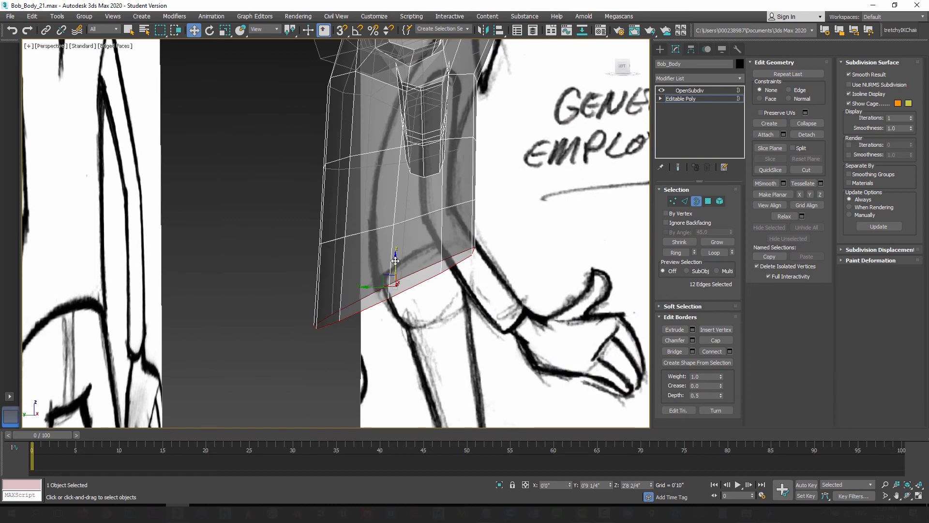
{"action": "left_click_drag", "start_coordinate": [395, 260], "coordinate": [399, 278], "text": "shift"}
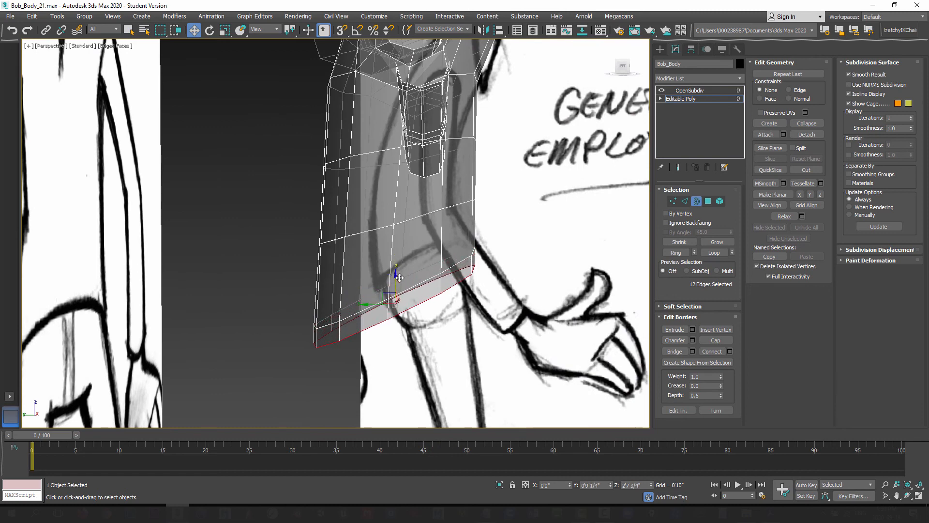
{"action": "key", "text": "ctrl+z"}
{"action": "middle_click_drag", "start_coordinate": [414, 302], "coordinate": [404, 292], "text": "alt"}
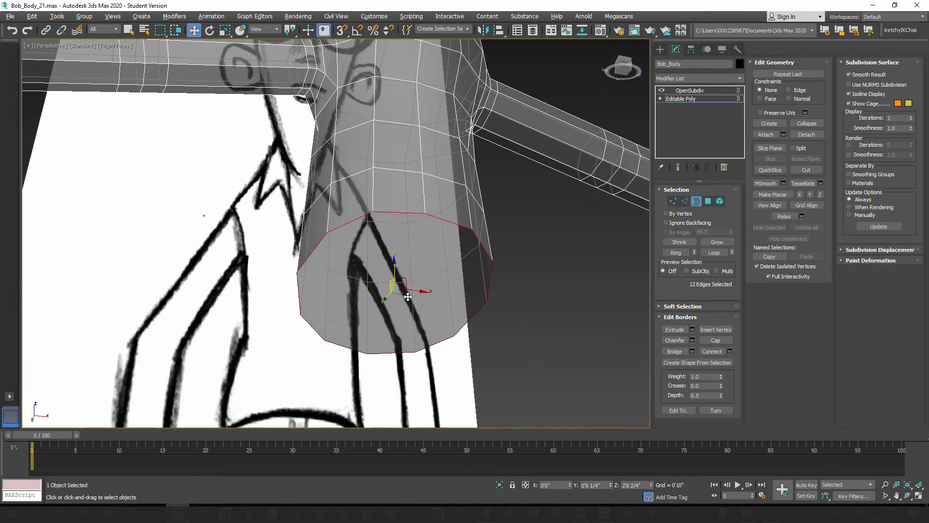
{"action": "left_click", "coordinate": [225, 31]}
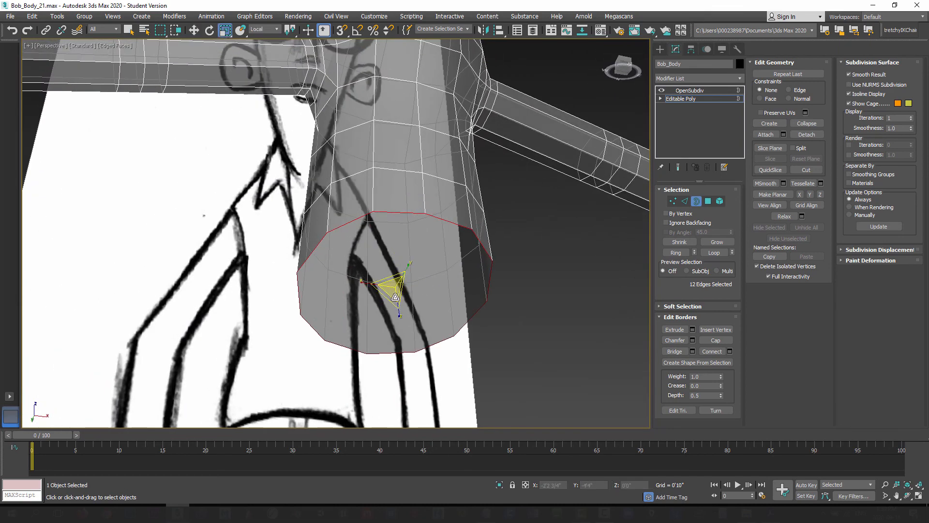
{"action": "left_click_drag", "start_coordinate": [395, 283], "coordinate": [397, 291], "text": "shift"}
{"action": "left_click", "coordinate": [194, 30]}
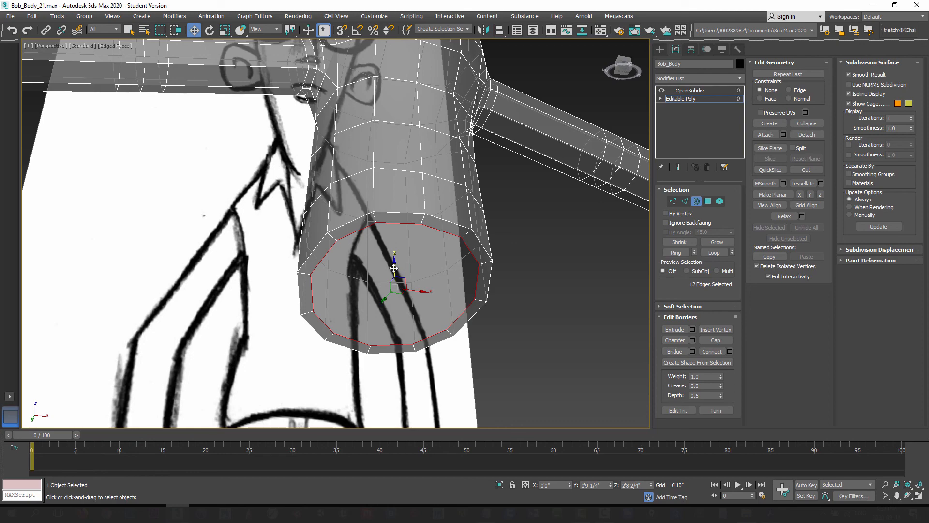
{"action": "left_click_drag", "start_coordinate": [394, 266], "coordinate": [393, 258], "text": "shift"}
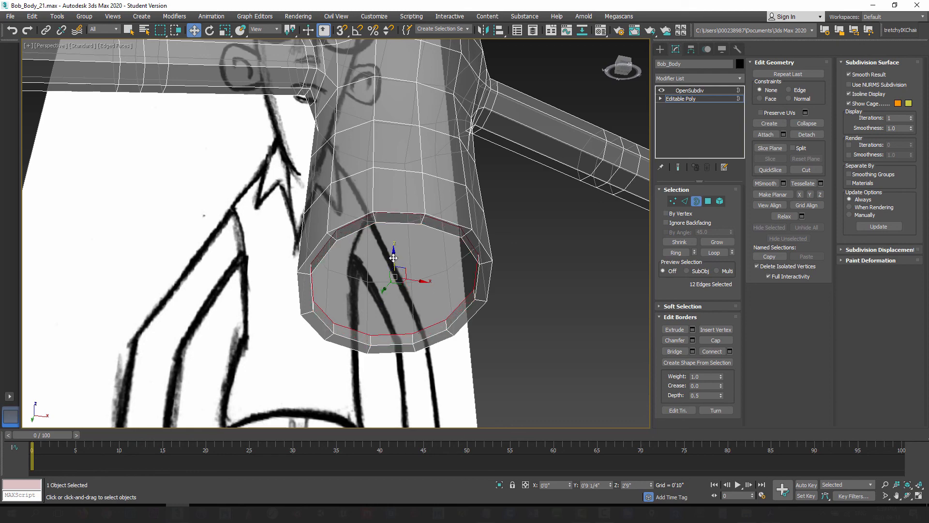
Leave Border level and preview the new hem lip with the OpenSubdiv smoothing shown.
{"action": "middle_click_drag", "start_coordinate": [371, 274], "coordinate": [407, 300], "text": "alt"}
{"action": "left_click", "coordinate": [696, 201]}
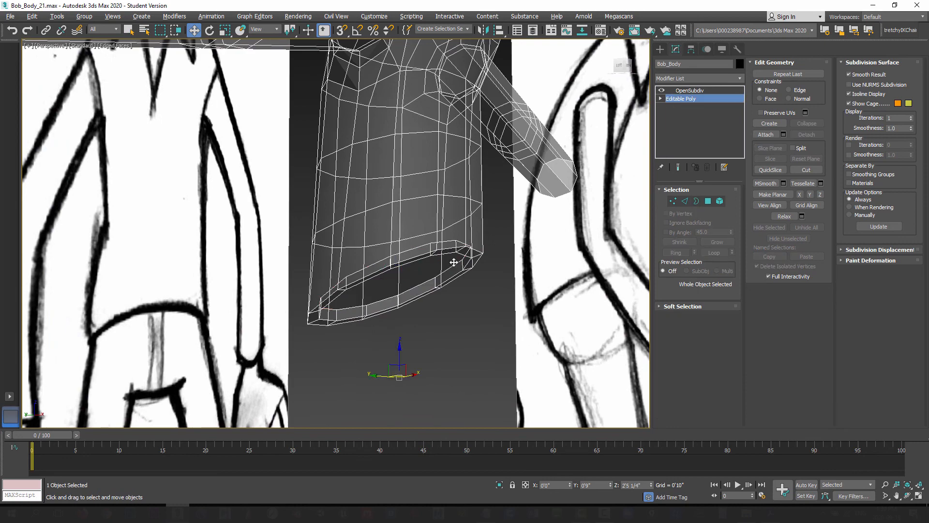
{"action": "left_click", "coordinate": [678, 167]}
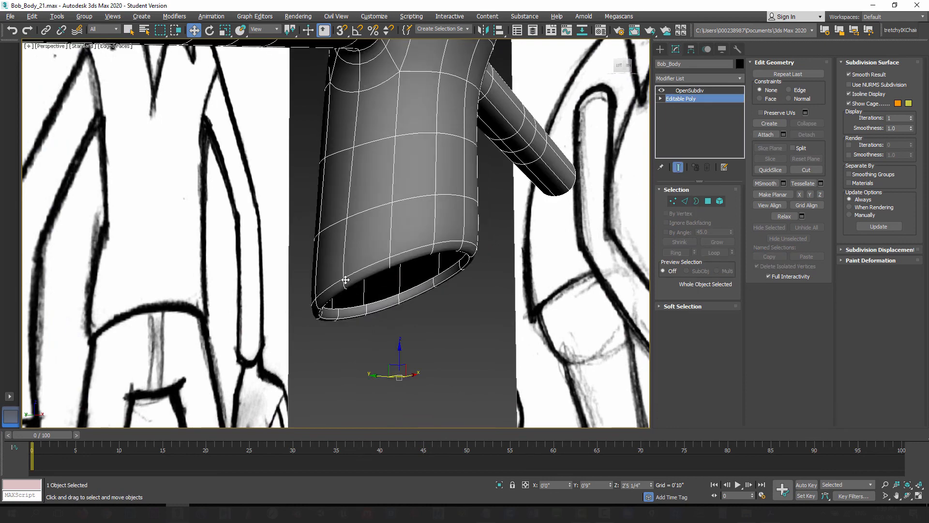
{"action": "middle_click_drag", "start_coordinate": [367, 292], "coordinate": [406, 270], "text": "alt"}
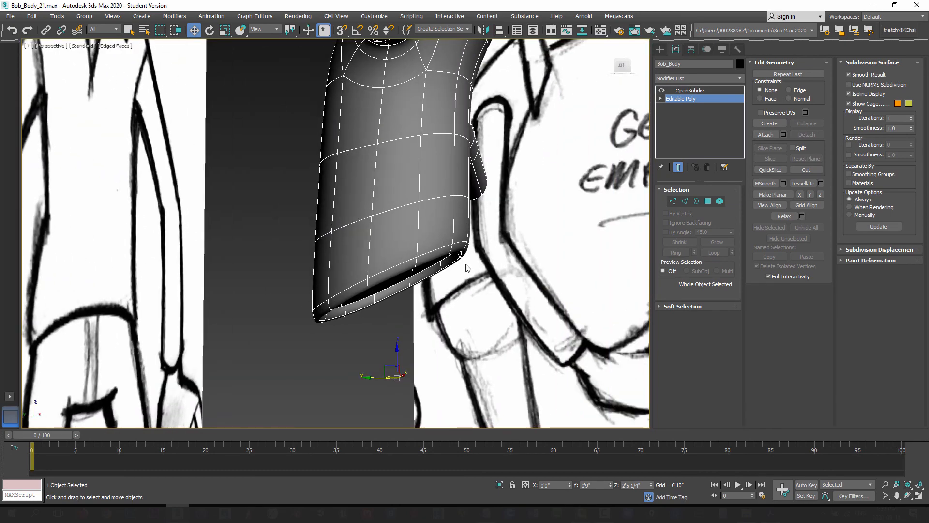
Connect the ring of vertical edges above the hem with 1 segment and slide the new loop down close to the hem.
{"action": "left_click", "coordinate": [679, 167]}
{"action": "left_click", "coordinate": [684, 200]}
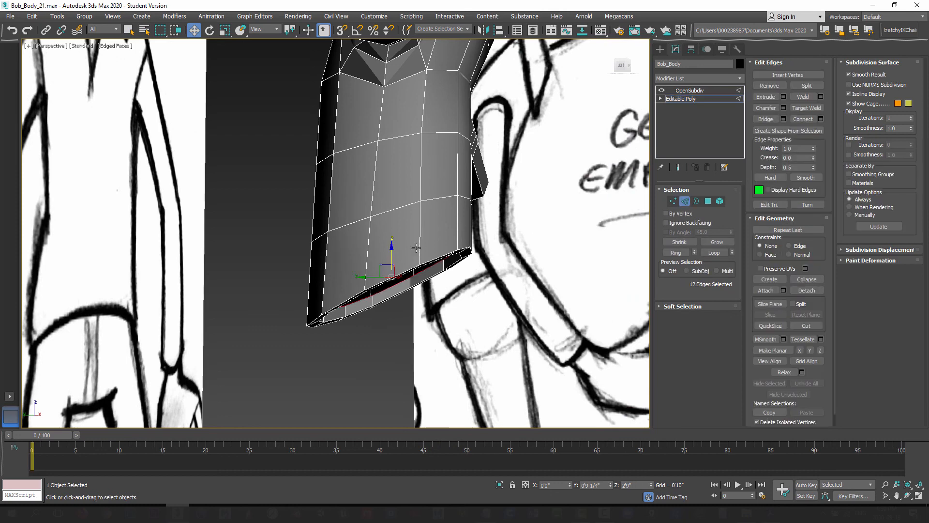
{"action": "left_click", "coordinate": [676, 253]}
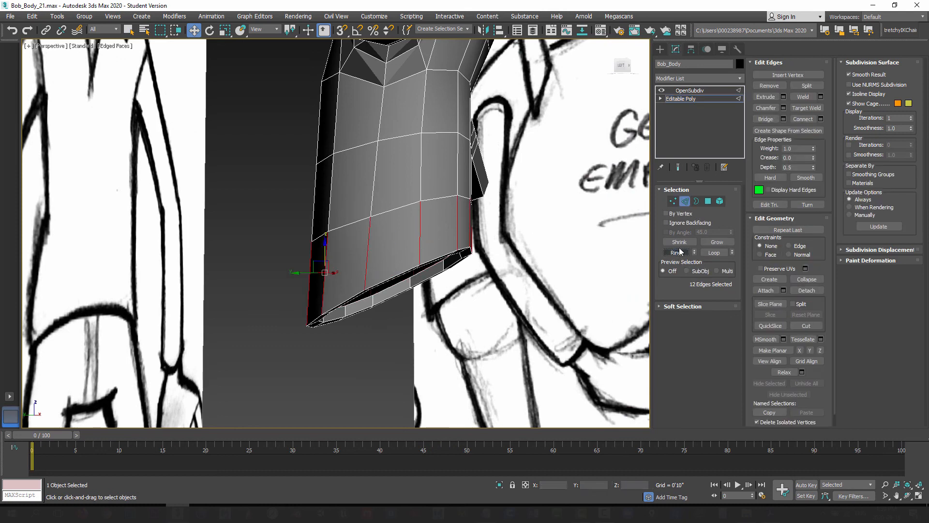
{"action": "left_click", "coordinate": [821, 119]}
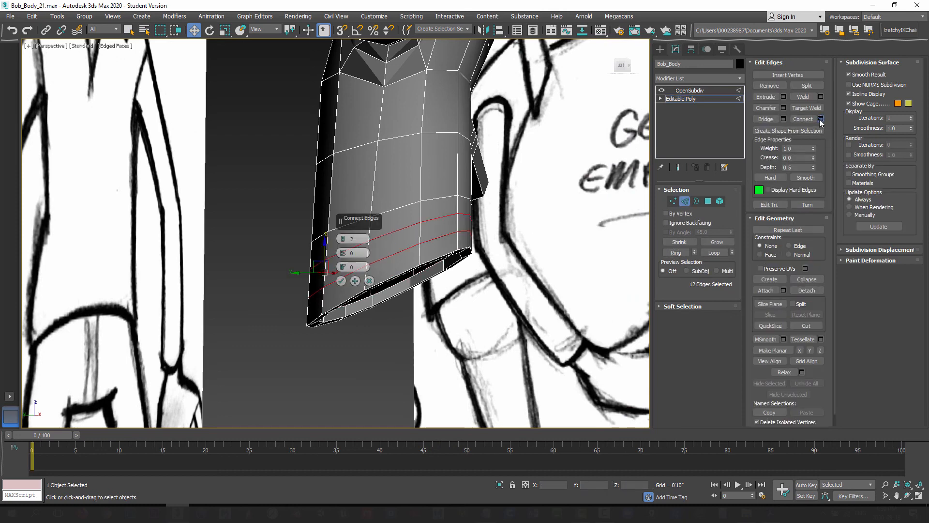
{"action": "left_click", "coordinate": [343, 241]}
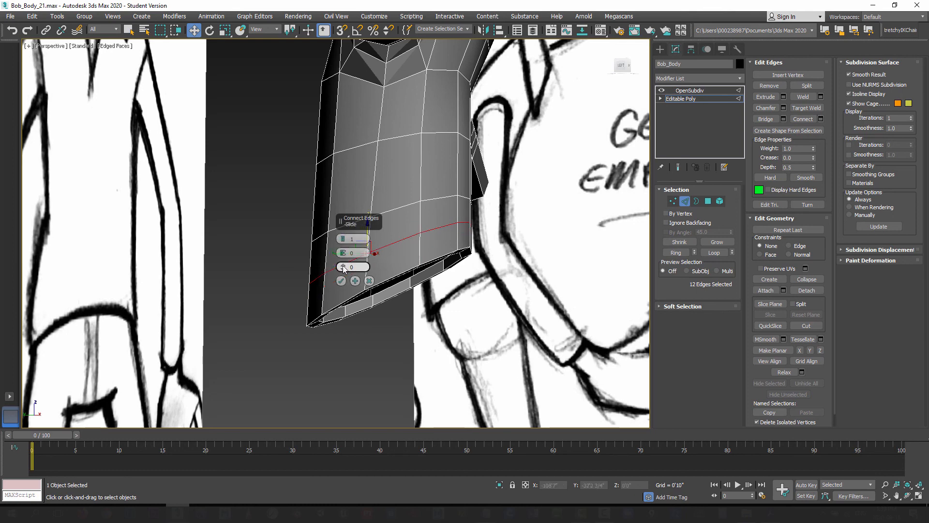
{"action": "left_click_drag", "start_coordinate": [344, 268], "coordinate": [385, 400]}
{"action": "left_click", "coordinate": [342, 281]}
{"action": "middle_click_drag", "start_coordinate": [488, 271], "coordinate": [472, 271], "text": "alt"}
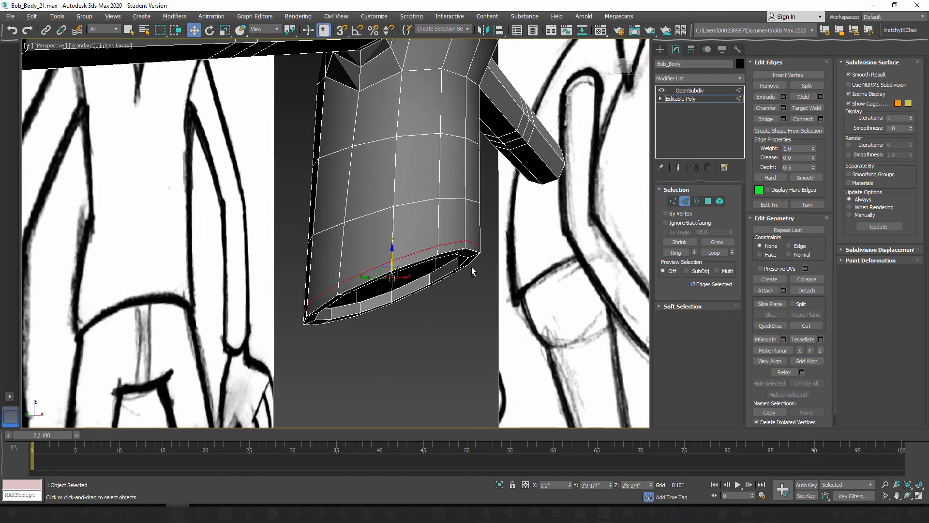
Scale the new edge loop slightly outward with the smoothed result shown, and leave Edge level.
{"action": "left_click", "coordinate": [679, 167]}
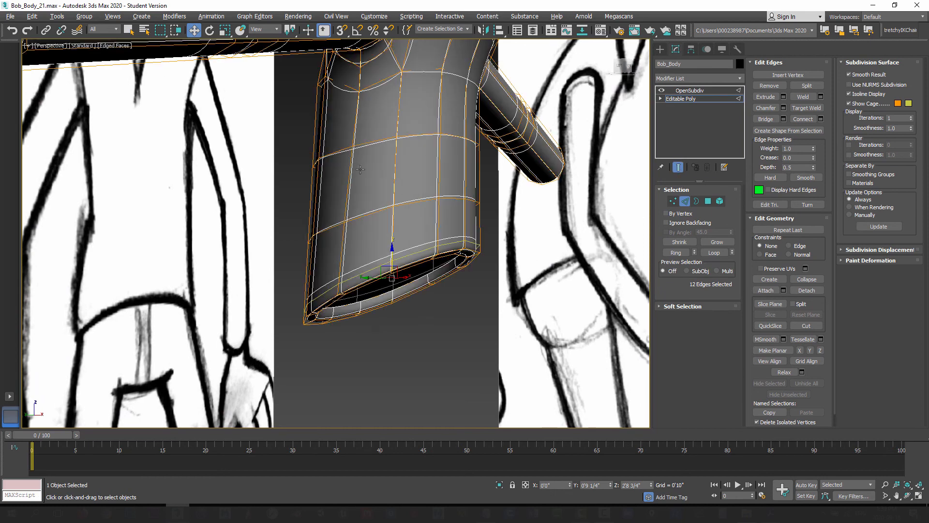
{"action": "left_click", "coordinate": [225, 31]}
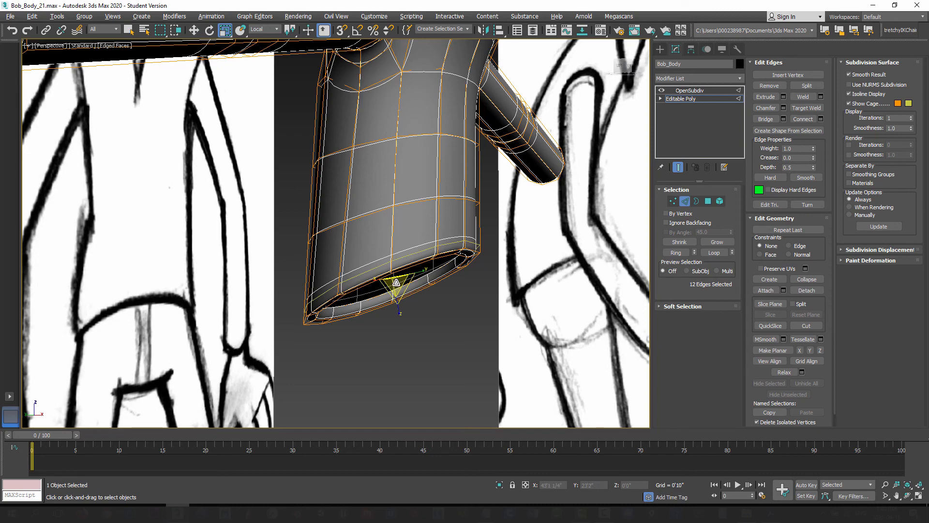
{"action": "left_click_drag", "start_coordinate": [397, 282], "coordinate": [402, 277]}
{"action": "mouse_move", "coordinate": [402, 276]}
{"action": "middle_mouse_down", "text": "alt"}
{"action": "mouse_move", "coordinate": [378, 242]}
{"action": "mouse_move", "coordinate": [460, 264]}
{"action": "mouse_move", "coordinate": [515, 259]}
{"action": "mouse_move", "coordinate": [483, 292]}
{"action": "mouse_move", "coordinate": [388, 297]}
{"action": "mouse_move", "coordinate": [655, 208]}
{"action": "middle_mouse_up", "text": "alt"}
{"action": "left_click", "coordinate": [687, 200]}
Examine the smoothed body's hem, sleeves and neck opening from several angles against the reference sketches.
{"action": "middle_click_drag", "start_coordinate": [532, 242], "coordinate": [484, 296], "text": "alt"}
{"action": "mouse_move", "coordinate": [380, 284]}
{"action": "middle_mouse_down", "text": "alt"}
{"action": "mouse_move", "coordinate": [374, 263]}
{"action": "mouse_move", "coordinate": [413, 271]}
{"action": "mouse_move", "coordinate": [392, 260]}
{"action": "mouse_move", "coordinate": [324, 174]}
{"action": "middle_mouse_up", "text": "alt"}
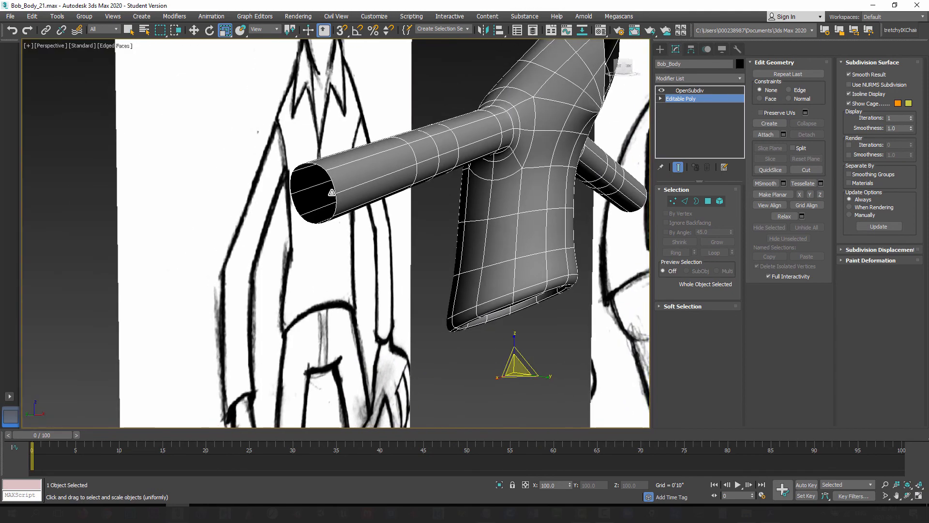
{"action": "middle_click_drag", "start_coordinate": [349, 277], "coordinate": [375, 251], "text": "alt"}
{"action": "left_click", "coordinate": [660, 49]}
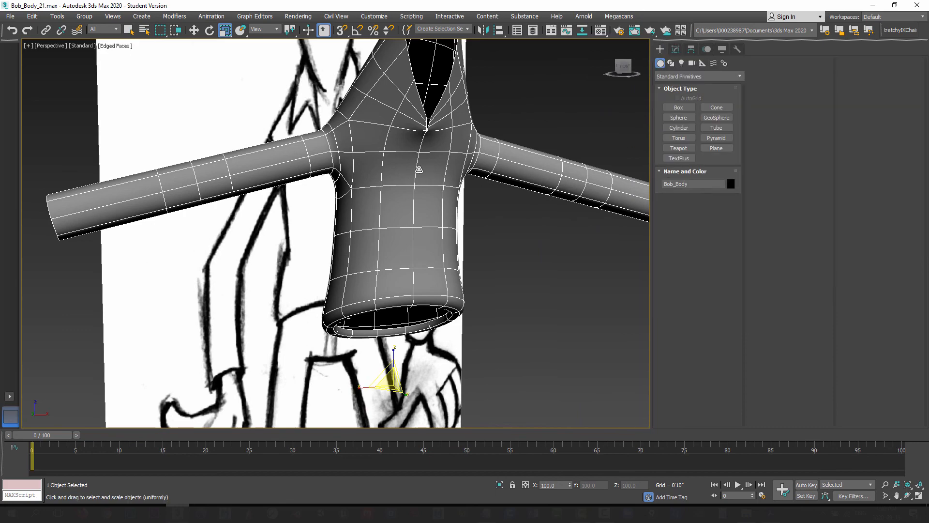
{"action": "scroll", "coordinate": [420, 169], "scroll_direction": "down", "scroll_amount": 2}
{"action": "middle_click_drag", "start_coordinate": [426, 151], "coordinate": [390, 269], "text": "alt"}
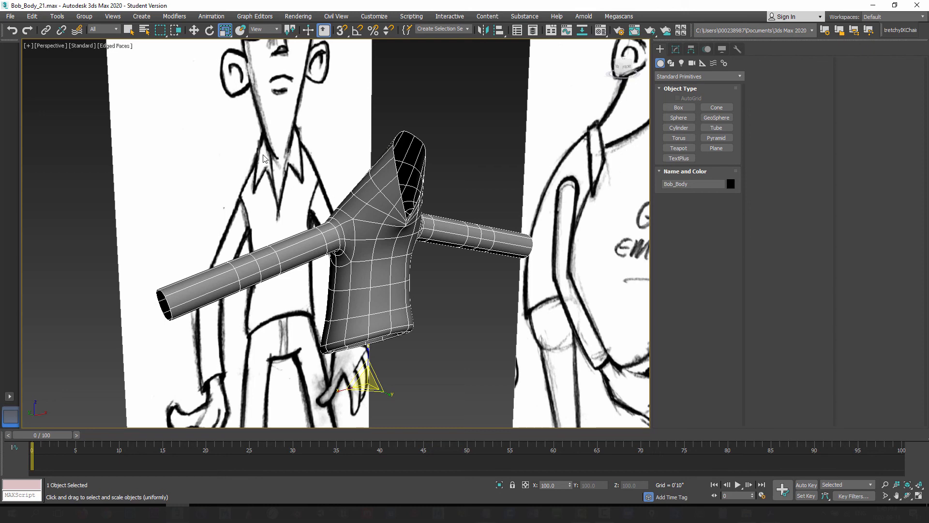
{"action": "middle_click_drag", "start_coordinate": [407, 268], "coordinate": [391, 249], "text": "alt"}
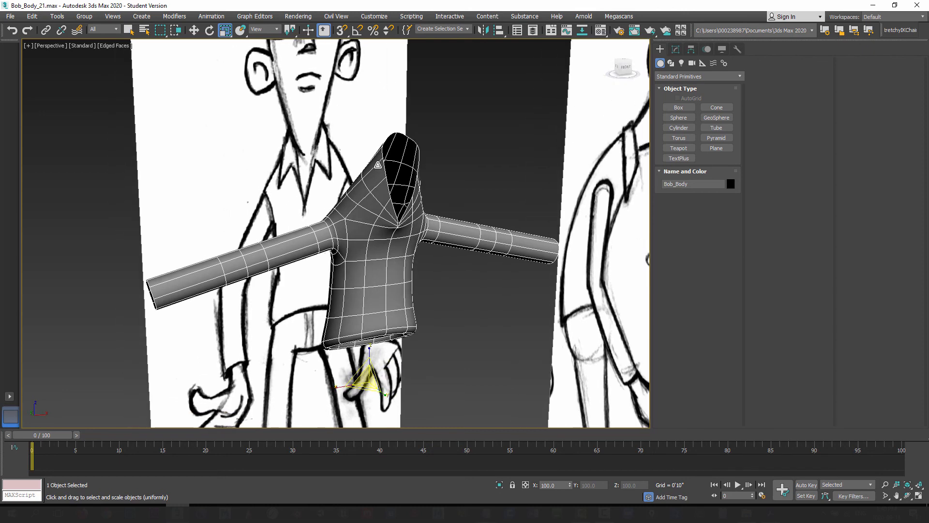
{"action": "middle_click_drag", "start_coordinate": [377, 198], "coordinate": [375, 196], "text": "alt"}
{"action": "middle_click_drag", "start_coordinate": [286, 175], "coordinate": [552, 156], "text": "alt"}
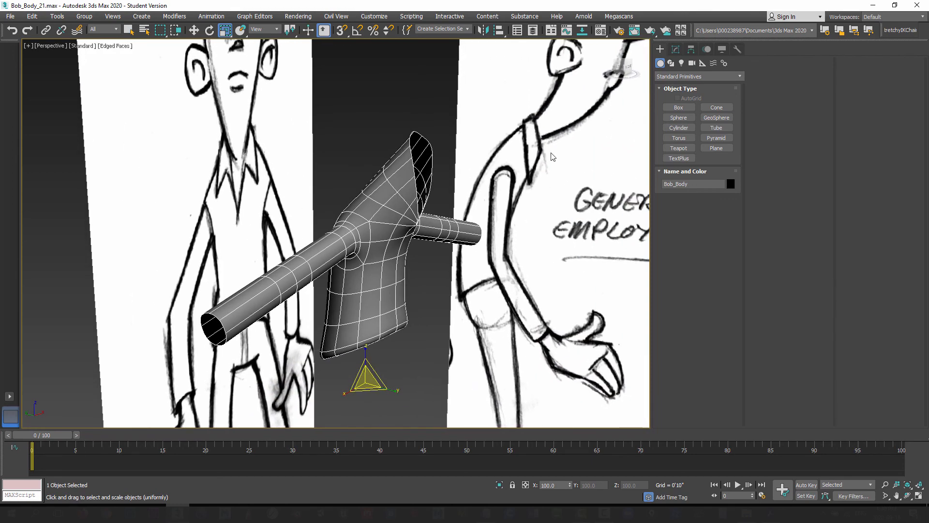
{"action": "middle_click_drag", "start_coordinate": [395, 221], "coordinate": [386, 242], "text": "alt"}
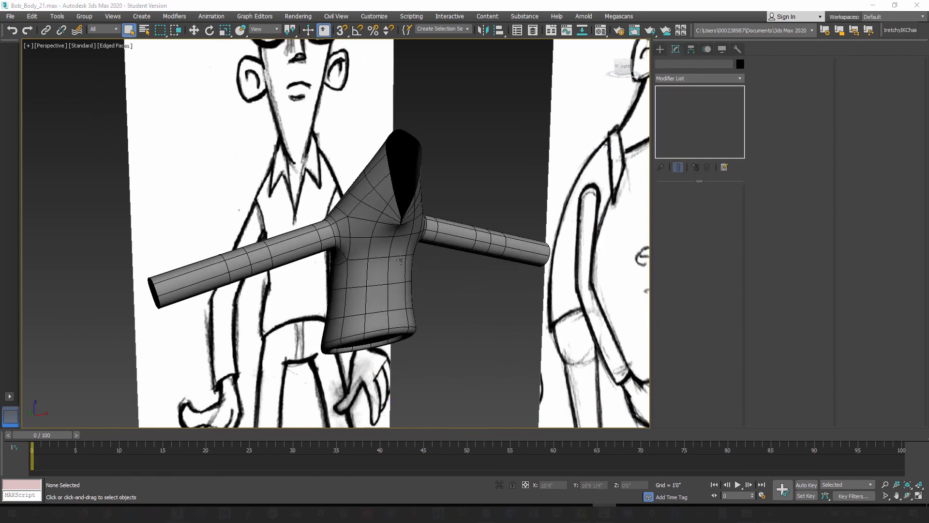
Select Bob_Body and enter Vertex level of its Editable Poly at the point of the front neck opening.
{"action": "middle_click_drag", "start_coordinate": [401, 260], "coordinate": [396, 218], "text": "alt"}
{"action": "left_click", "coordinate": [392, 234]}
{"action": "scroll", "coordinate": [393, 237], "scroll_direction": "up", "scroll_amount": 5}
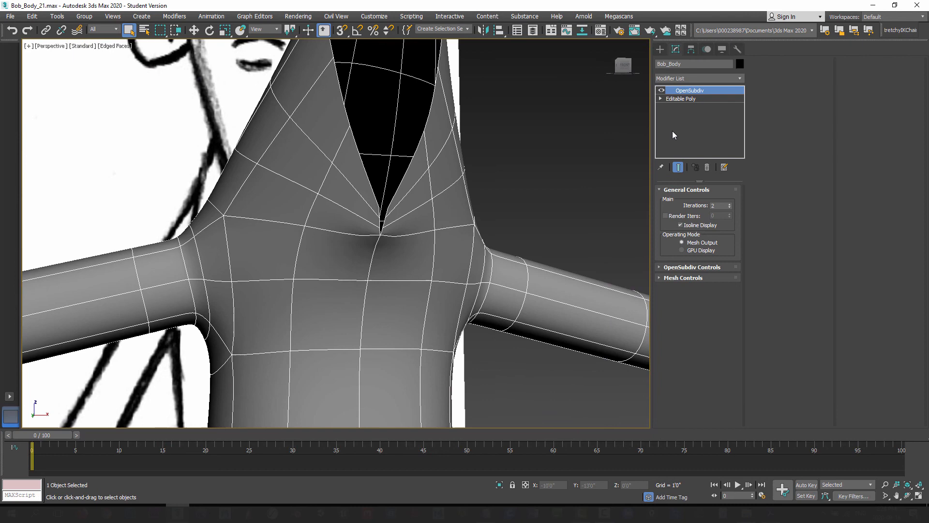
{"action": "left_click", "coordinate": [683, 99]}
{"action": "mouse_move", "coordinate": [388, 271]}
{"action": "middle_mouse_down", "text": "alt"}
{"action": "mouse_move", "coordinate": [391, 260]}
{"action": "mouse_move", "coordinate": [375, 258]}
{"action": "middle_mouse_up", "text": "alt"}
{"action": "scroll", "coordinate": [383, 259], "scroll_direction": "up", "scroll_amount": 5}
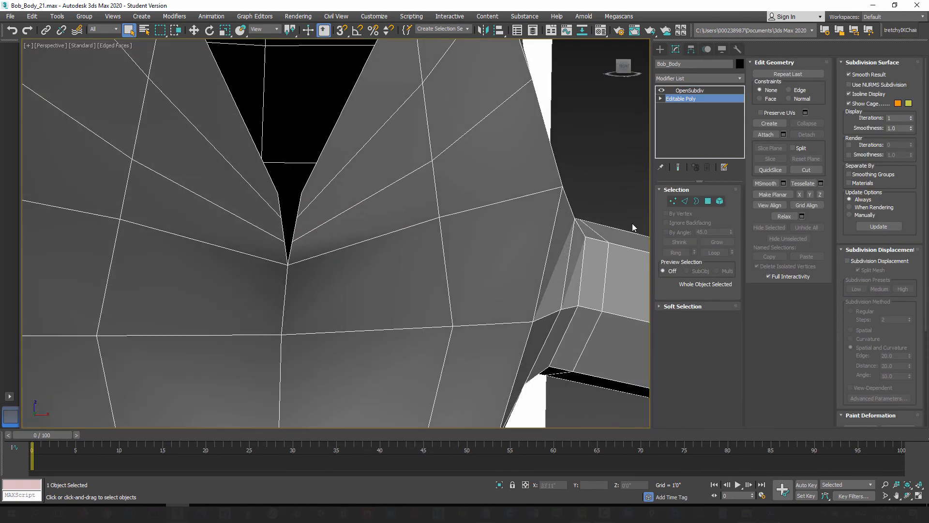
{"action": "left_click", "coordinate": [672, 201]}
Select the three vertex pairs just above the neck opening's lowest point and scale them together along X until each pair meets.
{"action": "left_click", "coordinate": [284, 241]}
{"action": "left_click", "coordinate": [292, 241], "text": "ctrl"}
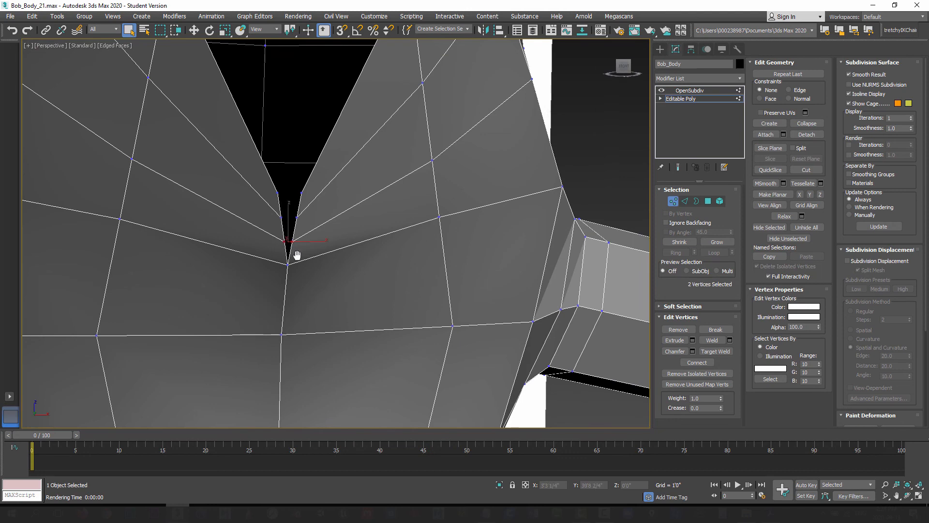
{"action": "middle_click_drag", "start_coordinate": [297, 255], "coordinate": [321, 269], "text": "alt"}
{"action": "left_click", "coordinate": [225, 30]}
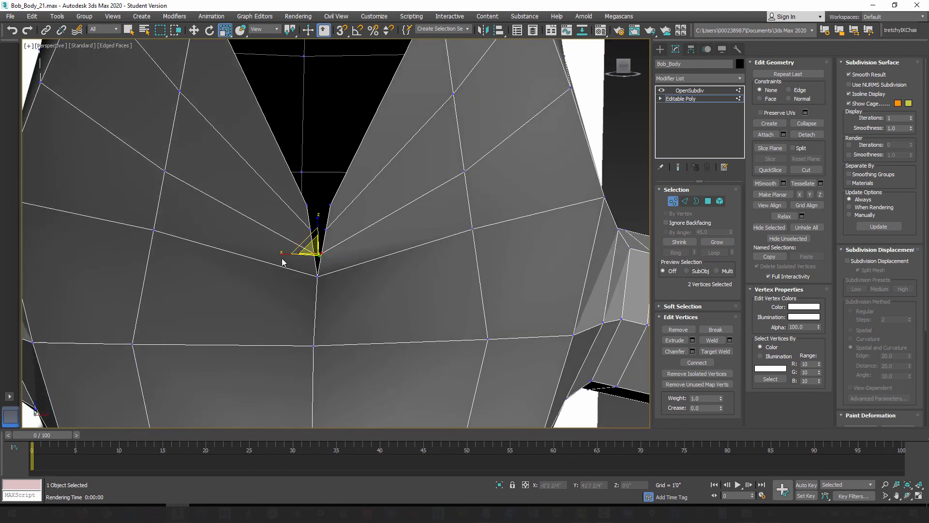
{"action": "left_click", "coordinate": [309, 230], "text": "ctrl"}
{"action": "left_click", "coordinate": [326, 230], "text": "ctrl"}
{"action": "left_click", "coordinate": [307, 205], "text": "ctrl"}
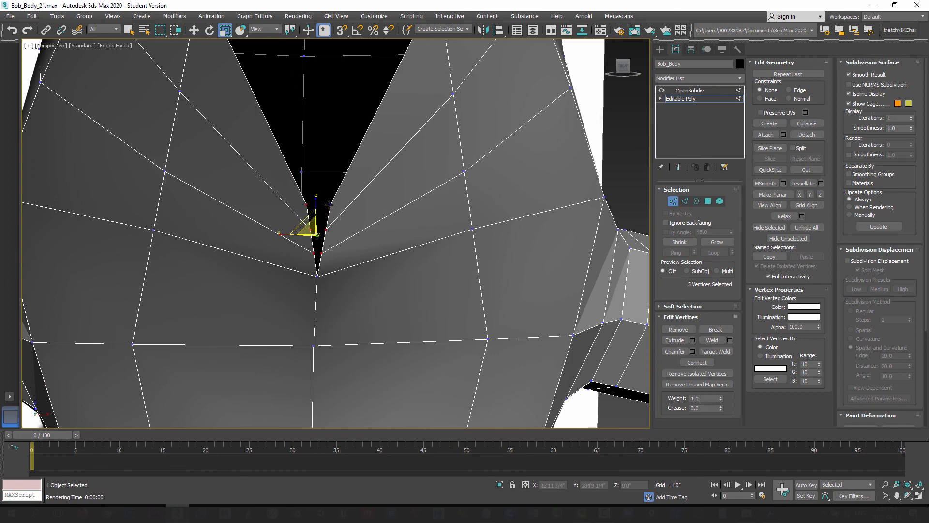
{"action": "left_click", "coordinate": [329, 205], "text": "ctrl"}
{"action": "left_click_drag", "start_coordinate": [284, 230], "coordinate": [827, 355]}
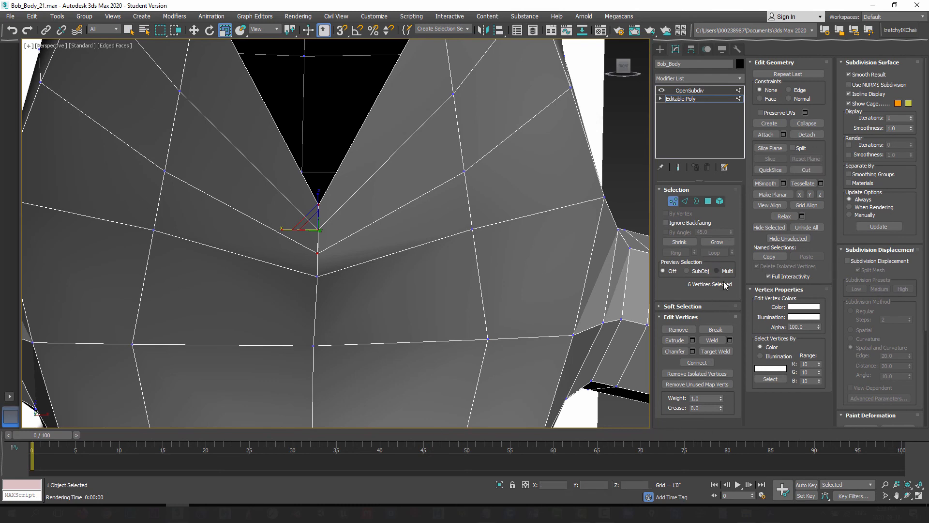
Weld the three overlapping vertex pairs at the neck opening and check the collar from the side.
{"action": "left_click", "coordinate": [714, 340]}
{"action": "scroll", "coordinate": [333, 234], "scroll_direction": "down", "scroll_amount": 3}
{"action": "mouse_move", "coordinate": [332, 235]}
{"action": "middle_mouse_down", "text": "alt"}
{"action": "mouse_move", "coordinate": [348, 288]}
{"action": "mouse_move", "coordinate": [333, 236]}
{"action": "middle_mouse_up", "text": "alt"}
{"action": "scroll", "coordinate": [314, 156], "scroll_direction": "down", "scroll_amount": 4}
{"action": "mouse_move", "coordinate": [314, 156]}
{"action": "middle_mouse_down", "text": "alt"}
{"action": "mouse_move", "coordinate": [303, 175]}
{"action": "mouse_move", "coordinate": [327, 98]}
{"action": "middle_mouse_up", "text": "alt"}
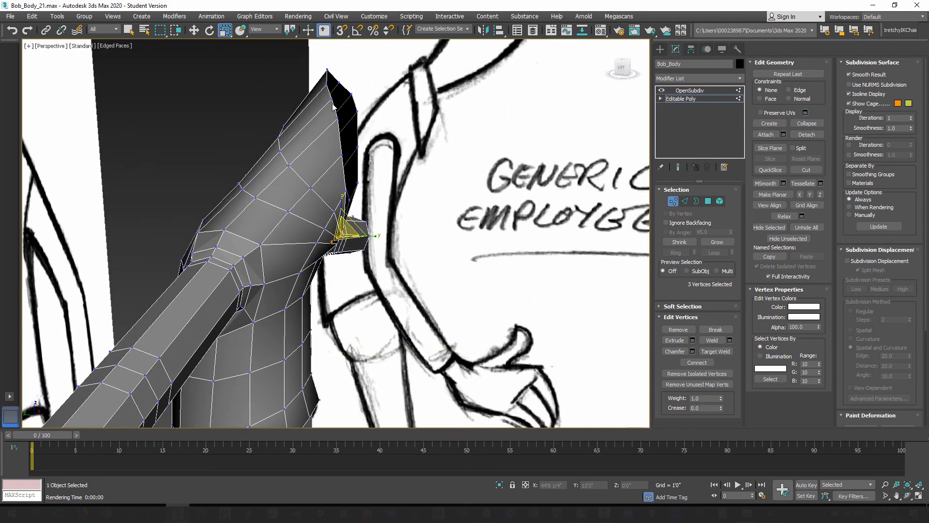
In the Left view, select the vertices at the front point of the neck opening and move them back and up toward the sketched neckline.
{"action": "middle_click_drag", "start_coordinate": [352, 125], "coordinate": [380, 110], "text": "alt"}
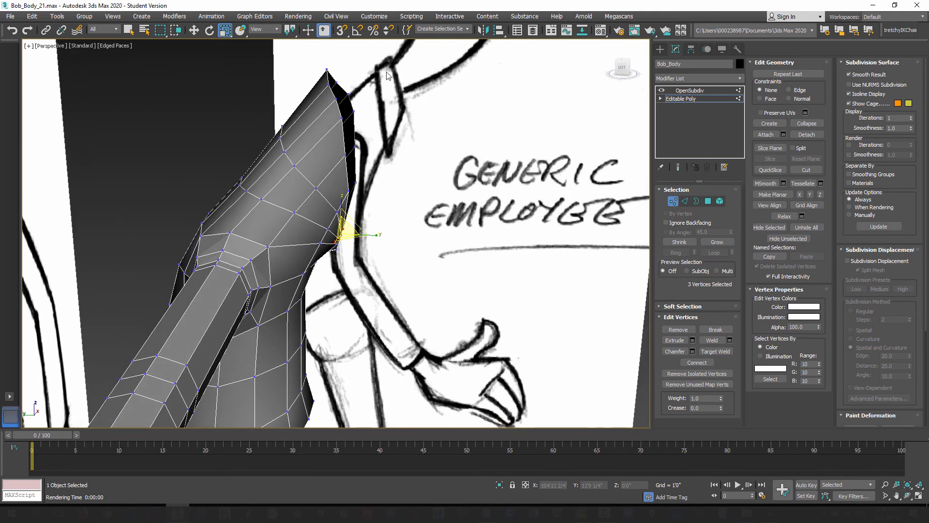
{"action": "mouse_move", "coordinate": [327, 175]}
{"action": "middle_mouse_down", "text": "alt"}
{"action": "mouse_move", "coordinate": [298, 176]}
{"action": "mouse_move", "coordinate": [317, 178]}
{"action": "middle_mouse_up", "text": "alt"}
{"action": "key", "text": "l"}
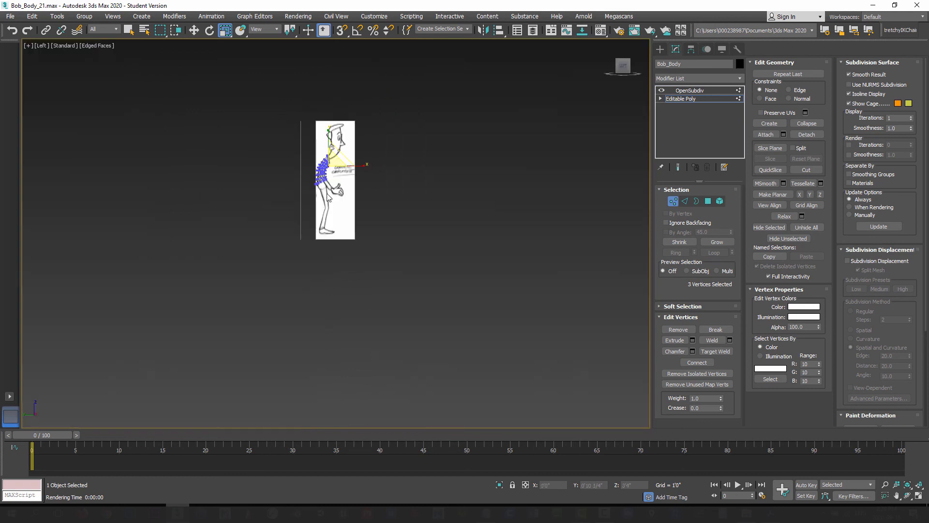
{"action": "key", "text": "z"}
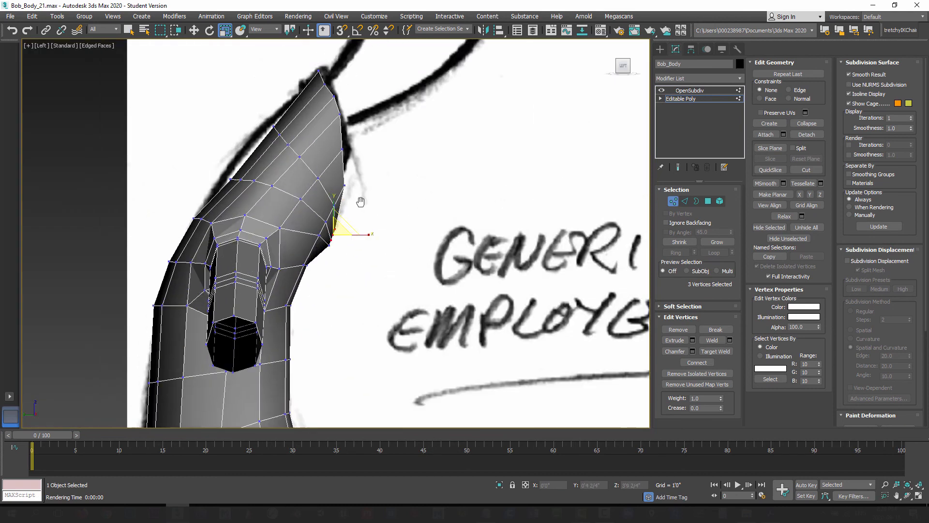
{"action": "left_click", "coordinate": [673, 205]}
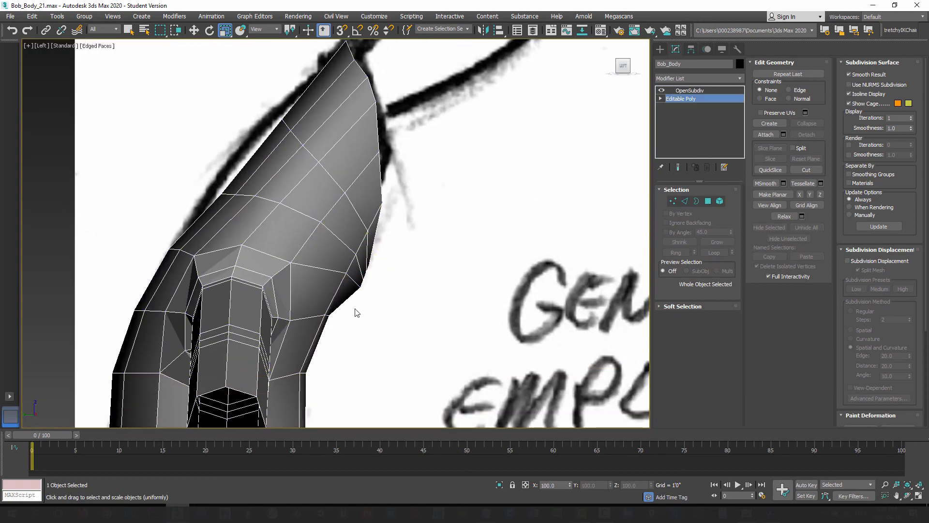
{"action": "left_click", "coordinate": [673, 201]}
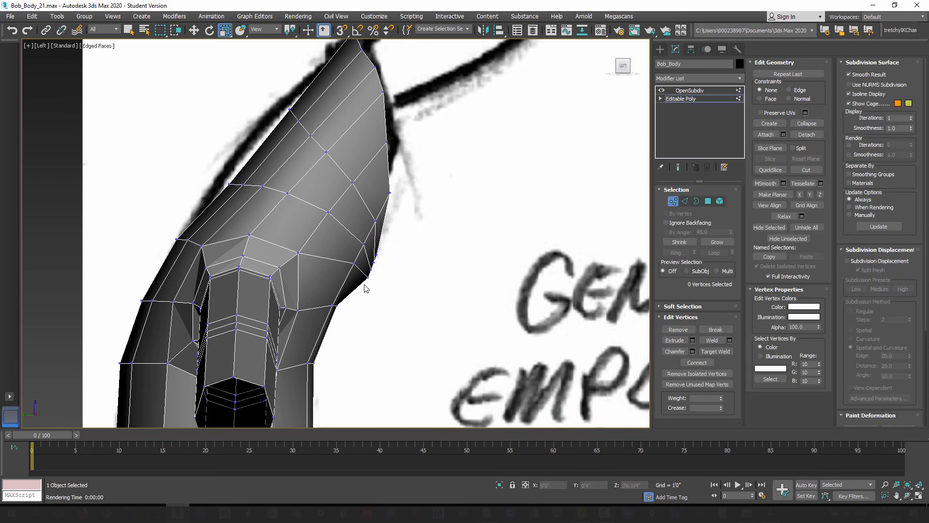
{"action": "left_click_drag", "start_coordinate": [364, 284], "coordinate": [384, 249]}
{"action": "left_click", "coordinate": [194, 31]}
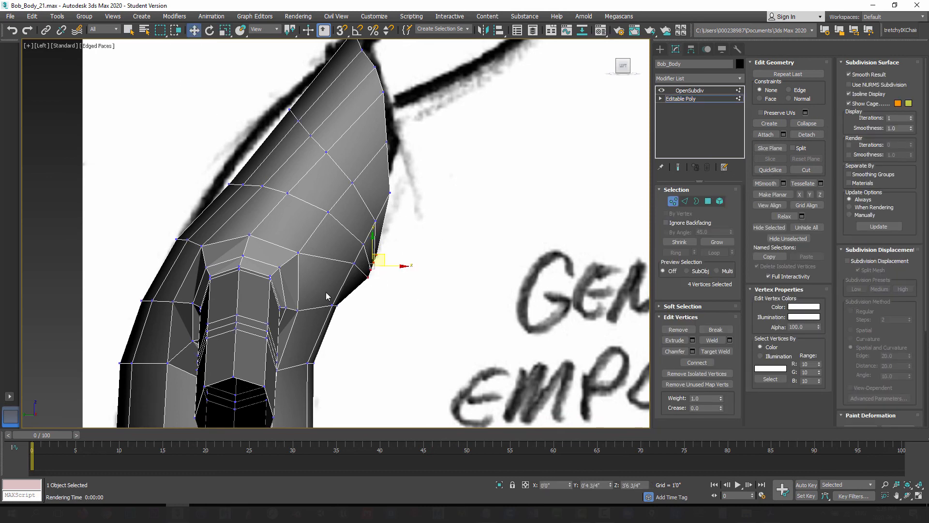
{"action": "scroll", "coordinate": [357, 315], "scroll_direction": "up", "scroll_amount": 2}
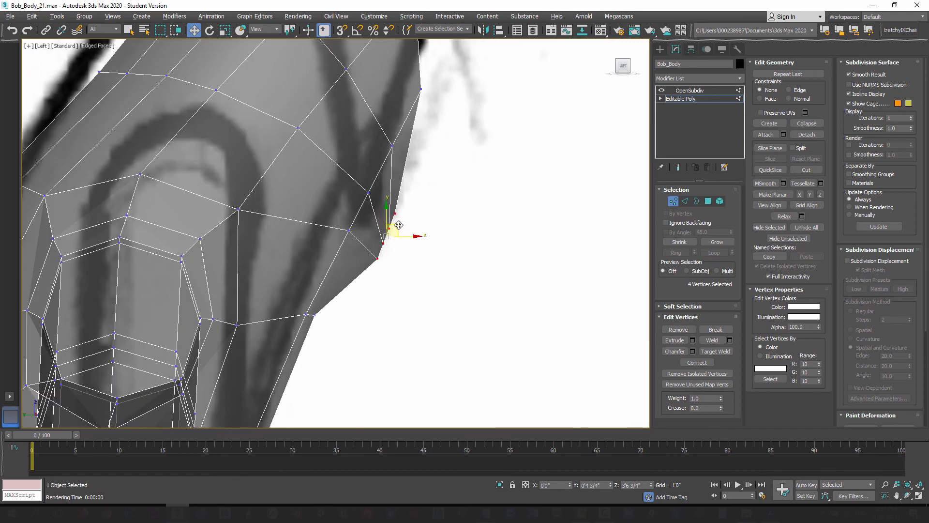
{"action": "left_click_drag", "start_coordinate": [399, 225], "coordinate": [342, 201]}
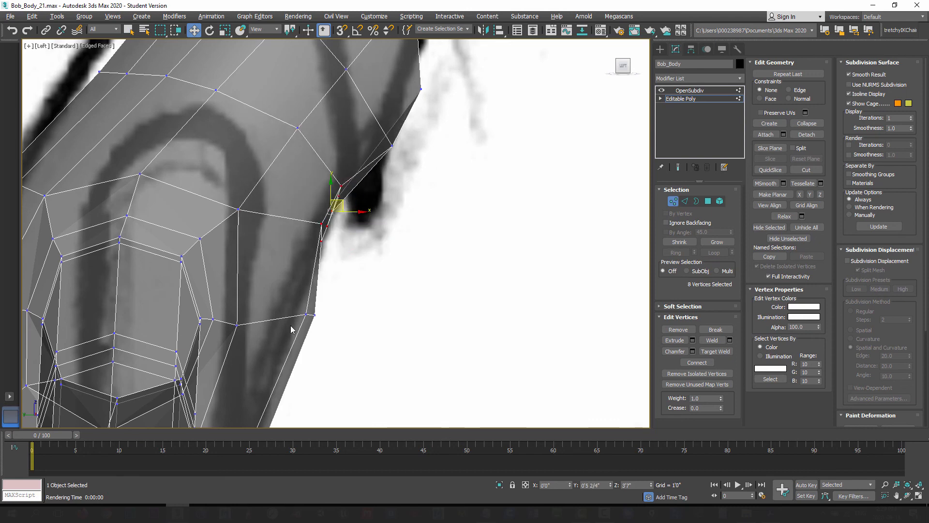
Move the front chest vertices and those just above the neck point inward to follow the sketched front outline.
{"action": "left_click_drag", "start_coordinate": [333, 323], "coordinate": [299, 309]}
{"action": "middle_click_drag", "start_coordinate": [376, 224], "coordinate": [351, 285]}
{"action": "left_click_drag", "start_coordinate": [393, 220], "coordinate": [354, 188]}
{"action": "left_click_drag", "start_coordinate": [419, 171], "coordinate": [394, 125]}
{"action": "middle_click_drag", "start_coordinate": [312, 199], "coordinate": [317, 236]}
{"action": "scroll", "coordinate": [315, 208], "scroll_direction": "down", "scroll_amount": 2}
{"action": "middle_click_drag", "start_coordinate": [312, 148], "coordinate": [306, 205]}
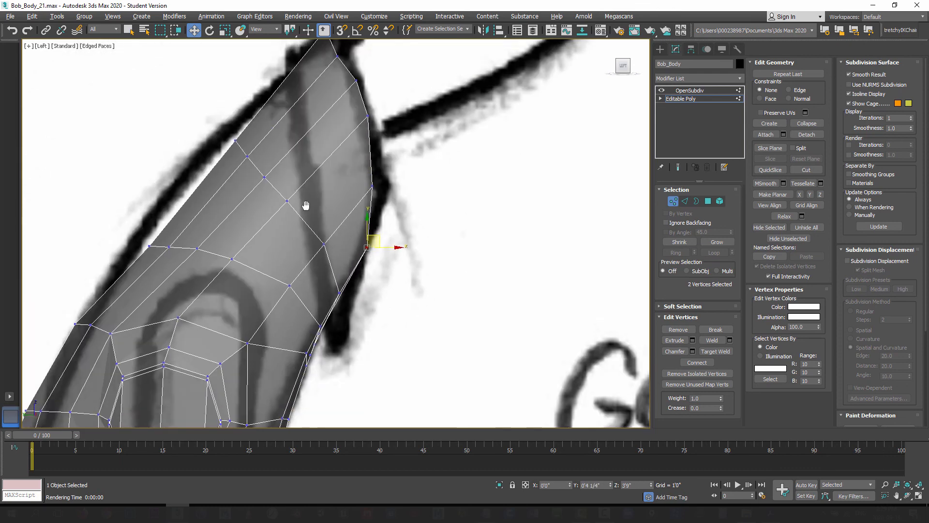
Move the upper-back vertices outward to follow the back outline in the side sketch.
{"action": "scroll", "coordinate": [203, 232], "scroll_direction": "up", "scroll_amount": 2}
{"action": "middle_click_drag", "start_coordinate": [203, 232], "coordinate": [314, 228]}
{"action": "left_click_drag", "start_coordinate": [319, 263], "coordinate": [261, 230]}
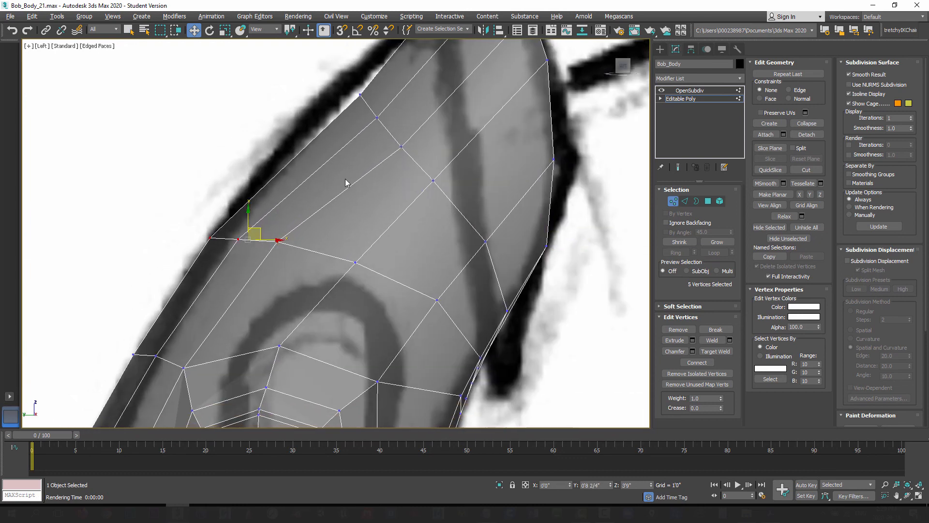
{"action": "middle_click_drag", "start_coordinate": [338, 138], "coordinate": [309, 232]}
{"action": "left_click_drag", "start_coordinate": [389, 252], "coordinate": [387, 251]}
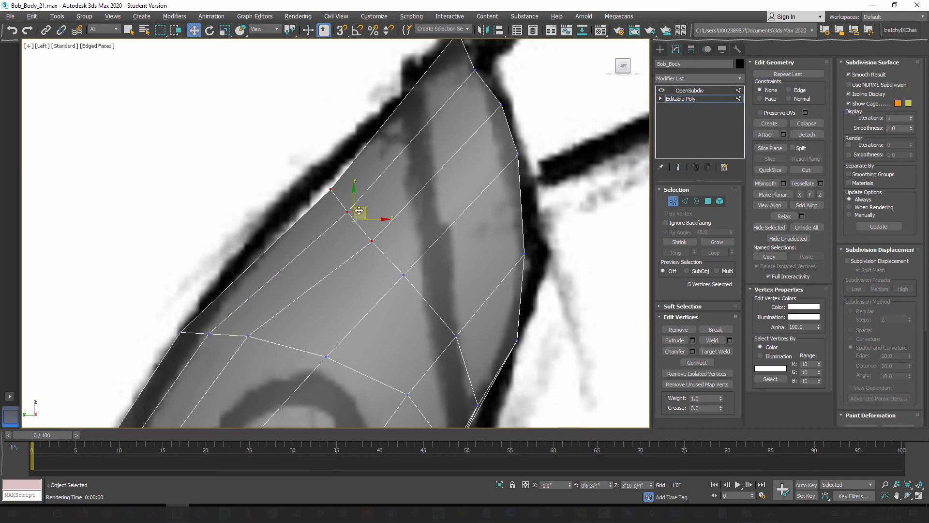
{"action": "left_click_drag", "start_coordinate": [359, 210], "coordinate": [340, 197]}
{"action": "left_click_drag", "start_coordinate": [367, 243], "coordinate": [404, 262]}
Reposition the vertices at the peak and along the front edge of the neck opening to match the sketched collar's curve.
{"action": "middle_click_drag", "start_coordinate": [424, 207], "coordinate": [283, 256]}
{"action": "left_click_drag", "start_coordinate": [301, 63], "coordinate": [325, 97]}
{"action": "middle_click_drag", "start_coordinate": [321, 101], "coordinate": [337, 157]}
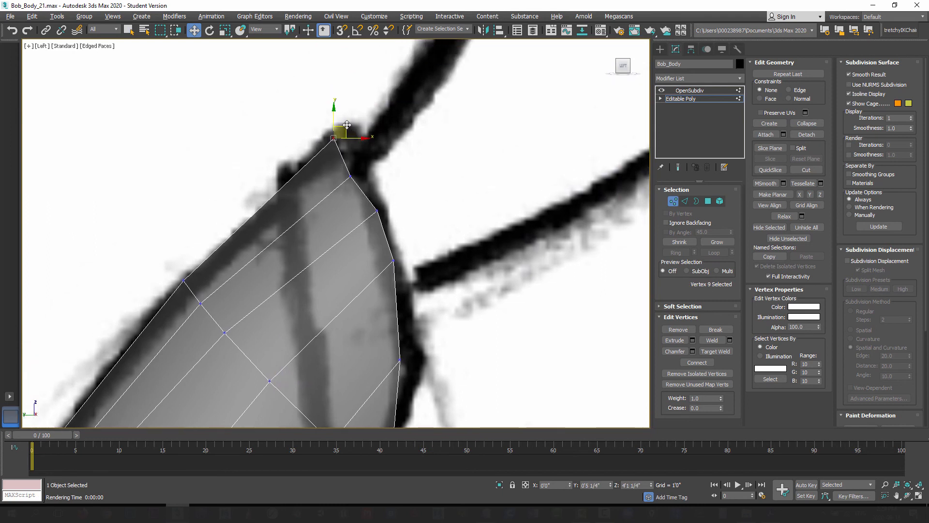
{"action": "left_click_drag", "start_coordinate": [347, 125], "coordinate": [355, 120]}
{"action": "left_click_drag", "start_coordinate": [343, 168], "coordinate": [373, 164]}
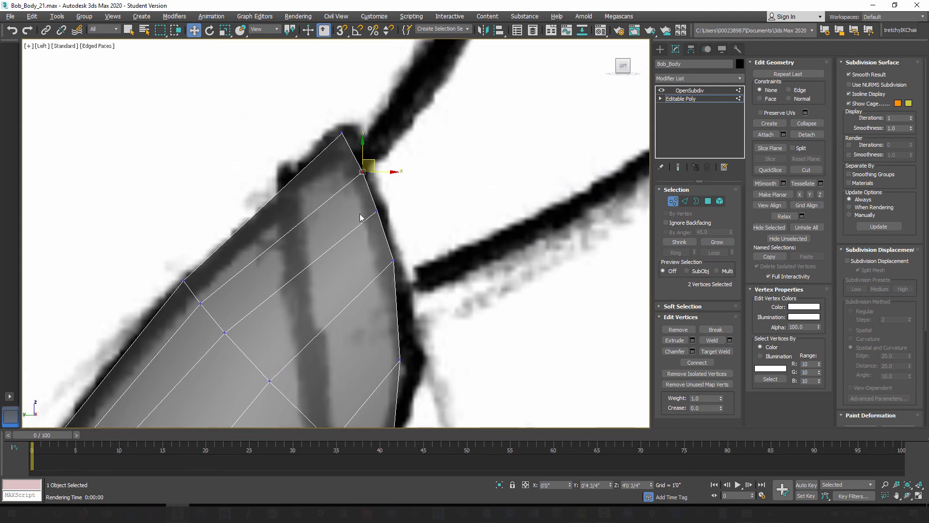
{"action": "left_click_drag", "start_coordinate": [363, 205], "coordinate": [381, 230]}
{"action": "middle_click_drag", "start_coordinate": [381, 232], "coordinate": [368, 159]}
{"action": "left_click_drag", "start_coordinate": [368, 179], "coordinate": [395, 184]}
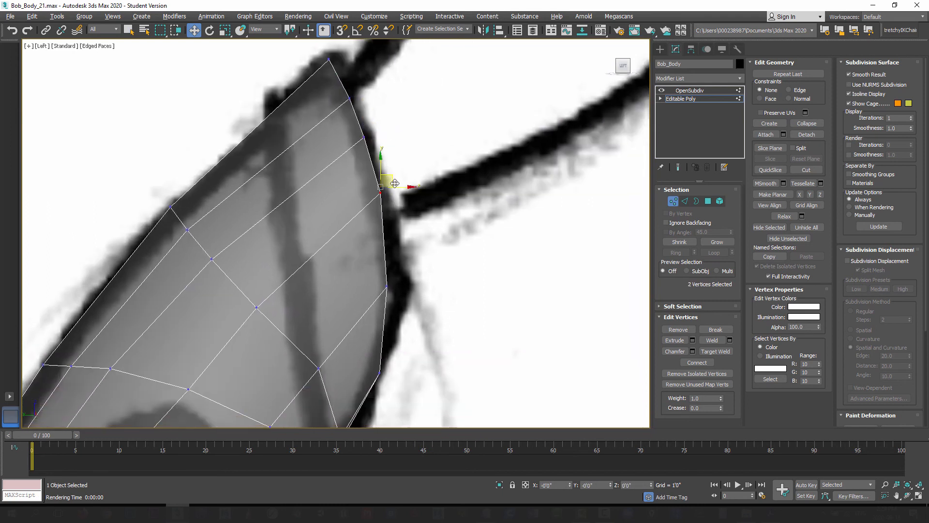
{"action": "middle_click_drag", "start_coordinate": [359, 344], "coordinate": [347, 297]}
{"action": "left_click_drag", "start_coordinate": [347, 296], "coordinate": [311, 316]}
{"action": "middle_click_drag", "start_coordinate": [312, 316], "coordinate": [297, 263]}
{"action": "middle_click_drag", "start_coordinate": [375, 226], "coordinate": [379, 284]}
Connect the ring of edges around the neck opening with one segment and a slide of -65, forming a narrow rim loop.
{"action": "left_click", "coordinate": [685, 201]}
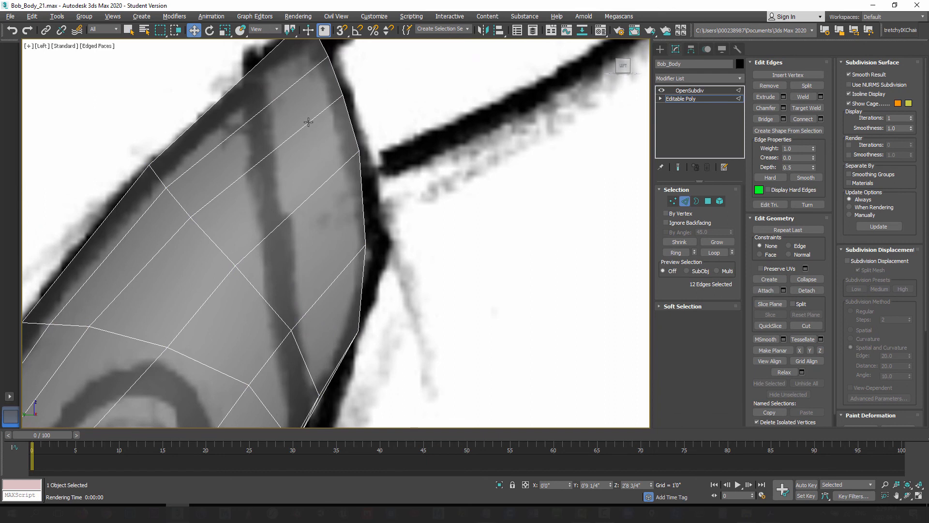
{"action": "left_click", "coordinate": [308, 122]}
{"action": "middle_click_drag", "start_coordinate": [299, 196], "coordinate": [288, 223]}
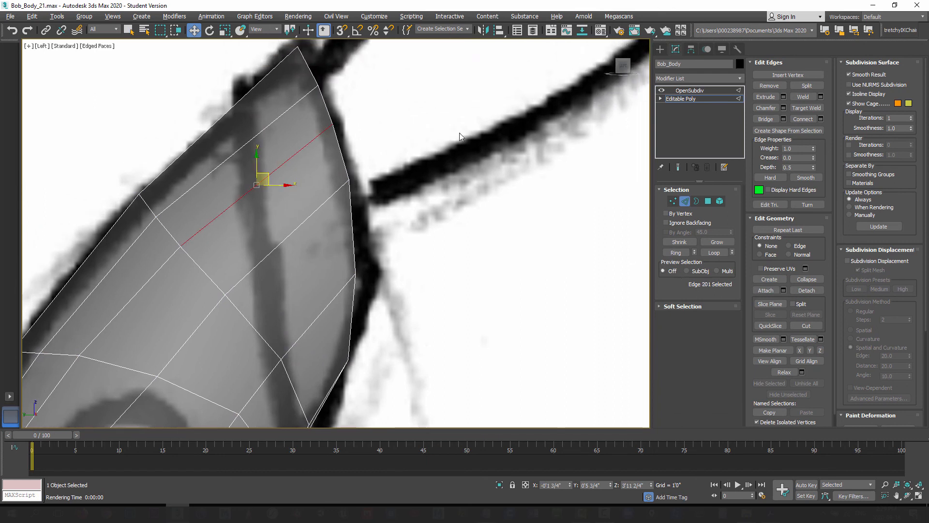
{"action": "left_click", "coordinate": [676, 253]}
{"action": "left_click", "coordinate": [821, 119]}
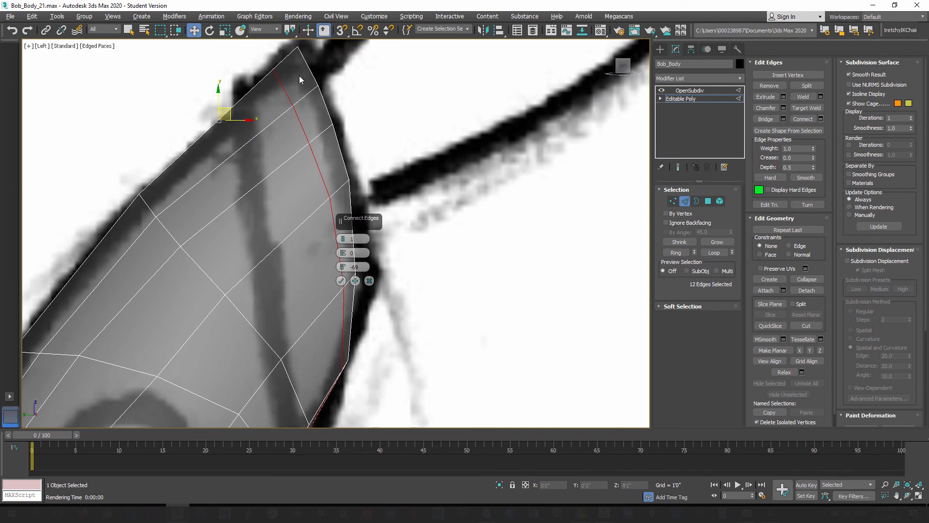
{"action": "left_click_drag", "start_coordinate": [343, 267], "coordinate": [343, 261]}
{"action": "key", "text": "p"}
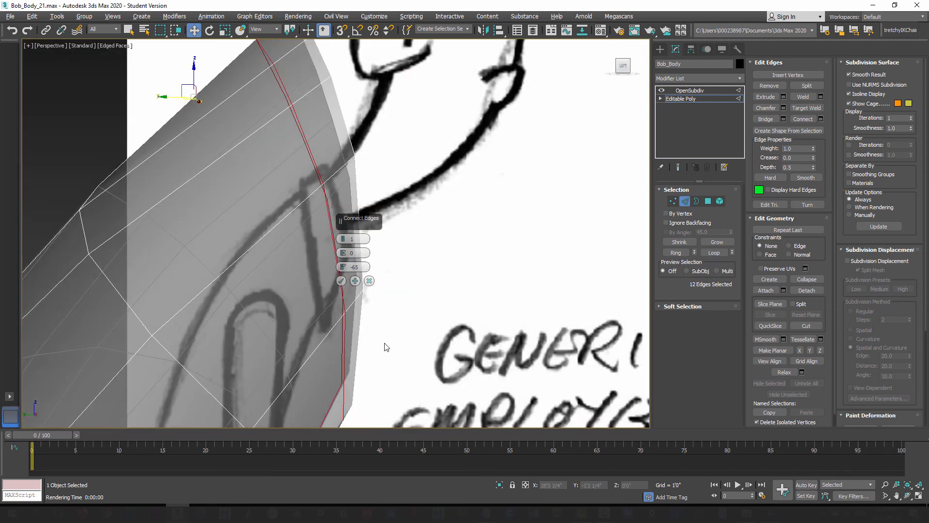
{"action": "middle_click_drag", "start_coordinate": [385, 345], "coordinate": [298, 225], "text": "alt"}
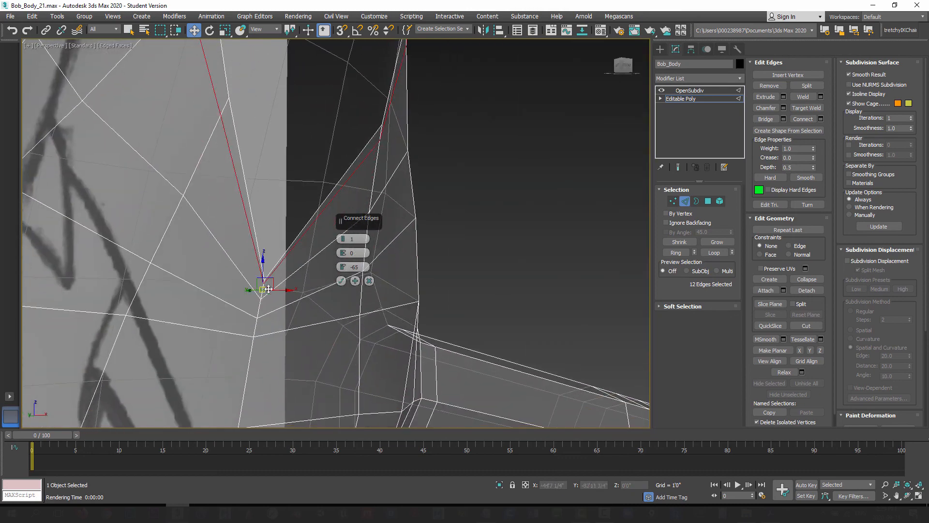
{"action": "middle_click_drag", "start_coordinate": [270, 291], "coordinate": [251, 274]}
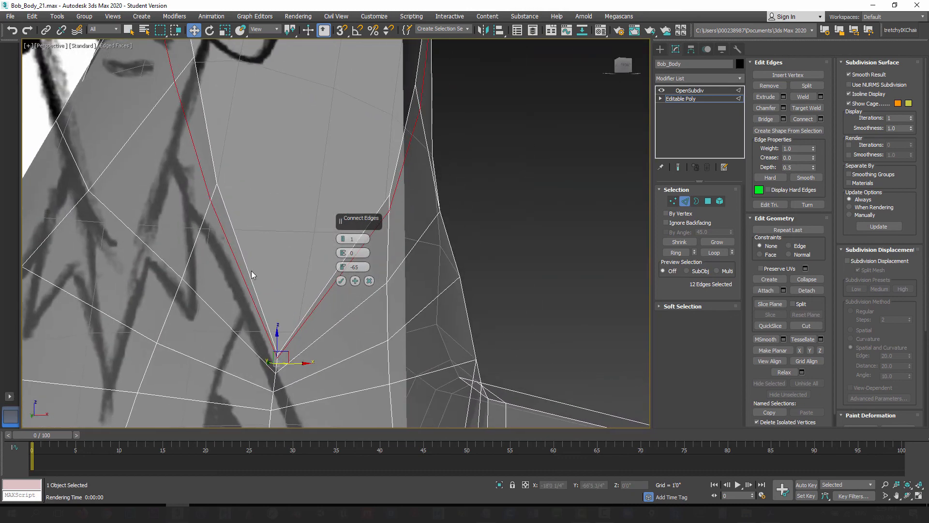
{"action": "key", "text": "alt+x"}
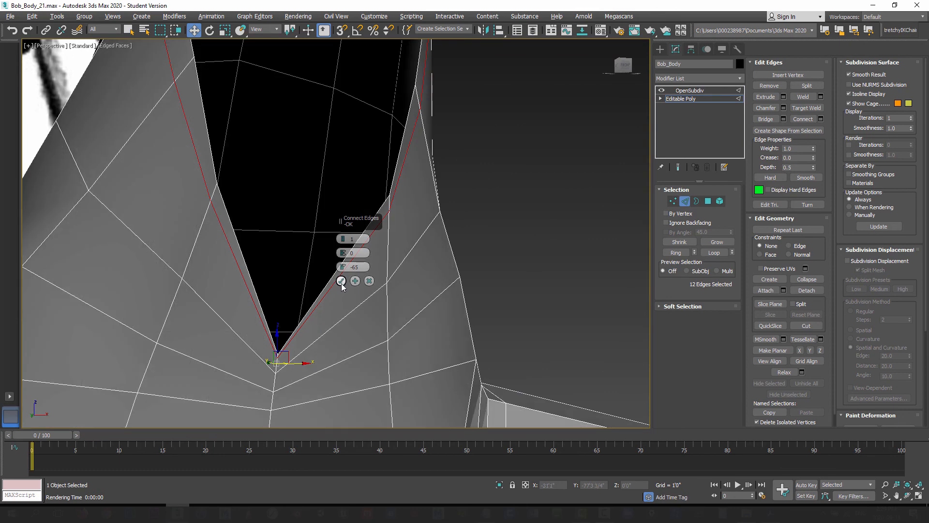
{"action": "left_click", "coordinate": [341, 281]}
In Polygon level, select the full loop of narrow polygons around the rim of the neck opening.
{"action": "middle_click_drag", "start_coordinate": [332, 295], "coordinate": [272, 274], "text": "alt"}
{"action": "scroll", "coordinate": [271, 274], "scroll_direction": "down", "scroll_amount": 5}
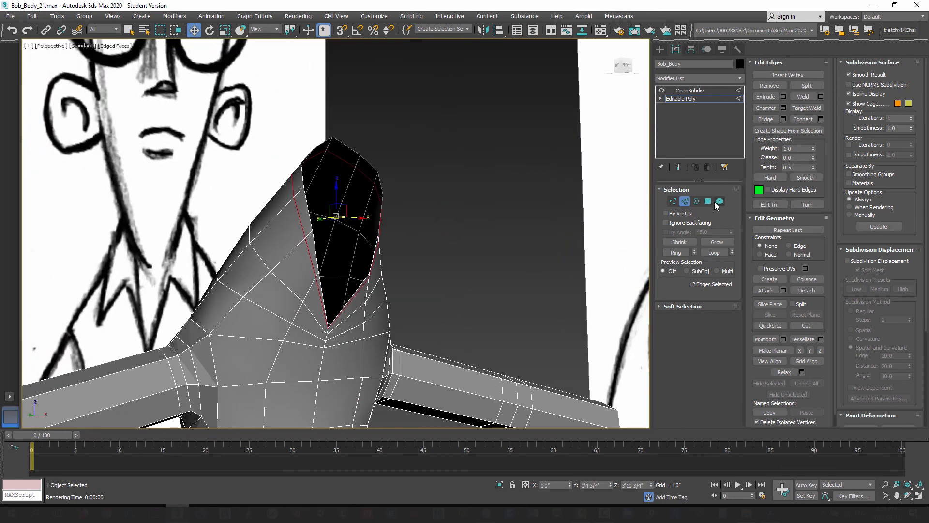
{"action": "left_click", "coordinate": [708, 201]}
{"action": "left_click", "coordinate": [301, 214]}
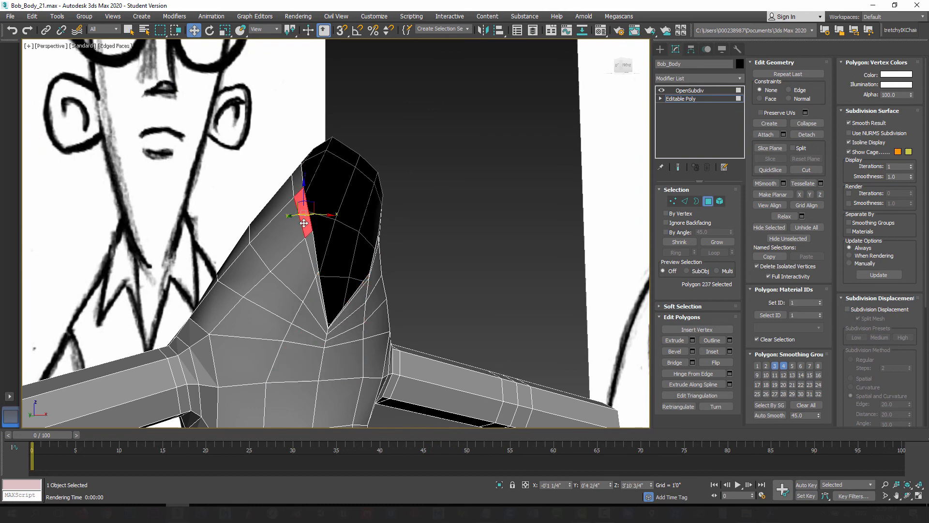
{"action": "middle_click_drag", "start_coordinate": [304, 268], "coordinate": [314, 264], "text": "alt"}
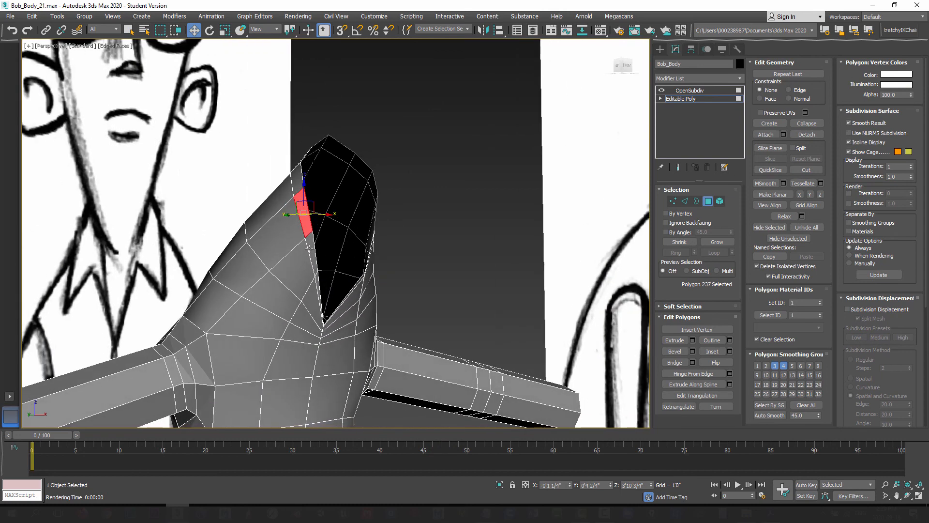
{"action": "left_click", "coordinate": [309, 247], "text": "shift"}
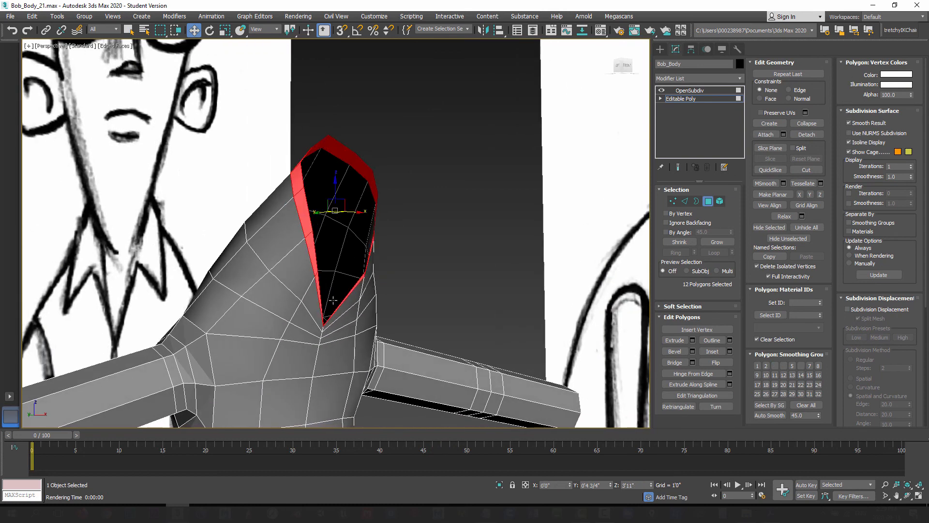
Deselect the two lowest rim polygons on each side of the neck opening's point.
{"action": "scroll", "coordinate": [333, 300], "scroll_direction": "up", "scroll_amount": 5}
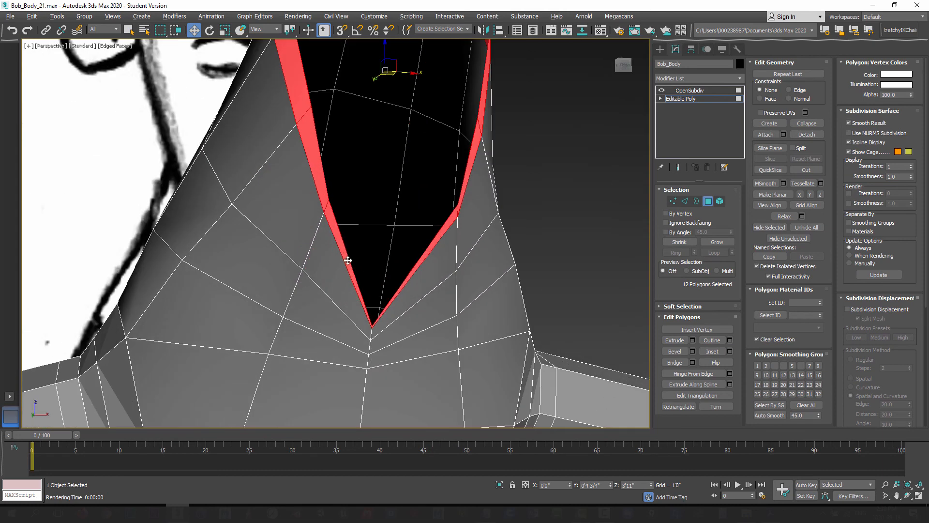
{"action": "left_click", "coordinate": [348, 260], "text": "alt"}
{"action": "left_click", "coordinate": [431, 248], "text": "alt"}
{"action": "left_click", "coordinate": [319, 161], "text": "alt"}
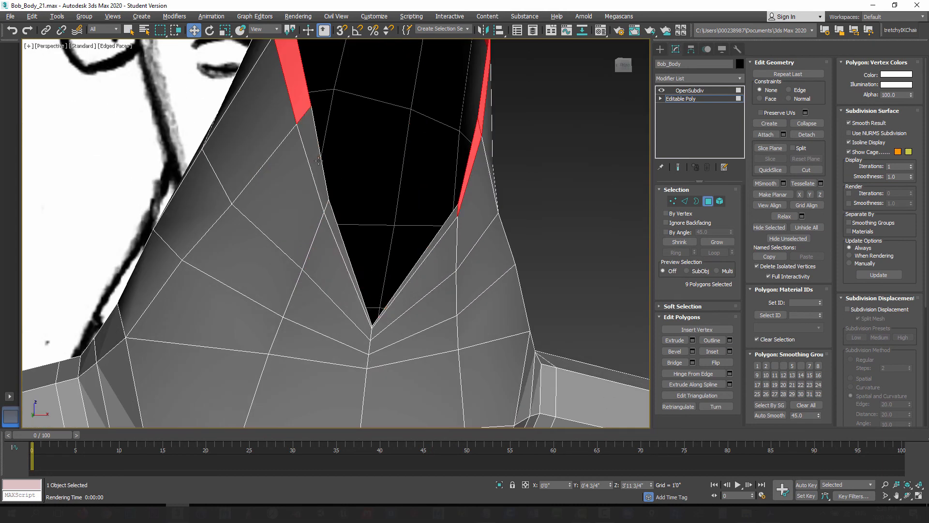
{"action": "left_click", "coordinate": [473, 158], "text": "alt"}
{"action": "middle_click_drag", "start_coordinate": [473, 158], "coordinate": [414, 232], "text": "alt"}
{"action": "scroll", "coordinate": [409, 255], "scroll_direction": "down", "scroll_amount": 5}
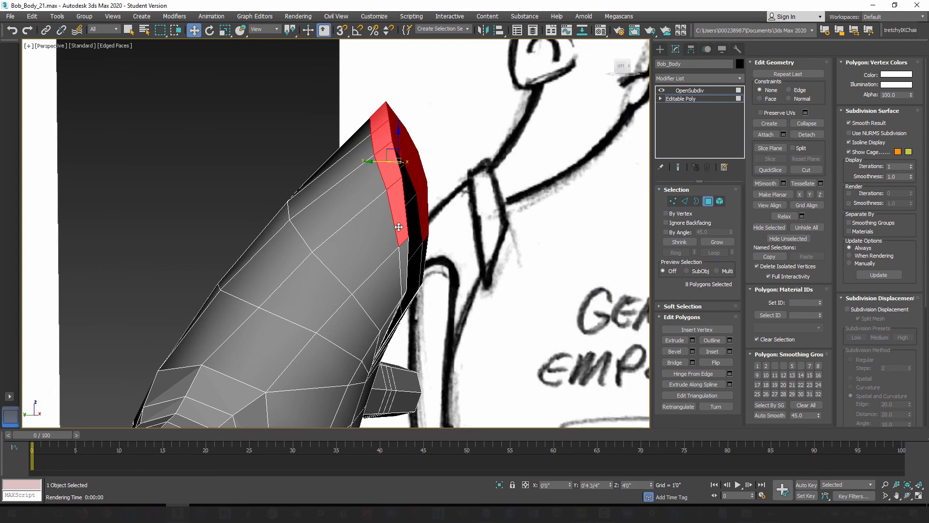
Extrude the selected rim polygons outward by Local Normal, adjusting the height and bias to form a thin collar.
{"action": "middle_click_drag", "start_coordinate": [375, 255], "coordinate": [394, 237], "text": "alt"}
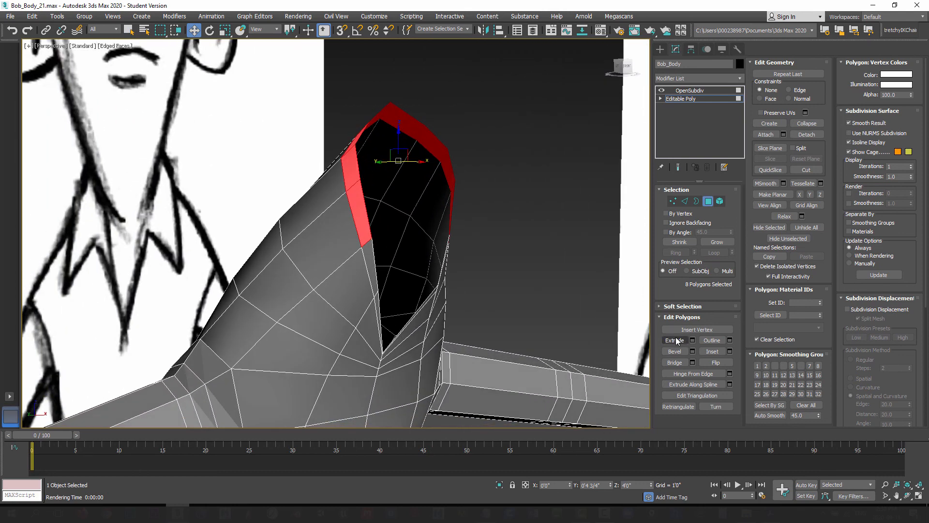
{"action": "left_click", "coordinate": [694, 340]}
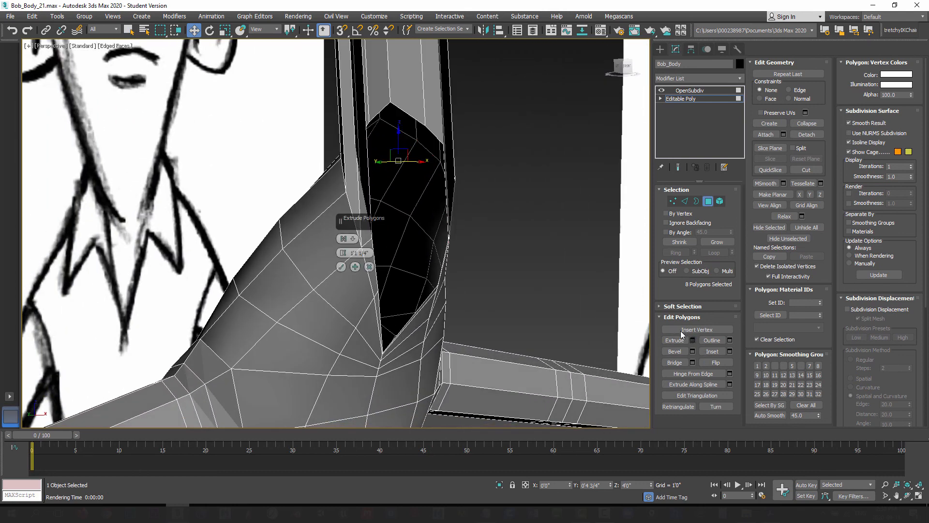
{"action": "left_click", "coordinate": [347, 239]}
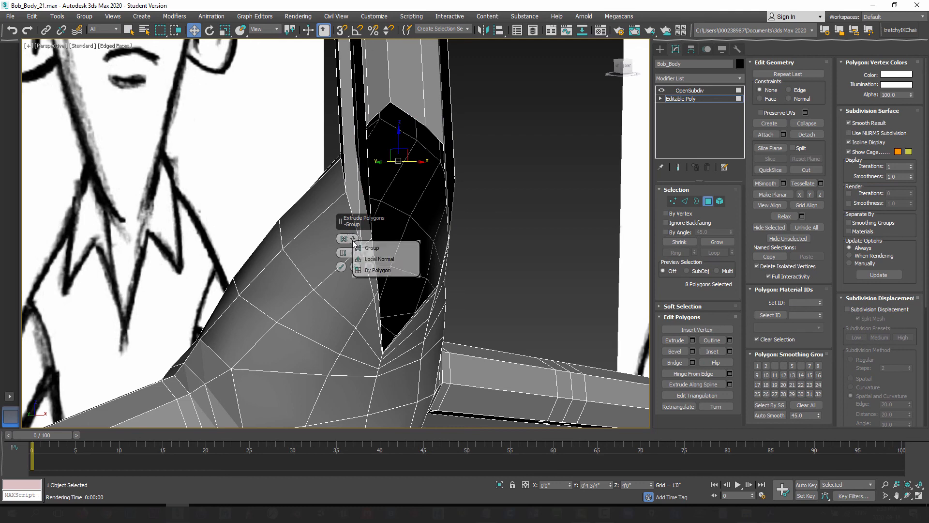
{"action": "left_click", "coordinate": [374, 260]}
{"action": "left_click_drag", "start_coordinate": [372, 255], "coordinate": [366, 301]}
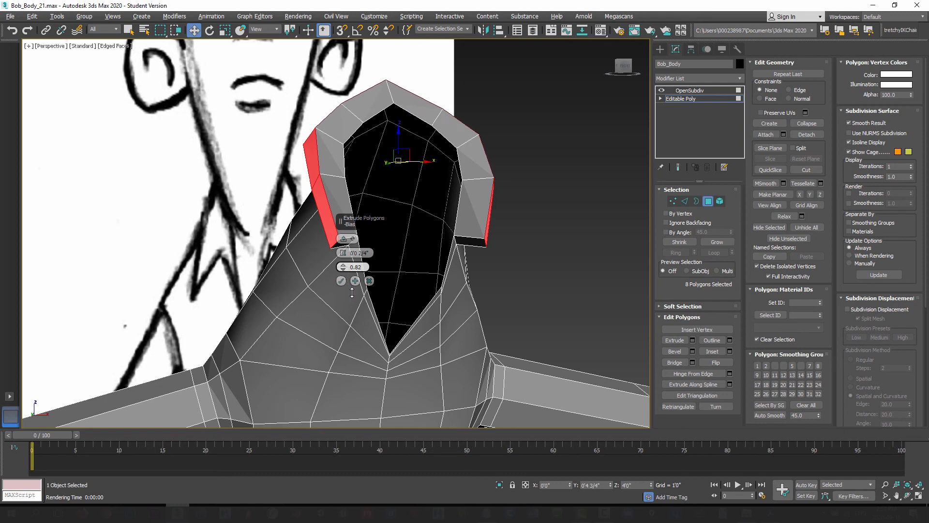
{"action": "left_click_drag", "start_coordinate": [352, 292], "coordinate": [345, 272]}
{"action": "left_click", "coordinate": [344, 254]}
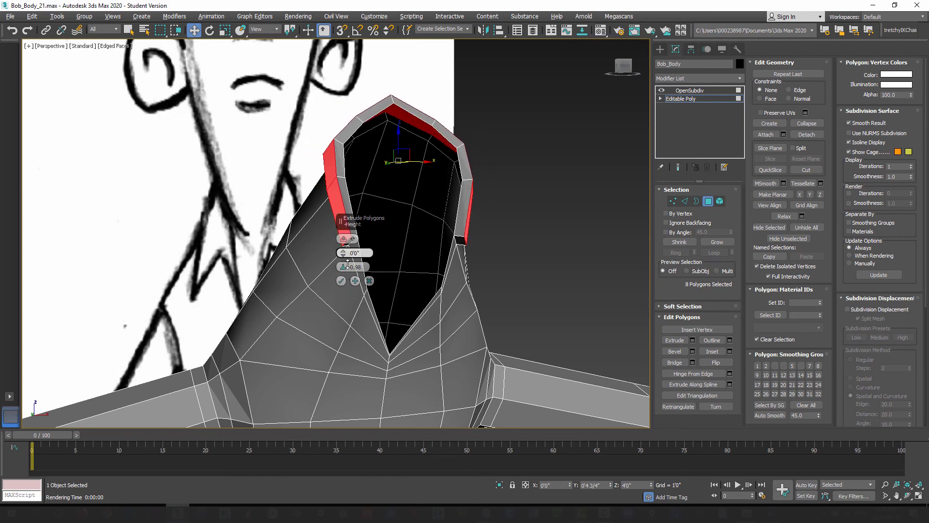
{"action": "left_click", "coordinate": [341, 281]}
Move the extruded collar polygons down and back along the neck to fold the collar over, and check it from the front.
{"action": "middle_click_drag", "start_coordinate": [341, 281], "coordinate": [387, 155], "text": "alt"}
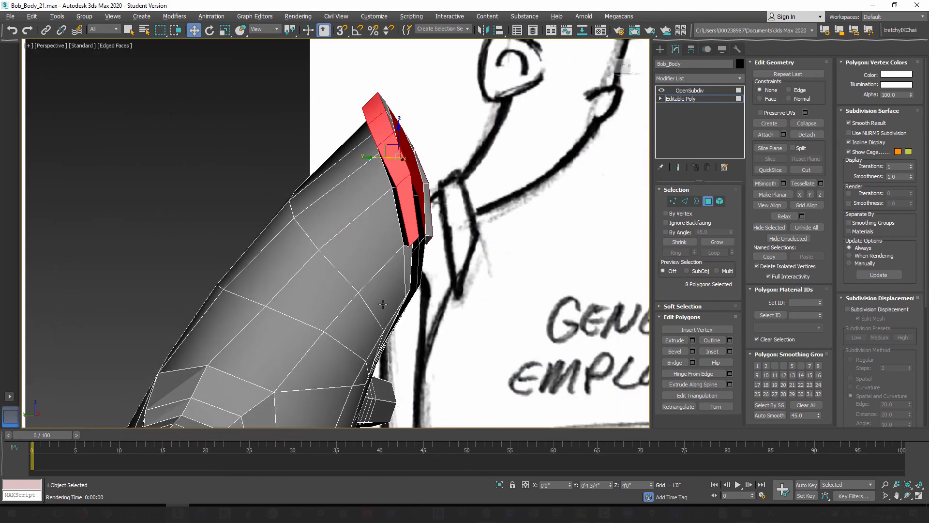
{"action": "left_click_drag", "start_coordinate": [387, 148], "coordinate": [363, 185]}
{"action": "middle_click_drag", "start_coordinate": [363, 185], "coordinate": [343, 226], "text": "alt"}
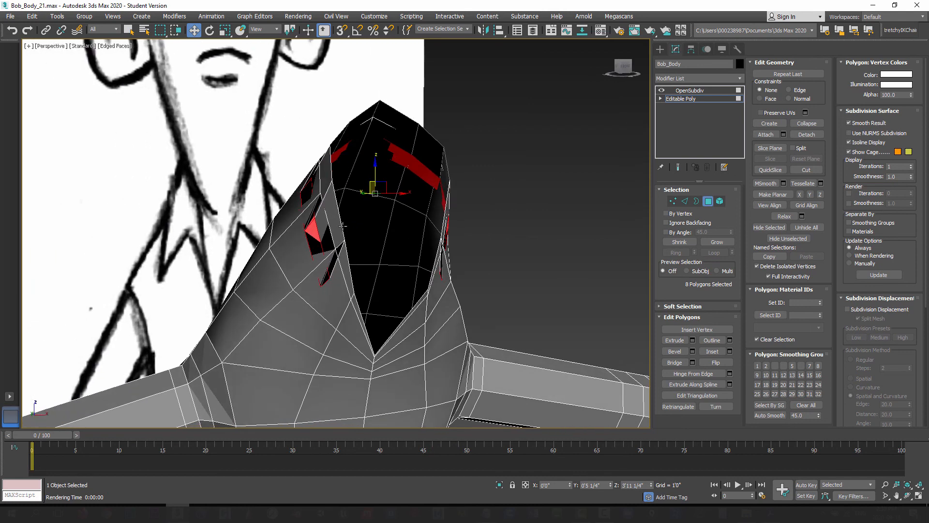
Scale the selected collar polygons up uniformly so they stand outside the neck.
{"action": "left_click", "coordinate": [225, 31]}
{"action": "left_click_drag", "start_coordinate": [371, 185], "coordinate": [371, 174]}
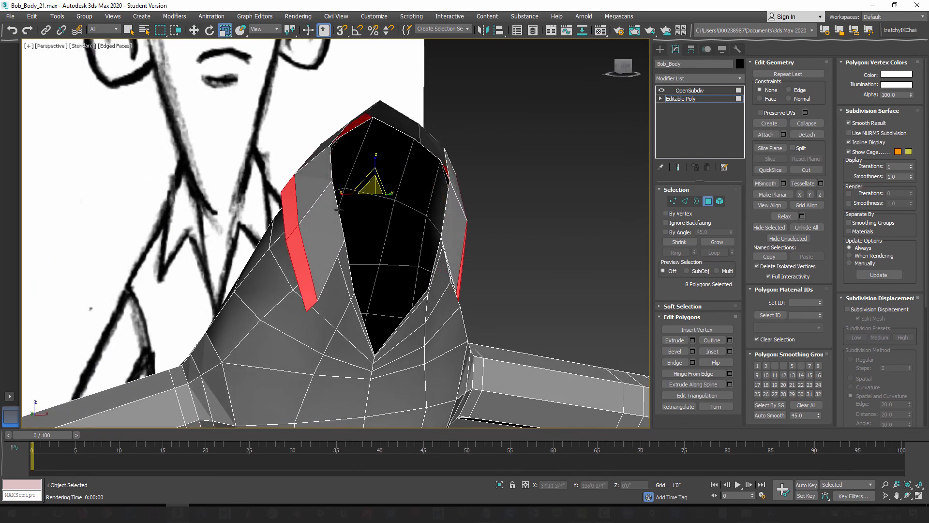
{"action": "middle_click_drag", "start_coordinate": [297, 219], "coordinate": [362, 248], "text": "alt"}
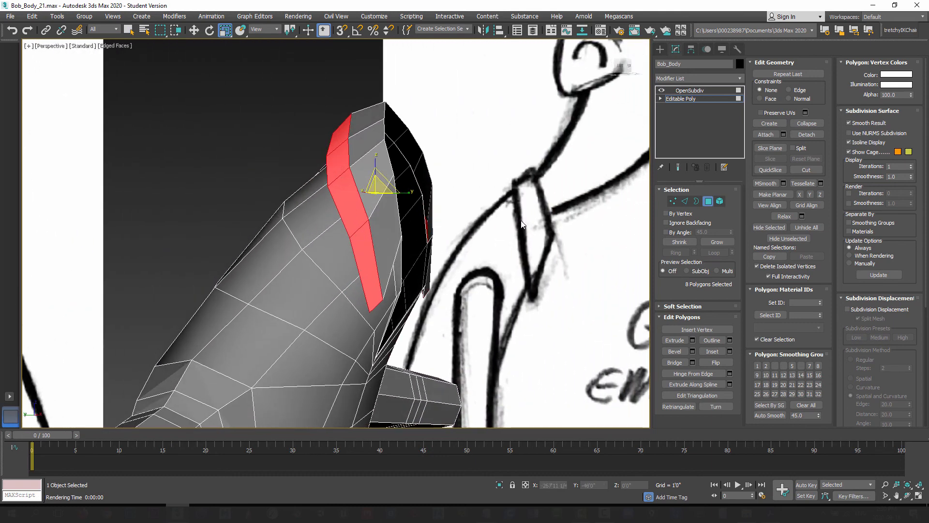
In Edge level, select the eight edges running around both sides and the back of the collar along its outer fold.
{"action": "left_click", "coordinate": [685, 201]}
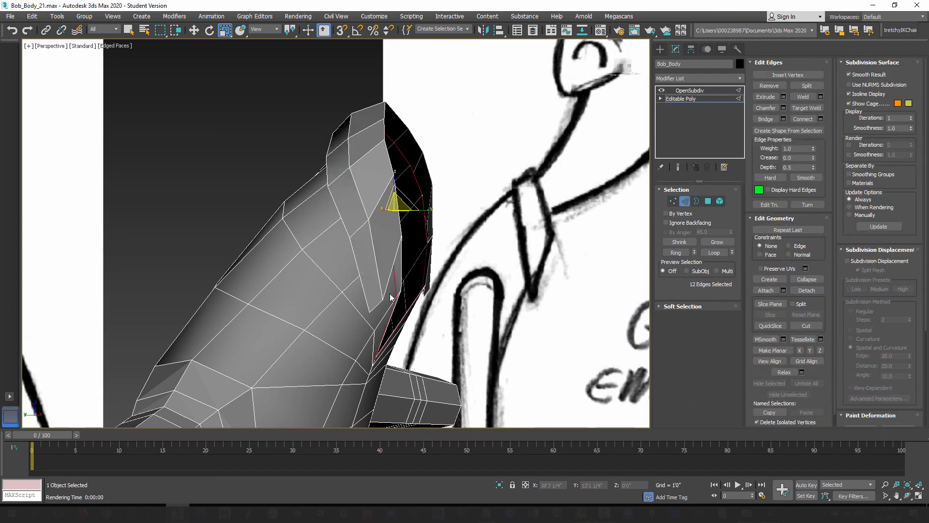
{"action": "left_click", "coordinate": [374, 258]}
{"action": "left_click", "coordinate": [362, 199], "text": "ctrl"}
{"action": "middle_click_drag", "start_coordinate": [364, 202], "coordinate": [373, 234], "text": "alt"}
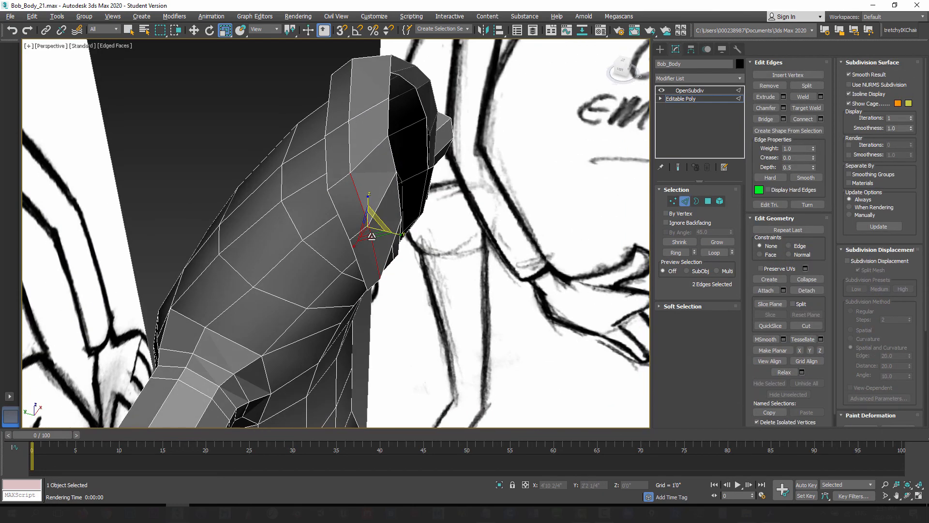
{"action": "left_click", "coordinate": [349, 146], "text": "ctrl"}
{"action": "left_click", "coordinate": [348, 86], "text": "ctrl"}
{"action": "middle_click_drag", "start_coordinate": [411, 172], "coordinate": [366, 190], "text": "alt"}
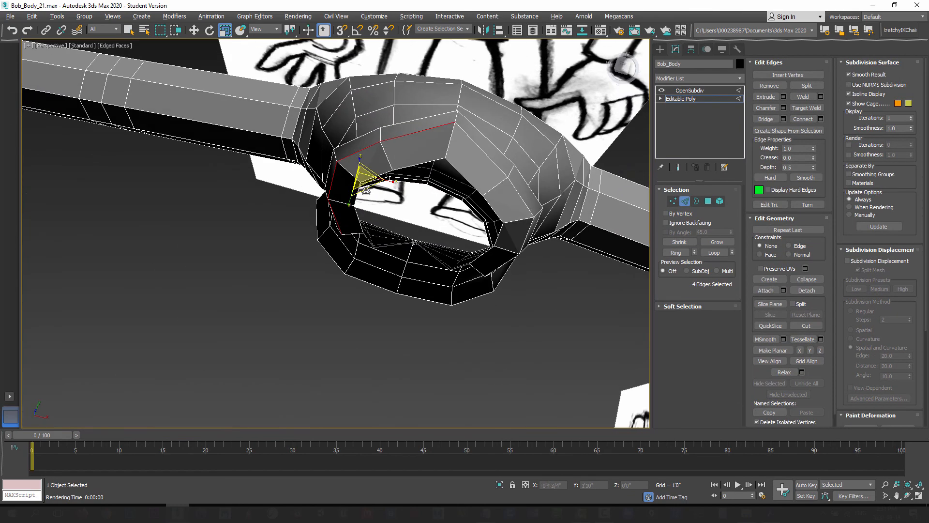
{"action": "middle_click_drag", "start_coordinate": [484, 154], "coordinate": [476, 213], "text": "alt"}
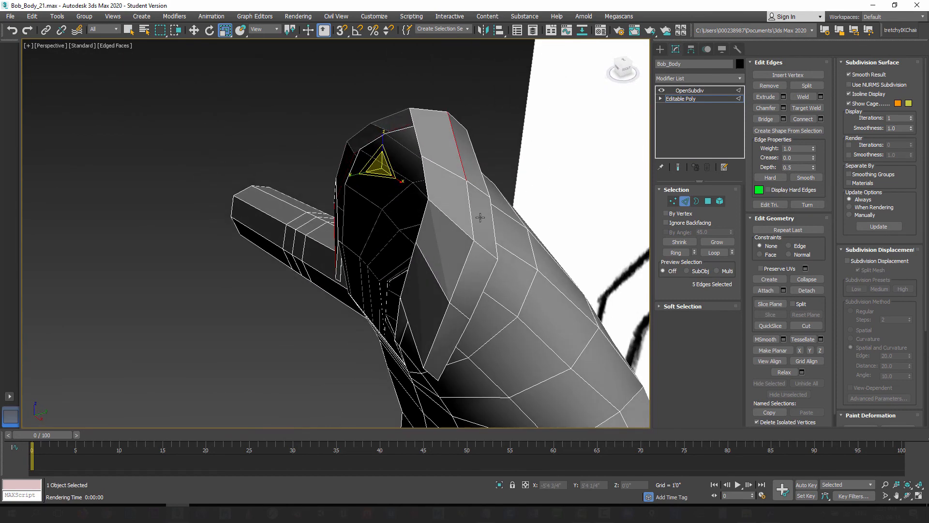
{"action": "left_click", "coordinate": [472, 208], "text": "ctrl"}
{"action": "left_click", "coordinate": [466, 261], "text": "ctrl"}
{"action": "middle_click_drag", "start_coordinate": [466, 262], "coordinate": [415, 208], "text": "alt"}
{"action": "left_click", "coordinate": [488, 280], "text": "ctrl"}
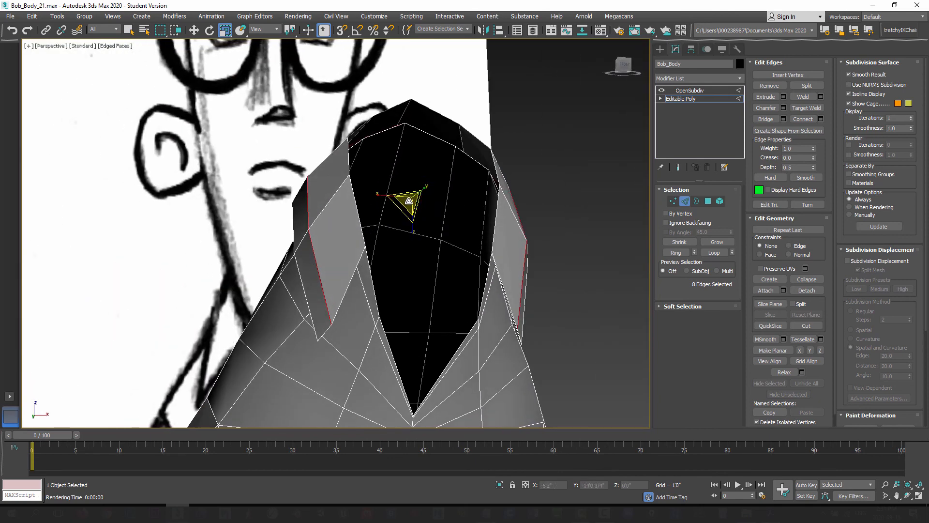
Slightly enlarge the selected collar edges, move them down and back, and rotate them to follow the slope of the neck.
{"action": "left_click_drag", "start_coordinate": [409, 200], "coordinate": [410, 196]}
{"action": "middle_click_drag", "start_coordinate": [410, 196], "coordinate": [425, 227], "text": "alt"}
{"action": "left_click", "coordinate": [195, 30]}
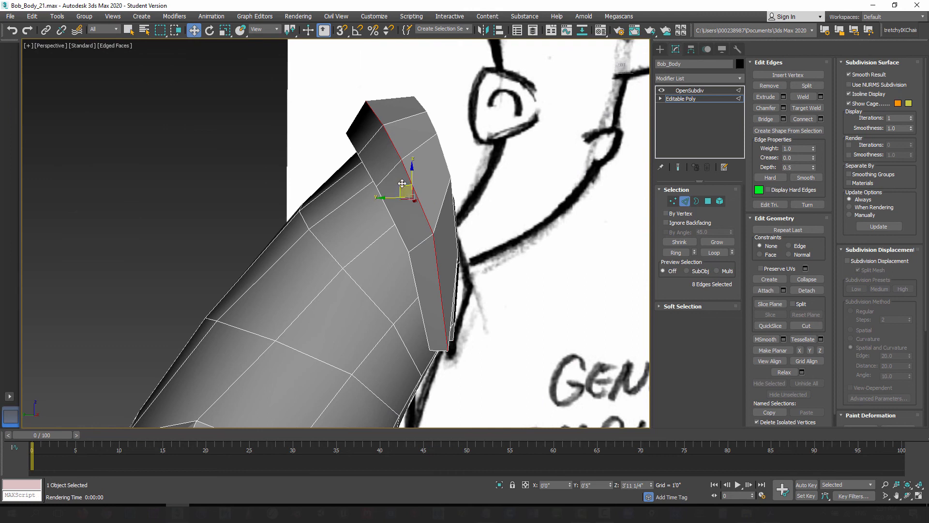
{"action": "left_click_drag", "start_coordinate": [400, 187], "coordinate": [419, 308]}
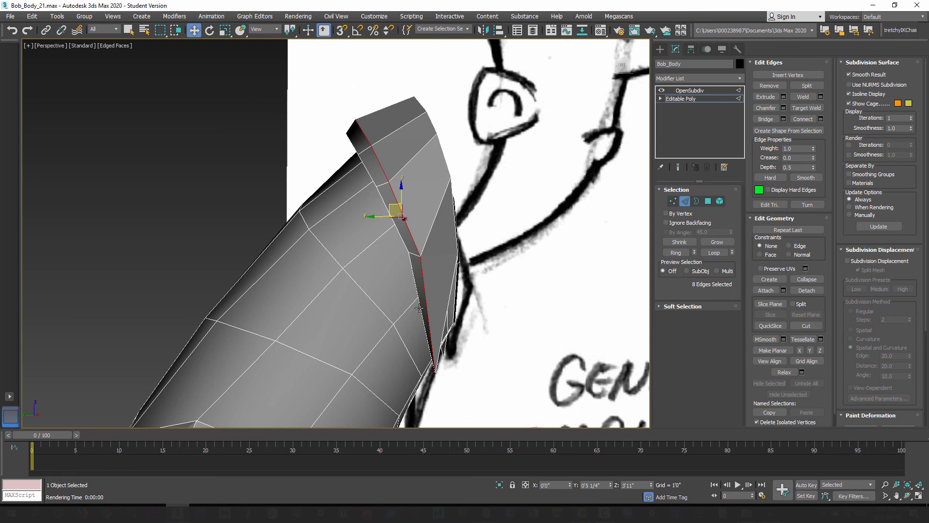
{"action": "left_click", "coordinate": [210, 30]}
{"action": "left_click_drag", "start_coordinate": [423, 195], "coordinate": [385, 213]}
{"action": "key", "text": "w"}
{"action": "mouse_move", "coordinate": [308, 223]}
{"action": "middle_mouse_down", "text": "alt"}
{"action": "mouse_move", "coordinate": [382, 220]}
{"action": "mouse_move", "coordinate": [364, 228]}
{"action": "mouse_move", "coordinate": [372, 232]}
{"action": "middle_mouse_up", "text": "alt"}
In Vertex level, adjust the position of the two vertices at the collar's back corner and preview the smoothed shape.
{"action": "left_click", "coordinate": [672, 201]}
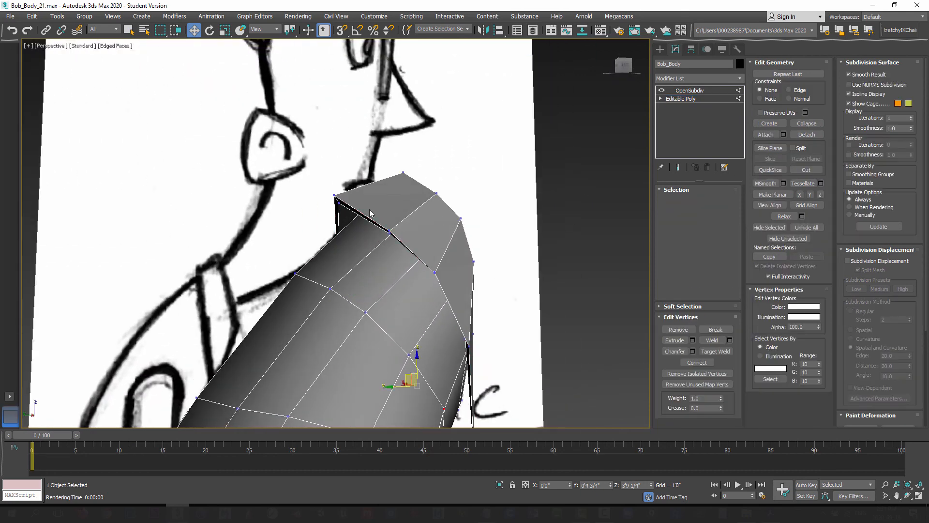
{"action": "left_click_drag", "start_coordinate": [334, 194], "coordinate": [346, 208]}
{"action": "key", "text": "ctrl+z"}
{"action": "left_click_drag", "start_coordinate": [313, 175], "coordinate": [345, 207]}
{"action": "middle_click_drag", "start_coordinate": [335, 208], "coordinate": [319, 215], "text": "alt"}
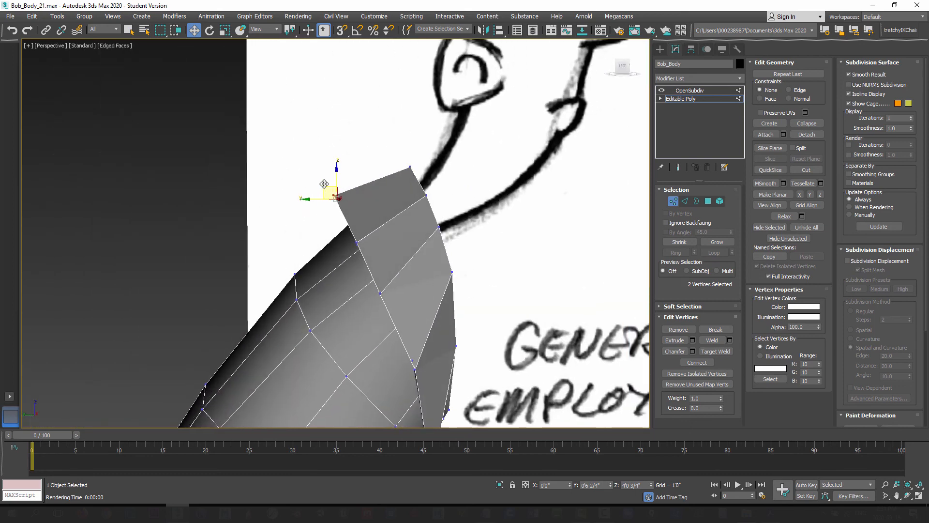
{"action": "mouse_move", "coordinate": [328, 191]}
{"action": "left_mouse_down"}
{"action": "mouse_move", "coordinate": [343, 207]}
{"action": "mouse_move", "coordinate": [331, 198]}
{"action": "left_mouse_up"}
{"action": "mouse_move", "coordinate": [369, 237]}
{"action": "middle_mouse_down", "text": "alt"}
{"action": "mouse_move", "coordinate": [304, 237]}
{"action": "mouse_move", "coordinate": [315, 253]}
{"action": "mouse_move", "coordinate": [336, 224]}
{"action": "mouse_move", "coordinate": [373, 235]}
{"action": "mouse_move", "coordinate": [405, 259]}
{"action": "mouse_move", "coordinate": [389, 251]}
{"action": "mouse_move", "coordinate": [420, 239]}
{"action": "mouse_move", "coordinate": [418, 188]}
{"action": "mouse_move", "coordinate": [387, 261]}
{"action": "mouse_move", "coordinate": [387, 231]}
{"action": "mouse_move", "coordinate": [386, 242]}
{"action": "middle_mouse_up", "text": "alt"}
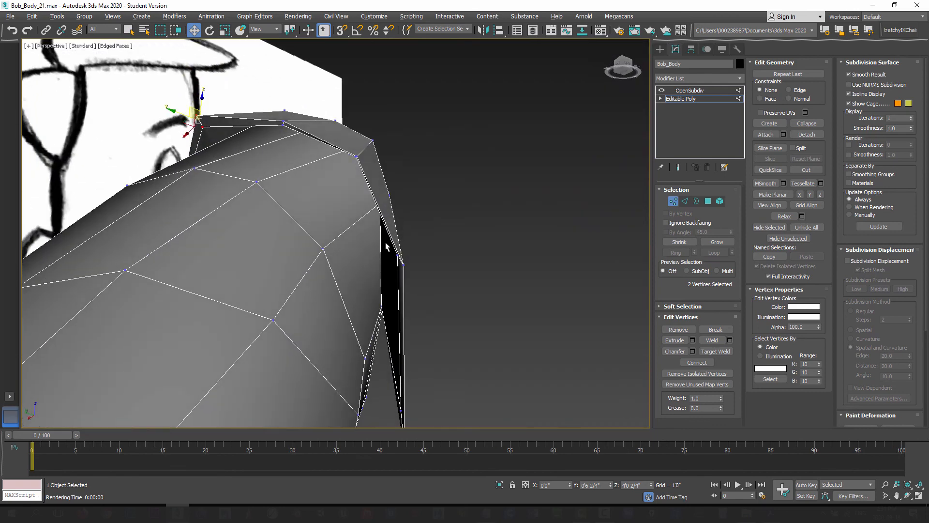
{"action": "middle_click_drag", "start_coordinate": [401, 302], "coordinate": [341, 234]}
{"action": "left_click", "coordinate": [678, 167]}
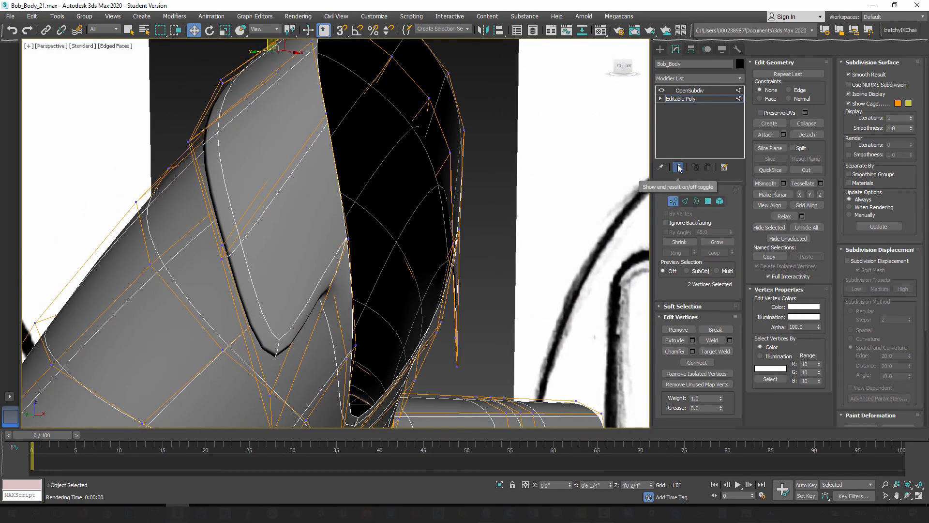
{"action": "left_click", "coordinate": [678, 168]}
Return to the collar's outer edge selection, scale it up slightly, and shift it upward to hold it off the neck.
{"action": "middle_click_drag", "start_coordinate": [245, 242], "coordinate": [505, 199], "text": "alt"}
{"action": "left_click", "coordinate": [685, 201]}
{"action": "left_click", "coordinate": [225, 30]}
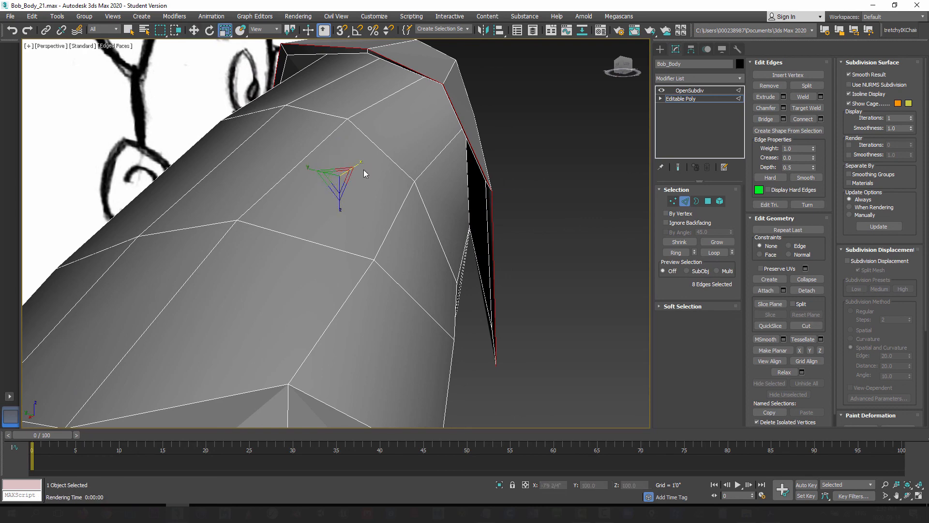
{"action": "left_click_drag", "start_coordinate": [339, 177], "coordinate": [340, 173]}
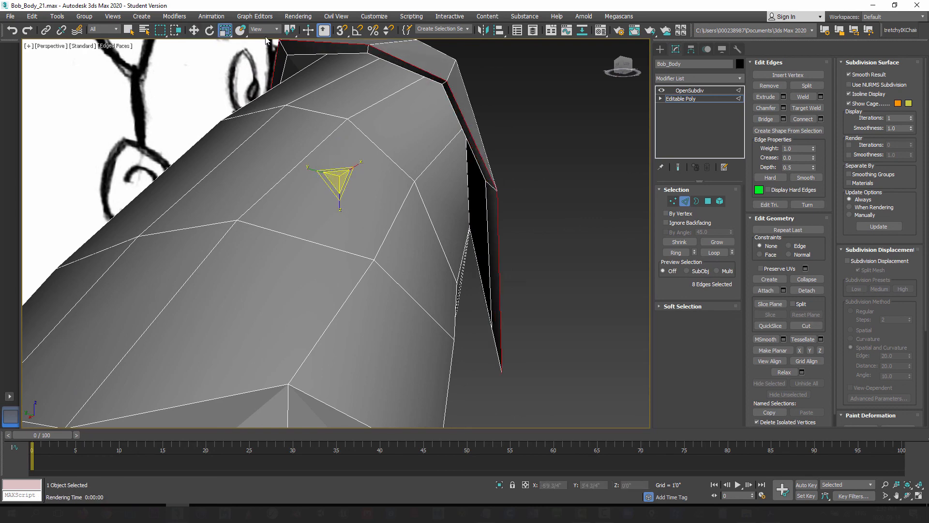
{"action": "left_click", "coordinate": [193, 30]}
{"action": "middle_click_drag", "start_coordinate": [369, 141], "coordinate": [371, 137], "text": "alt"}
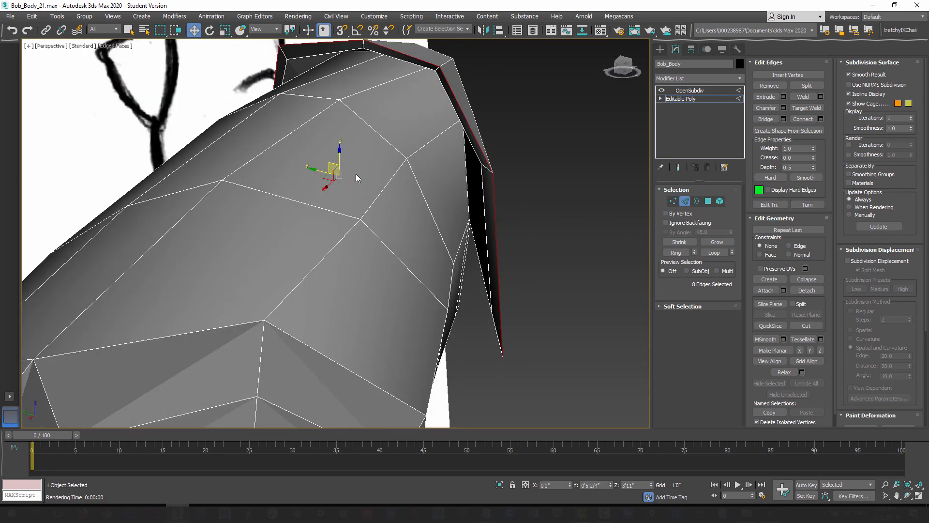
{"action": "middle_click_drag", "start_coordinate": [356, 174], "coordinate": [361, 176], "text": "alt"}
{"action": "left_click_drag", "start_coordinate": [333, 166], "coordinate": [334, 156]}
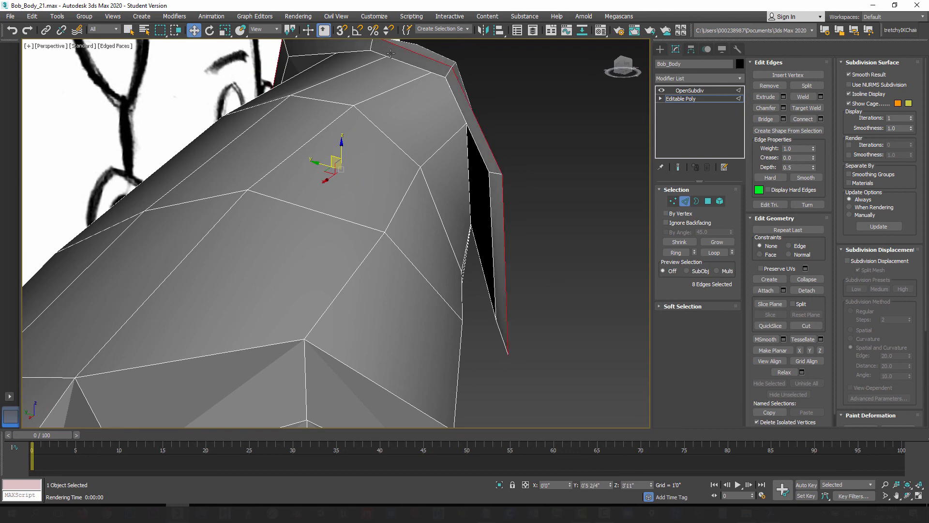
{"action": "middle_click_drag", "start_coordinate": [502, 278], "coordinate": [309, 250], "text": "alt"}
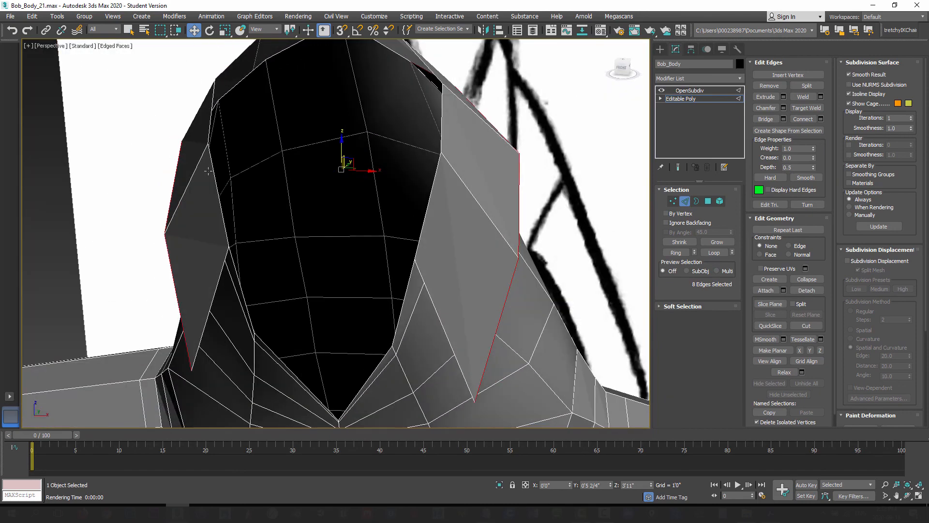
Connect the ring of edges across the collar with 1 segment and a slide of -83, close to the neck opening.
{"action": "left_click_drag", "start_coordinate": [208, 170], "coordinate": [290, 169], "text": "alt"}
{"action": "left_click", "coordinate": [265, 182]}
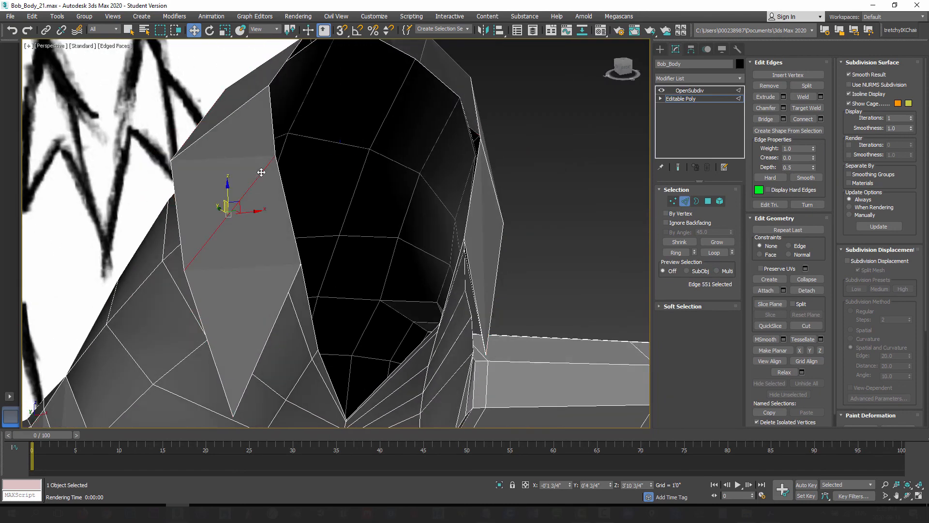
{"action": "left_click", "coordinate": [676, 252]}
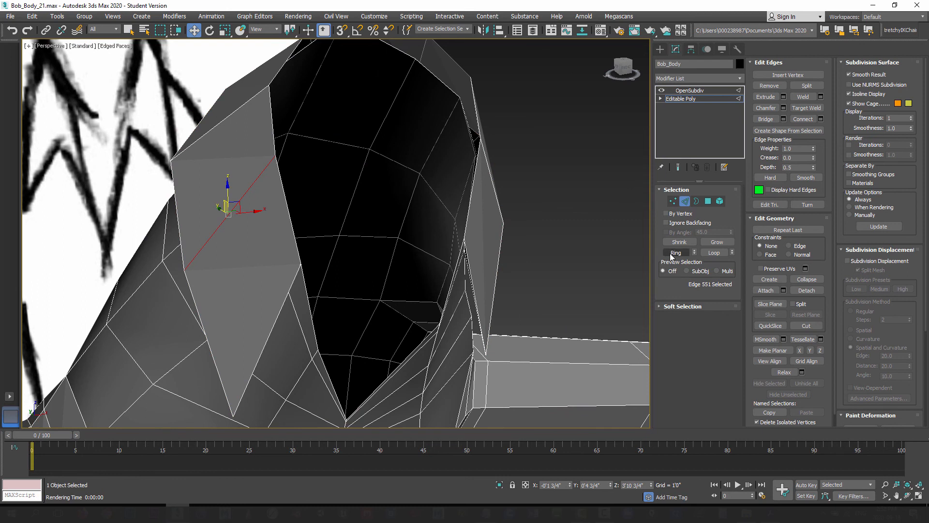
{"action": "left_click", "coordinate": [821, 119]}
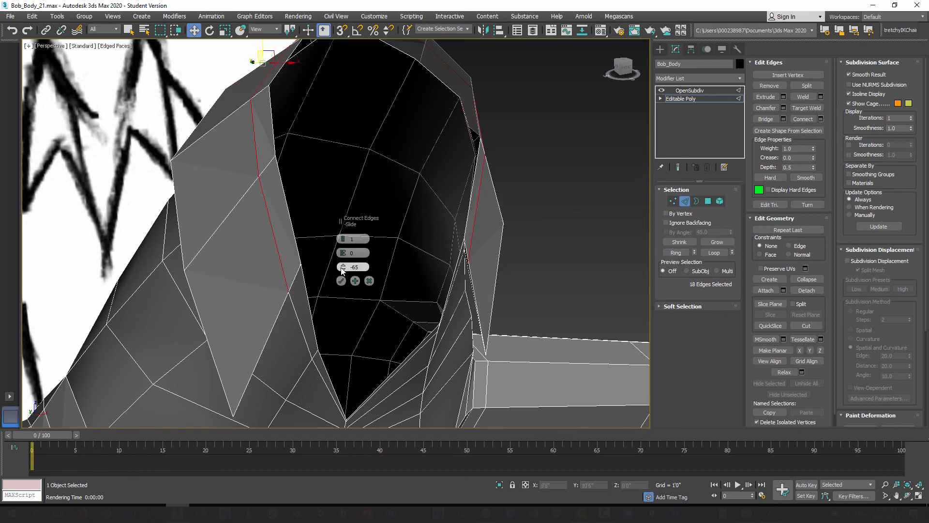
{"action": "left_click_drag", "start_coordinate": [341, 271], "coordinate": [387, 302]}
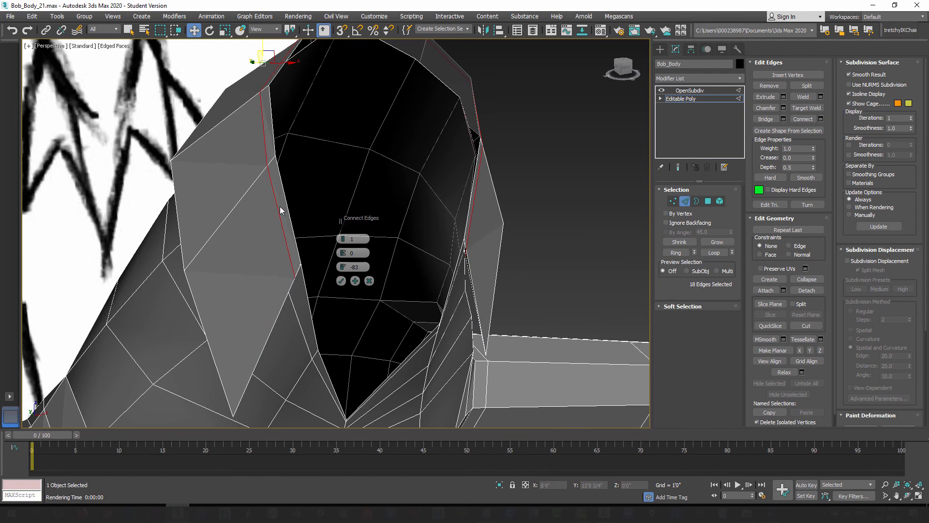
{"action": "left_click", "coordinate": [342, 282]}
Select the eight edges of the new loop around both sides and the back of the collar.
{"action": "middle_click_drag", "start_coordinate": [338, 278], "coordinate": [335, 200], "text": "alt"}
{"action": "middle_click_drag", "start_coordinate": [335, 200], "coordinate": [363, 304]}
{"action": "left_click", "coordinate": [306, 308]}
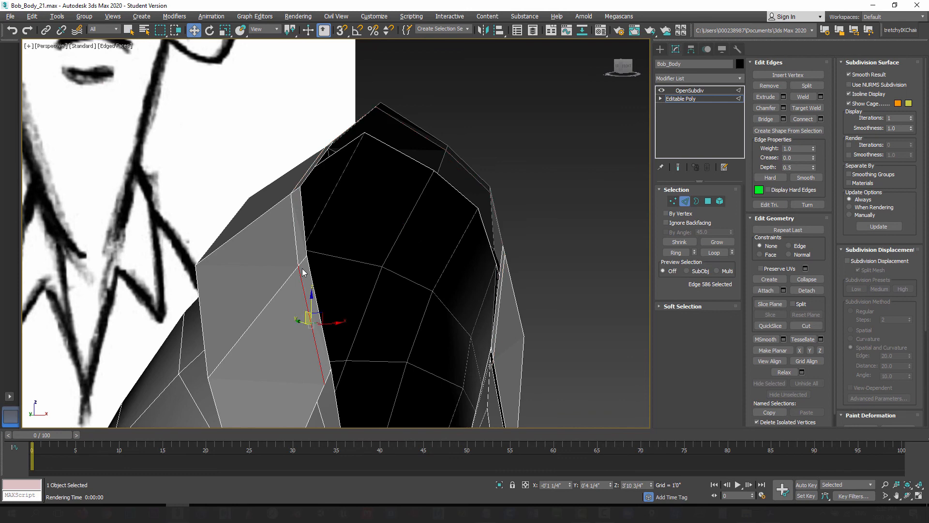
{"action": "left_click", "coordinate": [295, 239], "text": "ctrl"}
{"action": "middle_click_drag", "start_coordinate": [279, 228], "coordinate": [320, 276], "text": "alt"}
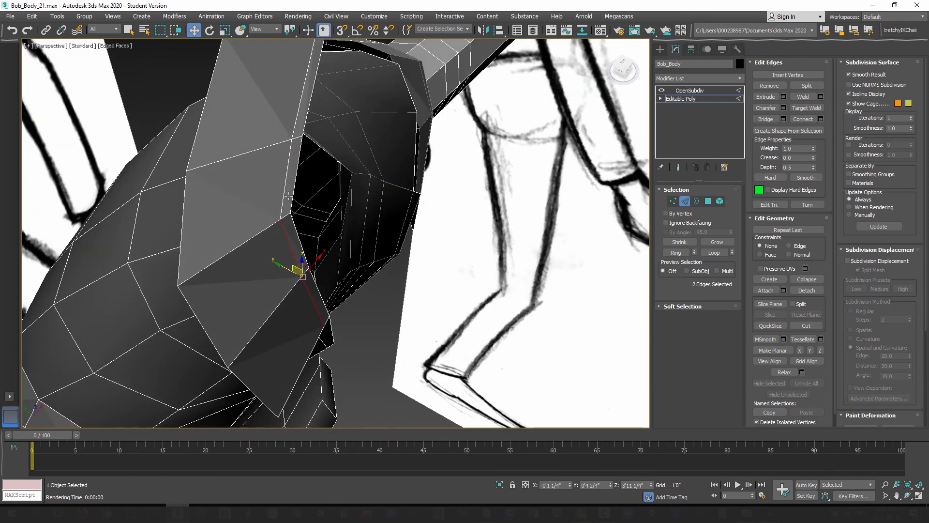
{"action": "left_click", "coordinate": [285, 174], "text": "ctrl"}
{"action": "middle_click_drag", "start_coordinate": [285, 173], "coordinate": [318, 290], "text": "alt"}
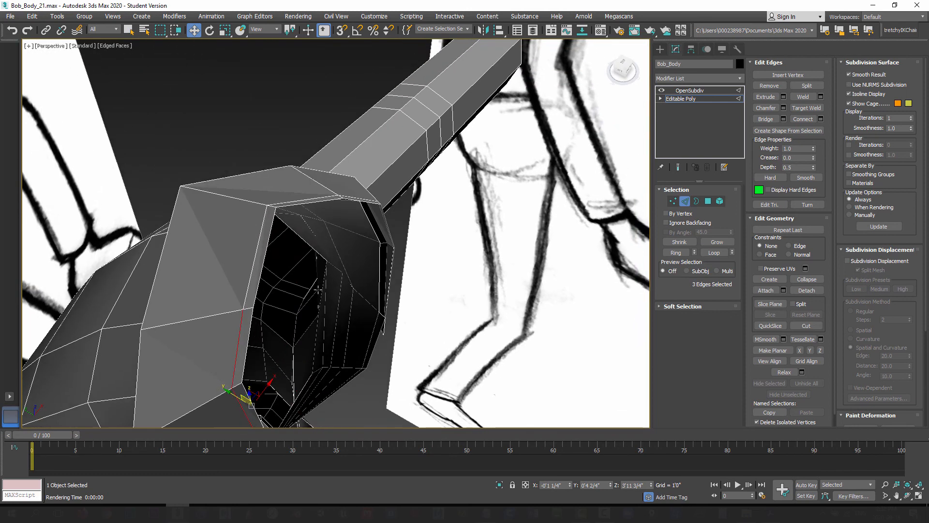
{"action": "left_click", "coordinate": [257, 237], "text": "ctrl"}
{"action": "middle_click_drag", "start_coordinate": [257, 237], "coordinate": [286, 245], "text": "alt"}
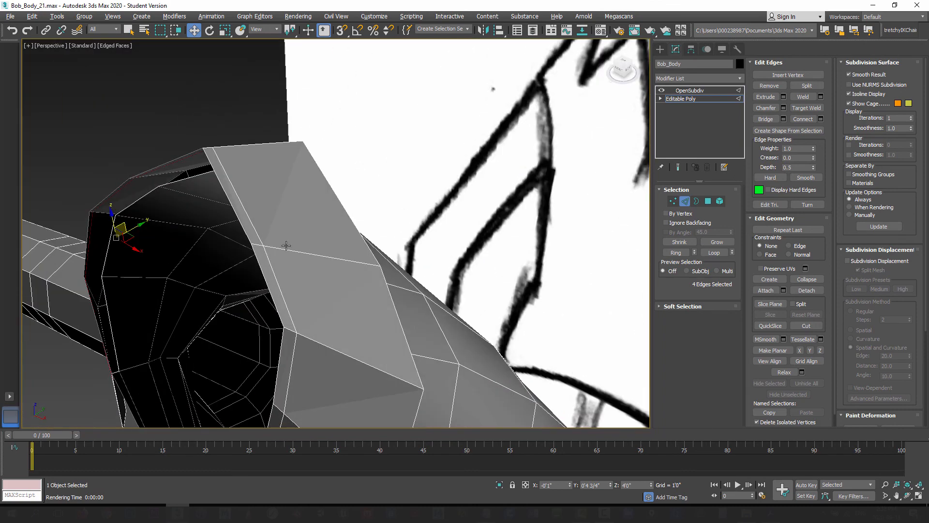
{"action": "left_click", "coordinate": [254, 226], "text": "ctrl"}
{"action": "left_click", "coordinate": [278, 281], "text": "ctrl"}
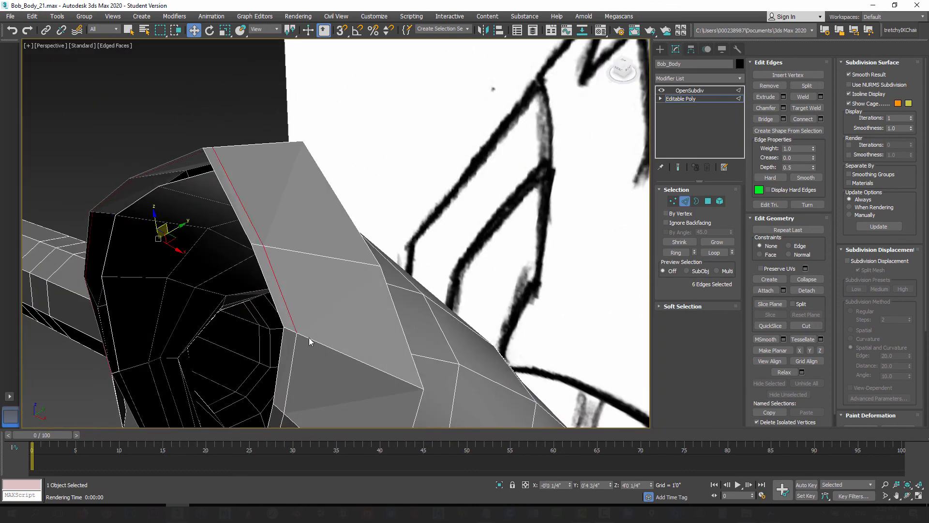
{"action": "middle_click_drag", "start_coordinate": [278, 281], "coordinate": [304, 226], "text": "alt"}
{"action": "left_click", "coordinate": [294, 232], "text": "ctrl"}
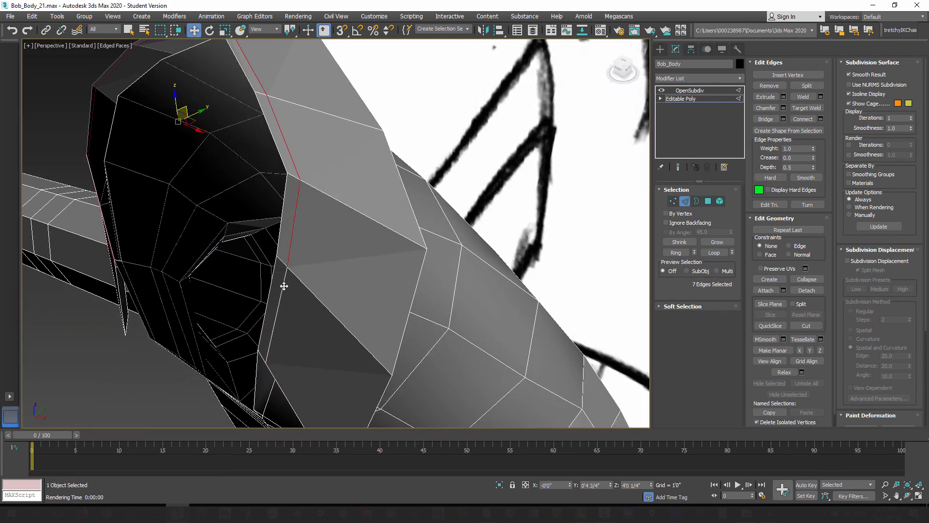
{"action": "left_click", "coordinate": [284, 286], "text": "ctrl"}
{"action": "mouse_move", "coordinate": [285, 286]}
{"action": "middle_mouse_down", "text": "alt"}
{"action": "mouse_move", "coordinate": [284, 269]}
{"action": "mouse_move", "coordinate": [359, 256]}
{"action": "mouse_move", "coordinate": [328, 257]}
{"action": "mouse_move", "coordinate": [300, 178]}
{"action": "middle_mouse_up", "text": "alt"}
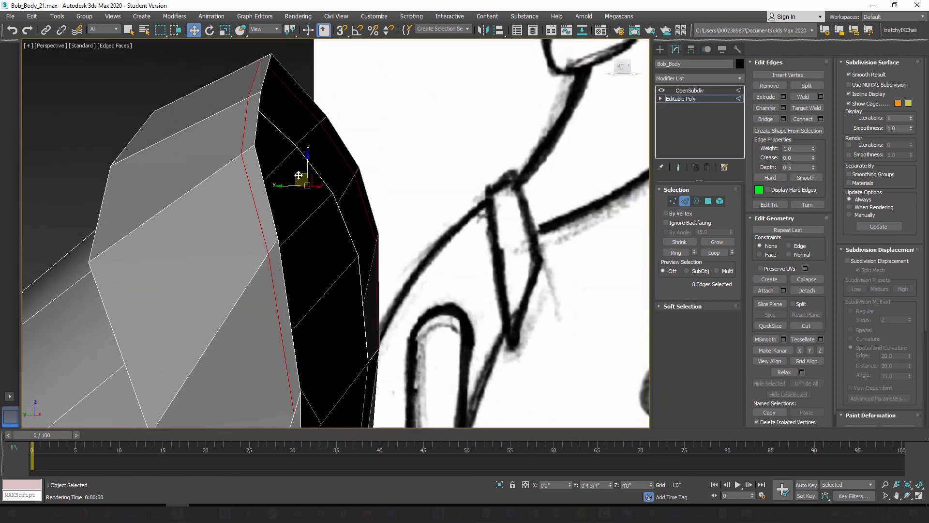
Raise the selected loop edges slightly to round the collar's fold, and inspect it from the front and side.
{"action": "left_click_drag", "start_coordinate": [301, 173], "coordinate": [307, 158]}
{"action": "middle_click_drag", "start_coordinate": [335, 224], "coordinate": [280, 131], "text": "alt"}
{"action": "middle_click_drag", "start_coordinate": [282, 223], "coordinate": [290, 180], "text": "alt"}
{"action": "middle_click_drag", "start_coordinate": [290, 179], "coordinate": [298, 266]}
{"action": "middle_click_drag", "start_coordinate": [298, 266], "coordinate": [265, 191], "text": "alt"}
{"action": "middle_click_drag", "start_coordinate": [166, 221], "coordinate": [264, 216], "text": "alt"}
{"action": "scroll", "coordinate": [233, 227], "scroll_direction": "down", "scroll_amount": 5}
{"action": "scroll", "coordinate": [271, 223], "scroll_direction": "up", "scroll_amount": 2}
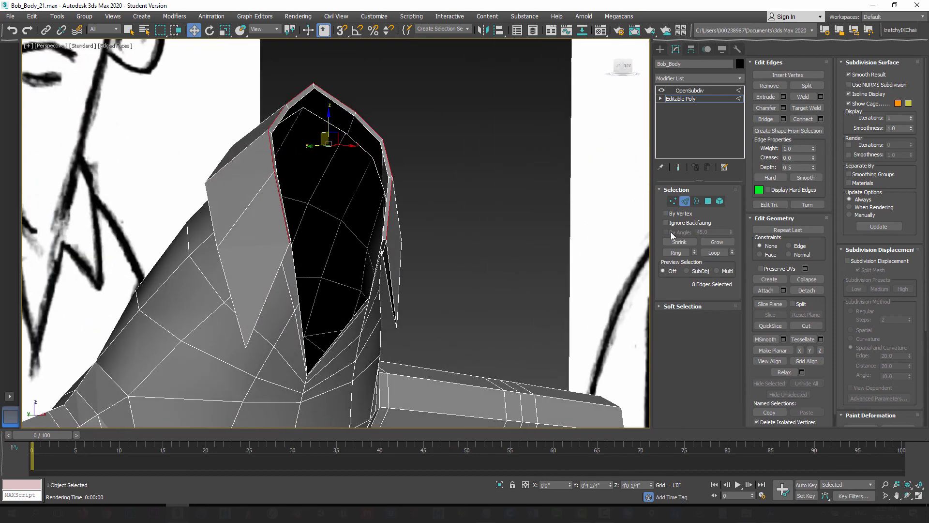
Leave Edge level and compare the collar with and without the smoothed end result from the front and side.
{"action": "left_click", "coordinate": [684, 202]}
{"action": "left_click", "coordinate": [678, 167]}
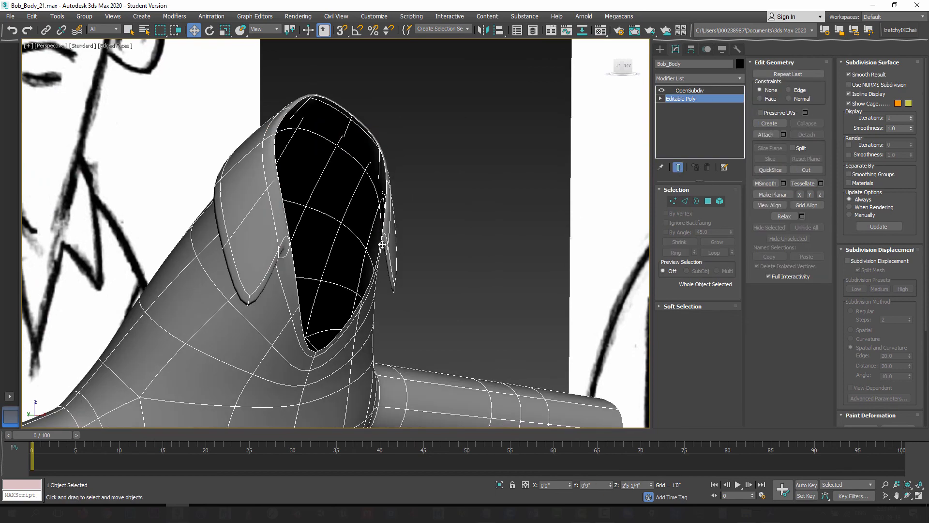
{"action": "mouse_move", "coordinate": [360, 267]}
{"action": "middle_mouse_down", "text": "alt"}
{"action": "mouse_move", "coordinate": [327, 260]}
{"action": "mouse_move", "coordinate": [266, 269]}
{"action": "mouse_move", "coordinate": [342, 273]}
{"action": "middle_mouse_up", "text": "alt"}
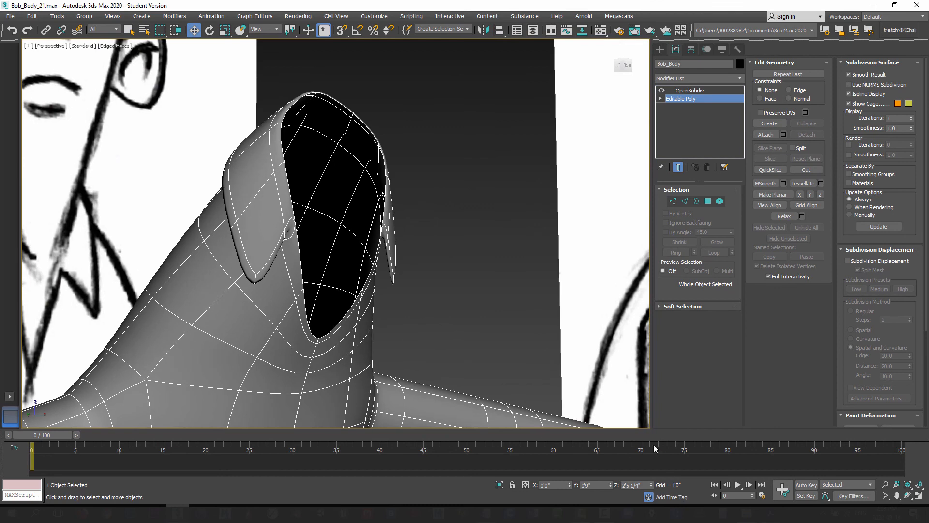
{"action": "left_click", "coordinate": [678, 167]}
{"action": "middle_click_drag", "start_coordinate": [344, 340], "coordinate": [344, 322], "text": "alt"}
{"action": "mouse_move", "coordinate": [313, 253]}
{"action": "middle_mouse_down", "text": "alt"}
{"action": "mouse_move", "coordinate": [301, 247]}
{"action": "mouse_move", "coordinate": [370, 270]}
{"action": "mouse_move", "coordinate": [338, 290]}
{"action": "middle_mouse_up", "text": "alt"}
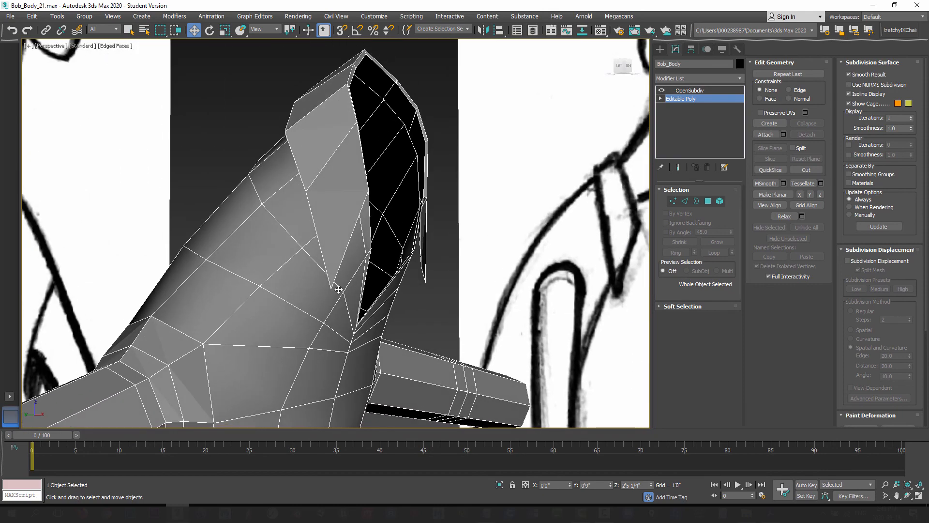
{"action": "left_click", "coordinate": [680, 167]}
{"action": "middle_click_drag", "start_coordinate": [350, 329], "coordinate": [301, 329], "text": "alt"}
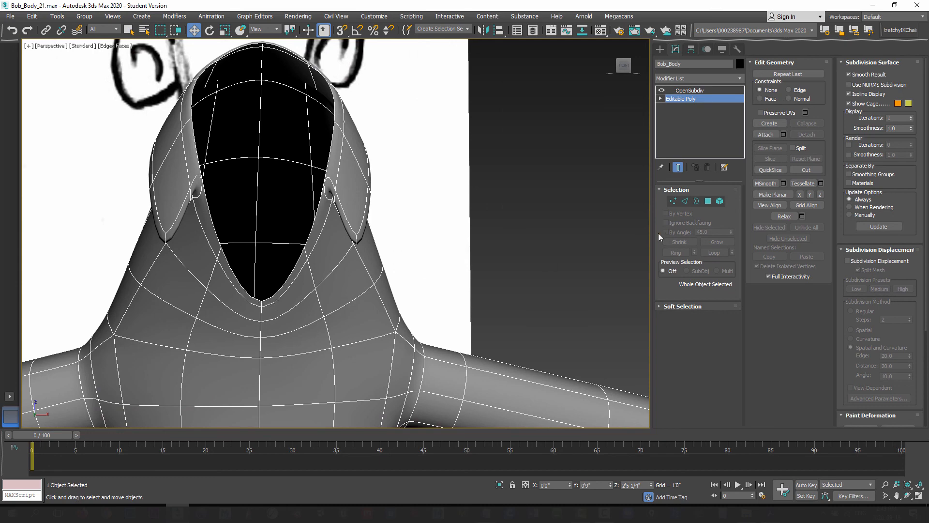
{"action": "left_click", "coordinate": [679, 167]}
{"action": "middle_click_drag", "start_coordinate": [276, 326], "coordinate": [307, 285], "text": "alt"}
{"action": "middle_click_drag", "start_coordinate": [304, 243], "coordinate": [285, 240], "text": "alt"}
{"action": "middle_click_drag", "start_coordinate": [252, 207], "coordinate": [266, 220]}
{"action": "middle_click_drag", "start_coordinate": [272, 247], "coordinate": [303, 261], "text": "alt"}
{"action": "scroll", "coordinate": [303, 262], "scroll_direction": "up", "scroll_amount": 3}
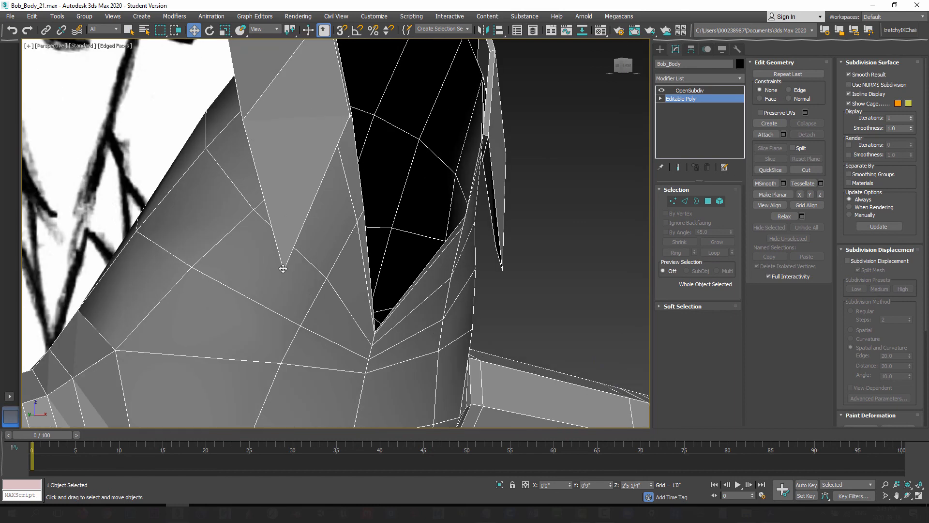
Connect the ring of edges across the collar with 1 segment, sliding the new loop close to the collar's outer border, and leave Edge level.
{"action": "left_click", "coordinate": [685, 201]}
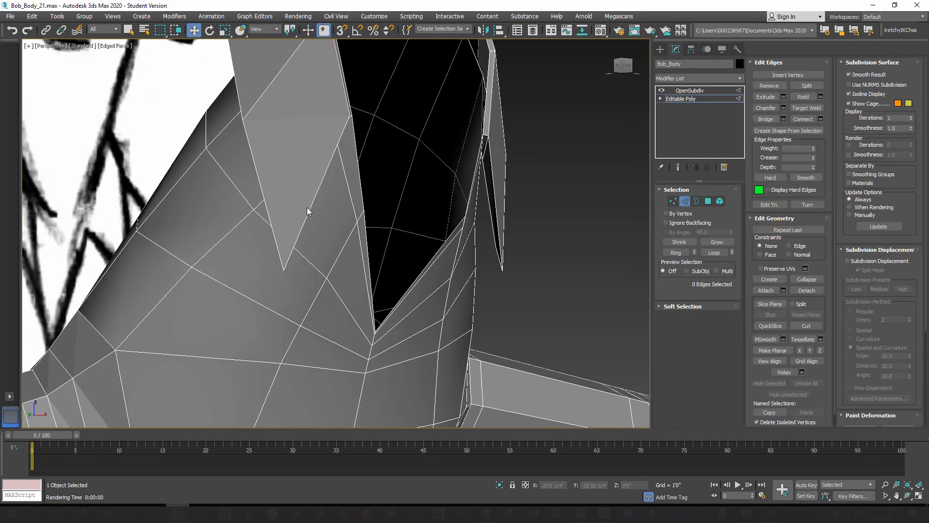
{"action": "left_click", "coordinate": [310, 211]}
{"action": "left_click", "coordinate": [677, 252]}
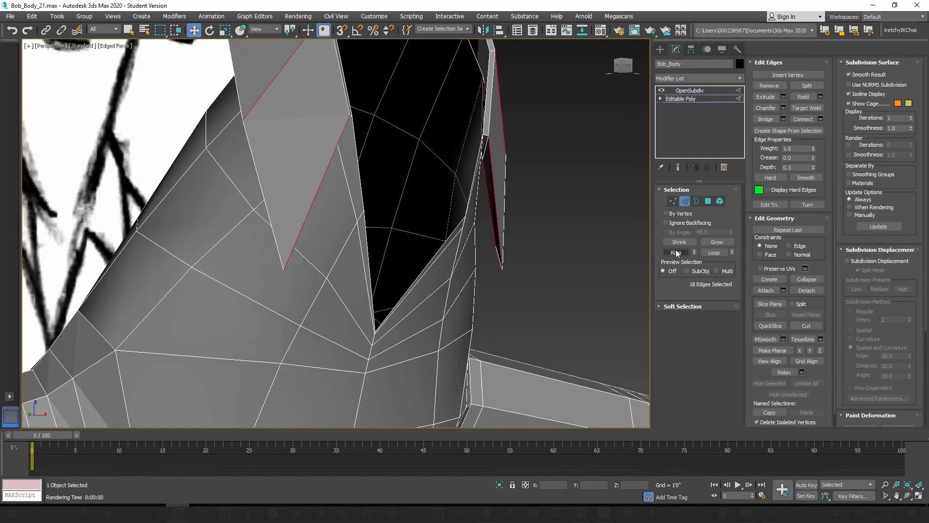
{"action": "left_click", "coordinate": [821, 119]}
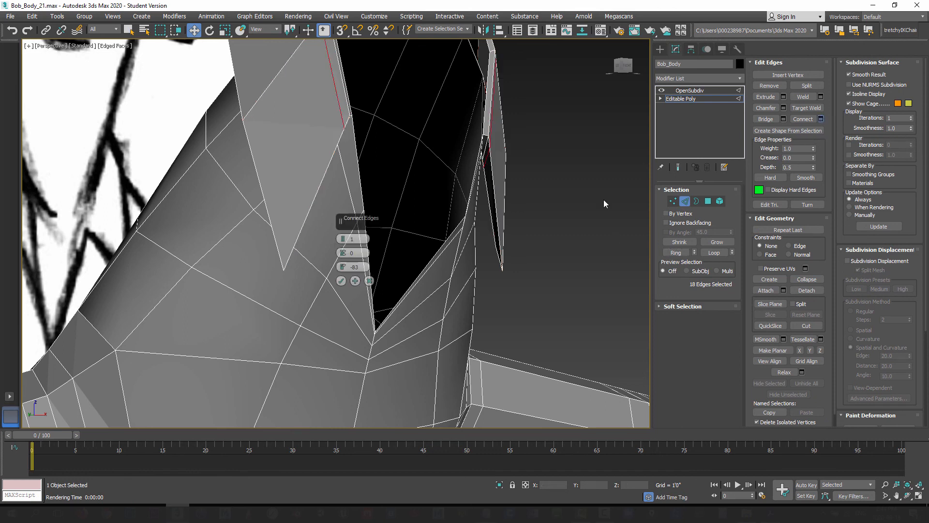
{"action": "left_click_drag", "start_coordinate": [352, 267], "coordinate": [345, 211]}
{"action": "left_click", "coordinate": [341, 281]}
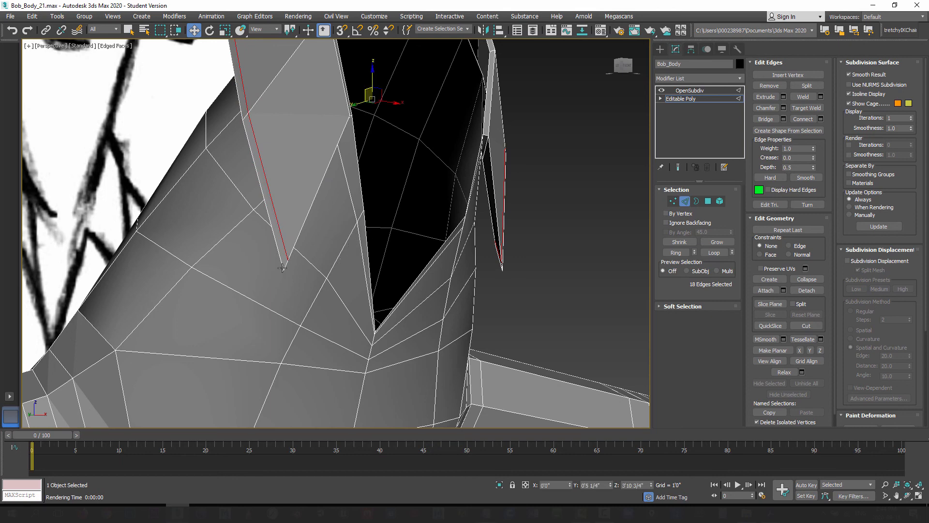
{"action": "left_click", "coordinate": [685, 201]}
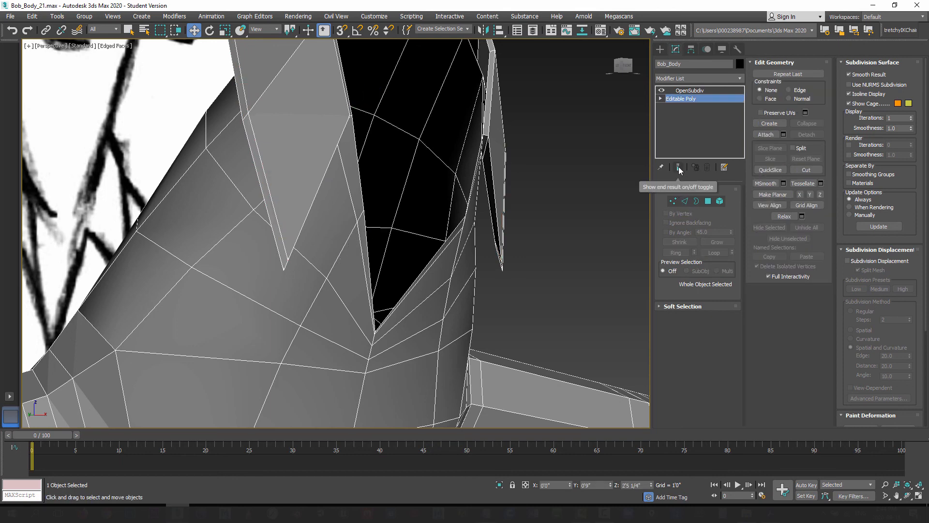
Inspect the pointed collar tips with the smoothed end result shown, and return to the unsmoothed cage.
{"action": "left_click", "coordinate": [678, 168]}
{"action": "middle_click_drag", "start_coordinate": [352, 231], "coordinate": [359, 270], "text": "alt"}
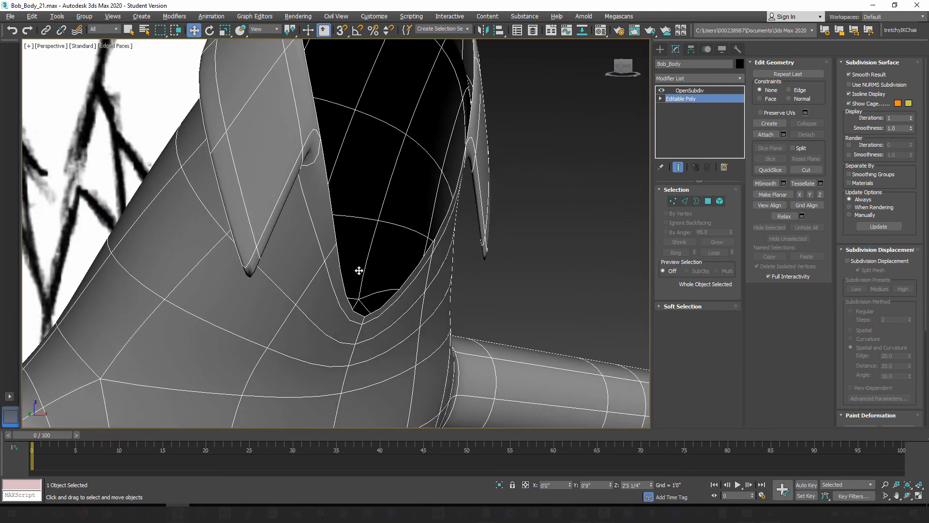
{"action": "middle_click_drag", "start_coordinate": [272, 263], "coordinate": [374, 248], "text": "alt"}
{"action": "left_click", "coordinate": [679, 168]}
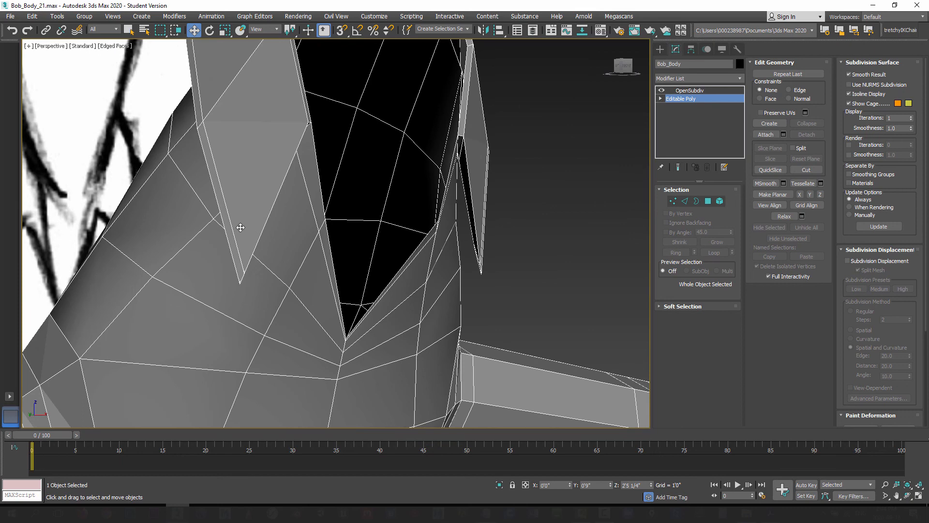
Enter Vertex level and compare the V-shaped front of the neck opening with and without the smoothed end result.
{"action": "middle_click_drag", "start_coordinate": [388, 233], "coordinate": [296, 248], "text": "alt"}
{"action": "scroll", "coordinate": [296, 238], "scroll_direction": "up", "scroll_amount": 2}
{"action": "left_click", "coordinate": [674, 201]}
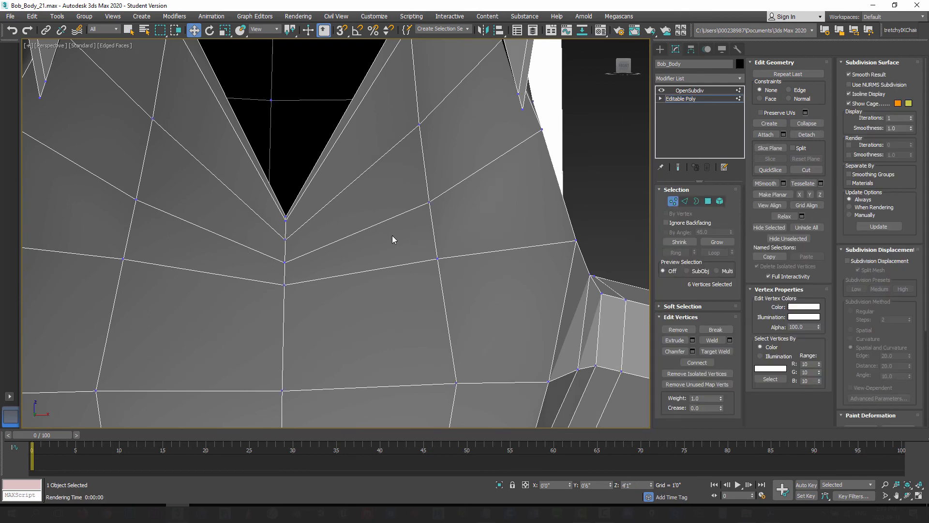
{"action": "scroll", "coordinate": [392, 239], "scroll_direction": "down", "scroll_amount": 3}
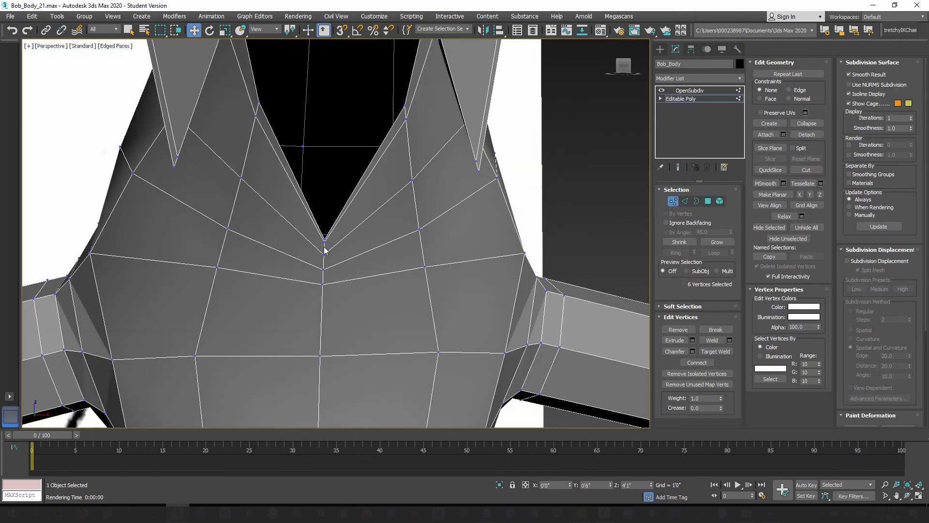
{"action": "left_click", "coordinate": [678, 168]}
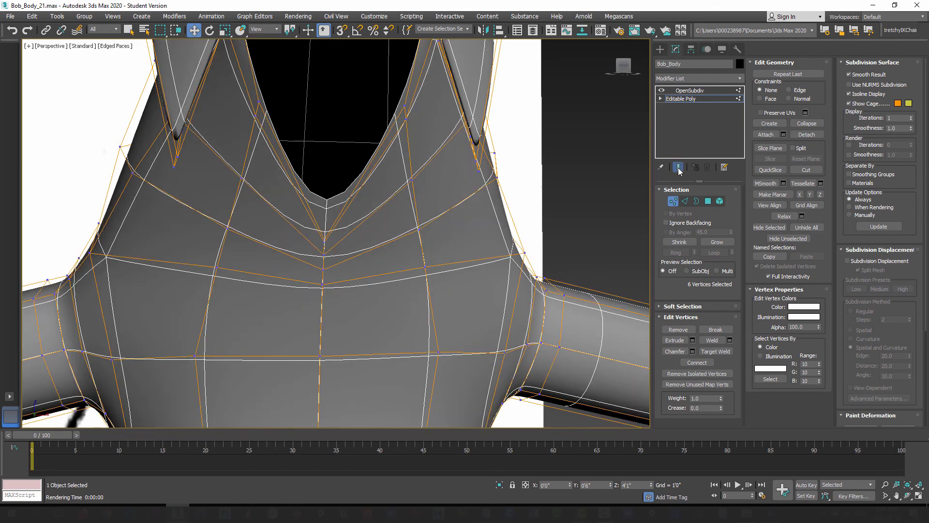
{"action": "left_click", "coordinate": [679, 168]}
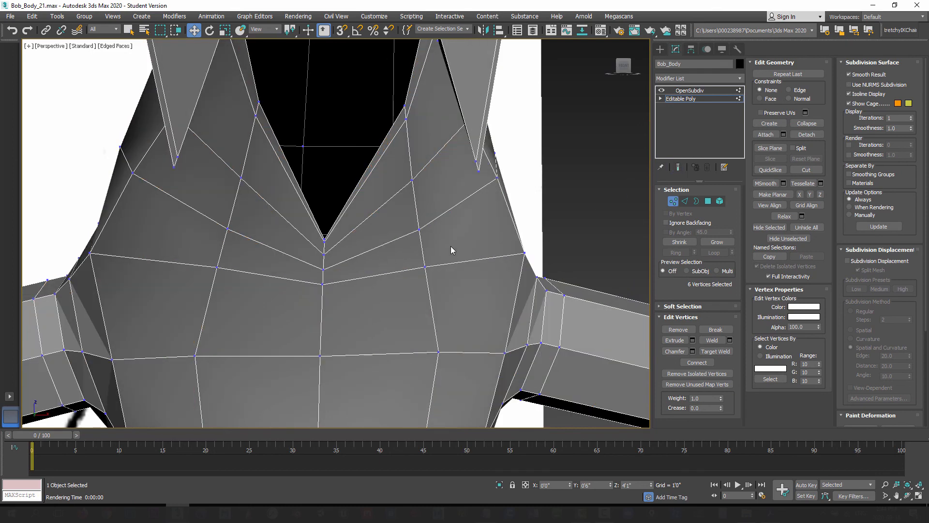
{"action": "left_click", "coordinate": [679, 168]}
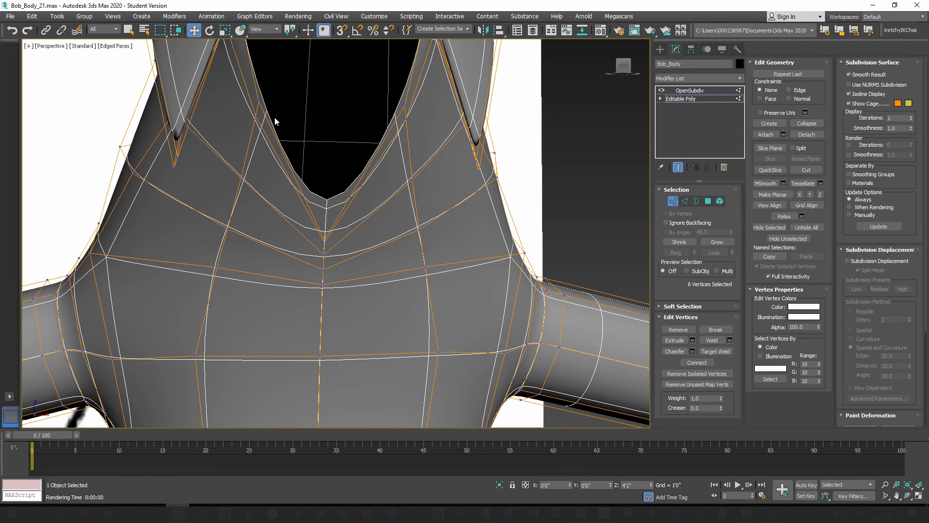
Turn off the smoothed end result and select the four vertices along both edges of the chest's V-shaped opening.
{"action": "left_click", "coordinate": [678, 168]}
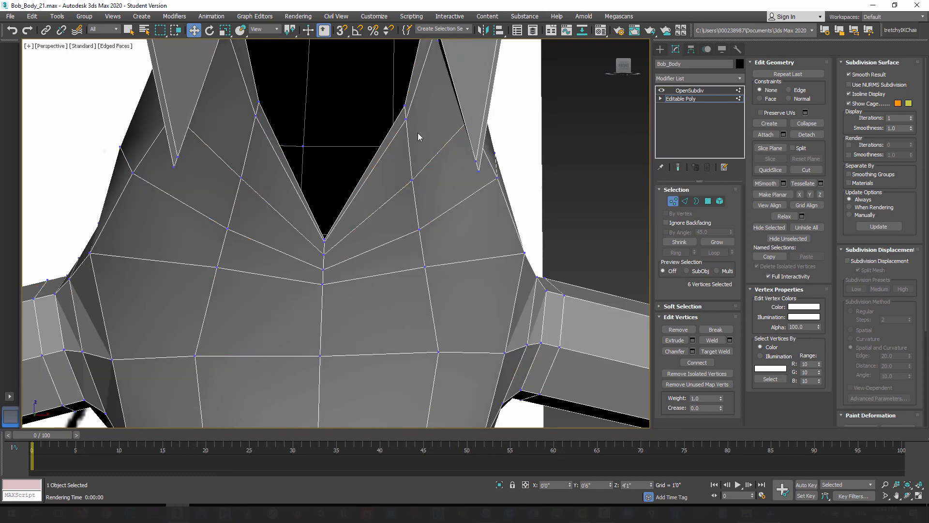
{"action": "left_click", "coordinate": [258, 103]}
{"action": "left_click", "coordinate": [256, 118], "text": "ctrl"}
{"action": "left_click", "coordinate": [404, 105], "text": "ctrl"}
{"action": "left_click", "coordinate": [406, 118], "text": "ctrl"}
{"action": "scroll", "coordinate": [305, 222], "scroll_direction": "down", "scroll_amount": 3}
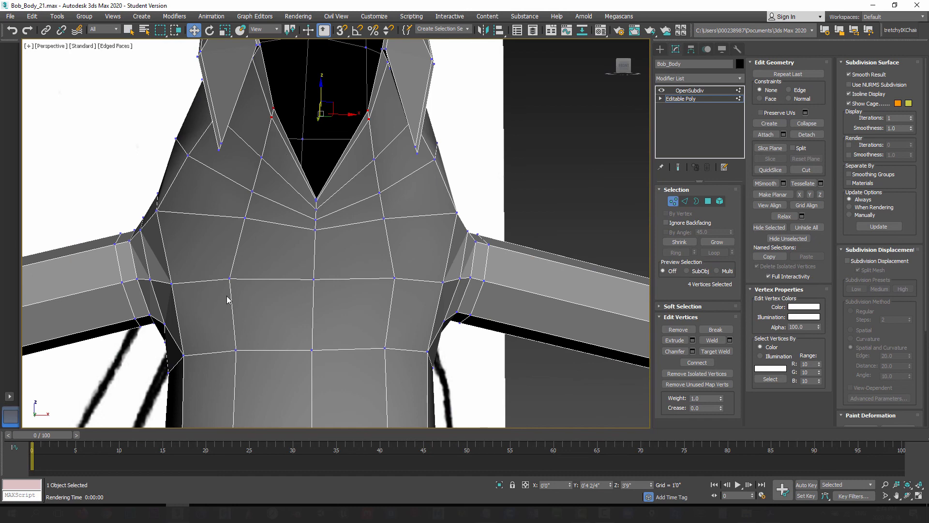
{"action": "middle_click_drag", "start_coordinate": [319, 297], "coordinate": [318, 266]}
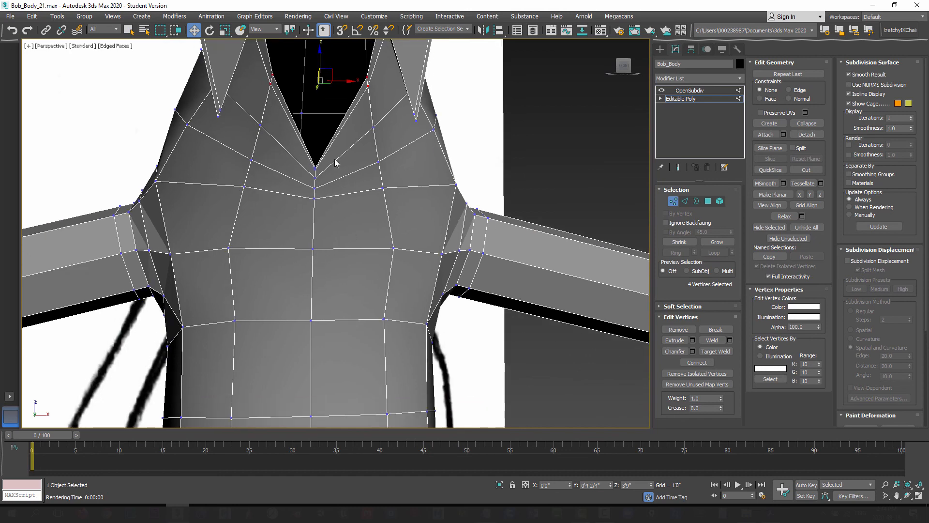
{"action": "scroll", "coordinate": [316, 169], "scroll_direction": "up", "scroll_amount": 5}
{"action": "middle_click_drag", "start_coordinate": [315, 170], "coordinate": [333, 222]}
{"action": "scroll", "coordinate": [333, 222], "scroll_direction": "down", "scroll_amount": 2}
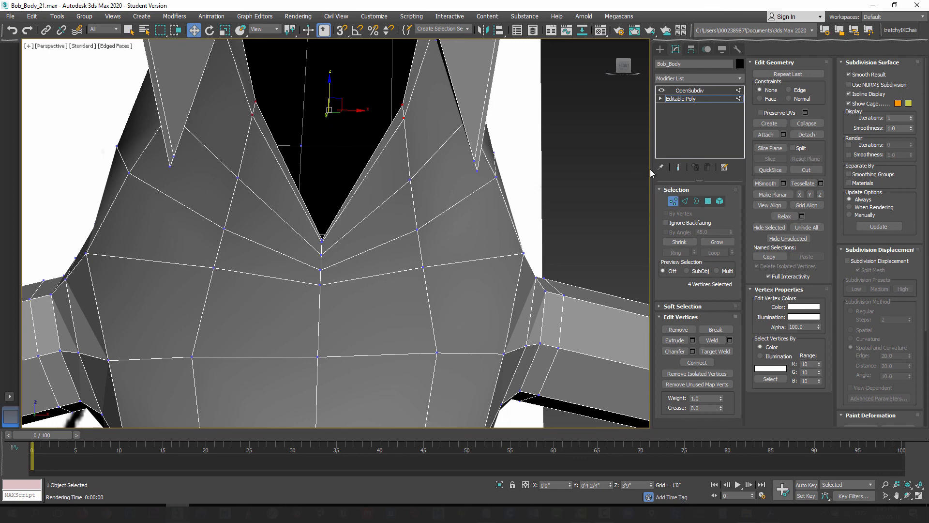
Try to slide the four selected vertices down with the Edge constraint, then undo the move and restore the constraint to None.
{"action": "middle_click_drag", "start_coordinate": [452, 224], "coordinate": [525, 225], "text": "alt"}
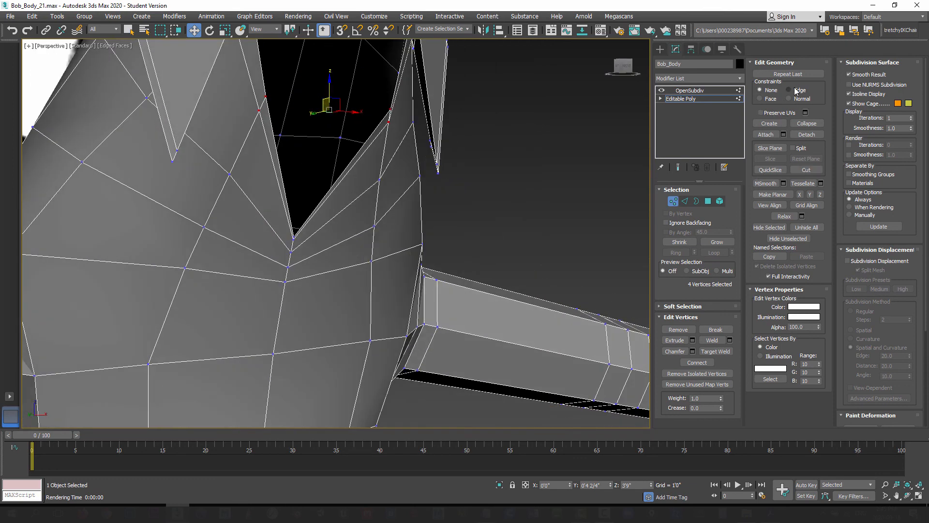
{"action": "middle_click_drag", "start_coordinate": [420, 194], "coordinate": [370, 190], "text": "alt"}
{"action": "left_click_drag", "start_coordinate": [331, 85], "coordinate": [358, 160]}
{"action": "key", "text": "ctrl+z"}
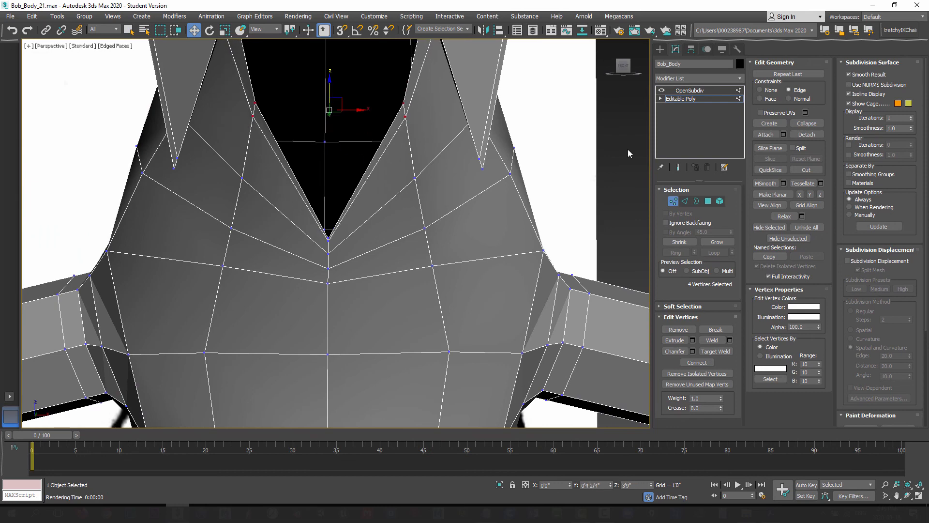
{"action": "middle_click_drag", "start_coordinate": [318, 231], "coordinate": [325, 218], "text": "alt"}
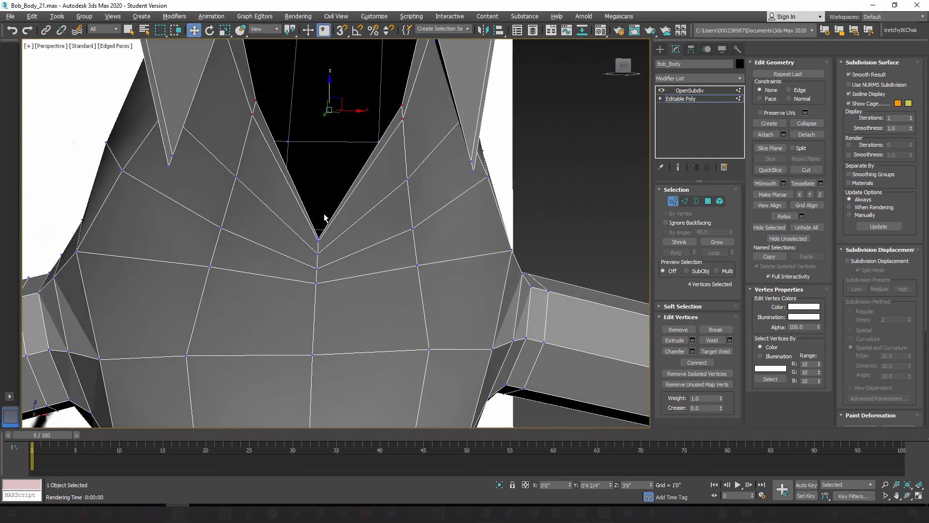
Lower the four selected vertices to the base of the V opening and scale them closer together horizontally.
{"action": "left_click_drag", "start_coordinate": [329, 82], "coordinate": [330, 188]}
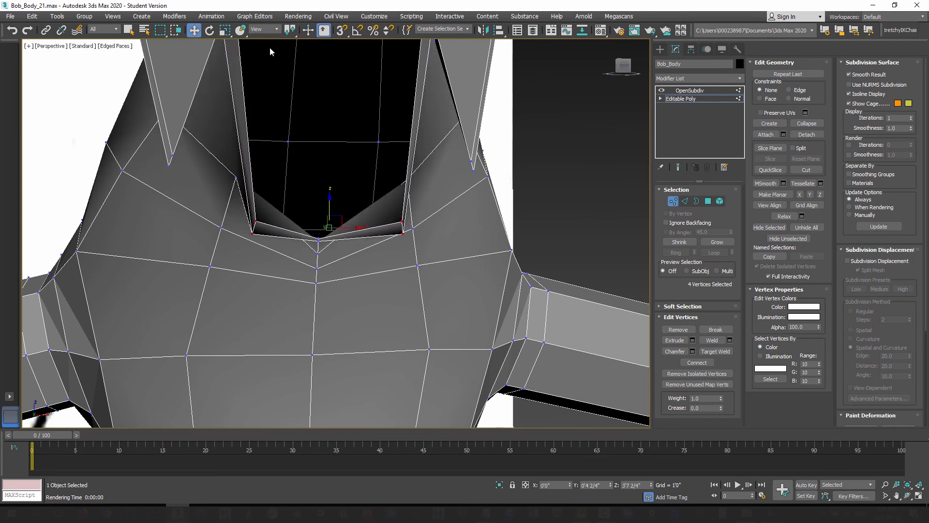
{"action": "left_click", "coordinate": [224, 31]}
{"action": "left_click_drag", "start_coordinate": [339, 229], "coordinate": [368, 244]}
Move the four vertices inward toward the torso in side view, to about Y 0'5 1/4" and Z 3'7 2/4".
{"action": "middle_click_drag", "start_coordinate": [316, 264], "coordinate": [380, 266], "text": "alt"}
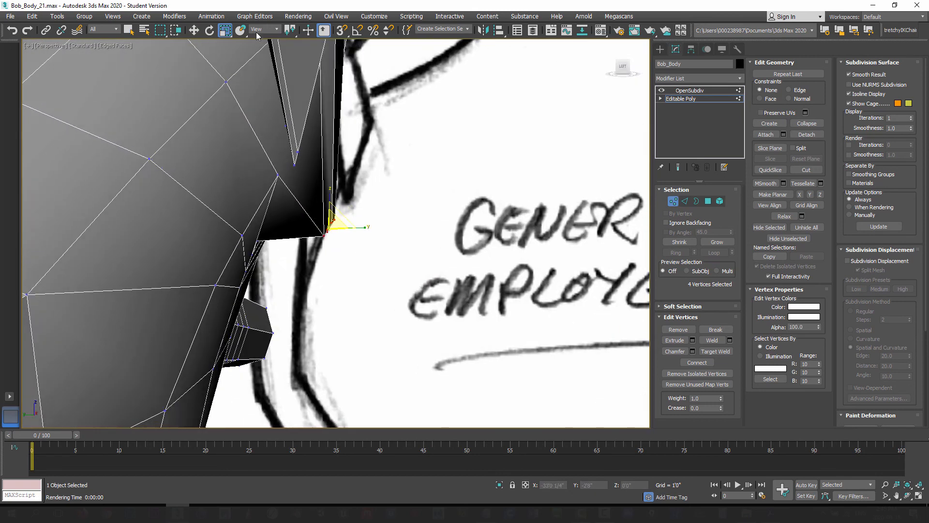
{"action": "left_click", "coordinate": [193, 30]}
{"action": "left_click_drag", "start_coordinate": [318, 214], "coordinate": [272, 183]}
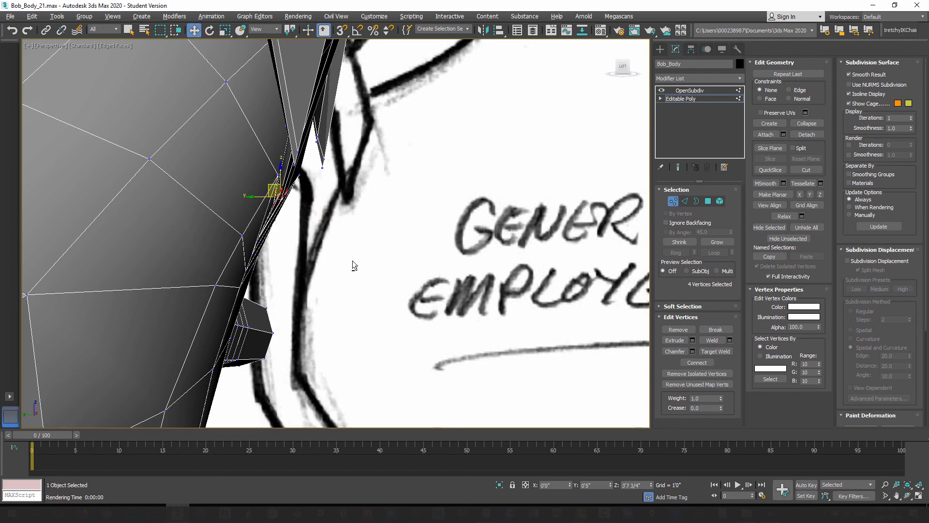
{"action": "middle_click_drag", "start_coordinate": [353, 264], "coordinate": [273, 248], "text": "alt"}
{"action": "scroll", "coordinate": [275, 237], "scroll_direction": "up", "scroll_amount": 2}
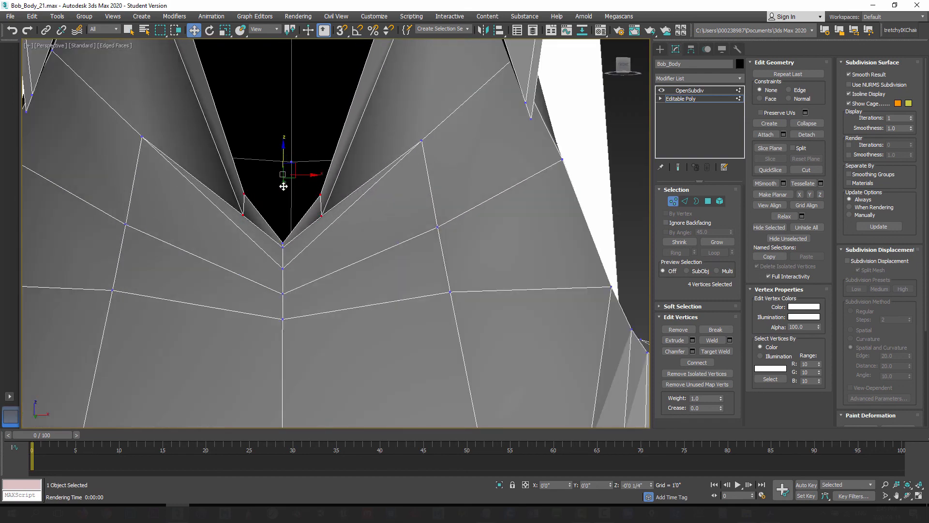
{"action": "mouse_move", "coordinate": [284, 184]}
{"action": "middle_mouse_down", "text": "alt"}
{"action": "mouse_move", "coordinate": [334, 266]}
{"action": "mouse_move", "coordinate": [274, 237]}
{"action": "middle_mouse_up", "text": "alt"}
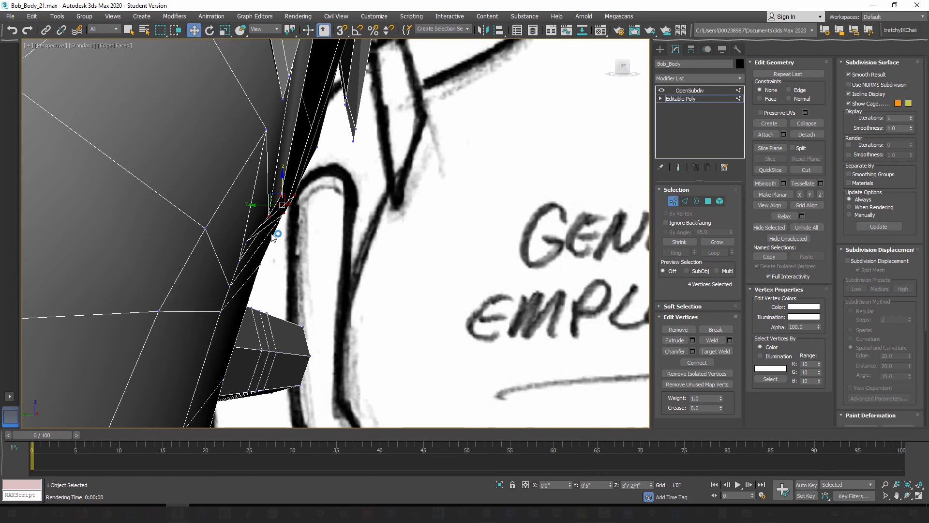
{"action": "left_click_drag", "start_coordinate": [258, 205], "coordinate": [244, 201]}
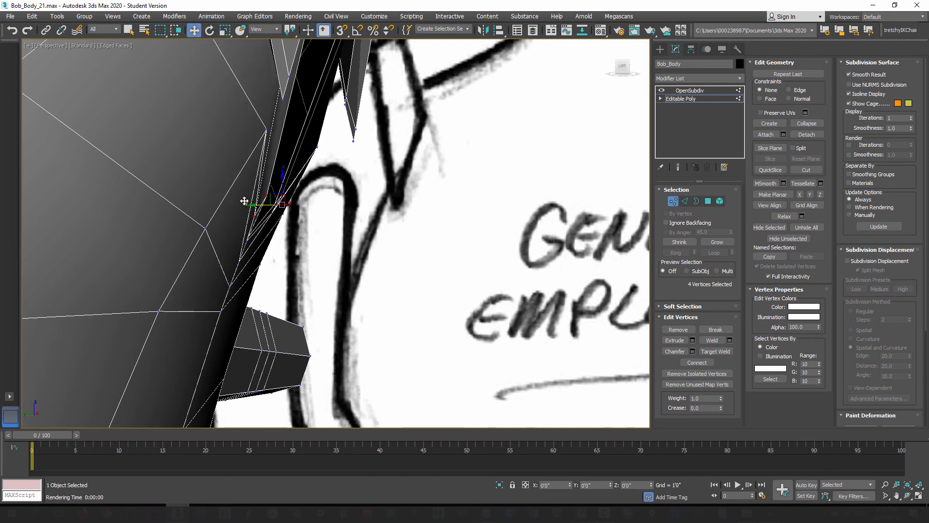
{"action": "middle_click_drag", "start_coordinate": [242, 200], "coordinate": [209, 219], "text": "alt"}
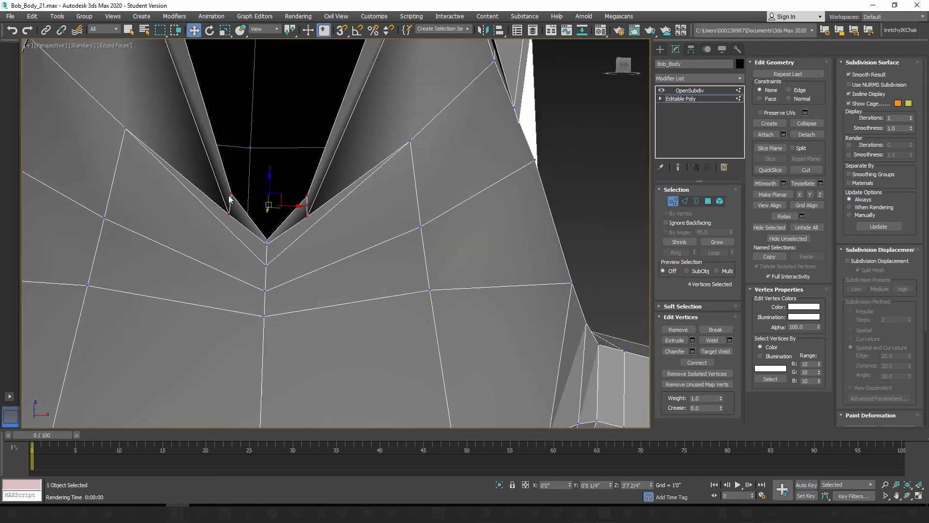
Lower the two inner-rim vertices near the V's tip slightly and scale them closer together.
{"action": "left_click", "coordinate": [232, 193]}
{"action": "left_click", "coordinate": [306, 195], "text": "ctrl"}
{"action": "middle_click_drag", "start_coordinate": [280, 234], "coordinate": [276, 179], "text": "alt"}
{"action": "mouse_move", "coordinate": [270, 170]}
{"action": "left_mouse_down"}
{"action": "mouse_move", "coordinate": [240, 197]}
{"action": "mouse_move", "coordinate": [270, 180]}
{"action": "left_mouse_up"}
{"action": "left_click", "coordinate": [225, 30]}
{"action": "key", "text": "w"}
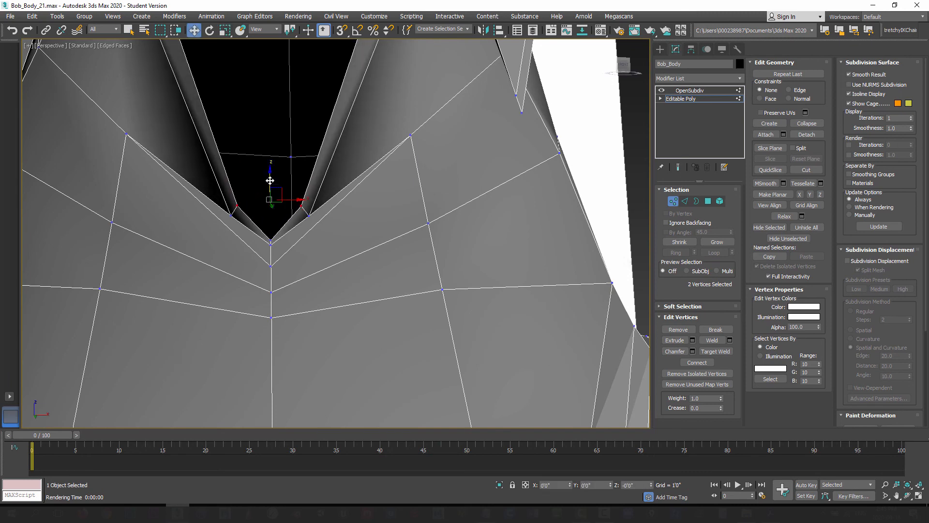
Select the first pair of chest vertices outside the V opening, lower them and scale them toward the centre line.
{"action": "mouse_move", "coordinate": [220, 211]}
{"action": "middle_mouse_down", "text": "alt"}
{"action": "mouse_move", "coordinate": [264, 208]}
{"action": "mouse_move", "coordinate": [286, 222]}
{"action": "mouse_move", "coordinate": [231, 208]}
{"action": "middle_mouse_up", "text": "alt"}
{"action": "left_click", "coordinate": [127, 126]}
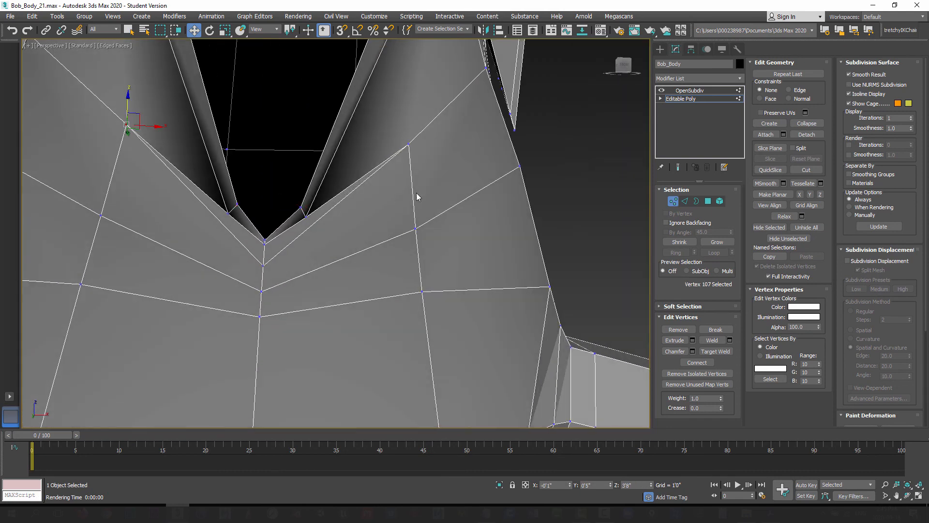
{"action": "left_click", "coordinate": [408, 143], "text": "ctrl"}
{"action": "middle_click_drag", "start_coordinate": [144, 155], "coordinate": [248, 157], "text": "alt"}
{"action": "left_click_drag", "start_coordinate": [260, 135], "coordinate": [226, 226]}
{"action": "left_click", "coordinate": [225, 30]}
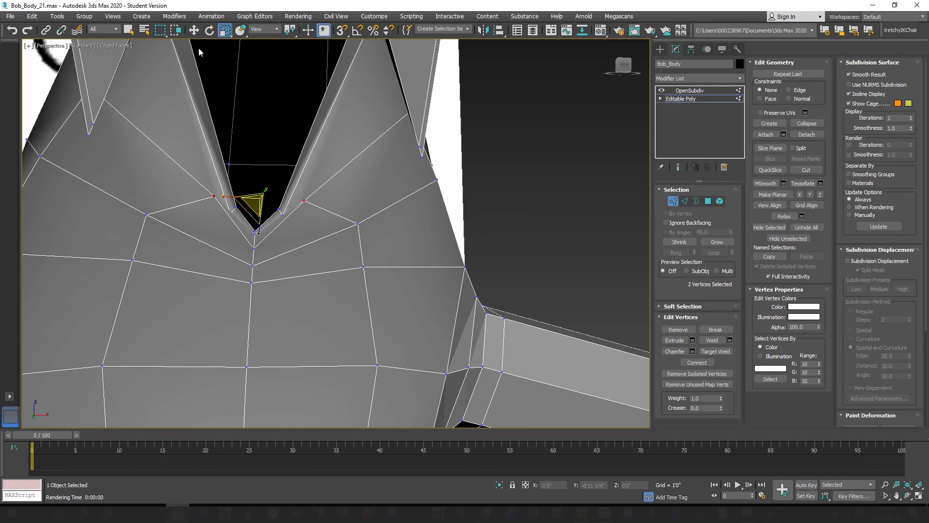
Lower this vertex pair to about Z 3'7 1/4" and push it inward to about Y 0'5 1/4".
{"action": "left_click", "coordinate": [194, 30]}
{"action": "left_click_drag", "start_coordinate": [261, 177], "coordinate": [252, 231]}
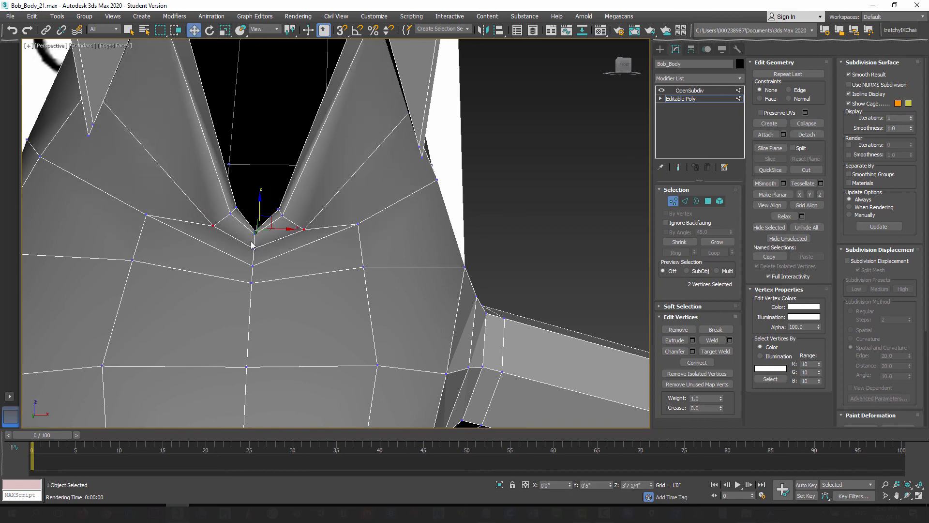
{"action": "middle_click_drag", "start_coordinate": [252, 245], "coordinate": [265, 242], "text": "alt"}
{"action": "left_click_drag", "start_coordinate": [241, 228], "coordinate": [209, 222]}
{"action": "middle_click_drag", "start_coordinate": [242, 251], "coordinate": [205, 240], "text": "alt"}
{"action": "middle_click_drag", "start_coordinate": [220, 279], "coordinate": [131, 222], "text": "alt"}
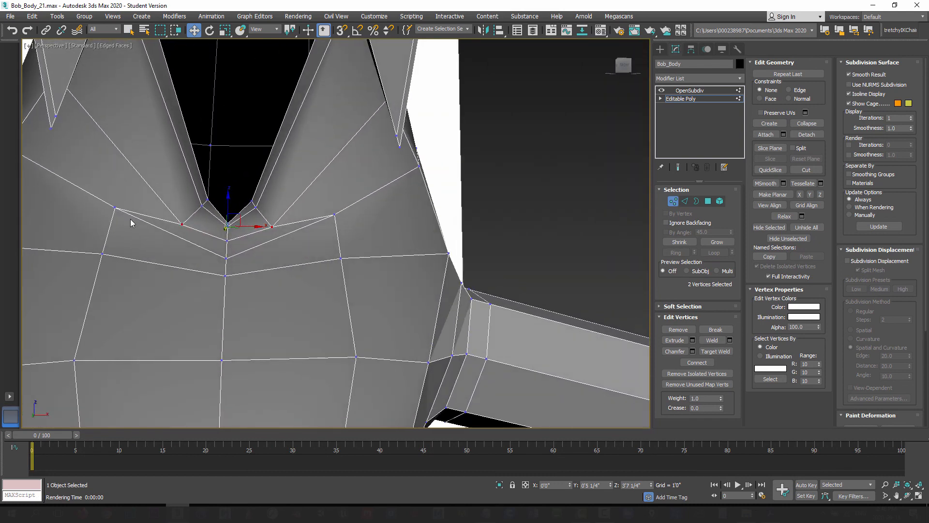
Lower the next pair of chest vertices to about Z 3'7" and scale them toward the centre line.
{"action": "left_click", "coordinate": [114, 206]}
{"action": "left_click", "coordinate": [335, 213], "text": "ctrl"}
{"action": "left_click_drag", "start_coordinate": [228, 190], "coordinate": [230, 216]}
{"action": "middle_click_drag", "start_coordinate": [240, 286], "coordinate": [254, 221]}
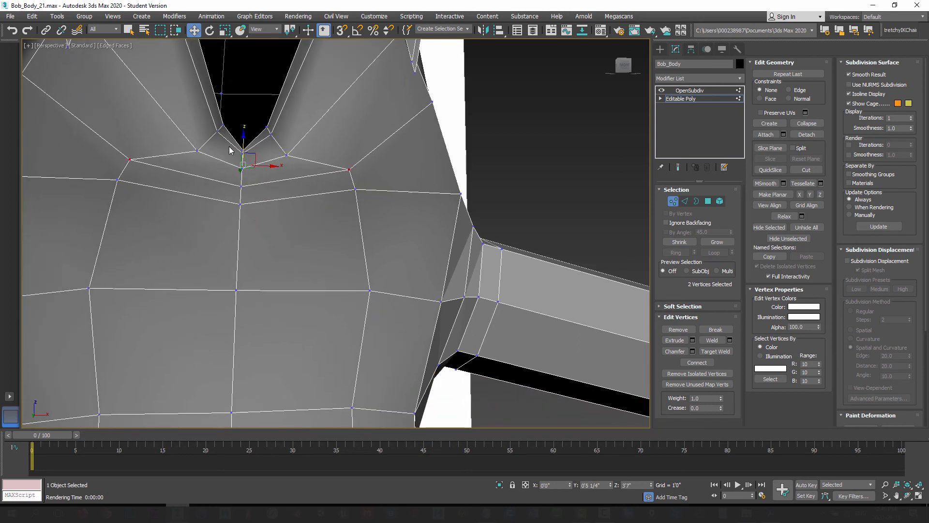
{"action": "left_click", "coordinate": [224, 30]}
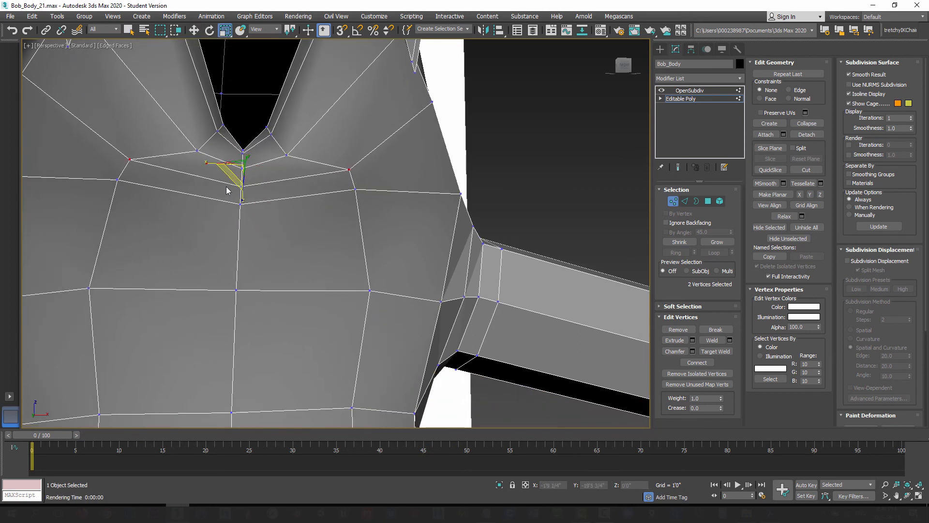
{"action": "mouse_move", "coordinate": [233, 167]}
{"action": "left_mouse_down"}
{"action": "mouse_move", "coordinate": [224, 166]}
{"action": "mouse_move", "coordinate": [245, 173]}
{"action": "mouse_move", "coordinate": [244, 157]}
{"action": "left_mouse_up"}
Push the second chest vertex pair inward to about Y 0'5 2/4" in side view.
{"action": "key", "text": "w"}
{"action": "middle_click_drag", "start_coordinate": [245, 221], "coordinate": [306, 232], "text": "alt"}
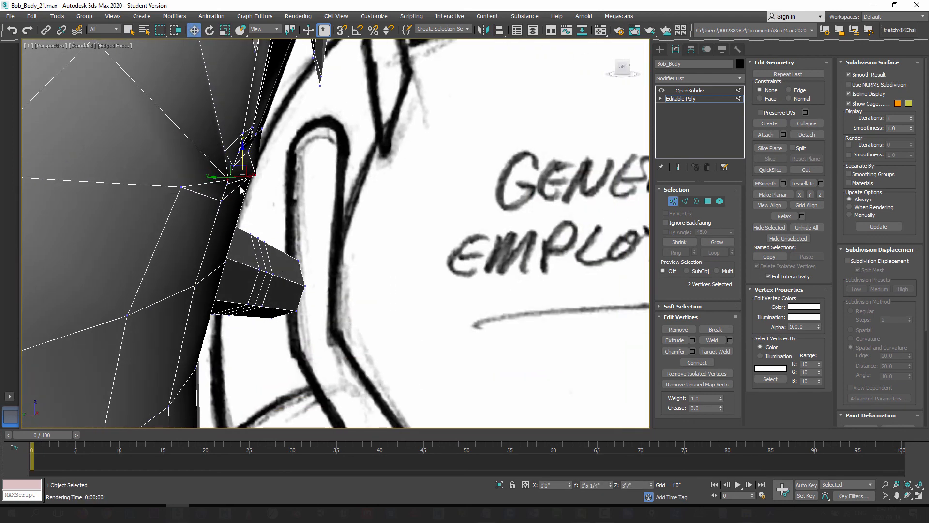
{"action": "left_click_drag", "start_coordinate": [221, 177], "coordinate": [199, 173]}
{"action": "middle_click_drag", "start_coordinate": [198, 173], "coordinate": [107, 195], "text": "alt"}
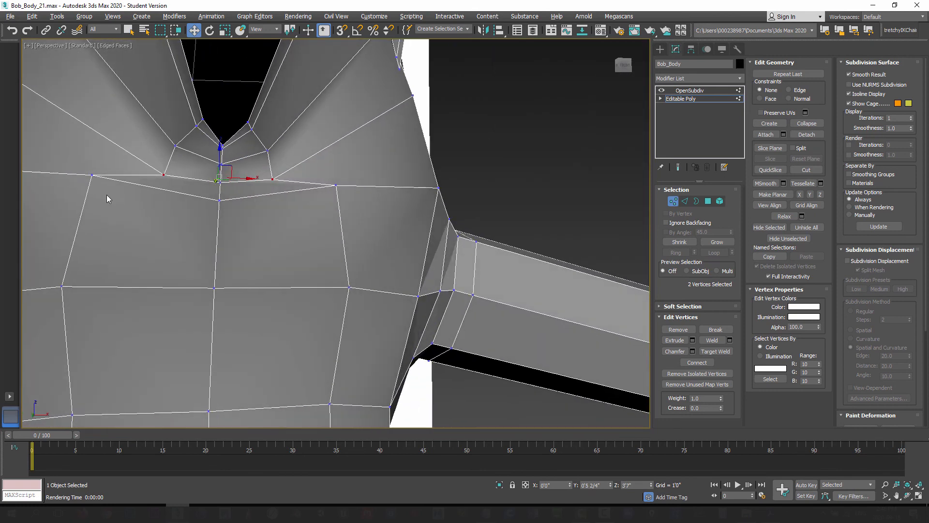
Lower the third pair of chest vertices below the V opening and scale them closer together.
{"action": "left_click", "coordinate": [92, 175]}
{"action": "left_click", "coordinate": [336, 185], "text": "ctrl"}
{"action": "left_click_drag", "start_coordinate": [220, 161], "coordinate": [225, 183]}
{"action": "mouse_move", "coordinate": [220, 213]}
{"action": "middle_mouse_down", "text": "alt"}
{"action": "mouse_move", "coordinate": [223, 228]}
{"action": "mouse_move", "coordinate": [257, 245]}
{"action": "mouse_move", "coordinate": [232, 203]}
{"action": "middle_mouse_up", "text": "alt"}
{"action": "left_click", "coordinate": [225, 30]}
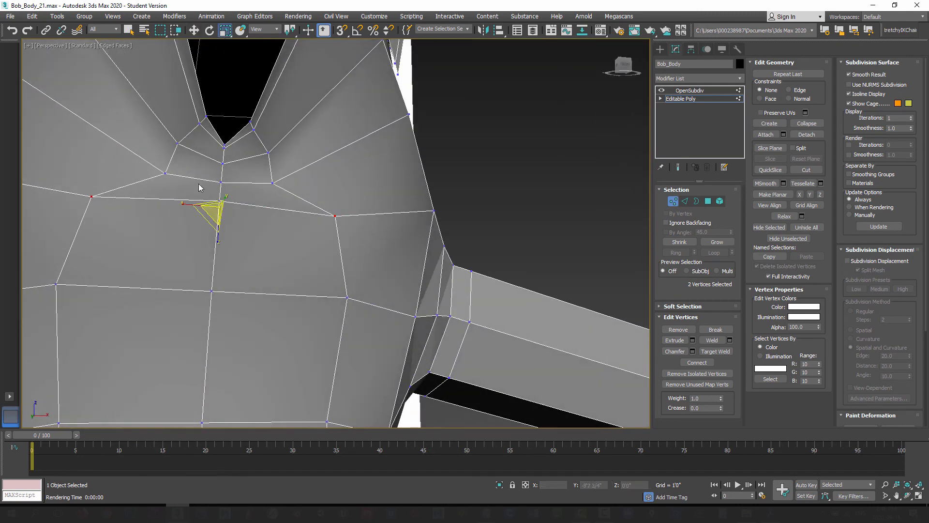
{"action": "left_click_drag", "start_coordinate": [186, 203], "coordinate": [204, 207]}
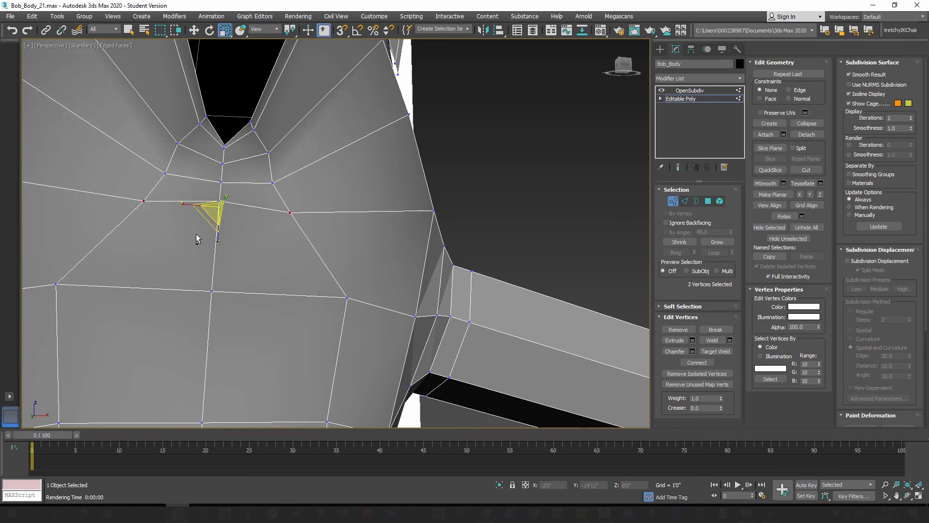
Push the third chest vertex pair slightly inward toward the torso in side view.
{"action": "middle_click_drag", "start_coordinate": [196, 234], "coordinate": [240, 271], "text": "alt"}
{"action": "scroll", "coordinate": [185, 247], "scroll_direction": "down", "scroll_amount": 4}
{"action": "scroll", "coordinate": [175, 258], "scroll_direction": "up", "scroll_amount": 2}
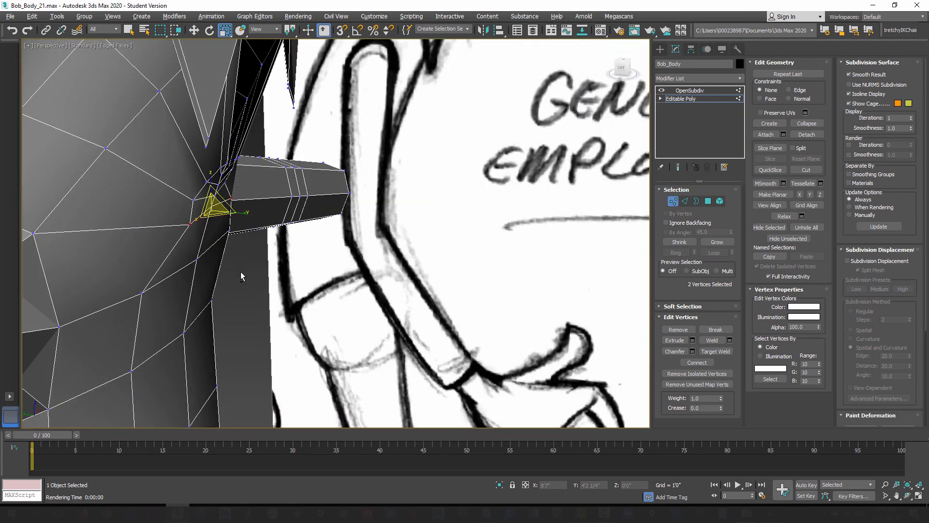
{"action": "left_click", "coordinate": [194, 30]}
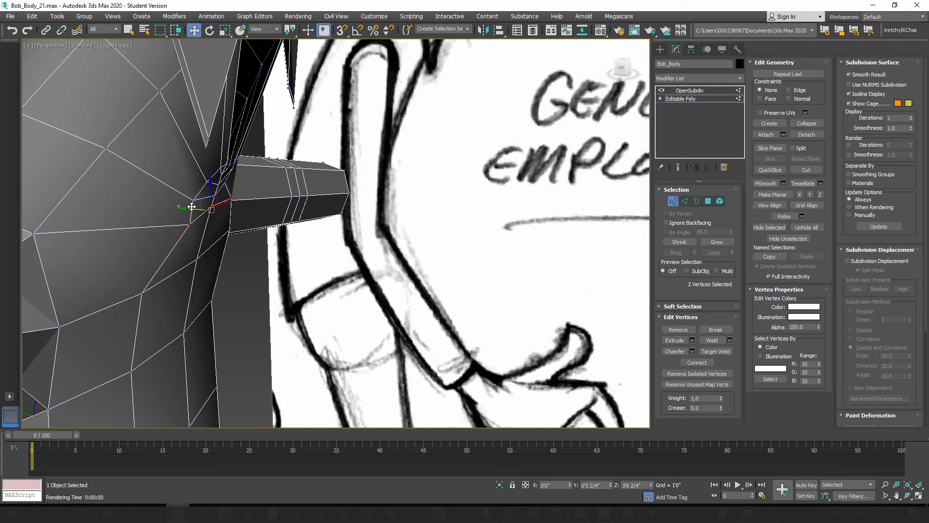
{"action": "left_click_drag", "start_coordinate": [192, 207], "coordinate": [181, 204]}
Select the vertex pair on the arm-level edge loop across the chest and scale it toward the centre line.
{"action": "middle_click_drag", "start_coordinate": [240, 243], "coordinate": [212, 245], "text": "alt"}
{"action": "left_click", "coordinate": [116, 221]}
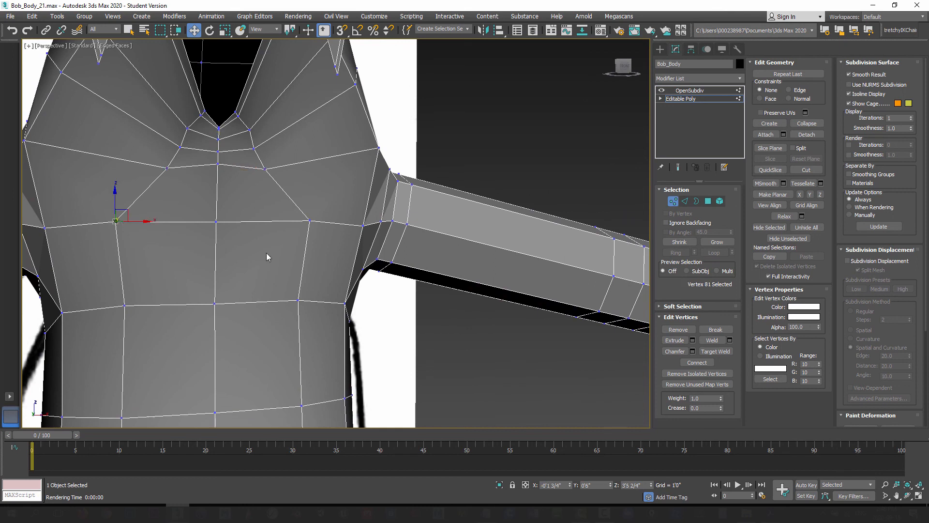
{"action": "left_click", "coordinate": [310, 221], "text": "ctrl"}
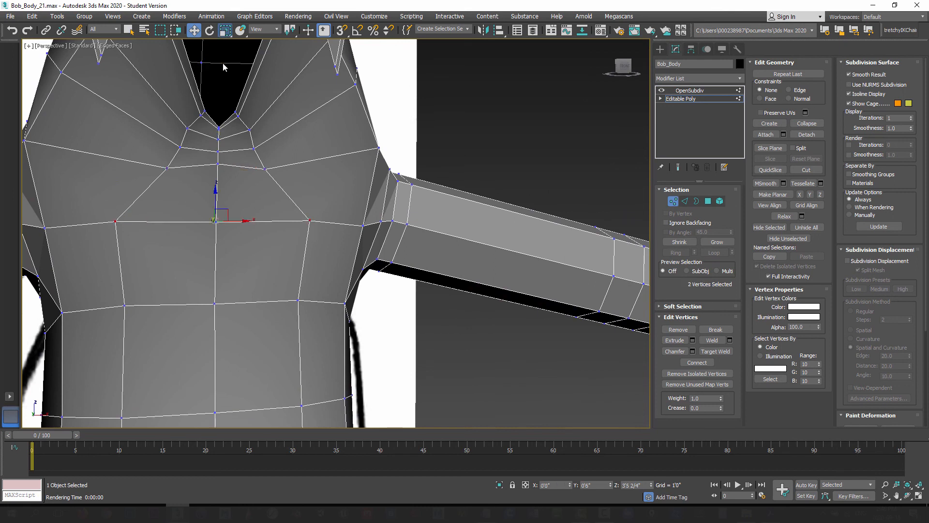
{"action": "key", "text": "r"}
{"action": "left_click_drag", "start_coordinate": [213, 223], "coordinate": [196, 226]}
Scale the vertex pair on the second loop below the V's tip slightly farther apart.
{"action": "left_click", "coordinate": [181, 147]}
{"action": "left_click", "coordinate": [254, 148], "text": "ctrl"}
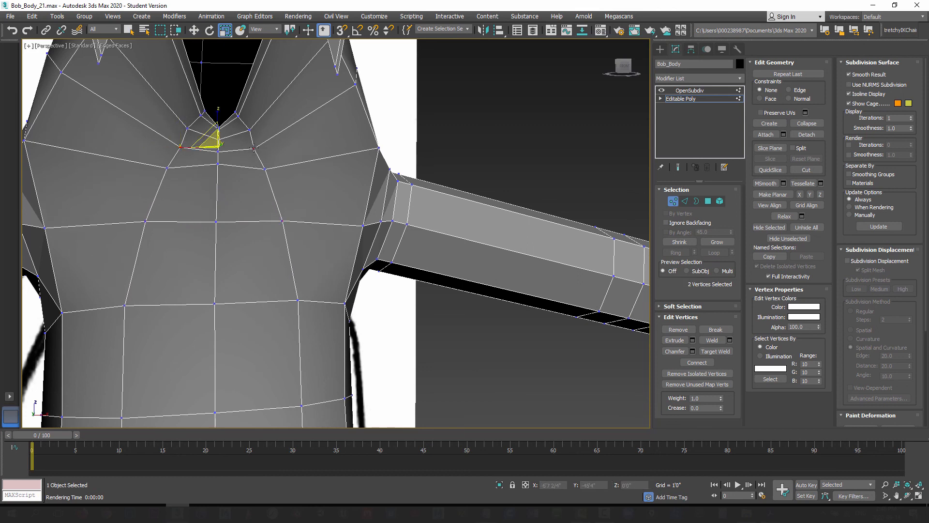
{"action": "left_click_drag", "start_coordinate": [181, 147], "coordinate": [175, 147]}
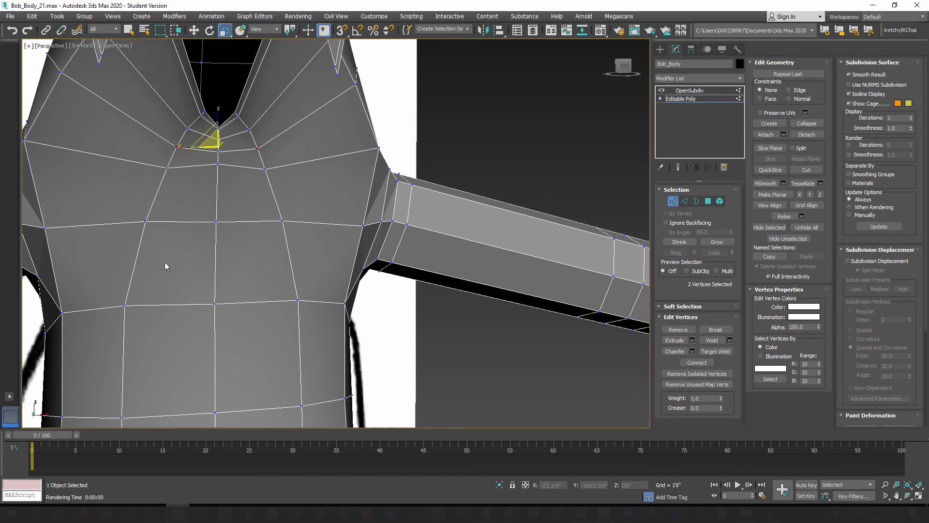
Lower the centre-line vertex of the third loop below the V's tip slightly to round out that loop.
{"action": "scroll", "coordinate": [187, 246], "scroll_direction": "up", "scroll_amount": 3}
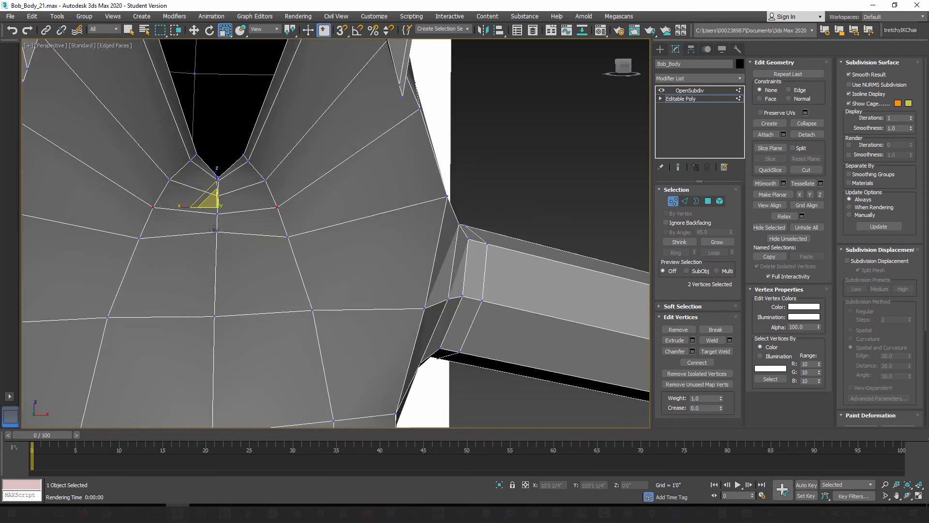
{"action": "left_click", "coordinate": [215, 232]}
{"action": "left_click", "coordinate": [193, 33]}
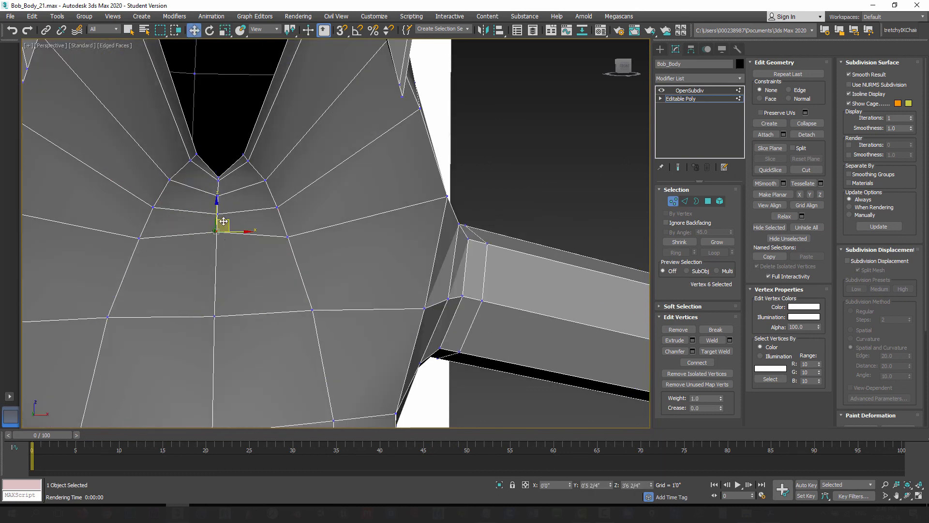
{"action": "left_click_drag", "start_coordinate": [217, 210], "coordinate": [217, 221]}
Show the smoothed end result and examine the reshaped neckline from an angle.
{"action": "middle_click_drag", "start_coordinate": [245, 262], "coordinate": [549, 176], "text": "alt"}
{"action": "left_click", "coordinate": [678, 167]}
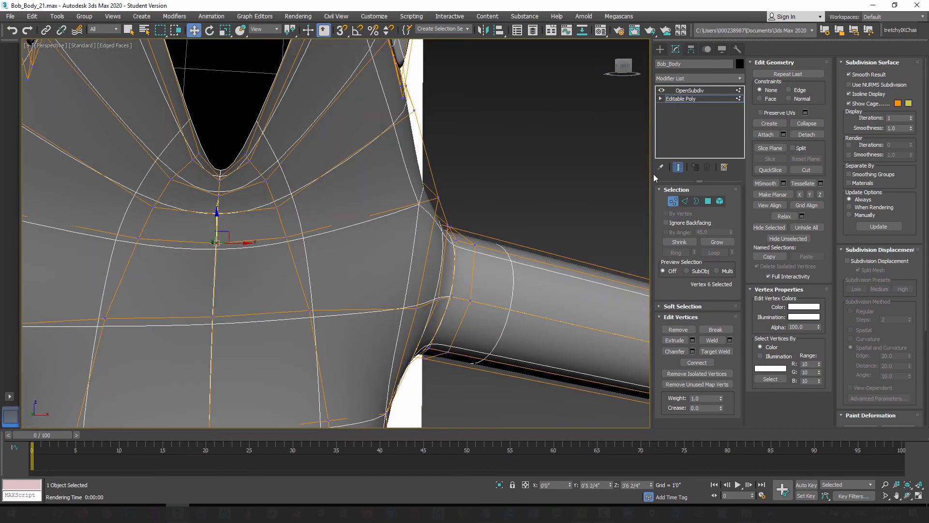
{"action": "middle_click_drag", "start_coordinate": [276, 206], "coordinate": [304, 203], "text": "alt"}
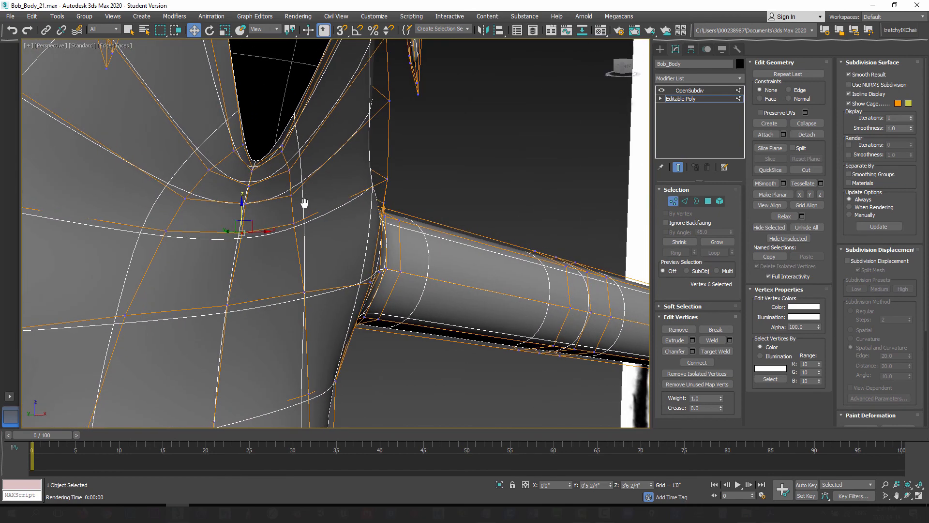
Render the perspective view to check the smoothed neckline, and close the rendered frame.
{"action": "key", "text": "shift+q"}
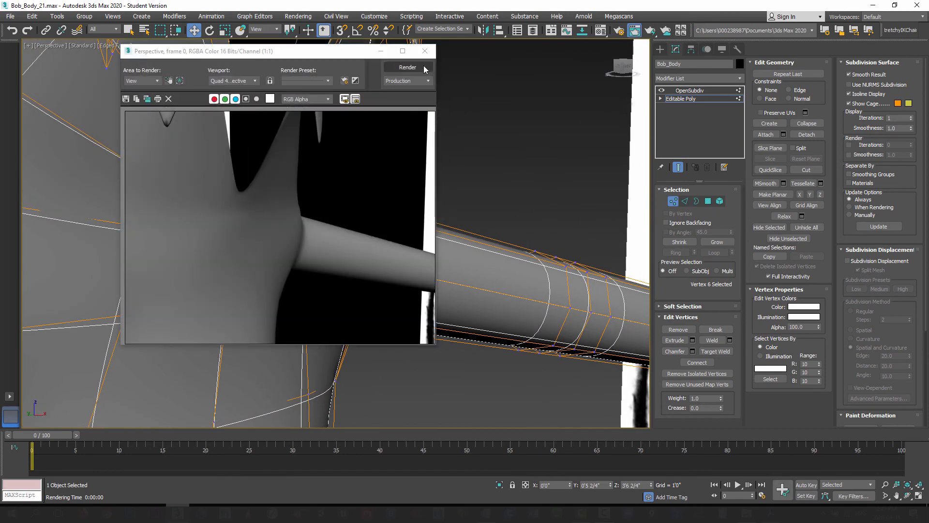
{"action": "left_click", "coordinate": [425, 51]}
{"action": "middle_click_drag", "start_coordinate": [266, 208], "coordinate": [231, 189], "text": "alt"}
Show the unsmoothed cage and scale the four vertices flanking the V's tip toward the centre line.
{"action": "left_click", "coordinate": [679, 167]}
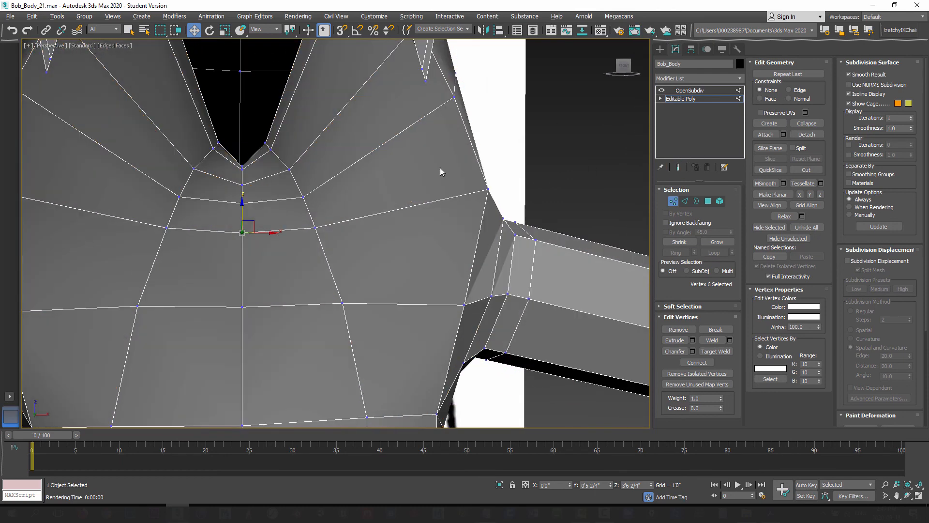
{"action": "scroll", "coordinate": [259, 183], "scroll_direction": "up", "scroll_amount": 5}
{"action": "left_click", "coordinate": [193, 159]}
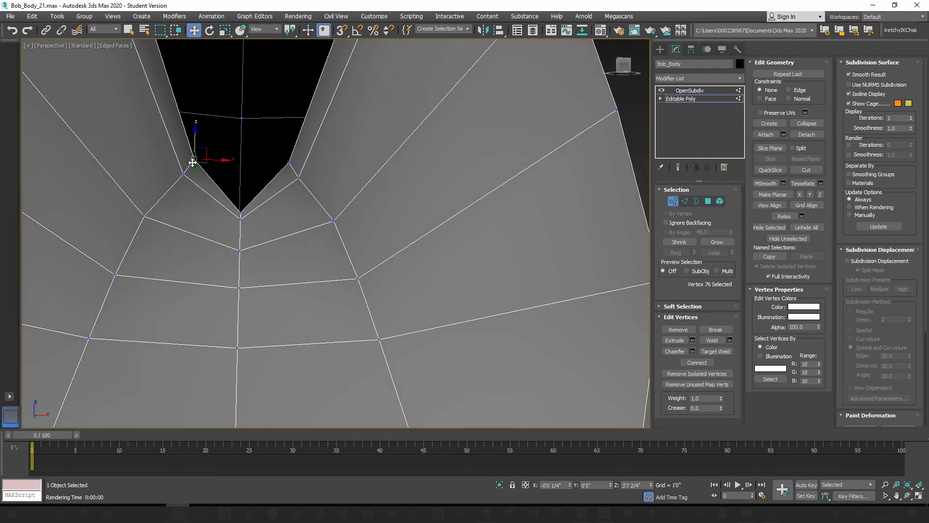
{"action": "left_click", "coordinate": [184, 175], "text": "ctrl"}
{"action": "left_click", "coordinate": [288, 163], "text": "ctrl"}
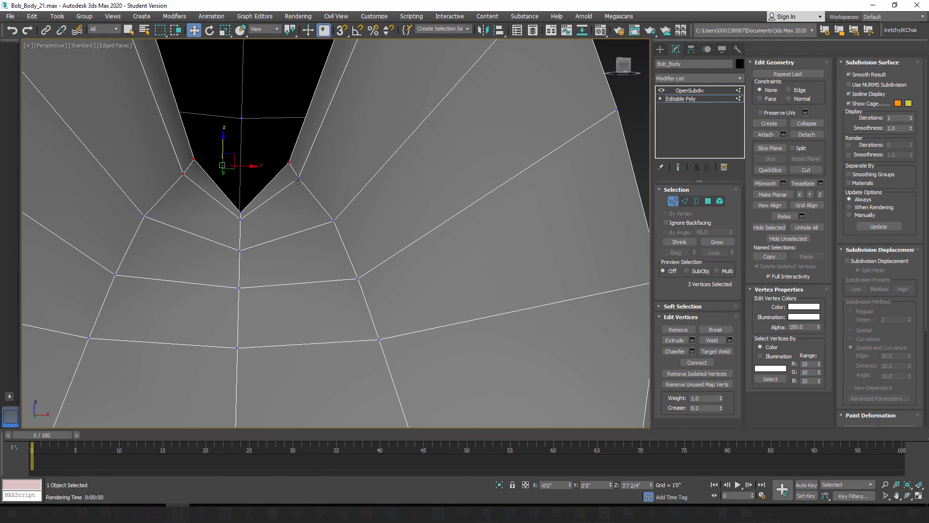
{"action": "left_click", "coordinate": [294, 176], "text": "ctrl"}
{"action": "left_click", "coordinate": [225, 30]}
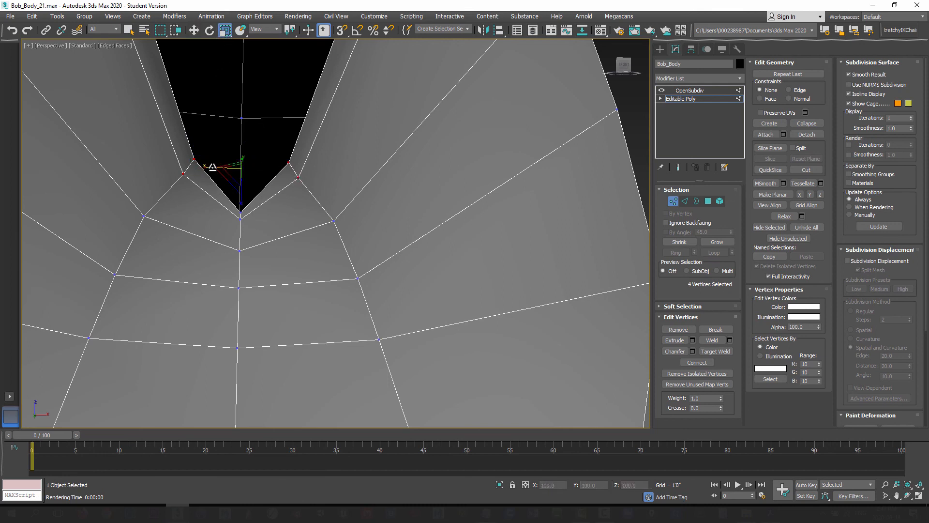
{"action": "left_click_drag", "start_coordinate": [211, 166], "coordinate": [248, 217]}
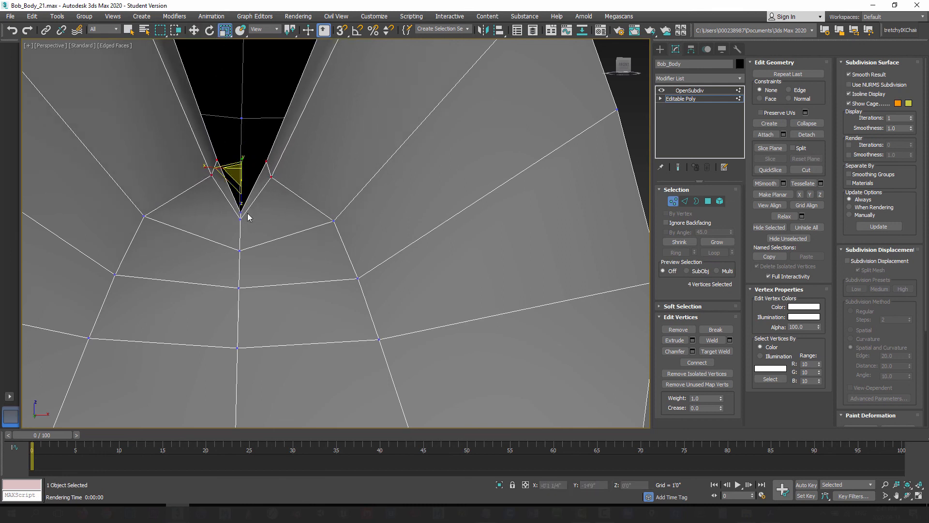
Lower the four vertices flanking the V's tip slightly and shift them back into the chest.
{"action": "left_click", "coordinate": [194, 30]}
{"action": "left_click_drag", "start_coordinate": [243, 157], "coordinate": [245, 161]}
{"action": "mouse_move", "coordinate": [245, 161]}
{"action": "middle_mouse_down", "text": "alt"}
{"action": "mouse_move", "coordinate": [276, 216]}
{"action": "mouse_move", "coordinate": [301, 222]}
{"action": "mouse_move", "coordinate": [219, 187]}
{"action": "middle_mouse_up", "text": "alt"}
{"action": "left_click_drag", "start_coordinate": [218, 185], "coordinate": [207, 180]}
{"action": "left_click", "coordinate": [299, 219]}
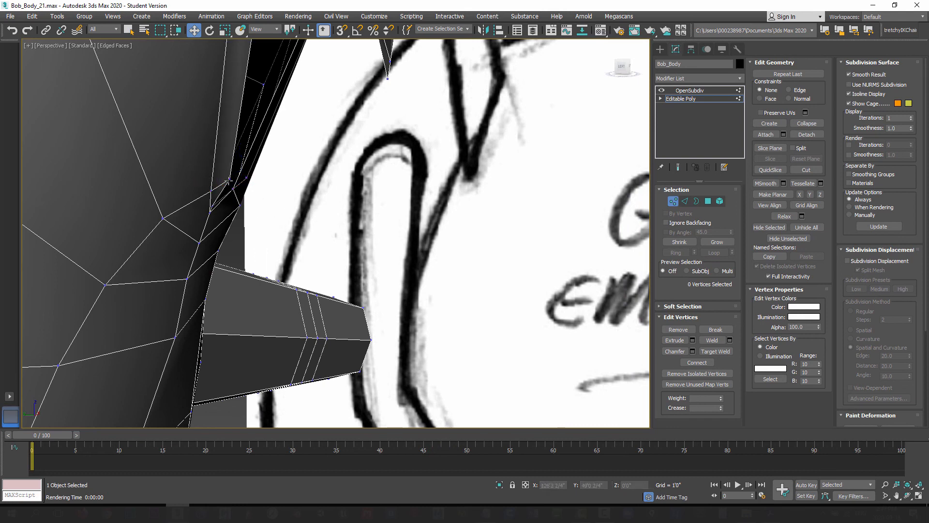
Select only one mirrored vertex pair beside the V's tip and move it slightly back in depth.
{"action": "left_click", "coordinate": [230, 179]}
{"action": "left_click", "coordinate": [246, 178], "text": "ctrl"}
{"action": "middle_click_drag", "start_coordinate": [249, 193], "coordinate": [266, 205], "text": "alt"}
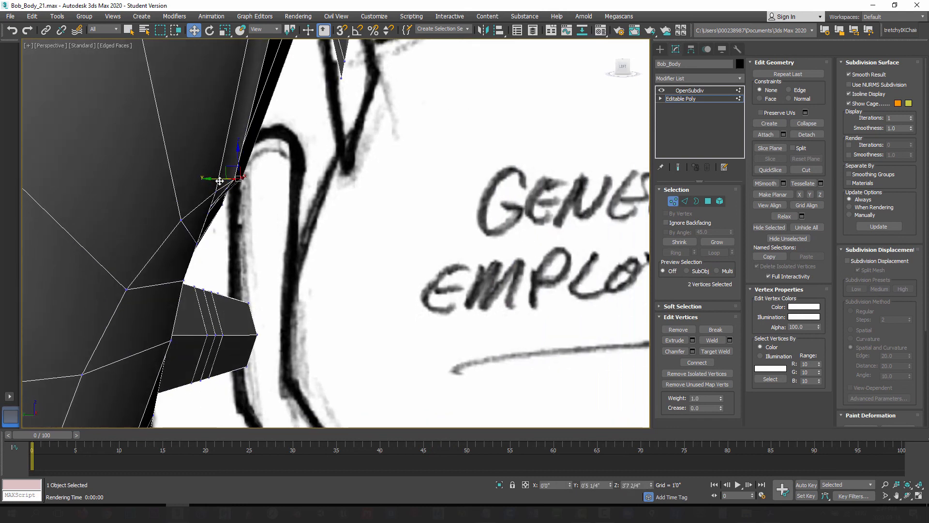
{"action": "left_click_drag", "start_coordinate": [217, 179], "coordinate": [208, 177]}
Move the centre-line vertex of the third loop below the V's tip slightly back in depth.
{"action": "mouse_move", "coordinate": [236, 218]}
{"action": "middle_mouse_down", "text": "alt"}
{"action": "mouse_move", "coordinate": [220, 221]}
{"action": "mouse_move", "coordinate": [265, 228]}
{"action": "mouse_move", "coordinate": [220, 226]}
{"action": "mouse_move", "coordinate": [182, 187]}
{"action": "mouse_move", "coordinate": [183, 149]}
{"action": "mouse_move", "coordinate": [247, 206]}
{"action": "mouse_move", "coordinate": [255, 234]}
{"action": "mouse_move", "coordinate": [211, 249]}
{"action": "mouse_move", "coordinate": [216, 270]}
{"action": "mouse_move", "coordinate": [224, 231]}
{"action": "mouse_move", "coordinate": [199, 222]}
{"action": "middle_mouse_up", "text": "alt"}
{"action": "left_click", "coordinate": [212, 207]}
{"action": "left_click", "coordinate": [198, 214]}
{"action": "left_click_drag", "start_coordinate": [183, 210], "coordinate": [175, 210]}
{"action": "mouse_move", "coordinate": [207, 216]}
{"action": "middle_mouse_down", "text": "alt"}
{"action": "mouse_move", "coordinate": [246, 233]}
{"action": "mouse_move", "coordinate": [268, 214]}
{"action": "mouse_move", "coordinate": [206, 209]}
{"action": "mouse_move", "coordinate": [202, 191]}
{"action": "mouse_move", "coordinate": [202, 219]}
{"action": "middle_mouse_up", "text": "alt"}
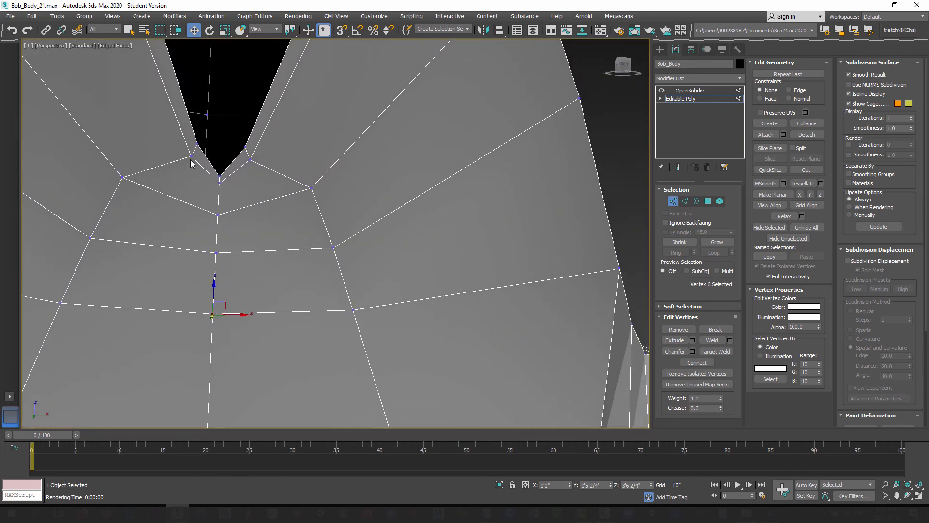
Scale the outer vertex pair beside the V's tip slightly farther apart and raise it a little.
{"action": "left_click", "coordinate": [192, 155]}
{"action": "left_click", "coordinate": [250, 160], "text": "ctrl"}
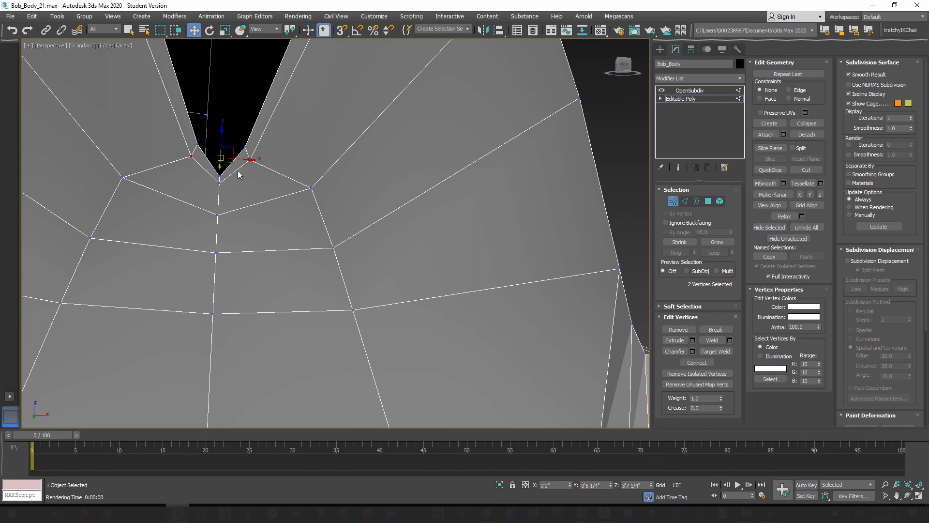
{"action": "left_click", "coordinate": [224, 31]}
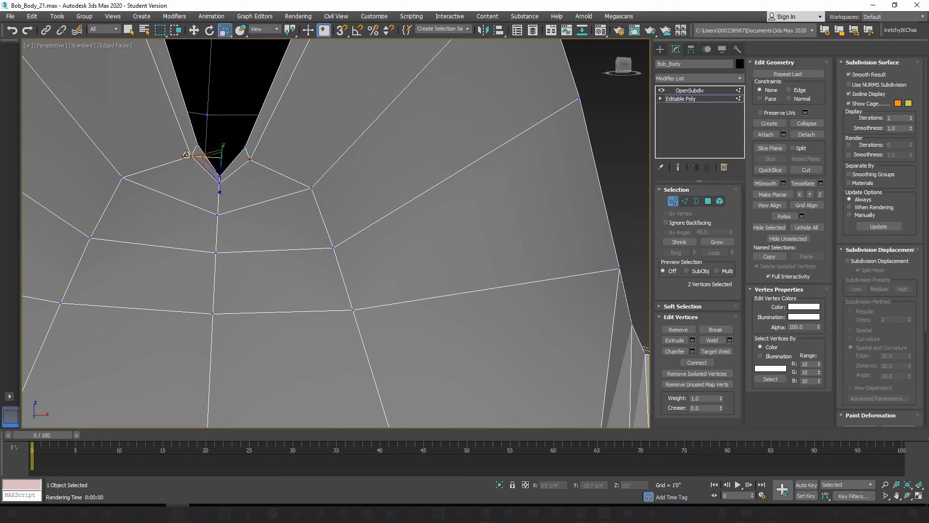
{"action": "left_click_drag", "start_coordinate": [185, 155], "coordinate": [182, 92]}
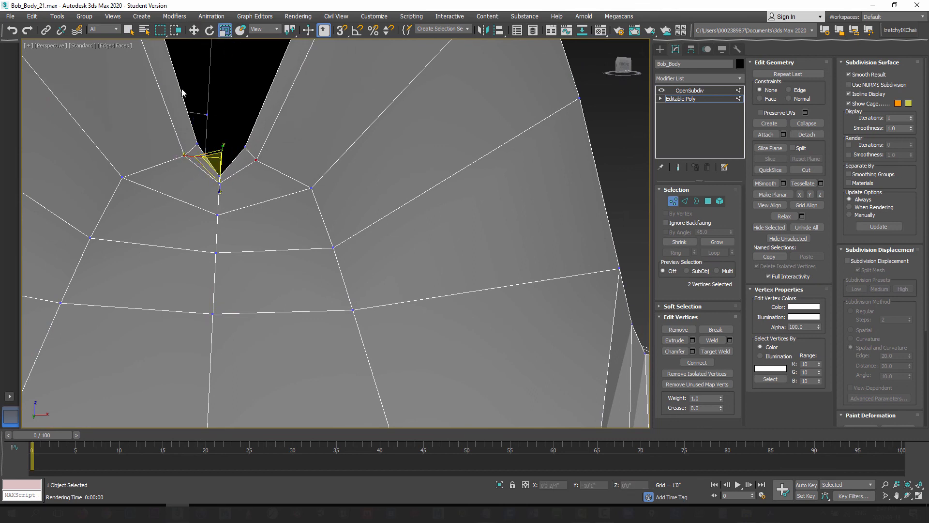
{"action": "left_click", "coordinate": [193, 30]}
{"action": "left_click_drag", "start_coordinate": [219, 145], "coordinate": [220, 132]}
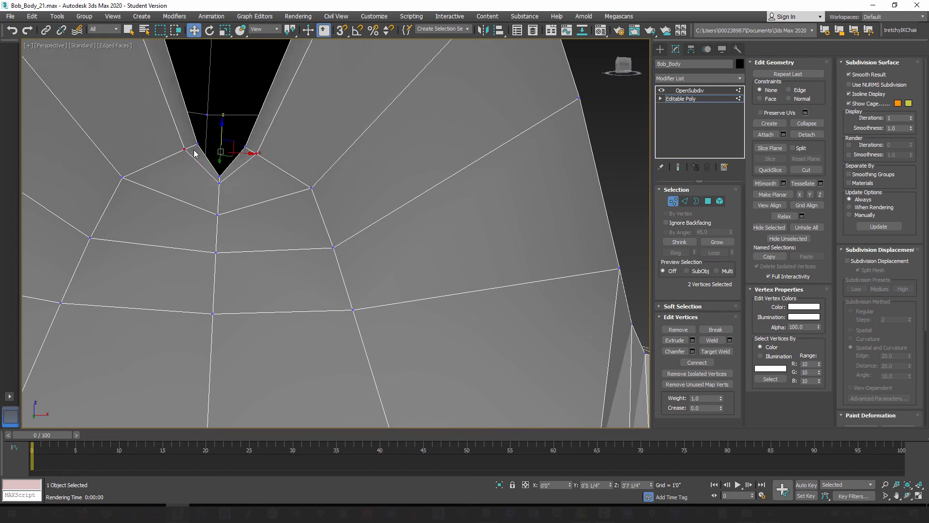
Scale the vertex pair on the first loop around the V's tip toward the centre line and lower it slightly.
{"action": "left_click", "coordinate": [122, 178]}
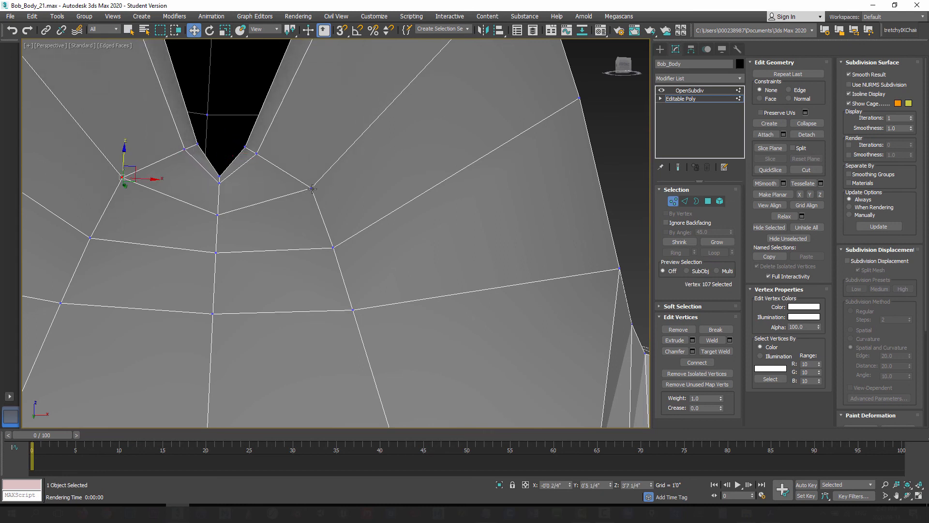
{"action": "left_click", "coordinate": [312, 188], "text": "ctrl"}
{"action": "left_click", "coordinate": [225, 31]}
{"action": "left_click_drag", "start_coordinate": [197, 182], "coordinate": [220, 181]}
{"action": "left_click", "coordinate": [194, 30]}
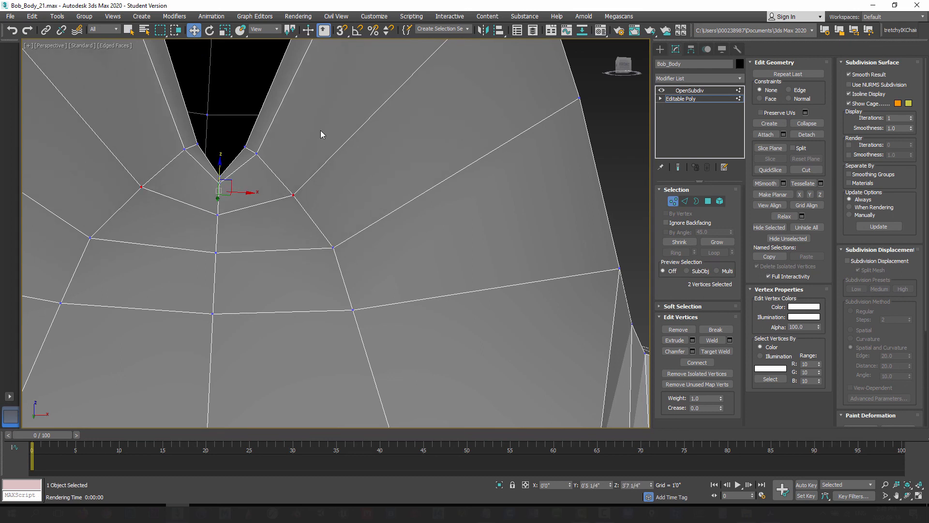
Scale the vertex pair on the second loop below the V's tip slightly closer together.
{"action": "middle_click_drag", "start_coordinate": [131, 234], "coordinate": [134, 201]}
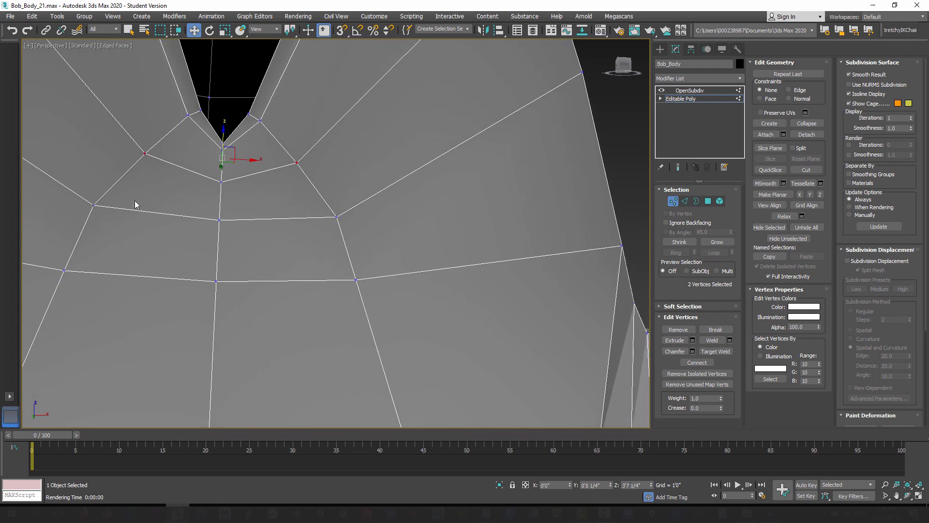
{"action": "left_click", "coordinate": [93, 206]}
{"action": "left_click", "coordinate": [337, 216], "text": "ctrl"}
{"action": "left_click", "coordinate": [226, 32]}
{"action": "left_click_drag", "start_coordinate": [189, 215], "coordinate": [187, 209]}
Lower the centre-line vertices of the three loops below the V's tip slightly to round out the loops.
{"action": "left_click", "coordinate": [220, 218]}
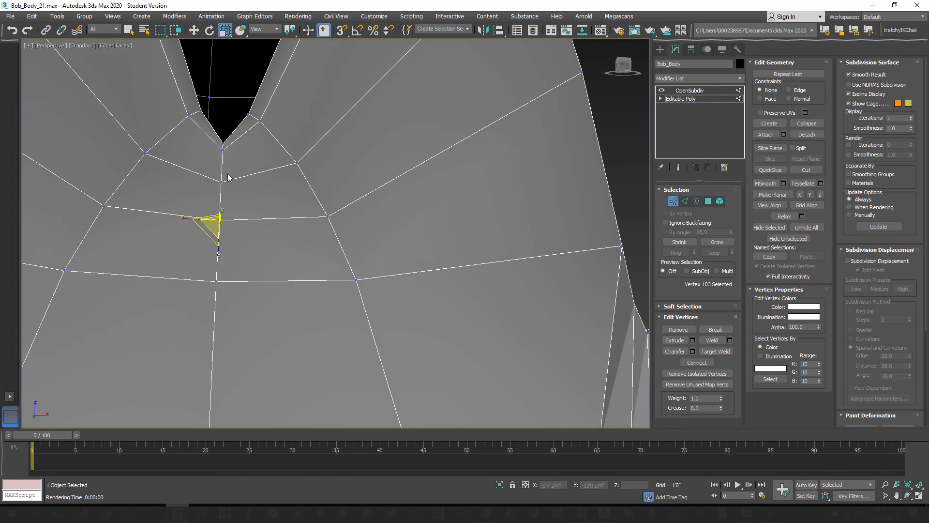
{"action": "left_click", "coordinate": [193, 30]}
{"action": "left_click_drag", "start_coordinate": [219, 200], "coordinate": [217, 227]}
{"action": "left_click_drag", "start_coordinate": [216, 268], "coordinate": [216, 279]}
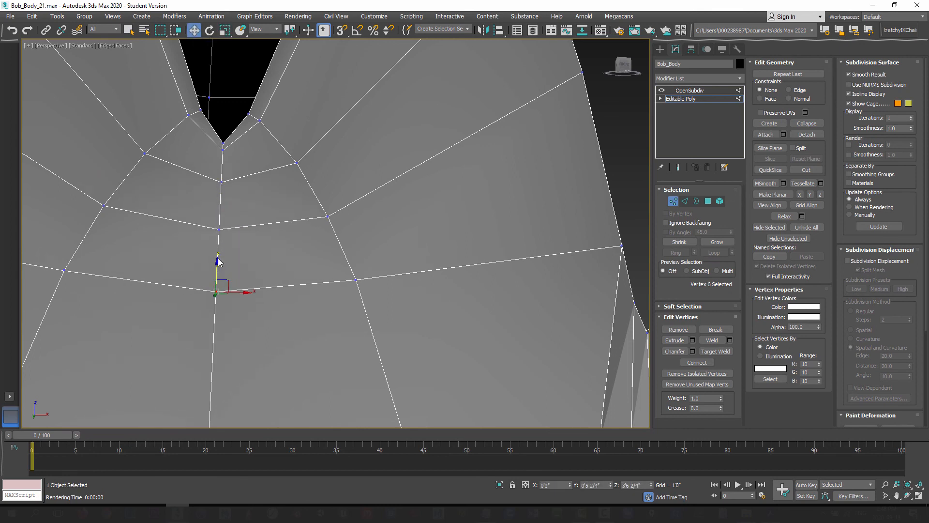
{"action": "left_click", "coordinate": [221, 181]}
{"action": "left_click_drag", "start_coordinate": [223, 161], "coordinate": [222, 164]}
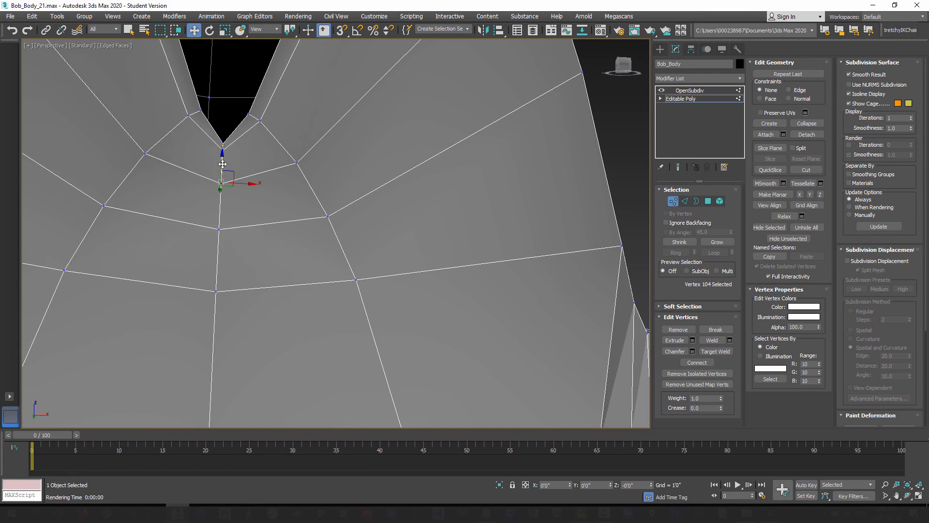
Select the outer vertex pair beside the V's tip and move it slightly back in depth.
{"action": "scroll", "coordinate": [234, 253], "scroll_direction": "down", "scroll_amount": 5}
{"action": "middle_click_drag", "start_coordinate": [231, 224], "coordinate": [241, 303]}
{"action": "mouse_move", "coordinate": [241, 303]}
{"action": "middle_mouse_down"}
{"action": "mouse_move", "coordinate": [241, 260]}
{"action": "mouse_move", "coordinate": [251, 256]}
{"action": "mouse_move", "coordinate": [213, 223]}
{"action": "mouse_move", "coordinate": [241, 200]}
{"action": "middle_mouse_up"}
{"action": "left_click", "coordinate": [272, 178], "text": "ctrl"}
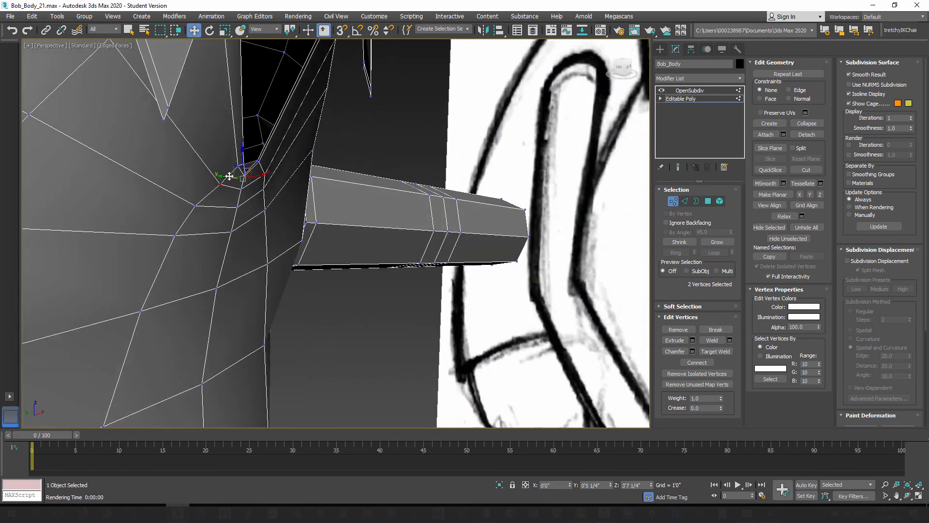
{"action": "left_click_drag", "start_coordinate": [224, 174], "coordinate": [222, 173]}
Leave vertex editing, show the OpenSubdiv result and compare the neckline and collar flaps with the unsmoothed cage.
{"action": "middle_click_drag", "start_coordinate": [229, 232], "coordinate": [187, 226], "text": "alt"}
{"action": "left_click", "coordinate": [673, 202]}
{"action": "left_click", "coordinate": [678, 167]}
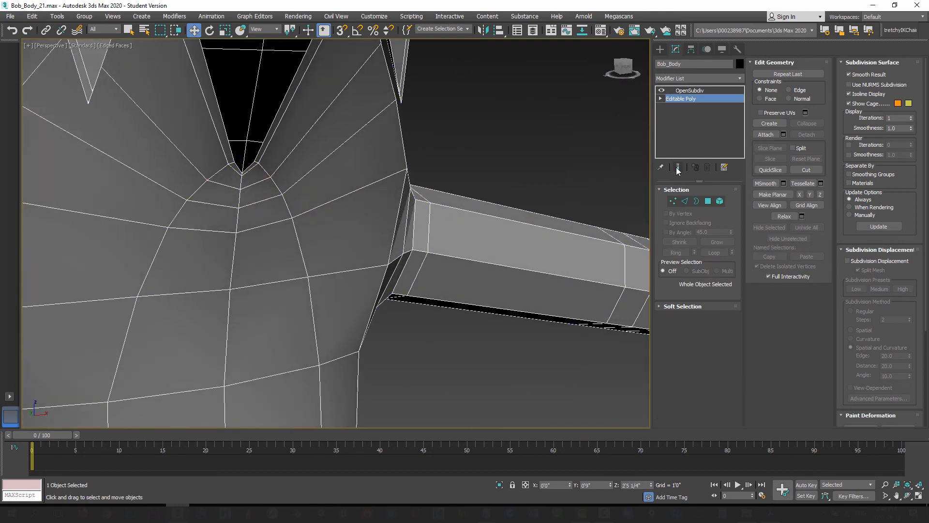
{"action": "middle_click_drag", "start_coordinate": [365, 238], "coordinate": [276, 266], "text": "alt"}
{"action": "scroll", "coordinate": [251, 233], "scroll_direction": "down", "scroll_amount": 5}
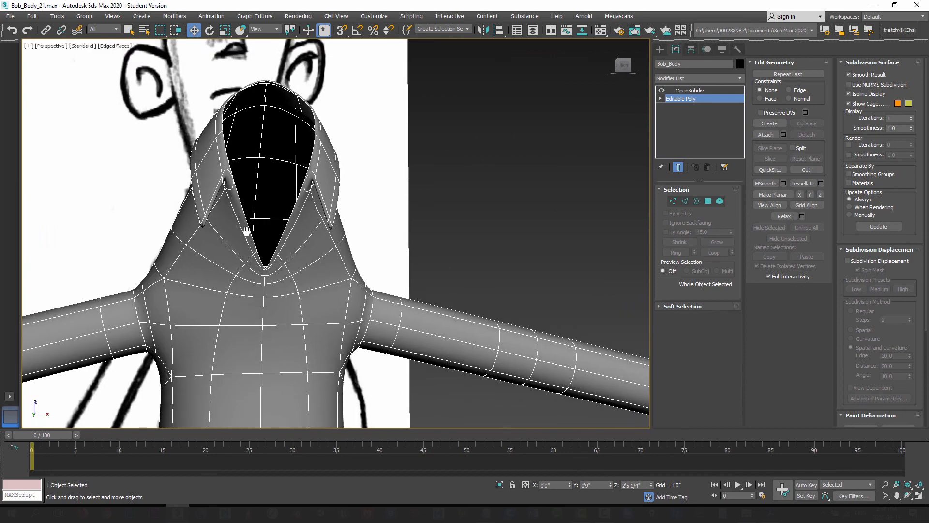
{"action": "scroll", "coordinate": [246, 230], "scroll_direction": "up", "scroll_amount": 3}
{"action": "mouse_move", "coordinate": [245, 231]}
{"action": "middle_mouse_down"}
{"action": "mouse_move", "coordinate": [291, 259]}
{"action": "mouse_move", "coordinate": [272, 268]}
{"action": "mouse_move", "coordinate": [245, 245]}
{"action": "mouse_move", "coordinate": [277, 264]}
{"action": "mouse_move", "coordinate": [519, 229]}
{"action": "middle_mouse_up"}
{"action": "left_click", "coordinate": [680, 167]}
{"action": "scroll", "coordinate": [302, 274], "scroll_direction": "up", "scroll_amount": 3}
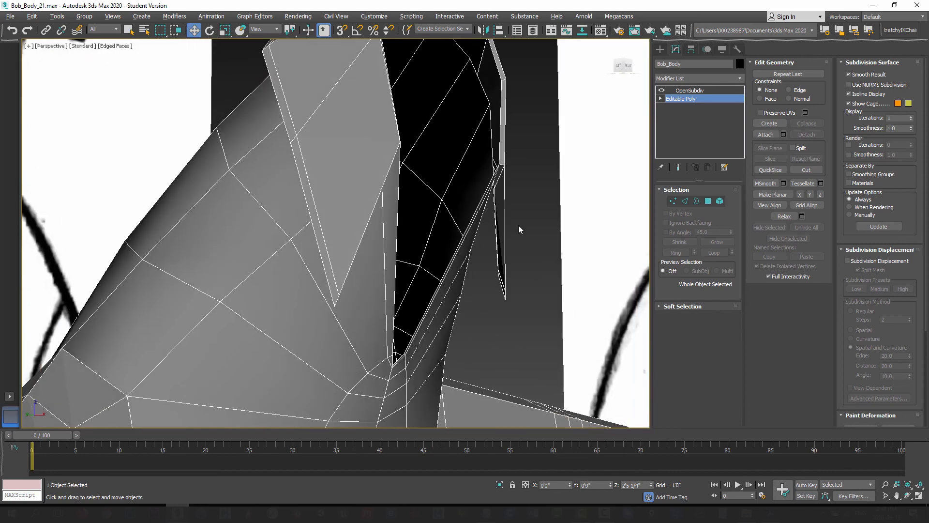
{"action": "left_click", "coordinate": [679, 167]}
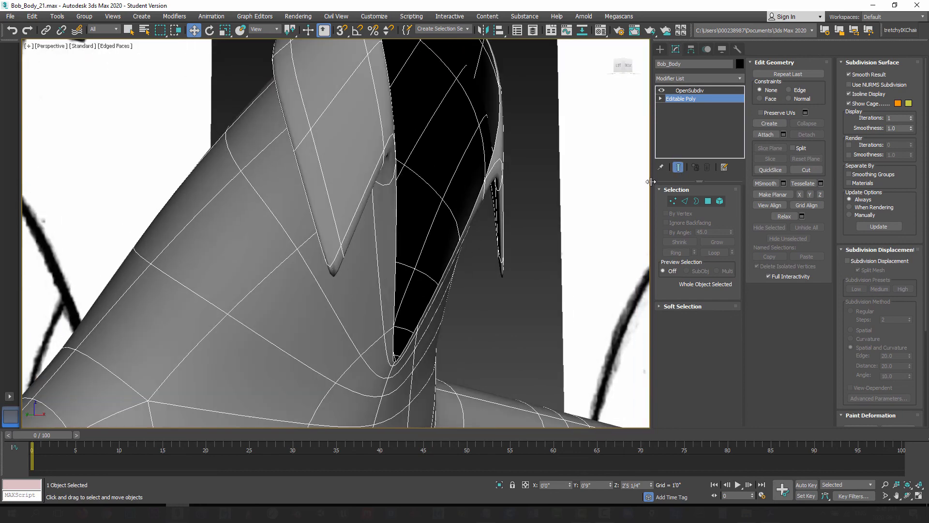
{"action": "left_click", "coordinate": [679, 167]}
Select the four inner vertices at the tips of the two collar flaps and lower them.
{"action": "left_click", "coordinate": [673, 201]}
{"action": "mouse_move", "coordinate": [342, 272]}
{"action": "middle_mouse_down", "text": "alt"}
{"action": "mouse_move", "coordinate": [294, 233]}
{"action": "mouse_move", "coordinate": [302, 199]}
{"action": "middle_mouse_up", "text": "alt"}
{"action": "mouse_move", "coordinate": [257, 296]}
{"action": "middle_mouse_down"}
{"action": "mouse_move", "coordinate": [272, 280]}
{"action": "mouse_move", "coordinate": [308, 281]}
{"action": "middle_mouse_up"}
{"action": "scroll", "coordinate": [272, 280], "scroll_direction": "up", "scroll_amount": 5}
{"action": "middle_click_drag", "start_coordinate": [309, 317], "coordinate": [345, 353], "text": "alt"}
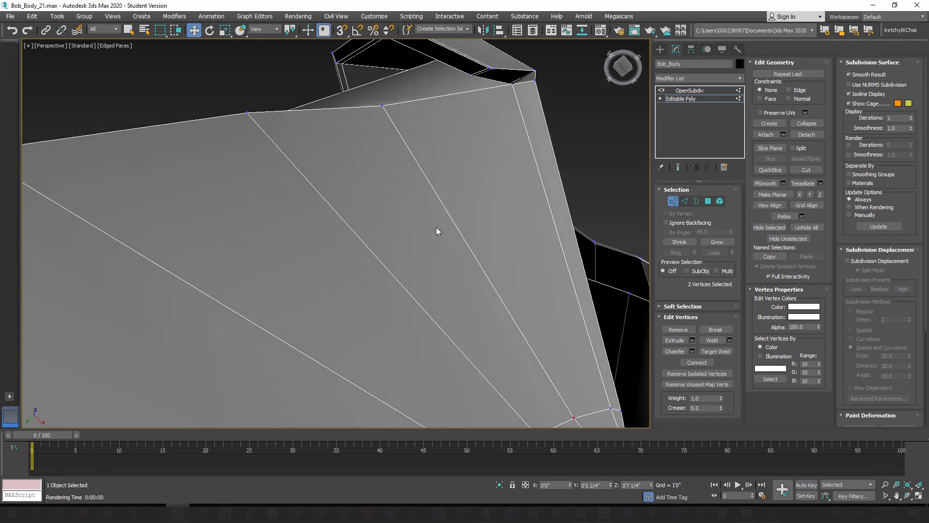
{"action": "middle_click_drag", "start_coordinate": [436, 228], "coordinate": [324, 303]}
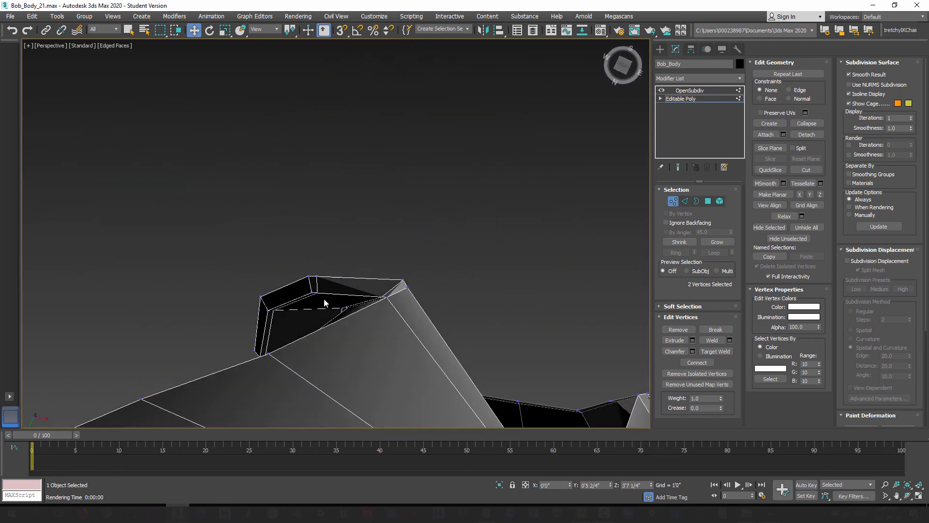
{"action": "left_click", "coordinate": [312, 293], "text": "ctrl"}
{"action": "middle_click_drag", "start_coordinate": [459, 322], "coordinate": [347, 292]}
{"action": "middle_click_drag", "start_coordinate": [453, 358], "coordinate": [489, 263], "text": "alt"}
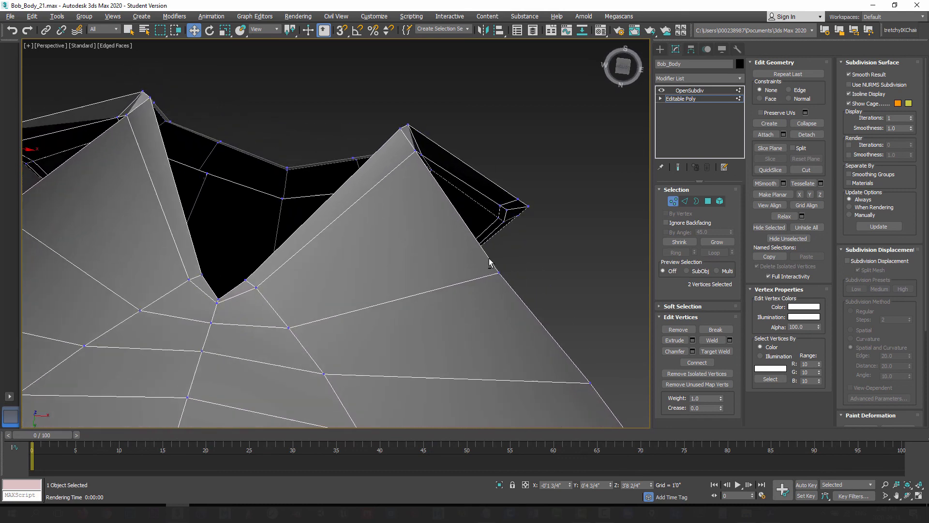
{"action": "left_click", "coordinate": [500, 207], "text": "ctrl"}
{"action": "middle_click_drag", "start_coordinate": [441, 225], "coordinate": [398, 244], "text": "alt"}
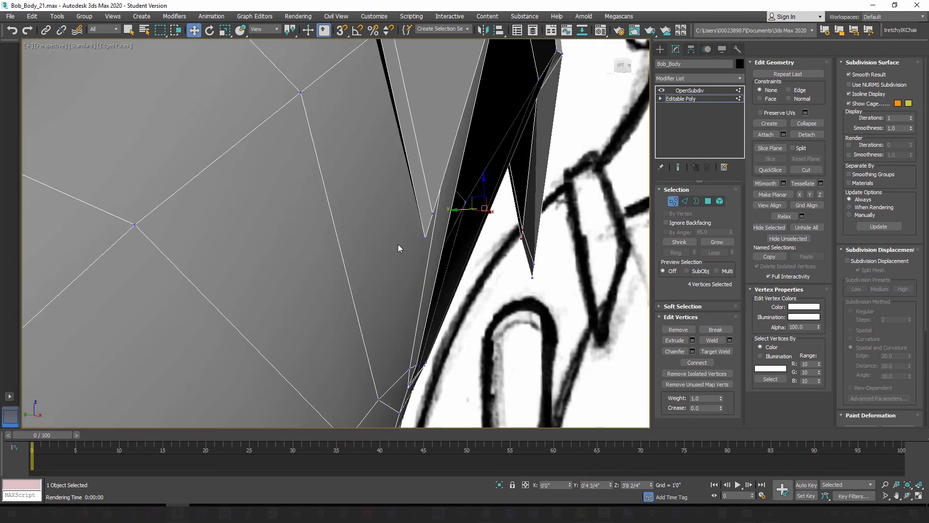
{"action": "left_click_drag", "start_coordinate": [483, 186], "coordinate": [490, 228]}
Show the smoothed end result and raise the four inner flap-tip vertices slightly.
{"action": "middle_click_drag", "start_coordinate": [491, 229], "coordinate": [565, 233], "text": "alt"}
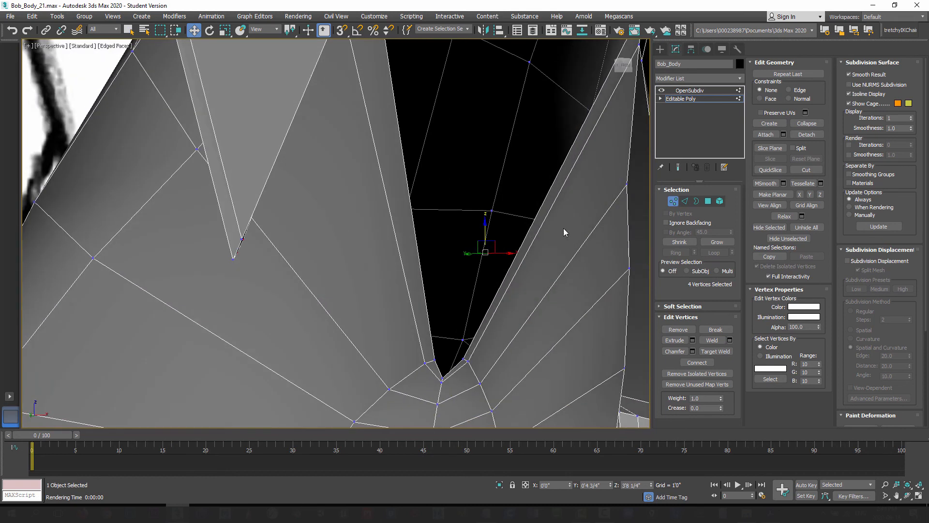
{"action": "left_click", "coordinate": [678, 167]}
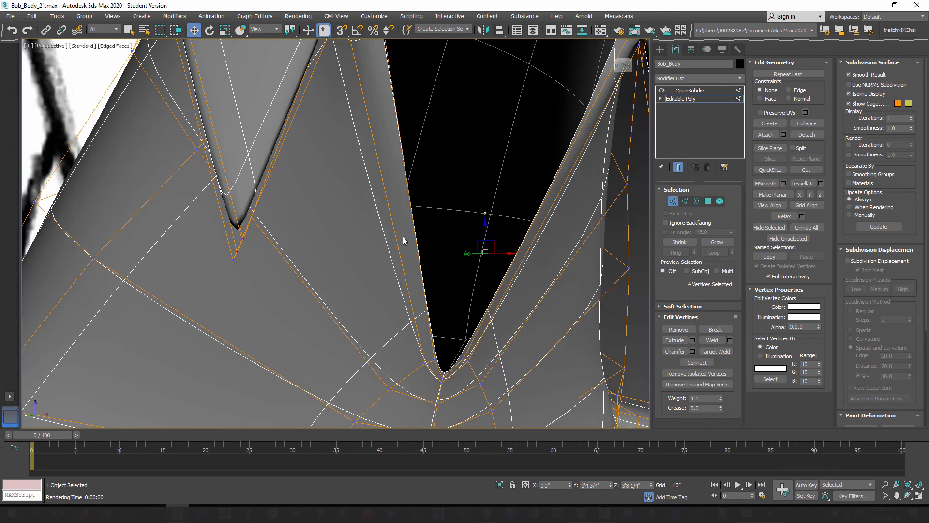
{"action": "middle_click_drag", "start_coordinate": [403, 237], "coordinate": [372, 222], "text": "alt"}
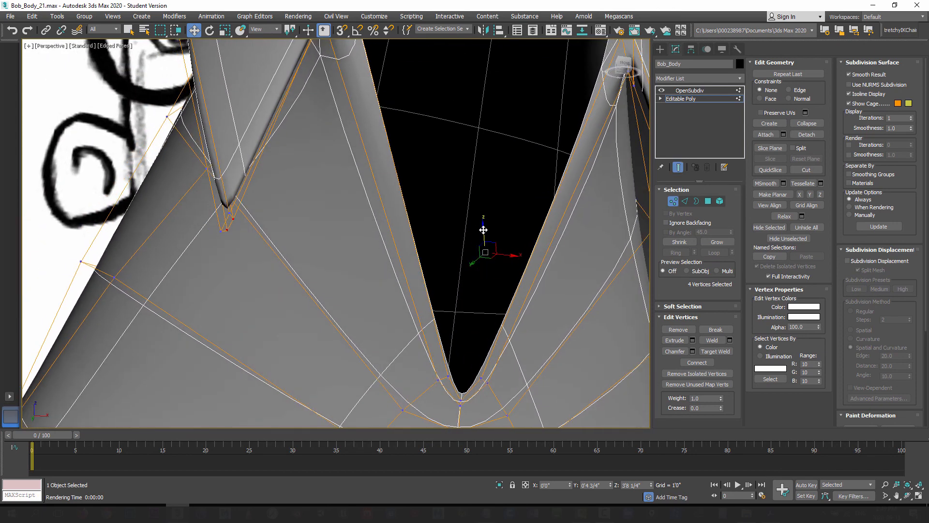
{"action": "mouse_move", "coordinate": [483, 230]}
{"action": "left_mouse_down"}
{"action": "mouse_move", "coordinate": [486, 241]}
{"action": "mouse_move", "coordinate": [475, 135]}
{"action": "mouse_move", "coordinate": [481, 223]}
{"action": "left_mouse_up"}
Render the collar flaps and neckline from an angle, close the render and return to the unsmoothed cage.
{"action": "middle_click_drag", "start_coordinate": [480, 222], "coordinate": [377, 275], "text": "alt"}
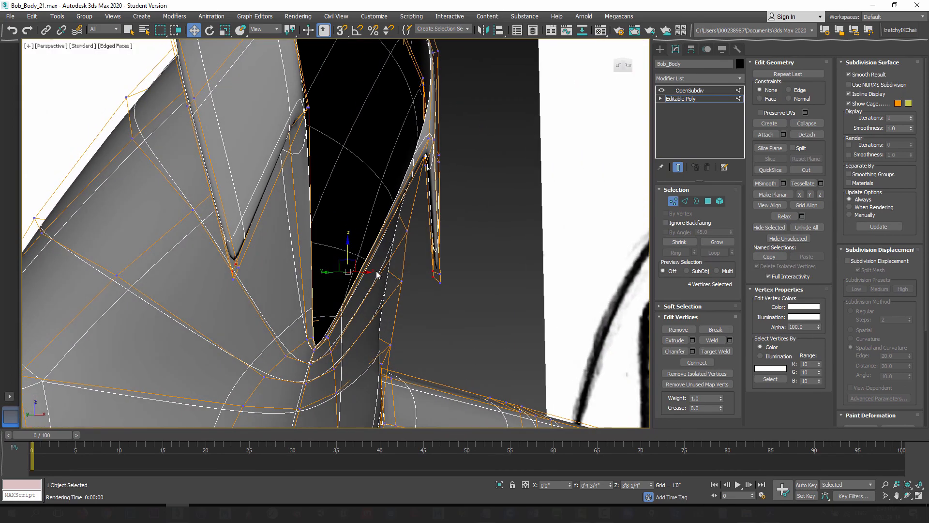
{"action": "key", "text": "shift+q"}
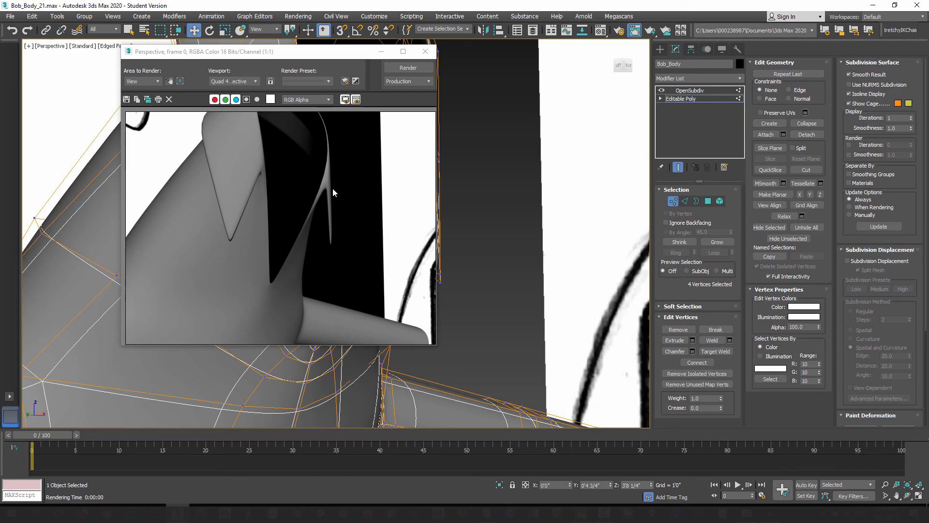
{"action": "left_click", "coordinate": [426, 51]}
{"action": "left_click", "coordinate": [679, 167]}
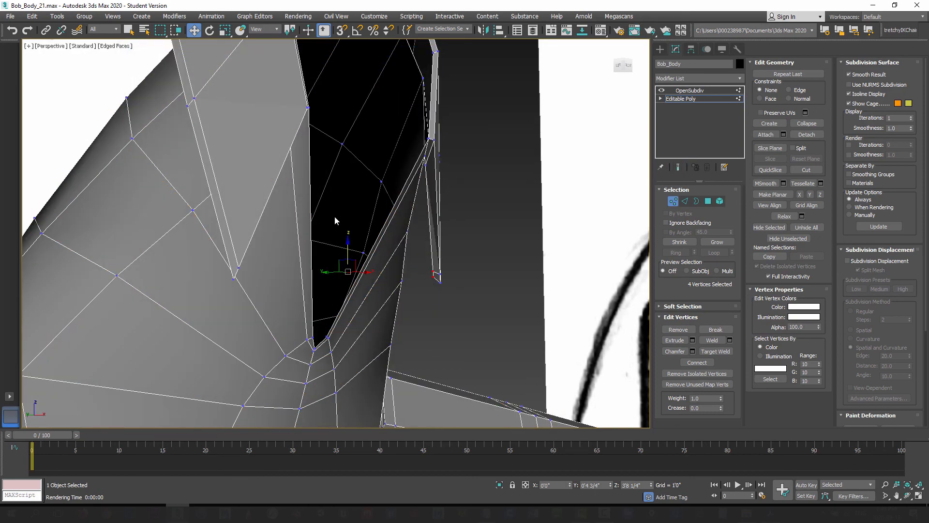
{"action": "scroll", "coordinate": [335, 216], "scroll_direction": "down", "scroll_amount": 10}
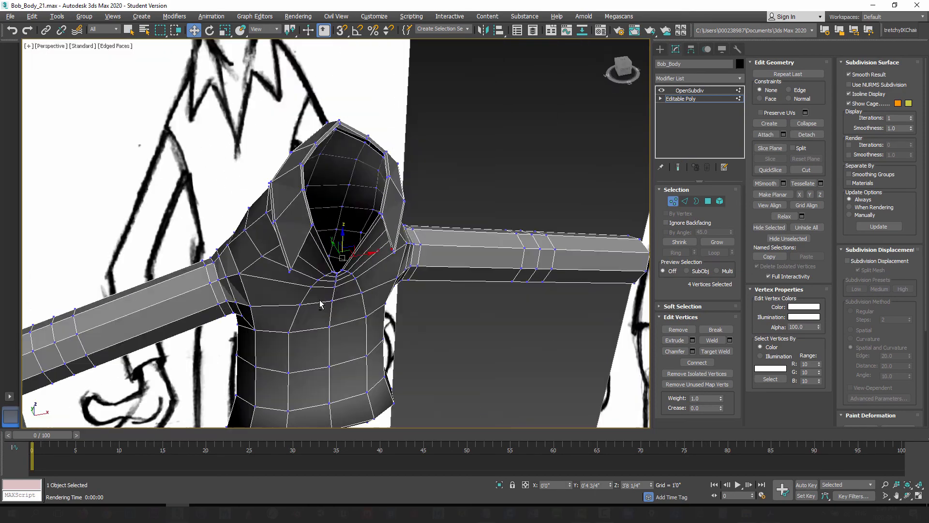
Show the smoothed end result and examine the collar flaps against the side sketch, with and without see-through display.
{"action": "middle_click_drag", "start_coordinate": [320, 304], "coordinate": [613, 219], "text": "alt"}
{"action": "left_click", "coordinate": [679, 168]}
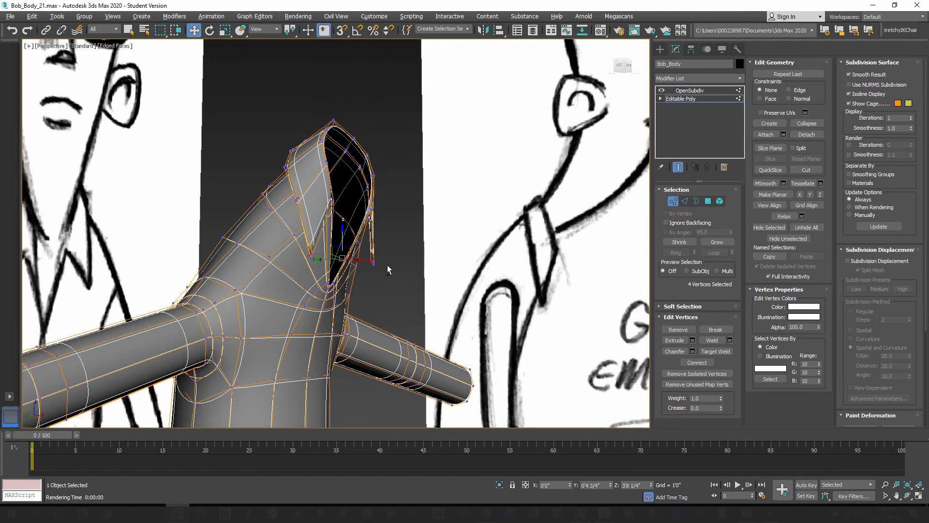
{"action": "key", "text": "l"}
{"action": "scroll", "coordinate": [411, 269], "scroll_direction": "up", "scroll_amount": 4}
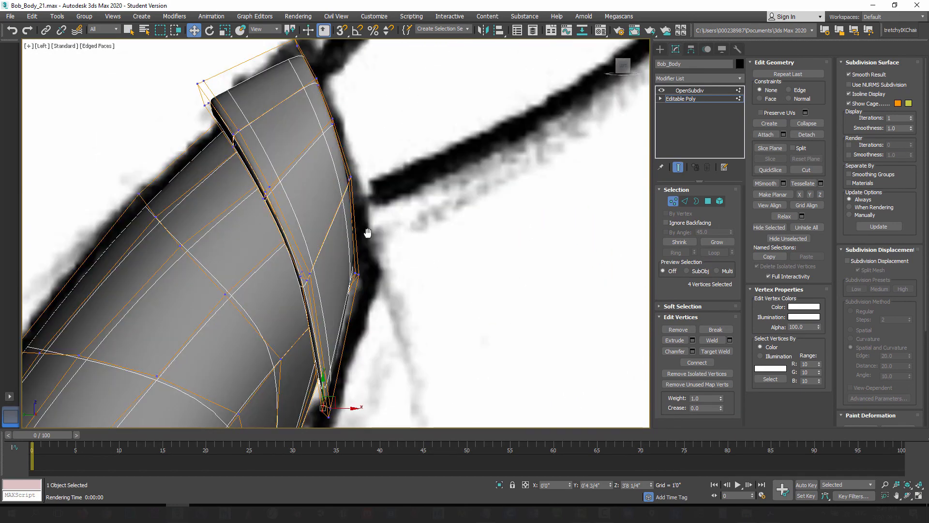
{"action": "middle_click_drag", "start_coordinate": [369, 233], "coordinate": [388, 205]}
{"action": "key", "text": "alt+x"}
{"action": "middle_click_drag", "start_coordinate": [365, 287], "coordinate": [361, 264]}
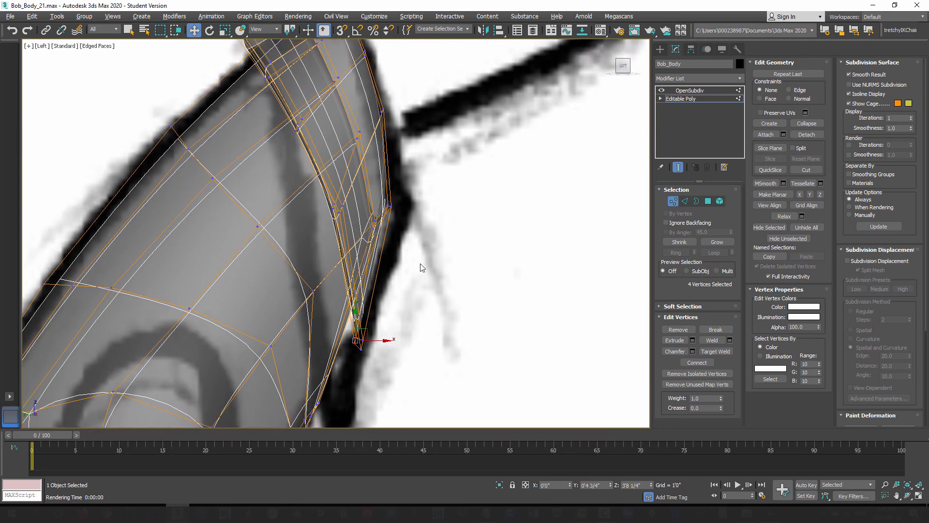
{"action": "key", "text": "alt+x"}
{"action": "left_click", "coordinate": [678, 168]}
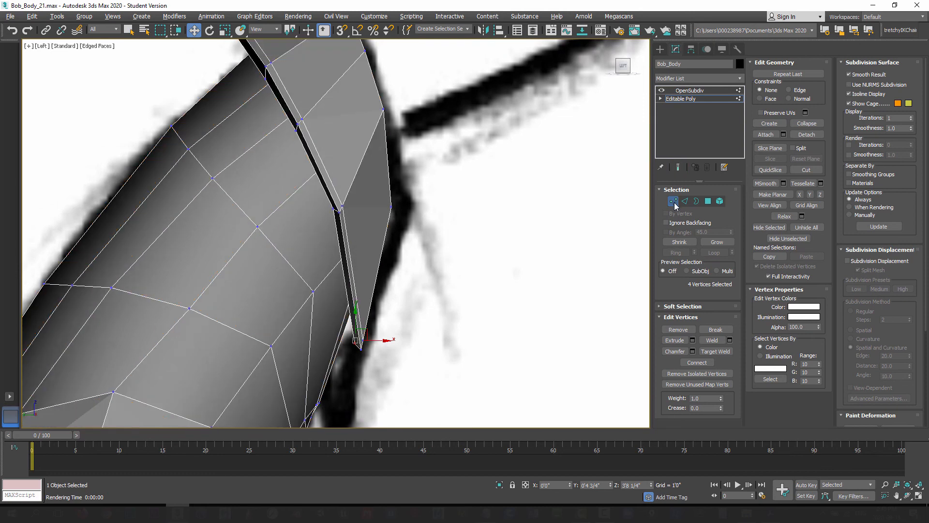
Select the eight vertices at the outer corners of both collar flaps and shift them back and down in the Left view.
{"action": "middle_click_drag", "start_coordinate": [357, 227], "coordinate": [509, 213], "text": "alt"}
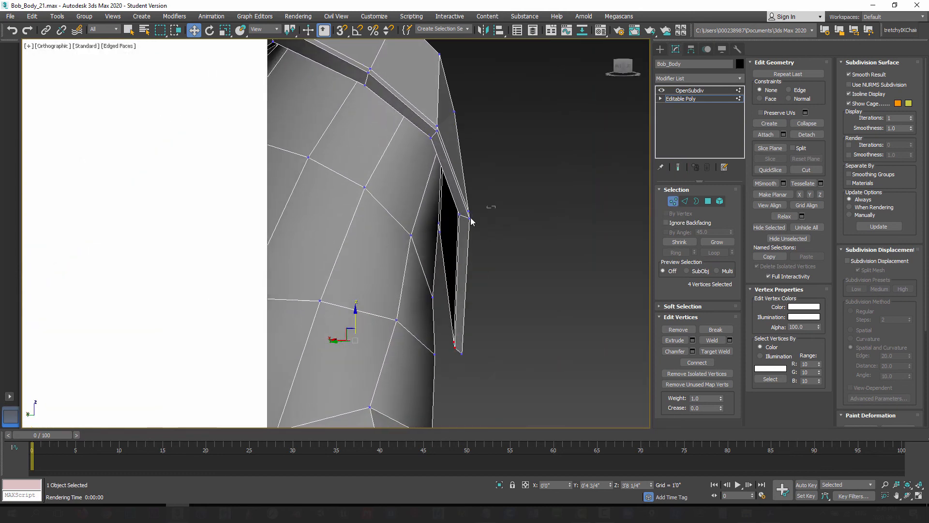
{"action": "left_click_drag", "start_coordinate": [456, 230], "coordinate": [454, 226]}
{"action": "middle_click_drag", "start_coordinate": [483, 249], "coordinate": [422, 255], "text": "alt"}
{"action": "middle_click_drag", "start_coordinate": [516, 249], "coordinate": [497, 226], "text": "alt"}
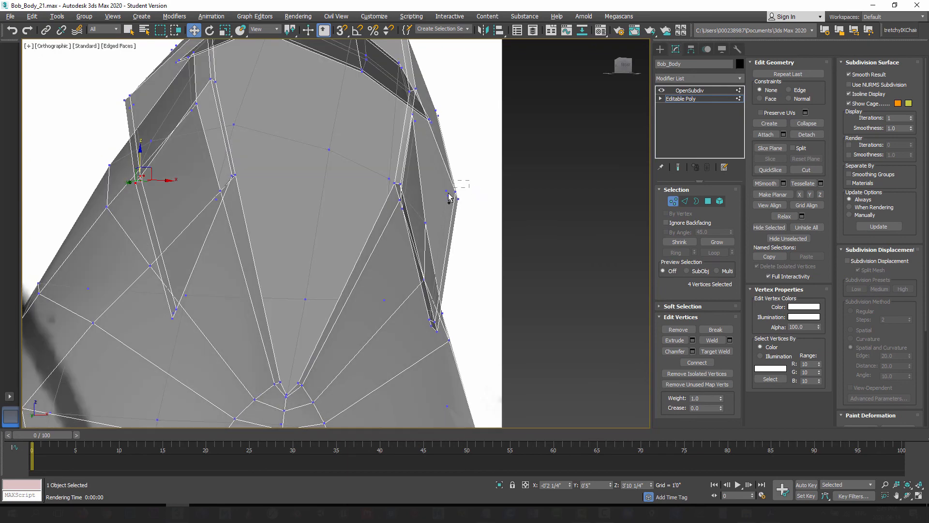
{"action": "left_click_drag", "start_coordinate": [442, 215], "coordinate": [442, 216], "text": "ctrl"}
{"action": "middle_click_drag", "start_coordinate": [445, 225], "coordinate": [407, 240], "text": "alt"}
{"action": "key", "text": "l"}
{"action": "scroll", "coordinate": [360, 243], "scroll_direction": "up", "scroll_amount": 5}
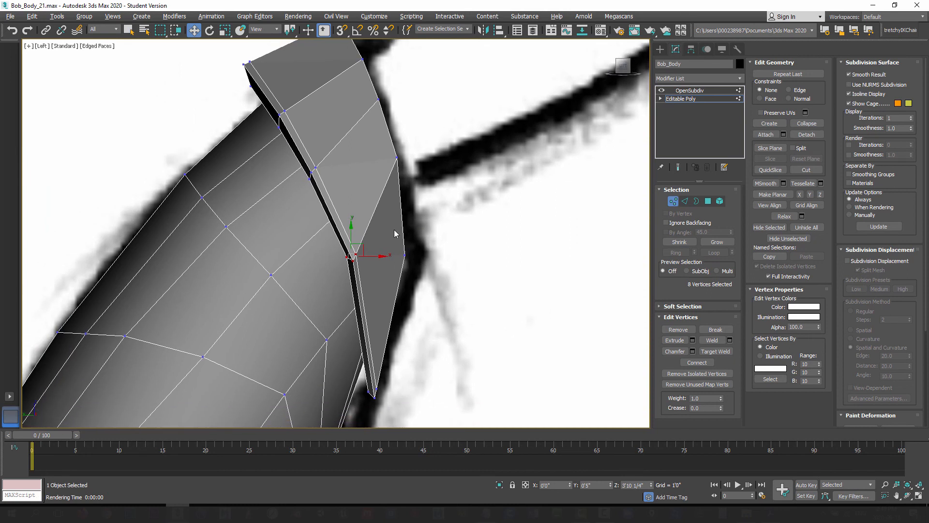
{"action": "left_click_drag", "start_coordinate": [370, 230], "coordinate": [331, 260]}
Select the eight vertices at the flap tips and lower them toward the sketched collar point, checking against the smoothed result.
{"action": "middle_click_drag", "start_coordinate": [367, 354], "coordinate": [366, 287]}
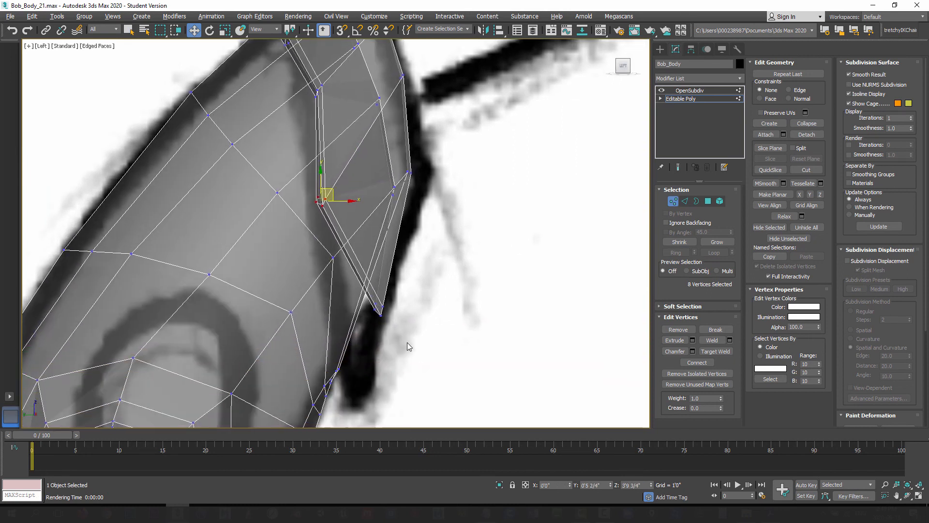
{"action": "left_click_drag", "start_coordinate": [370, 292], "coordinate": [374, 368]}
{"action": "left_click", "coordinate": [678, 167]}
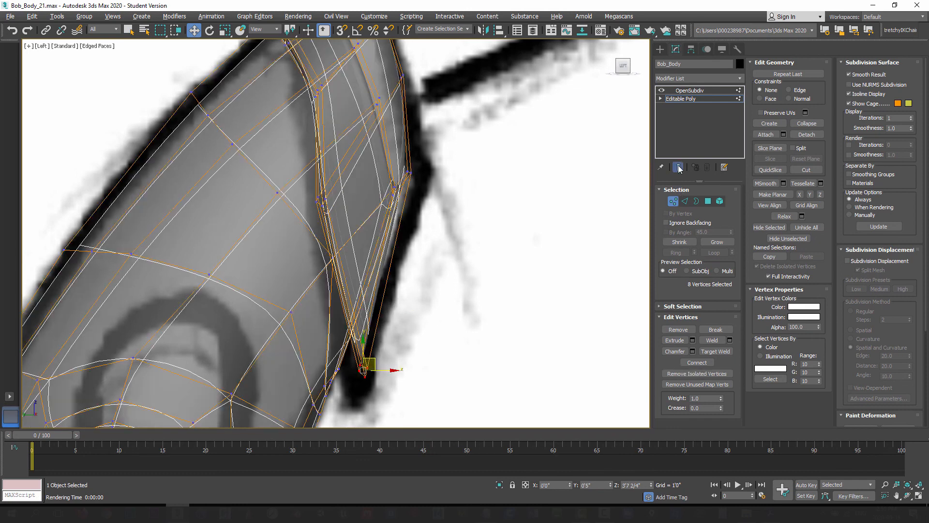
{"action": "middle_click_drag", "start_coordinate": [415, 373], "coordinate": [414, 340]}
{"action": "left_click_drag", "start_coordinate": [369, 326], "coordinate": [369, 359]}
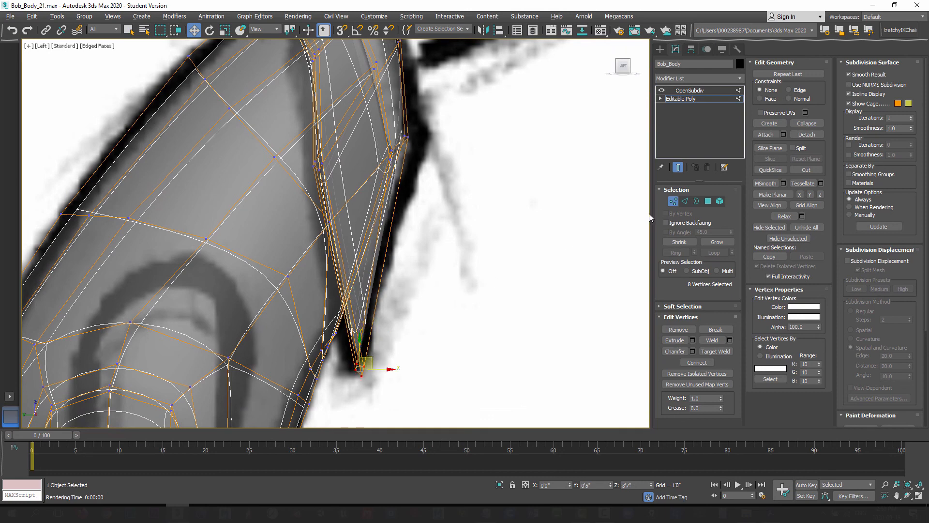
{"action": "left_click", "coordinate": [679, 168]}
Select the eight flap-edge vertices one row above the outer corners and move them back and down along the sketched collar edge.
{"action": "scroll", "coordinate": [373, 213], "scroll_direction": "up", "scroll_amount": 3}
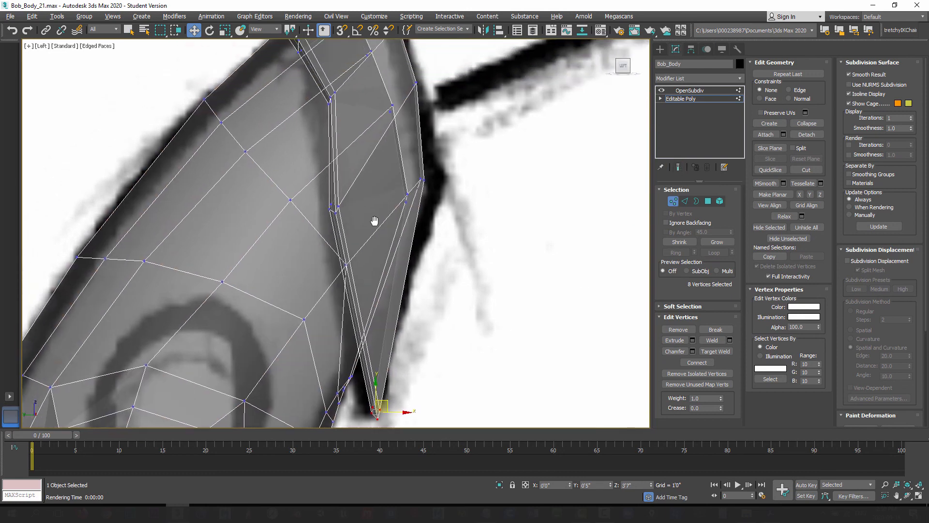
{"action": "middle_click_drag", "start_coordinate": [376, 222], "coordinate": [393, 358]}
{"action": "left_click", "coordinate": [673, 201]}
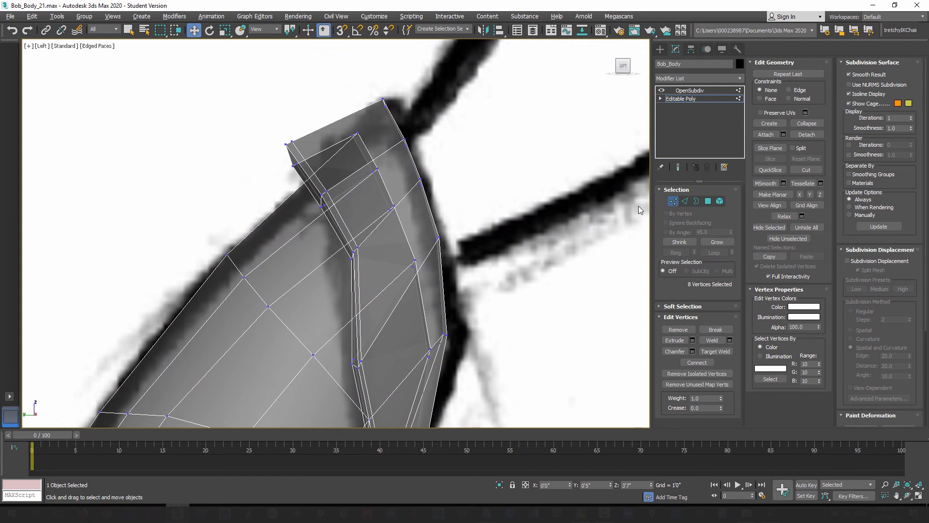
{"action": "left_click", "coordinate": [673, 201]}
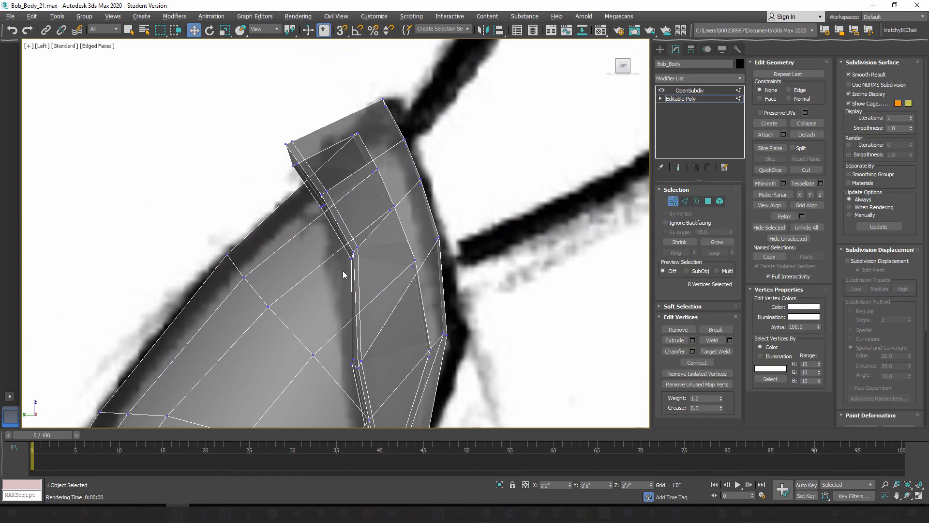
{"action": "left_click_drag", "start_coordinate": [373, 246], "coordinate": [373, 246]}
{"action": "middle_click_drag", "start_coordinate": [337, 304], "coordinate": [356, 305], "text": "alt"}
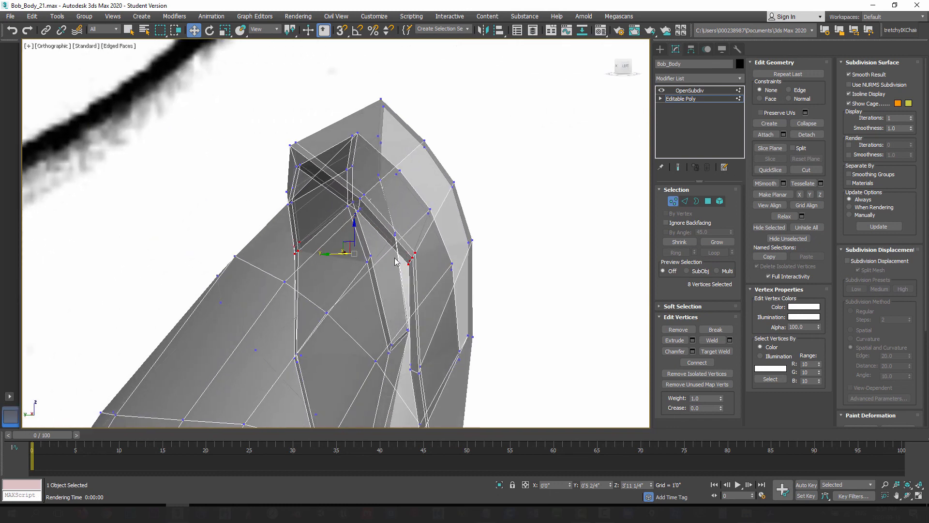
{"action": "key", "text": "l"}
{"action": "middle_click_drag", "start_coordinate": [283, 224], "coordinate": [352, 257]}
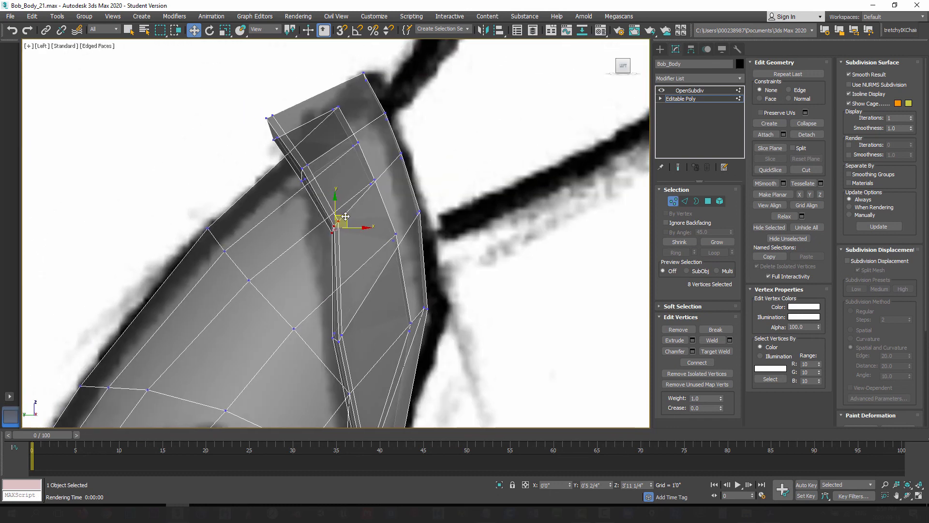
{"action": "left_click_drag", "start_coordinate": [345, 216], "coordinate": [311, 216]}
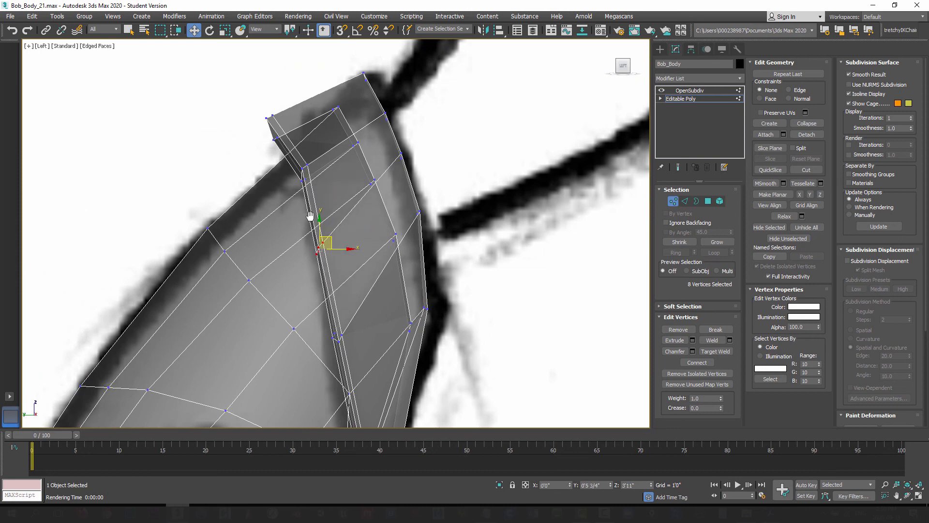
Select the next eight collar-edge vertices up, near the shoulder line, and nudge them into line with the sketch.
{"action": "middle_click_drag", "start_coordinate": [310, 215], "coordinate": [333, 257]}
{"action": "left_click_drag", "start_coordinate": [338, 206], "coordinate": [340, 198]}
{"action": "middle_click_drag", "start_coordinate": [336, 278], "coordinate": [350, 276], "text": "alt"}
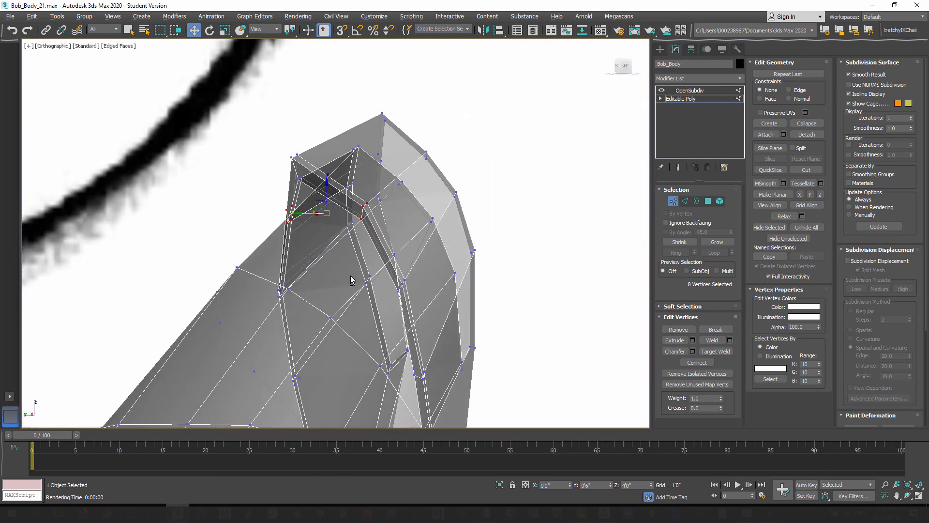
{"action": "key", "text": "l"}
{"action": "middle_click_drag", "start_coordinate": [259, 236], "coordinate": [328, 327]}
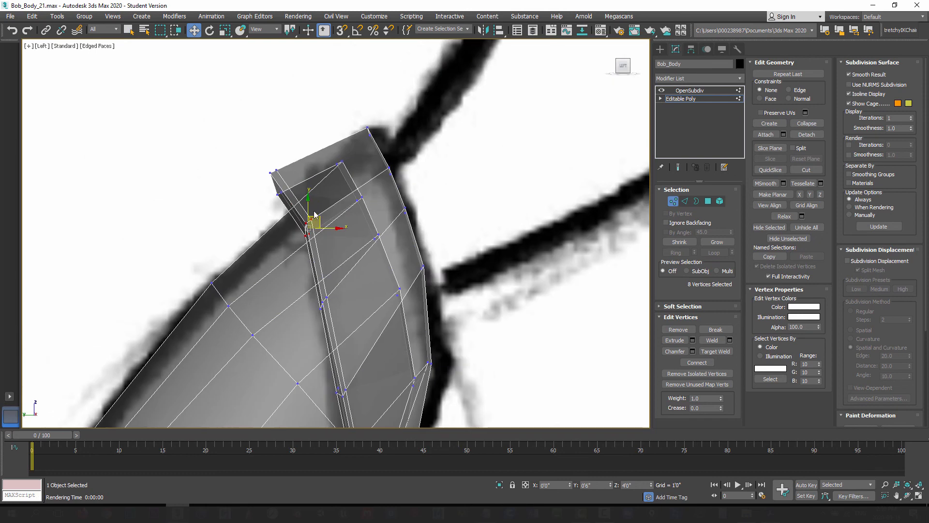
{"action": "left_click_drag", "start_coordinate": [320, 219], "coordinate": [318, 224]}
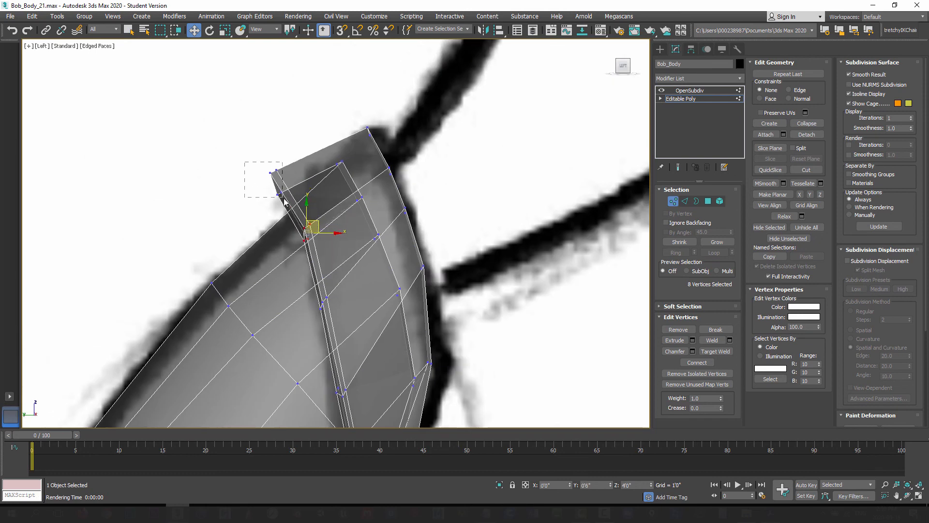
Select the four center vertices at the back of the collar, on its outer edge and top fold.
{"action": "left_click_drag", "start_coordinate": [283, 198], "coordinate": [306, 170]}
{"action": "middle_click_drag", "start_coordinate": [294, 228], "coordinate": [317, 228], "text": "alt"}
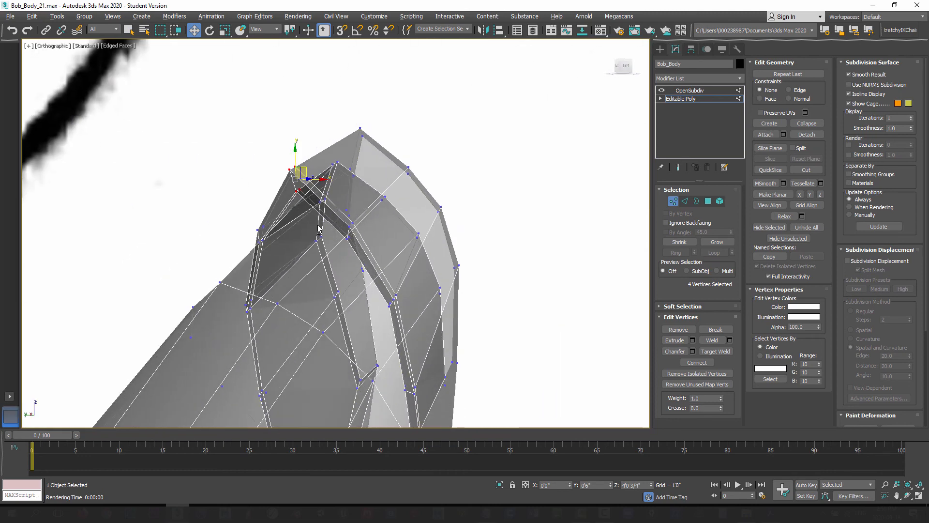
{"action": "left_click_drag", "start_coordinate": [274, 151], "coordinate": [300, 179]}
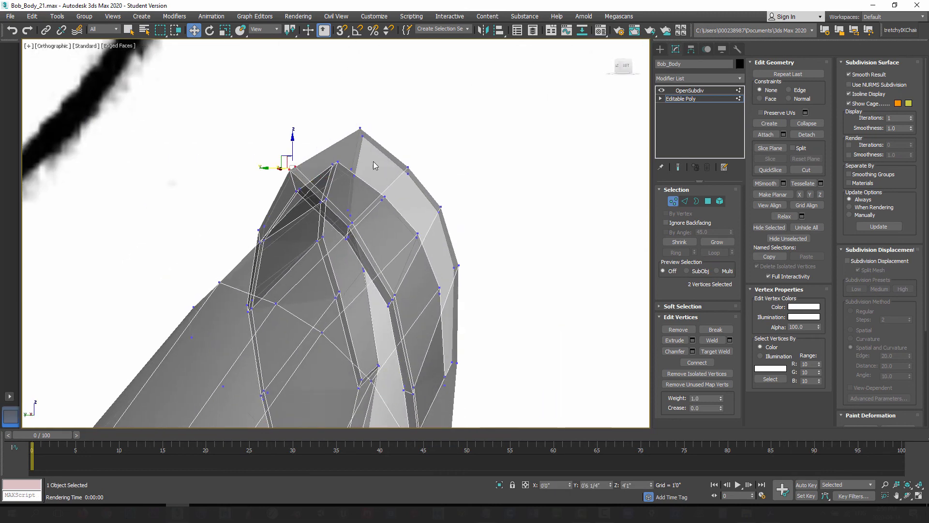
{"action": "left_click_drag", "start_coordinate": [346, 121], "coordinate": [330, 132], "text": "ctrl"}
{"action": "middle_click_drag", "start_coordinate": [324, 156], "coordinate": [273, 364], "text": "alt"}
Select the eight vertices at both flap tips in the Front view and scale them horizontally to spread the tips apart.
{"action": "key", "text": "f"}
{"action": "scroll", "coordinate": [344, 271], "scroll_direction": "up", "scroll_amount": 8}
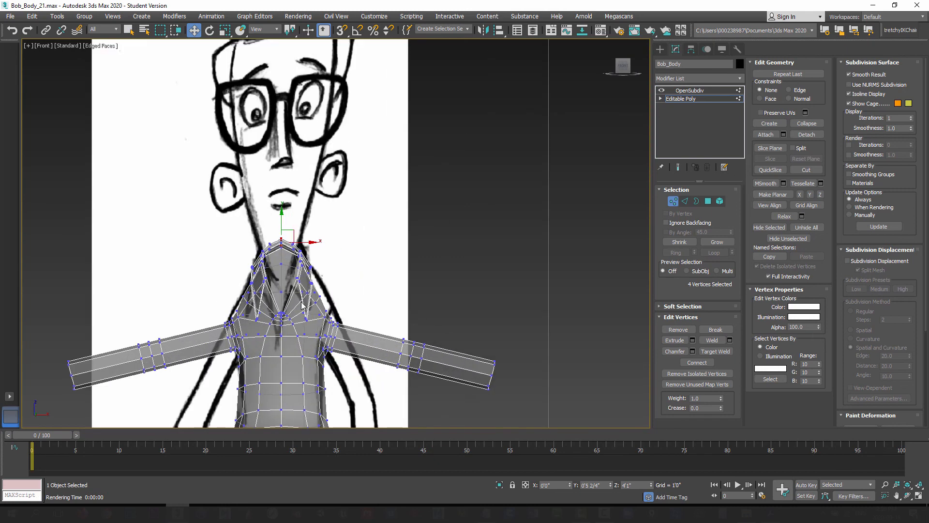
{"action": "middle_click_drag", "start_coordinate": [265, 304], "coordinate": [315, 287]}
{"action": "scroll", "coordinate": [315, 286], "scroll_direction": "up", "scroll_amount": 6}
{"action": "middle_click_drag", "start_coordinate": [321, 247], "coordinate": [301, 239]}
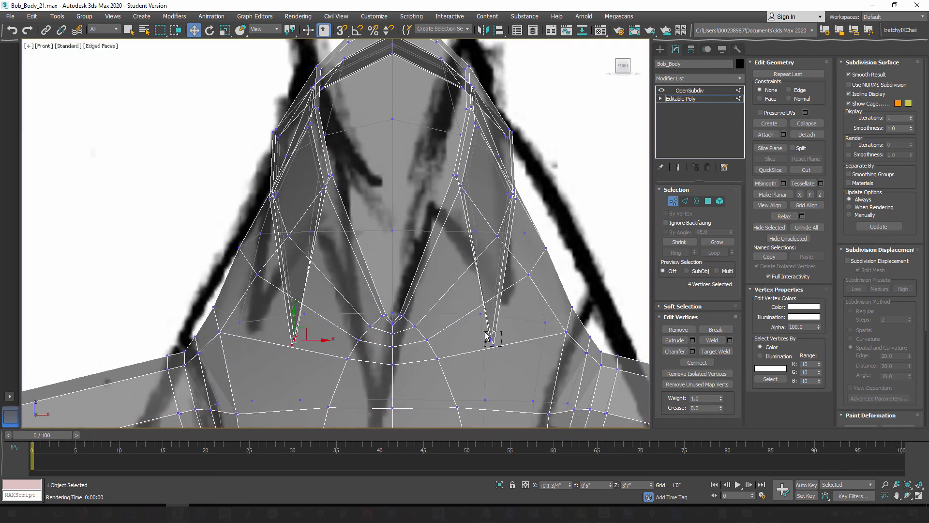
{"action": "key", "text": "r"}
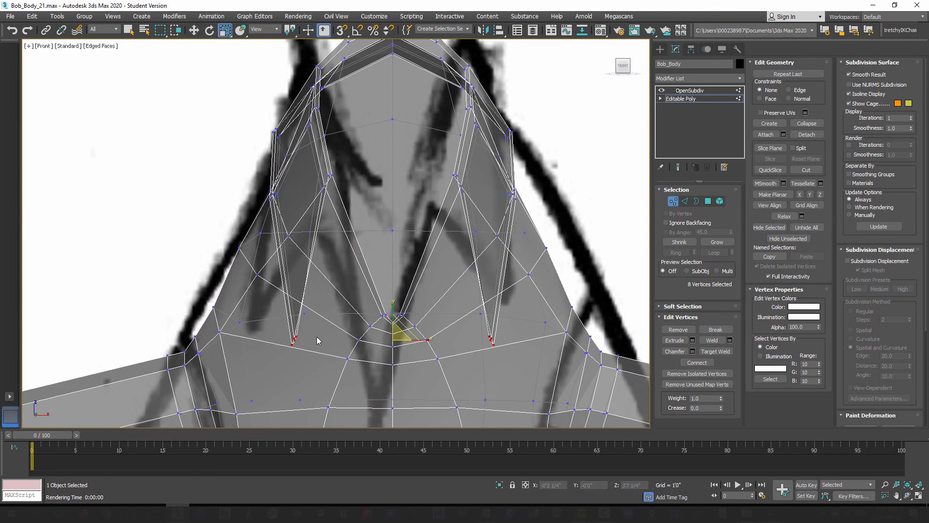
{"action": "middle_click_drag", "start_coordinate": [311, 348], "coordinate": [304, 323]}
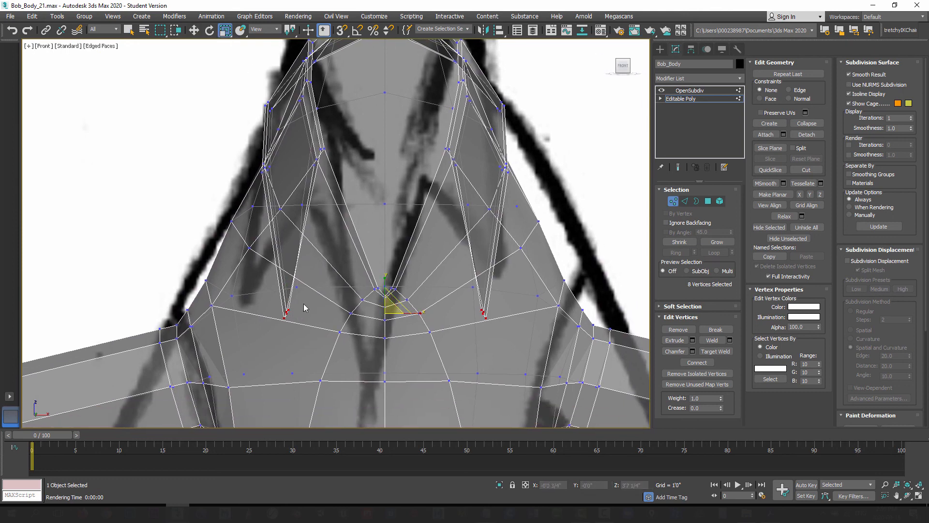
{"action": "left_click_drag", "start_coordinate": [421, 314], "coordinate": [301, 297]}
Leave vertex editing, turn off see-through display and inspect the smoothed collar and torso in perspective.
{"action": "key", "text": "p"}
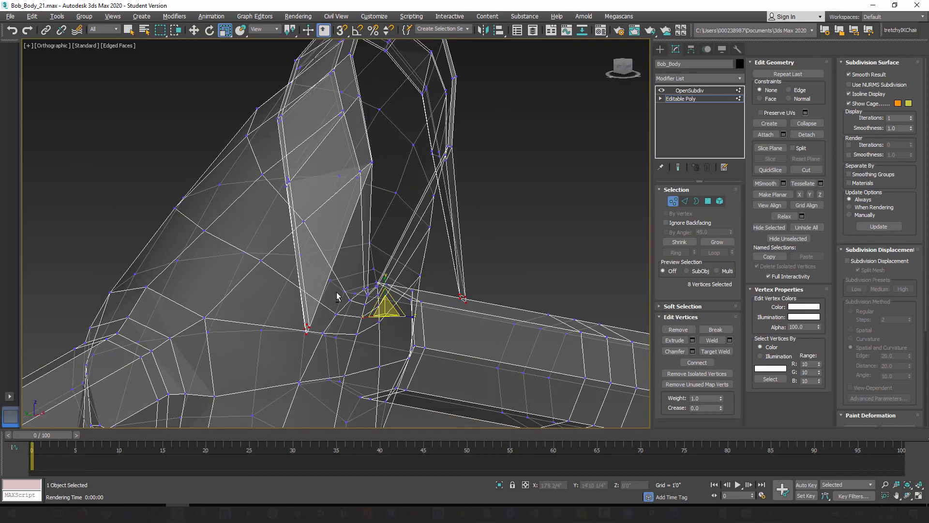
{"action": "key", "text": "alt+x"}
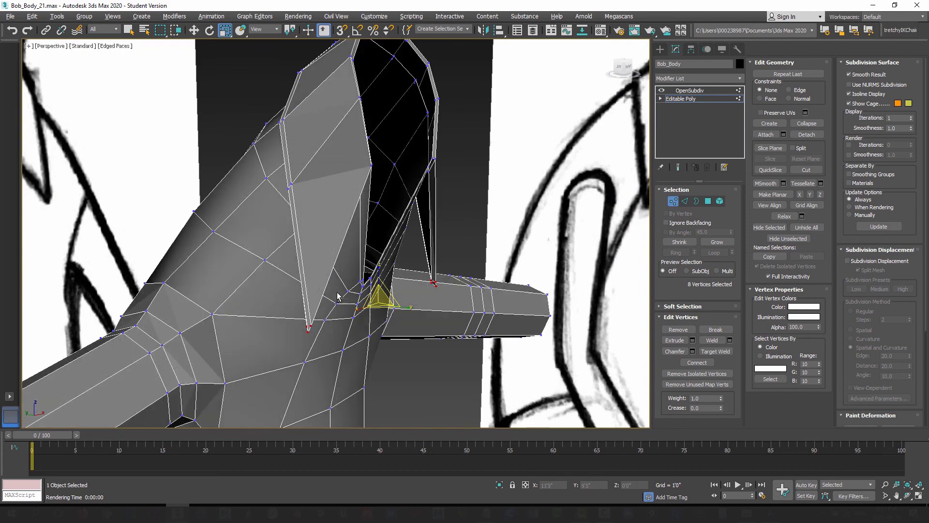
{"action": "left_click", "coordinate": [672, 201]}
{"action": "left_click", "coordinate": [678, 167]}
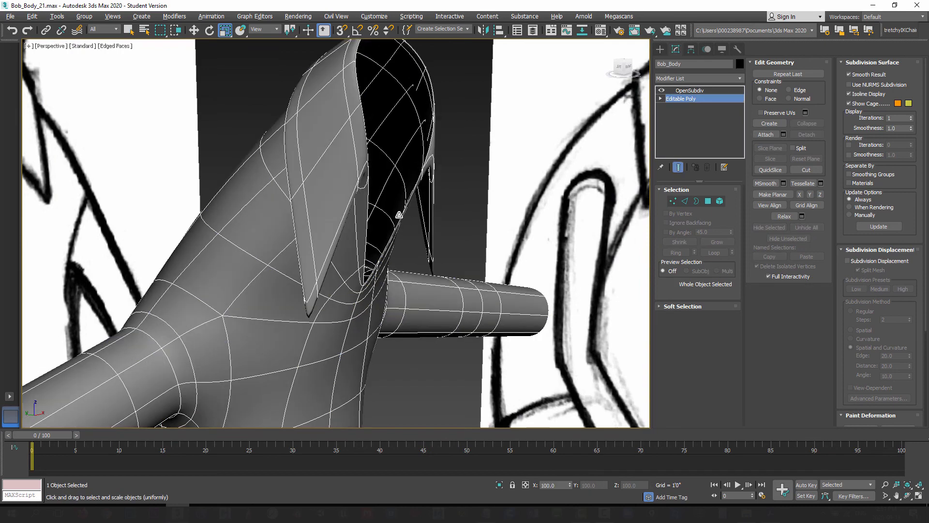
{"action": "scroll", "coordinate": [393, 235], "scroll_direction": "down", "scroll_amount": 5}
{"action": "scroll", "coordinate": [344, 232], "scroll_direction": "up", "scroll_amount": 6}
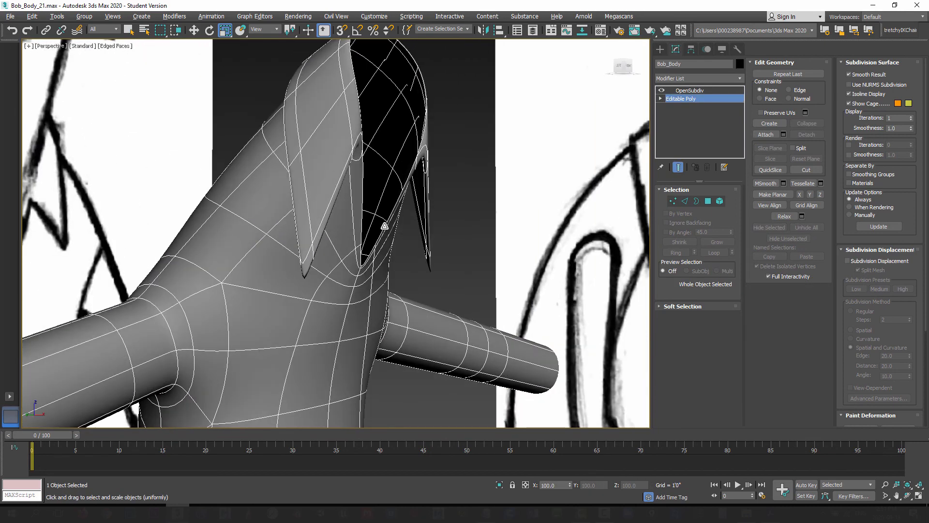
{"action": "scroll", "coordinate": [385, 226], "scroll_direction": "down", "scroll_amount": 2}
{"action": "middle_click_drag", "start_coordinate": [325, 227], "coordinate": [360, 255], "text": "alt"}
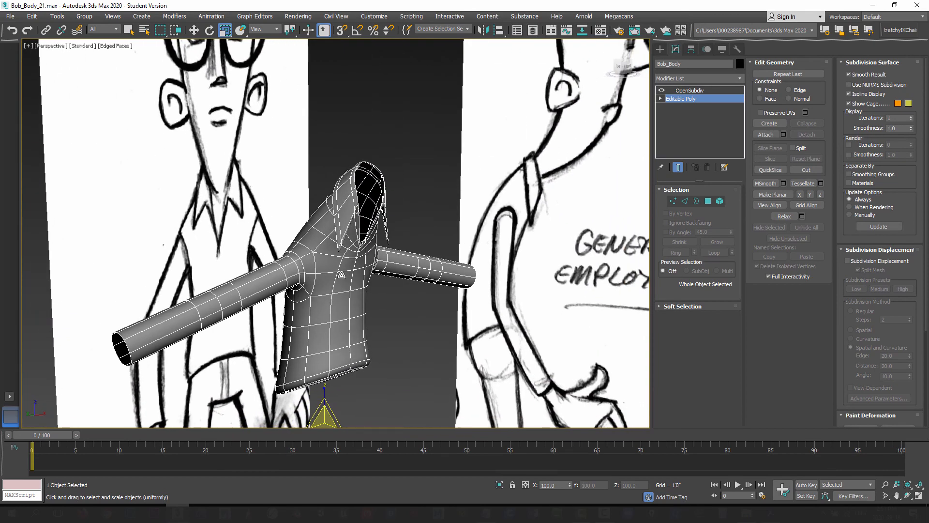
Render the body and look closely at the collar flaps, close the render and return to the unsmoothed cage.
{"action": "key", "text": "shift+q"}
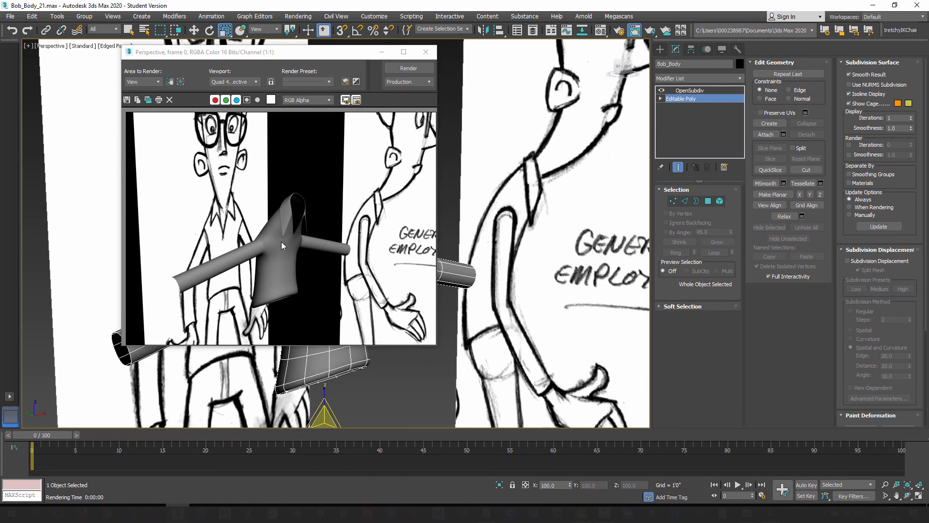
{"action": "scroll", "coordinate": [280, 243], "scroll_direction": "up", "scroll_amount": 3}
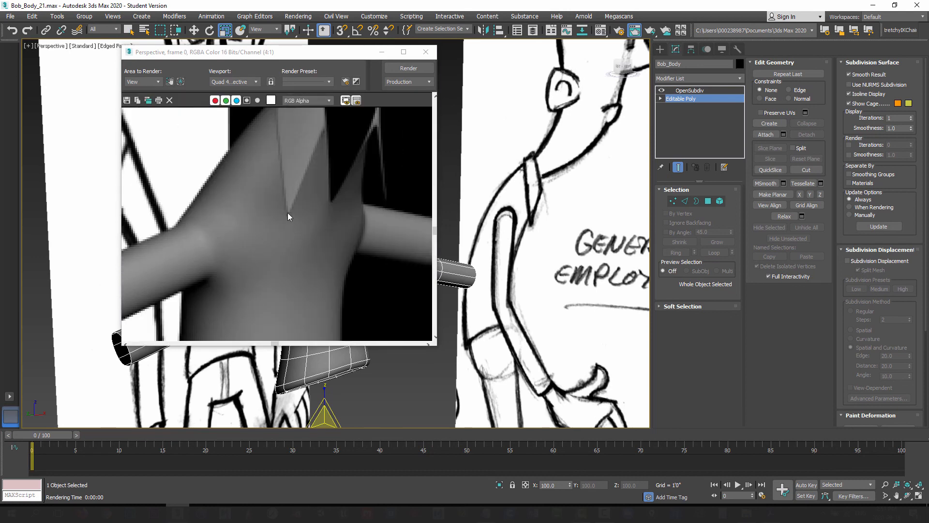
{"action": "left_click", "coordinate": [426, 52]}
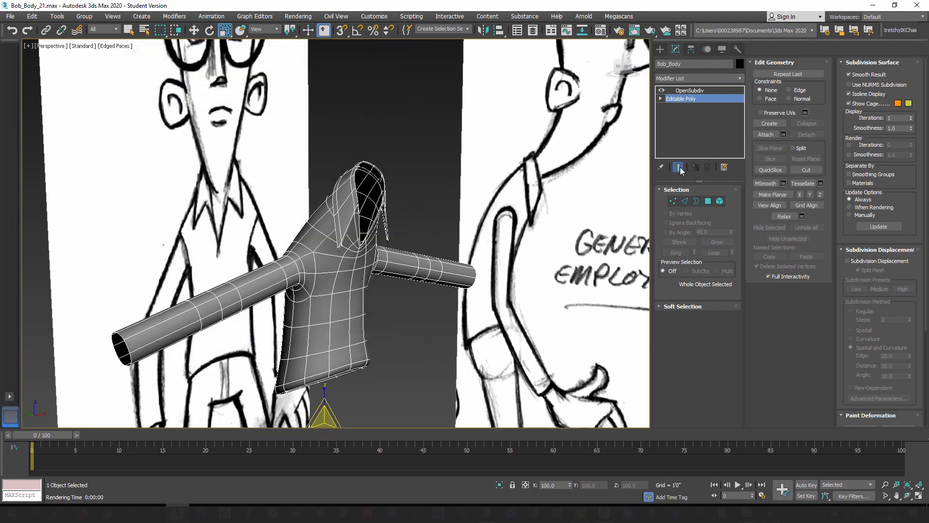
{"action": "scroll", "coordinate": [358, 271], "scroll_direction": "up", "scroll_amount": 10}
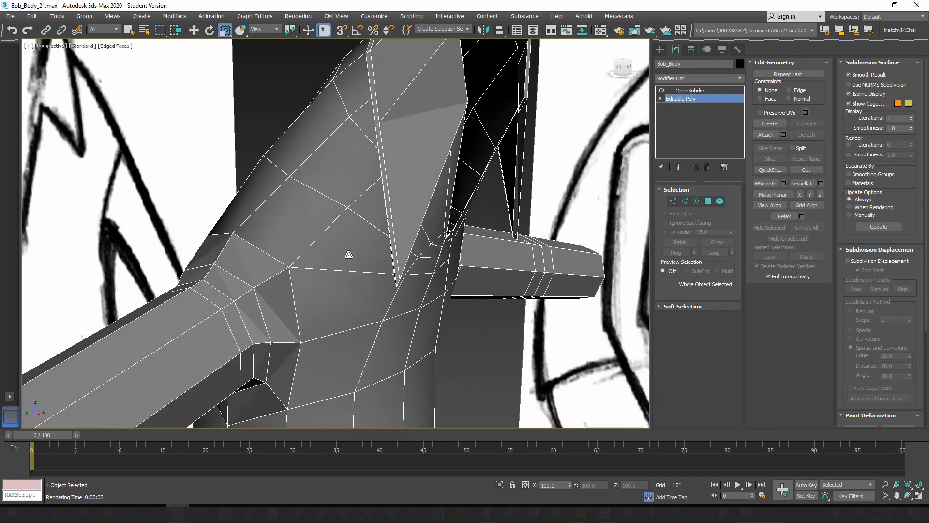
{"action": "middle_click_drag", "start_coordinate": [349, 254], "coordinate": [337, 227], "text": "alt"}
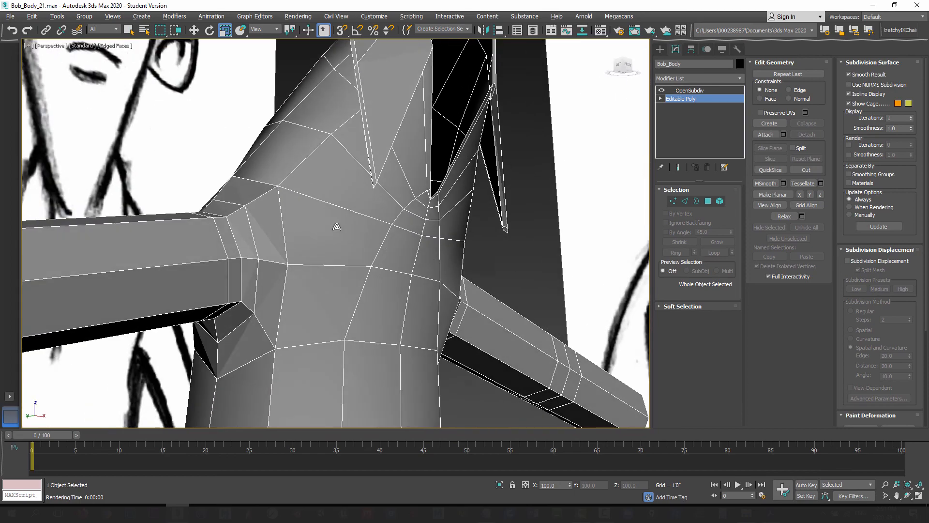
Select the mirrored pair of upper-chest vertices beside the collar flaps and nudge them front to back with Move.
{"action": "left_click", "coordinate": [672, 200]}
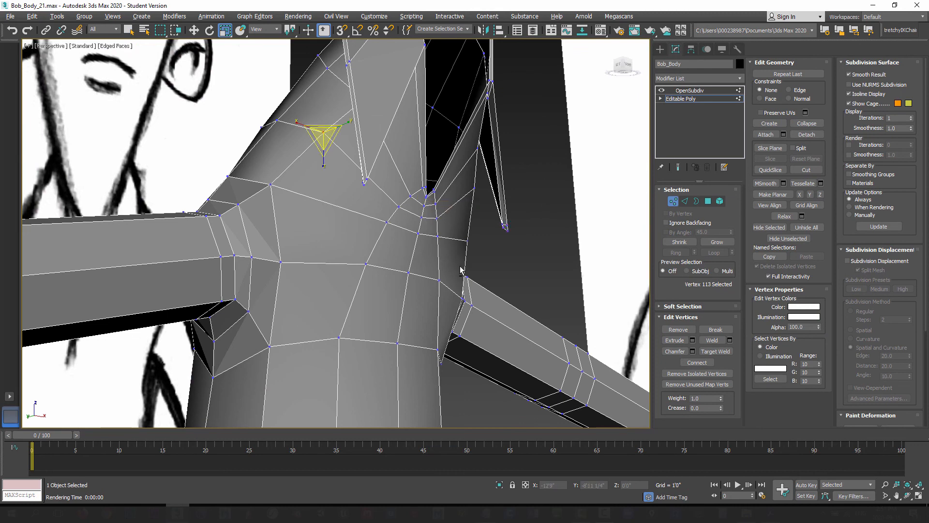
{"action": "middle_click_drag", "start_coordinate": [461, 269], "coordinate": [424, 269], "text": "alt"}
{"action": "middle_click_drag", "start_coordinate": [535, 206], "coordinate": [546, 197], "text": "alt"}
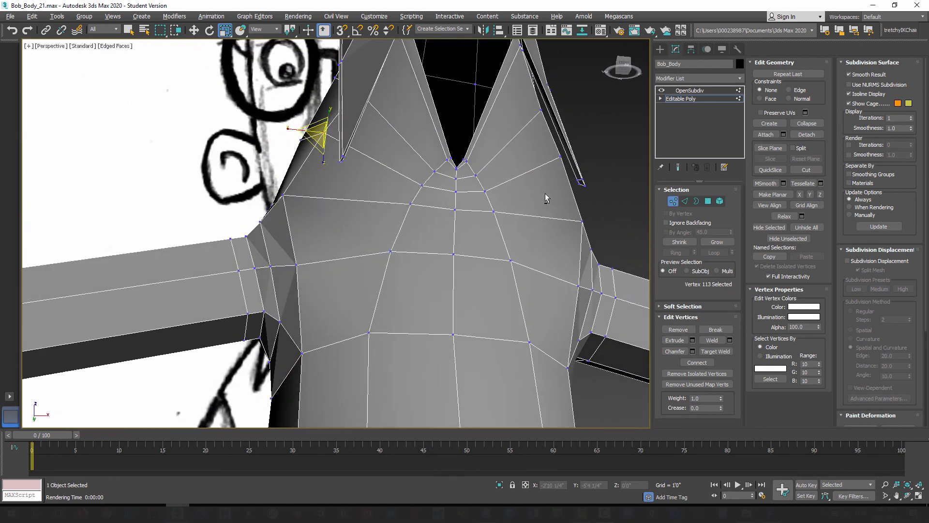
{"action": "left_click", "coordinate": [557, 157], "text": "ctrl"}
{"action": "middle_click_drag", "start_coordinate": [435, 217], "coordinate": [333, 93], "text": "alt"}
{"action": "left_click", "coordinate": [193, 31]}
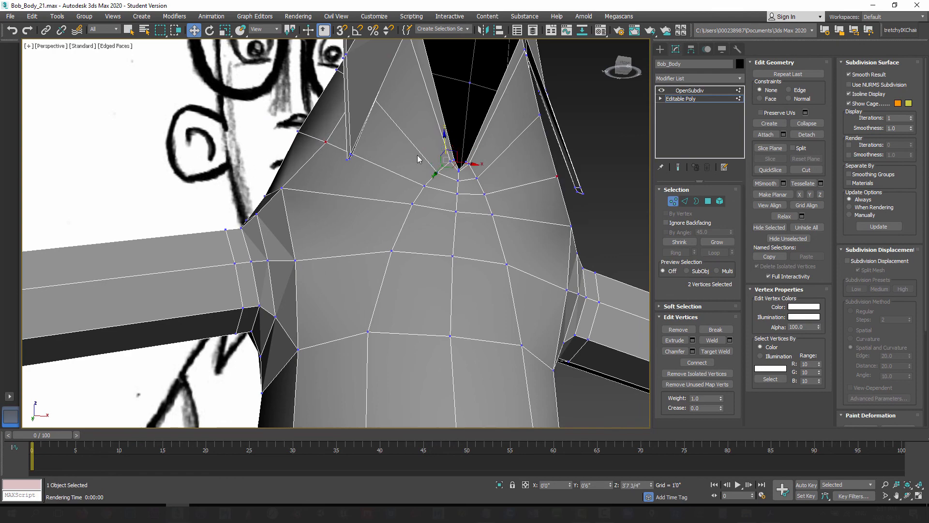
{"action": "middle_click_drag", "start_coordinate": [419, 159], "coordinate": [421, 180], "text": "alt"}
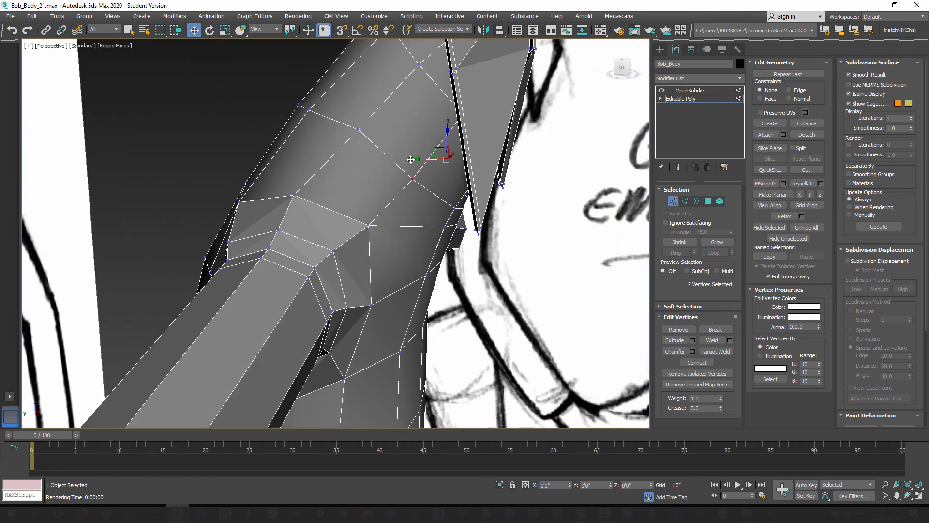
{"action": "middle_click_drag", "start_coordinate": [372, 147], "coordinate": [317, 152], "text": "alt"}
{"action": "middle_click_drag", "start_coordinate": [341, 187], "coordinate": [379, 181], "text": "alt"}
Select the matching vertex on each shoulder slope, just outside the collar flaps, and move the pair slightly downward.
{"action": "left_click", "coordinate": [353, 118]}
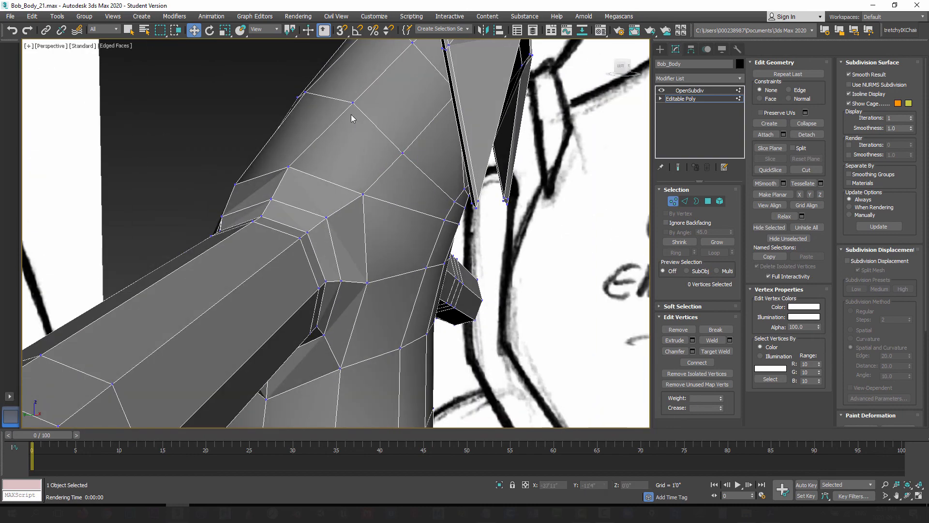
{"action": "left_click", "coordinate": [355, 101]}
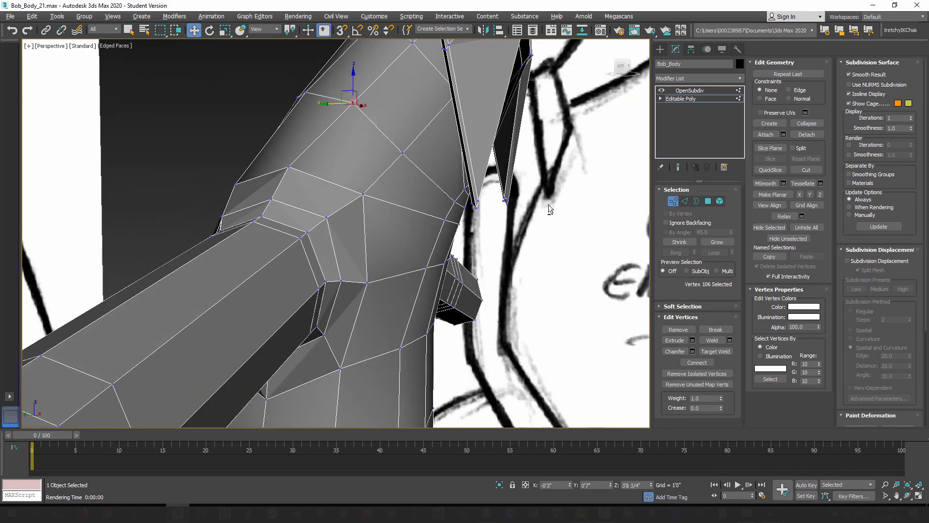
{"action": "middle_click_drag", "start_coordinate": [550, 206], "coordinate": [488, 207], "text": "alt"}
{"action": "middle_click_drag", "start_coordinate": [484, 156], "coordinate": [324, 161], "text": "alt"}
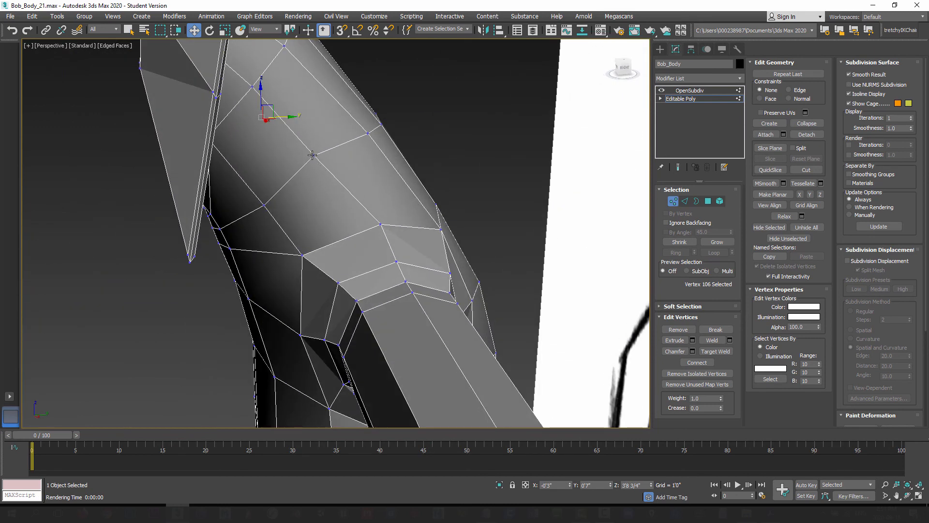
{"action": "left_click", "coordinate": [314, 155], "text": "ctrl"}
{"action": "left_click_drag", "start_coordinate": [296, 123], "coordinate": [299, 133]}
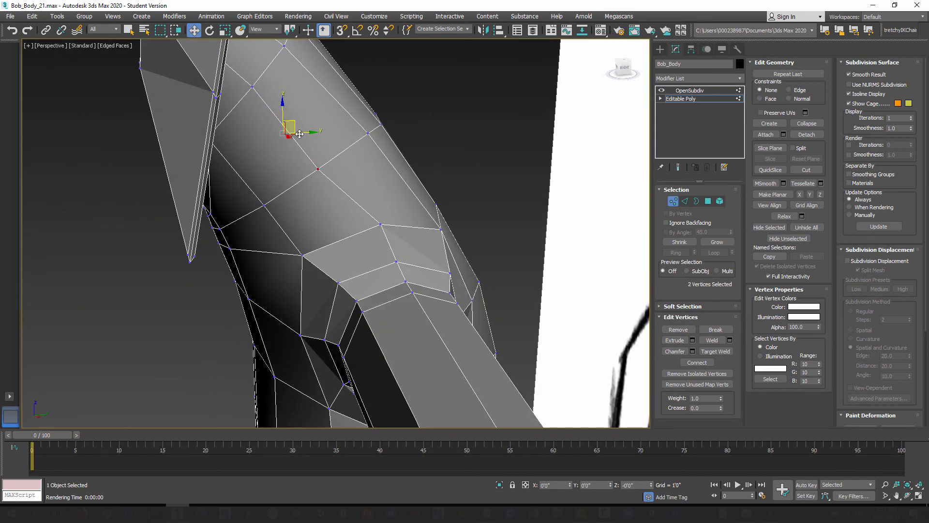
{"action": "middle_click_drag", "start_coordinate": [353, 191], "coordinate": [242, 236], "text": "alt"}
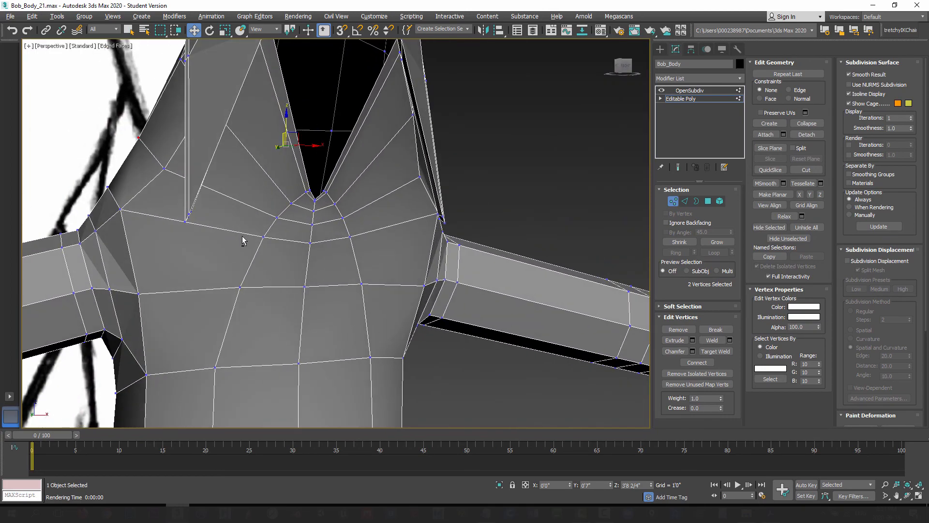
Scale the two shoulder vertices horizontally closer together and check the smoothed chest before returning to the cage.
{"action": "left_click", "coordinate": [225, 30]}
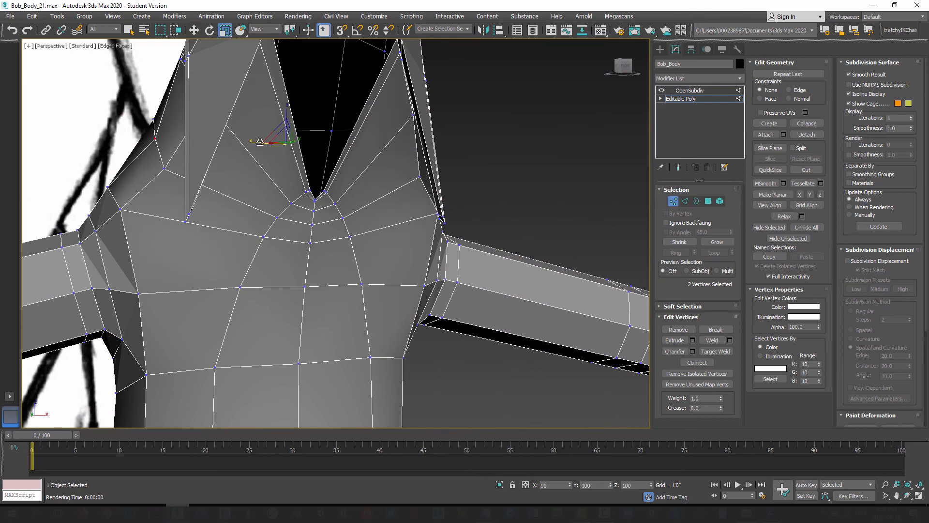
{"action": "left_click_drag", "start_coordinate": [255, 143], "coordinate": [259, 141]}
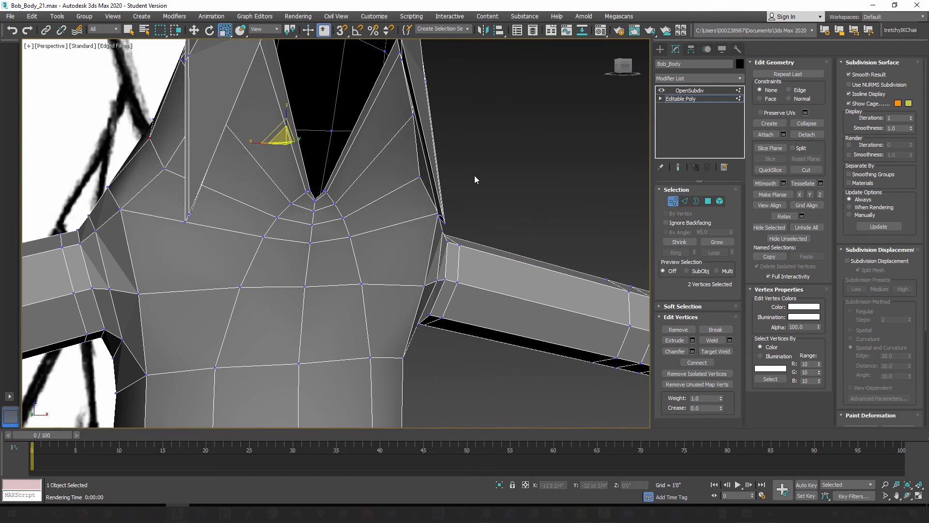
{"action": "left_click", "coordinate": [679, 168]}
{"action": "mouse_move", "coordinate": [302, 254]}
{"action": "middle_mouse_down", "text": "alt"}
{"action": "mouse_move", "coordinate": [313, 234]}
{"action": "mouse_move", "coordinate": [338, 263]}
{"action": "mouse_move", "coordinate": [329, 252]}
{"action": "mouse_move", "coordinate": [305, 255]}
{"action": "middle_mouse_up", "text": "alt"}
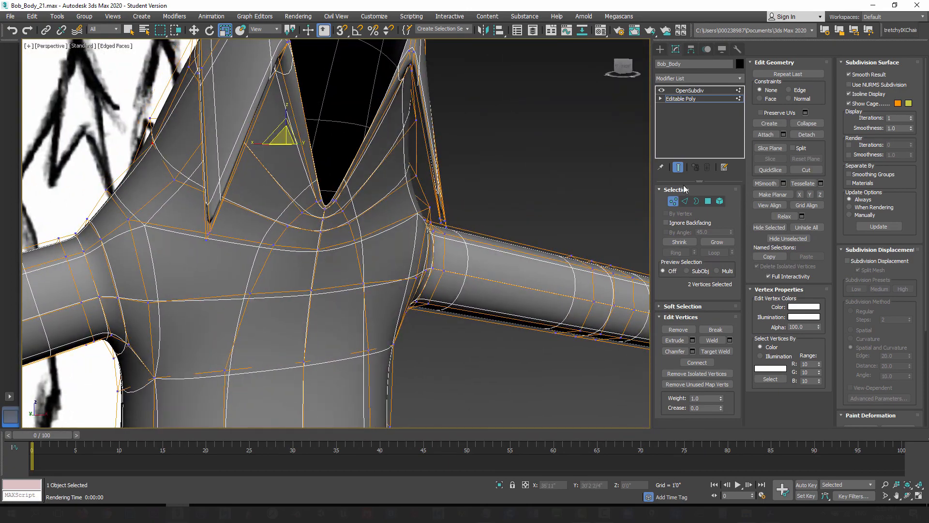
{"action": "left_click", "coordinate": [678, 169]}
{"action": "mouse_move", "coordinate": [322, 290]}
{"action": "middle_mouse_down", "text": "alt"}
{"action": "mouse_move", "coordinate": [369, 284]}
{"action": "mouse_move", "coordinate": [321, 284]}
{"action": "mouse_move", "coordinate": [300, 297]}
{"action": "mouse_move", "coordinate": [318, 271]}
{"action": "mouse_move", "coordinate": [297, 248]}
{"action": "mouse_move", "coordinate": [314, 233]}
{"action": "mouse_move", "coordinate": [361, 237]}
{"action": "mouse_move", "coordinate": [301, 273]}
{"action": "mouse_move", "coordinate": [292, 249]}
{"action": "mouse_move", "coordinate": [325, 224]}
{"action": "mouse_move", "coordinate": [315, 227]}
{"action": "mouse_move", "coordinate": [324, 238]}
{"action": "middle_mouse_up", "text": "alt"}
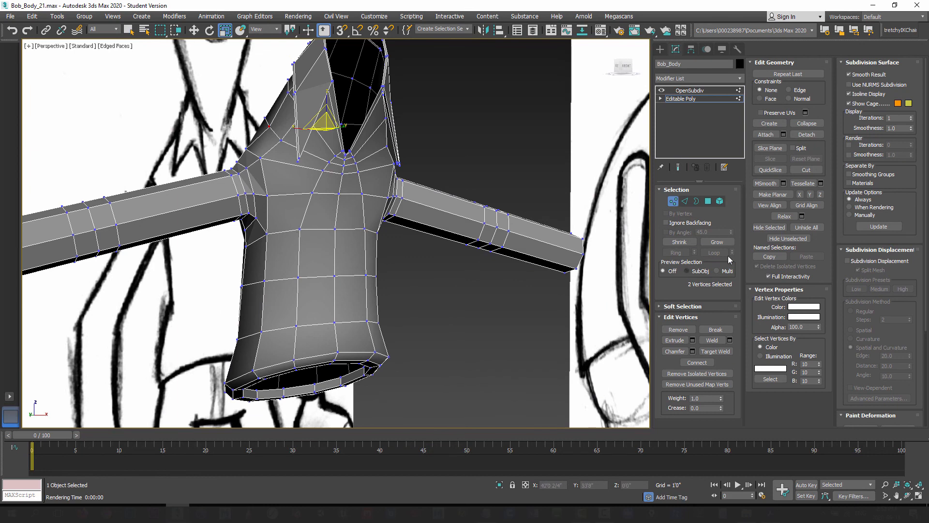
Try to add a vertical edge loop down one side of the front torso with Connect, using 1 segment, pinch 0 and slide 0.
{"action": "left_click", "coordinate": [685, 202]}
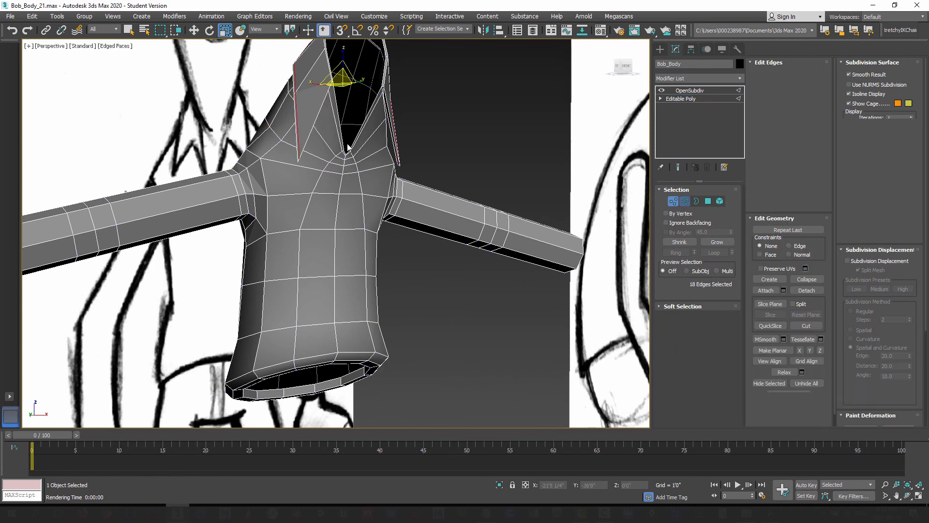
{"action": "left_click", "coordinate": [289, 193]}
{"action": "middle_click_drag", "start_coordinate": [296, 274], "coordinate": [292, 204], "text": "alt"}
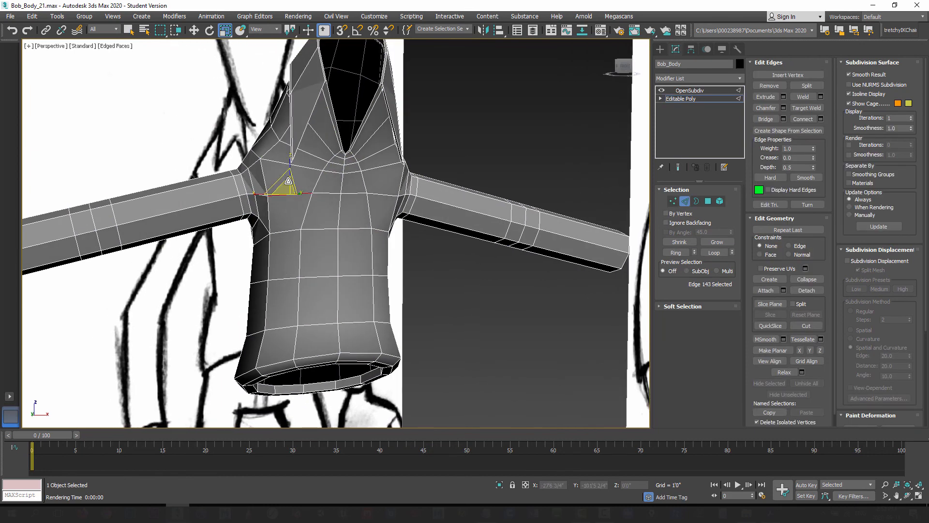
{"action": "left_click", "coordinate": [673, 253]}
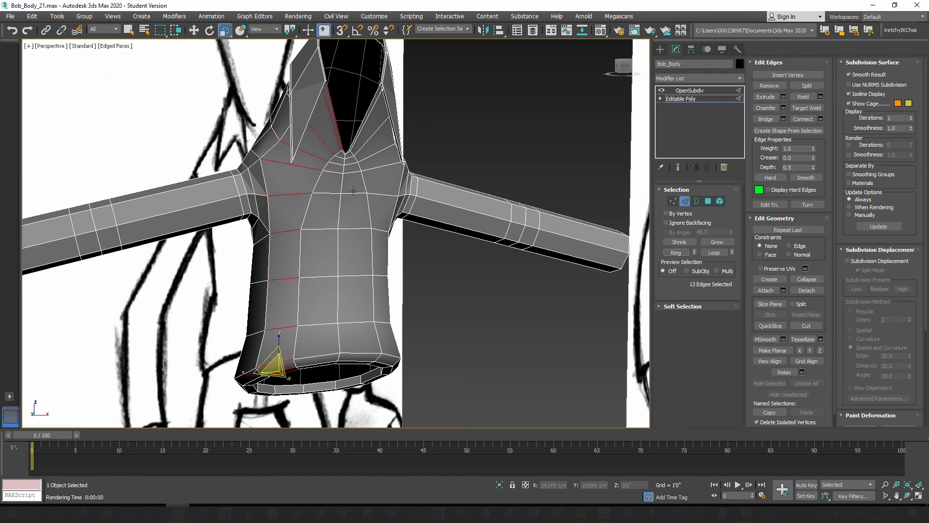
{"action": "middle_click_drag", "start_coordinate": [353, 191], "coordinate": [350, 202], "text": "alt"}
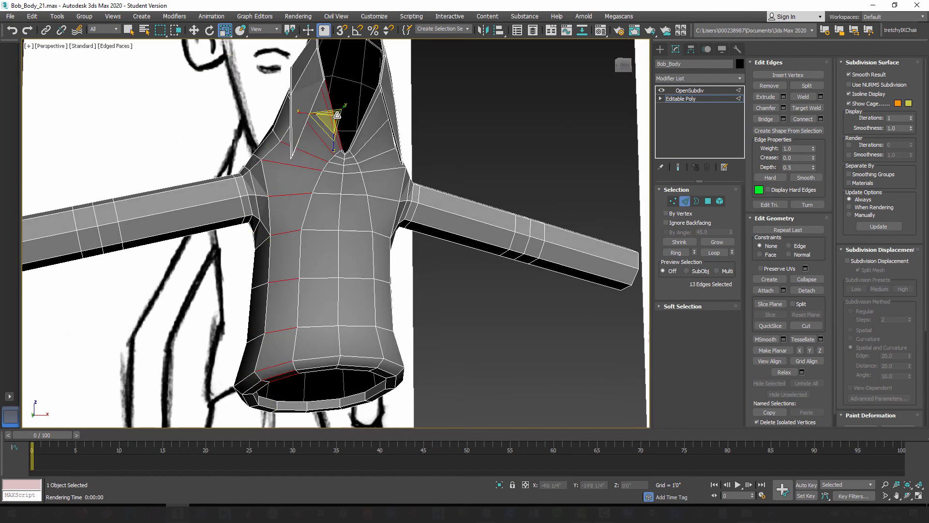
{"action": "left_click", "coordinate": [820, 119]}
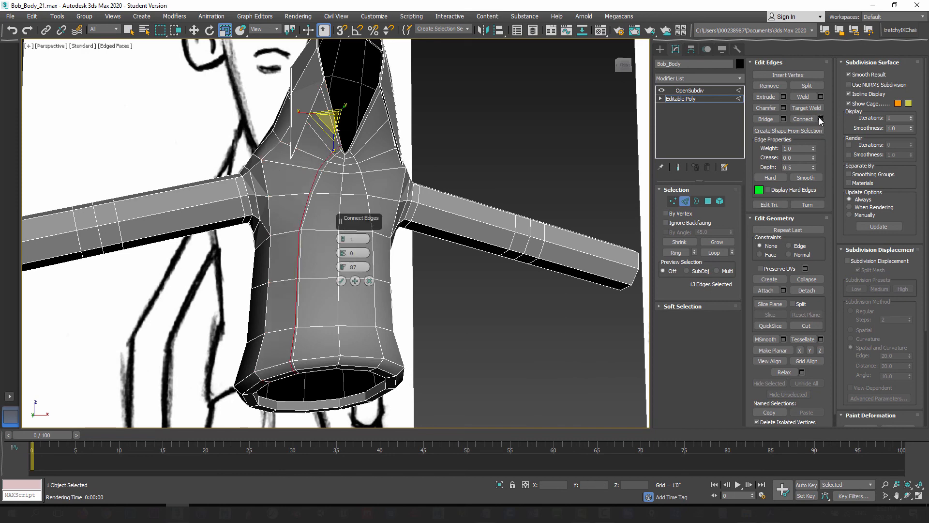
{"action": "right_click", "coordinate": [344, 268]}
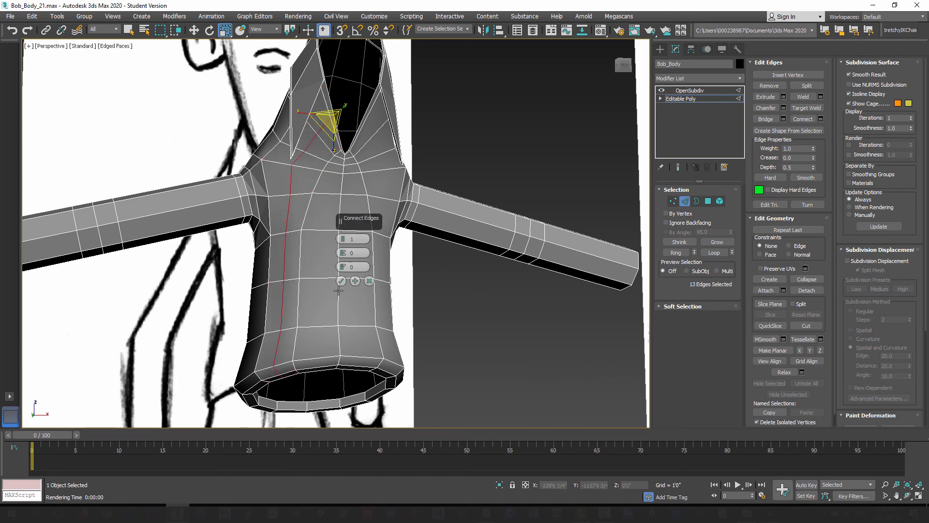
{"action": "left_click", "coordinate": [341, 280]}
{"action": "middle_click_drag", "start_coordinate": [341, 281], "coordinate": [307, 216], "text": "alt"}
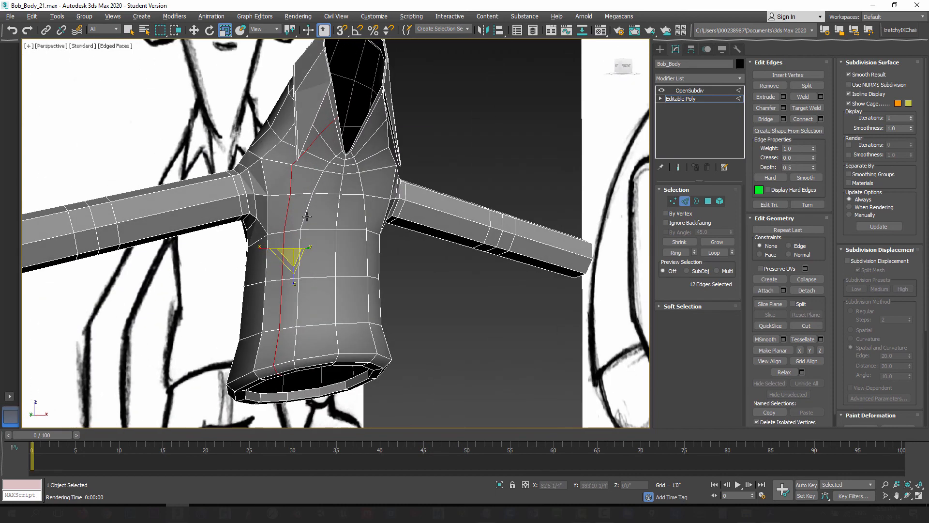
Undo the added torso edge loop and leave edge editing.
{"action": "middle_click_drag", "start_coordinate": [295, 163], "coordinate": [328, 226], "text": "alt"}
{"action": "left_click", "coordinate": [385, 163]}
{"action": "middle_click_drag", "start_coordinate": [301, 145], "coordinate": [311, 289], "text": "alt"}
{"action": "key", "text": "ctrl+z"}
{"action": "key", "text": "ctrl+z"}
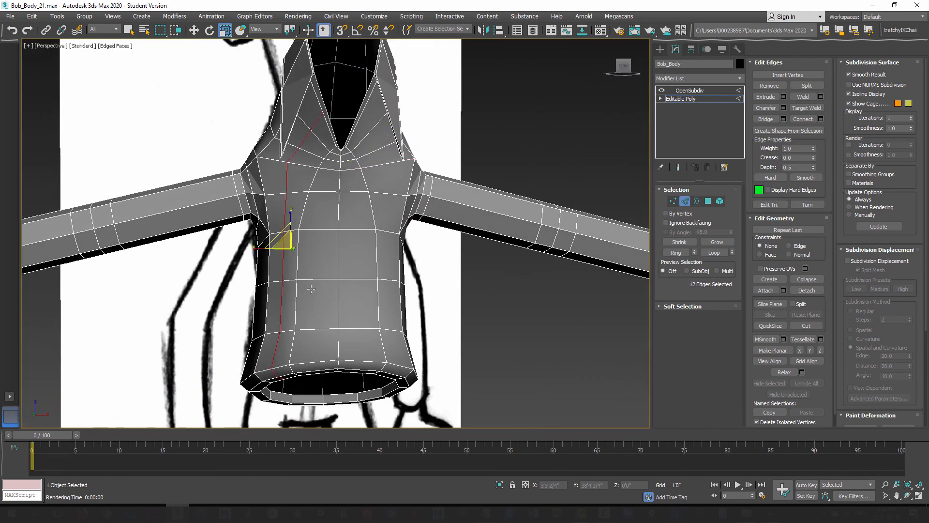
{"action": "middle_click_drag", "start_coordinate": [372, 287], "coordinate": [373, 242], "text": "alt"}
{"action": "left_click", "coordinate": [685, 201]}
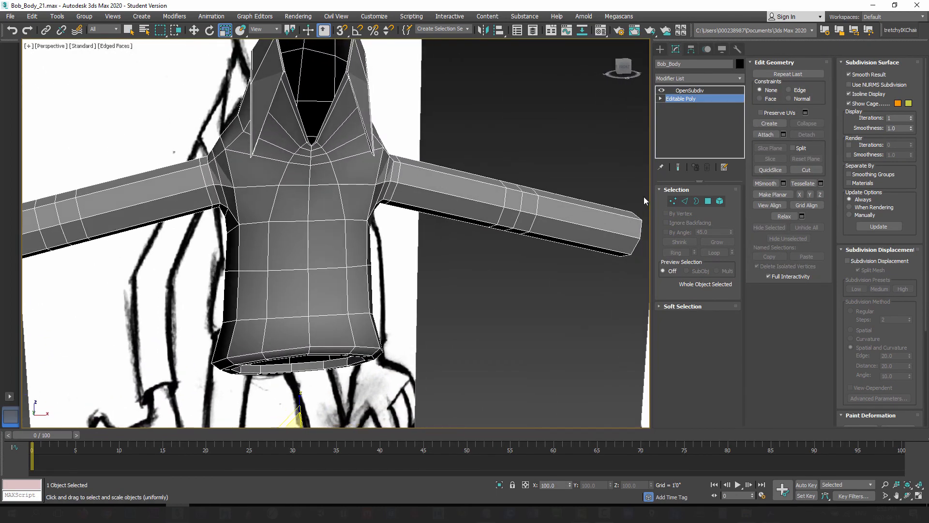
Preview the smoothed torso, return to the unsmoothed cage and examine the edge flow across the chest.
{"action": "left_click", "coordinate": [679, 168]}
{"action": "mouse_move", "coordinate": [314, 256]}
{"action": "middle_mouse_down", "text": "alt"}
{"action": "mouse_move", "coordinate": [332, 259]}
{"action": "mouse_move", "coordinate": [347, 246]}
{"action": "middle_mouse_up", "text": "alt"}
{"action": "left_click", "coordinate": [678, 168]}
{"action": "mouse_move", "coordinate": [295, 211]}
{"action": "middle_mouse_down"}
{"action": "mouse_move", "coordinate": [271, 210]}
{"action": "mouse_move", "coordinate": [340, 207]}
{"action": "mouse_move", "coordinate": [398, 252]}
{"action": "middle_mouse_up"}
{"action": "mouse_move", "coordinate": [305, 223]}
{"action": "middle_mouse_down", "text": "alt"}
{"action": "mouse_move", "coordinate": [259, 212]}
{"action": "mouse_move", "coordinate": [334, 225]}
{"action": "mouse_move", "coordinate": [274, 218]}
{"action": "mouse_move", "coordinate": [260, 206]}
{"action": "mouse_move", "coordinate": [301, 216]}
{"action": "mouse_move", "coordinate": [299, 224]}
{"action": "middle_mouse_up", "text": "alt"}
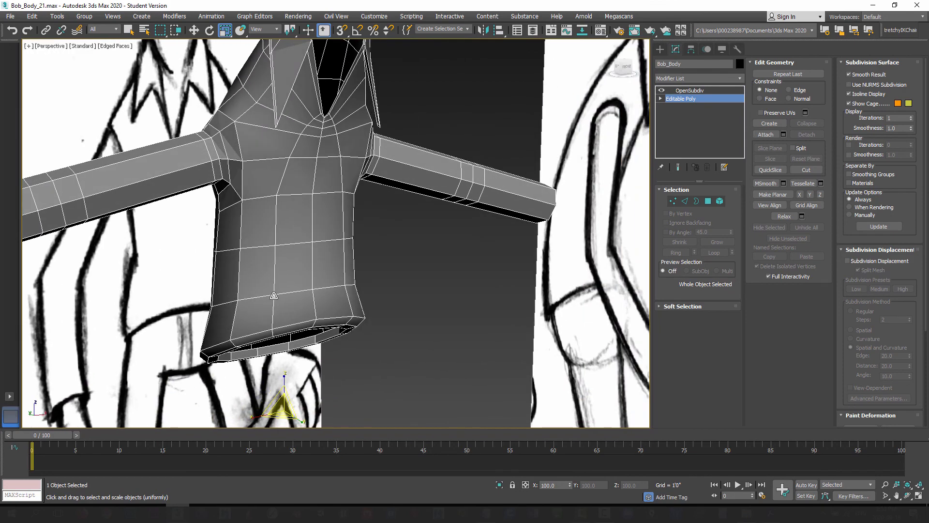
{"action": "mouse_move", "coordinate": [274, 295]}
{"action": "middle_mouse_down", "text": "alt"}
{"action": "mouse_move", "coordinate": [310, 315]}
{"action": "mouse_move", "coordinate": [251, 226]}
{"action": "mouse_move", "coordinate": [283, 204]}
{"action": "mouse_move", "coordinate": [311, 213]}
{"action": "middle_mouse_up", "text": "alt"}
{"action": "scroll", "coordinate": [312, 214], "scroll_direction": "up", "scroll_amount": 3}
Select the mirrored pair of vertices below the chest opening, scale them horizontally and leave vertex editing.
{"action": "left_click", "coordinate": [674, 201]}
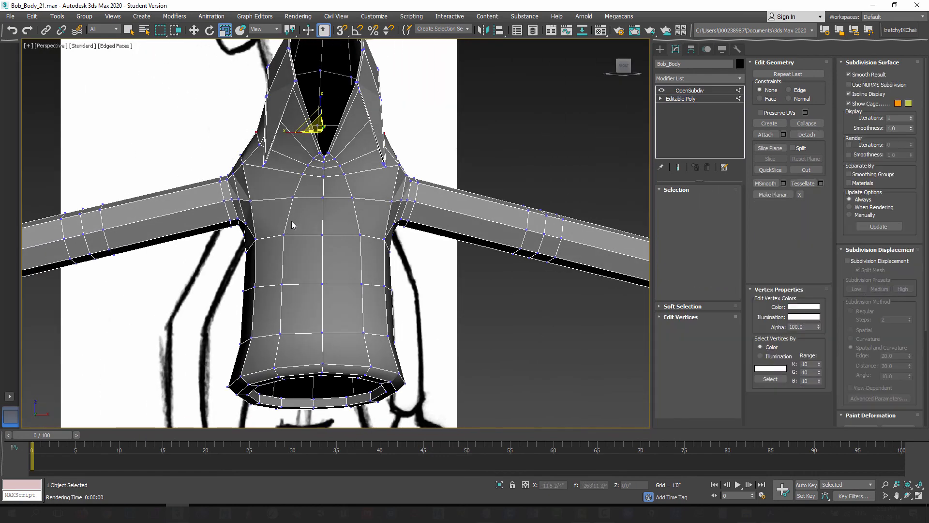
{"action": "left_click", "coordinate": [294, 196]}
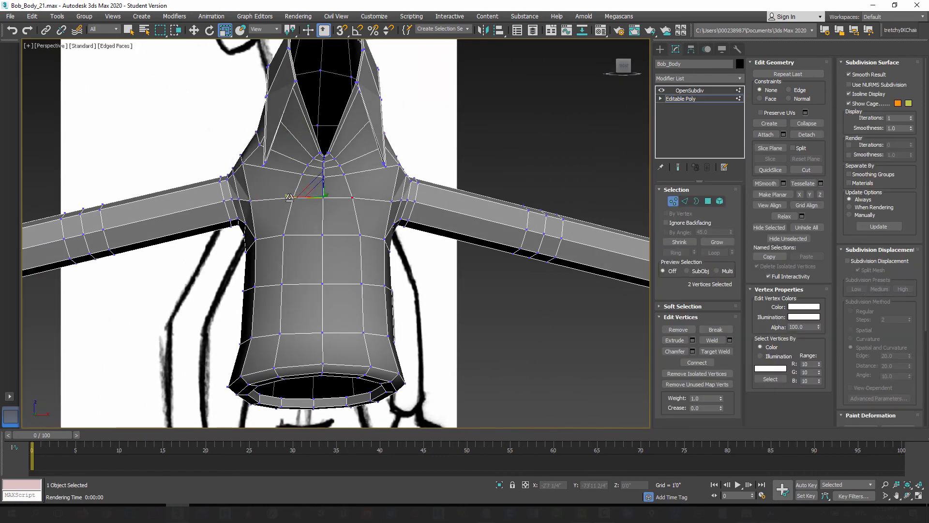
{"action": "middle_click_drag", "start_coordinate": [287, 197], "coordinate": [658, 234], "text": "alt"}
{"action": "left_click", "coordinate": [674, 199]}
Examine the whole body cage from several angles against the front and side sketches.
{"action": "scroll", "coordinate": [323, 272], "scroll_direction": "down", "scroll_amount": 6}
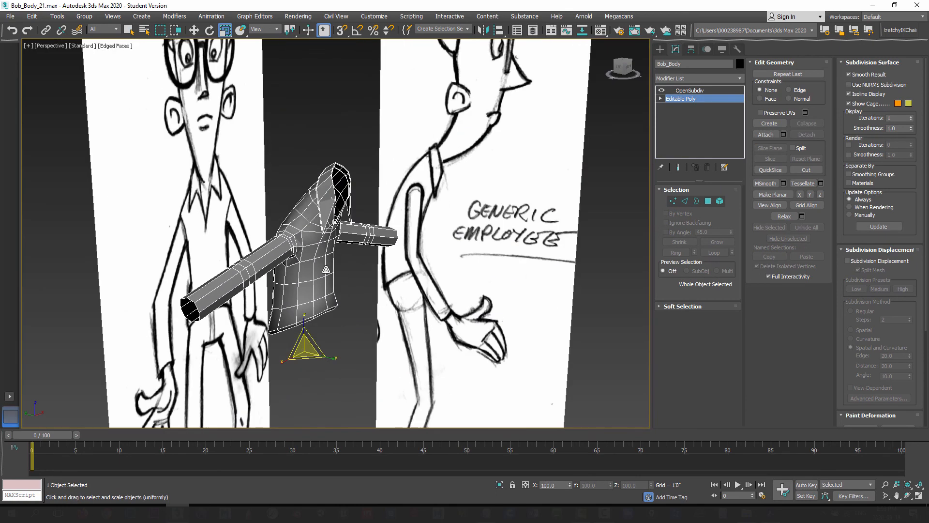
{"action": "mouse_move", "coordinate": [302, 278]}
{"action": "middle_mouse_down", "text": "alt"}
{"action": "mouse_move", "coordinate": [341, 276]}
{"action": "mouse_move", "coordinate": [295, 270]}
{"action": "middle_mouse_up", "text": "alt"}
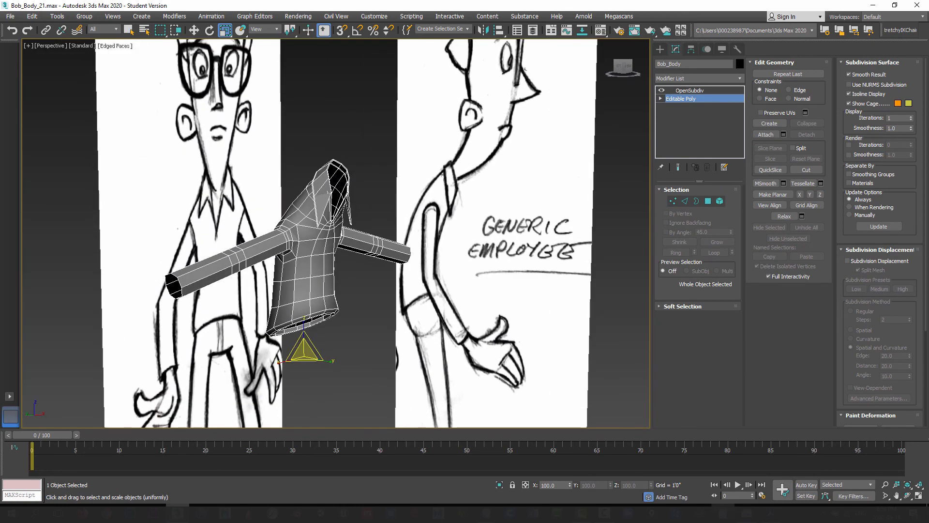
{"action": "middle_click_drag", "start_coordinate": [335, 198], "coordinate": [304, 103], "text": "alt"}
{"action": "scroll", "coordinate": [335, 209], "scroll_direction": "up", "scroll_amount": 4}
{"action": "scroll", "coordinate": [366, 237], "scroll_direction": "down", "scroll_amount": 2}
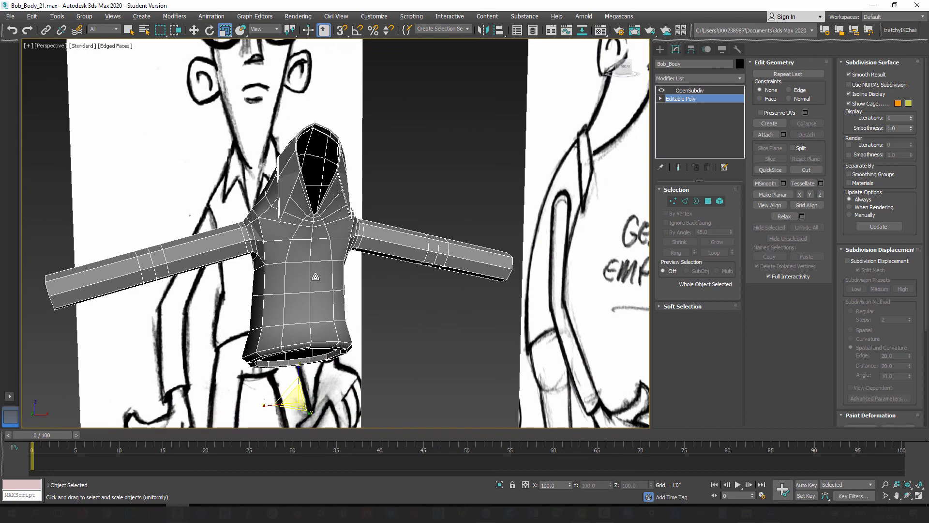
{"action": "middle_click_drag", "start_coordinate": [315, 276], "coordinate": [335, 273], "text": "alt"}
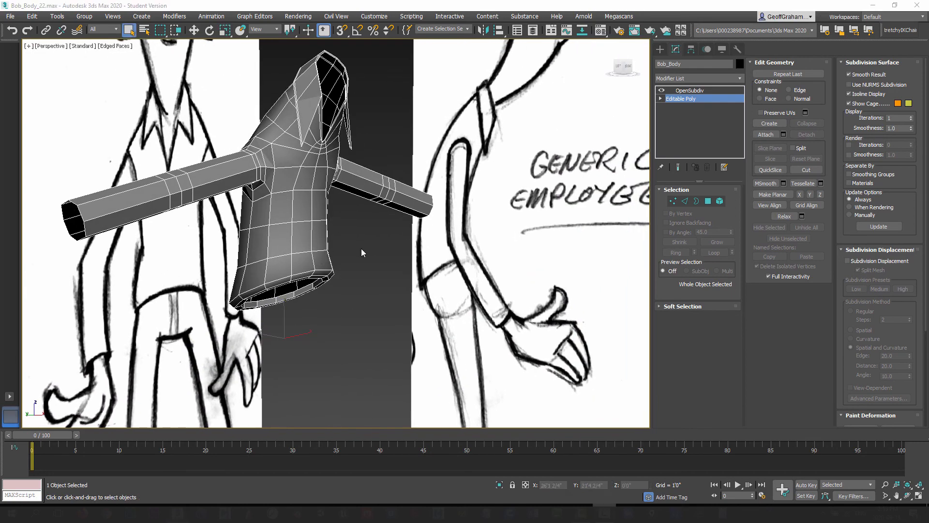
Unhide all objects and examine how the head's neck fits inside the shirt collar.
{"action": "right_click", "coordinate": [363, 239]}
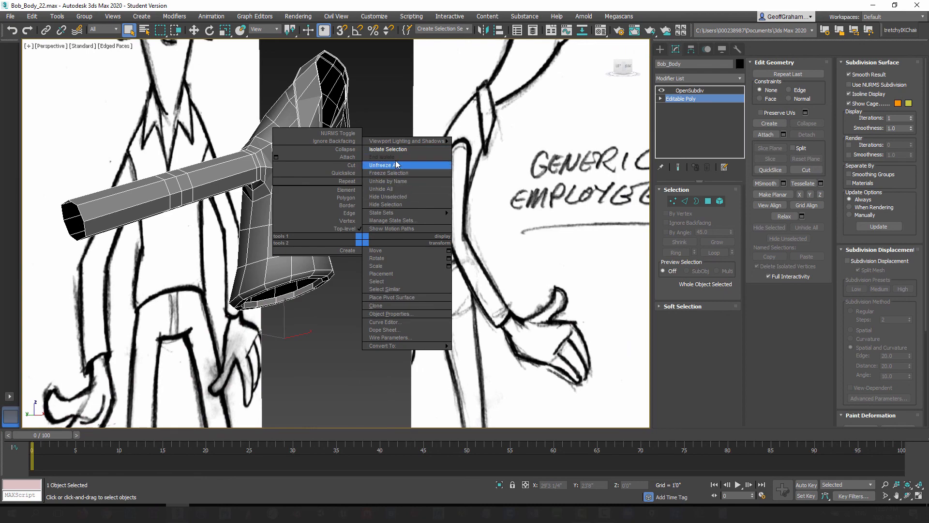
{"action": "left_click", "coordinate": [397, 193]}
{"action": "middle_click_drag", "start_coordinate": [397, 194], "coordinate": [354, 272], "text": "alt"}
{"action": "scroll", "coordinate": [355, 273], "scroll_direction": "up", "scroll_amount": 3}
{"action": "middle_click_drag", "start_coordinate": [350, 205], "coordinate": [306, 219], "text": "alt"}
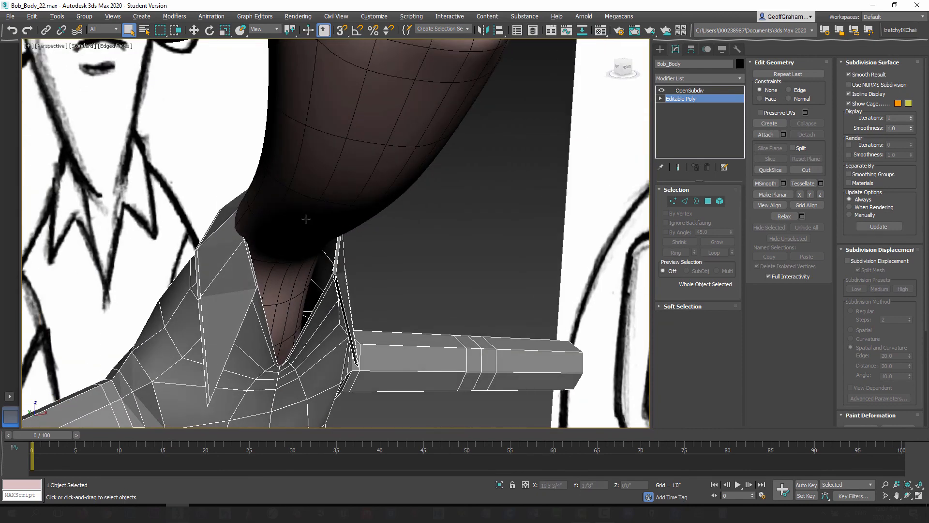
{"action": "middle_click_drag", "start_coordinate": [238, 269], "coordinate": [287, 216]}
{"action": "middle_click_drag", "start_coordinate": [320, 257], "coordinate": [338, 172], "text": "alt"}
{"action": "middle_click_drag", "start_coordinate": [336, 217], "coordinate": [378, 233], "text": "alt"}
{"action": "scroll", "coordinate": [346, 232], "scroll_direction": "down", "scroll_amount": 3}
{"action": "middle_click_drag", "start_coordinate": [341, 230], "coordinate": [355, 214]}
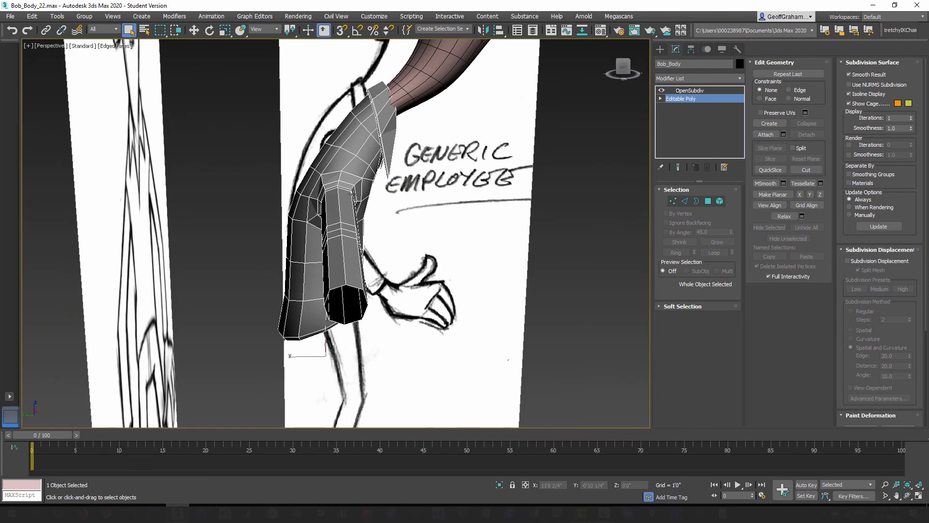
Show the smoothed OpenSubdiv result in the Left view and compare the collar with the neck and side sketch.
{"action": "key", "text": "l"}
{"action": "scroll", "coordinate": [358, 198], "scroll_direction": "up", "scroll_amount": 10}
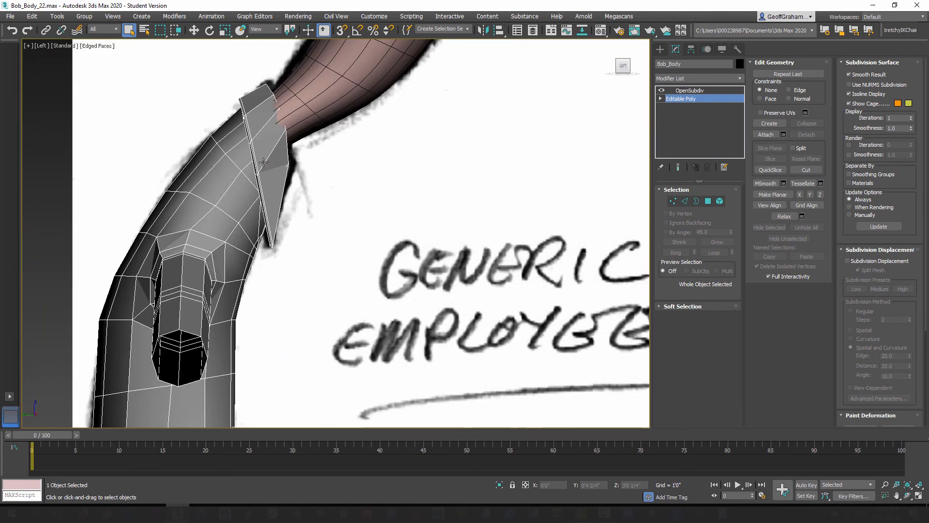
{"action": "key", "text": "Page_Up"}
{"action": "middle_click_drag", "start_coordinate": [263, 151], "coordinate": [313, 193]}
{"action": "scroll", "coordinate": [314, 193], "scroll_direction": "up", "scroll_amount": 3}
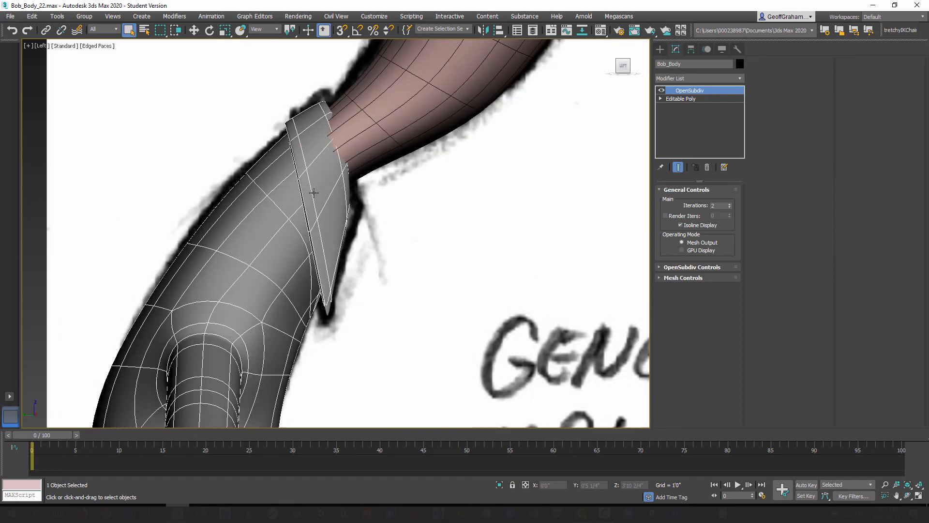
Enter vertex editing on the Bob_Body cage and make the body see-through to inspect the neck inside the collar.
{"action": "left_click", "coordinate": [689, 99]}
{"action": "left_click", "coordinate": [673, 201]}
{"action": "middle_click_drag", "start_coordinate": [339, 149], "coordinate": [356, 209]}
{"action": "key", "text": "alt+x"}
{"action": "scroll", "coordinate": [324, 161], "scroll_direction": "up", "scroll_amount": 2}
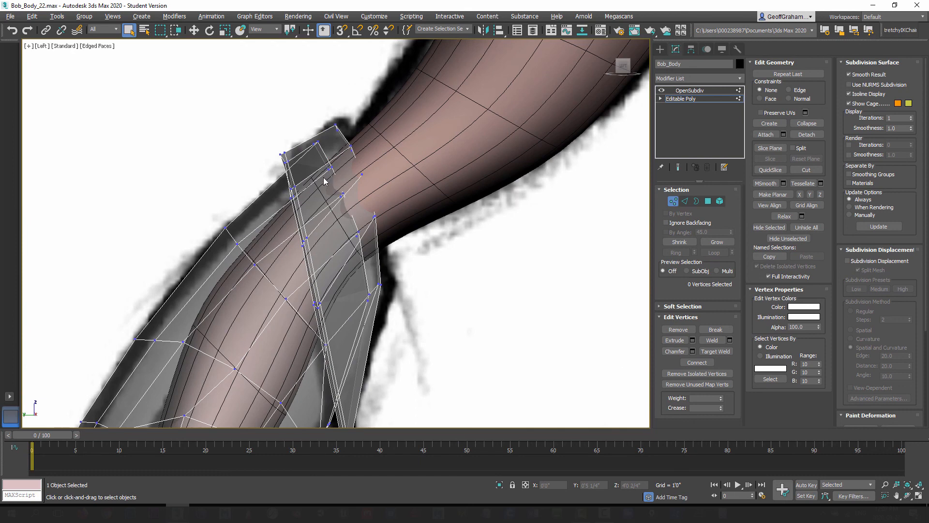
{"action": "middle_click_drag", "start_coordinate": [305, 236], "coordinate": [315, 169]}
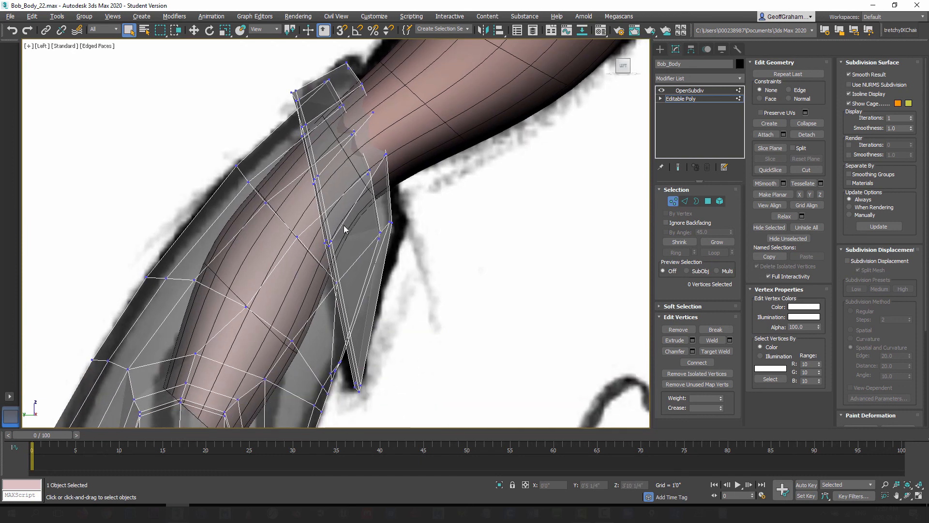
Examine from the Front and Perspective views how the see-through collar fits around the head's neck.
{"action": "key", "text": "f"}
{"action": "scroll", "coordinate": [334, 112], "scroll_direction": "down", "scroll_amount": 3}
{"action": "middle_click_drag", "start_coordinate": [342, 100], "coordinate": [338, 348]}
{"action": "scroll", "coordinate": [343, 178], "scroll_direction": "down", "scroll_amount": 5}
{"action": "scroll", "coordinate": [317, 150], "scroll_direction": "up", "scroll_amount": 2}
{"action": "middle_click_drag", "start_coordinate": [317, 145], "coordinate": [330, 236]}
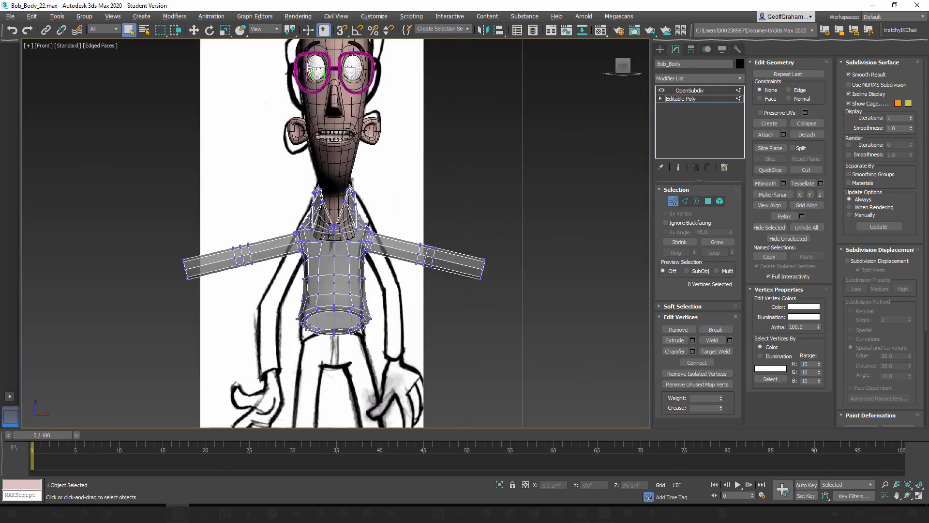
{"action": "scroll", "coordinate": [329, 235], "scroll_direction": "up", "scroll_amount": 4}
{"action": "scroll", "coordinate": [321, 154], "scroll_direction": "up", "scroll_amount": 1}
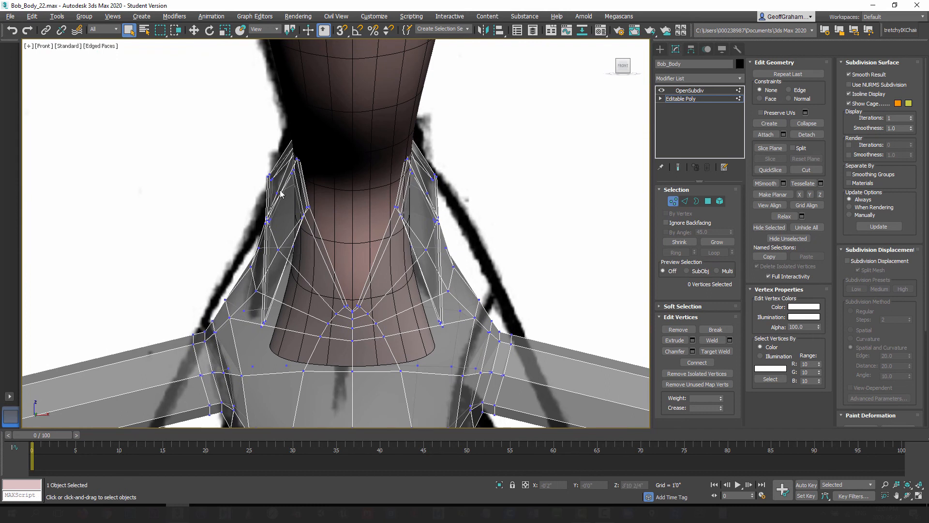
{"action": "middle_click_drag", "start_coordinate": [280, 193], "coordinate": [327, 162]}
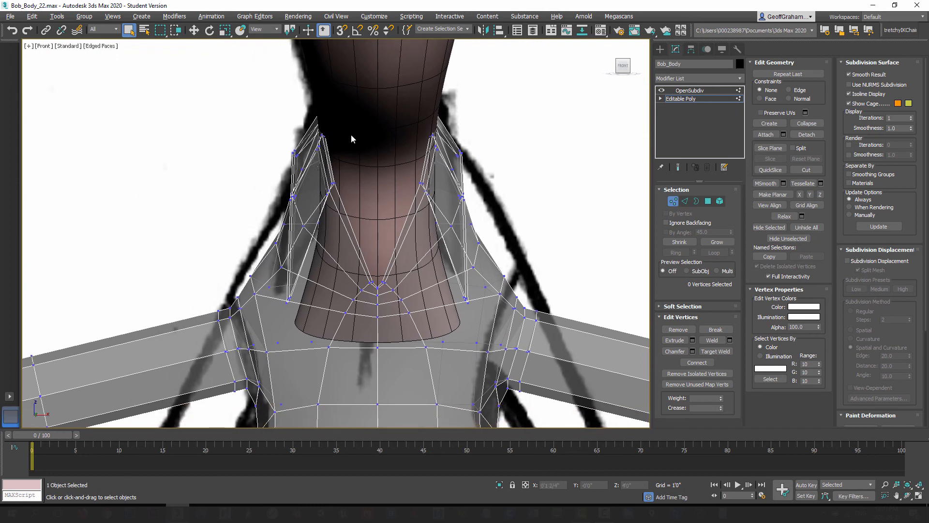
{"action": "middle_click_drag", "start_coordinate": [331, 175], "coordinate": [333, 159]}
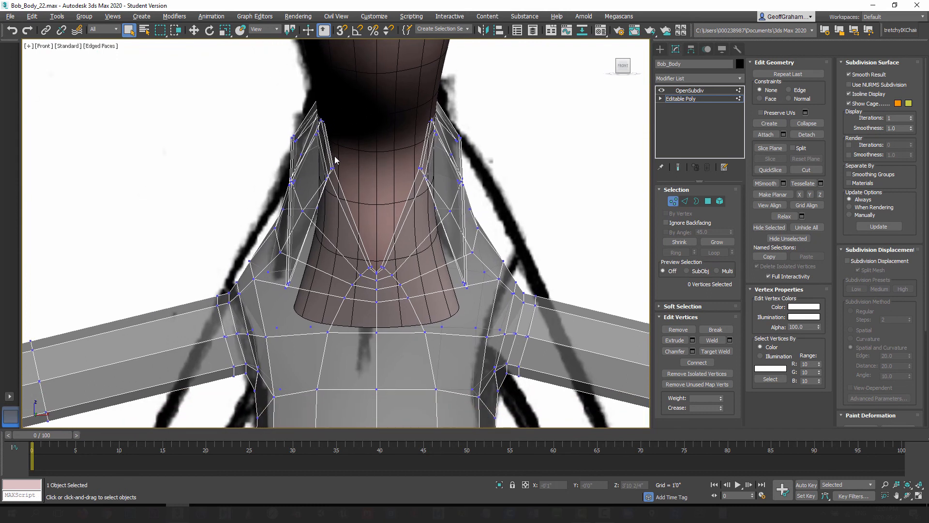
{"action": "key", "text": "p"}
{"action": "middle_click_drag", "start_coordinate": [287, 219], "coordinate": [305, 154], "text": "alt"}
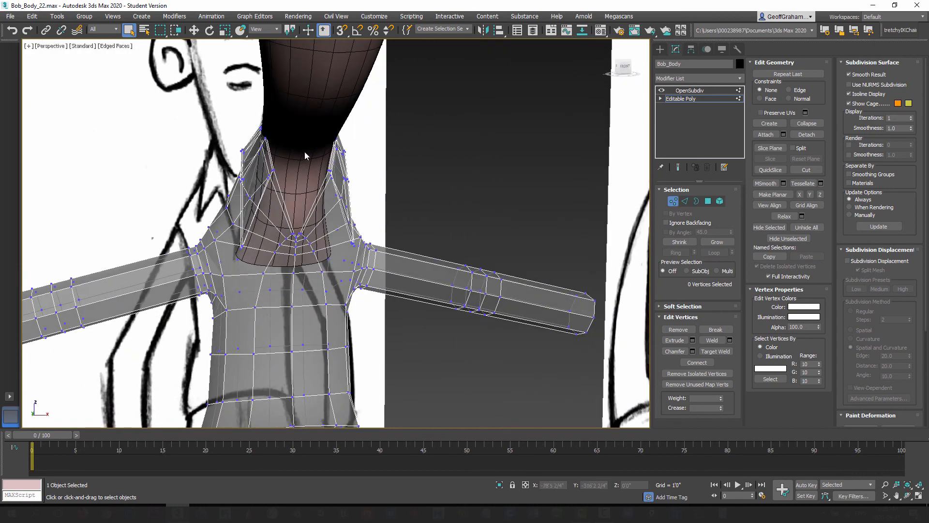
{"action": "middle_click_drag", "start_coordinate": [303, 116], "coordinate": [491, 134], "text": "alt"}
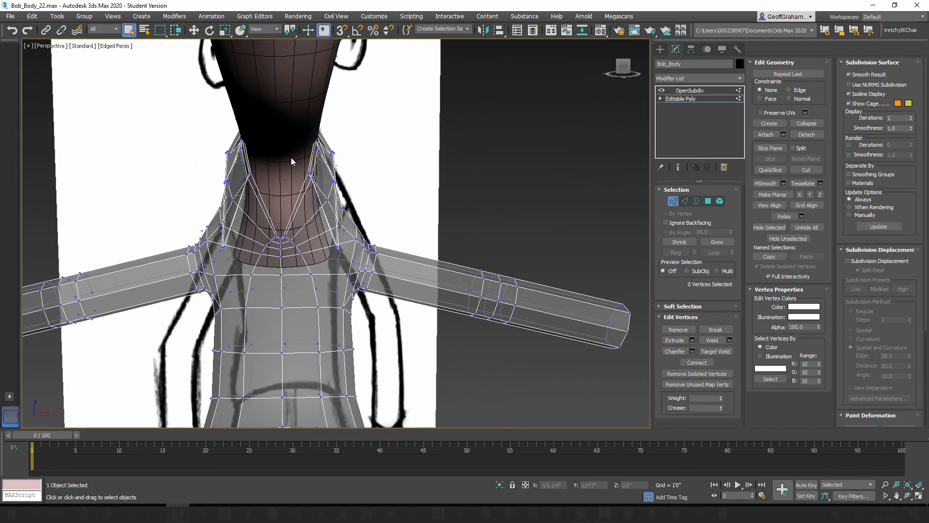
{"action": "middle_click_drag", "start_coordinate": [292, 157], "coordinate": [250, 169], "text": "alt"}
Select the edge loop around Bob_Head's neck just under the jaw and activate scaling.
{"action": "left_click", "coordinate": [660, 49]}
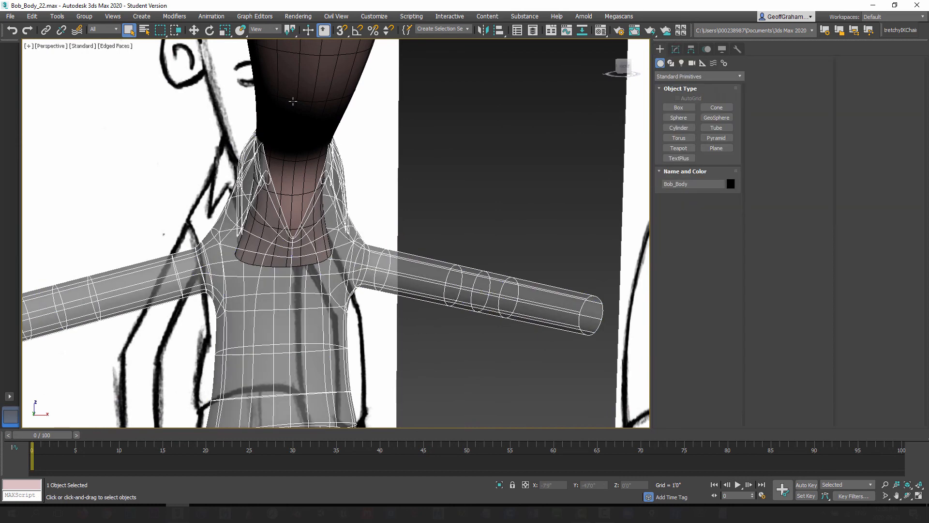
{"action": "left_click", "coordinate": [293, 101]}
{"action": "left_click", "coordinate": [676, 49]}
{"action": "left_click", "coordinate": [680, 107]}
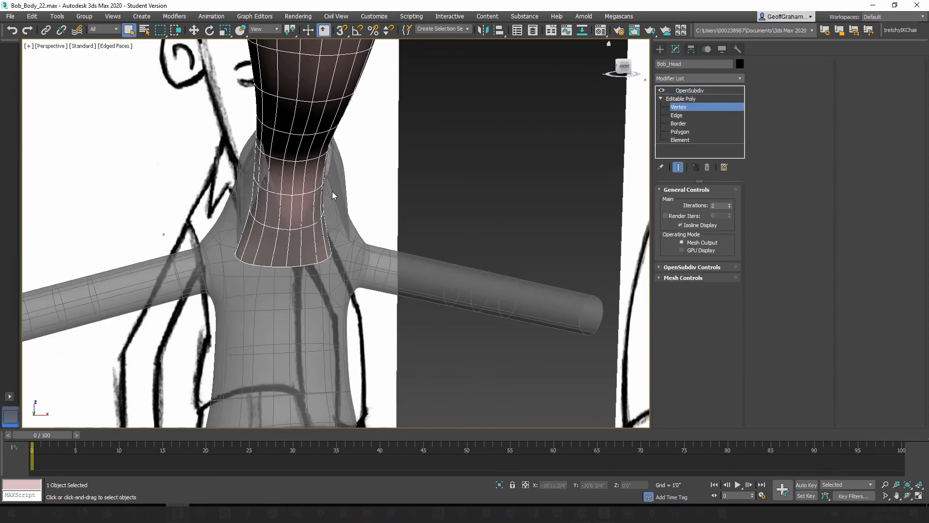
{"action": "left_click", "coordinate": [685, 203]}
{"action": "middle_click_drag", "start_coordinate": [259, 170], "coordinate": [289, 169], "text": "alt"}
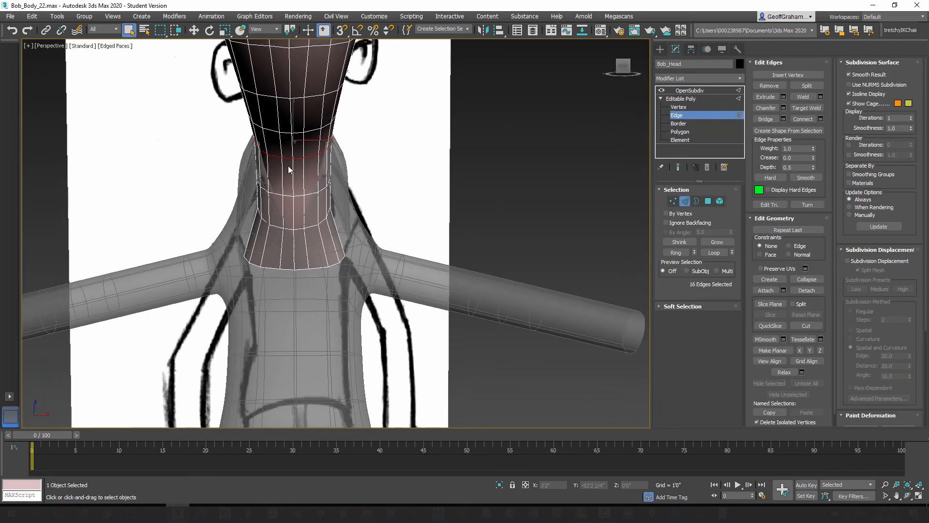
{"action": "left_click", "coordinate": [226, 32]}
Try narrowing the neck's upper two edge loops horizontally and undo both changes.
{"action": "left_click_drag", "start_coordinate": [257, 141], "coordinate": [264, 143]}
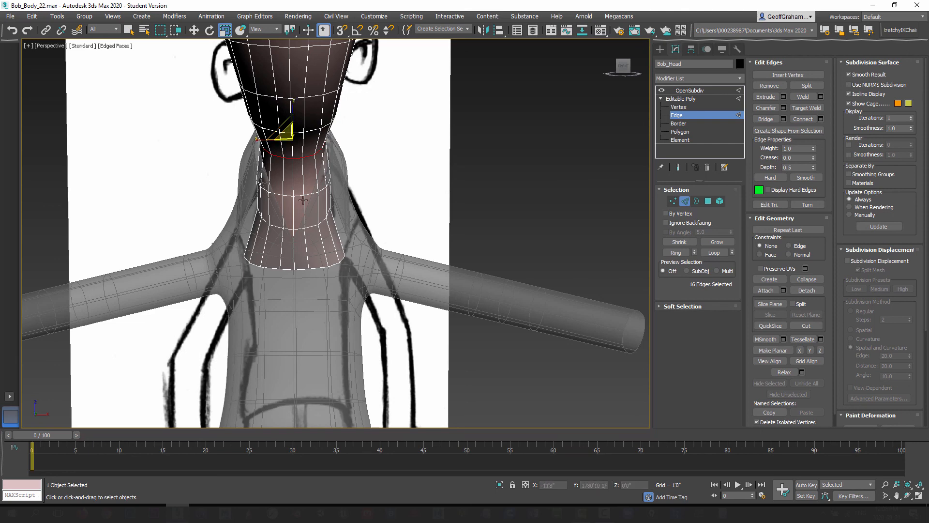
{"action": "double_click", "coordinate": [299, 195]}
{"action": "left_click_drag", "start_coordinate": [260, 178], "coordinate": [268, 183]}
{"action": "key", "text": "ctrl+z"}
{"action": "key", "text": "ctrl+z"}
{"action": "key", "text": "ctrl+z"}
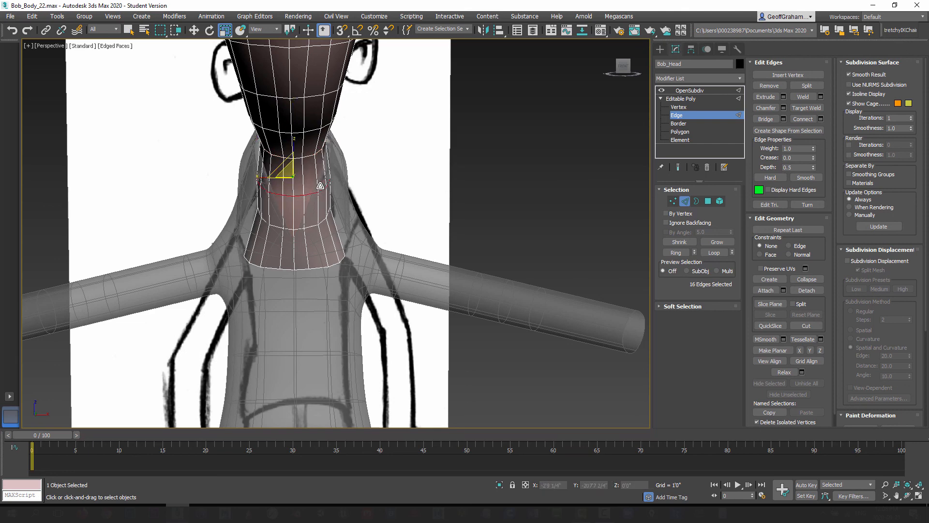
Scale the neck's edge loop under the jaw uniformly to 70% and the loop below it to 90%, then leave edge editing.
{"action": "middle_click_drag", "start_coordinate": [326, 177], "coordinate": [313, 155], "text": "alt"}
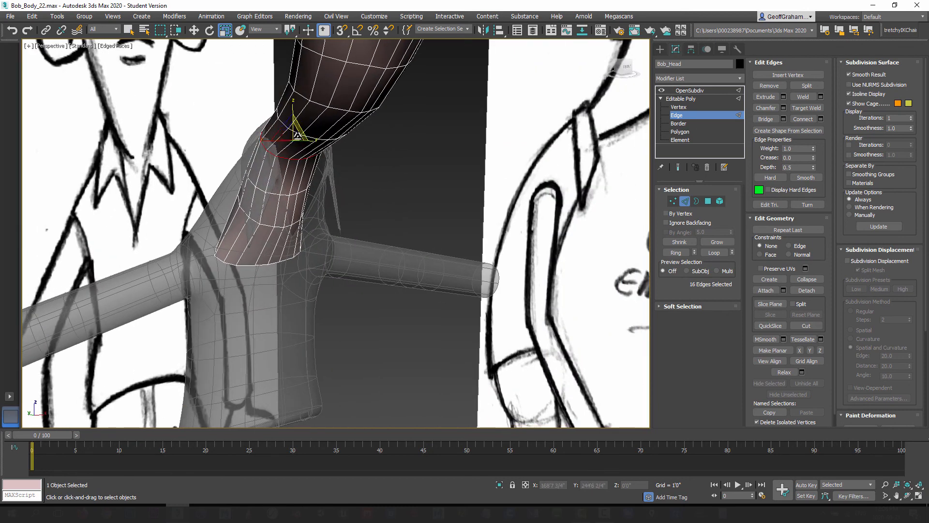
{"action": "left_click_drag", "start_coordinate": [292, 131], "coordinate": [292, 146]}
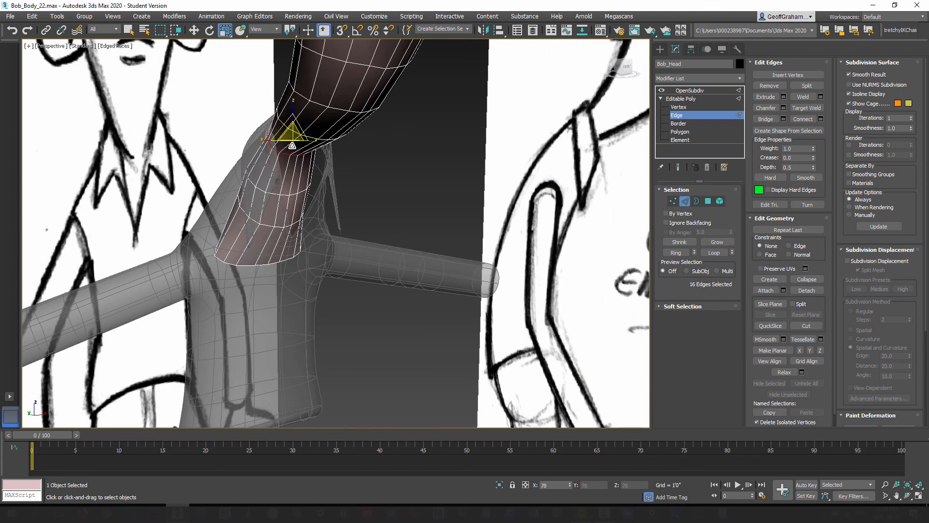
{"action": "middle_click_drag", "start_coordinate": [293, 144], "coordinate": [298, 195], "text": "alt"}
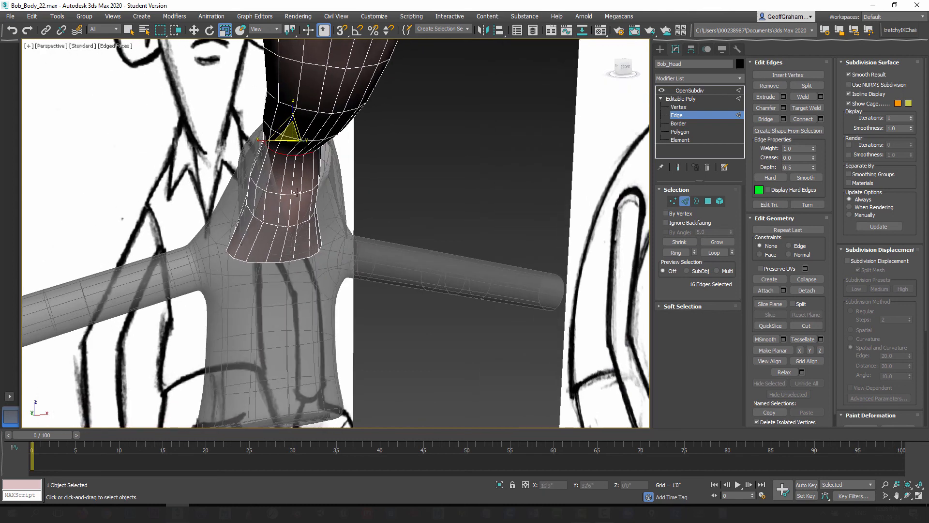
{"action": "double_click", "coordinate": [297, 192]}
{"action": "left_click_drag", "start_coordinate": [282, 168], "coordinate": [281, 175]}
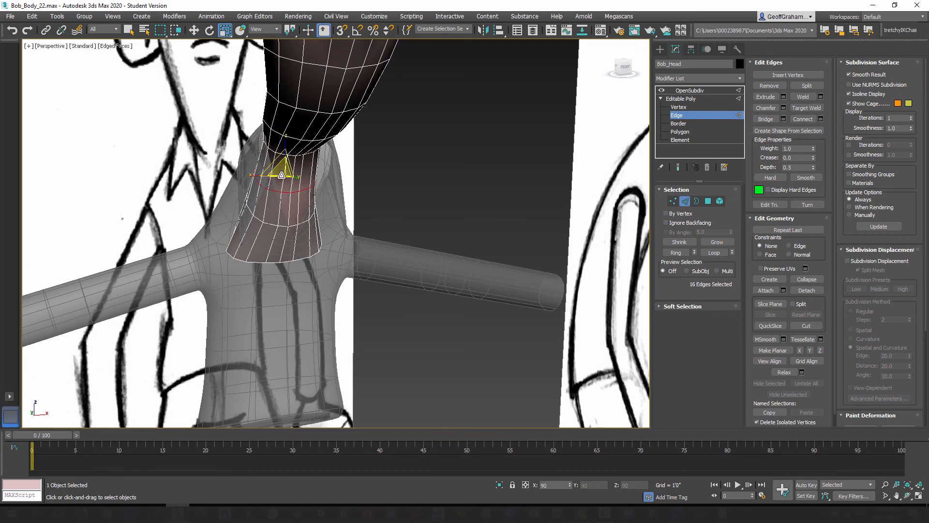
{"action": "mouse_move", "coordinate": [280, 192]}
{"action": "middle_mouse_down", "text": "alt"}
{"action": "mouse_move", "coordinate": [347, 197]}
{"action": "mouse_move", "coordinate": [338, 205]}
{"action": "mouse_move", "coordinate": [258, 186]}
{"action": "middle_mouse_up", "text": "alt"}
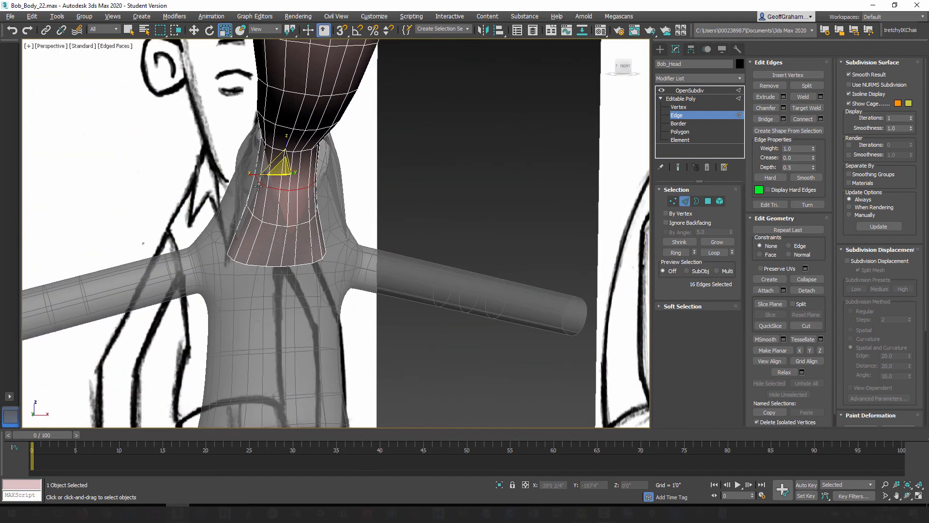
{"action": "left_click", "coordinate": [681, 98]}
Reselect Bob_Body, turn off its see-through display and enter vertex editing on the base cage.
{"action": "left_click", "coordinate": [660, 49]}
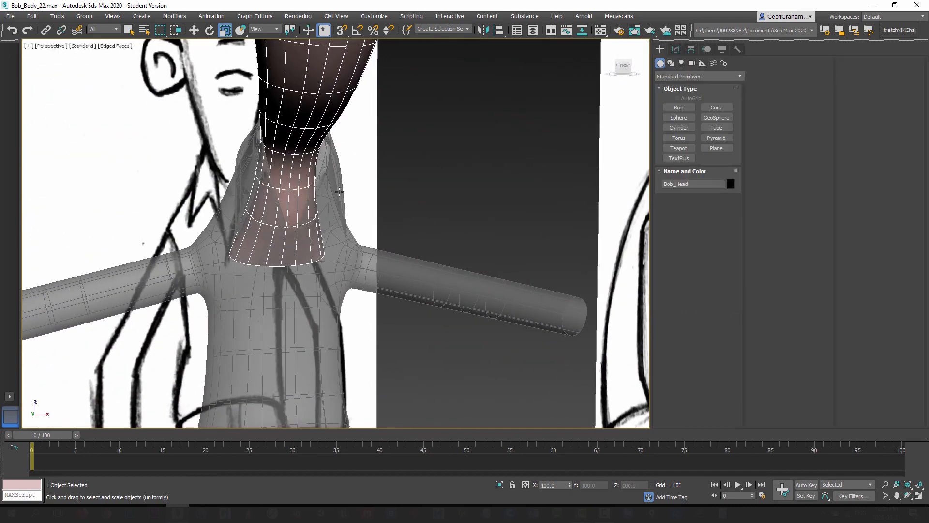
{"action": "left_click", "coordinate": [321, 214]}
{"action": "middle_click_drag", "start_coordinate": [321, 215], "coordinate": [281, 183], "text": "alt"}
{"action": "key", "text": "alt+x"}
{"action": "left_click", "coordinate": [676, 50]}
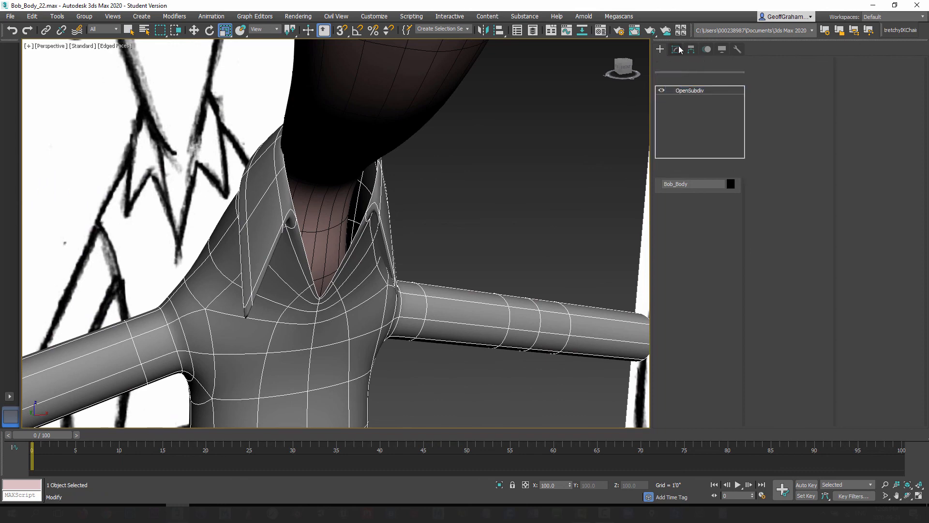
{"action": "left_click", "coordinate": [693, 99]}
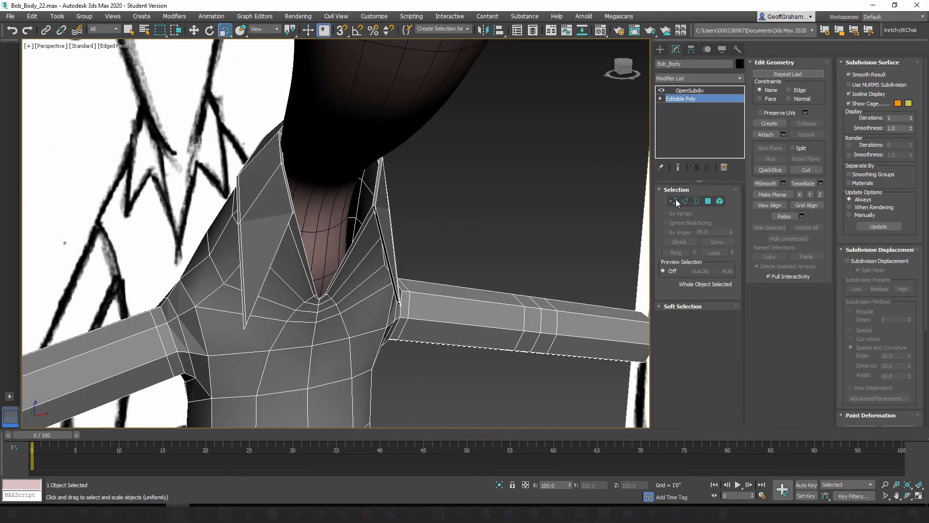
{"action": "left_click", "coordinate": [673, 201]}
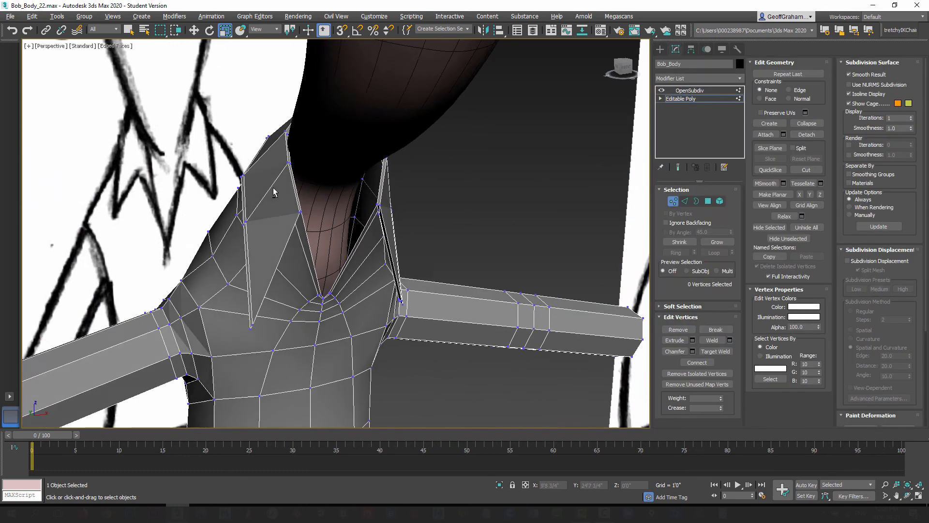
Select the upper front collar vertices on both sides in the Left view and scale them apart horizontally, away from the neck.
{"action": "middle_click_drag", "start_coordinate": [272, 190], "coordinate": [306, 195], "text": "alt"}
{"action": "key", "text": "l"}
{"action": "scroll", "coordinate": [315, 170], "scroll_direction": "up", "scroll_amount": 1}
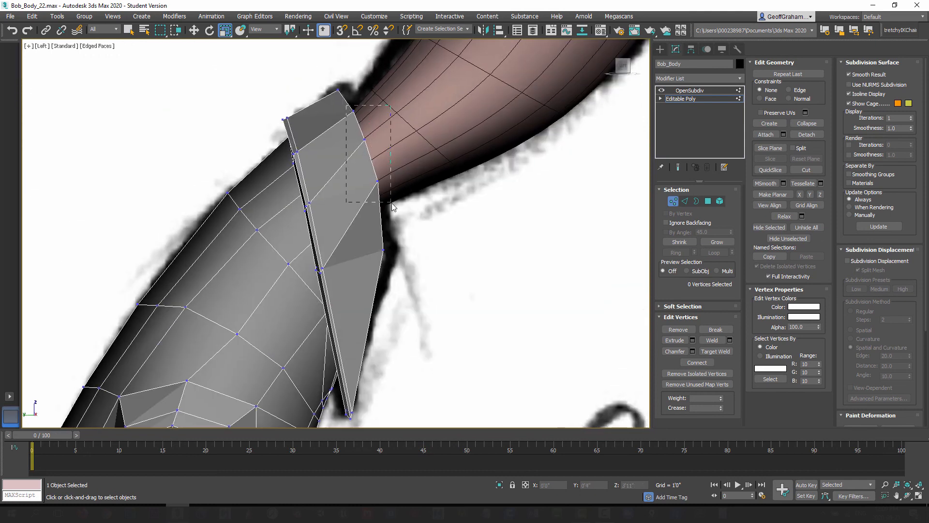
{"action": "left_click_drag", "start_coordinate": [393, 207], "coordinate": [392, 206]}
{"action": "middle_click_drag", "start_coordinate": [403, 208], "coordinate": [366, 213], "text": "alt"}
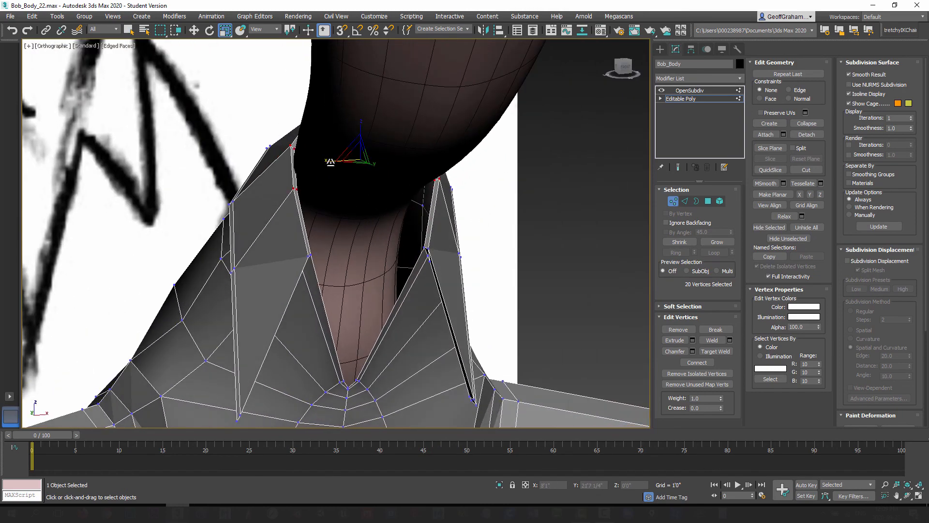
{"action": "left_click_drag", "start_coordinate": [328, 162], "coordinate": [321, 172]}
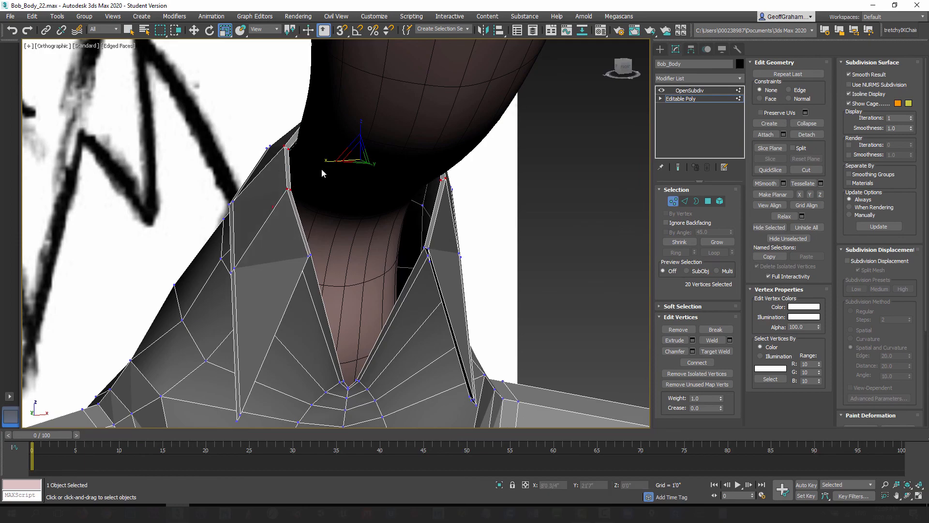
Leave vertex editing and examine the smoothed OpenSubdiv body and collar from several angles, including without edged faces.
{"action": "middle_click_drag", "start_coordinate": [301, 245], "coordinate": [341, 233], "text": "alt"}
{"action": "scroll", "coordinate": [312, 250], "scroll_direction": "down", "scroll_amount": 2}
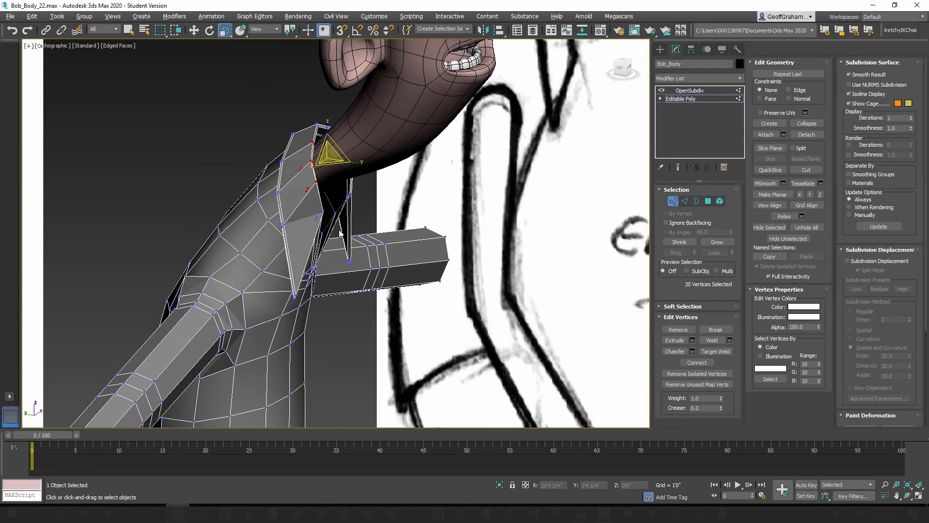
{"action": "left_click", "coordinate": [673, 201]}
{"action": "left_click", "coordinate": [678, 167]}
{"action": "middle_click_drag", "start_coordinate": [360, 169], "coordinate": [340, 184], "text": "alt"}
{"action": "scroll", "coordinate": [373, 187], "scroll_direction": "up", "scroll_amount": 4}
{"action": "scroll", "coordinate": [375, 170], "scroll_direction": "down", "scroll_amount": 4}
{"action": "scroll", "coordinate": [382, 177], "scroll_direction": "up", "scroll_amount": 3}
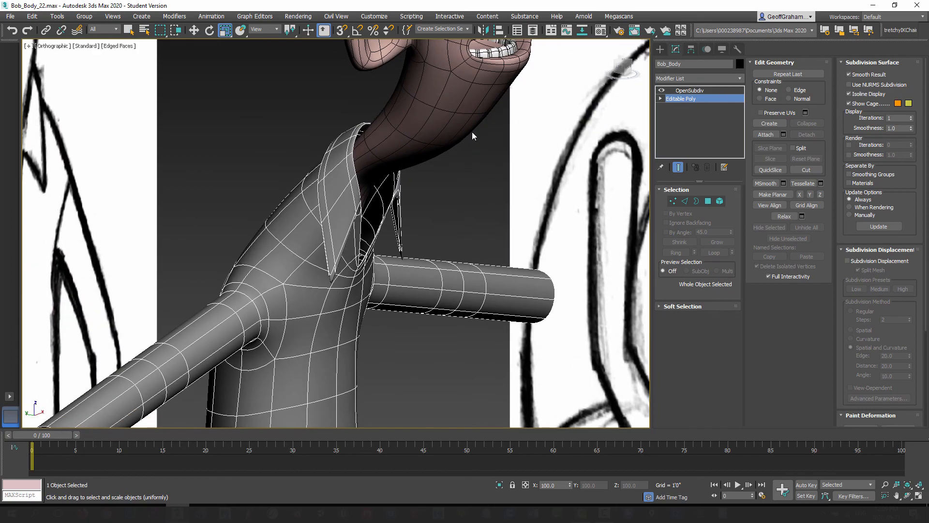
{"action": "middle_click_drag", "start_coordinate": [473, 136], "coordinate": [368, 213], "text": "alt"}
{"action": "left_click", "coordinate": [660, 49]}
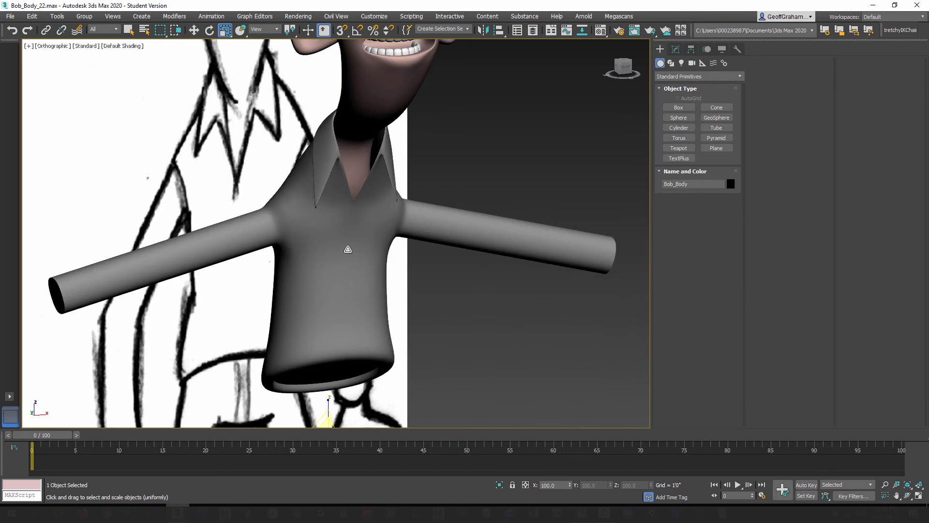
Show the unsmoothed Bob_Body cage with edged faces and examine the edge flow around the neckline and chest.
{"action": "left_click", "coordinate": [676, 49]}
{"action": "left_click", "coordinate": [669, 99]}
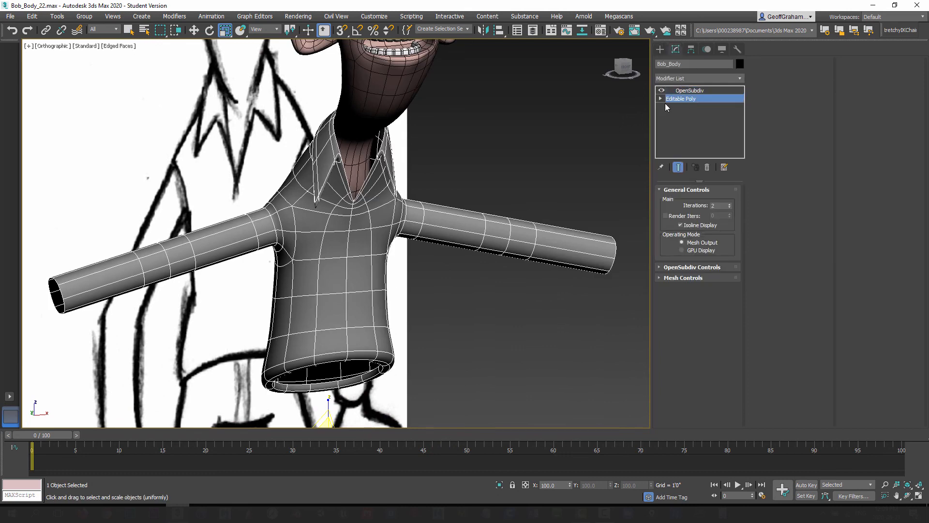
{"action": "middle_click_drag", "start_coordinate": [323, 250], "coordinate": [348, 202]}
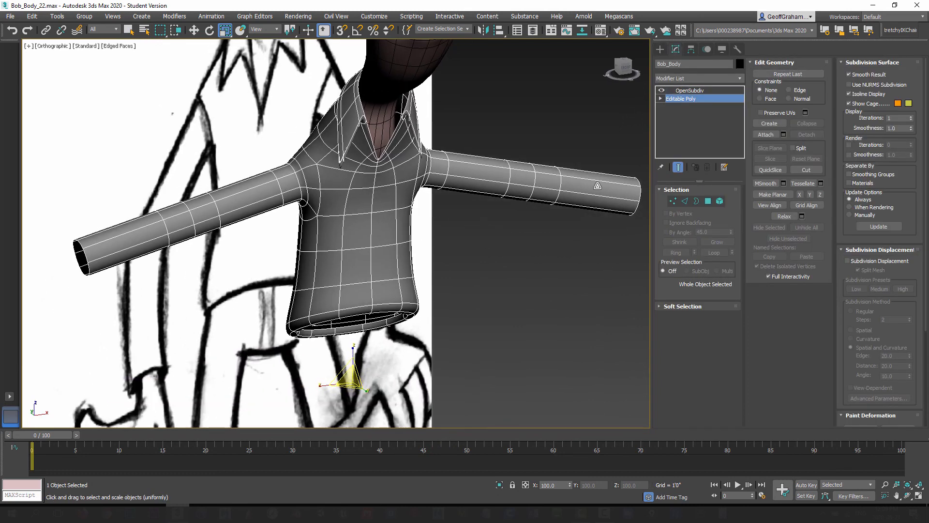
{"action": "left_click", "coordinate": [683, 169]}
{"action": "scroll", "coordinate": [342, 222], "scroll_direction": "up", "scroll_amount": 5}
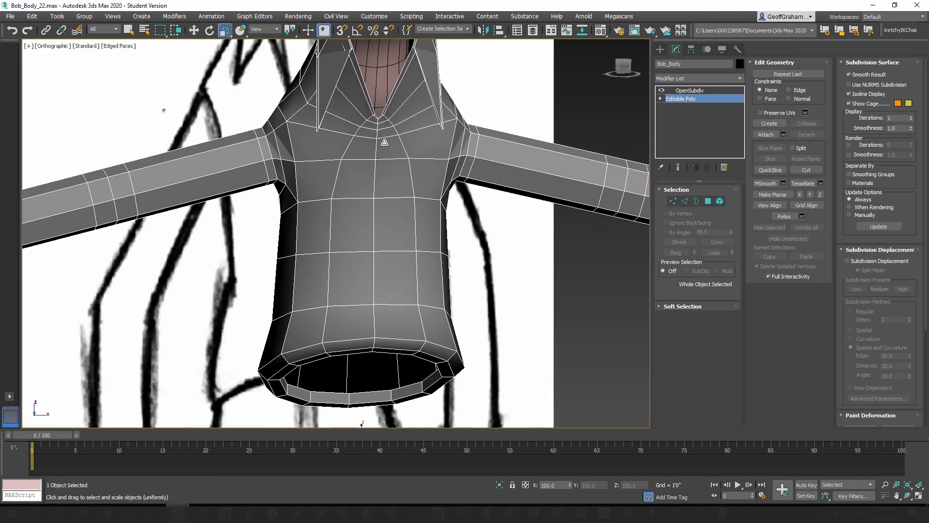
{"action": "scroll", "coordinate": [385, 150], "scroll_direction": "up", "scroll_amount": 5}
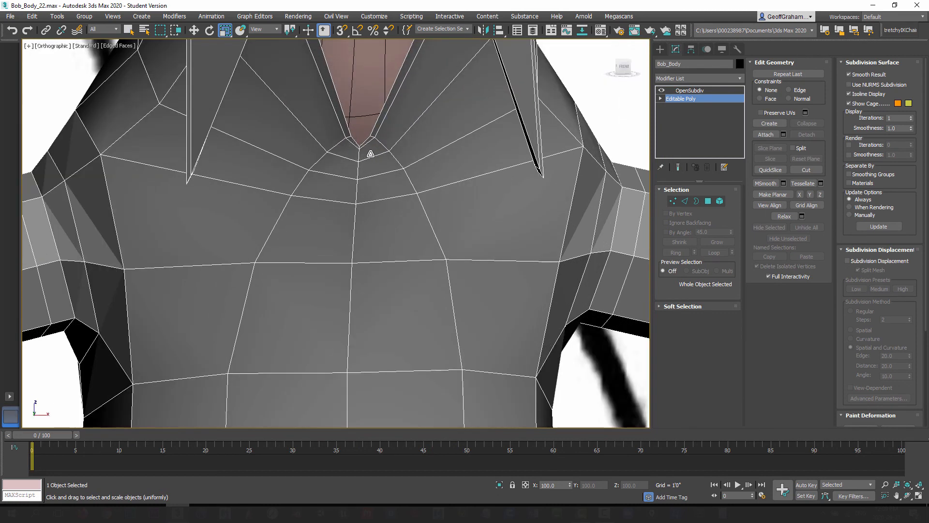
{"action": "scroll", "coordinate": [356, 179], "scroll_direction": "down", "scroll_amount": 5}
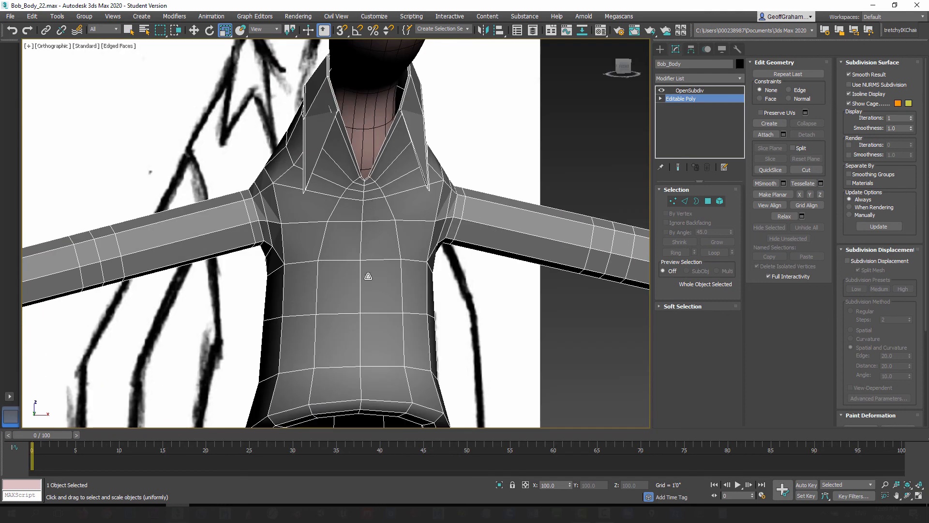
{"action": "middle_click_drag", "start_coordinate": [365, 272], "coordinate": [361, 205]}
Examine the polygons and edge ring beside the front centreline of Bob_Body's chest from several angles.
{"action": "left_click", "coordinate": [668, 200]}
{"action": "middle_click_drag", "start_coordinate": [334, 165], "coordinate": [354, 297], "text": "alt"}
{"action": "middle_click_drag", "start_coordinate": [439, 304], "coordinate": [319, 111], "text": "alt"}
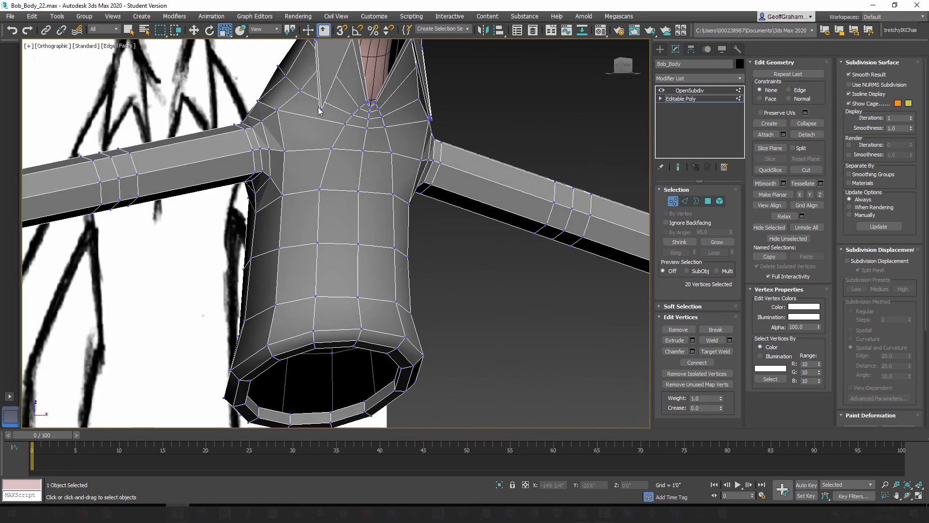
{"action": "left_click", "coordinate": [709, 201]}
{"action": "left_click", "coordinate": [307, 133]}
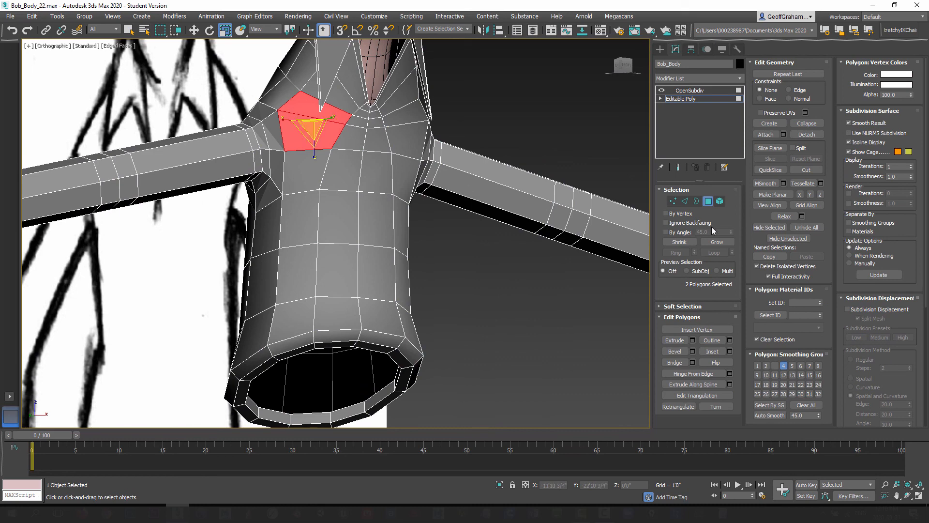
{"action": "left_click", "coordinate": [685, 201]}
{"action": "middle_click_drag", "start_coordinate": [321, 150], "coordinate": [315, 138], "text": "alt"}
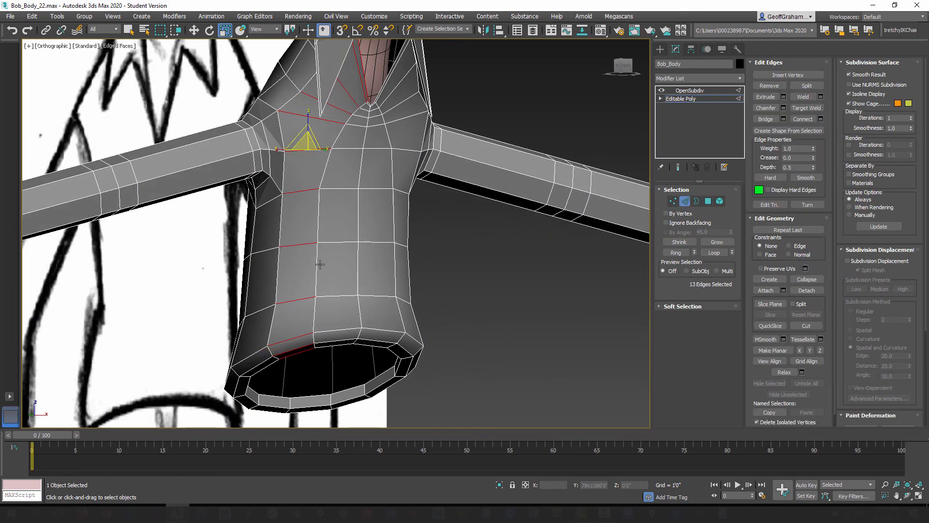
{"action": "mouse_move", "coordinate": [328, 95]}
{"action": "middle_mouse_down", "text": "alt"}
{"action": "mouse_move", "coordinate": [339, 155]}
{"action": "mouse_move", "coordinate": [333, 162]}
{"action": "mouse_move", "coordinate": [293, 141]}
{"action": "middle_mouse_up", "text": "alt"}
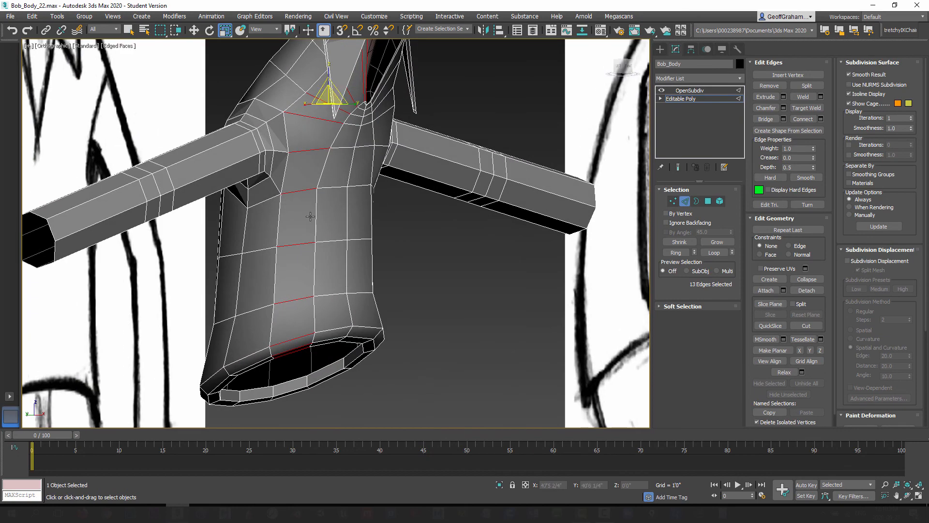
{"action": "middle_click_drag", "start_coordinate": [310, 217], "coordinate": [278, 218], "text": "alt"}
{"action": "mouse_move", "coordinate": [349, 239]}
{"action": "middle_mouse_down"}
{"action": "mouse_move", "coordinate": [335, 204]}
{"action": "mouse_move", "coordinate": [324, 216]}
{"action": "mouse_move", "coordinate": [322, 208]}
{"action": "middle_mouse_up"}
With the Edge constraint on, select the vertex columns flanking the front centreline from hem to upper chest and scale them closer together horizontally.
{"action": "key", "text": "1"}
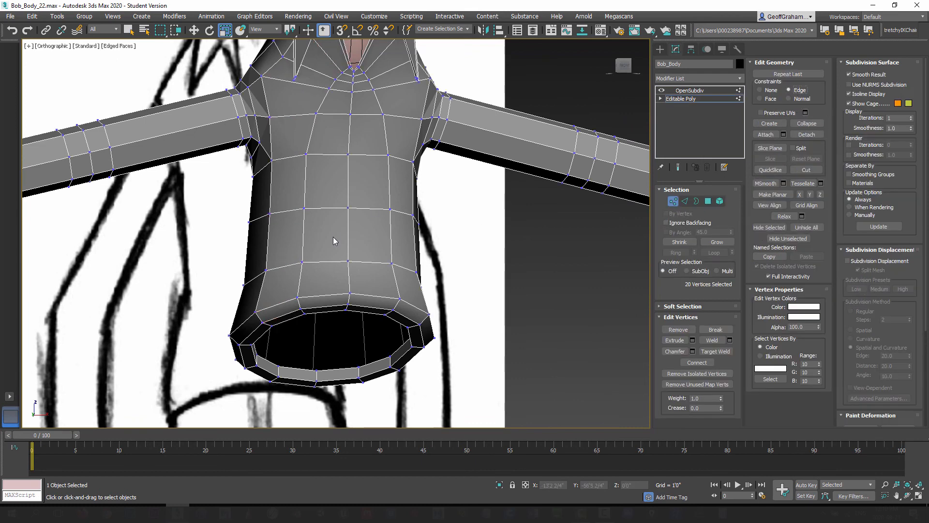
{"action": "mouse_move", "coordinate": [333, 237]}
{"action": "middle_mouse_down", "text": "alt"}
{"action": "mouse_move", "coordinate": [316, 210]}
{"action": "mouse_move", "coordinate": [338, 213]}
{"action": "mouse_move", "coordinate": [307, 316]}
{"action": "middle_mouse_up", "text": "alt"}
{"action": "left_click", "coordinate": [309, 291]}
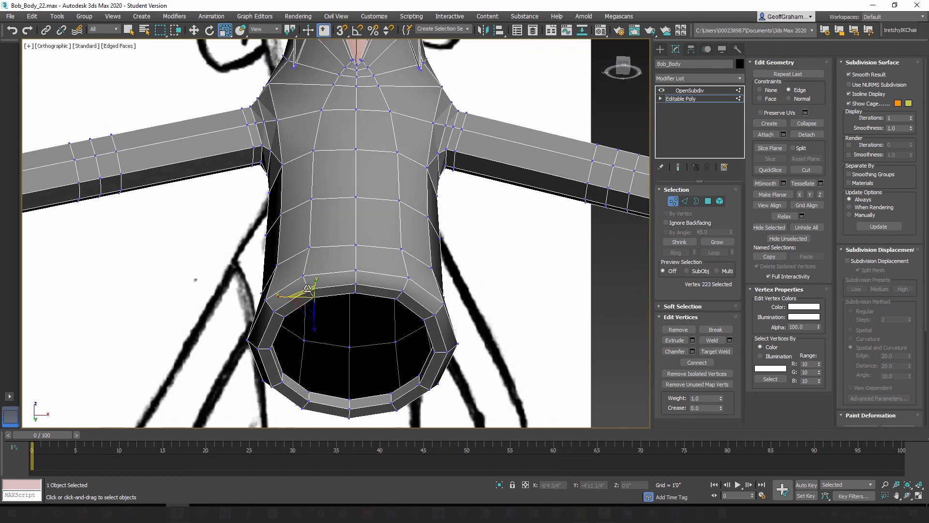
{"action": "left_click", "coordinate": [308, 289], "text": "ctrl"}
{"action": "left_click", "coordinate": [303, 276], "text": "ctrl"}
{"action": "left_click", "coordinate": [396, 298], "text": "ctrl"}
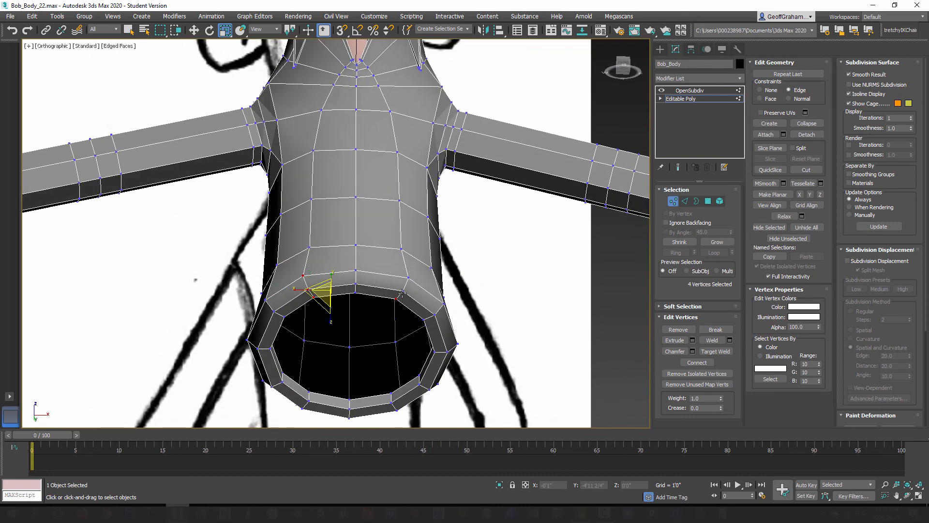
{"action": "left_click", "coordinate": [403, 291], "text": "ctrl"}
{"action": "left_click", "coordinate": [408, 278], "text": "ctrl"}
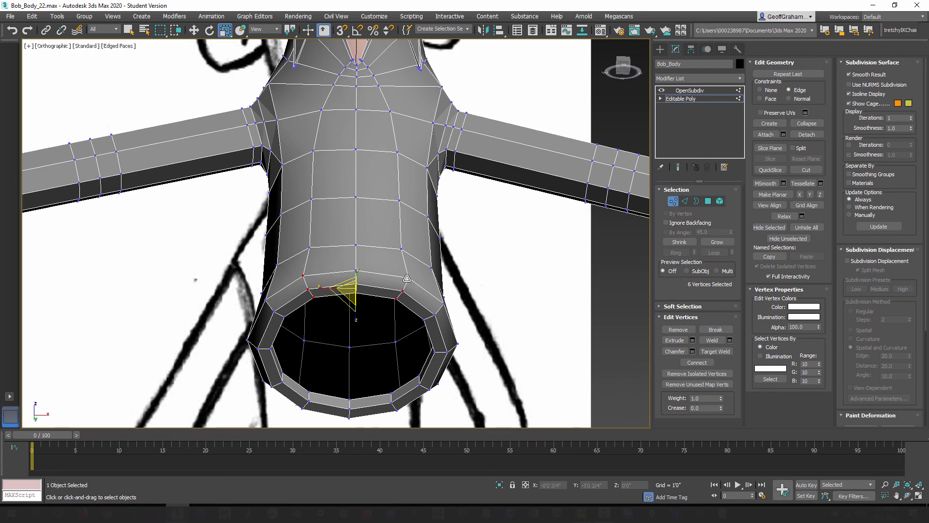
{"action": "left_click", "coordinate": [309, 247], "text": "ctrl"}
{"action": "left_click", "coordinate": [402, 248], "text": "ctrl"}
{"action": "left_click", "coordinate": [312, 199], "text": "ctrl"}
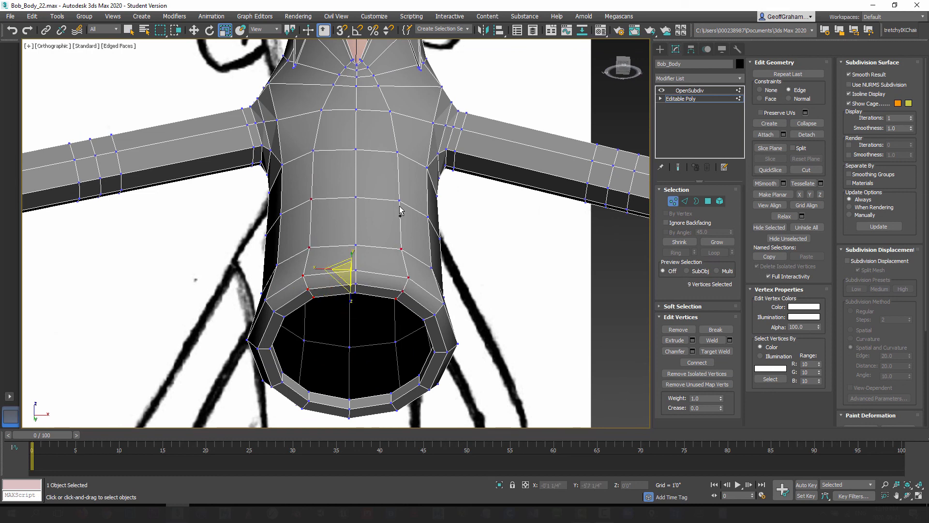
{"action": "left_click", "coordinate": [399, 200], "text": "ctrl"}
{"action": "left_click", "coordinate": [313, 151], "text": "ctrl"}
{"action": "left_click", "coordinate": [397, 152], "text": "ctrl"}
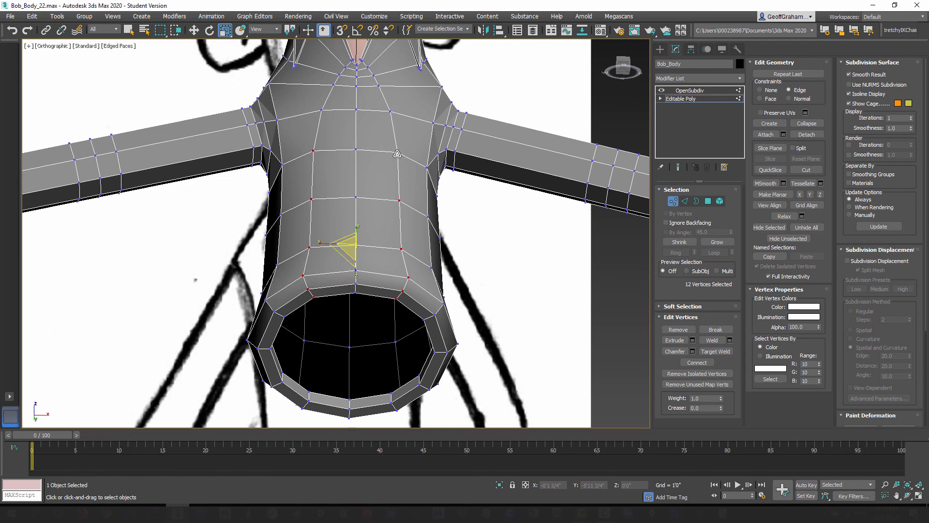
{"action": "left_click", "coordinate": [320, 111], "text": "ctrl"}
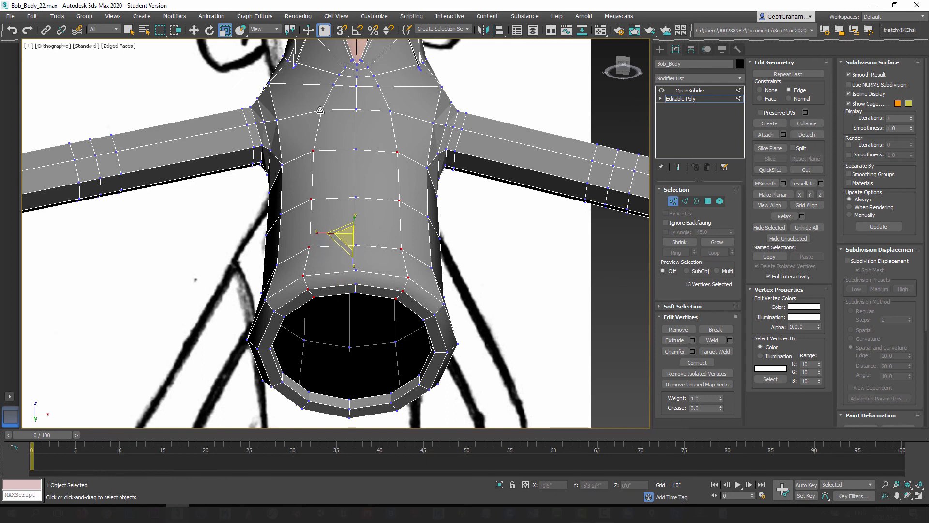
{"action": "left_click", "coordinate": [390, 111], "text": "ctrl"}
{"action": "left_click_drag", "start_coordinate": [321, 226], "coordinate": [336, 229]}
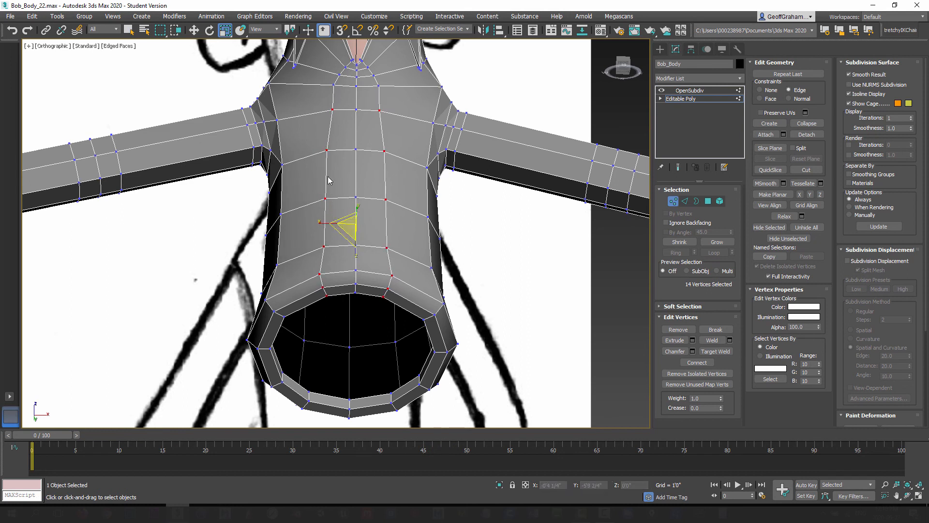
Select the topmost pair of those column vertices on the upper chest and scale them slightly apart horizontally.
{"action": "left_click", "coordinate": [333, 108]}
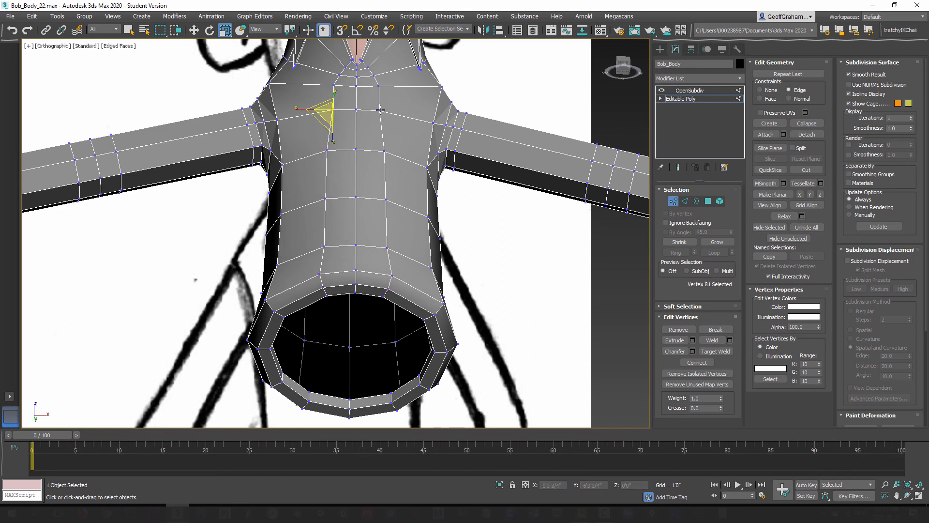
{"action": "left_click", "coordinate": [381, 110], "text": "ctrl"}
{"action": "left_click_drag", "start_coordinate": [322, 109], "coordinate": [319, 109]}
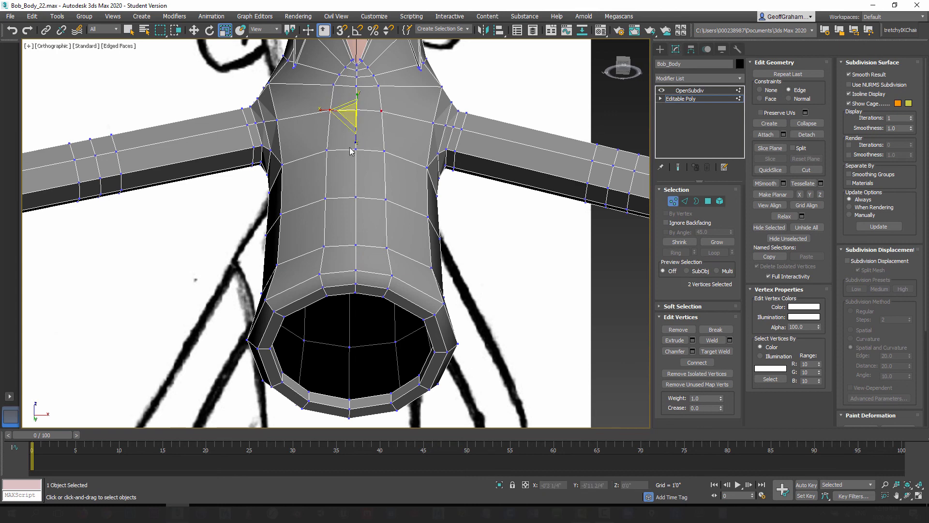
Connect the ring of horizontal edges on the character's right front torso with one new vertical edge loop.
{"action": "middle_click_drag", "start_coordinate": [318, 235], "coordinate": [365, 249], "text": "alt"}
{"action": "left_click", "coordinate": [686, 202]}
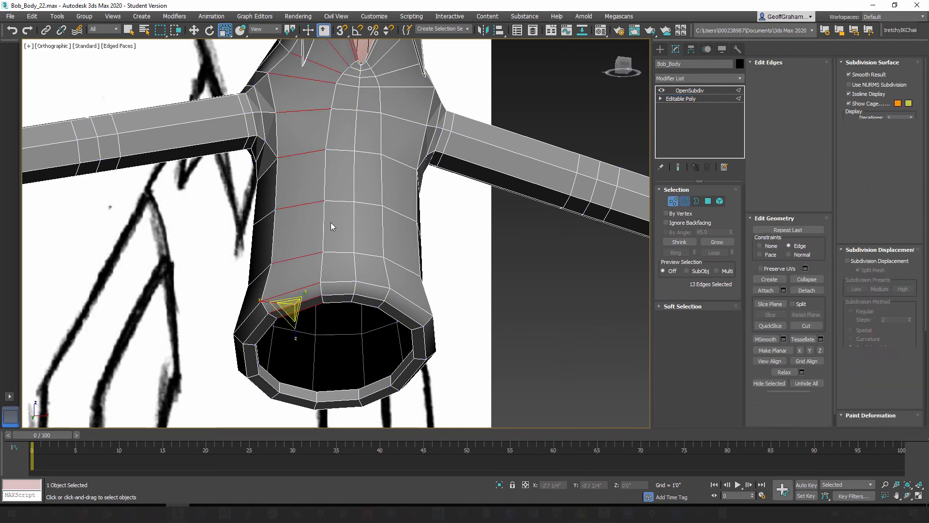
{"action": "left_click", "coordinate": [312, 202]}
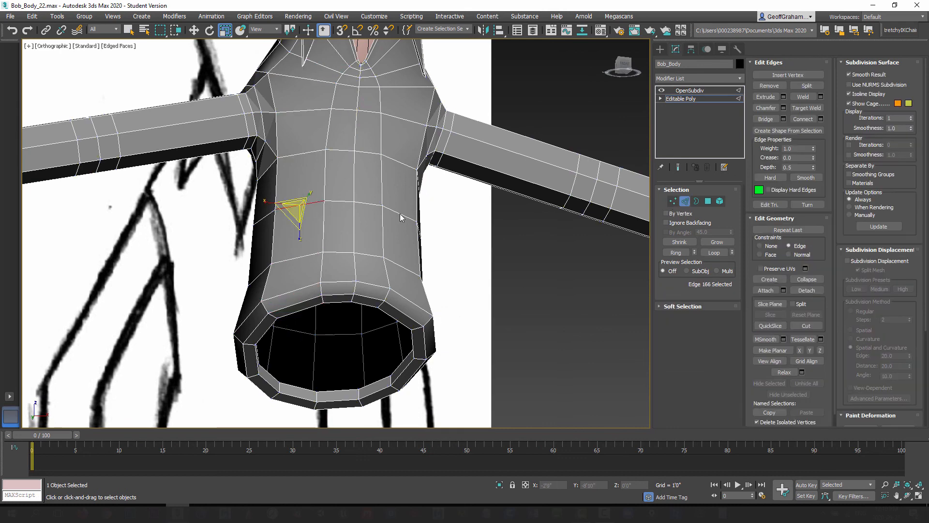
{"action": "left_click", "coordinate": [676, 252]}
{"action": "left_click", "coordinate": [821, 119]}
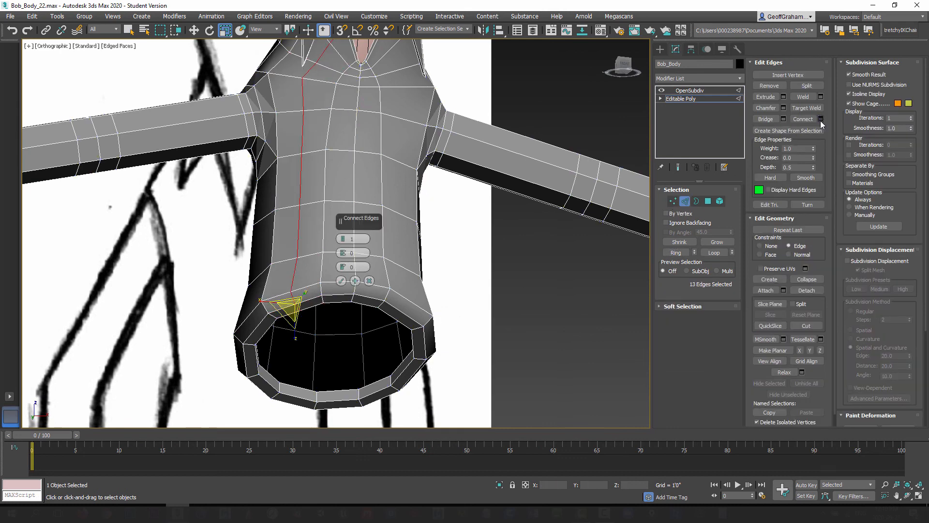
{"action": "left_click", "coordinate": [341, 281]}
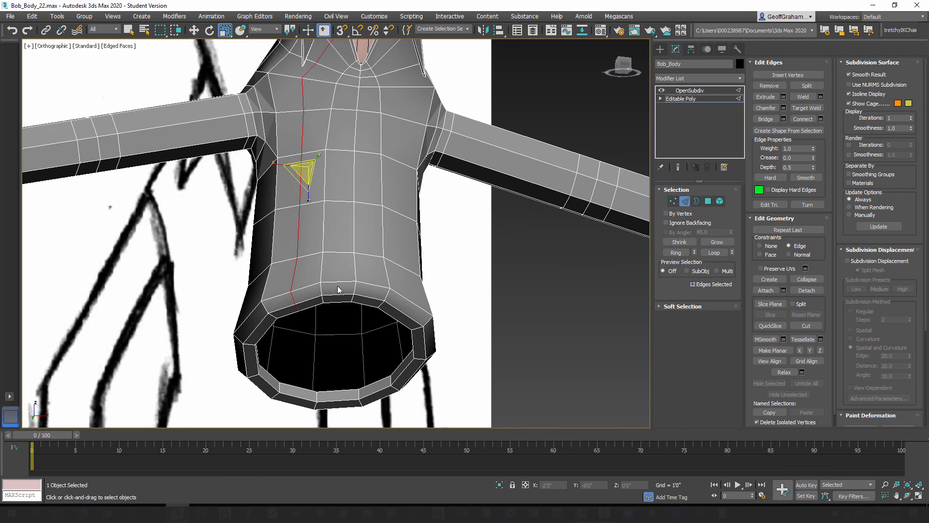
Add a matching one-segment vertical edge loop through the edge ring on the character's left front torso.
{"action": "middle_click_drag", "start_coordinate": [341, 285], "coordinate": [369, 275], "text": "alt"}
{"action": "left_click", "coordinate": [403, 146]}
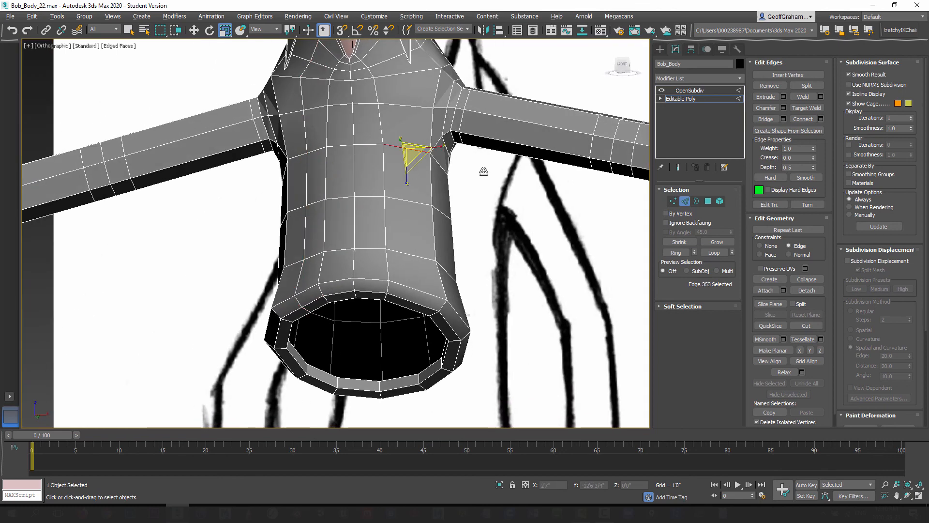
{"action": "left_click", "coordinate": [681, 250]}
{"action": "scroll", "coordinate": [811, 126], "scroll_direction": "down", "scroll_amount": 1}
{"action": "left_click", "coordinate": [821, 113]}
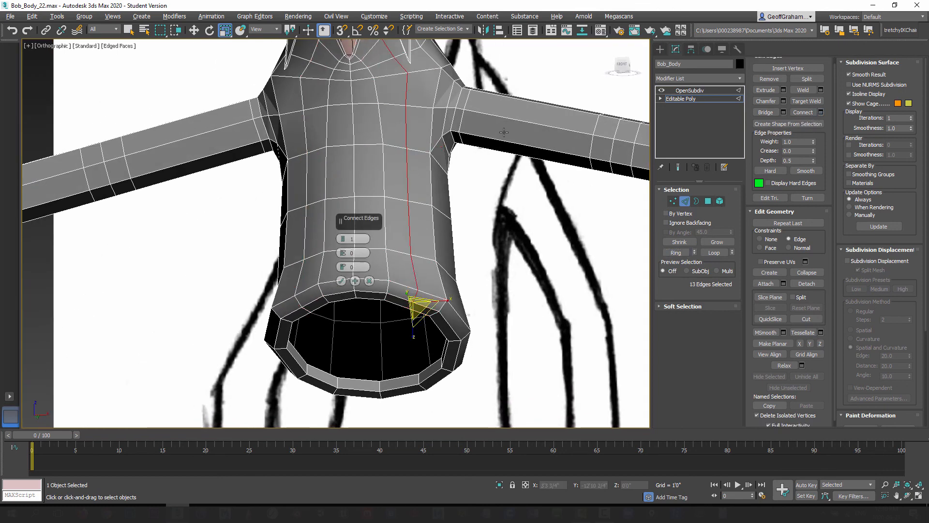
{"action": "left_click", "coordinate": [341, 281]}
Select the two new loop vertices on the upper chest below the collar points and scale them slightly inward horizontally.
{"action": "middle_click_drag", "start_coordinate": [367, 256], "coordinate": [367, 334]}
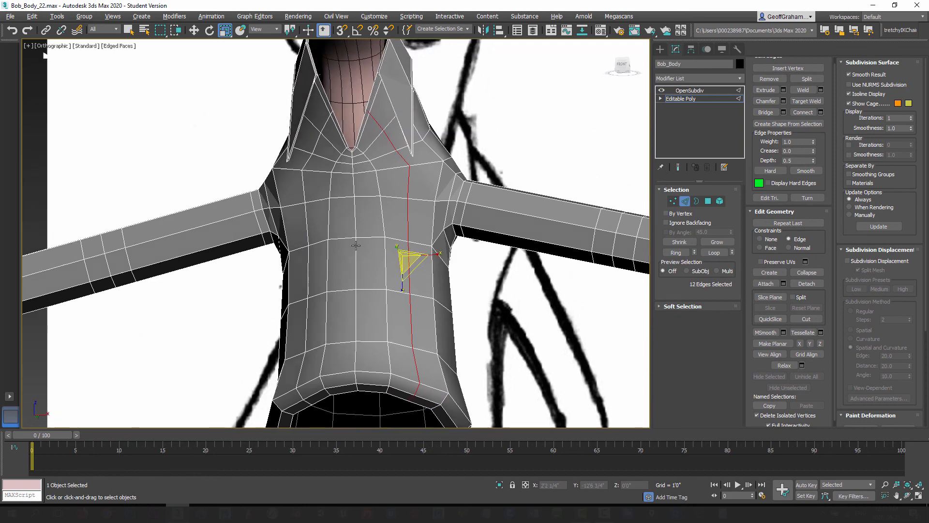
{"action": "left_click", "coordinate": [674, 201]}
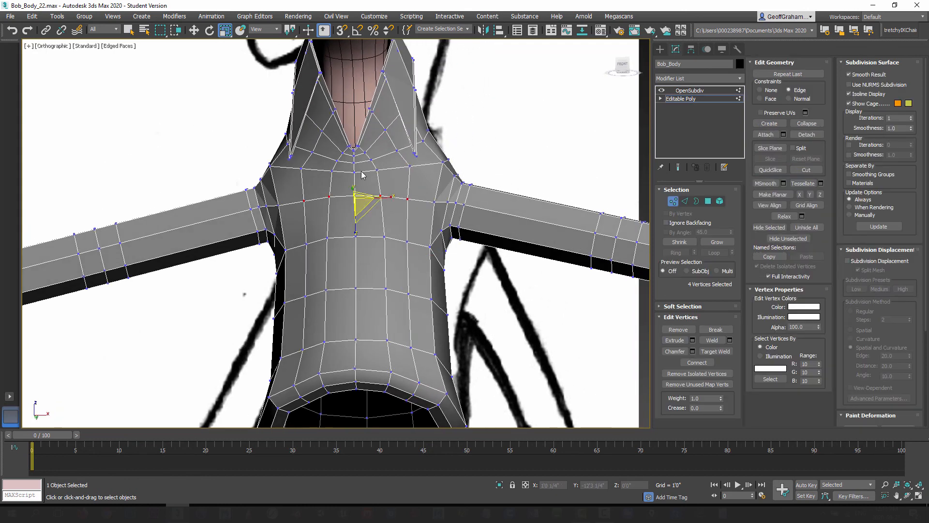
{"action": "left_click", "coordinate": [302, 168]}
{"action": "left_click", "coordinate": [410, 166], "text": "ctrl"}
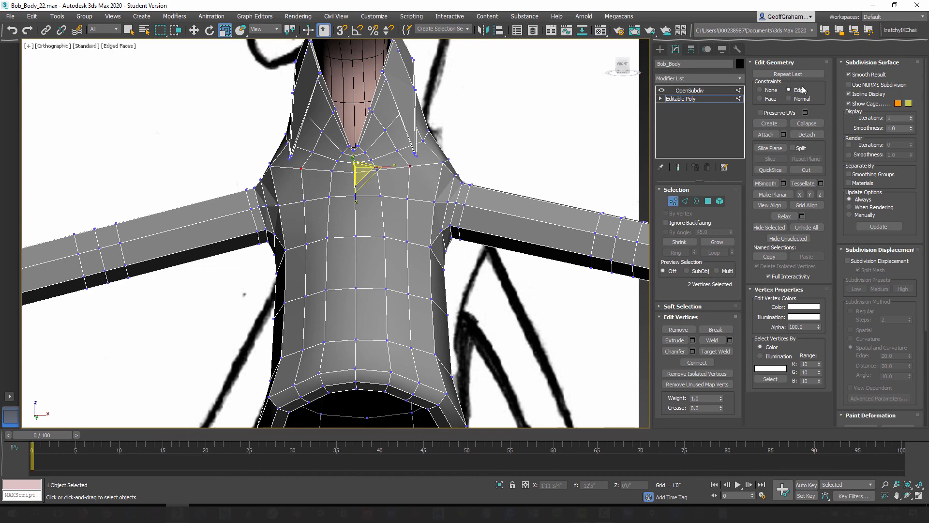
{"action": "left_click_drag", "start_coordinate": [390, 167], "coordinate": [388, 168]}
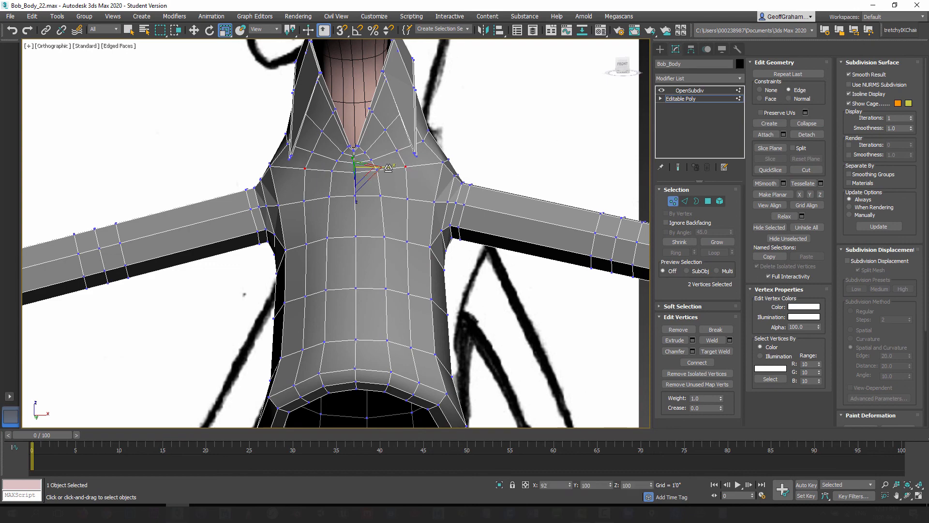
{"action": "middle_click_drag", "start_coordinate": [389, 168], "coordinate": [327, 209], "text": "alt"}
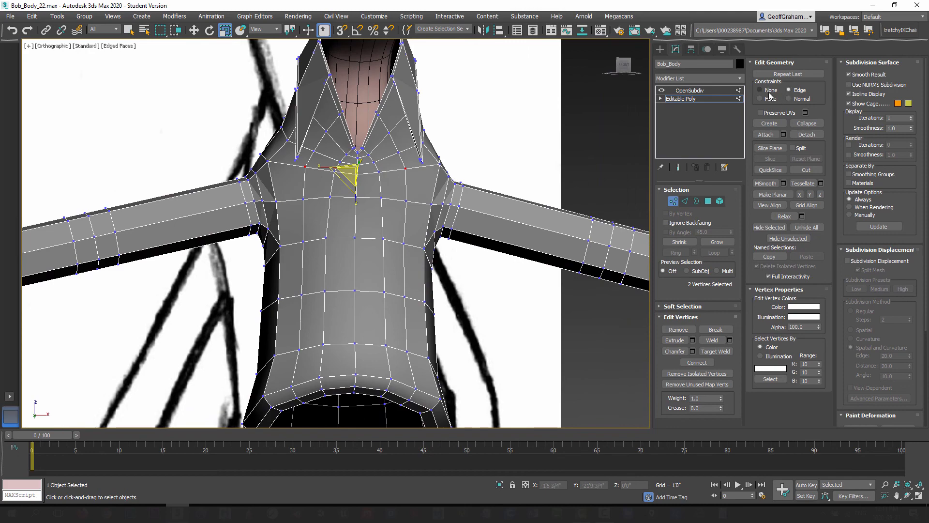
Select the front shoulder vertex on each side, just outside the collar points, and scale the pair slightly inward.
{"action": "middle_click_drag", "start_coordinate": [229, 248], "coordinate": [258, 216], "text": "alt"}
{"action": "scroll", "coordinate": [315, 269], "scroll_direction": "down", "scroll_amount": 4}
{"action": "scroll", "coordinate": [290, 218], "scroll_direction": "up", "scroll_amount": 4}
{"action": "left_click", "coordinate": [261, 208]}
{"action": "scroll", "coordinate": [301, 222], "scroll_direction": "up", "scroll_amount": 3}
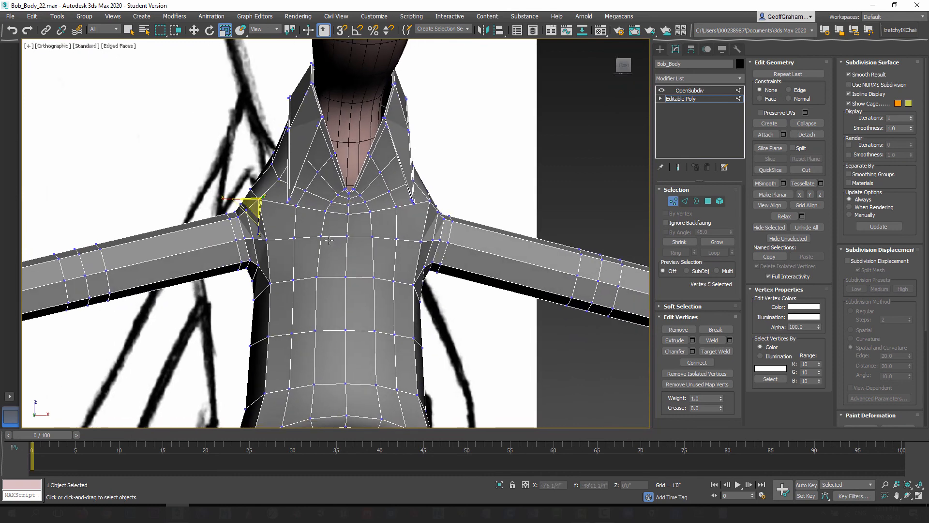
{"action": "left_click", "coordinate": [504, 159], "text": "ctrl"}
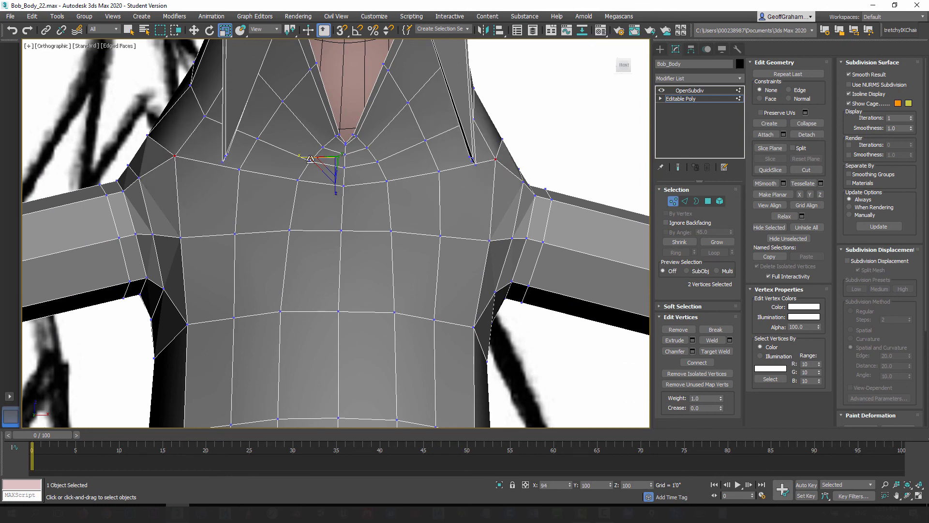
{"action": "scroll", "coordinate": [267, 207], "scroll_direction": "down", "scroll_amount": 2}
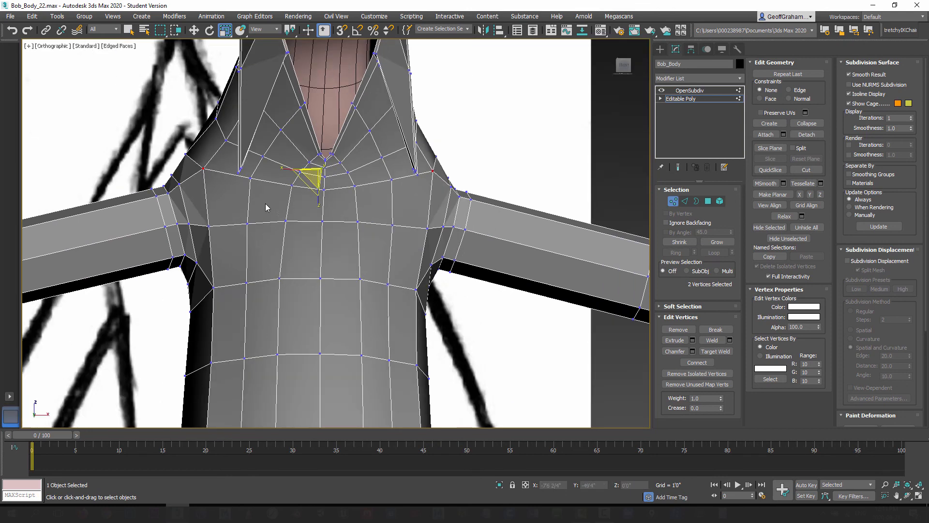
Select the outer chest vertices beside both arm openings and scale the pair slightly inward along the edges.
{"action": "left_click", "coordinate": [210, 228]}
{"action": "left_click", "coordinate": [426, 229], "text": "ctrl"}
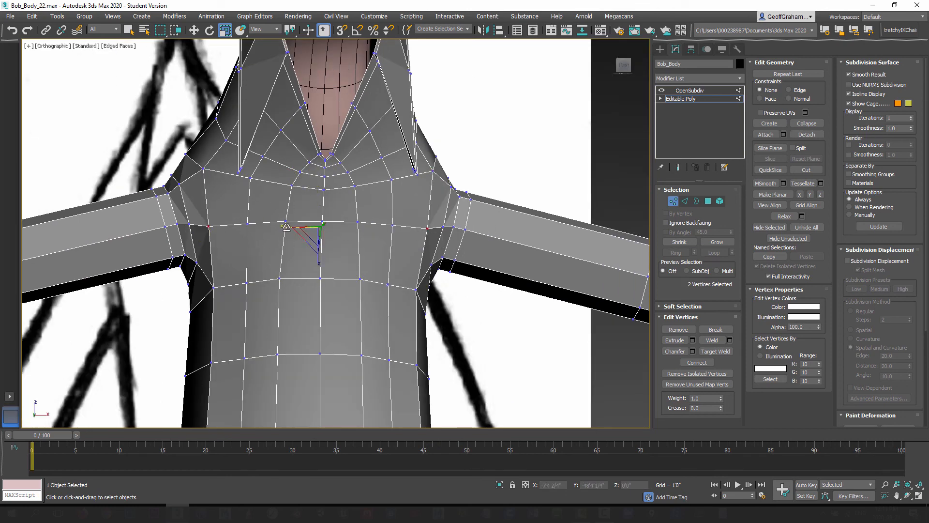
{"action": "left_click_drag", "start_coordinate": [287, 227], "coordinate": [289, 228]}
{"action": "middle_click_drag", "start_coordinate": [266, 236], "coordinate": [240, 235], "text": "alt"}
Check the shoulder vertex pair, and scale the matching vertices on the back beside both arm openings slightly inward.
{"action": "middle_click_drag", "start_coordinate": [390, 266], "coordinate": [228, 196], "text": "alt"}
{"action": "left_click", "coordinate": [186, 151]}
{"action": "middle_click_drag", "start_coordinate": [441, 193], "coordinate": [440, 184], "text": "alt"}
{"action": "left_click", "coordinate": [438, 152], "text": "ctrl"}
{"action": "middle_click_drag", "start_coordinate": [271, 162], "coordinate": [379, 264], "text": "alt"}
{"action": "left_click", "coordinate": [328, 234]}
{"action": "middle_click_drag", "start_coordinate": [264, 188], "coordinate": [191, 278], "text": "alt"}
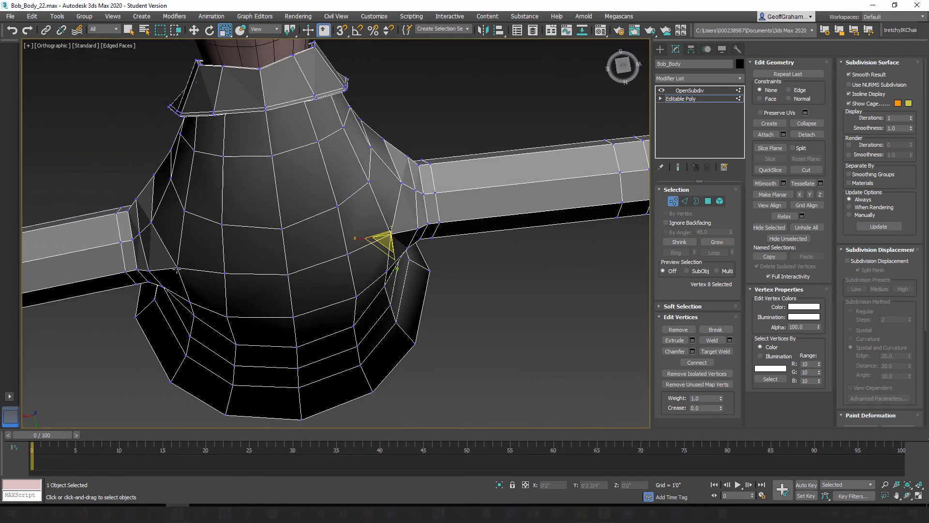
{"action": "left_click", "coordinate": [178, 267], "text": "ctrl"}
{"action": "left_click_drag", "start_coordinate": [250, 257], "coordinate": [252, 258]}
Leave vertex editing and examine the whole character in perspective against the front and side sketches, including the undrawn legs.
{"action": "middle_click_drag", "start_coordinate": [366, 286], "coordinate": [690, 259], "text": "alt"}
{"action": "left_click", "coordinate": [670, 203]}
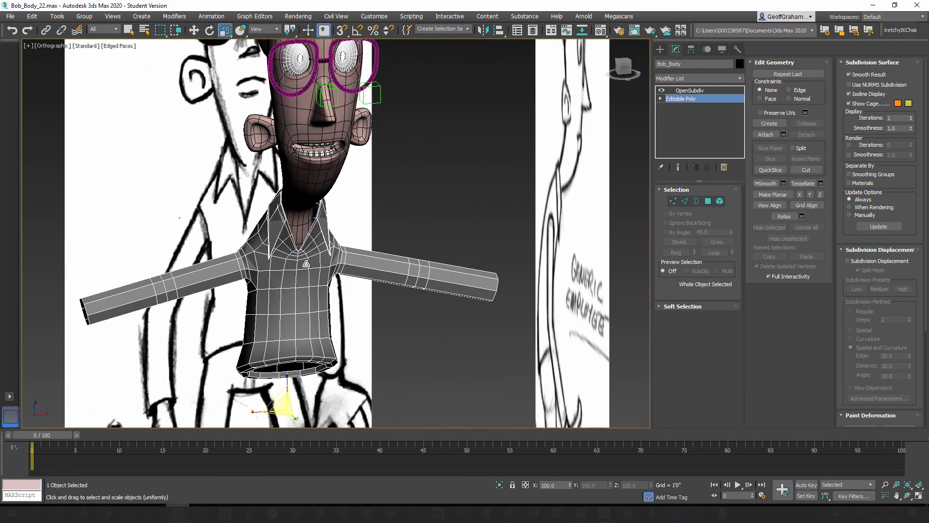
{"action": "mouse_move", "coordinate": [295, 295]}
{"action": "middle_mouse_down"}
{"action": "mouse_move", "coordinate": [321, 257]}
{"action": "mouse_move", "coordinate": [339, 265]}
{"action": "mouse_move", "coordinate": [321, 266]}
{"action": "mouse_move", "coordinate": [340, 269]}
{"action": "mouse_move", "coordinate": [329, 197]}
{"action": "middle_mouse_up"}
{"action": "key", "text": "p"}
{"action": "scroll", "coordinate": [332, 263], "scroll_direction": "down", "scroll_amount": 3}
{"action": "mouse_move", "coordinate": [335, 247]}
{"action": "middle_mouse_down", "text": "alt"}
{"action": "mouse_move", "coordinate": [321, 266]}
{"action": "mouse_move", "coordinate": [326, 237]}
{"action": "mouse_move", "coordinate": [301, 237]}
{"action": "mouse_move", "coordinate": [349, 241]}
{"action": "middle_mouse_up", "text": "alt"}
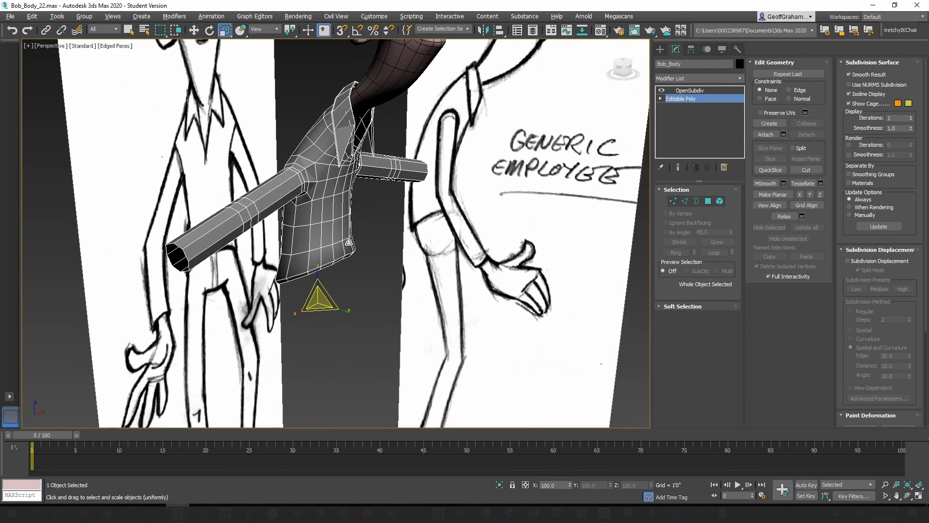
{"action": "mouse_move", "coordinate": [278, 331]}
{"action": "middle_mouse_down", "text": "alt"}
{"action": "mouse_move", "coordinate": [437, 303]}
{"action": "mouse_move", "coordinate": [420, 309]}
{"action": "middle_mouse_up", "text": "alt"}
{"action": "scroll", "coordinate": [277, 309], "scroll_direction": "down", "scroll_amount": 3}
{"action": "middle_click_drag", "start_coordinate": [294, 301], "coordinate": [287, 265]}
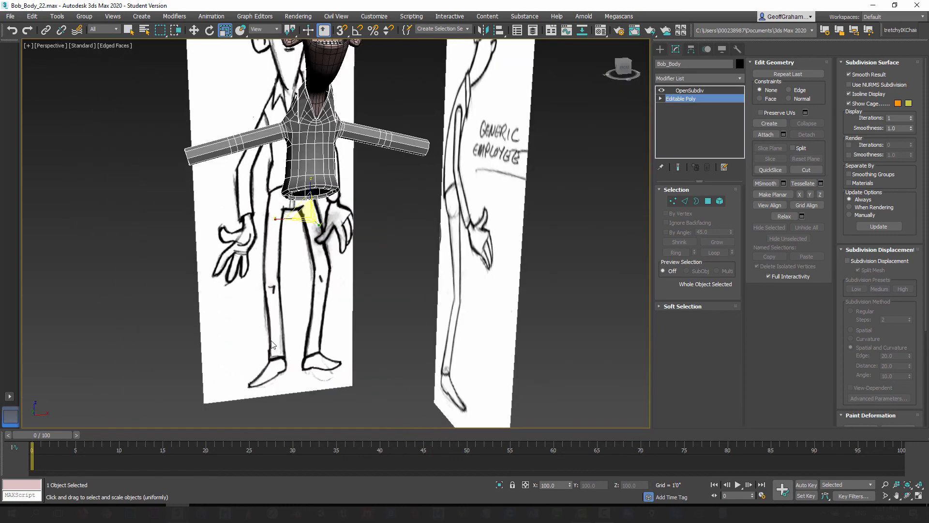
{"action": "mouse_move", "coordinate": [273, 345]}
{"action": "middle_mouse_down", "text": "alt"}
{"action": "mouse_move", "coordinate": [325, 320]}
{"action": "mouse_move", "coordinate": [251, 228]}
{"action": "middle_mouse_up", "text": "alt"}
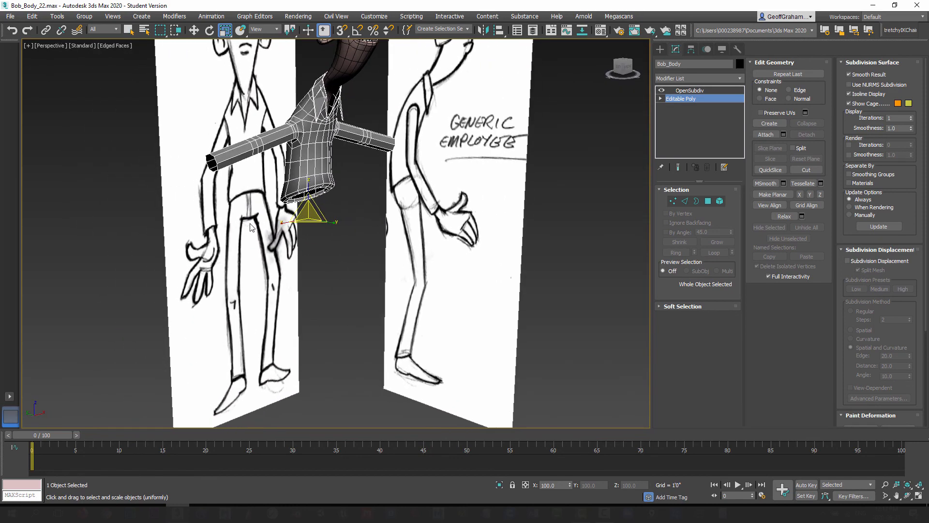
{"action": "middle_click_drag", "start_coordinate": [275, 359], "coordinate": [241, 405], "text": "alt"}
{"action": "middle_click_drag", "start_coordinate": [271, 351], "coordinate": [308, 345], "text": "alt"}
{"action": "scroll", "coordinate": [300, 327], "scroll_direction": "down", "scroll_amount": 5}
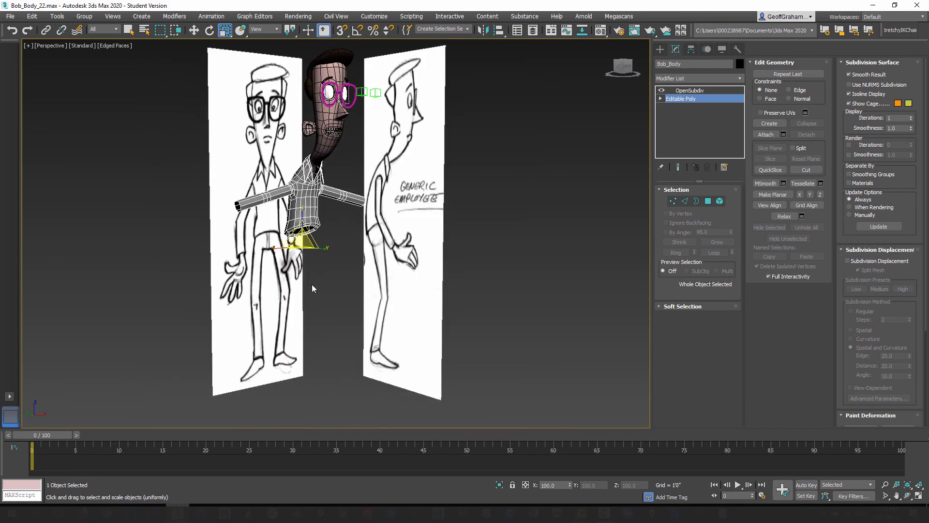
Save the scene as a new incremental version, Bob_Body_23.max.
{"action": "mouse_move", "coordinate": [312, 284]}
{"action": "middle_mouse_down", "text": "alt"}
{"action": "mouse_move", "coordinate": [334, 310]}
{"action": "mouse_move", "coordinate": [300, 307]}
{"action": "middle_mouse_up", "text": "alt"}
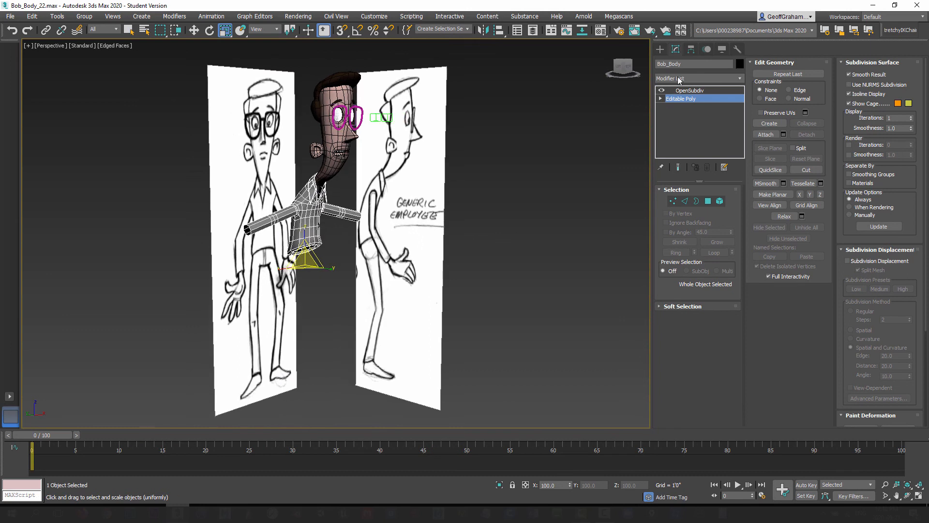
{"action": "left_click", "coordinate": [11, 17]}
{"action": "left_click", "coordinate": [32, 100]}
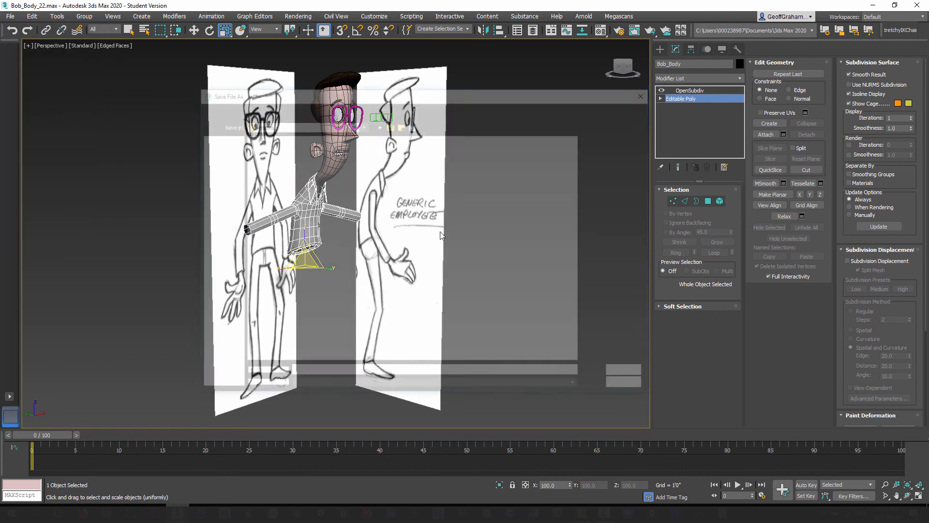
{"action": "left_click", "coordinate": [603, 374]}
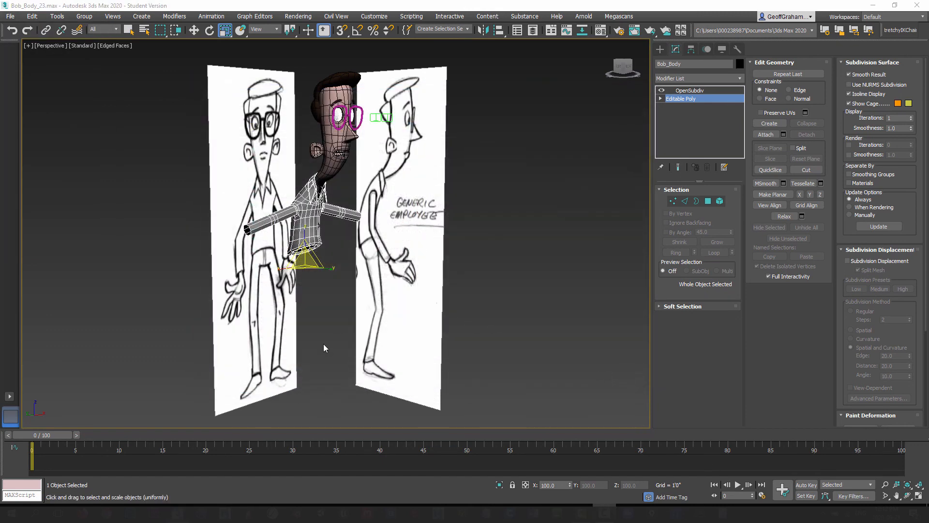
Create a standard box with a base about 5 3/4" square on the ground below the character.
{"action": "middle_click_drag", "start_coordinate": [323, 343], "coordinate": [299, 337], "text": "alt"}
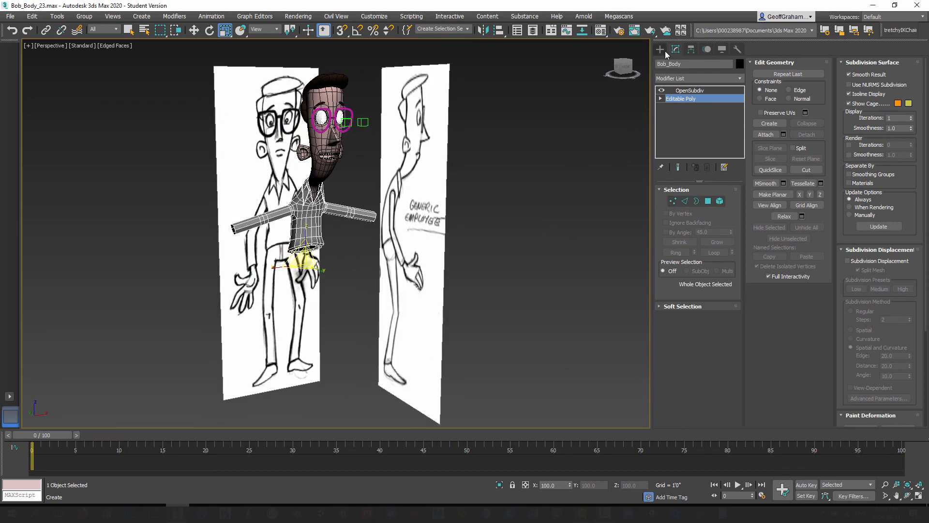
{"action": "left_click", "coordinate": [660, 49]}
{"action": "left_click", "coordinate": [679, 108]}
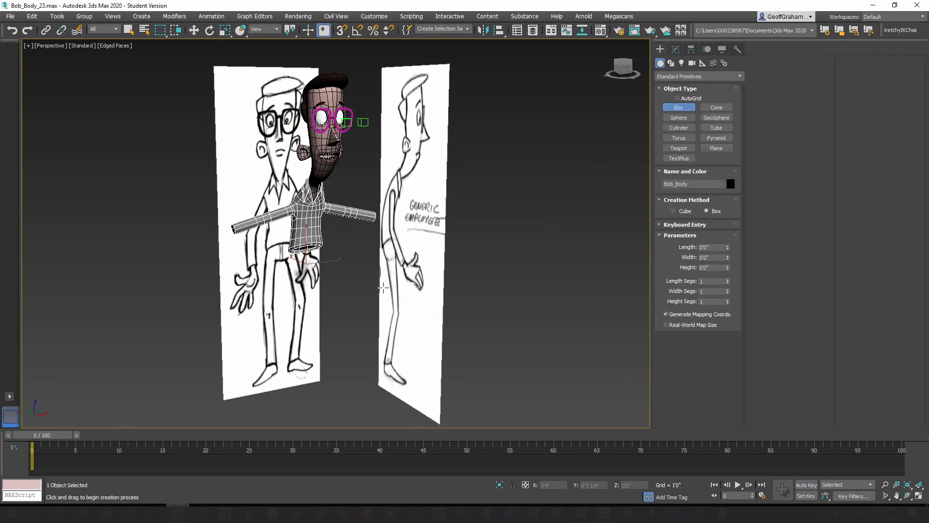
{"action": "middle_click_drag", "start_coordinate": [382, 295], "coordinate": [352, 334], "text": "alt"}
{"action": "left_click_drag", "start_coordinate": [353, 338], "coordinate": [328, 347]}
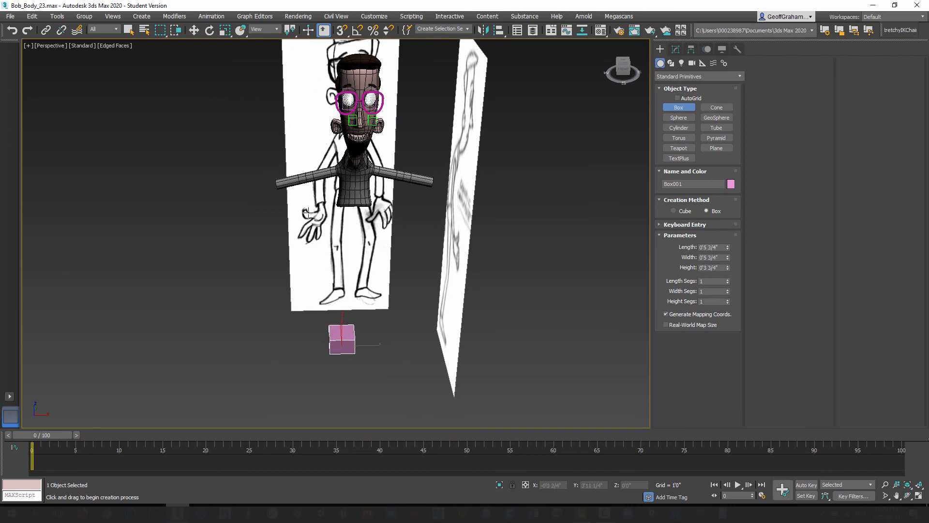
Centre the box on the world origin by setting its absolute X and Y positions to 0.
{"action": "right_click", "coordinate": [194, 30]}
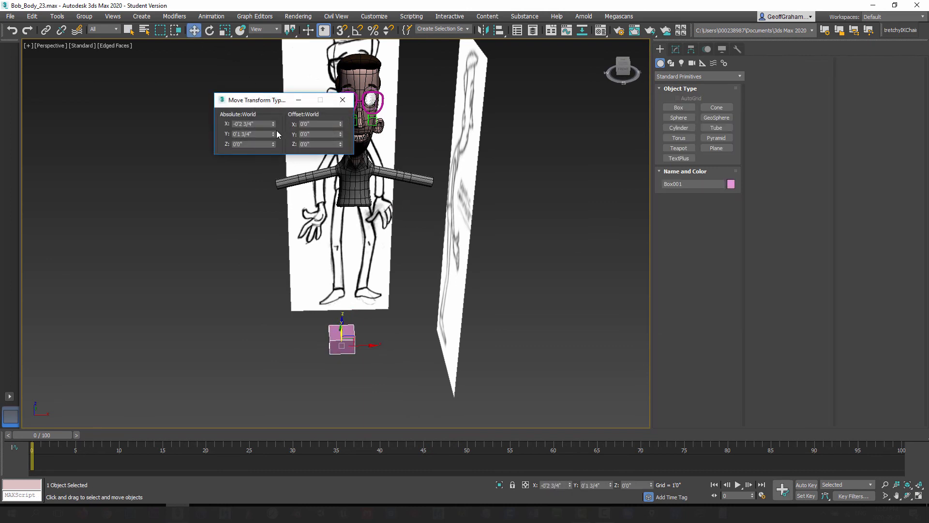
{"action": "right_click", "coordinate": [273, 124]}
{"action": "right_click", "coordinate": [273, 134]}
{"action": "left_click", "coordinate": [342, 99]}
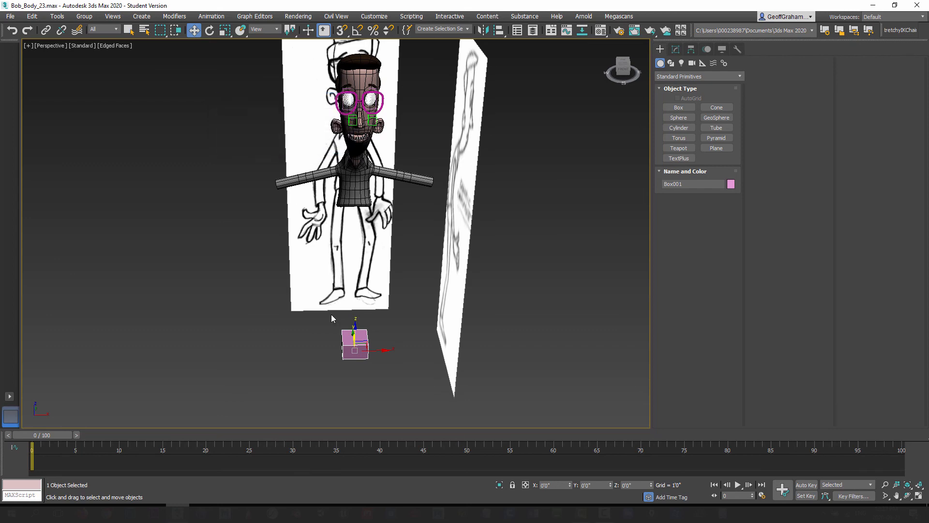
Raise the box to hip height and align it under the torso with the hips of the side sketch.
{"action": "middle_click_drag", "start_coordinate": [332, 314], "coordinate": [365, 315], "text": "alt"}
{"action": "left_click_drag", "start_coordinate": [355, 328], "coordinate": [353, 199]}
{"action": "key", "text": "l"}
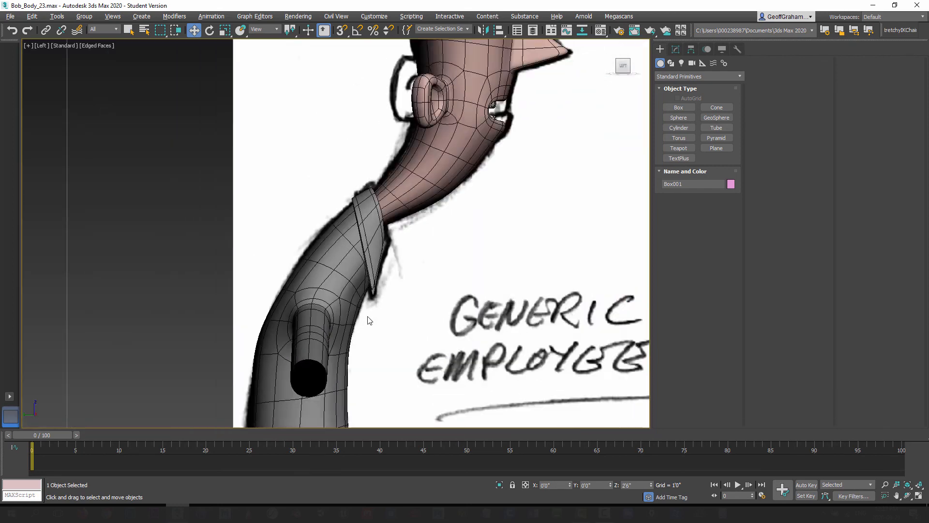
{"action": "left_click_drag", "start_coordinate": [441, 271], "coordinate": [358, 283]}
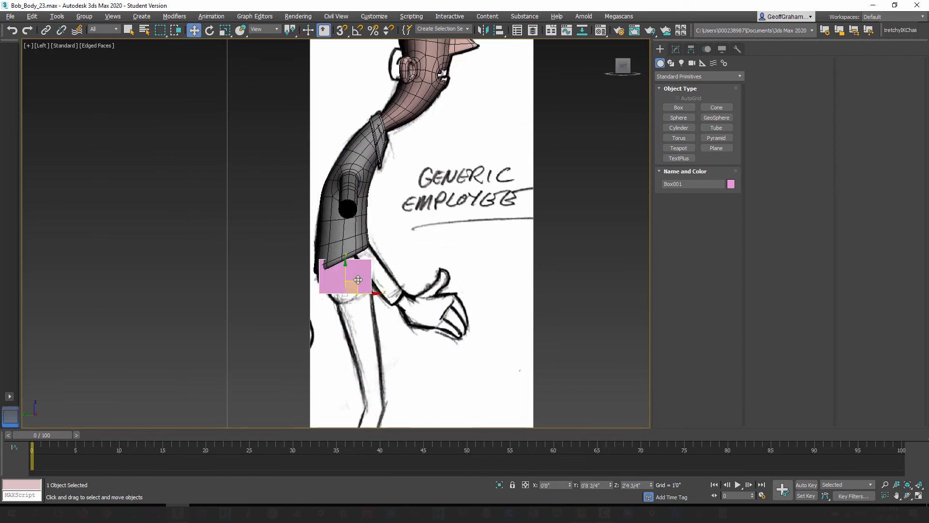
Set the box to 6" long and 7" wide with 2 segments in every direction, and lower it over the front sketch's hips.
{"action": "key", "text": "f"}
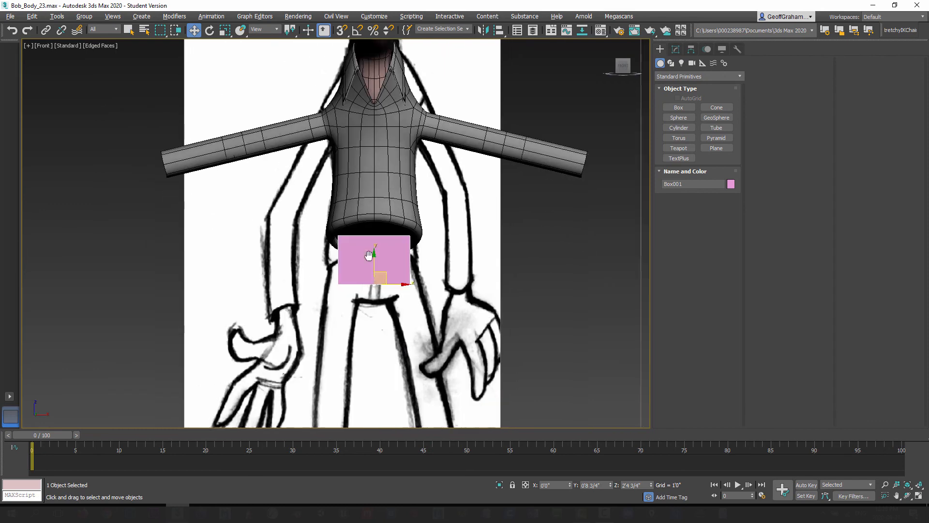
{"action": "left_click", "coordinate": [676, 49]}
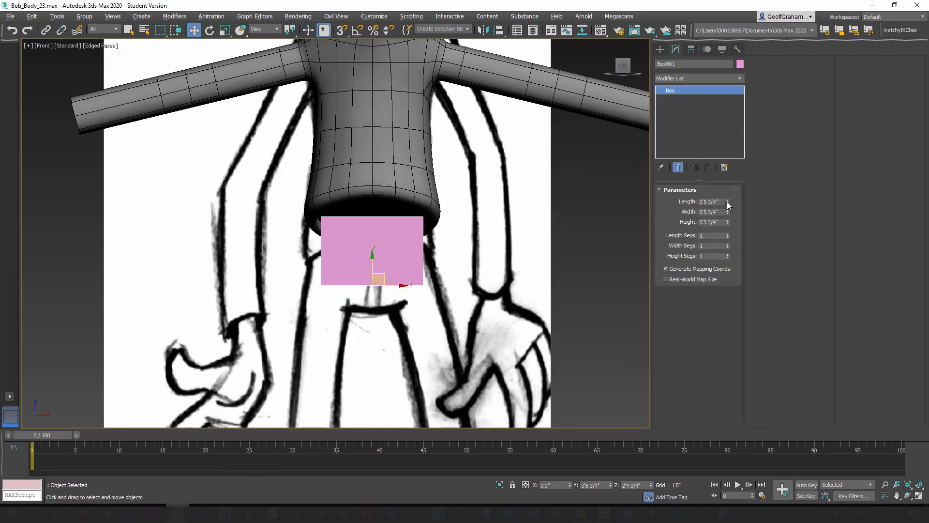
{"action": "left_click_drag", "start_coordinate": [728, 213], "coordinate": [728, 200]}
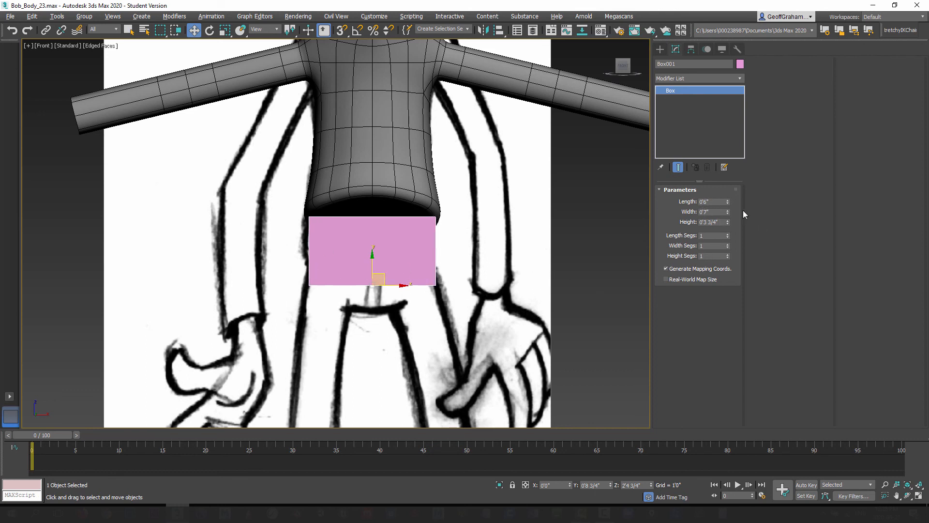
{"action": "left_click_drag", "start_coordinate": [372, 255], "coordinate": [375, 285]}
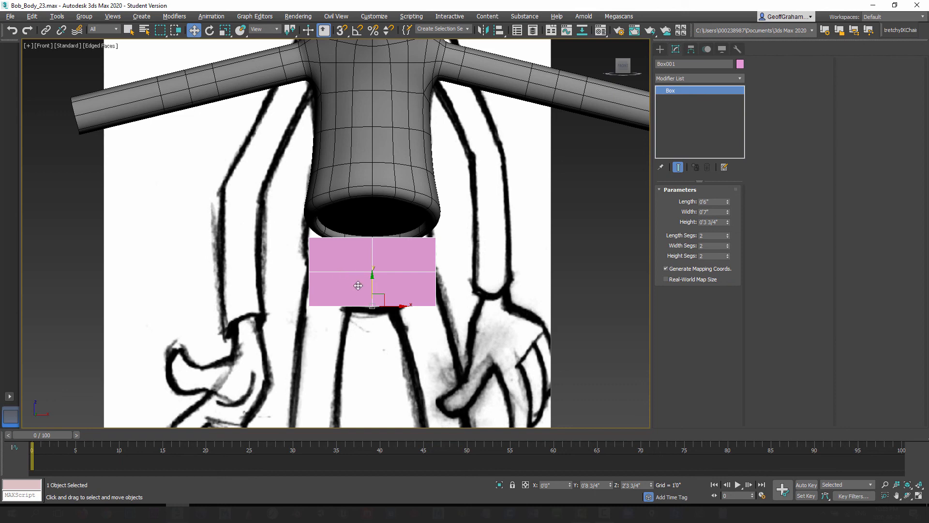
Set the box's length to 5 2/4" to fit the hips in the side sketch.
{"action": "key", "text": "l"}
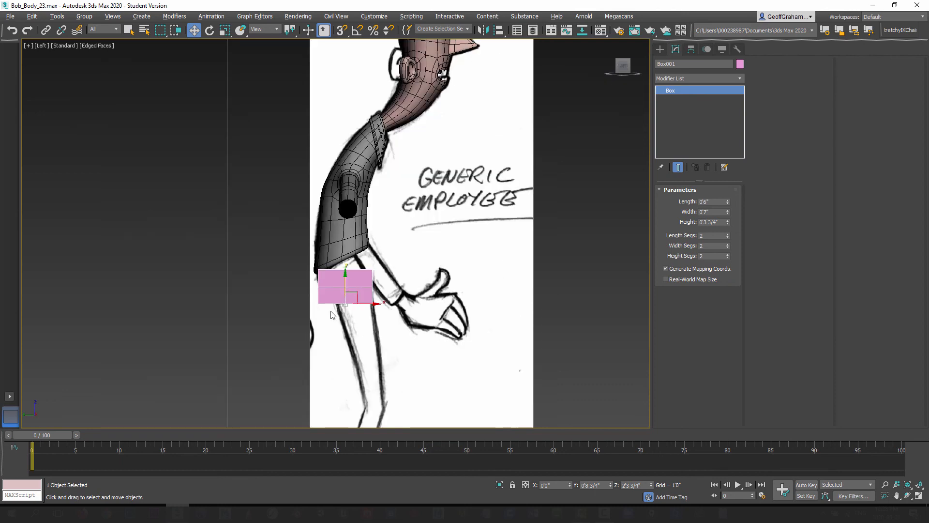
{"action": "middle_click_drag", "start_coordinate": [354, 287], "coordinate": [367, 263]}
{"action": "scroll", "coordinate": [367, 263], "scroll_direction": "up", "scroll_amount": 4}
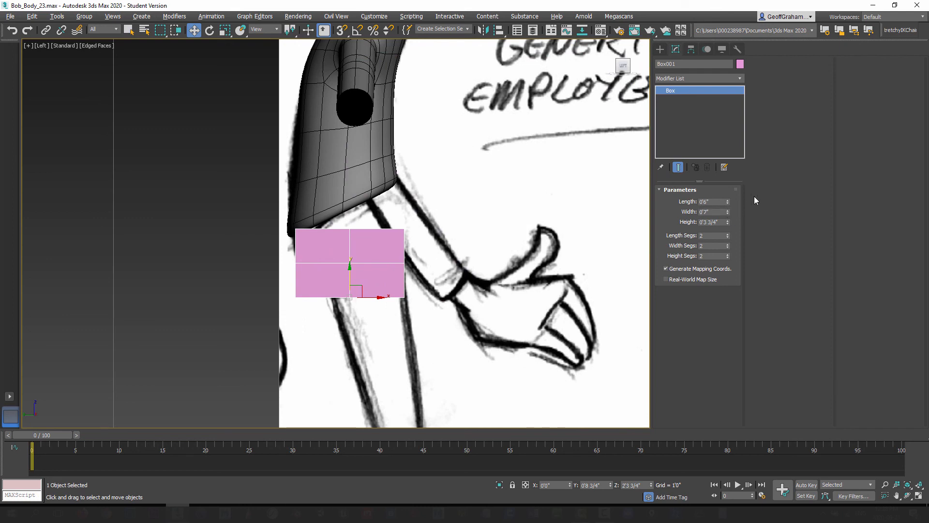
{"action": "left_click_drag", "start_coordinate": [728, 202], "coordinate": [729, 206]}
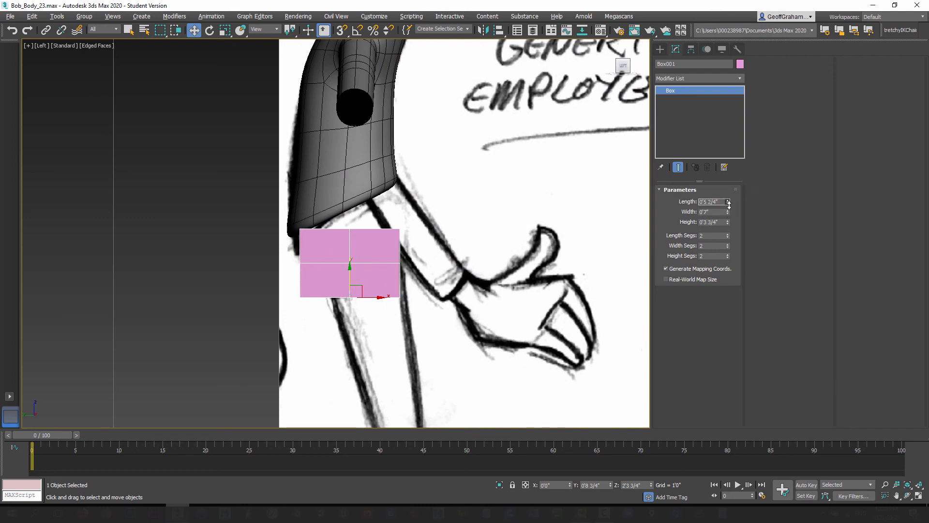
Convert the hip box to an Editable Poly.
{"action": "key", "text": "p"}
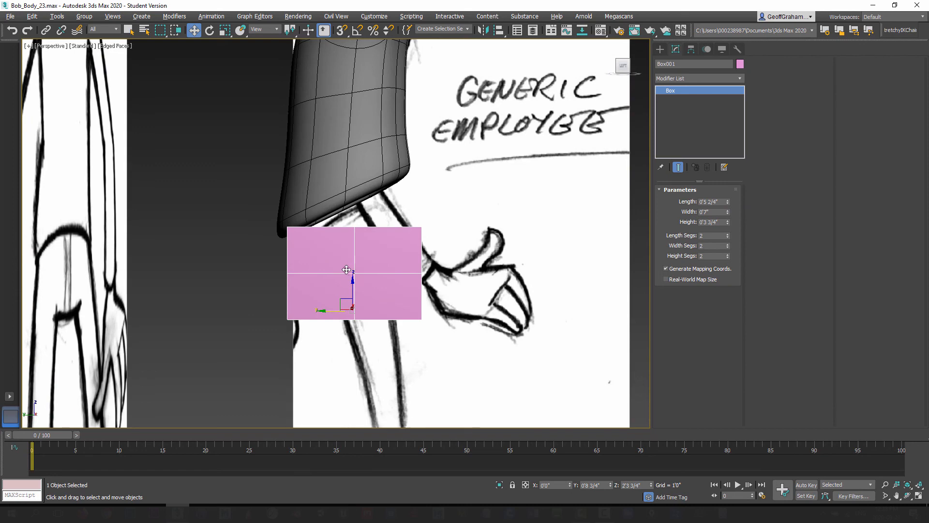
{"action": "middle_click_drag", "start_coordinate": [349, 266], "coordinate": [314, 278], "text": "alt"}
{"action": "scroll", "coordinate": [314, 279], "scroll_direction": "down", "scroll_amount": 3}
{"action": "right_click", "coordinate": [367, 251]}
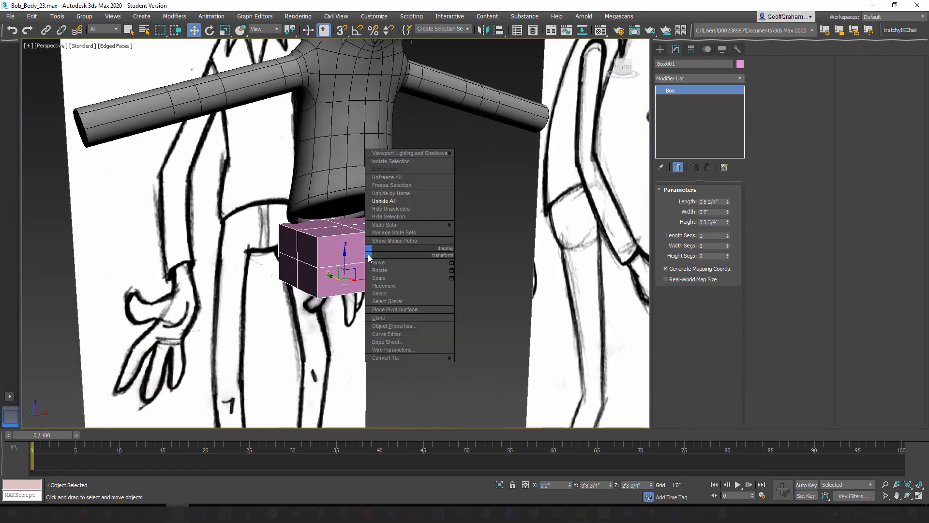
{"action": "mouse_move", "coordinate": [385, 359]}
{"action": "left_click", "coordinate": [490, 365]}
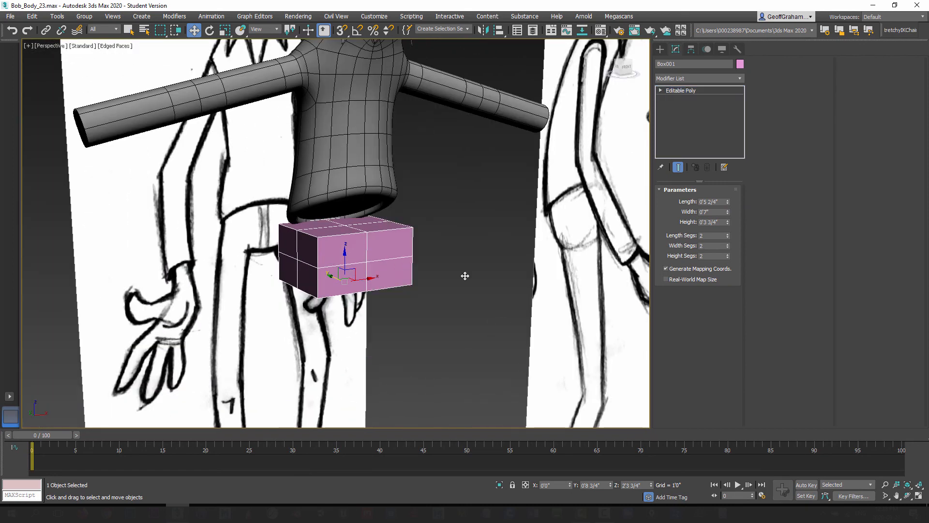
{"action": "middle_click_drag", "start_coordinate": [366, 252], "coordinate": [364, 252]}
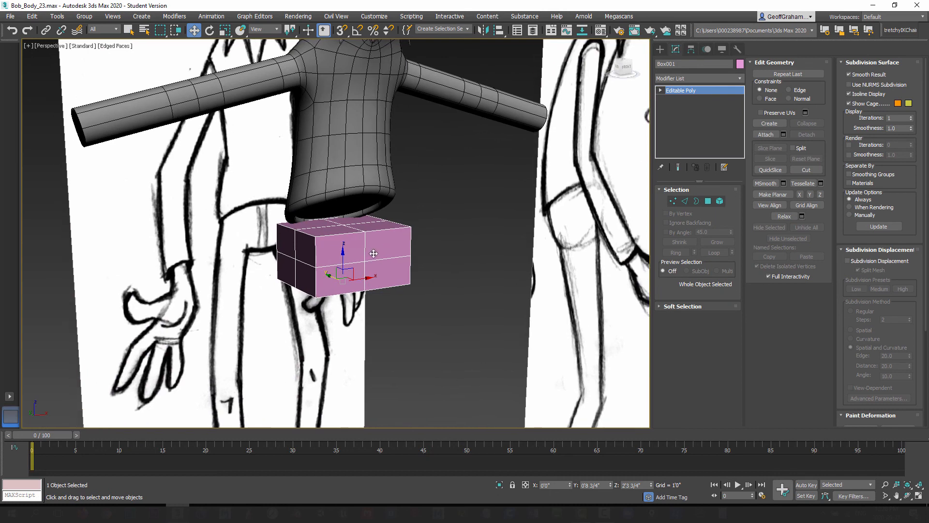
Delete all polygons on the character's left half of the hip box and leave polygon editing.
{"action": "key", "text": "f"}
{"action": "left_click", "coordinate": [708, 201]}
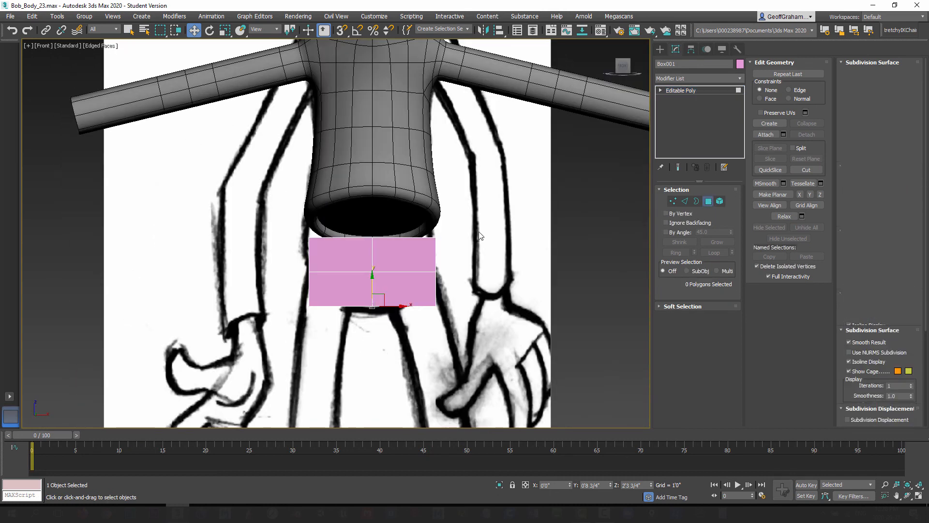
{"action": "left_click_drag", "start_coordinate": [478, 232], "coordinate": [397, 341]}
{"action": "key", "text": "Delete"}
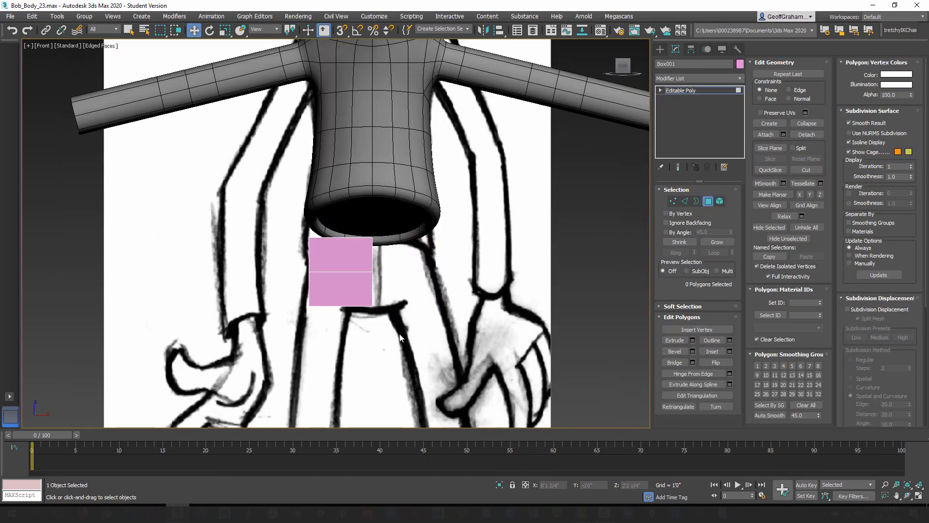
{"action": "left_click", "coordinate": [710, 201]}
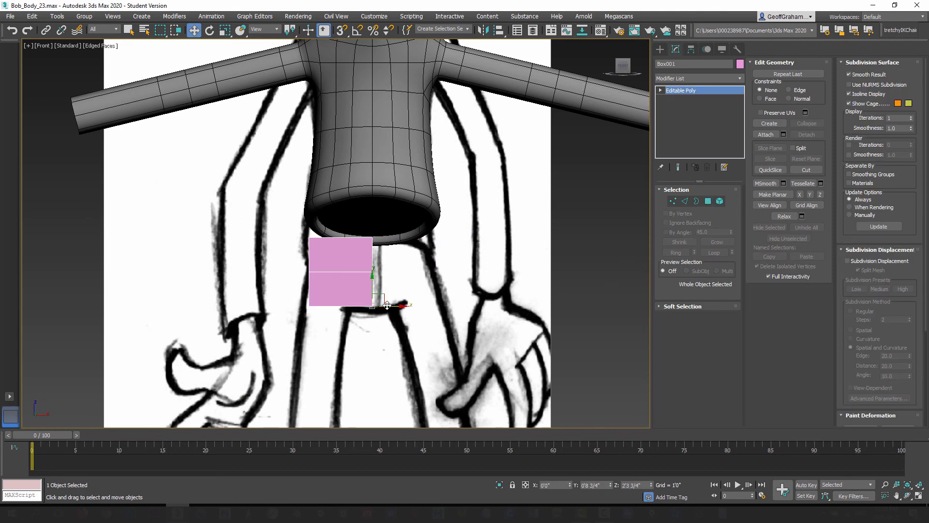
Delete the two top polygons of the remaining half box so the waist is open.
{"action": "key", "text": "p"}
{"action": "middle_click_drag", "start_coordinate": [339, 291], "coordinate": [390, 314], "text": "alt"}
{"action": "left_click", "coordinate": [708, 201]}
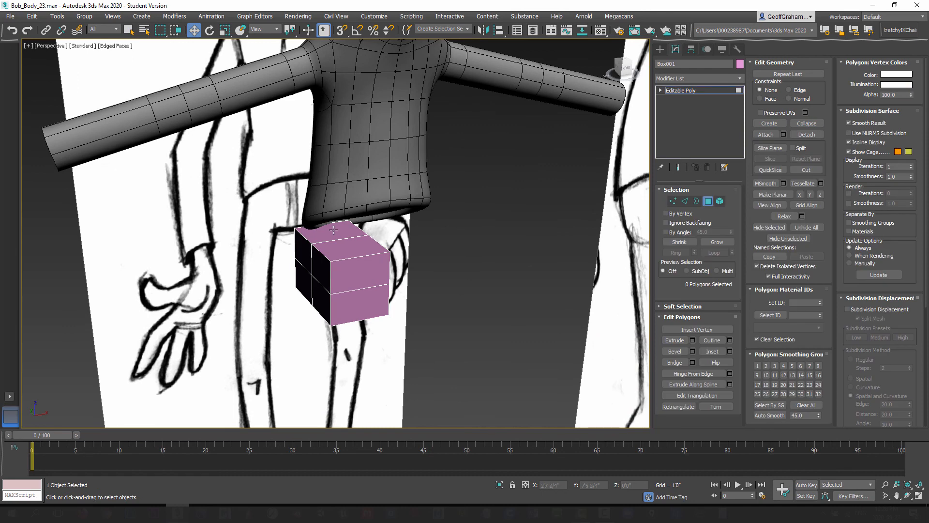
{"action": "left_click", "coordinate": [334, 230]}
{"action": "left_click", "coordinate": [354, 251], "text": "ctrl"}
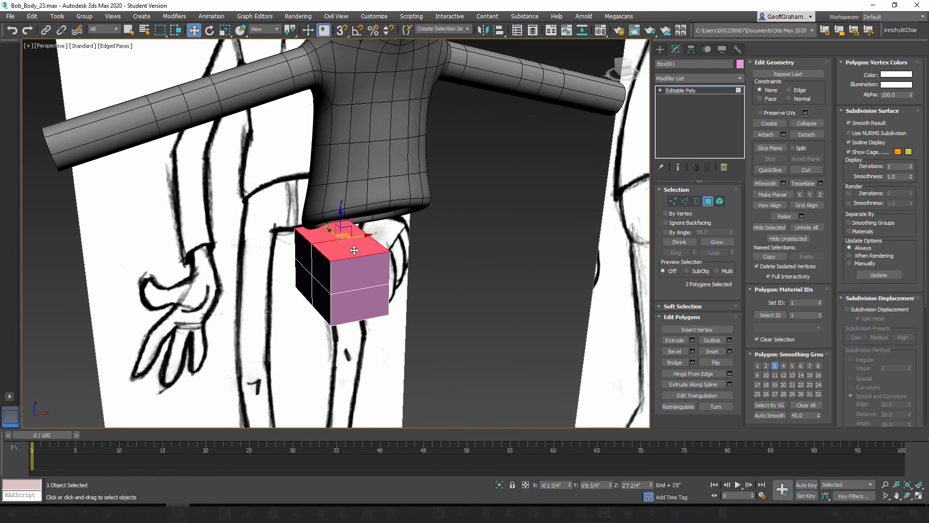
{"action": "key", "text": "Delete"}
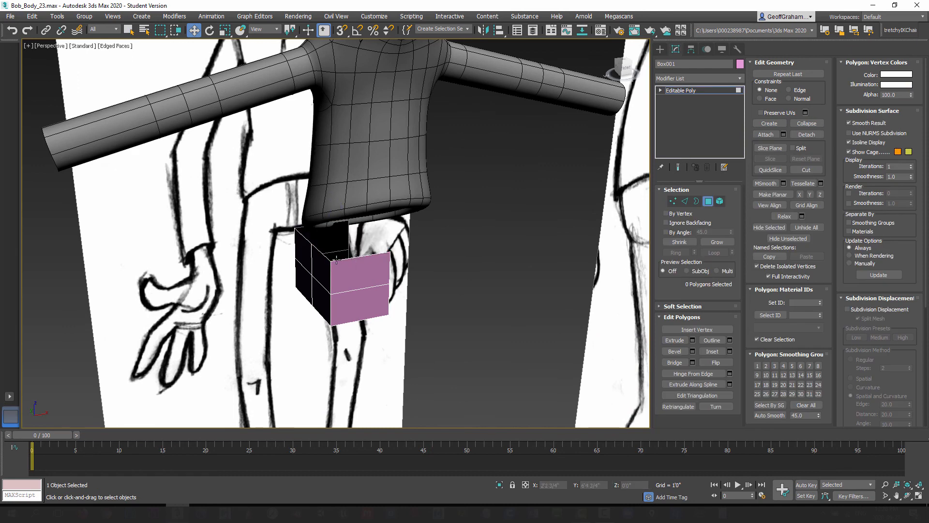
Leave polygon editing and mirror the half box across the X axis as an instance.
{"action": "mouse_move", "coordinate": [337, 260]}
{"action": "middle_mouse_down", "text": "alt"}
{"action": "mouse_move", "coordinate": [310, 271]}
{"action": "mouse_move", "coordinate": [266, 259]}
{"action": "mouse_move", "coordinate": [291, 208]}
{"action": "mouse_move", "coordinate": [304, 205]}
{"action": "mouse_move", "coordinate": [308, 219]}
{"action": "middle_mouse_up", "text": "alt"}
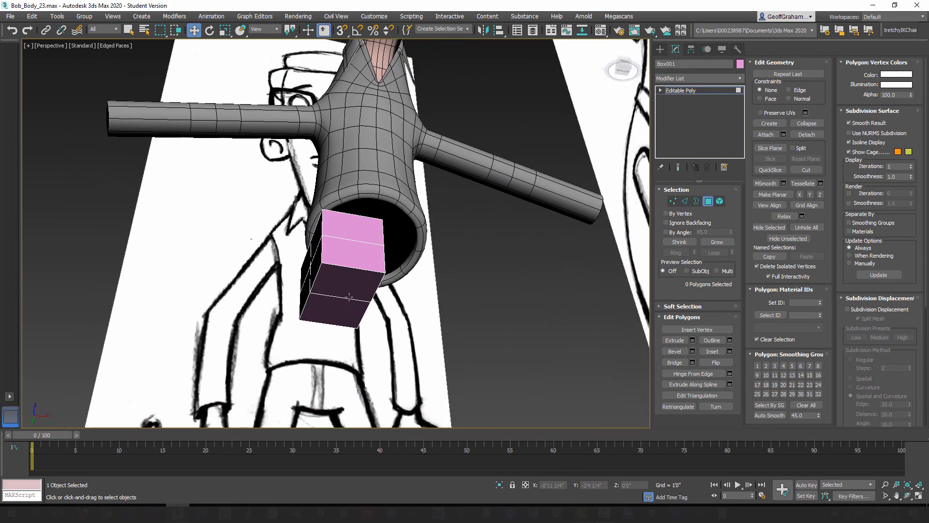
{"action": "mouse_move", "coordinate": [346, 301]}
{"action": "middle_mouse_down"}
{"action": "mouse_move", "coordinate": [340, 253]}
{"action": "mouse_move", "coordinate": [346, 300]}
{"action": "mouse_move", "coordinate": [348, 279]}
{"action": "middle_mouse_up"}
{"action": "left_click", "coordinate": [708, 201]}
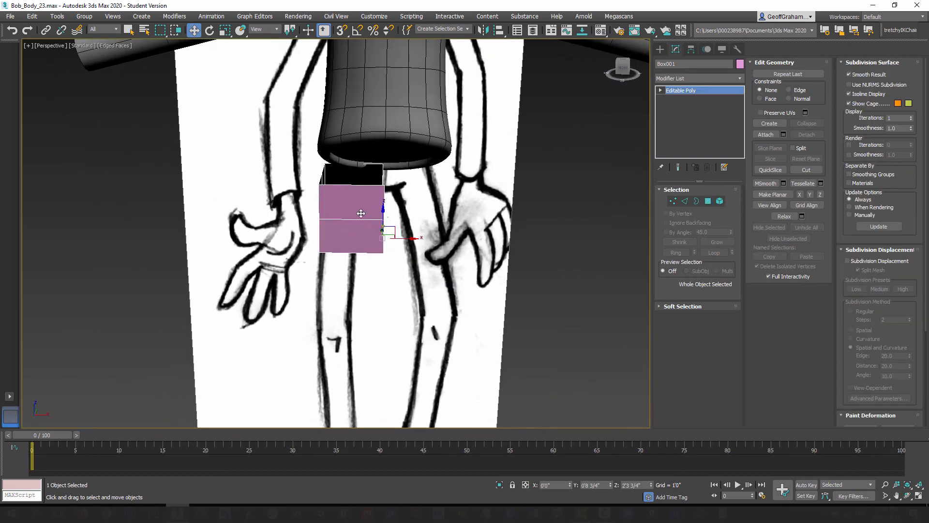
{"action": "left_click", "coordinate": [484, 30]}
{"action": "left_click", "coordinate": [445, 288]}
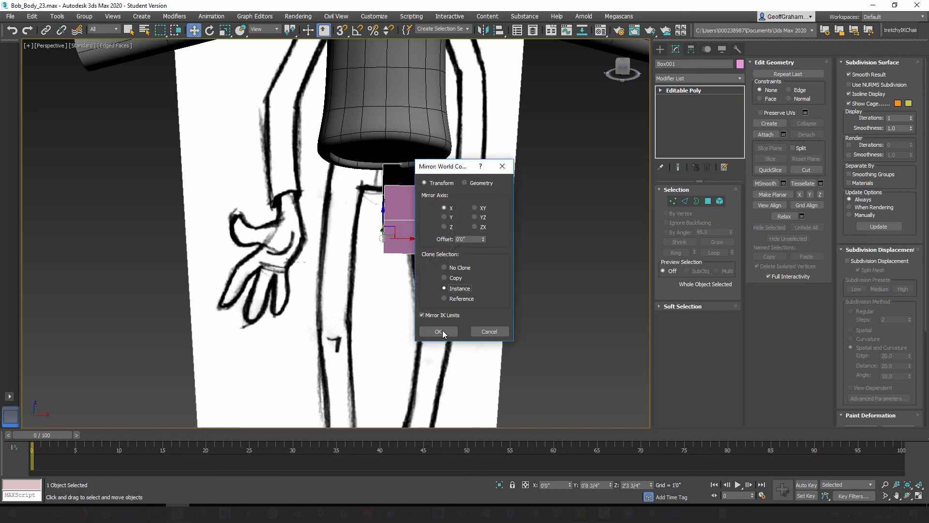
{"action": "left_click", "coordinate": [439, 331]}
Freeze the mirrored half of the hip box and reselect the original half.
{"action": "left_click", "coordinate": [550, 224]}
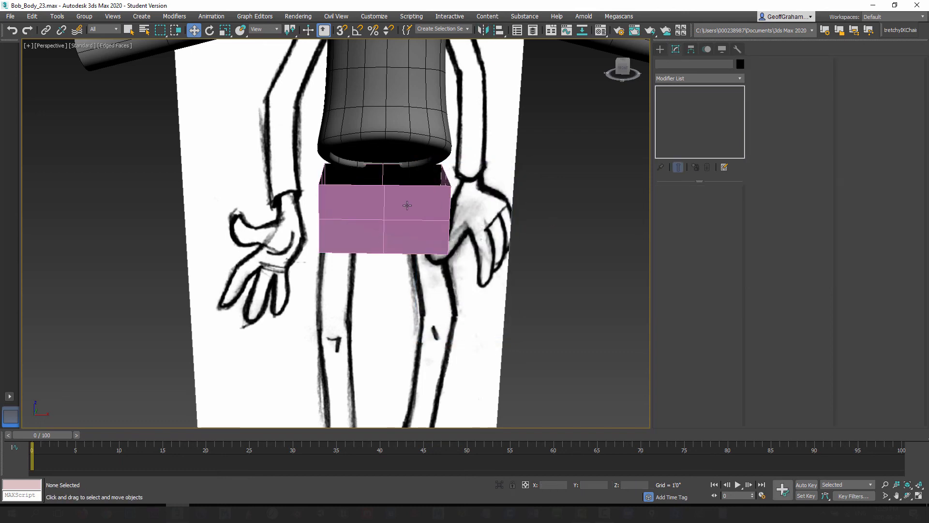
{"action": "left_click", "coordinate": [407, 205]}
{"action": "right_click", "coordinate": [404, 203]}
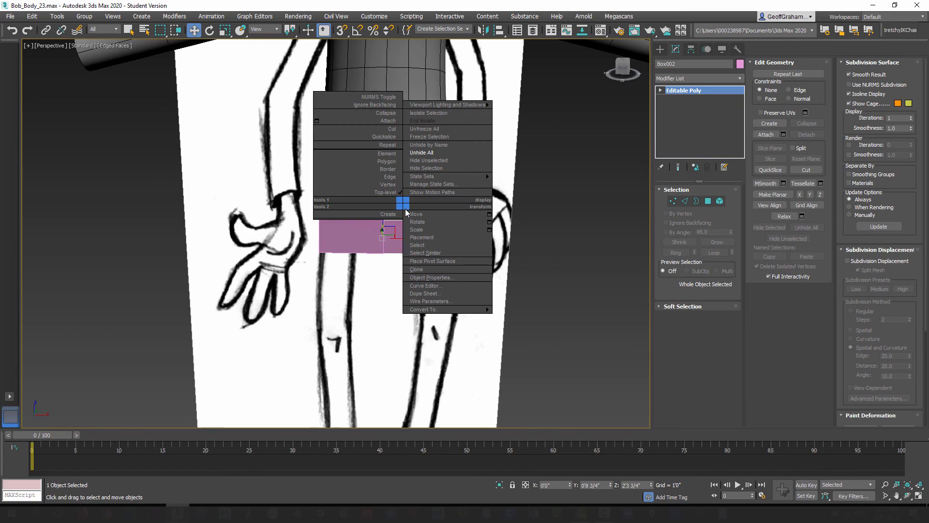
{"action": "left_click", "coordinate": [429, 136]}
{"action": "left_click", "coordinate": [350, 228]}
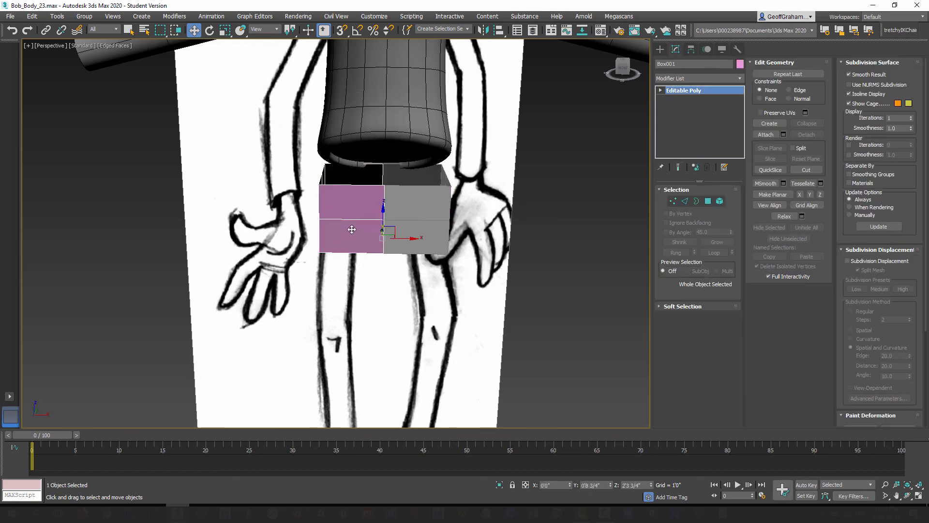
Select the outer front and back corner edges of the half box and move them inward toward the body's center.
{"action": "middle_click_drag", "start_coordinate": [350, 229], "coordinate": [385, 220], "text": "alt"}
{"action": "scroll", "coordinate": [385, 220], "scroll_direction": "up", "scroll_amount": 3}
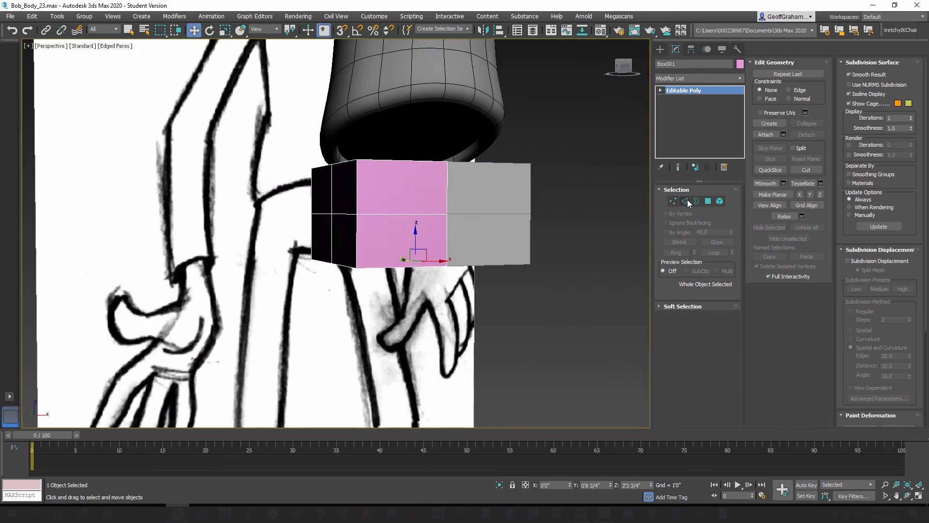
{"action": "left_click", "coordinate": [686, 201]}
{"action": "middle_click_drag", "start_coordinate": [356, 192], "coordinate": [388, 209], "text": "alt"}
{"action": "left_click", "coordinate": [377, 200]}
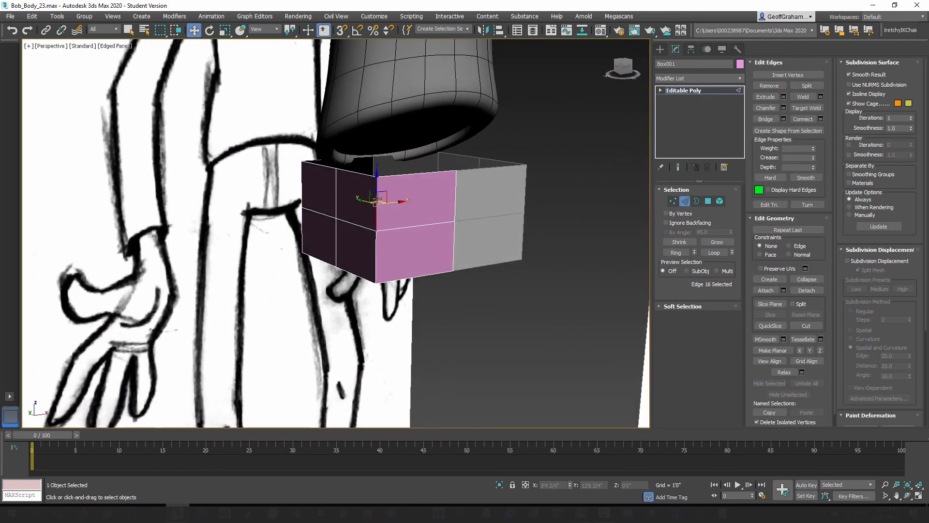
{"action": "left_click", "coordinate": [376, 244], "text": "ctrl"}
{"action": "mouse_move", "coordinate": [377, 244]}
{"action": "middle_mouse_down", "text": "alt"}
{"action": "mouse_move", "coordinate": [411, 227]}
{"action": "mouse_move", "coordinate": [396, 224]}
{"action": "mouse_move", "coordinate": [420, 233]}
{"action": "middle_mouse_up", "text": "alt"}
{"action": "left_click", "coordinate": [318, 213], "text": "ctrl"}
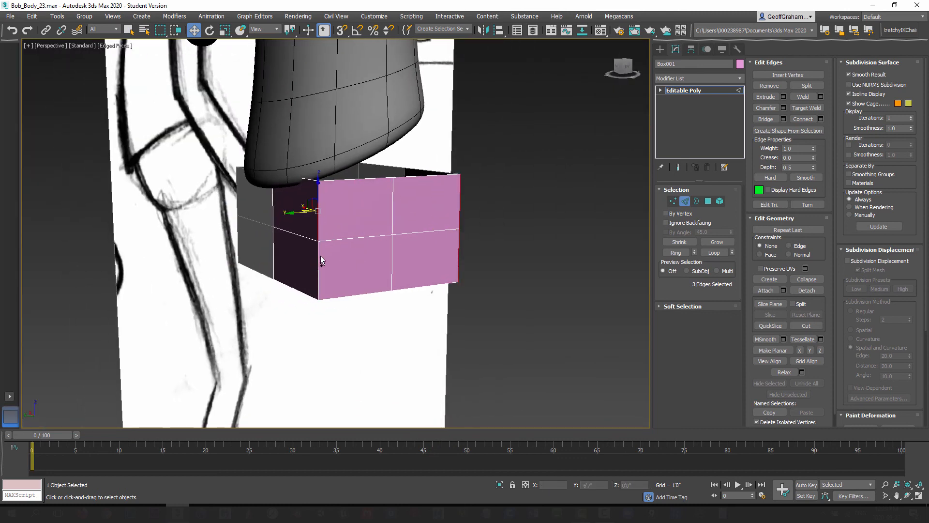
{"action": "left_click", "coordinate": [318, 264], "text": "ctrl"}
{"action": "middle_click_drag", "start_coordinate": [318, 264], "coordinate": [306, 241], "text": "alt"}
{"action": "left_click_drag", "start_coordinate": [306, 241], "coordinate": [294, 233]}
Select the six outer corner vertices and scale them together to about 80% along Y to round the hips.
{"action": "middle_click_drag", "start_coordinate": [295, 235], "coordinate": [324, 256], "text": "alt"}
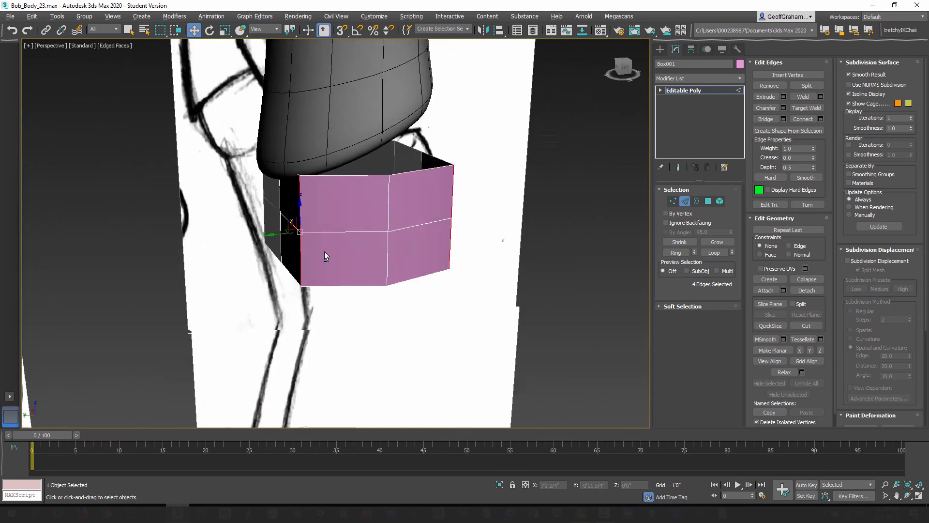
{"action": "left_click", "coordinate": [672, 201]}
{"action": "left_click", "coordinate": [299, 175]}
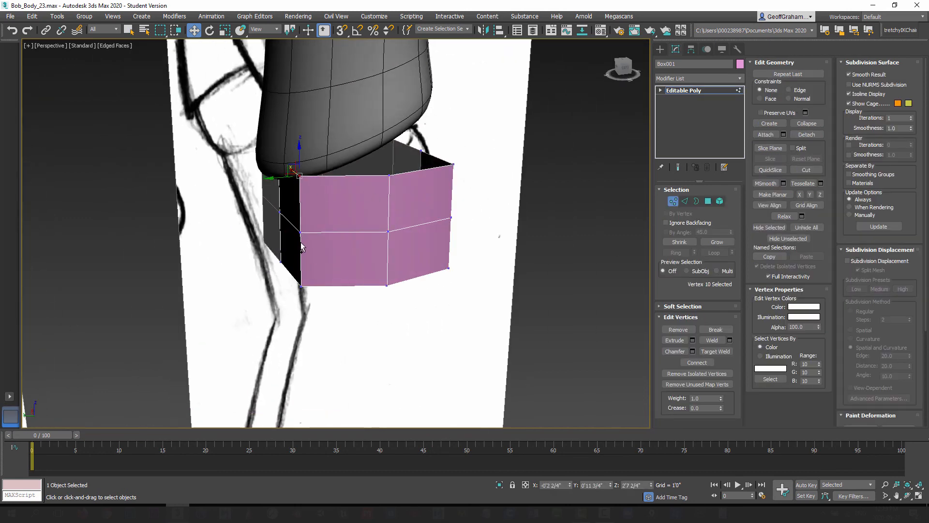
{"action": "left_click", "coordinate": [300, 233], "text": "ctrl"}
{"action": "left_click", "coordinate": [301, 286], "text": "ctrl"}
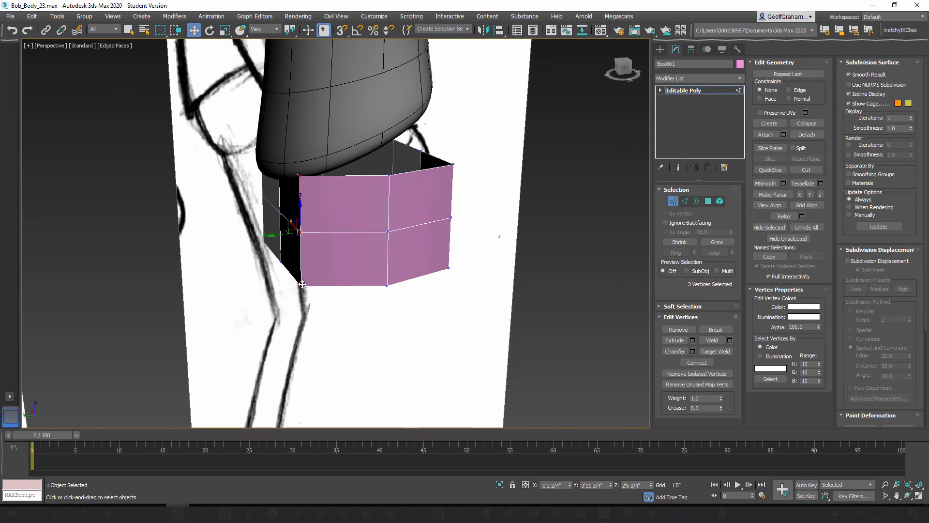
{"action": "left_click", "coordinate": [453, 165], "text": "ctrl"}
{"action": "left_click", "coordinate": [450, 218], "text": "ctrl"}
{"action": "left_click", "coordinate": [449, 268], "text": "ctrl"}
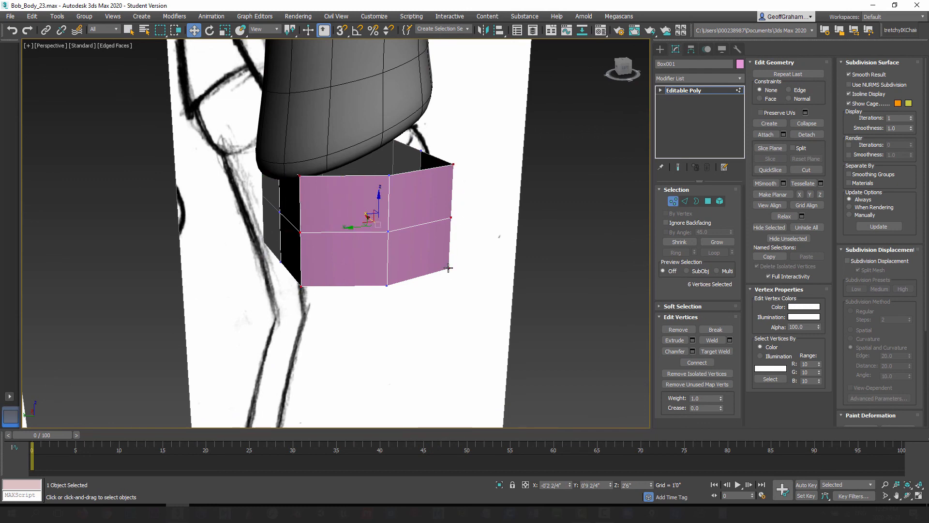
{"action": "middle_click_drag", "start_coordinate": [421, 279], "coordinate": [345, 115], "text": "alt"}
{"action": "left_click", "coordinate": [225, 30]}
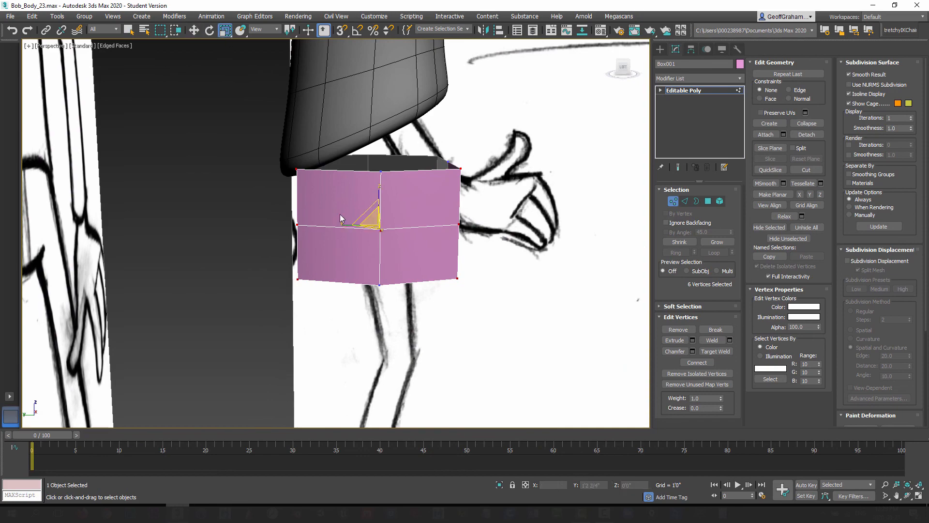
{"action": "left_click_drag", "start_coordinate": [347, 222], "coordinate": [363, 226]}
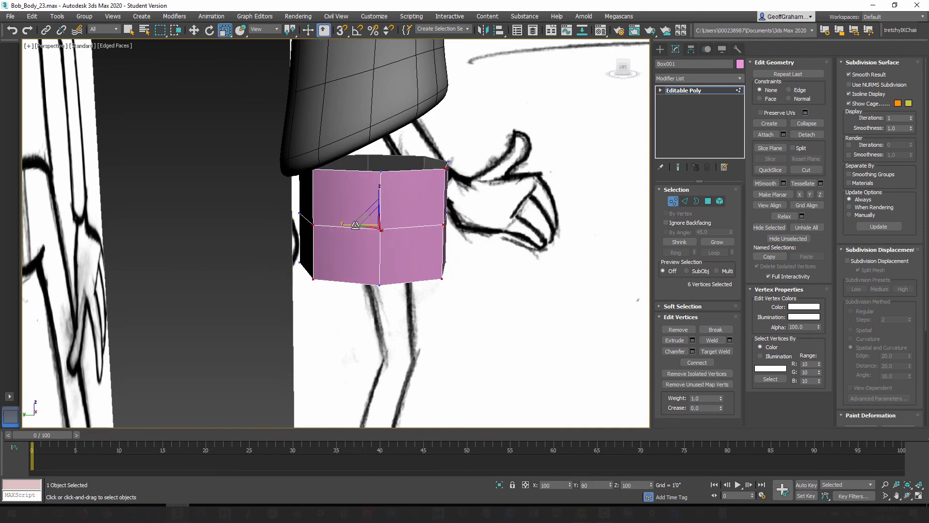
Ring-select the crosswise edges around the front, bottom and back of the half box and connect them with one segment.
{"action": "middle_click_drag", "start_coordinate": [436, 250], "coordinate": [368, 215], "text": "alt"}
{"action": "scroll", "coordinate": [368, 215], "scroll_direction": "down", "scroll_amount": 2}
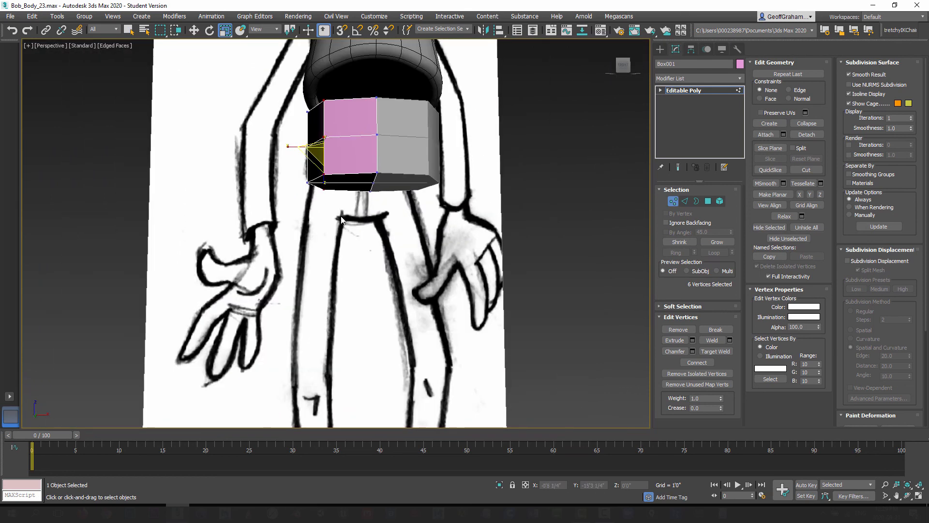
{"action": "middle_click_drag", "start_coordinate": [350, 248], "coordinate": [368, 240], "text": "alt"}
{"action": "left_click", "coordinate": [684, 201]}
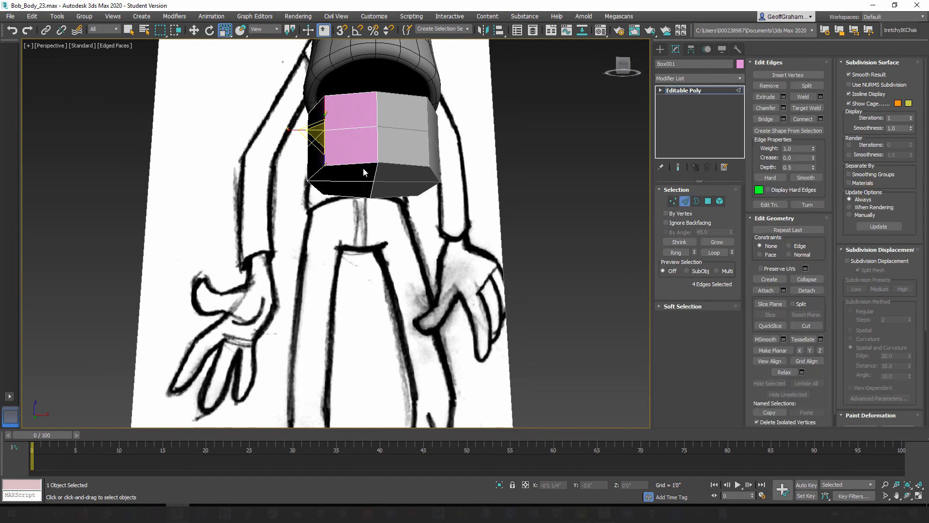
{"action": "left_click", "coordinate": [362, 164]}
{"action": "left_click", "coordinate": [676, 252]}
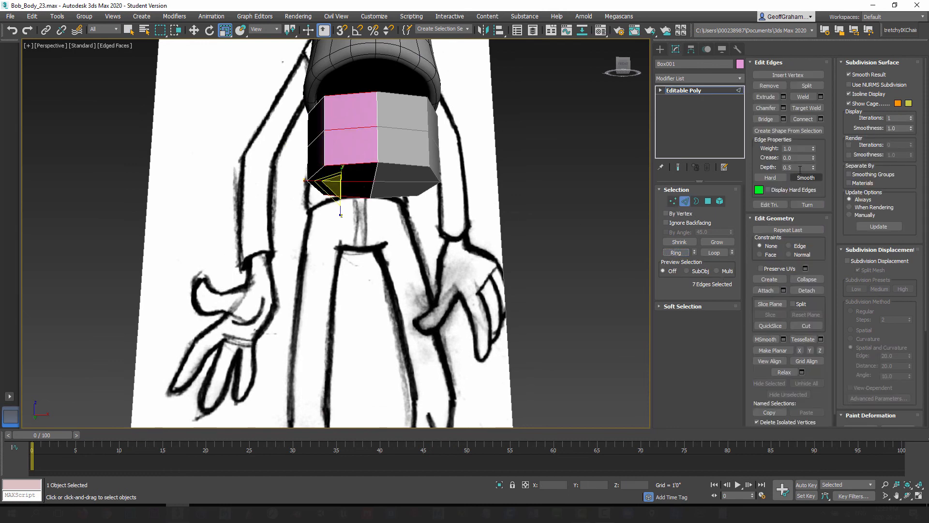
{"action": "left_click", "coordinate": [820, 119]}
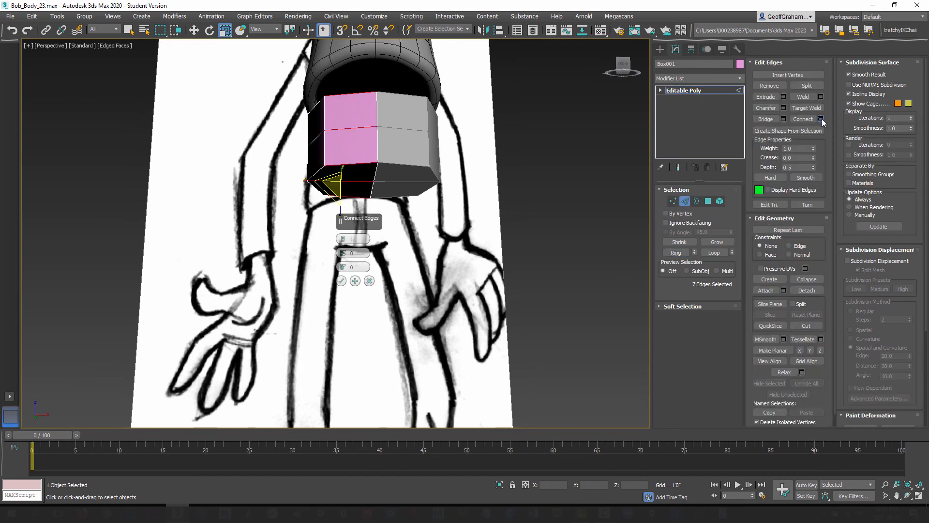
{"action": "left_click", "coordinate": [341, 280]}
Turn on see-through display and move the new edge loop to about X -0'1 1/4", matching the sketched inner leg.
{"action": "middle_click_drag", "start_coordinate": [343, 279], "coordinate": [602, 209], "text": "alt"}
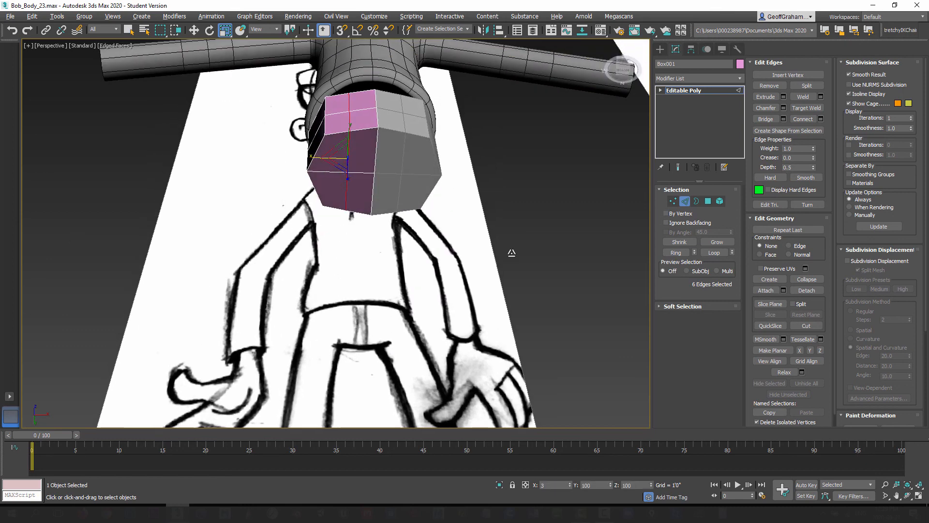
{"action": "left_click_drag", "start_coordinate": [859, 270], "coordinate": [857, 271]}
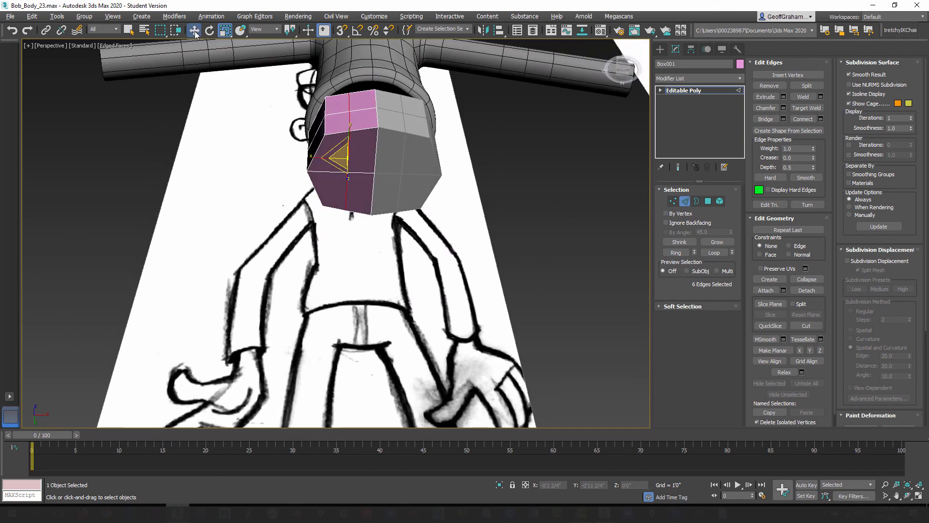
{"action": "key", "text": "w"}
{"action": "left_click_drag", "start_coordinate": [373, 159], "coordinate": [381, 162]}
{"action": "key", "text": "f"}
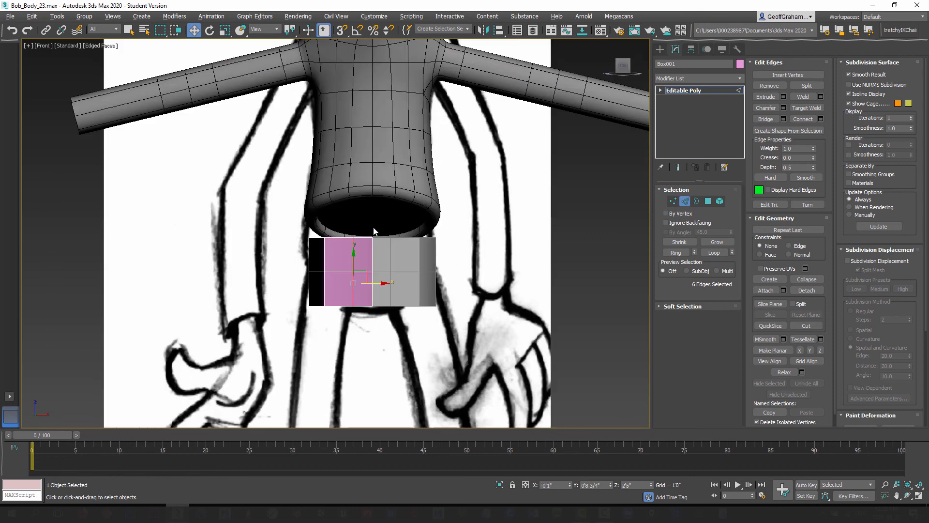
{"action": "middle_click_drag", "start_coordinate": [361, 280], "coordinate": [374, 223]}
{"action": "key", "text": "alt+x"}
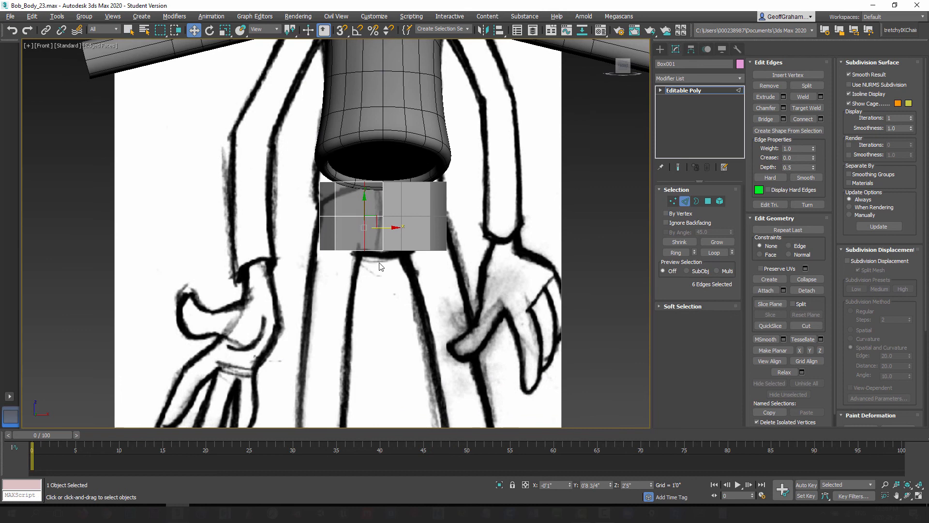
{"action": "scroll", "coordinate": [372, 261], "scroll_direction": "up", "scroll_amount": 2}
{"action": "left_click_drag", "start_coordinate": [382, 212], "coordinate": [376, 212]}
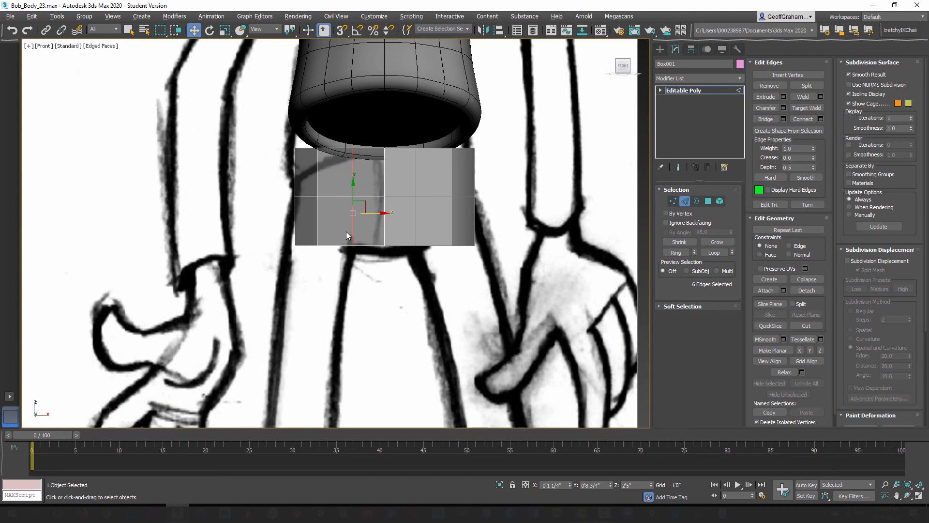
Scale the inner-leg edge loop outward along Y to round the front and back of the hips.
{"action": "key", "text": "p"}
{"action": "middle_click_drag", "start_coordinate": [347, 252], "coordinate": [346, 195], "text": "alt"}
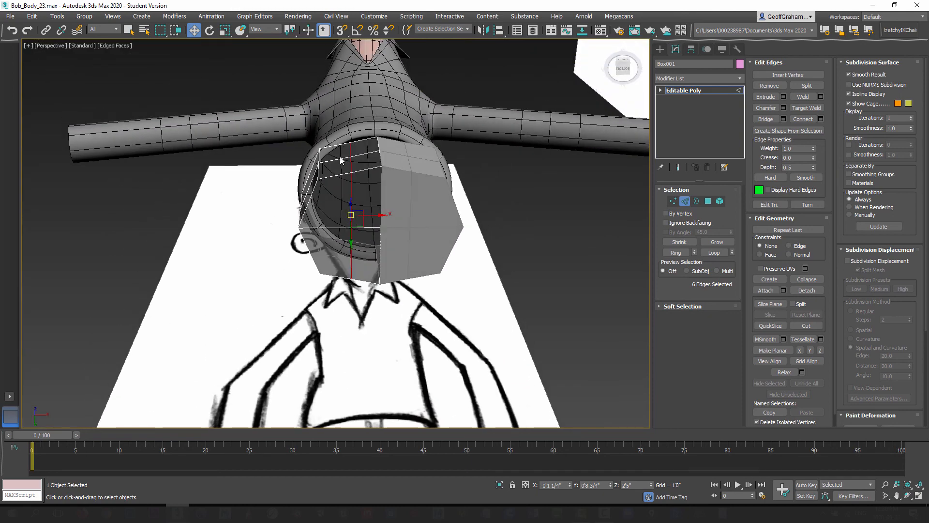
{"action": "left_click", "coordinate": [225, 30]}
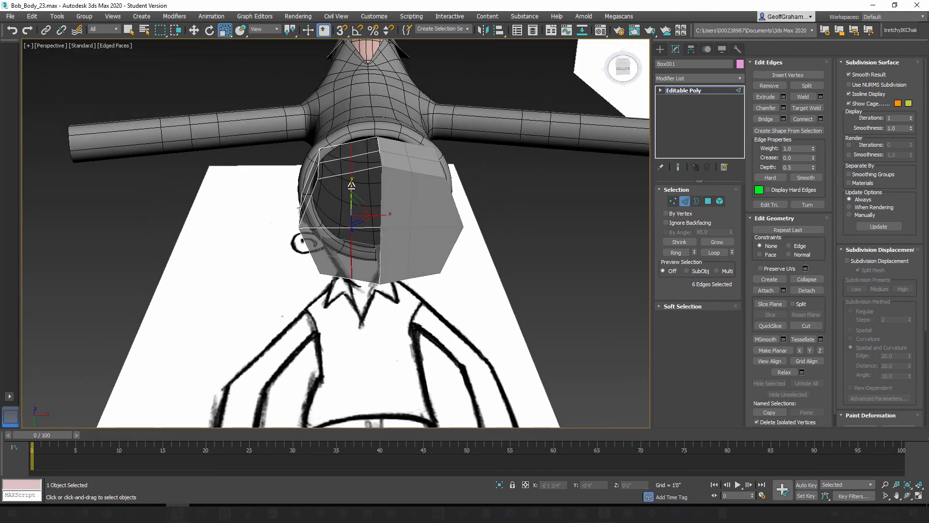
{"action": "left_click_drag", "start_coordinate": [351, 186], "coordinate": [352, 179]}
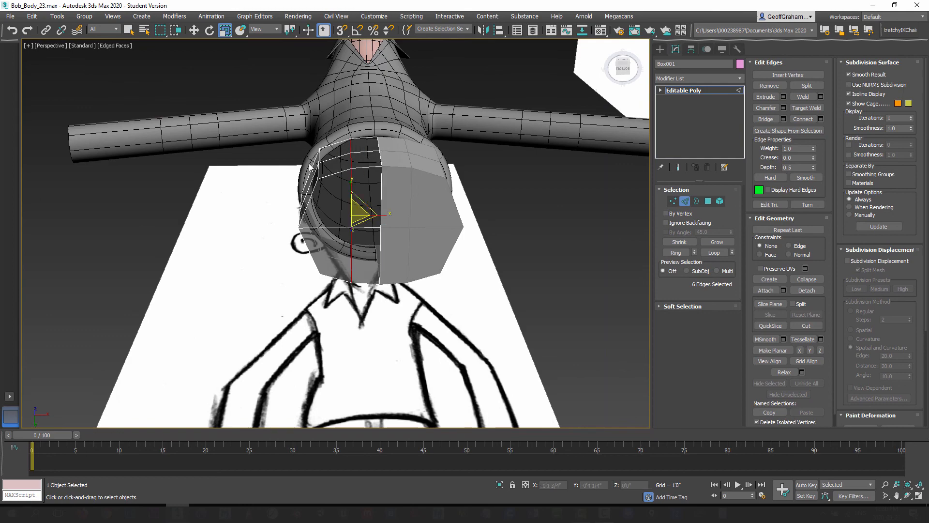
Ring-select the crosswise edges outside the inner-leg loop and connect them to add a loop through the middle of the leg area.
{"action": "middle_click_drag", "start_coordinate": [297, 204], "coordinate": [328, 208], "text": "alt"}
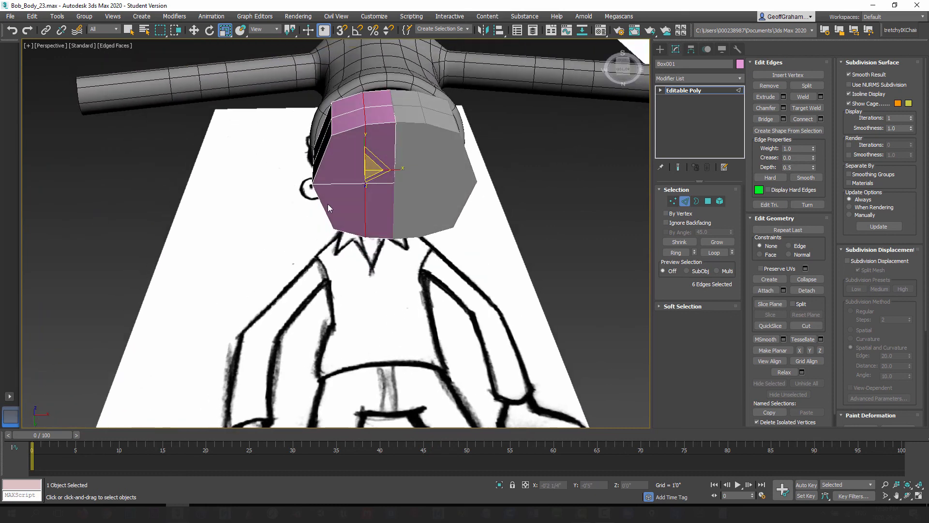
{"action": "left_click", "coordinate": [712, 202]}
{"action": "left_click", "coordinate": [341, 165]}
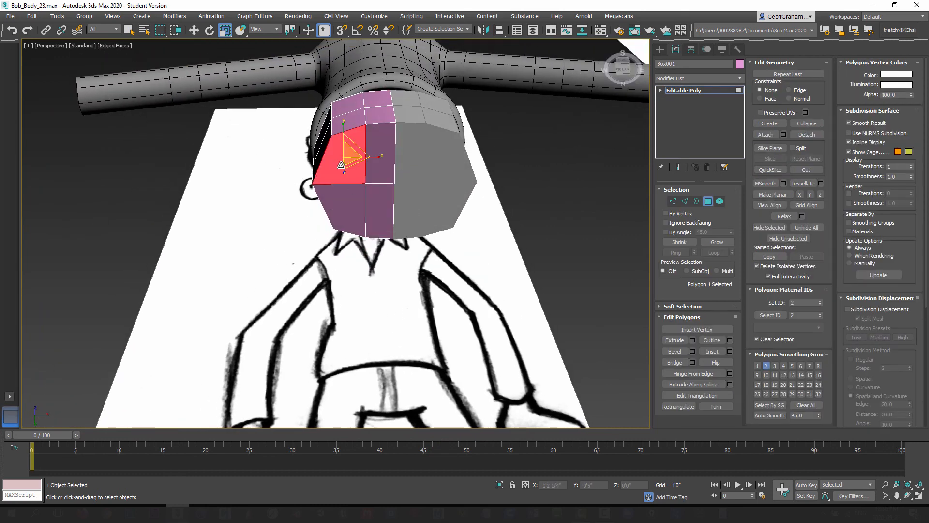
{"action": "left_click", "coordinate": [344, 198]}
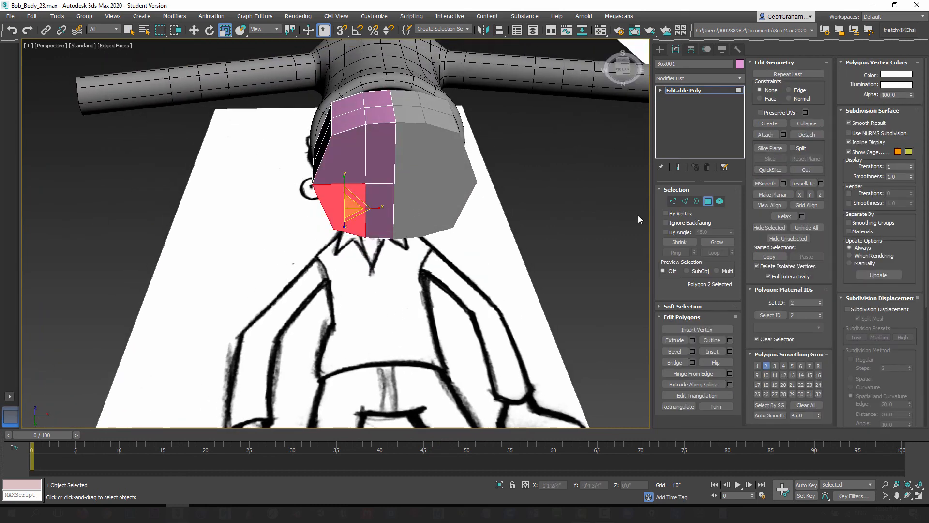
{"action": "left_click", "coordinate": [684, 202]}
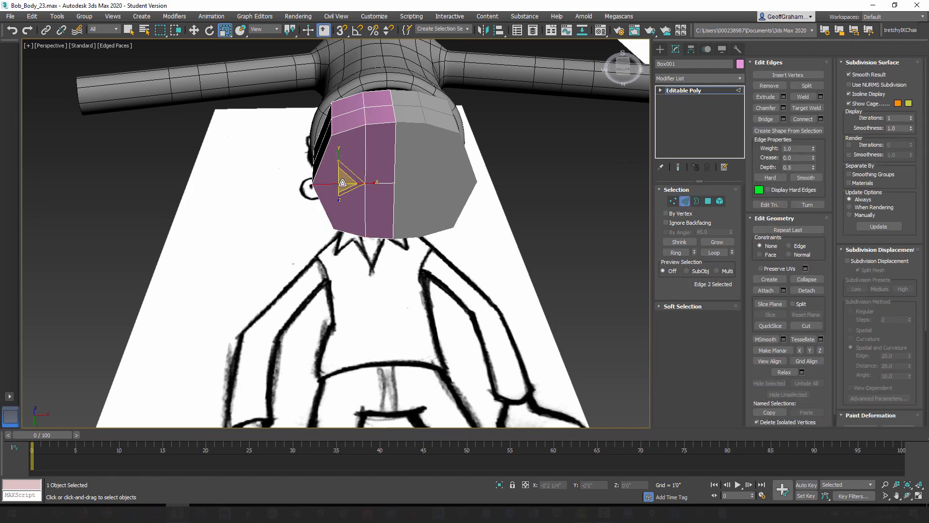
{"action": "left_click", "coordinate": [676, 254]}
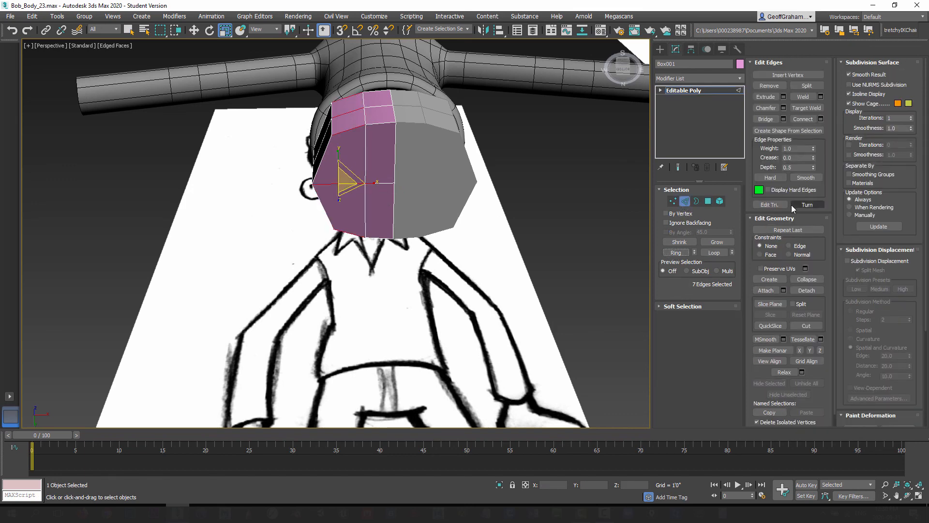
{"action": "left_click", "coordinate": [821, 120]}
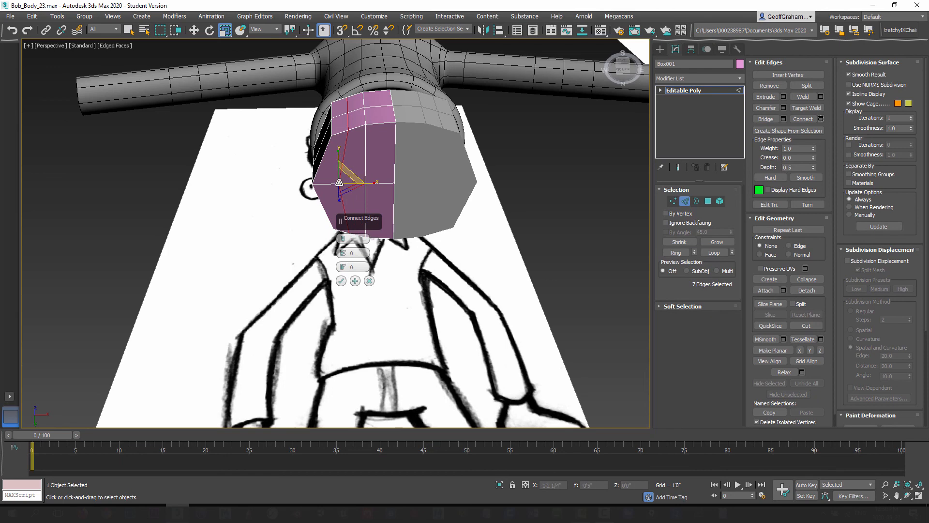
{"action": "left_click", "coordinate": [342, 281]}
Select the four outer bottom polygons of the half box and extrude them about 2'1" down to the sketched ankles.
{"action": "middle_click_drag", "start_coordinate": [347, 216], "coordinate": [351, 197], "text": "alt"}
{"action": "left_click", "coordinate": [708, 201]}
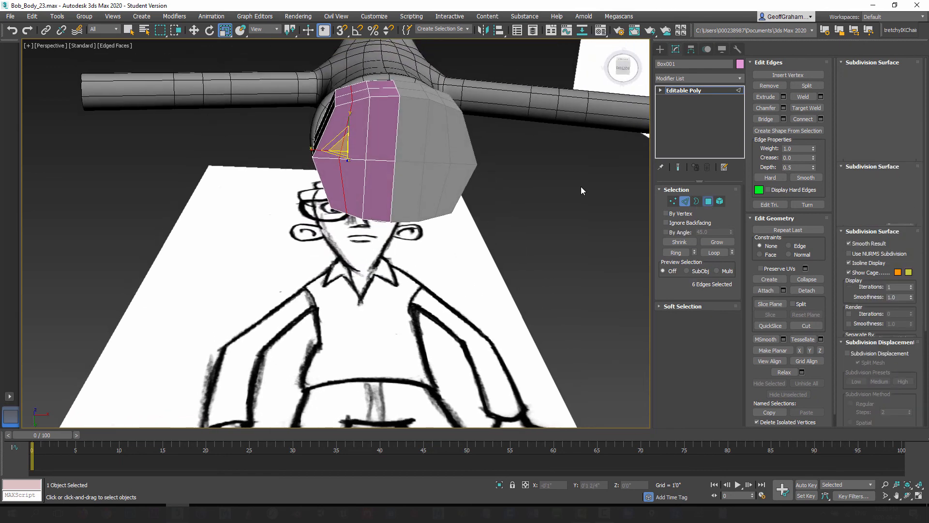
{"action": "left_click", "coordinate": [339, 136]}
{"action": "left_click", "coordinate": [362, 148], "text": "ctrl"}
{"action": "left_click", "coordinate": [335, 180], "text": "ctrl"}
{"action": "left_click", "coordinate": [350, 182], "text": "ctrl"}
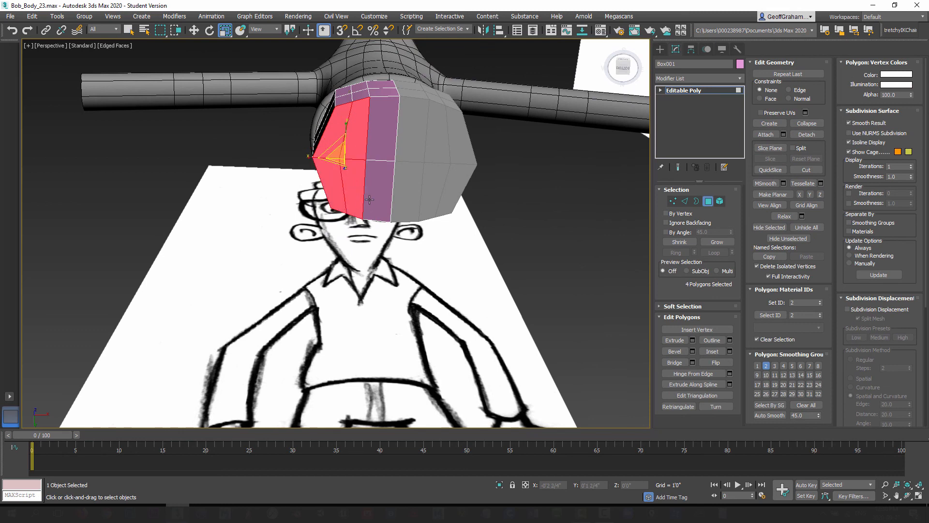
{"action": "middle_click_drag", "start_coordinate": [350, 182], "coordinate": [326, 256], "text": "alt"}
{"action": "left_click", "coordinate": [693, 340]}
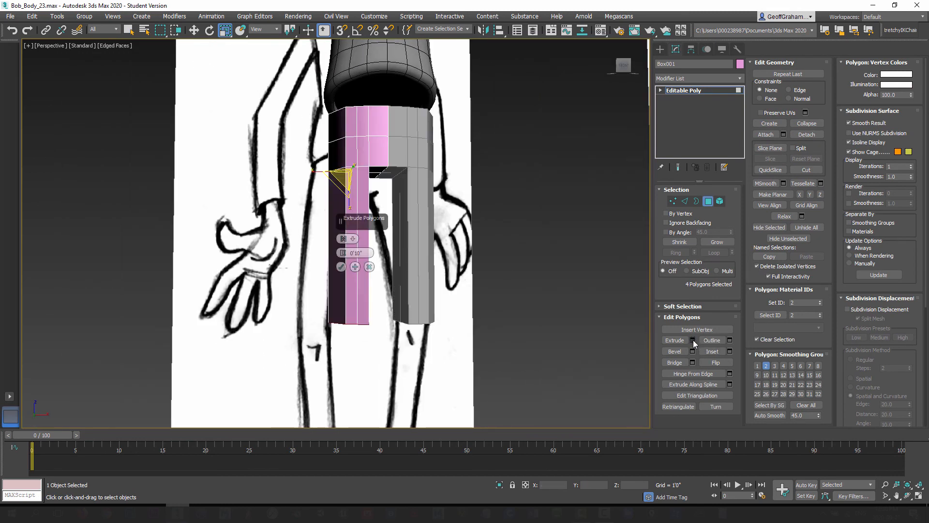
{"action": "middle_click_drag", "start_coordinate": [452, 257], "coordinate": [456, 63]}
{"action": "key", "text": "f"}
{"action": "scroll", "coordinate": [469, 228], "scroll_direction": "down", "scroll_amount": 2}
{"action": "scroll", "coordinate": [383, 271], "scroll_direction": "down", "scroll_amount": 2}
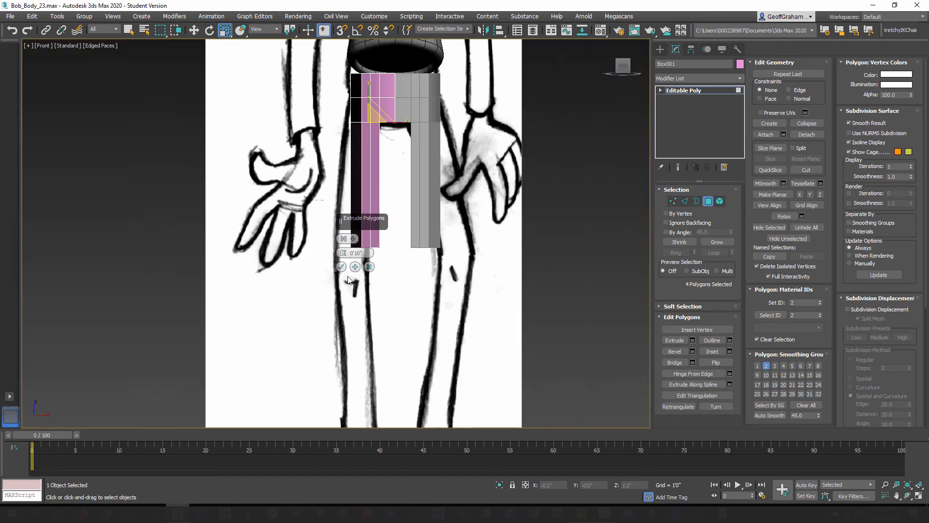
{"action": "left_click_drag", "start_coordinate": [357, 253], "coordinate": [439, 322]}
{"action": "middle_click_drag", "start_coordinate": [438, 323], "coordinate": [437, 230]}
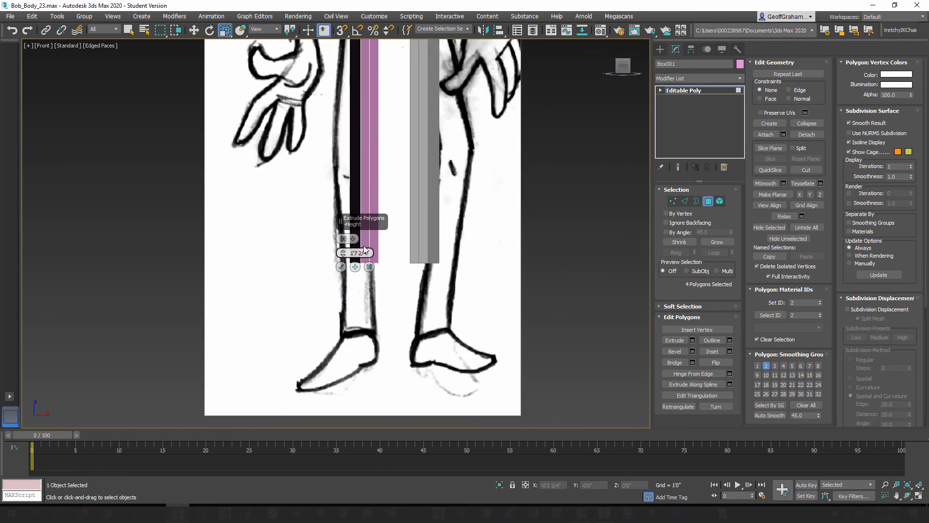
{"action": "left_click_drag", "start_coordinate": [343, 253], "coordinate": [349, 180]}
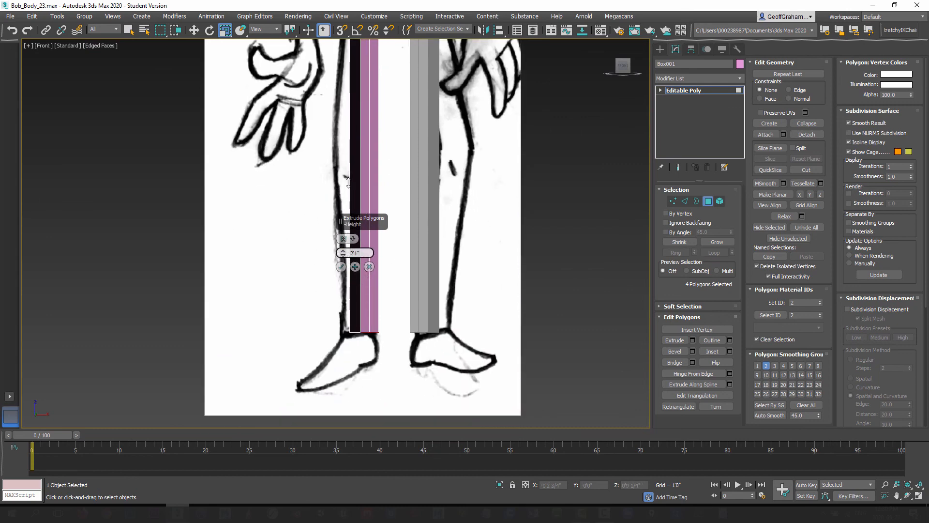
{"action": "left_click", "coordinate": [341, 267]}
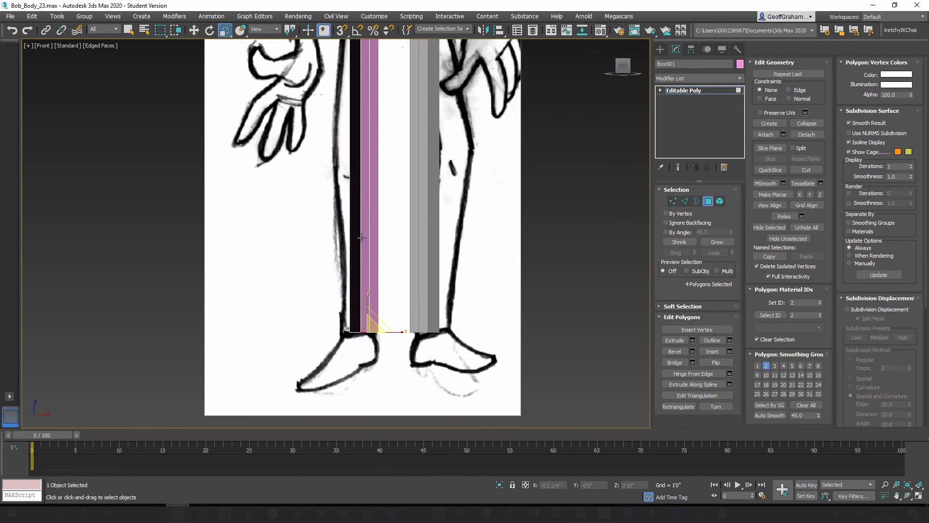
{"action": "key", "text": "p"}
{"action": "middle_click_drag", "start_coordinate": [360, 218], "coordinate": [418, 228]}
{"action": "middle_click_drag", "start_coordinate": [374, 225], "coordinate": [391, 302], "text": "alt"}
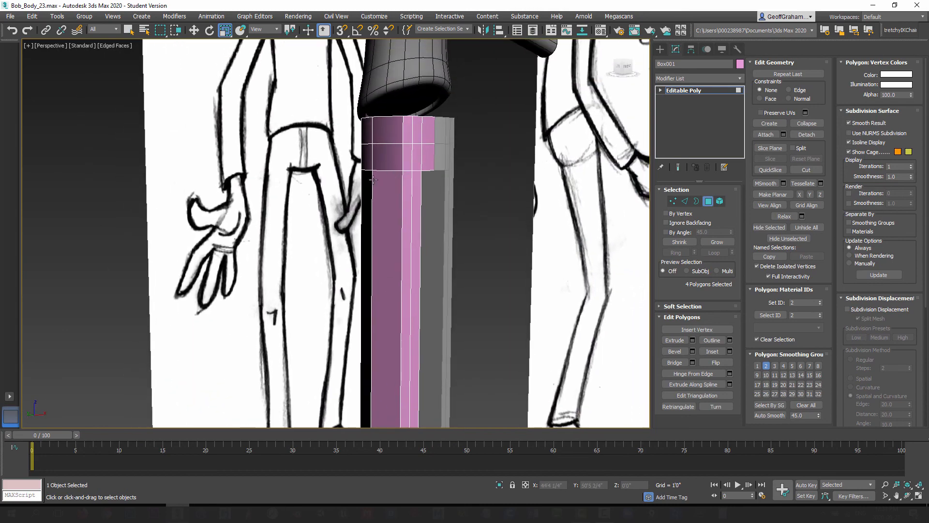
Ring-select the vertical edges of the leg and connect them with one edge loop slid up just below the hips.
{"action": "mouse_move", "coordinate": [384, 181]}
{"action": "middle_mouse_down", "text": "alt"}
{"action": "mouse_move", "coordinate": [423, 189]}
{"action": "mouse_move", "coordinate": [413, 211]}
{"action": "mouse_move", "coordinate": [385, 208]}
{"action": "mouse_move", "coordinate": [435, 218]}
{"action": "middle_mouse_up", "text": "alt"}
{"action": "left_click", "coordinate": [685, 202]}
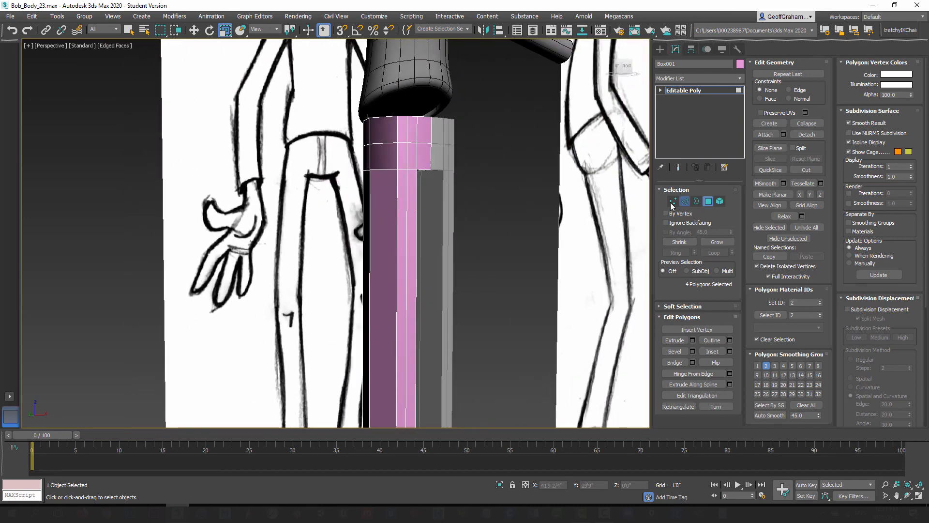
{"action": "left_click", "coordinate": [397, 195]}
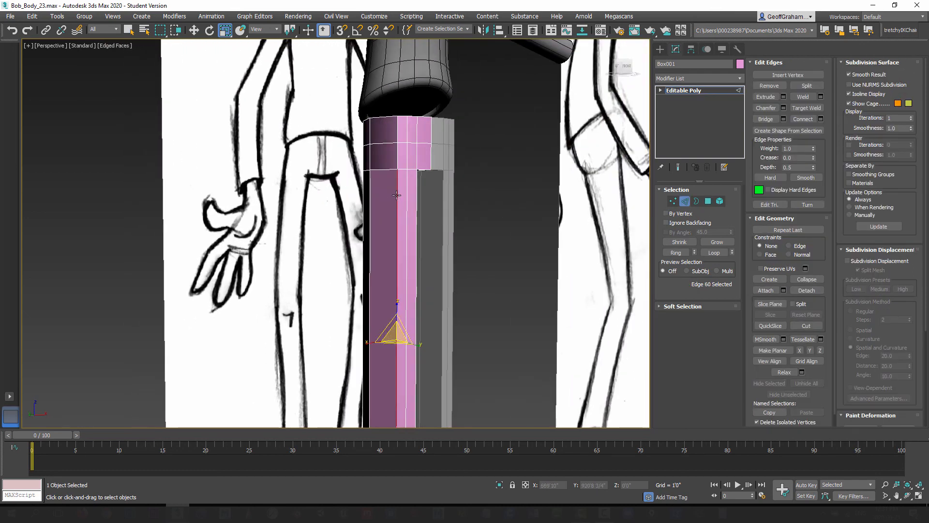
{"action": "left_click", "coordinate": [676, 253]}
{"action": "left_click", "coordinate": [821, 119]}
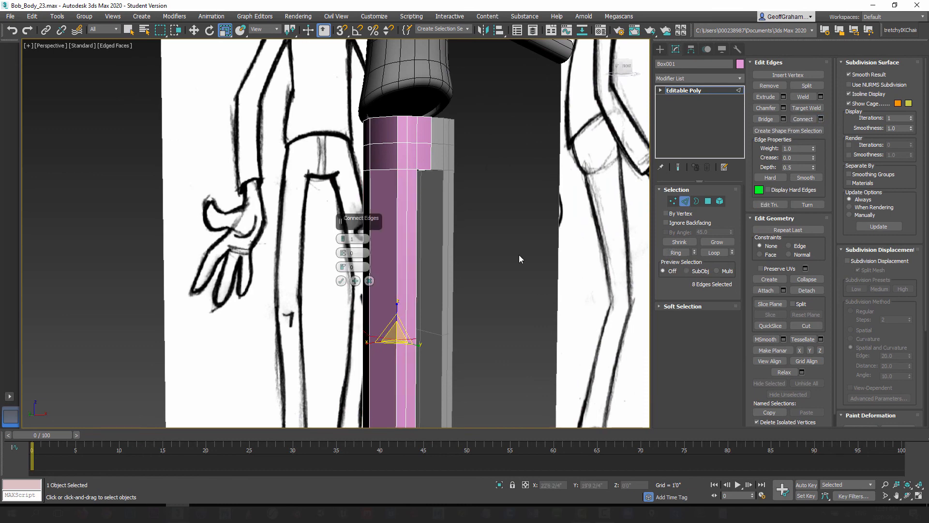
{"action": "left_click_drag", "start_coordinate": [338, 269], "coordinate": [467, 455]}
{"action": "left_click", "coordinate": [341, 281]}
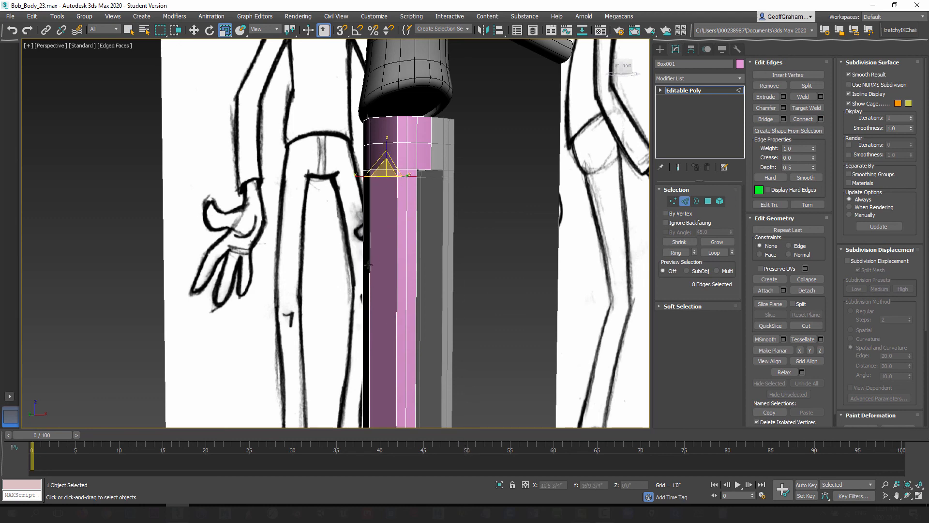
Select the vertices of the new upper-leg loop and the leg's lower end, and scale them narrower along Y in the Left view.
{"action": "mouse_move", "coordinate": [368, 265]}
{"action": "middle_mouse_down", "text": "alt"}
{"action": "mouse_move", "coordinate": [431, 266]}
{"action": "mouse_move", "coordinate": [421, 286]}
{"action": "mouse_move", "coordinate": [392, 191]}
{"action": "middle_mouse_up", "text": "alt"}
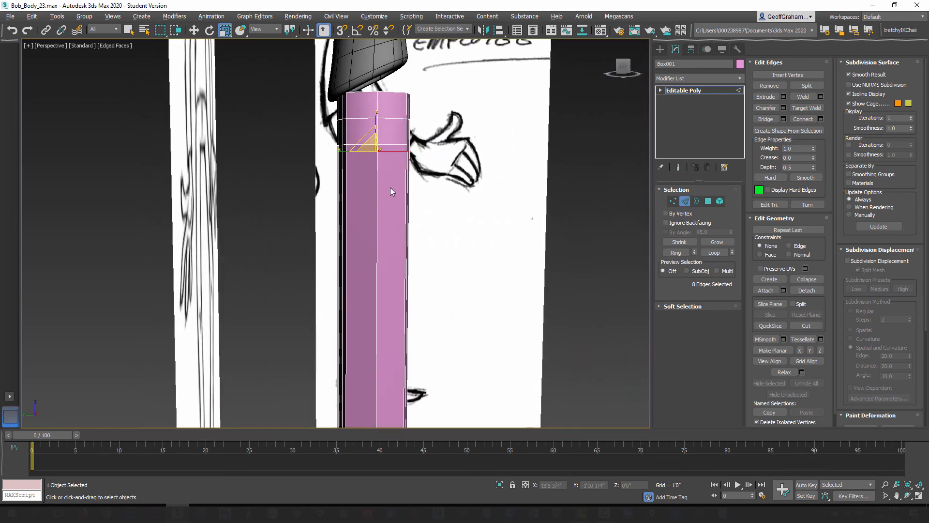
{"action": "middle_click_drag", "start_coordinate": [394, 253], "coordinate": [324, 250]}
{"action": "scroll", "coordinate": [389, 190], "scroll_direction": "down", "scroll_amount": 3}
{"action": "left_click", "coordinate": [673, 202]}
{"action": "scroll", "coordinate": [398, 254], "scroll_direction": "up", "scroll_amount": 3}
{"action": "key", "text": "f"}
{"action": "middle_click_drag", "start_coordinate": [311, 208], "coordinate": [311, 377]}
{"action": "scroll", "coordinate": [334, 261], "scroll_direction": "up", "scroll_amount": 4}
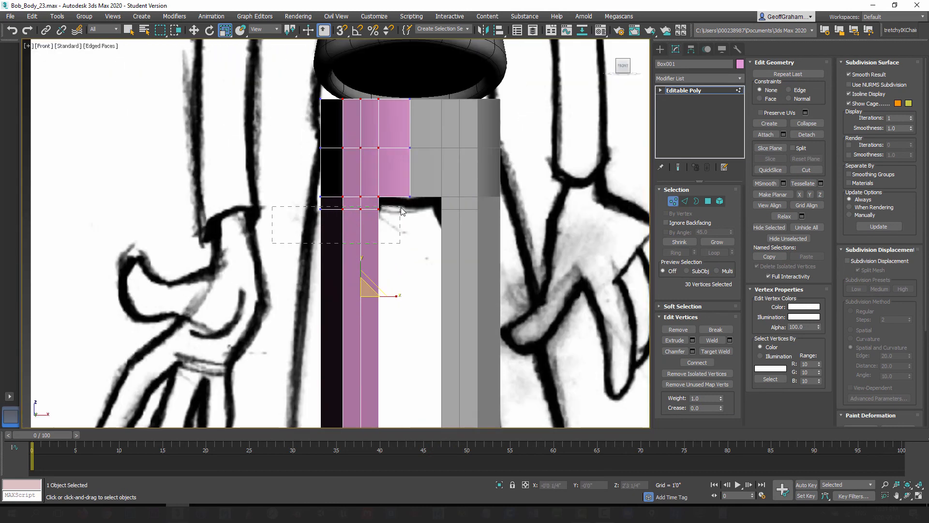
{"action": "left_click_drag", "start_coordinate": [401, 208], "coordinate": [402, 208]}
{"action": "scroll", "coordinate": [344, 361], "scroll_direction": "down", "scroll_amount": 4}
{"action": "middle_click_drag", "start_coordinate": [344, 360], "coordinate": [349, 164]}
{"action": "left_click_drag", "start_coordinate": [295, 271], "coordinate": [377, 331], "text": "ctrl"}
{"action": "middle_click_drag", "start_coordinate": [347, 244], "coordinate": [372, 125]}
{"action": "key", "text": "l"}
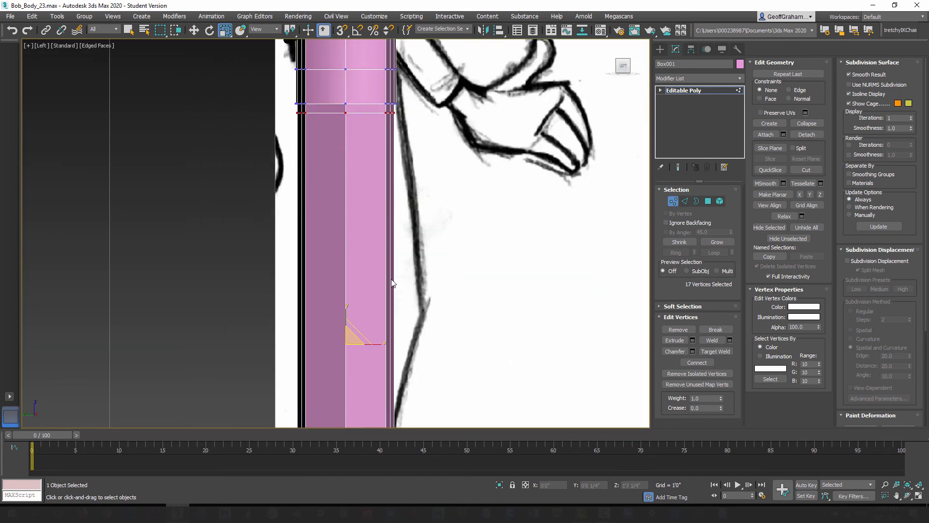
{"action": "scroll", "coordinate": [393, 281], "scroll_direction": "down", "scroll_amount": 3}
{"action": "left_click_drag", "start_coordinate": [402, 311], "coordinate": [373, 313]}
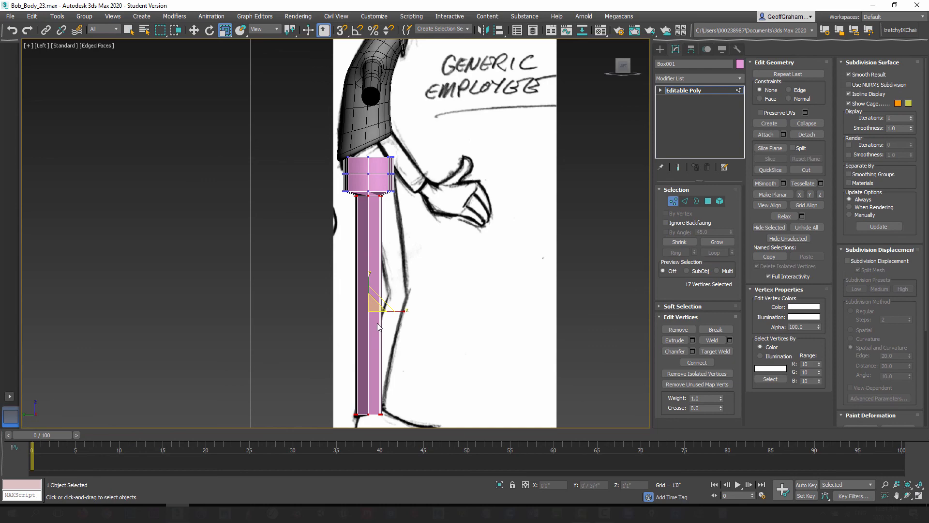
Move the centre vertex of the leg's bottom cap along X to about -0'2".
{"action": "key", "text": "p"}
{"action": "middle_click_drag", "start_coordinate": [408, 315], "coordinate": [330, 241], "text": "alt"}
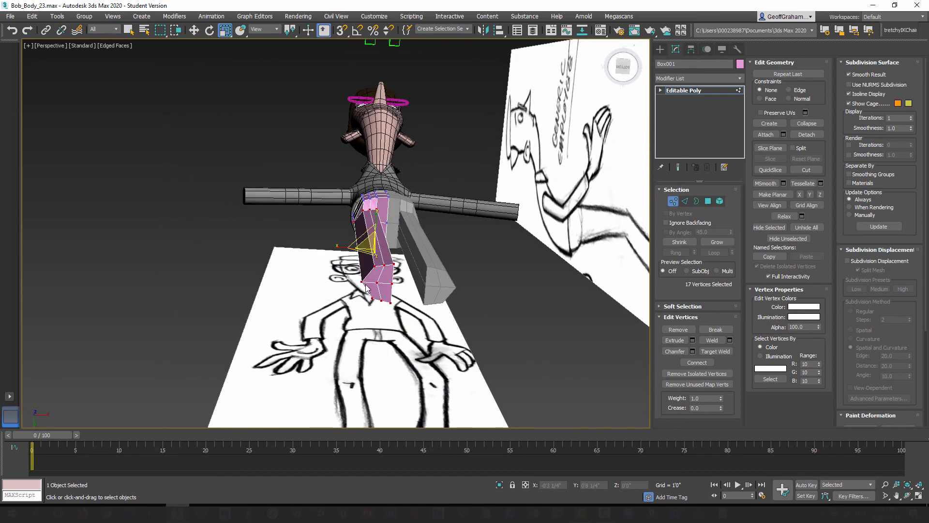
{"action": "middle_click_drag", "start_coordinate": [366, 289], "coordinate": [361, 275], "text": "alt"}
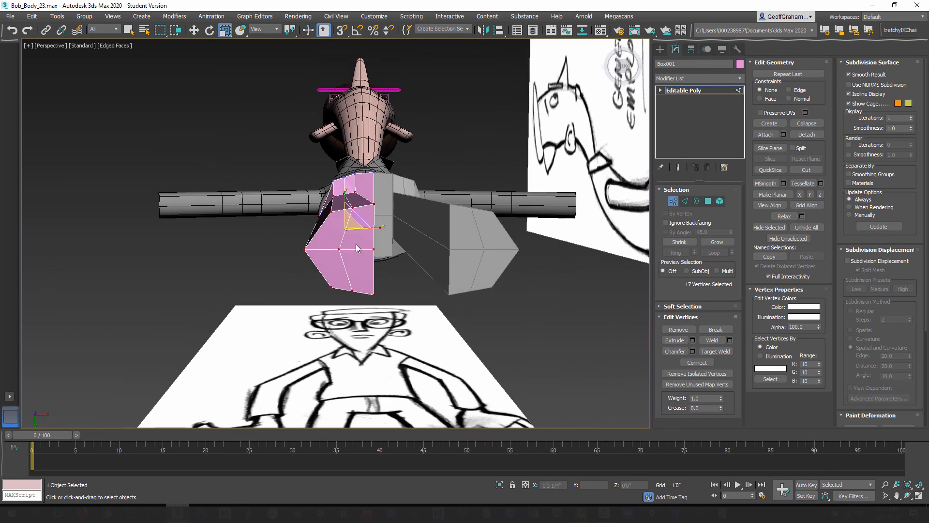
{"action": "middle_click_drag", "start_coordinate": [458, 269], "coordinate": [409, 298], "text": "alt"}
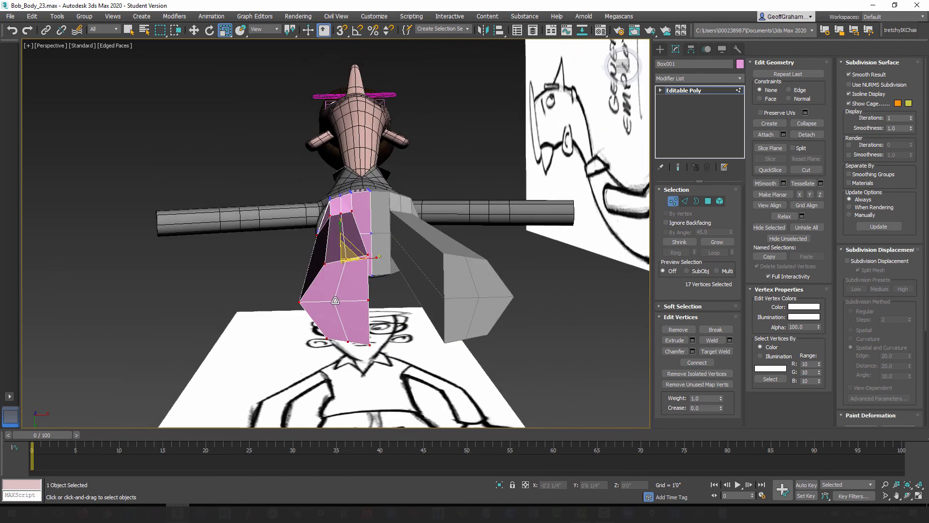
{"action": "left_click", "coordinate": [335, 301]}
{"action": "key", "text": "w"}
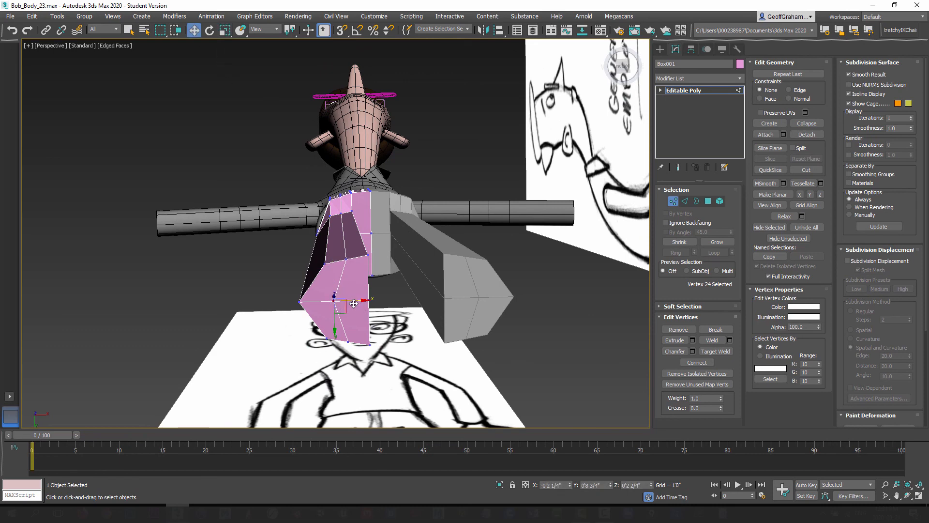
{"action": "left_click_drag", "start_coordinate": [354, 303], "coordinate": [366, 303]}
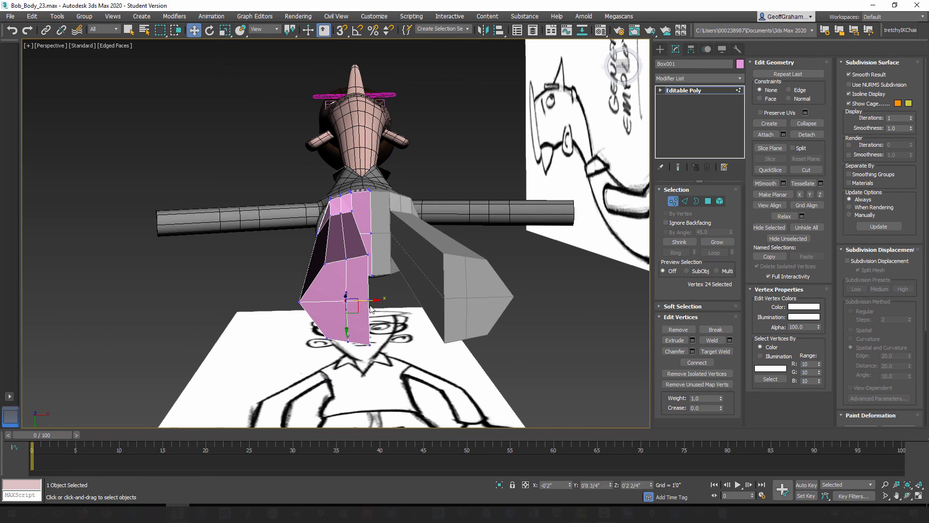
Select the middle vertical edges on the inside of the leg and move them inward to about X -0'0 2/4".
{"action": "middle_click_drag", "start_coordinate": [370, 309], "coordinate": [363, 301], "text": "alt"}
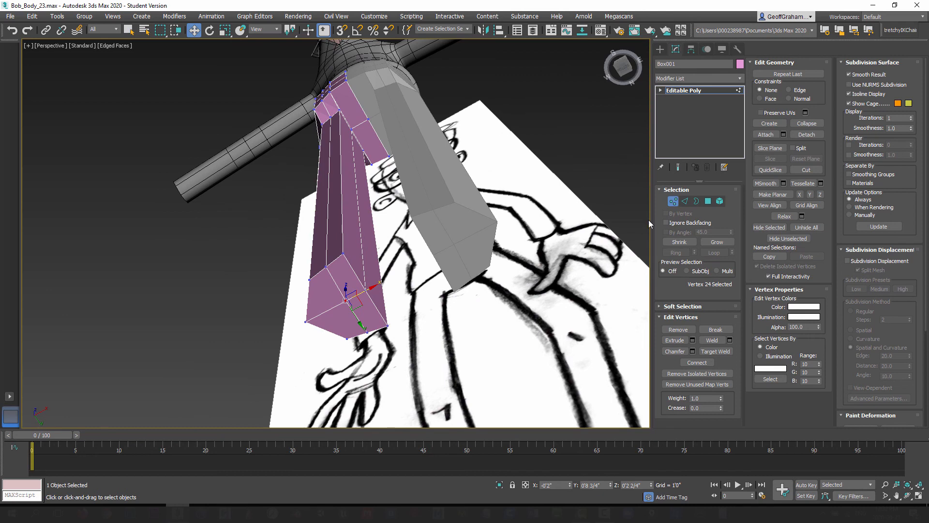
{"action": "key", "text": "2"}
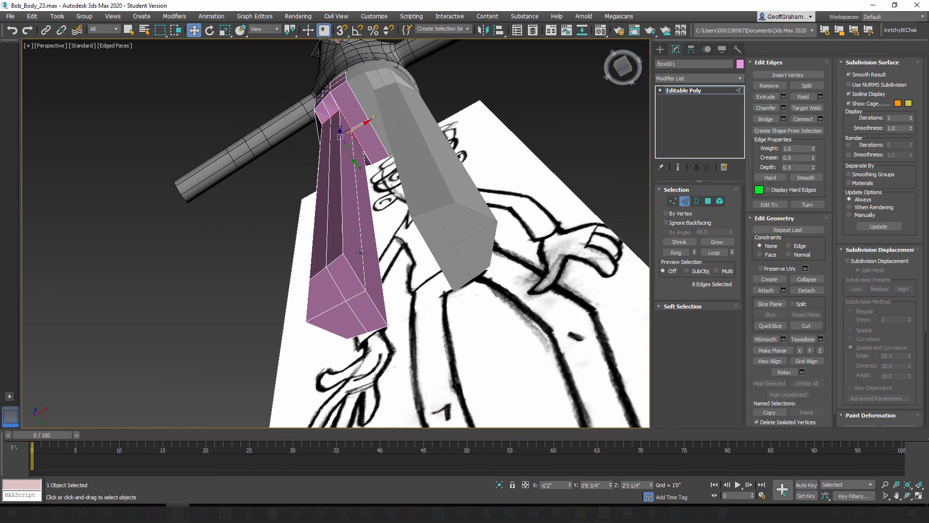
{"action": "left_click", "coordinate": [361, 252]}
{"action": "scroll", "coordinate": [363, 256], "scroll_direction": "up", "scroll_amount": 8}
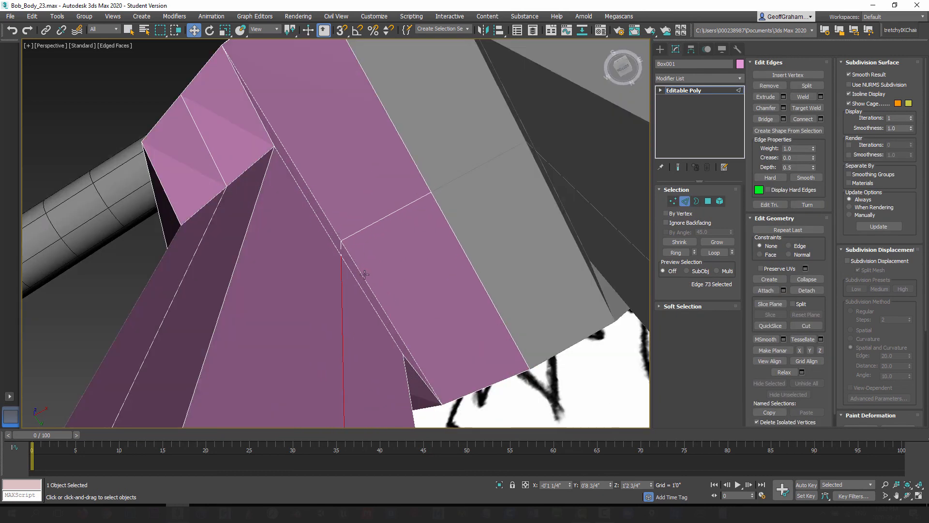
{"action": "middle_click_drag", "start_coordinate": [342, 273], "coordinate": [387, 263], "text": "alt"}
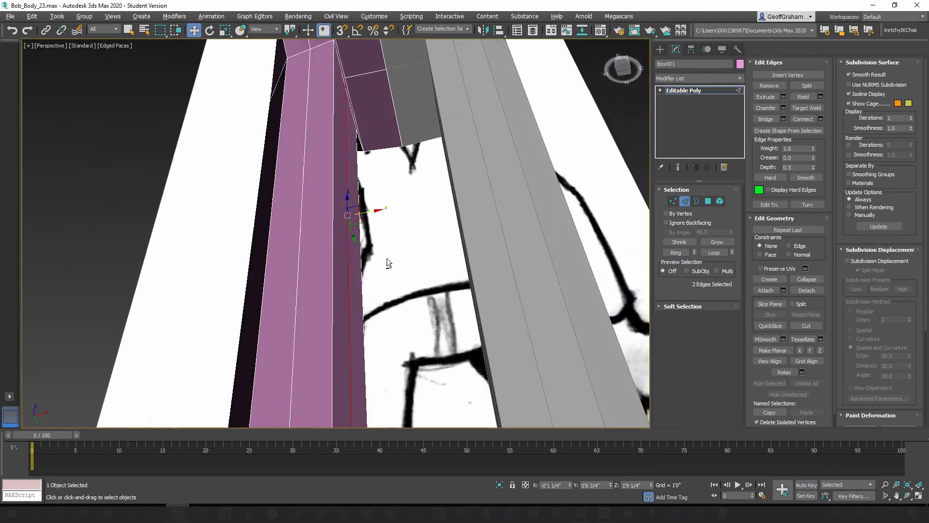
{"action": "middle_click_drag", "start_coordinate": [371, 211], "coordinate": [392, 216], "text": "alt"}
{"action": "left_click_drag", "start_coordinate": [392, 216], "coordinate": [390, 215]}
{"action": "scroll", "coordinate": [391, 216], "scroll_direction": "down", "scroll_amount": 5}
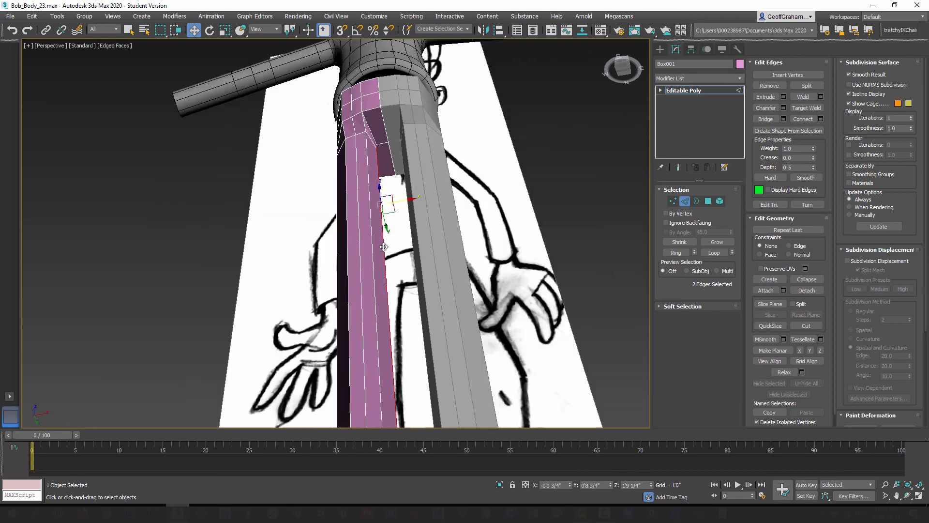
{"action": "middle_click_drag", "start_coordinate": [390, 216], "coordinate": [404, 251], "text": "alt"}
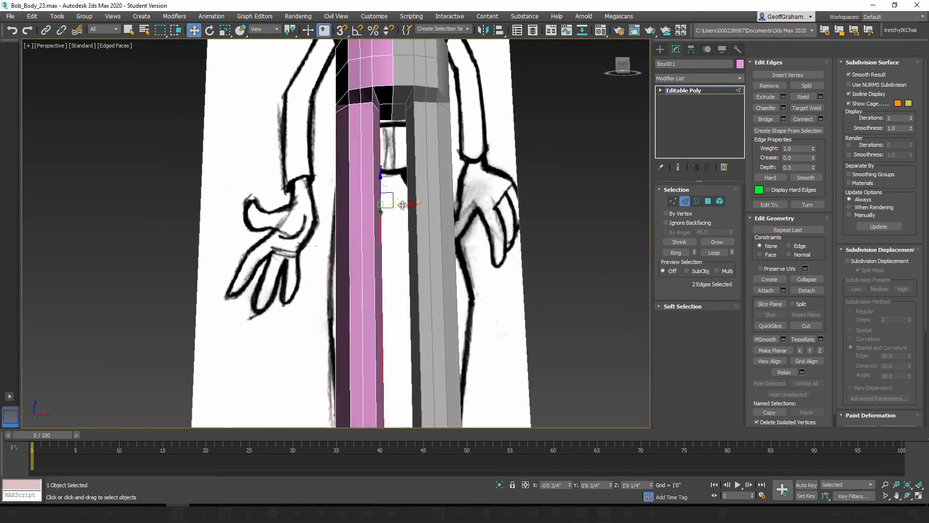
{"action": "middle_click_drag", "start_coordinate": [369, 263], "coordinate": [365, 219], "text": "alt"}
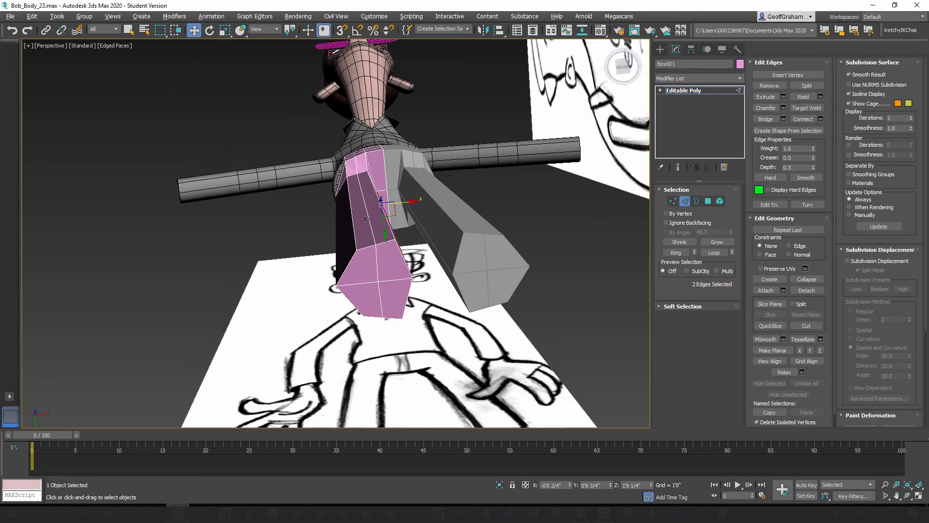
Move the leg's inner front and inner back vertical edges to round the inside of its cross-section.
{"action": "mouse_move", "coordinate": [396, 281]}
{"action": "middle_mouse_down", "text": "alt"}
{"action": "mouse_move", "coordinate": [401, 310]}
{"action": "mouse_move", "coordinate": [415, 274]}
{"action": "mouse_move", "coordinate": [382, 279]}
{"action": "middle_mouse_up", "text": "alt"}
{"action": "middle_click_drag", "start_coordinate": [370, 221], "coordinate": [367, 266], "text": "alt"}
{"action": "middle_click_drag", "start_coordinate": [364, 191], "coordinate": [368, 218], "text": "alt"}
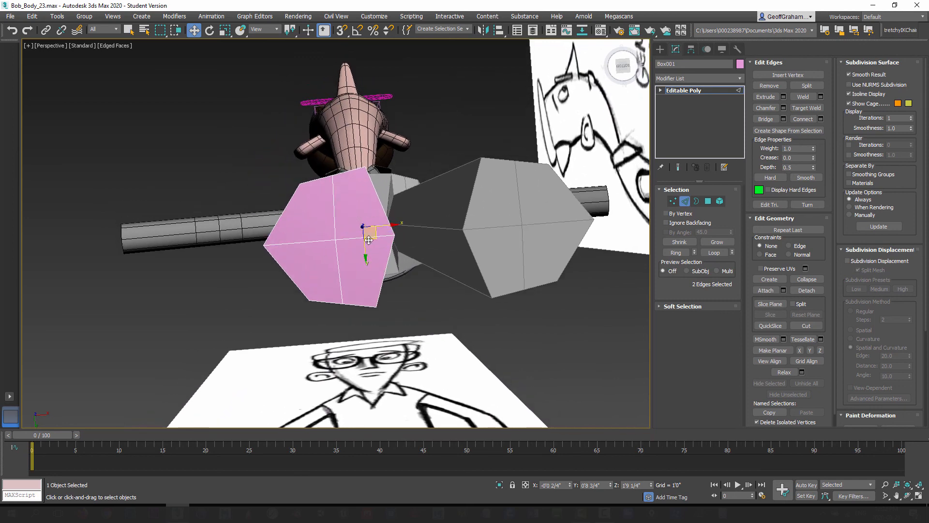
{"action": "middle_click_drag", "start_coordinate": [365, 245], "coordinate": [356, 245], "text": "alt"}
{"action": "left_click", "coordinate": [347, 156]}
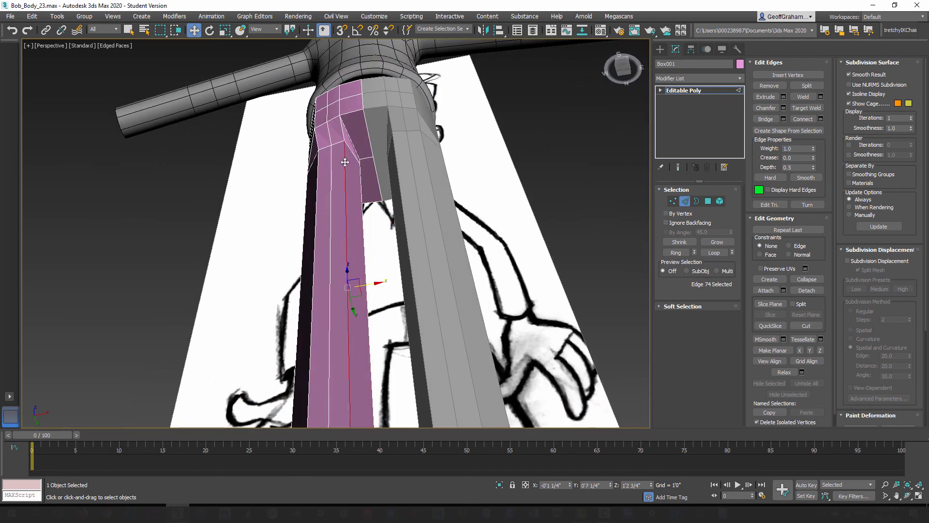
{"action": "middle_click_drag", "start_coordinate": [346, 156], "coordinate": [378, 212], "text": "alt"}
{"action": "left_click_drag", "start_coordinate": [378, 212], "coordinate": [382, 218]}
{"action": "middle_click_drag", "start_coordinate": [383, 217], "coordinate": [326, 247], "text": "alt"}
{"action": "left_click", "coordinate": [300, 238]}
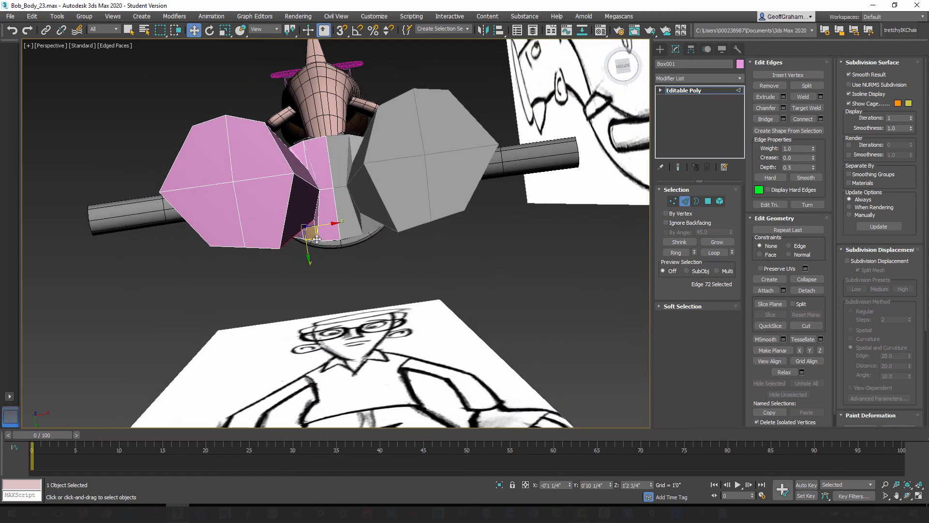
{"action": "left_click_drag", "start_coordinate": [317, 239], "coordinate": [318, 231]}
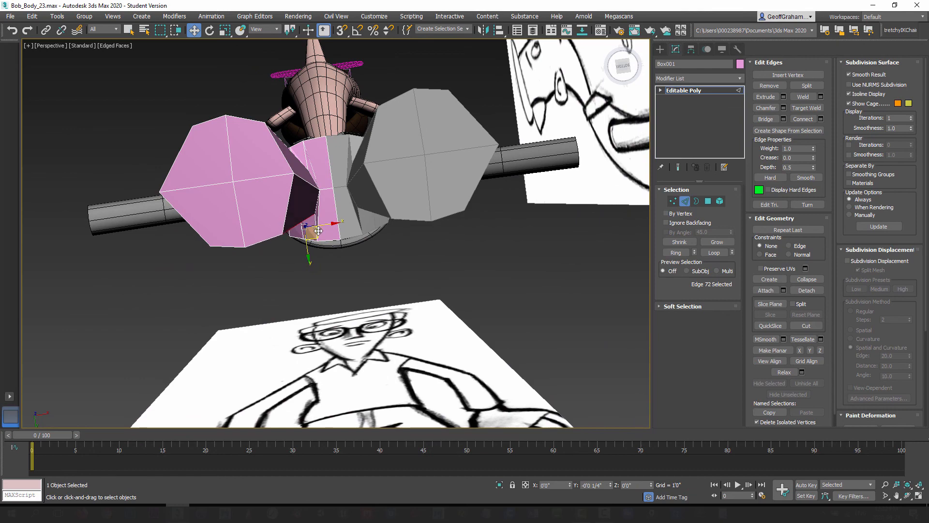
Move the middle vertical edge on the outside of the leg about 0'0 1/4" along X.
{"action": "middle_click_drag", "start_coordinate": [318, 231], "coordinate": [350, 215], "text": "alt"}
{"action": "left_click", "coordinate": [305, 202]}
{"action": "middle_click_drag", "start_coordinate": [347, 121], "coordinate": [374, 229]}
{"action": "scroll", "coordinate": [384, 201], "scroll_direction": "up", "scroll_amount": 5}
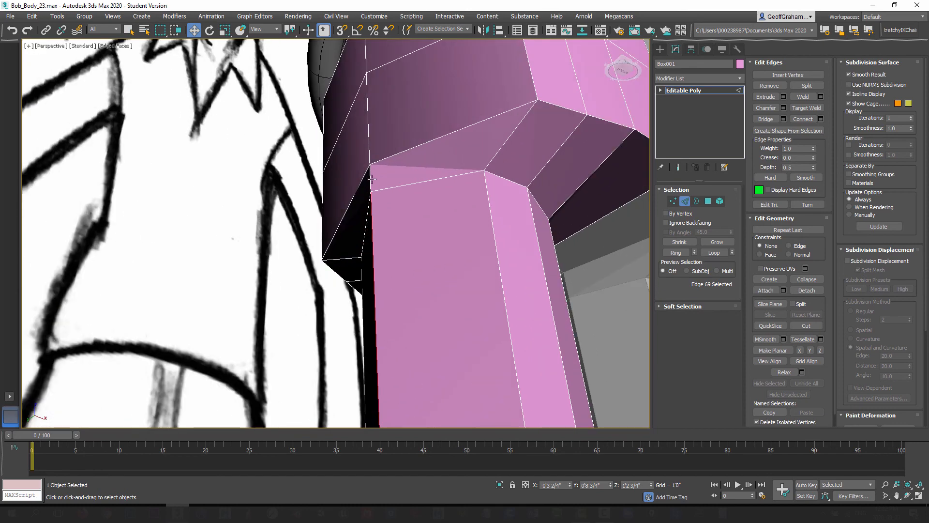
{"action": "scroll", "coordinate": [393, 295], "scroll_direction": "down", "scroll_amount": 5}
{"action": "middle_click_drag", "start_coordinate": [386, 299], "coordinate": [382, 331], "text": "alt"}
{"action": "scroll", "coordinate": [349, 291], "scroll_direction": "up", "scroll_amount": 5}
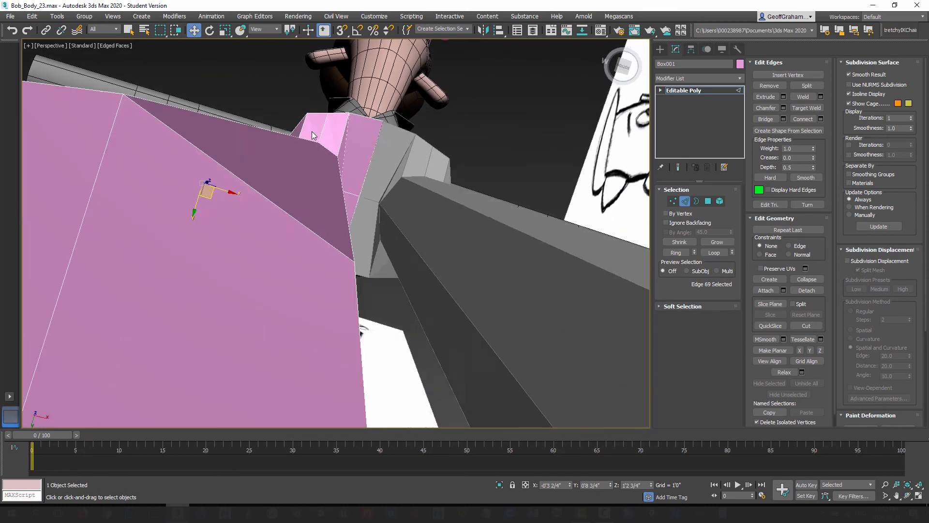
{"action": "middle_click_drag", "start_coordinate": [317, 254], "coordinate": [305, 244], "text": "alt"}
{"action": "scroll", "coordinate": [355, 248], "scroll_direction": "down", "scroll_amount": 6}
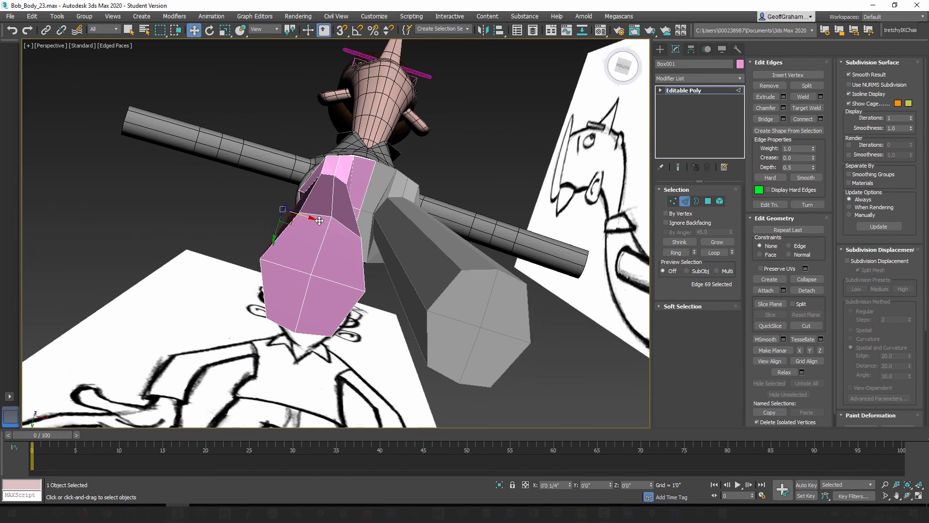
Adjust the leg's outer front vertical edge and move the outer back one to about X -0'2 3/4".
{"action": "mouse_move", "coordinate": [314, 218]}
{"action": "middle_mouse_down", "text": "alt"}
{"action": "mouse_move", "coordinate": [318, 231]}
{"action": "mouse_move", "coordinate": [309, 198]}
{"action": "mouse_move", "coordinate": [305, 212]}
{"action": "mouse_move", "coordinate": [310, 203]}
{"action": "middle_mouse_up", "text": "alt"}
{"action": "left_click", "coordinate": [307, 195]}
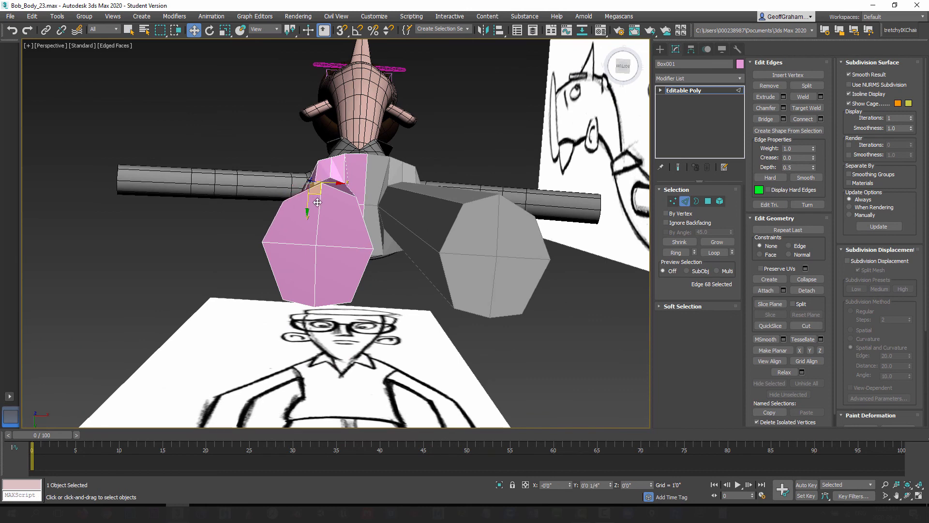
{"action": "middle_click_drag", "start_coordinate": [316, 202], "coordinate": [284, 207], "text": "alt"}
{"action": "left_click", "coordinate": [351, 199]}
{"action": "left_click", "coordinate": [274, 199]}
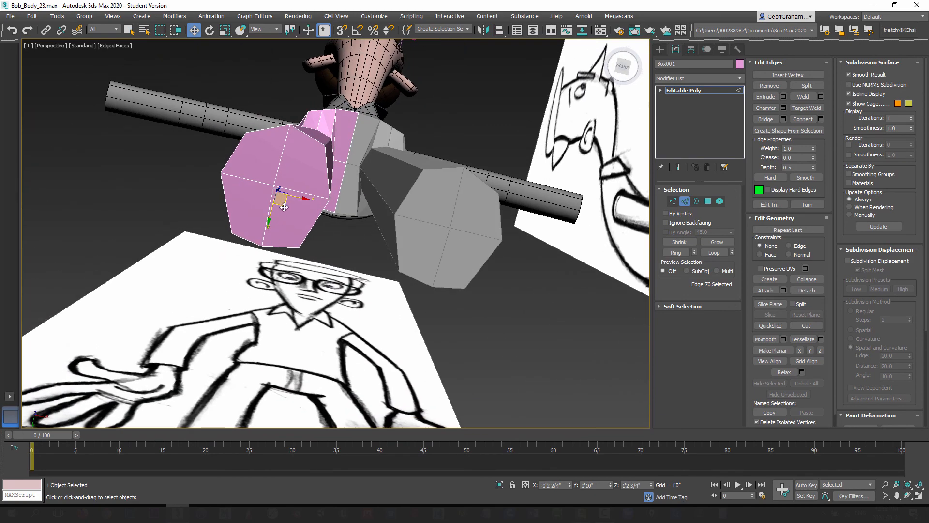
{"action": "left_click_drag", "start_coordinate": [284, 206], "coordinate": [280, 202]}
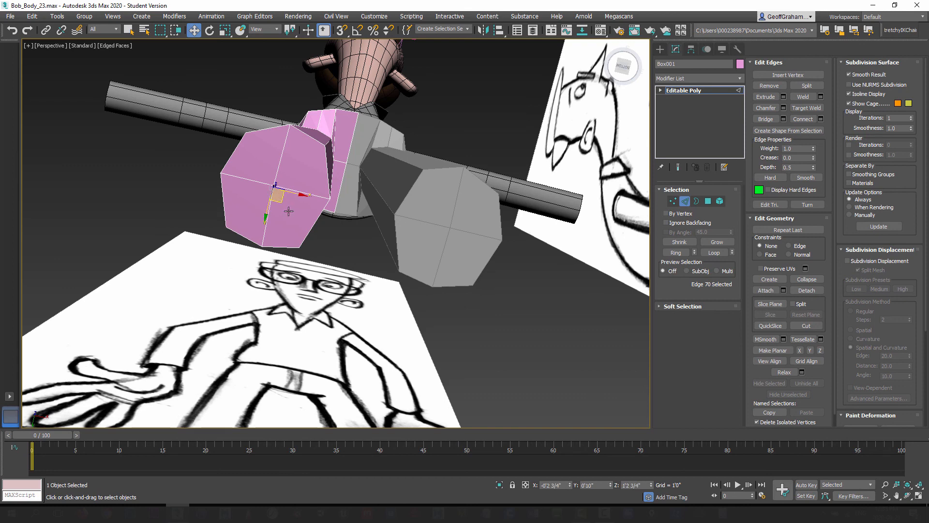
Reposition the leg's inner back vertical edge at about X -0'1" to even out the octagonal cross-section.
{"action": "middle_click_drag", "start_coordinate": [284, 242], "coordinate": [353, 224], "text": "alt"}
{"action": "left_click", "coordinate": [308, 167]}
{"action": "left_click_drag", "start_coordinate": [356, 226], "coordinate": [354, 225]}
Select the 12 polygons forming the leg's sides and bottom cap and scale them along Y to adjust the leg's depth.
{"action": "middle_click_drag", "start_coordinate": [334, 221], "coordinate": [360, 233], "text": "alt"}
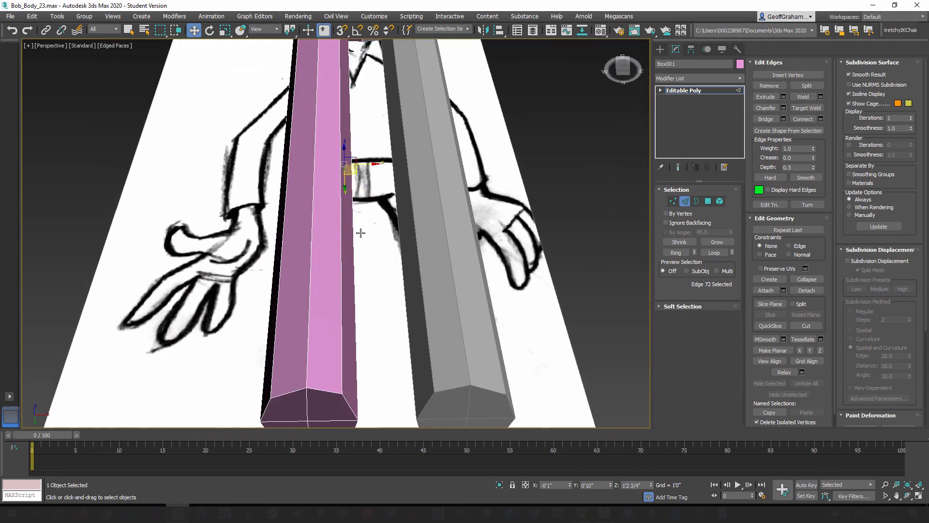
{"action": "left_click", "coordinate": [708, 201]}
{"action": "scroll", "coordinate": [350, 106], "scroll_direction": "down", "scroll_amount": 3}
{"action": "left_click_drag", "start_coordinate": [244, 349], "coordinate": [286, 348]}
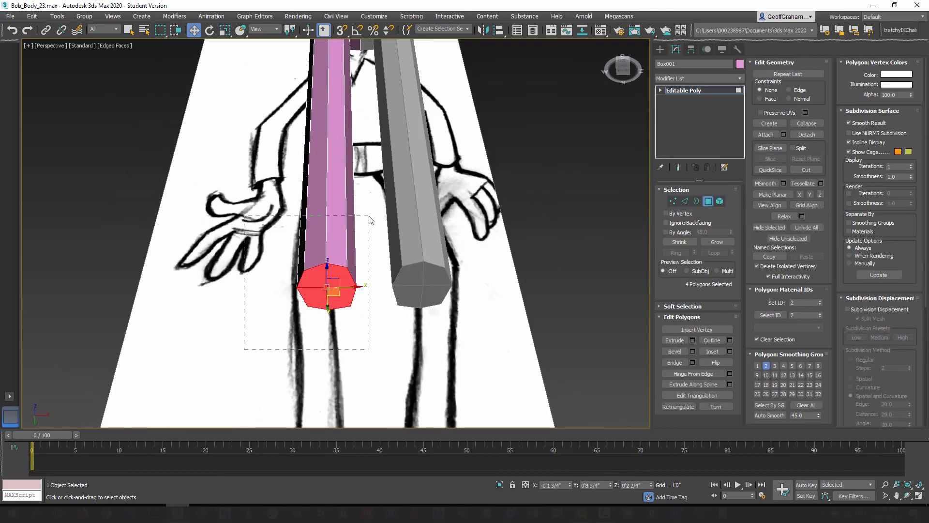
{"action": "left_click_drag", "start_coordinate": [371, 220], "coordinate": [371, 221]}
{"action": "middle_click_drag", "start_coordinate": [345, 239], "coordinate": [309, 90], "text": "alt"}
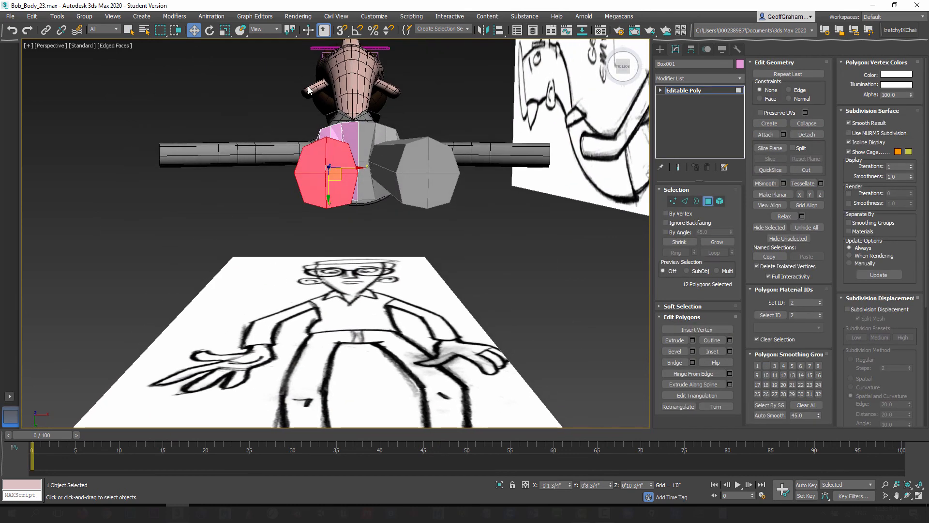
{"action": "left_click", "coordinate": [226, 30]}
{"action": "left_click_drag", "start_coordinate": [329, 130], "coordinate": [329, 138]}
{"action": "middle_click_drag", "start_coordinate": [330, 138], "coordinate": [338, 194], "text": "alt"}
{"action": "middle_click_drag", "start_coordinate": [338, 193], "coordinate": [333, 291]}
{"action": "scroll", "coordinate": [333, 291], "scroll_direction": "down", "scroll_amount": 3}
{"action": "middle_click_drag", "start_coordinate": [340, 148], "coordinate": [411, 138], "text": "alt"}
{"action": "mouse_move", "coordinate": [343, 121]}
{"action": "middle_mouse_down", "text": "alt"}
{"action": "mouse_move", "coordinate": [360, 153]}
{"action": "mouse_move", "coordinate": [342, 133]}
{"action": "middle_mouse_up", "text": "alt"}
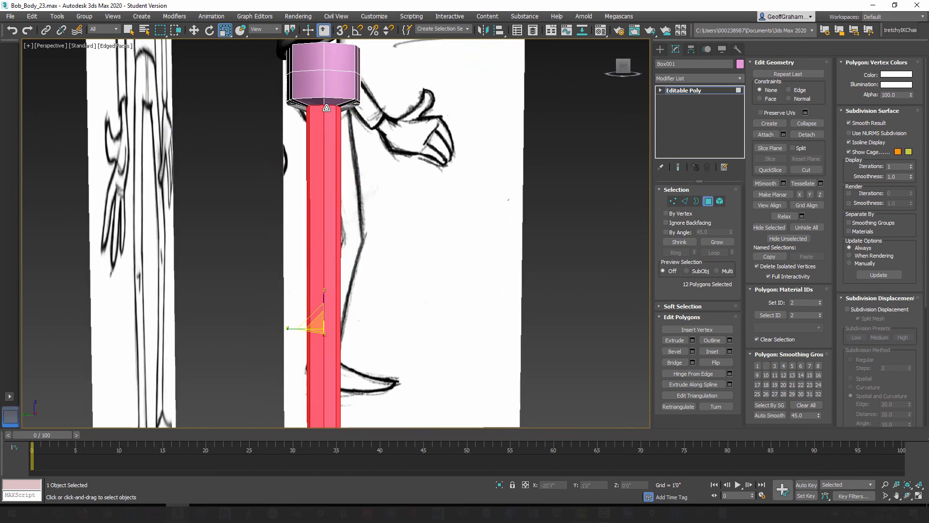
{"action": "mouse_move", "coordinate": [350, 203]}
{"action": "middle_mouse_down", "text": "alt"}
{"action": "mouse_move", "coordinate": [309, 186]}
{"action": "mouse_move", "coordinate": [350, 189]}
{"action": "middle_mouse_up", "text": "alt"}
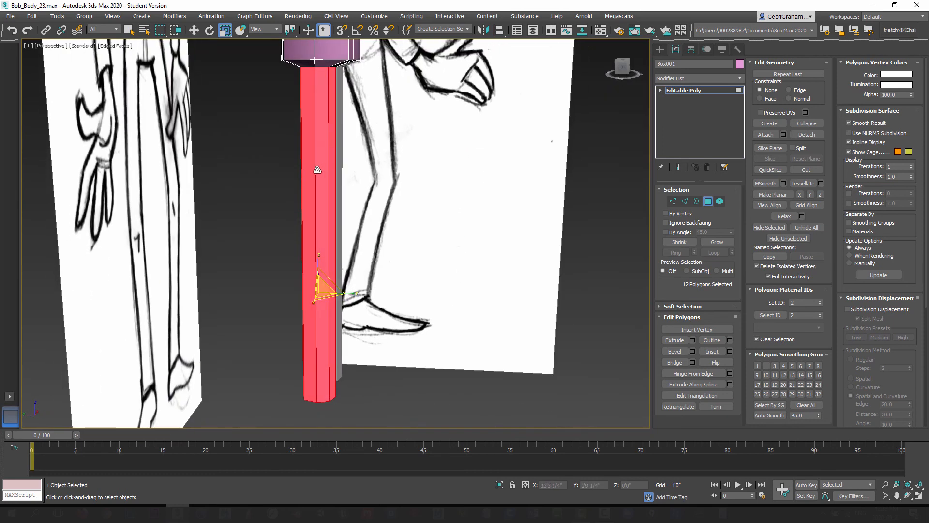
Grow the leg's polygon selection up to the hip ring and try to reposition it sideways against the front sketch.
{"action": "key", "text": "l"}
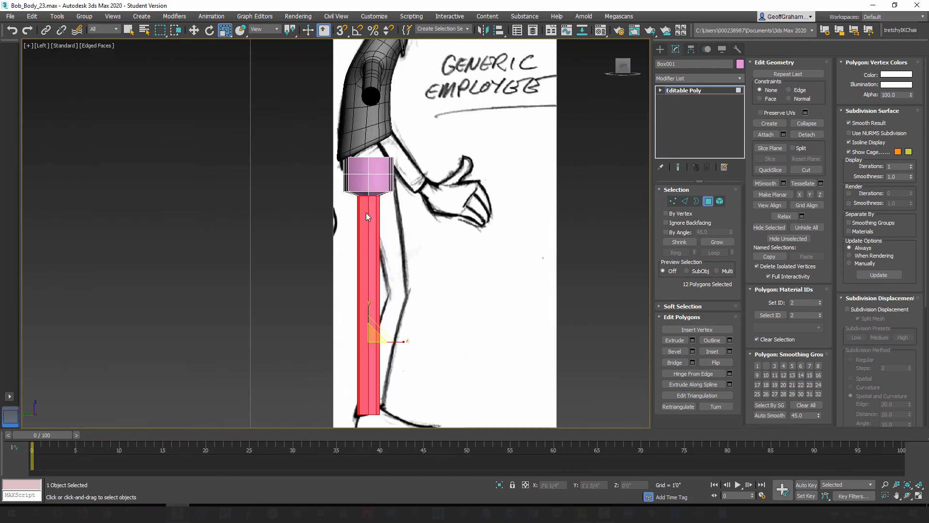
{"action": "mouse_move", "coordinate": [374, 273]}
{"action": "middle_mouse_down"}
{"action": "mouse_move", "coordinate": [364, 189]}
{"action": "mouse_move", "coordinate": [366, 230]}
{"action": "middle_mouse_up"}
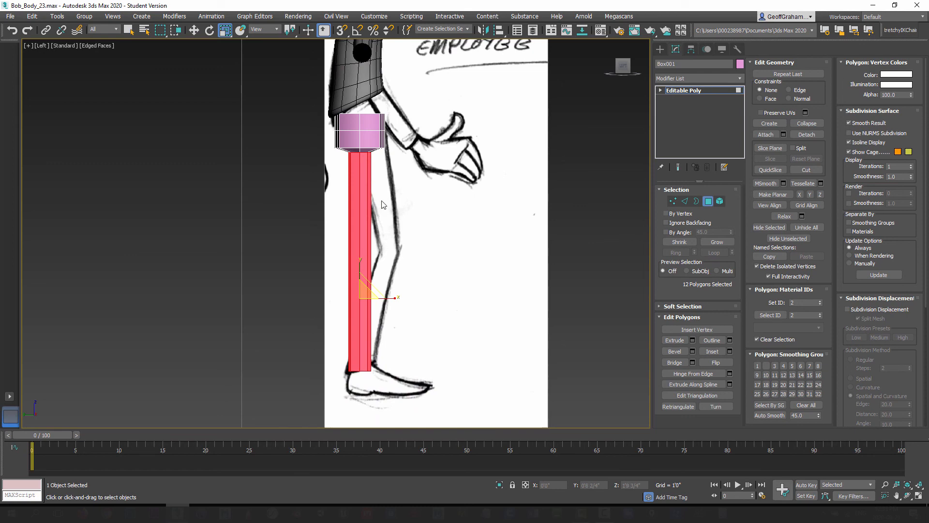
{"action": "key", "text": "f"}
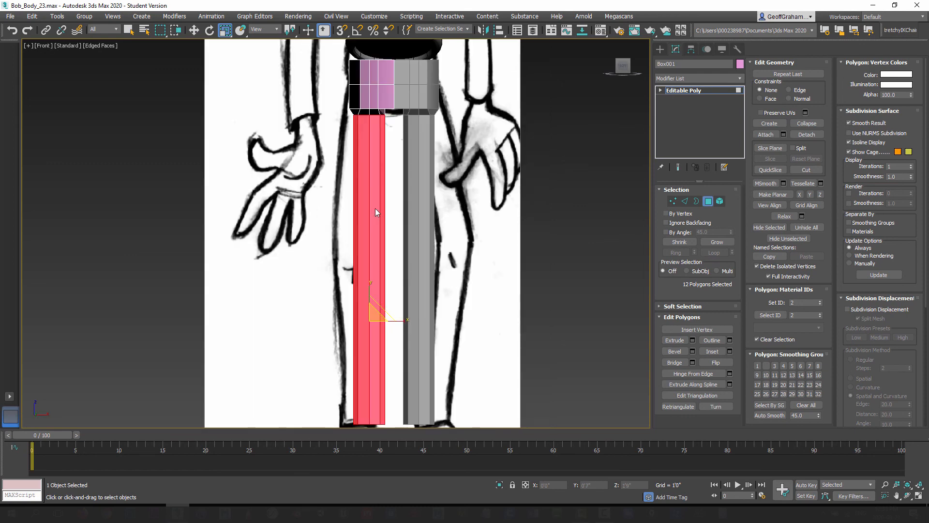
{"action": "mouse_move", "coordinate": [376, 208]}
{"action": "middle_mouse_down"}
{"action": "mouse_move", "coordinate": [320, 201]}
{"action": "mouse_move", "coordinate": [317, 183]}
{"action": "middle_mouse_up"}
{"action": "left_click", "coordinate": [194, 31]}
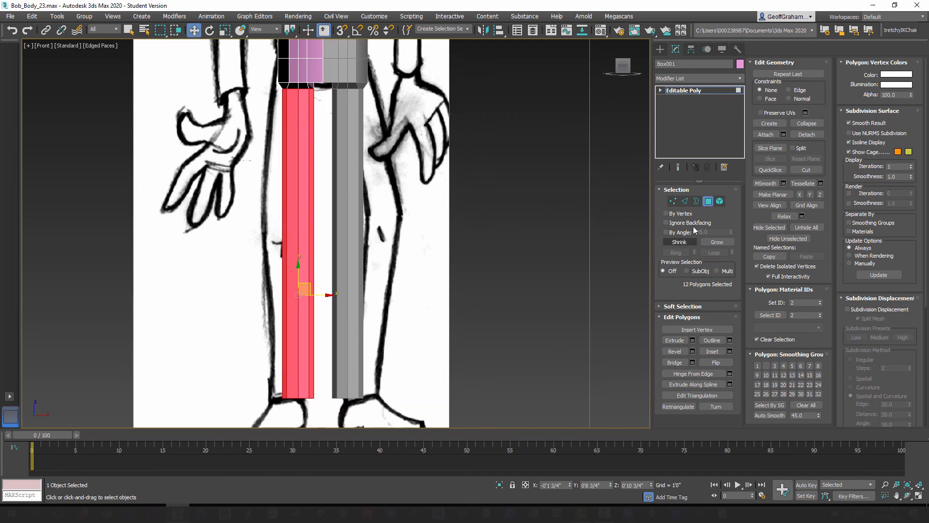
{"action": "left_click", "coordinate": [718, 243]}
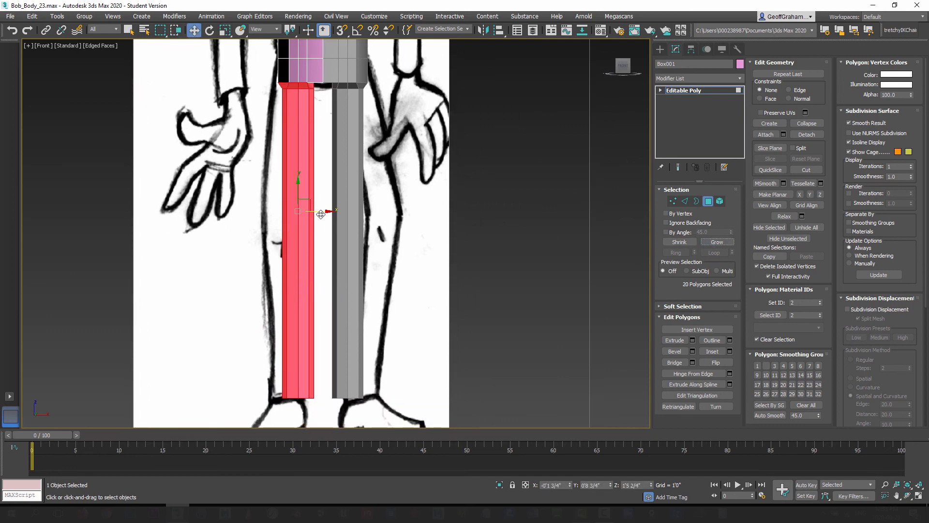
{"action": "left_click_drag", "start_coordinate": [314, 209], "coordinate": [332, 216]}
{"action": "middle_click_drag", "start_coordinate": [278, 243], "coordinate": [299, 246]}
{"action": "key", "text": "l"}
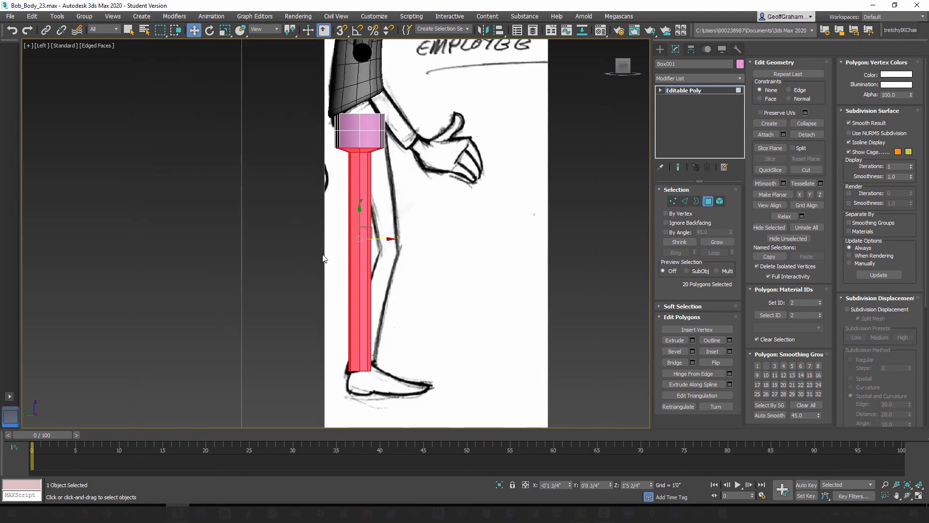
{"action": "key", "text": "f"}
{"action": "middle_click_drag", "start_coordinate": [365, 274], "coordinate": [348, 254]}
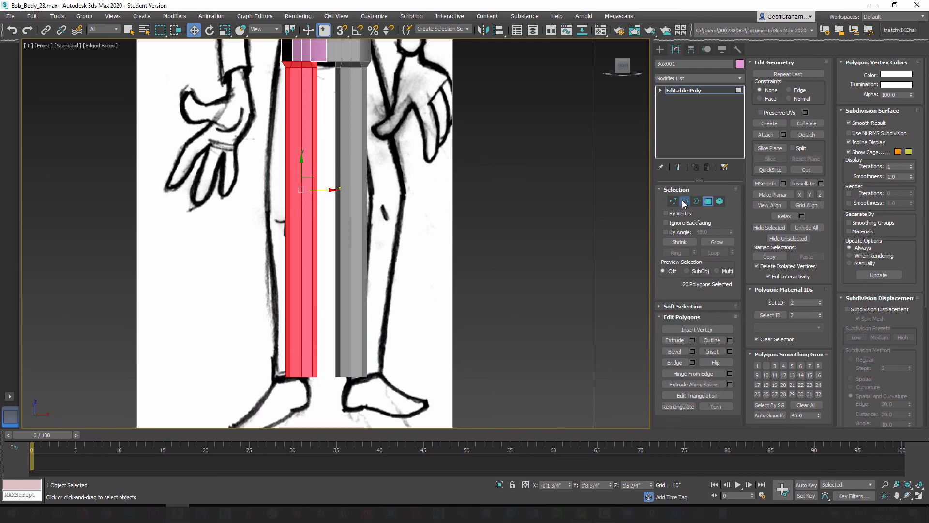
Select the leg's 8 vertical edges and connect them at the knee with 3 segments, pinch -84 and slide 0.
{"action": "left_click", "coordinate": [683, 202]}
{"action": "left_click_drag", "start_coordinate": [240, 195], "coordinate": [350, 224]}
{"action": "mouse_move", "coordinate": [317, 233]}
{"action": "middle_mouse_down"}
{"action": "mouse_move", "coordinate": [315, 264]}
{"action": "mouse_move", "coordinate": [294, 261]}
{"action": "mouse_move", "coordinate": [300, 234]}
{"action": "middle_mouse_up"}
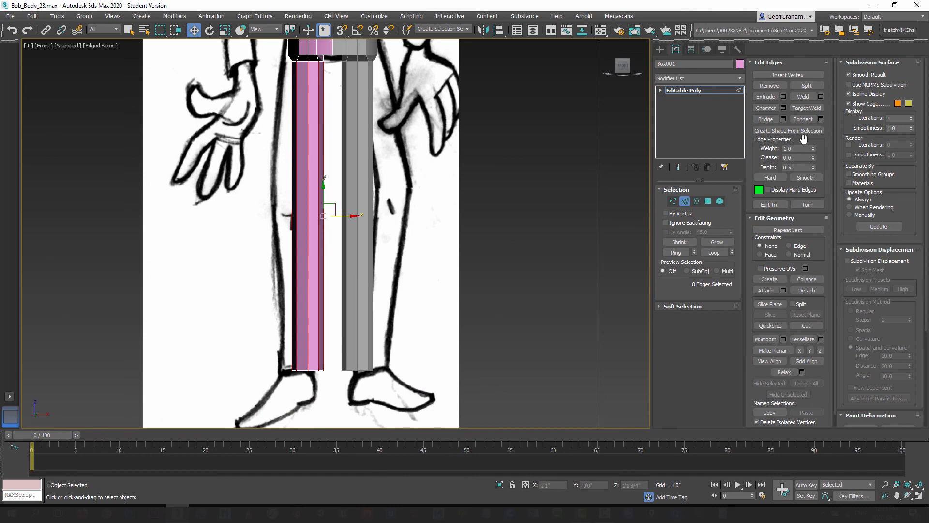
{"action": "left_click", "coordinate": [821, 119]}
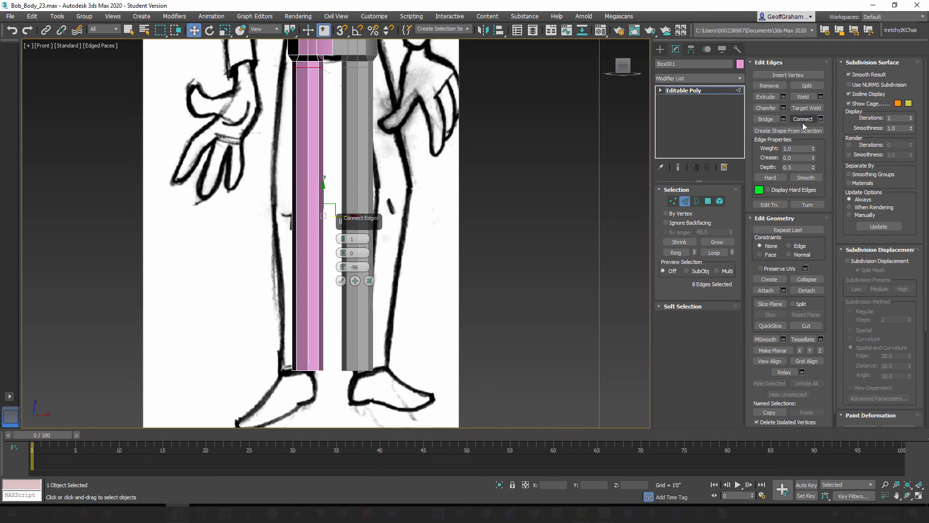
{"action": "right_click", "coordinate": [343, 268]}
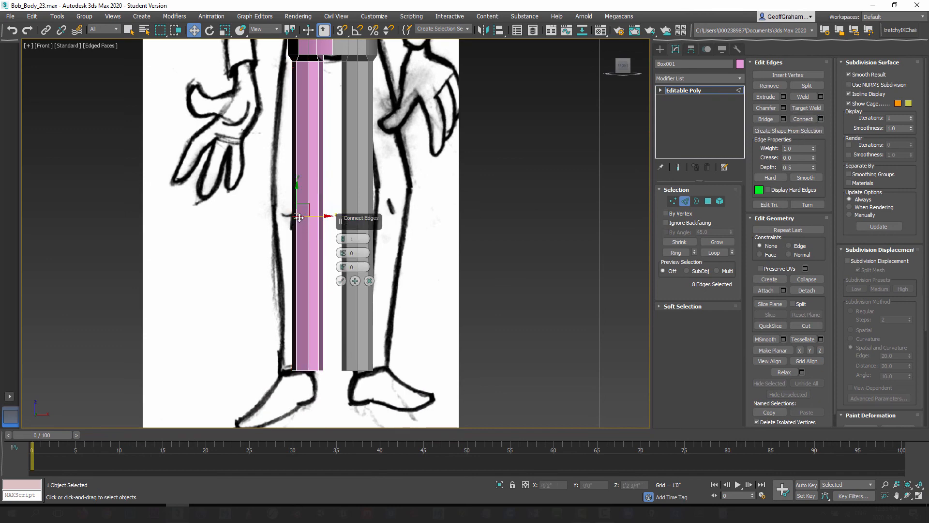
{"action": "left_click", "coordinate": [345, 239]}
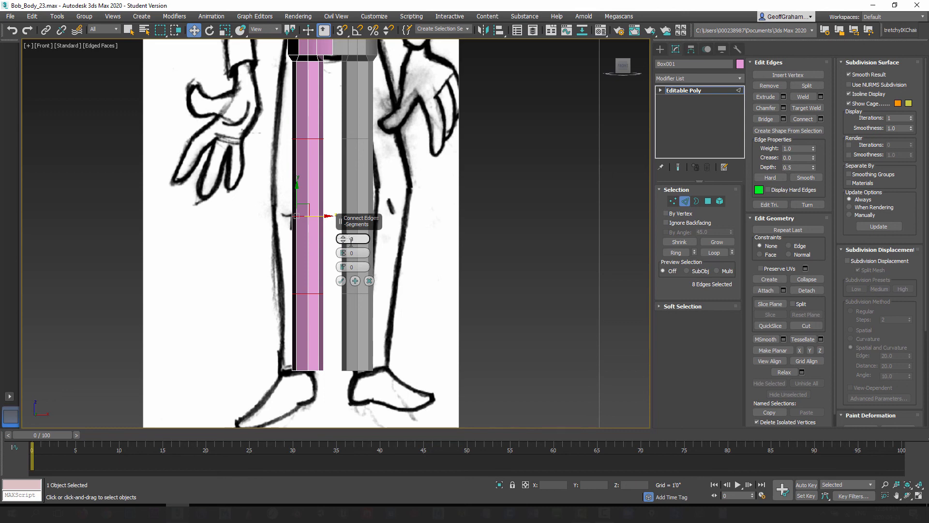
{"action": "left_click_drag", "start_coordinate": [343, 253], "coordinate": [369, 413]}
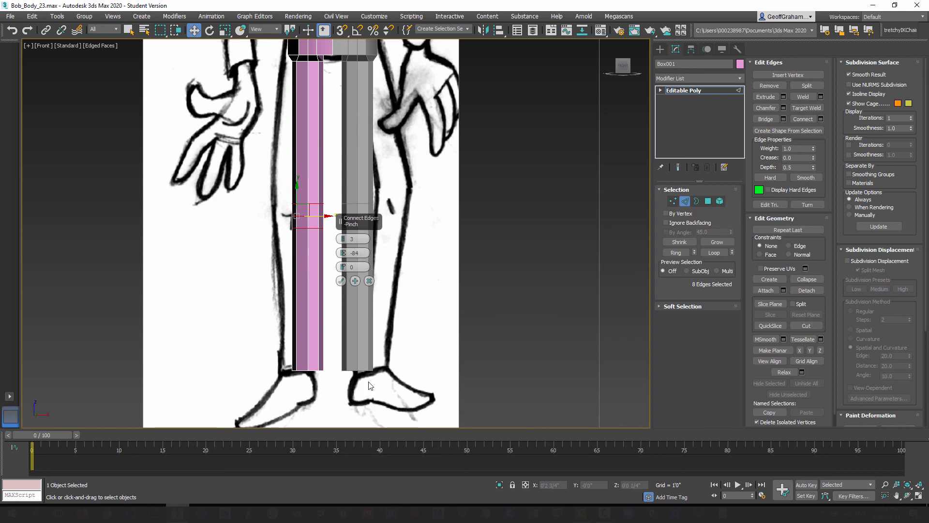
{"action": "left_click", "coordinate": [338, 284]}
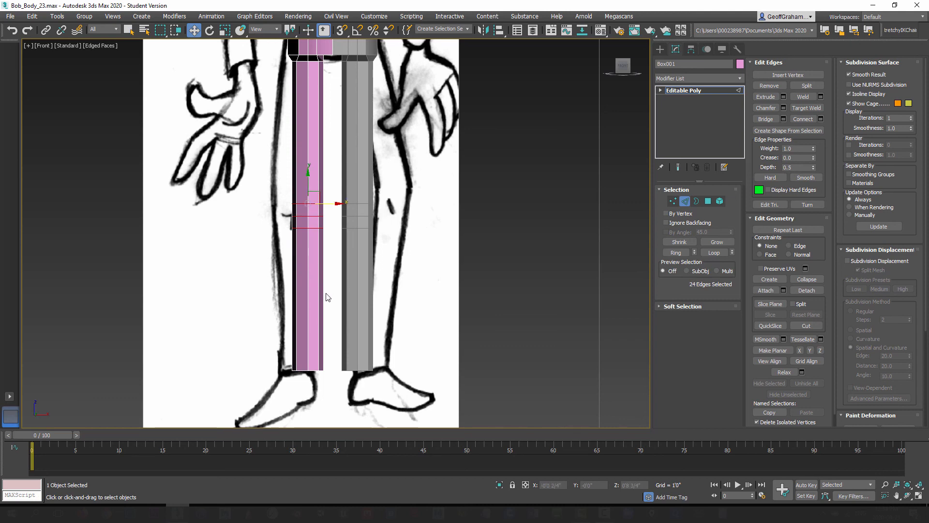
Move the three knee edge loops forward and slightly up in the side view to follow the sketch's knee bend.
{"action": "key", "text": "l"}
{"action": "scroll", "coordinate": [382, 264], "scroll_direction": "up", "scroll_amount": 3}
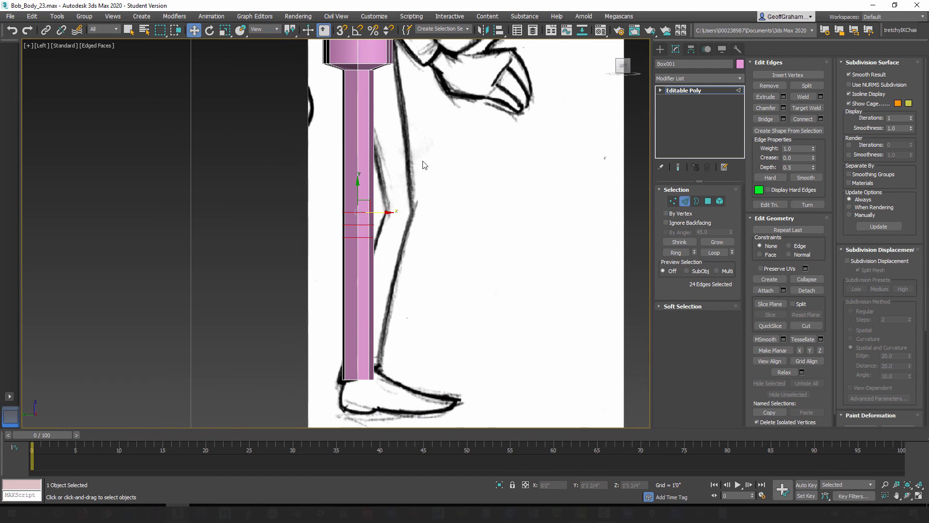
{"action": "middle_click_drag", "start_coordinate": [357, 266], "coordinate": [326, 250]}
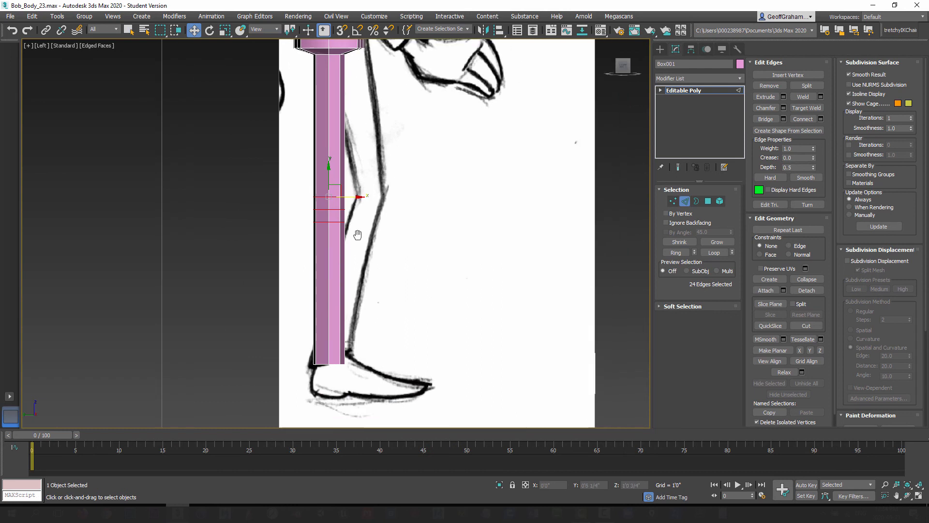
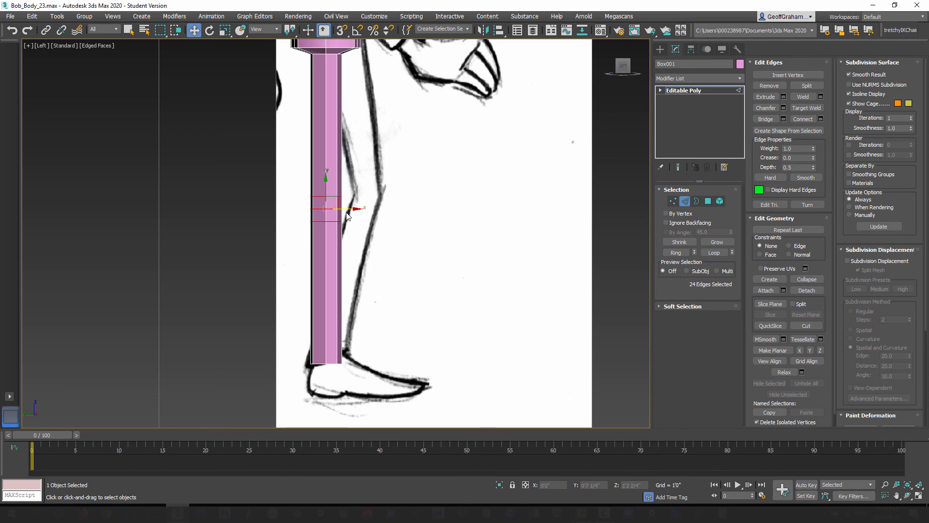
{"action": "left_click_drag", "start_coordinate": [337, 197], "coordinate": [317, 210]}
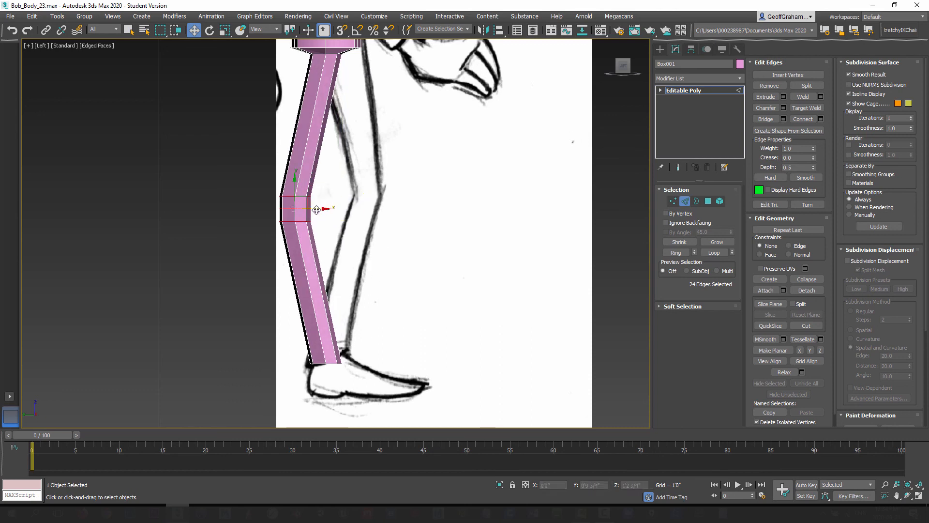
{"action": "key", "text": "ctrl+z"}
{"action": "middle_click_drag", "start_coordinate": [368, 247], "coordinate": [392, 251]}
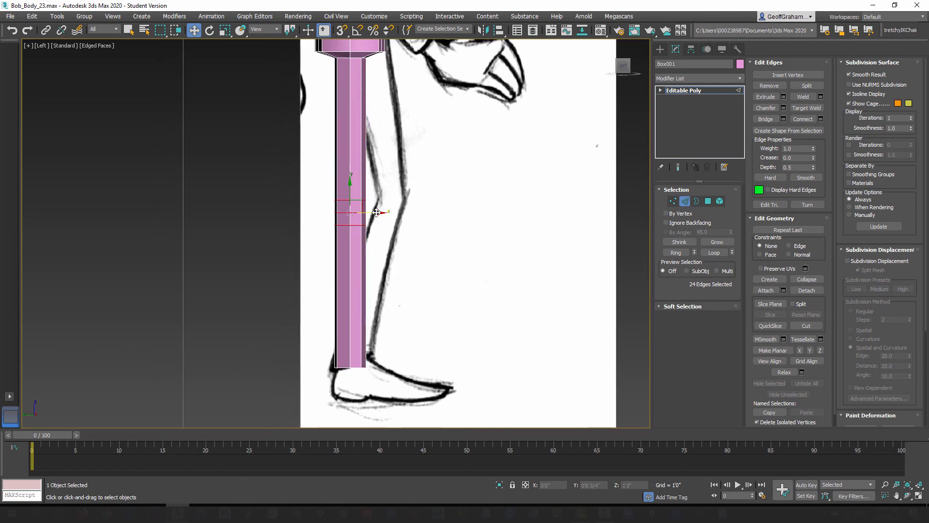
{"action": "left_click_drag", "start_coordinate": [377, 212], "coordinate": [390, 216]}
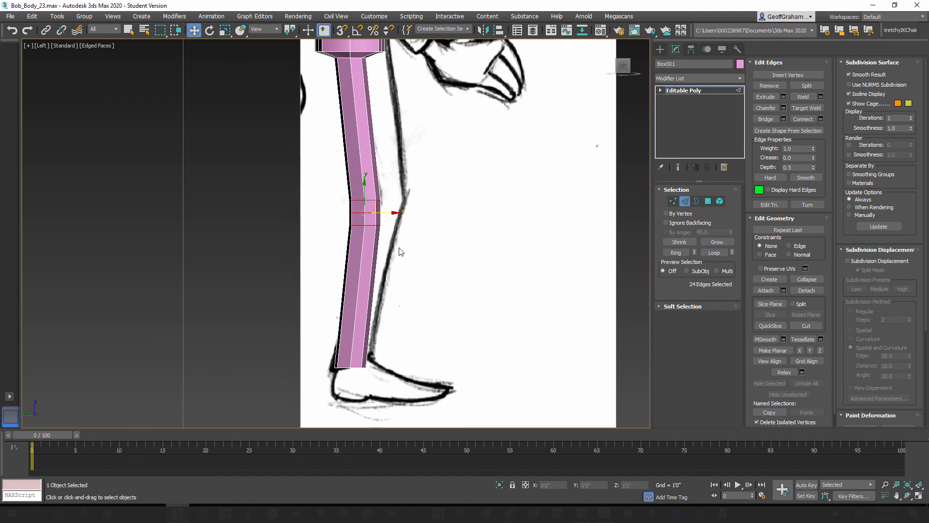
{"action": "left_click_drag", "start_coordinate": [365, 179], "coordinate": [367, 168]}
Move the middle knee edge loop slightly forward of its two neighbours to sharpen the knee.
{"action": "scroll", "coordinate": [370, 207], "scroll_direction": "up", "scroll_amount": 5}
{"action": "double_click", "coordinate": [385, 207]}
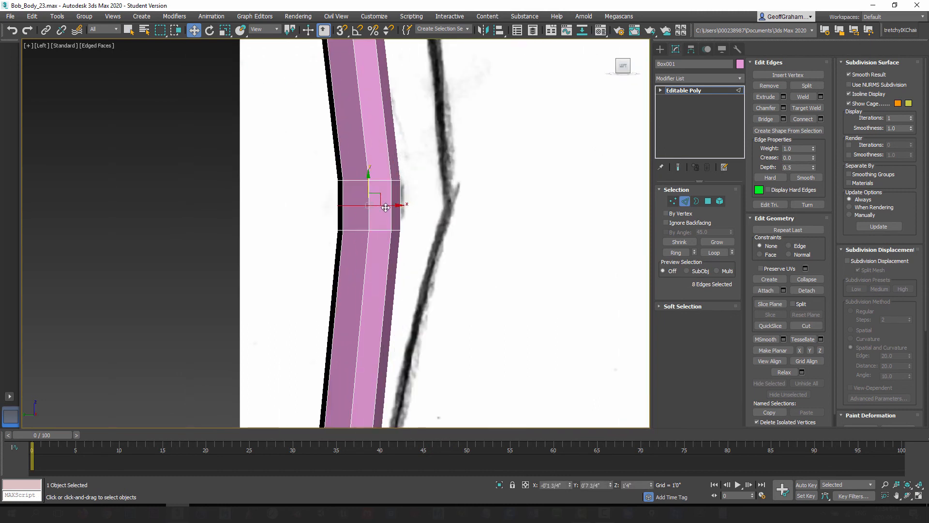
{"action": "left_click_drag", "start_coordinate": [391, 206], "coordinate": [394, 206]}
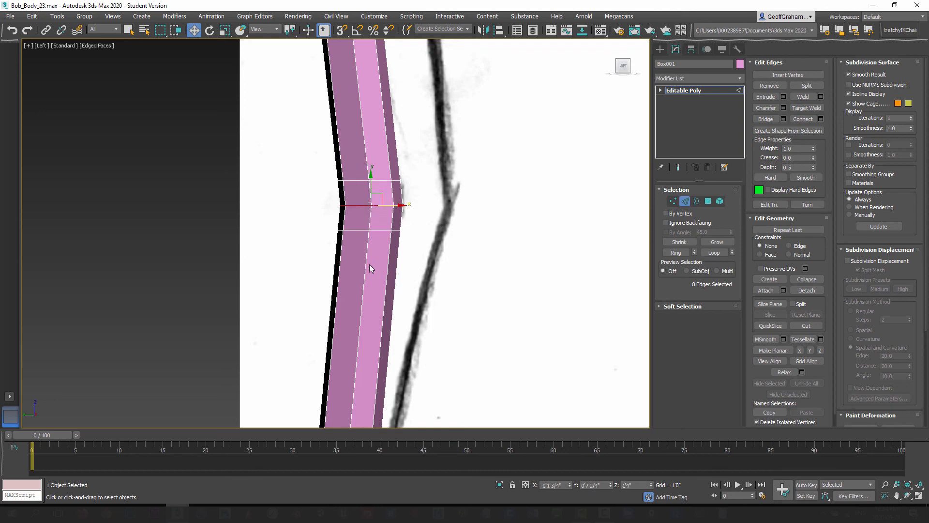
{"action": "scroll", "coordinate": [370, 264], "scroll_direction": "down", "scroll_amount": 8}
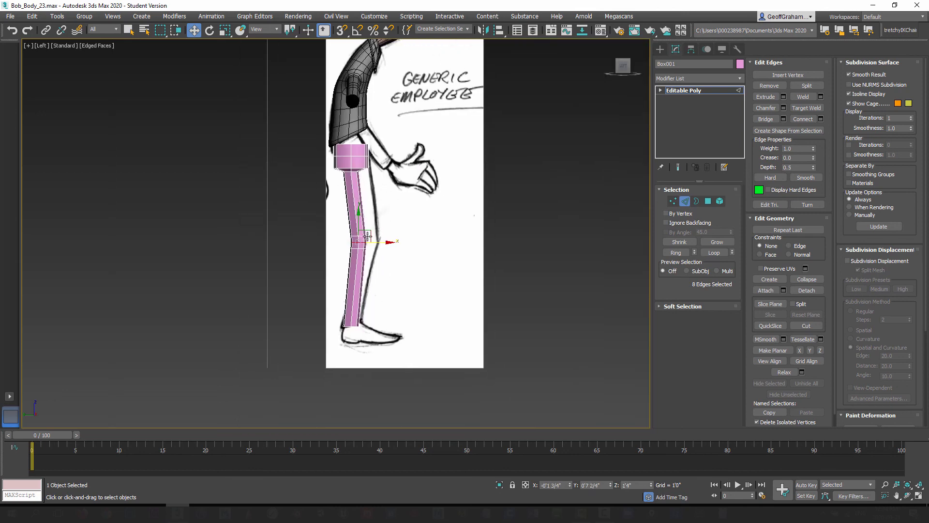
{"action": "scroll", "coordinate": [367, 237], "scroll_direction": "up", "scroll_amount": 8}
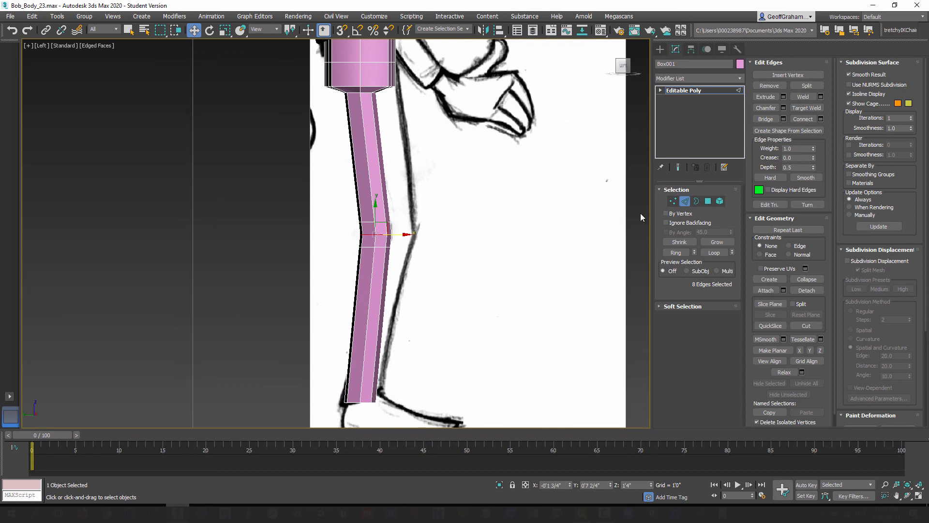
Select the 24 knee vertices and move them forward to about Y 0'7" toward the side sketch.
{"action": "left_click", "coordinate": [673, 201]}
{"action": "left_click_drag", "start_coordinate": [427, 269], "coordinate": [427, 269]}
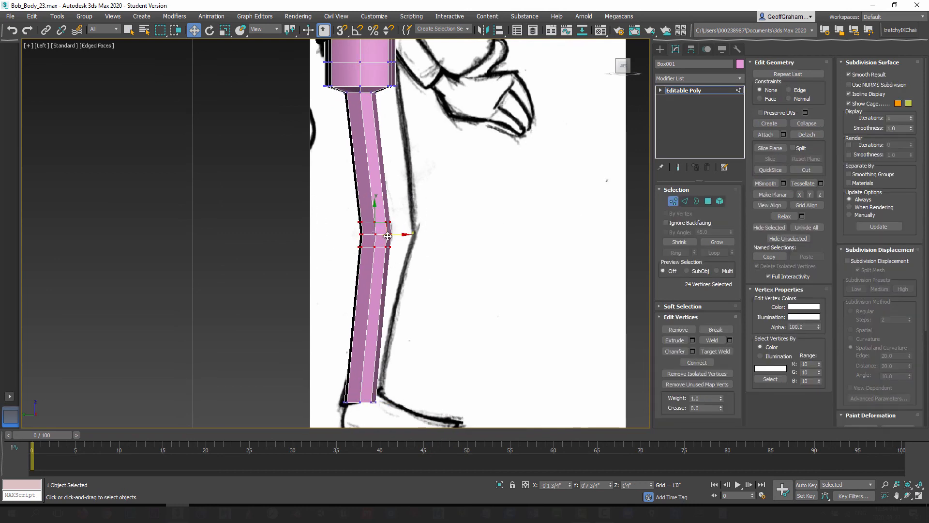
{"action": "left_click_drag", "start_coordinate": [399, 236], "coordinate": [406, 238]}
{"action": "scroll", "coordinate": [401, 230], "scroll_direction": "down", "scroll_amount": 4}
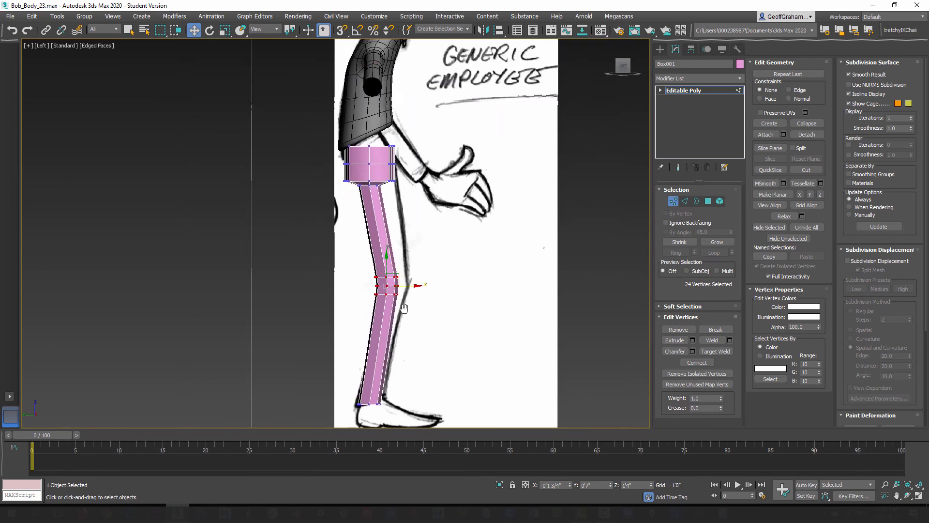
Scale up the 8-edge loop where the leg meets the hips to widen the upper thigh, and make the mesh see-through.
{"action": "scroll", "coordinate": [383, 194], "scroll_direction": "up", "scroll_amount": 5}
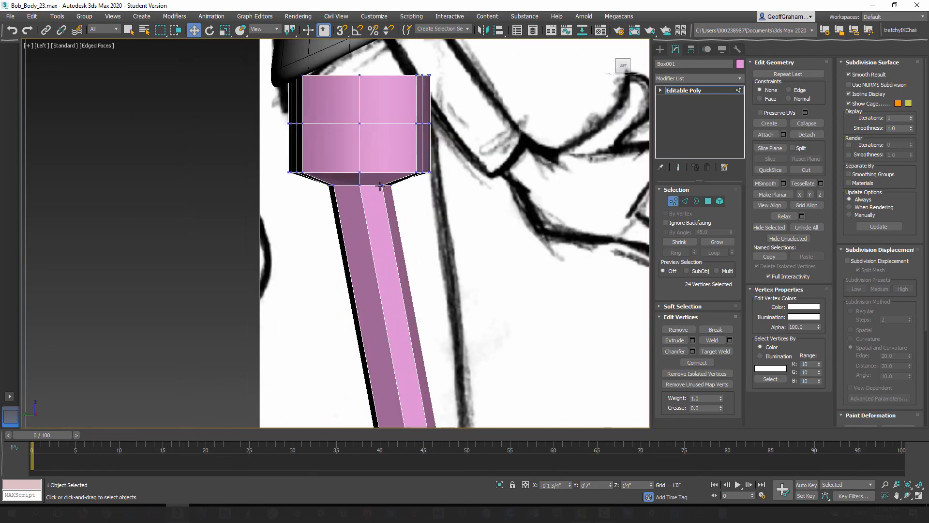
{"action": "left_click", "coordinate": [685, 201]}
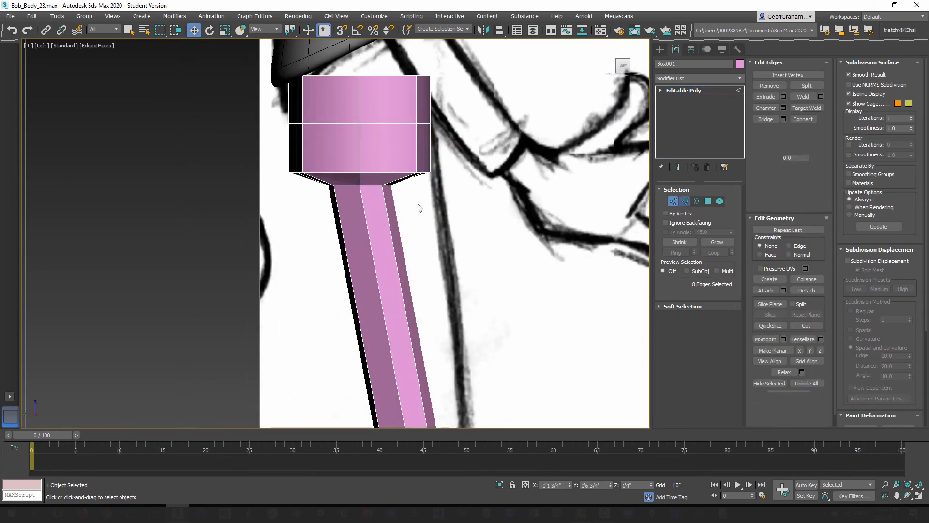
{"action": "double_click", "coordinate": [374, 186]}
{"action": "right_click", "coordinate": [225, 30]}
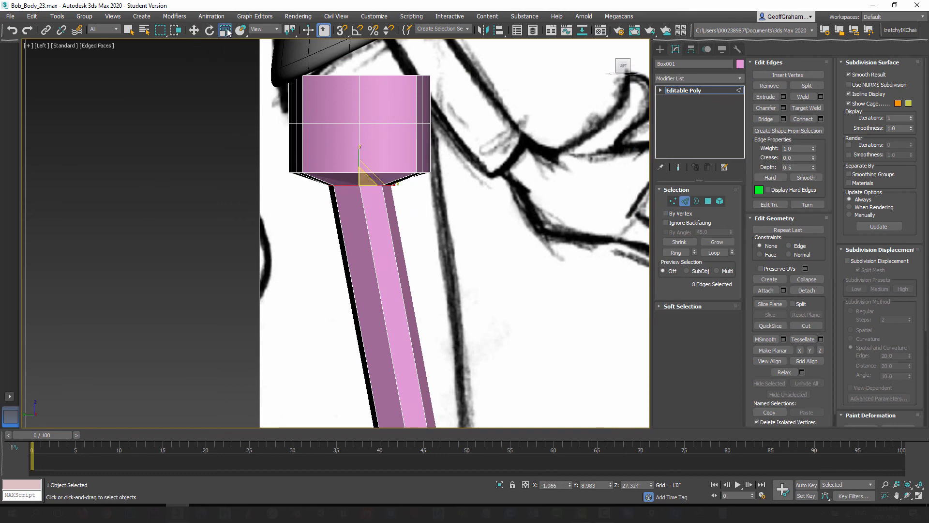
{"action": "left_click_drag", "start_coordinate": [341, 124], "coordinate": [341, 396]}
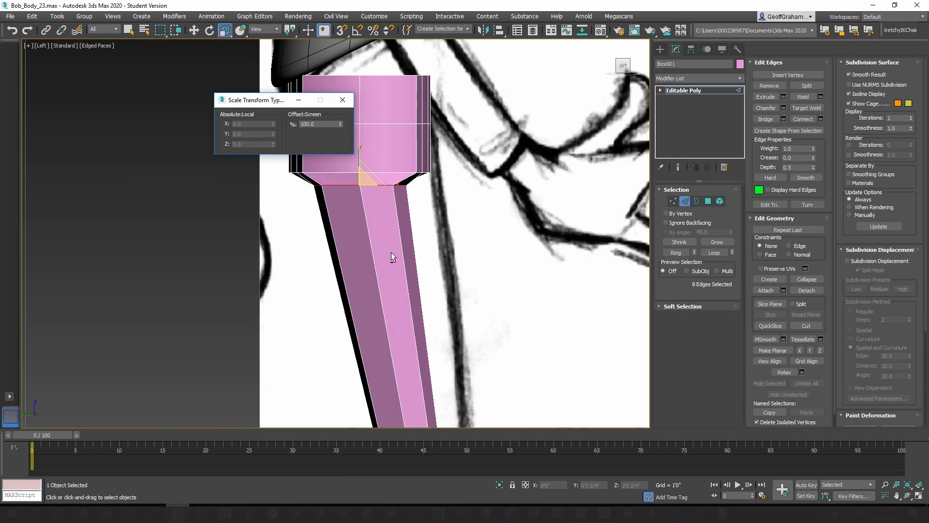
{"action": "key", "text": "alt+x"}
{"action": "middle_click_drag", "start_coordinate": [389, 273], "coordinate": [434, 277]}
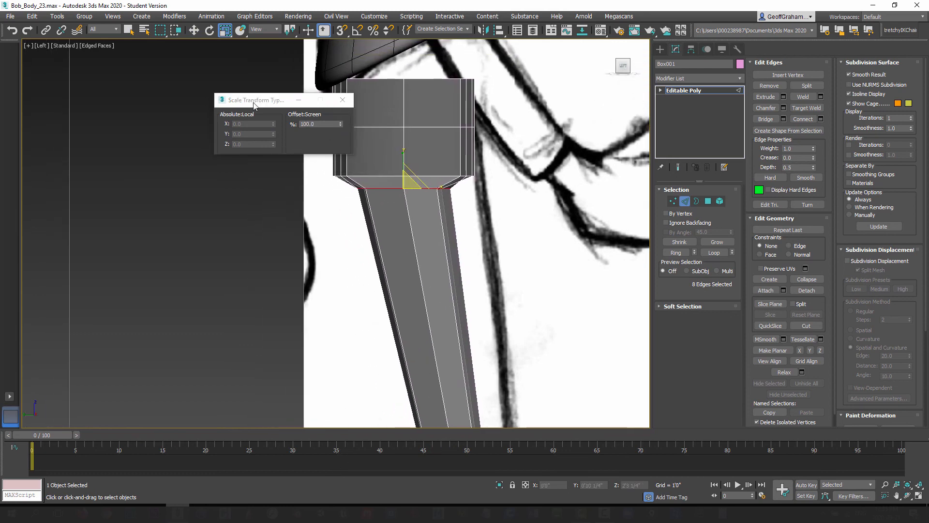
Select the 37 hip and upper-thigh vertices and move them forward to about Y 0'8 1/4" to match the side sketch.
{"action": "left_click", "coordinate": [193, 30]}
{"action": "middle_click_drag", "start_coordinate": [429, 194], "coordinate": [449, 202]}
{"action": "left_click", "coordinate": [672, 200]}
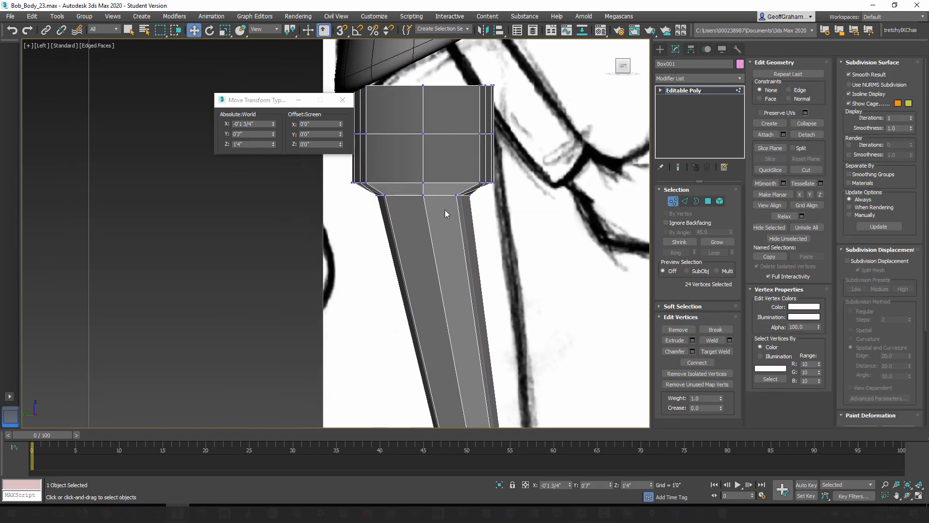
{"action": "scroll", "coordinate": [445, 210], "scroll_direction": "down", "scroll_amount": 4}
{"action": "left_click_drag", "start_coordinate": [472, 234], "coordinate": [474, 237]}
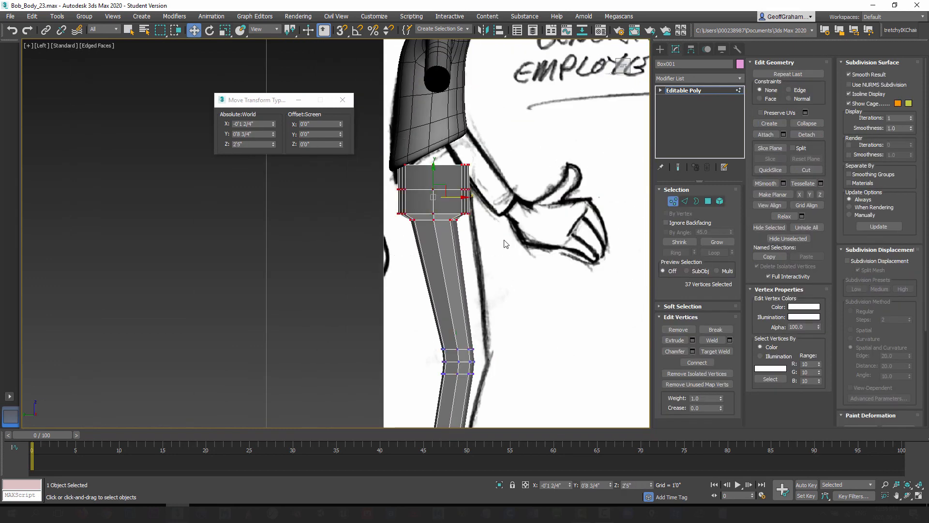
{"action": "mouse_move", "coordinate": [455, 198]}
{"action": "left_mouse_down"}
{"action": "mouse_move", "coordinate": [479, 198]}
{"action": "mouse_move", "coordinate": [461, 200]}
{"action": "left_mouse_up"}
{"action": "middle_click_drag", "start_coordinate": [436, 223], "coordinate": [422, 255]}
{"action": "scroll", "coordinate": [421, 254], "scroll_direction": "up", "scroll_amount": 1}
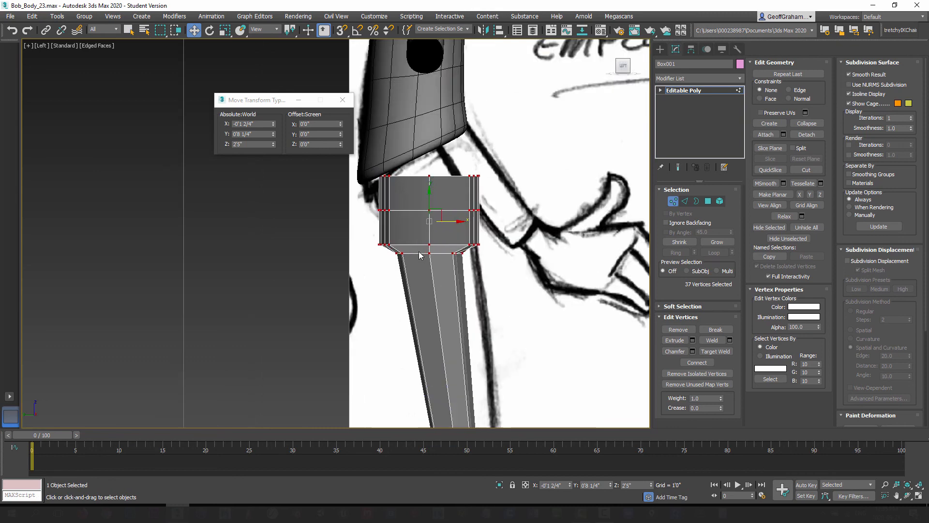
{"action": "scroll", "coordinate": [422, 254], "scroll_direction": "down", "scroll_amount": 2}
{"action": "left_click", "coordinate": [343, 100]}
Turn off the see-through display and examine the bent legs against the sketches in perspective.
{"action": "middle_click_drag", "start_coordinate": [413, 374], "coordinate": [404, 285]}
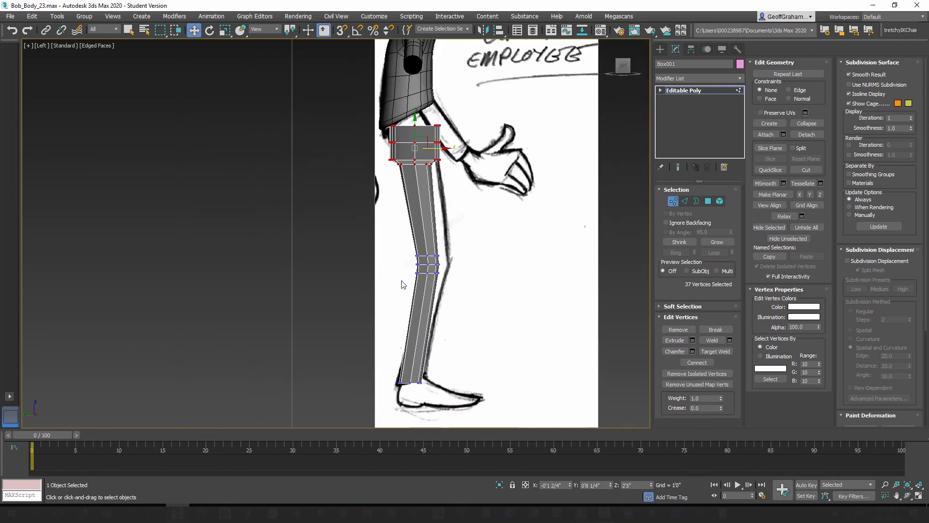
{"action": "middle_click_drag", "start_coordinate": [410, 319], "coordinate": [359, 272]}
{"action": "key", "text": "alt+x"}
{"action": "middle_click_drag", "start_coordinate": [376, 184], "coordinate": [382, 219]}
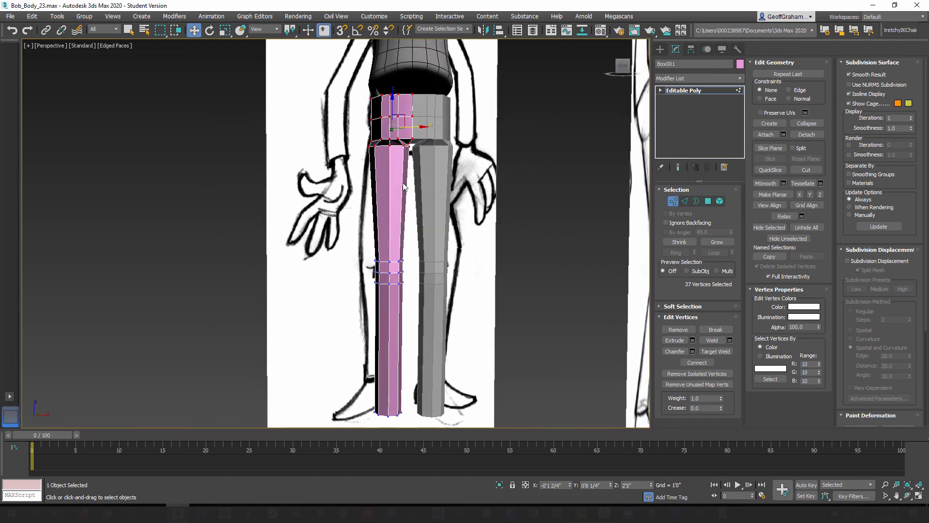
In the see-through front view, select the 24 knee vertices and move them outward to about X -0'2 1/4" toward the sketched leg.
{"action": "key", "text": "f"}
{"action": "middle_click_drag", "start_coordinate": [316, 92], "coordinate": [480, 253]}
{"action": "scroll", "coordinate": [609, 235], "scroll_direction": "up", "scroll_amount": 3}
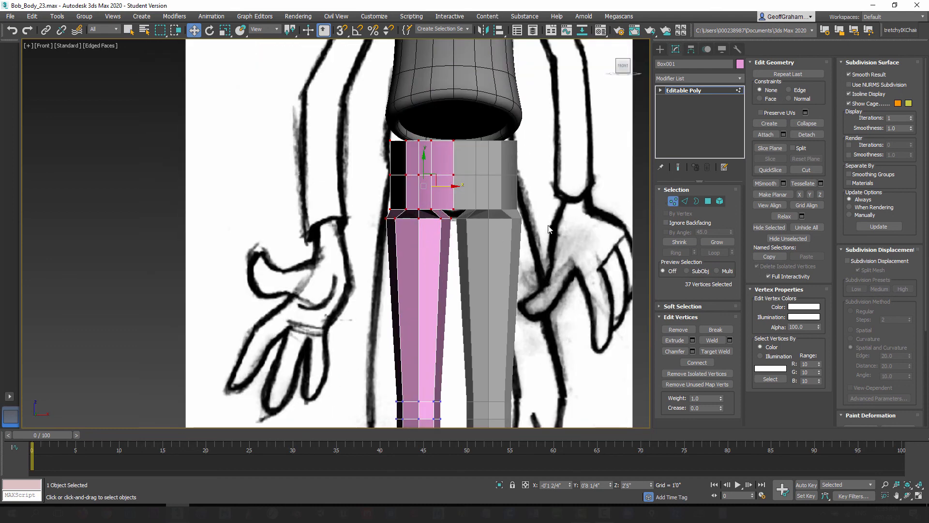
{"action": "key", "text": "alt+x"}
{"action": "scroll", "coordinate": [392, 223], "scroll_direction": "up", "scroll_amount": 2}
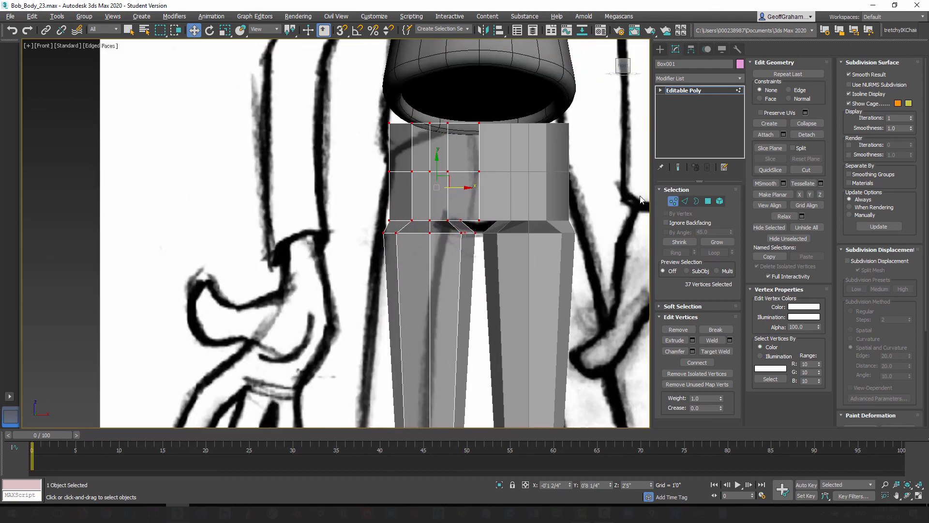
{"action": "middle_click_drag", "start_coordinate": [429, 221], "coordinate": [371, 124]}
{"action": "scroll", "coordinate": [392, 184], "scroll_direction": "down", "scroll_amount": 3}
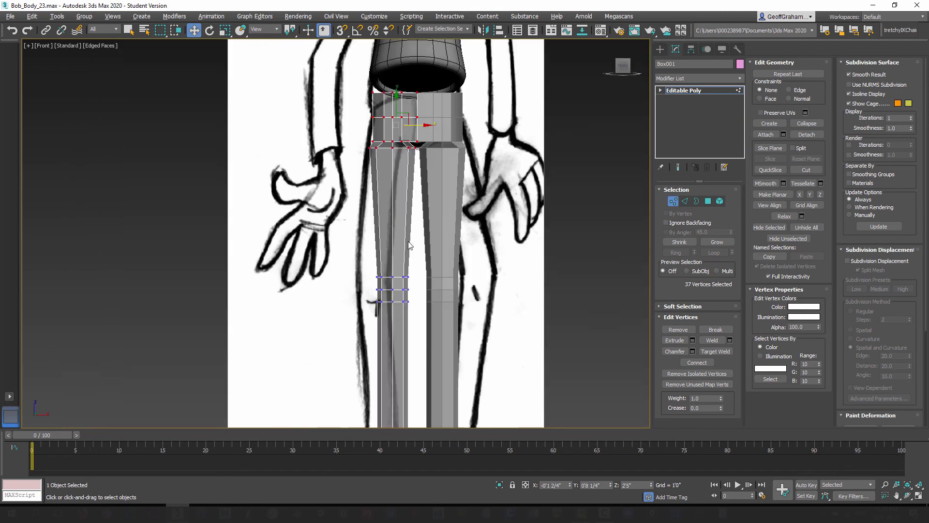
{"action": "middle_click_drag", "start_coordinate": [409, 245], "coordinate": [371, 164]}
{"action": "left_click_drag", "start_coordinate": [351, 212], "coordinate": [389, 234]}
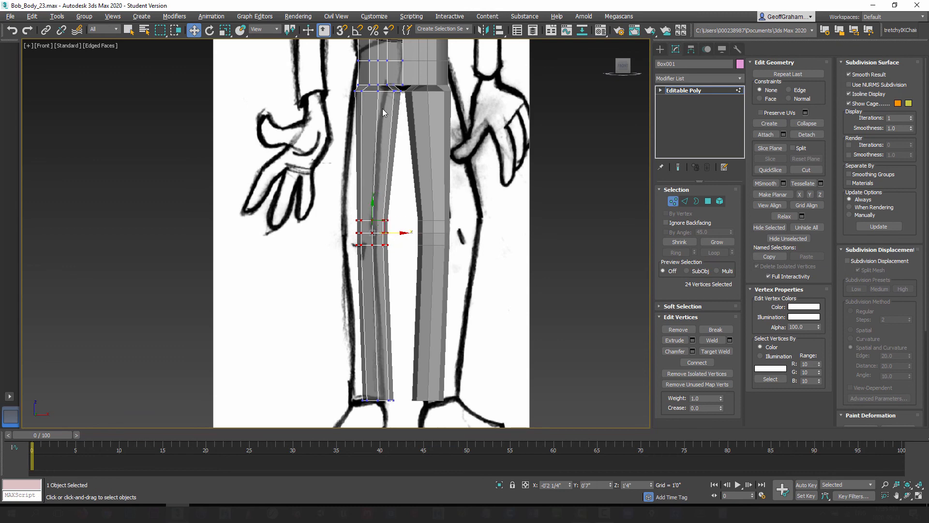
Move the outer hip vertices on the middle and lower rows outward, along with the neighbouring lower-row pair, to flare the hips toward the sketch.
{"action": "middle_click_drag", "start_coordinate": [381, 100], "coordinate": [371, 254]}
{"action": "scroll", "coordinate": [363, 238], "scroll_direction": "up", "scroll_amount": 4}
{"action": "scroll", "coordinate": [336, 217], "scroll_direction": "up", "scroll_amount": 2}
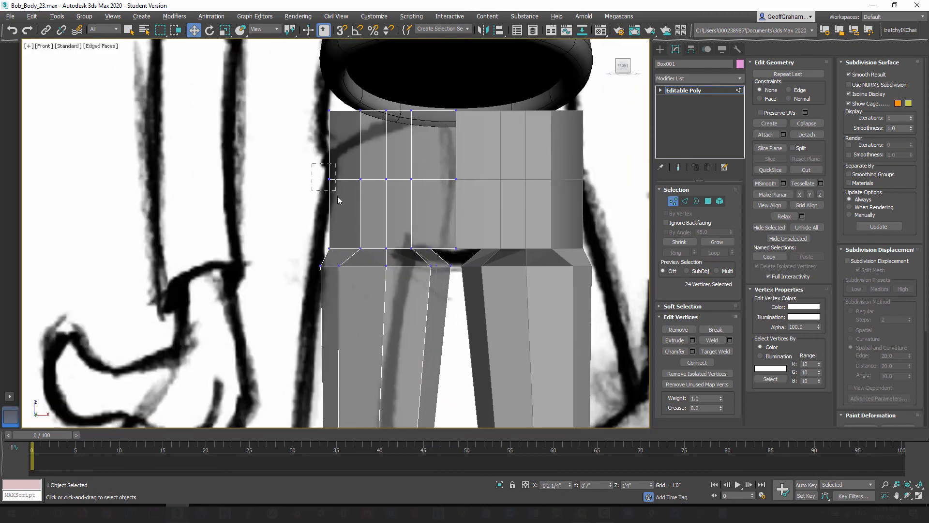
{"action": "left_click_drag", "start_coordinate": [338, 196], "coordinate": [349, 178]}
{"action": "left_click_drag", "start_coordinate": [312, 235], "coordinate": [360, 247]}
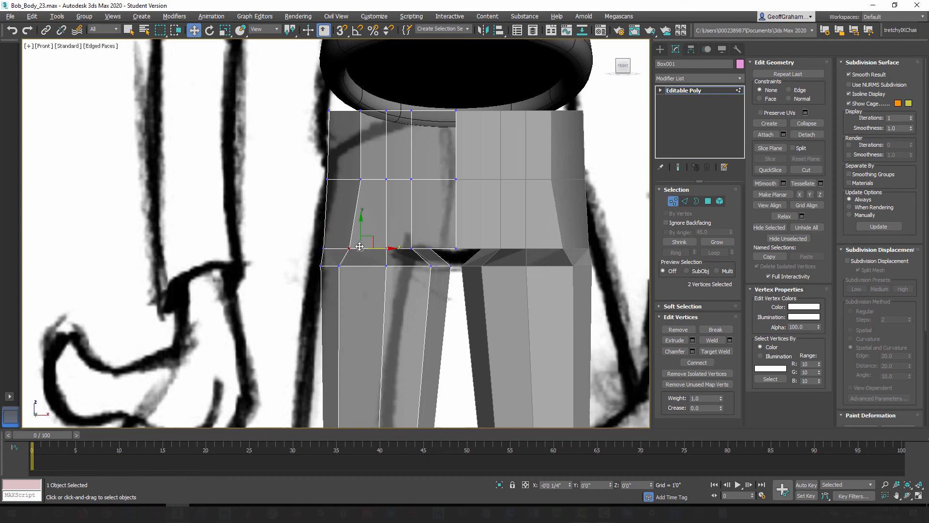
Shift the second column of hip vertices outward on the middle, waist and lower rows so its edge follows the slanted outer hip.
{"action": "left_click", "coordinate": [361, 179]}
{"action": "left_click_drag", "start_coordinate": [374, 175], "coordinate": [369, 174]}
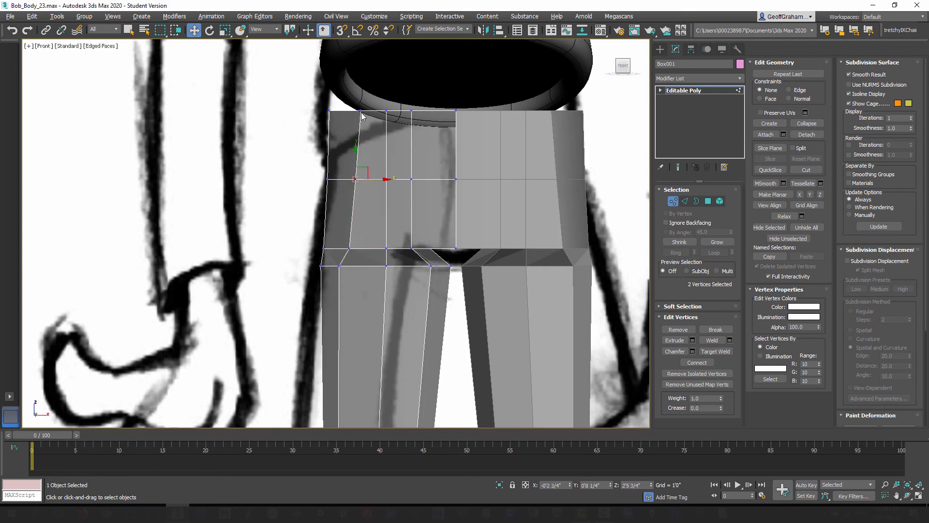
{"action": "mouse_move", "coordinate": [361, 112]}
{"action": "left_mouse_down"}
{"action": "mouse_move", "coordinate": [372, 125]}
{"action": "mouse_move", "coordinate": [372, 111]}
{"action": "left_mouse_up"}
{"action": "left_click_drag", "start_coordinate": [349, 174], "coordinate": [371, 179]}
{"action": "middle_click_drag", "start_coordinate": [344, 246], "coordinate": [341, 200]}
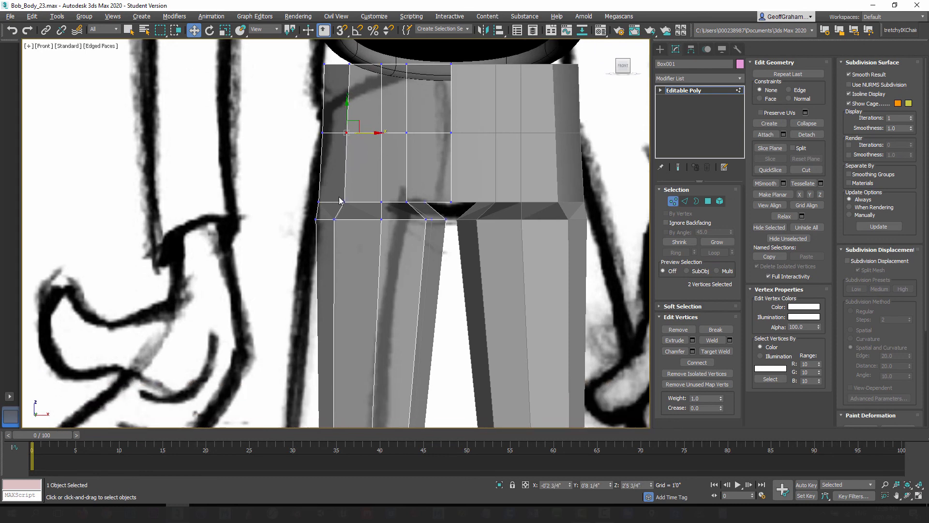
{"action": "middle_click_drag", "start_coordinate": [351, 233], "coordinate": [351, 196]}
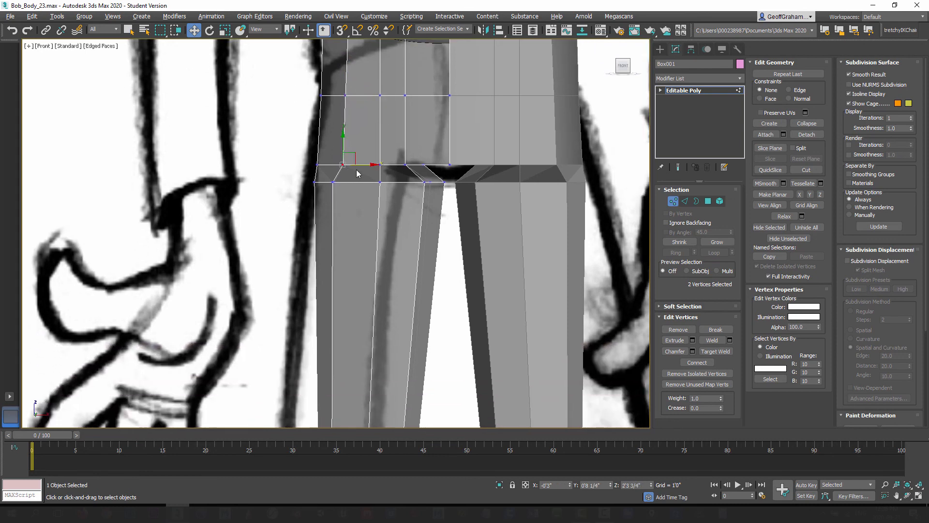
{"action": "left_click_drag", "start_coordinate": [356, 165], "coordinate": [353, 165]}
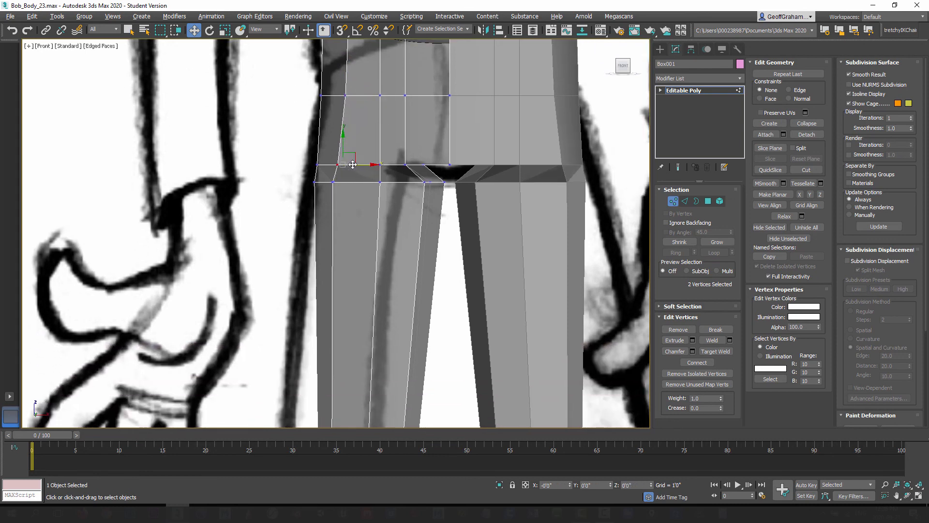
Move the pair of inner-thigh vertices on the crotch row closer to the body's centre line in the front view.
{"action": "middle_click_drag", "start_coordinate": [351, 185], "coordinate": [326, 211]}
{"action": "left_click_drag", "start_coordinate": [396, 177], "coordinate": [431, 190]}
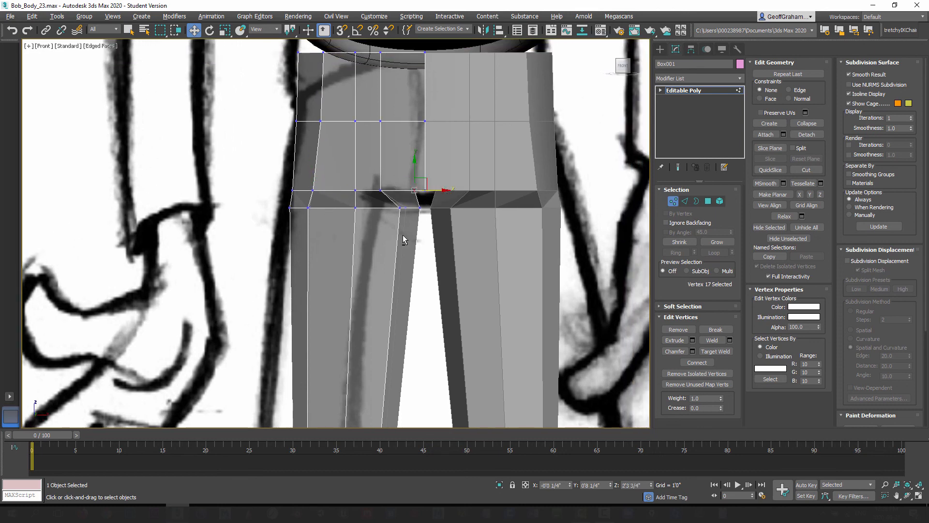
{"action": "mouse_move", "coordinate": [404, 239]}
{"action": "middle_mouse_down", "text": "alt"}
{"action": "mouse_move", "coordinate": [404, 202]}
{"action": "mouse_move", "coordinate": [394, 213]}
{"action": "mouse_move", "coordinate": [380, 208]}
{"action": "mouse_move", "coordinate": [411, 235]}
{"action": "middle_mouse_up", "text": "alt"}
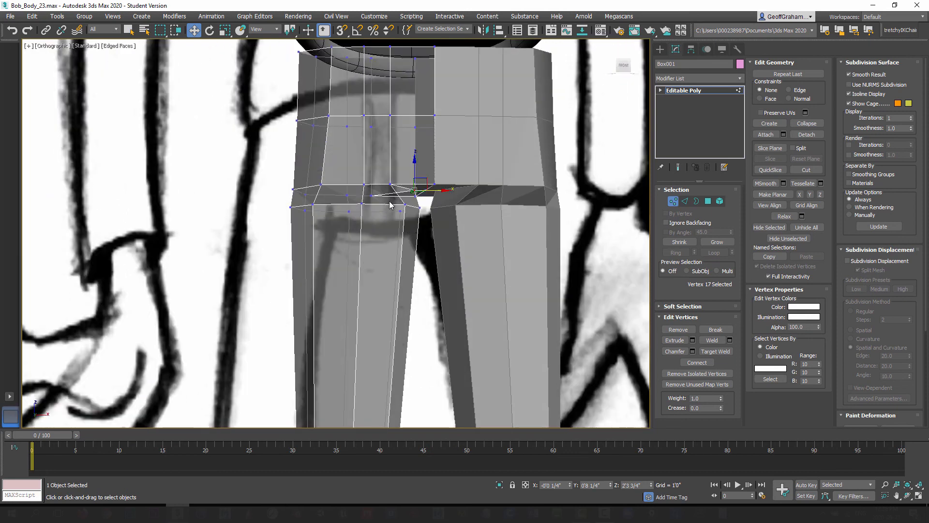
{"action": "key", "text": "f"}
{"action": "middle_click_drag", "start_coordinate": [367, 196], "coordinate": [481, 364]}
{"action": "scroll", "coordinate": [413, 229], "scroll_direction": "up", "scroll_amount": 8}
{"action": "left_click_drag", "start_coordinate": [322, 122], "coordinate": [353, 150]}
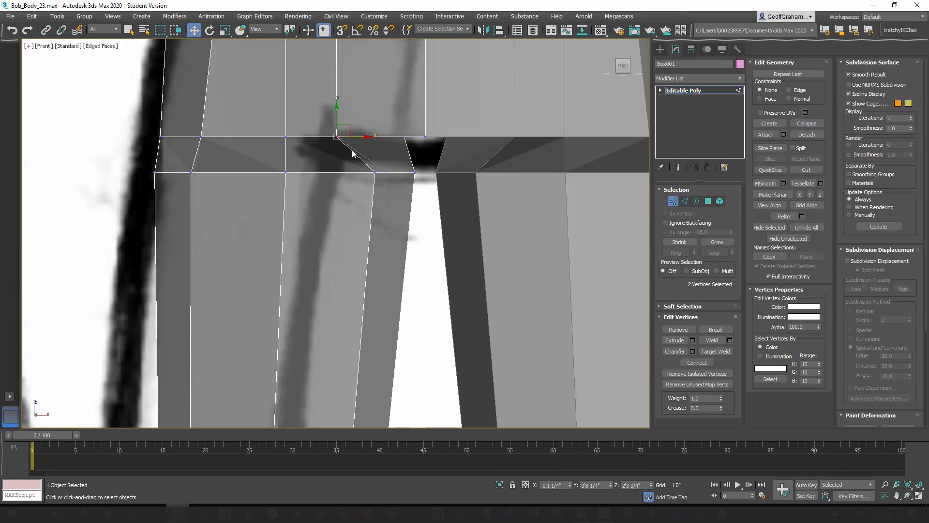
{"action": "middle_click_drag", "start_coordinate": [353, 154], "coordinate": [365, 202]}
{"action": "scroll", "coordinate": [367, 202], "scroll_direction": "down", "scroll_amount": 3}
{"action": "left_click_drag", "start_coordinate": [379, 190], "coordinate": [395, 190]}
{"action": "middle_click_drag", "start_coordinate": [383, 164], "coordinate": [384, 170]}
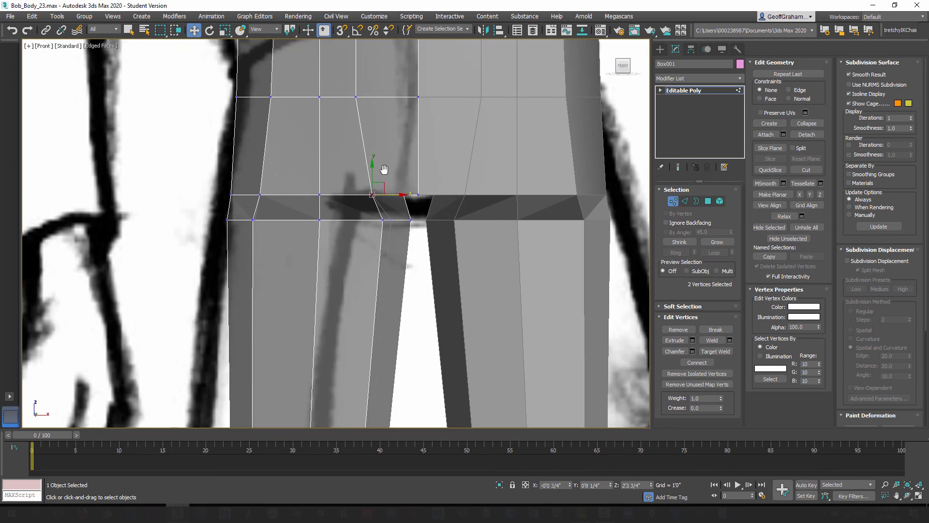
Shift the matching vertex pairs on the hip row and waist row toward the centre line to straighten the vertical edge.
{"action": "scroll", "coordinate": [373, 145], "scroll_direction": "down", "scroll_amount": 4}
{"action": "left_click_drag", "start_coordinate": [386, 147], "coordinate": [396, 135]}
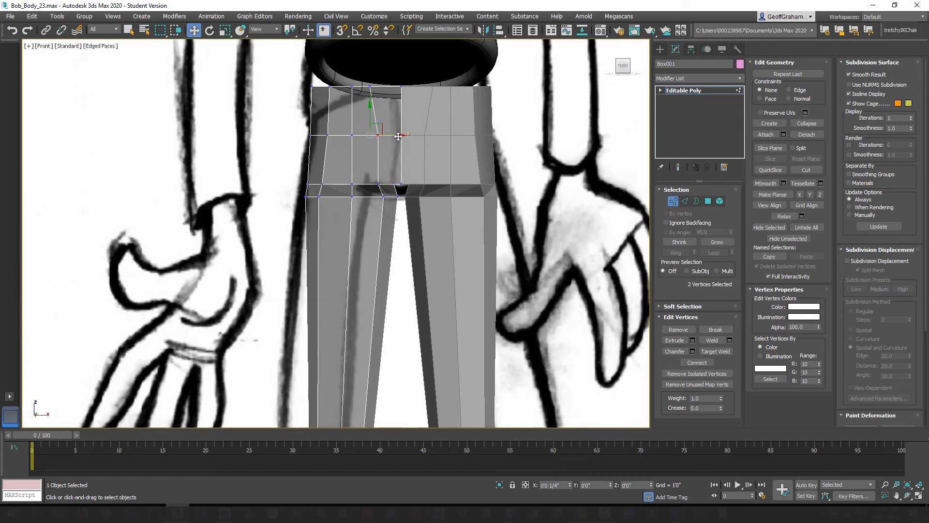
{"action": "left_click_drag", "start_coordinate": [363, 79], "coordinate": [396, 86]}
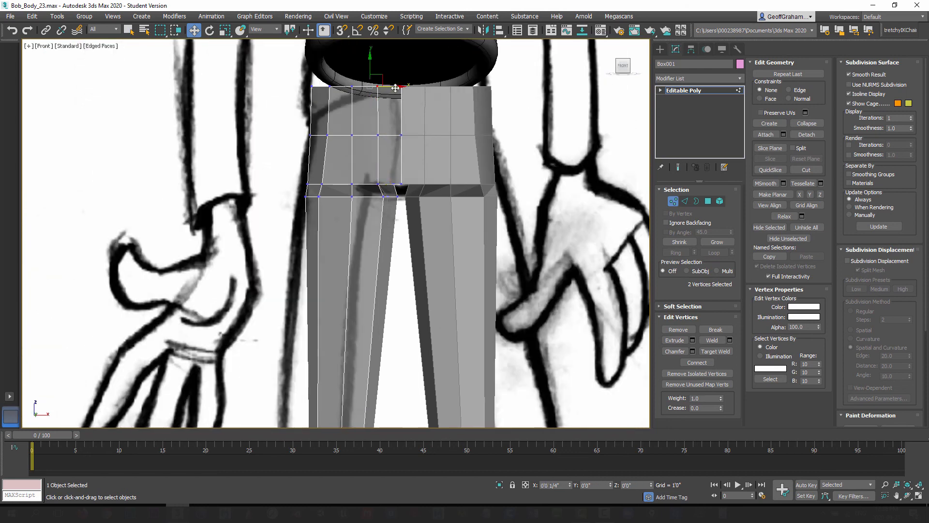
{"action": "middle_click_drag", "start_coordinate": [343, 142], "coordinate": [366, 149]}
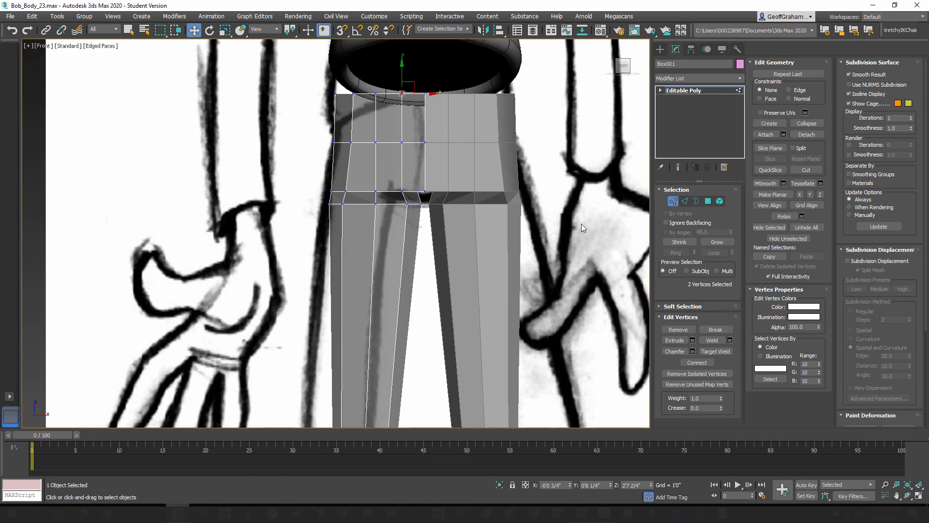
Leave vertex editing and add an OpenSubdiv modifier to the pants with 2 iterations.
{"action": "left_click", "coordinate": [673, 201]}
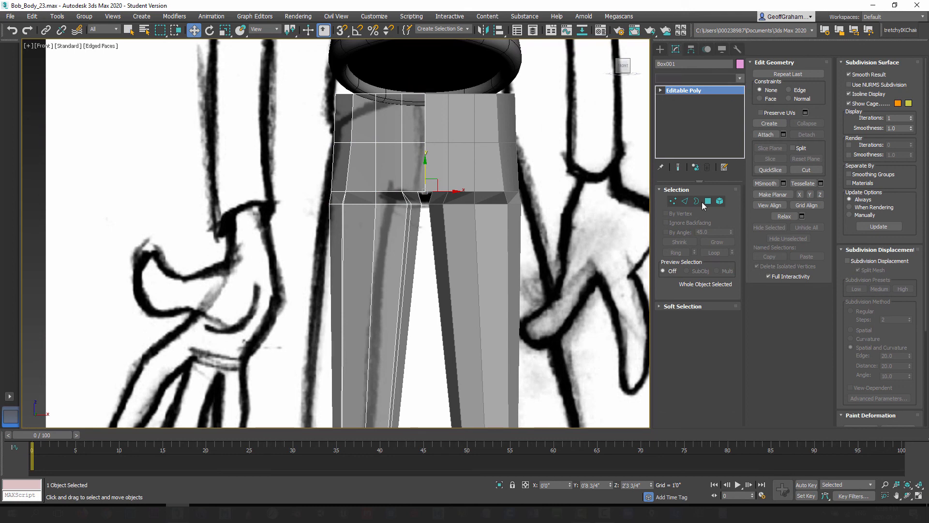
{"action": "left_click", "coordinate": [732, 79]}
{"action": "scroll", "coordinate": [698, 320], "scroll_direction": "down", "scroll_amount": 5}
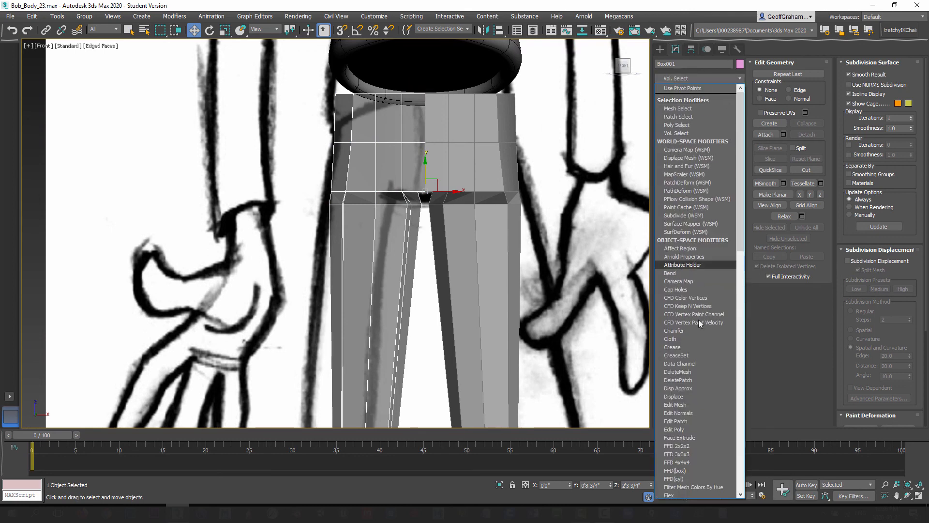
{"action": "scroll", "coordinate": [697, 300], "scroll_direction": "down", "scroll_amount": 10}
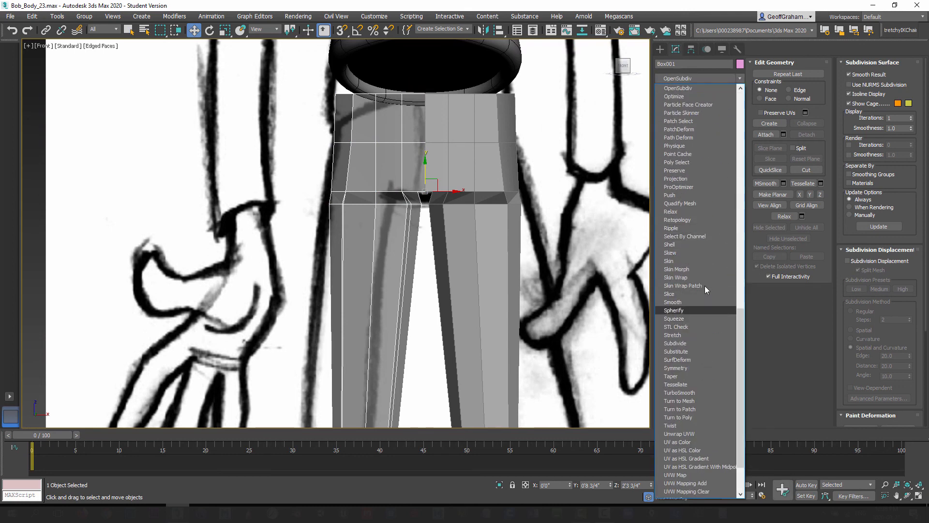
{"action": "left_click", "coordinate": [692, 89]}
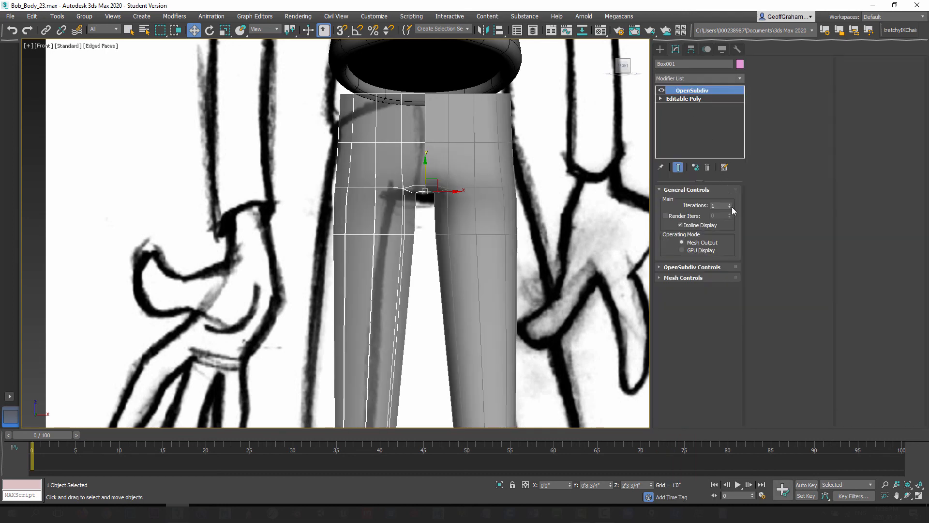
{"action": "left_click", "coordinate": [731, 204]}
Switch to the perspective view, turn off see-through display and examine the smoothed leg down to its lower end.
{"action": "scroll", "coordinate": [428, 239], "scroll_direction": "down", "scroll_amount": 4}
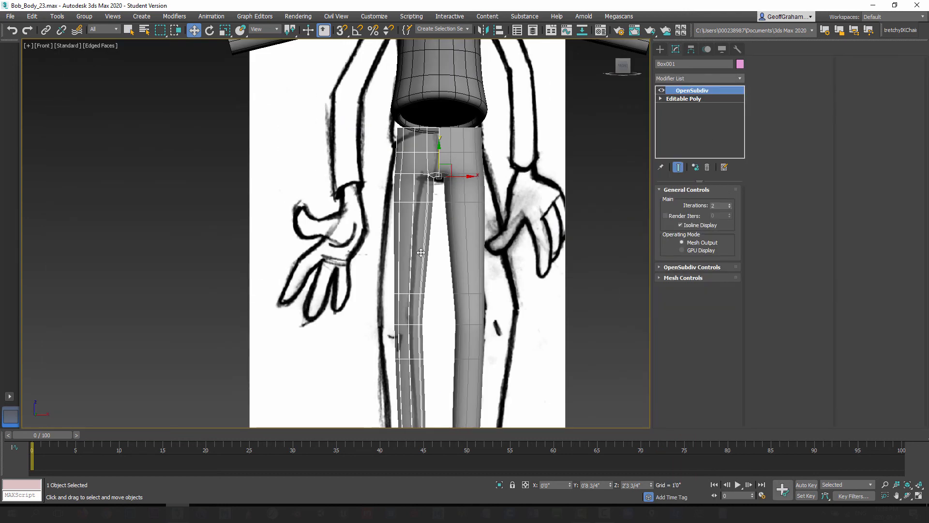
{"action": "key", "text": "p"}
{"action": "key", "text": "alt+x"}
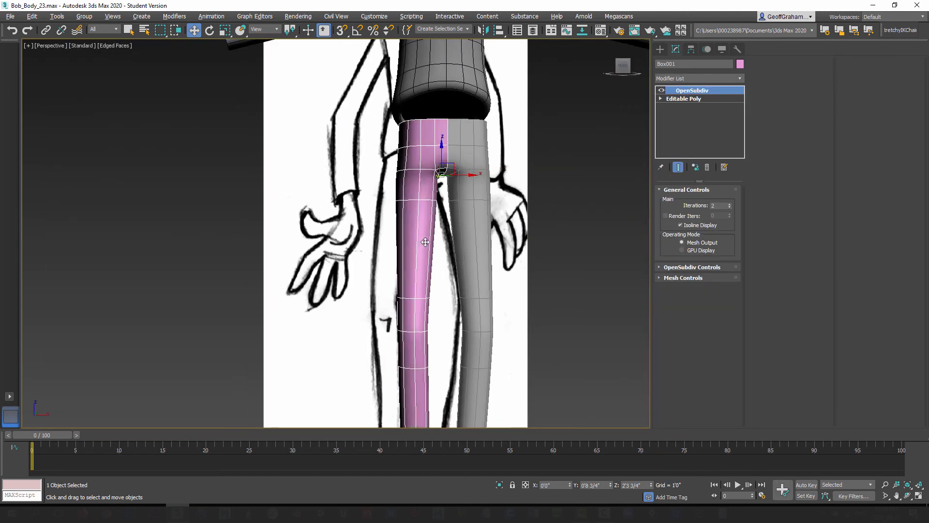
{"action": "middle_click_drag", "start_coordinate": [426, 243], "coordinate": [411, 292], "text": "alt"}
{"action": "scroll", "coordinate": [411, 226], "scroll_direction": "down", "scroll_amount": 2}
{"action": "scroll", "coordinate": [405, 305], "scroll_direction": "up", "scroll_amount": 5}
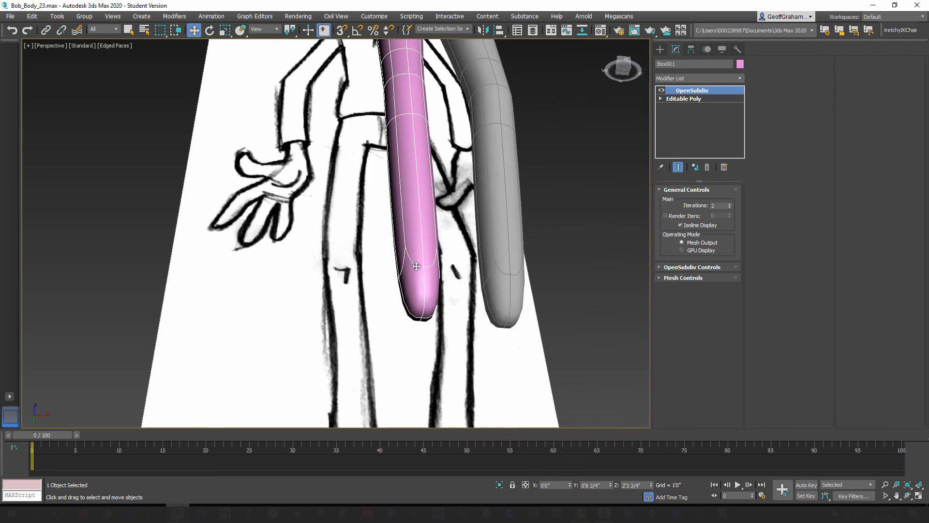
Delete the four polygons capping the bottom end of the leg in the Editable Poly level.
{"action": "left_click", "coordinate": [692, 98]}
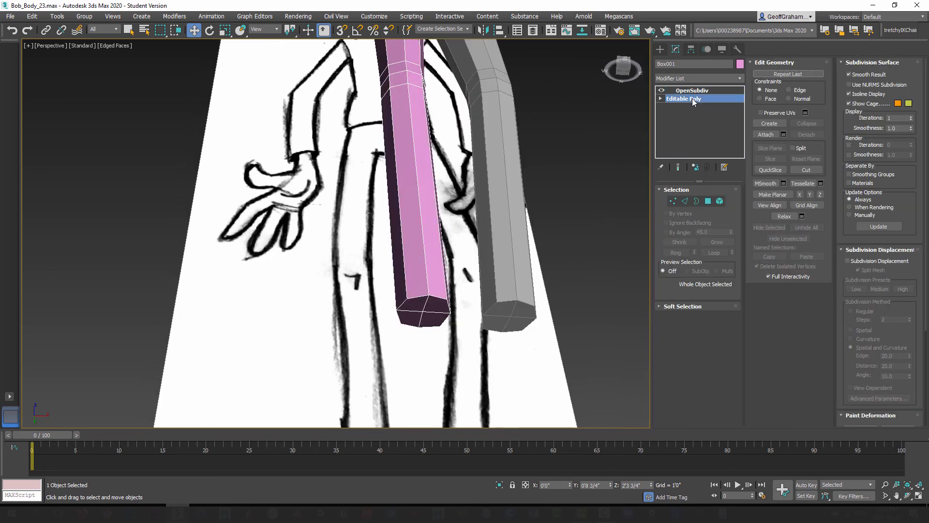
{"action": "left_click", "coordinate": [708, 201]}
{"action": "left_click", "coordinate": [419, 303]}
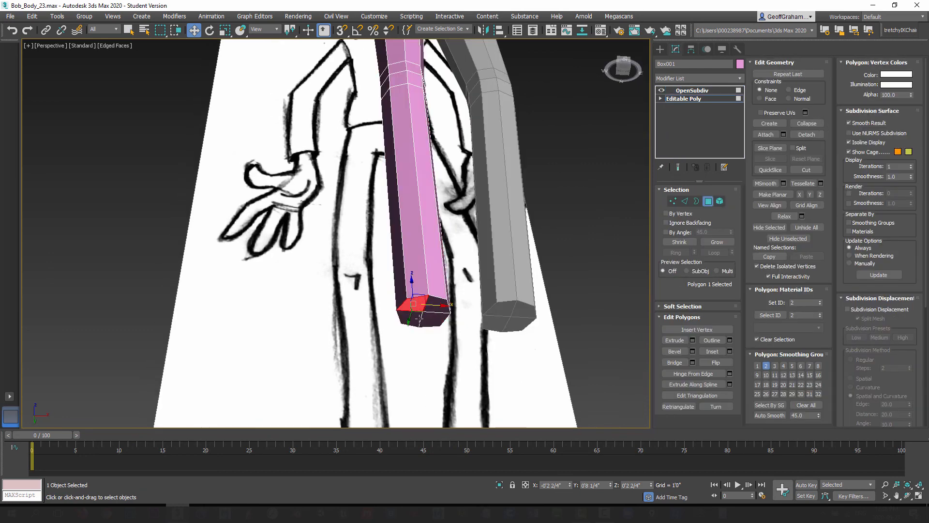
{"action": "middle_click_drag", "start_coordinate": [421, 340], "coordinate": [415, 325], "text": "alt"}
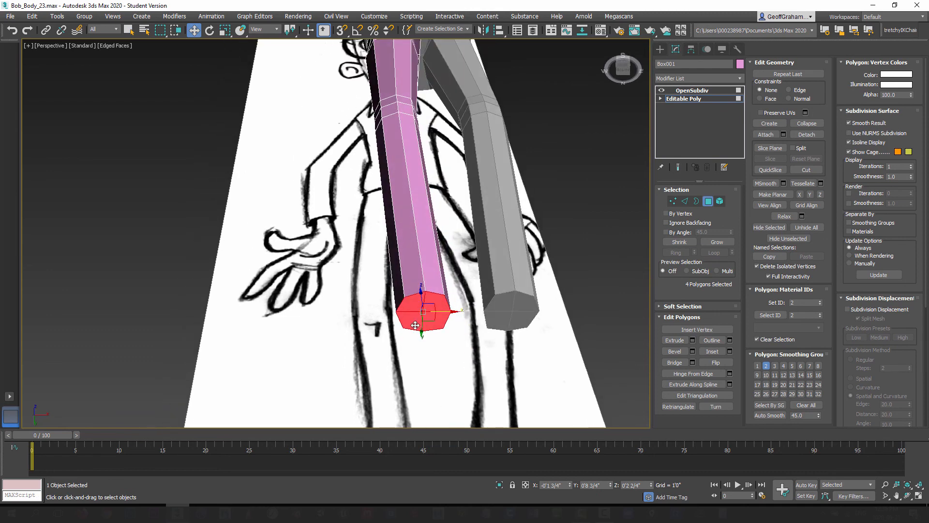
{"action": "key", "text": "Delete"}
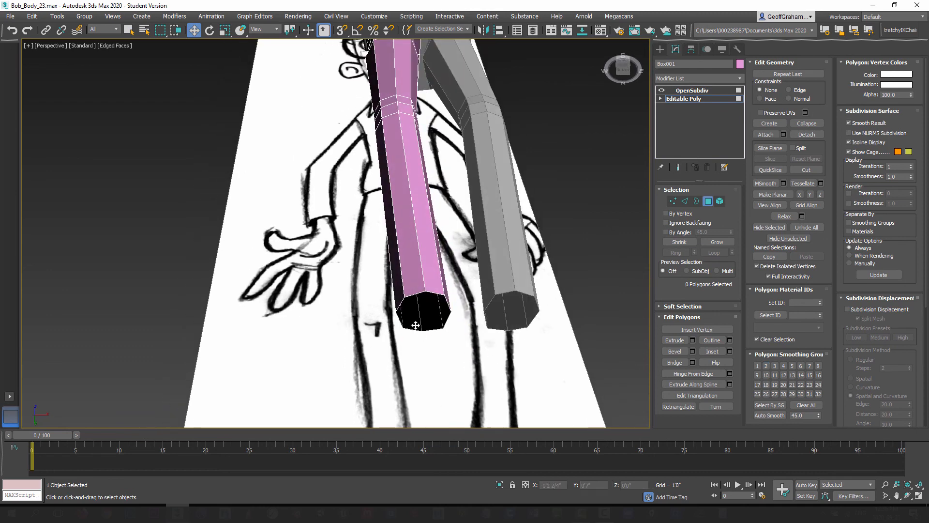
Connect the lower leg's eight vertical edges with 1 segment, pinch 0 and slide 87, adding a loop just above the hem.
{"action": "middle_click_drag", "start_coordinate": [442, 275], "coordinate": [438, 373], "text": "alt"}
{"action": "middle_click_drag", "start_coordinate": [439, 372], "coordinate": [429, 291]}
{"action": "scroll", "coordinate": [429, 292], "scroll_direction": "down", "scroll_amount": 2}
{"action": "scroll", "coordinate": [430, 291], "scroll_direction": "up", "scroll_amount": 2}
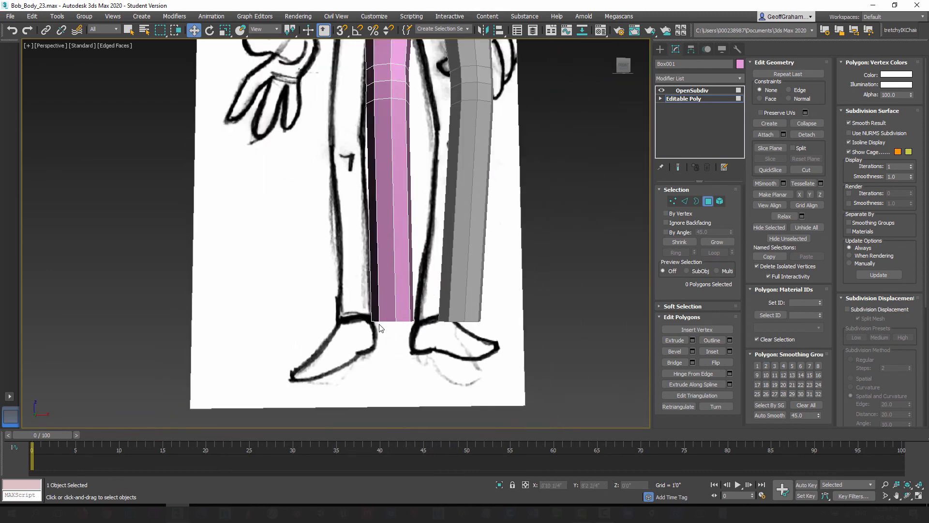
{"action": "scroll", "coordinate": [379, 324], "scroll_direction": "up", "scroll_amount": 3}
{"action": "middle_click_drag", "start_coordinate": [414, 346], "coordinate": [419, 297]}
{"action": "left_click", "coordinate": [685, 201]}
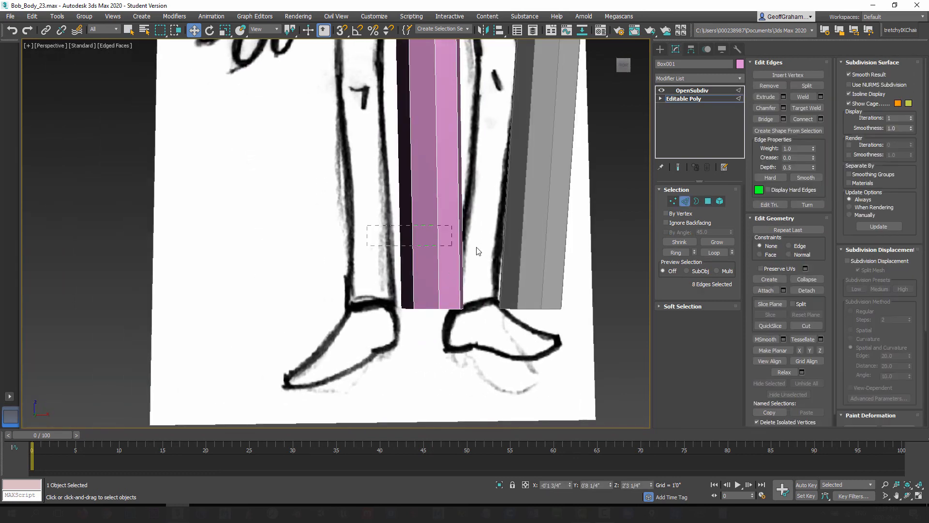
{"action": "left_click_drag", "start_coordinate": [376, 230], "coordinate": [504, 248]}
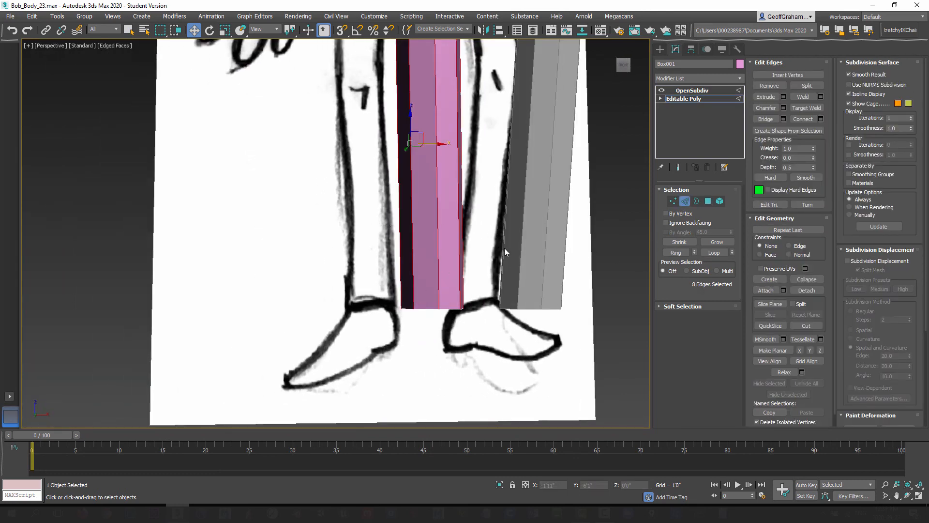
{"action": "left_click", "coordinate": [821, 119]}
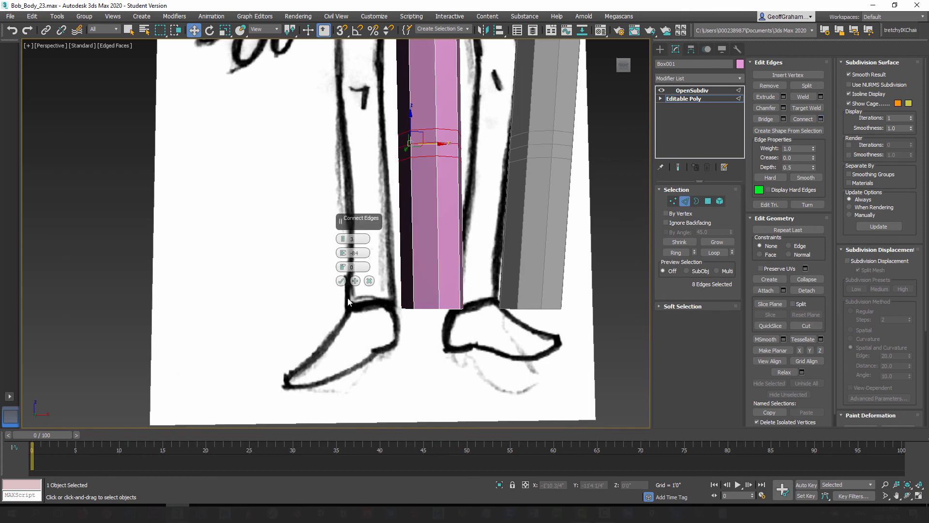
{"action": "right_click", "coordinate": [343, 253]}
{"action": "right_click", "coordinate": [343, 239]}
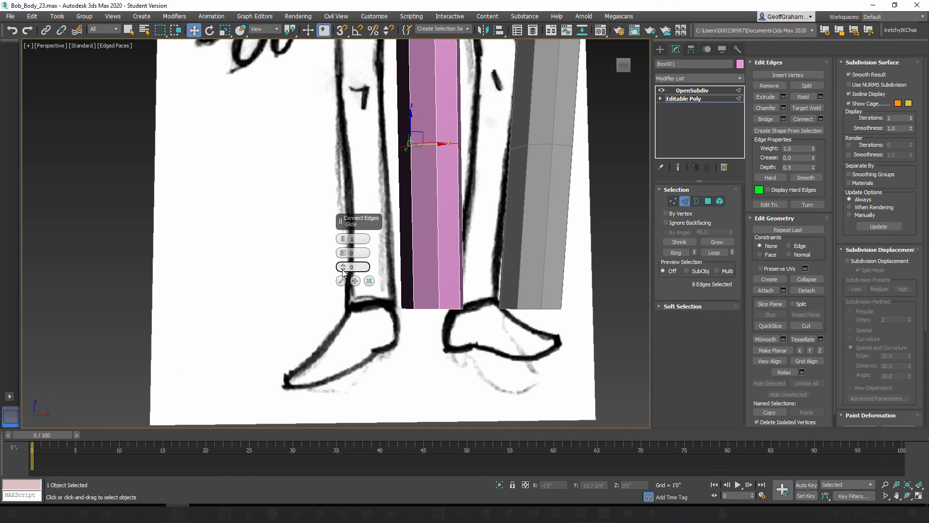
{"action": "left_click_drag", "start_coordinate": [344, 269], "coordinate": [342, 96]}
{"action": "left_click", "coordinate": [341, 281]}
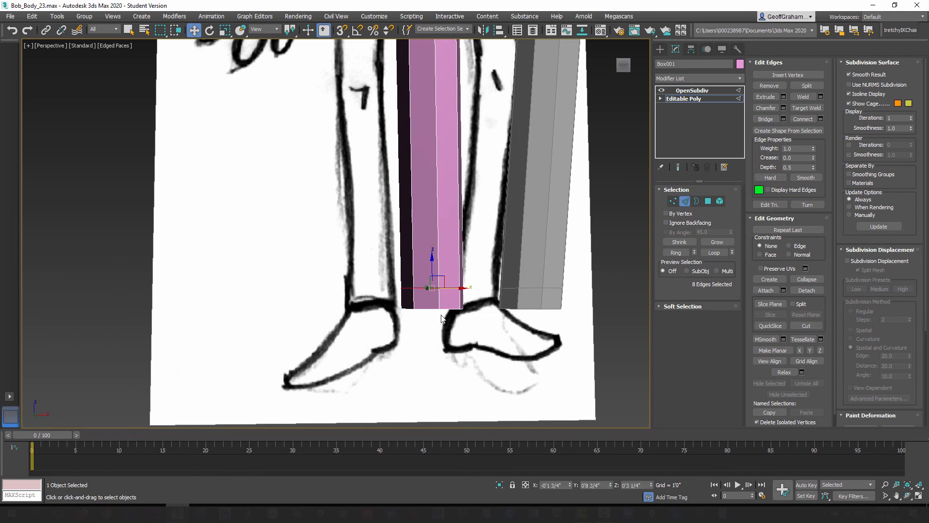
Flare the hem by scaling the bottom edge loop outward uniformly, temporarily showing the smoothed end result for checking.
{"action": "middle_click_drag", "start_coordinate": [451, 308], "coordinate": [426, 329], "text": "alt"}
{"action": "right_click", "coordinate": [225, 30]}
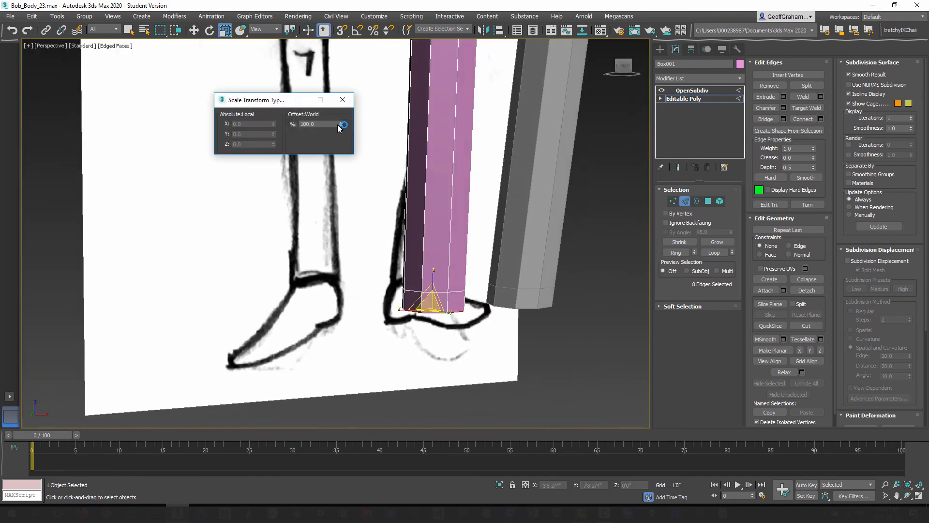
{"action": "left_click_drag", "start_coordinate": [340, 125], "coordinate": [343, 64]}
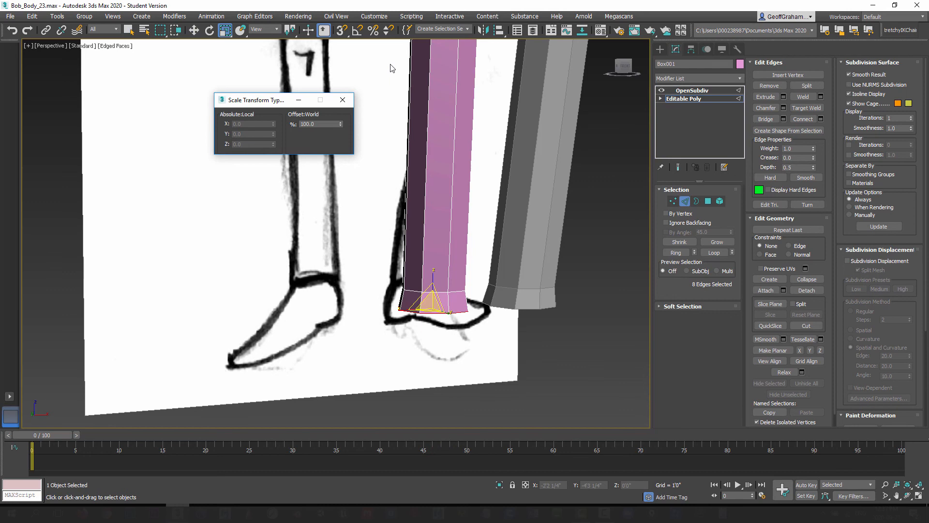
{"action": "left_click", "coordinate": [679, 167]}
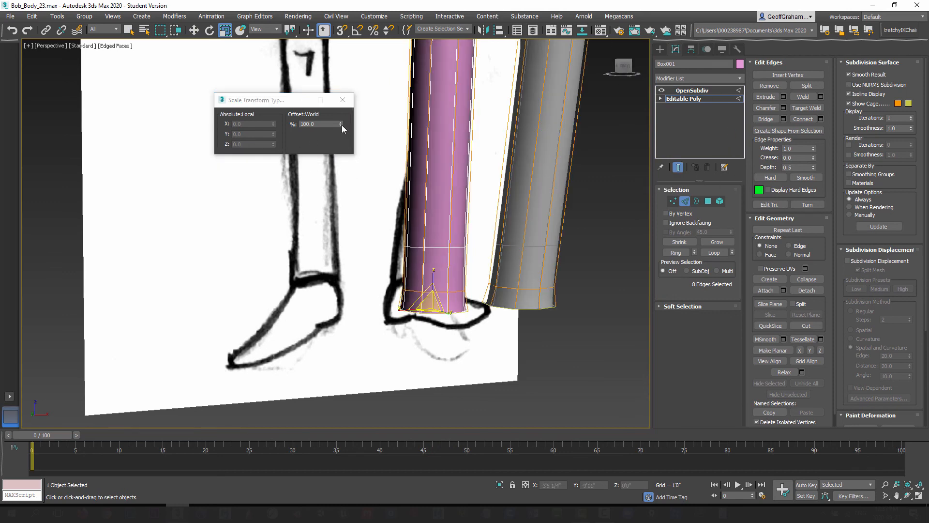
{"action": "left_click_drag", "start_coordinate": [342, 125], "coordinate": [341, 65]}
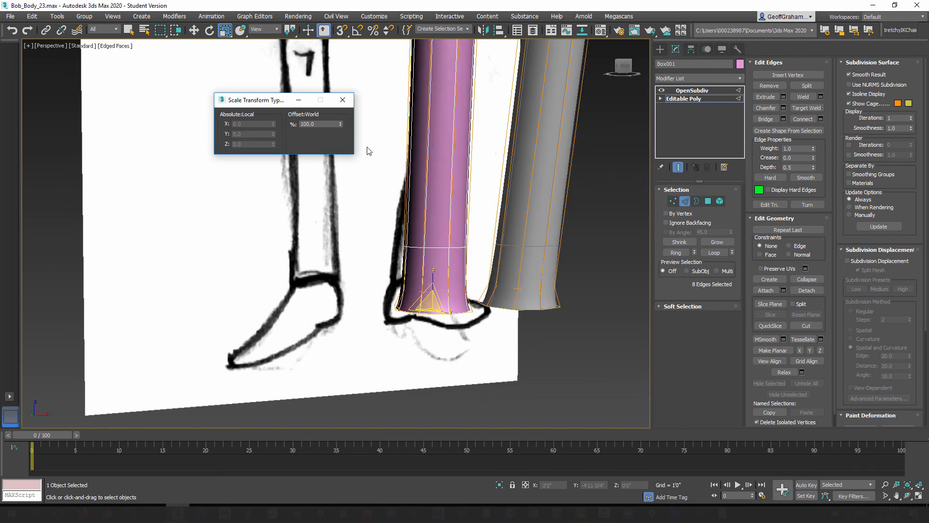
{"action": "left_click", "coordinate": [343, 100]}
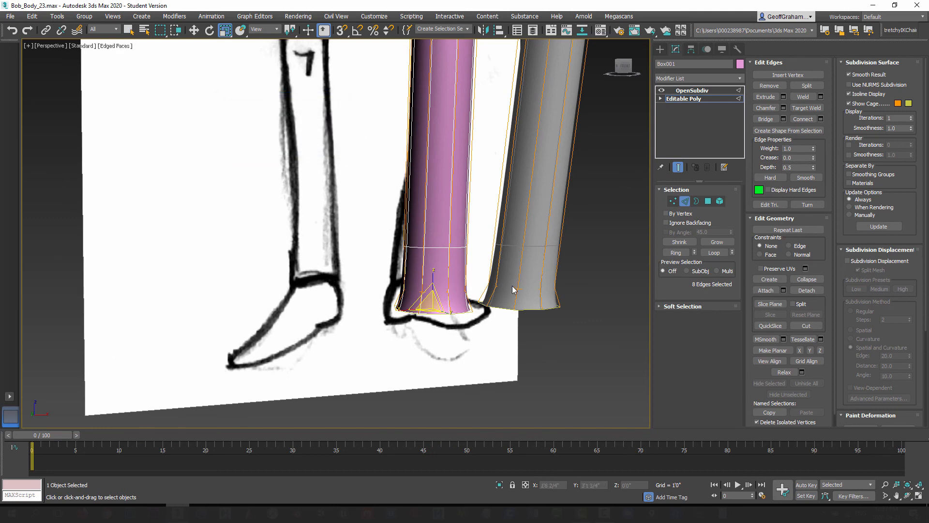
{"action": "middle_click_drag", "start_coordinate": [503, 288], "coordinate": [497, 288], "text": "alt"}
{"action": "left_click", "coordinate": [678, 167]}
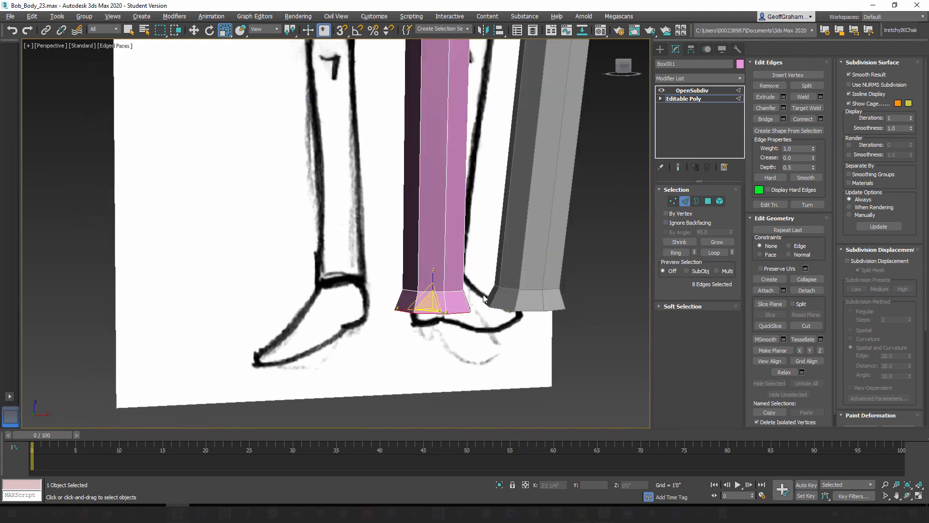
Connect the ring of vertical edges above the hem loop with 1 segment, pinch 0 and slide 87.
{"action": "middle_click_drag", "start_coordinate": [438, 269], "coordinate": [440, 259], "text": "alt"}
{"action": "left_click", "coordinate": [443, 259]}
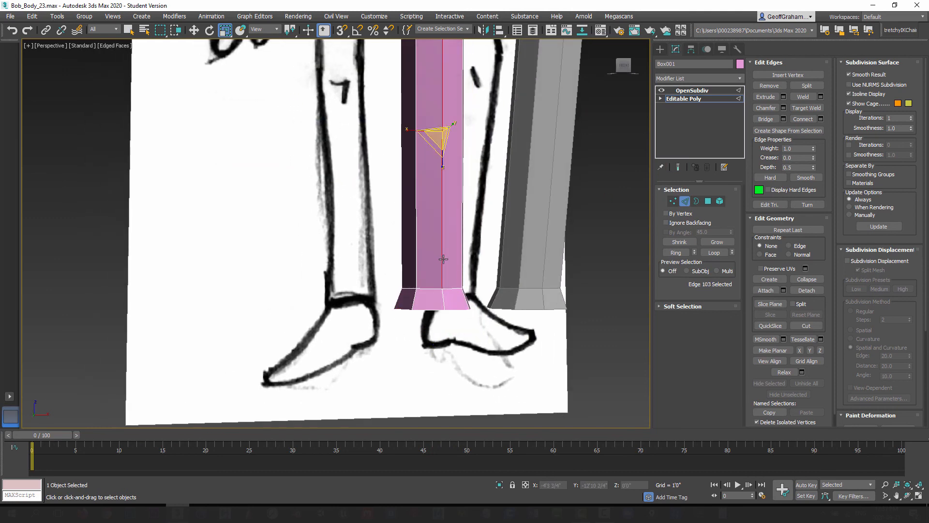
{"action": "left_click", "coordinate": [682, 253]}
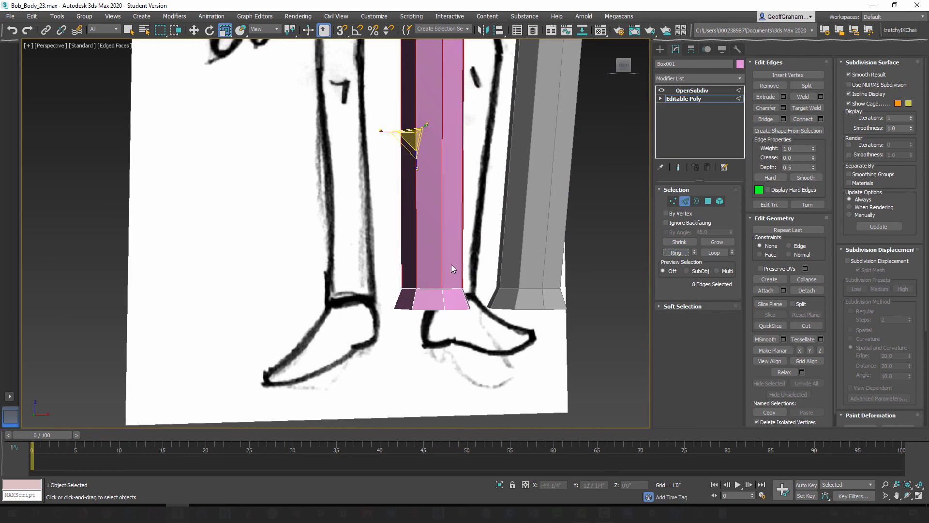
{"action": "left_click", "coordinate": [821, 120]}
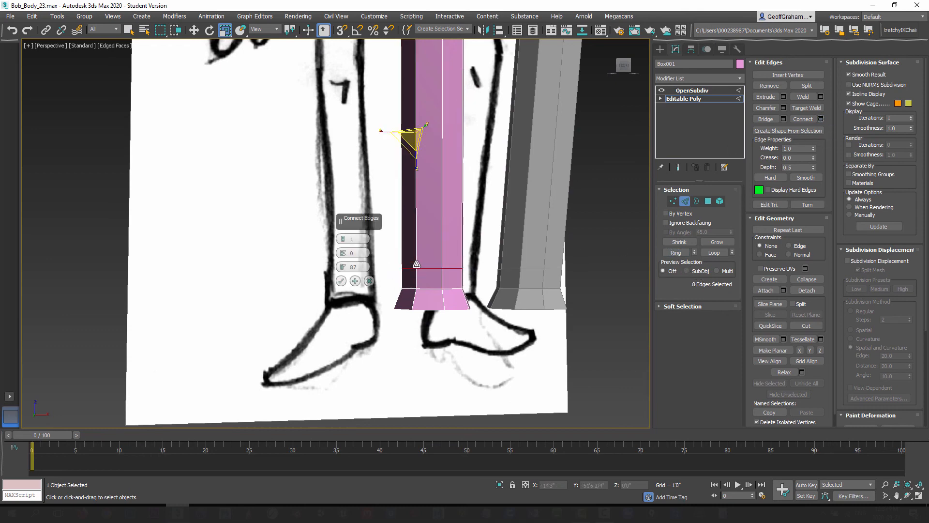
{"action": "left_click", "coordinate": [346, 281]}
Scale the edge loop directly above the hem up uniformly to about 108% to soften the flare.
{"action": "left_click_drag", "start_coordinate": [451, 288], "coordinate": [456, 297]}
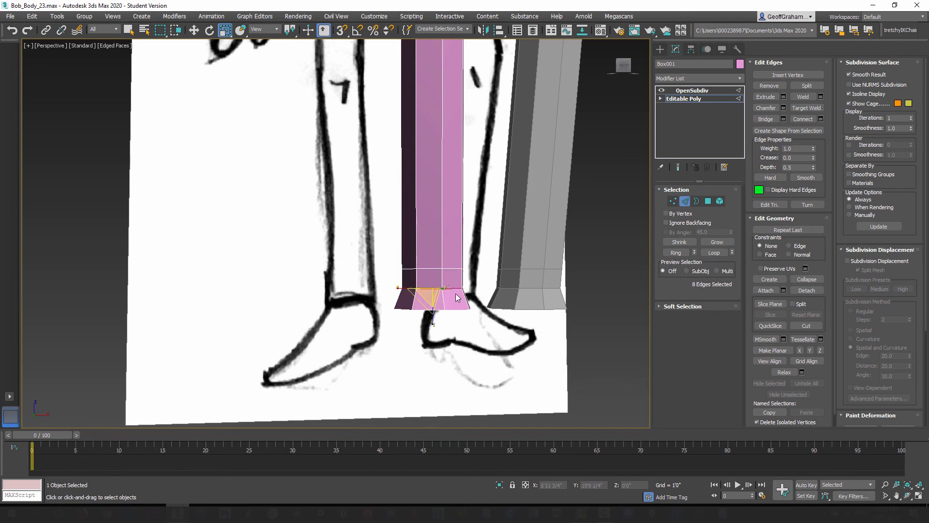
{"action": "right_click", "coordinate": [225, 30]}
{"action": "left_click_drag", "start_coordinate": [341, 125], "coordinate": [344, 81]}
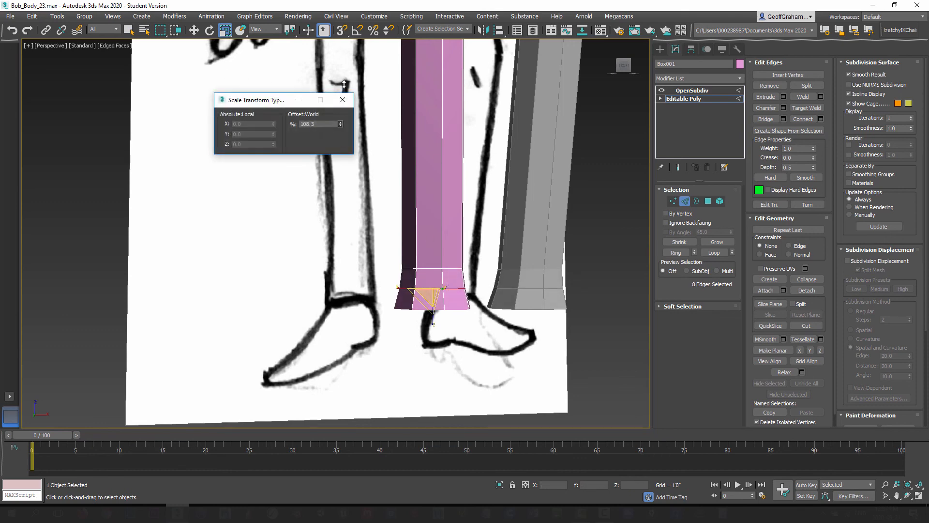
Examine the smoothed pants from the flared hem up to the crotch and waist, closing the scale entry dialog.
{"action": "left_click", "coordinate": [677, 170]}
{"action": "middle_click_drag", "start_coordinate": [448, 205], "coordinate": [500, 203], "text": "alt"}
{"action": "scroll", "coordinate": [465, 200], "scroll_direction": "down", "scroll_amount": 5}
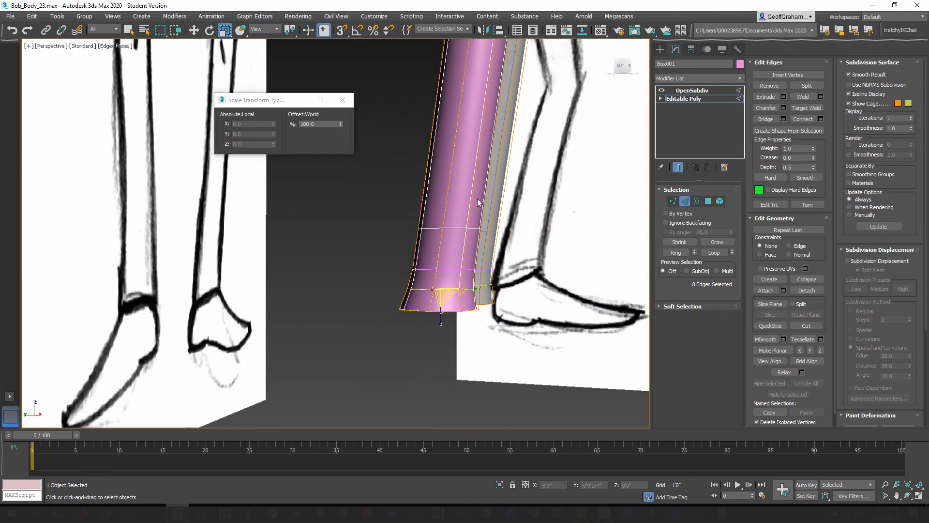
{"action": "left_click", "coordinate": [343, 100]}
{"action": "scroll", "coordinate": [455, 246], "scroll_direction": "up", "scroll_amount": 4}
{"action": "middle_click_drag", "start_coordinate": [455, 247], "coordinate": [428, 259], "text": "alt"}
{"action": "middle_click_drag", "start_coordinate": [434, 213], "coordinate": [472, 228], "text": "alt"}
{"action": "middle_click_drag", "start_coordinate": [459, 313], "coordinate": [450, 348], "text": "alt"}
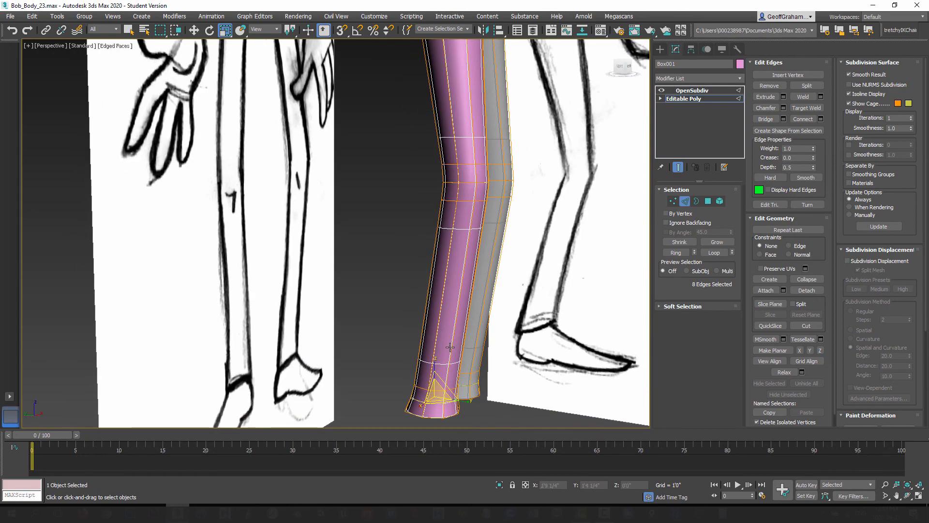
{"action": "middle_click_drag", "start_coordinate": [476, 184], "coordinate": [451, 176], "text": "alt"}
{"action": "middle_click_drag", "start_coordinate": [441, 130], "coordinate": [454, 225]}
{"action": "scroll", "coordinate": [453, 225], "scroll_direction": "up", "scroll_amount": 2}
{"action": "scroll", "coordinate": [438, 187], "scroll_direction": "down", "scroll_amount": 2}
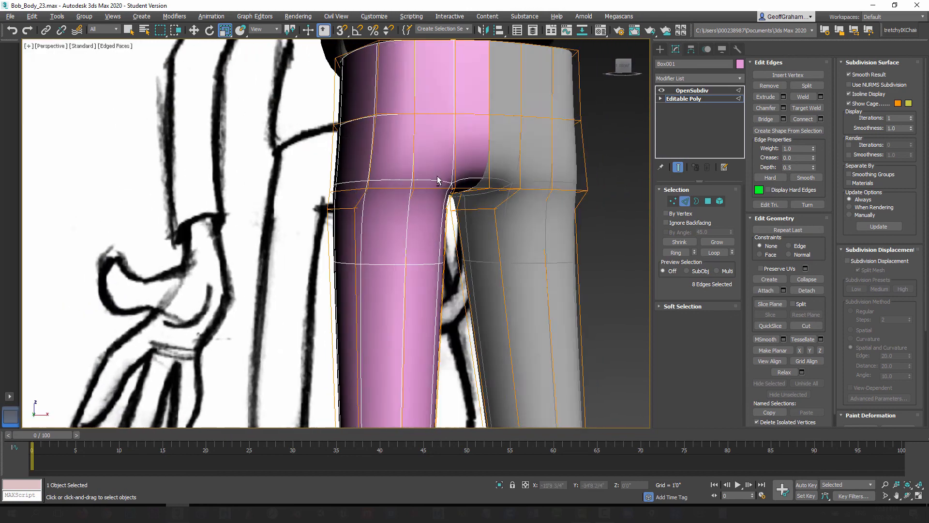
{"action": "middle_click_drag", "start_coordinate": [437, 176], "coordinate": [486, 152], "text": "alt"}
{"action": "middle_click_drag", "start_coordinate": [491, 113], "coordinate": [489, 184], "text": "alt"}
Switch back to the unsmoothed cage and isolate the selected half of the pants.
{"action": "left_click", "coordinate": [678, 167]}
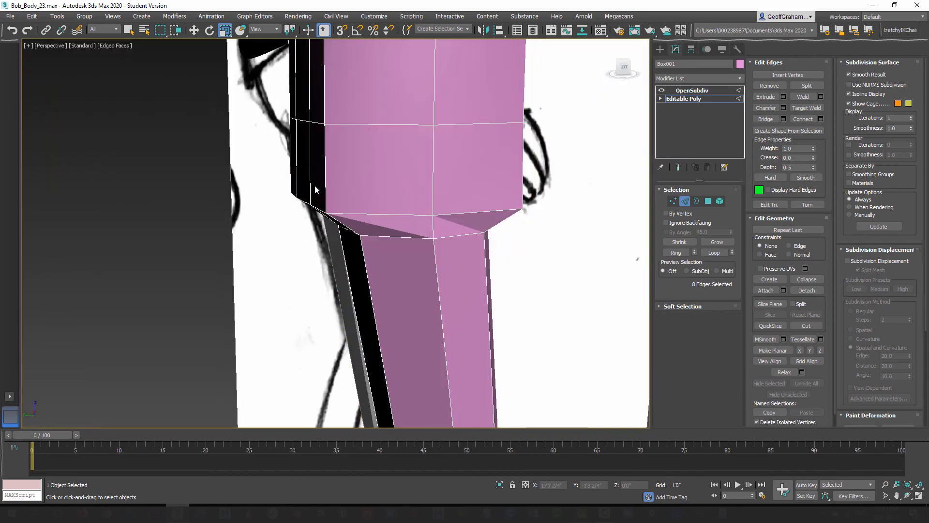
{"action": "middle_click_drag", "start_coordinate": [315, 185], "coordinate": [322, 152], "text": "alt"}
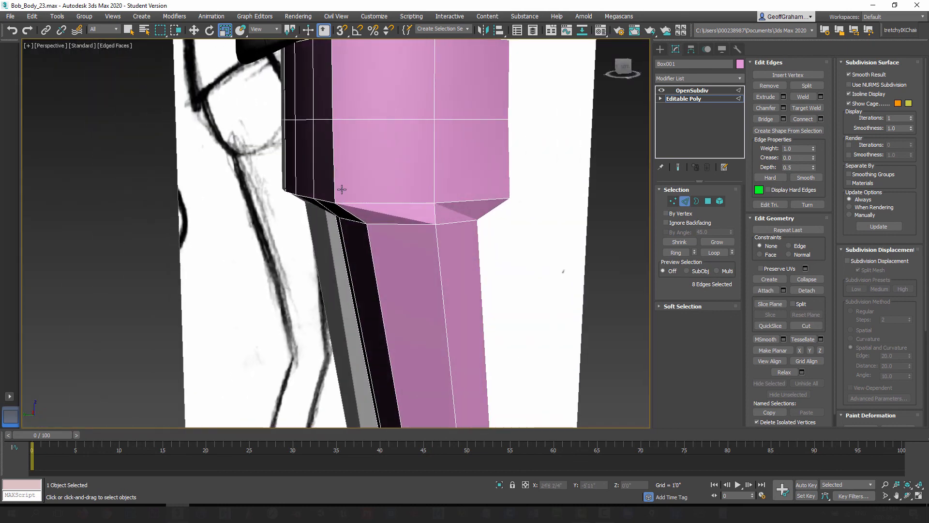
{"action": "middle_click_drag", "start_coordinate": [342, 190], "coordinate": [402, 203], "text": "alt"}
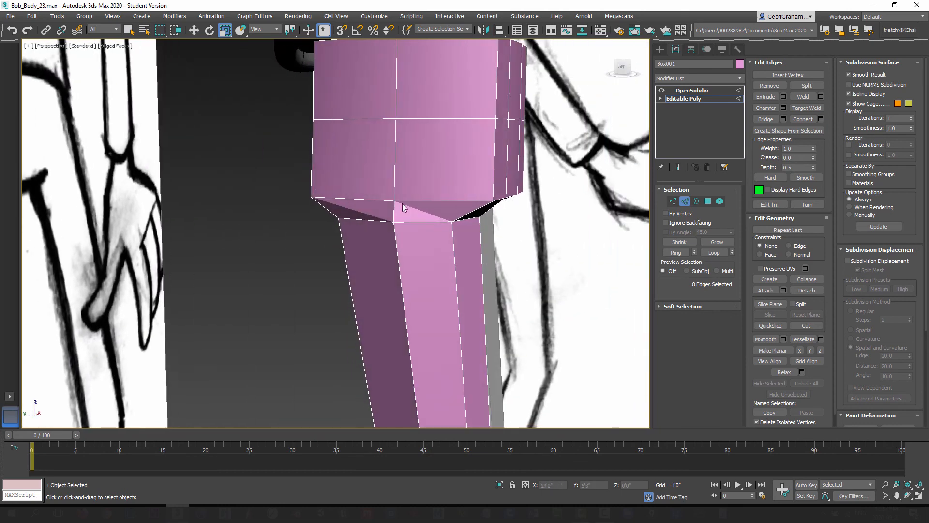
{"action": "right_click", "coordinate": [392, 167]}
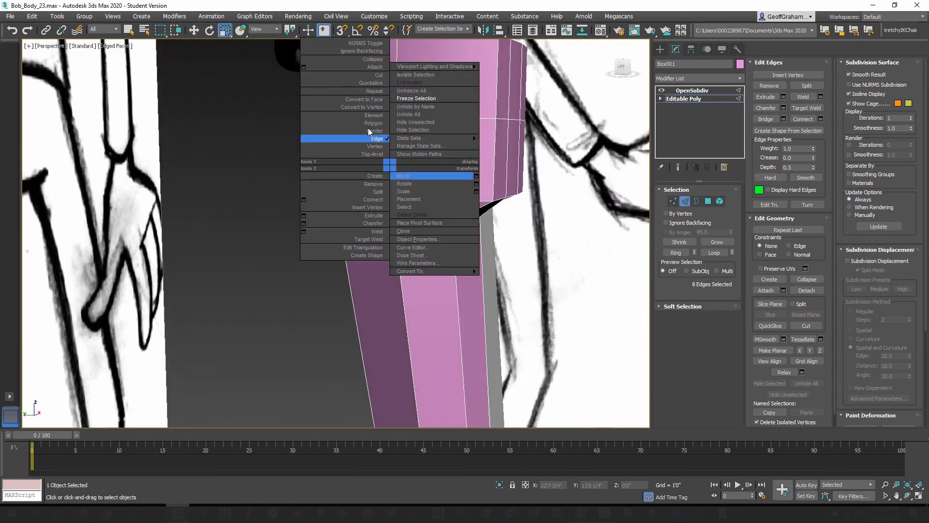
{"action": "left_click", "coordinate": [420, 84]}
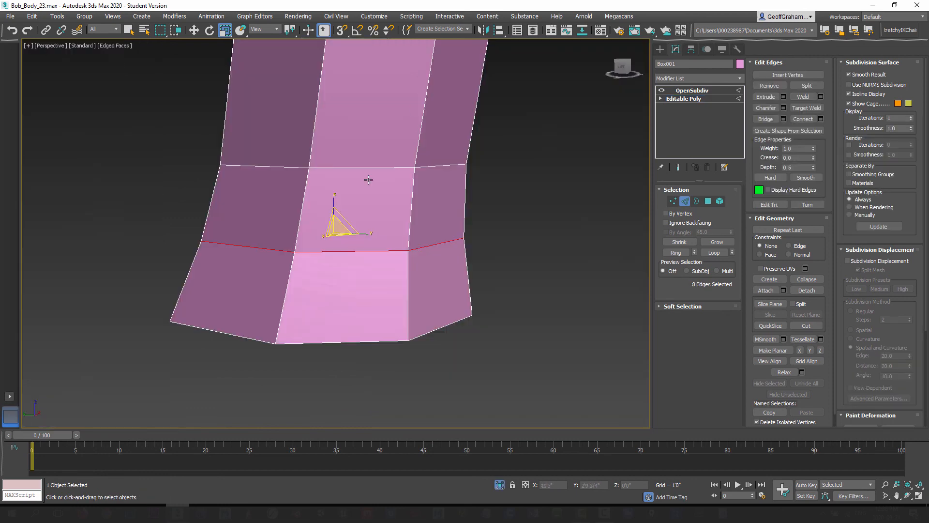
Move the two stacked vertical waist edges beside the rear center seam to round the back of the pants.
{"action": "scroll", "coordinate": [351, 175], "scroll_direction": "down", "scroll_amount": 4}
{"action": "scroll", "coordinate": [346, 146], "scroll_direction": "down", "scroll_amount": 5}
{"action": "middle_click_drag", "start_coordinate": [372, 158], "coordinate": [419, 420]}
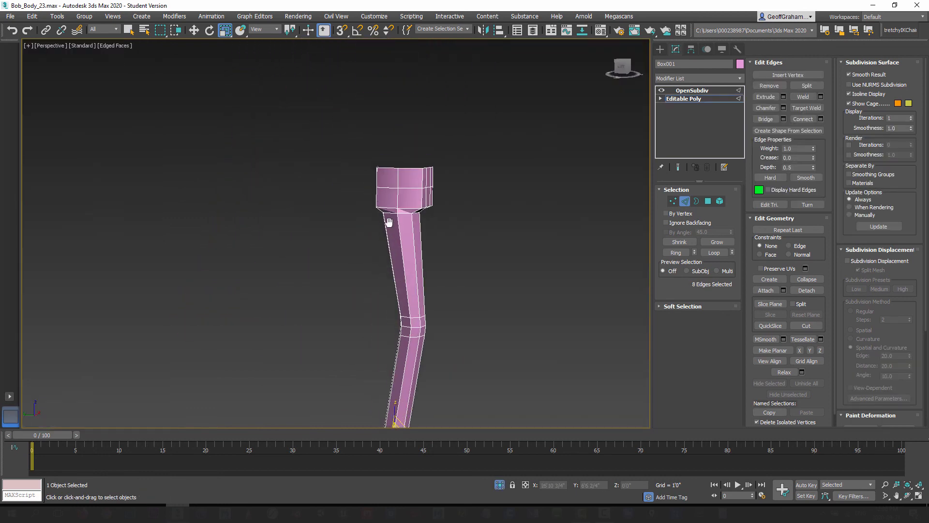
{"action": "scroll", "coordinate": [389, 220], "scroll_direction": "up", "scroll_amount": 5}
{"action": "middle_click_drag", "start_coordinate": [389, 238], "coordinate": [259, 79], "text": "alt"}
{"action": "left_click", "coordinate": [350, 143]}
{"action": "left_click", "coordinate": [352, 108], "text": "ctrl"}
{"action": "left_click", "coordinate": [194, 30]}
{"action": "middle_click_drag", "start_coordinate": [310, 150], "coordinate": [324, 164], "text": "alt"}
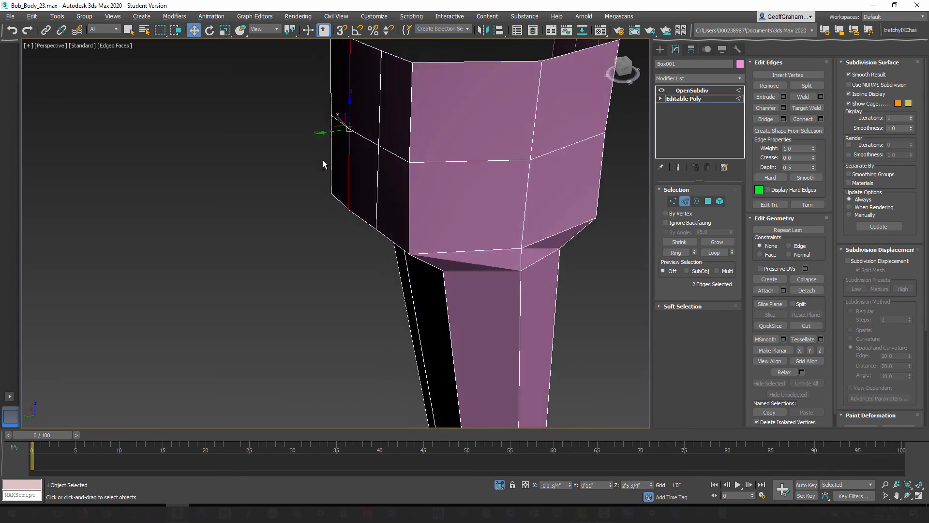
{"action": "left_click_drag", "start_coordinate": [328, 132], "coordinate": [340, 153]}
Pull the two stacked vertical edges at the waist's rear outer corner forward to about X -0'3", Y 0'10".
{"action": "left_click", "coordinate": [378, 167]}
{"action": "left_click", "coordinate": [378, 167], "text": "ctrl"}
{"action": "middle_click_drag", "start_coordinate": [342, 171], "coordinate": [351, 235], "text": "alt"}
{"action": "middle_click_drag", "start_coordinate": [376, 205], "coordinate": [397, 233]}
{"action": "scroll", "coordinate": [368, 193], "scroll_direction": "down", "scroll_amount": 5}
{"action": "middle_click_drag", "start_coordinate": [392, 172], "coordinate": [370, 195]}
{"action": "scroll", "coordinate": [396, 212], "scroll_direction": "up", "scroll_amount": 4}
{"action": "left_click", "coordinate": [369, 194]}
{"action": "left_click", "coordinate": [370, 227], "text": "ctrl"}
{"action": "middle_click_drag", "start_coordinate": [370, 227], "coordinate": [376, 245], "text": "alt"}
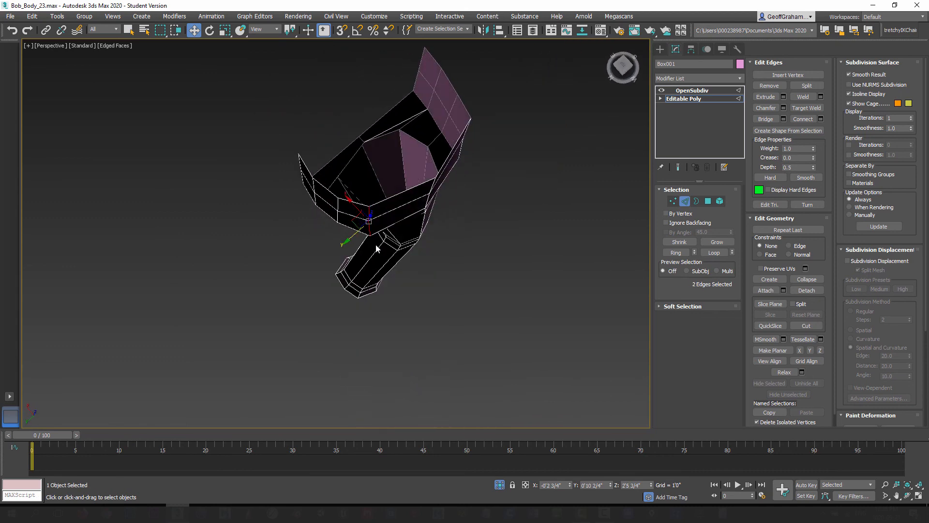
{"action": "left_click_drag", "start_coordinate": [352, 224], "coordinate": [386, 214]}
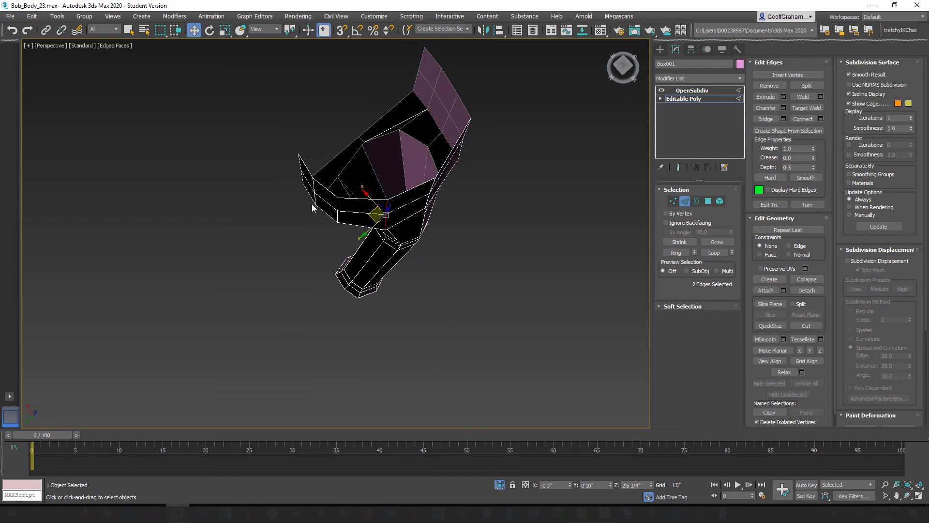
Reposition the two stacked vertical edges at the waist's front outer corner to round the front profile.
{"action": "middle_click_drag", "start_coordinate": [312, 208], "coordinate": [381, 165], "text": "alt"}
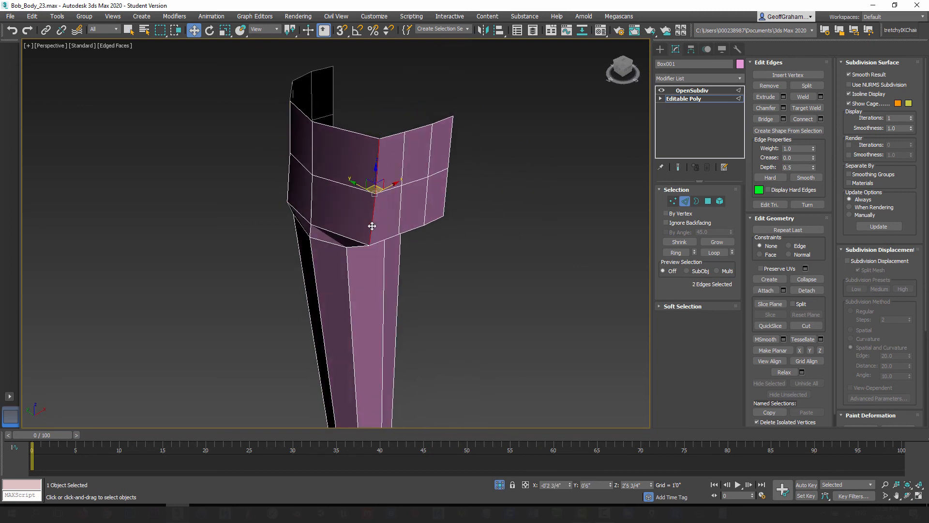
{"action": "middle_click_drag", "start_coordinate": [372, 227], "coordinate": [384, 253], "text": "alt"}
{"action": "left_click_drag", "start_coordinate": [372, 180], "coordinate": [359, 168]}
Select the next pair of stacked vertical front waist edges toward the center and shift them to about X -0'2", Y 0'6".
{"action": "mouse_move", "coordinate": [410, 211]}
{"action": "middle_mouse_down", "text": "alt"}
{"action": "mouse_move", "coordinate": [403, 184]}
{"action": "mouse_move", "coordinate": [403, 207]}
{"action": "middle_mouse_up", "text": "alt"}
{"action": "left_click", "coordinate": [401, 174]}
{"action": "left_click", "coordinate": [401, 196], "text": "ctrl"}
{"action": "left_click", "coordinate": [427, 233]}
{"action": "left_click", "coordinate": [403, 187]}
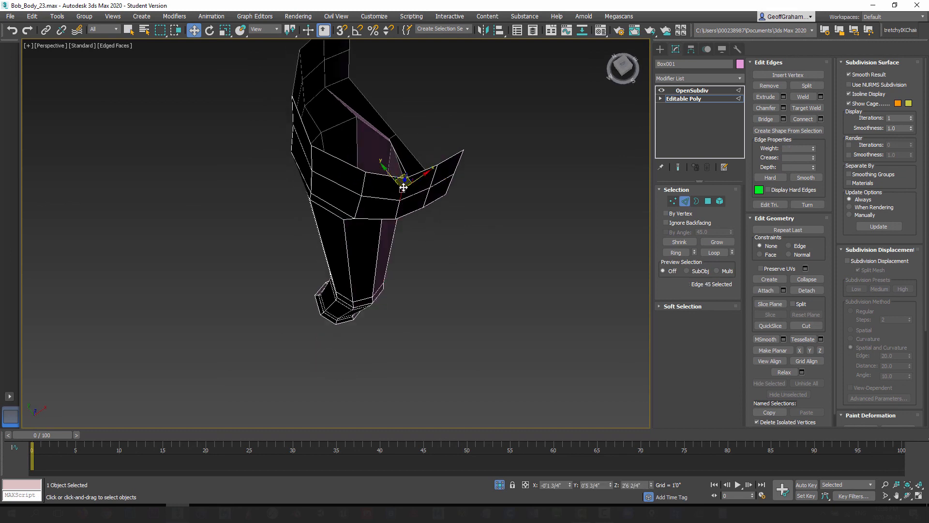
{"action": "left_click", "coordinate": [400, 210], "text": "ctrl"}
{"action": "left_click", "coordinate": [416, 230]}
{"action": "left_click", "coordinate": [399, 202]}
{"action": "left_click", "coordinate": [402, 188], "text": "ctrl"}
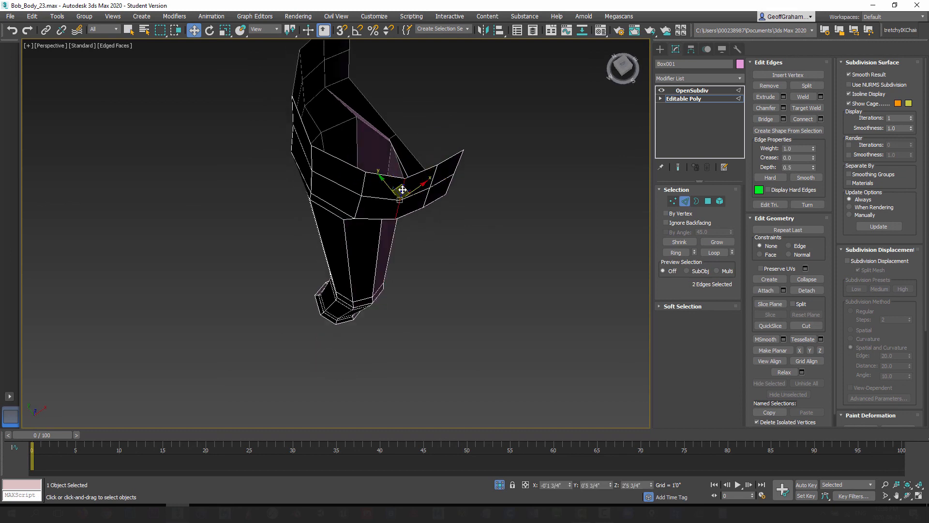
{"action": "middle_click_drag", "start_coordinate": [402, 200], "coordinate": [353, 254], "text": "alt"}
In vertex mode, adjust a pair of middle-row waist vertices near the rear center seam to smooth the back.
{"action": "left_click", "coordinate": [673, 202]}
{"action": "middle_click_drag", "start_coordinate": [484, 233], "coordinate": [386, 207], "text": "alt"}
{"action": "left_click", "coordinate": [400, 147]}
{"action": "middle_click_drag", "start_coordinate": [460, 198], "coordinate": [536, 181], "text": "alt"}
{"action": "left_click", "coordinate": [589, 168], "text": "ctrl"}
{"action": "left_click_drag", "start_coordinate": [497, 141], "coordinate": [494, 125]}
{"action": "mouse_move", "coordinate": [421, 182]}
{"action": "middle_mouse_down", "text": "alt"}
{"action": "mouse_move", "coordinate": [485, 188]}
{"action": "mouse_move", "coordinate": [469, 228]}
{"action": "mouse_move", "coordinate": [438, 234]}
{"action": "mouse_move", "coordinate": [549, 237]}
{"action": "mouse_move", "coordinate": [435, 223]}
{"action": "mouse_move", "coordinate": [471, 252]}
{"action": "mouse_move", "coordinate": [429, 257]}
{"action": "mouse_move", "coordinate": [396, 153]}
{"action": "mouse_move", "coordinate": [419, 200]}
{"action": "middle_mouse_up", "text": "alt"}
{"action": "left_click", "coordinate": [400, 154]}
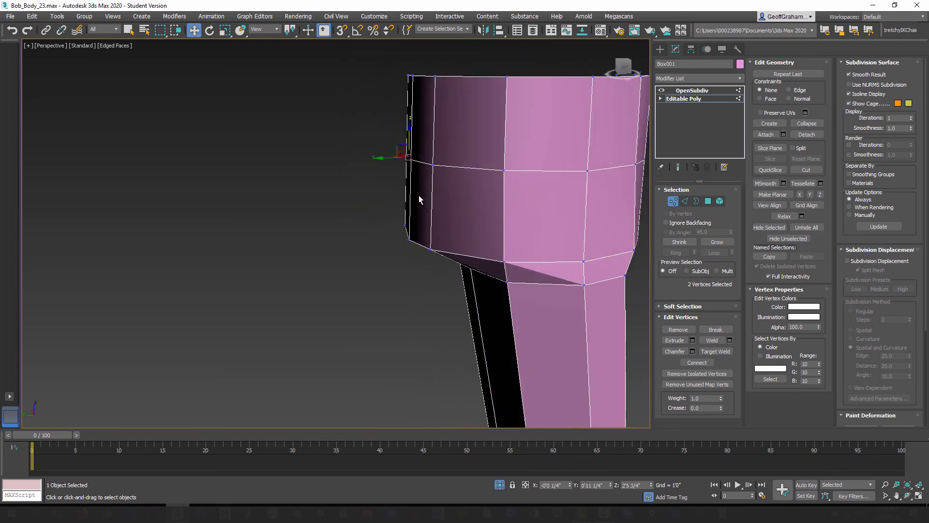
{"action": "mouse_move", "coordinate": [402, 163]}
{"action": "left_mouse_down"}
{"action": "mouse_move", "coordinate": [390, 159]}
{"action": "mouse_move", "coordinate": [397, 155]}
{"action": "left_mouse_up"}
Nudge neighboring waist and hip vertices one at a time to even out the pants' contour.
{"action": "middle_click_drag", "start_coordinate": [393, 197], "coordinate": [460, 182], "text": "alt"}
{"action": "left_click", "coordinate": [469, 164]}
{"action": "left_click_drag", "start_coordinate": [457, 168], "coordinate": [460, 179]}
{"action": "middle_click_drag", "start_coordinate": [459, 182], "coordinate": [437, 226], "text": "alt"}
{"action": "left_click_drag", "start_coordinate": [412, 238], "coordinate": [407, 229]}
{"action": "middle_click_drag", "start_coordinate": [407, 230], "coordinate": [456, 262], "text": "alt"}
{"action": "left_click", "coordinate": [399, 257]}
{"action": "scroll", "coordinate": [380, 267], "scroll_direction": "up", "scroll_amount": 3}
Leave vertex editing and end isolation to bring back the body and reference drawings.
{"action": "left_click", "coordinate": [673, 204]}
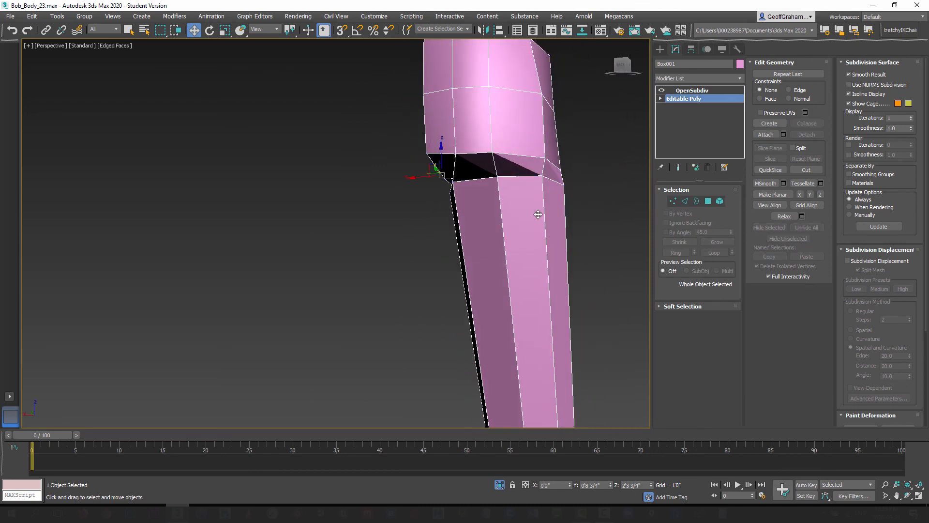
{"action": "right_click", "coordinate": [537, 212]}
{"action": "left_click", "coordinate": [554, 140]}
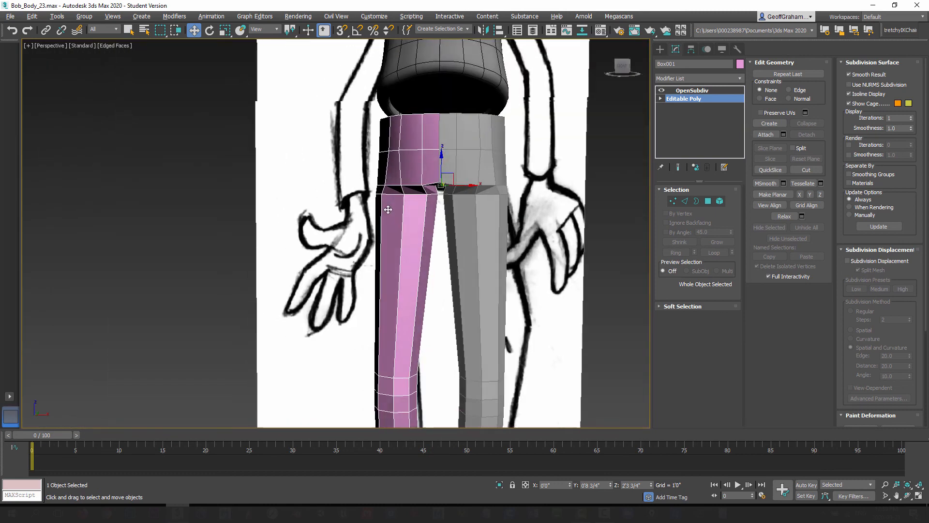
Select the whole edge loop at the top of the thigh and adjust its height slightly.
{"action": "middle_click_drag", "start_coordinate": [388, 209], "coordinate": [437, 227], "text": "alt"}
{"action": "middle_click_drag", "start_coordinate": [408, 241], "coordinate": [427, 204]}
{"action": "left_click", "coordinate": [685, 203]}
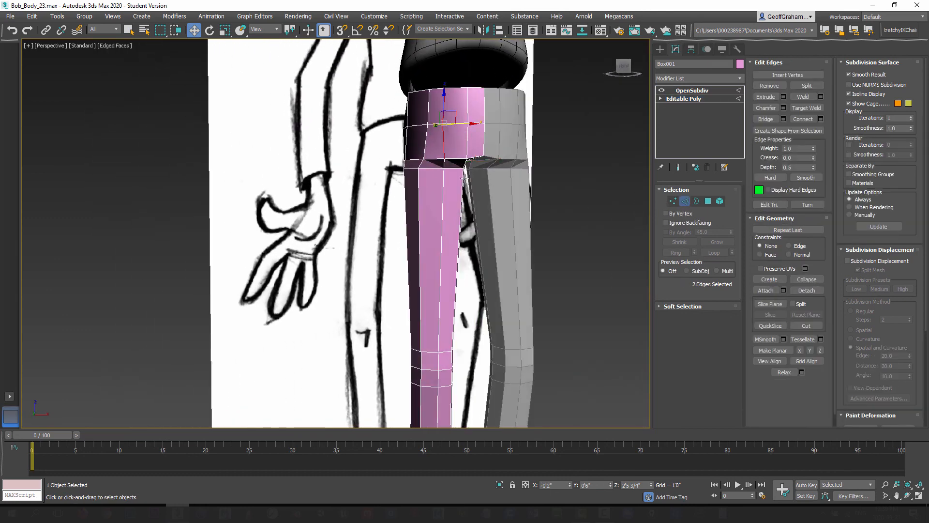
{"action": "double_click", "coordinate": [437, 166]}
{"action": "left_click_drag", "start_coordinate": [435, 145], "coordinate": [435, 146]}
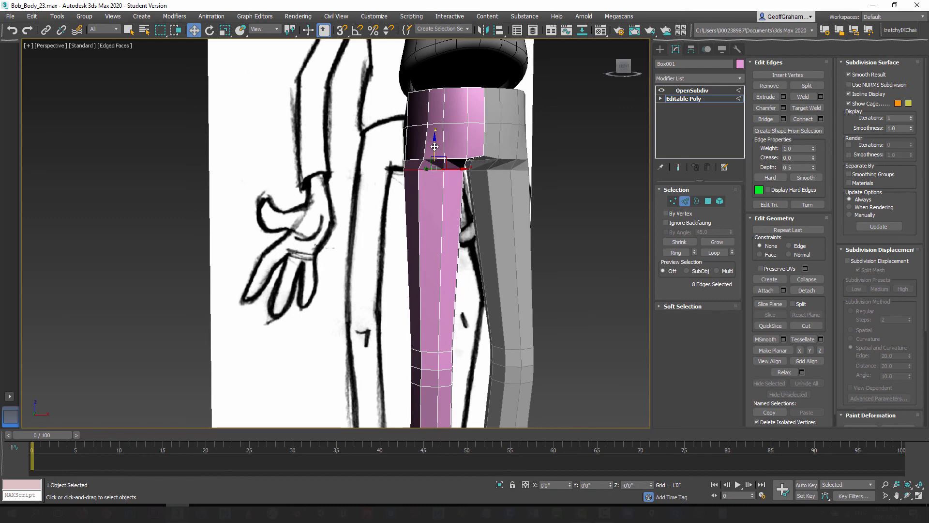
Connect the thigh's ring of vertical edges with 1 segment, pinch 0 and slide -87, adding a loop below the crotch.
{"action": "left_click", "coordinate": [445, 180]}
{"action": "left_click", "coordinate": [676, 252]}
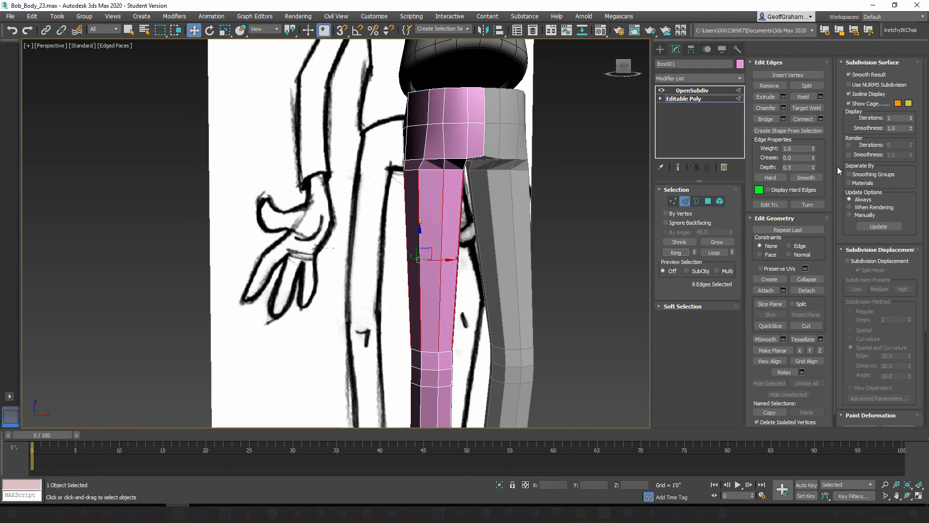
{"action": "left_click", "coordinate": [820, 119]}
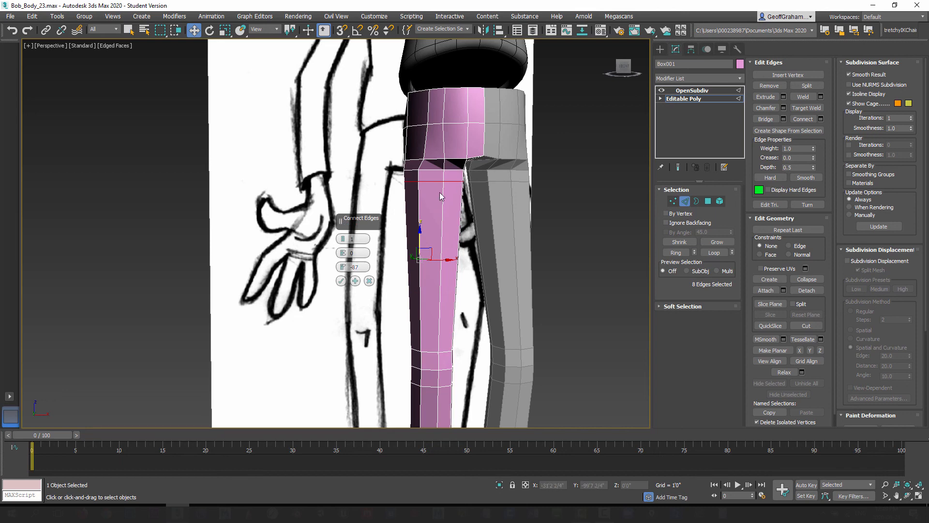
{"action": "left_click", "coordinate": [341, 281]}
Leave edge editing and examine the smoothed pants against the body and reference drawings.
{"action": "middle_click_drag", "start_coordinate": [425, 227], "coordinate": [453, 252], "text": "alt"}
{"action": "scroll", "coordinate": [453, 252], "scroll_direction": "up", "scroll_amount": 2}
{"action": "mouse_move", "coordinate": [334, 242]}
{"action": "middle_mouse_down", "text": "alt"}
{"action": "mouse_move", "coordinate": [396, 211]}
{"action": "mouse_move", "coordinate": [439, 240]}
{"action": "mouse_move", "coordinate": [390, 254]}
{"action": "mouse_move", "coordinate": [428, 236]}
{"action": "mouse_move", "coordinate": [333, 237]}
{"action": "mouse_move", "coordinate": [350, 265]}
{"action": "mouse_move", "coordinate": [469, 242]}
{"action": "mouse_move", "coordinate": [377, 221]}
{"action": "middle_mouse_up", "text": "alt"}
{"action": "scroll", "coordinate": [377, 221], "scroll_direction": "down", "scroll_amount": 5}
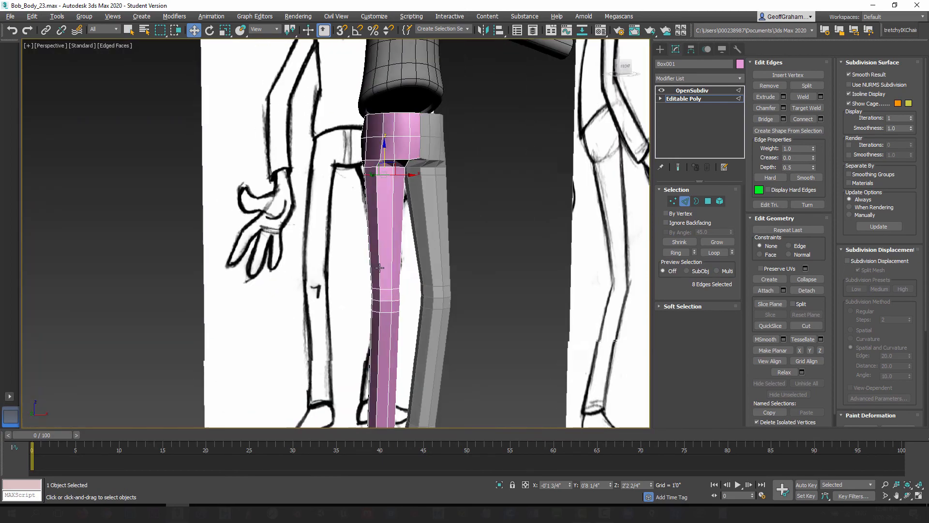
{"action": "scroll", "coordinate": [388, 227], "scroll_direction": "up", "scroll_amount": 3}
{"action": "left_click", "coordinate": [688, 203]}
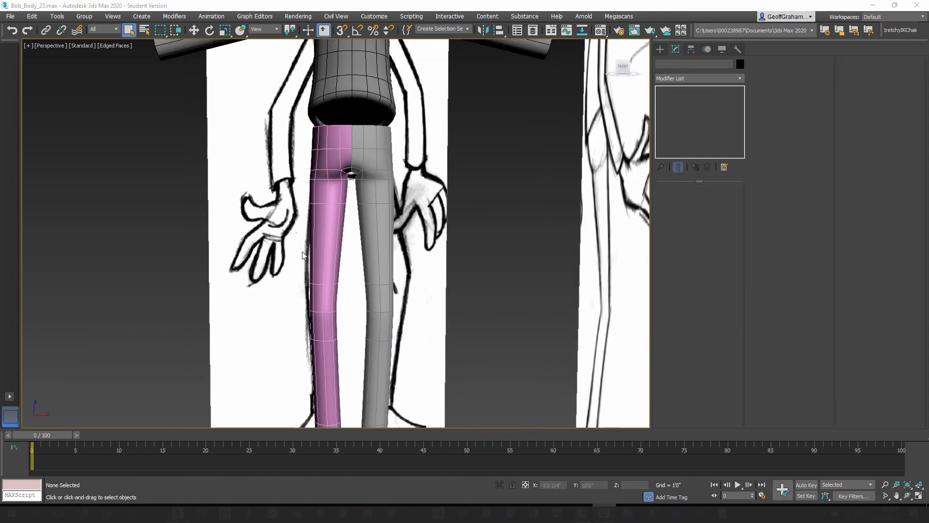
{"action": "middle_click_drag", "start_coordinate": [304, 252], "coordinate": [334, 275], "text": "alt"}
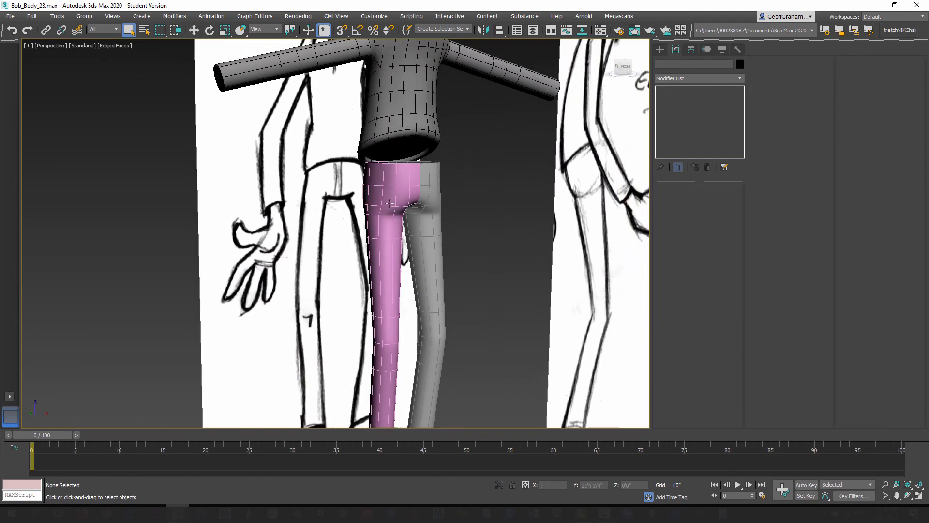
{"action": "scroll", "coordinate": [389, 200], "scroll_direction": "up", "scroll_amount": 3}
{"action": "middle_click_drag", "start_coordinate": [400, 202], "coordinate": [376, 207], "text": "alt"}
{"action": "scroll", "coordinate": [368, 200], "scroll_direction": "down", "scroll_amount": 5}
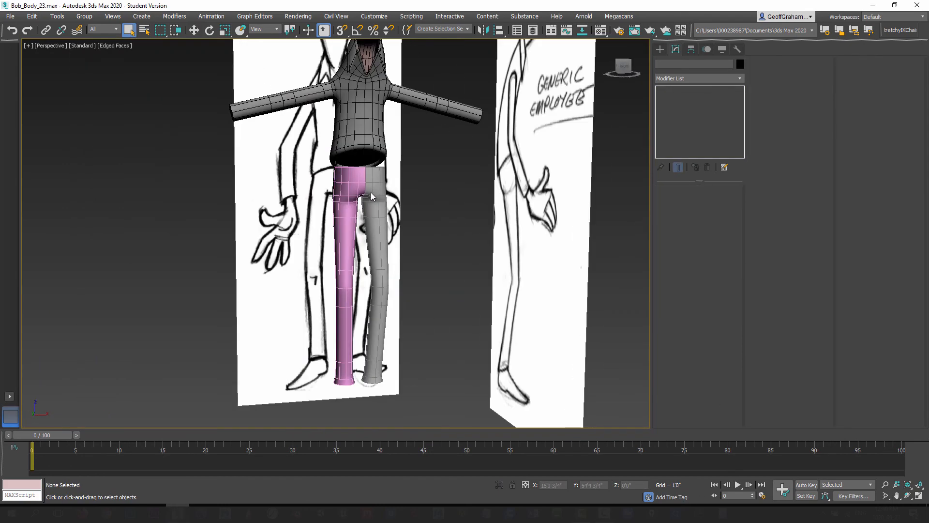
Delete the OpenSubdiv modifier from the pants half Box001.
{"action": "left_click", "coordinate": [342, 184]}
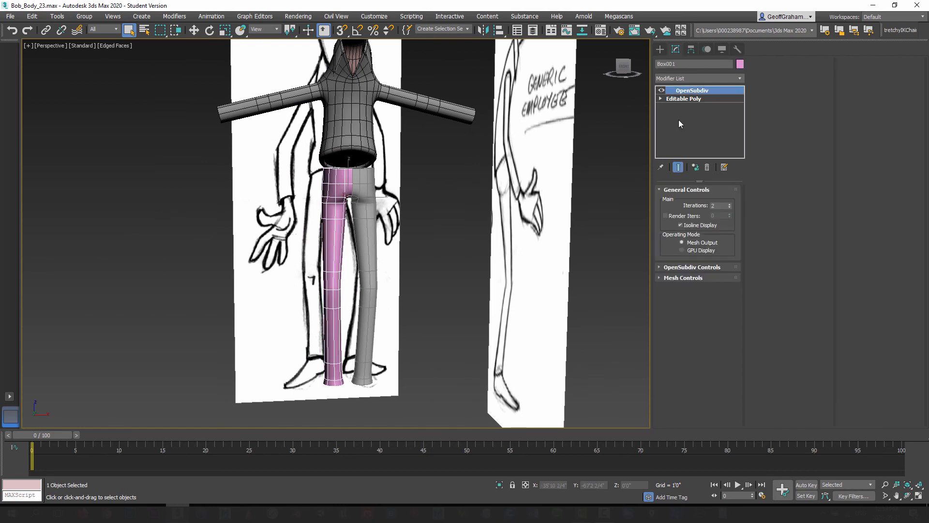
{"action": "right_click", "coordinate": [697, 92]}
{"action": "left_click", "coordinate": [717, 104]}
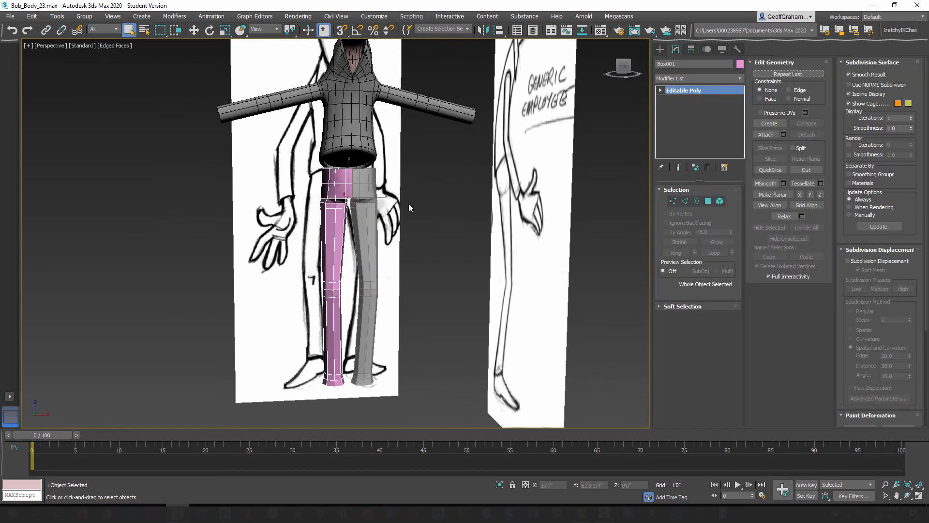
Unfreeze the mirrored pants half Box002 in the Bob_Model layer using the Layer Explorer.
{"action": "left_click", "coordinate": [364, 234]}
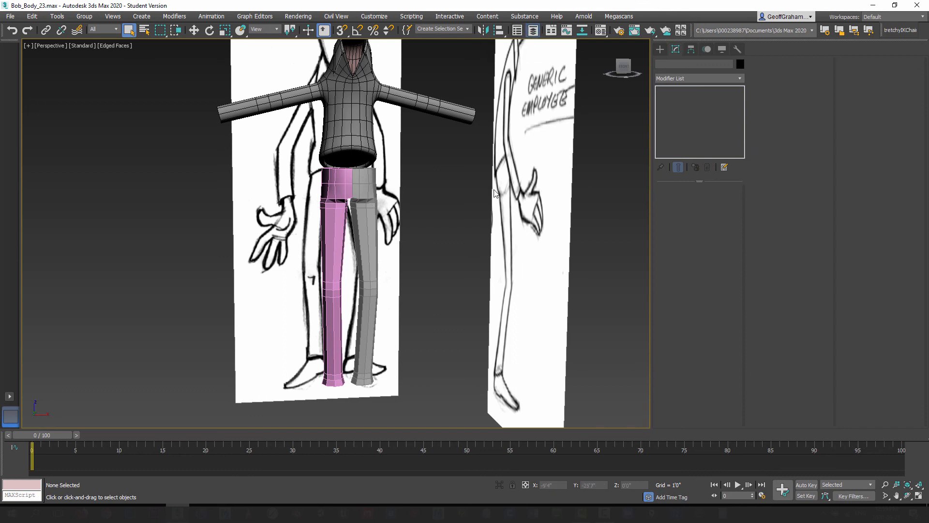
{"action": "left_click", "coordinate": [504, 165]}
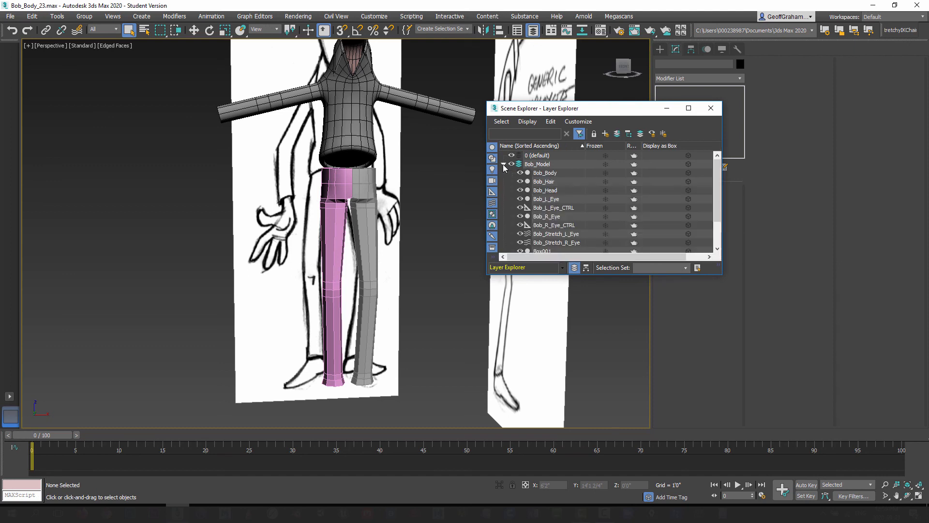
{"action": "scroll", "coordinate": [709, 179], "scroll_direction": "down", "scroll_amount": 2}
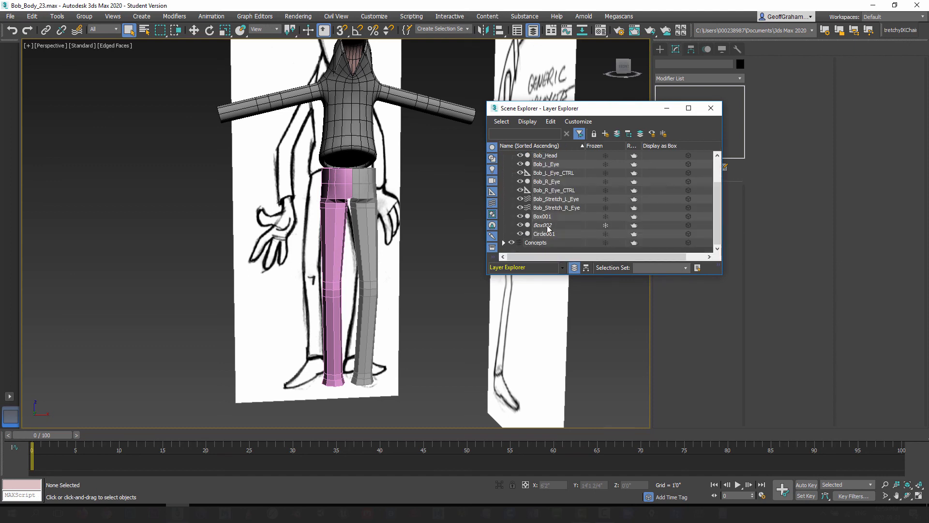
{"action": "left_click", "coordinate": [606, 225]}
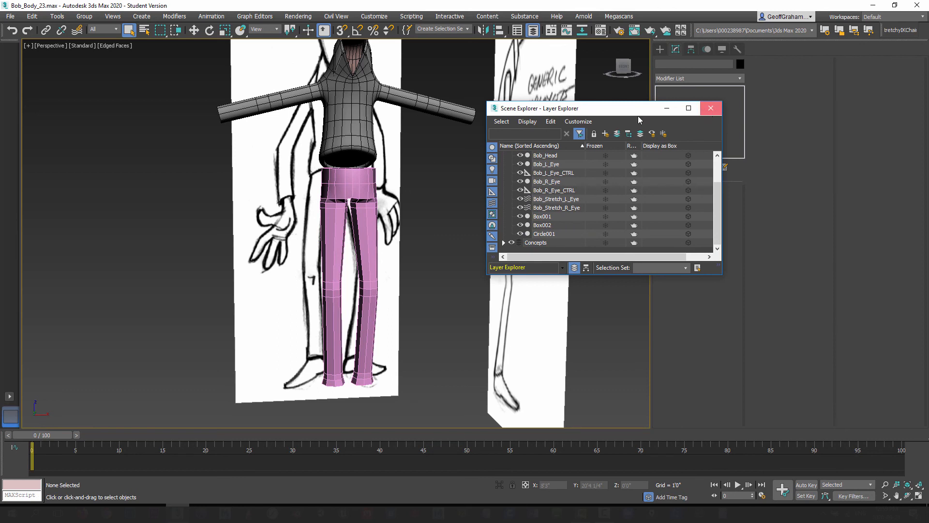
{"action": "left_click", "coordinate": [711, 108]}
Convert the mirrored pants half Box002 to an Editable Poly and attach it to Box001.
{"action": "left_click", "coordinate": [344, 129]}
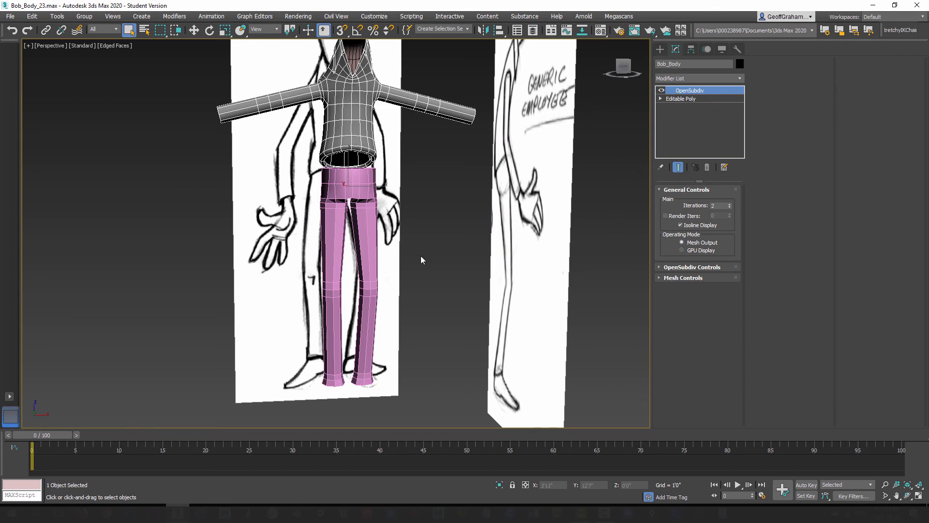
{"action": "left_click", "coordinate": [427, 236]}
{"action": "left_click", "coordinate": [347, 183]}
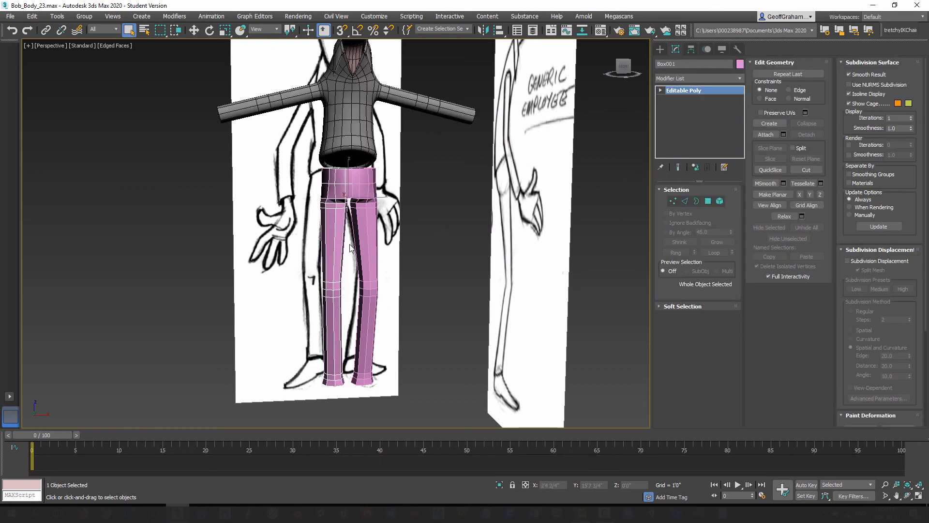
{"action": "middle_click_drag", "start_coordinate": [319, 223], "coordinate": [369, 209], "text": "alt"}
{"action": "scroll", "coordinate": [369, 208], "scroll_direction": "up", "scroll_amount": 3}
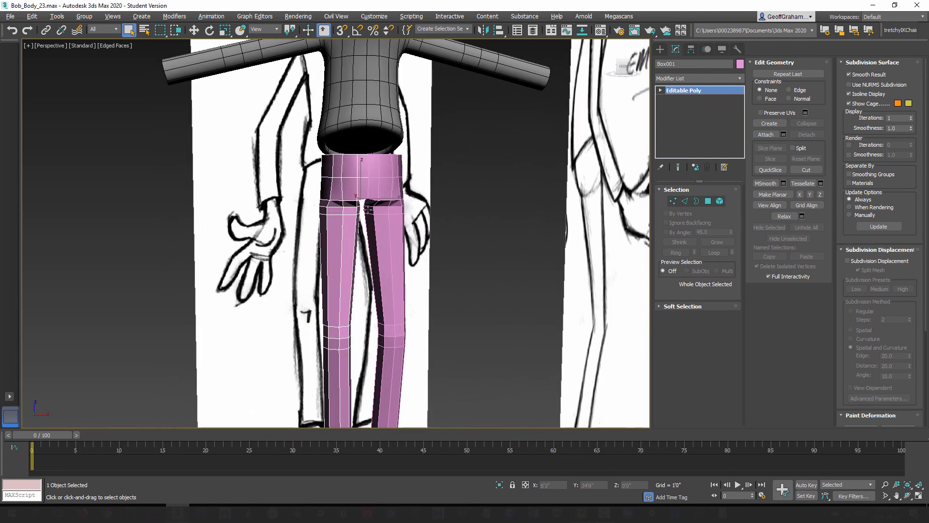
{"action": "left_click", "coordinate": [385, 187]}
{"action": "right_click", "coordinate": [385, 187]}
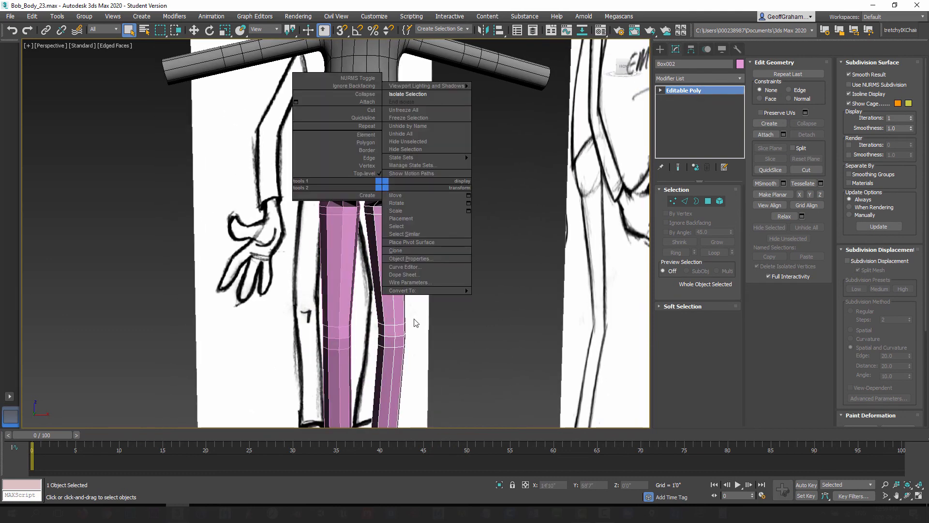
{"action": "mouse_move", "coordinate": [427, 293]}
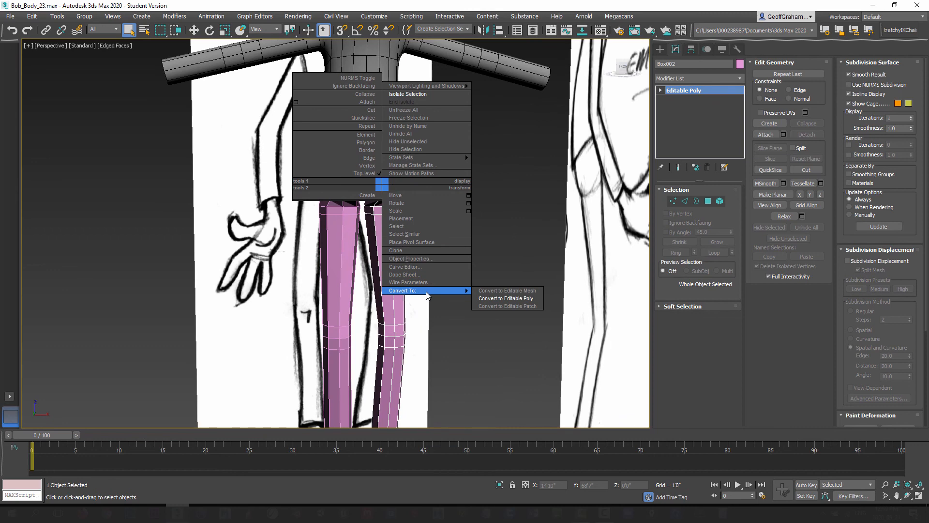
{"action": "left_click", "coordinate": [517, 298]}
{"action": "left_click", "coordinate": [352, 202]}
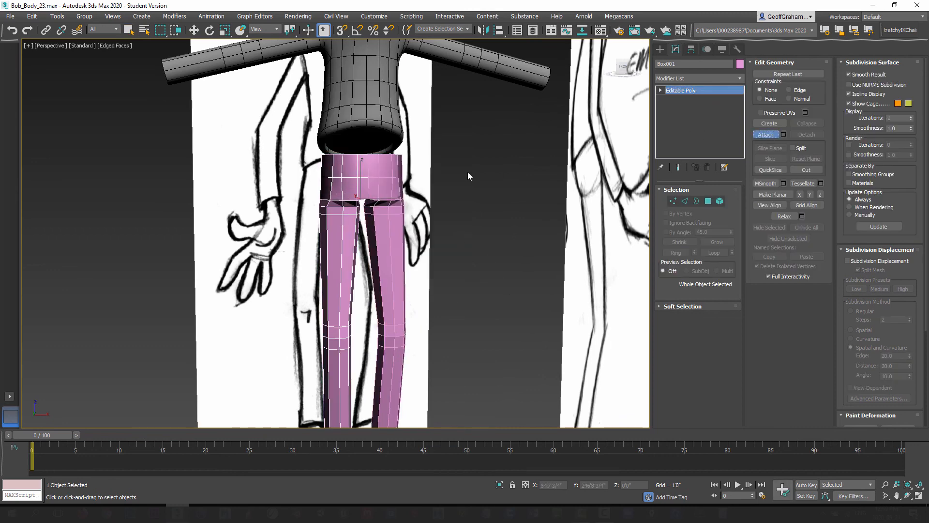
{"action": "left_click", "coordinate": [384, 186]}
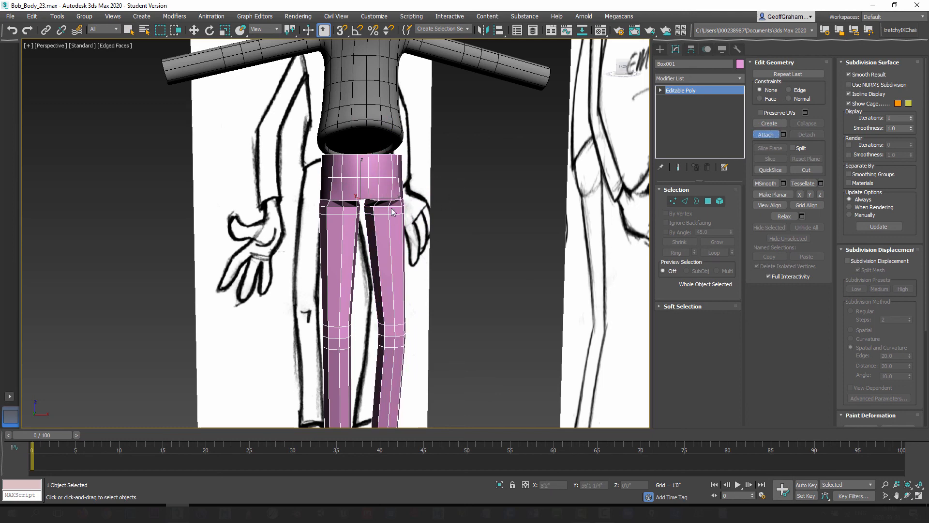
Weld the vertices along the centre seam of the attached pants halves with a 0'0" threshold, working from the front.
{"action": "key", "text": "f"}
{"action": "scroll", "coordinate": [376, 220], "scroll_direction": "up", "scroll_amount": 10}
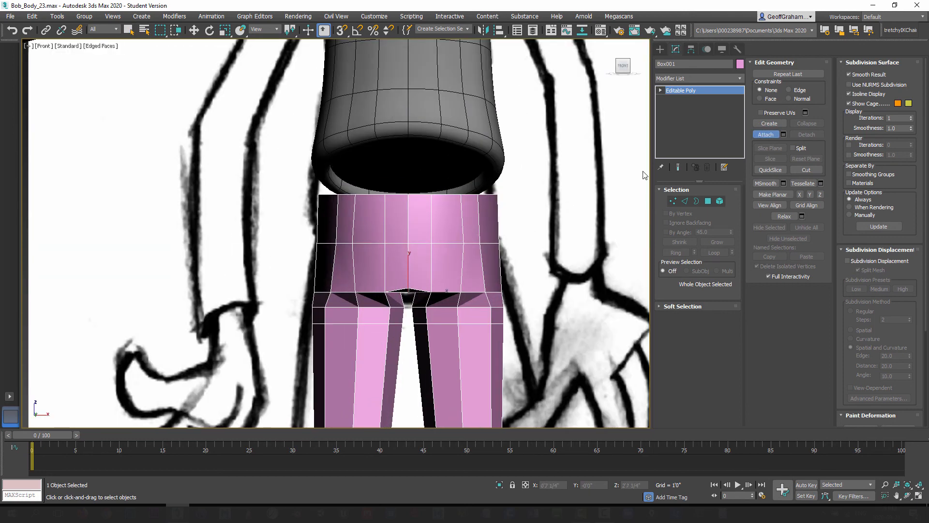
{"action": "left_click", "coordinate": [673, 201]}
{"action": "middle_click_drag", "start_coordinate": [402, 240], "coordinate": [401, 238]}
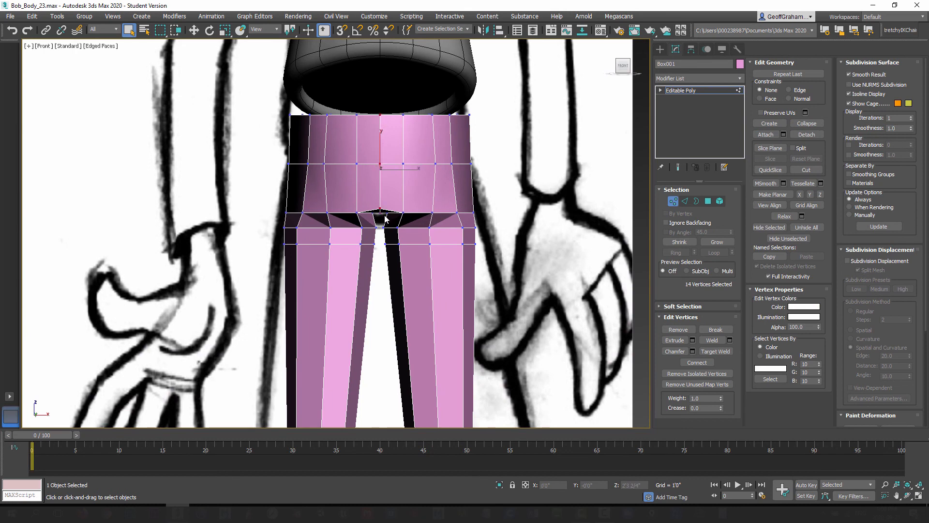
{"action": "scroll", "coordinate": [386, 219], "scroll_direction": "up", "scroll_amount": 2}
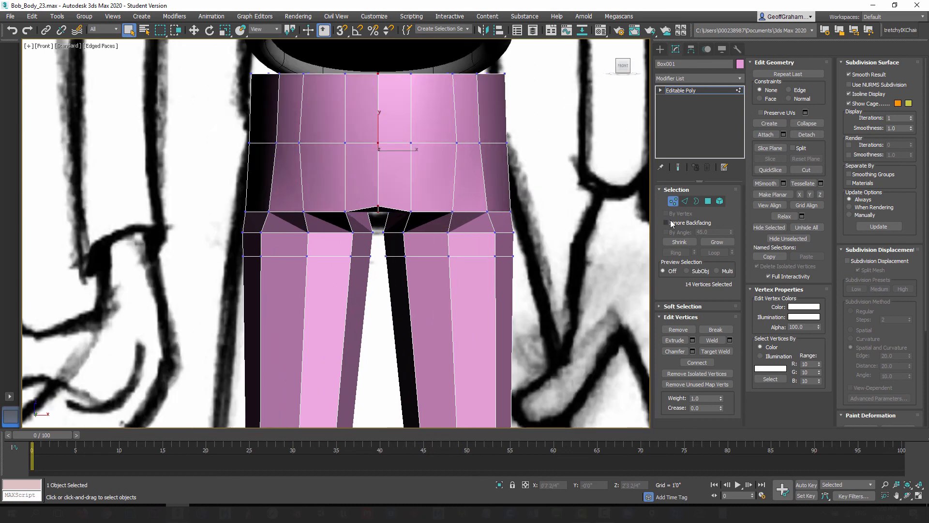
{"action": "left_click", "coordinate": [730, 340]}
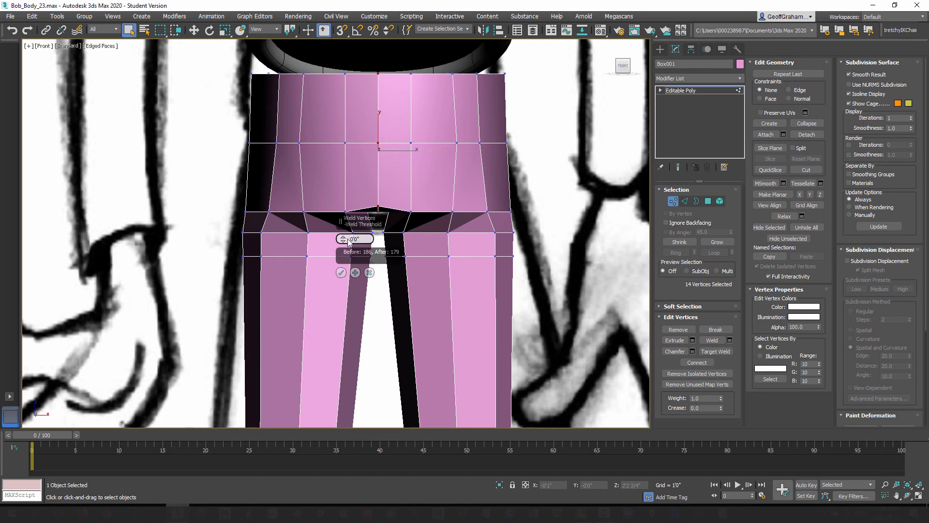
{"action": "left_click", "coordinate": [341, 273]}
{"action": "left_click", "coordinate": [673, 201]}
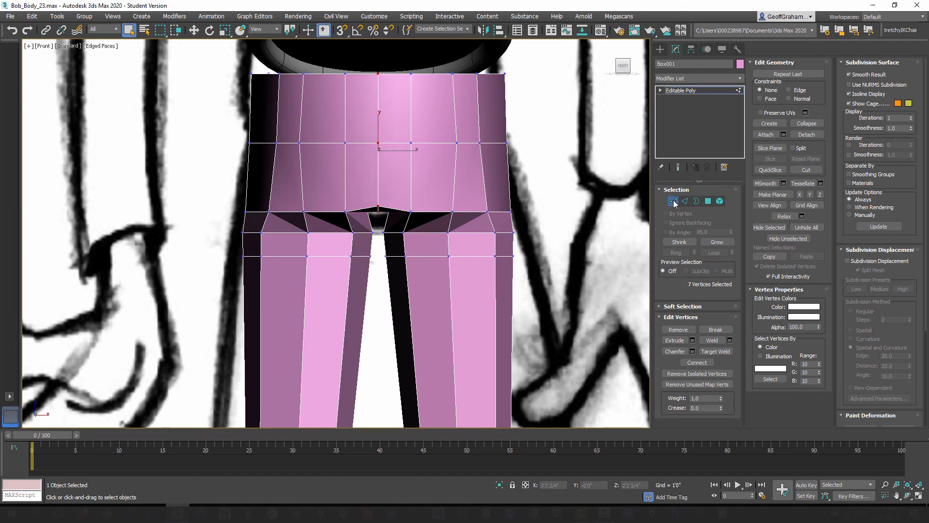
Add an OpenSubdiv modifier to the joined pants and set its iterations to 2.
{"action": "left_click", "coordinate": [740, 79]}
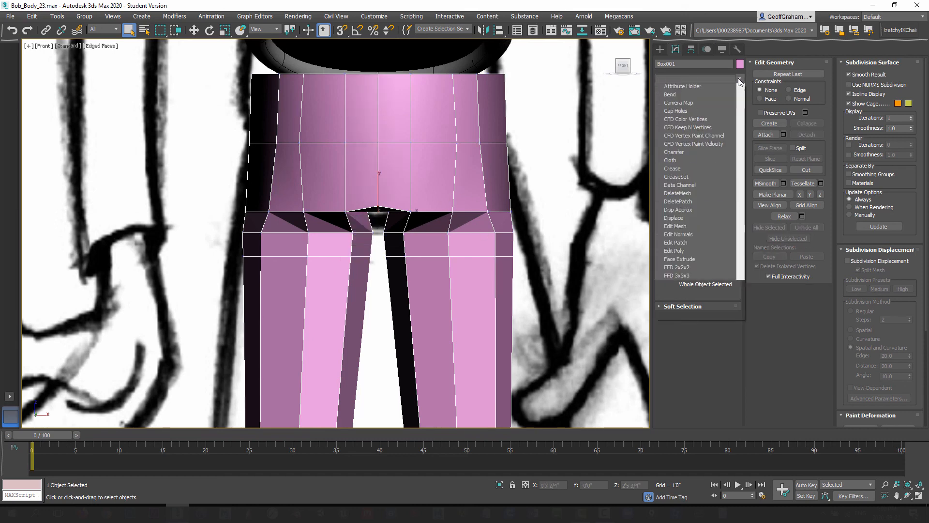
{"action": "key", "text": "o"}
{"action": "key", "text": "o"}
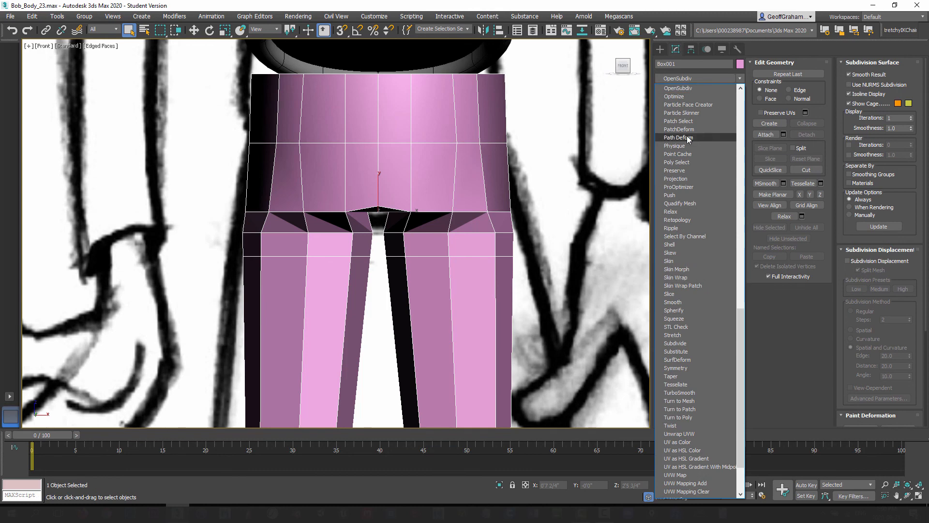
{"action": "left_click", "coordinate": [685, 89]}
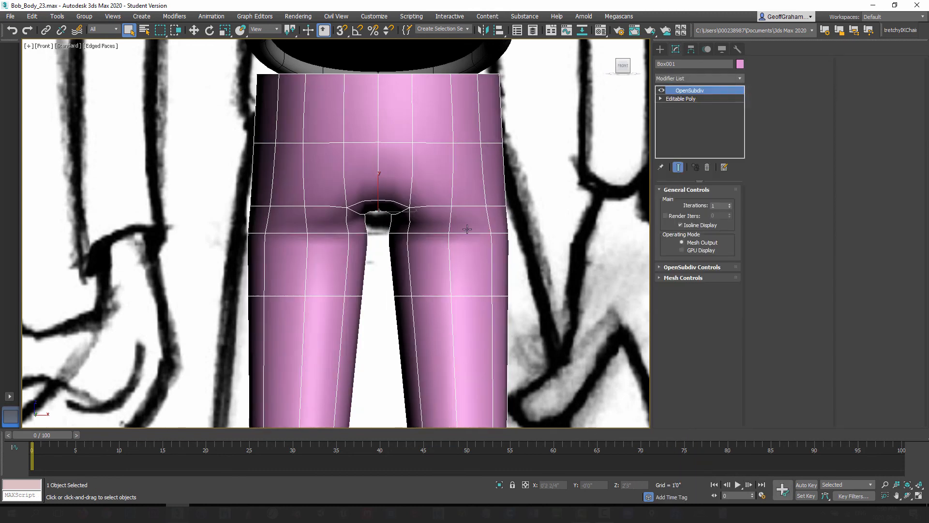
{"action": "left_click", "coordinate": [730, 204]}
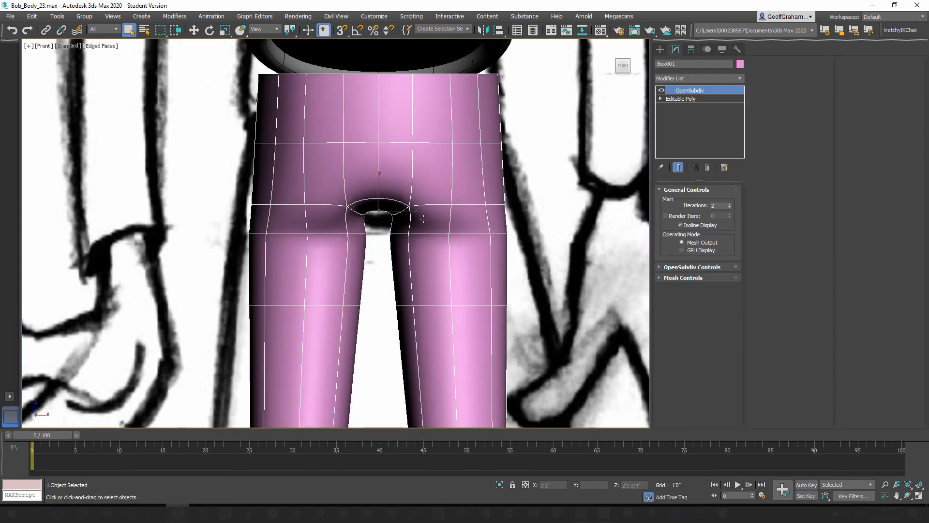
Examine the smoothed crotch and seat in perspective and isolate the pants.
{"action": "key", "text": "p"}
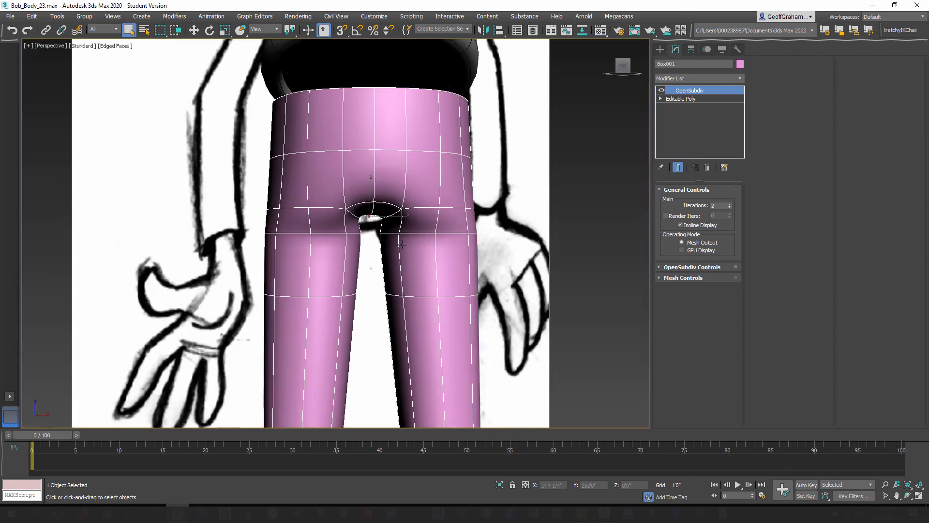
{"action": "mouse_move", "coordinate": [357, 236]}
{"action": "middle_mouse_down", "text": "alt"}
{"action": "mouse_move", "coordinate": [419, 243]}
{"action": "mouse_move", "coordinate": [444, 232]}
{"action": "mouse_move", "coordinate": [378, 229]}
{"action": "mouse_move", "coordinate": [419, 198]}
{"action": "mouse_move", "coordinate": [348, 237]}
{"action": "middle_mouse_up", "text": "alt"}
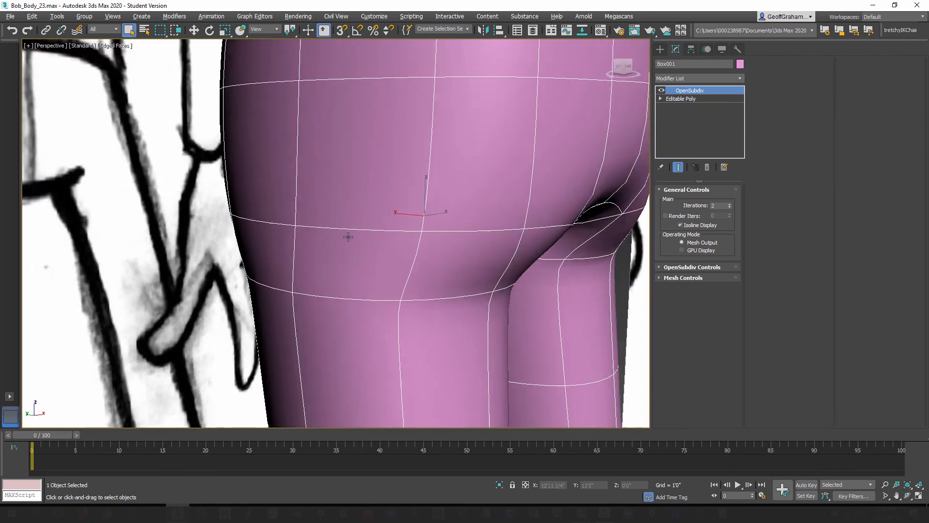
{"action": "scroll", "coordinate": [348, 237], "scroll_direction": "down", "scroll_amount": 5}
{"action": "right_click", "coordinate": [389, 191]}
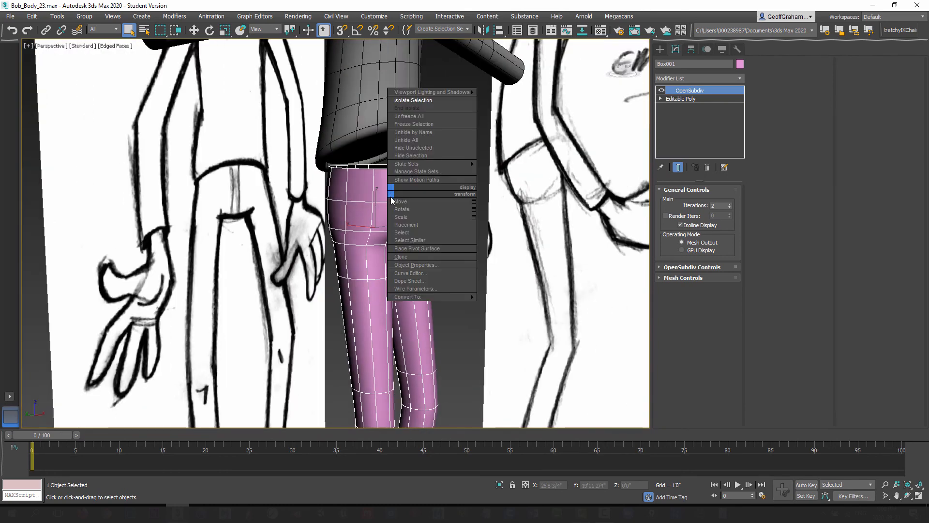
{"action": "left_click", "coordinate": [415, 100]}
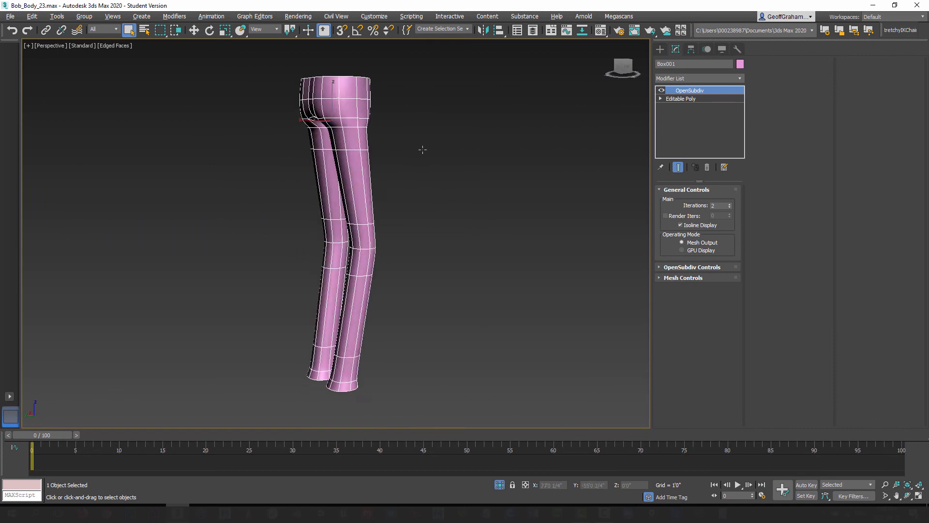
{"action": "middle_click_drag", "start_coordinate": [422, 150], "coordinate": [355, 205], "text": "alt"}
In the Editable Poly level, lower the two centre edges under the crotch slightly while previewing the subdivided result.
{"action": "left_click", "coordinate": [683, 98]}
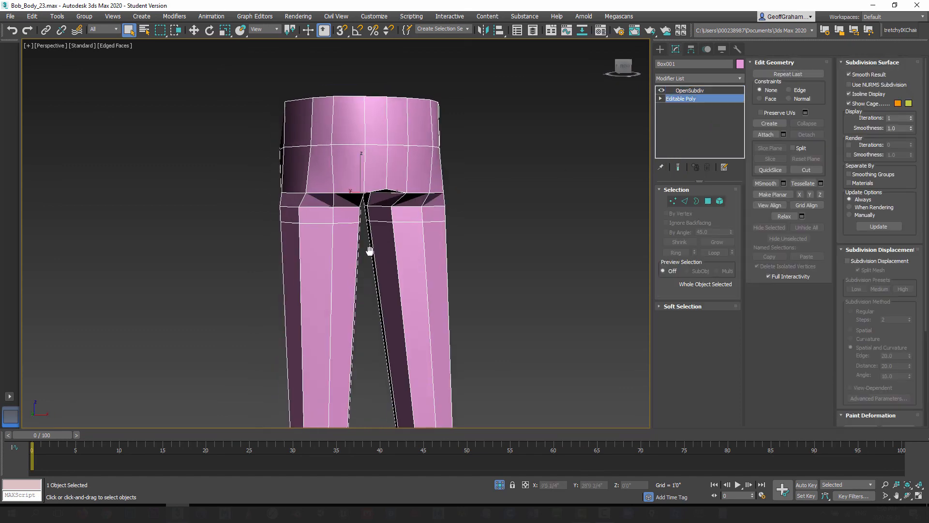
{"action": "scroll", "coordinate": [371, 219], "scroll_direction": "up", "scroll_amount": 4}
{"action": "left_click", "coordinate": [690, 202]}
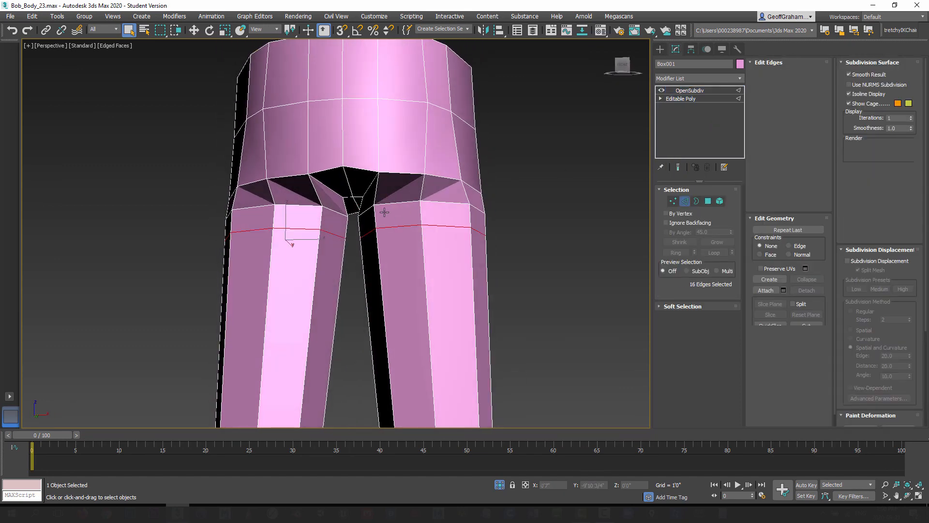
{"action": "scroll", "coordinate": [378, 207], "scroll_direction": "up", "scroll_amount": 2}
{"action": "left_click", "coordinate": [354, 173]}
{"action": "middle_click_drag", "start_coordinate": [354, 173], "coordinate": [342, 163], "text": "alt"}
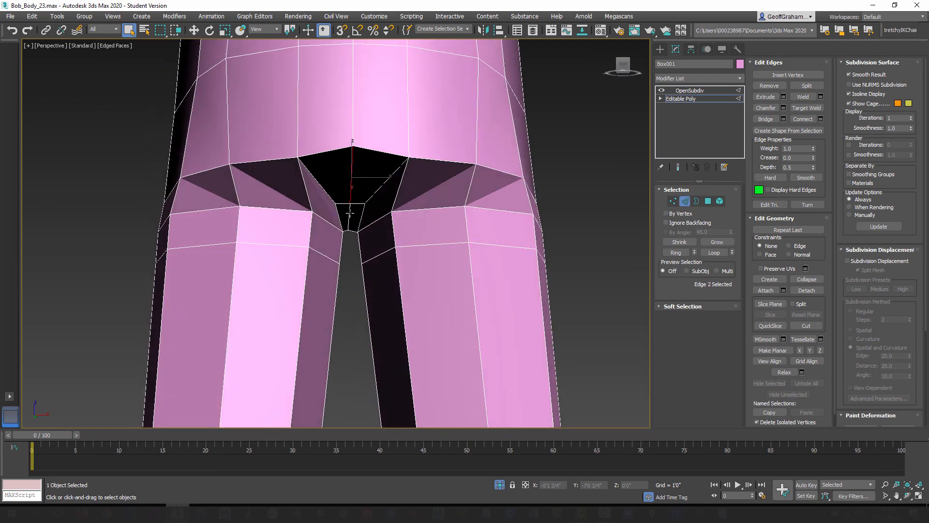
{"action": "left_click", "coordinate": [349, 213], "text": "ctrl"}
{"action": "middle_click_drag", "start_coordinate": [363, 196], "coordinate": [355, 203], "text": "alt"}
{"action": "key", "text": "w"}
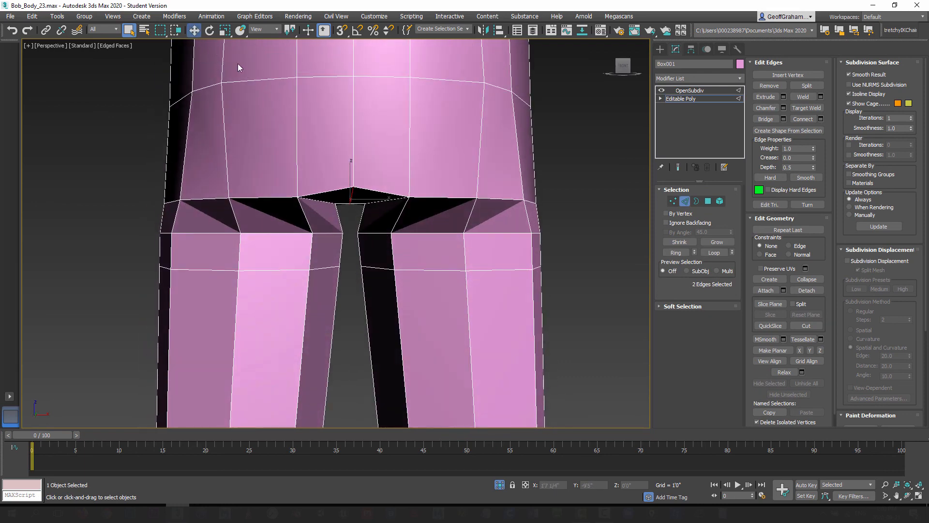
{"action": "left_click", "coordinate": [679, 168]}
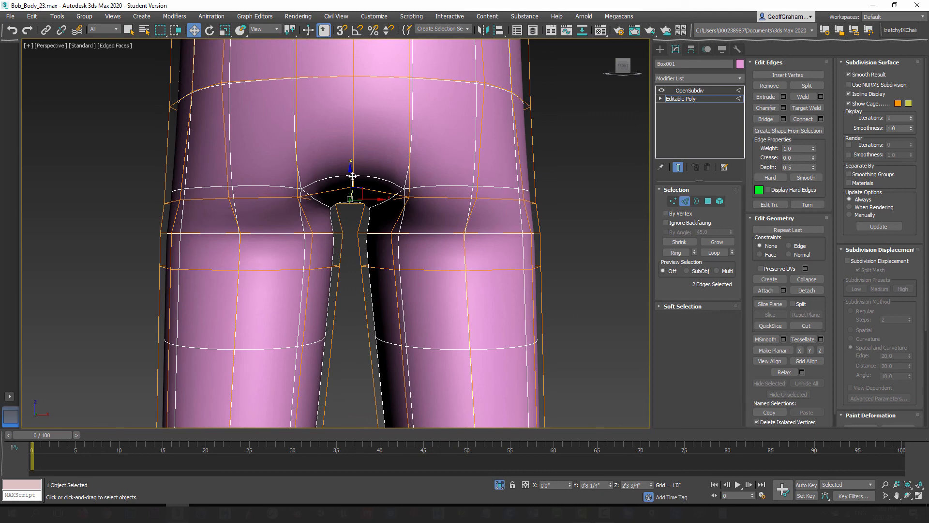
{"action": "left_click_drag", "start_coordinate": [353, 177], "coordinate": [355, 183]}
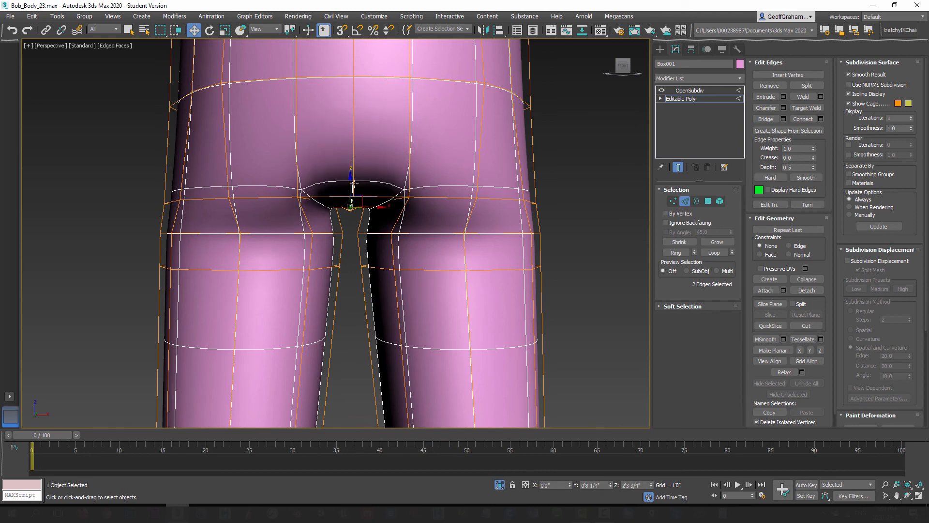
{"action": "left_click", "coordinate": [679, 167]}
Nudge the three vertices across the crotch's underside down slightly and check the smoothed shape from the side.
{"action": "middle_click_drag", "start_coordinate": [349, 224], "coordinate": [382, 235], "text": "alt"}
{"action": "left_click", "coordinate": [673, 201]}
{"action": "left_click", "coordinate": [357, 193]}
{"action": "left_click", "coordinate": [372, 198]}
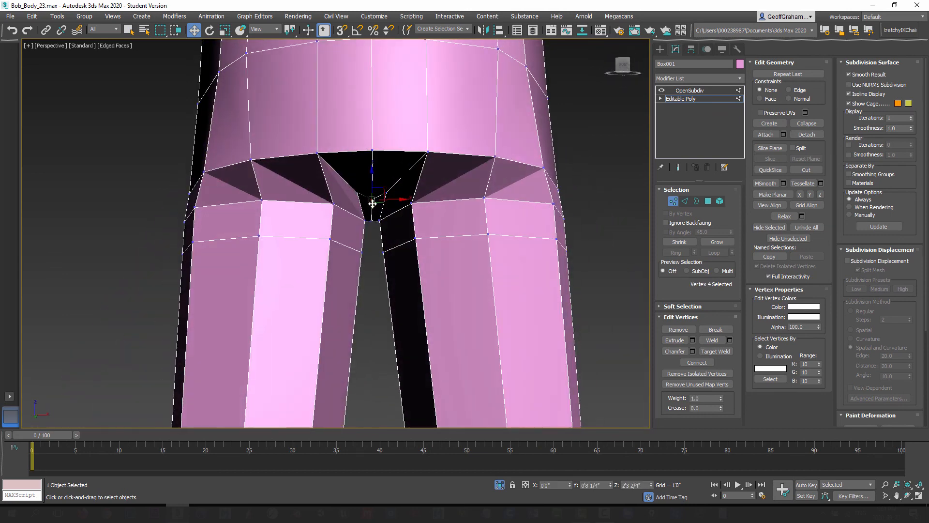
{"action": "mouse_move", "coordinate": [372, 201]}
{"action": "middle_mouse_down", "text": "alt"}
{"action": "mouse_move", "coordinate": [368, 213]}
{"action": "mouse_move", "coordinate": [387, 186]}
{"action": "mouse_move", "coordinate": [371, 202]}
{"action": "middle_mouse_up", "text": "alt"}
{"action": "left_click", "coordinate": [356, 193], "text": "ctrl"}
{"action": "left_click", "coordinate": [375, 243]}
{"action": "left_click", "coordinate": [388, 182]}
{"action": "left_click", "coordinate": [374, 190], "text": "ctrl"}
{"action": "left_click", "coordinate": [360, 183], "text": "ctrl"}
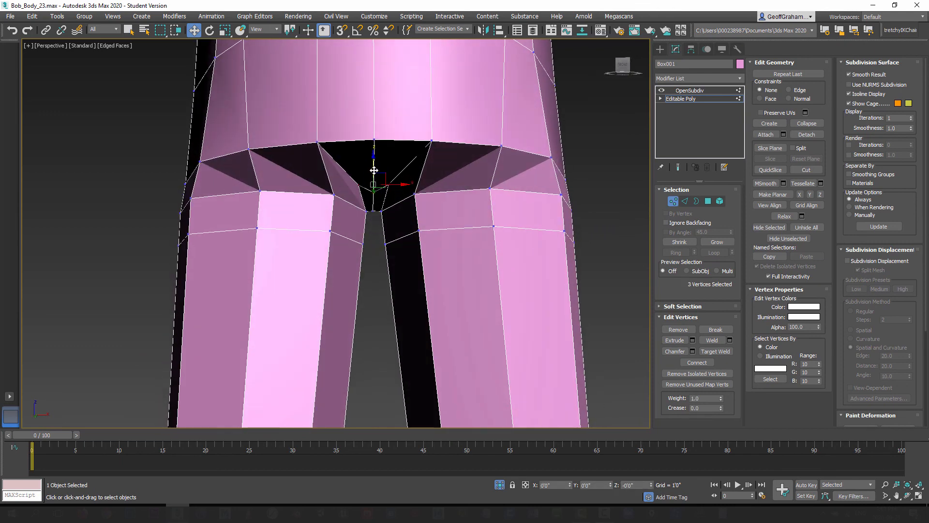
{"action": "middle_click_drag", "start_coordinate": [374, 169], "coordinate": [540, 164], "text": "alt"}
{"action": "left_click", "coordinate": [678, 168]}
{"action": "left_click", "coordinate": [679, 167]}
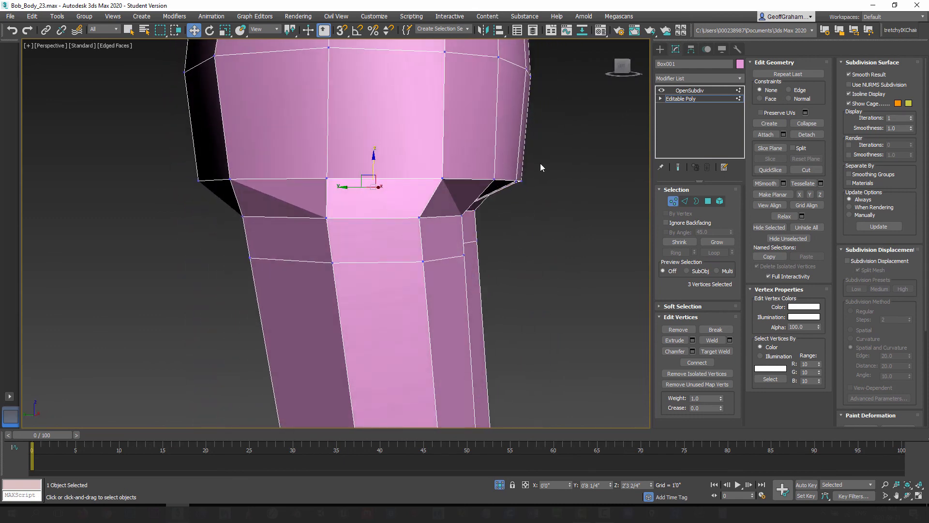
Move the seat's lower and middle centre-back vertices outward along Y by about 1/4 inch to round the seam.
{"action": "middle_click_drag", "start_coordinate": [405, 279], "coordinate": [326, 234], "text": "alt"}
{"action": "left_click", "coordinate": [318, 224]}
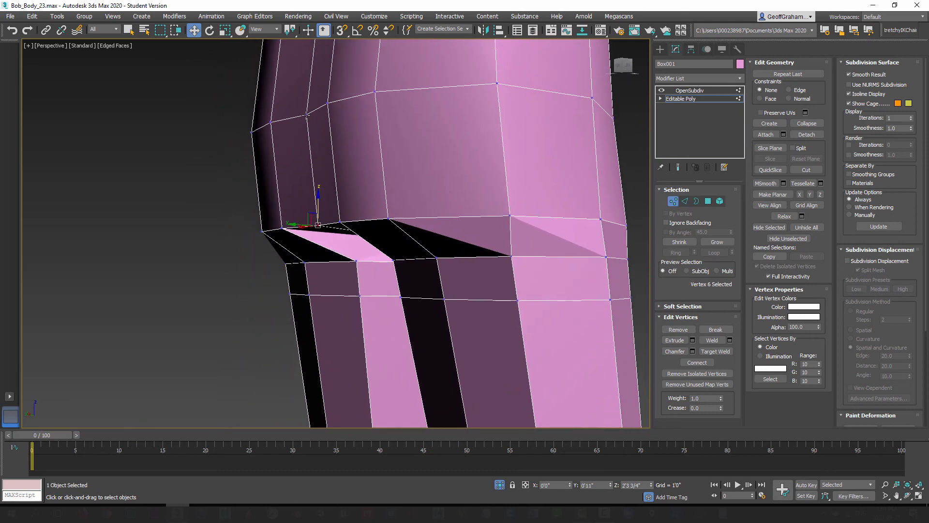
{"action": "left_click", "coordinate": [307, 115], "text": "ctrl"}
{"action": "middle_click_drag", "start_coordinate": [296, 190], "coordinate": [318, 209]}
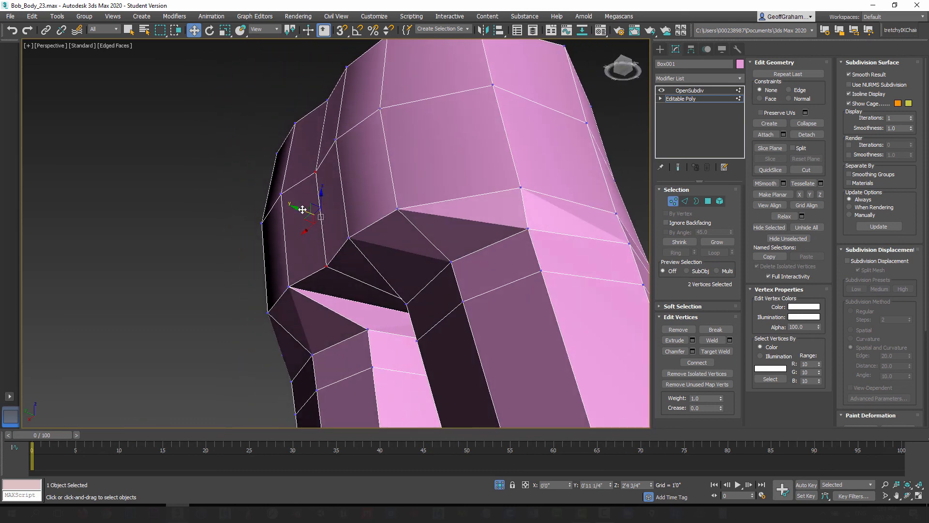
{"action": "left_click_drag", "start_coordinate": [303, 207], "coordinate": [290, 203]}
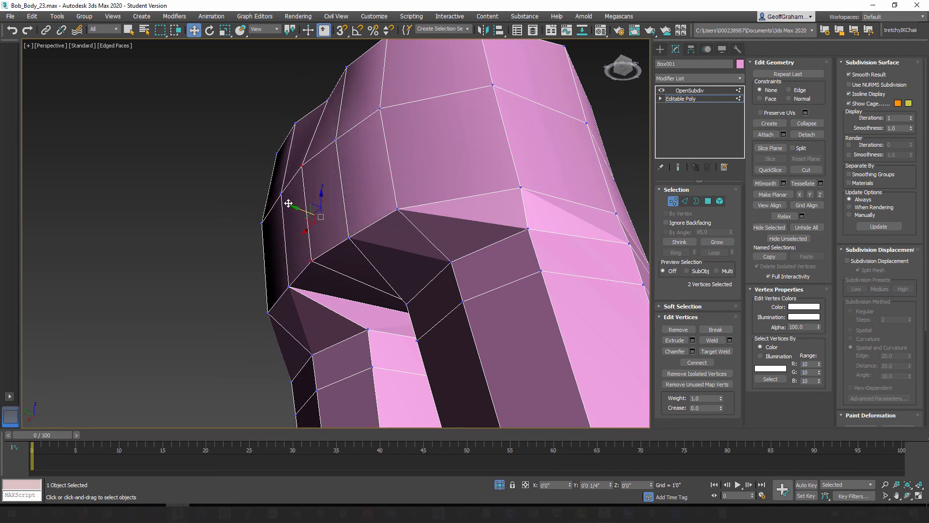
Move the centre-back vertex on the waist opening outward along Y by about 1/4 inch.
{"action": "middle_click_drag", "start_coordinate": [291, 203], "coordinate": [387, 199], "text": "alt"}
{"action": "left_click", "coordinate": [358, 73]}
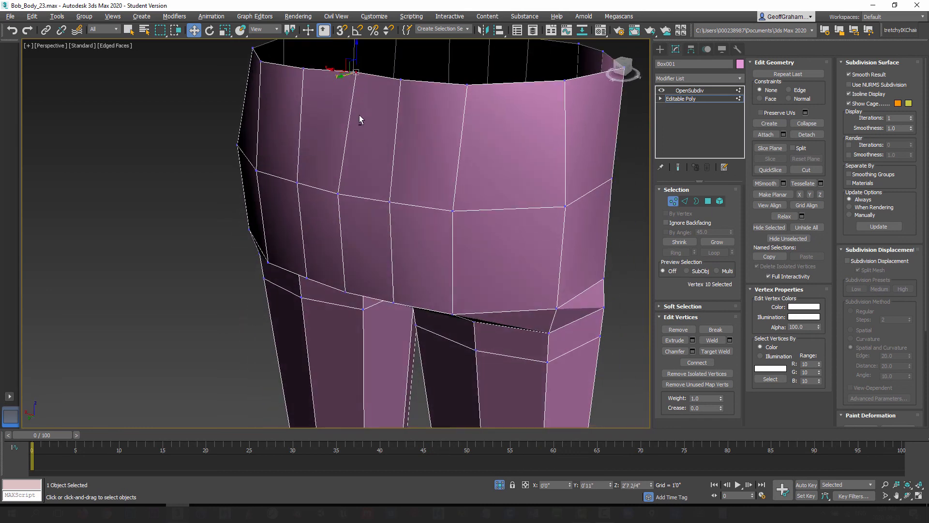
{"action": "middle_click_drag", "start_coordinate": [359, 116], "coordinate": [338, 80], "text": "alt"}
{"action": "left_click_drag", "start_coordinate": [344, 89], "coordinate": [342, 97]}
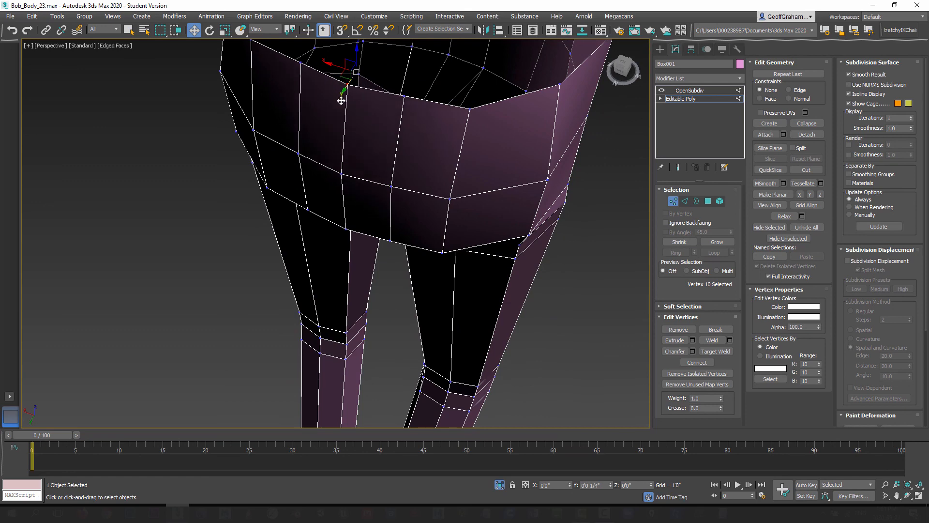
{"action": "mouse_move", "coordinate": [422, 213]}
{"action": "middle_mouse_down", "text": "alt"}
{"action": "mouse_move", "coordinate": [444, 222]}
{"action": "mouse_move", "coordinate": [451, 293]}
{"action": "mouse_move", "coordinate": [410, 221]}
{"action": "middle_mouse_up", "text": "alt"}
{"action": "scroll", "coordinate": [452, 289], "scroll_direction": "down", "scroll_amount": 5}
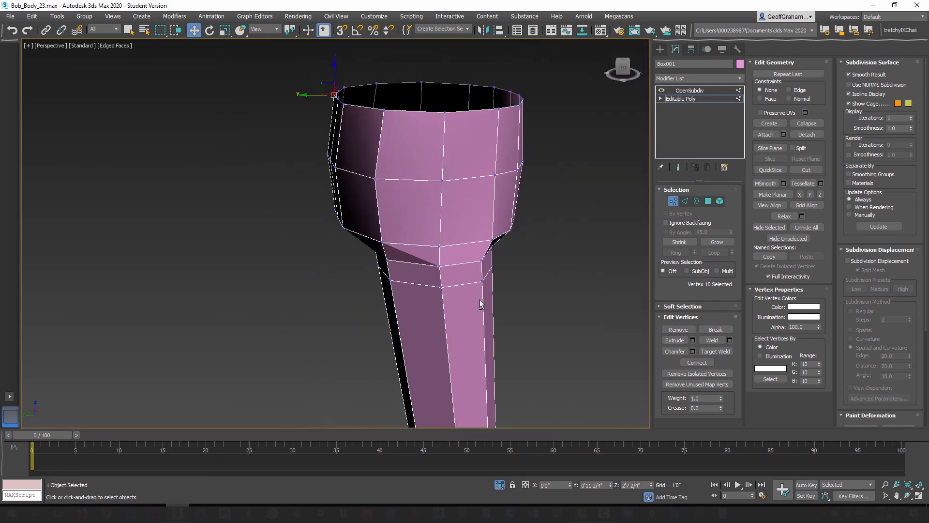
Turn on the smoothed result, end isolation, and frame the pants against the side sketch in the Left view.
{"action": "middle_click_drag", "start_coordinate": [480, 299], "coordinate": [348, 218], "text": "alt"}
{"action": "left_click", "coordinate": [677, 168]}
{"action": "key", "text": "l"}
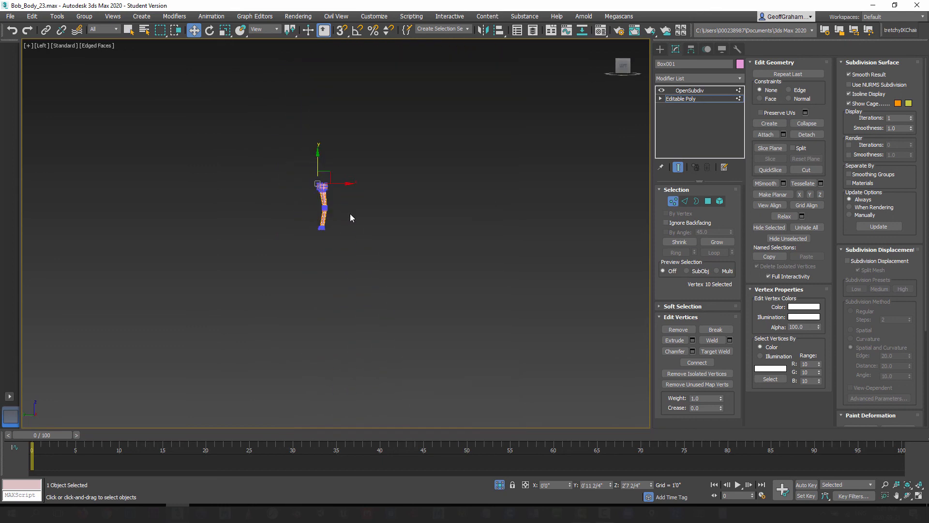
{"action": "right_click", "coordinate": [342, 228]}
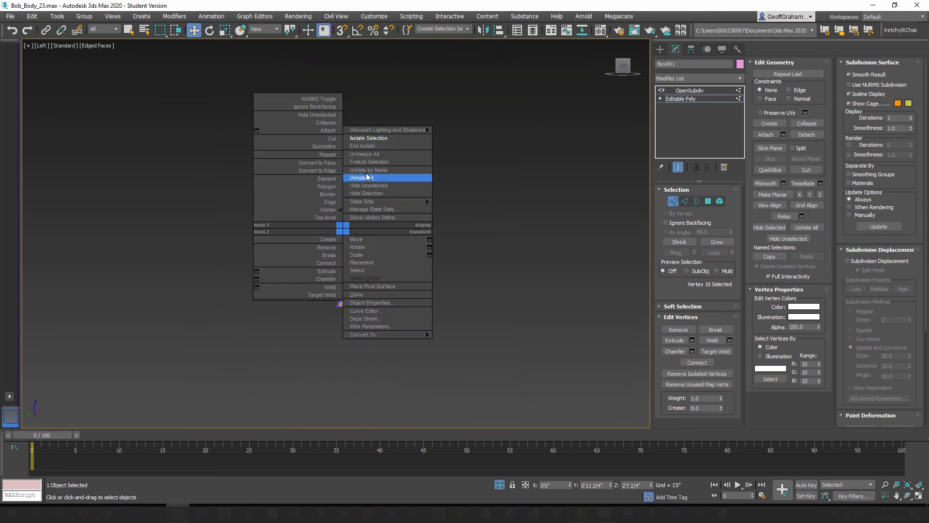
{"action": "left_click", "coordinate": [369, 147]}
{"action": "scroll", "coordinate": [372, 248], "scroll_direction": "up", "scroll_amount": 6}
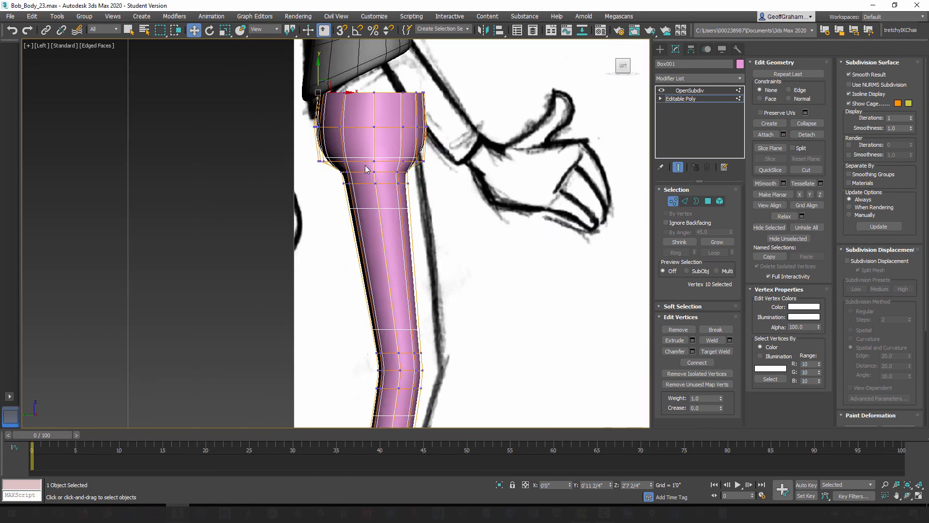
{"action": "middle_click_drag", "start_coordinate": [386, 164], "coordinate": [429, 179]}
{"action": "scroll", "coordinate": [430, 180], "scroll_direction": "up", "scroll_amount": 2}
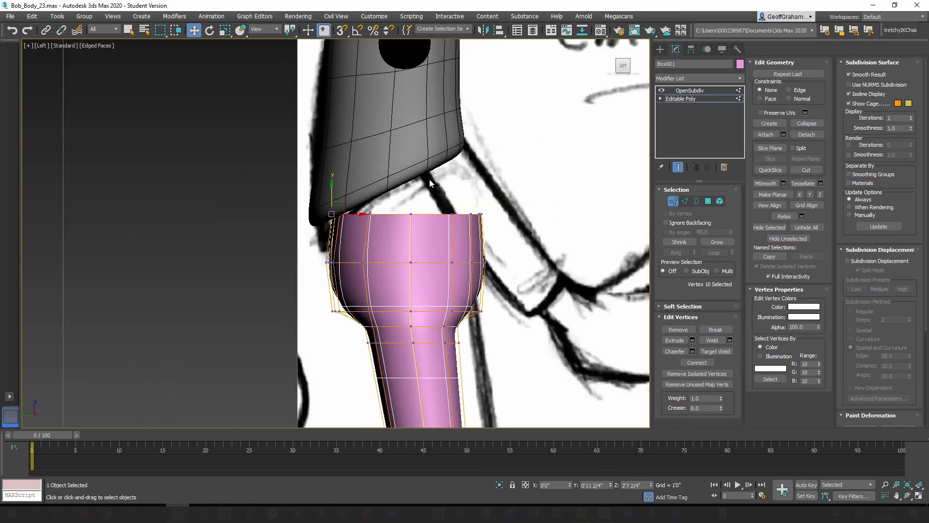
Rotate the waist opening's 16 vertices about 21 degrees so the front edge rises toward the shirt hem.
{"action": "left_click", "coordinate": [676, 205]}
{"action": "left_click", "coordinate": [674, 203]}
{"action": "left_click_drag", "start_coordinate": [538, 233], "coordinate": [540, 235]}
{"action": "left_click", "coordinate": [211, 32]}
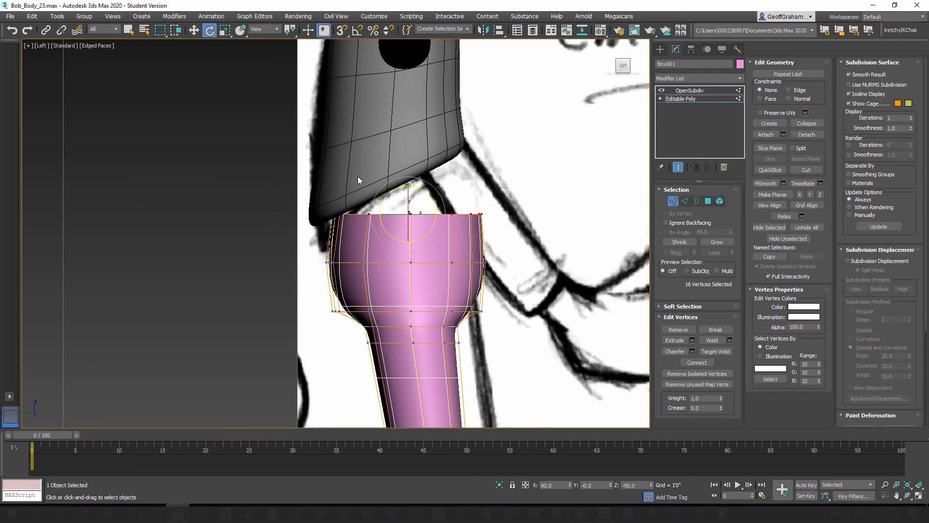
{"action": "left_click_drag", "start_coordinate": [432, 199], "coordinate": [421, 182]}
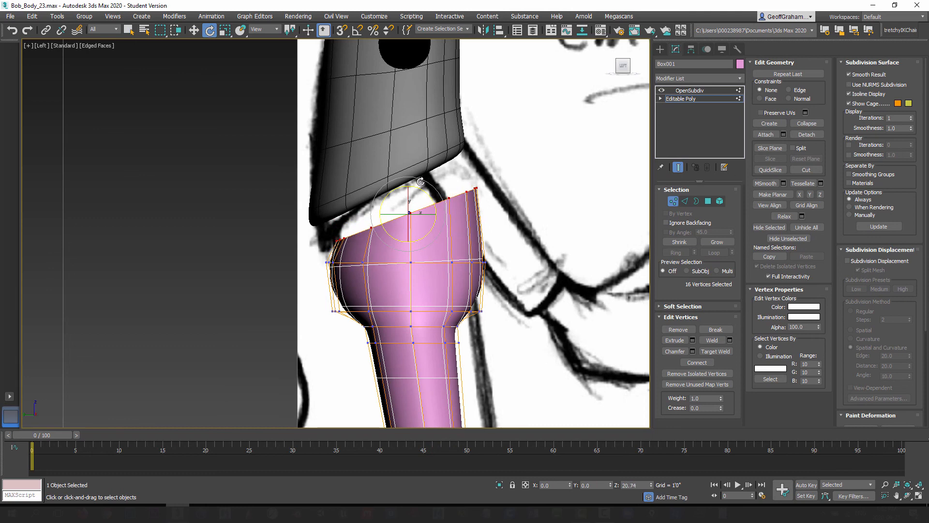
Move the tilted waist vertices up and slightly backward so the opening tucks under the shirt hem.
{"action": "left_click", "coordinate": [194, 30]}
{"action": "left_click_drag", "start_coordinate": [419, 199], "coordinate": [406, 153]}
{"action": "left_click", "coordinate": [210, 30]}
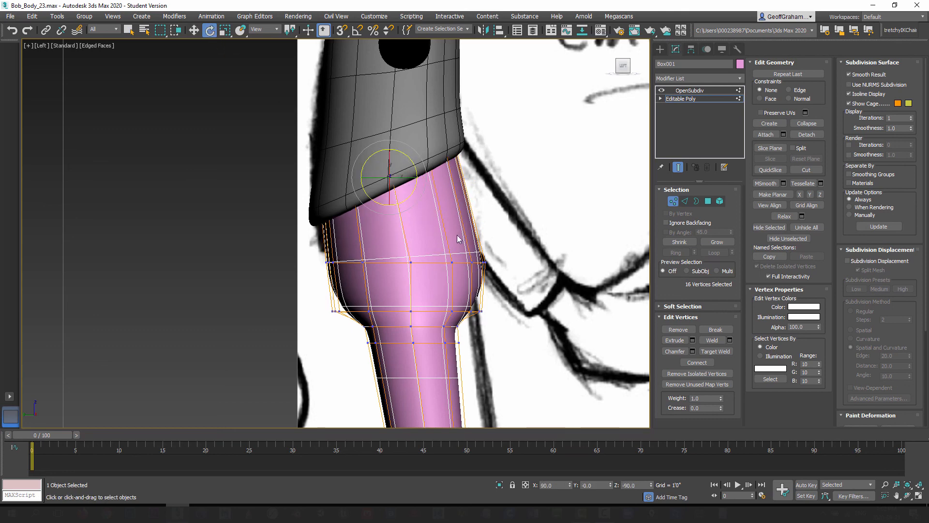
{"action": "left_click", "coordinate": [194, 30]}
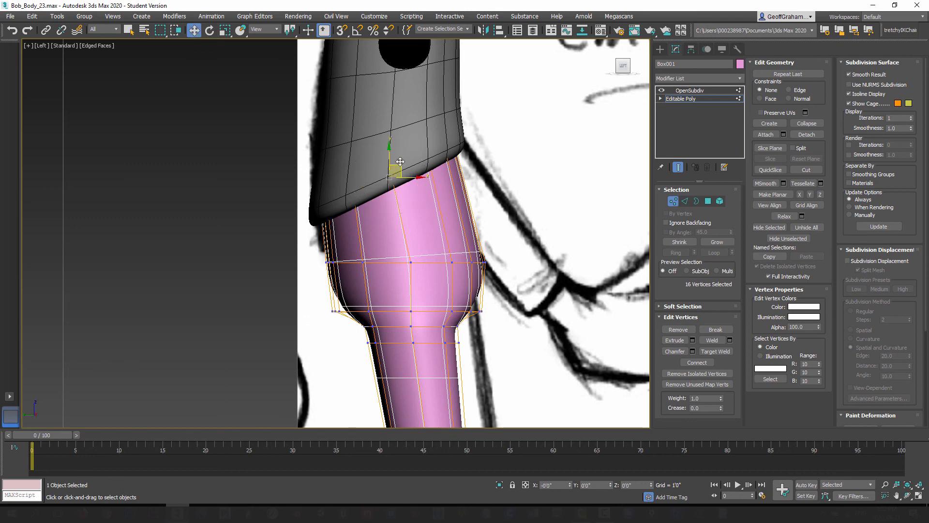
{"action": "left_click_drag", "start_coordinate": [399, 161], "coordinate": [399, 163]}
{"action": "middle_click_drag", "start_coordinate": [430, 245], "coordinate": [444, 230]}
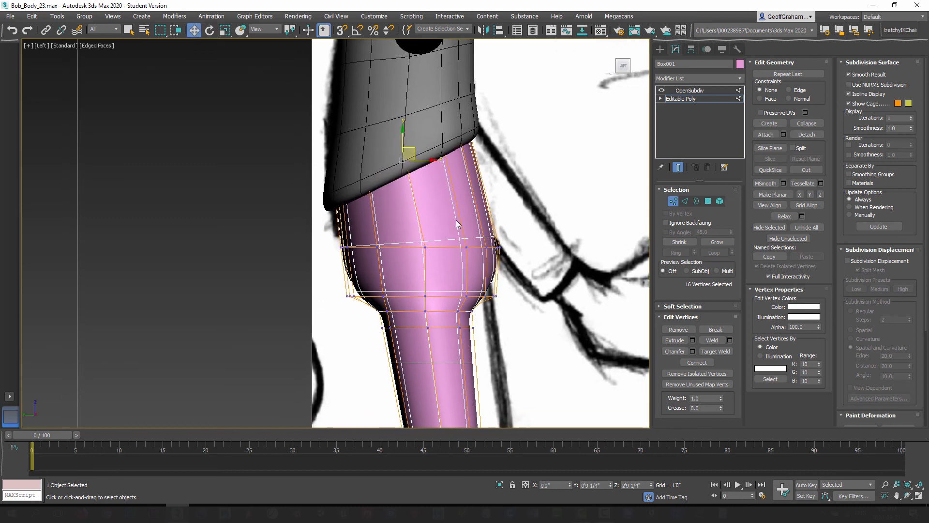
Select the full edge loop around the hips and raise it, with the smoothed mesh see-through over the sketch.
{"action": "left_click", "coordinate": [678, 169]}
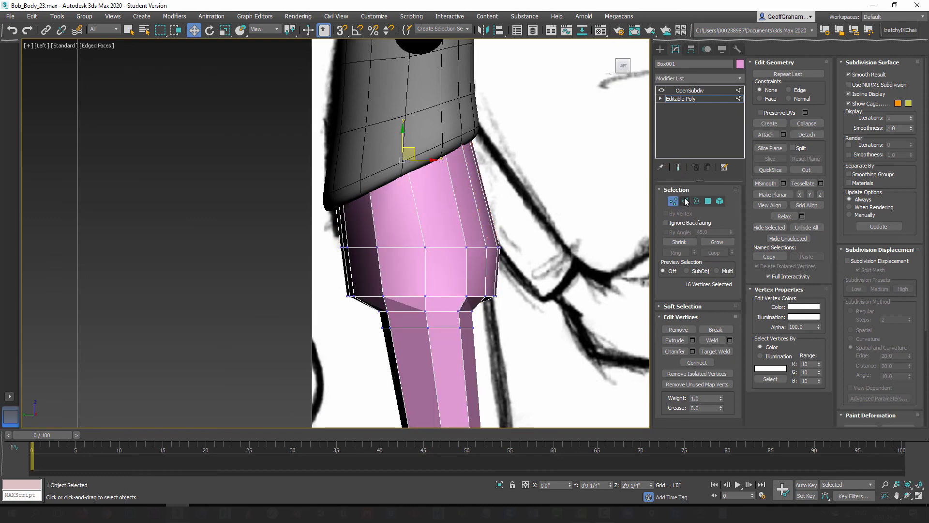
{"action": "left_click", "coordinate": [685, 201]}
{"action": "double_click", "coordinate": [446, 247]}
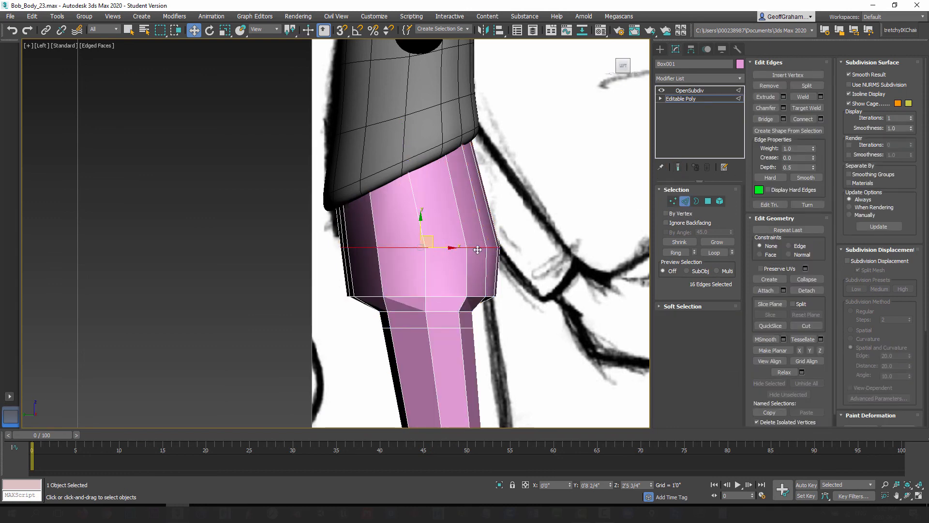
{"action": "left_click", "coordinate": [678, 168]}
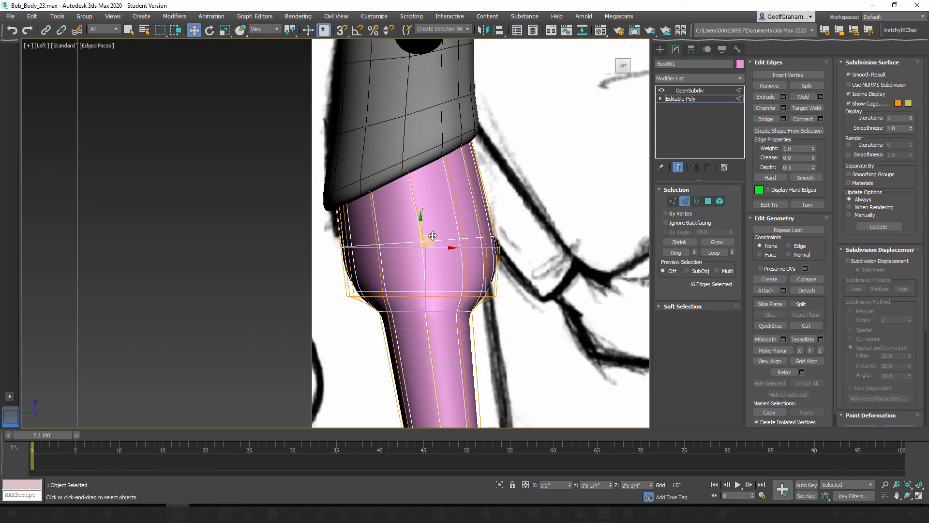
{"action": "key", "text": "alt+x"}
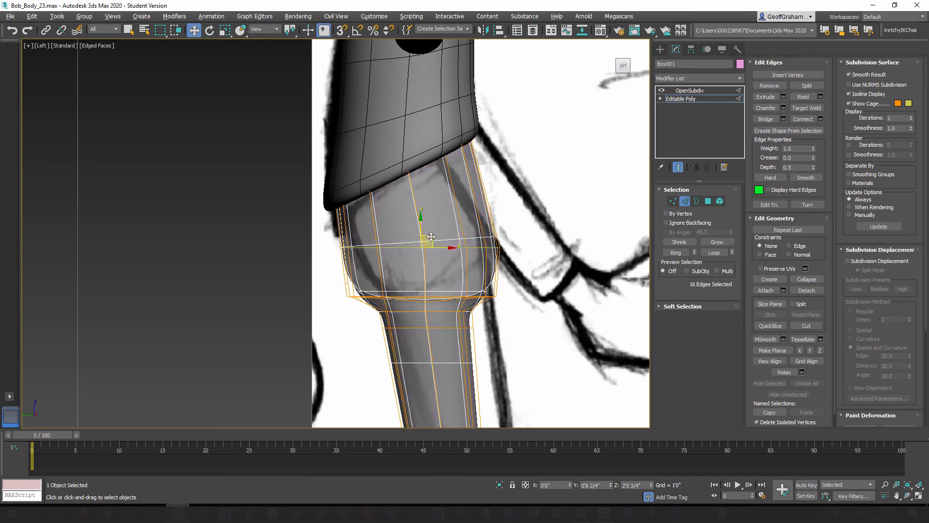
{"action": "left_click_drag", "start_coordinate": [427, 239], "coordinate": [433, 211]}
Tilt the hip edge loop toward the slope of the shirt hem and raise it to about 2'7" in Z.
{"action": "left_click", "coordinate": [210, 31]}
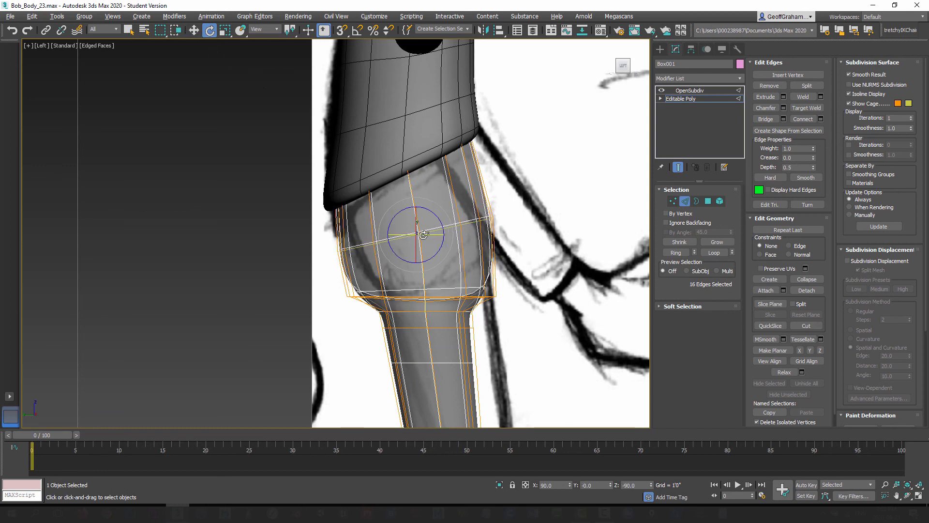
{"action": "left_click", "coordinate": [193, 31]}
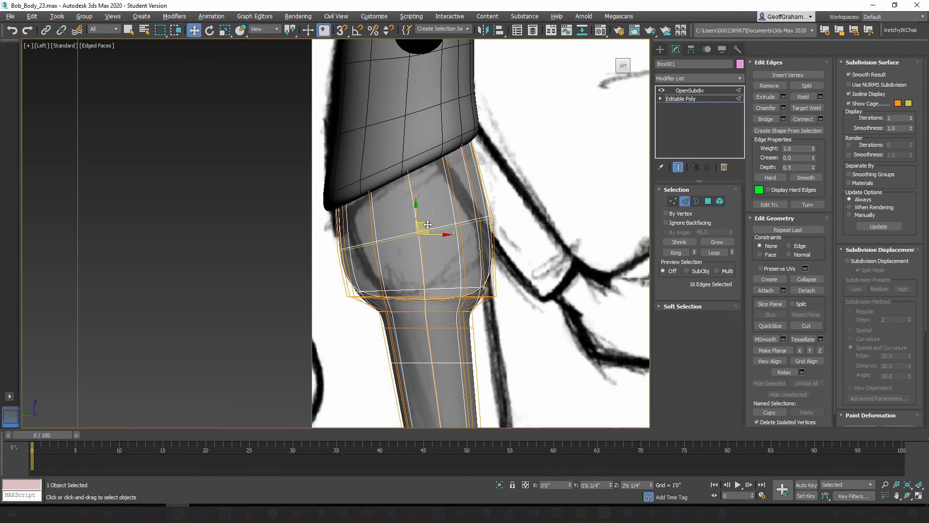
{"action": "left_click_drag", "start_coordinate": [428, 224], "coordinate": [428, 218]}
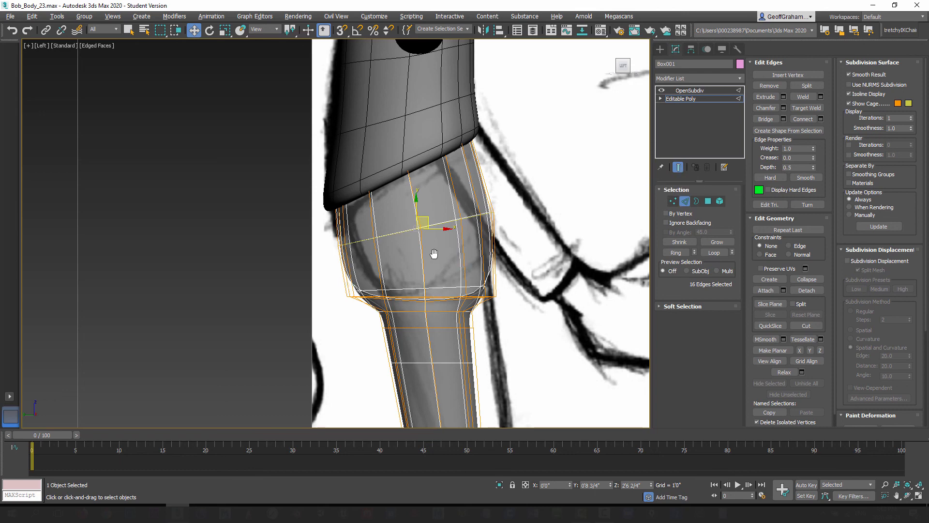
{"action": "middle_click_drag", "start_coordinate": [434, 255], "coordinate": [436, 253]}
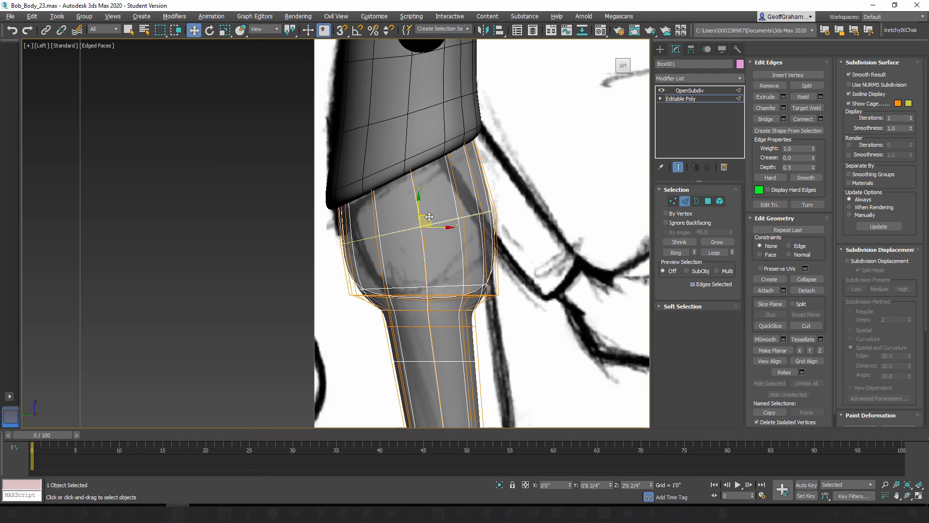
{"action": "left_click_drag", "start_coordinate": [428, 216], "coordinate": [426, 204]}
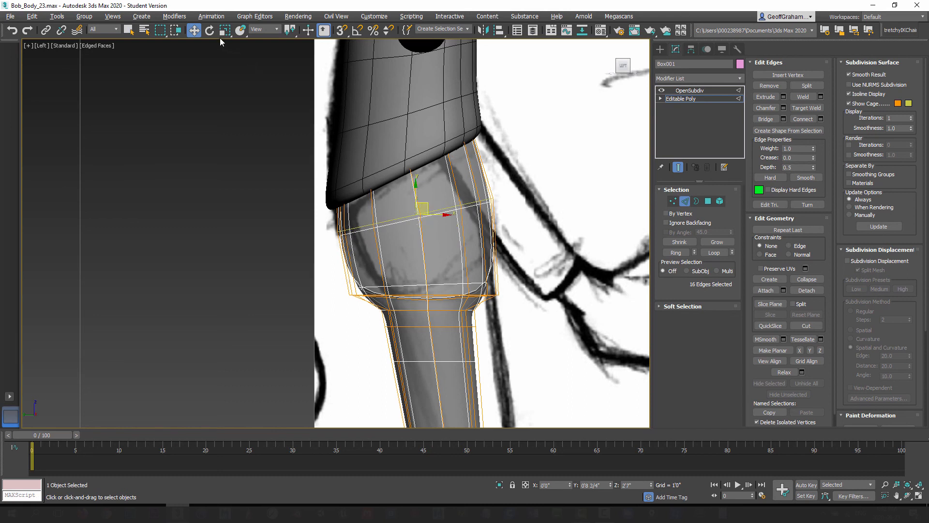
{"action": "left_click", "coordinate": [210, 30]}
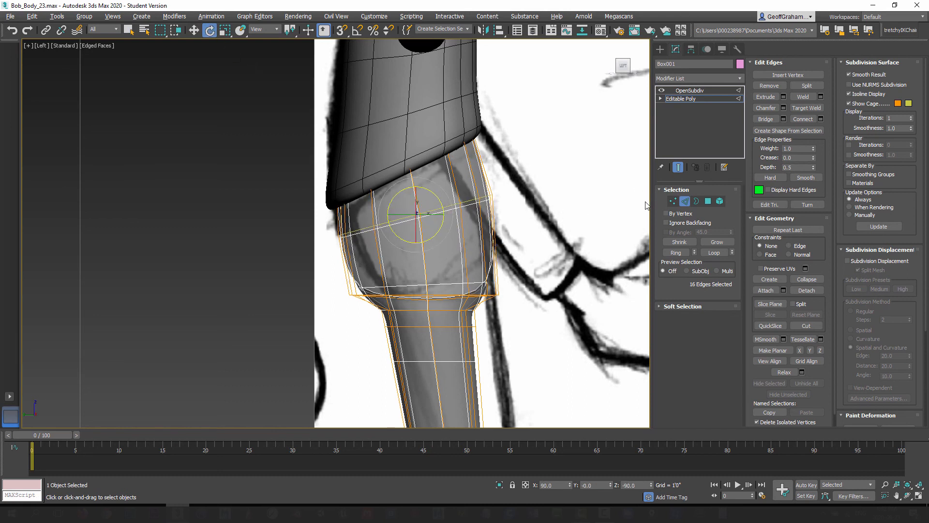
Connect the ring of edges below the hip loop with one segment, placing the new loop about midway down the seat.
{"action": "left_click", "coordinate": [678, 167]}
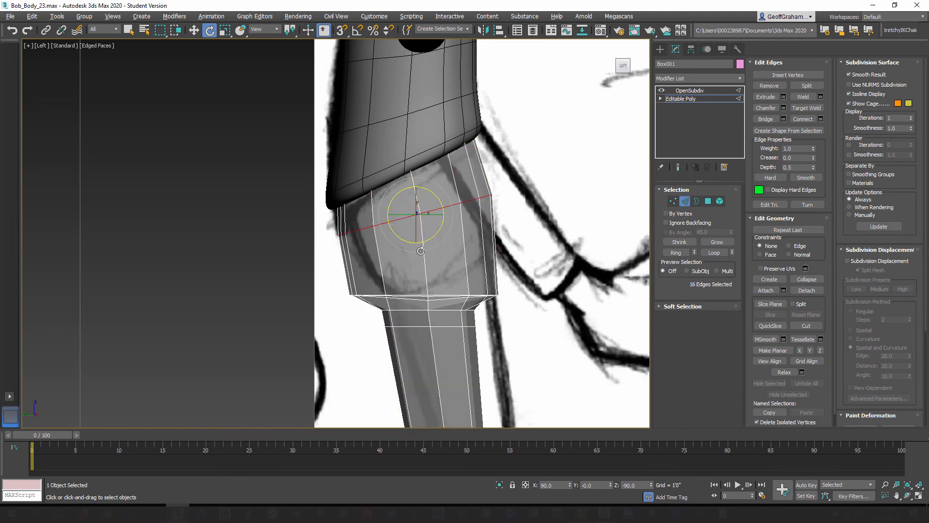
{"action": "left_click", "coordinate": [676, 253]}
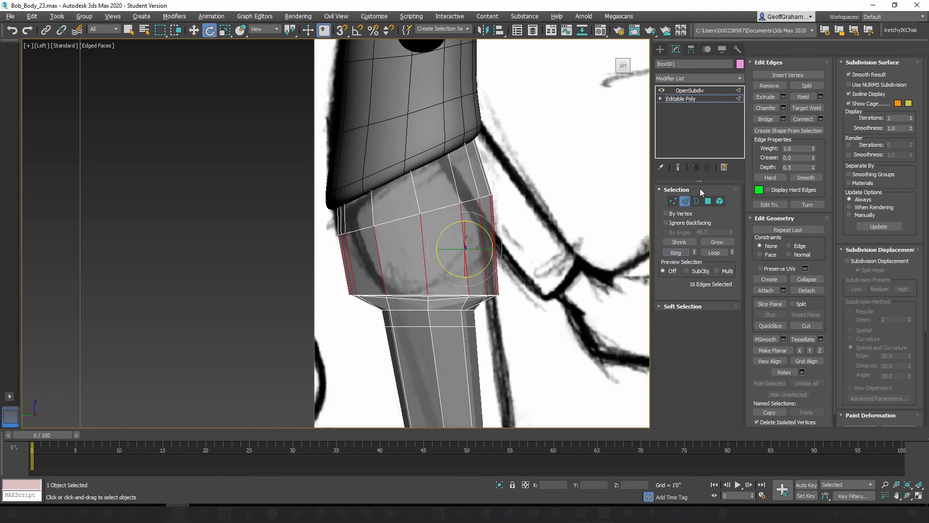
{"action": "left_click", "coordinate": [820, 119]}
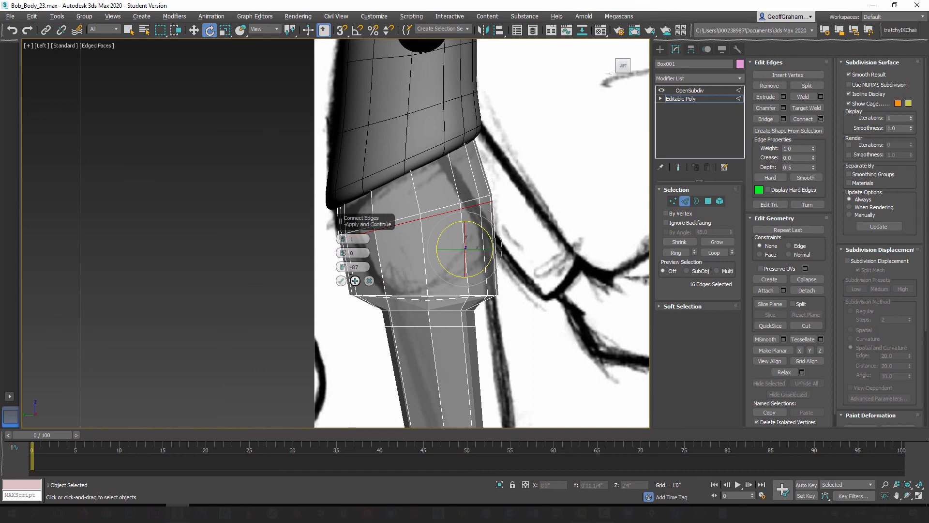
{"action": "left_click", "coordinate": [341, 281]}
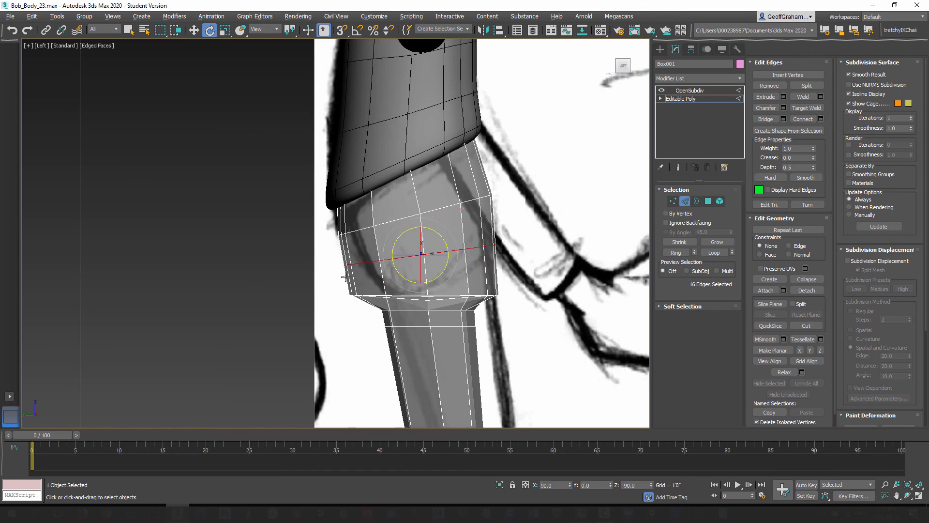
Reselect the upper hip edge loop and raise it to about 2'7 2/4" in Z with the smoothed result shown.
{"action": "double_click", "coordinate": [448, 207]}
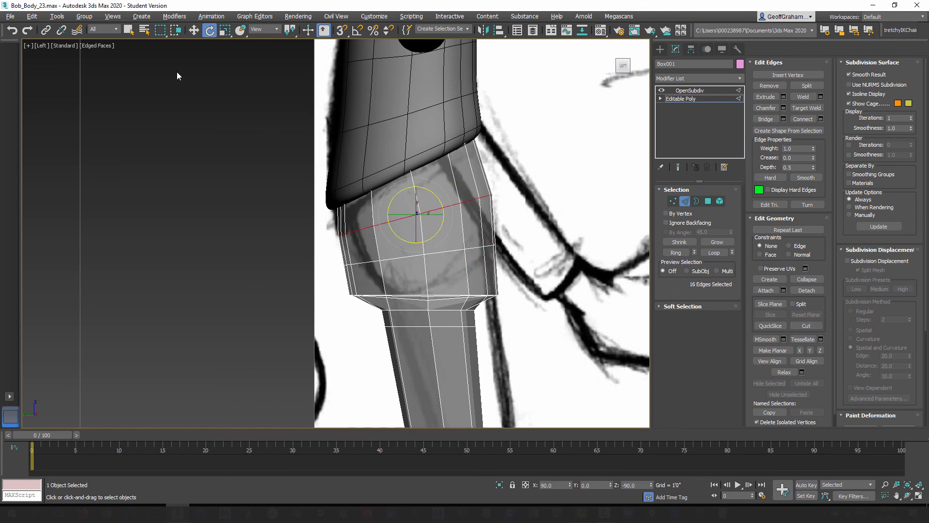
{"action": "left_click", "coordinate": [192, 30]}
{"action": "left_click", "coordinate": [678, 167]}
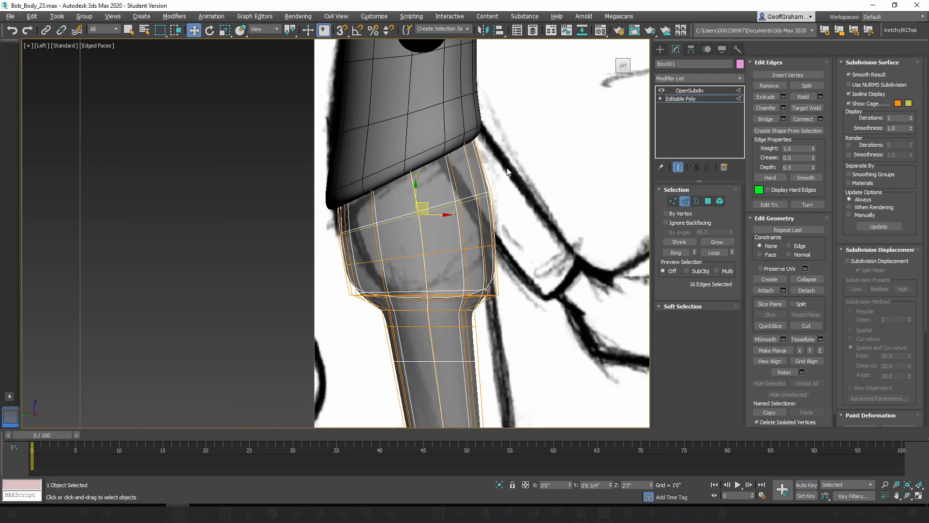
{"action": "left_click_drag", "start_coordinate": [426, 208], "coordinate": [427, 190]}
Turn off see-through and move the front vertices of the two top thigh rows forward along Y.
{"action": "scroll", "coordinate": [455, 298], "scroll_direction": "up", "scroll_amount": 3}
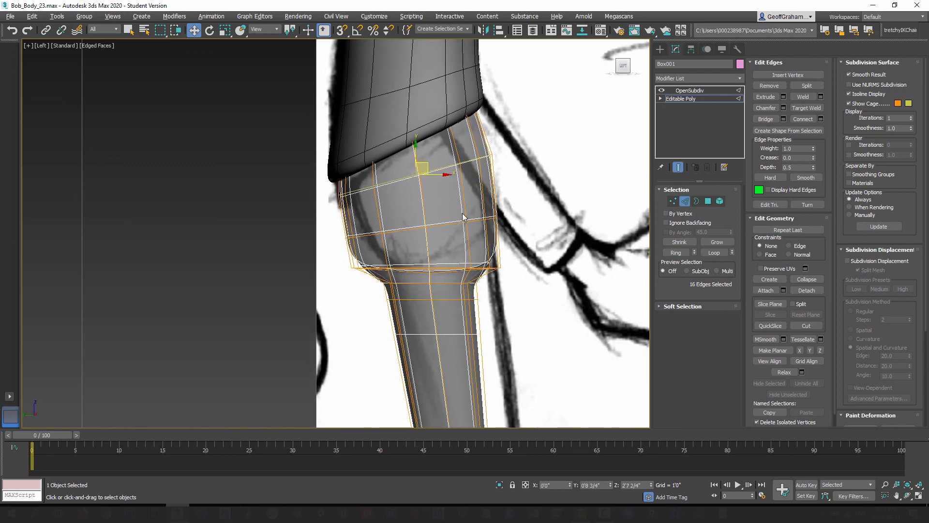
{"action": "middle_click_drag", "start_coordinate": [464, 275], "coordinate": [438, 228]}
{"action": "scroll", "coordinate": [437, 227], "scroll_direction": "down", "scroll_amount": 3}
{"action": "mouse_move", "coordinate": [423, 265]}
{"action": "middle_mouse_down"}
{"action": "mouse_move", "coordinate": [410, 188]}
{"action": "mouse_move", "coordinate": [432, 268]}
{"action": "middle_mouse_up"}
{"action": "scroll", "coordinate": [420, 199], "scroll_direction": "down", "scroll_amount": 2}
{"action": "scroll", "coordinate": [434, 229], "scroll_direction": "up", "scroll_amount": 3}
{"action": "middle_click_drag", "start_coordinate": [438, 233], "coordinate": [462, 257]}
{"action": "scroll", "coordinate": [454, 244], "scroll_direction": "up", "scroll_amount": 2}
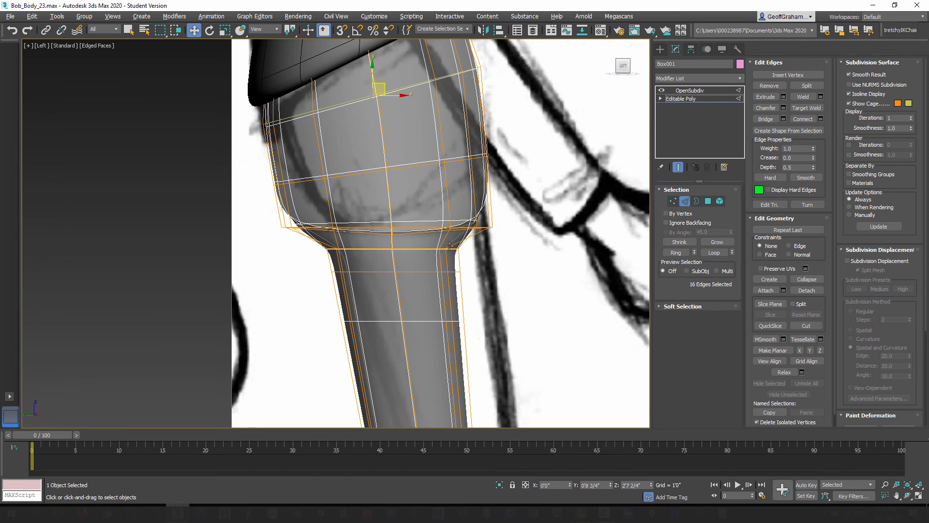
{"action": "left_click", "coordinate": [674, 201]}
{"action": "middle_click_drag", "start_coordinate": [460, 266], "coordinate": [495, 239]}
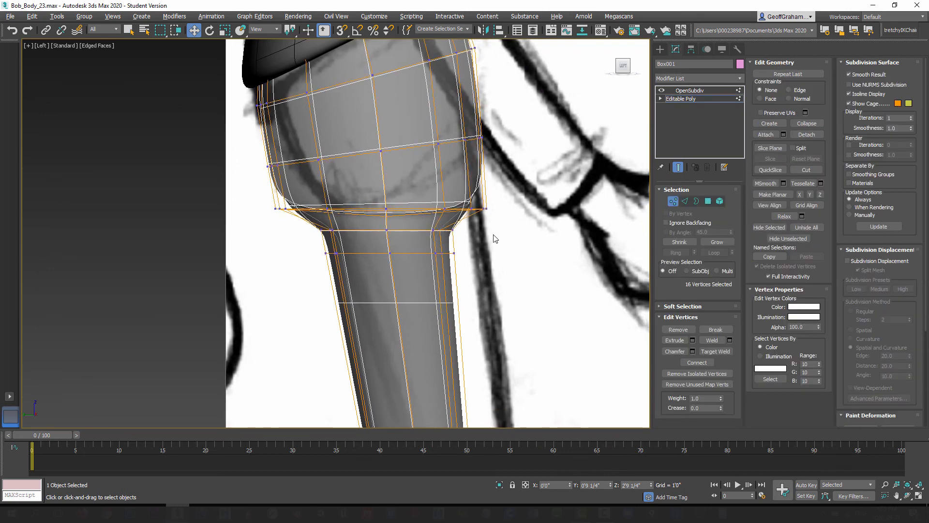
{"action": "middle_click_drag", "start_coordinate": [449, 268], "coordinate": [437, 249]}
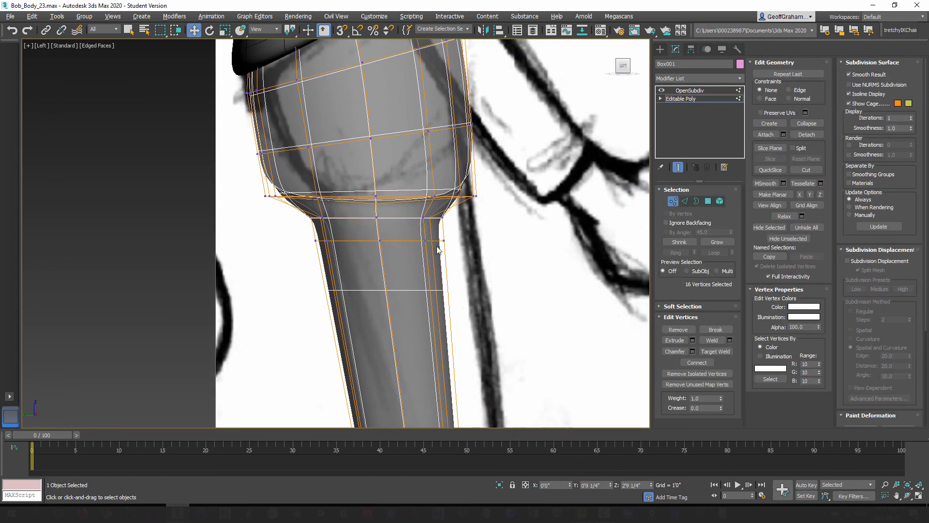
{"action": "key", "text": "alt+x"}
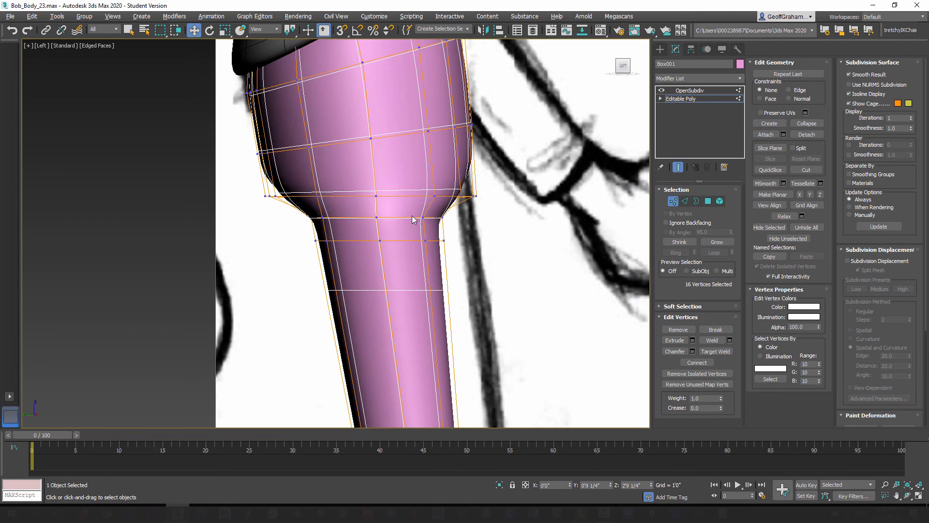
{"action": "left_click_drag", "start_coordinate": [460, 233], "coordinate": [477, 234]}
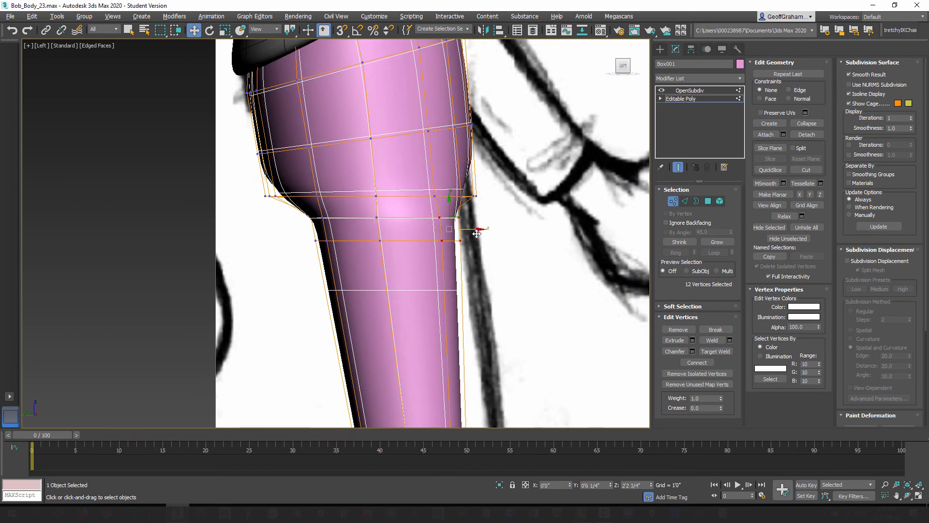
Hide the smoothed result to expose the pants' low-poly cage at the front of the crotch.
{"action": "middle_click_drag", "start_coordinate": [454, 220], "coordinate": [459, 217]}
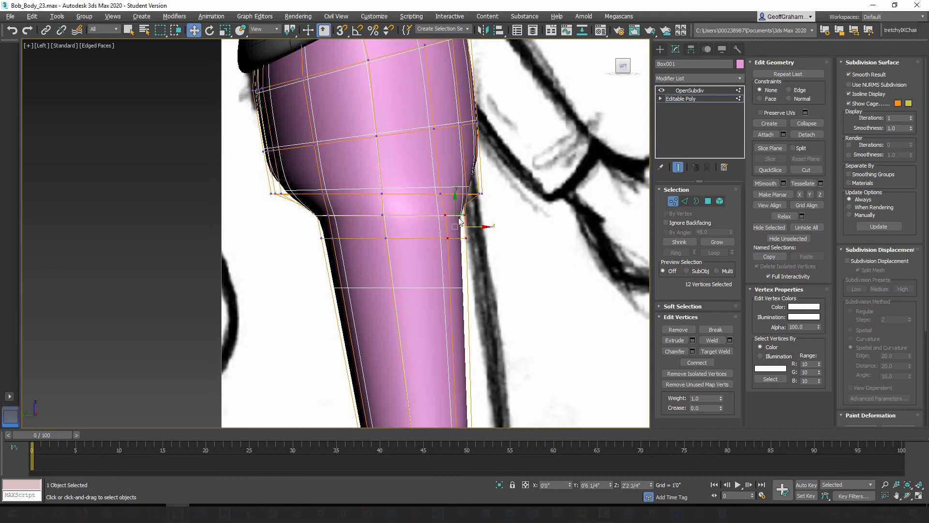
{"action": "middle_click_drag", "start_coordinate": [339, 229], "coordinate": [408, 232]}
{"action": "scroll", "coordinate": [400, 236], "scroll_direction": "down", "scroll_amount": 2}
{"action": "scroll", "coordinate": [410, 275], "scroll_direction": "up", "scroll_amount": 2}
{"action": "left_click", "coordinate": [680, 166]}
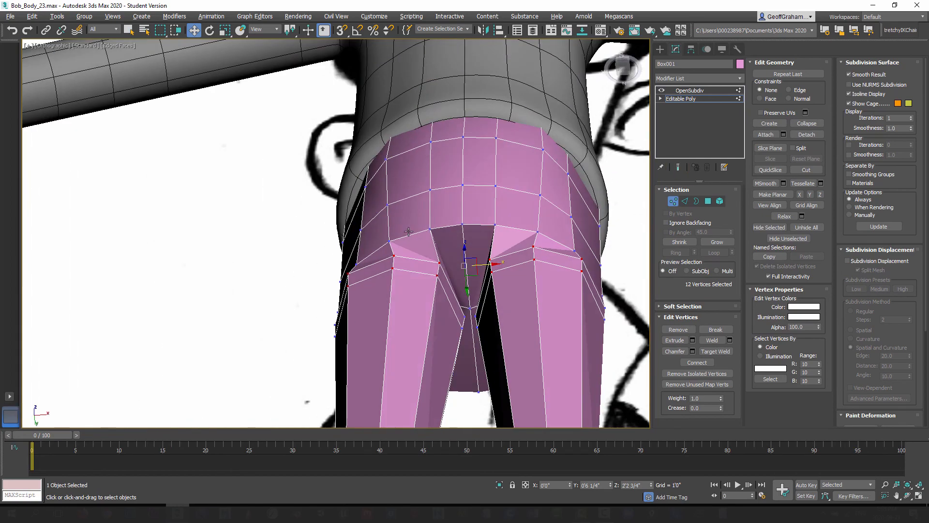
{"action": "scroll", "coordinate": [432, 276], "scroll_direction": "up", "scroll_amount": 2}
{"action": "middle_click_drag", "start_coordinate": [429, 278], "coordinate": [439, 306], "text": "alt"}
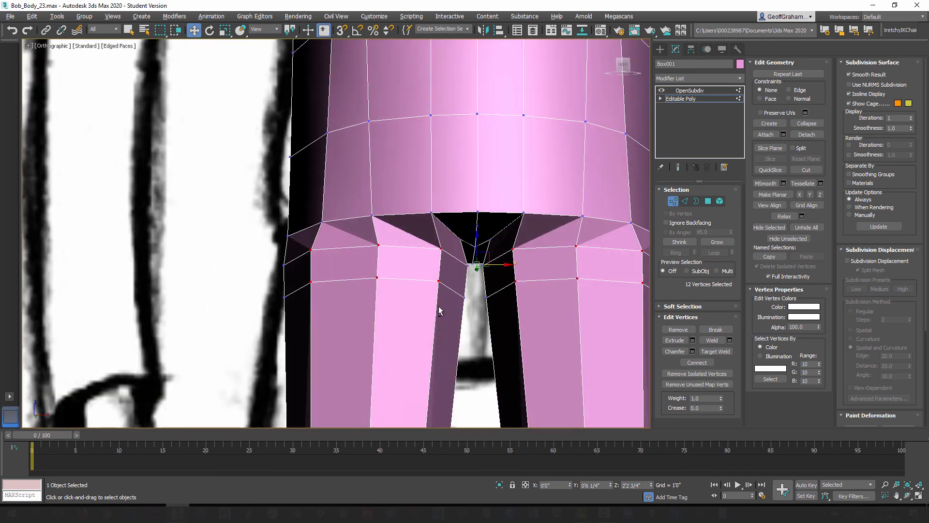
Select the two front vertices flanking the crotch centre on the lowest seat row and scale them slightly closer along X.
{"action": "left_click", "coordinate": [431, 212]}
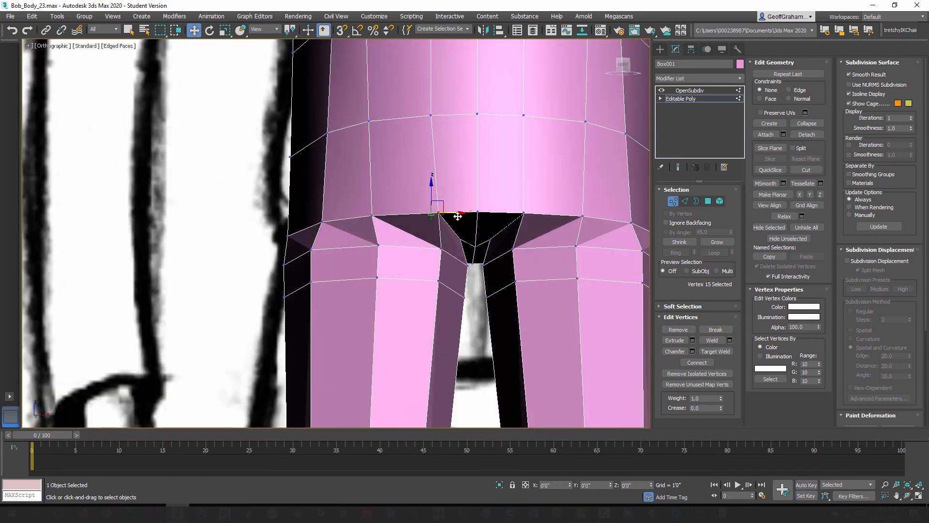
{"action": "left_click_drag", "start_coordinate": [459, 217], "coordinate": [459, 216]}
{"action": "key", "text": "ctrl+z"}
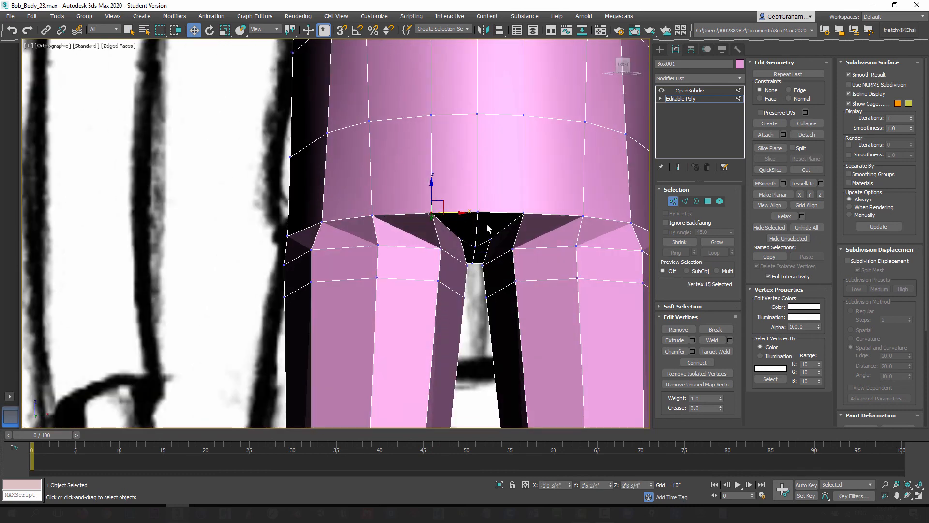
{"action": "left_click", "coordinate": [525, 212], "text": "ctrl"}
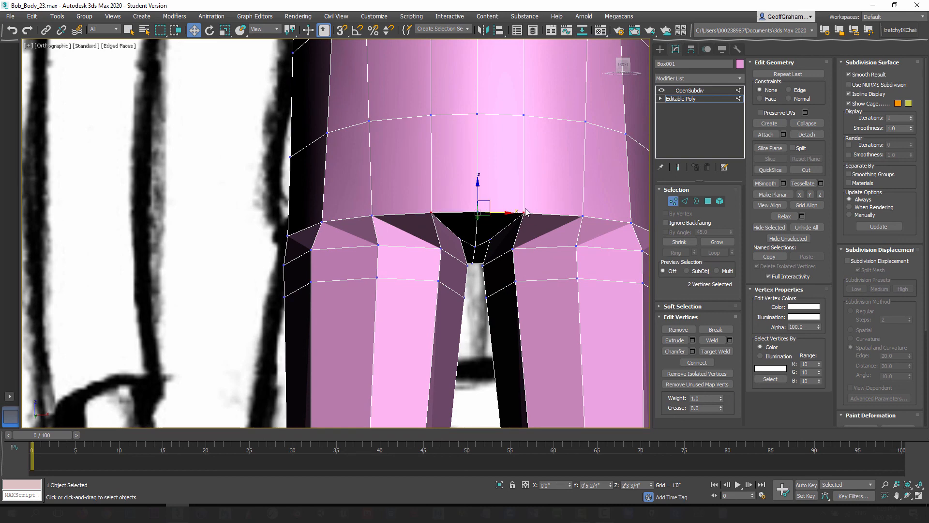
{"action": "left_click", "coordinate": [224, 30]}
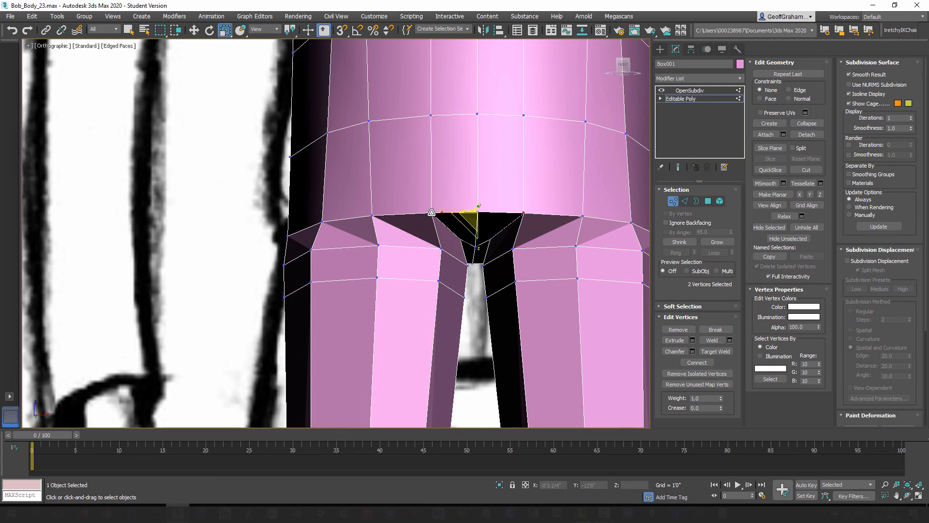
{"action": "left_click_drag", "start_coordinate": [446, 214], "coordinate": [551, 210]}
{"action": "middle_click_drag", "start_coordinate": [434, 252], "coordinate": [439, 218], "text": "alt"}
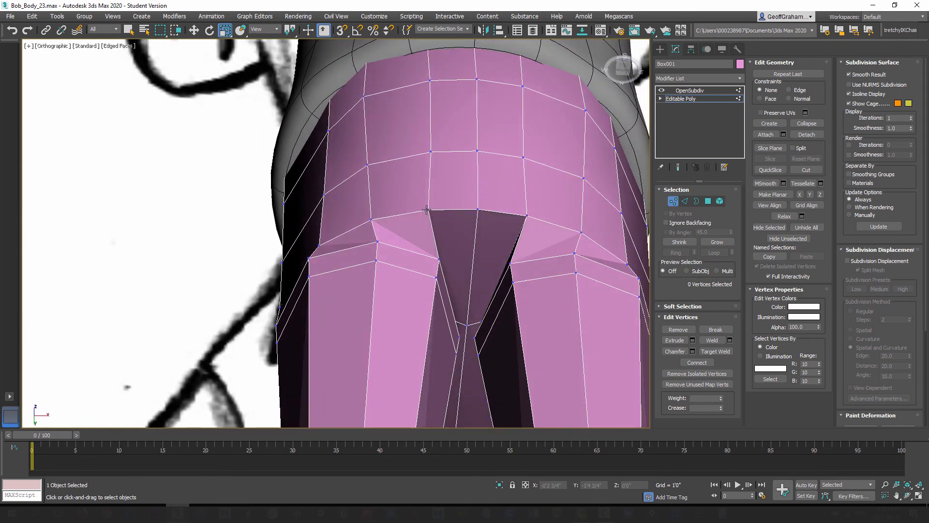
{"action": "left_click", "coordinate": [427, 210]}
{"action": "left_click", "coordinate": [527, 215], "text": "ctrl"}
{"action": "left_click_drag", "start_coordinate": [444, 211], "coordinate": [452, 212]}
Scale the vertex pair under the crotch to about 81 percent along X and the front pair above to about 83 percent.
{"action": "middle_click_drag", "start_coordinate": [450, 213], "coordinate": [436, 269], "text": "alt"}
{"action": "left_click", "coordinate": [463, 267]}
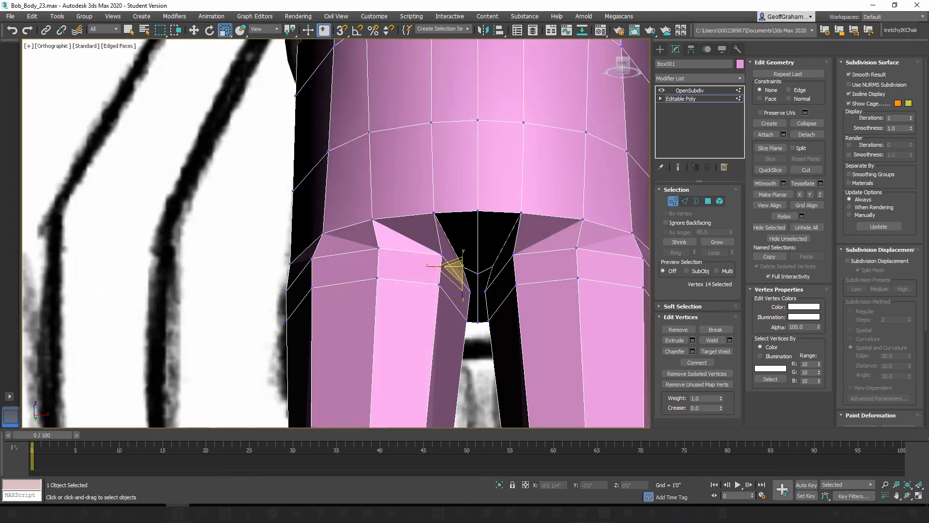
{"action": "left_click", "coordinate": [492, 268], "text": "ctrl"}
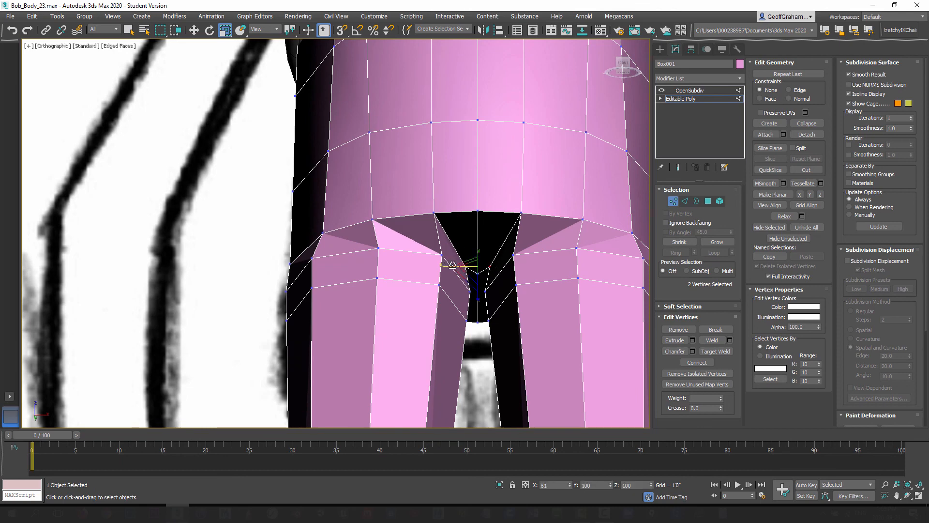
{"action": "middle_click_drag", "start_coordinate": [452, 263], "coordinate": [449, 243], "text": "alt"}
{"action": "left_click", "coordinate": [428, 168]}
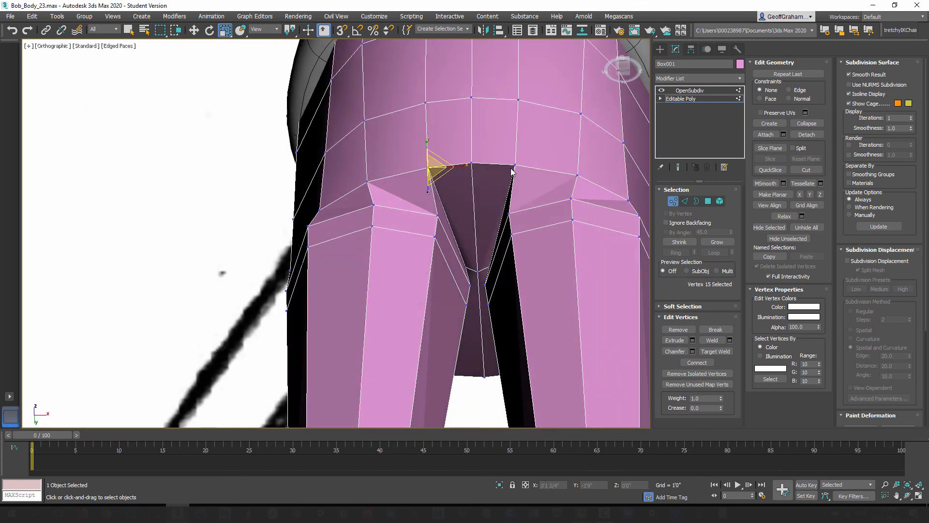
{"action": "left_click", "coordinate": [514, 166], "text": "ctrl"}
{"action": "left_click_drag", "start_coordinate": [505, 166], "coordinate": [500, 166]}
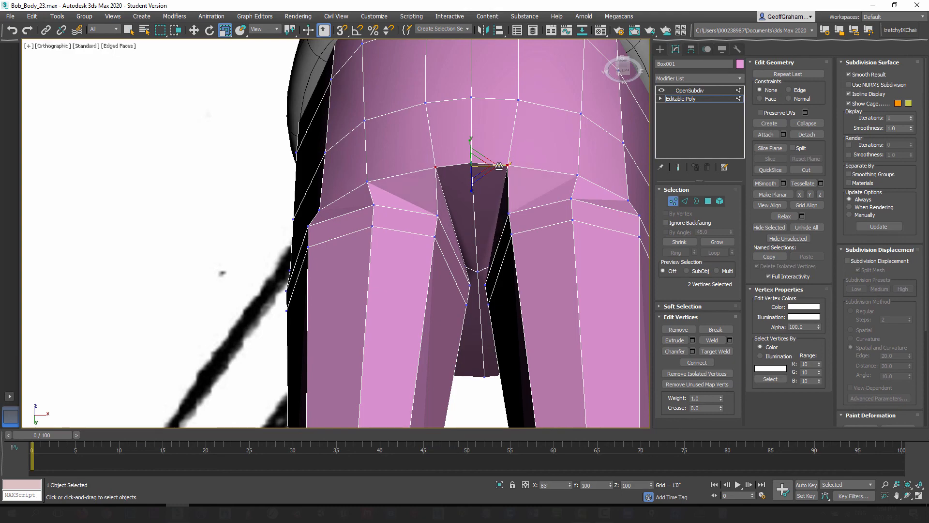
Select the two inner front vertices of the upper thigh row and move them forward along Y.
{"action": "middle_click_drag", "start_coordinate": [444, 218], "coordinate": [423, 234], "text": "alt"}
{"action": "left_click", "coordinate": [423, 234]}
{"action": "left_click", "coordinate": [495, 230], "text": "ctrl"}
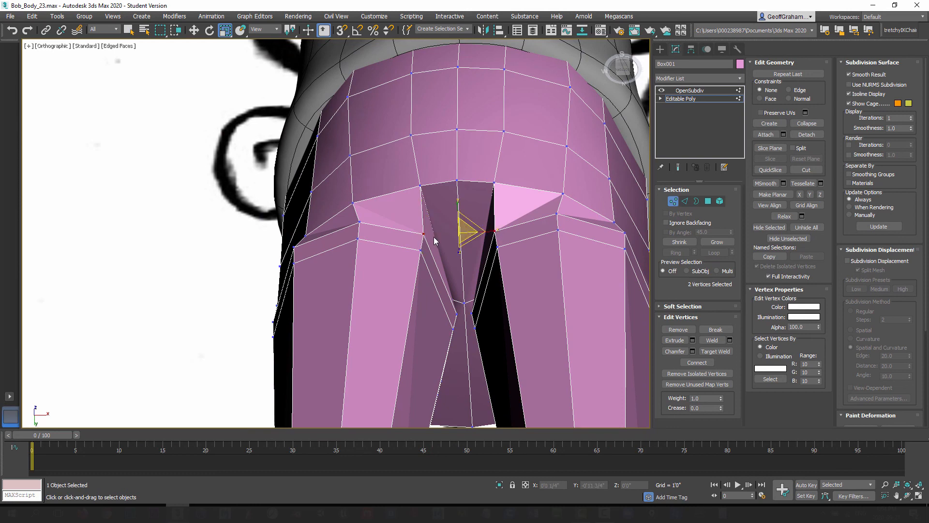
{"action": "left_click", "coordinate": [678, 167]}
{"action": "left_click", "coordinate": [679, 168]}
{"action": "left_click", "coordinate": [194, 30]}
{"action": "mouse_move", "coordinate": [420, 239]}
{"action": "middle_mouse_down", "text": "alt"}
{"action": "mouse_move", "coordinate": [420, 250]}
{"action": "mouse_move", "coordinate": [433, 241]}
{"action": "middle_mouse_up", "text": "alt"}
{"action": "left_click_drag", "start_coordinate": [458, 253], "coordinate": [458, 234]}
Move the front pair beside the crotch centre back along Y, together with the inner pair on the row below.
{"action": "left_click", "coordinate": [424, 185]}
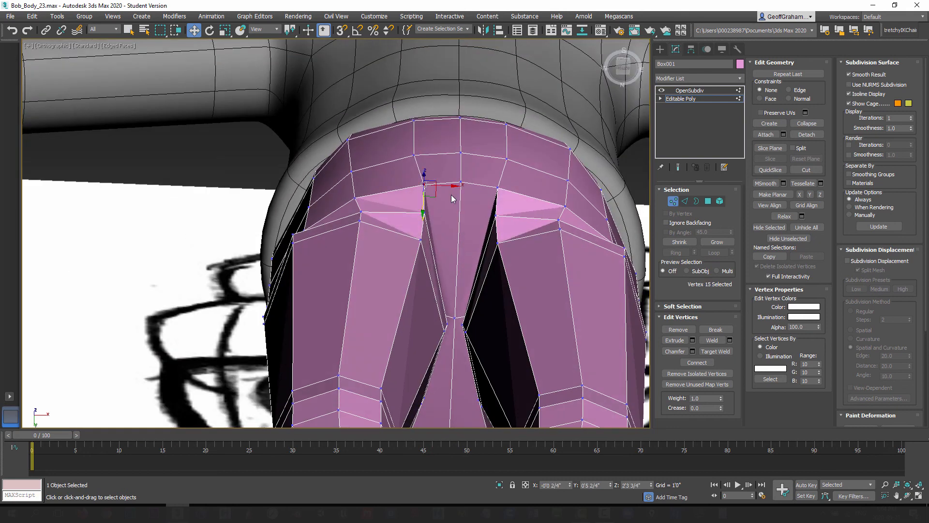
{"action": "left_click", "coordinate": [499, 188], "text": "ctrl"}
{"action": "left_click_drag", "start_coordinate": [460, 204], "coordinate": [461, 244]}
{"action": "left_click", "coordinate": [425, 212]}
{"action": "left_click", "coordinate": [498, 216], "text": "ctrl"}
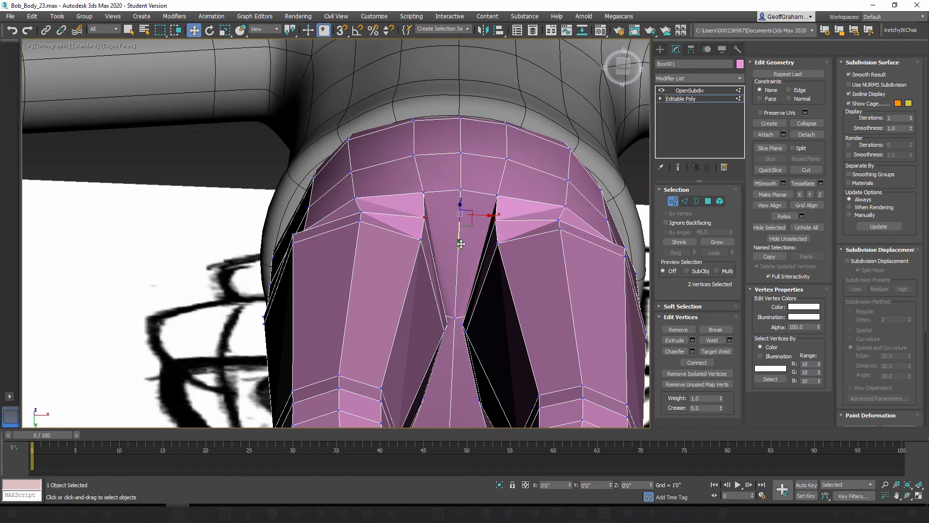
Move the inner front vertices of the second thigh row back along Y and nudge the pair above them.
{"action": "left_click", "coordinate": [421, 241]}
{"action": "left_click", "coordinate": [498, 241], "text": "ctrl"}
{"action": "middle_click_drag", "start_coordinate": [497, 245], "coordinate": [465, 265], "text": "alt"}
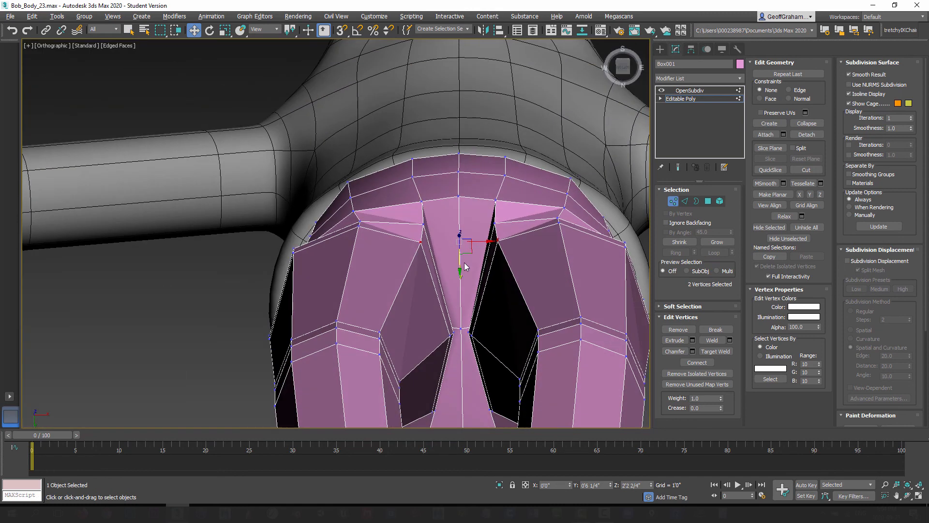
{"action": "left_click_drag", "start_coordinate": [460, 265], "coordinate": [463, 274]}
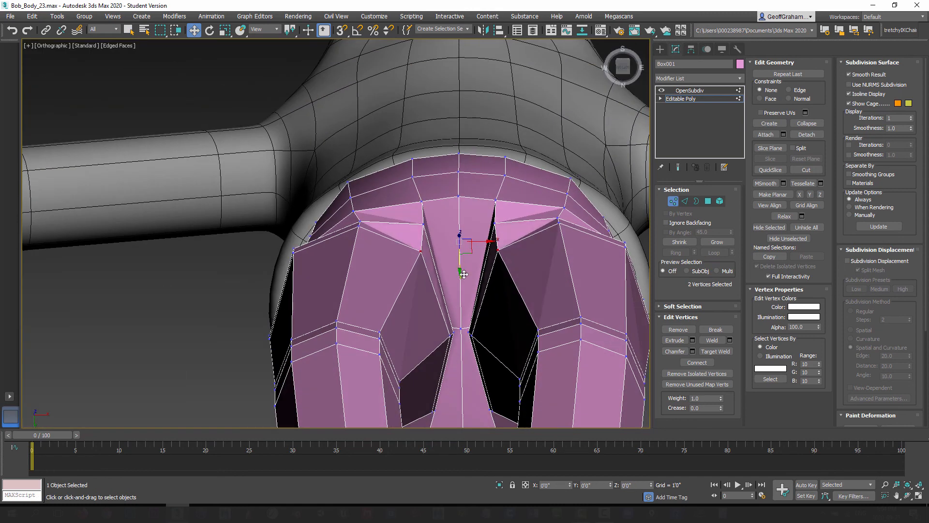
{"action": "left_click", "coordinate": [424, 226]}
{"action": "left_click", "coordinate": [496, 224], "text": "ctrl"}
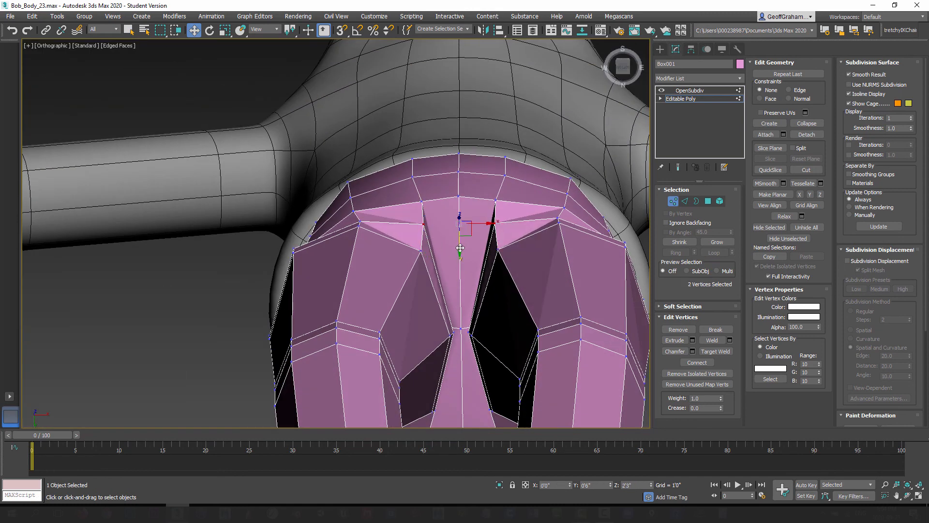
{"action": "left_click_drag", "start_coordinate": [460, 248], "coordinate": [461, 248]}
Select the three front crotch vertices and nudge them upward in Z with the smoothed result shown.
{"action": "middle_click_drag", "start_coordinate": [457, 253], "coordinate": [624, 274], "text": "alt"}
{"action": "left_click", "coordinate": [678, 168]}
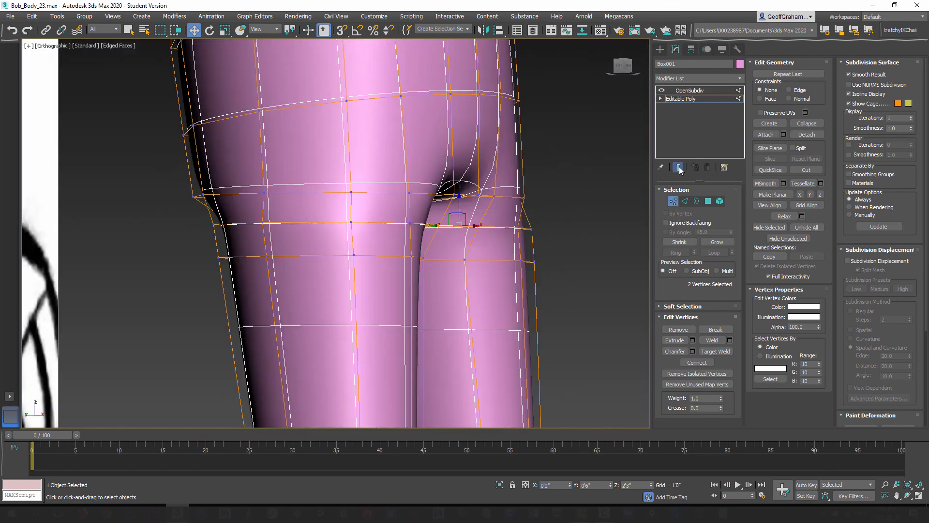
{"action": "left_click", "coordinate": [679, 168]}
{"action": "middle_click_drag", "start_coordinate": [403, 208], "coordinate": [423, 228], "text": "alt"}
{"action": "scroll", "coordinate": [436, 229], "scroll_direction": "up", "scroll_amount": 3}
{"action": "middle_click_drag", "start_coordinate": [465, 250], "coordinate": [453, 241], "text": "alt"}
{"action": "left_click_drag", "start_coordinate": [431, 232], "coordinate": [435, 202]}
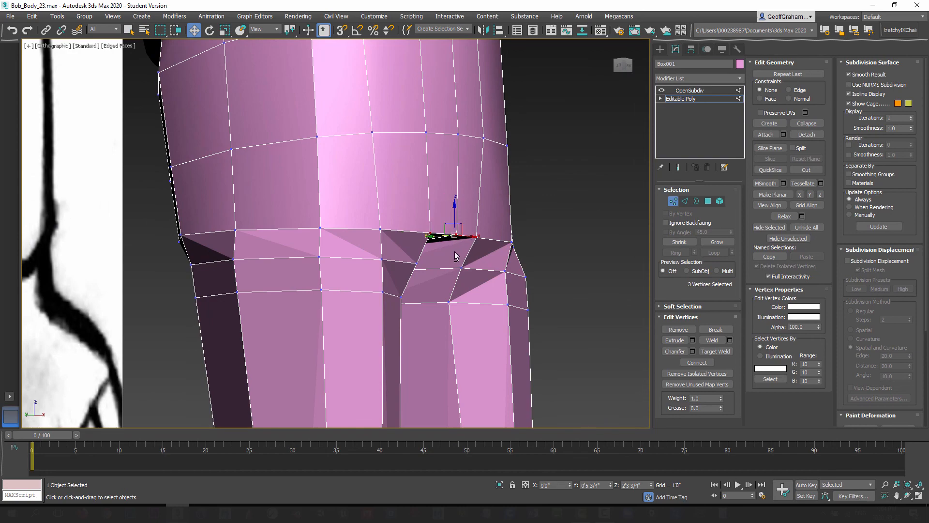
{"action": "middle_click_drag", "start_coordinate": [455, 252], "coordinate": [490, 255], "text": "alt"}
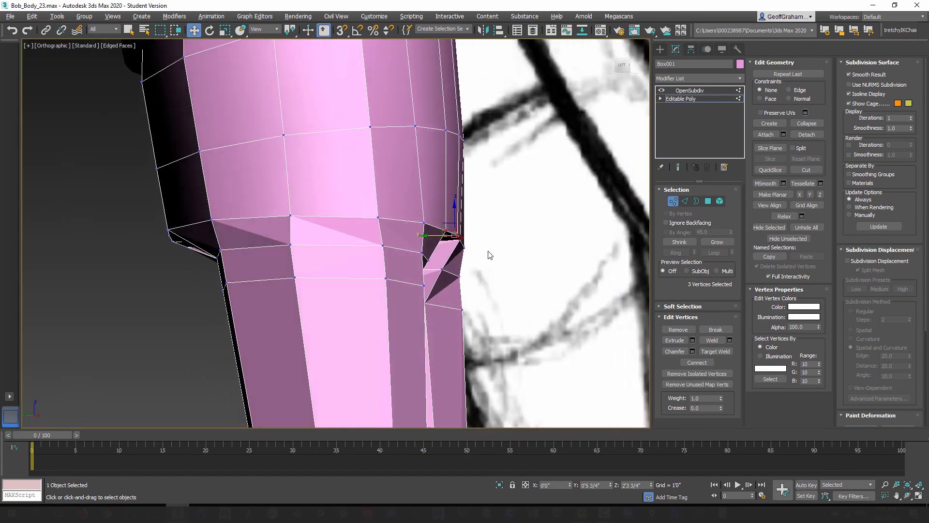
{"action": "left_click", "coordinate": [678, 168]}
{"action": "scroll", "coordinate": [460, 248], "scroll_direction": "up", "scroll_amount": 3}
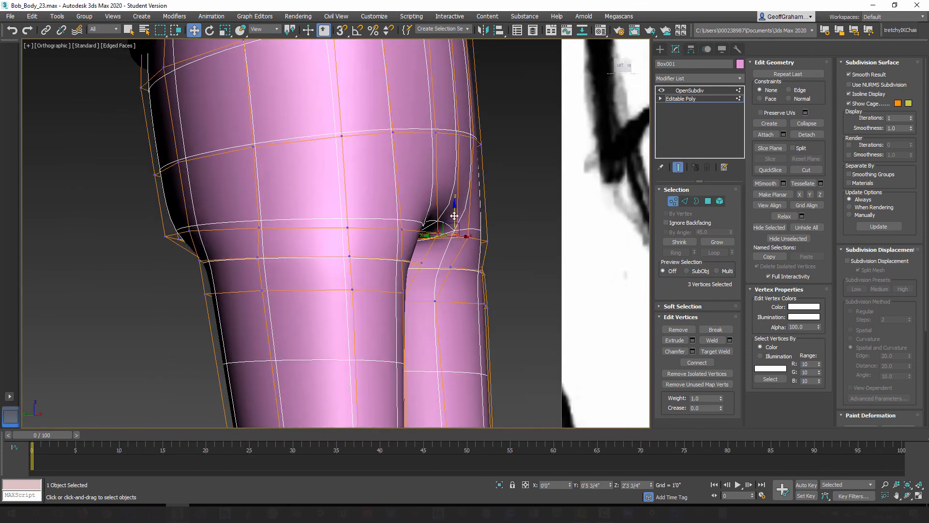
{"action": "left_click_drag", "start_coordinate": [454, 214], "coordinate": [455, 213]}
{"action": "middle_click_drag", "start_coordinate": [455, 213], "coordinate": [529, 287], "text": "alt"}
Hide the smoothed result, switch to the front view and make the pants see-through against the sketch.
{"action": "left_click", "coordinate": [679, 167]}
{"action": "left_click", "coordinate": [382, 275]}
{"action": "middle_click_drag", "start_coordinate": [456, 277], "coordinate": [329, 293], "text": "alt"}
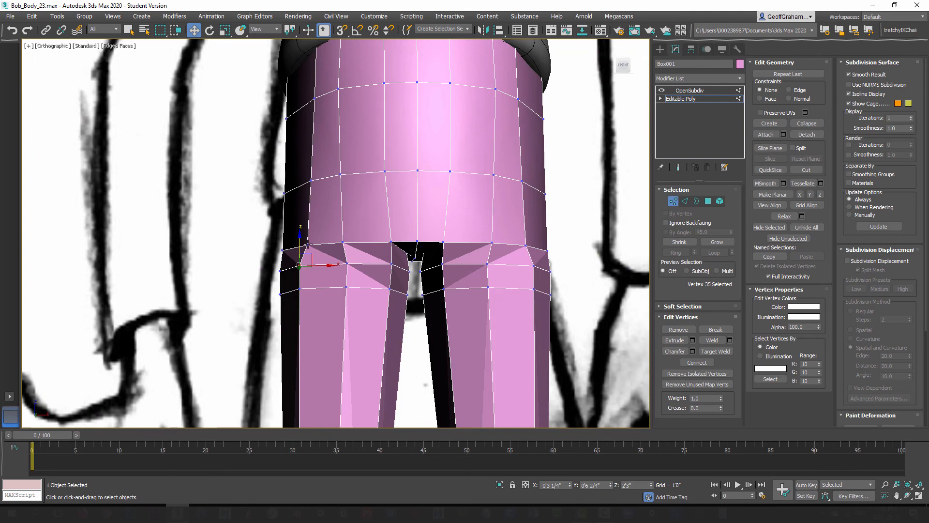
{"action": "mouse_move", "coordinate": [263, 254]}
{"action": "middle_mouse_down", "text": "alt"}
{"action": "mouse_move", "coordinate": [306, 318]}
{"action": "mouse_move", "coordinate": [307, 309]}
{"action": "mouse_move", "coordinate": [347, 306]}
{"action": "middle_mouse_up", "text": "alt"}
{"action": "key", "text": "alt+f"}
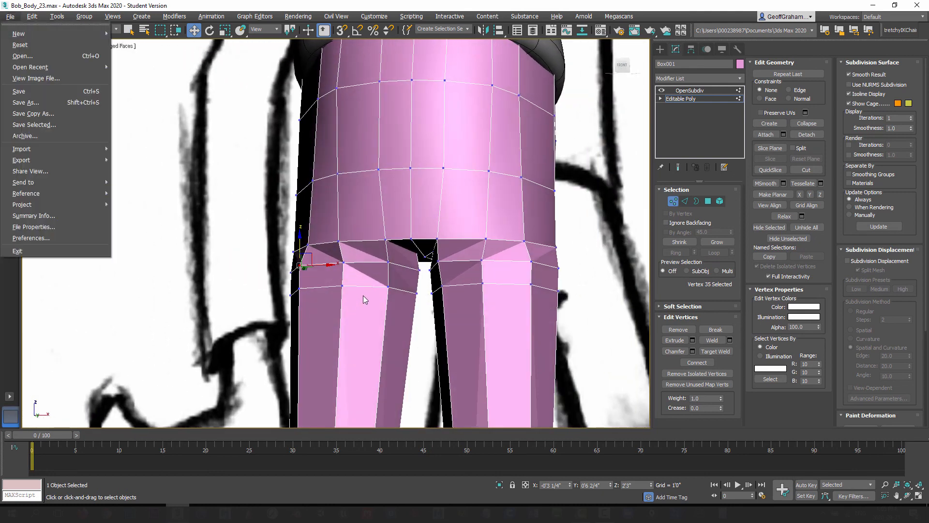
{"action": "key", "text": "Escape"}
{"action": "key", "text": "f"}
{"action": "middle_click_drag", "start_coordinate": [312, 246], "coordinate": [375, 273]}
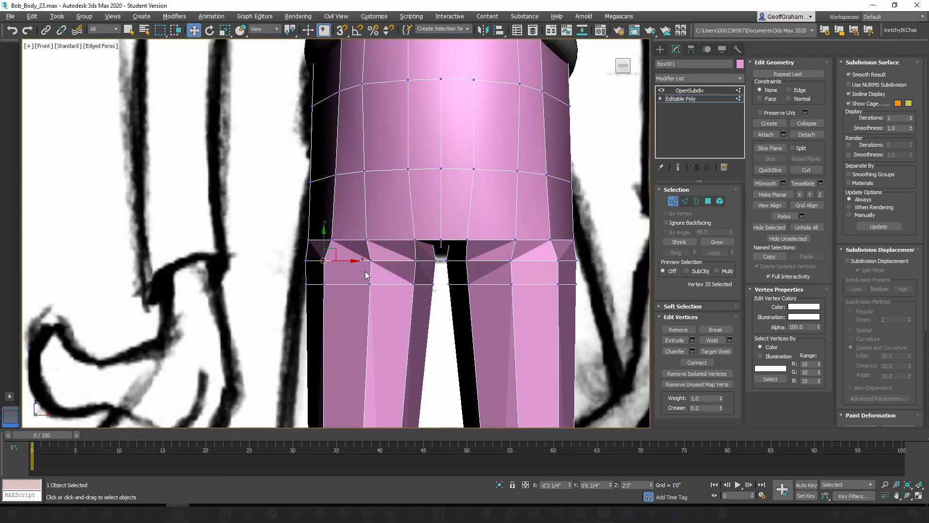
{"action": "key", "text": "alt+x"}
{"action": "scroll", "coordinate": [353, 264], "scroll_direction": "up", "scroll_amount": 4}
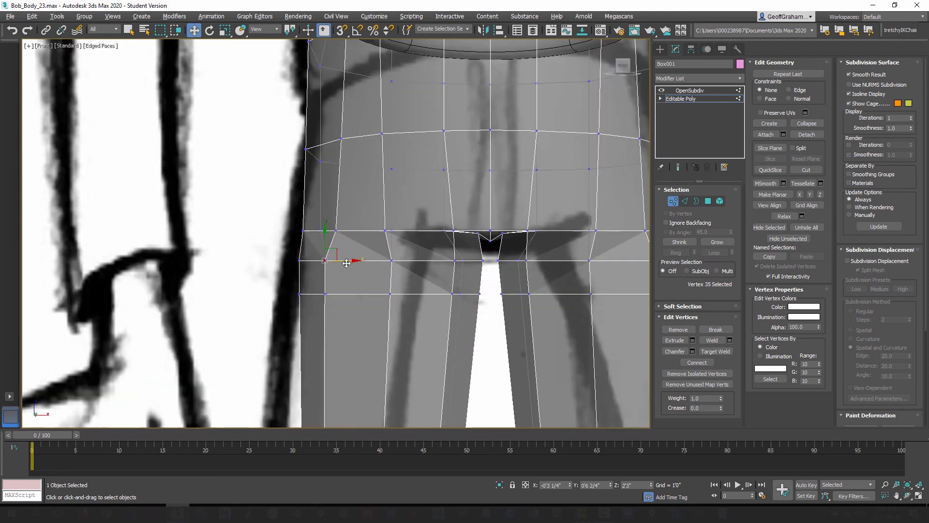
{"action": "middle_click_drag", "start_coordinate": [322, 244], "coordinate": [292, 248]}
Select the outermost vertex on each side of the lowest hip row and scale them slightly wider along X.
{"action": "left_click_drag", "start_coordinate": [267, 226], "coordinate": [284, 242]}
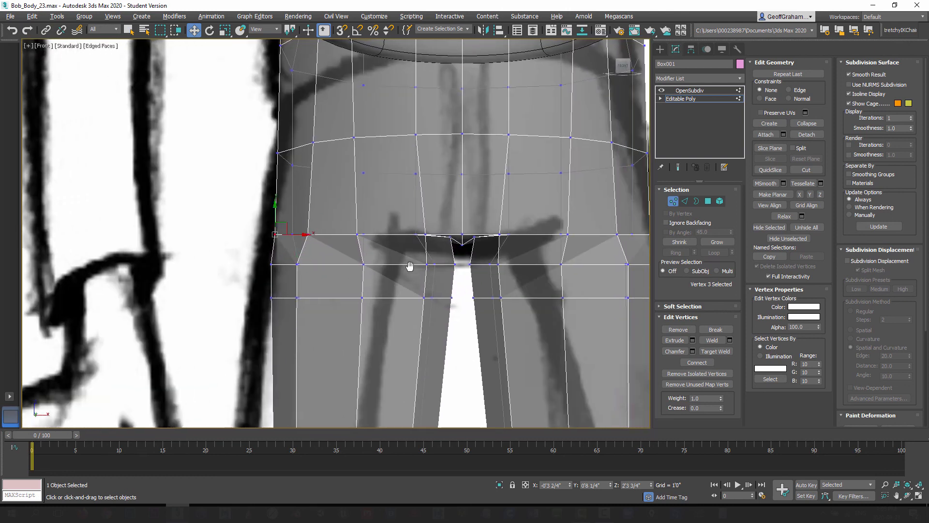
{"action": "middle_click_drag", "start_coordinate": [411, 268], "coordinate": [335, 261]}
{"action": "left_click", "coordinate": [573, 228], "text": "ctrl"}
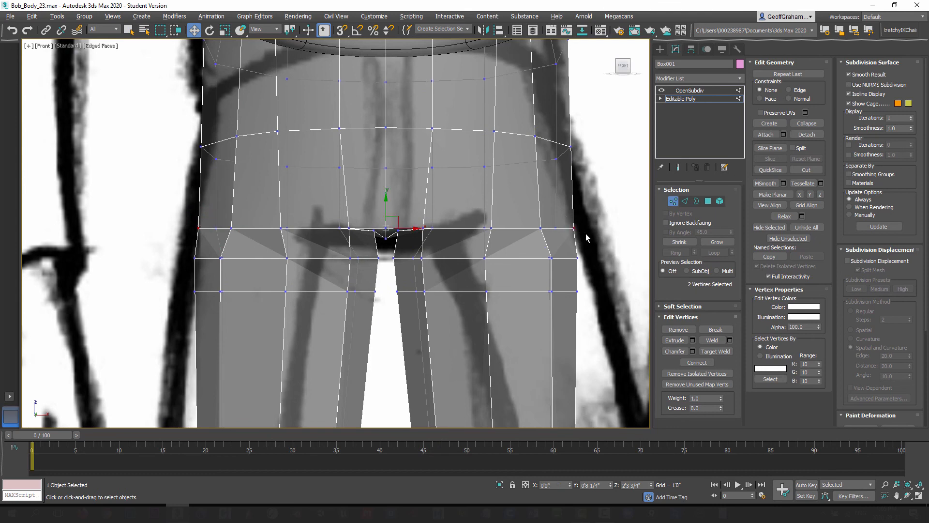
{"action": "left_click", "coordinate": [225, 31]}
{"action": "left_click_drag", "start_coordinate": [419, 230], "coordinate": [422, 230]}
Select the outermost vertices of the upper thigh row on both legs and fine-tune their spacing along X.
{"action": "middle_click_drag", "start_coordinate": [165, 278], "coordinate": [184, 239]}
{"action": "scroll", "coordinate": [186, 234], "scroll_direction": "down", "scroll_amount": 3}
{"action": "left_click", "coordinate": [205, 223]}
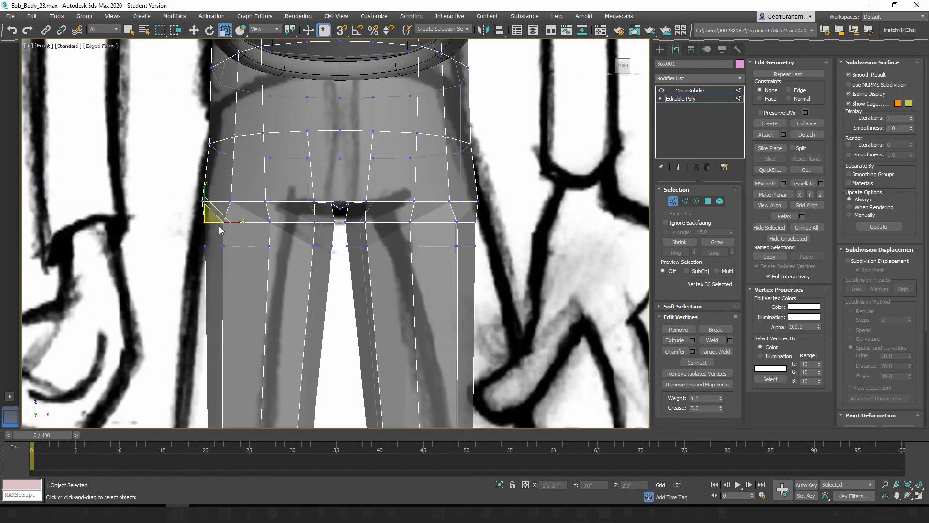
{"action": "left_click_drag", "start_coordinate": [488, 237], "coordinate": [487, 238], "text": "ctrl"}
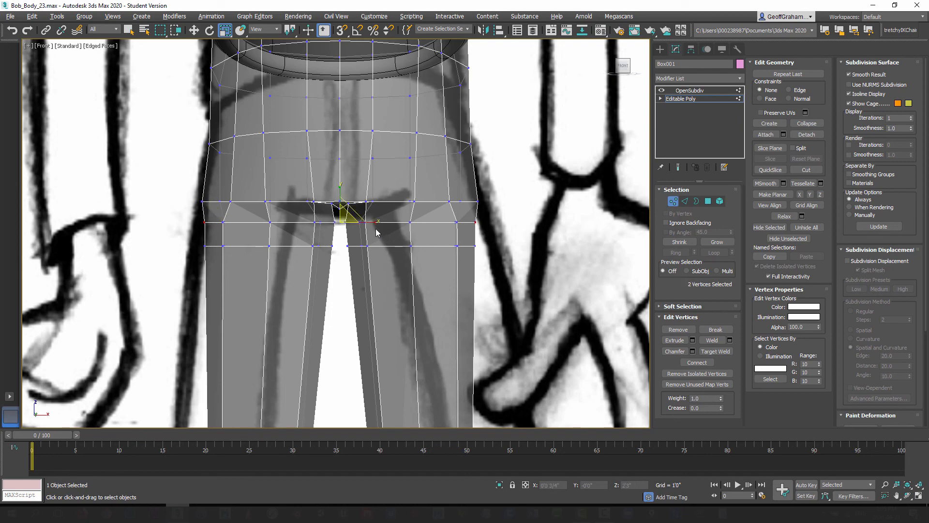
{"action": "left_click_drag", "start_coordinate": [377, 224], "coordinate": [376, 223]}
Select the outer front vertices of the upper thigh row on both legs and adjust their spacing by scaling.
{"action": "middle_click_drag", "start_coordinate": [375, 230], "coordinate": [273, 260], "text": "alt"}
{"action": "left_click", "coordinate": [223, 227]}
{"action": "middle_click_drag", "start_coordinate": [426, 247], "coordinate": [416, 246], "text": "alt"}
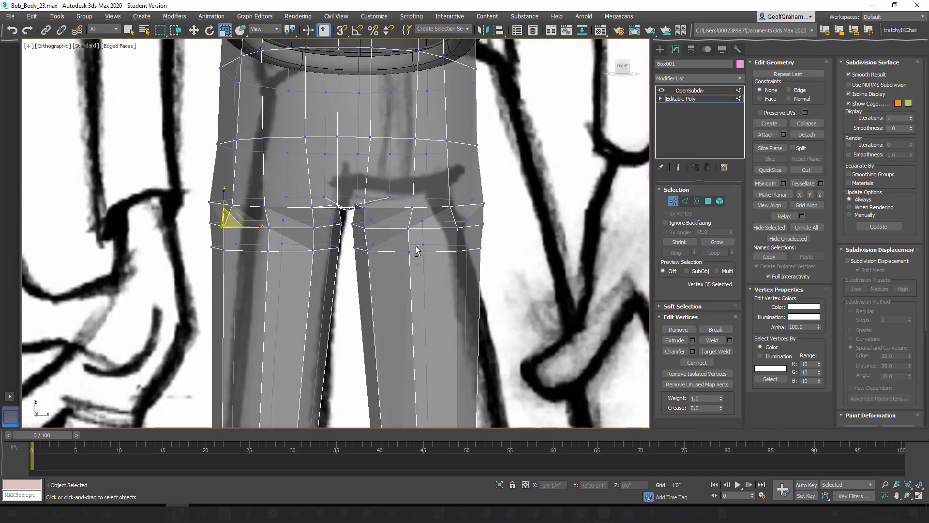
{"action": "left_click", "coordinate": [459, 227], "text": "ctrl"}
{"action": "middle_click_drag", "start_coordinate": [348, 273], "coordinate": [344, 232], "text": "alt"}
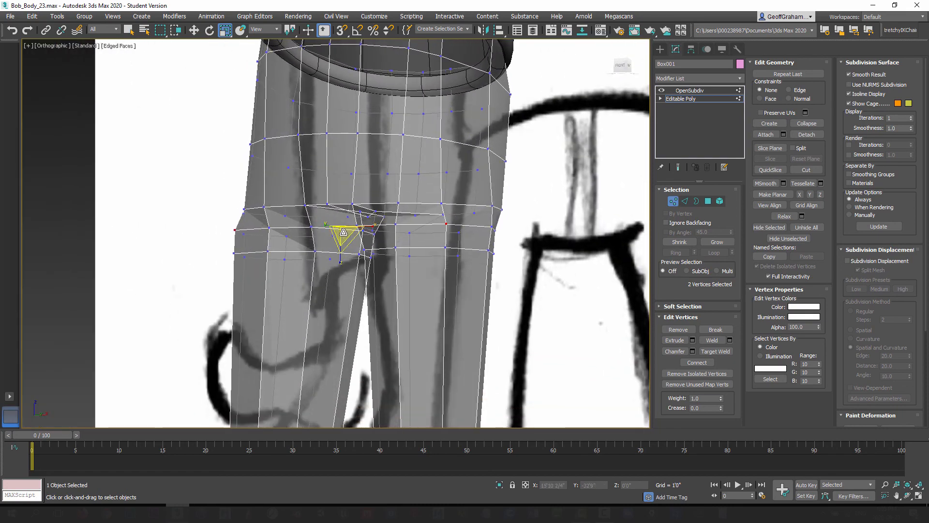
{"action": "left_click_drag", "start_coordinate": [344, 233], "coordinate": [344, 234]}
{"action": "middle_click_drag", "start_coordinate": [226, 254], "coordinate": [340, 260], "text": "alt"}
{"action": "left_click_drag", "start_coordinate": [344, 258], "coordinate": [345, 261]}
Leave vertex editing and show the smoothed result on the whole pants.
{"action": "mouse_move", "coordinate": [345, 261]}
{"action": "middle_mouse_down", "text": "alt"}
{"action": "mouse_move", "coordinate": [383, 283]}
{"action": "mouse_move", "coordinate": [438, 268]}
{"action": "mouse_move", "coordinate": [423, 248]}
{"action": "mouse_move", "coordinate": [326, 273]}
{"action": "mouse_move", "coordinate": [389, 232]}
{"action": "mouse_move", "coordinate": [583, 219]}
{"action": "mouse_move", "coordinate": [629, 203]}
{"action": "middle_mouse_up", "text": "alt"}
{"action": "left_click", "coordinate": [676, 203]}
{"action": "left_click", "coordinate": [679, 169]}
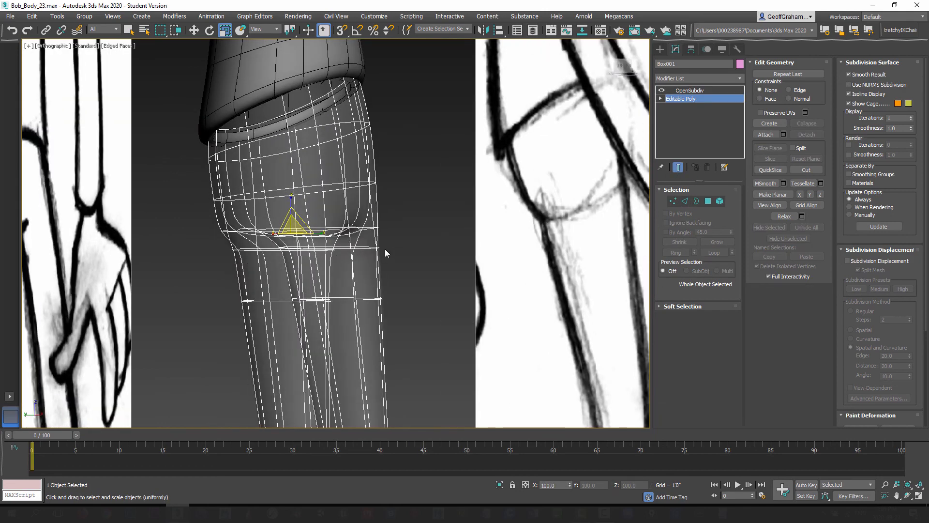
Examine the smoothed pants against the shirt and reference sketches in the front, left and perspective views.
{"action": "middle_click_drag", "start_coordinate": [384, 249], "coordinate": [334, 267], "text": "alt"}
{"action": "scroll", "coordinate": [325, 262], "scroll_direction": "down", "scroll_amount": 4}
{"action": "key", "text": "f"}
{"action": "scroll", "coordinate": [319, 267], "scroll_direction": "down", "scroll_amount": 5}
{"action": "middle_click_drag", "start_coordinate": [361, 178], "coordinate": [390, 181], "text": "alt"}
{"action": "scroll", "coordinate": [397, 193], "scroll_direction": "down", "scroll_amount": 10}
{"action": "key", "text": "l"}
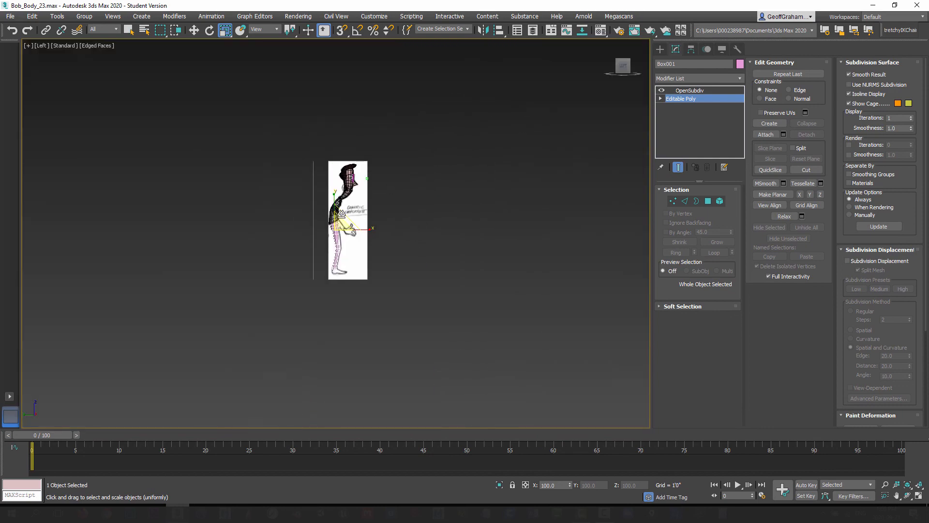
{"action": "scroll", "coordinate": [346, 228], "scroll_direction": "up", "scroll_amount": 10}
{"action": "key", "text": "p"}
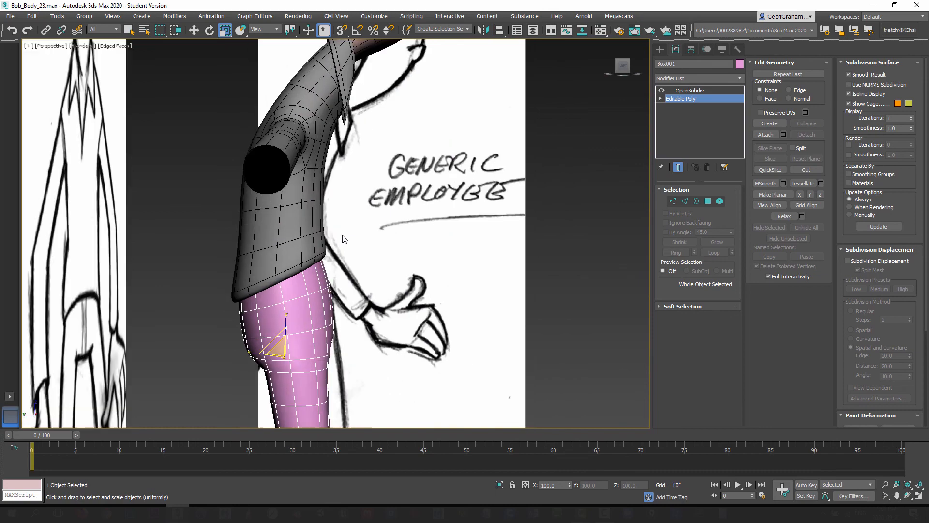
Select the shirt mesh and switch it to vertex editing in the left view.
{"action": "middle_click_drag", "start_coordinate": [346, 247], "coordinate": [313, 256], "text": "alt"}
{"action": "middle_click_drag", "start_coordinate": [493, 236], "coordinate": [393, 245], "text": "alt"}
{"action": "left_click", "coordinate": [660, 49]}
{"action": "left_click", "coordinate": [308, 210]}
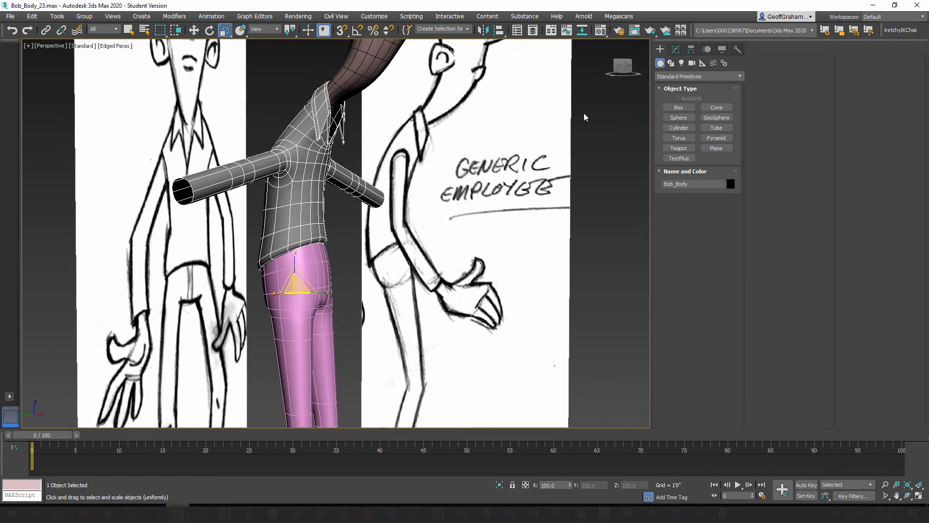
{"action": "left_click", "coordinate": [676, 49]}
{"action": "key", "text": "1"}
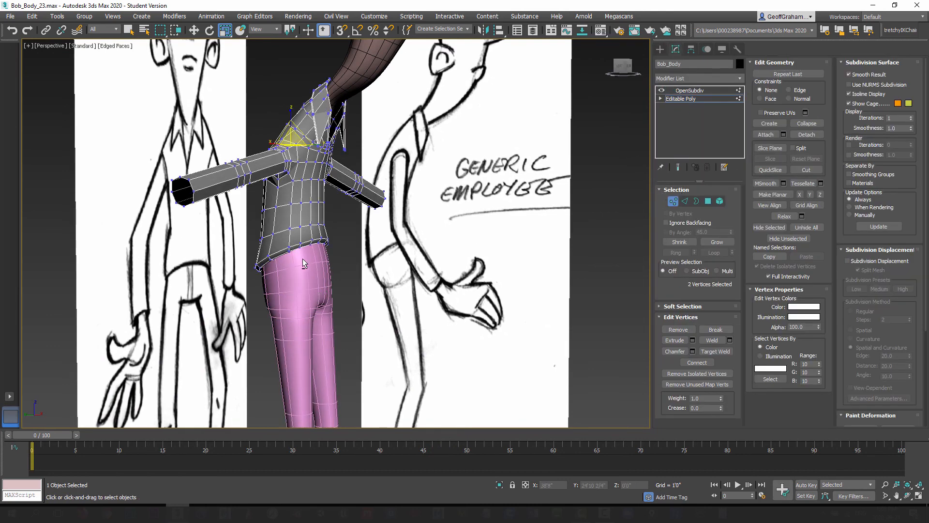
{"action": "key", "text": "l"}
{"action": "scroll", "coordinate": [312, 263], "scroll_direction": "up", "scroll_amount": 2}
Lower the shirt's hem vertices and the complete vertex row just above the hem.
{"action": "left_click_drag", "start_coordinate": [277, 290], "coordinate": [274, 256]}
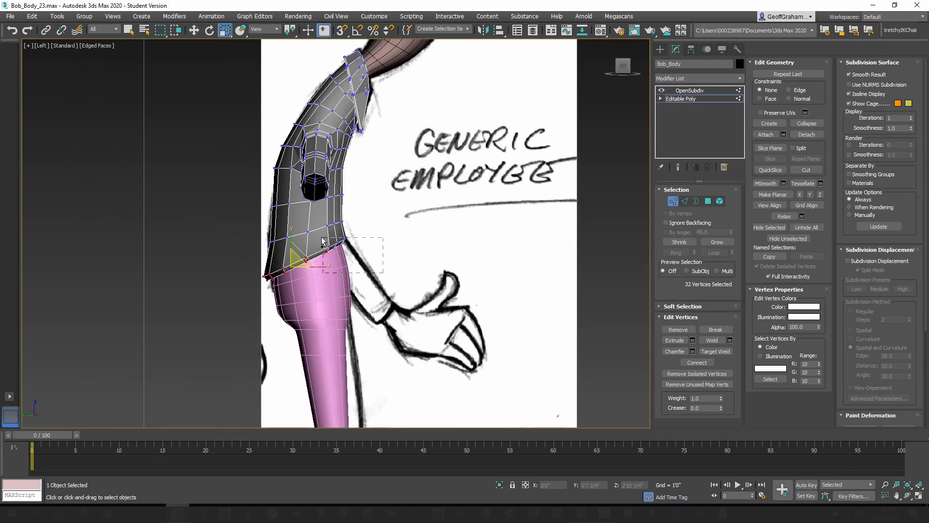
{"action": "left_click_drag", "start_coordinate": [323, 236], "coordinate": [268, 248], "text": "ctrl"}
{"action": "scroll", "coordinate": [352, 259], "scroll_direction": "up", "scroll_amount": 2}
{"action": "left_click", "coordinate": [193, 30]}
{"action": "left_click", "coordinate": [318, 214], "text": "shift"}
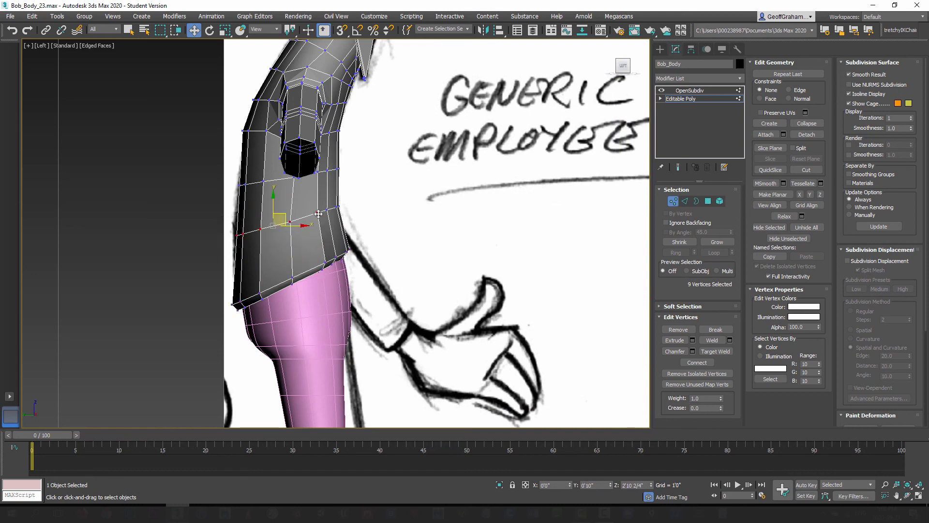
{"action": "left_click_drag", "start_coordinate": [358, 220], "coordinate": [358, 220], "text": "ctrl"}
{"action": "left_click_drag", "start_coordinate": [294, 196], "coordinate": [294, 205]}
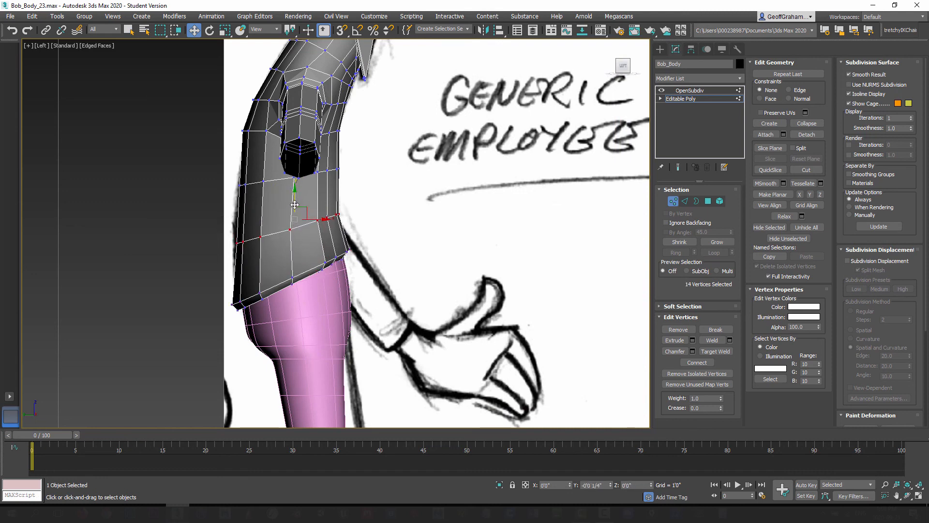
Lower the shirt's edge loop below the arms and nudge the loop above the hem vertically to even the spacing.
{"action": "left_click", "coordinate": [684, 201]}
{"action": "double_click", "coordinate": [286, 176]}
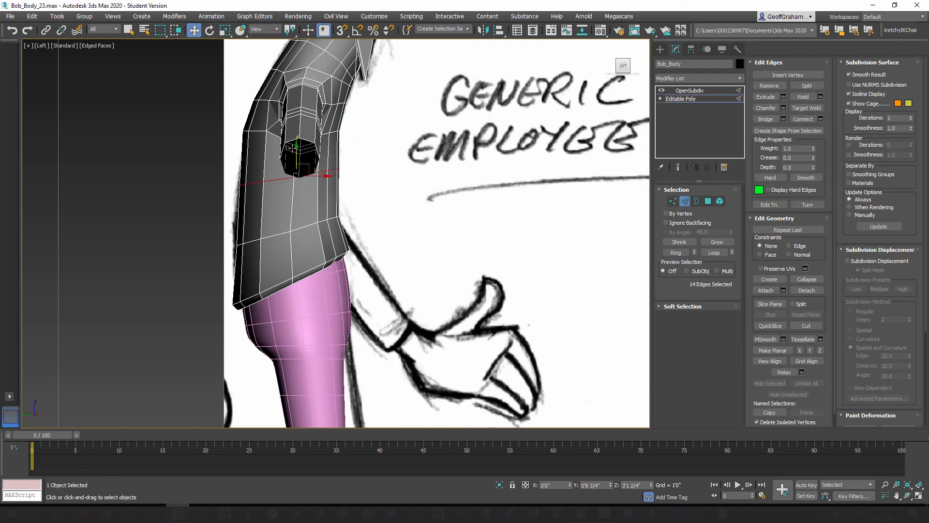
{"action": "left_click", "coordinate": [294, 154]}
{"action": "double_click", "coordinate": [284, 177]}
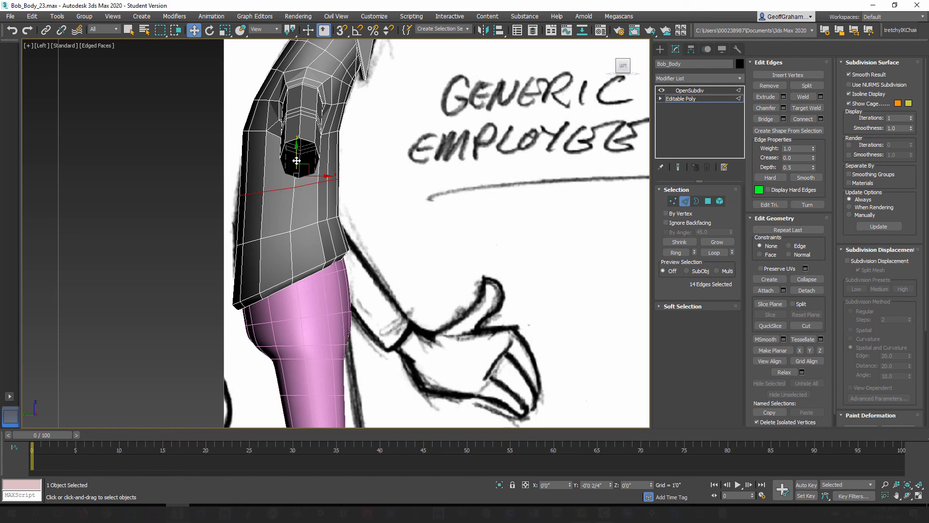
{"action": "left_click_drag", "start_coordinate": [297, 161], "coordinate": [296, 161]}
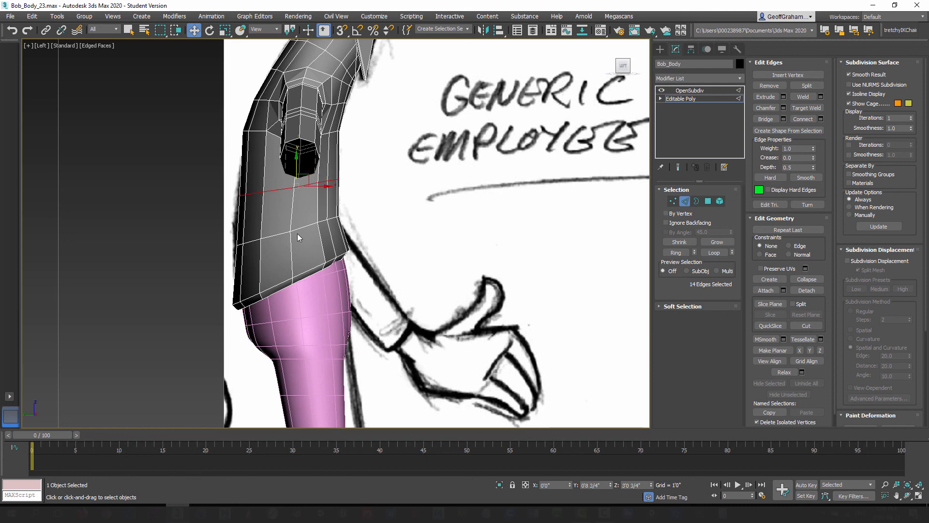
{"action": "left_click_drag", "start_coordinate": [295, 210], "coordinate": [294, 206]}
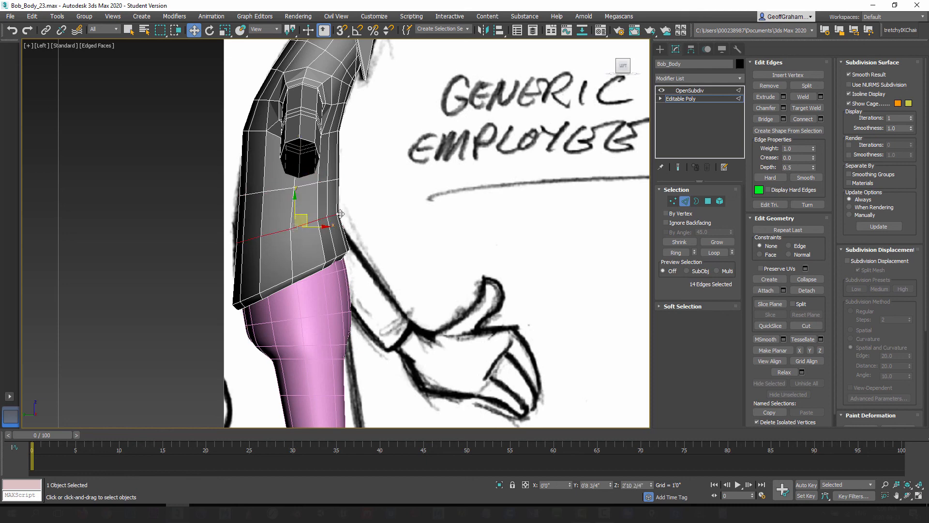
Show the smoothed shirt and examine how its hem fits over the pants from several angles.
{"action": "left_click", "coordinate": [679, 167]}
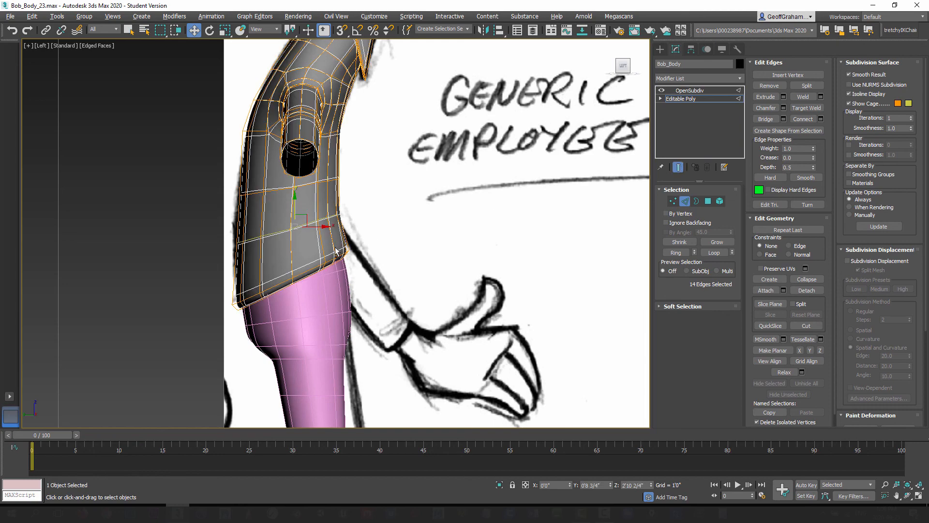
{"action": "middle_click_drag", "start_coordinate": [335, 250], "coordinate": [277, 247], "text": "alt"}
{"action": "key", "text": "p"}
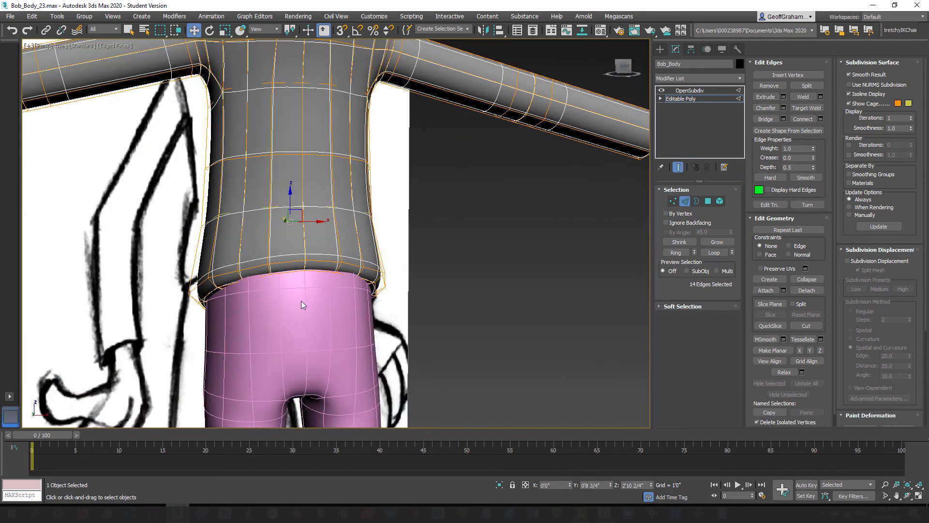
{"action": "scroll", "coordinate": [301, 301], "scroll_direction": "down", "scroll_amount": 5}
{"action": "middle_click_drag", "start_coordinate": [301, 301], "coordinate": [305, 277]}
{"action": "scroll", "coordinate": [297, 270], "scroll_direction": "up", "scroll_amount": 3}
{"action": "scroll", "coordinate": [305, 277], "scroll_direction": "up", "scroll_amount": 2}
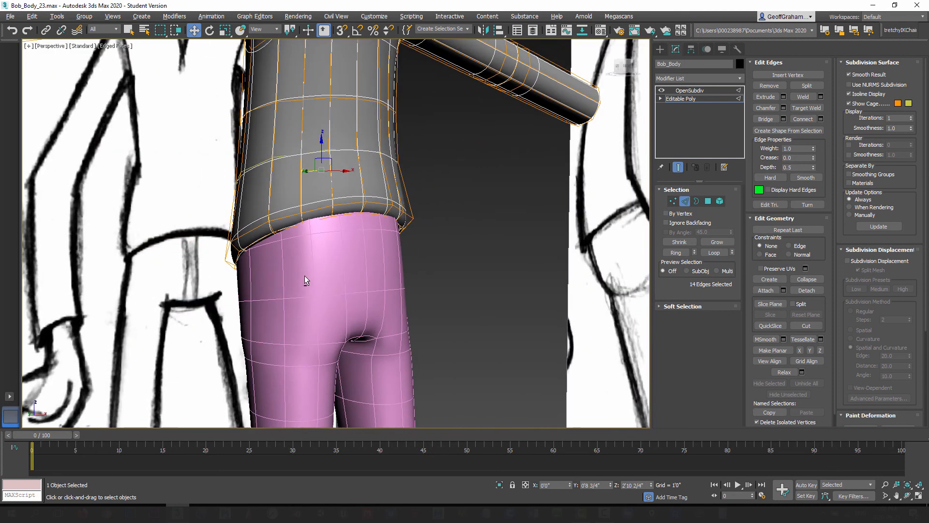
{"action": "mouse_move", "coordinate": [303, 243]}
{"action": "middle_mouse_down", "text": "alt"}
{"action": "mouse_move", "coordinate": [303, 214]}
{"action": "mouse_move", "coordinate": [332, 197]}
{"action": "mouse_move", "coordinate": [369, 213]}
{"action": "mouse_move", "coordinate": [338, 202]}
{"action": "mouse_move", "coordinate": [297, 217]}
{"action": "middle_mouse_up", "text": "alt"}
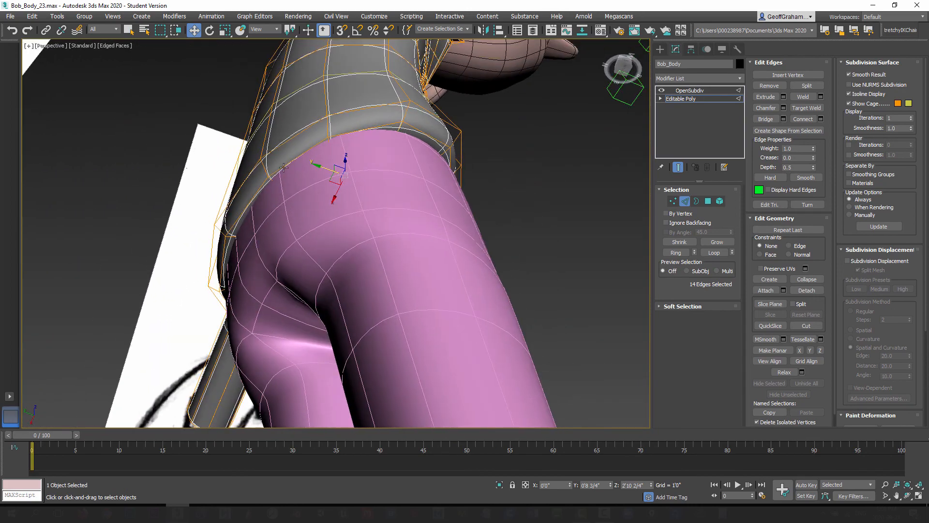
{"action": "mouse_move", "coordinate": [397, 156]}
{"action": "middle_mouse_down", "text": "alt"}
{"action": "mouse_move", "coordinate": [378, 170]}
{"action": "mouse_move", "coordinate": [407, 168]}
{"action": "mouse_move", "coordinate": [487, 200]}
{"action": "mouse_move", "coordinate": [336, 208]}
{"action": "mouse_move", "coordinate": [353, 209]}
{"action": "mouse_move", "coordinate": [338, 228]}
{"action": "mouse_move", "coordinate": [315, 228]}
{"action": "mouse_move", "coordinate": [310, 268]}
{"action": "middle_mouse_up", "text": "alt"}
Select matching hem vertices around the shirt and shift them along Y with the smoothed result shown.
{"action": "left_click", "coordinate": [679, 168]}
{"action": "left_click", "coordinate": [673, 201]}
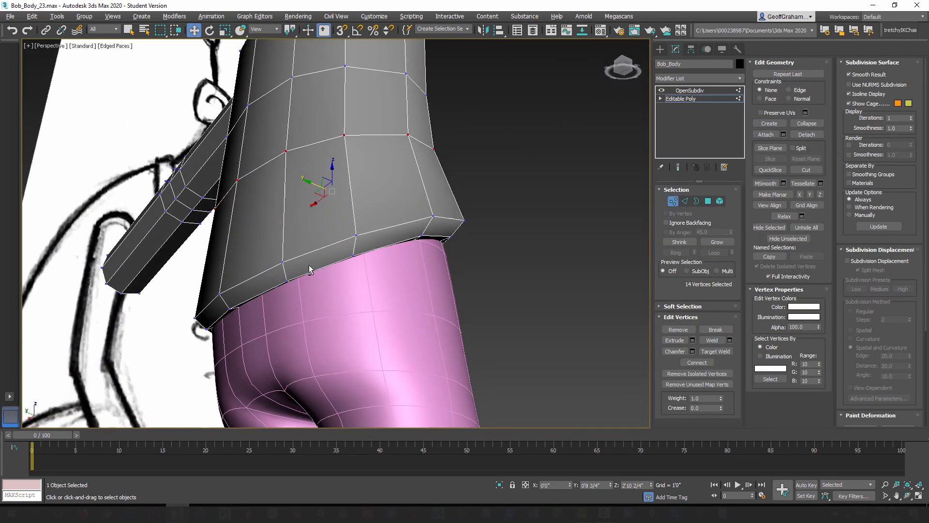
{"action": "mouse_move", "coordinate": [269, 298]}
{"action": "middle_mouse_down", "text": "alt"}
{"action": "mouse_move", "coordinate": [316, 338]}
{"action": "mouse_move", "coordinate": [395, 342]}
{"action": "mouse_move", "coordinate": [438, 329]}
{"action": "mouse_move", "coordinate": [365, 289]}
{"action": "middle_mouse_up", "text": "alt"}
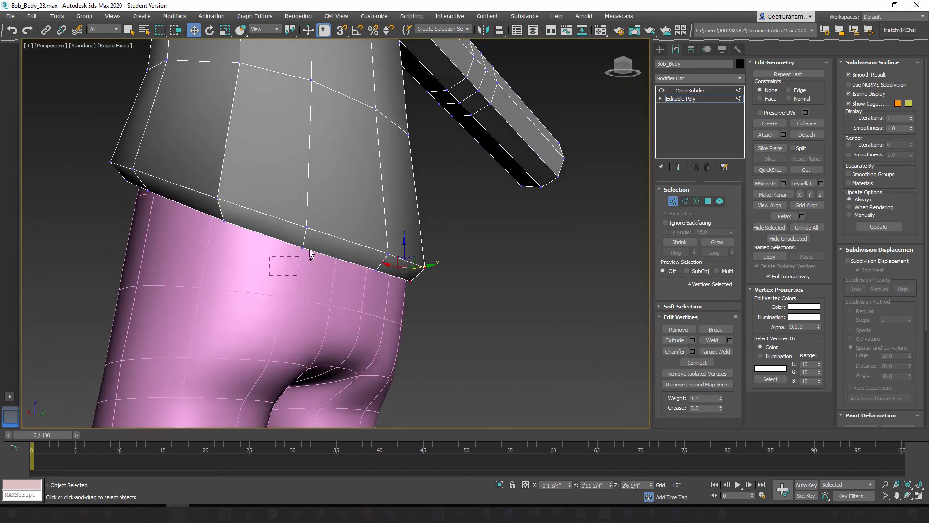
{"action": "left_click_drag", "start_coordinate": [311, 253], "coordinate": [334, 213], "text": "ctrl"}
{"action": "middle_click_drag", "start_coordinate": [334, 213], "coordinate": [615, 145], "text": "alt"}
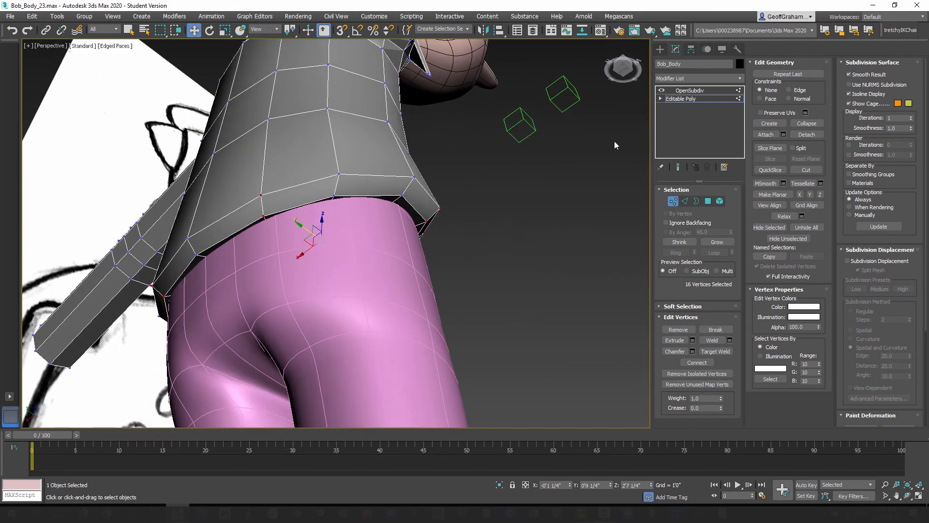
{"action": "left_click", "coordinate": [679, 167]}
{"action": "middle_click_drag", "start_coordinate": [317, 227], "coordinate": [325, 215], "text": "alt"}
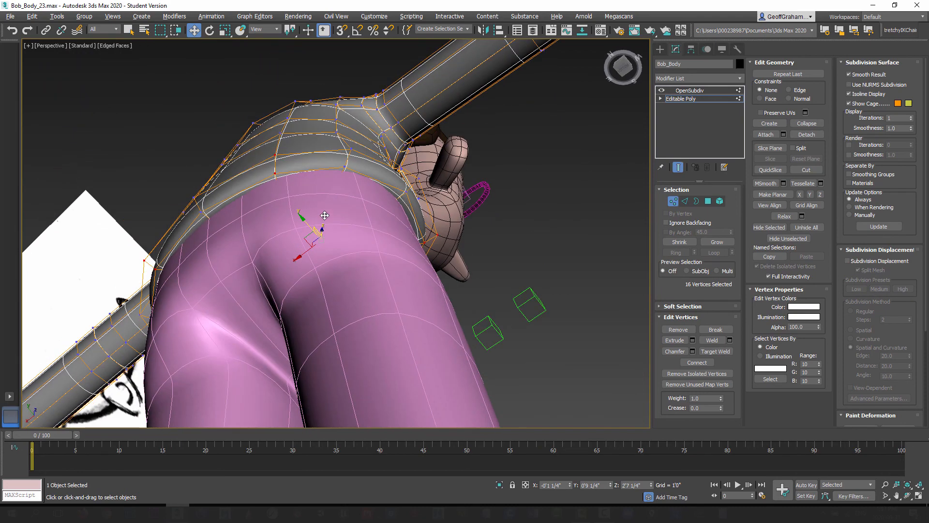
{"action": "middle_click_drag", "start_coordinate": [304, 248], "coordinate": [315, 231], "text": "alt"}
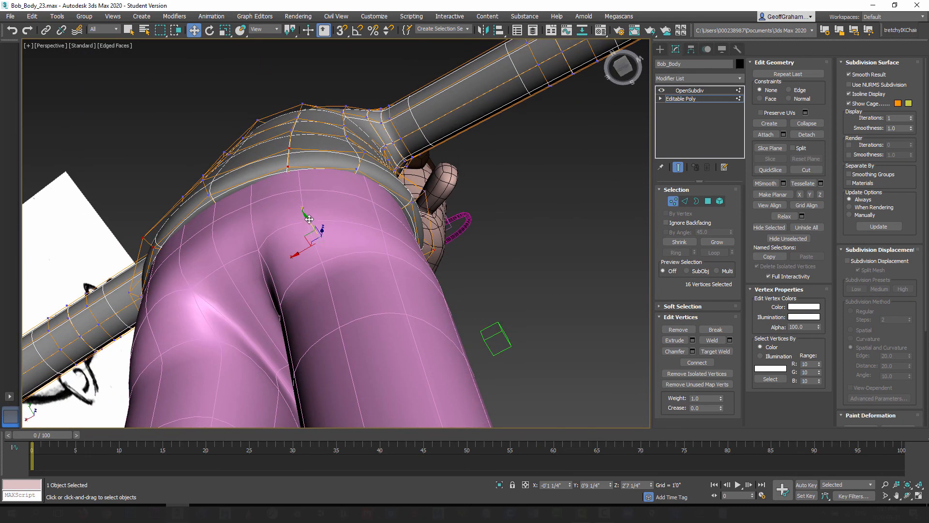
{"action": "left_click_drag", "start_coordinate": [310, 220], "coordinate": [307, 215]}
Select the vertices at the back centre of the shirt hem and fine-tune their position.
{"action": "middle_click_drag", "start_coordinate": [308, 215], "coordinate": [279, 366], "text": "alt"}
{"action": "left_click_drag", "start_coordinate": [291, 343], "coordinate": [292, 342]}
{"action": "middle_click_drag", "start_coordinate": [293, 342], "coordinate": [261, 339], "text": "alt"}
{"action": "left_click_drag", "start_coordinate": [260, 335], "coordinate": [254, 329]}
Move the shirt's front hem vertices slightly forward and down, and scale them to about 102% along X.
{"action": "mouse_move", "coordinate": [452, 266]}
{"action": "middle_mouse_down", "text": "alt"}
{"action": "mouse_move", "coordinate": [394, 322]}
{"action": "mouse_move", "coordinate": [394, 266]}
{"action": "mouse_move", "coordinate": [394, 284]}
{"action": "mouse_move", "coordinate": [373, 294]}
{"action": "middle_mouse_up", "text": "alt"}
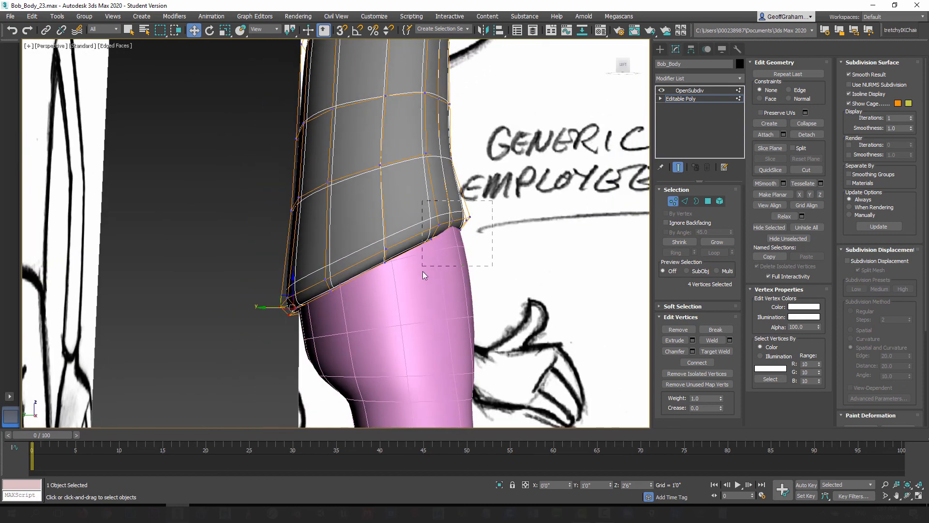
{"action": "left_click_drag", "start_coordinate": [424, 276], "coordinate": [424, 274]}
{"action": "left_click_drag", "start_coordinate": [435, 225], "coordinate": [438, 228]}
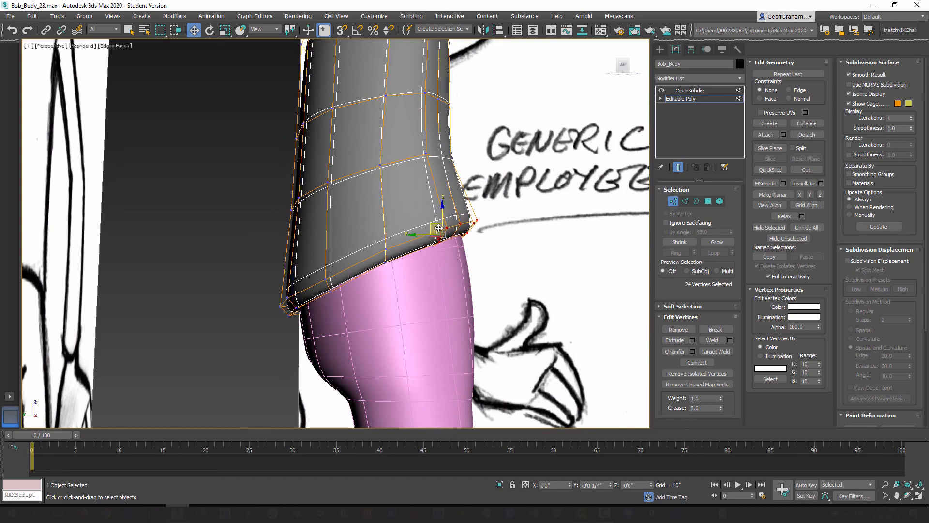
{"action": "middle_click_drag", "start_coordinate": [438, 299], "coordinate": [456, 257], "text": "alt"}
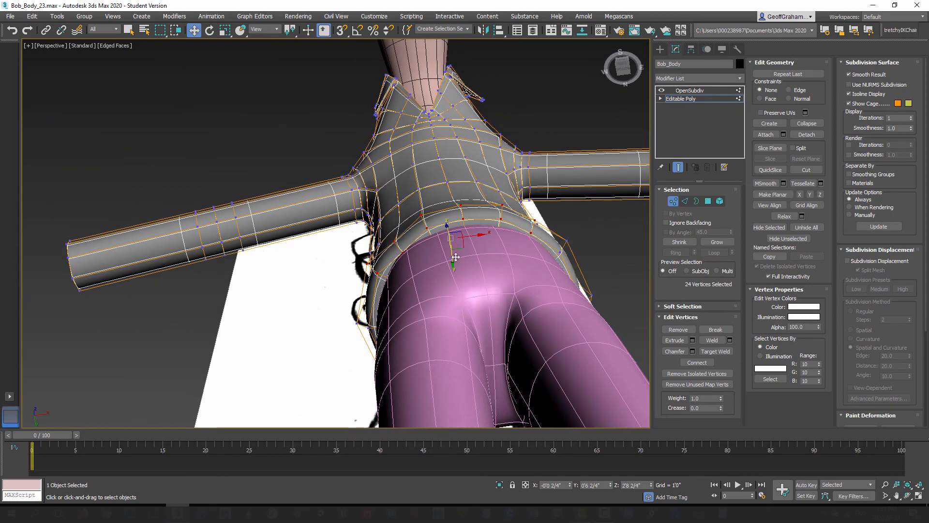
{"action": "left_click", "coordinate": [225, 31]}
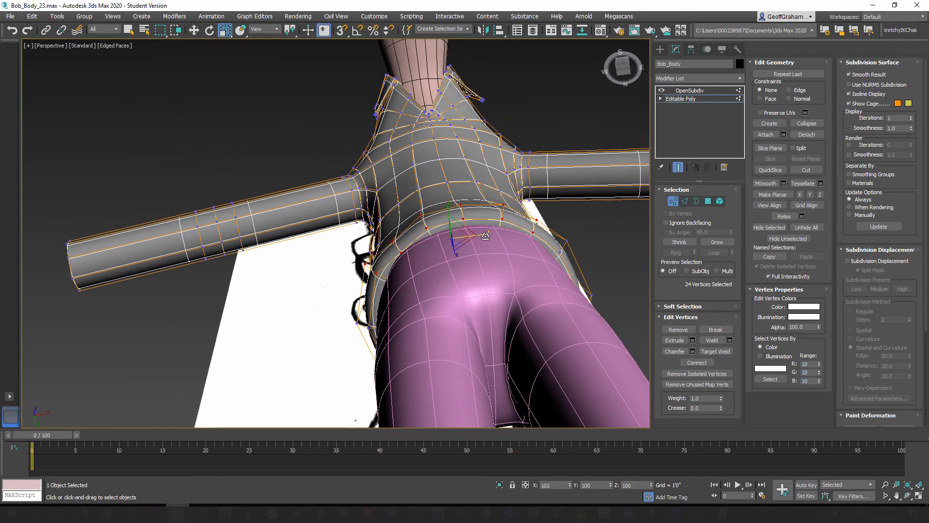
Select the inner front hem vertices on both sides of the shirt's centre and adjust them around the waist.
{"action": "mouse_move", "coordinate": [415, 249]}
{"action": "middle_mouse_down", "text": "alt"}
{"action": "mouse_move", "coordinate": [419, 311]}
{"action": "mouse_move", "coordinate": [431, 271]}
{"action": "mouse_move", "coordinate": [420, 261]}
{"action": "middle_mouse_up", "text": "alt"}
{"action": "left_click", "coordinate": [419, 261]}
{"action": "left_click_drag", "start_coordinate": [446, 224], "coordinate": [444, 223]}
{"action": "middle_click_drag", "start_coordinate": [445, 223], "coordinate": [504, 271], "text": "alt"}
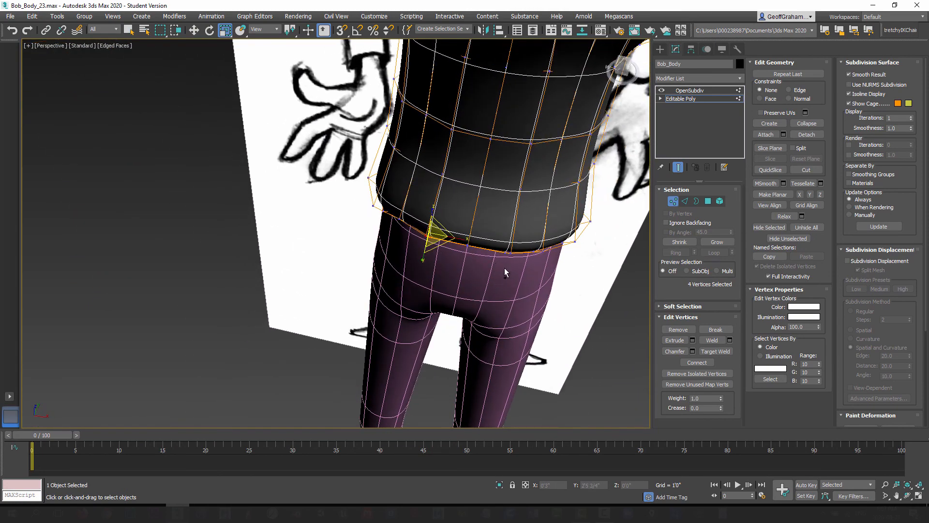
{"action": "left_click_drag", "start_coordinate": [512, 251], "coordinate": [509, 248], "text": "ctrl"}
{"action": "middle_click_drag", "start_coordinate": [509, 248], "coordinate": [324, 112], "text": "alt"}
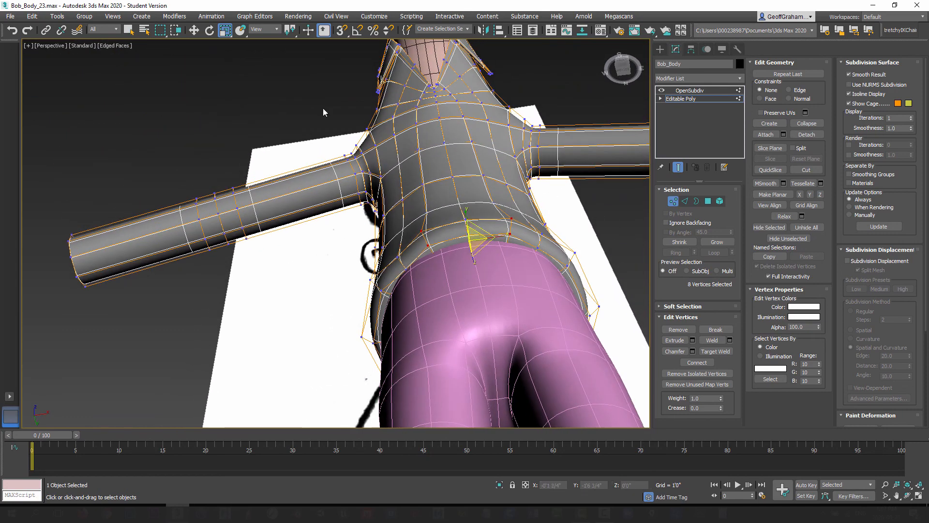
{"action": "left_click", "coordinate": [193, 32]}
{"action": "middle_click_drag", "start_coordinate": [465, 262], "coordinate": [407, 285], "text": "alt"}
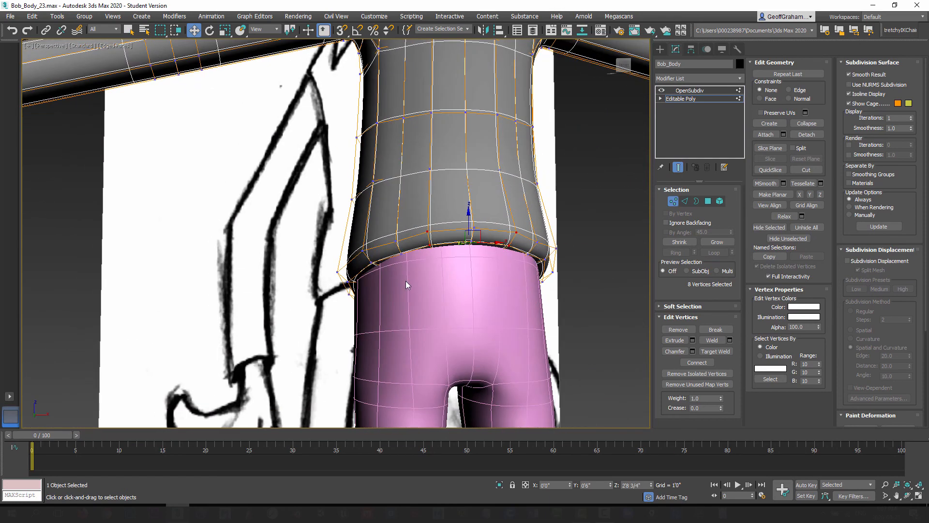
Select the outer front hem vertices on both sides of the shirt and adjust their position along Y.
{"action": "middle_click_drag", "start_coordinate": [505, 283], "coordinate": [514, 251], "text": "alt"}
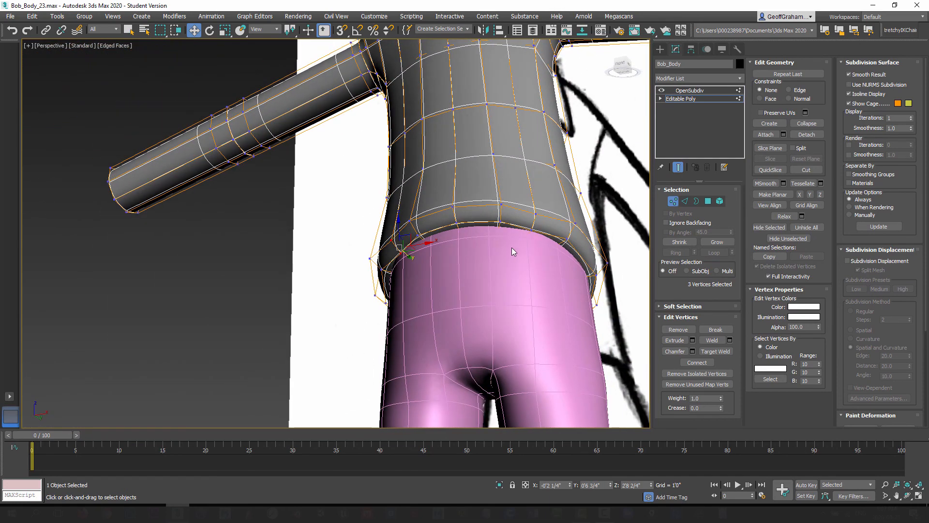
{"action": "middle_click_drag", "start_coordinate": [437, 286], "coordinate": [485, 247], "text": "alt"}
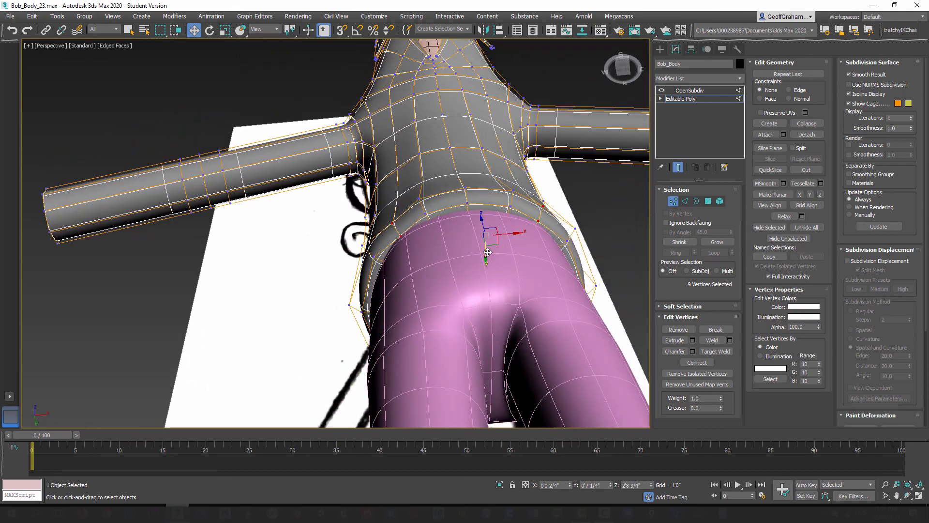
{"action": "middle_click_drag", "start_coordinate": [466, 218], "coordinate": [457, 210], "text": "alt"}
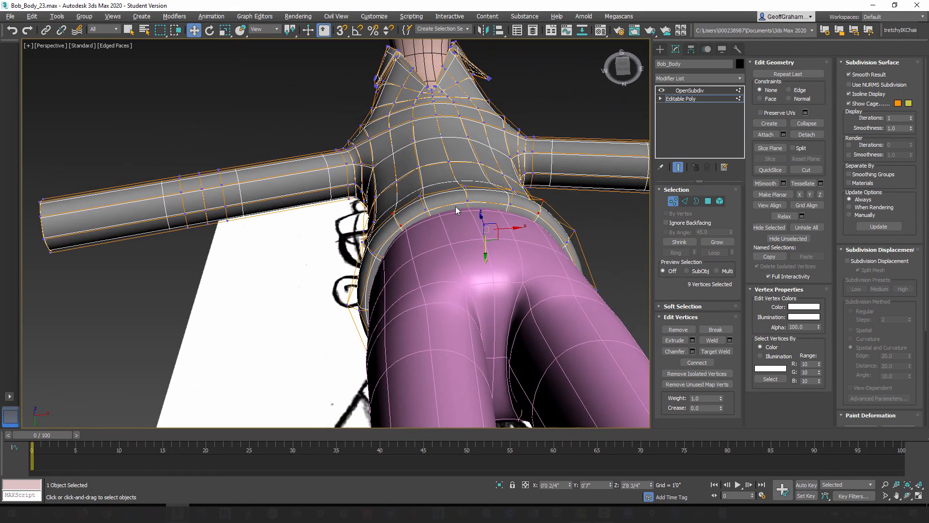
{"action": "mouse_move", "coordinate": [475, 242]}
{"action": "middle_mouse_down", "text": "alt"}
{"action": "mouse_move", "coordinate": [455, 284]}
{"action": "mouse_move", "coordinate": [493, 307]}
{"action": "mouse_move", "coordinate": [444, 269]}
{"action": "mouse_move", "coordinate": [407, 218]}
{"action": "mouse_move", "coordinate": [467, 253]}
{"action": "middle_mouse_up", "text": "alt"}
{"action": "middle_click_drag", "start_coordinate": [484, 223], "coordinate": [255, 42], "text": "alt"}
{"action": "key", "text": "r"}
{"action": "middle_click_drag", "start_coordinate": [498, 227], "coordinate": [473, 298], "text": "alt"}
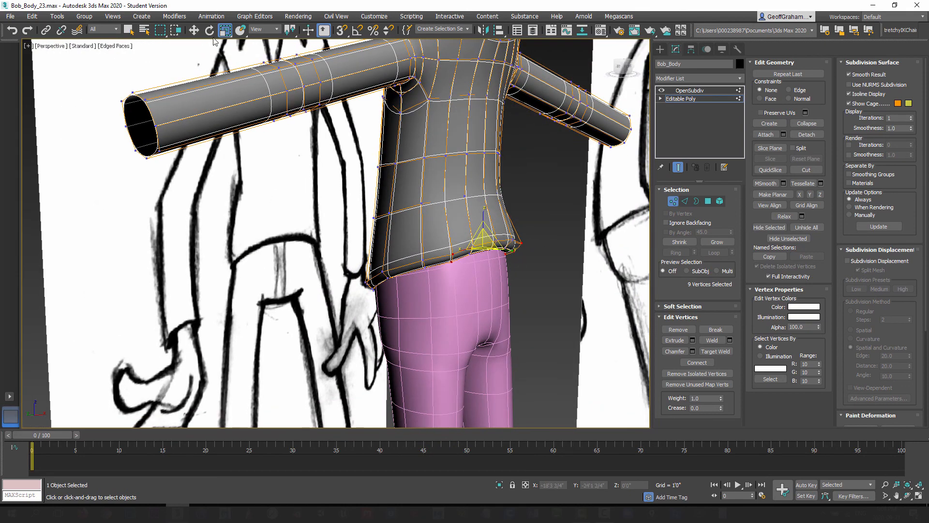
Nudge the selected front hem vertices vertically and leave vertex editing on the shirt.
{"action": "key", "text": "w"}
{"action": "left_click_drag", "start_coordinate": [484, 220], "coordinate": [483, 214]}
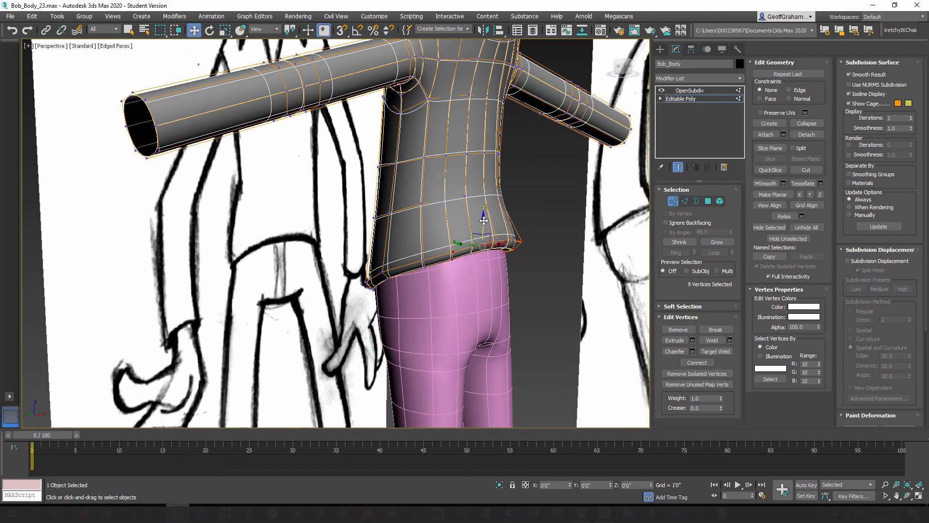
{"action": "middle_click_drag", "start_coordinate": [481, 256], "coordinate": [704, 230], "text": "alt"}
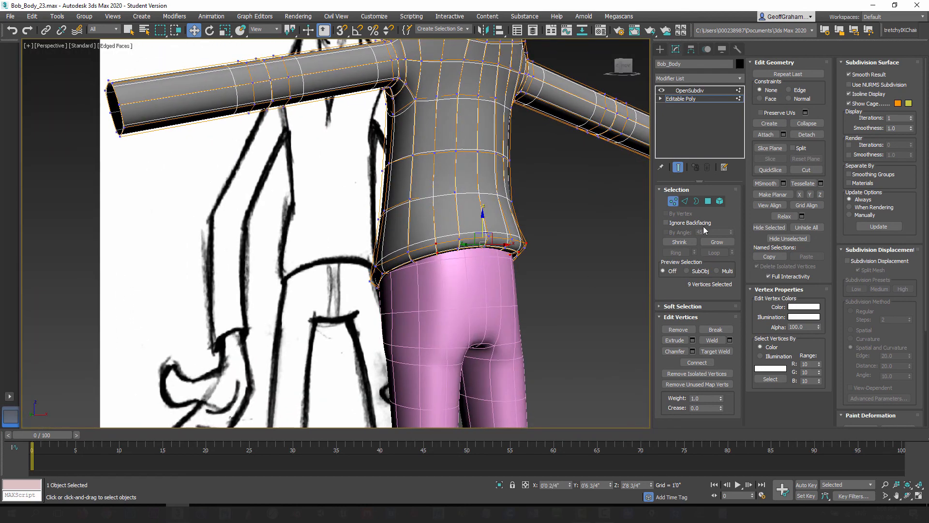
{"action": "left_click", "coordinate": [675, 201]}
Make the shirt see-through and show it over the pants and reference sketch in the left view.
{"action": "middle_click_drag", "start_coordinate": [466, 281], "coordinate": [509, 281], "text": "alt"}
{"action": "left_click", "coordinate": [481, 272]}
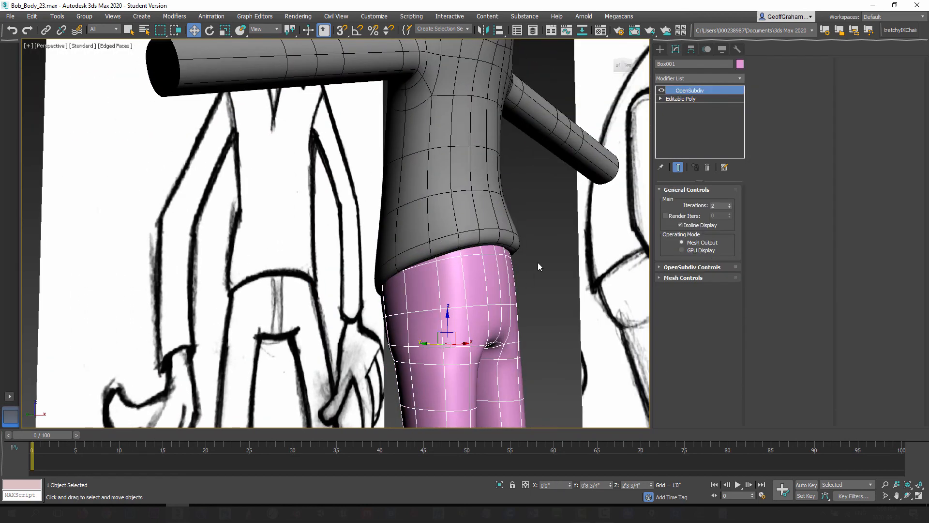
{"action": "left_click", "coordinate": [478, 200]}
{"action": "key", "text": "alt+x"}
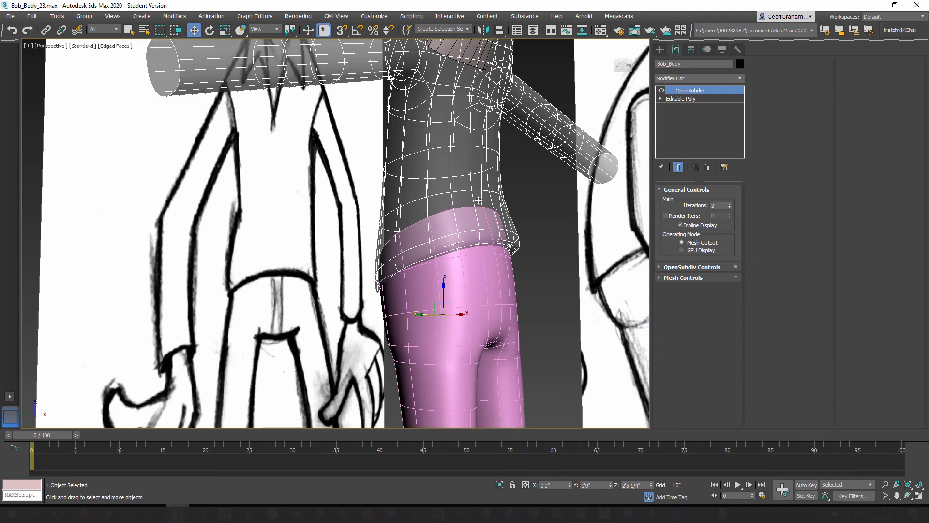
{"action": "middle_click_drag", "start_coordinate": [426, 209], "coordinate": [473, 196], "text": "alt"}
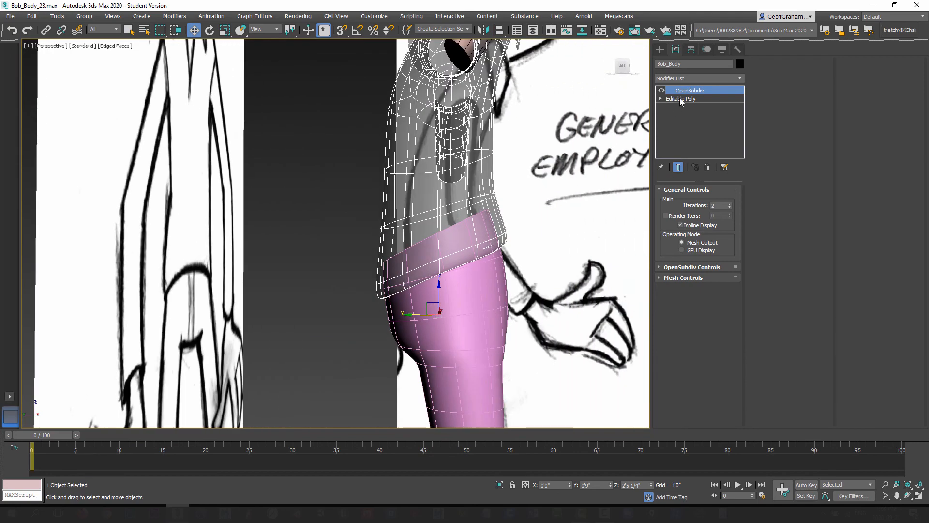
{"action": "key", "text": "l"}
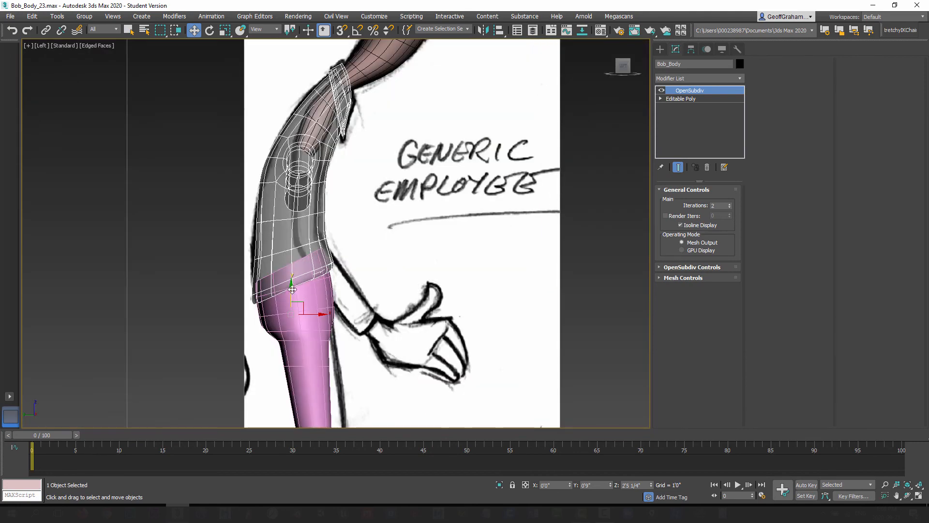
{"action": "scroll", "coordinate": [292, 289], "scroll_direction": "up", "scroll_amount": 4}
{"action": "left_click", "coordinate": [690, 99]}
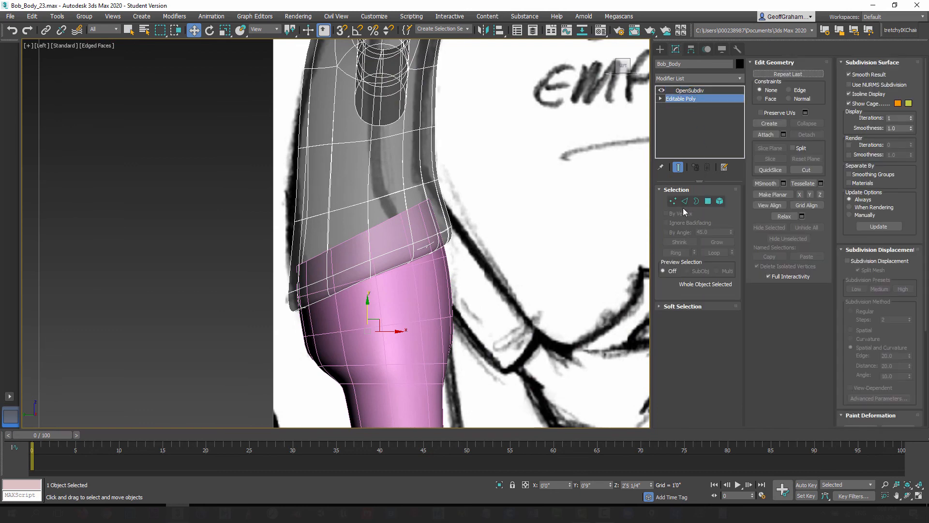
{"action": "left_click", "coordinate": [673, 201]}
{"action": "middle_click_drag", "start_coordinate": [436, 229], "coordinate": [453, 226]}
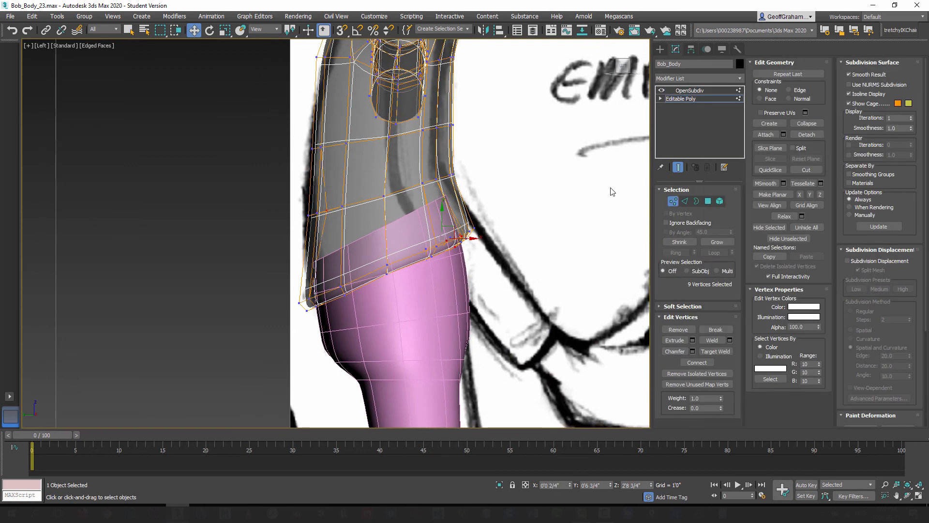
{"action": "left_click", "coordinate": [677, 202]}
{"action": "left_click", "coordinate": [659, 49]}
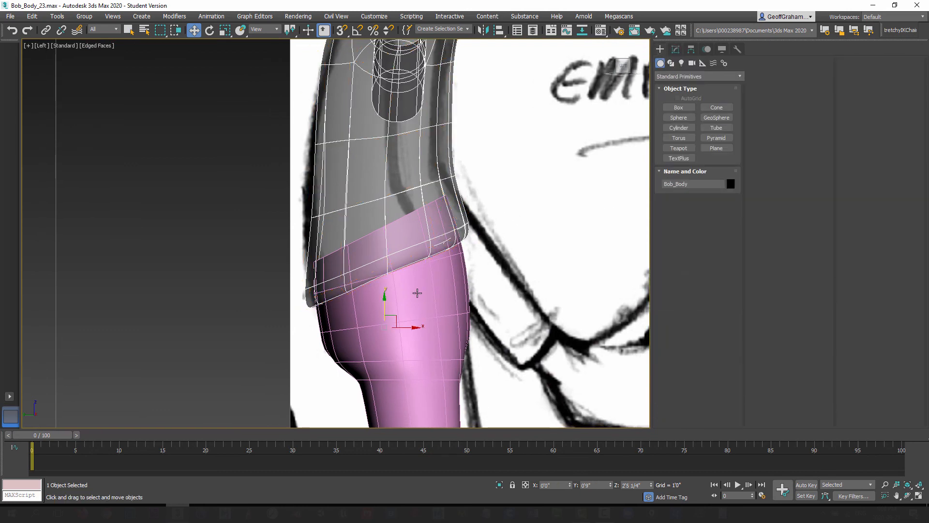
Select the pants' top waist vertices from front to back and lower them beneath the shirt hem in the left view.
{"action": "left_click", "coordinate": [676, 49]}
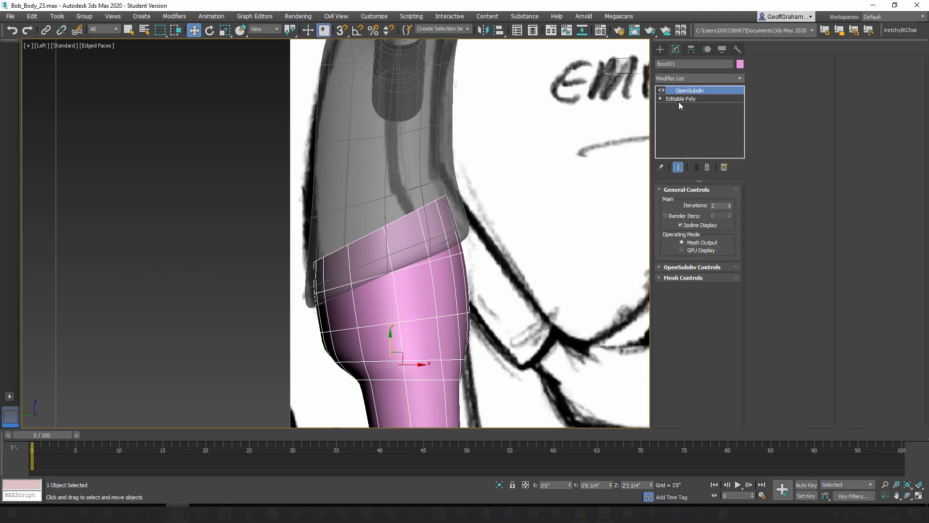
{"action": "left_click", "coordinate": [680, 99]}
{"action": "left_click", "coordinate": [673, 201]}
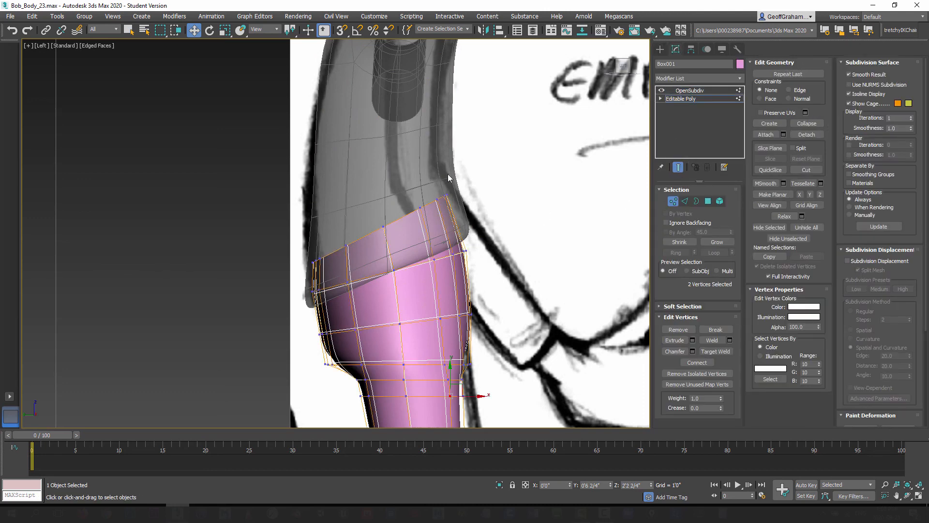
{"action": "left_click_drag", "start_coordinate": [414, 221], "coordinate": [412, 224]}
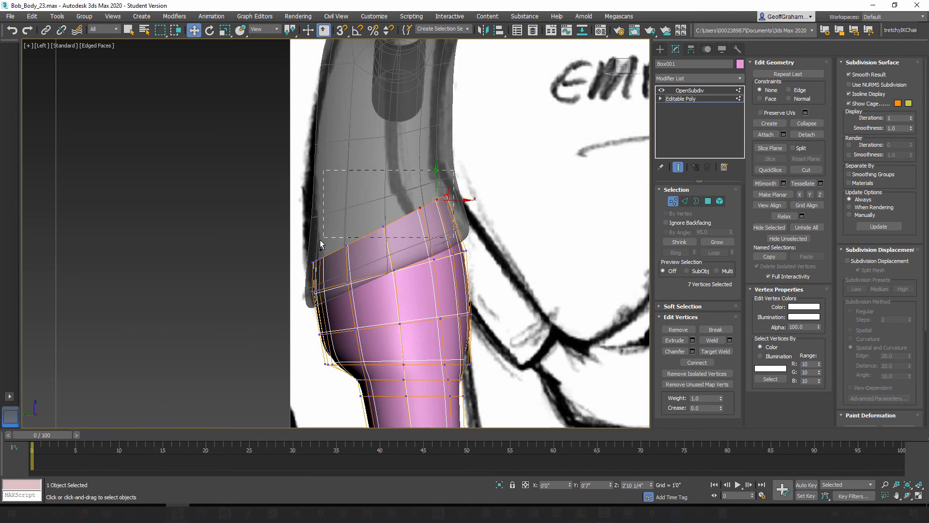
{"action": "left_click_drag", "start_coordinate": [320, 240], "coordinate": [320, 240]}
{"action": "left_click_drag", "start_coordinate": [367, 262], "coordinate": [370, 251], "text": "ctrl"}
{"action": "left_click_drag", "start_coordinate": [411, 199], "coordinate": [411, 194]}
{"action": "left_click_drag", "start_coordinate": [286, 240], "coordinate": [336, 268]}
{"action": "left_click_drag", "start_coordinate": [382, 204], "coordinate": [382, 215]}
Lower the two edge loops below the pants' waist on the unsmoothed mesh, then leave edge editing and restore the smoothed display.
{"action": "left_click", "coordinate": [684, 201]}
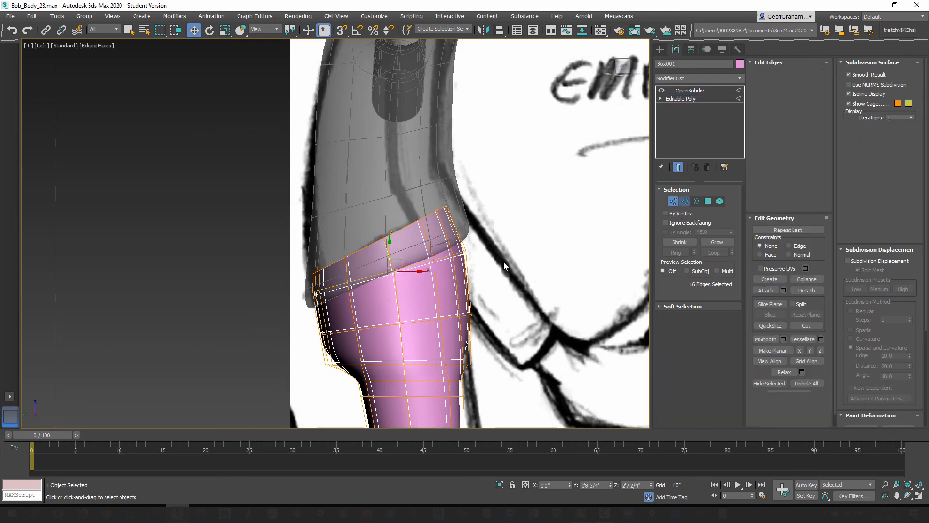
{"action": "left_click", "coordinate": [679, 167]}
{"action": "left_click_drag", "start_coordinate": [390, 247], "coordinate": [395, 268]}
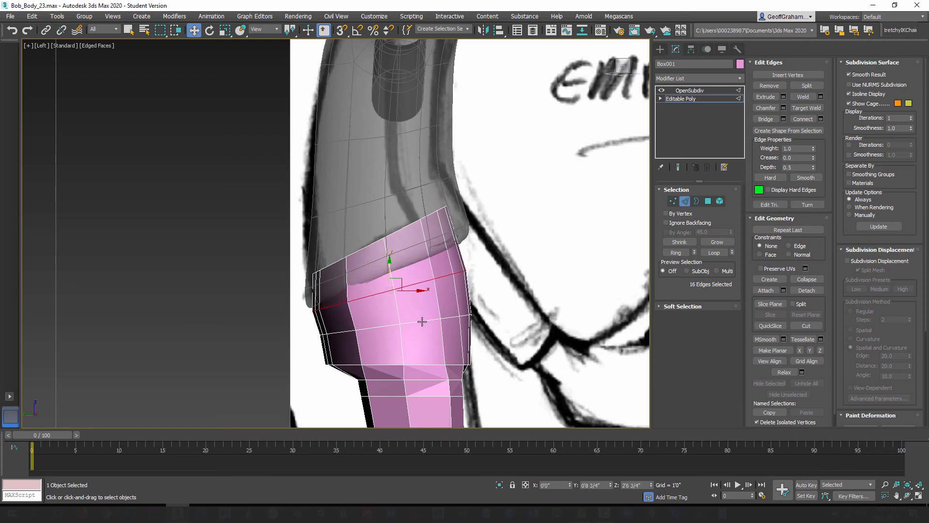
{"action": "double_click", "coordinate": [422, 321]}
{"action": "left_click_drag", "start_coordinate": [398, 304], "coordinate": [397, 317]}
{"action": "double_click", "coordinate": [415, 283]}
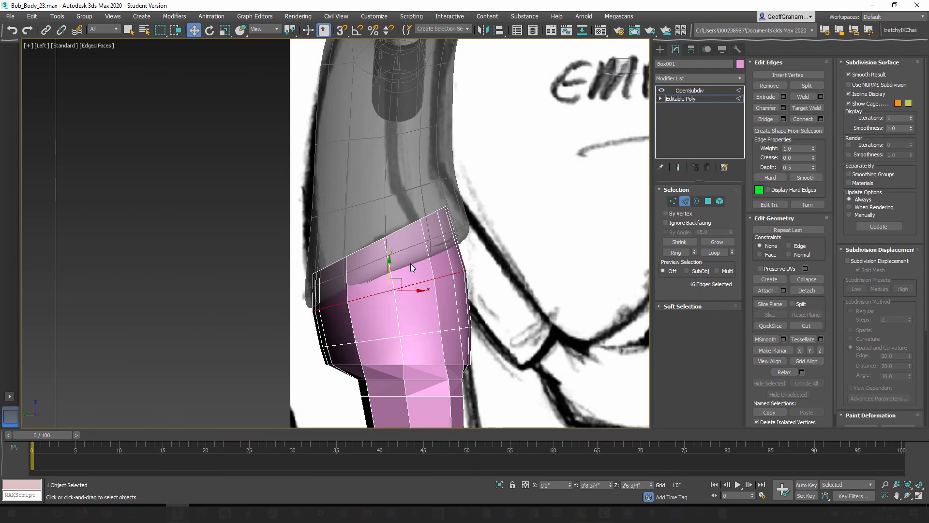
{"action": "left_click_drag", "start_coordinate": [389, 264], "coordinate": [390, 269]}
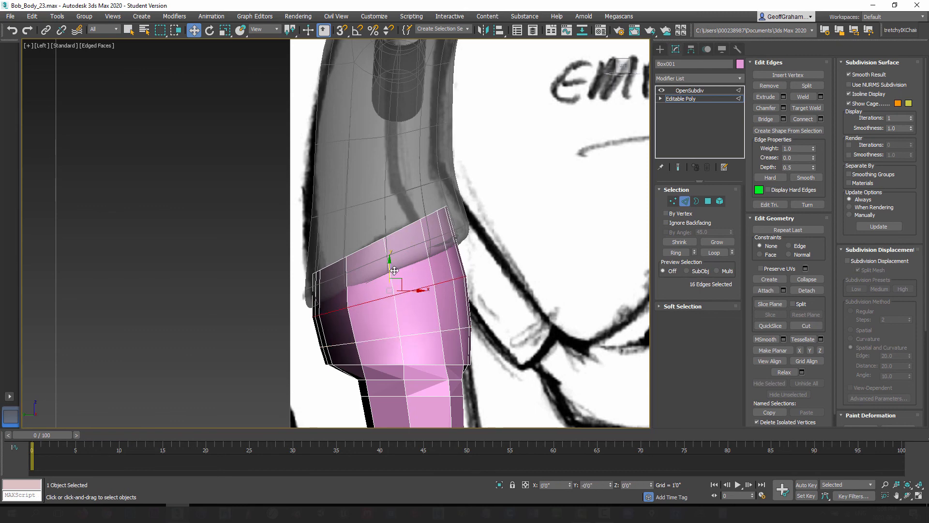
{"action": "left_click", "coordinate": [684, 201]}
{"action": "left_click", "coordinate": [680, 167]}
Select the middle front vertex at the top of each pants leg in the perspective view.
{"action": "scroll", "coordinate": [446, 258], "scroll_direction": "down", "scroll_amount": 2}
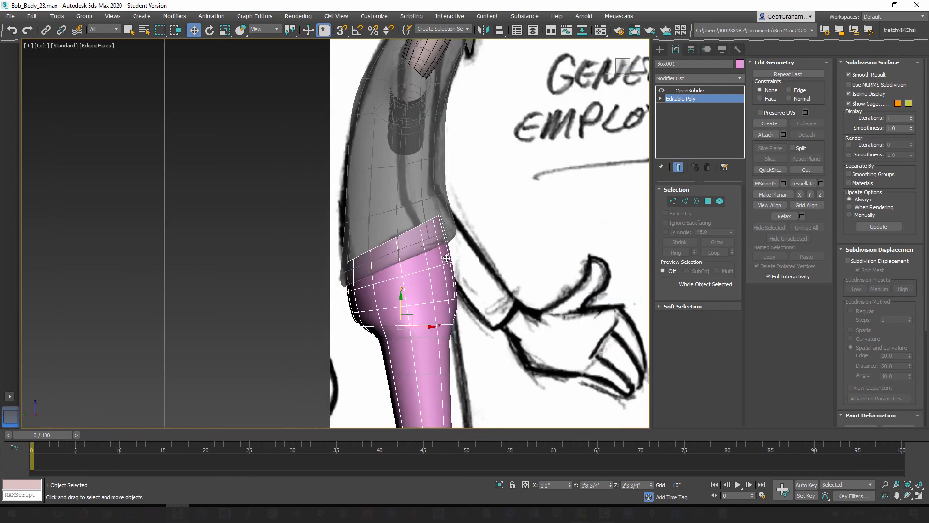
{"action": "key", "text": "p"}
{"action": "middle_click_drag", "start_coordinate": [455, 264], "coordinate": [326, 273], "text": "alt"}
{"action": "scroll", "coordinate": [390, 282], "scroll_direction": "up", "scroll_amount": 5}
{"action": "scroll", "coordinate": [410, 296], "scroll_direction": "down", "scroll_amount": 3}
{"action": "left_click", "coordinate": [672, 201]}
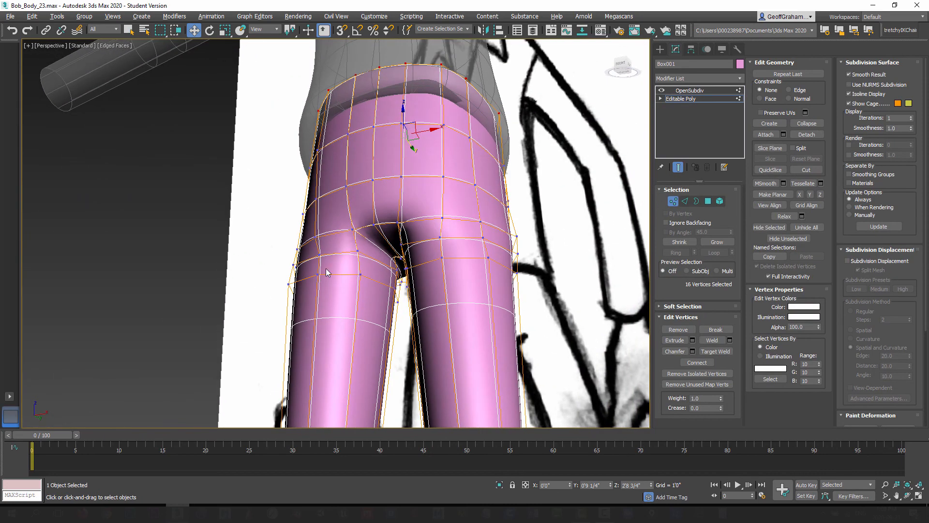
{"action": "left_click", "coordinate": [318, 254]}
{"action": "mouse_move", "coordinate": [466, 260]}
{"action": "middle_mouse_down", "text": "alt"}
{"action": "mouse_move", "coordinate": [451, 257]}
{"action": "mouse_move", "coordinate": [470, 260]}
{"action": "mouse_move", "coordinate": [447, 269]}
{"action": "mouse_move", "coordinate": [380, 226]}
{"action": "middle_mouse_up", "text": "alt"}
{"action": "left_click", "coordinate": [435, 257], "text": "ctrl"}
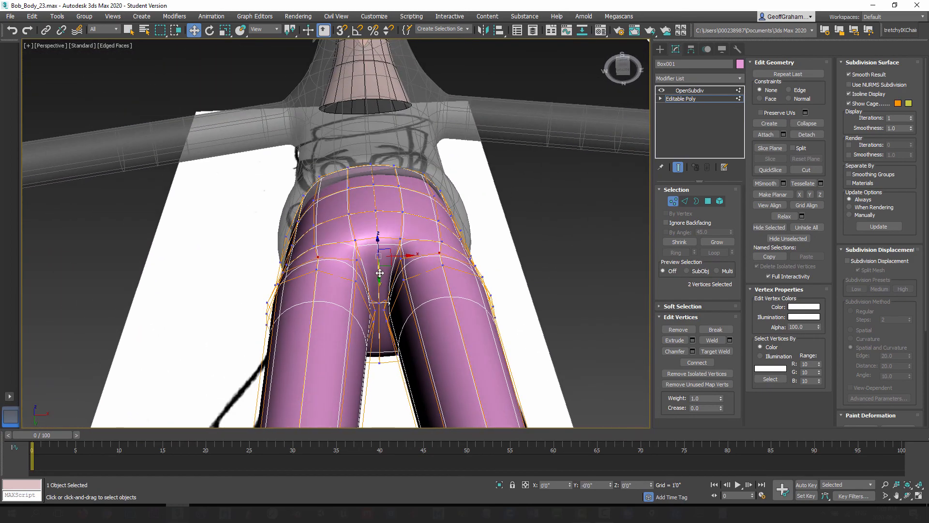
Undo a trial move of the two front leg vertices and scale them slightly apart along X on the unsmoothed mesh.
{"action": "left_click_drag", "start_coordinate": [380, 273], "coordinate": [380, 270]}
{"action": "key", "text": "ctrl+z"}
{"action": "left_click", "coordinate": [679, 168]}
{"action": "middle_click_drag", "start_coordinate": [394, 274], "coordinate": [386, 315], "text": "alt"}
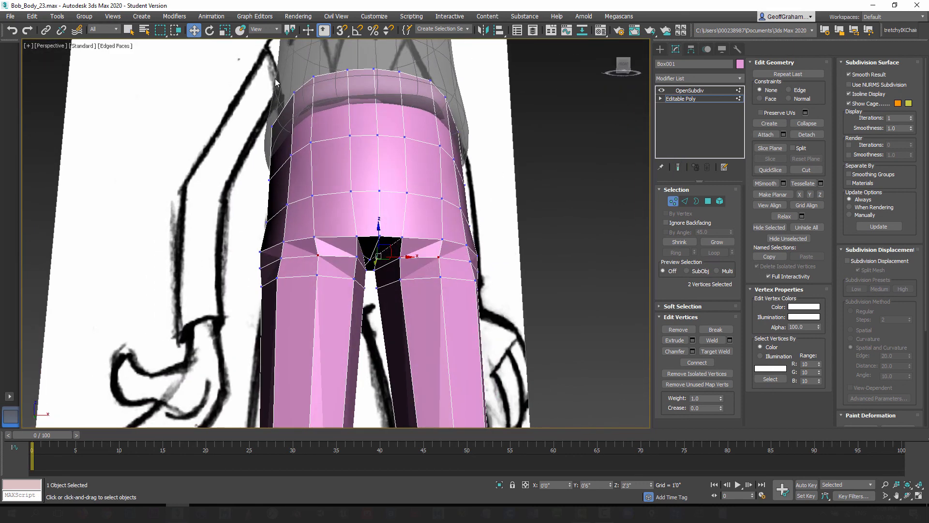
{"action": "left_click", "coordinate": [225, 31]}
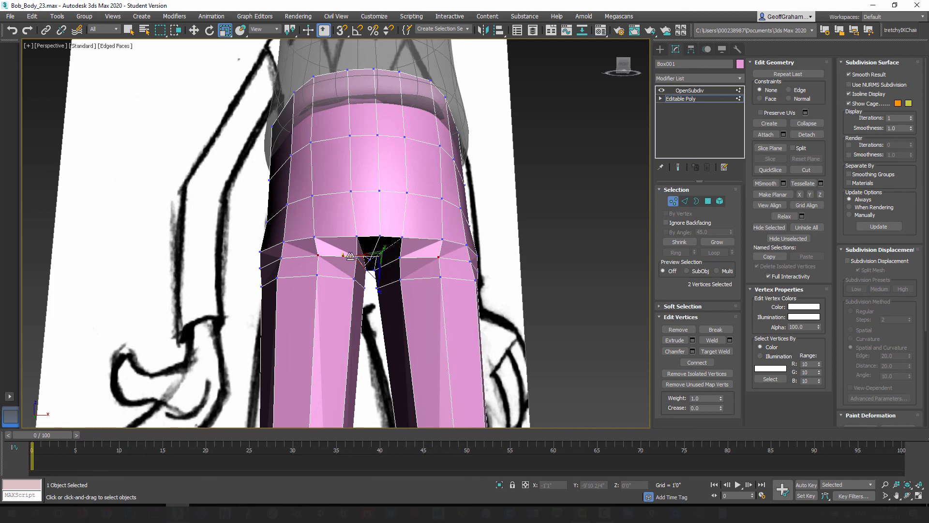
{"action": "left_click_drag", "start_coordinate": [352, 257], "coordinate": [347, 256]}
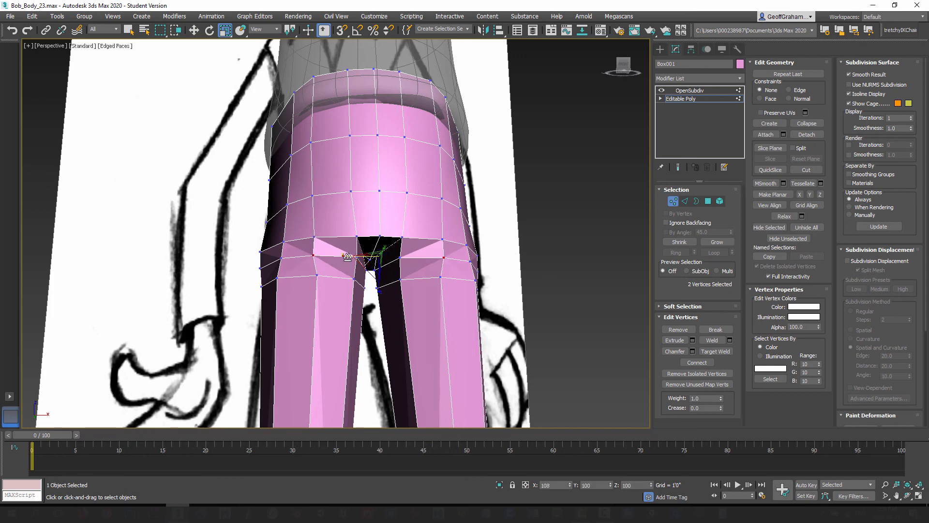
Select the middle front vertices in the two top rows of both pants legs and move all four slightly along Y.
{"action": "left_click", "coordinate": [316, 276]}
{"action": "left_click", "coordinate": [443, 277], "text": "ctrl"}
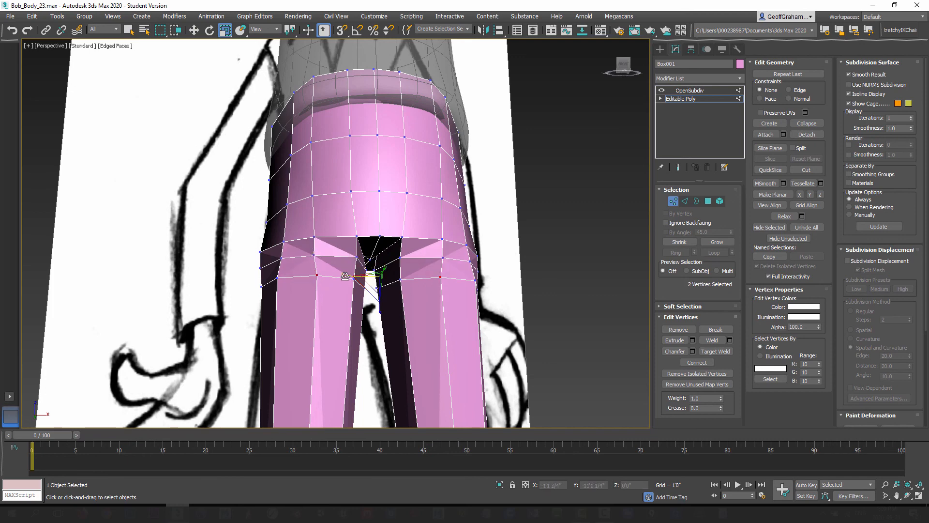
{"action": "left_click", "coordinate": [314, 256]}
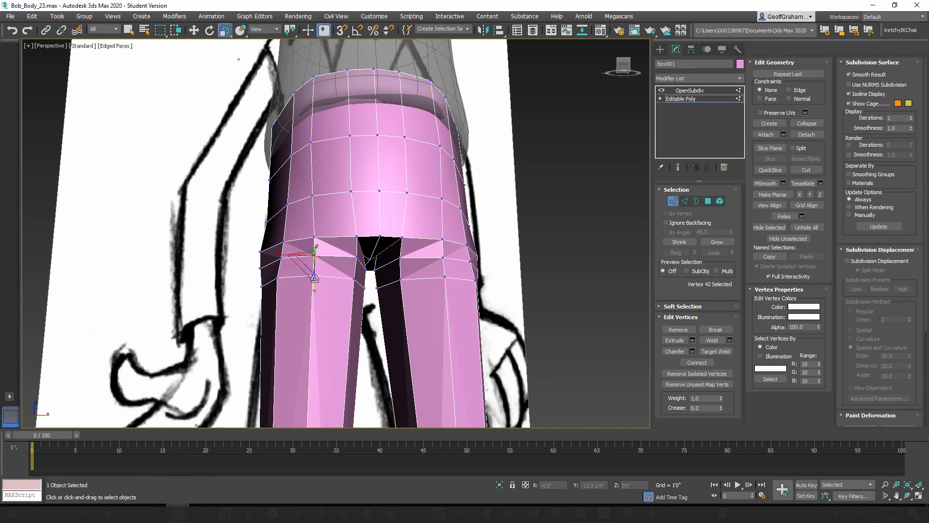
{"action": "left_click", "coordinate": [443, 257], "text": "ctrl"}
{"action": "left_click", "coordinate": [444, 278], "text": "ctrl"}
{"action": "middle_click_drag", "start_coordinate": [416, 291], "coordinate": [366, 270], "text": "alt"}
{"action": "left_click", "coordinate": [194, 30]}
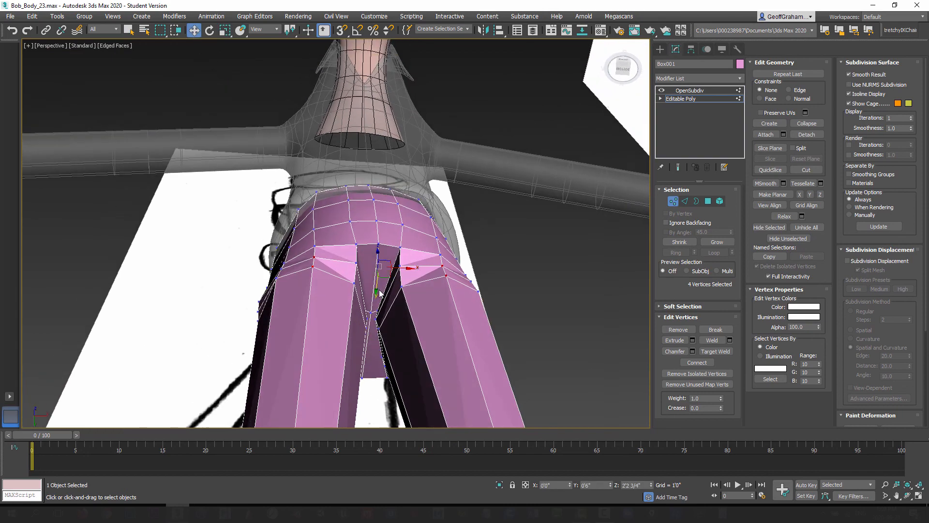
{"action": "left_click_drag", "start_coordinate": [378, 288], "coordinate": [377, 291]}
Select the four outer front vertices at the tops of both pants legs and scale them apart to about 103% along X.
{"action": "mouse_move", "coordinate": [299, 266]}
{"action": "middle_mouse_down", "text": "alt"}
{"action": "mouse_move", "coordinate": [297, 290]}
{"action": "mouse_move", "coordinate": [364, 316]}
{"action": "mouse_move", "coordinate": [338, 345]}
{"action": "mouse_move", "coordinate": [302, 333]}
{"action": "mouse_move", "coordinate": [298, 278]}
{"action": "mouse_move", "coordinate": [287, 264]}
{"action": "middle_mouse_up", "text": "alt"}
{"action": "left_click", "coordinate": [287, 249]}
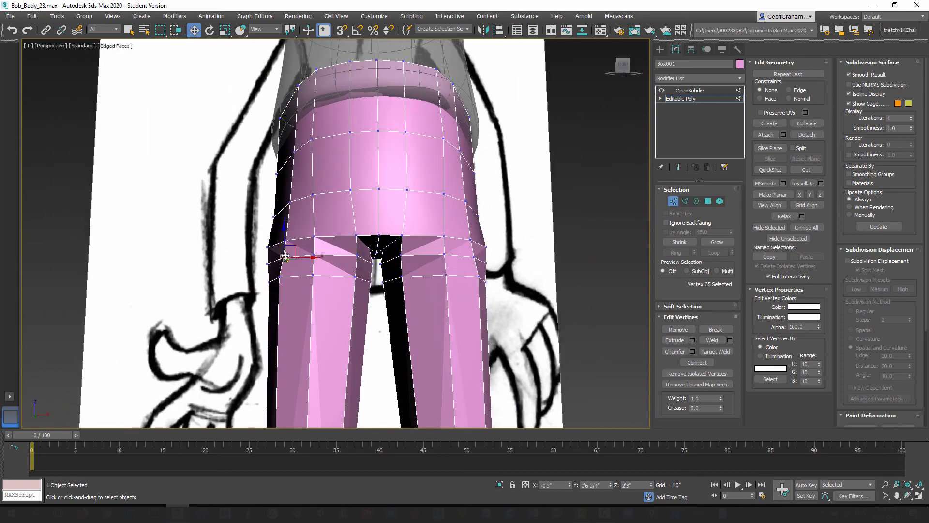
{"action": "middle_click_drag", "start_coordinate": [407, 275], "coordinate": [437, 271], "text": "alt"}
{"action": "left_click", "coordinate": [474, 240], "text": "ctrl"}
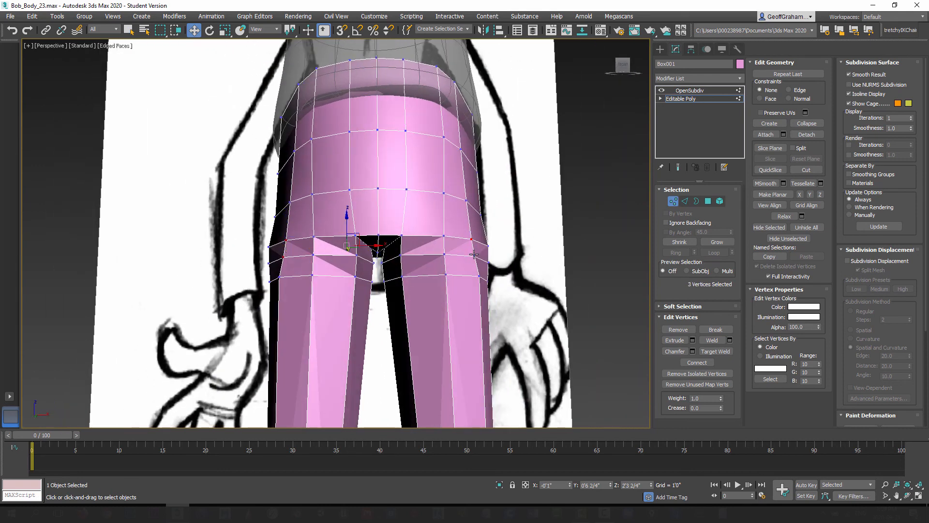
{"action": "left_click", "coordinate": [226, 30]}
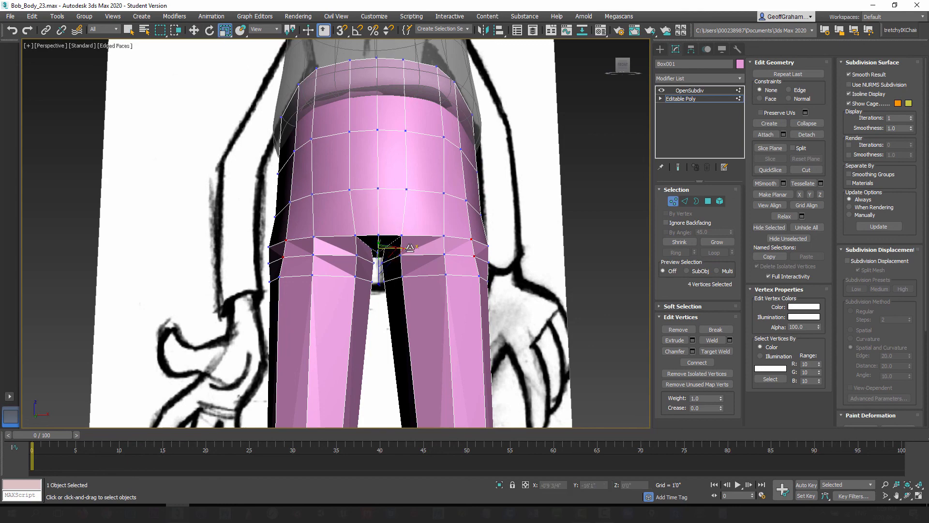
{"action": "left_click_drag", "start_coordinate": [407, 248], "coordinate": [412, 248]}
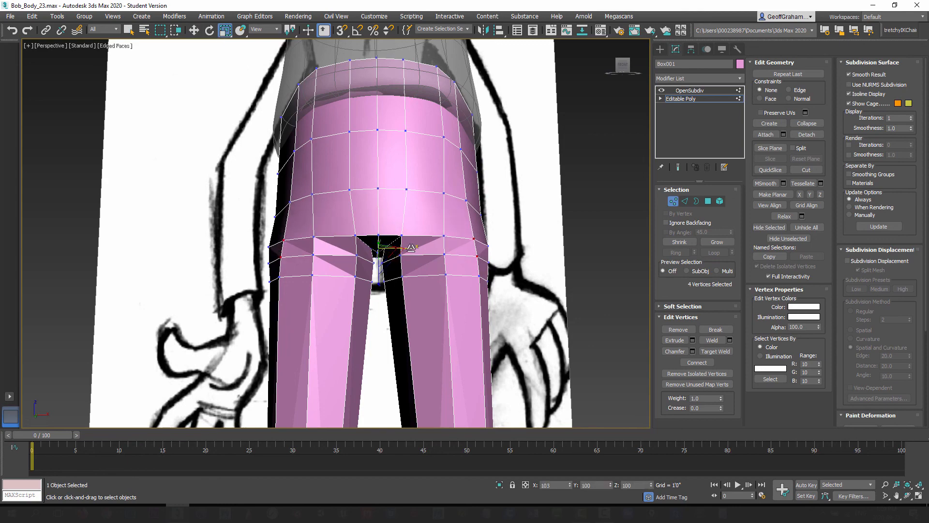
Leave vertex editing and show the smoothed pants with the whole character against the reference sketches.
{"action": "middle_click_drag", "start_coordinate": [393, 256], "coordinate": [411, 246], "text": "alt"}
{"action": "left_click", "coordinate": [673, 201]}
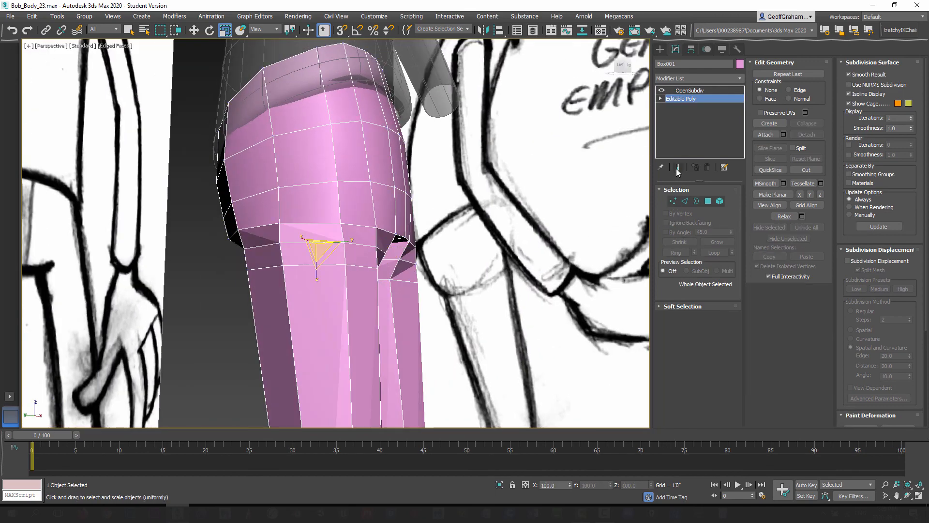
{"action": "left_click", "coordinate": [679, 167]}
{"action": "scroll", "coordinate": [383, 260], "scroll_direction": "down", "scroll_amount": 6}
{"action": "middle_click_drag", "start_coordinate": [382, 296], "coordinate": [333, 314], "text": "alt"}
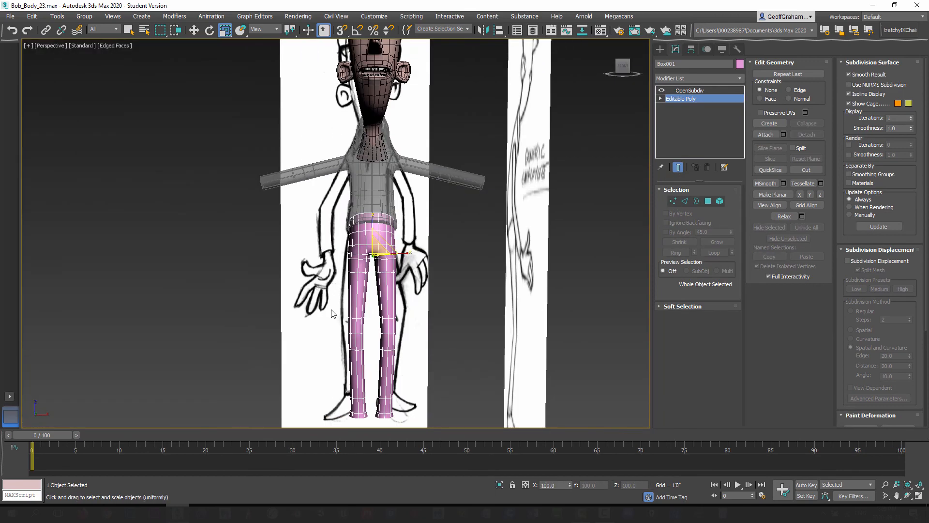
{"action": "mouse_move", "coordinate": [374, 283]}
{"action": "middle_mouse_down", "text": "alt"}
{"action": "mouse_move", "coordinate": [385, 306]}
{"action": "mouse_move", "coordinate": [401, 302]}
{"action": "mouse_move", "coordinate": [359, 290]}
{"action": "middle_mouse_up", "text": "alt"}
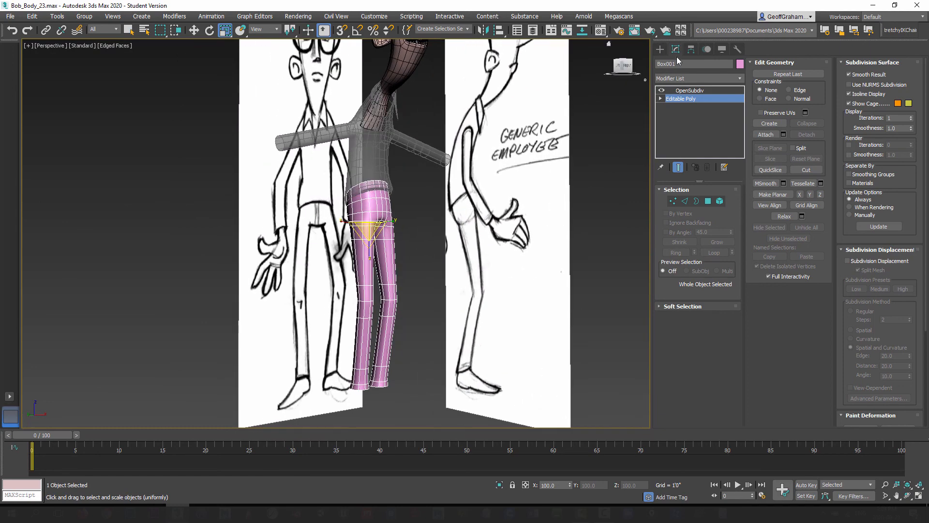
Assign the gray 03 - Default material to the pants and close the Material Editor.
{"action": "left_click", "coordinate": [660, 49]}
{"action": "left_click", "coordinate": [419, 265]}
{"action": "left_click_drag", "start_coordinate": [399, 258], "coordinate": [384, 253], "text": "alt"}
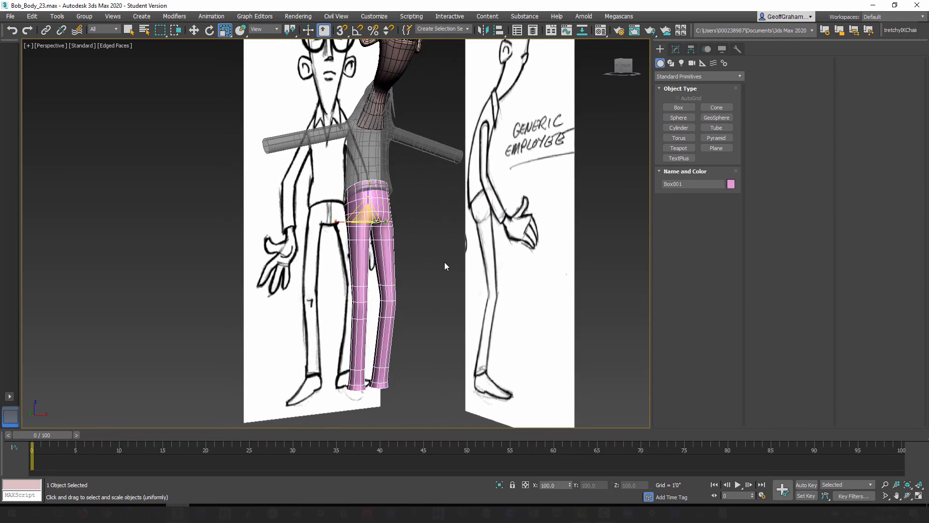
{"action": "key", "text": "m"}
{"action": "left_click", "coordinate": [644, 215]}
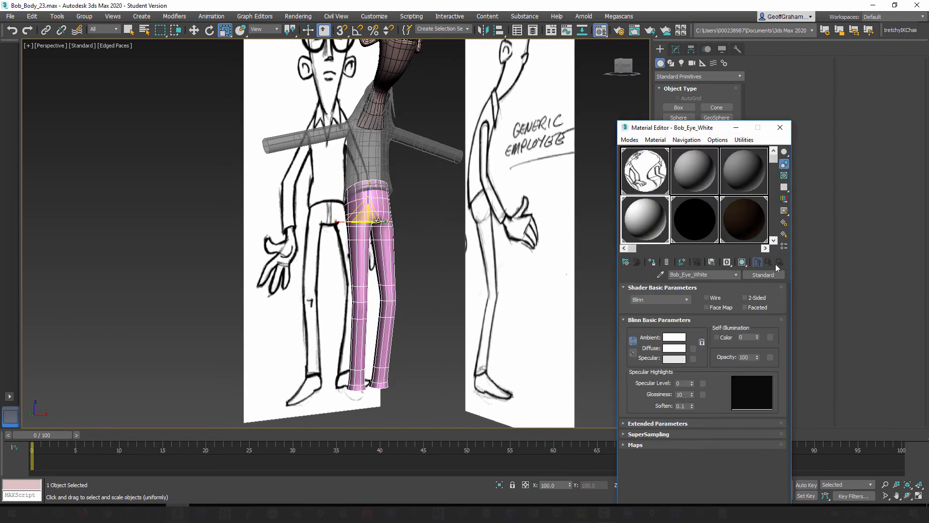
{"action": "left_click", "coordinate": [757, 169]}
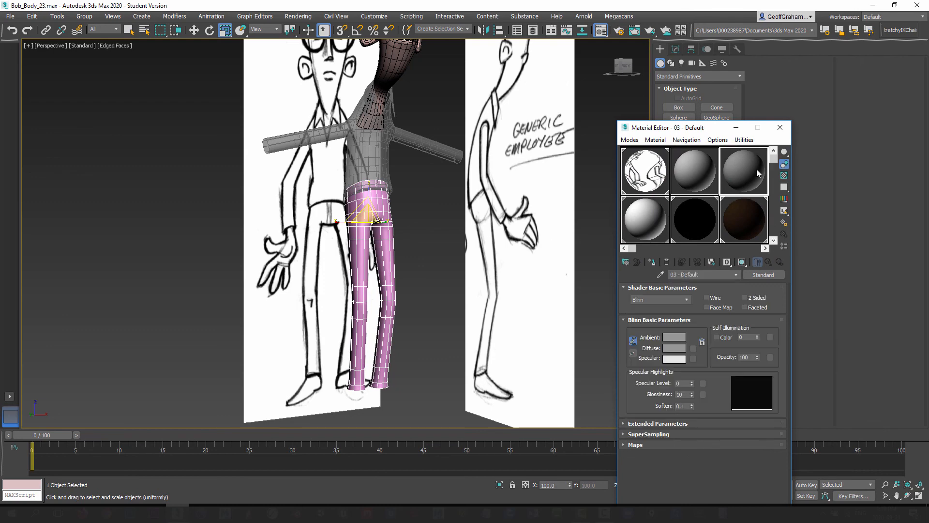
{"action": "left_click_drag", "start_coordinate": [754, 173], "coordinate": [360, 270]}
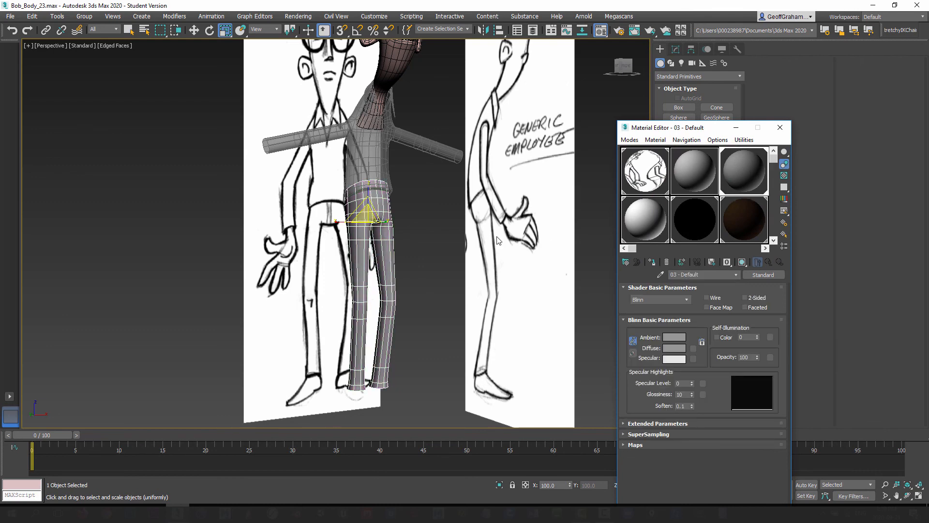
{"action": "left_click", "coordinate": [780, 128]}
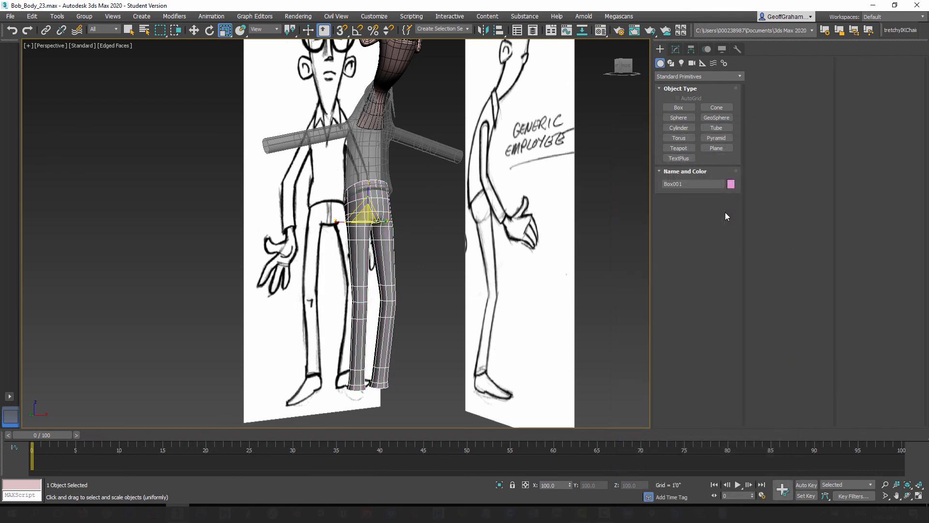
Set the pants' object color to black and deselect them.
{"action": "left_click", "coordinate": [731, 184]}
{"action": "left_click", "coordinate": [285, 241]}
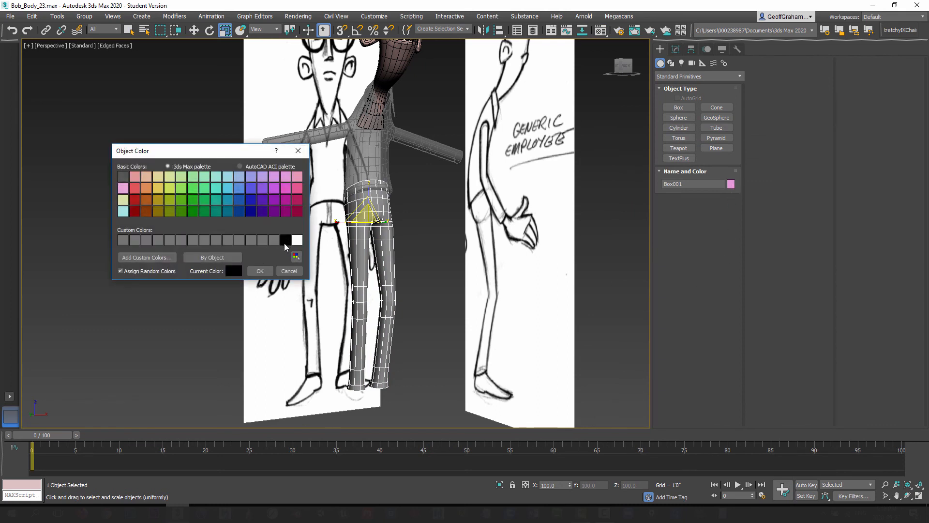
{"action": "left_click", "coordinate": [260, 271]}
{"action": "left_click", "coordinate": [425, 276]}
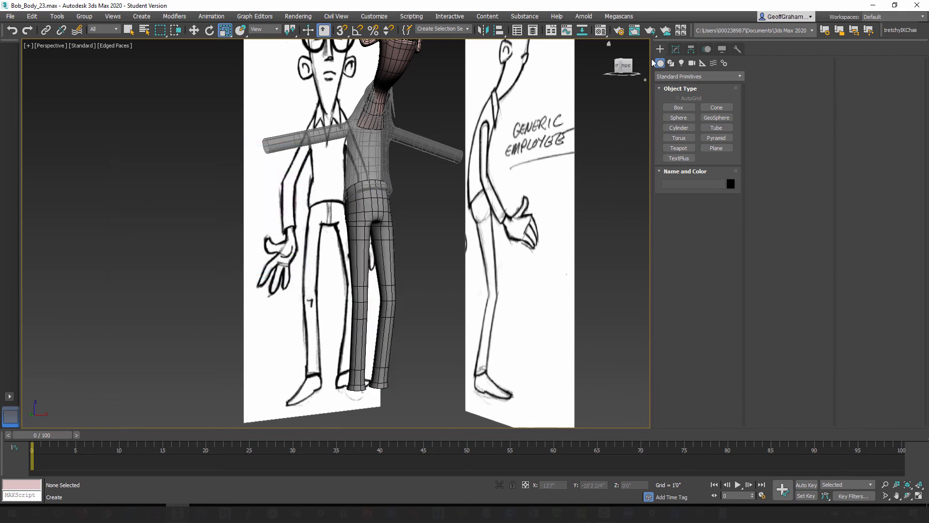
Turn off the see-through display of the shirt object and deselect it.
{"action": "scroll", "coordinate": [383, 245], "scroll_direction": "up", "scroll_amount": 5}
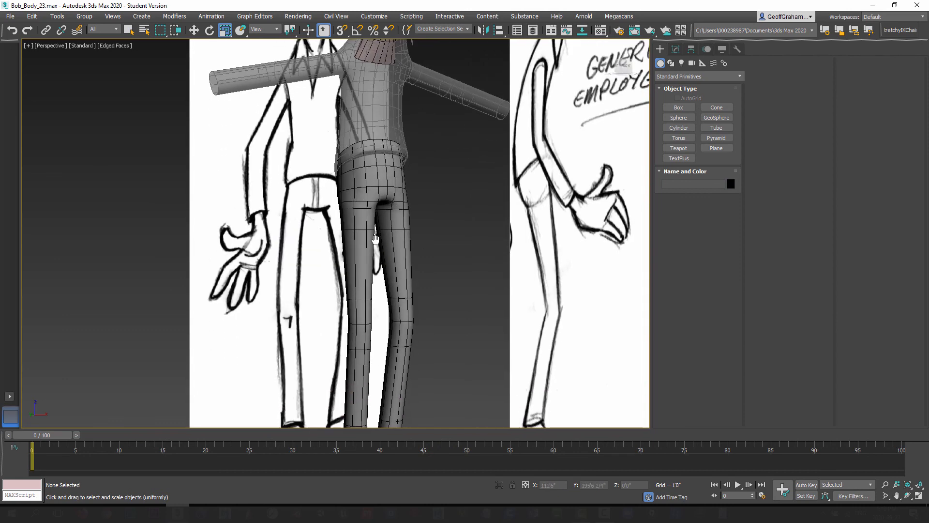
{"action": "left_click", "coordinate": [395, 120]}
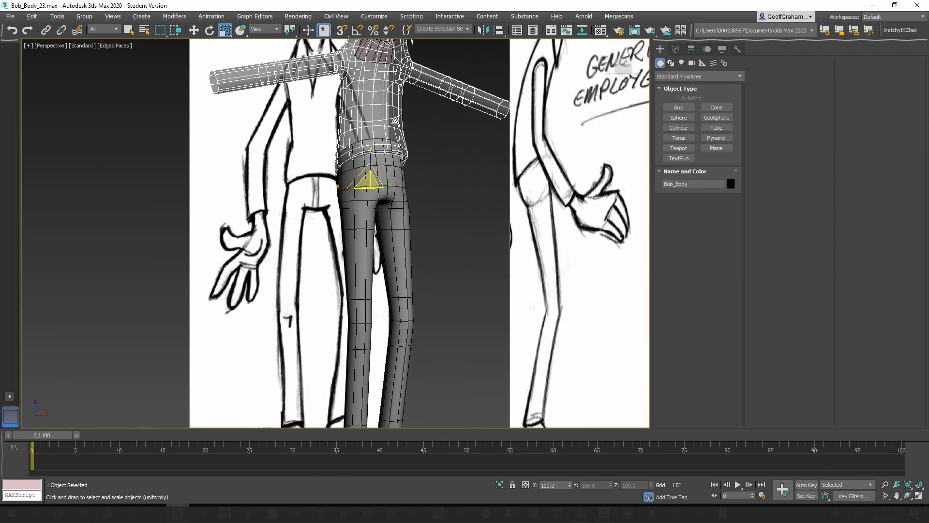
{"action": "key", "text": "alt+x"}
{"action": "middle_click_drag", "start_coordinate": [408, 177], "coordinate": [411, 198]}
{"action": "middle_click_drag", "start_coordinate": [412, 198], "coordinate": [399, 261], "text": "alt"}
{"action": "left_click", "coordinate": [428, 231]}
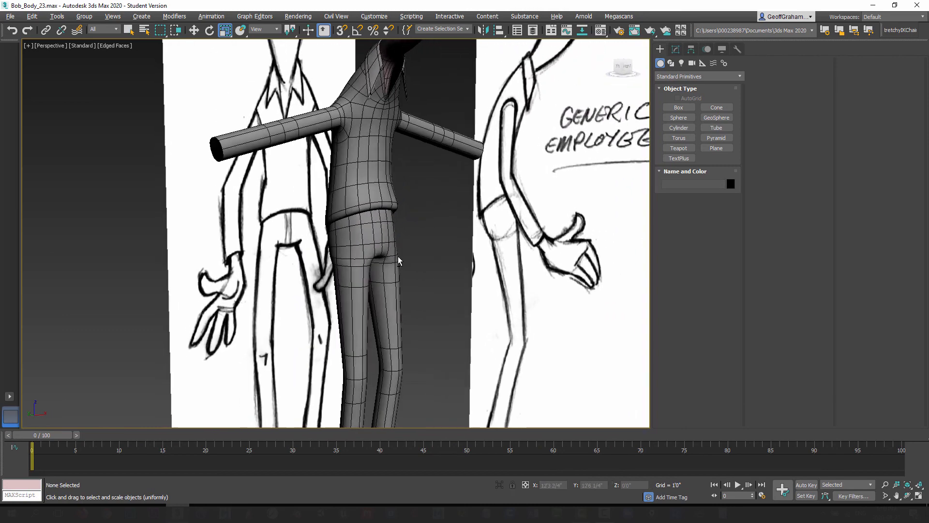
Render the perspective view of the shirt and pants as a test image, and close the rendered frame.
{"action": "scroll", "coordinate": [399, 261], "scroll_direction": "down", "scroll_amount": 5}
{"action": "scroll", "coordinate": [387, 231], "scroll_direction": "up", "scroll_amount": 3}
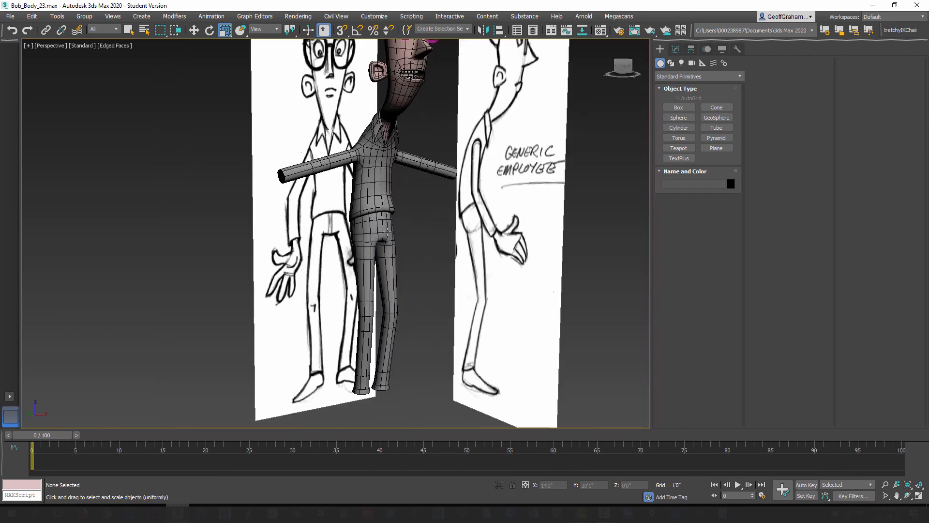
{"action": "mouse_move", "coordinate": [403, 251]}
{"action": "middle_mouse_down", "text": "alt"}
{"action": "mouse_move", "coordinate": [423, 242]}
{"action": "mouse_move", "coordinate": [405, 243]}
{"action": "middle_mouse_up", "text": "alt"}
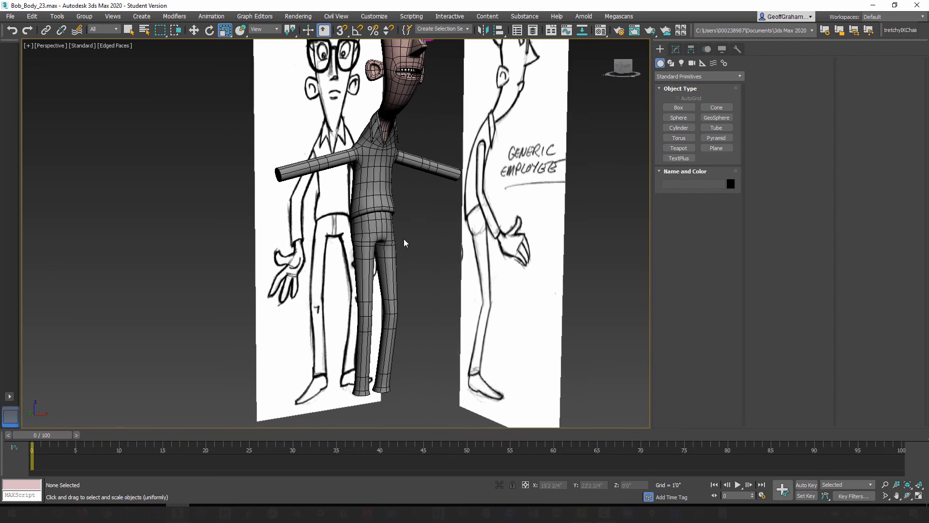
{"action": "scroll", "coordinate": [405, 243], "scroll_direction": "up", "scroll_amount": 4}
{"action": "key", "text": "shift+q"}
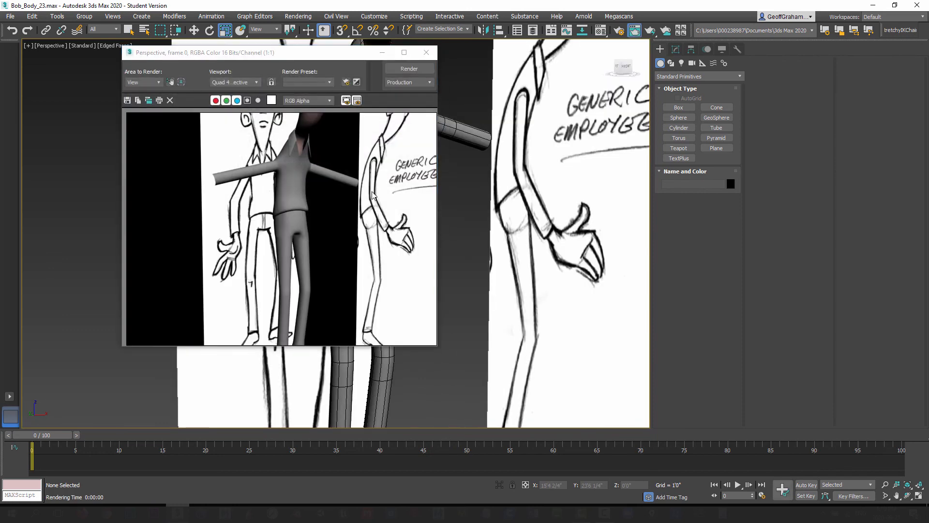
{"action": "left_click", "coordinate": [427, 52]}
Render close-ups of the pants' crotch area from two slightly different angles, closing each rendered frame.
{"action": "scroll", "coordinate": [407, 237], "scroll_direction": "up", "scroll_amount": 10}
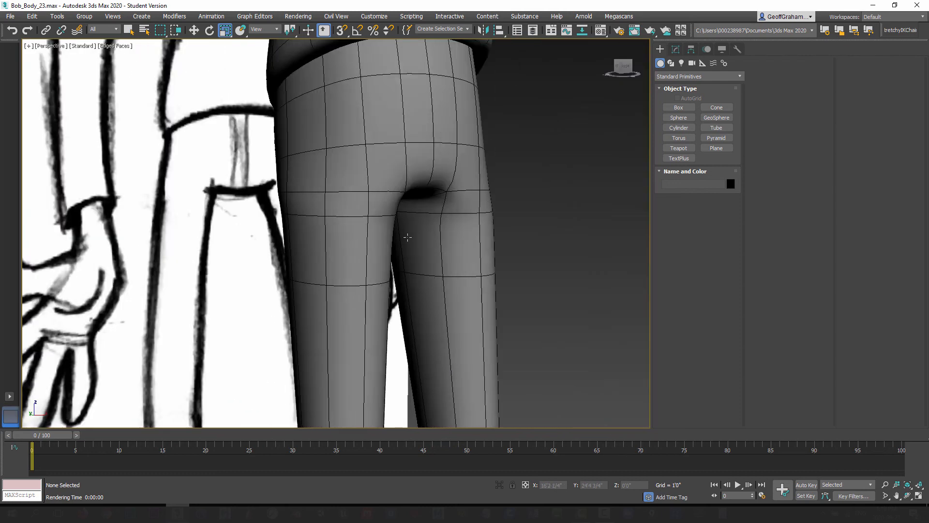
{"action": "scroll", "coordinate": [407, 238], "scroll_direction": "down", "scroll_amount": 3}
{"action": "key", "text": "shift+q"}
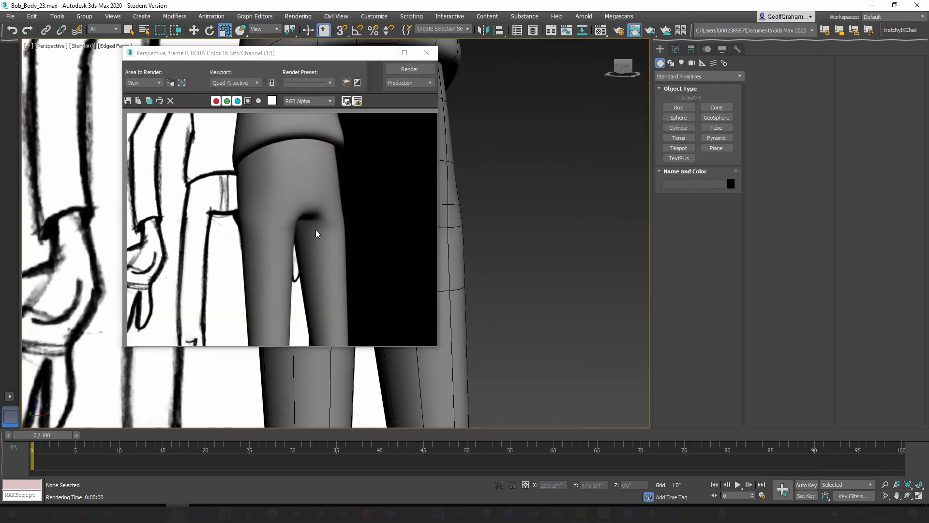
{"action": "left_click", "coordinate": [427, 52]}
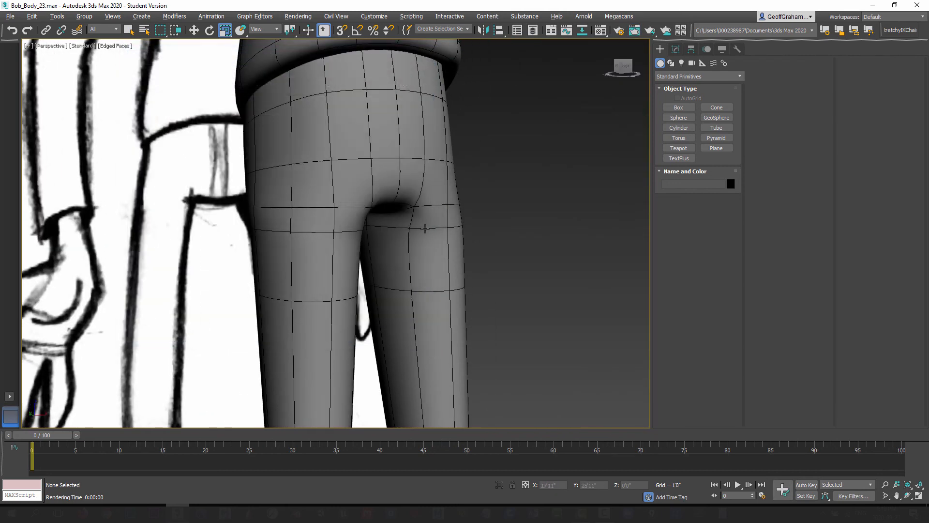
{"action": "scroll", "coordinate": [394, 226], "scroll_direction": "down", "scroll_amount": 4}
{"action": "middle_click_drag", "start_coordinate": [394, 226], "coordinate": [405, 252], "text": "alt"}
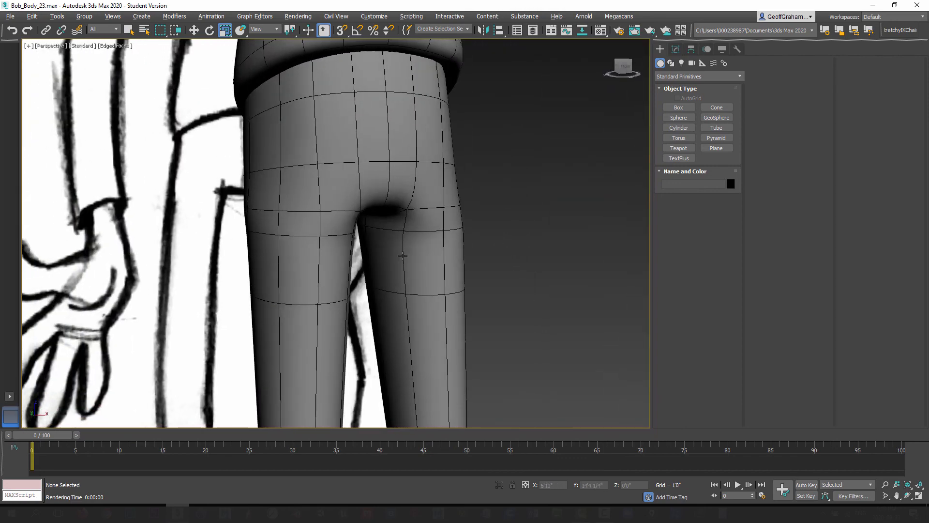
{"action": "key", "text": "shift+q"}
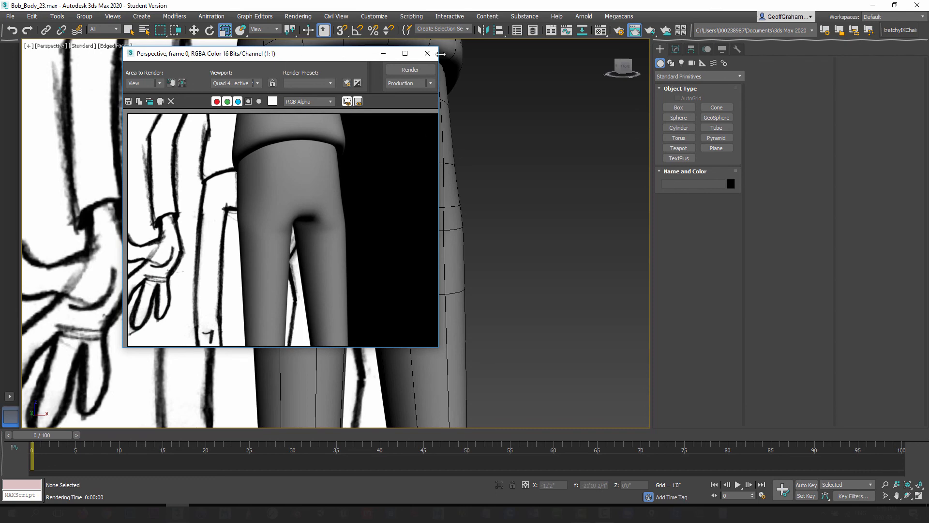
{"action": "left_click", "coordinate": [427, 53]}
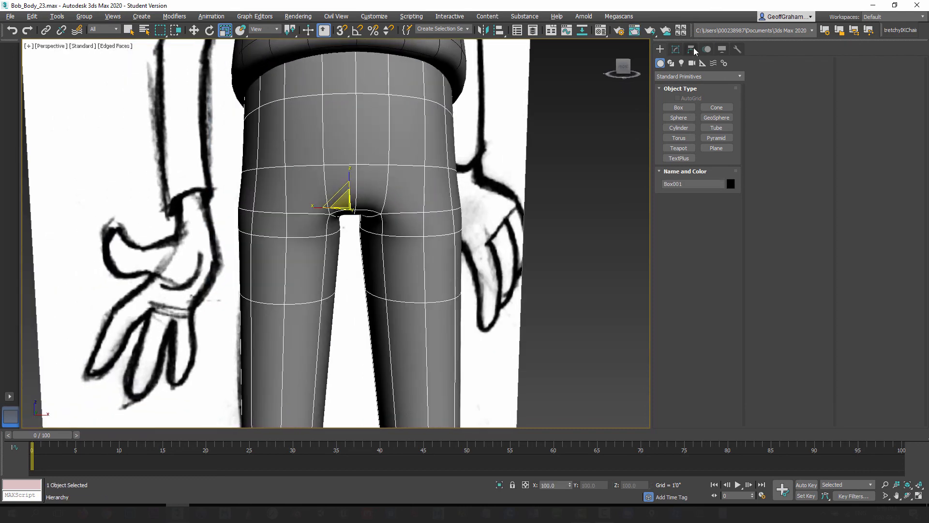
Select the two edge loops at the tops of both pants legs and move them slightly down along Z, with smoothing off.
{"action": "left_click", "coordinate": [675, 49]}
{"action": "left_click", "coordinate": [680, 98]}
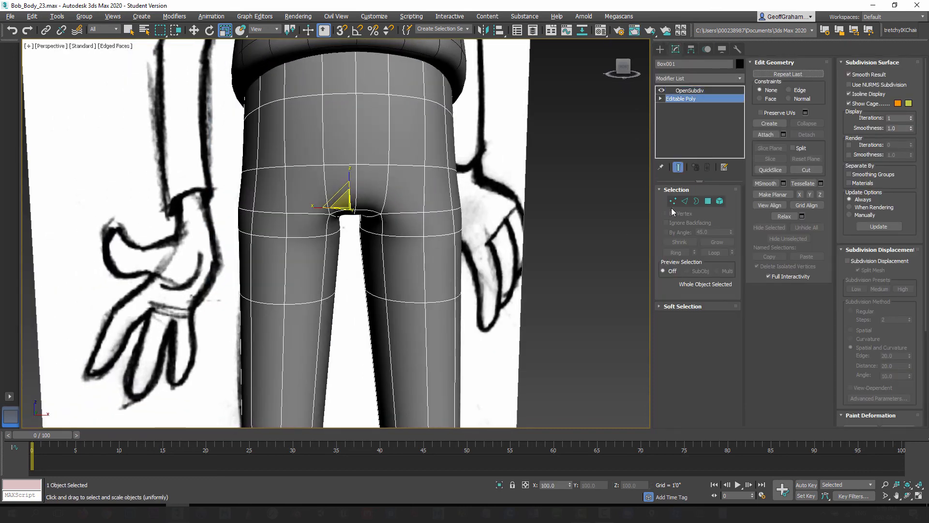
{"action": "left_click", "coordinate": [685, 201]}
{"action": "left_click", "coordinate": [679, 167]}
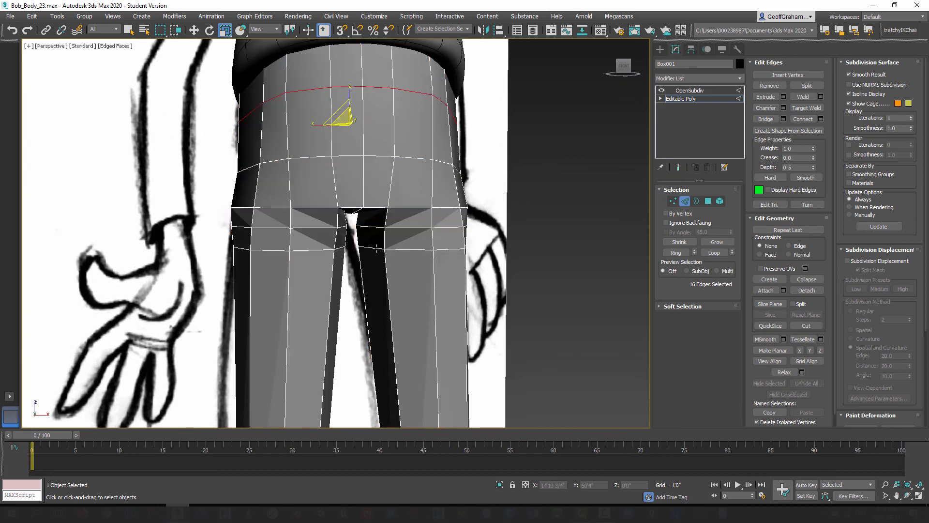
{"action": "middle_click_drag", "start_coordinate": [377, 248], "coordinate": [354, 250], "text": "alt"}
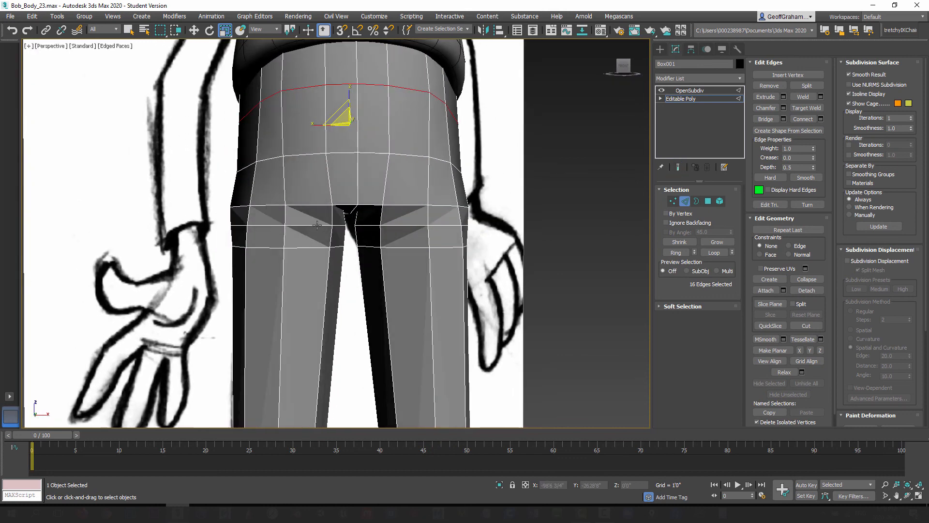
{"action": "double_click", "coordinate": [317, 225]}
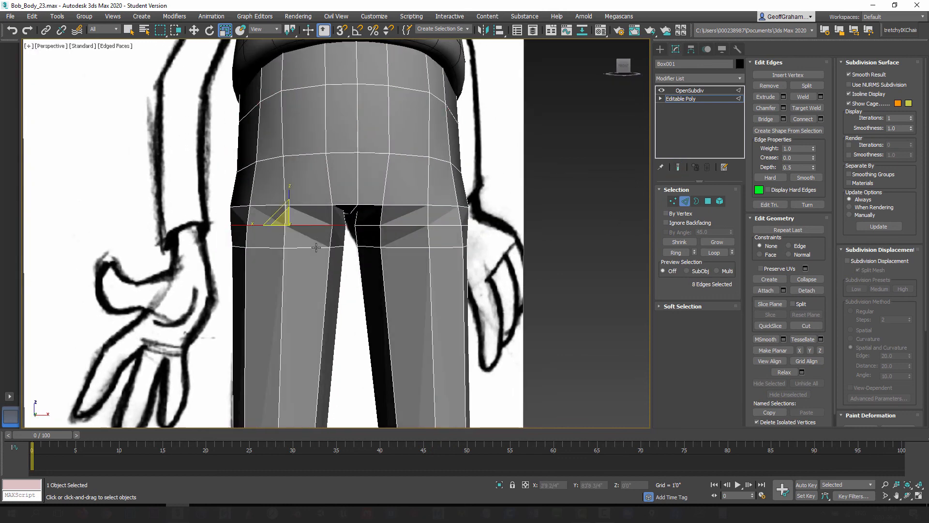
{"action": "double_click", "coordinate": [411, 224], "text": "ctrl"}
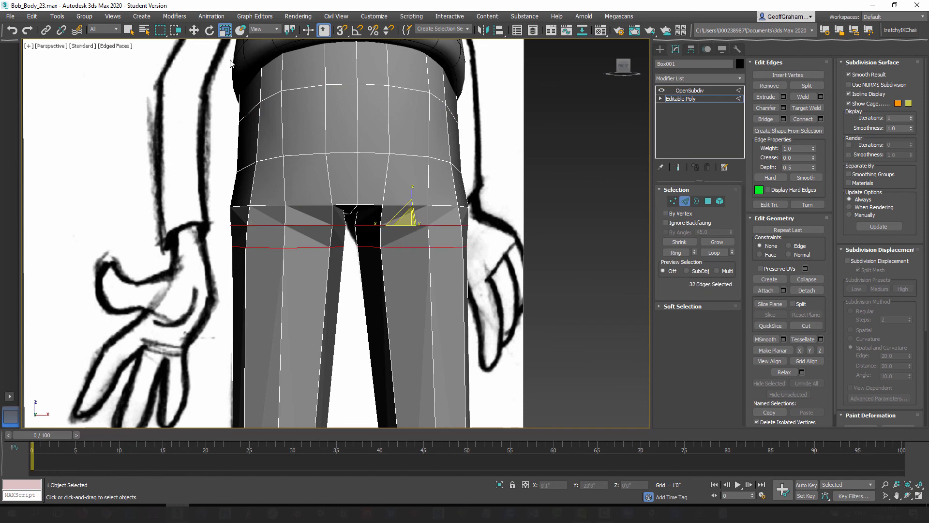
{"action": "key", "text": "w"}
{"action": "left_click_drag", "start_coordinate": [410, 199], "coordinate": [412, 207]}
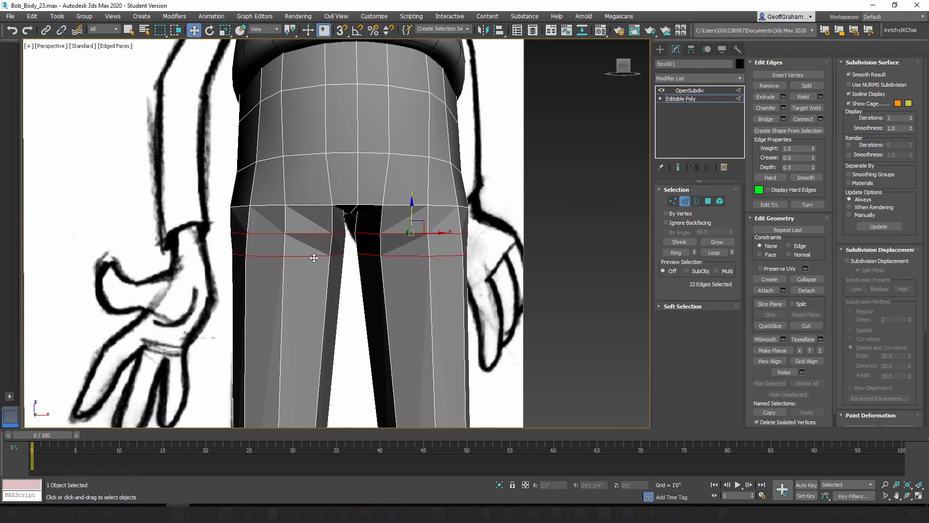
Lower only the second edge loop below the crotch on both pants legs slightly along Z.
{"action": "double_click", "coordinate": [314, 256]}
{"action": "double_click", "coordinate": [440, 254], "text": "ctrl"}
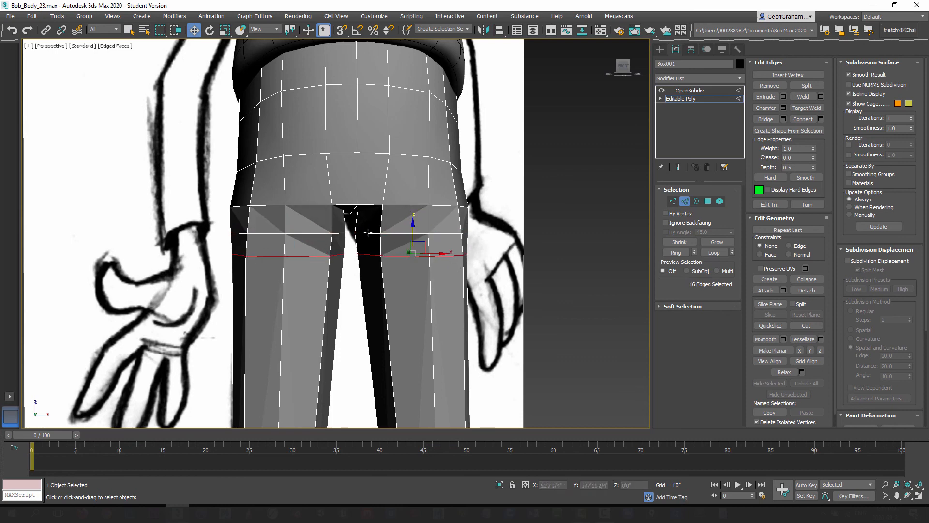
{"action": "left_click_drag", "start_coordinate": [413, 232], "coordinate": [414, 237]}
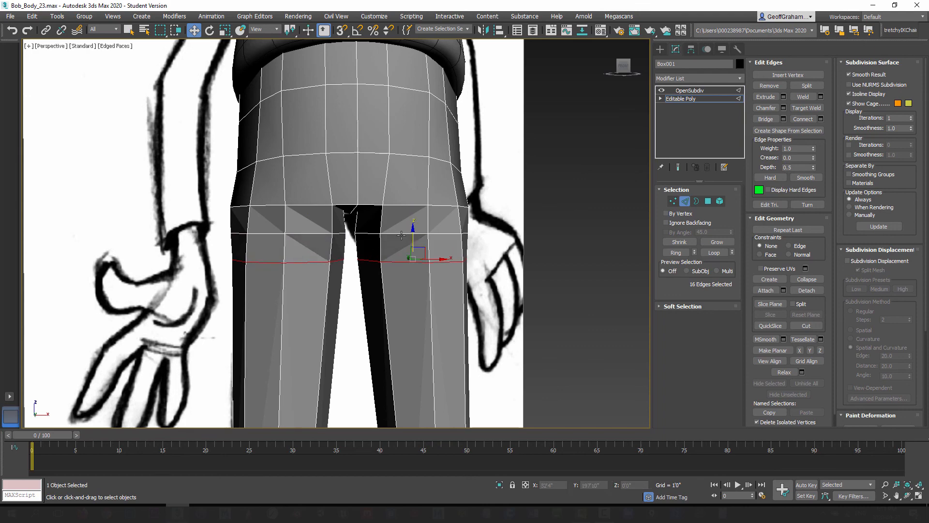
Move the paired inner front vertices at the crotch of both legs, reshaping the crotch along Y.
{"action": "middle_click_drag", "start_coordinate": [334, 255], "coordinate": [330, 198], "text": "alt"}
{"action": "left_click", "coordinate": [673, 201]}
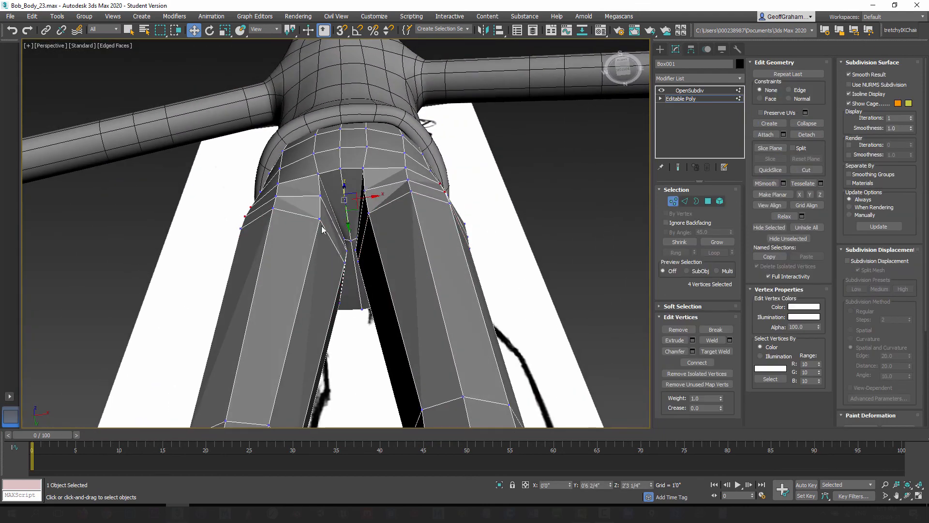
{"action": "left_click", "coordinate": [320, 218]}
{"action": "left_click", "coordinate": [369, 214], "text": "ctrl"}
{"action": "middle_click_drag", "start_coordinate": [363, 208], "coordinate": [353, 243], "text": "alt"}
{"action": "left_click_drag", "start_coordinate": [348, 237], "coordinate": [328, 219]}
{"action": "left_click", "coordinate": [320, 204]}
{"action": "left_click", "coordinate": [364, 198], "text": "ctrl"}
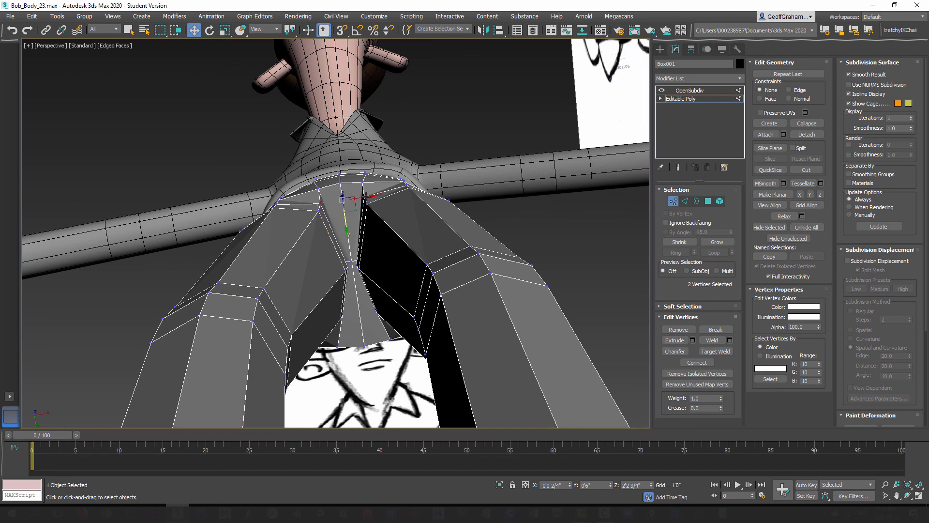
{"action": "mouse_move", "coordinate": [344, 220]}
{"action": "left_mouse_down"}
{"action": "mouse_move", "coordinate": [342, 187]}
{"action": "mouse_move", "coordinate": [362, 184]}
{"action": "mouse_move", "coordinate": [344, 208]}
{"action": "left_mouse_up"}
{"action": "left_click", "coordinate": [320, 199]}
{"action": "left_click", "coordinate": [340, 186]}
{"action": "middle_click_drag", "start_coordinate": [344, 207], "coordinate": [386, 293], "text": "alt"}
Leave vertex editing and show the smoothed pants to check the crotch from the front.
{"action": "left_click", "coordinate": [673, 201]}
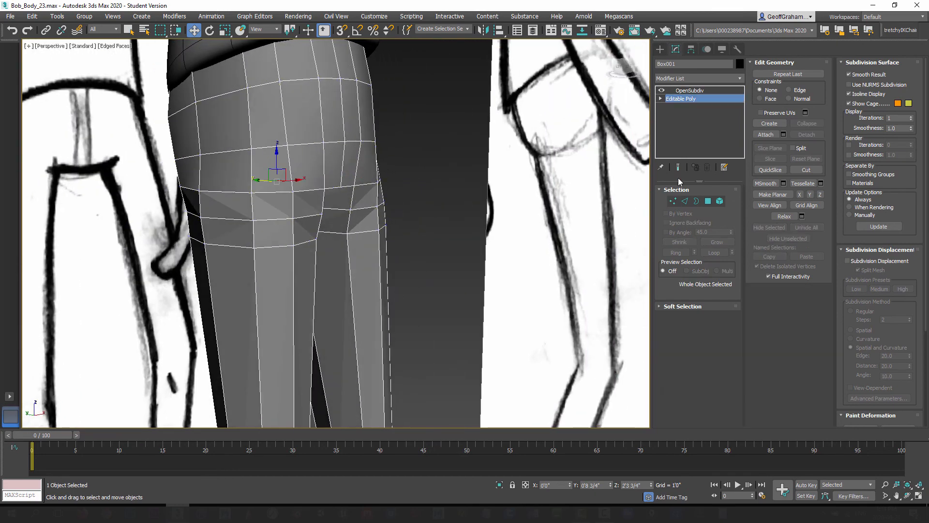
{"action": "left_click", "coordinate": [678, 167]}
{"action": "middle_click_drag", "start_coordinate": [351, 253], "coordinate": [307, 262], "text": "alt"}
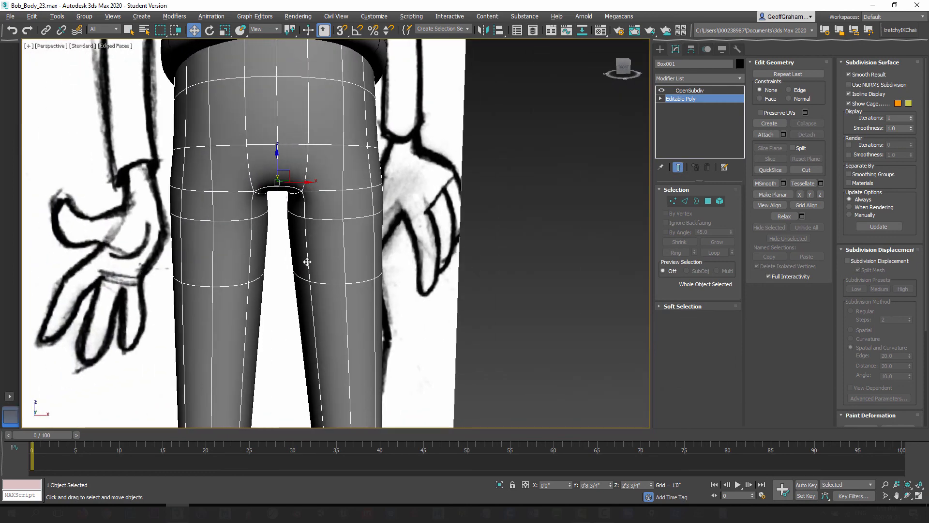
With smoothing off, scale the two outermost front vertices on each side of the hip row apart along X.
{"action": "left_click", "coordinate": [679, 167]}
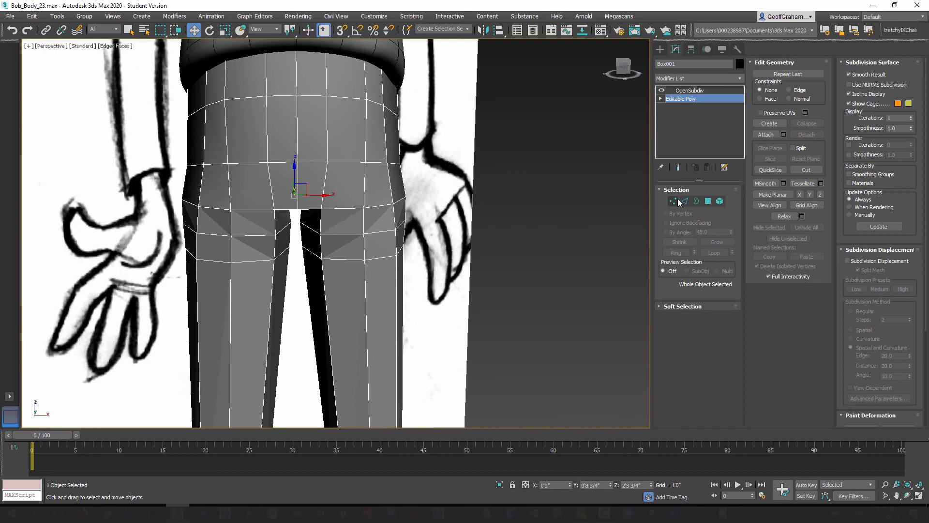
{"action": "left_click", "coordinate": [673, 201]}
{"action": "left_click", "coordinate": [187, 166]}
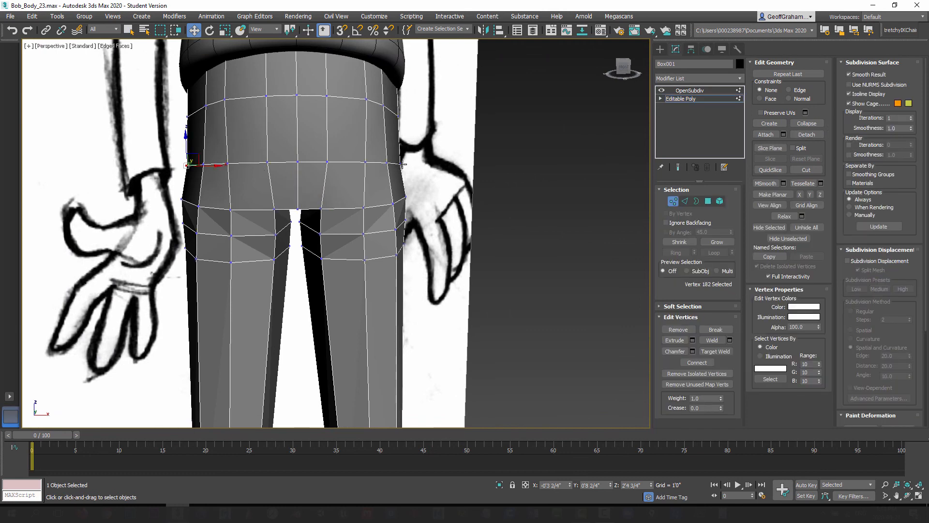
{"action": "left_click", "coordinate": [402, 164], "text": "ctrl"}
{"action": "left_click", "coordinate": [203, 164], "text": "ctrl"}
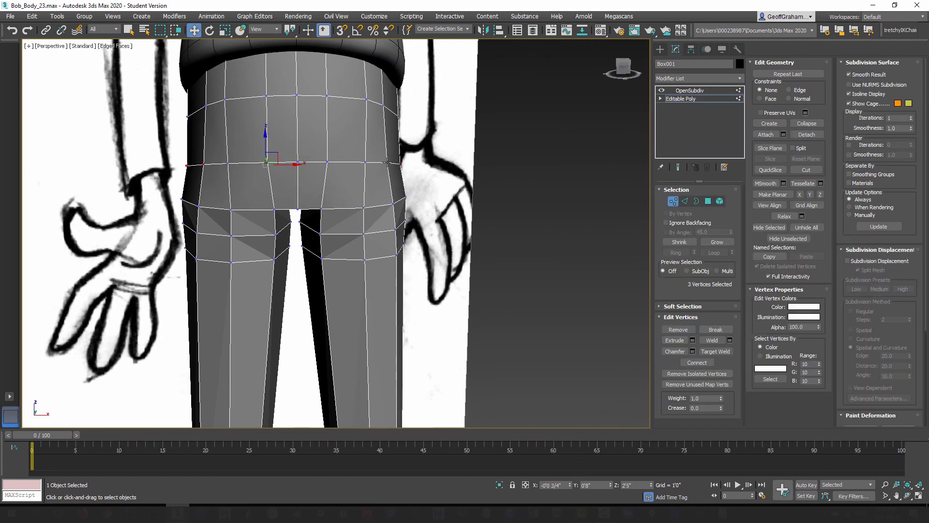
{"action": "left_click", "coordinate": [387, 163], "text": "ctrl"}
{"action": "left_click", "coordinate": [224, 31]}
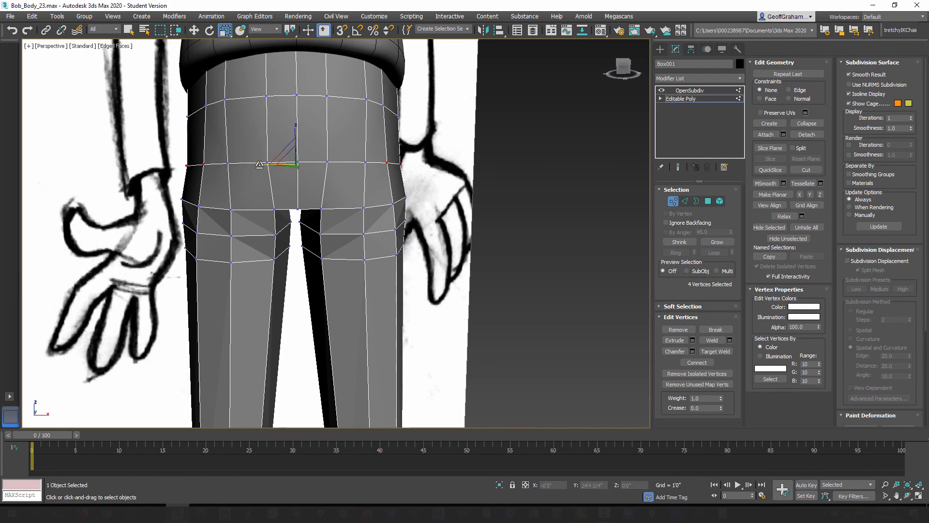
{"action": "left_click_drag", "start_coordinate": [258, 164], "coordinate": [257, 164]}
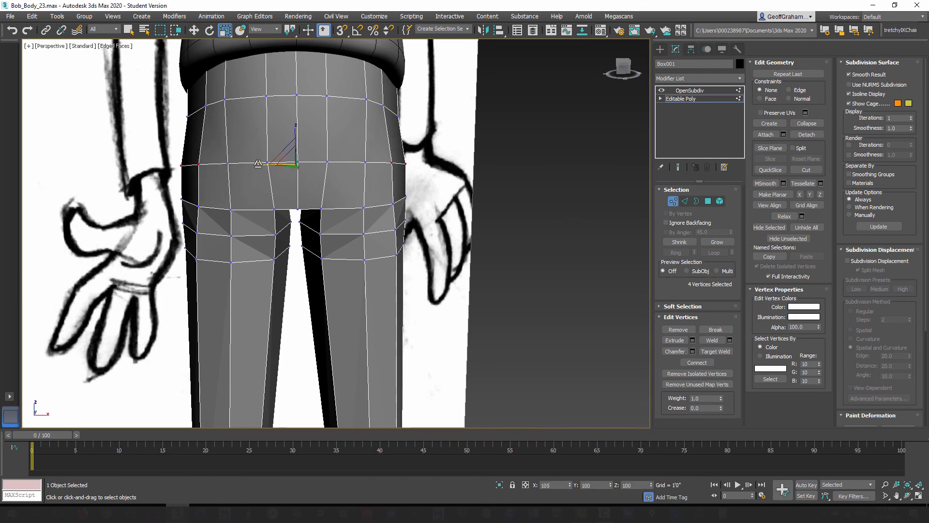
Isolate the pants so the shirt and reference sketches are hidden.
{"action": "middle_click_drag", "start_coordinate": [258, 163], "coordinate": [315, 202], "text": "alt"}
{"action": "right_click", "coordinate": [312, 197]}
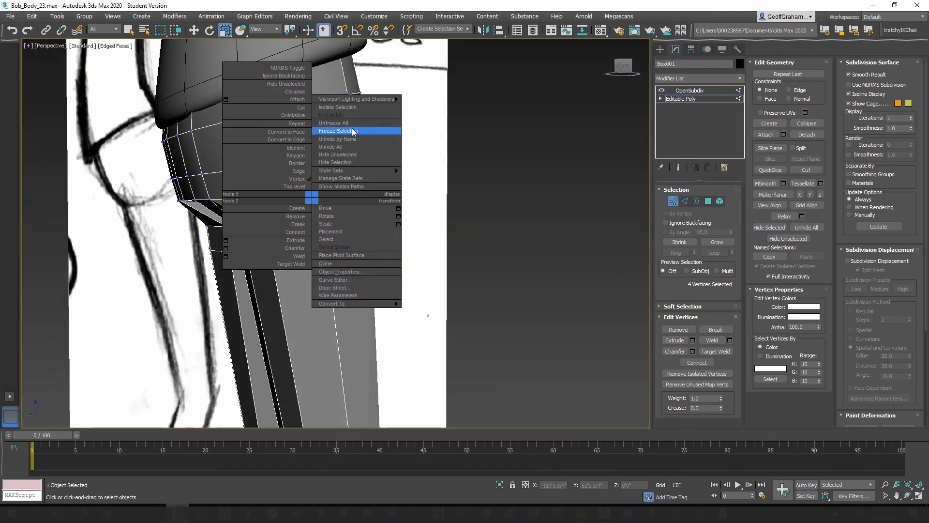
{"action": "left_click", "coordinate": [339, 107]}
Select the two outer side vertices on the row below the waist opening and scale them apart to about 101% along X.
{"action": "middle_click_drag", "start_coordinate": [338, 173], "coordinate": [304, 190], "text": "alt"}
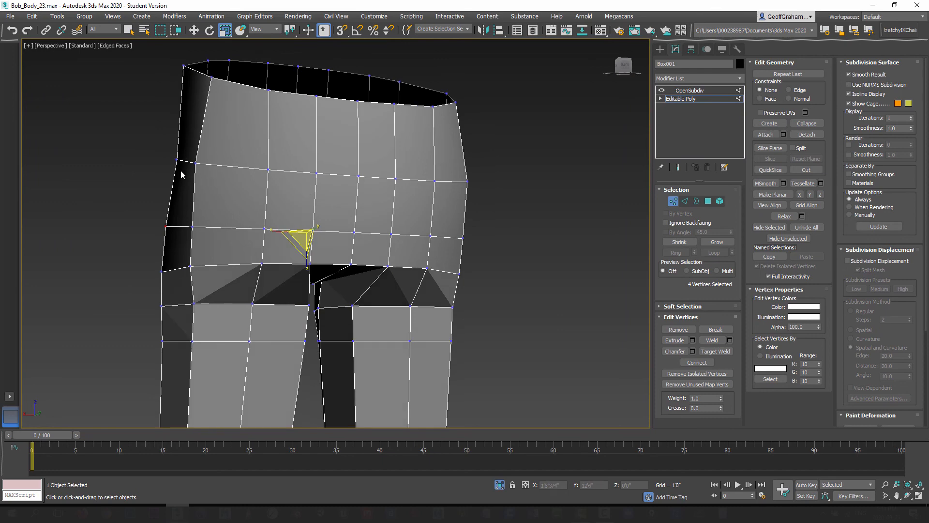
{"action": "left_click", "coordinate": [177, 160]}
{"action": "middle_click_drag", "start_coordinate": [177, 161], "coordinate": [491, 144], "text": "alt"}
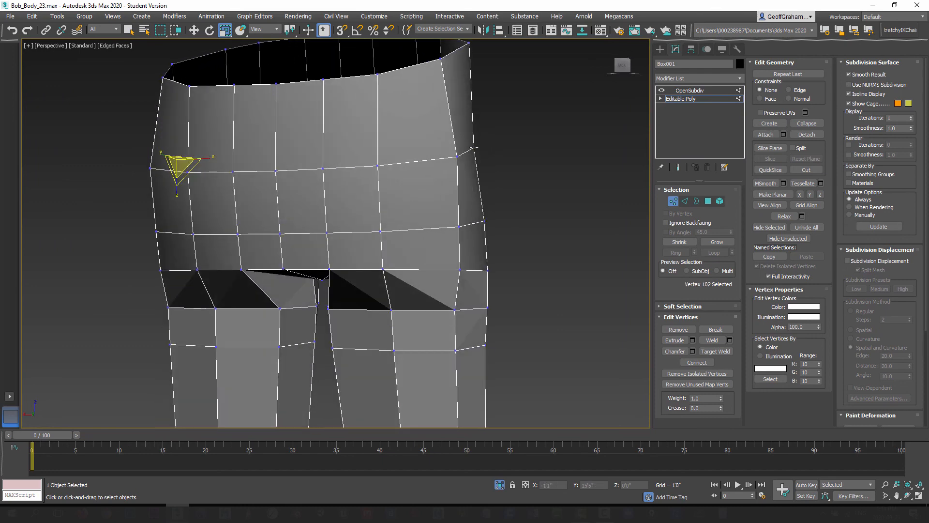
{"action": "left_click", "coordinate": [475, 147], "text": "ctrl"}
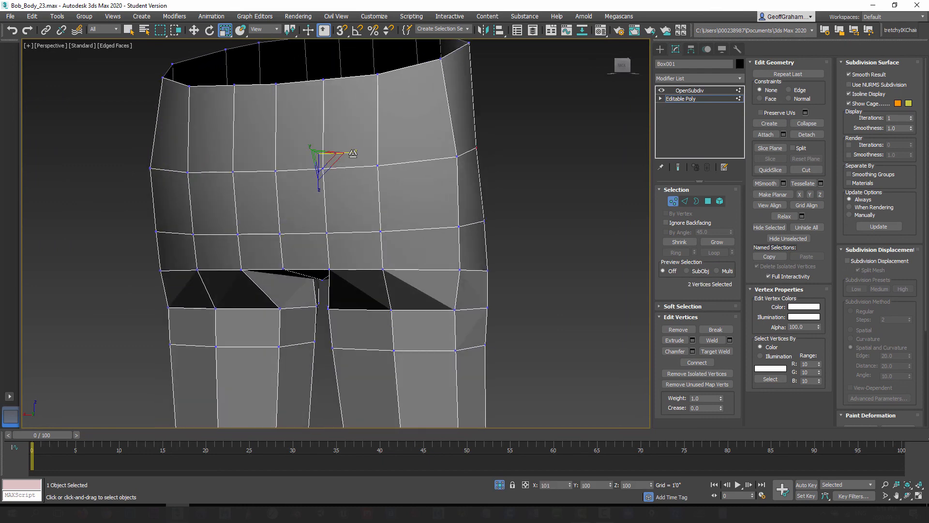
{"action": "middle_click_drag", "start_coordinate": [353, 153], "coordinate": [248, 189], "text": "alt"}
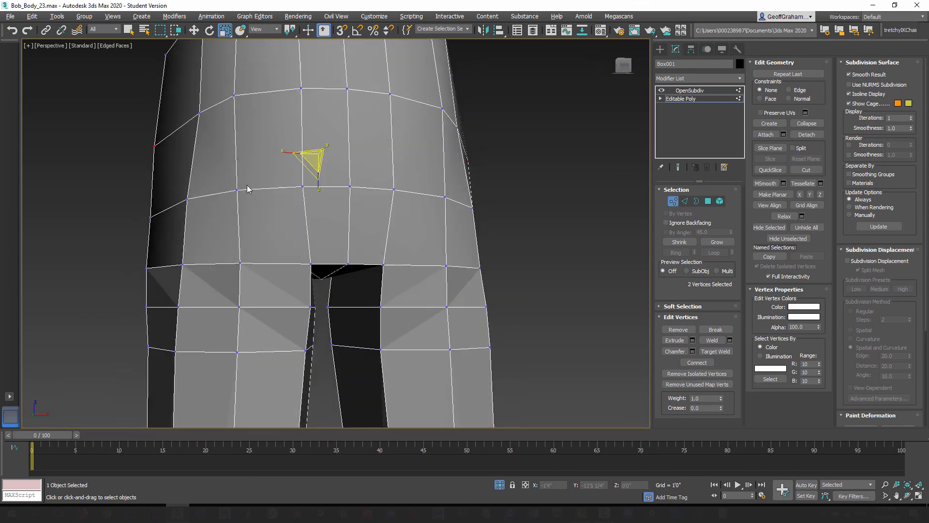
Leave vertex editing and show the isolated pants smoothed.
{"action": "scroll", "coordinate": [283, 231], "scroll_direction": "down", "scroll_amount": 5}
{"action": "middle_click_drag", "start_coordinate": [284, 232], "coordinate": [310, 243], "text": "alt"}
{"action": "left_click", "coordinate": [674, 202]}
{"action": "left_click", "coordinate": [678, 168]}
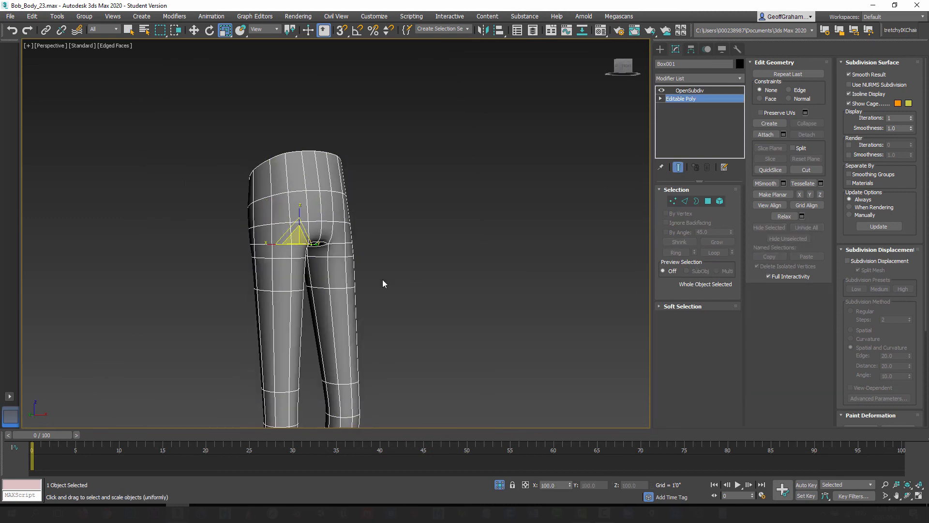
Render the smoothed pants from the front, inspect the crotch shading up close, and close the render.
{"action": "middle_click_drag", "start_coordinate": [326, 284], "coordinate": [305, 265], "text": "alt"}
{"action": "scroll", "coordinate": [355, 280], "scroll_direction": "up", "scroll_amount": 3}
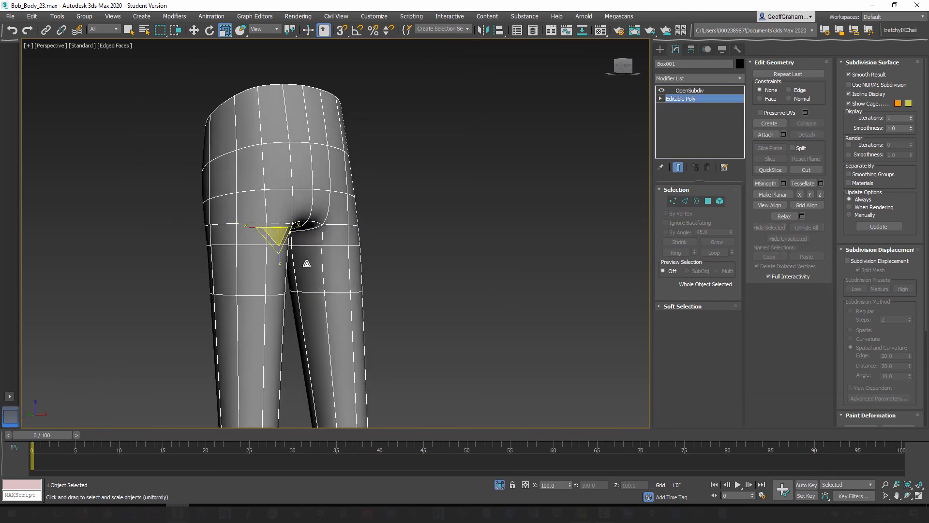
{"action": "key", "text": "shift+q"}
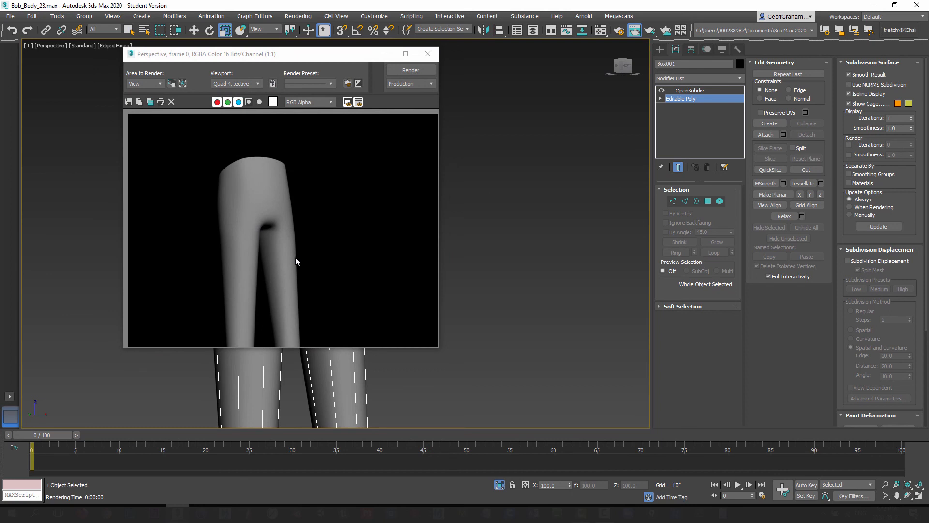
{"action": "scroll", "coordinate": [249, 203], "scroll_direction": "up", "scroll_amount": 1}
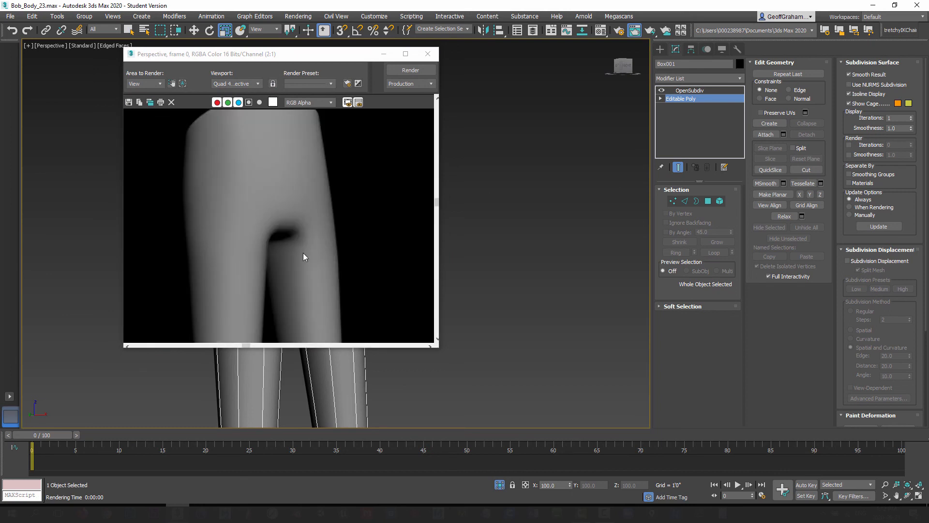
{"action": "scroll", "coordinate": [256, 169], "scroll_direction": "down", "scroll_amount": 1}
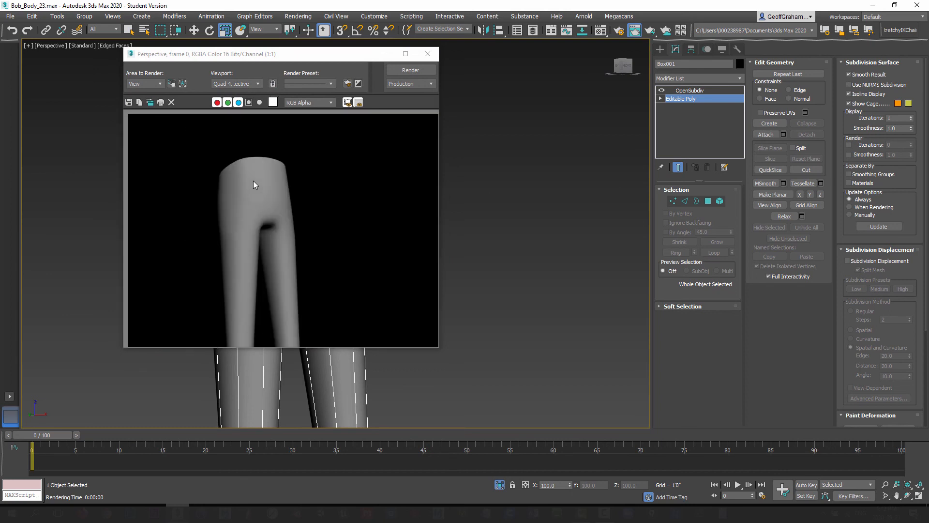
{"action": "left_click", "coordinate": [428, 54]}
With smoothing off, select the matching front side vertices on the waist opening and the row below, and scale them to about 104% along X.
{"action": "scroll", "coordinate": [324, 186], "scroll_direction": "down", "scroll_amount": 1}
{"action": "left_click", "coordinate": [679, 167]}
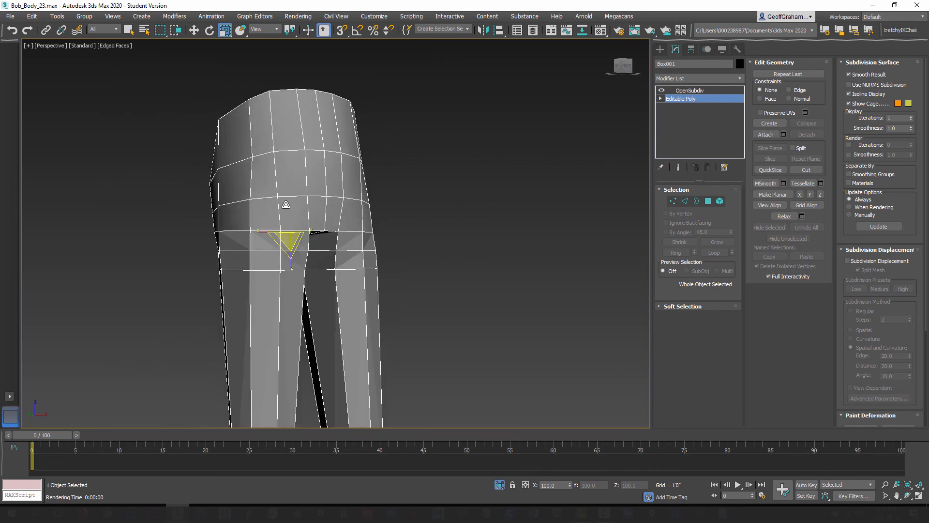
{"action": "middle_click_drag", "start_coordinate": [256, 171], "coordinate": [245, 208], "text": "alt"}
{"action": "key", "text": "1"}
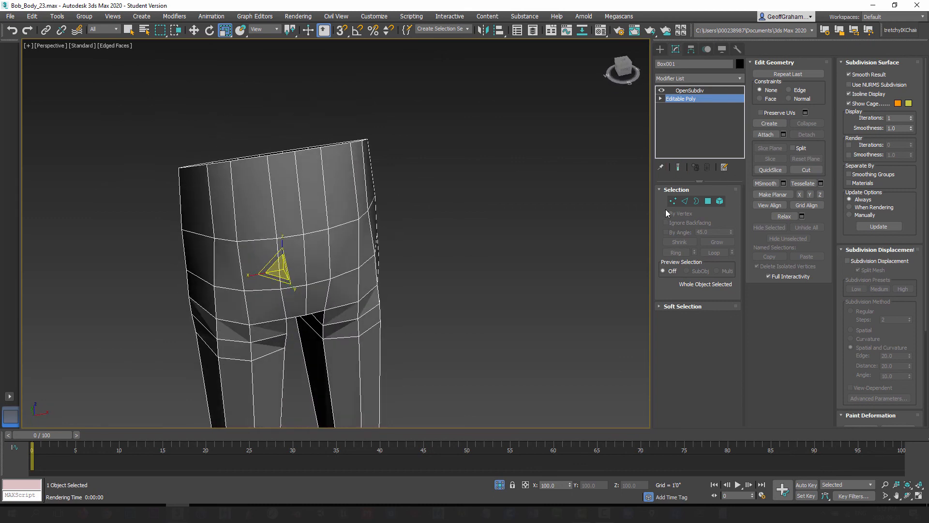
{"action": "left_click", "coordinate": [215, 237]}
{"action": "middle_click_drag", "start_coordinate": [328, 245], "coordinate": [281, 229], "text": "alt"}
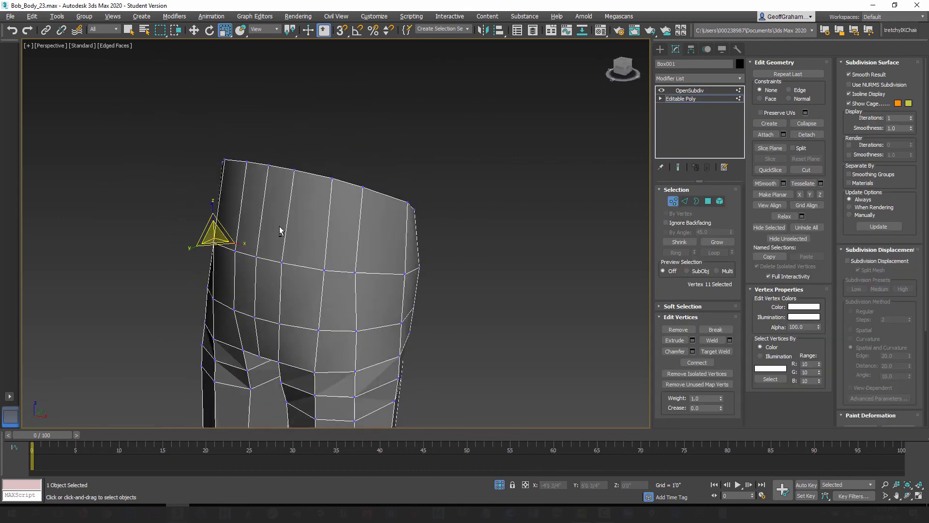
{"action": "left_click", "coordinate": [356, 271], "text": "ctrl"}
{"action": "left_click", "coordinate": [363, 184], "text": "ctrl"}
{"action": "middle_click_drag", "start_coordinate": [363, 188], "coordinate": [227, 197], "text": "alt"}
{"action": "left_click", "coordinate": [193, 184], "text": "ctrl"}
{"action": "middle_click_drag", "start_coordinate": [255, 315], "coordinate": [264, 218], "text": "alt"}
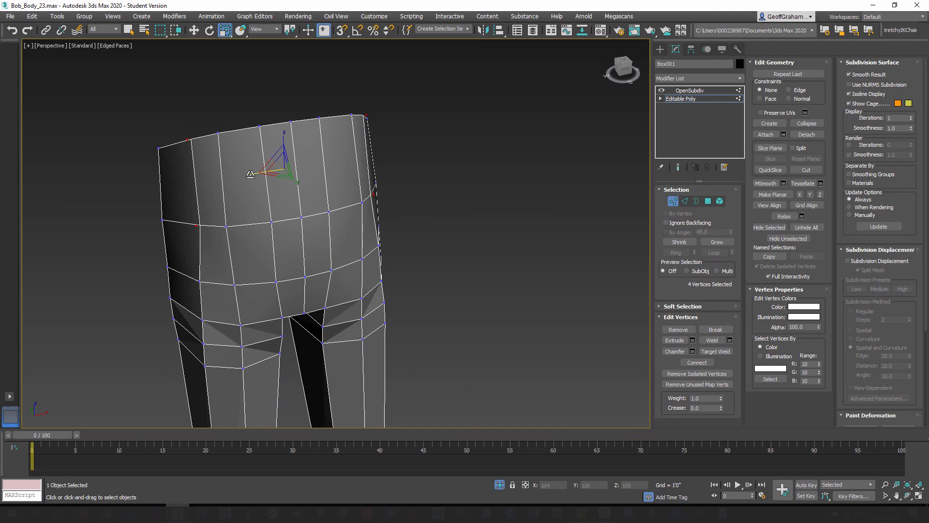
{"action": "left_click_drag", "start_coordinate": [251, 174], "coordinate": [251, 174]}
Nudge the four selected front side vertices slightly along Y.
{"action": "middle_click_drag", "start_coordinate": [234, 216], "coordinate": [289, 212], "text": "alt"}
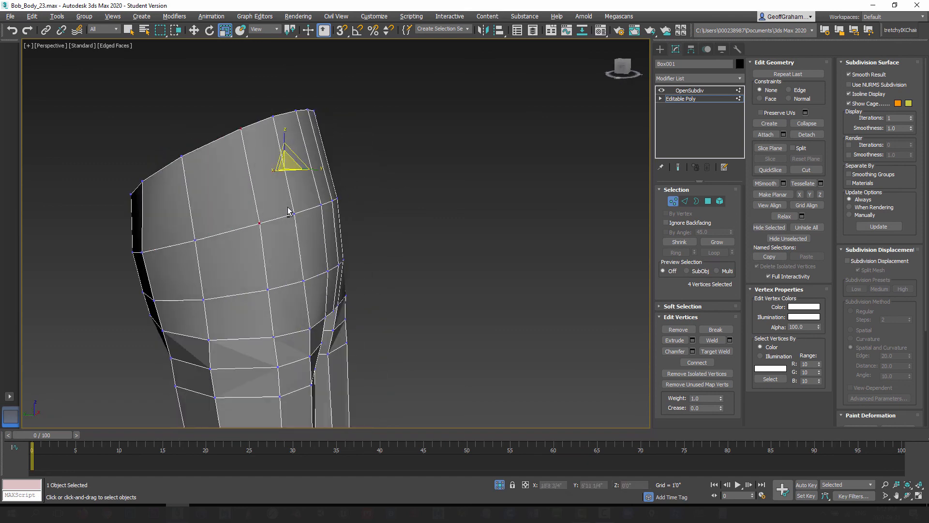
{"action": "left_click", "coordinate": [193, 30]}
{"action": "left_click_drag", "start_coordinate": [267, 161], "coordinate": [266, 160]}
Select the matching front side vertex on each side of the hip row and move the pair slightly toward the back.
{"action": "left_click", "coordinate": [267, 288]}
{"action": "middle_click_drag", "start_coordinate": [268, 288], "coordinate": [373, 331], "text": "alt"}
{"action": "left_click", "coordinate": [460, 296], "text": "ctrl"}
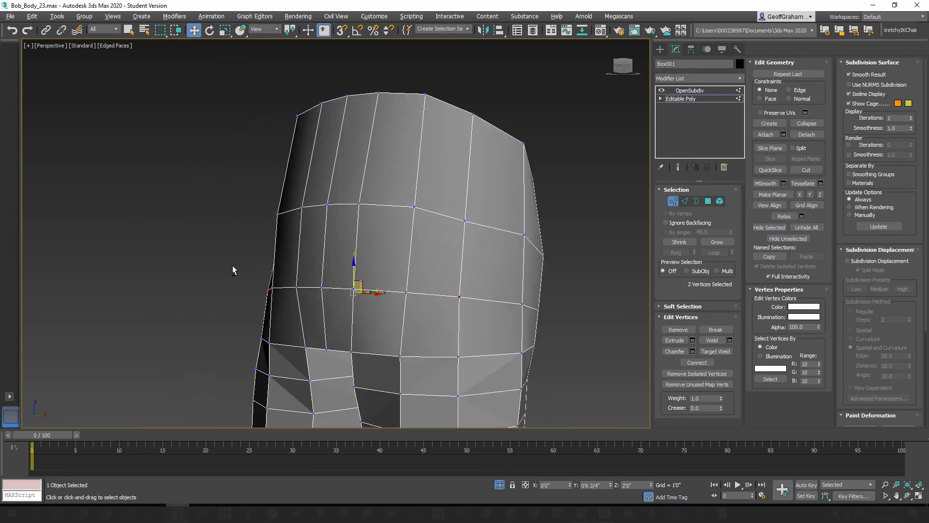
{"action": "middle_click_drag", "start_coordinate": [233, 270], "coordinate": [347, 266], "text": "alt"}
{"action": "left_click_drag", "start_coordinate": [343, 283], "coordinate": [337, 283]}
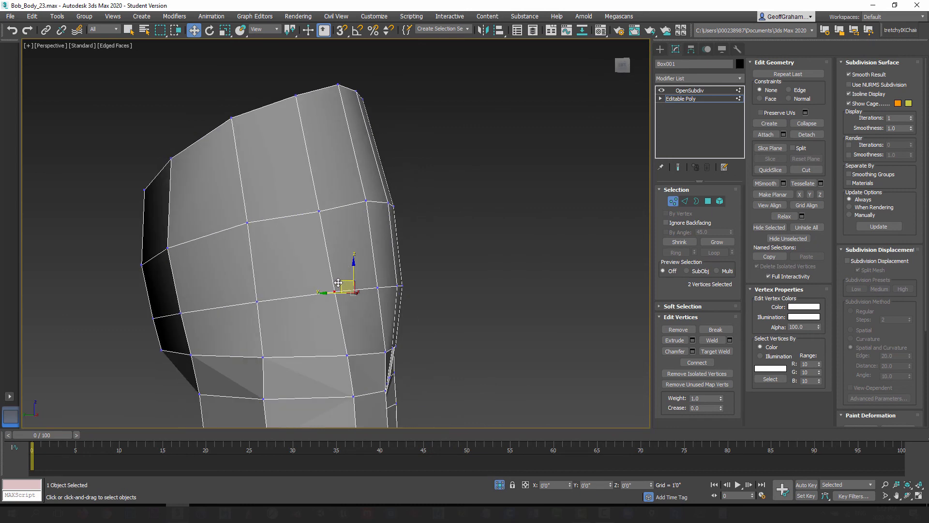
Select the front side vertex on each side of the row below the waist opening and scale the pair slightly apart along X.
{"action": "middle_click_drag", "start_coordinate": [338, 284], "coordinate": [234, 205], "text": "alt"}
{"action": "left_click", "coordinate": [234, 204]}
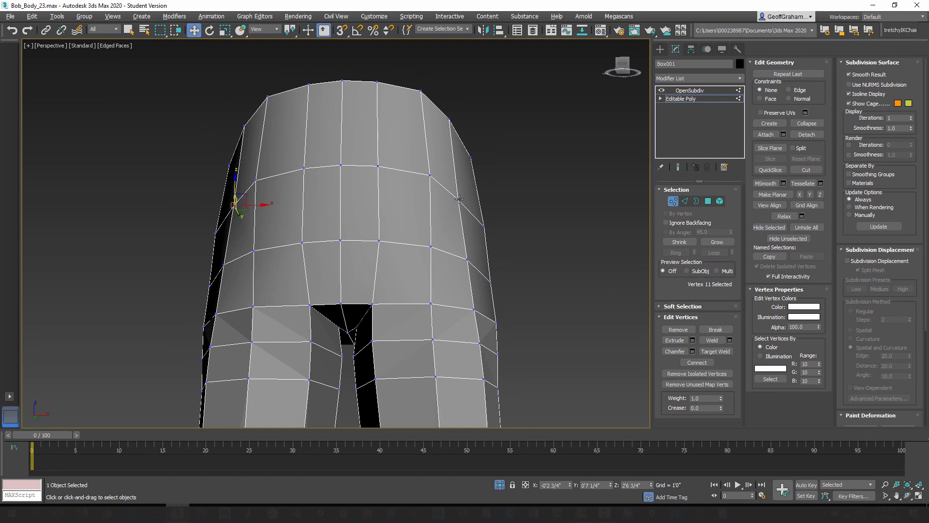
{"action": "left_click", "coordinate": [499, 213]}
{"action": "left_click", "coordinate": [459, 198]}
{"action": "left_click", "coordinate": [234, 204], "text": "ctrl"}
{"action": "middle_click_drag", "start_coordinate": [268, 226], "coordinate": [266, 213], "text": "alt"}
{"action": "key", "text": "r"}
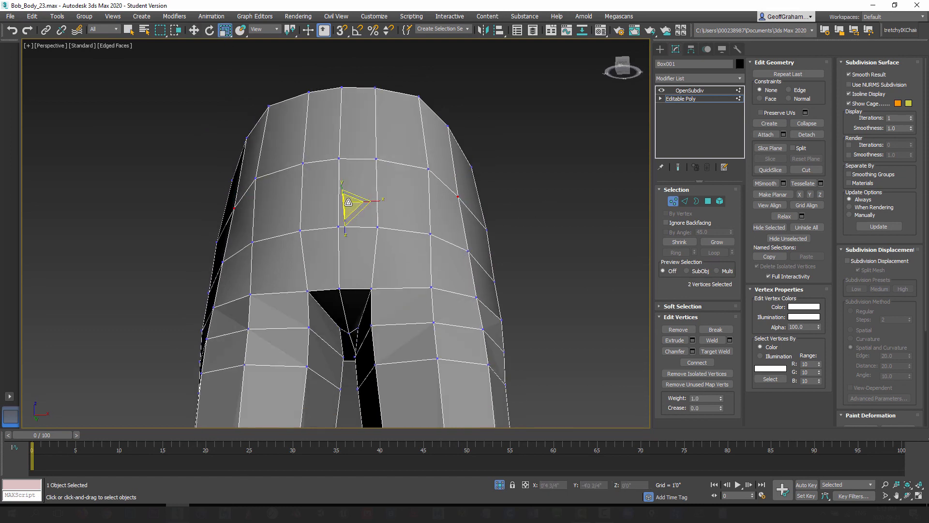
{"action": "left_click_drag", "start_coordinate": [348, 201], "coordinate": [349, 200]}
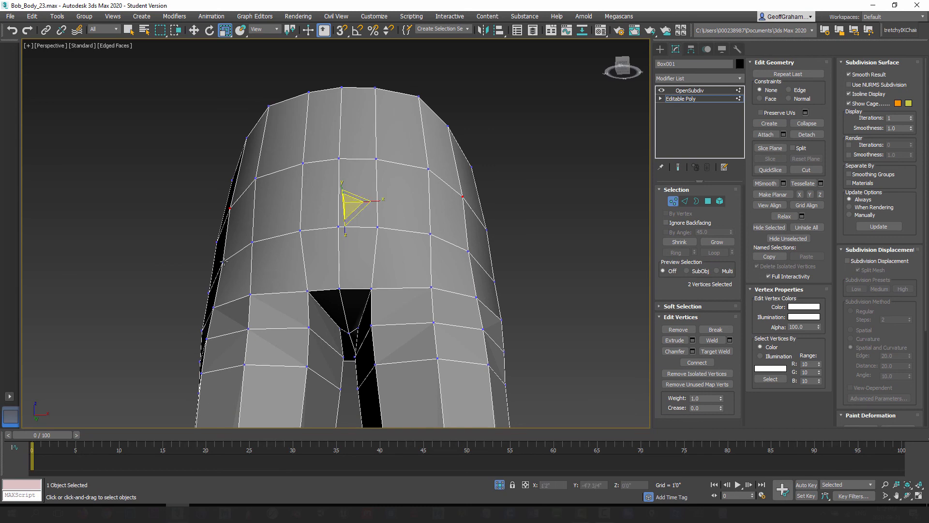
Scale the two front side vertices on the hip row slightly apart along X.
{"action": "left_click", "coordinate": [224, 262]}
{"action": "left_click", "coordinate": [469, 251], "text": "ctrl"}
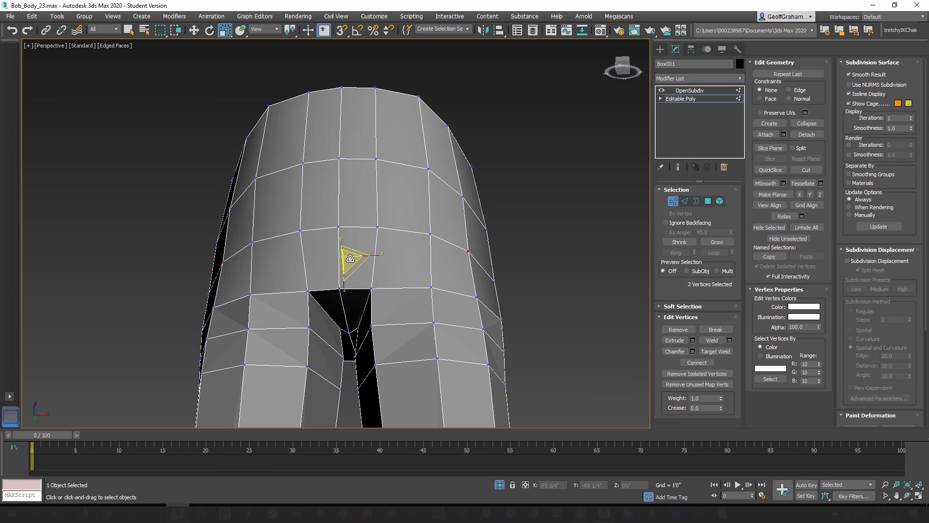
{"action": "left_click_drag", "start_coordinate": [350, 258], "coordinate": [352, 256]}
Leave vertex editing, show the pants smoothed, and test-render them from the front before closing the render.
{"action": "middle_click_drag", "start_coordinate": [352, 256], "coordinate": [331, 228], "text": "alt"}
{"action": "left_click", "coordinate": [673, 202]}
{"action": "left_click", "coordinate": [679, 168]}
{"action": "scroll", "coordinate": [341, 238], "scroll_direction": "down", "scroll_amount": 2}
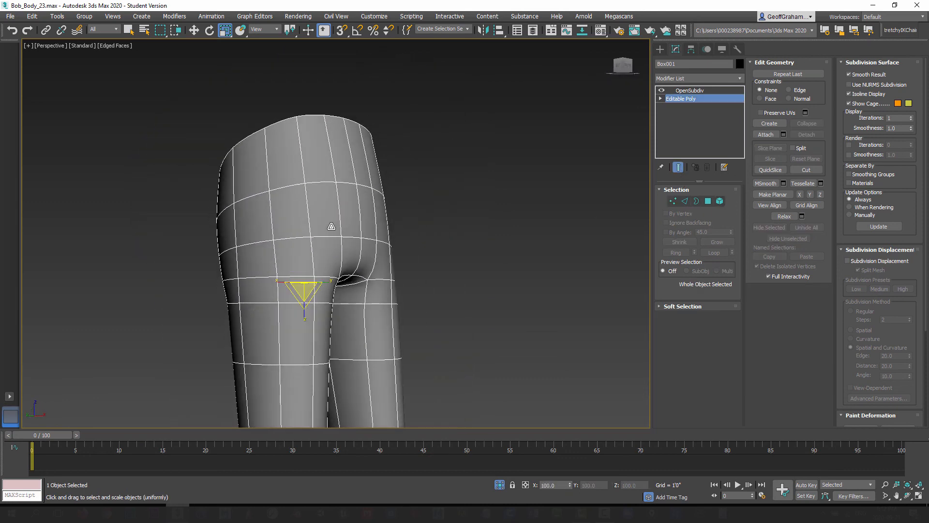
{"action": "key", "text": "shift+q"}
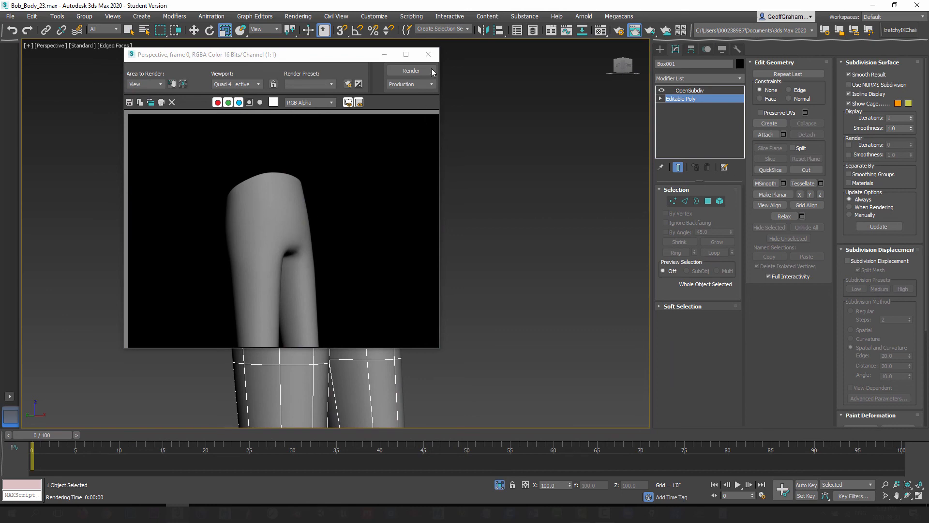
{"action": "left_click", "coordinate": [428, 55]}
Examine the smoothed pants from all around, render them from the back to check the seat shading, and close the render.
{"action": "middle_click_drag", "start_coordinate": [300, 252], "coordinate": [307, 146], "text": "alt"}
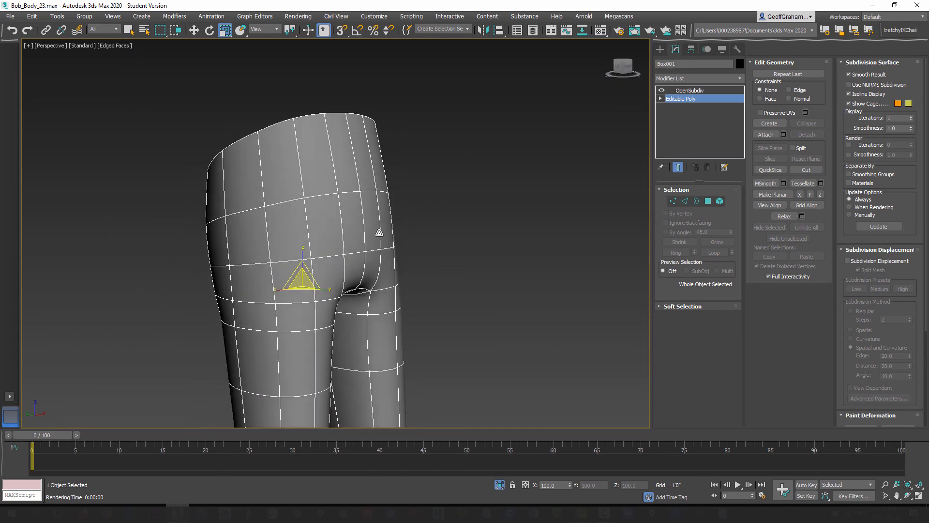
{"action": "scroll", "coordinate": [388, 257], "scroll_direction": "down", "scroll_amount": 3}
{"action": "middle_click_drag", "start_coordinate": [380, 233], "coordinate": [386, 334], "text": "alt"}
{"action": "scroll", "coordinate": [348, 282], "scroll_direction": "down", "scroll_amount": 2}
{"action": "scroll", "coordinate": [361, 292], "scroll_direction": "up", "scroll_amount": 3}
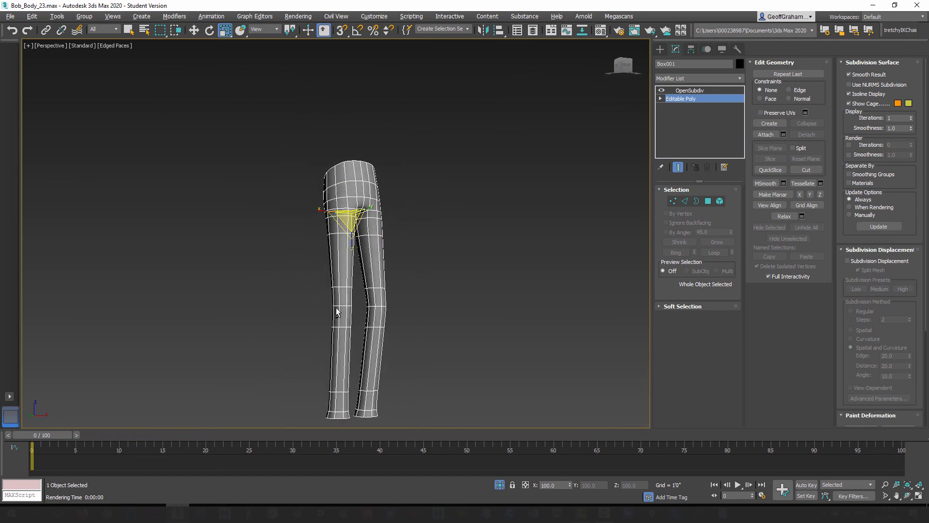
{"action": "middle_click_drag", "start_coordinate": [396, 302], "coordinate": [368, 247], "text": "alt"}
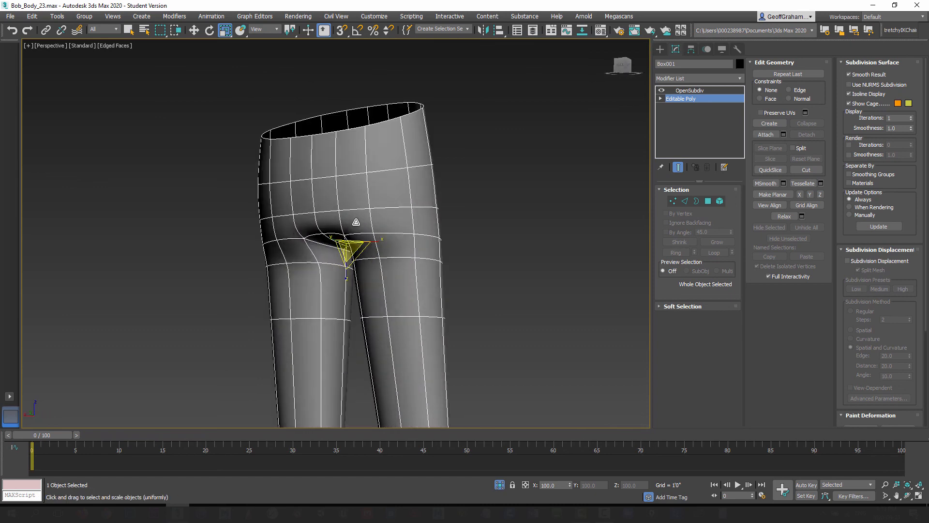
{"action": "key", "text": "shift+q"}
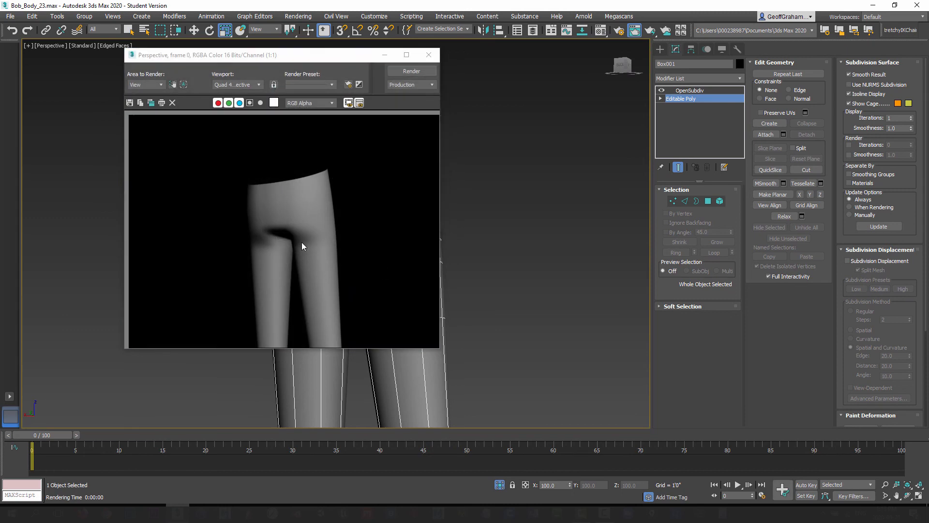
{"action": "left_click", "coordinate": [429, 54]}
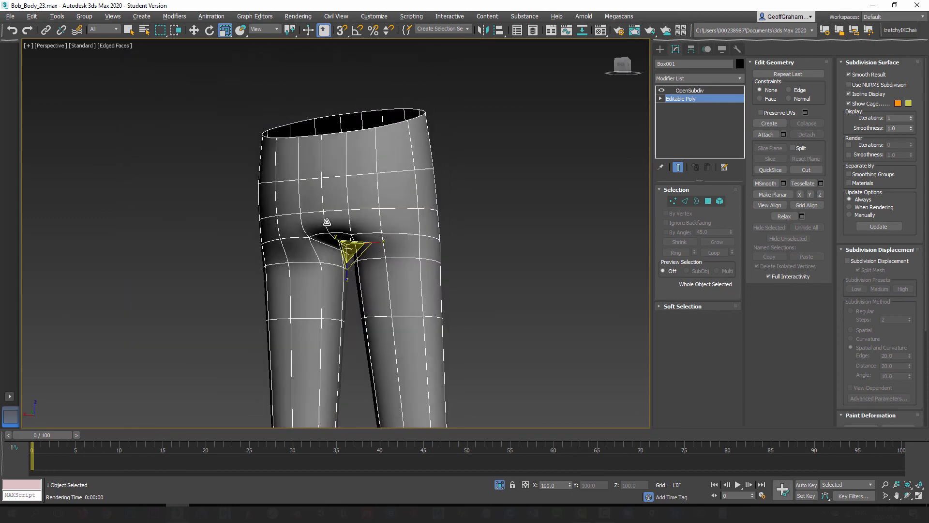
With smoothing off, select the middle back vertices of both legs on the two rows below the seat and move them backward along Y.
{"action": "left_click", "coordinate": [678, 167]}
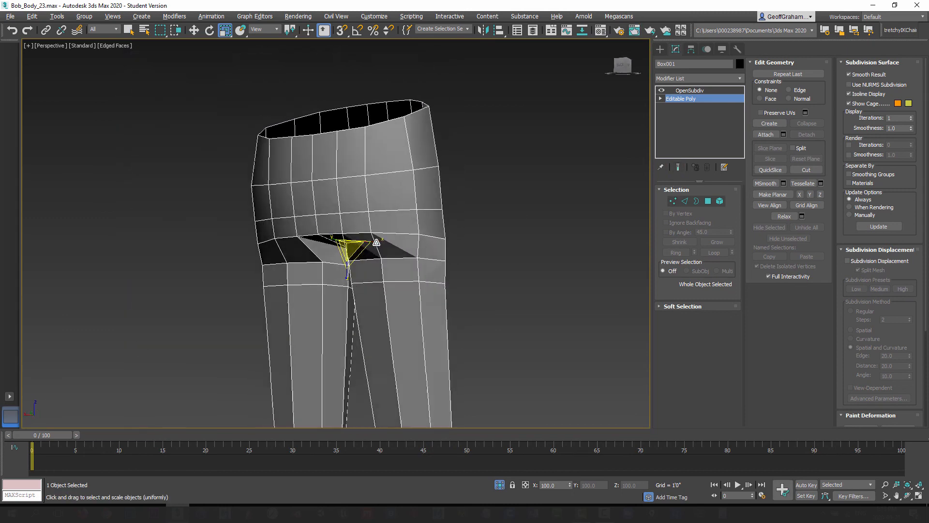
{"action": "middle_click_drag", "start_coordinate": [375, 242], "coordinate": [390, 213], "text": "alt"}
{"action": "left_click", "coordinate": [676, 202]}
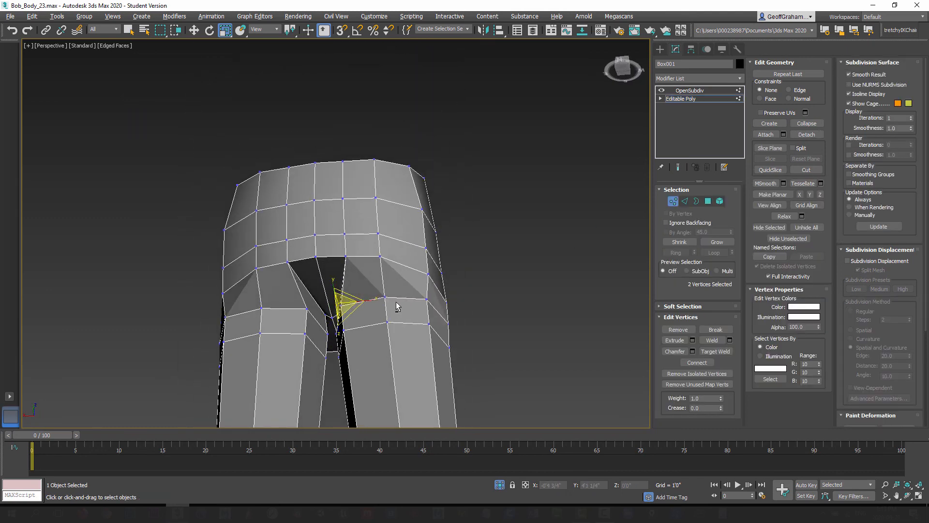
{"action": "middle_click_drag", "start_coordinate": [398, 306], "coordinate": [407, 261], "text": "alt"}
{"action": "scroll", "coordinate": [406, 262], "scroll_direction": "up", "scroll_amount": 2}
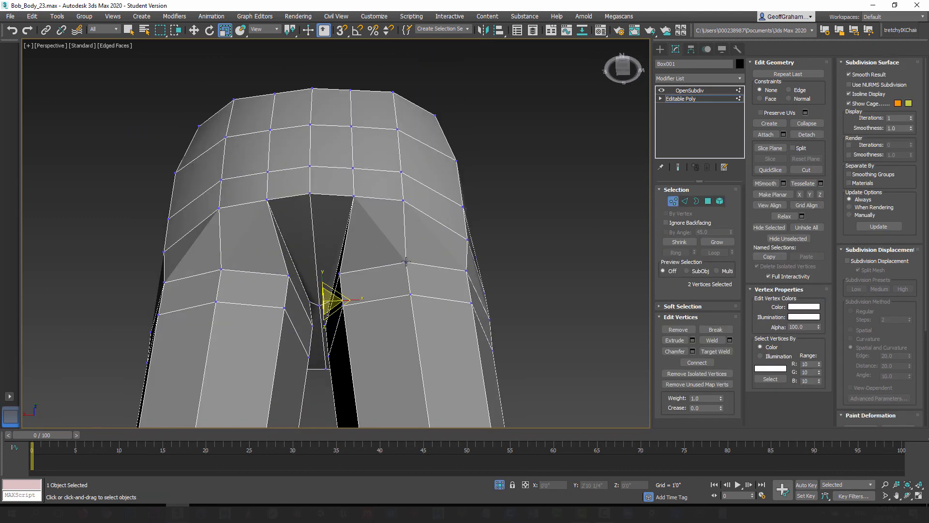
{"action": "left_click", "coordinate": [223, 281], "text": "ctrl"}
{"action": "middle_click_drag", "start_coordinate": [231, 284], "coordinate": [306, 272], "text": "alt"}
{"action": "left_click", "coordinate": [195, 30]}
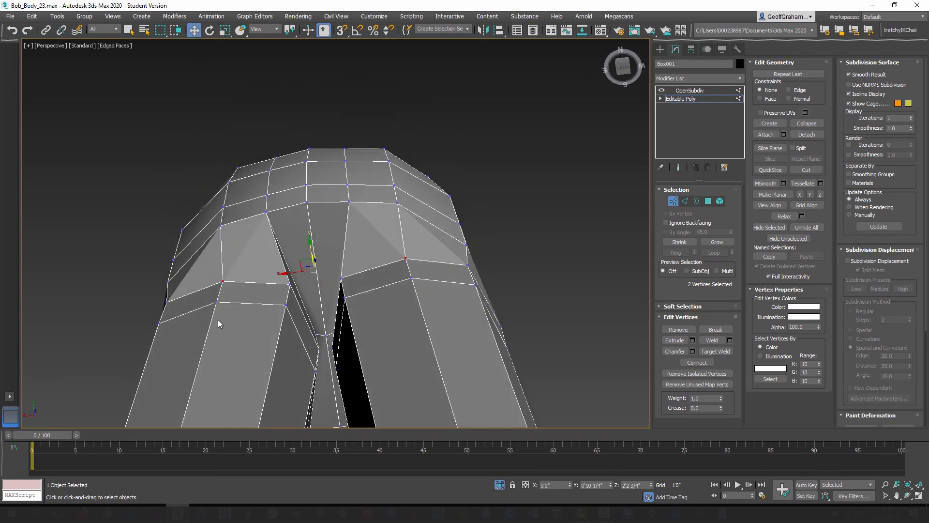
{"action": "left_click", "coordinate": [216, 302]}
{"action": "left_click", "coordinate": [222, 281]}
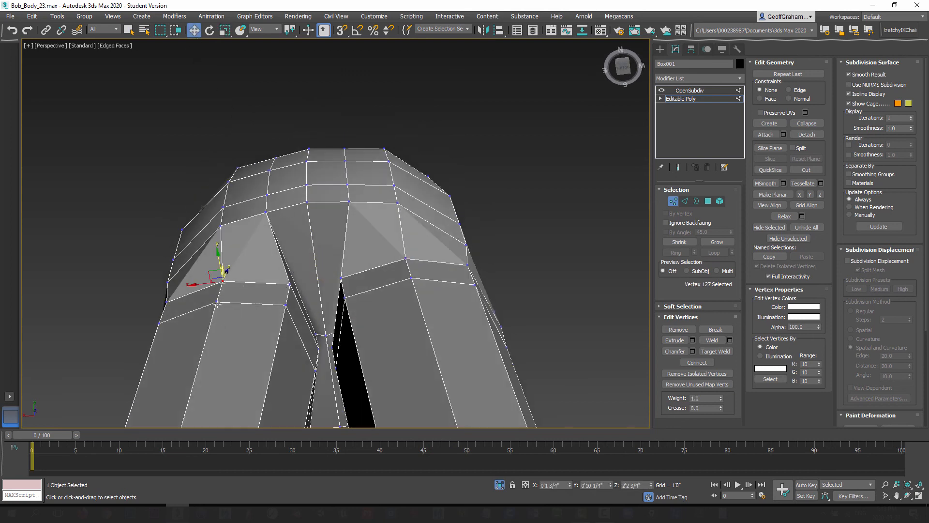
{"action": "left_click", "coordinate": [217, 302], "text": "ctrl"}
{"action": "left_click", "coordinate": [406, 258], "text": "ctrl"}
{"action": "left_click", "coordinate": [411, 277], "text": "ctrl"}
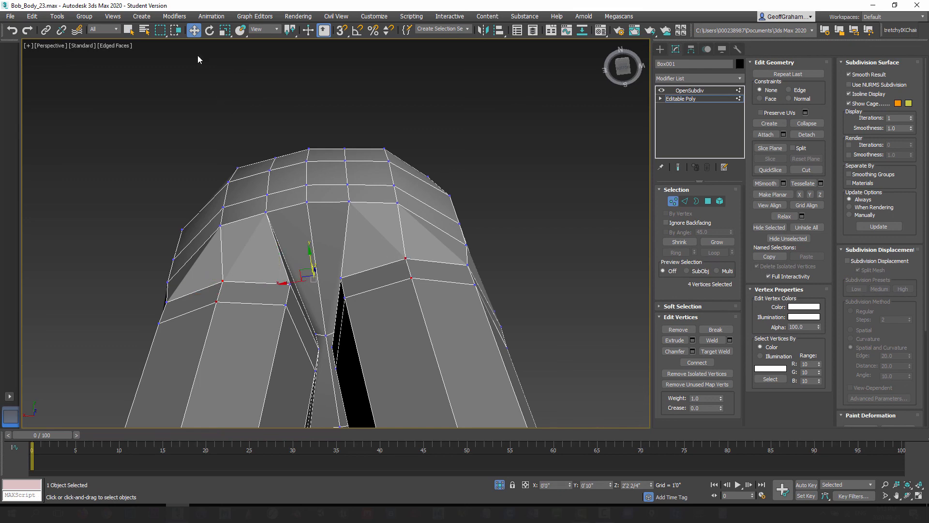
{"action": "left_click_drag", "start_coordinate": [309, 249], "coordinate": [308, 239]}
Select the four inner back leg vertices on the two rows below the seat and scale them apart along X.
{"action": "middle_click_drag", "start_coordinate": [273, 238], "coordinate": [295, 302], "text": "alt"}
{"action": "left_click", "coordinate": [294, 267]}
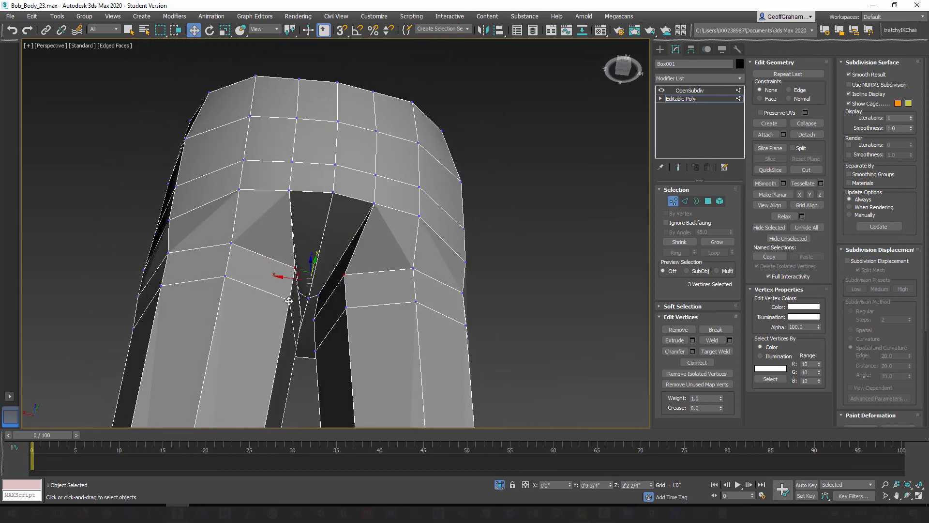
{"action": "left_click", "coordinate": [296, 287]}
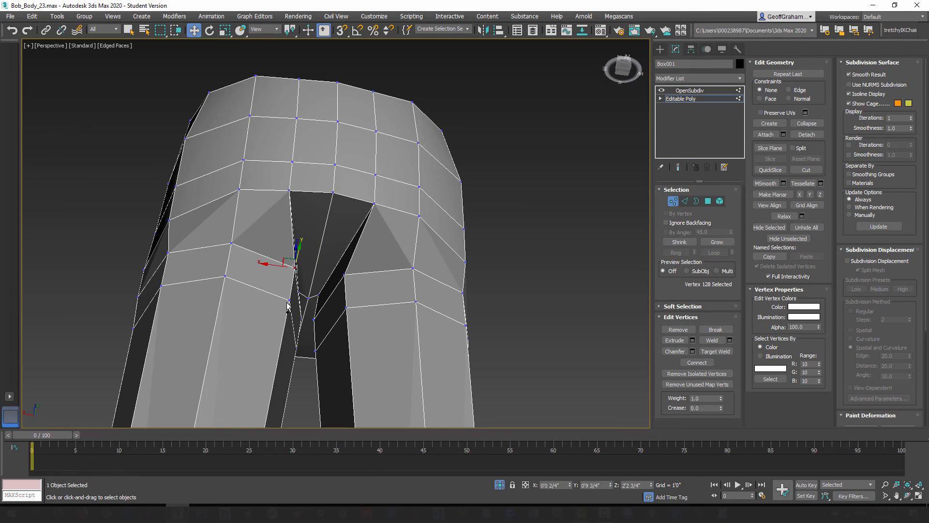
{"action": "left_click", "coordinate": [290, 300], "text": "ctrl"}
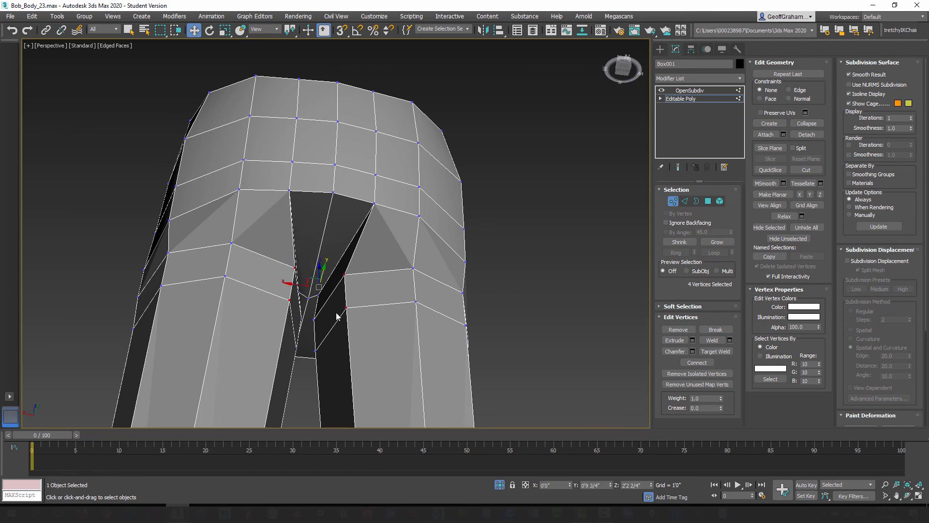
{"action": "middle_click_drag", "start_coordinate": [337, 316], "coordinate": [317, 259], "text": "alt"}
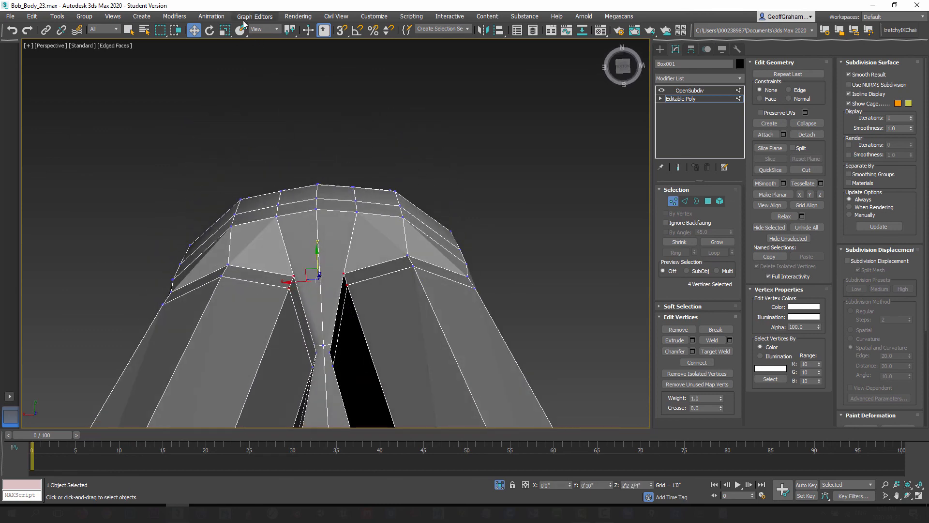
{"action": "key", "text": "r"}
{"action": "left_click_drag", "start_coordinate": [346, 279], "coordinate": [306, 258]}
Move the three center back vertices at the bottom edge of the seat down along Z.
{"action": "middle_click_drag", "start_coordinate": [307, 258], "coordinate": [289, 252], "text": "alt"}
{"action": "left_click", "coordinate": [272, 203]}
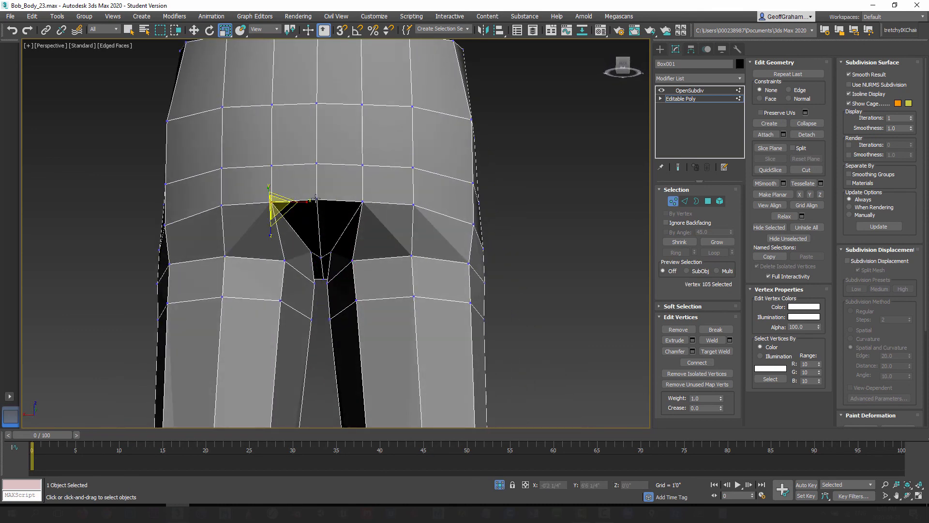
{"action": "left_click", "coordinate": [316, 199], "text": "ctrl"}
{"action": "left_click", "coordinate": [362, 202], "text": "ctrl"}
{"action": "left_click", "coordinate": [195, 30]}
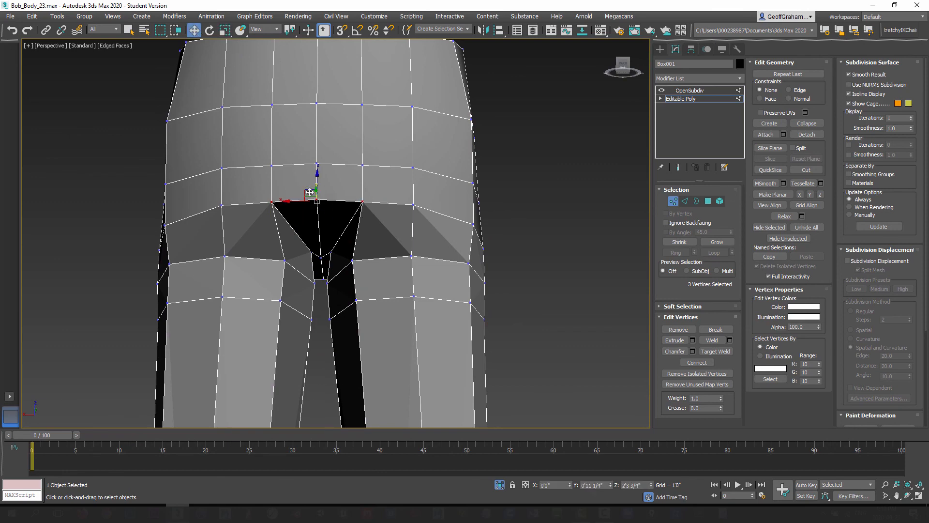
{"action": "left_click_drag", "start_coordinate": [317, 181], "coordinate": [321, 203]}
{"action": "middle_click_drag", "start_coordinate": [321, 202], "coordinate": [300, 264], "text": "alt"}
{"action": "left_click", "coordinate": [315, 223]}
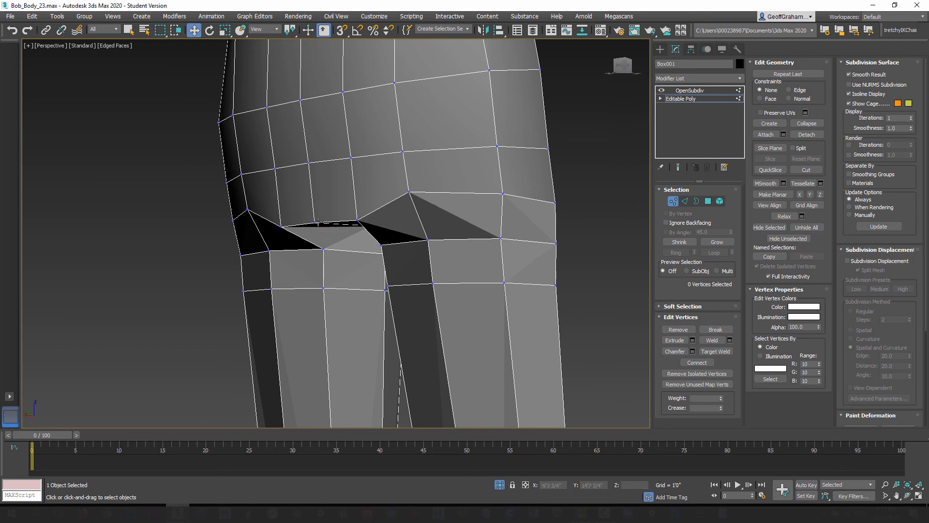
Nudge the center bottom-edge vertex of the seat down along Z, then lower the two bottom-edge vertices above the middle of each leg.
{"action": "left_click_drag", "start_coordinate": [316, 201], "coordinate": [316, 205]}
{"action": "middle_click_drag", "start_coordinate": [319, 209], "coordinate": [246, 203], "text": "alt"}
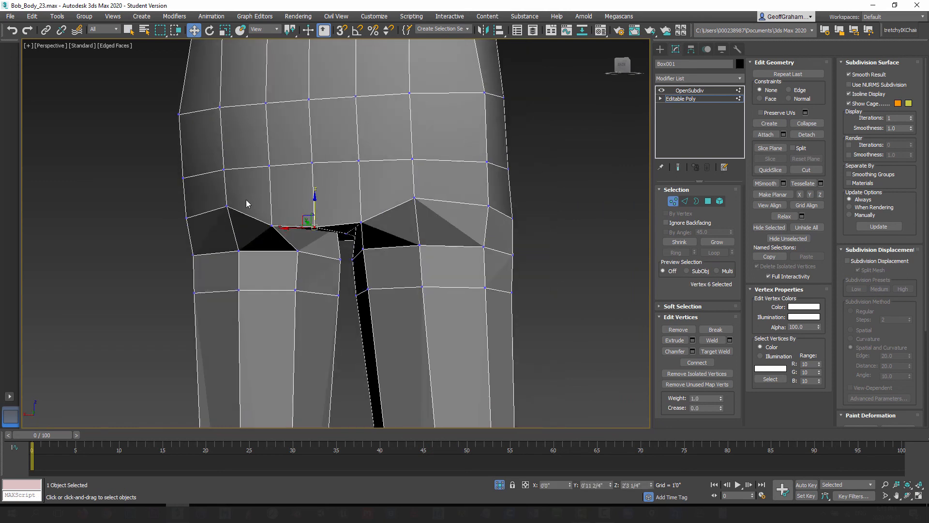
{"action": "left_click", "coordinate": [226, 205]}
{"action": "left_click", "coordinate": [414, 197], "text": "ctrl"}
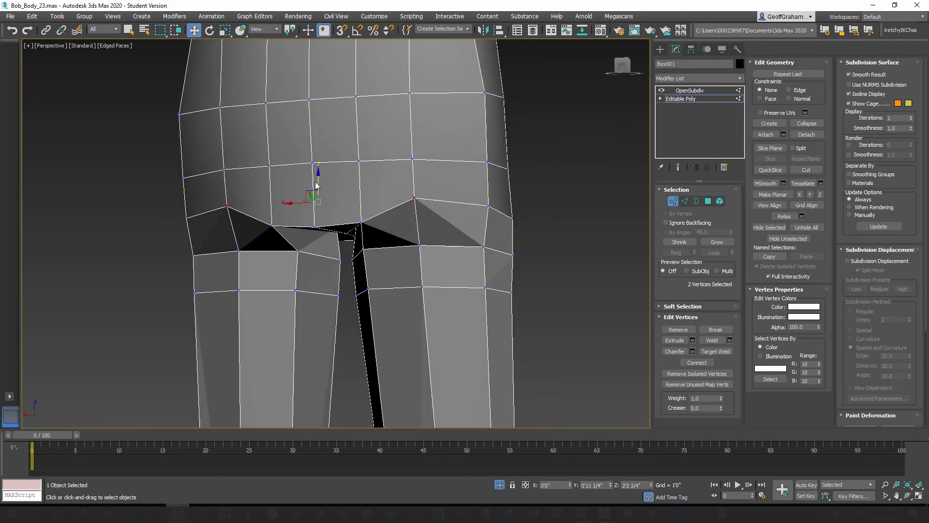
{"action": "left_click_drag", "start_coordinate": [320, 181], "coordinate": [320, 198]}
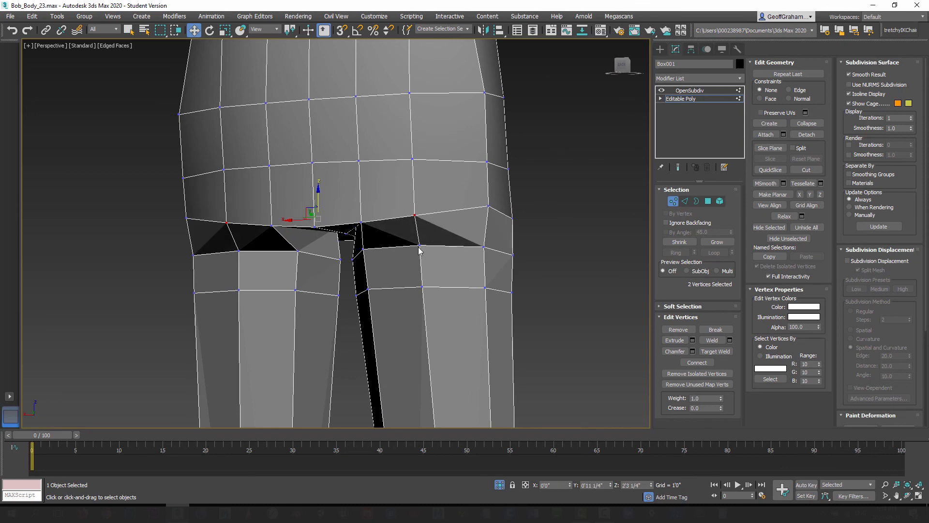
Select the outer bottom-edge vertices at both sides of the seat and move them down along Z.
{"action": "left_click", "coordinate": [487, 207]}
{"action": "middle_click_drag", "start_coordinate": [208, 226], "coordinate": [180, 199], "text": "alt"}
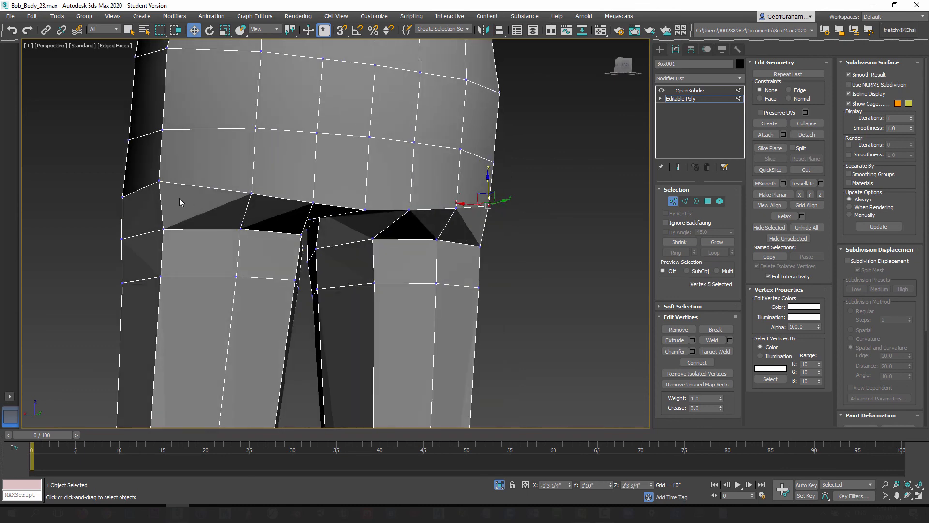
{"action": "left_click", "coordinate": [158, 182], "text": "ctrl"}
{"action": "left_click_drag", "start_coordinate": [336, 170], "coordinate": [338, 177]}
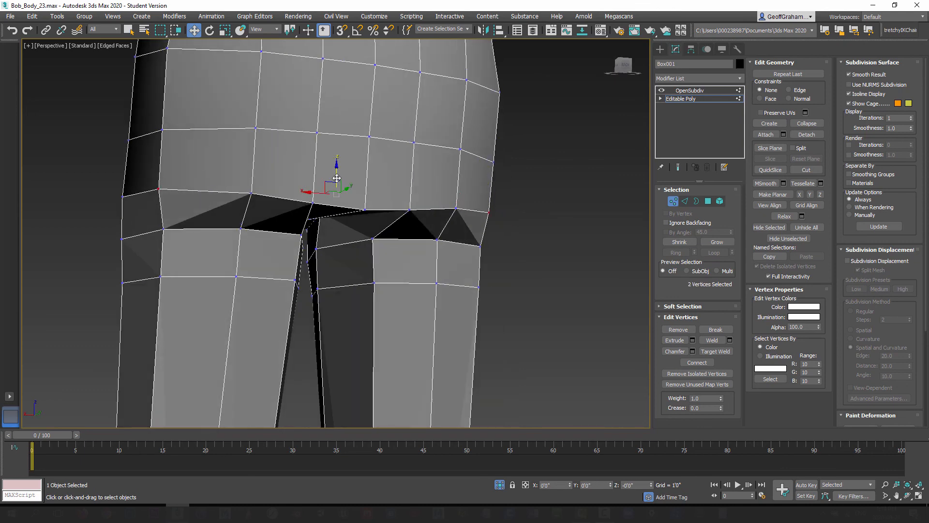
Select the two bottom-edge seat vertices flanking the center and nudge them up slightly along Z.
{"action": "middle_click_drag", "start_coordinate": [337, 217], "coordinate": [276, 184], "text": "alt"}
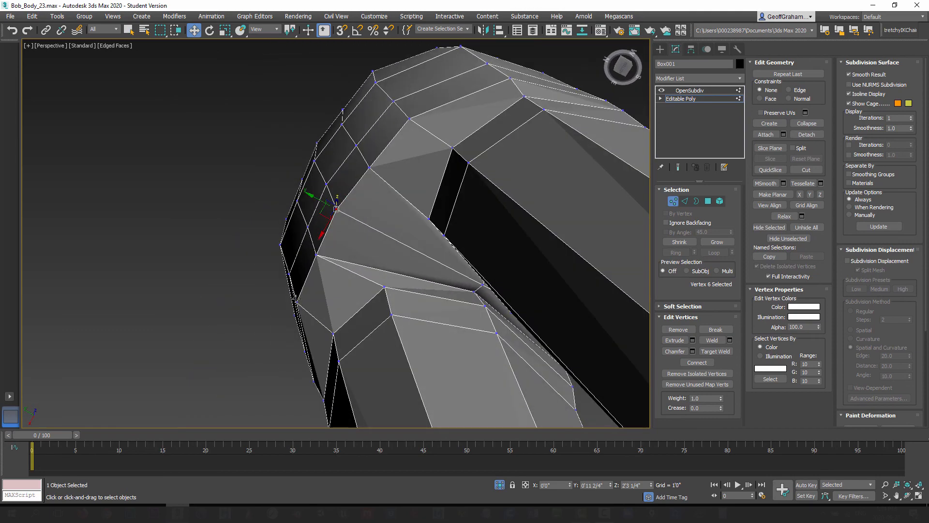
{"action": "middle_click_drag", "start_coordinate": [343, 242], "coordinate": [498, 289], "text": "alt"}
{"action": "middle_click_drag", "start_coordinate": [439, 279], "coordinate": [360, 256], "text": "alt"}
{"action": "left_click", "coordinate": [403, 225]}
{"action": "left_click", "coordinate": [357, 250]}
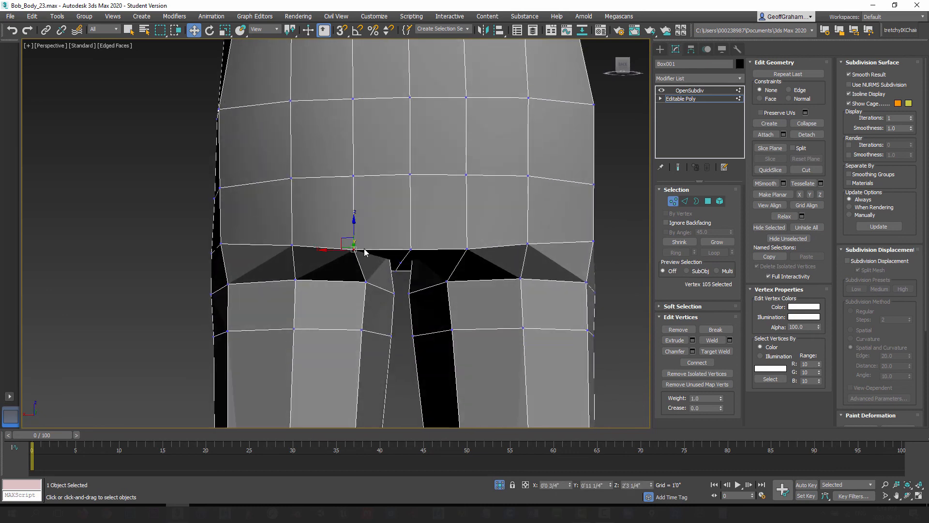
{"action": "left_click_drag", "start_coordinate": [411, 236], "coordinate": [410, 234]}
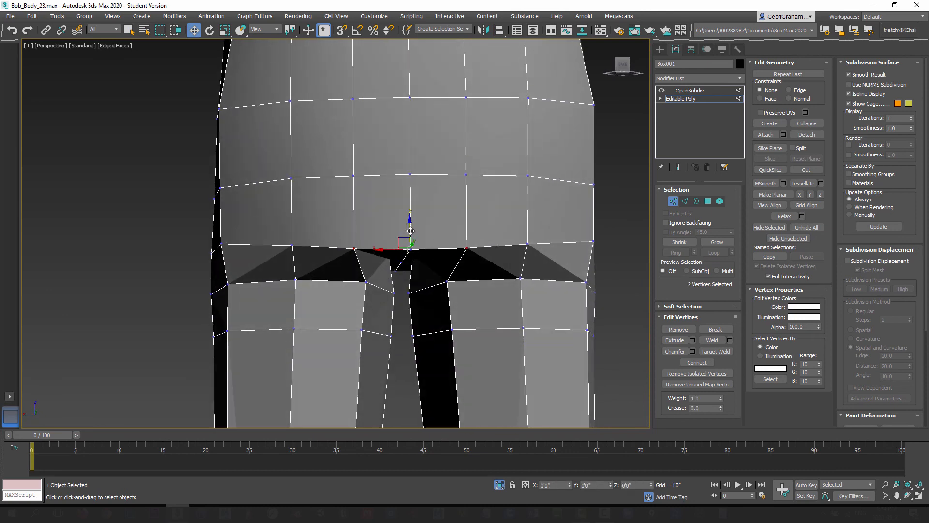
Show the smoothed pants, render them from a rear three-quarter view to check the seat, and close the render.
{"action": "middle_click_drag", "start_coordinate": [410, 264], "coordinate": [359, 276], "text": "alt"}
{"action": "left_click", "coordinate": [673, 202]}
{"action": "left_click", "coordinate": [678, 168]}
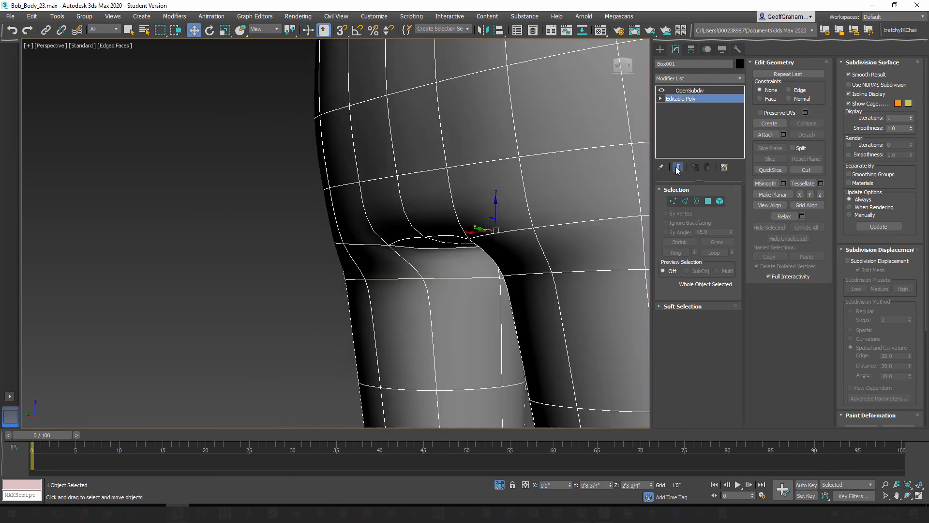
{"action": "middle_click_drag", "start_coordinate": [469, 285], "coordinate": [425, 278]}
{"action": "scroll", "coordinate": [440, 272], "scroll_direction": "down", "scroll_amount": 3}
{"action": "key", "text": "shift+q"}
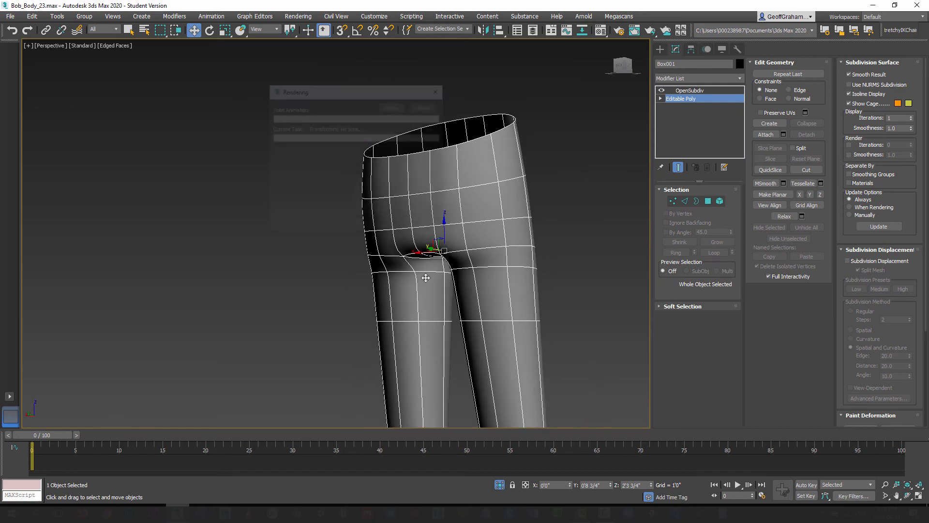
{"action": "left_click", "coordinate": [429, 55]}
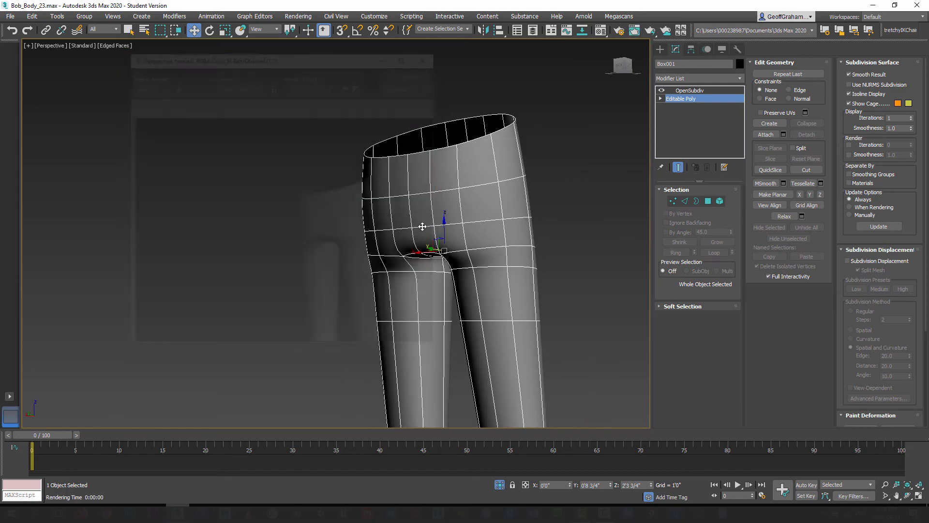
With smoothing off, select the four center back edges one row above the seat's bottom edge and move them backward along Y.
{"action": "middle_click_drag", "start_coordinate": [421, 224], "coordinate": [379, 279], "text": "alt"}
{"action": "left_click", "coordinate": [679, 167]}
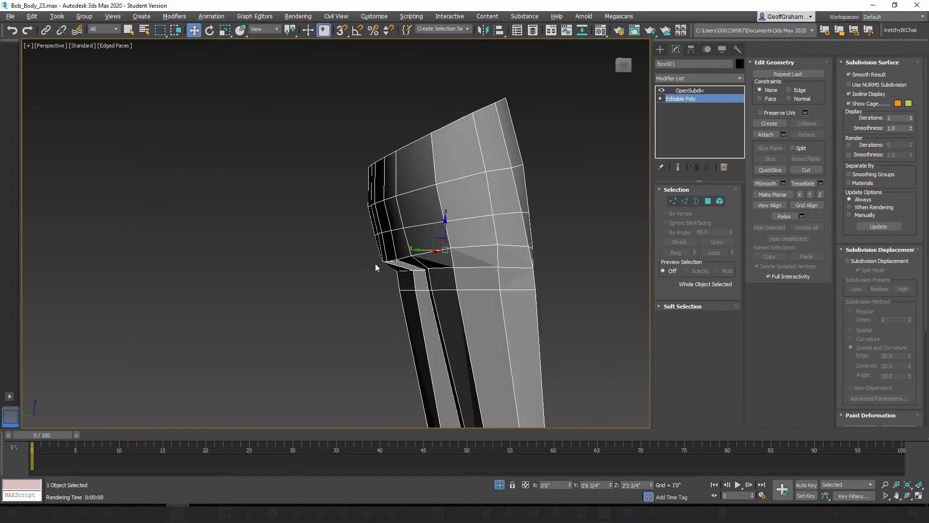
{"action": "middle_click_drag", "start_coordinate": [374, 258], "coordinate": [397, 268], "text": "alt"}
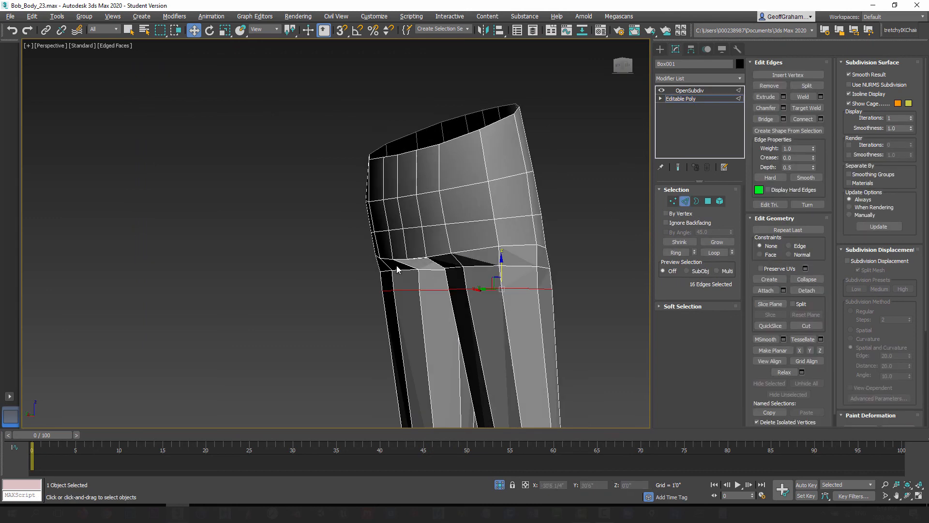
{"action": "scroll", "coordinate": [418, 250], "scroll_direction": "up", "scroll_amount": 2}
{"action": "left_click", "coordinate": [439, 210]}
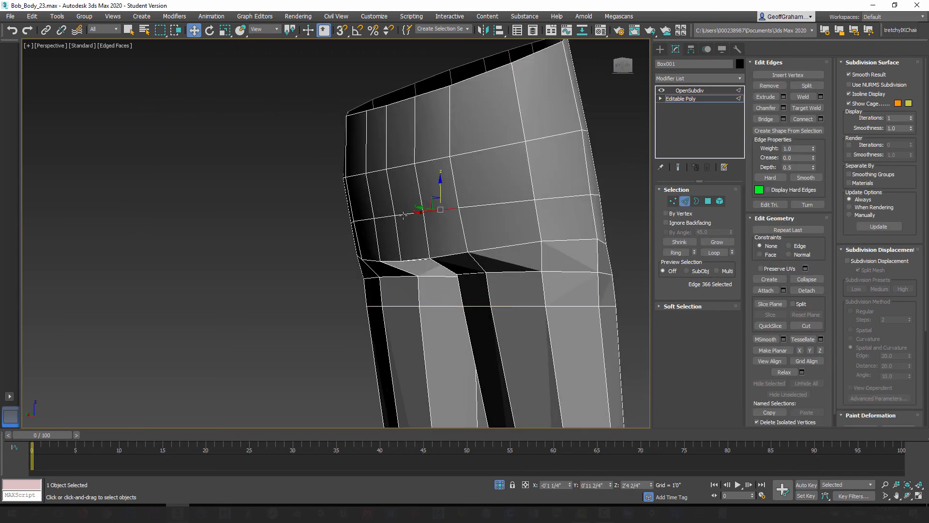
{"action": "middle_click_drag", "start_coordinate": [383, 234], "coordinate": [380, 263], "text": "alt"}
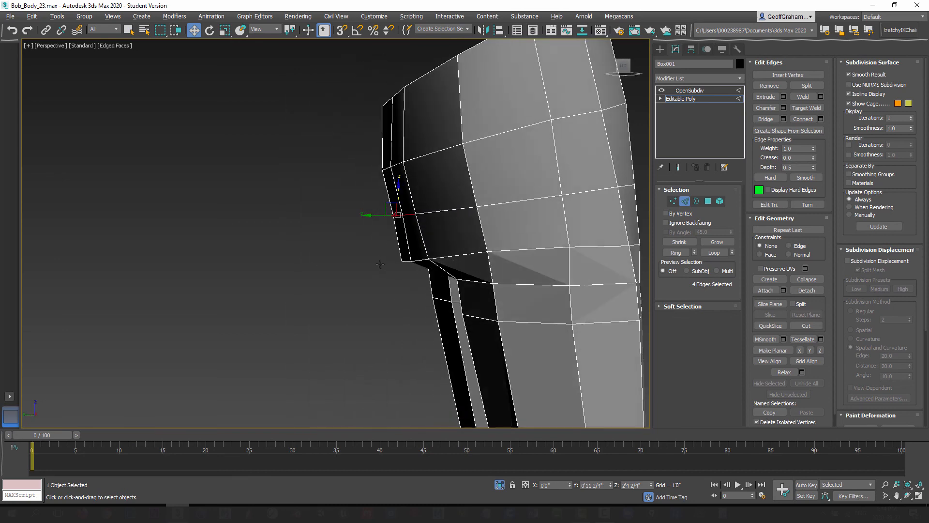
{"action": "left_click_drag", "start_coordinate": [372, 214], "coordinate": [366, 216]}
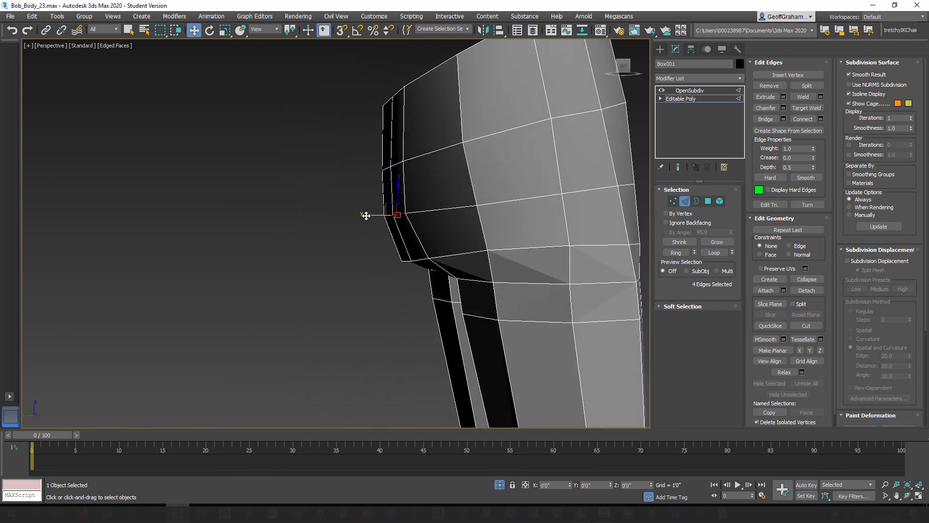
Scale the four selected back edges wider along X, then select and scale the four back edges on the row above.
{"action": "middle_click_drag", "start_coordinate": [368, 247], "coordinate": [422, 248], "text": "alt"}
{"action": "left_click", "coordinate": [226, 32]}
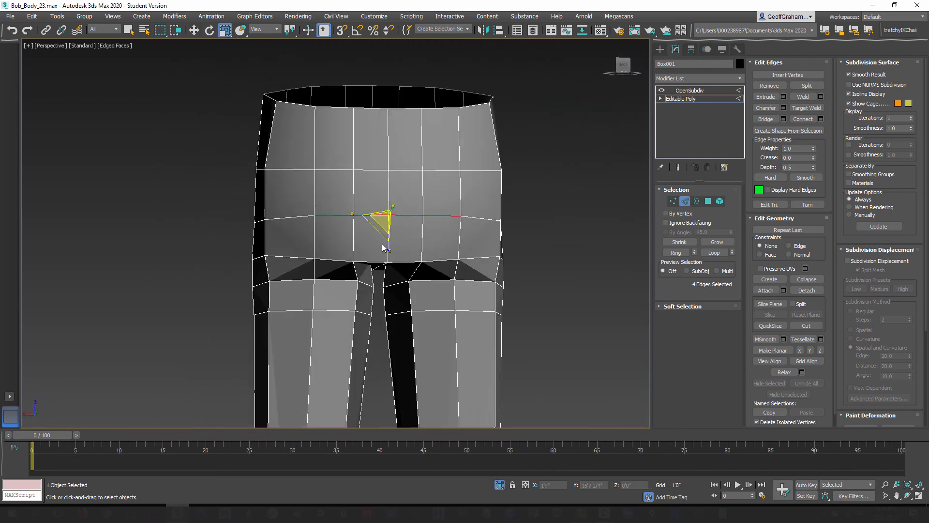
{"action": "left_click", "coordinate": [337, 169]}
{"action": "left_click", "coordinate": [375, 170], "text": "ctrl"}
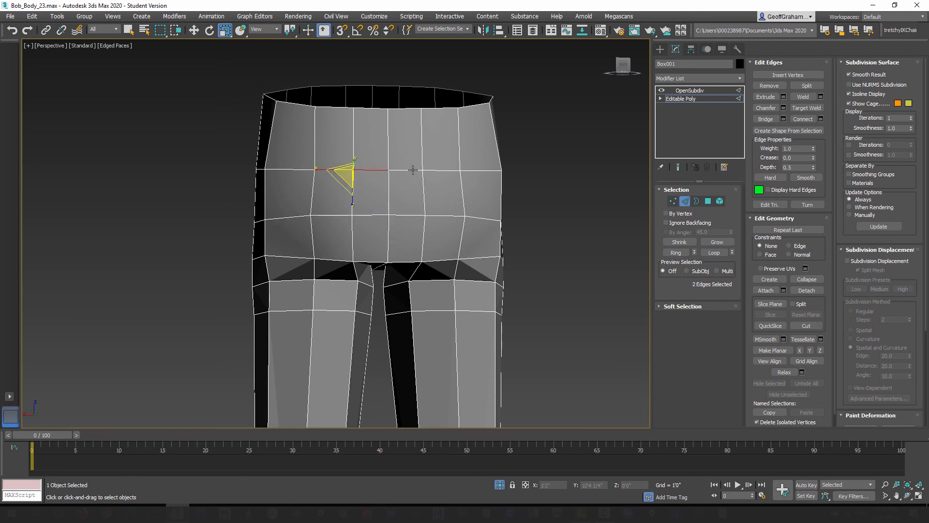
{"action": "left_click", "coordinate": [413, 169], "text": "ctrl"}
{"action": "left_click", "coordinate": [445, 171], "text": "ctrl"}
{"action": "left_click_drag", "start_coordinate": [357, 179], "coordinate": [369, 192]}
Examine the reshaped seat with smoothing on, render the pants from the side, and close the render.
{"action": "middle_click_drag", "start_coordinate": [369, 192], "coordinate": [505, 228], "text": "alt"}
{"action": "middle_click_drag", "start_coordinate": [372, 233], "coordinate": [319, 224], "text": "alt"}
{"action": "left_click", "coordinate": [685, 201]}
{"action": "middle_click_drag", "start_coordinate": [466, 213], "coordinate": [632, 187], "text": "alt"}
{"action": "left_click", "coordinate": [679, 167]}
{"action": "middle_click_drag", "start_coordinate": [489, 261], "coordinate": [363, 280], "text": "alt"}
{"action": "scroll", "coordinate": [424, 259], "scroll_direction": "down", "scroll_amount": 2}
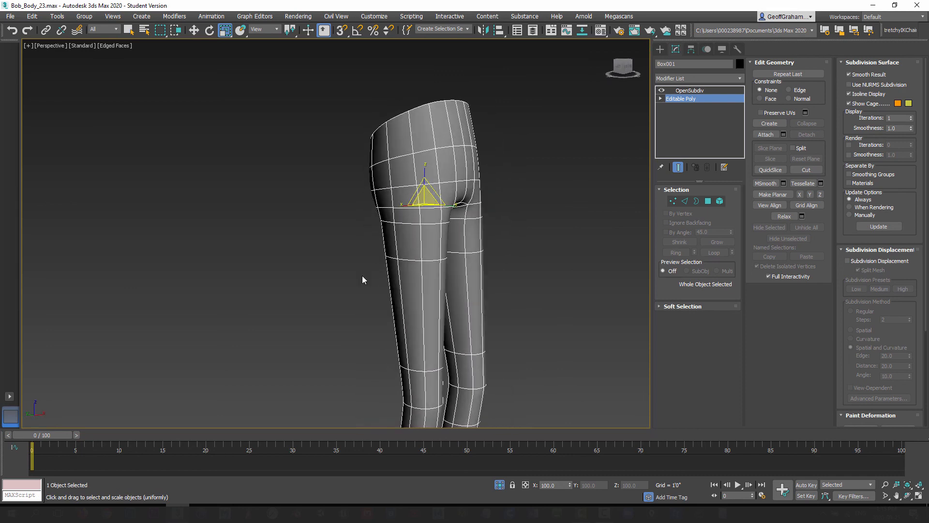
{"action": "key", "text": "shift+q"}
{"action": "left_click", "coordinate": [429, 56]}
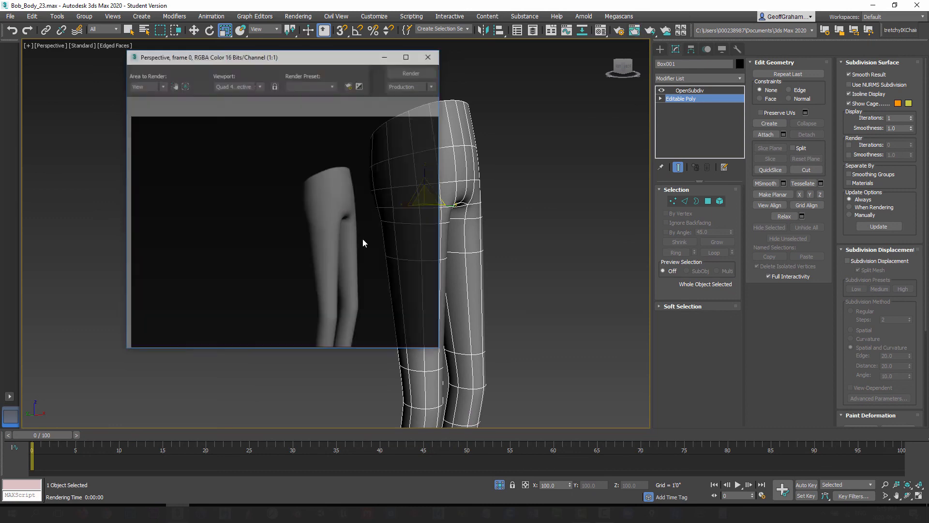
Render the smoothed pants from a rear three-quarter view and again from behind, closing each render.
{"action": "middle_click_drag", "start_coordinate": [366, 241], "coordinate": [411, 247], "text": "alt"}
{"action": "scroll", "coordinate": [416, 248], "scroll_direction": "up", "scroll_amount": 3}
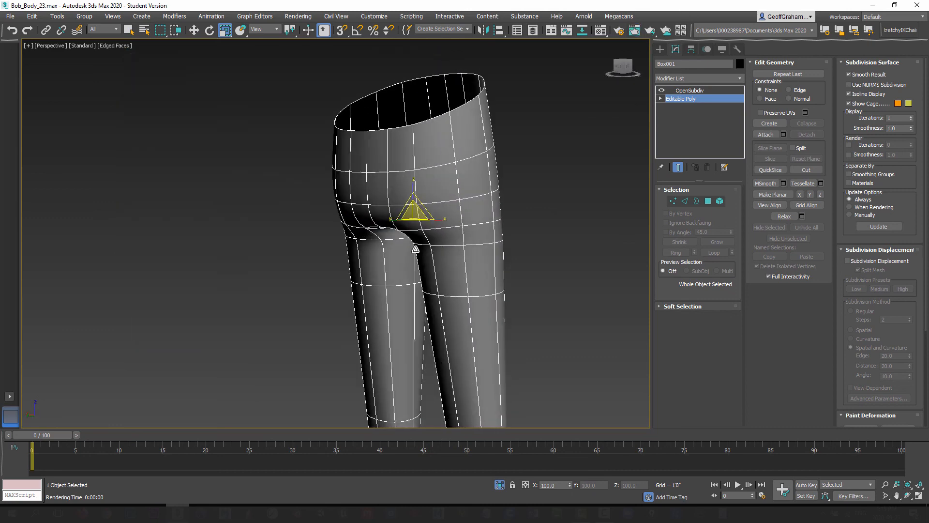
{"action": "key", "text": "shift+q"}
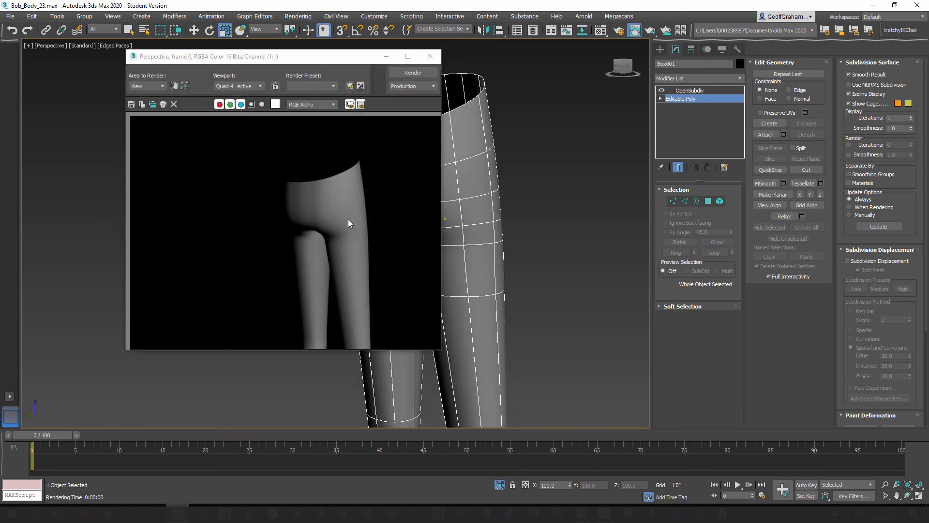
{"action": "left_click", "coordinate": [430, 57]}
{"action": "middle_click_drag", "start_coordinate": [366, 224], "coordinate": [381, 217], "text": "alt"}
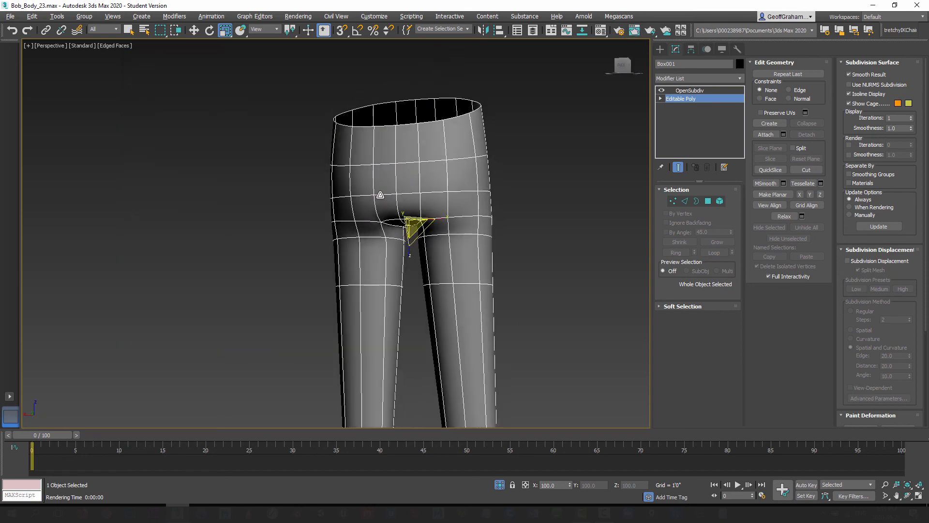
{"action": "key", "text": "shift+q"}
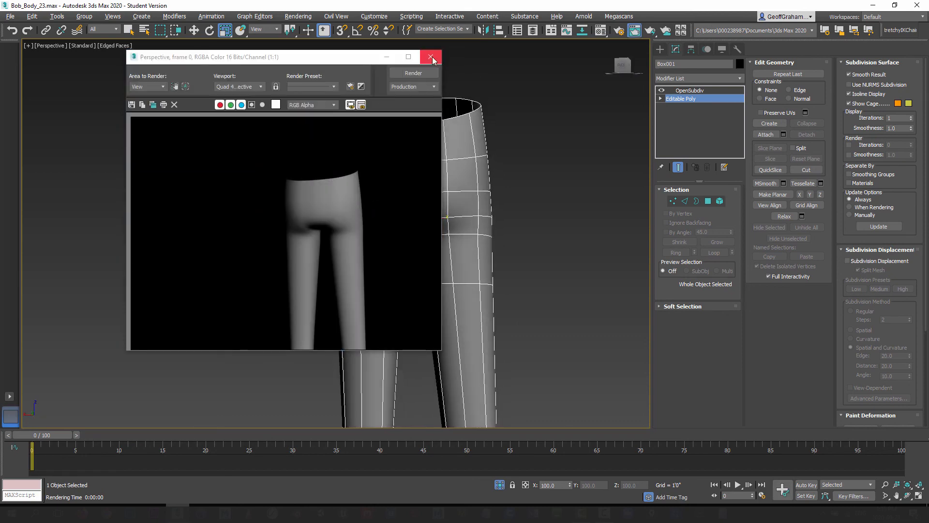
{"action": "left_click", "coordinate": [430, 57]}
With smoothing off, move the four upper vertical back edges flanking the center line along Y, then select the two center edges between them.
{"action": "scroll", "coordinate": [412, 181], "scroll_direction": "up", "scroll_amount": 3}
{"action": "middle_click_drag", "start_coordinate": [412, 181], "coordinate": [419, 226], "text": "alt"}
{"action": "left_click", "coordinate": [678, 167]}
{"action": "left_click", "coordinate": [685, 201]}
{"action": "left_click", "coordinate": [417, 224]}
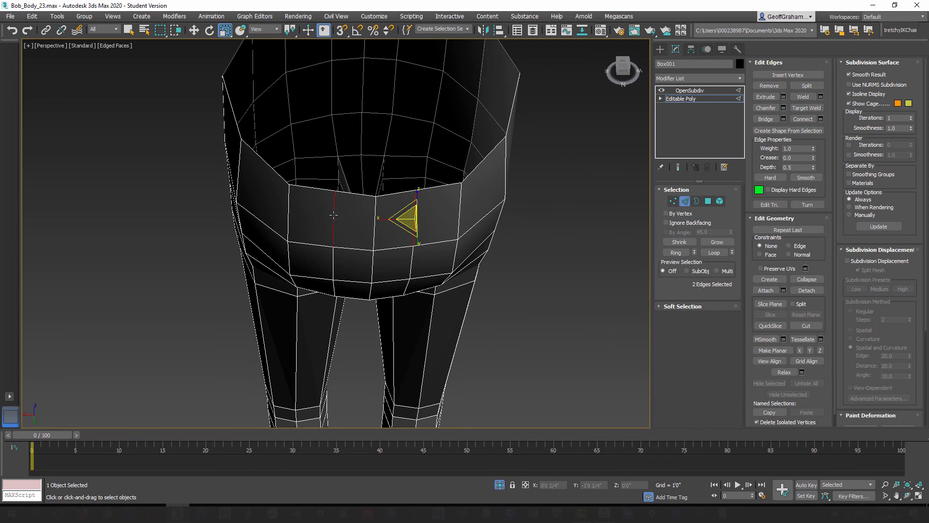
{"action": "left_click", "coordinate": [334, 264]}
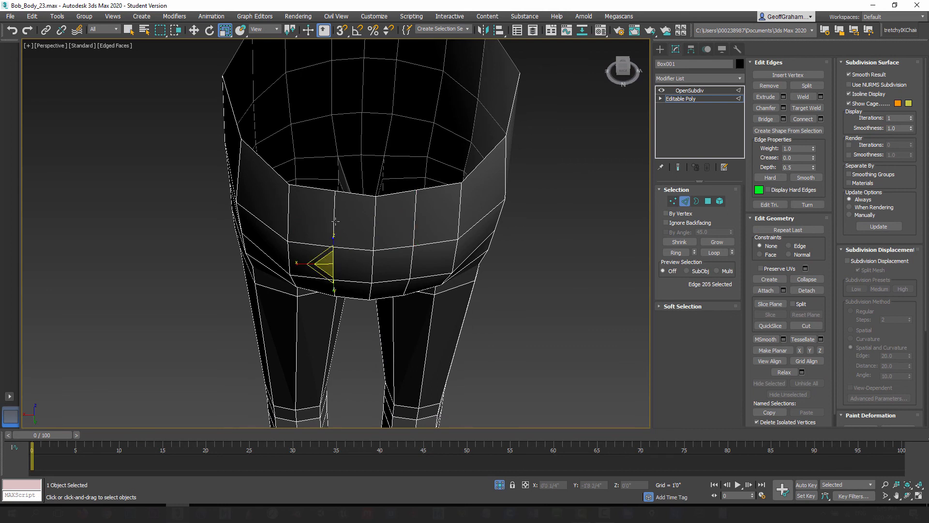
{"action": "left_click", "coordinate": [335, 221], "text": "ctrl"}
{"action": "left_click", "coordinate": [415, 210], "text": "ctrl"}
{"action": "left_click", "coordinate": [412, 257], "text": "ctrl"}
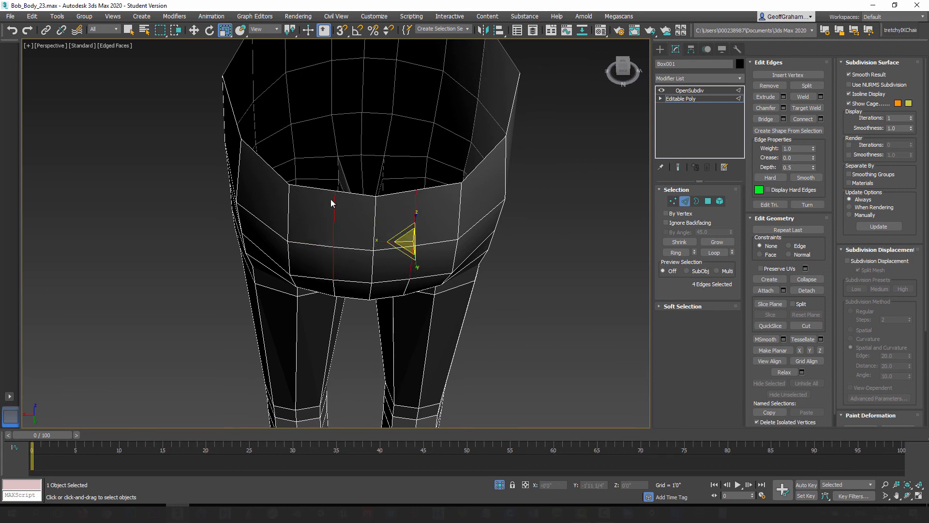
{"action": "left_click", "coordinate": [194, 31]}
{"action": "middle_click_drag", "start_coordinate": [395, 218], "coordinate": [391, 233], "text": "alt"}
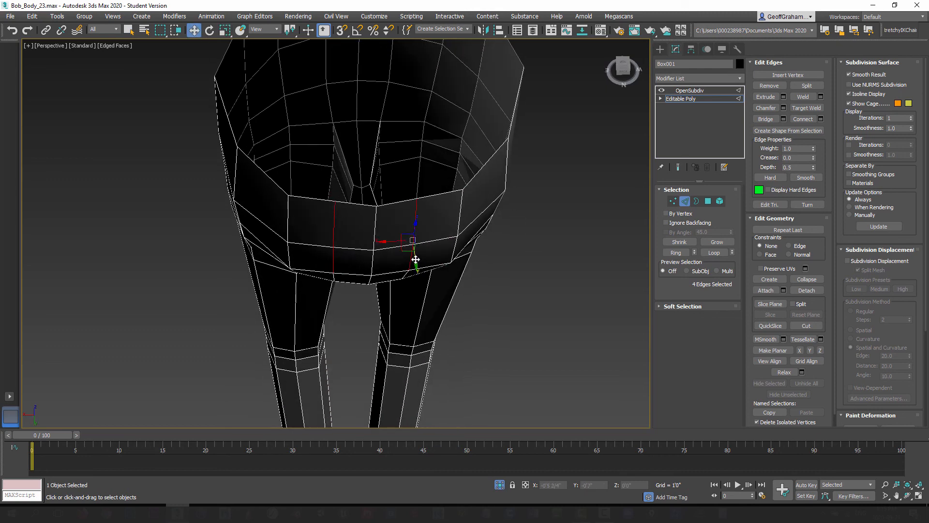
{"action": "left_click_drag", "start_coordinate": [416, 262], "coordinate": [377, 268]}
{"action": "left_click", "coordinate": [376, 223]}
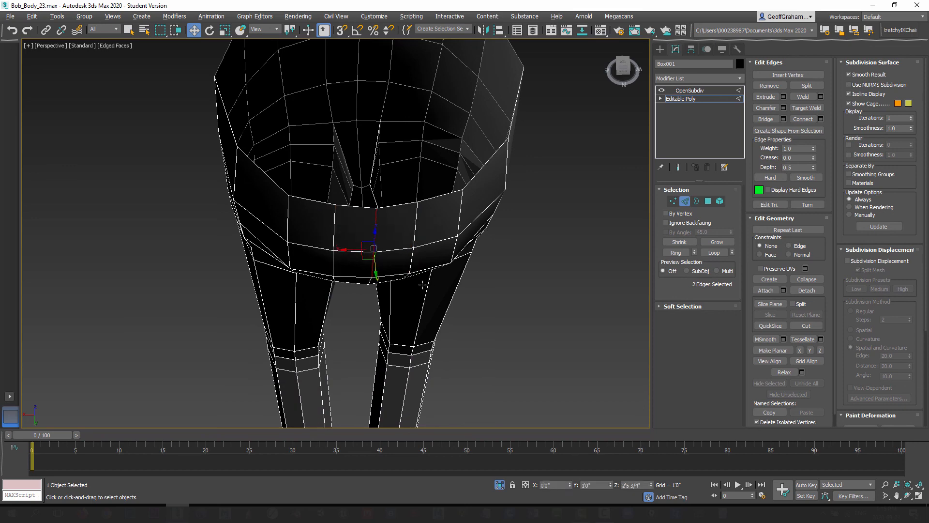
{"action": "middle_click_drag", "start_coordinate": [423, 285], "coordinate": [409, 260], "text": "alt"}
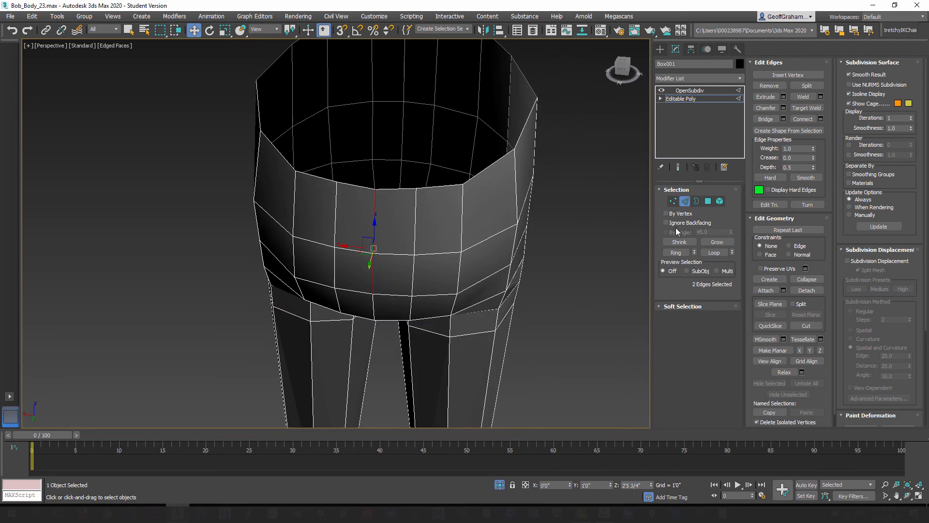
Select the two vertices at the back corners of the seat, one row above its bottom edge.
{"action": "left_click", "coordinate": [673, 201]}
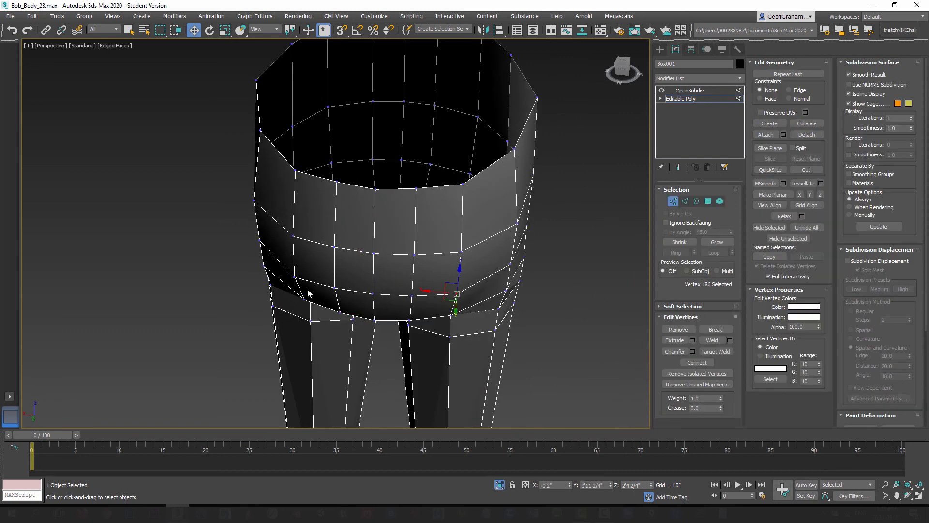
{"action": "left_click", "coordinate": [293, 280], "text": "ctrl"}
{"action": "middle_click_drag", "start_coordinate": [293, 280], "coordinate": [351, 281], "text": "alt"}
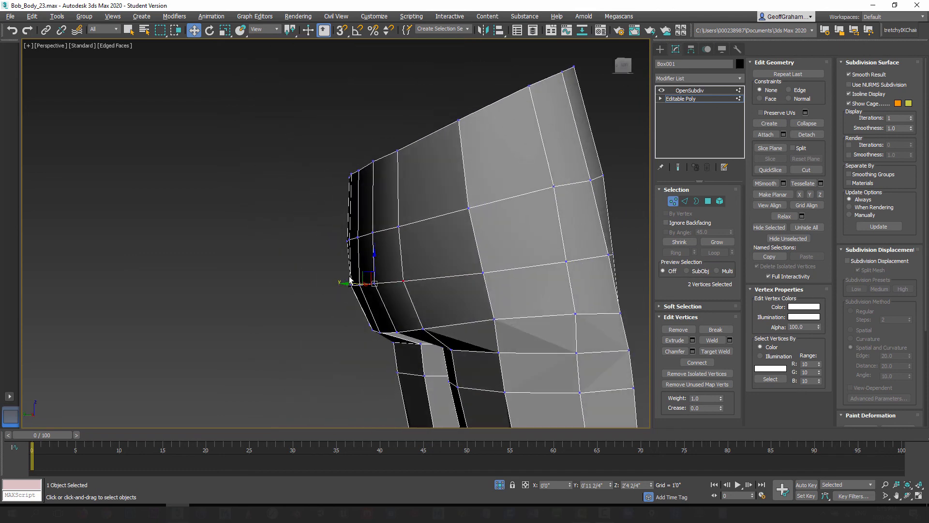
Leave vertex editing, turn smoothing on, and render the pants from a close rear three-quarter view, closing the render.
{"action": "left_click", "coordinate": [673, 201]}
{"action": "left_click", "coordinate": [678, 167]}
{"action": "scroll", "coordinate": [445, 249], "scroll_direction": "down", "scroll_amount": 2}
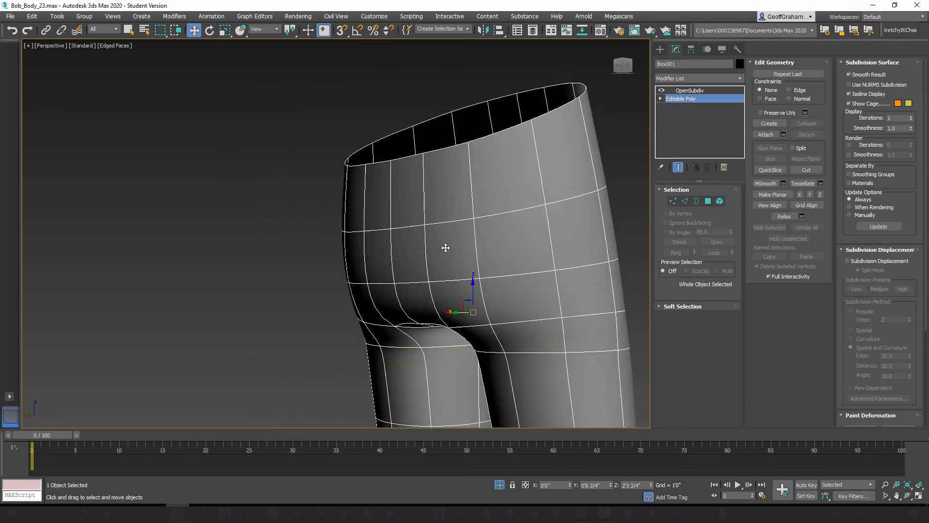
{"action": "key", "text": "shift+q"}
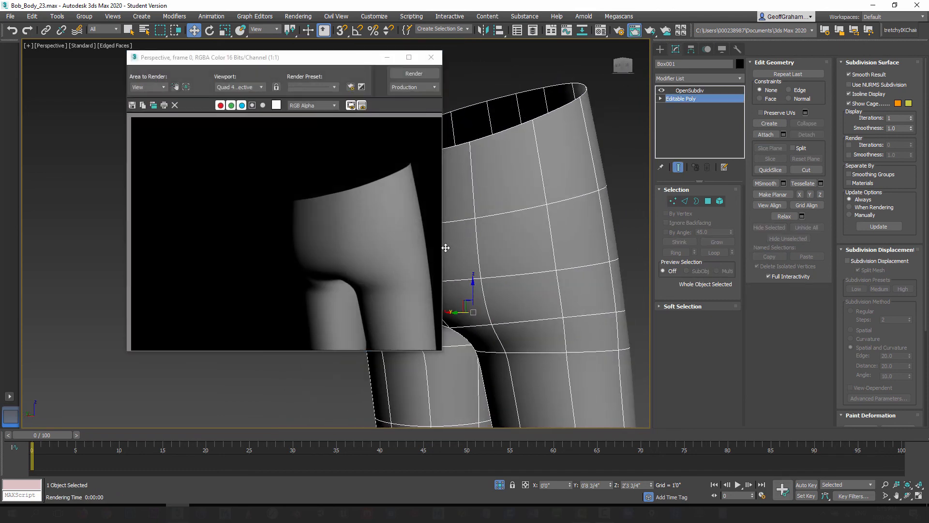
{"action": "left_click", "coordinate": [434, 58]}
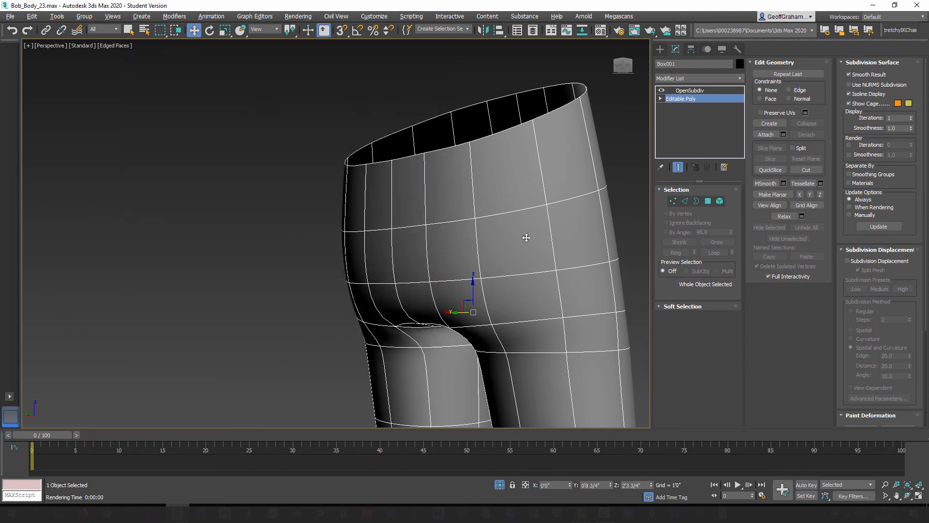
Render the smoothed pants from a front three-quarter view showing more of the legs, closing the render.
{"action": "middle_click_drag", "start_coordinate": [526, 238], "coordinate": [390, 243], "text": "alt"}
{"action": "scroll", "coordinate": [441, 276], "scroll_direction": "down", "scroll_amount": 4}
{"action": "key", "text": "shift+q"}
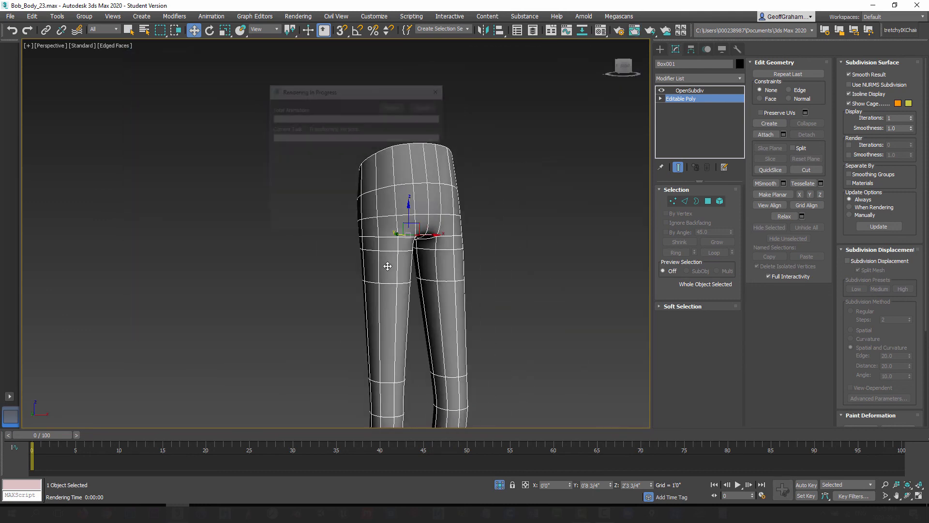
{"action": "left_click", "coordinate": [437, 63]}
End the pants' isolation and render them together with the shirt and reference drawings from a front three-quarter view, closing the render.
{"action": "right_click", "coordinate": [412, 195]}
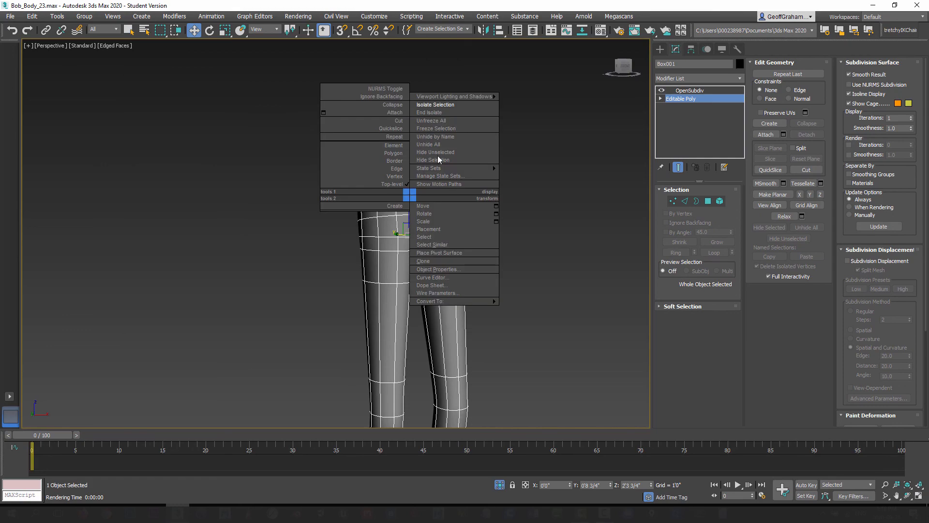
{"action": "left_click", "coordinate": [426, 119]}
{"action": "scroll", "coordinate": [406, 255], "scroll_direction": "down", "scroll_amount": 4}
{"action": "middle_click_drag", "start_coordinate": [399, 272], "coordinate": [333, 258], "text": "alt"}
{"action": "scroll", "coordinate": [302, 271], "scroll_direction": "down", "scroll_amount": 2}
{"action": "scroll", "coordinate": [339, 258], "scroll_direction": "up", "scroll_amount": 2}
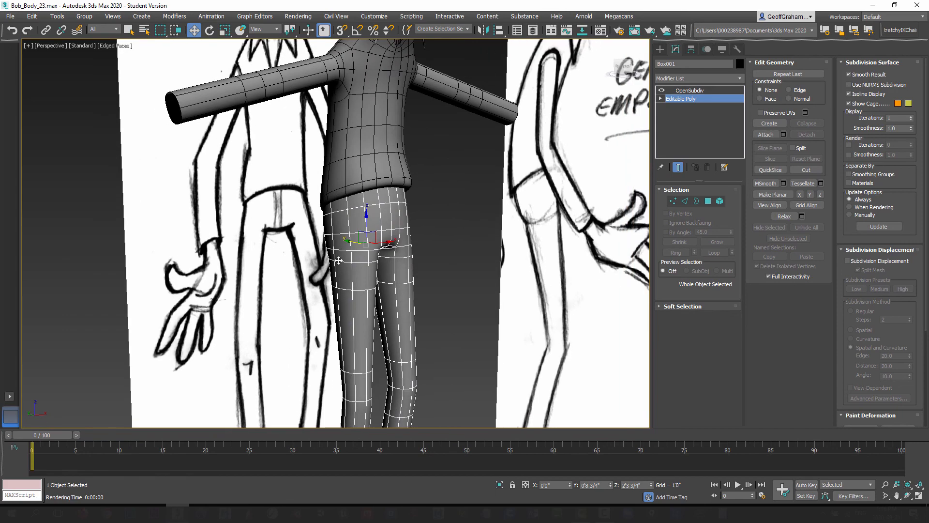
{"action": "key", "text": "shift+q"}
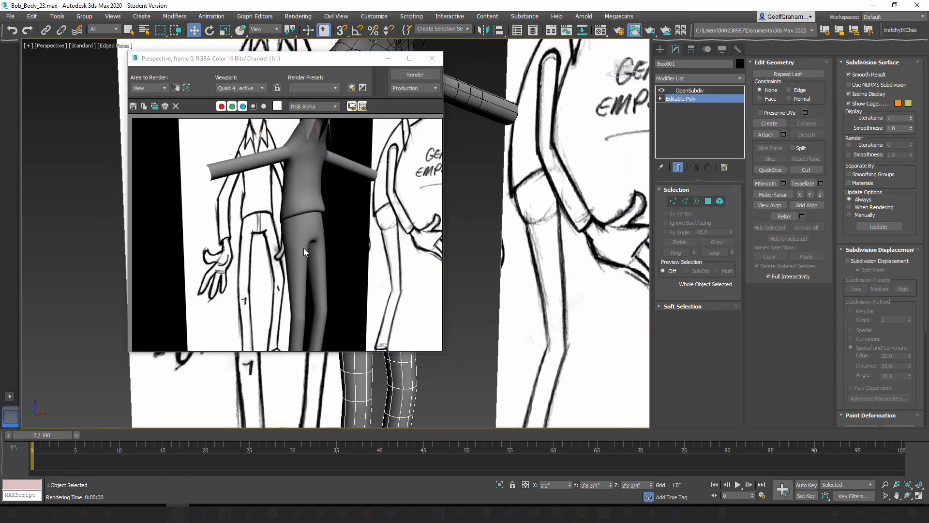
{"action": "left_click", "coordinate": [433, 59]}
Examine the full character from several front angles, comparing the shirt and pants with the front and side reference drawings.
{"action": "middle_click_drag", "start_coordinate": [385, 243], "coordinate": [370, 276], "text": "alt"}
{"action": "scroll", "coordinate": [359, 253], "scroll_direction": "down", "scroll_amount": 3}
{"action": "scroll", "coordinate": [371, 169], "scroll_direction": "down", "scroll_amount": 3}
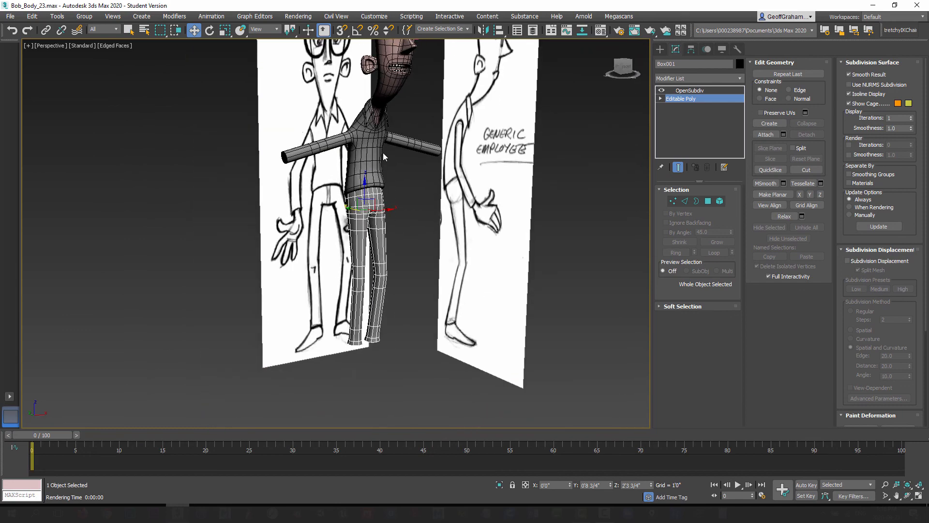
{"action": "left_click", "coordinate": [377, 156]}
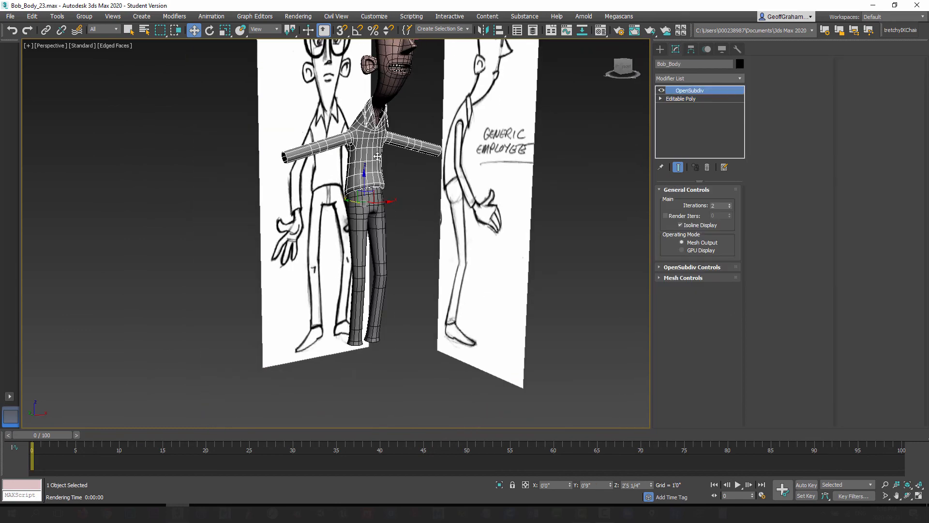
{"action": "left_click", "coordinate": [362, 234]}
{"action": "mouse_move", "coordinate": [372, 271]}
{"action": "middle_mouse_down", "text": "alt"}
{"action": "mouse_move", "coordinate": [334, 269]}
{"action": "mouse_move", "coordinate": [368, 265]}
{"action": "middle_mouse_up", "text": "alt"}
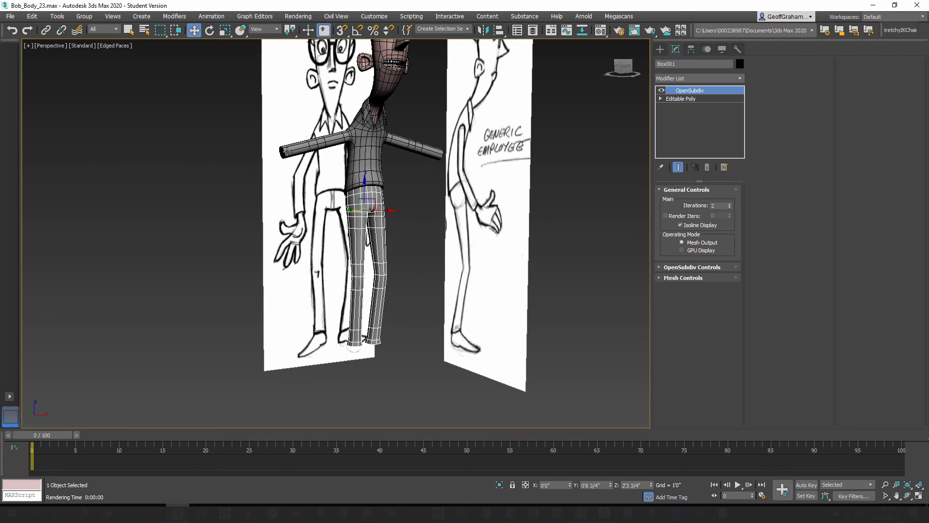
{"action": "middle_click_drag", "start_coordinate": [360, 317], "coordinate": [338, 302], "text": "alt"}
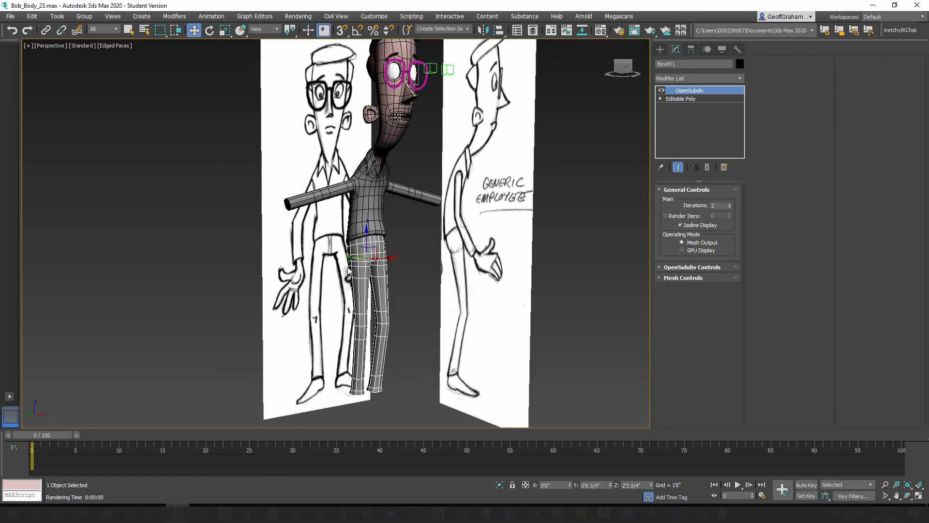
{"action": "middle_click_drag", "start_coordinate": [350, 271], "coordinate": [383, 186], "text": "alt"}
{"action": "middle_click_drag", "start_coordinate": [379, 234], "coordinate": [334, 183], "text": "alt"}
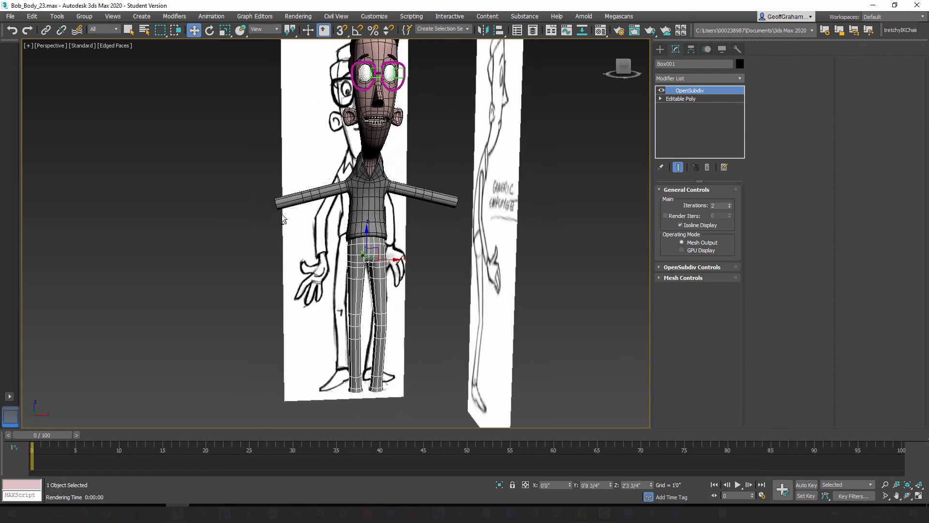
{"action": "middle_click_drag", "start_coordinate": [283, 220], "coordinate": [375, 336], "text": "alt"}
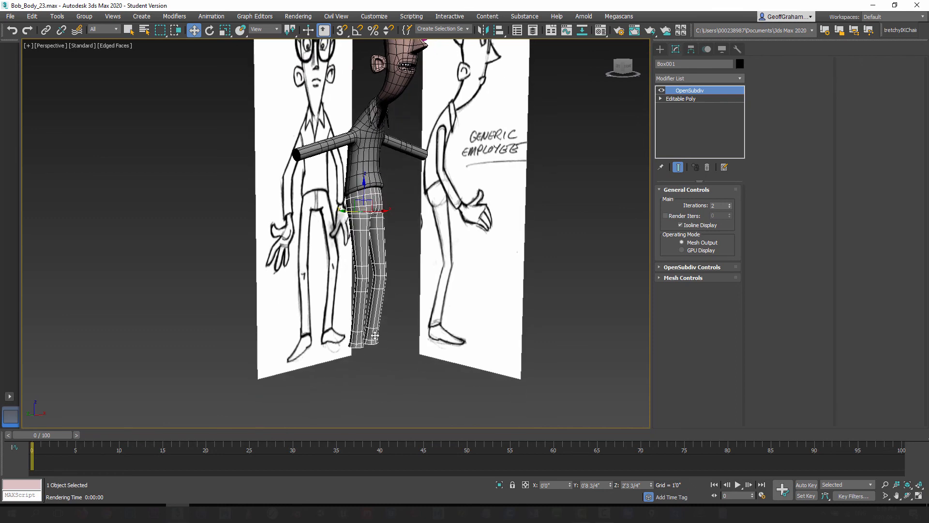
{"action": "middle_click_drag", "start_coordinate": [341, 277], "coordinate": [341, 300], "text": "alt"}
Clear the selection, frame the whole character, and save the scene as the incremented file Bob_Body_24.max.
{"action": "left_click", "coordinate": [412, 245]}
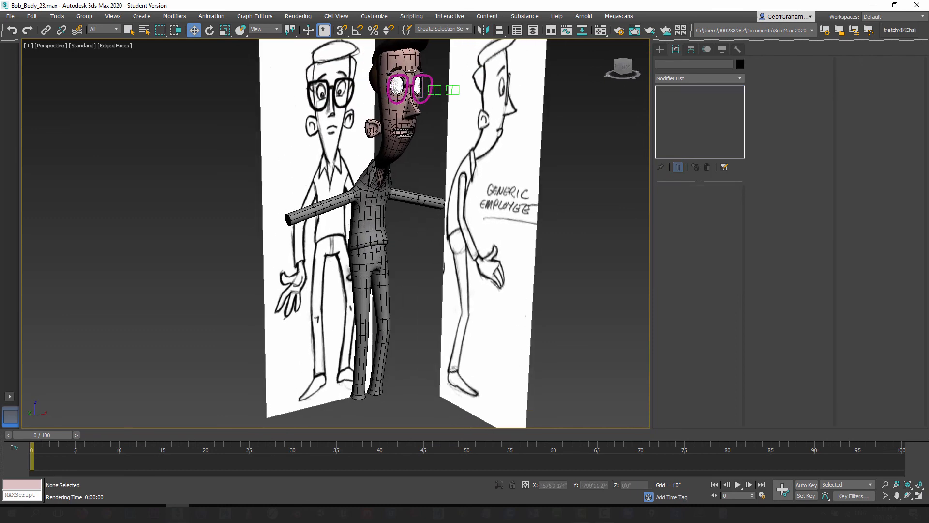
{"action": "middle_click_drag", "start_coordinate": [419, 280], "coordinate": [400, 289]}
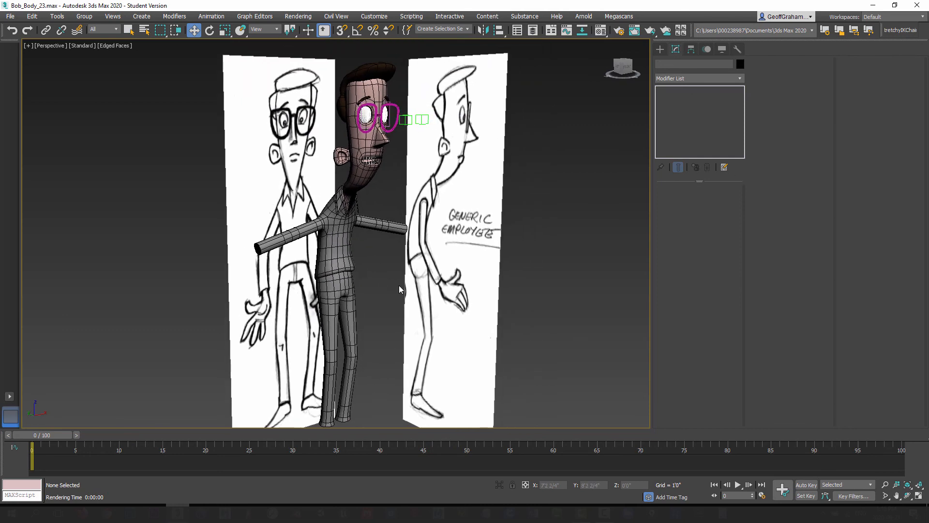
{"action": "left_click", "coordinate": [10, 16]}
{"action": "left_click", "coordinate": [25, 103]}
{"action": "left_click", "coordinate": [603, 376]}
{"action": "middle_click_drag", "start_coordinate": [362, 299], "coordinate": [386, 295], "text": "alt"}
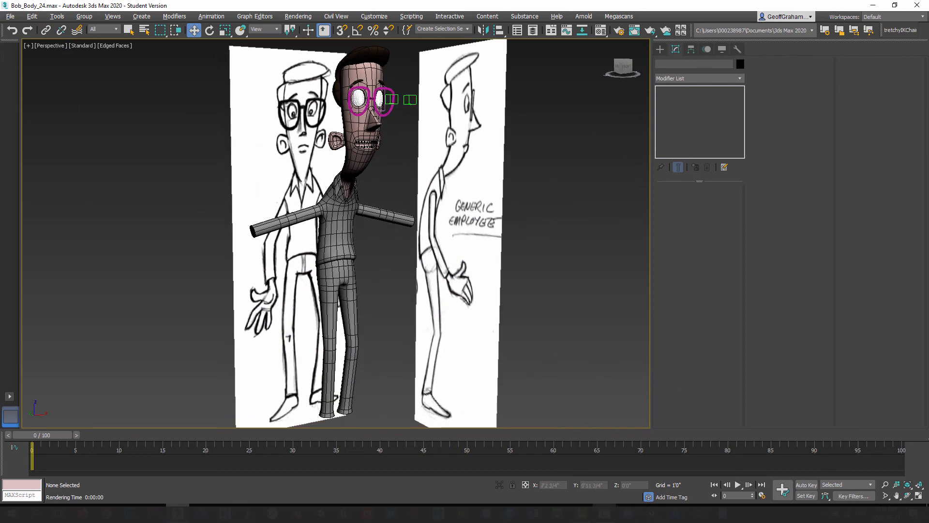